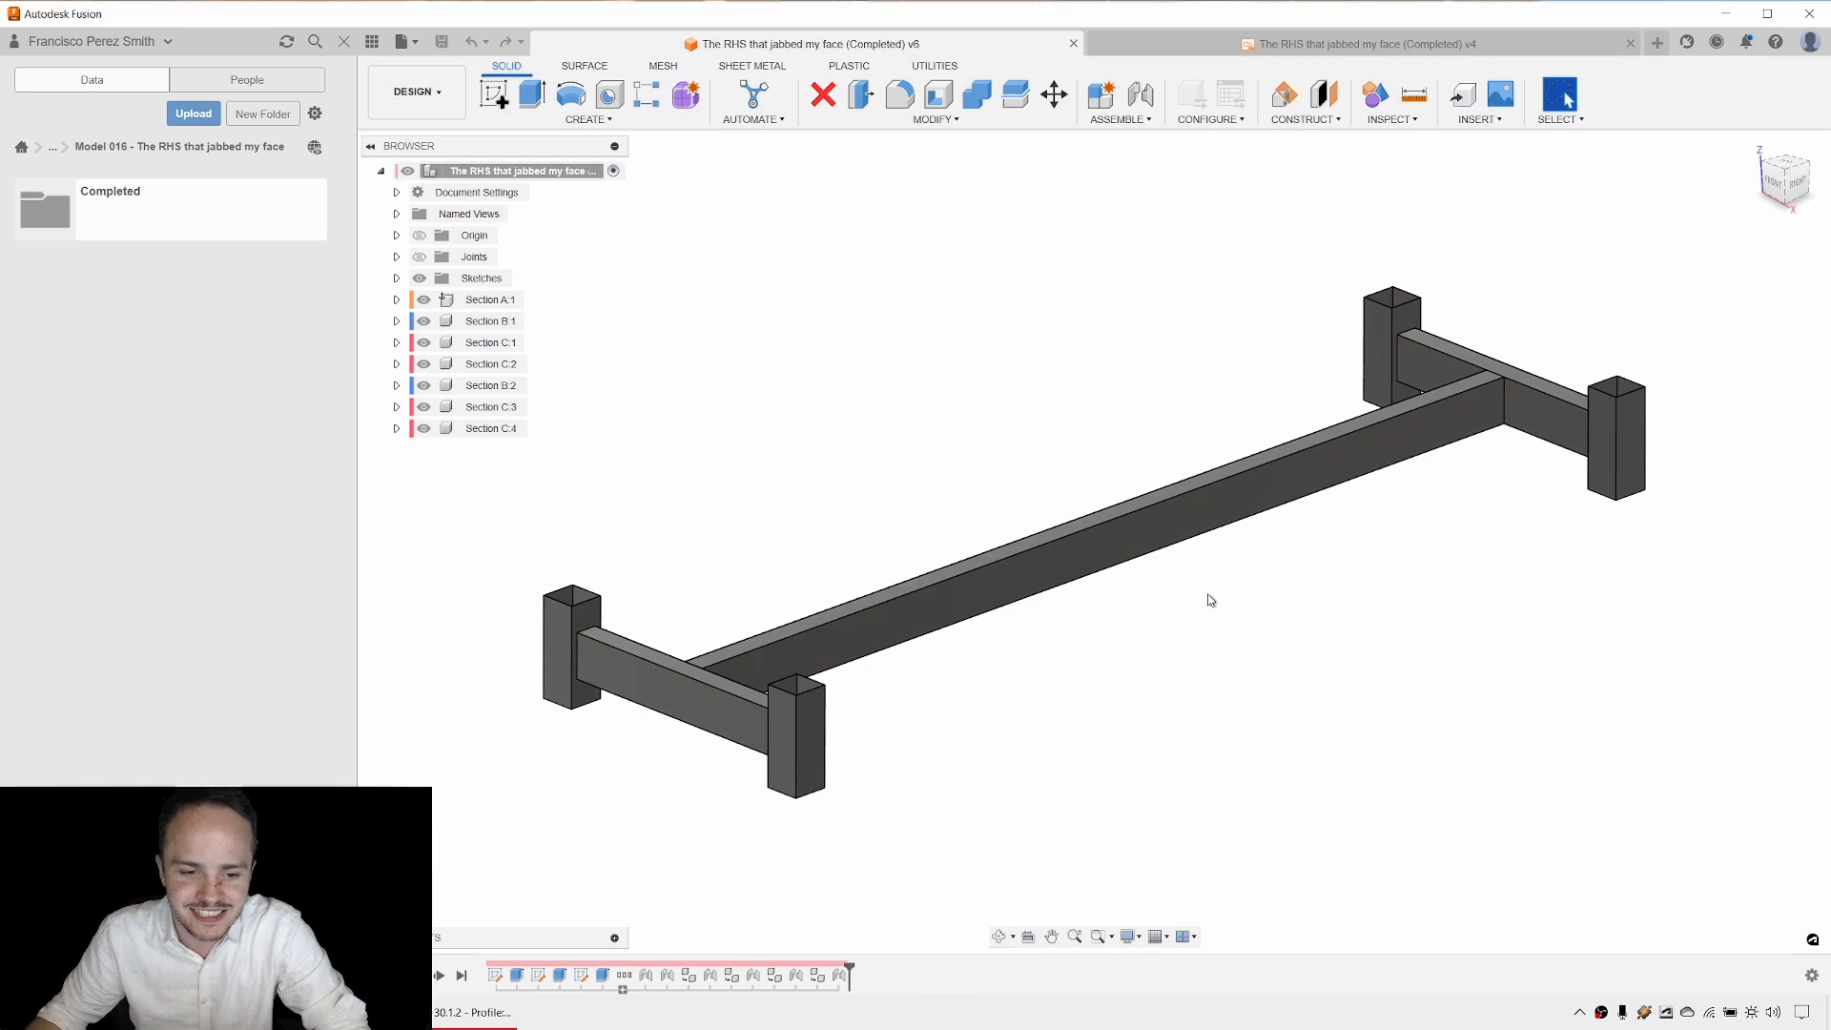
Examine the completed RHS frame model's beams and posts, and the parts list and section dimensions on its drawing sheets.
{"action": "left_click", "coordinate": [1220, 525]}
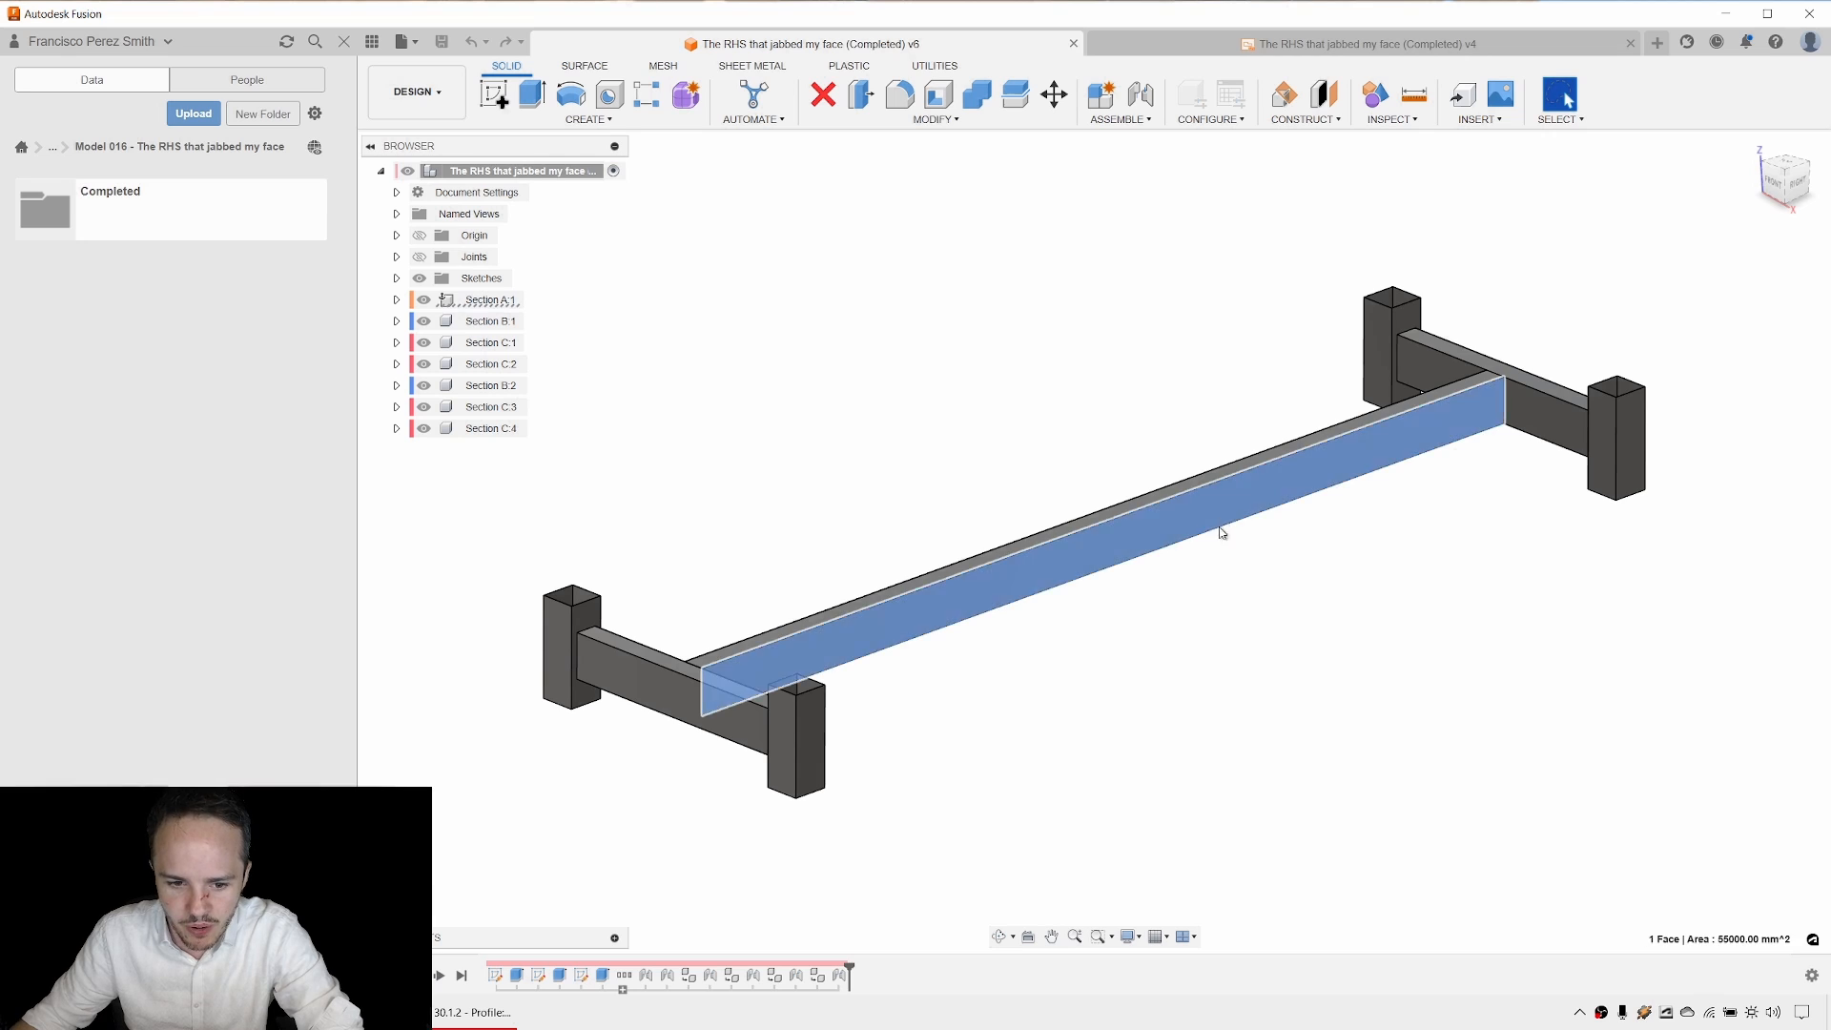
{"action": "middle_click_drag", "start_coordinate": [1297, 637], "coordinate": [1291, 642], "text": "shift"}
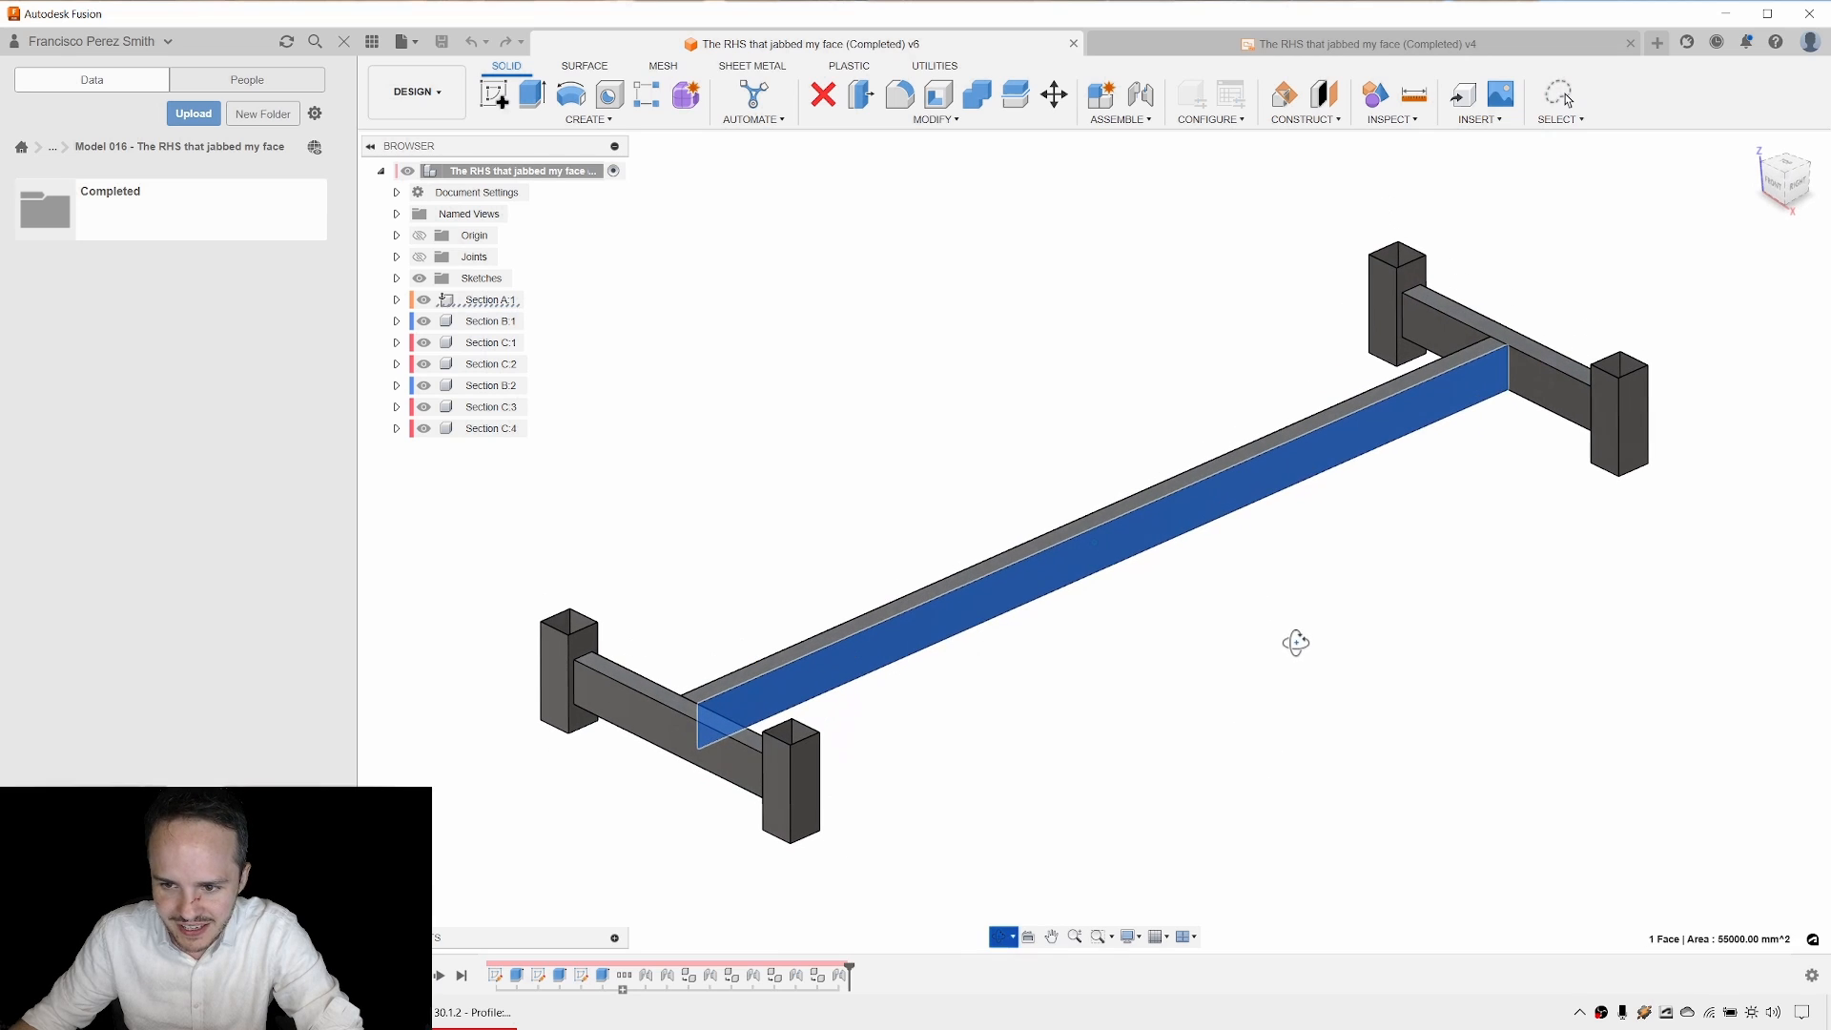
{"action": "left_click", "coordinate": [683, 747]}
{"action": "left_click", "coordinate": [774, 807]}
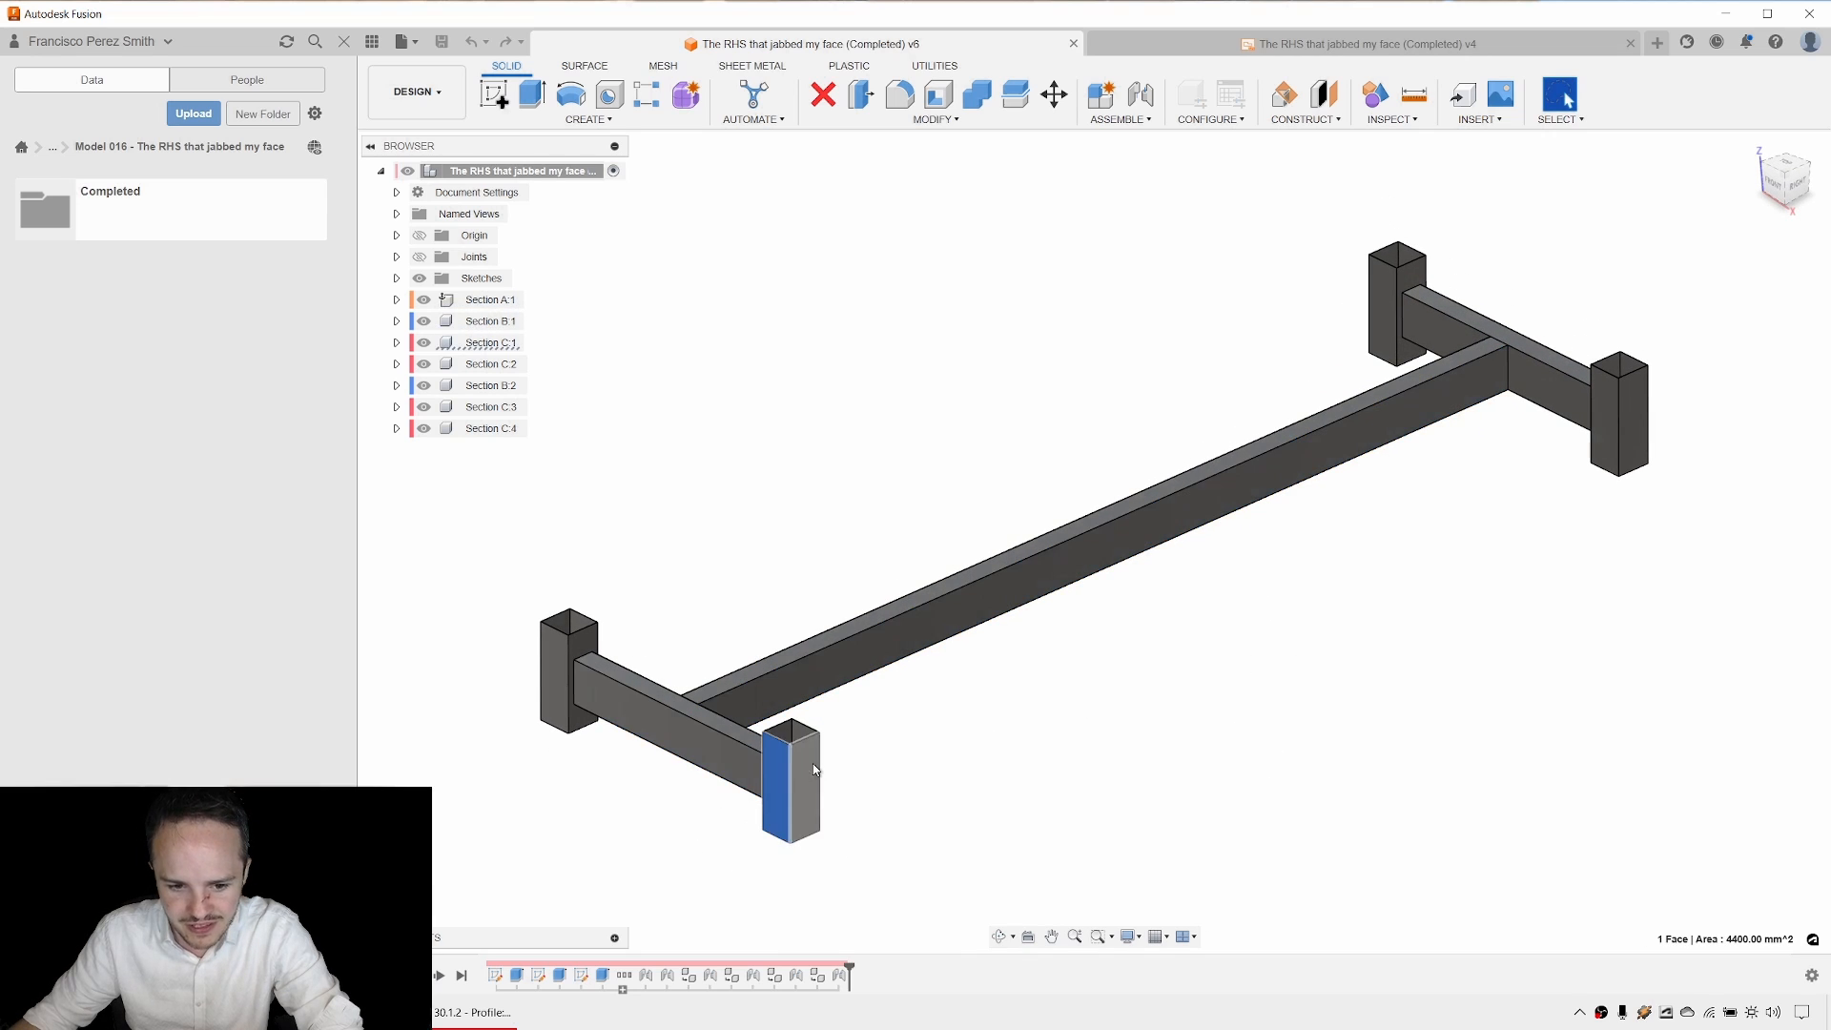
{"action": "left_click", "coordinate": [786, 474]}
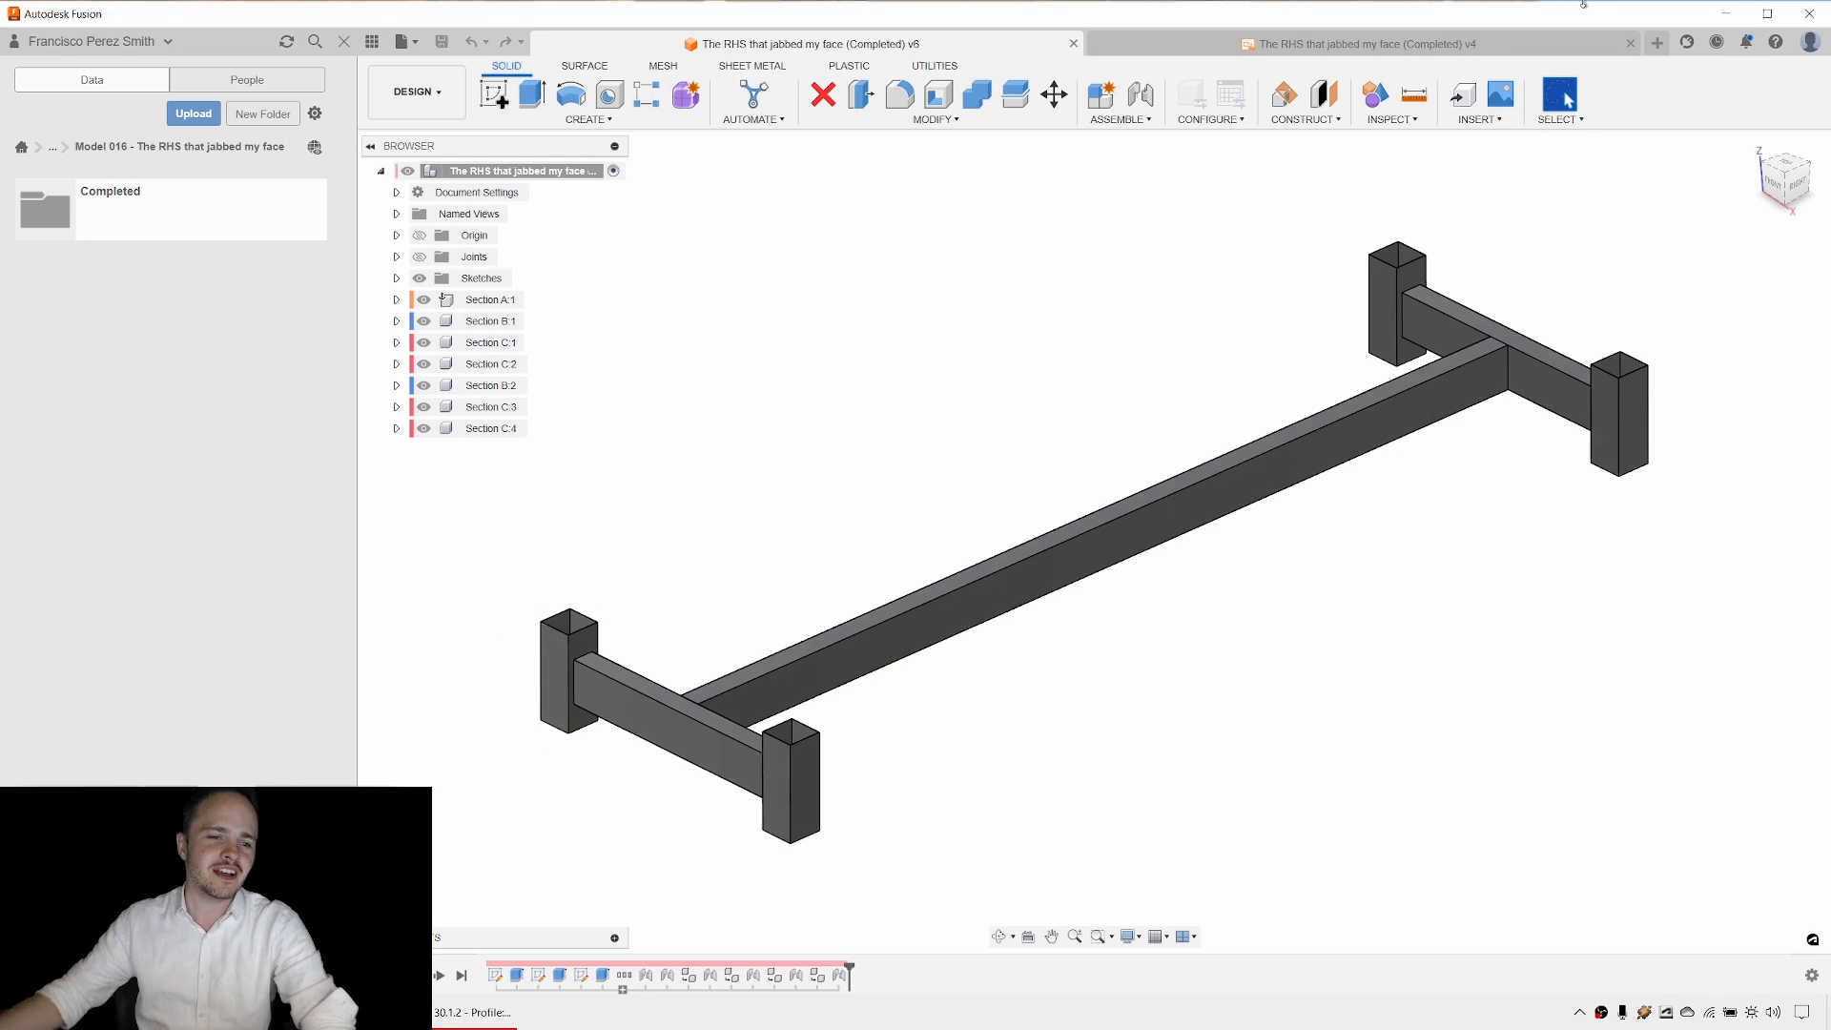
{"action": "left_click", "coordinate": [1439, 42]}
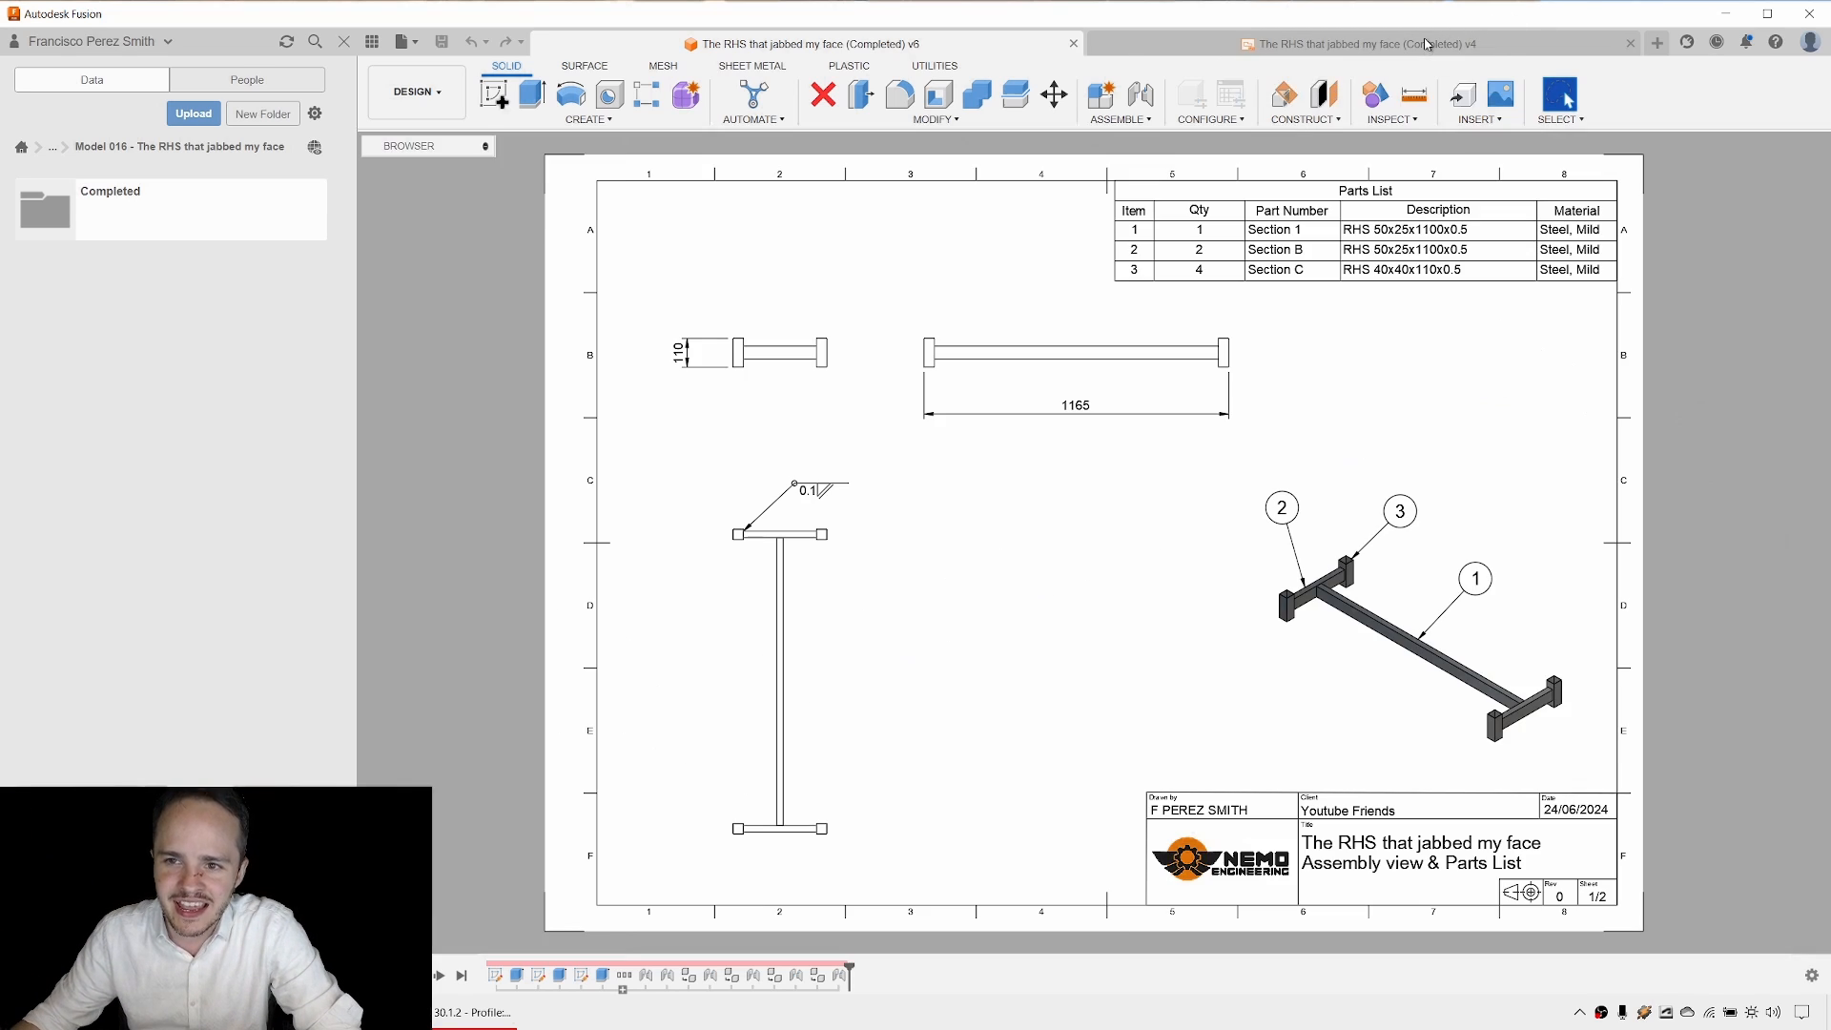
{"action": "left_click", "coordinate": [344, 41]}
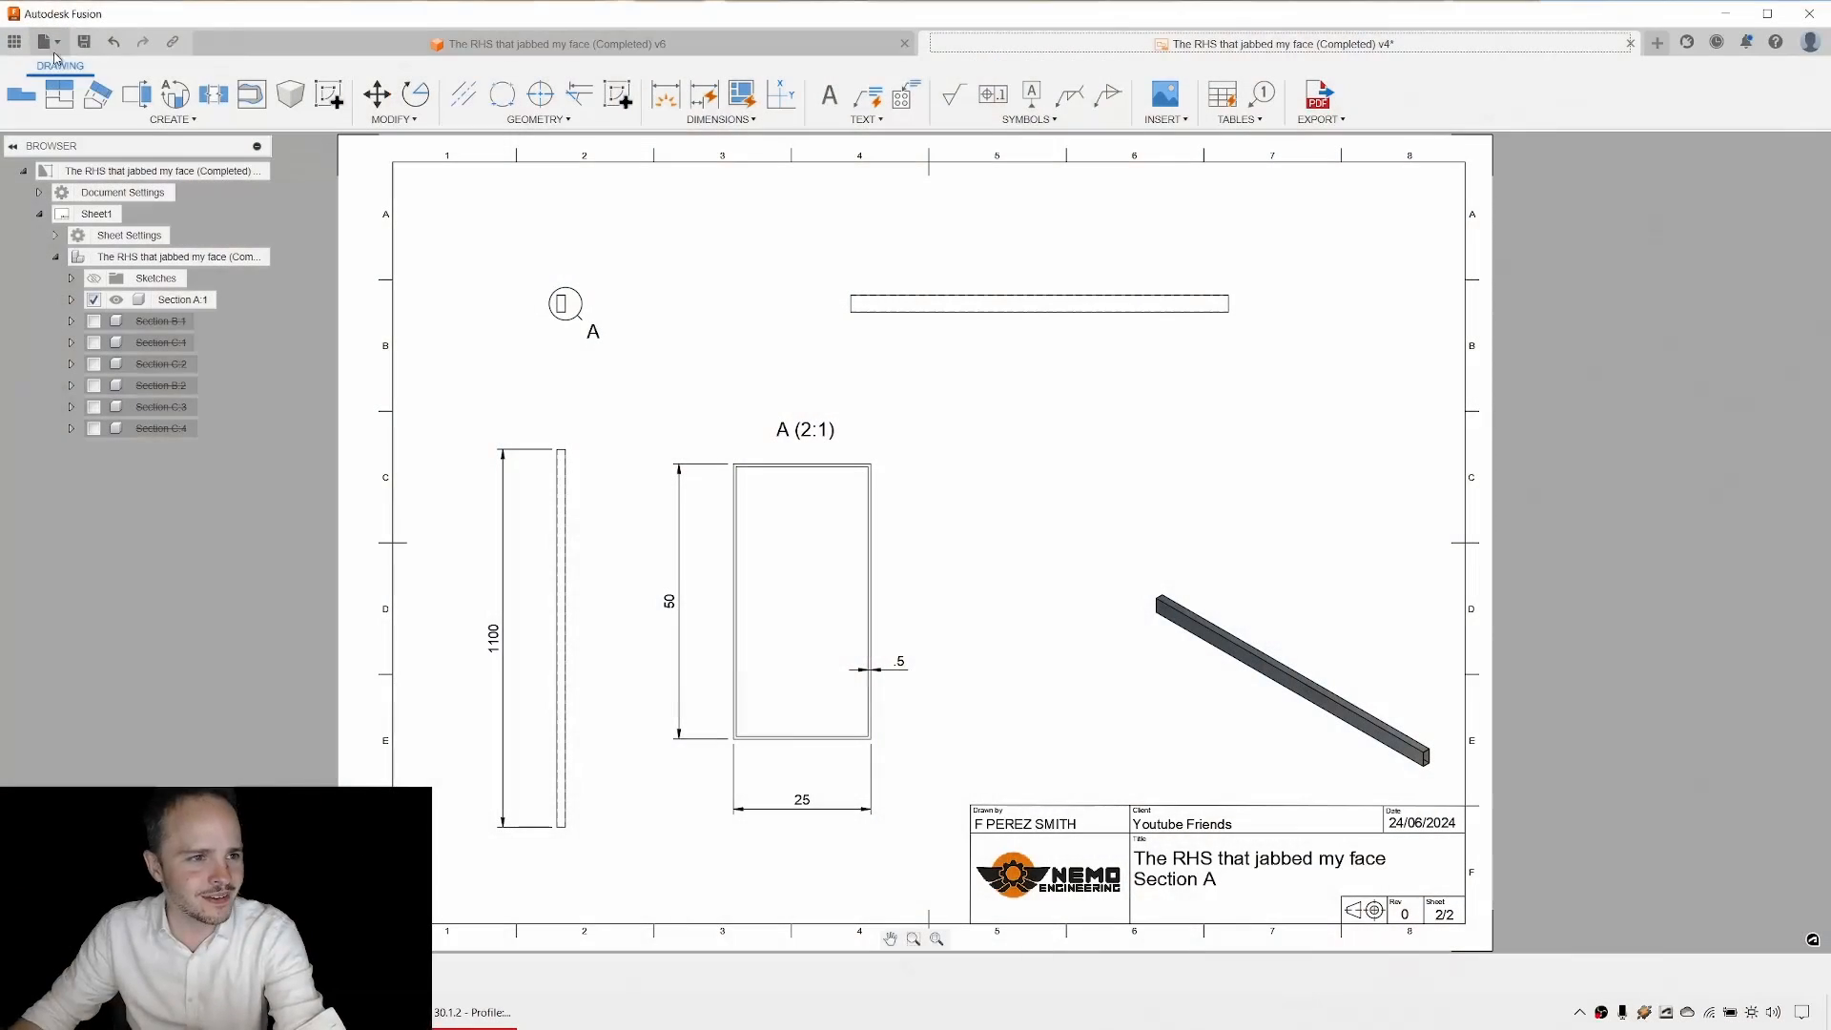
{"action": "left_click", "coordinate": [15, 41]}
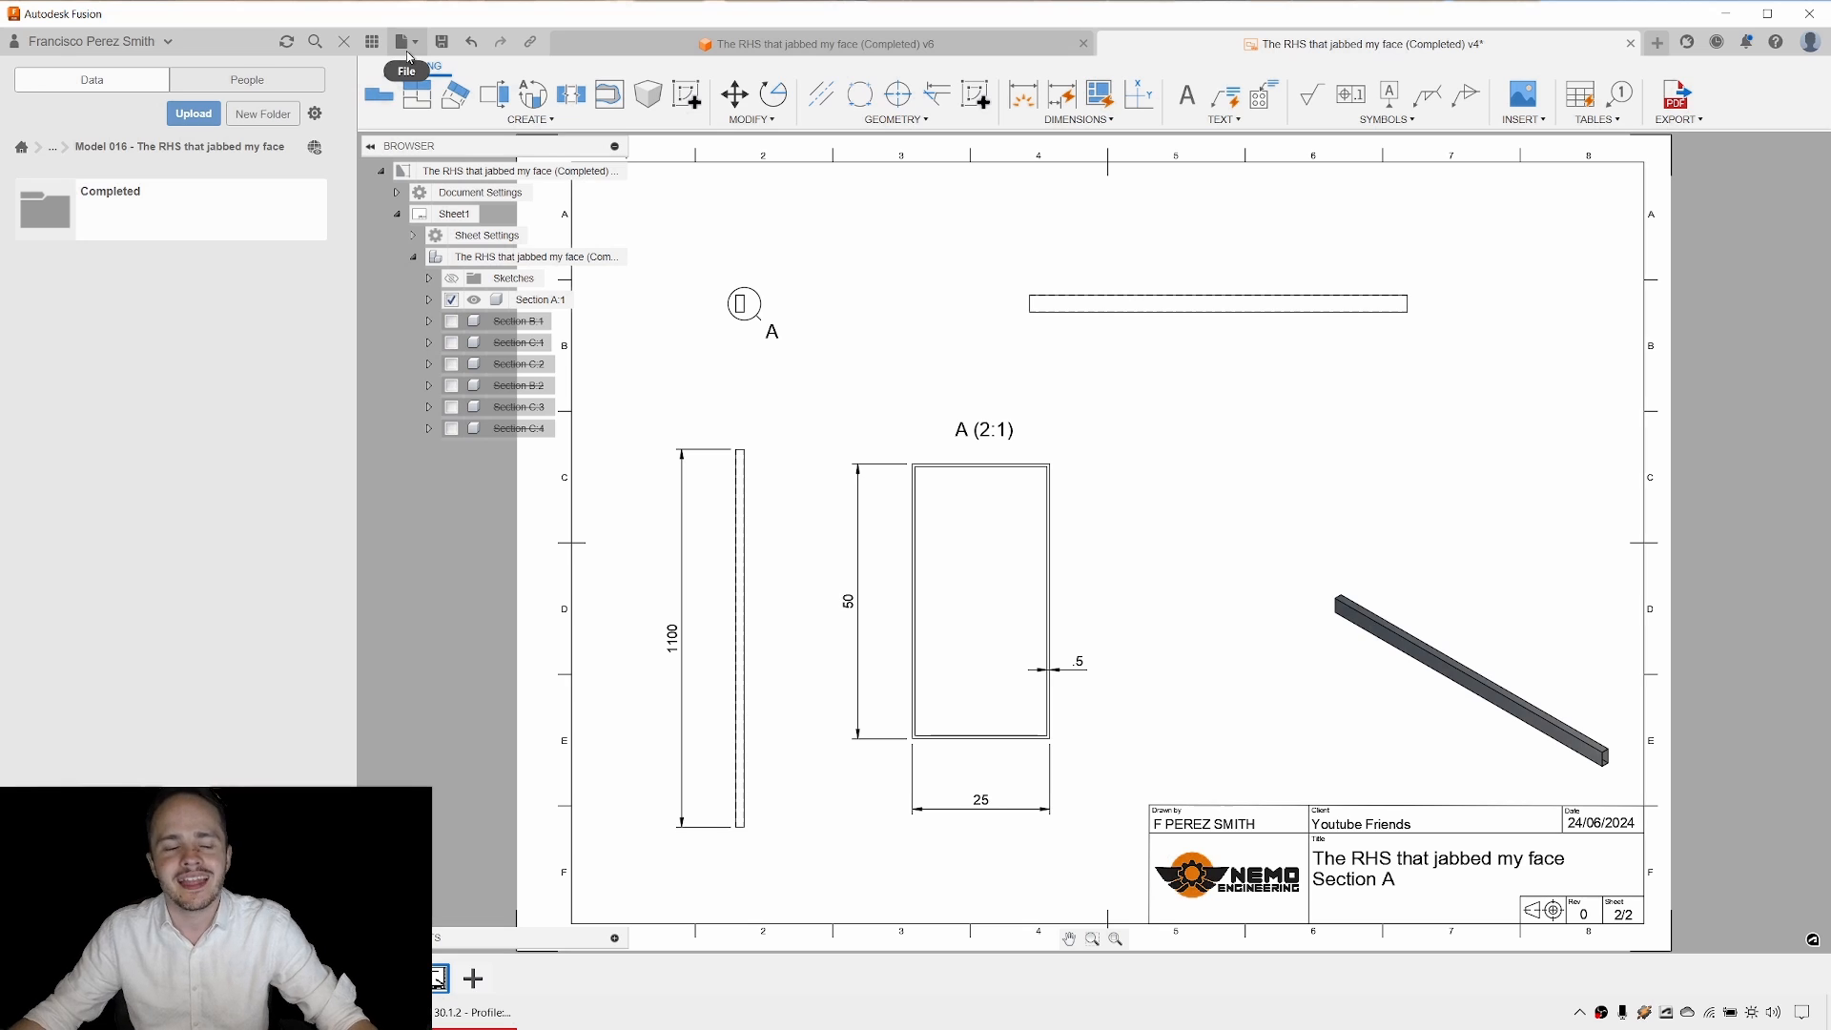
Create a new blank design and hide the project's data browser.
{"action": "key", "text": "ctrl"}
{"action": "key", "text": "ctrl"}
{"action": "key", "text": "ctrl"}
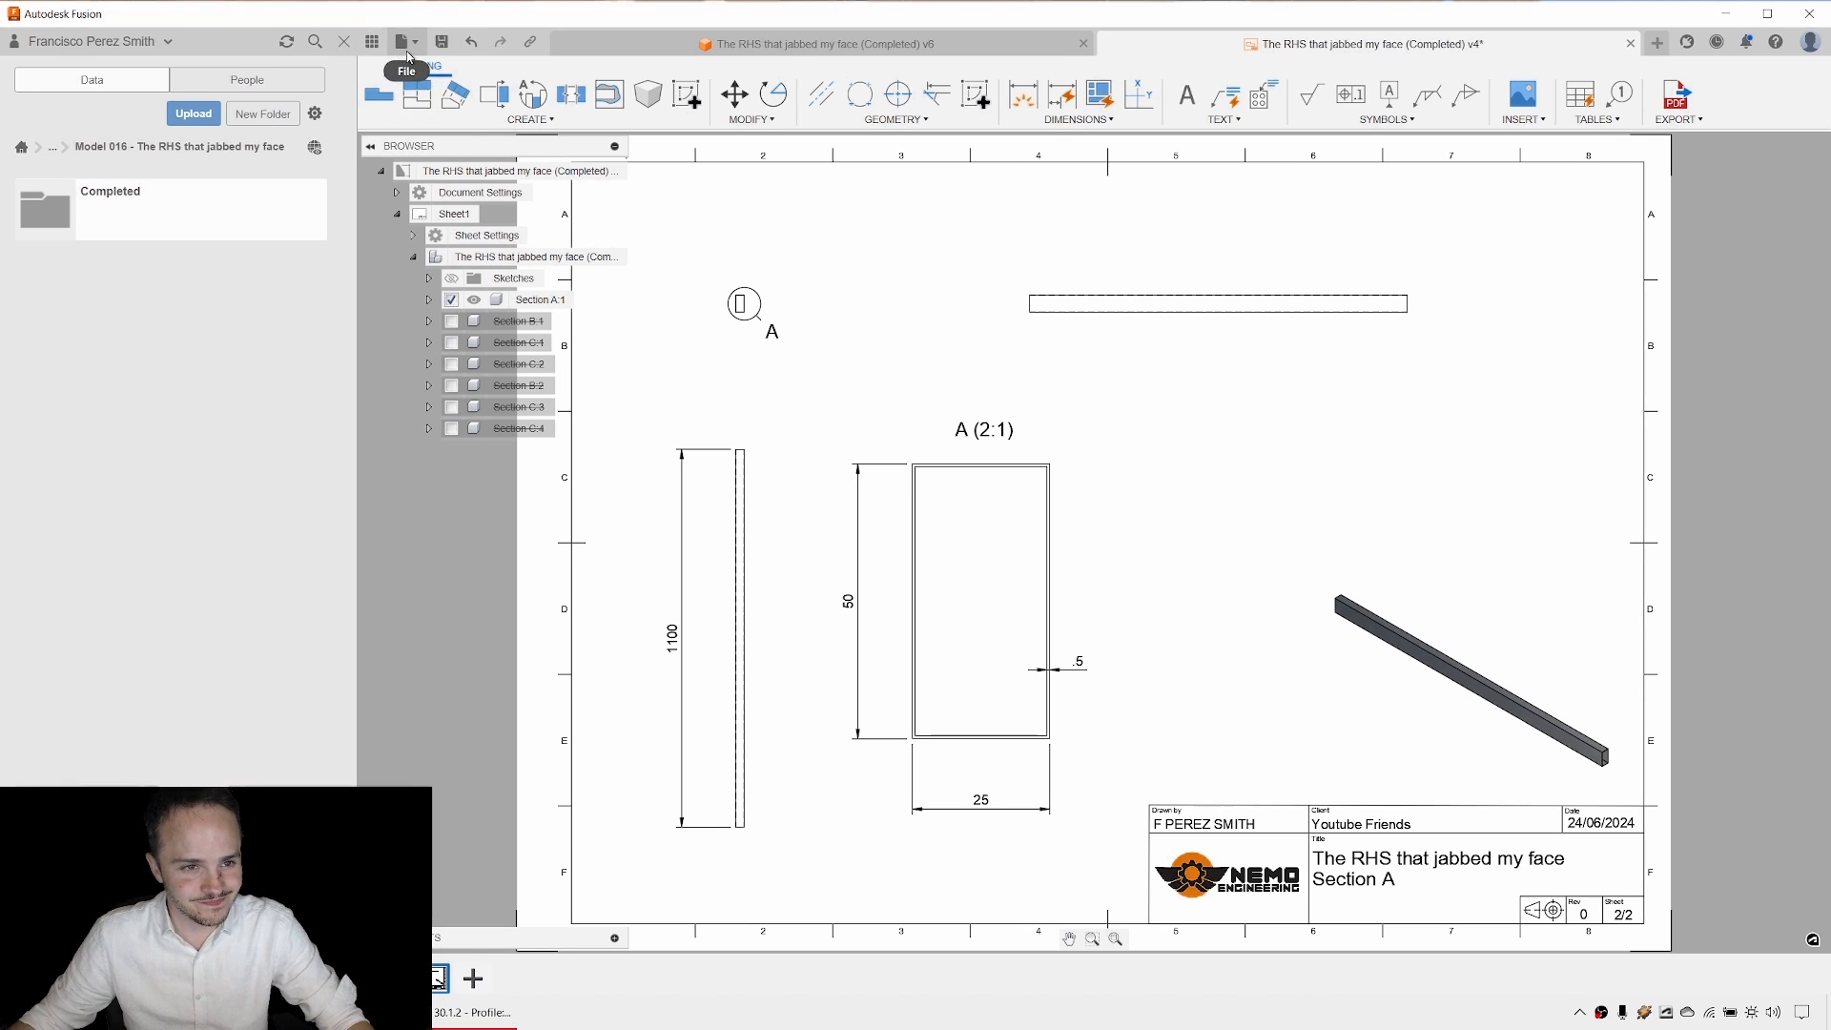
{"action": "left_click", "coordinate": [407, 53]}
{"action": "key", "text": "ctrl"}
{"action": "key", "text": "ctrl"}
{"action": "key", "text": "ctrl"}
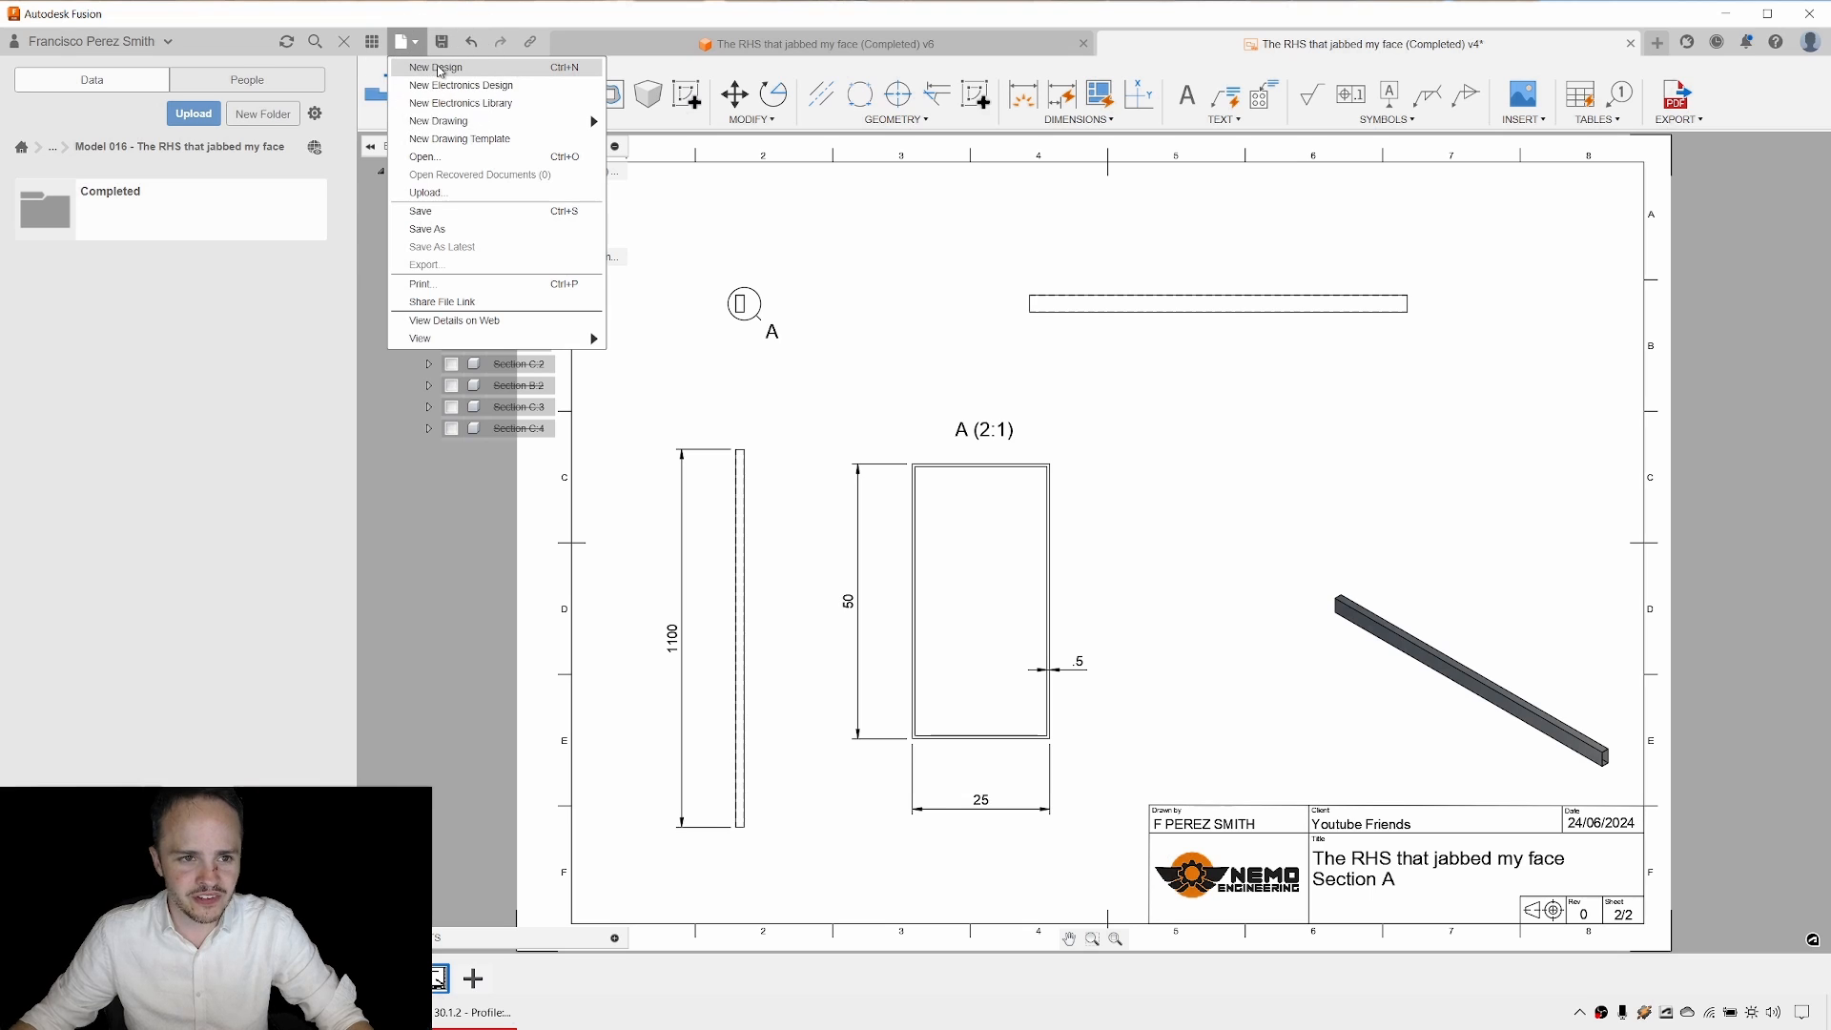
{"action": "left_click", "coordinate": [437, 68]}
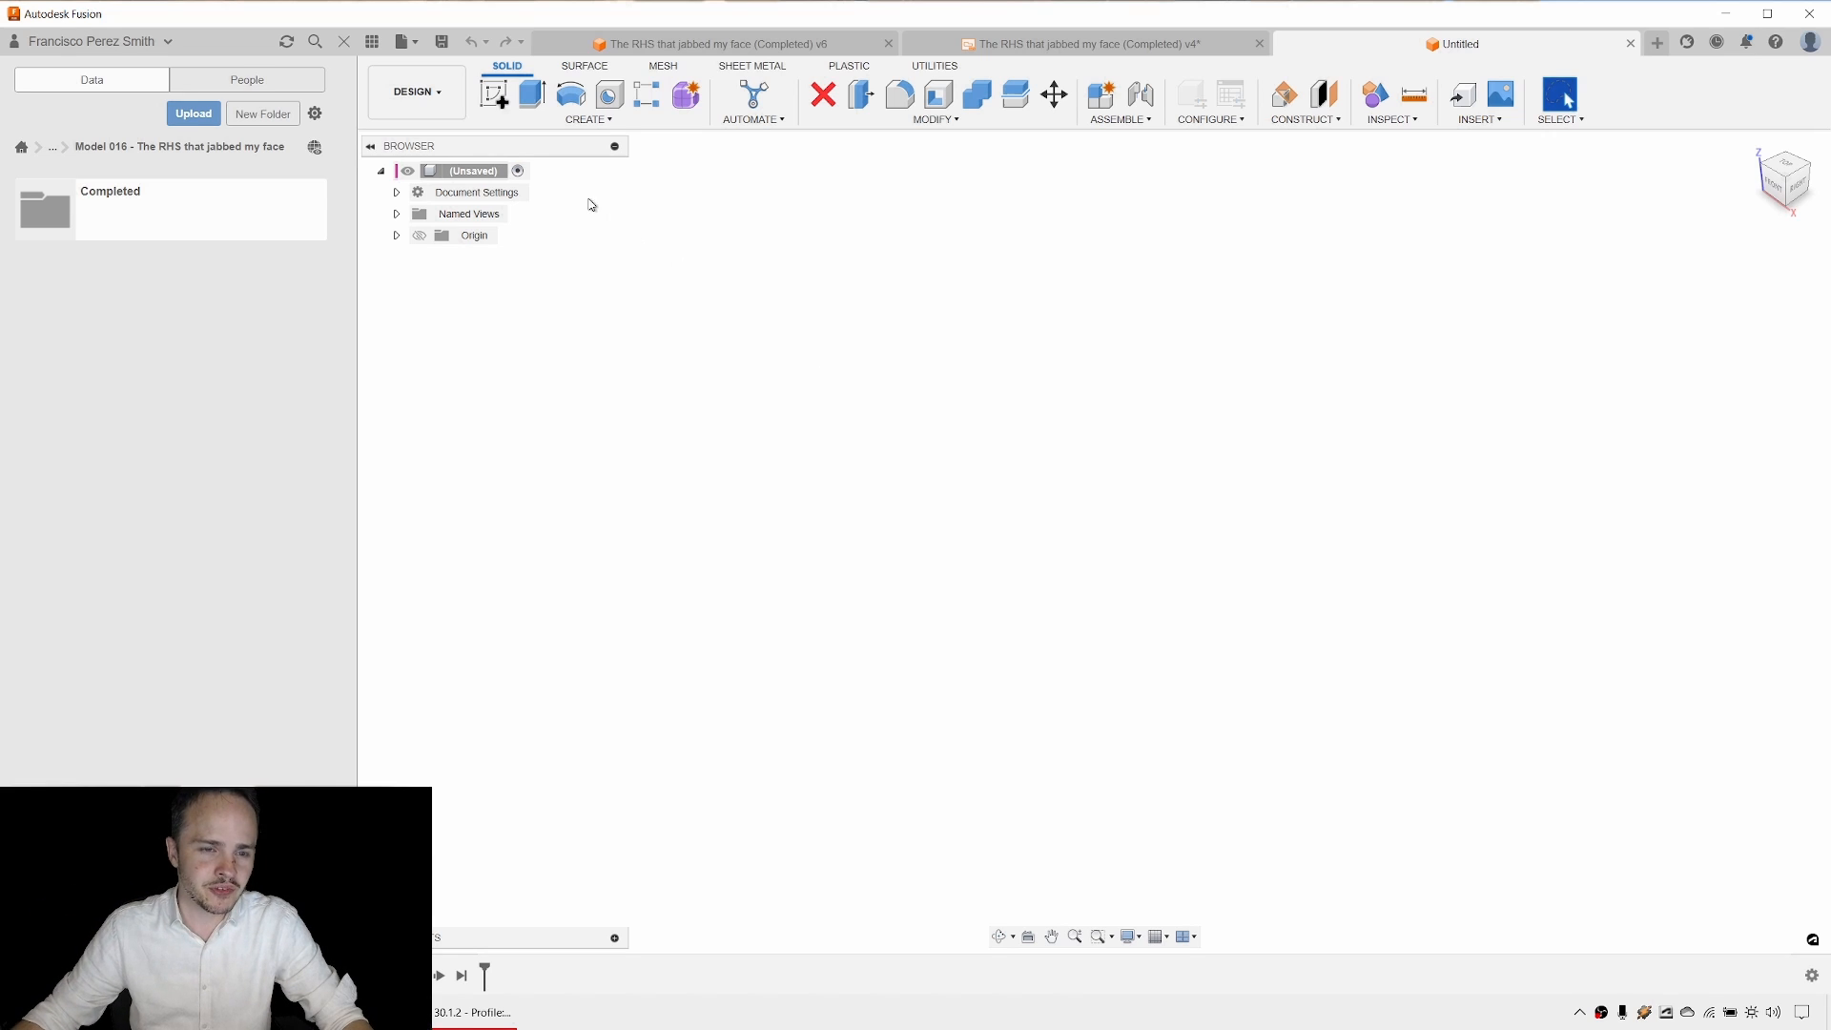
{"action": "left_click", "coordinate": [342, 43]}
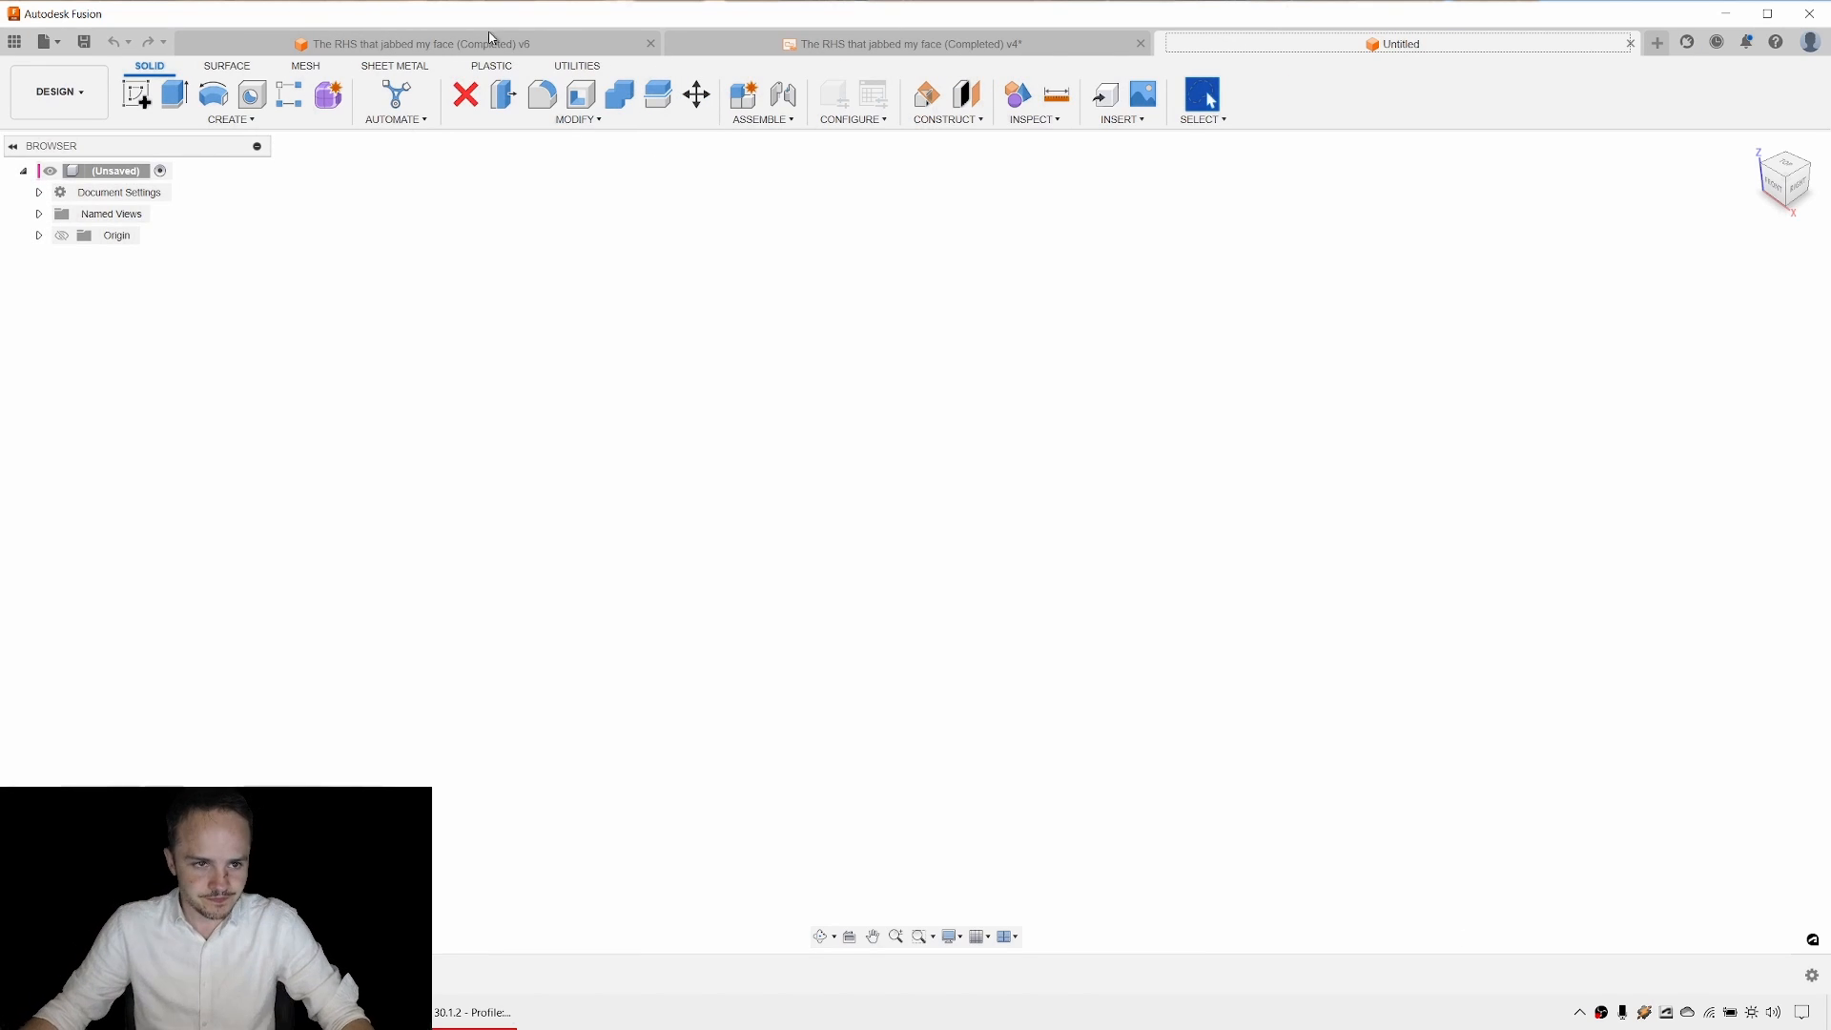
Start a sketch on the front plane and draw a center rectangle about 52 mm wide, centred on the origin.
{"action": "left_click", "coordinate": [145, 98]}
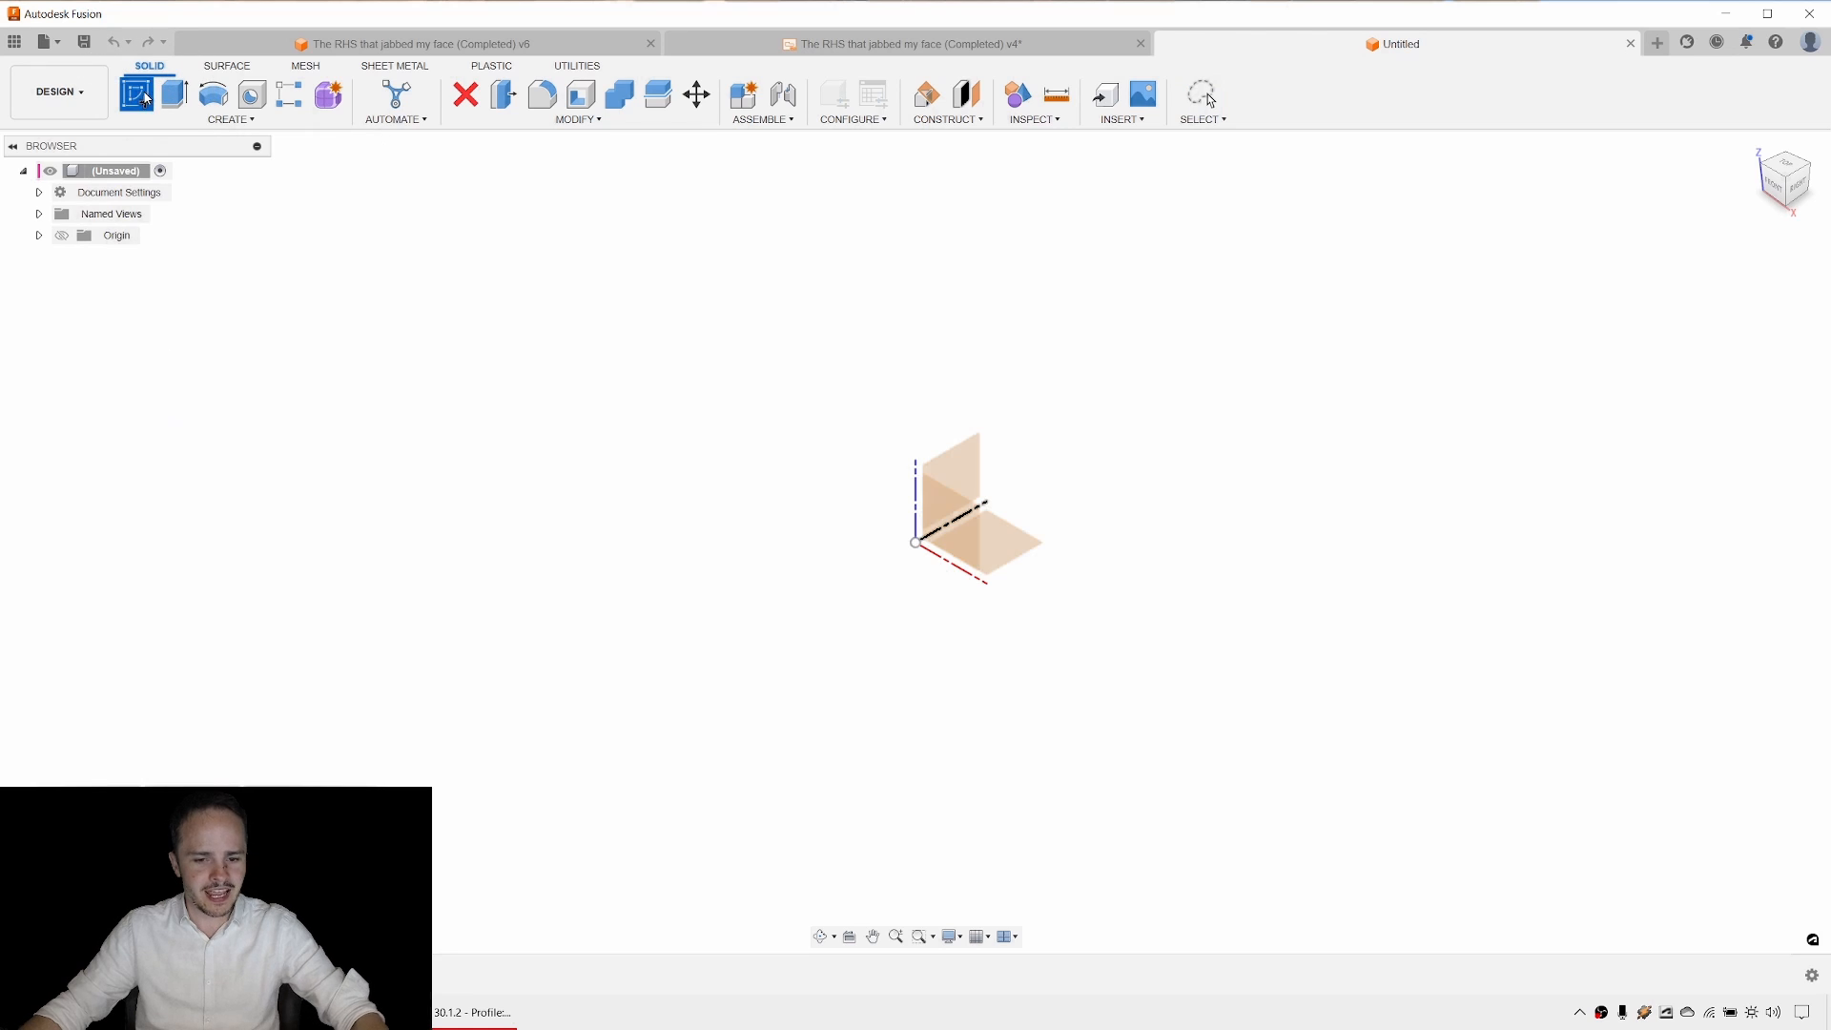
{"action": "left_click", "coordinate": [972, 518]}
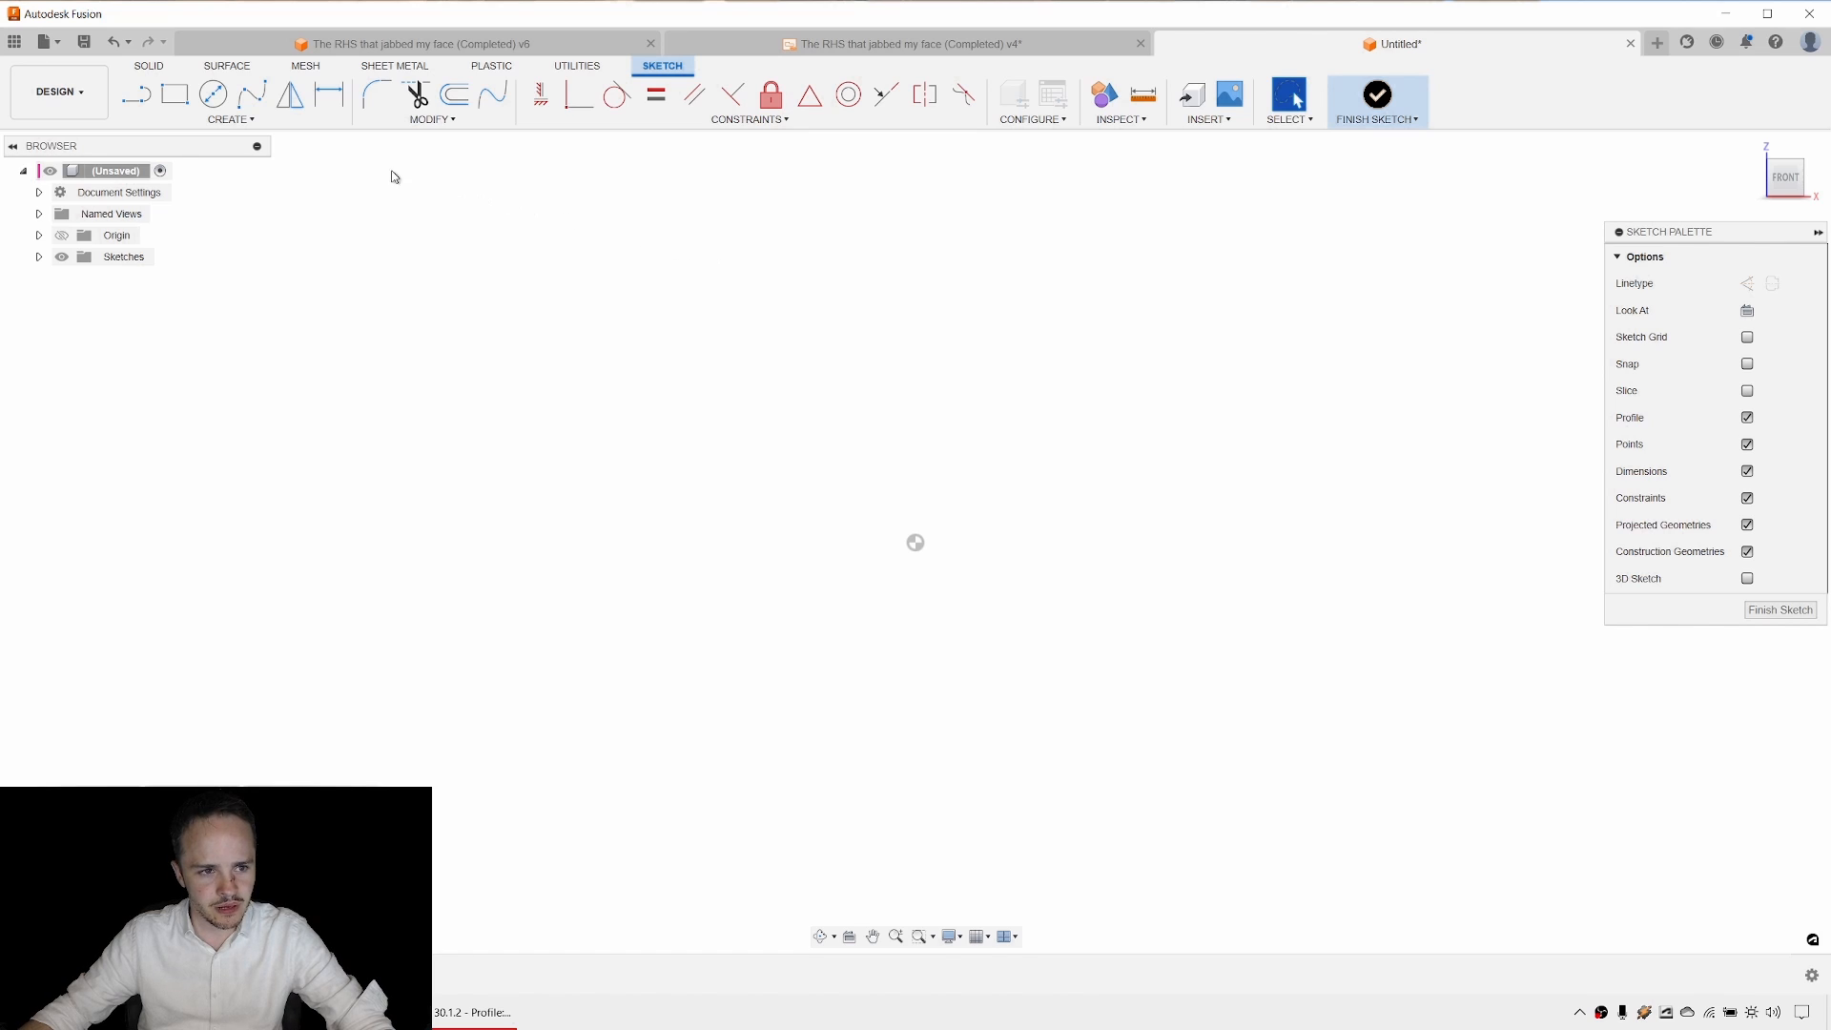
{"action": "left_click", "coordinate": [250, 122]}
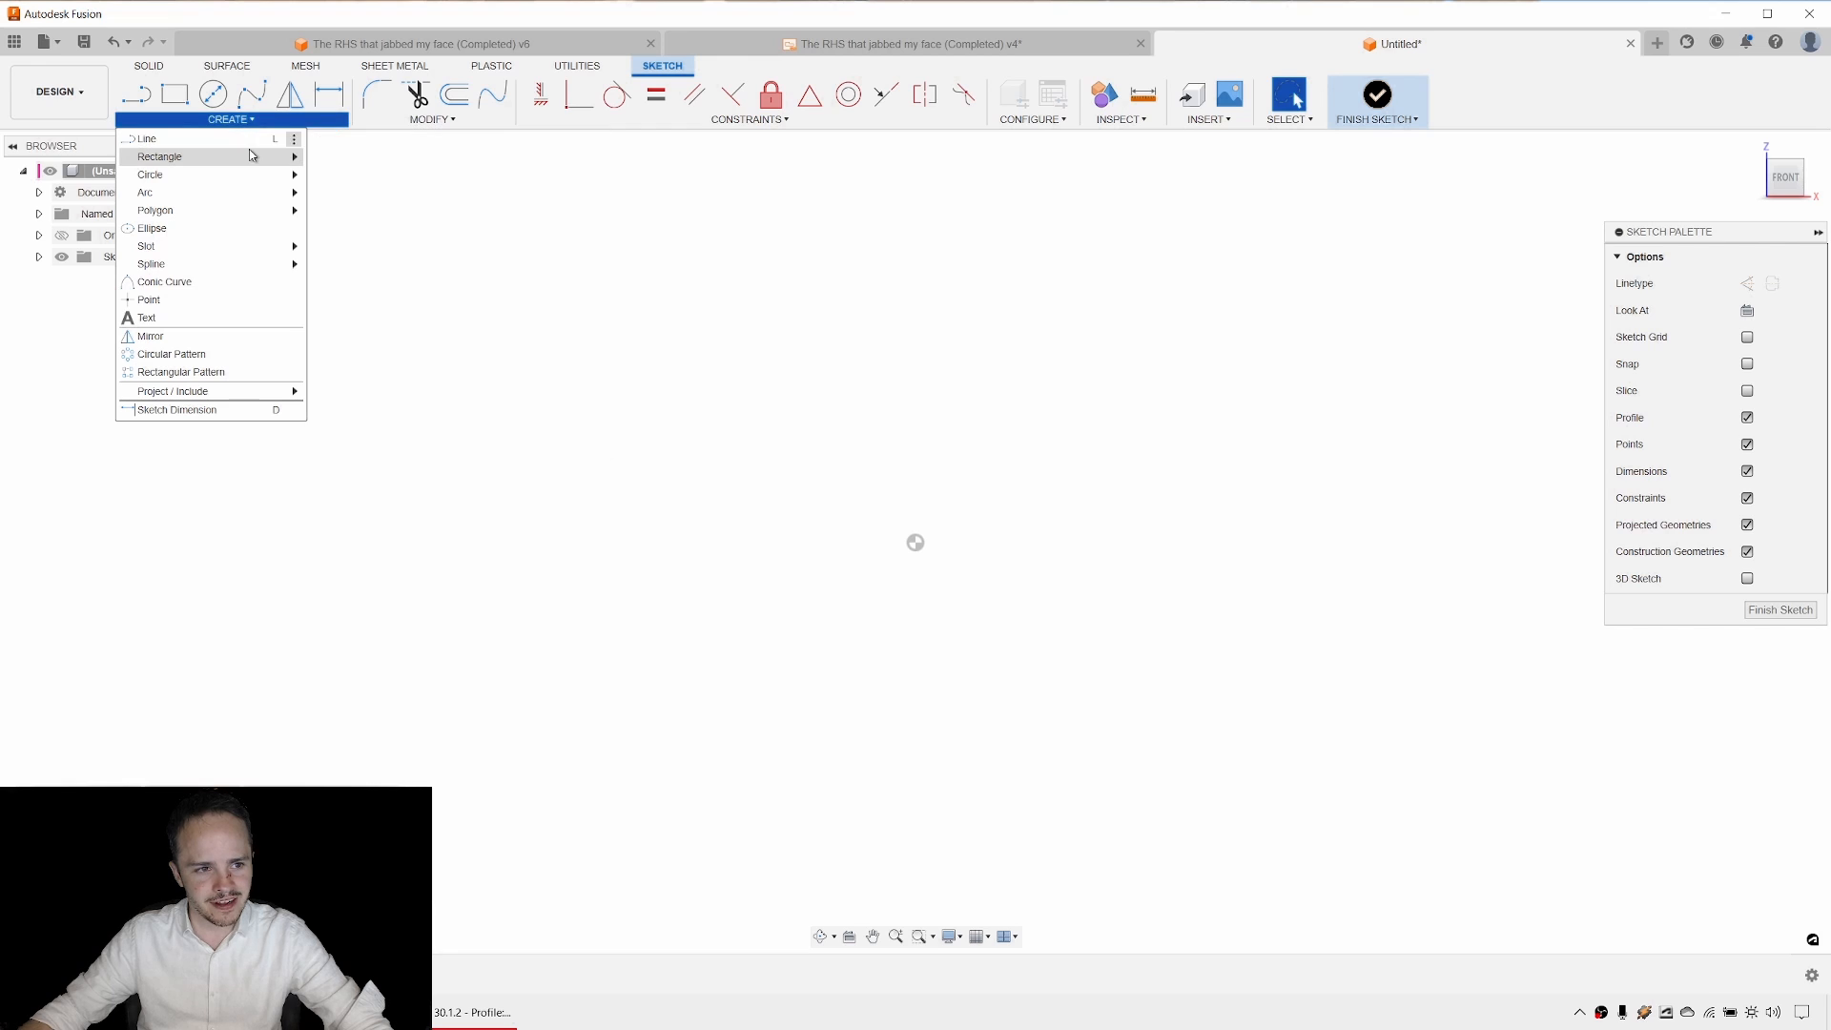
{"action": "left_click", "coordinate": [250, 155]}
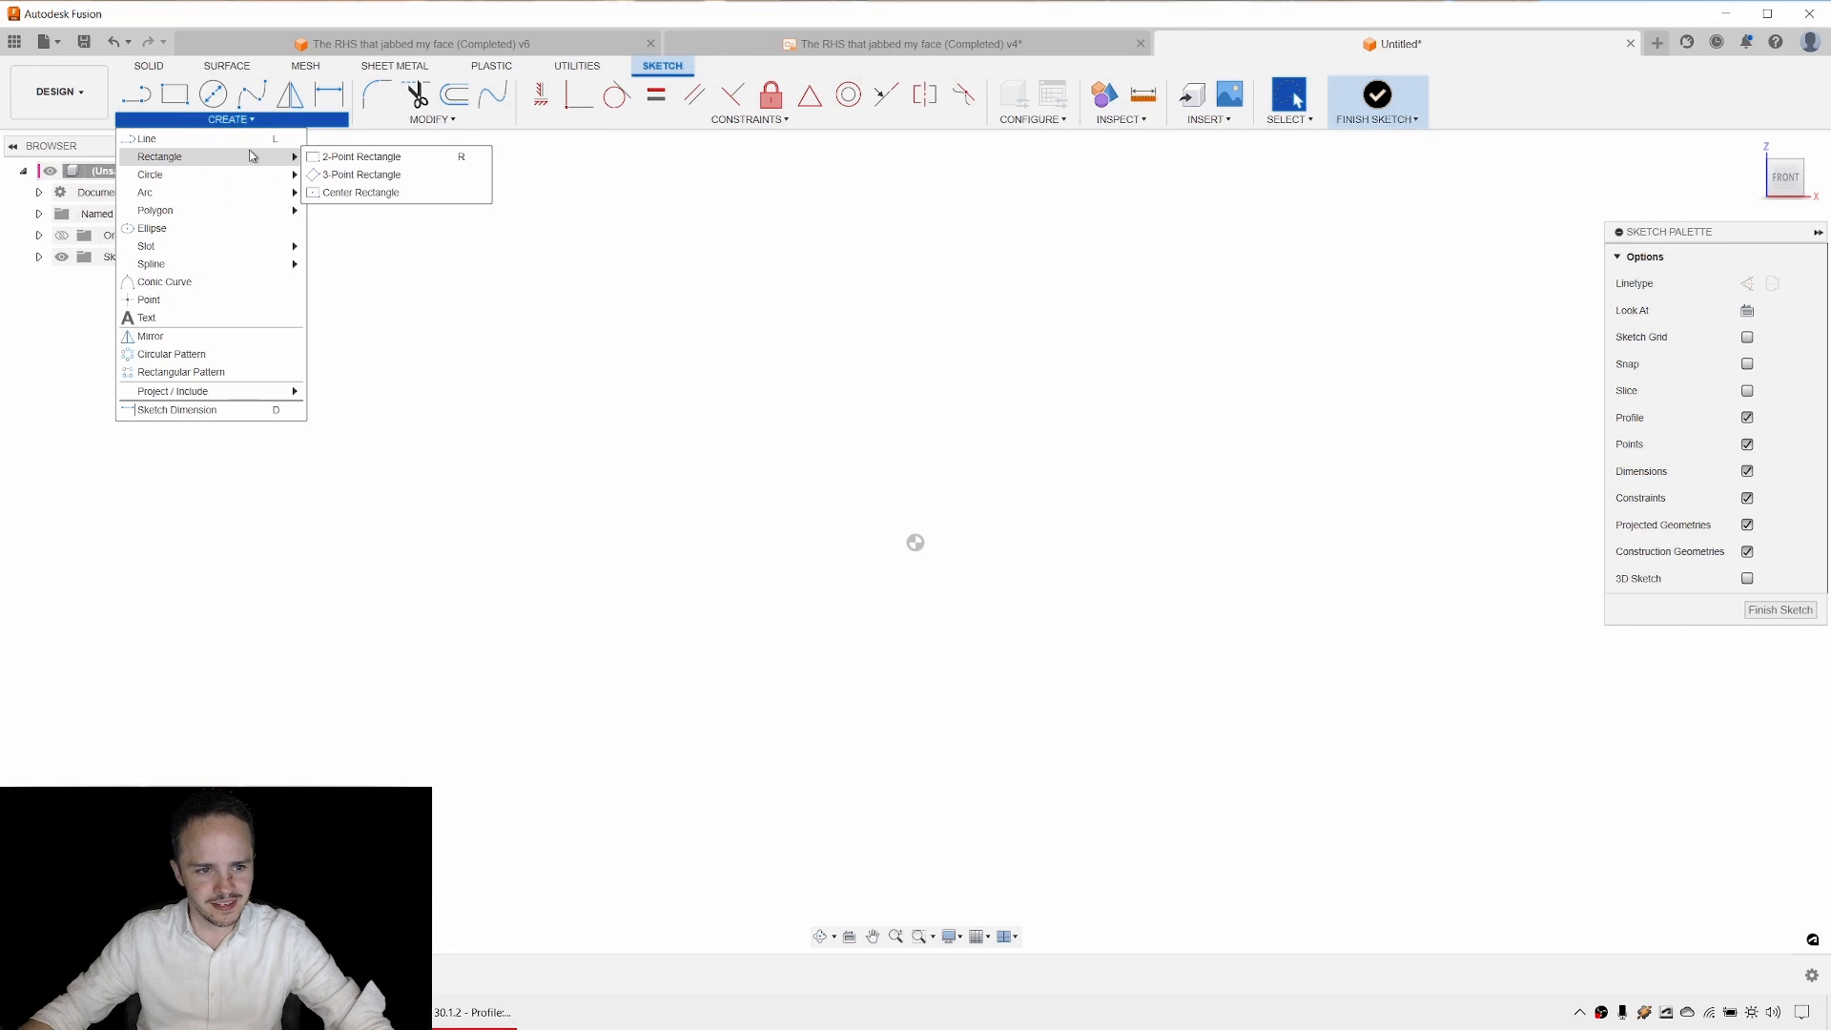
{"action": "left_click", "coordinate": [360, 191]}
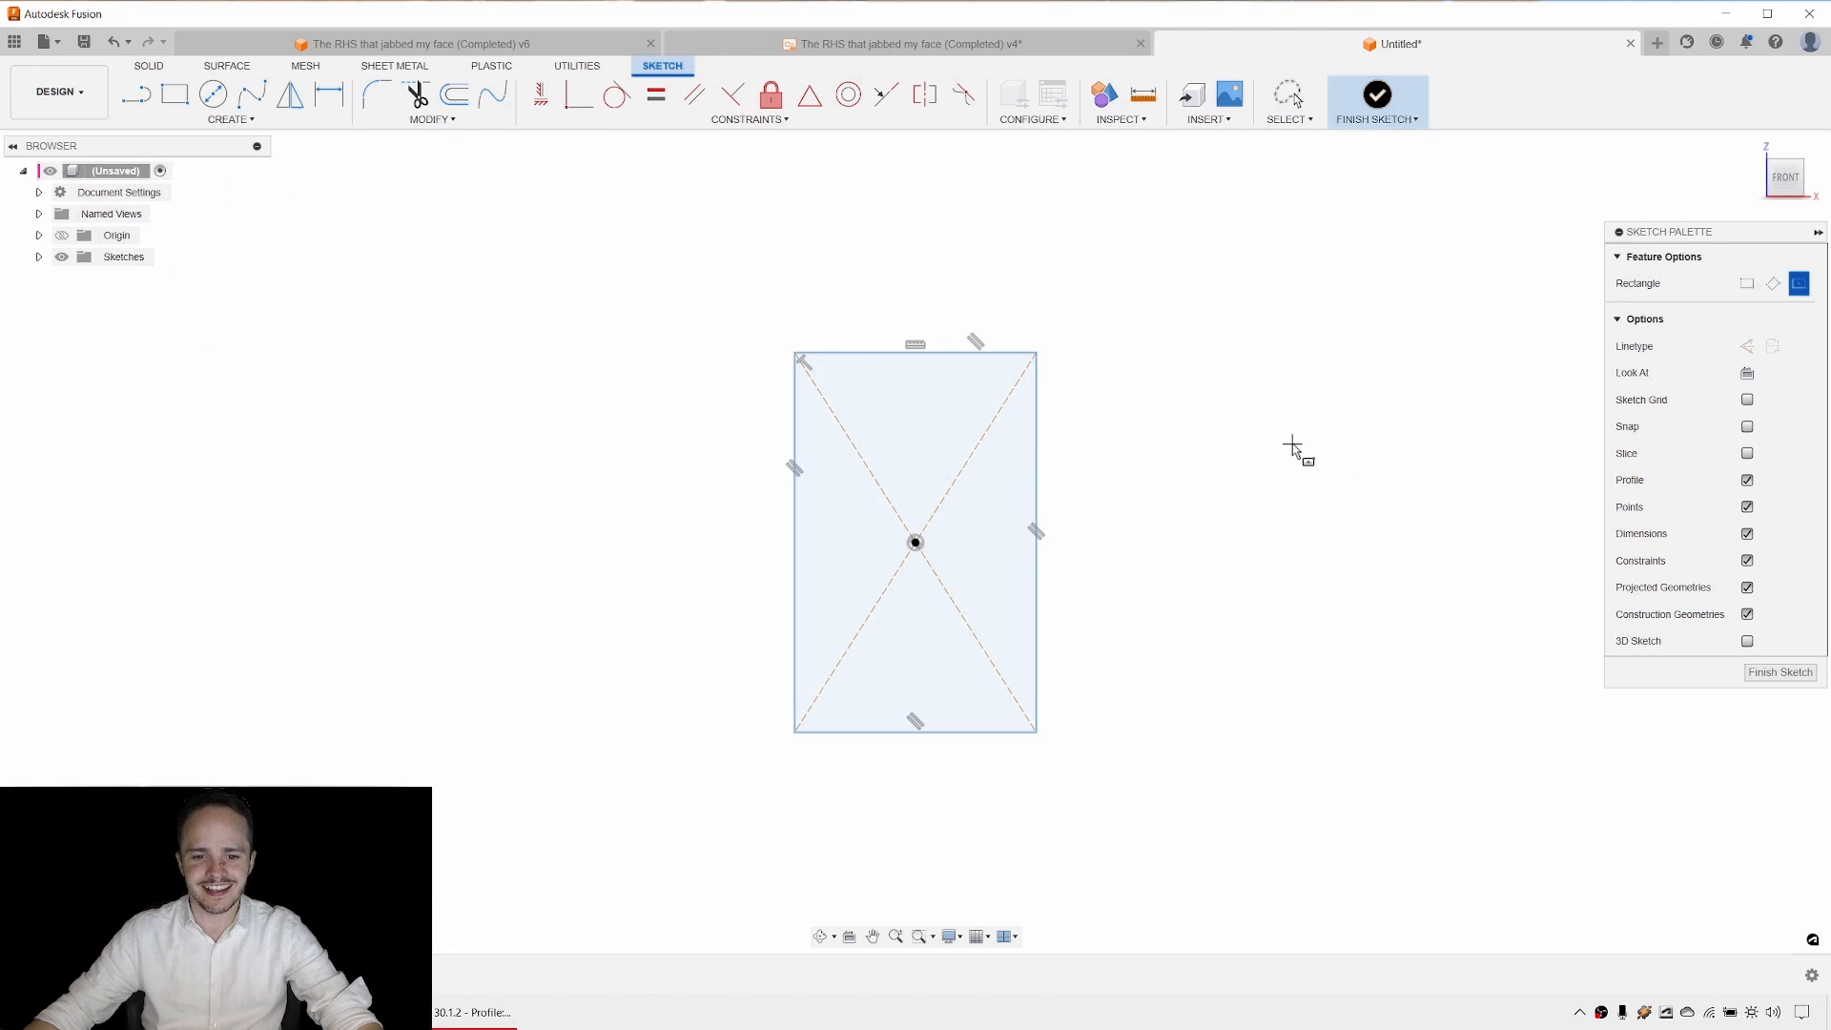
{"action": "key", "text": "Escape"}
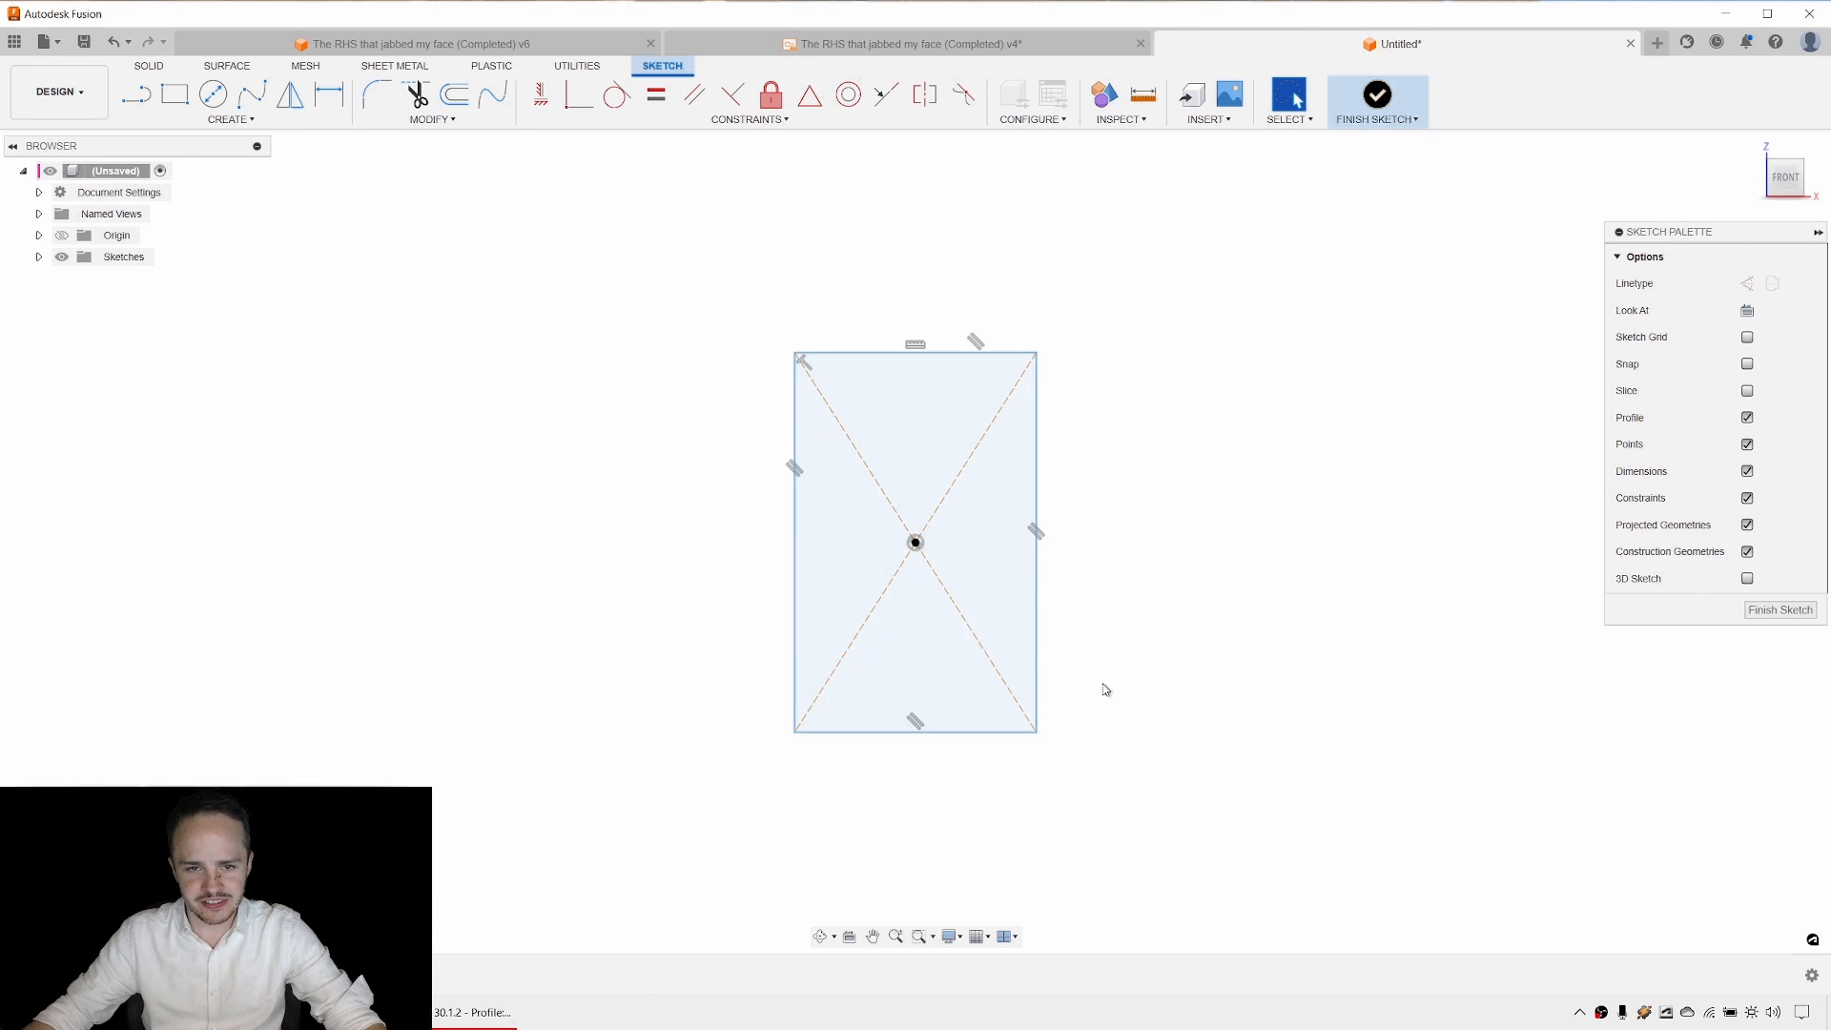
{"action": "left_click", "coordinate": [992, 635]}
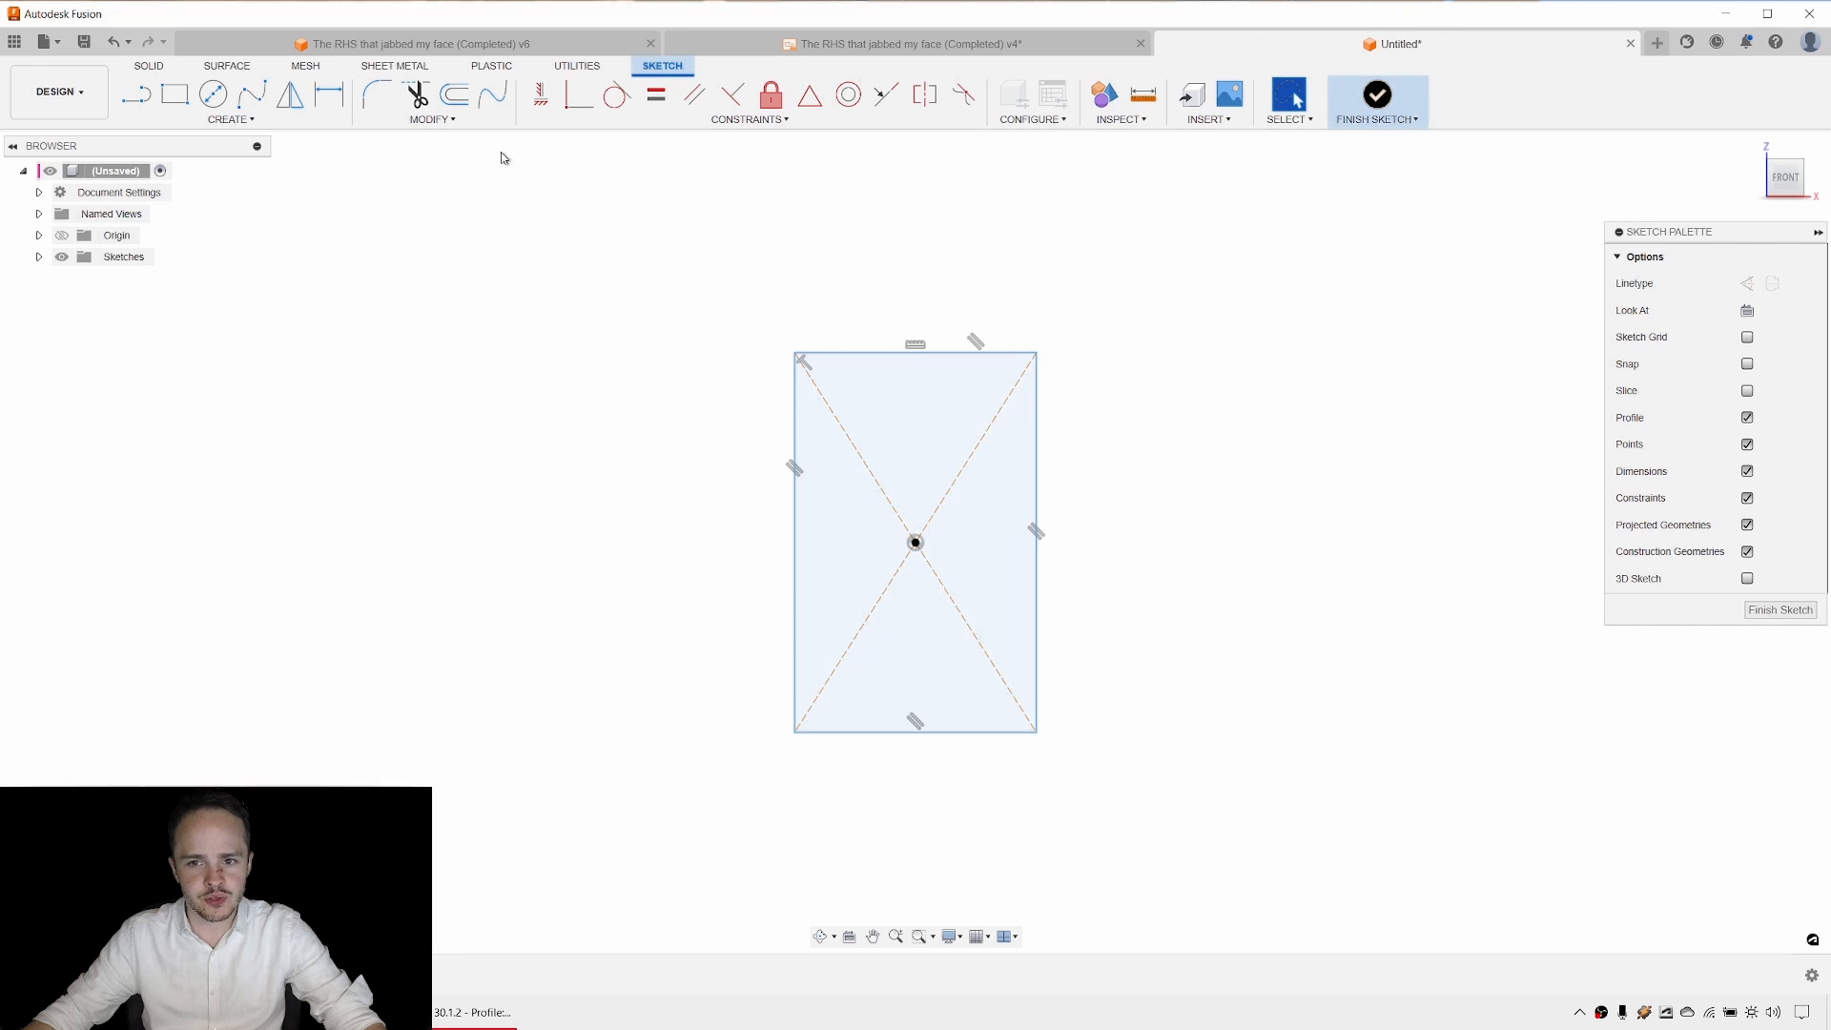
Dimension the rectangle's bottom edge and set its width to 25 mm.
{"action": "left_click", "coordinate": [255, 119]}
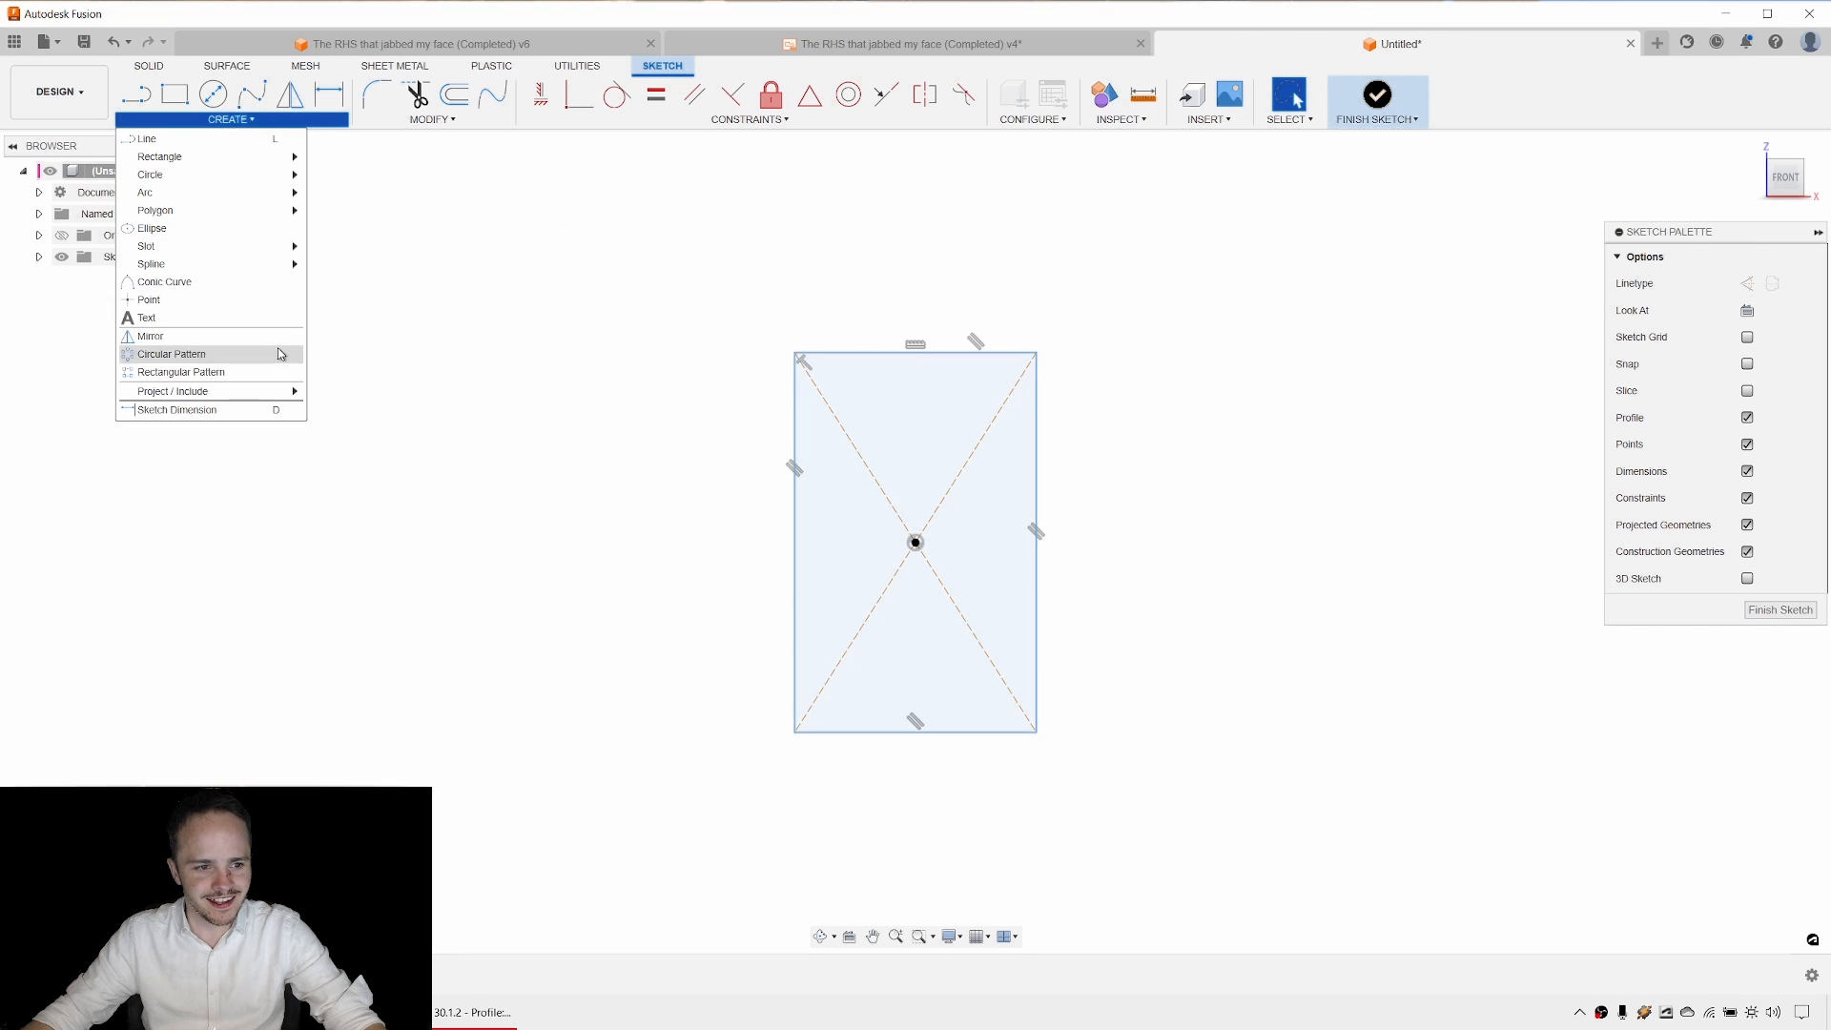
{"action": "left_click", "coordinate": [177, 410]}
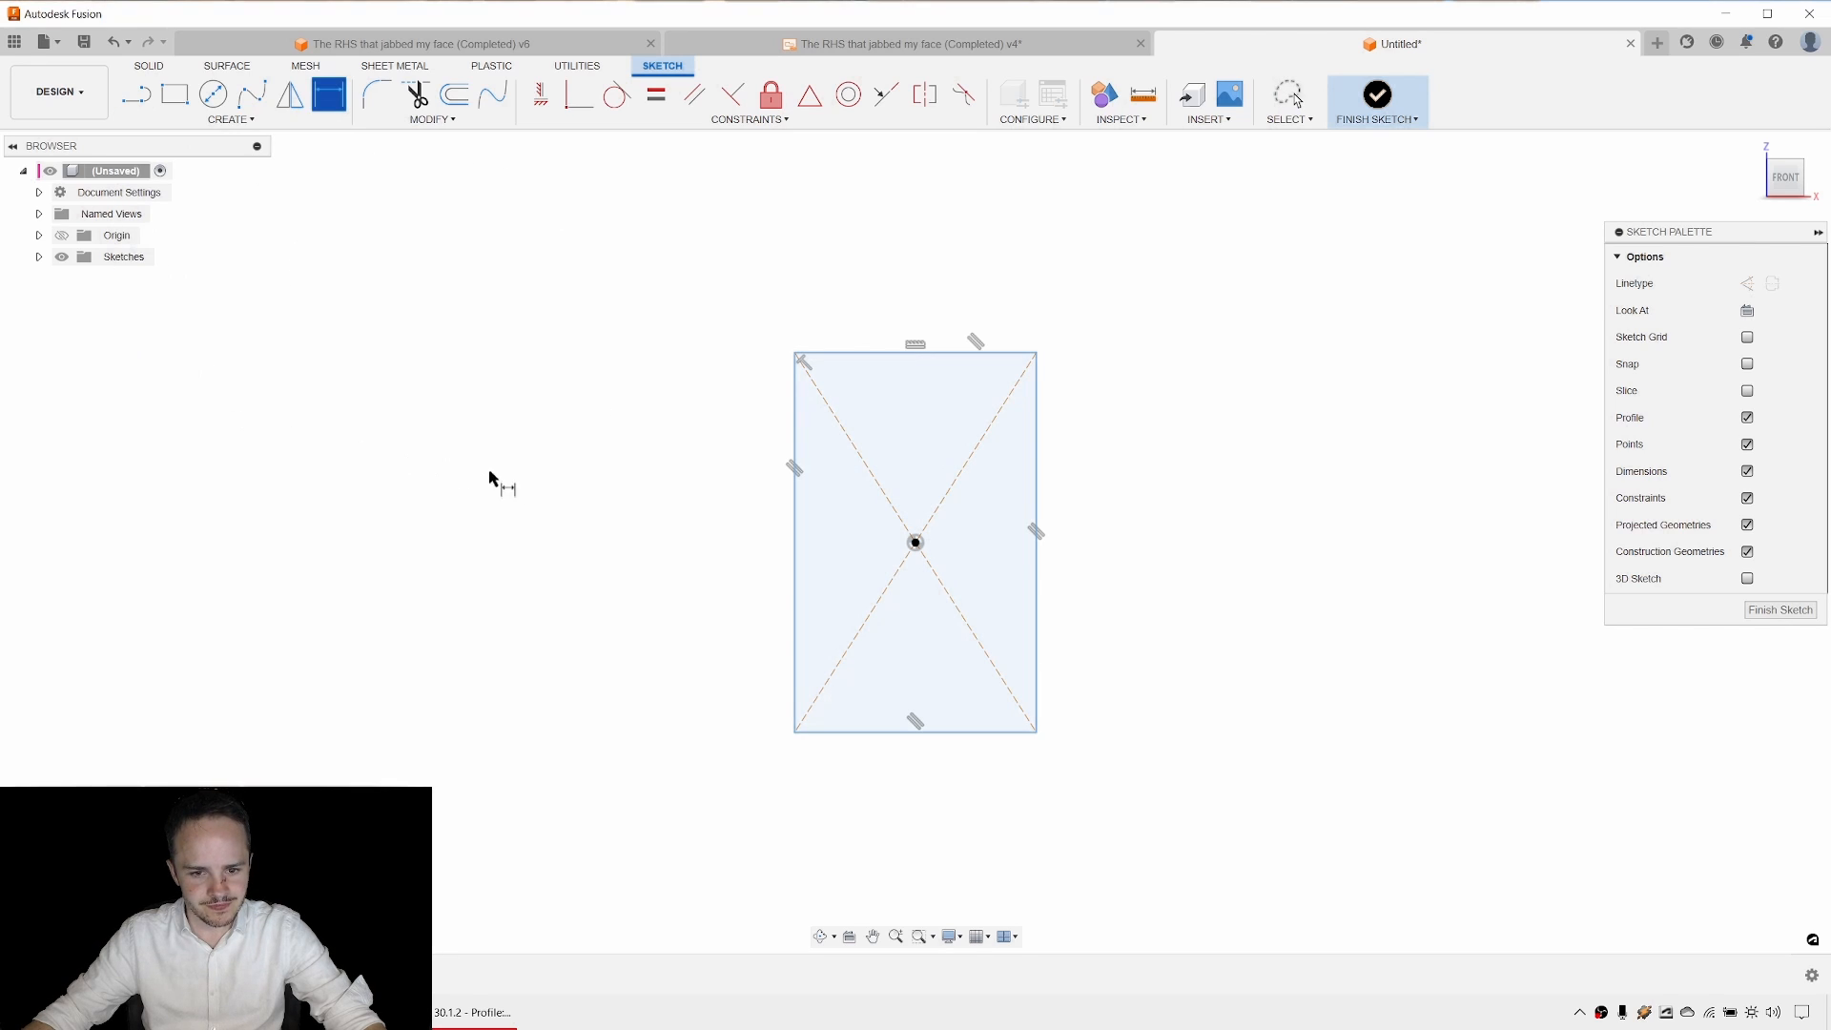
{"action": "left_click", "coordinate": [872, 739]}
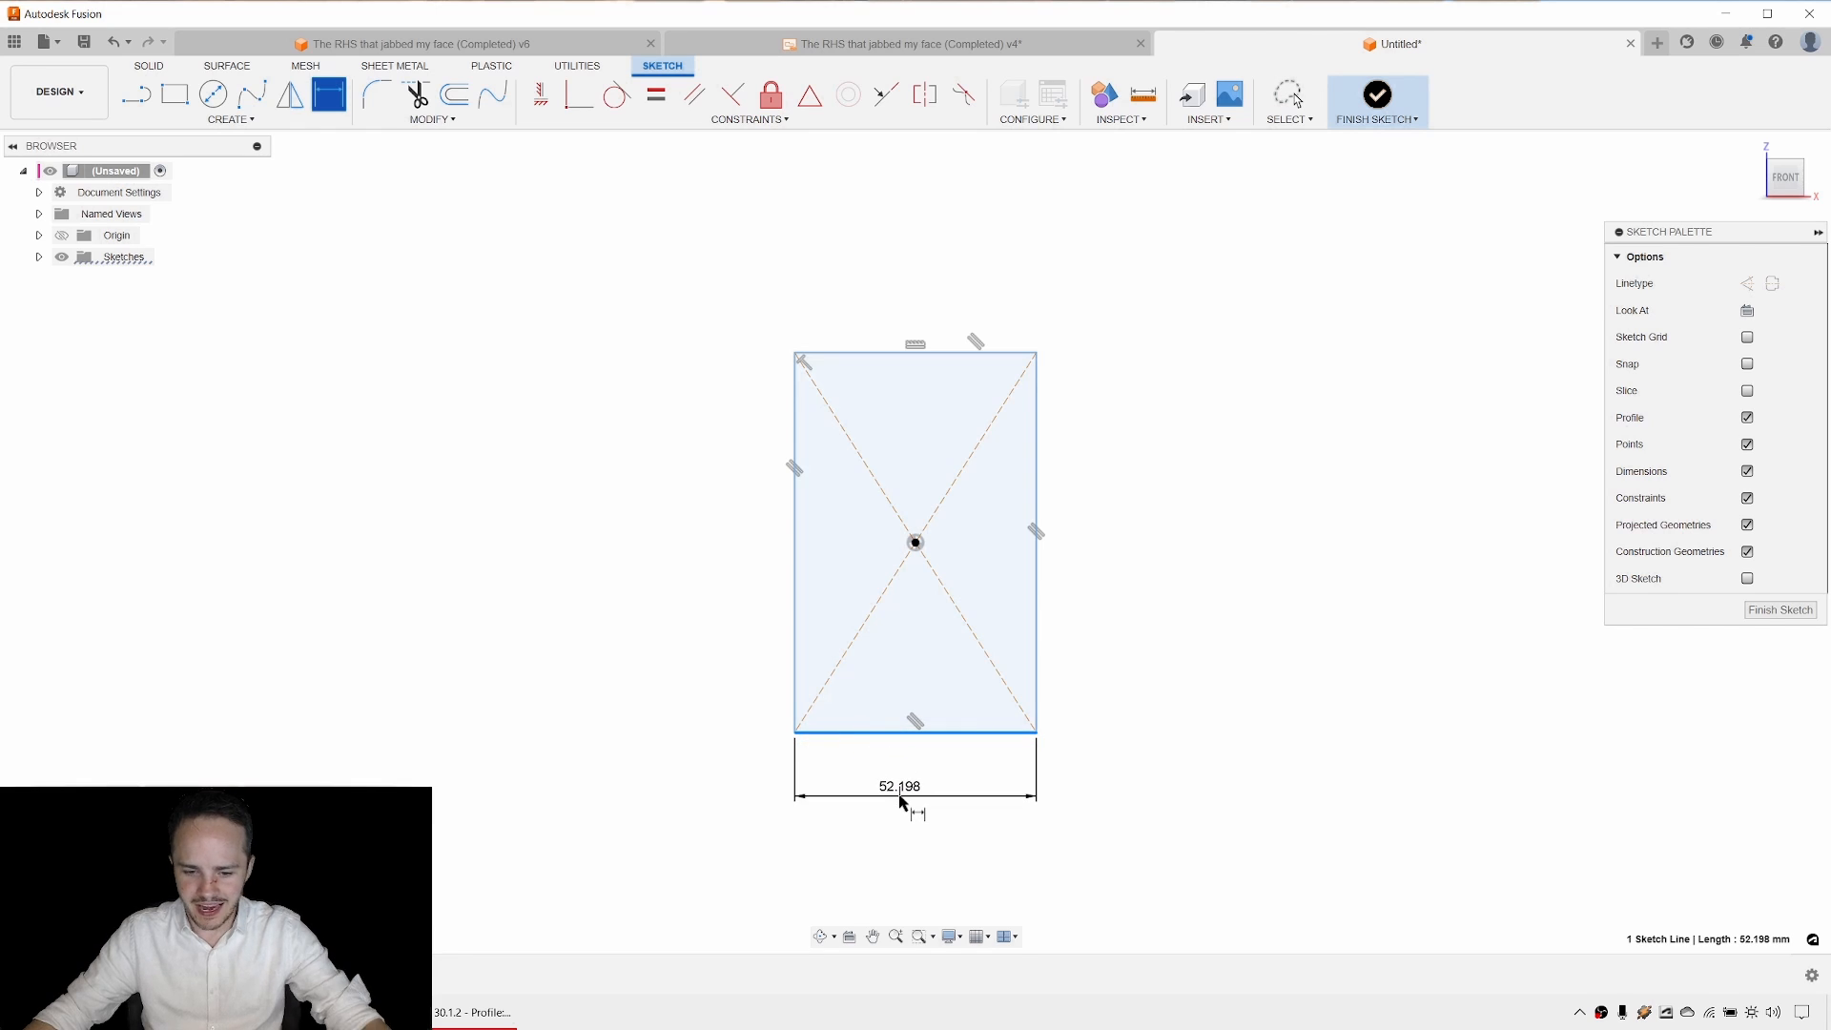
{"action": "left_click", "coordinate": [913, 812]}
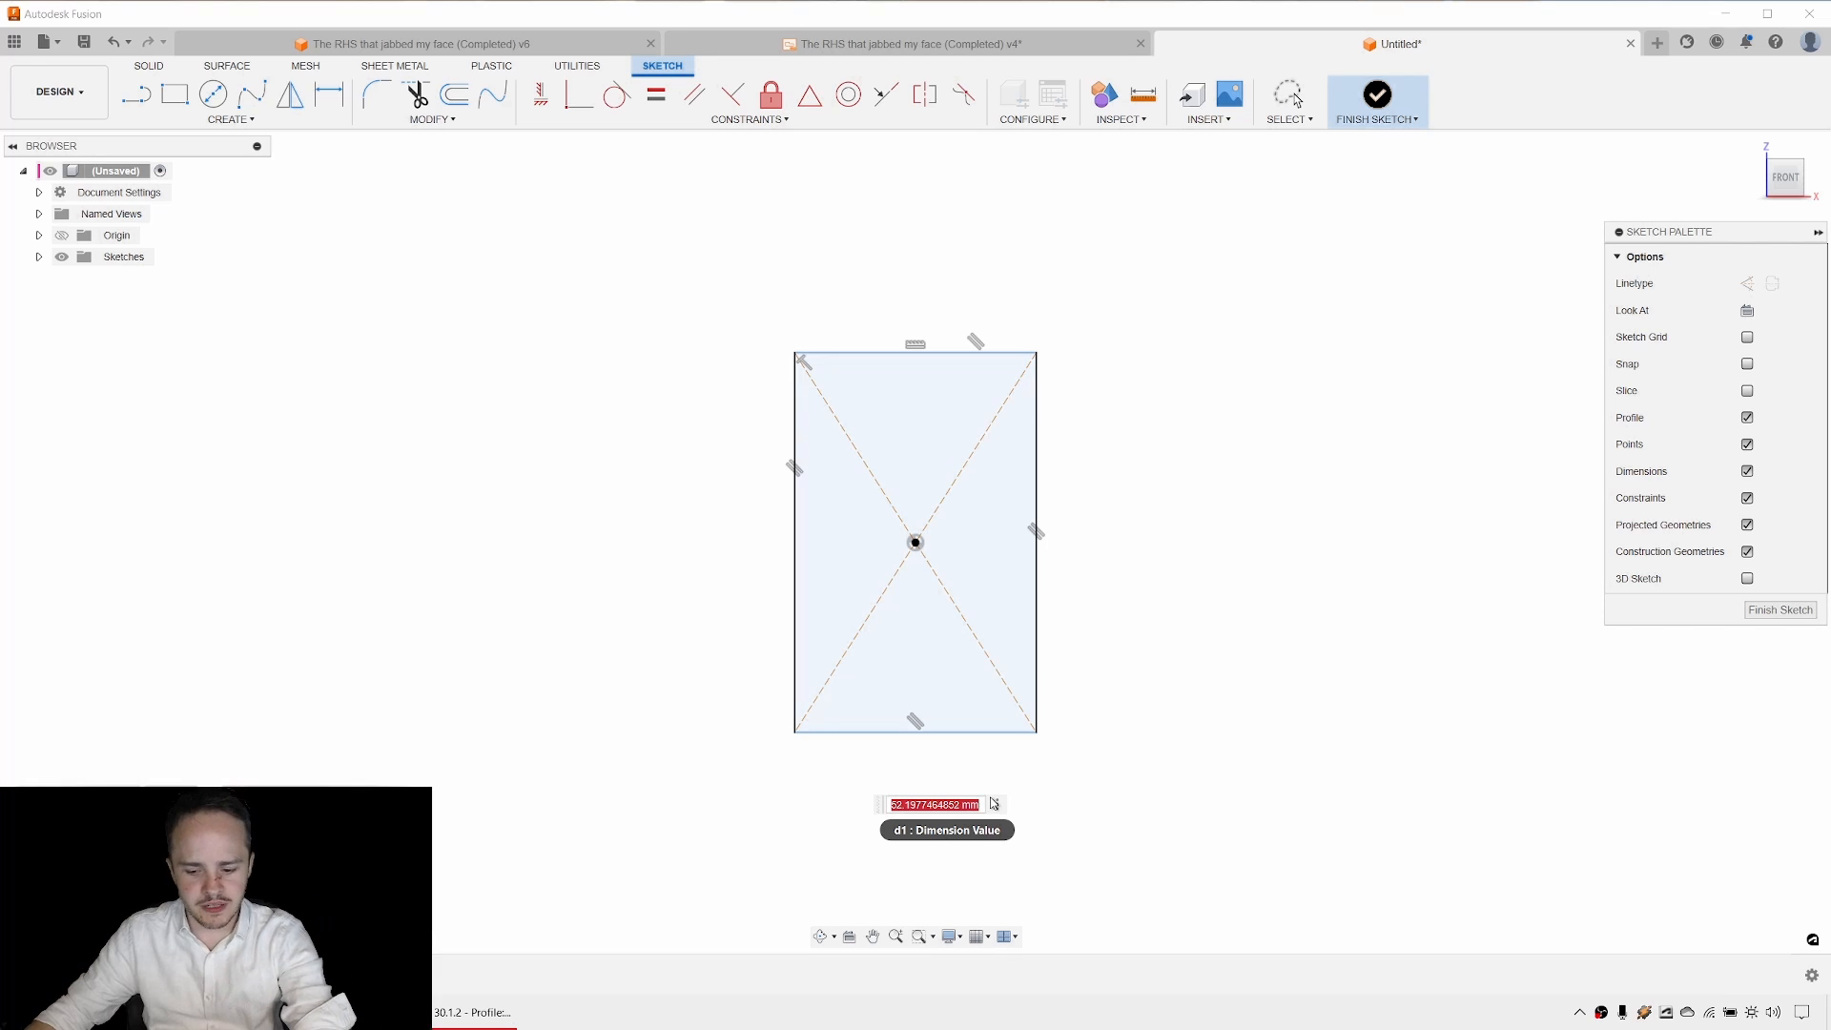
{"action": "type", "text": "25"}
{"action": "key", "text": "Return"}
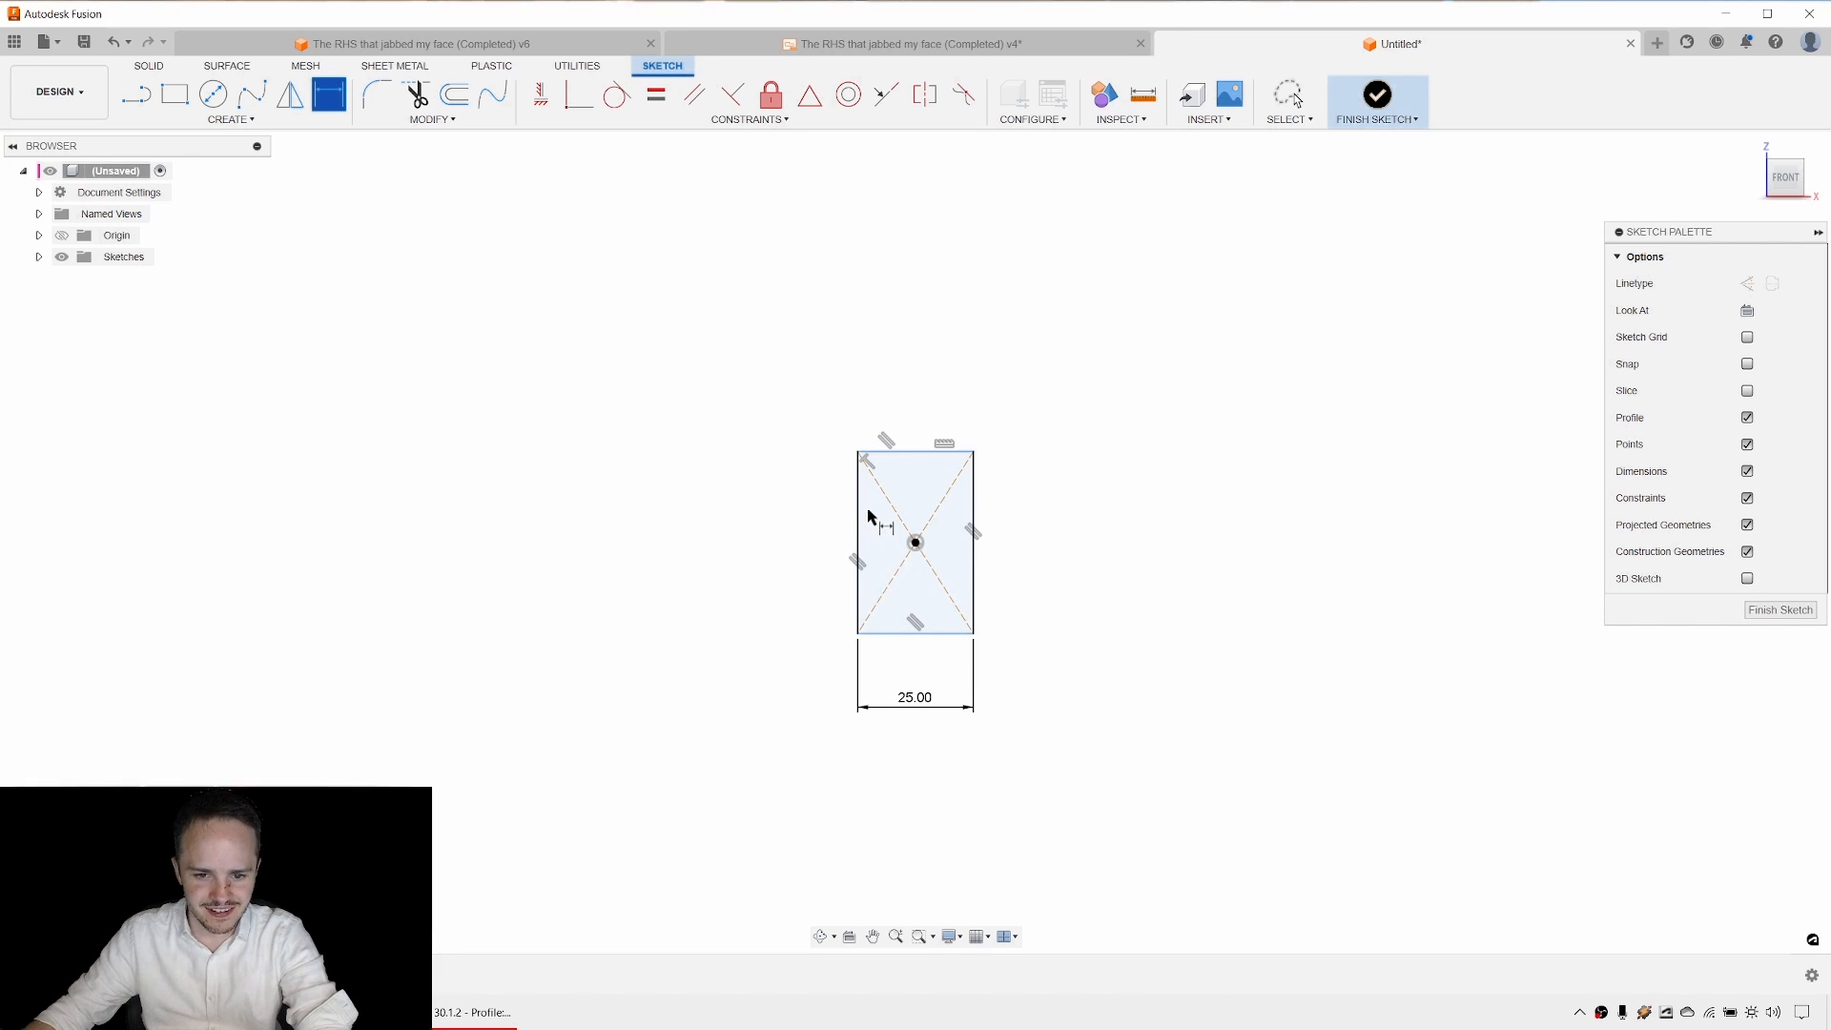
Dimension the rectangle's vertical side and set its height to 50 mm.
{"action": "left_click", "coordinate": [858, 519]}
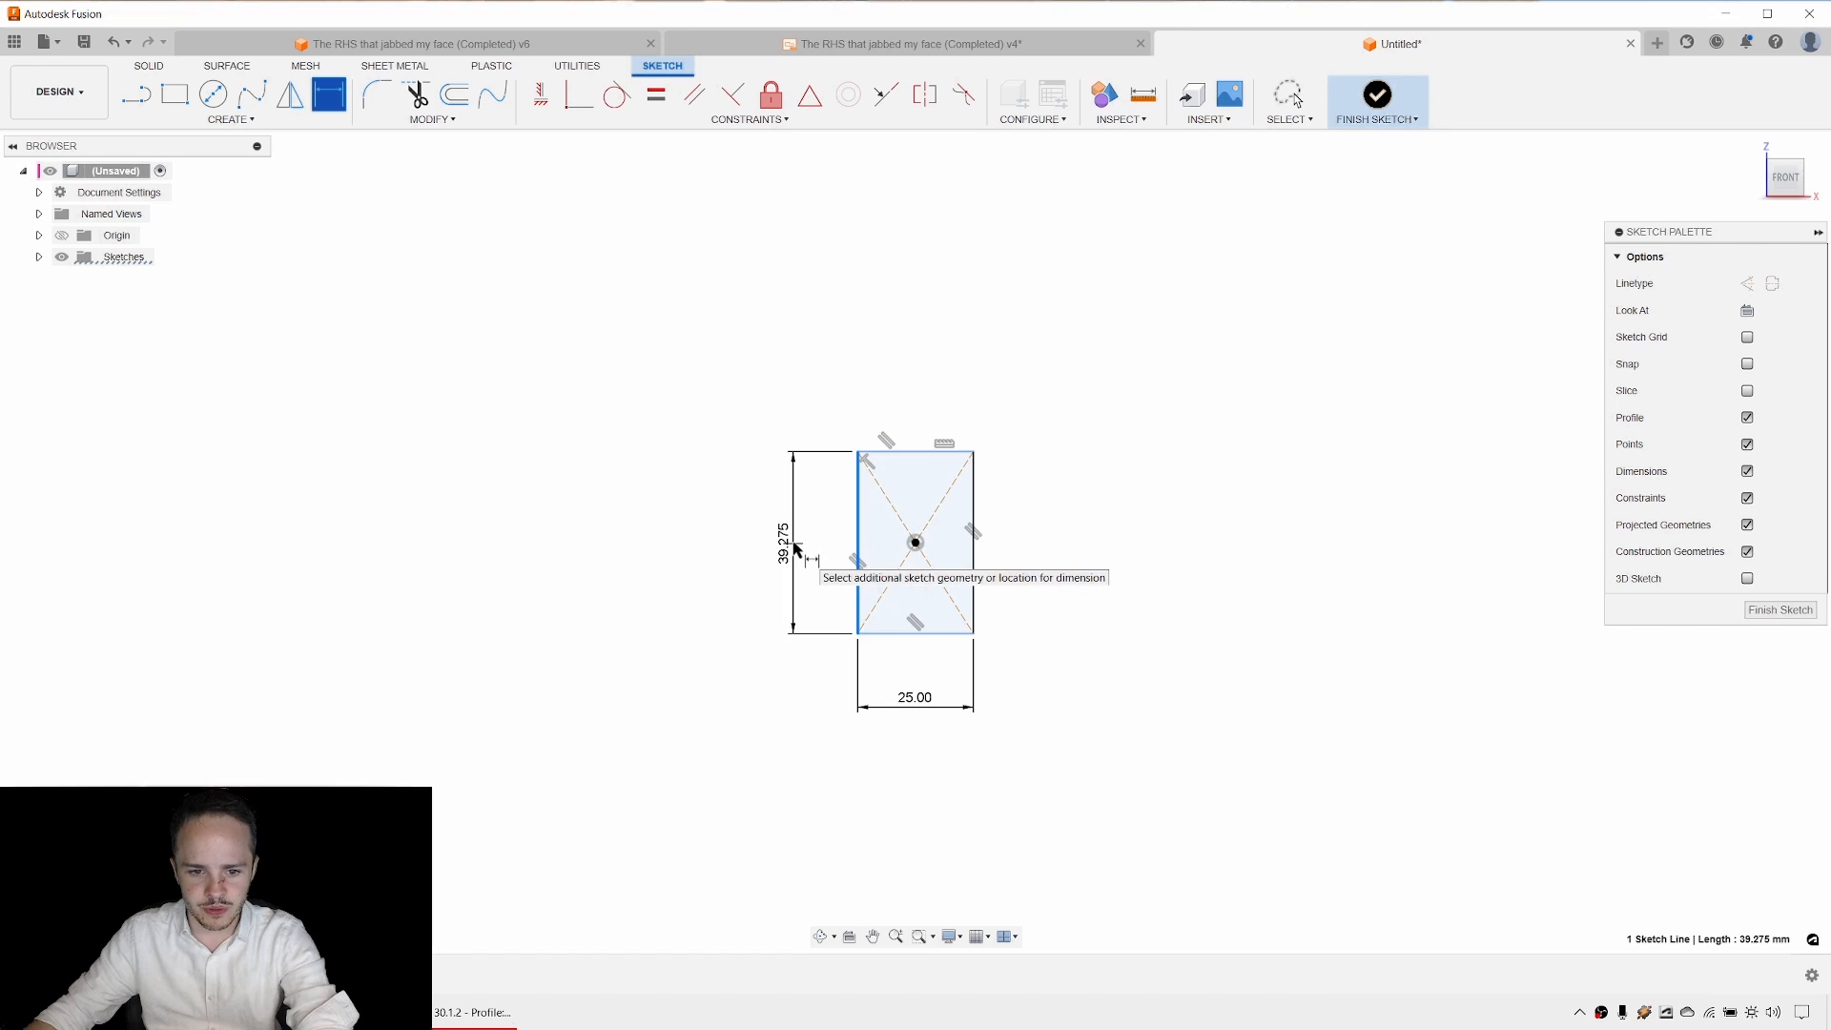
{"action": "left_click", "coordinate": [794, 550]}
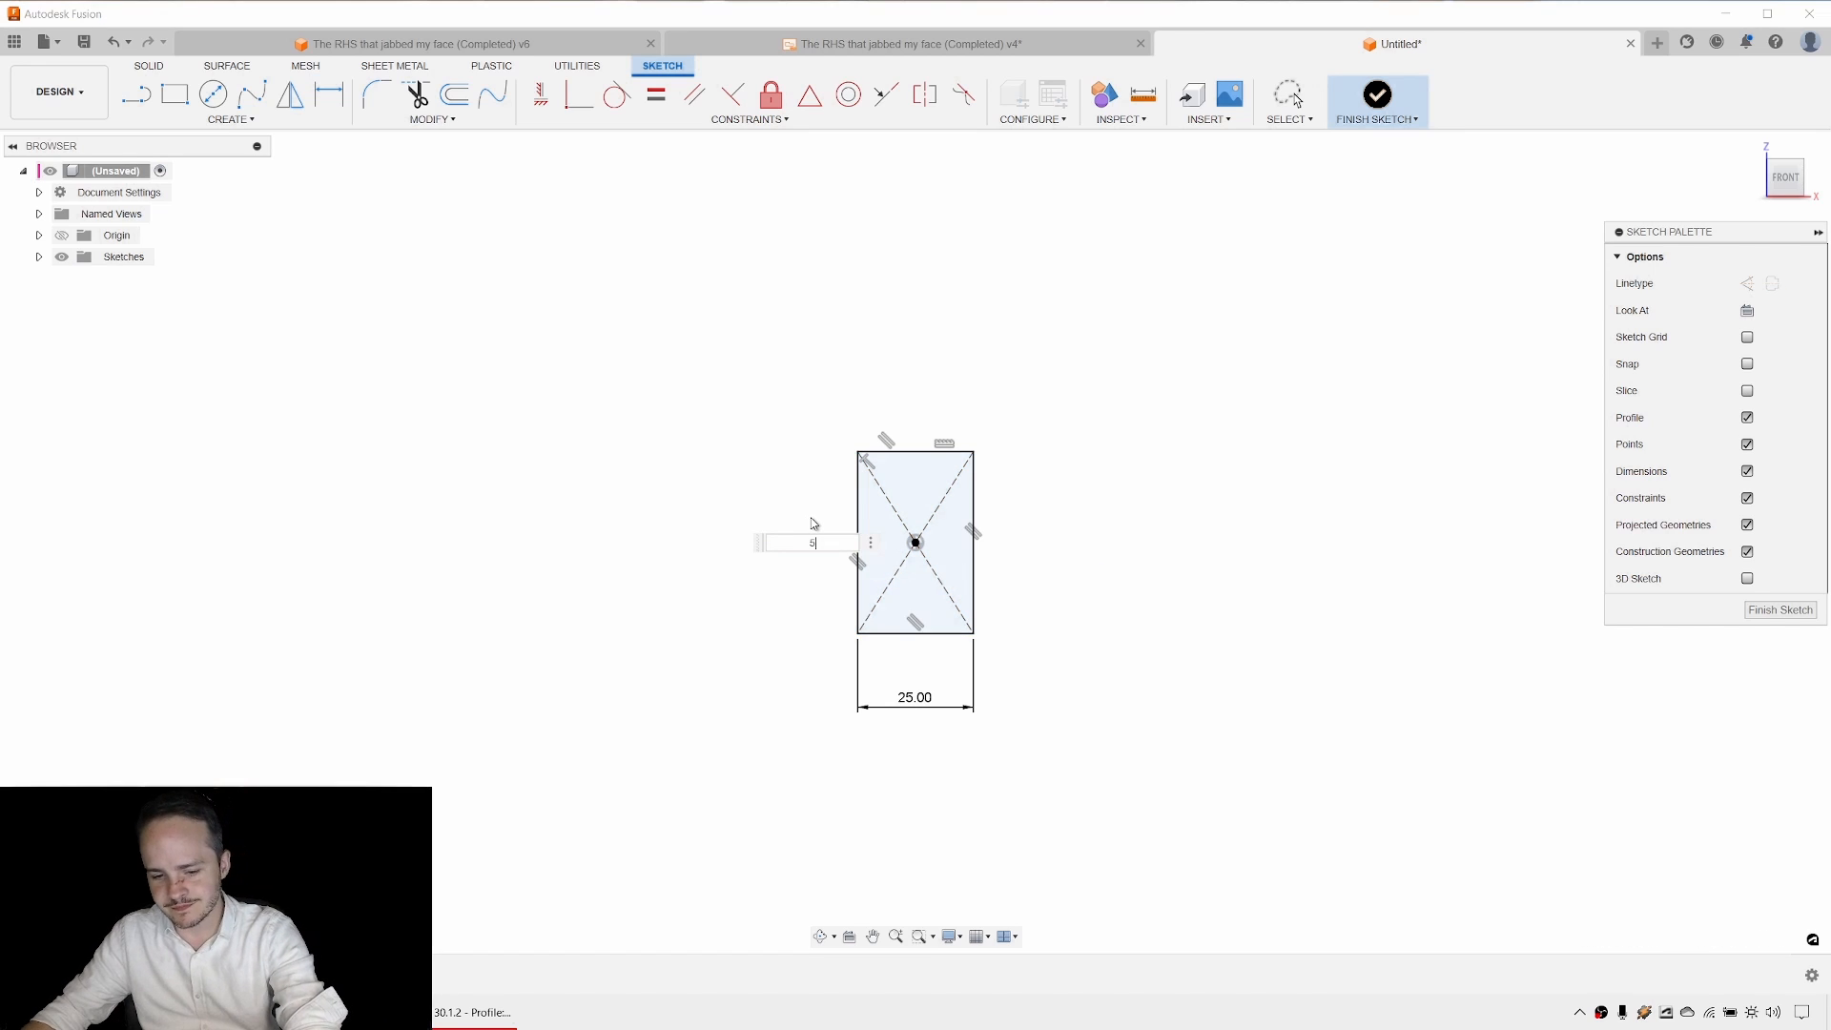
{"action": "type", "text": "50"}
{"action": "key", "text": "Return"}
{"action": "key", "text": "Escape"}
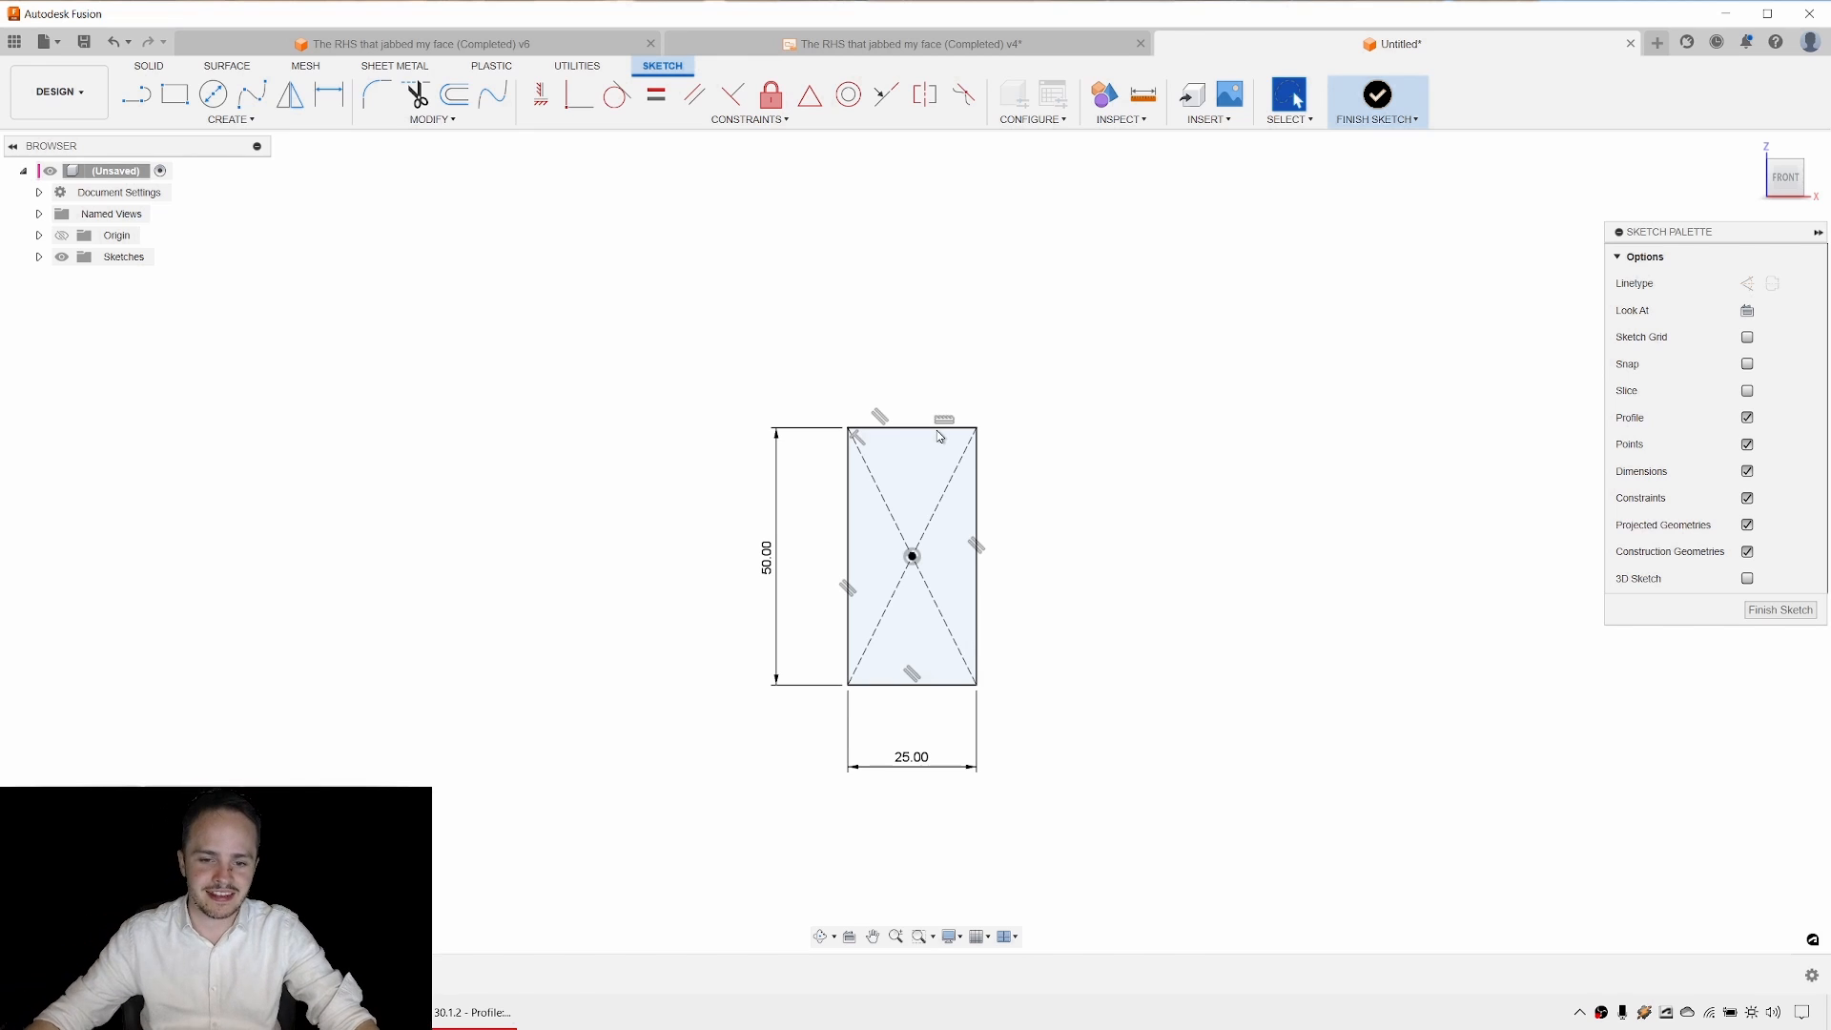
{"action": "scroll", "coordinate": [939, 436], "scroll_direction": "up", "scroll_amount": 2}
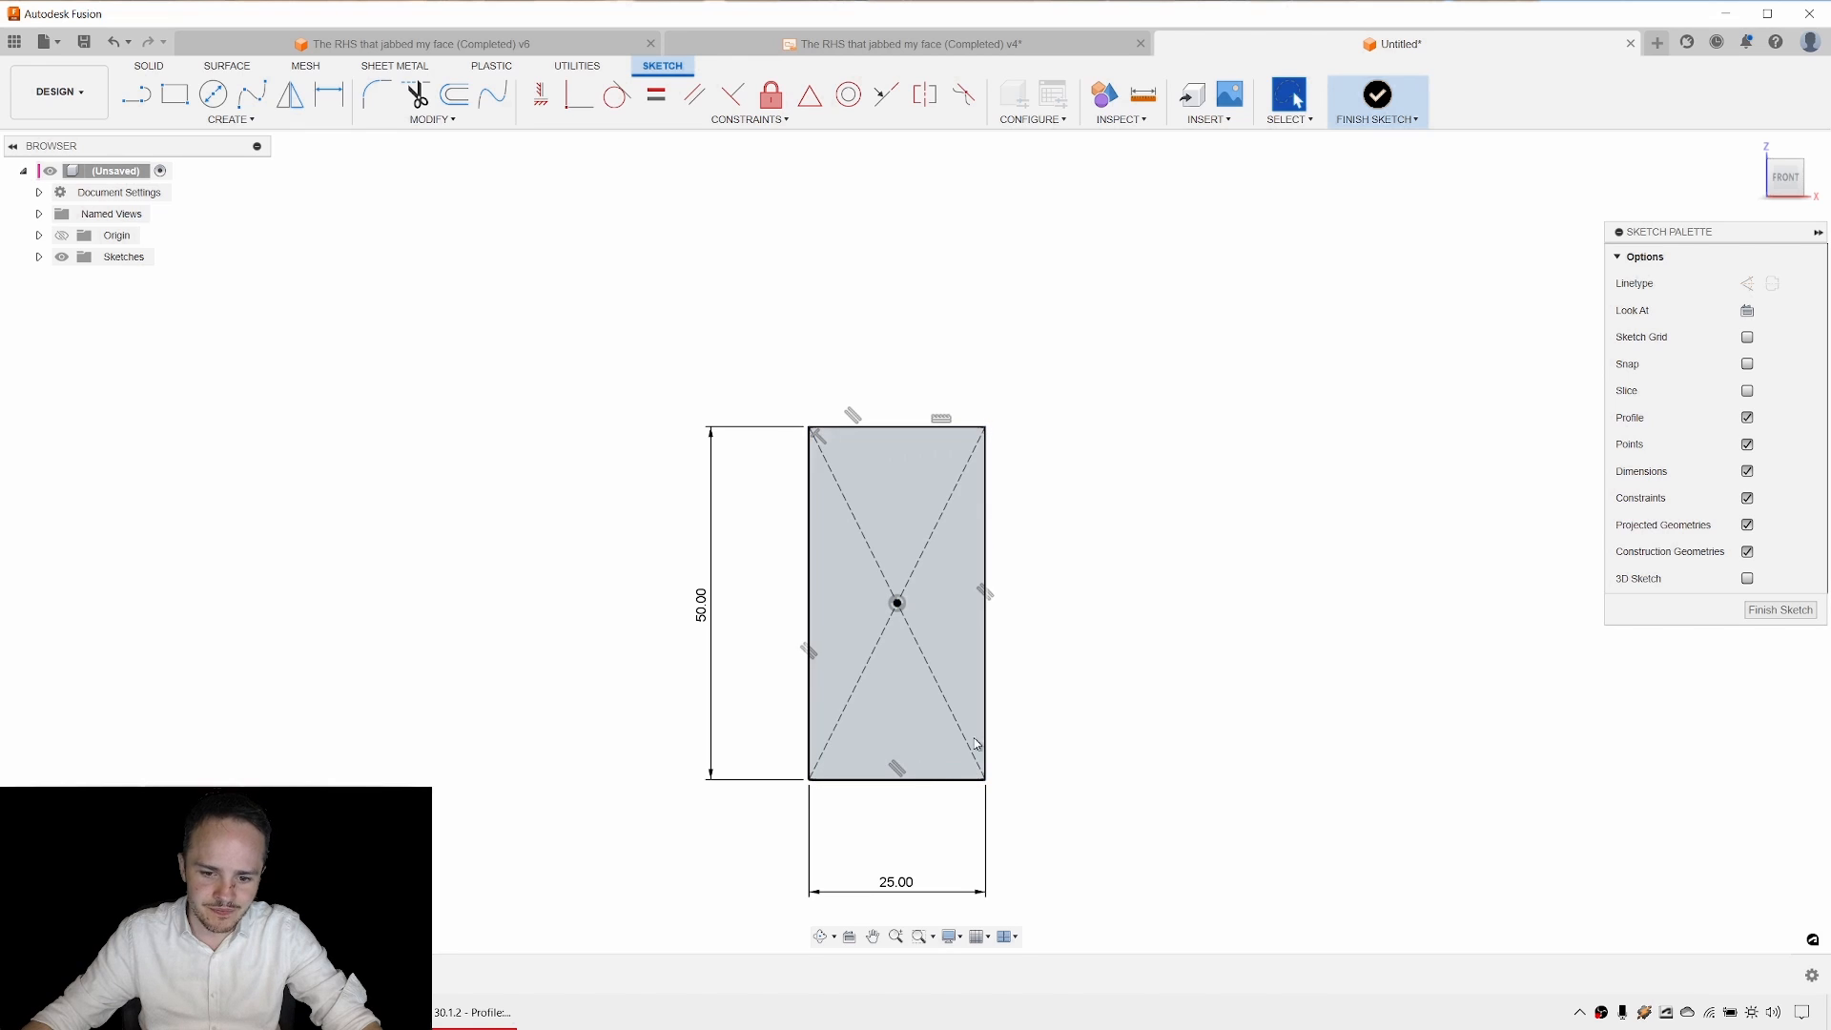
{"action": "left_click", "coordinate": [229, 120]}
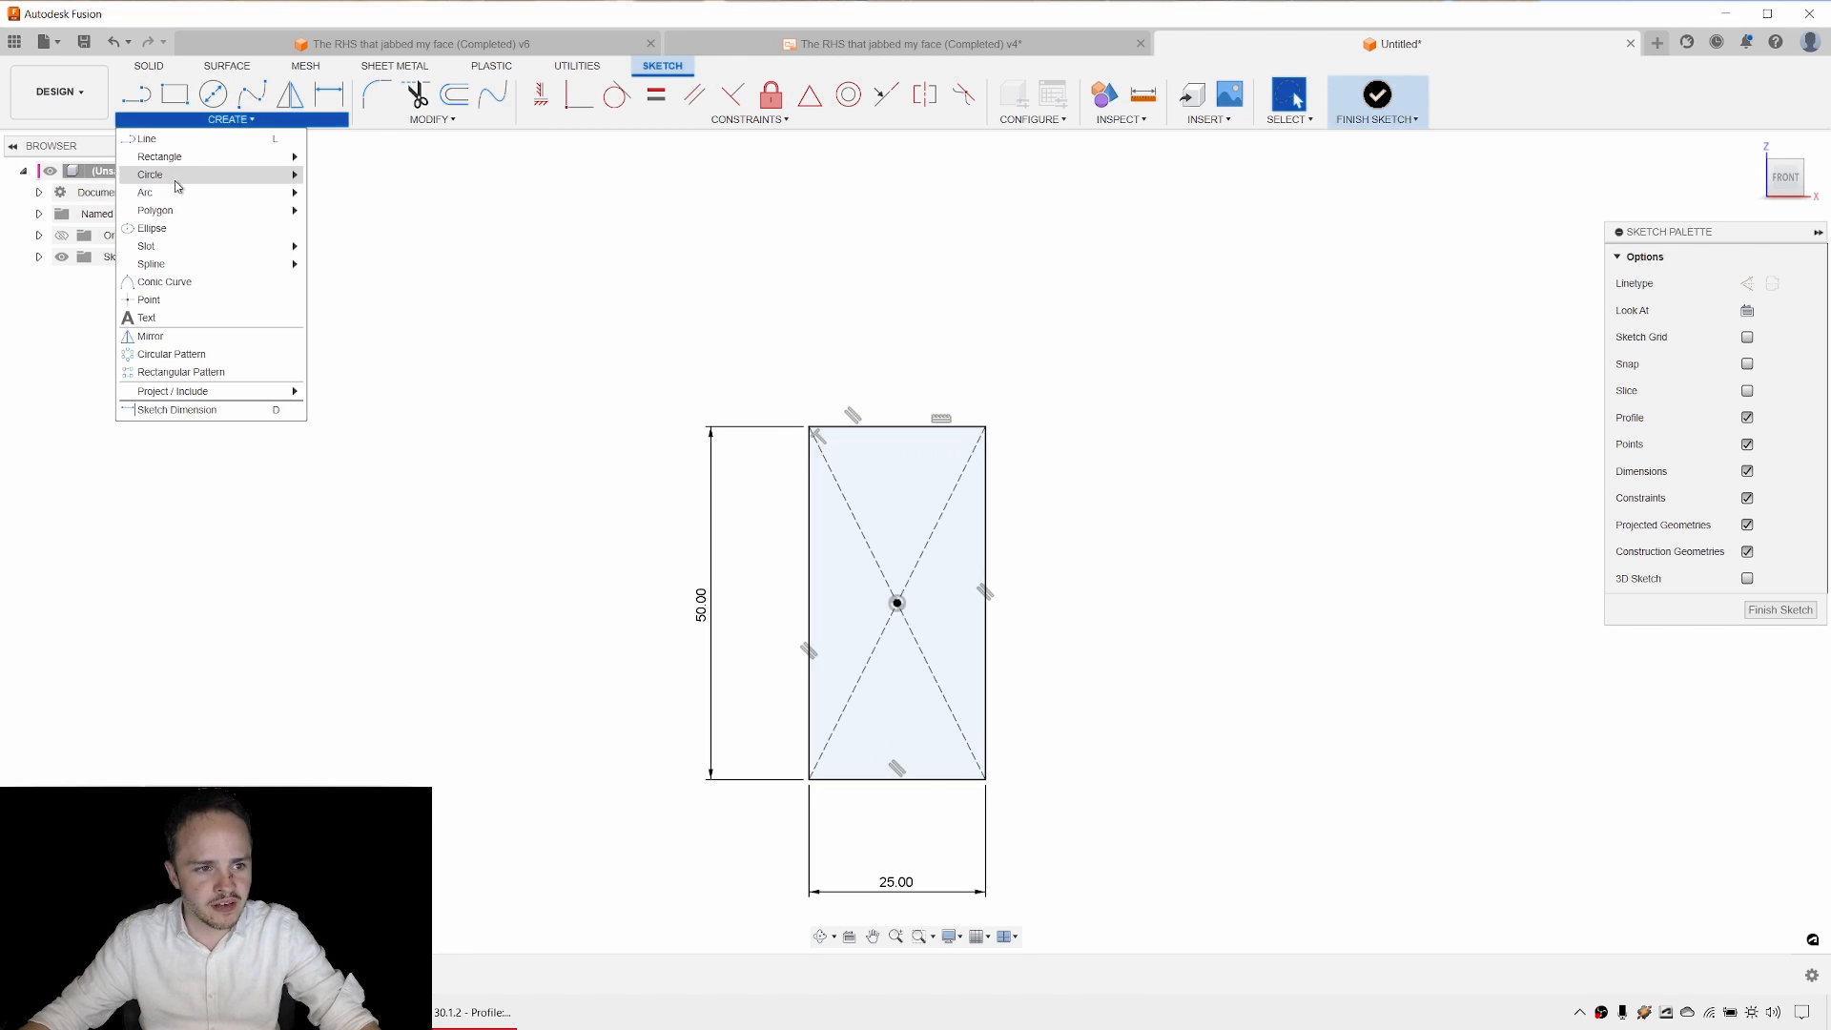
{"action": "mouse_move", "coordinate": [192, 159]}
{"action": "left_click", "coordinate": [372, 191]}
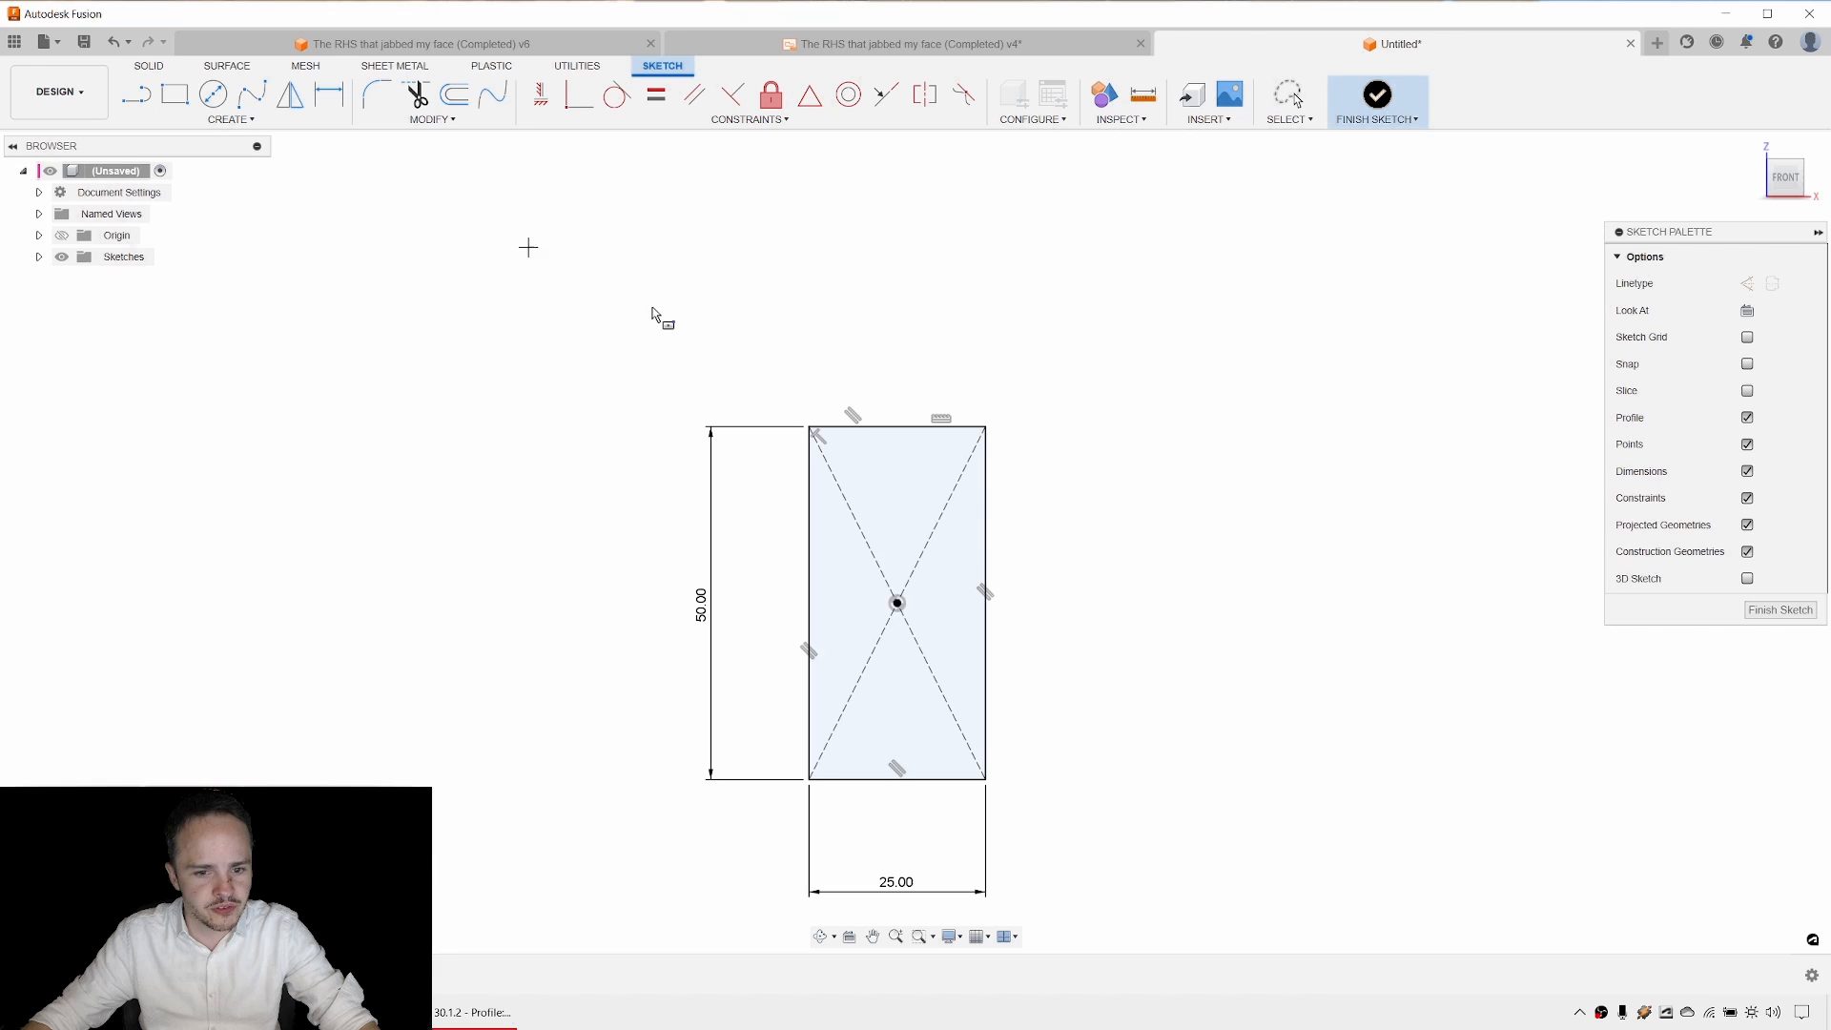
{"action": "left_click", "coordinate": [897, 603]}
{"action": "key", "text": "Escape"}
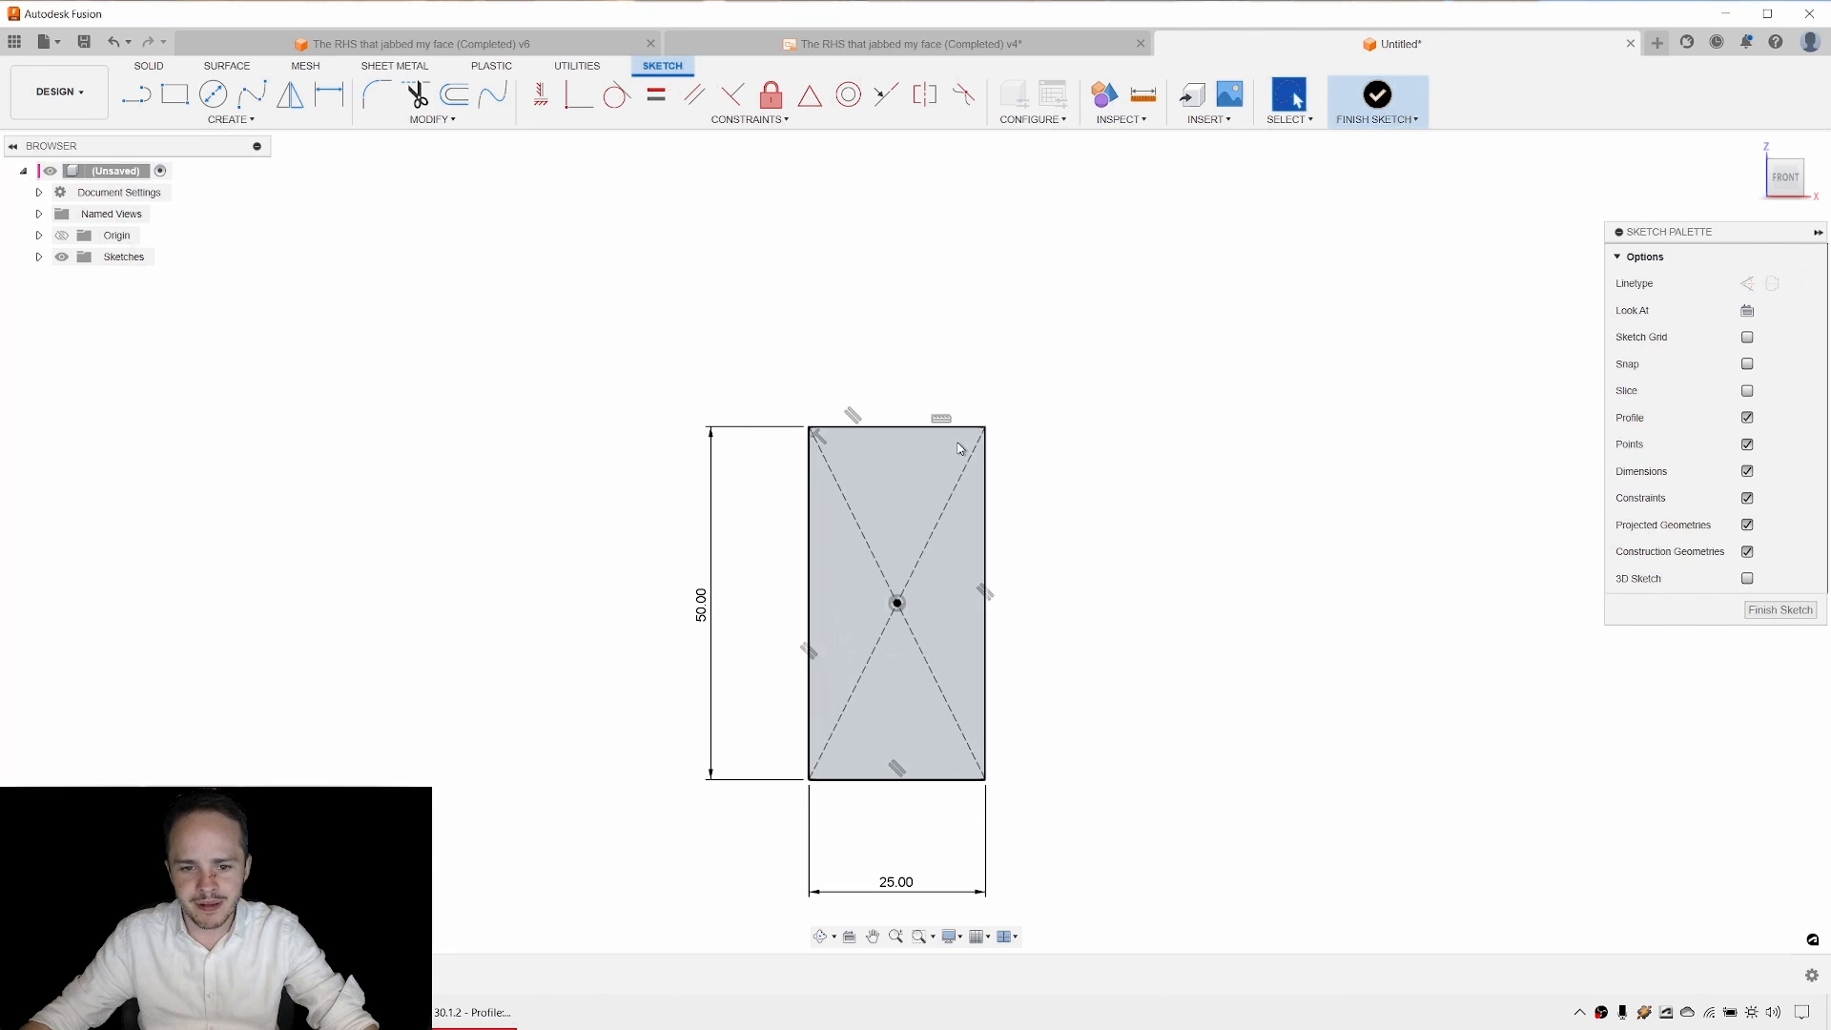
Offset the 25 x 50 mm rectangle inward by 0.5 mm to form the tube's wall thickness.
{"action": "middle_click_drag", "start_coordinate": [1136, 422], "coordinate": [1076, 401]}
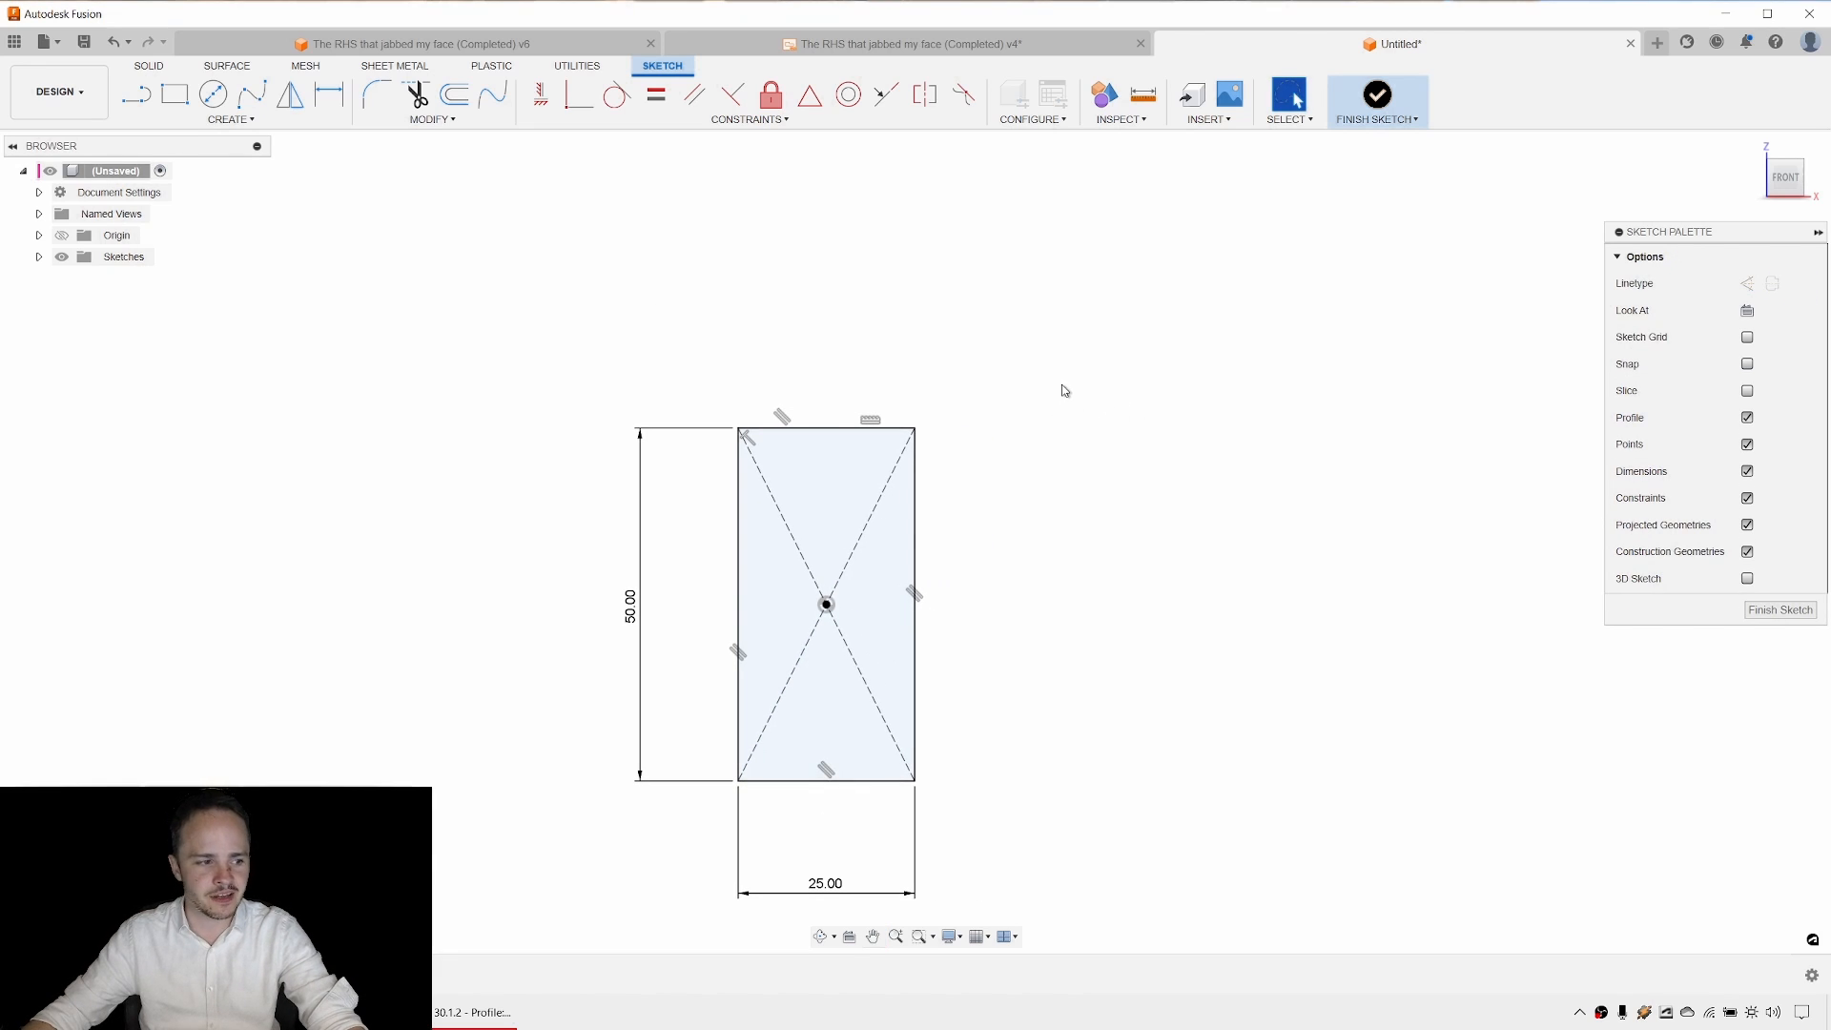
{"action": "left_click", "coordinate": [452, 122]}
{"action": "left_click", "coordinate": [434, 198]}
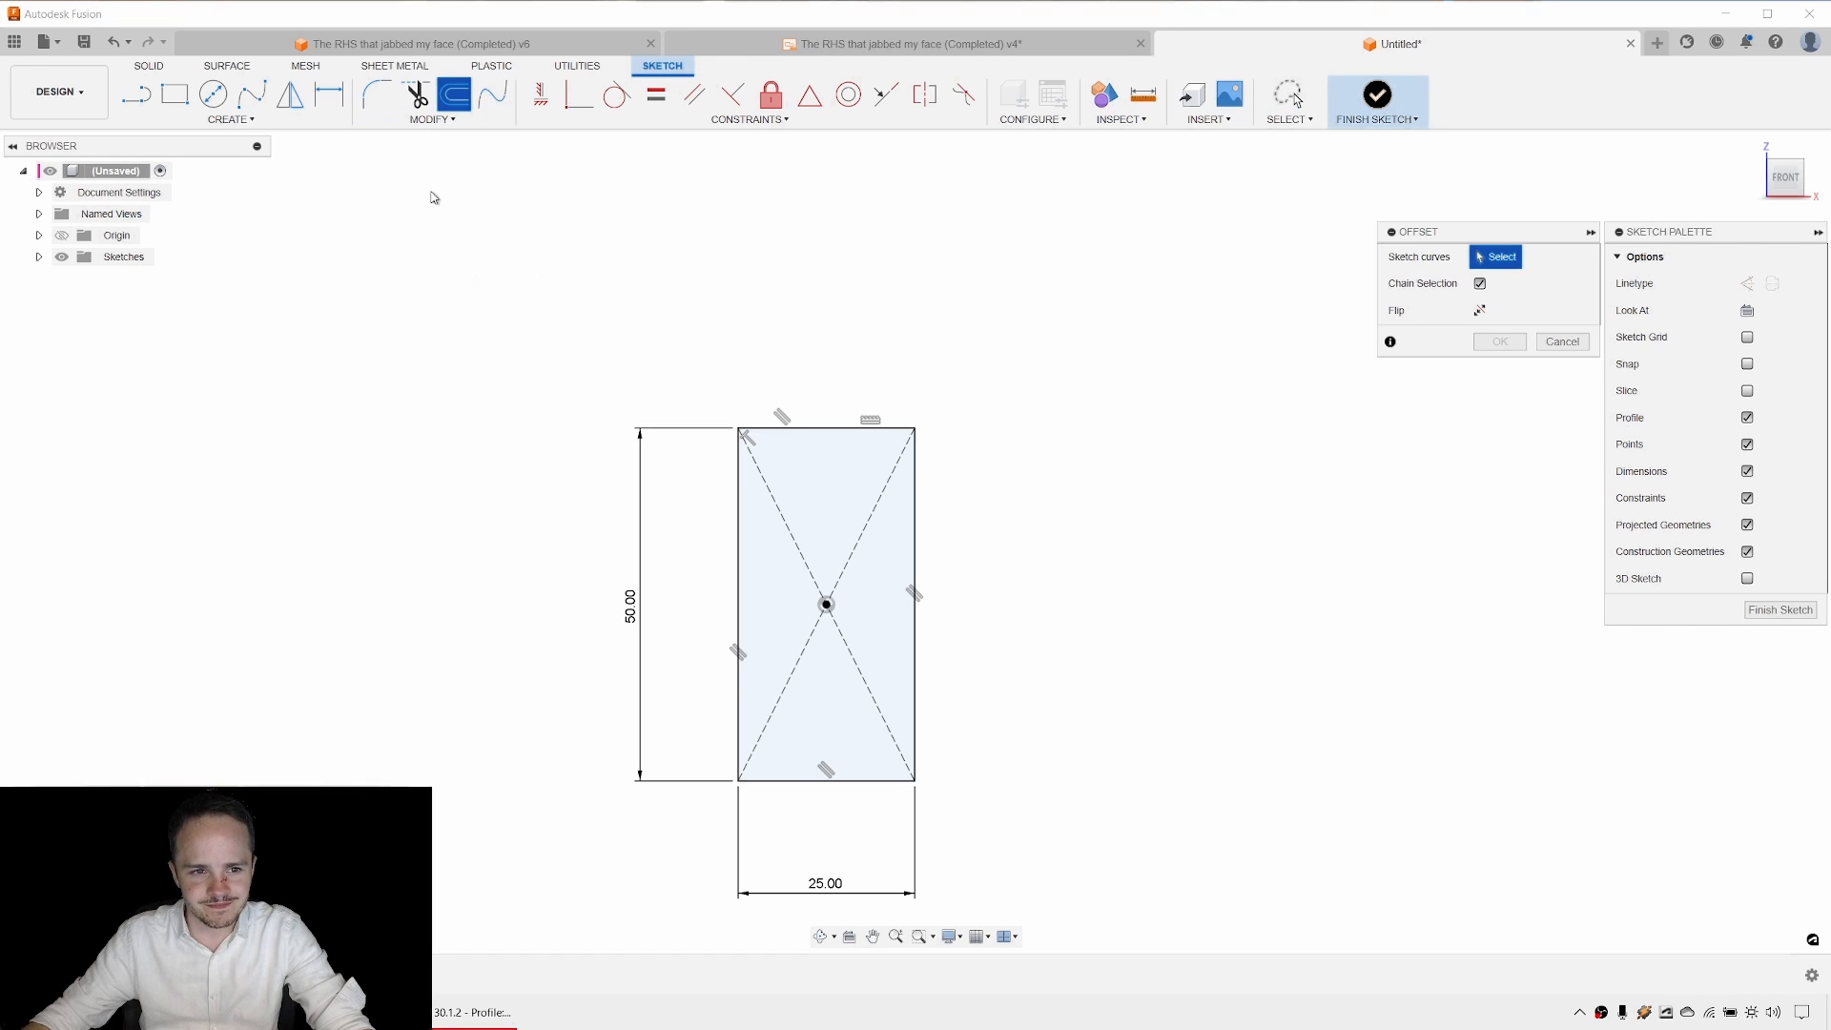
{"action": "left_click", "coordinate": [826, 433]}
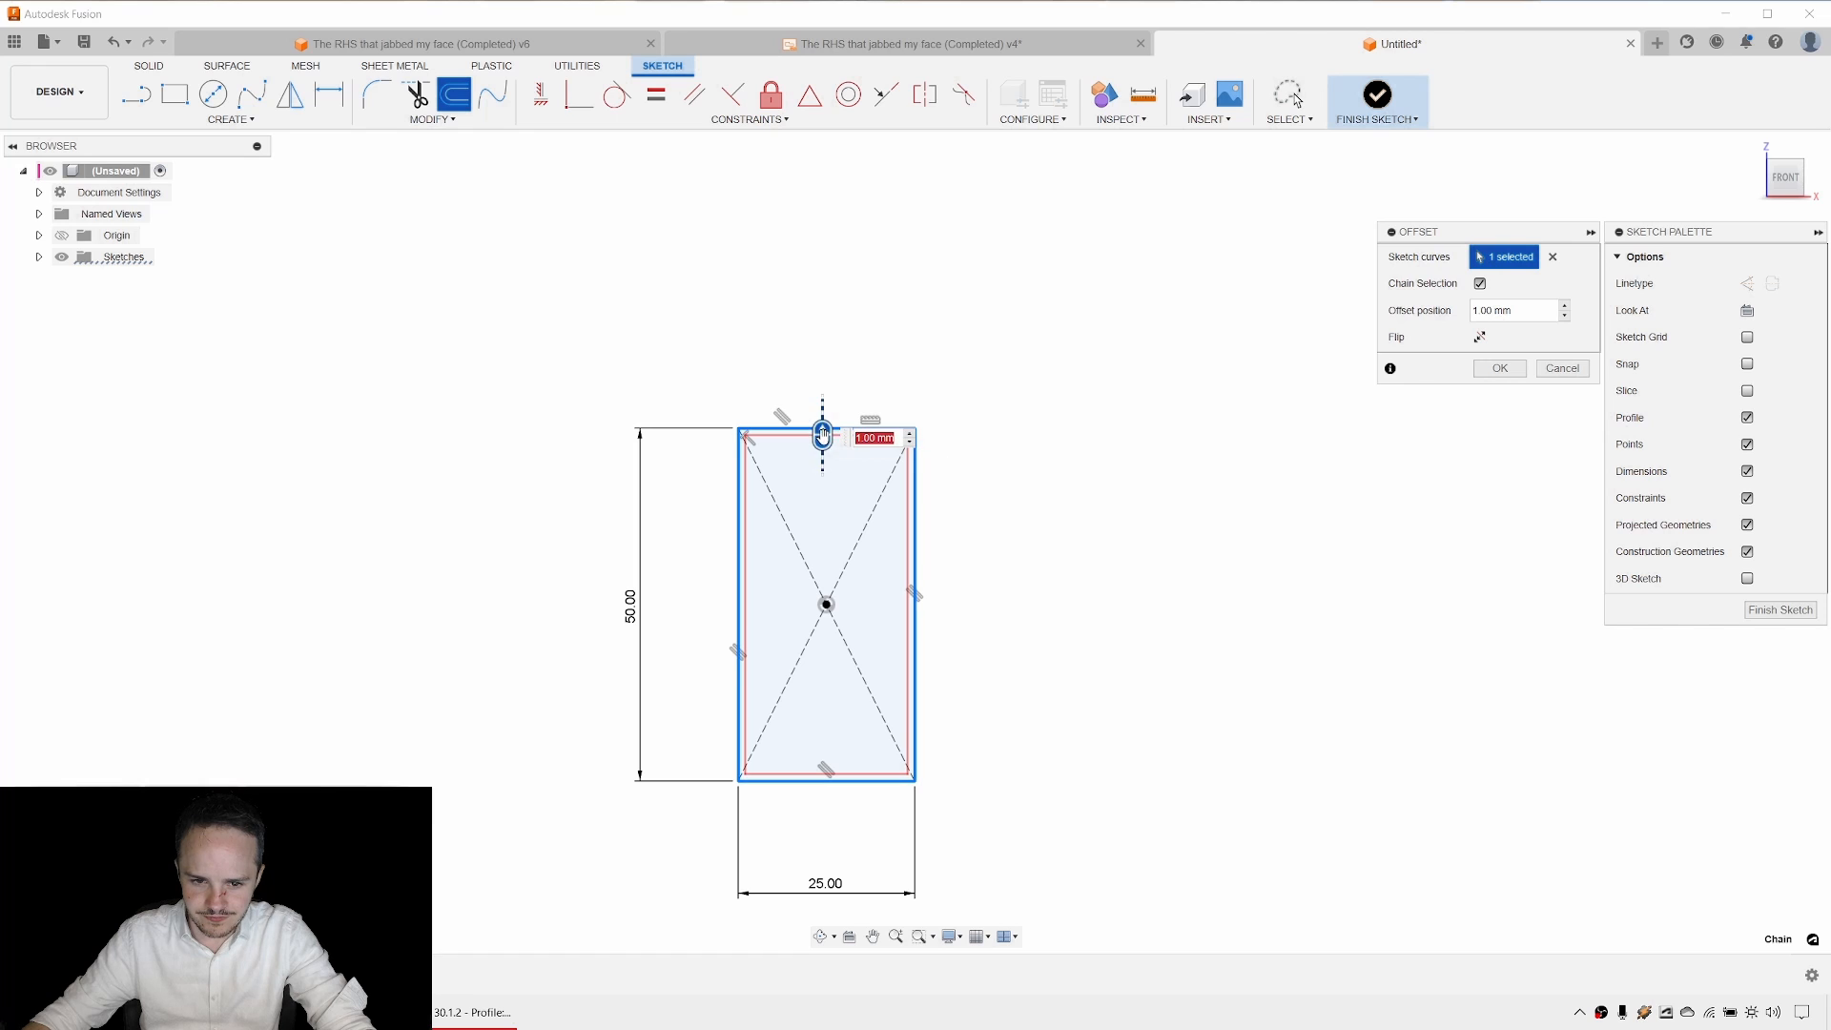
{"action": "mouse_move", "coordinate": [823, 433]}
{"action": "left_mouse_down"}
{"action": "mouse_move", "coordinate": [819, 482]}
{"action": "mouse_move", "coordinate": [828, 344]}
{"action": "mouse_move", "coordinate": [825, 440]}
{"action": "left_mouse_up"}
{"action": "type", "text": "0"}
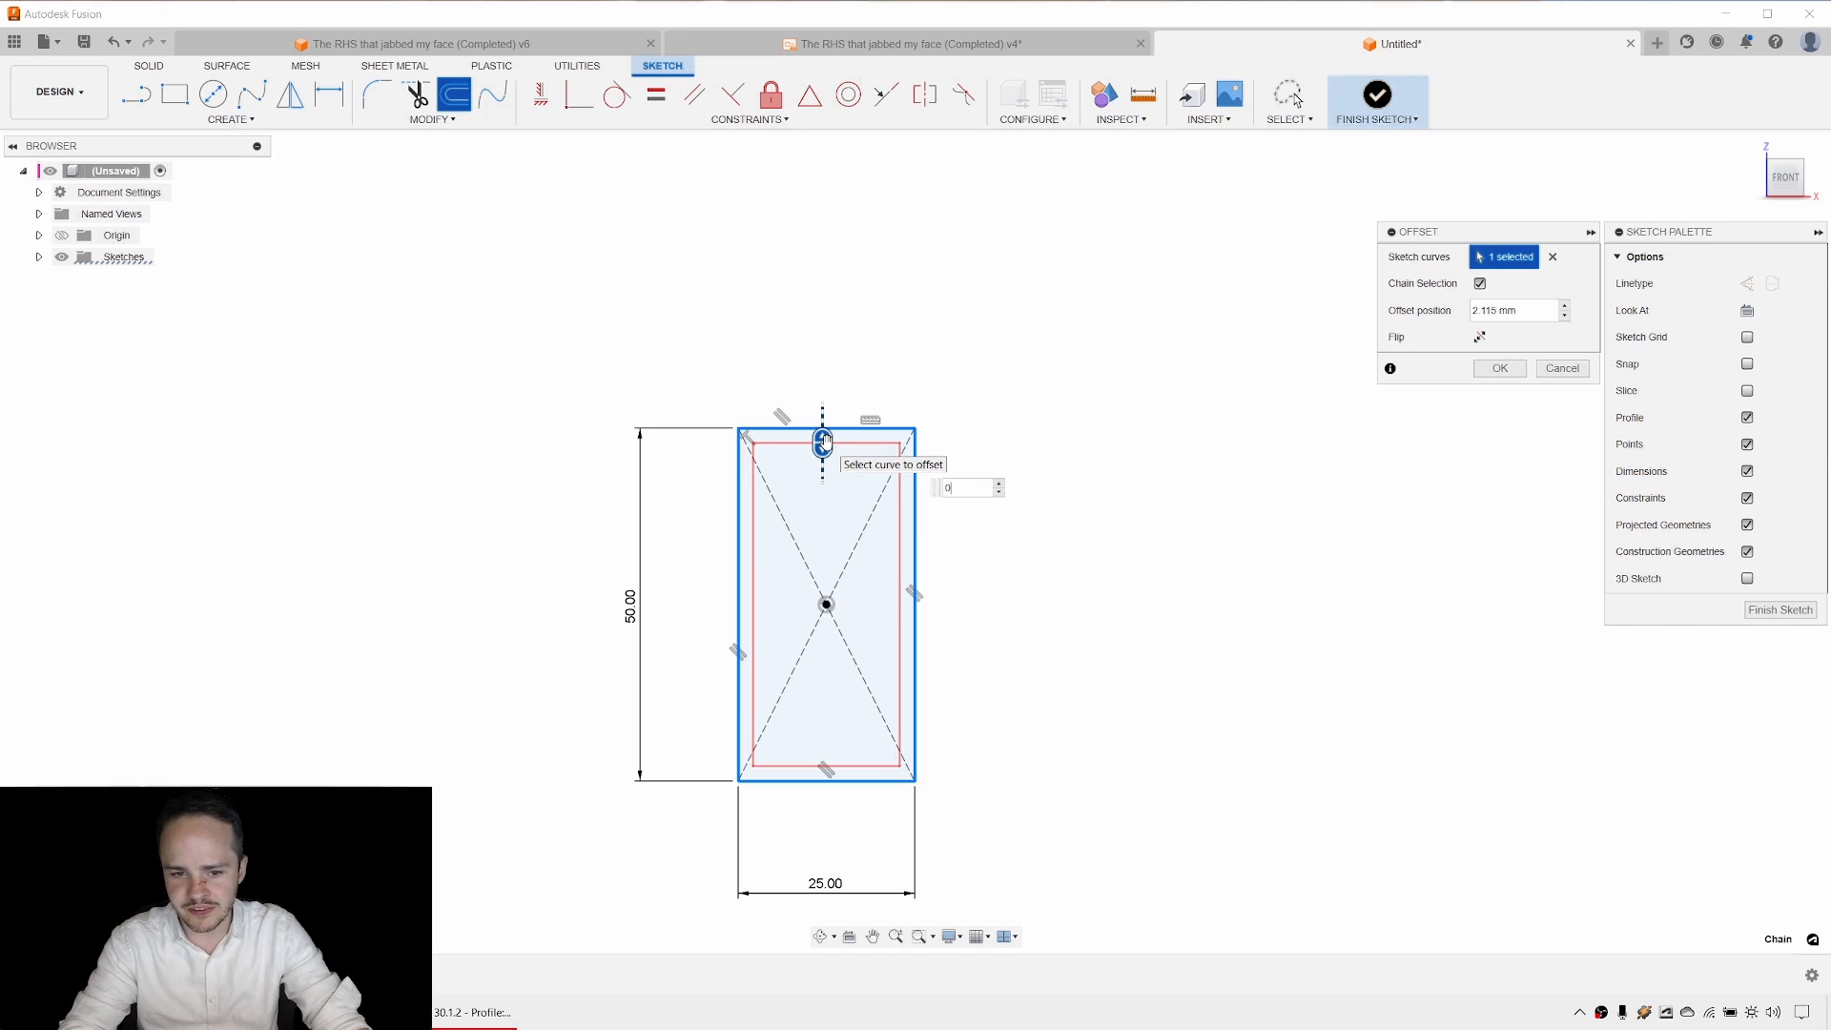
{"action": "type", "text": ".5"}
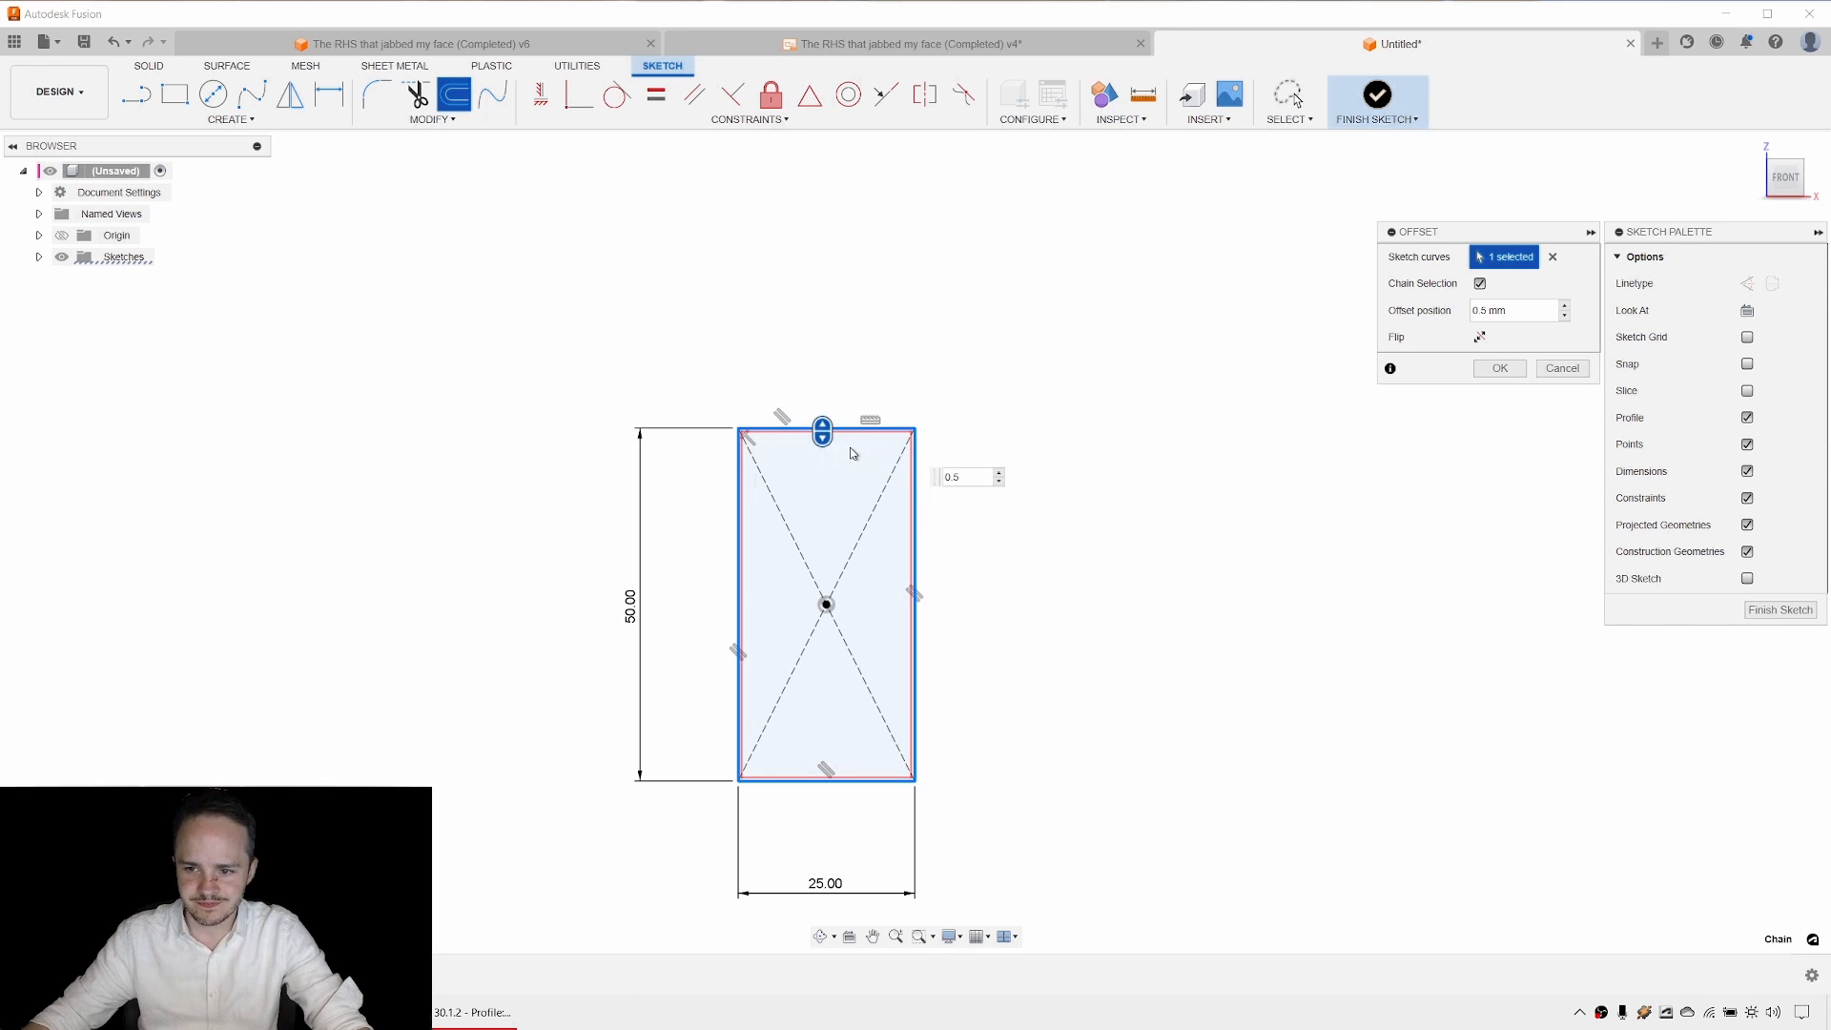
{"action": "left_click", "coordinate": [1498, 368]}
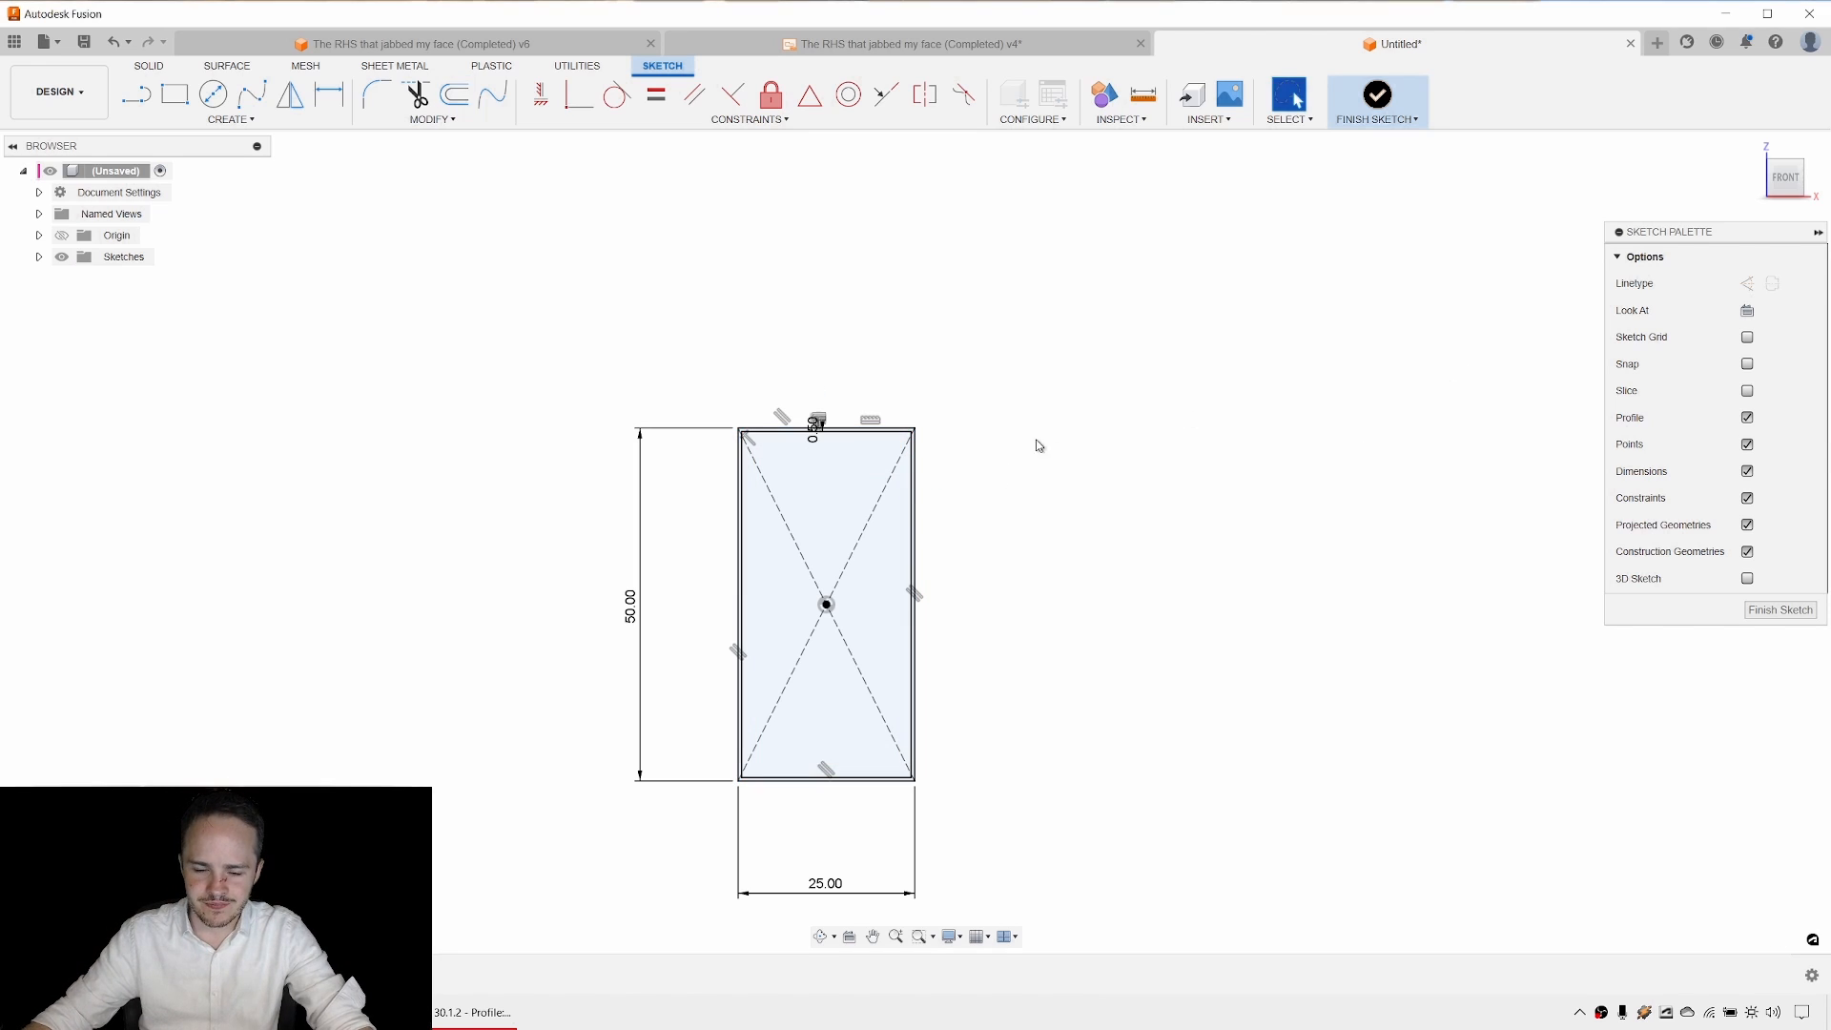
Check the narrow wall profile between the outer and inner rectangles by selecting it, and finish the sketch.
{"action": "scroll", "coordinate": [904, 435], "scroll_direction": "up", "scroll_amount": 6}
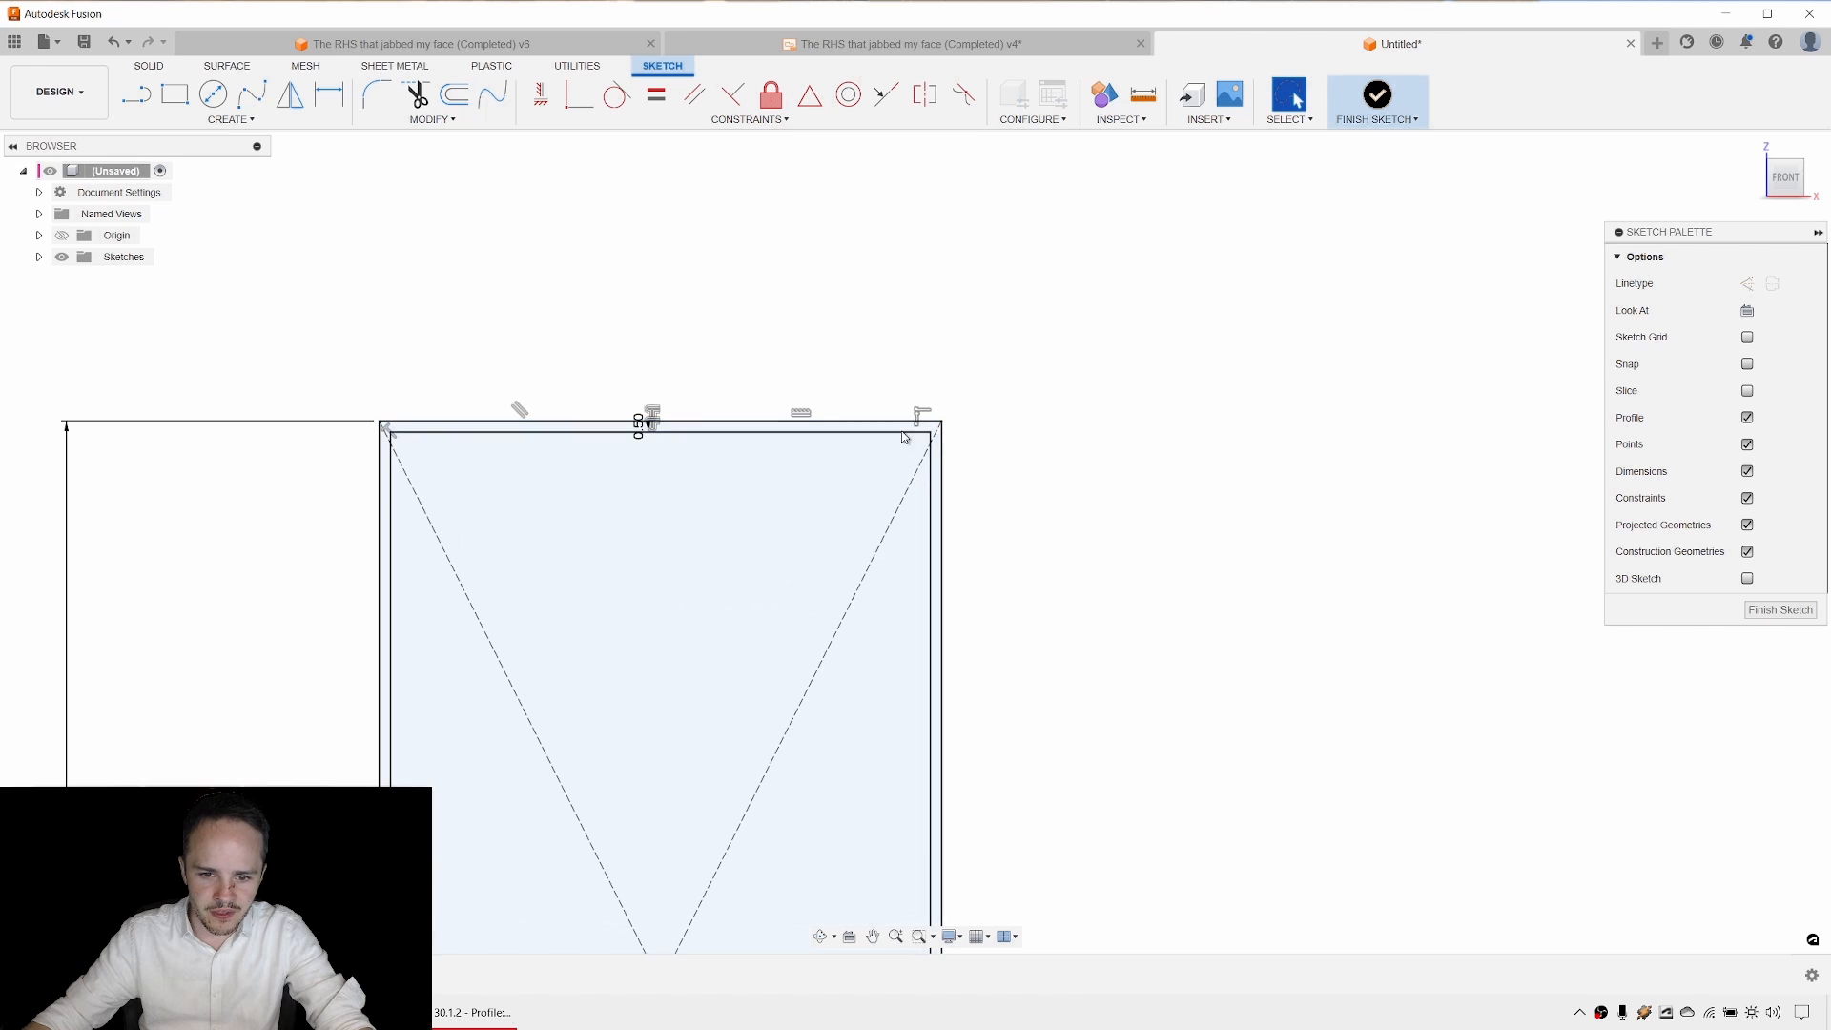
{"action": "left_click", "coordinate": [901, 427]}
{"action": "scroll", "coordinate": [1249, 453], "scroll_direction": "down", "scroll_amount": 5}
{"action": "middle_click_drag", "start_coordinate": [1223, 434], "coordinate": [1197, 225]}
{"action": "scroll", "coordinate": [1197, 225], "scroll_direction": "down", "scroll_amount": 1}
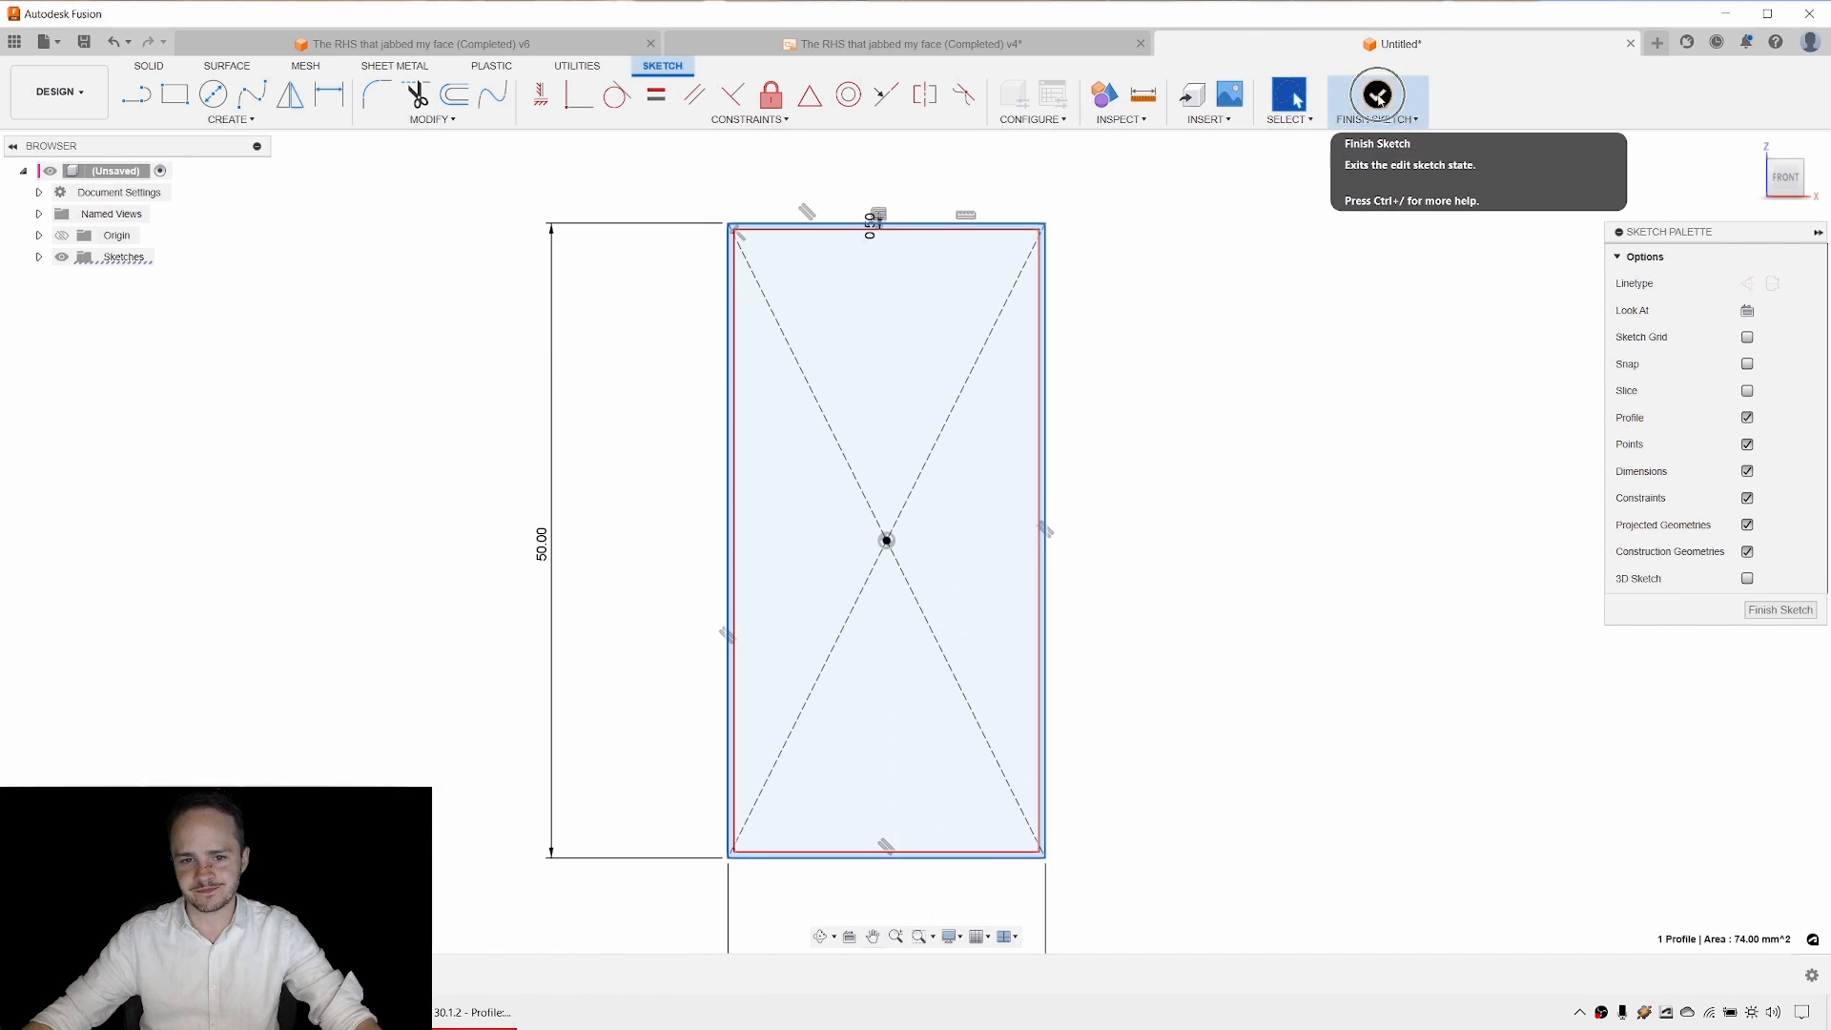
{"action": "left_click", "coordinate": [1377, 95]}
Start extruding the narrow wall profile between the two rectangles as a new body, pulling it about 25 mm to one side.
{"action": "scroll", "coordinate": [1262, 321], "scroll_direction": "down", "scroll_amount": 3}
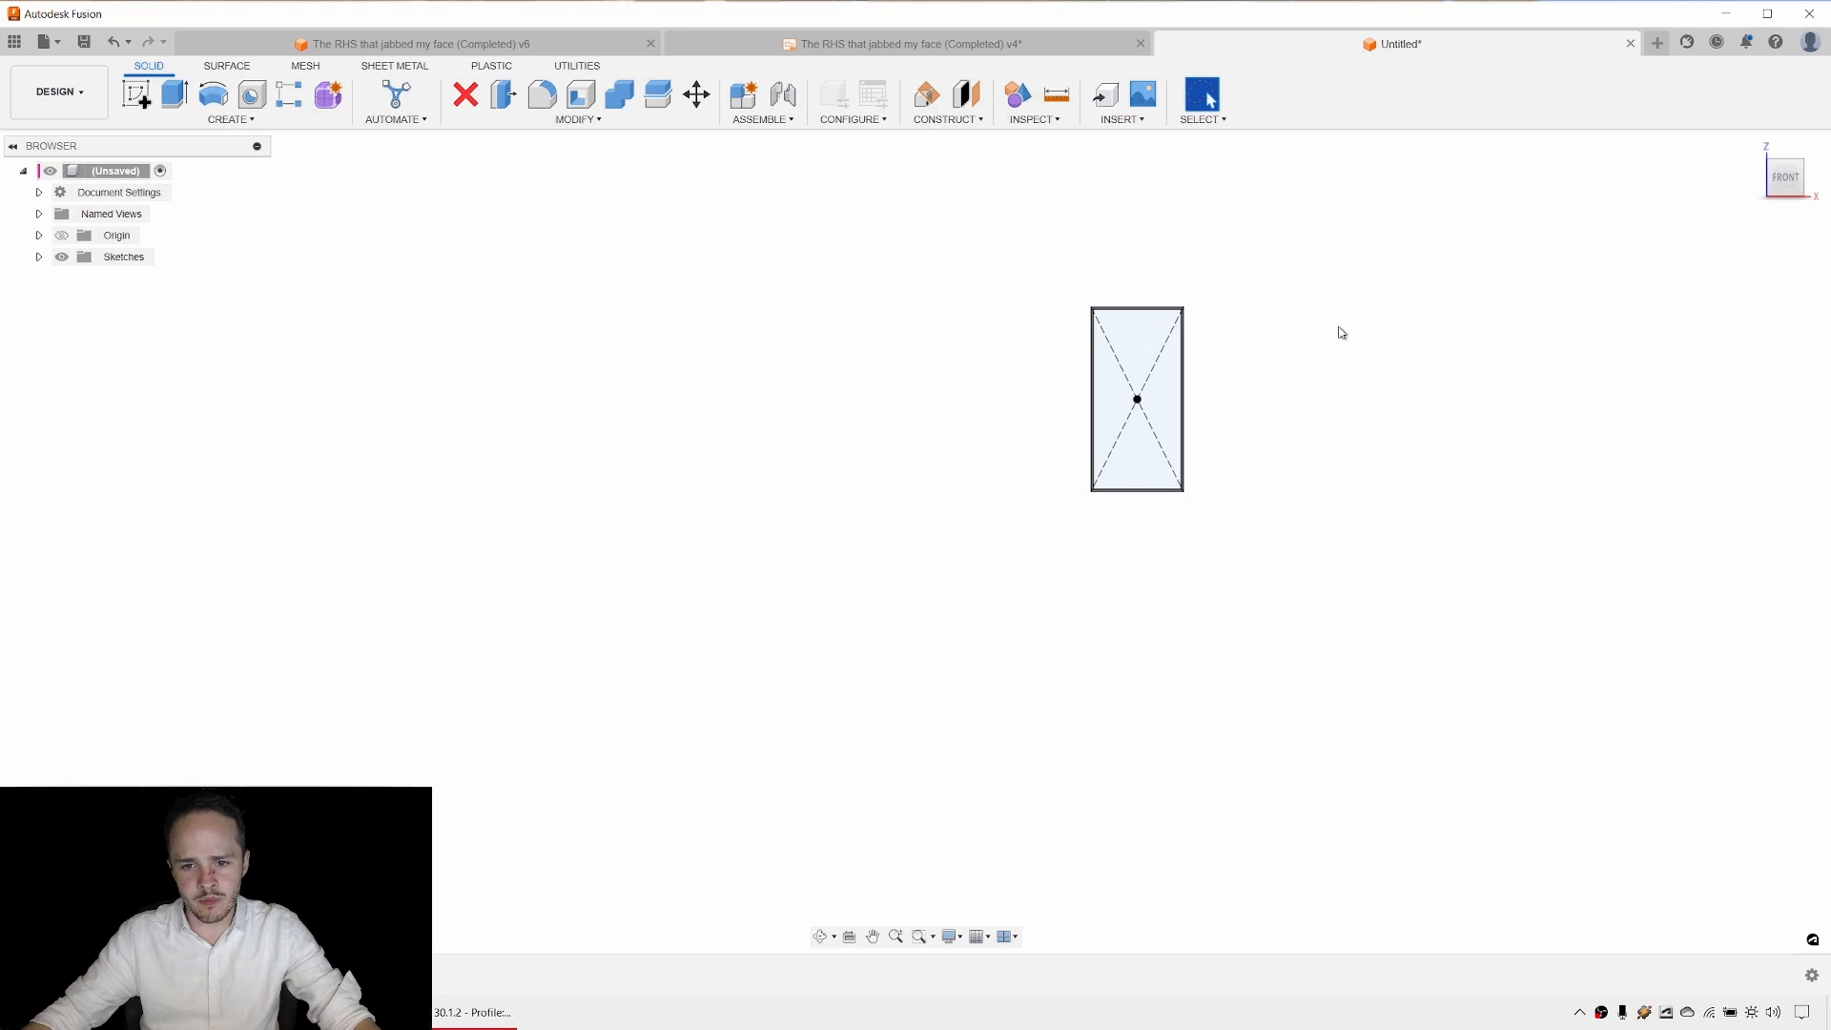
{"action": "middle_click_drag", "start_coordinate": [1337, 336], "coordinate": [1263, 365], "text": "shift"}
{"action": "middle_click_drag", "start_coordinate": [1377, 241], "coordinate": [1245, 352]}
{"action": "mouse_move", "coordinate": [1115, 423]}
{"action": "middle_mouse_down", "text": "shift"}
{"action": "mouse_move", "coordinate": [1144, 381]}
{"action": "mouse_move", "coordinate": [1099, 429]}
{"action": "mouse_move", "coordinate": [1128, 404]}
{"action": "middle_mouse_up", "text": "shift"}
{"action": "scroll", "coordinate": [1096, 425], "scroll_direction": "up", "scroll_amount": 2}
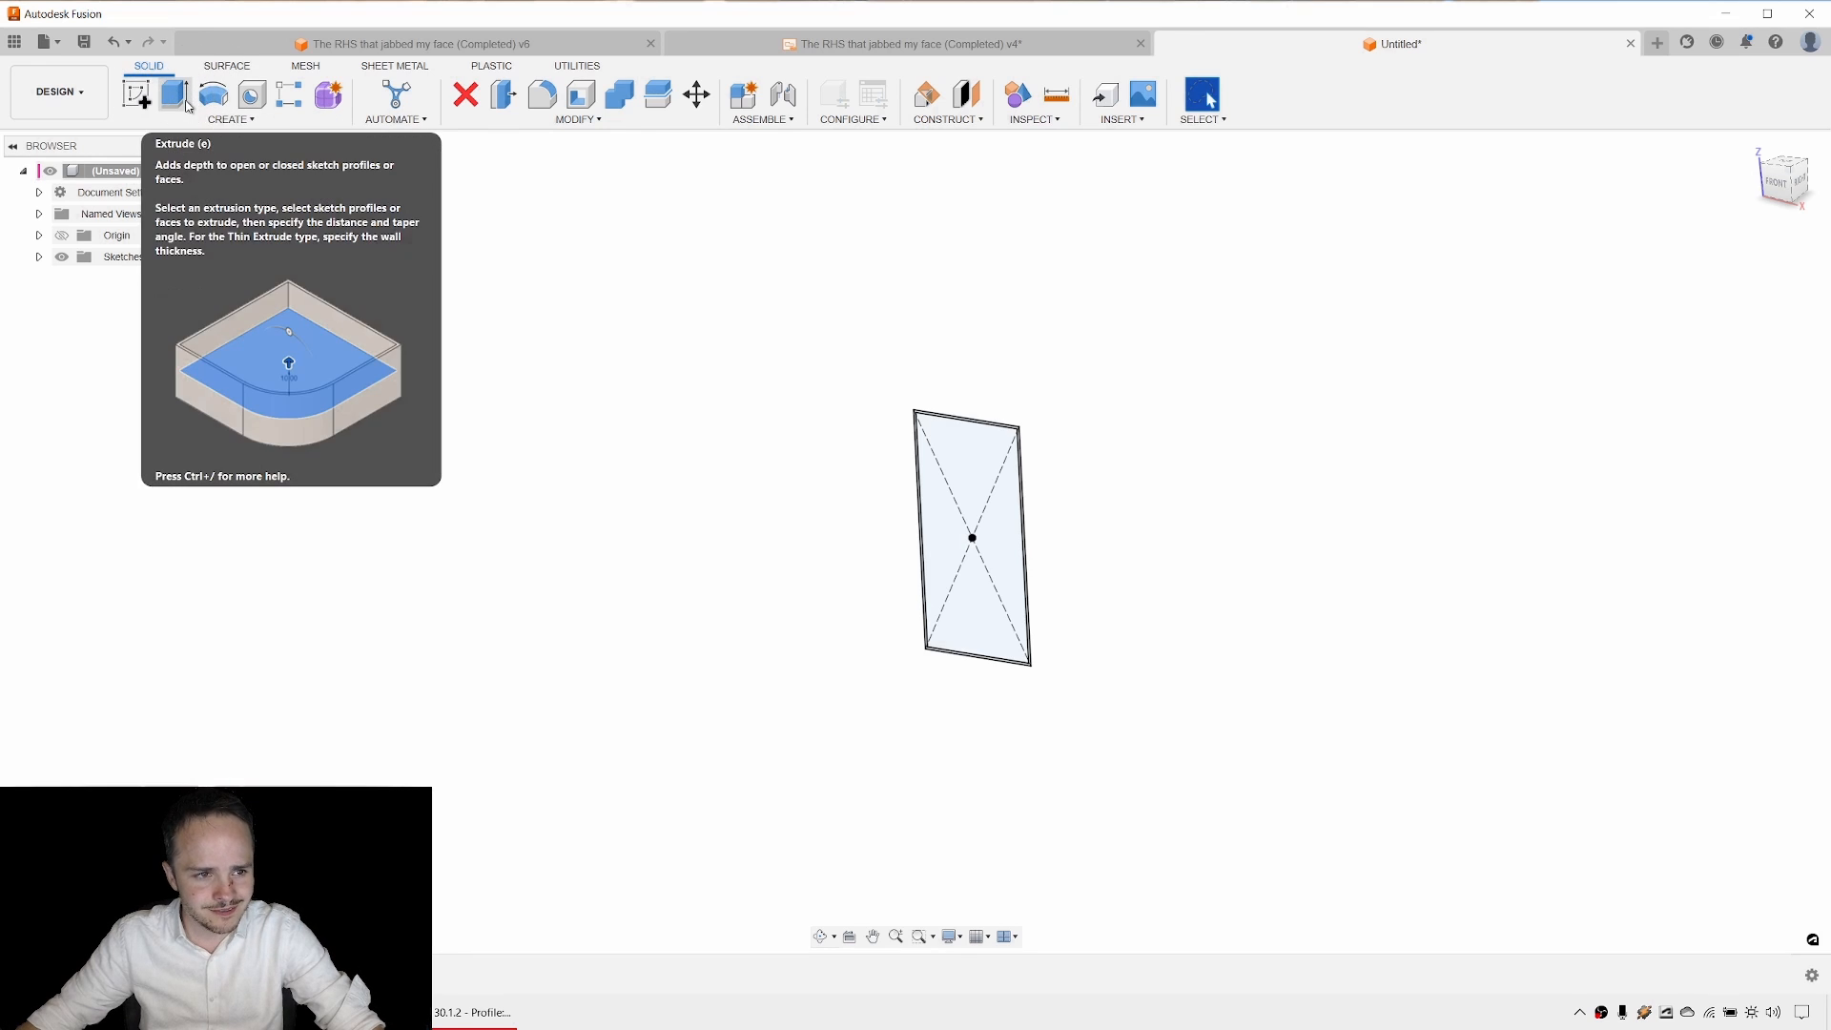
{"action": "left_click", "coordinate": [186, 105]}
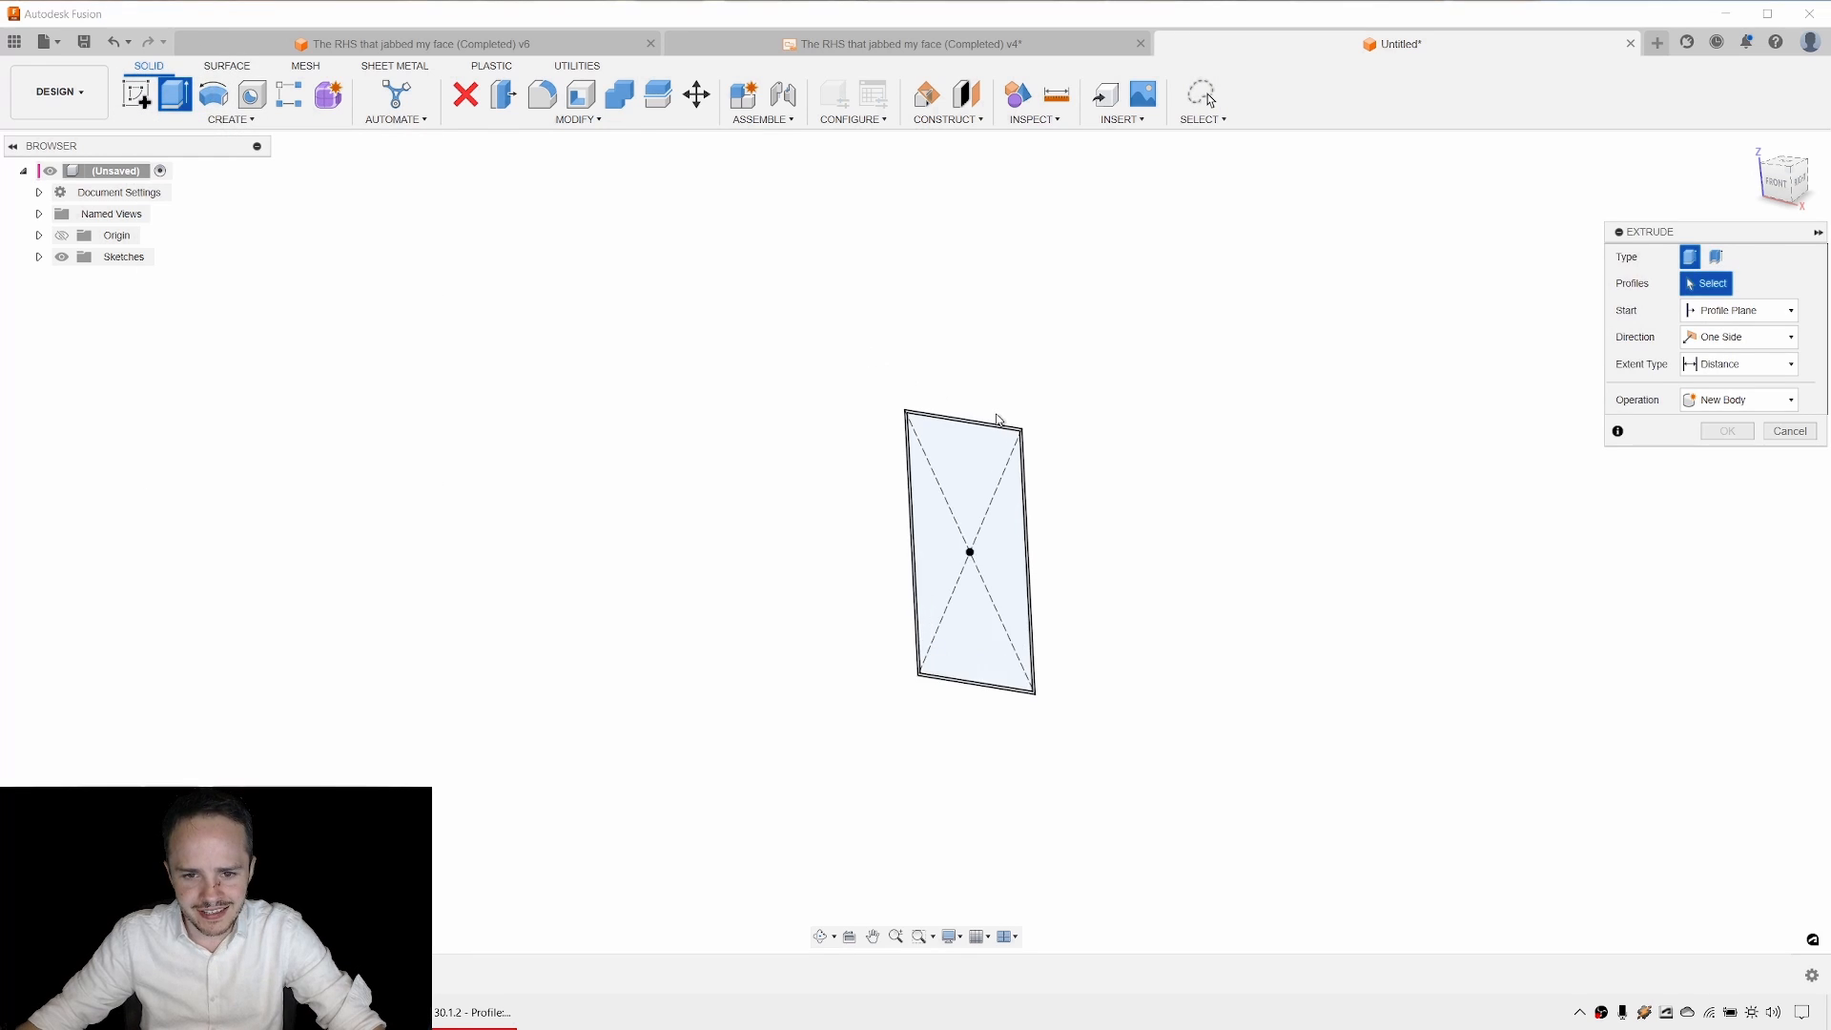
{"action": "scroll", "coordinate": [993, 415], "scroll_direction": "up", "scroll_amount": 5}
{"action": "scroll", "coordinate": [991, 427], "scroll_direction": "up", "scroll_amount": 5}
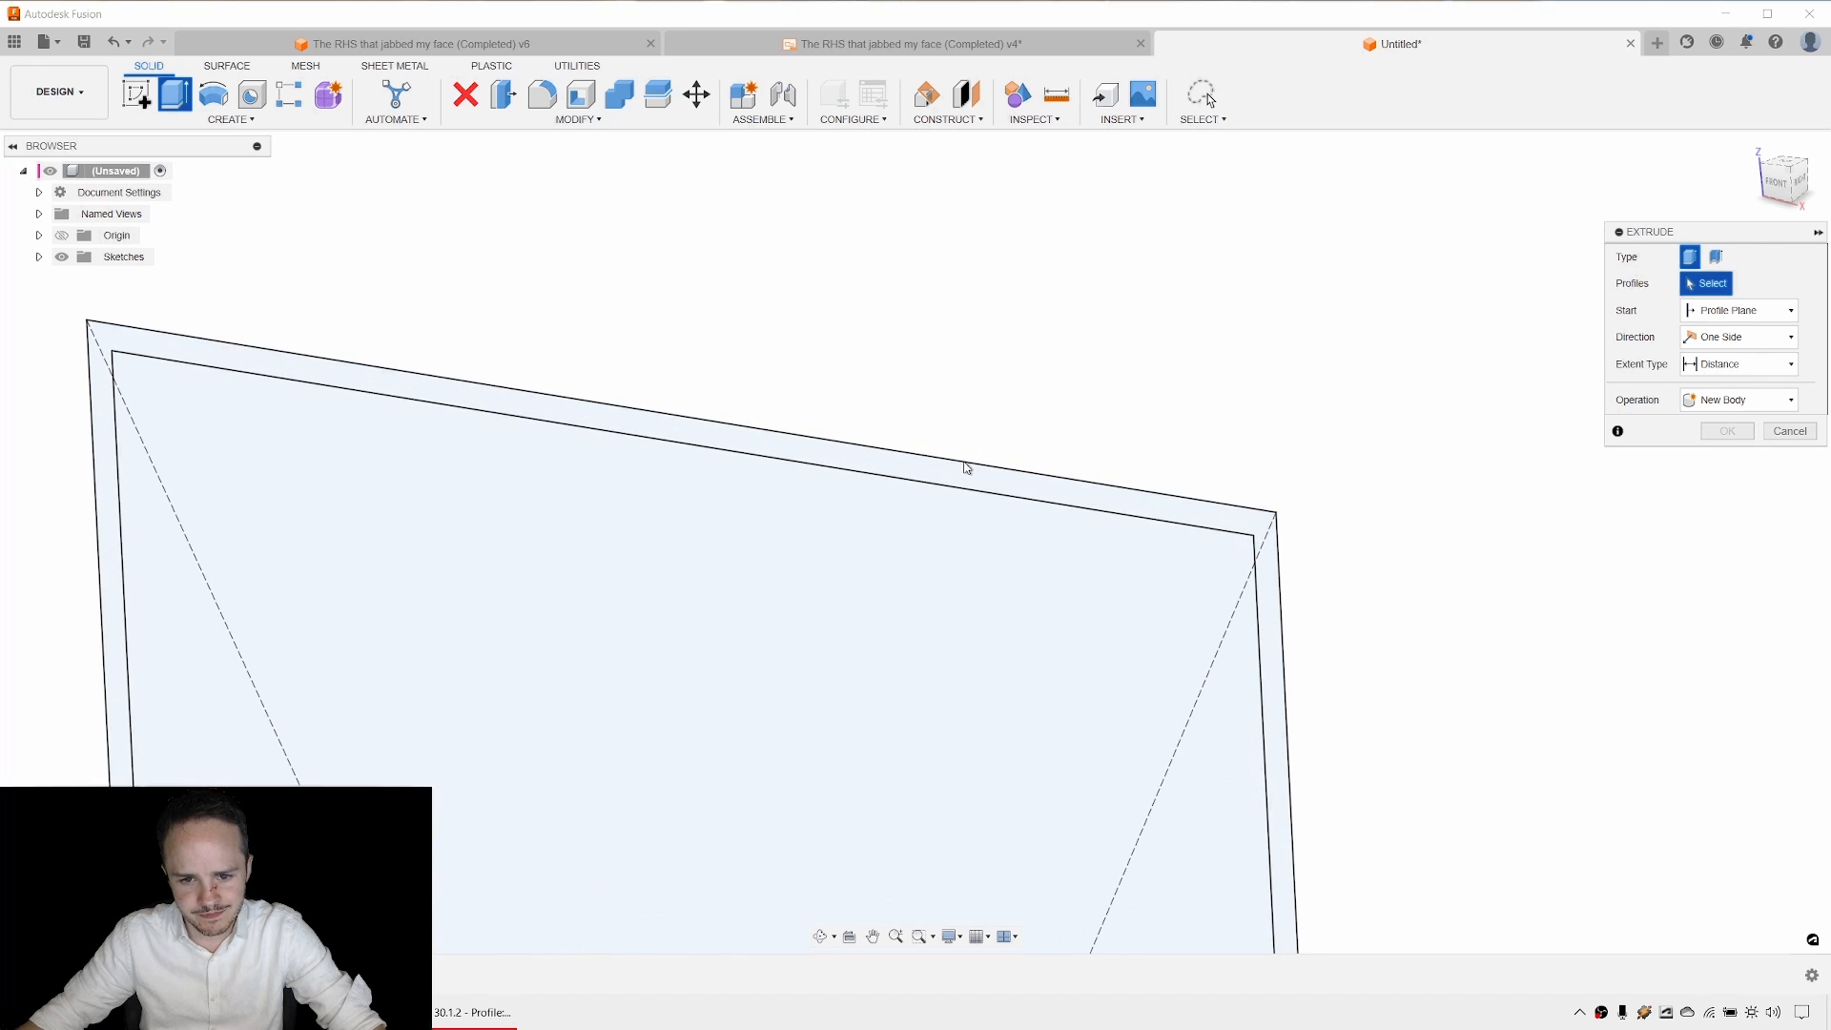
{"action": "left_click", "coordinate": [959, 473]}
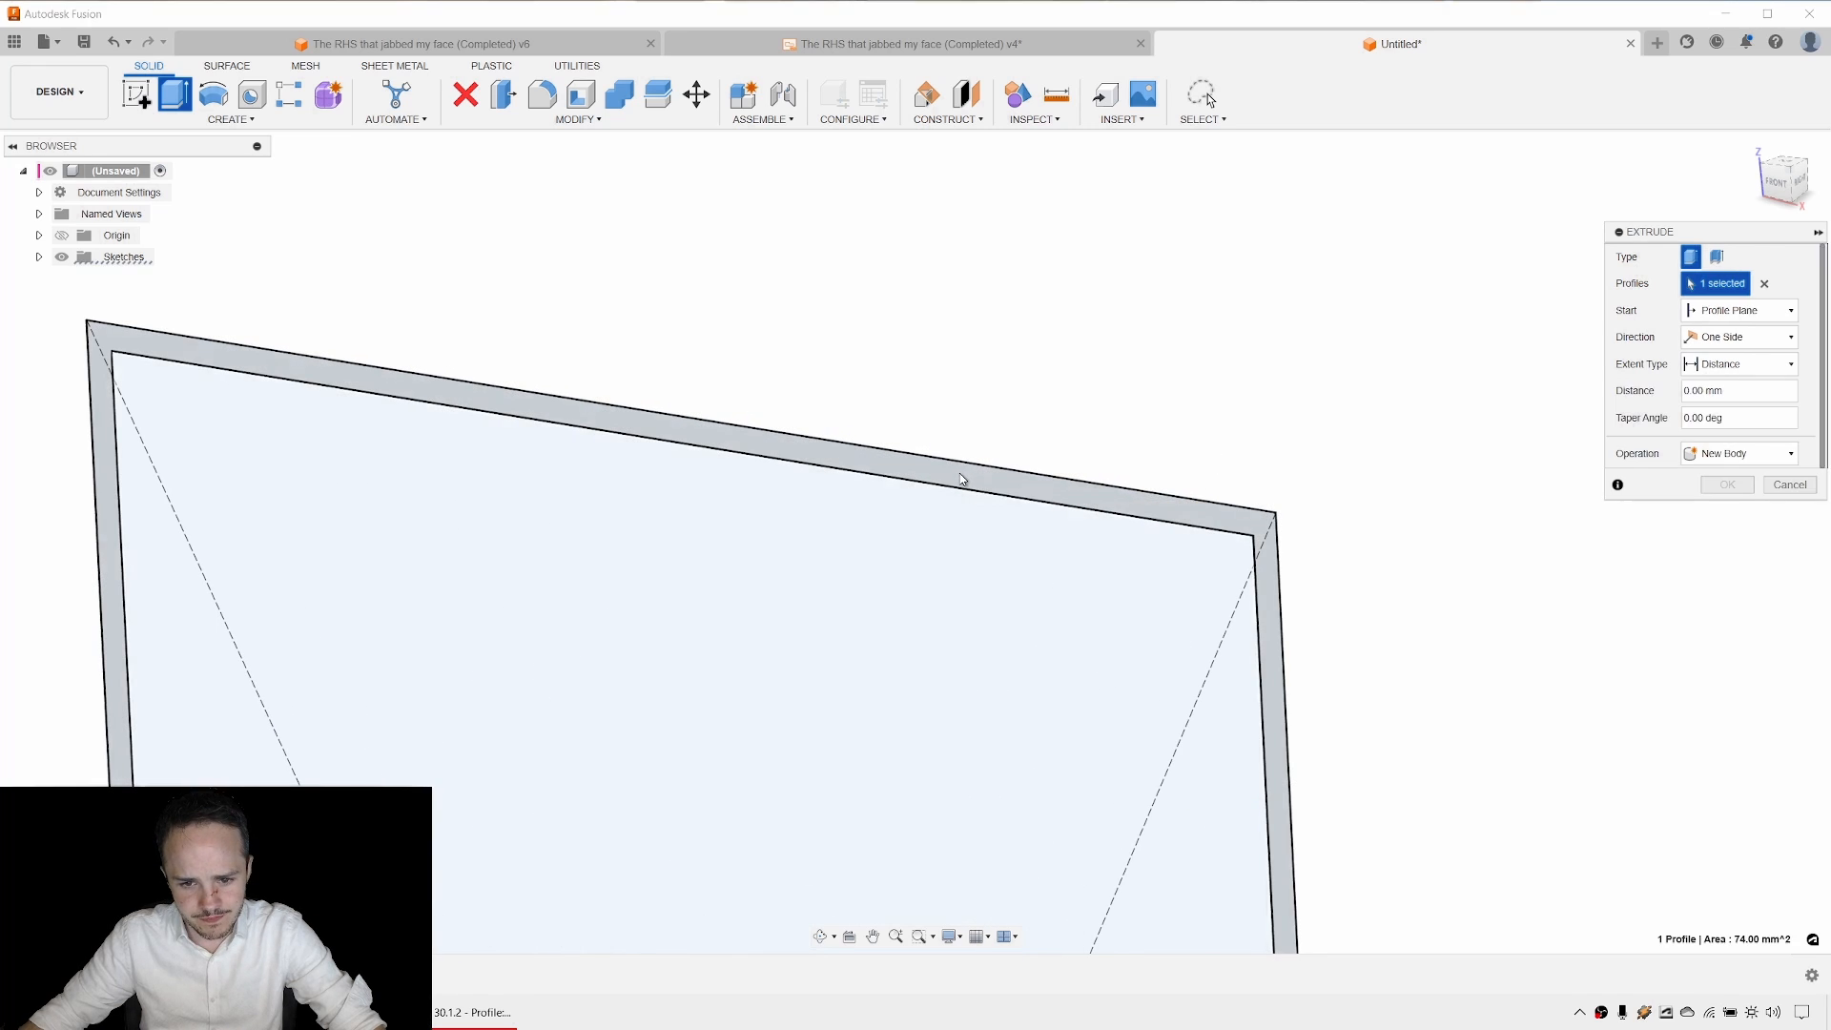
{"action": "scroll", "coordinate": [969, 449], "scroll_direction": "down", "scroll_amount": 4}
{"action": "scroll", "coordinate": [966, 400], "scroll_direction": "down", "scroll_amount": 5}
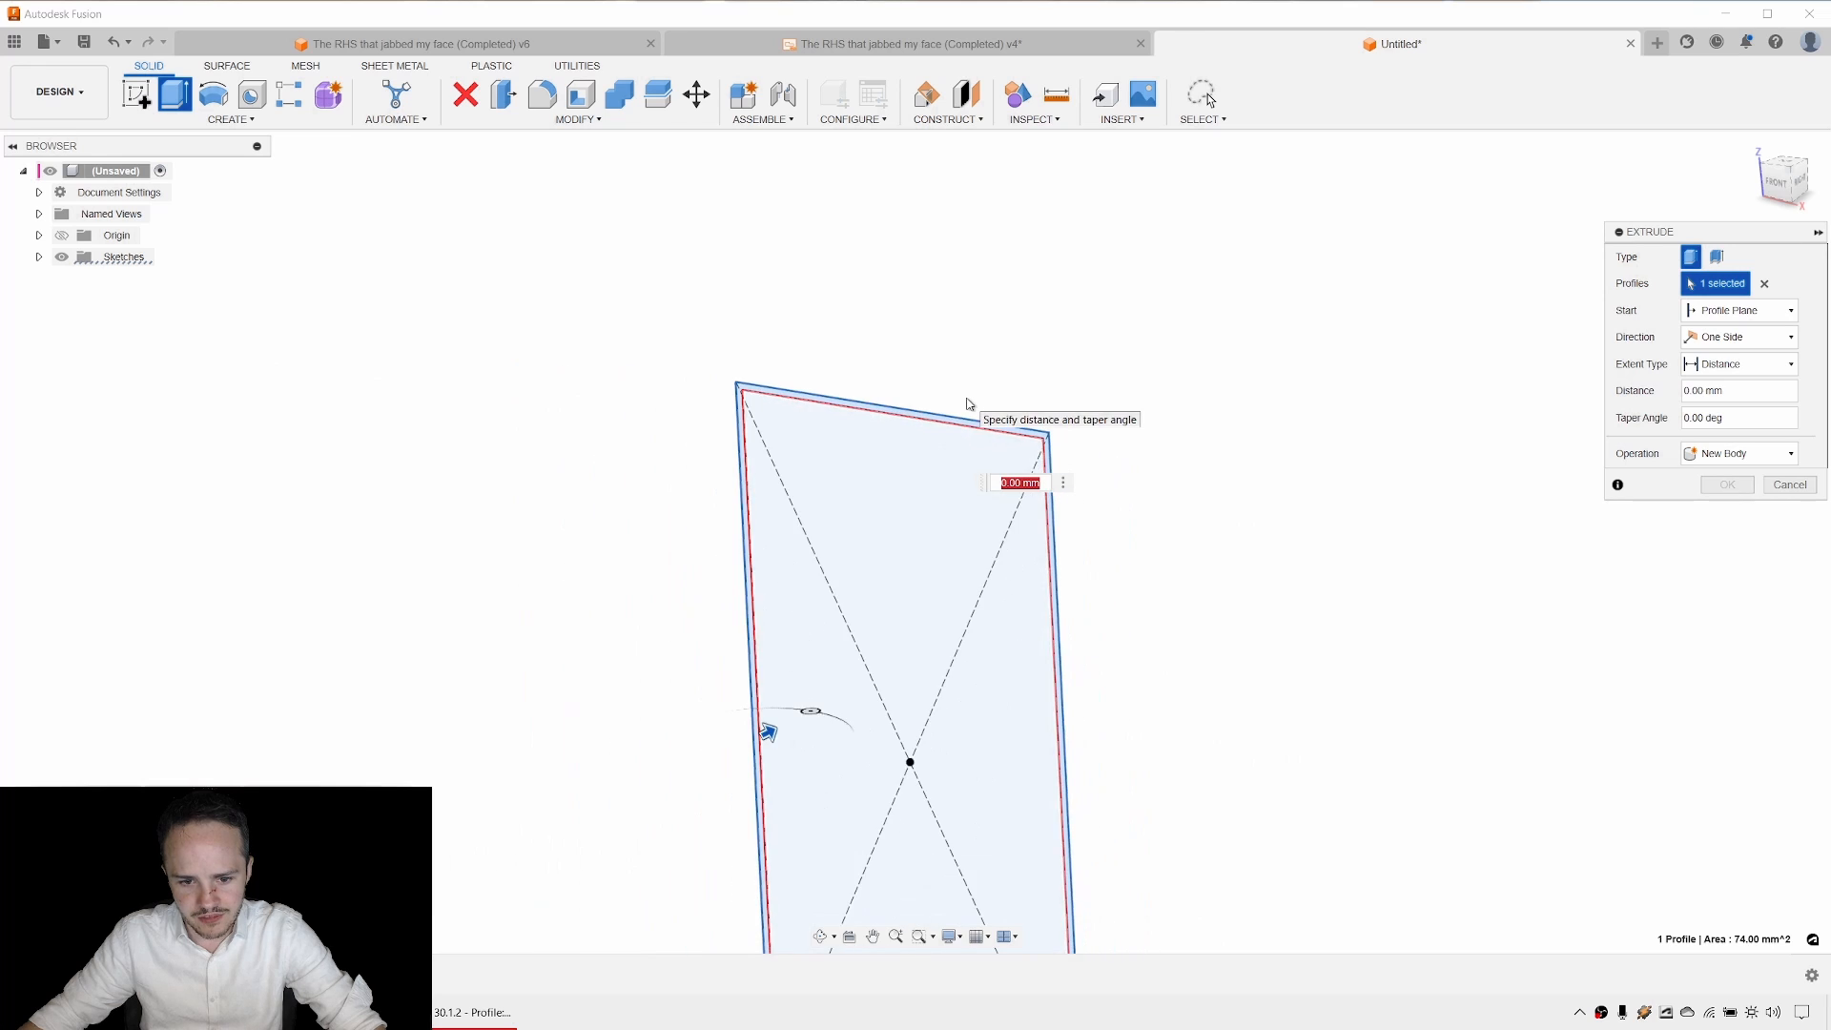
{"action": "middle_click_drag", "start_coordinate": [941, 395], "coordinate": [897, 273]}
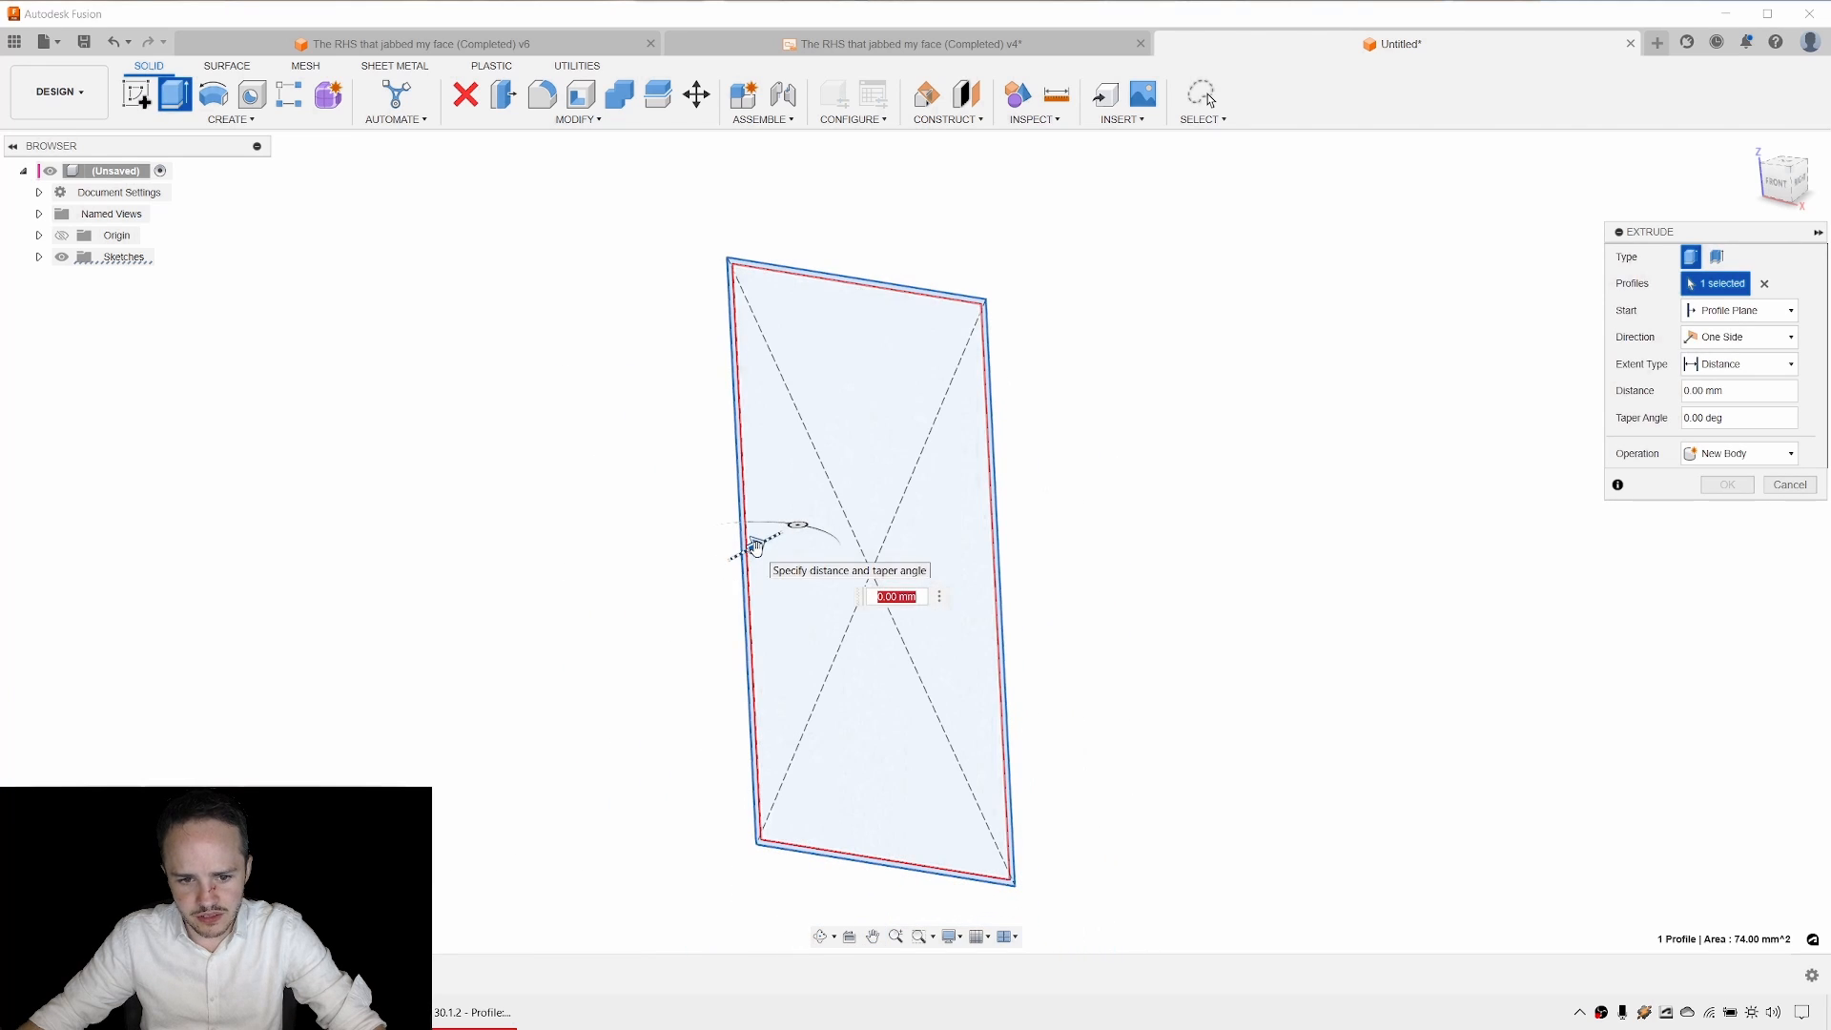
{"action": "left_click_drag", "start_coordinate": [746, 536], "coordinate": [916, 448]}
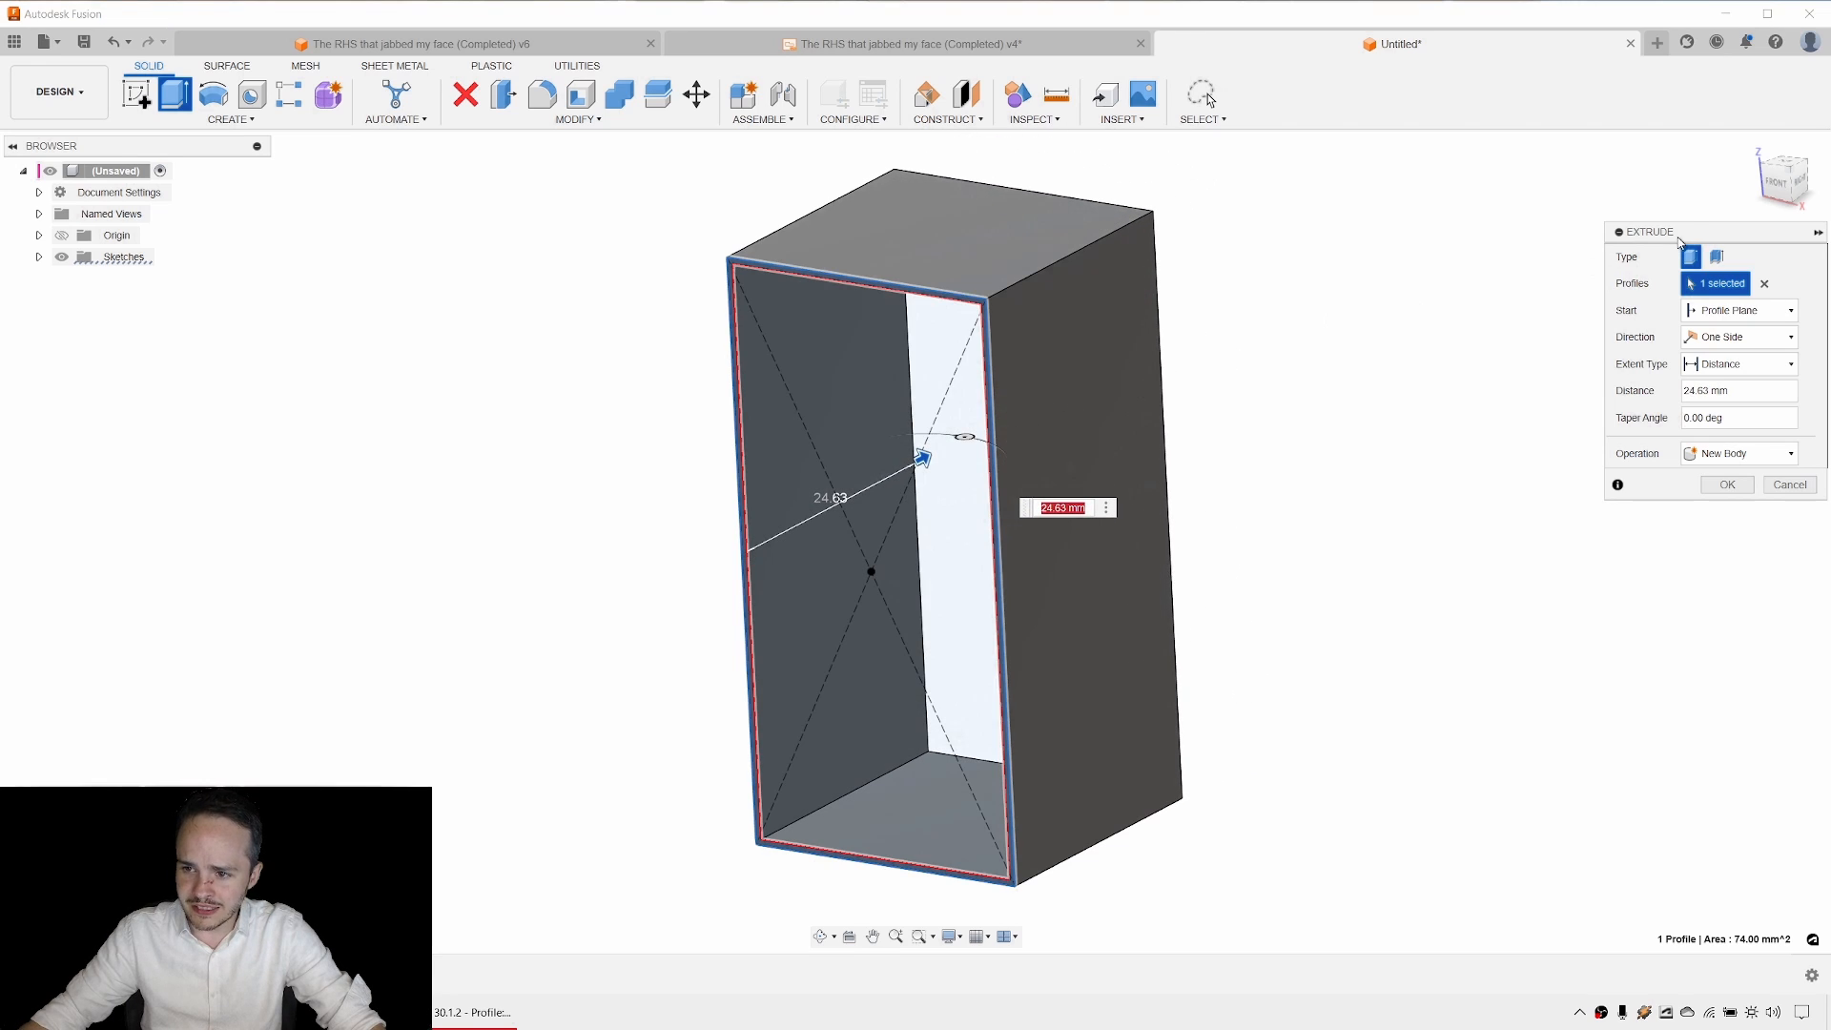
{"action": "left_click_drag", "start_coordinate": [1678, 240], "coordinate": [1436, 247]}
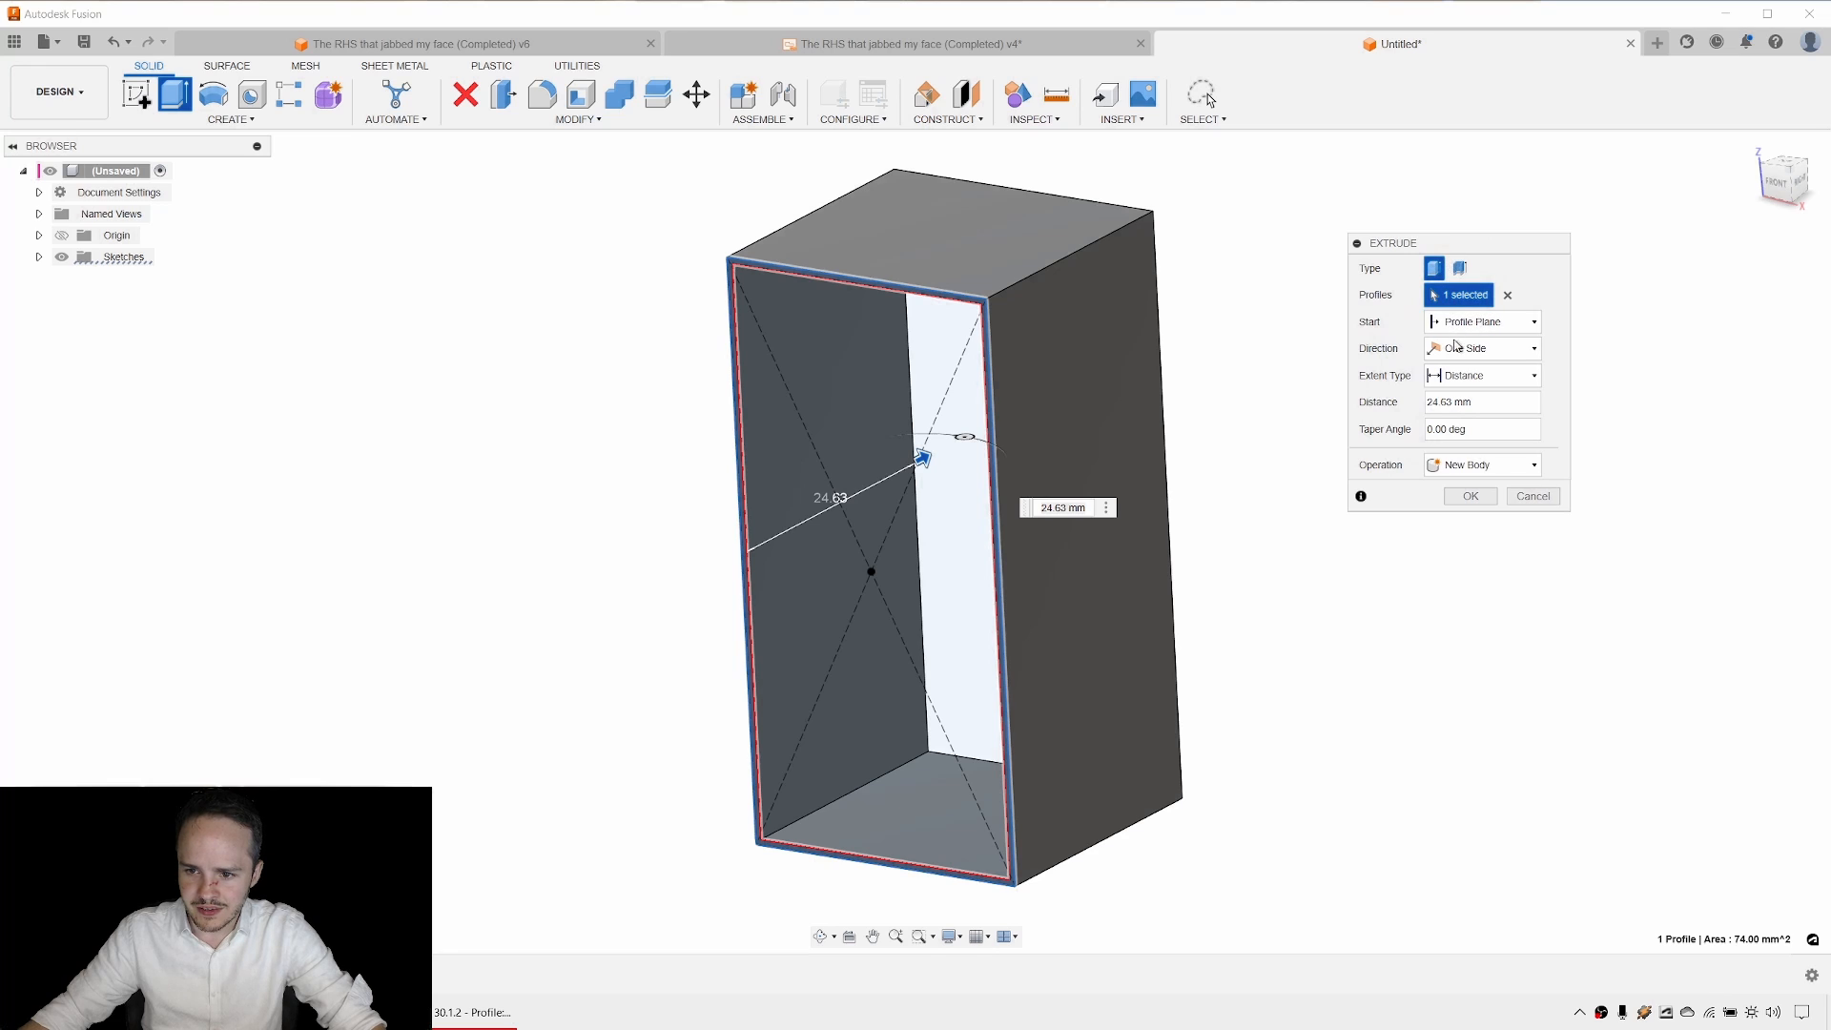
Make the extrusion symmetric, measured by whole length, and set its distance to 1100 mm.
{"action": "left_click", "coordinate": [1501, 349]}
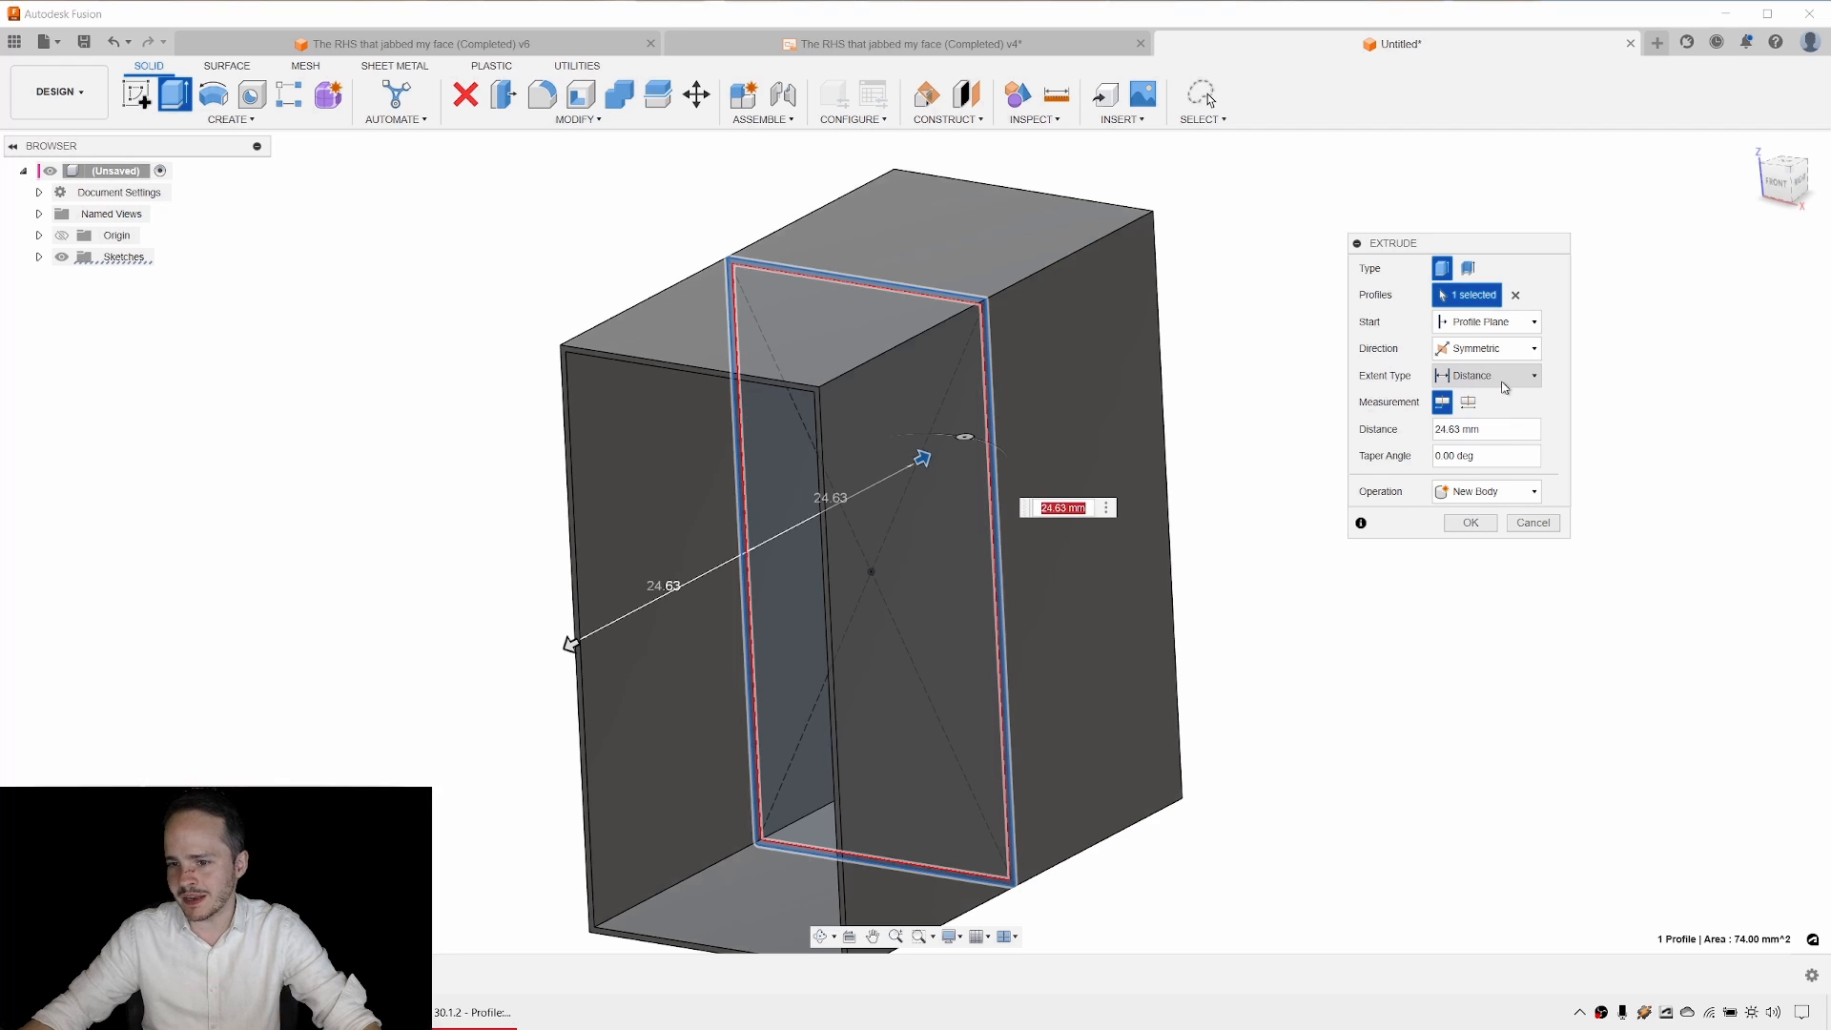
{"action": "left_click", "coordinate": [1447, 410]}
{"action": "left_click", "coordinate": [1446, 410]}
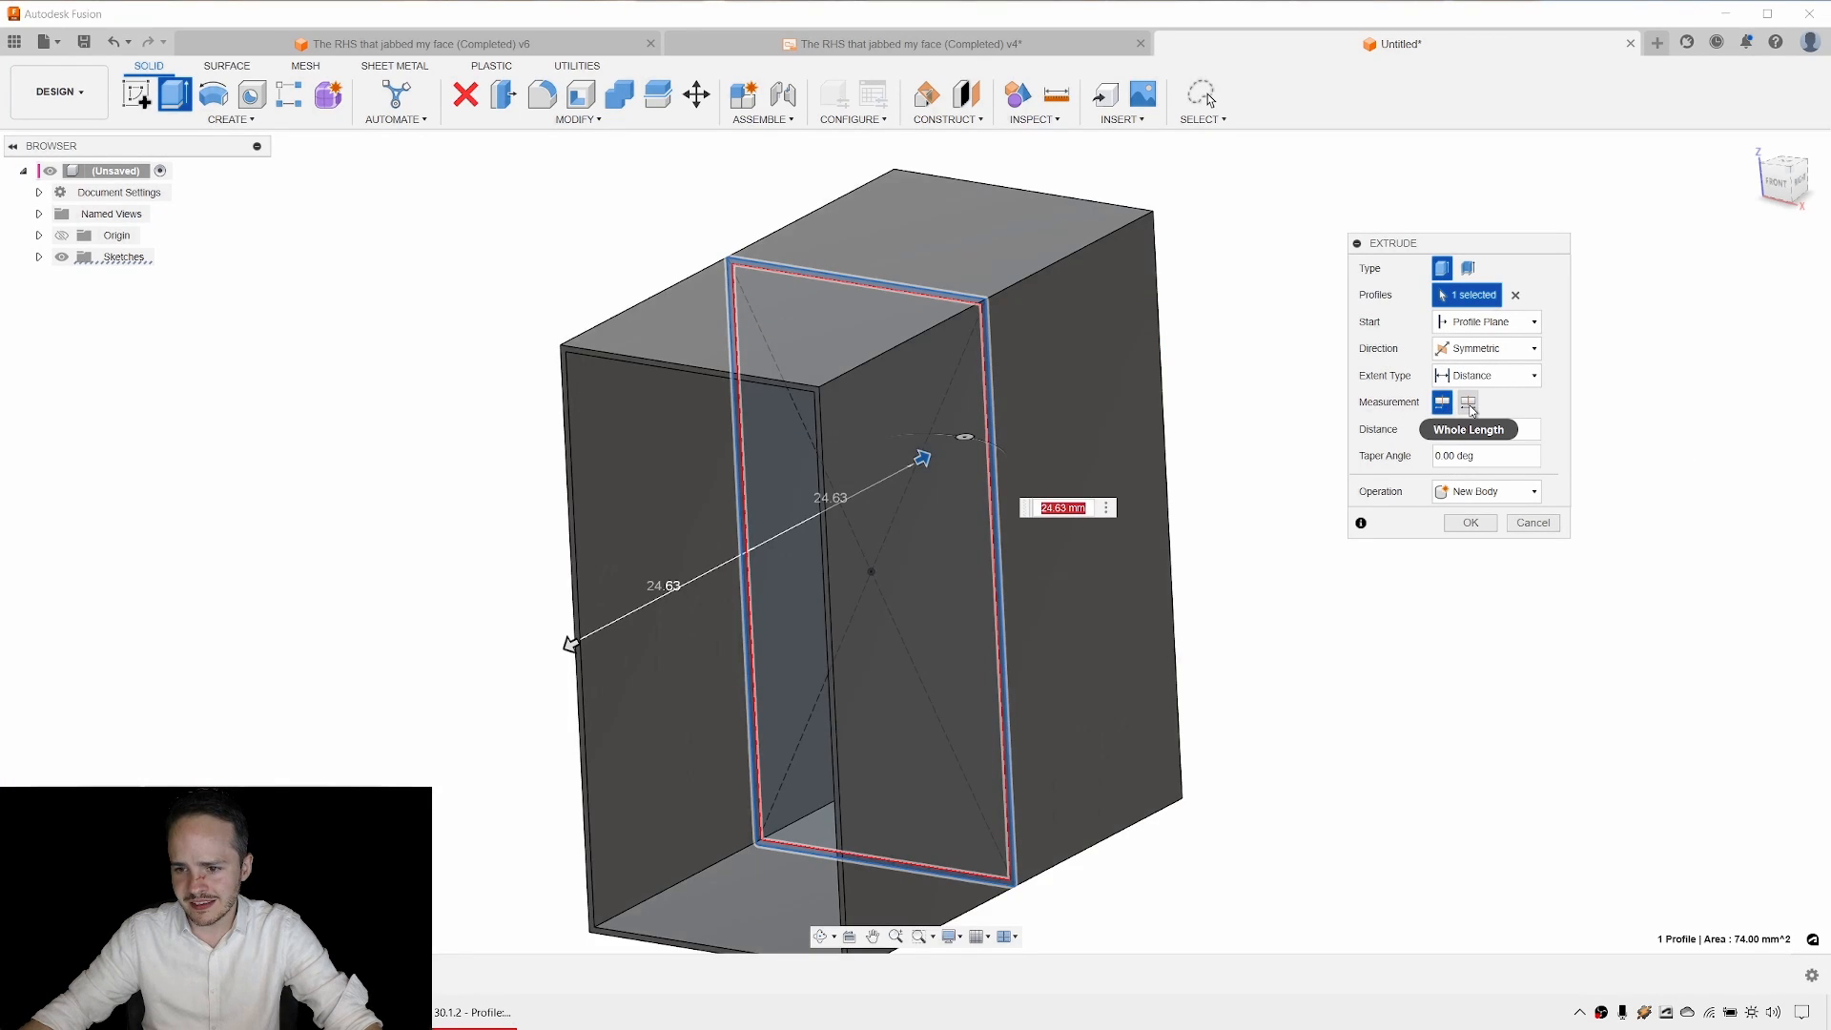
{"action": "key", "text": "ctrl"}
{"action": "key", "text": "ctrl"}
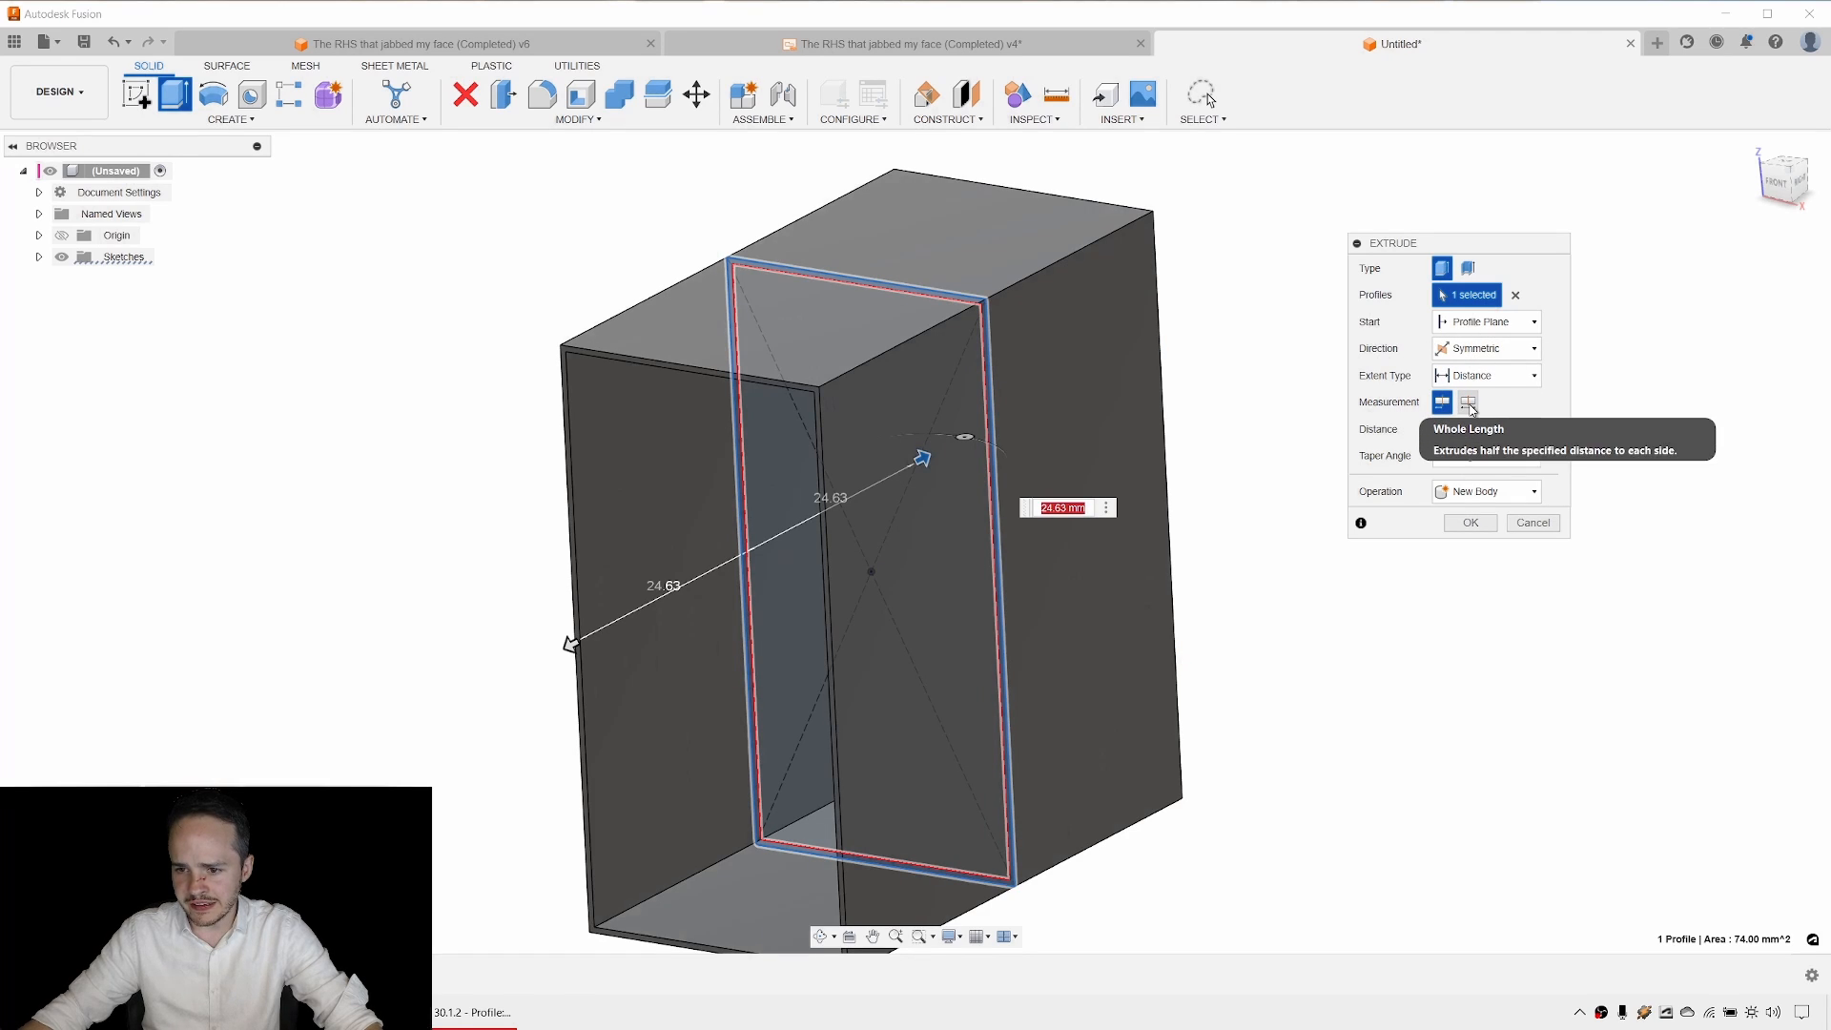
{"action": "left_click", "coordinate": [1469, 404]}
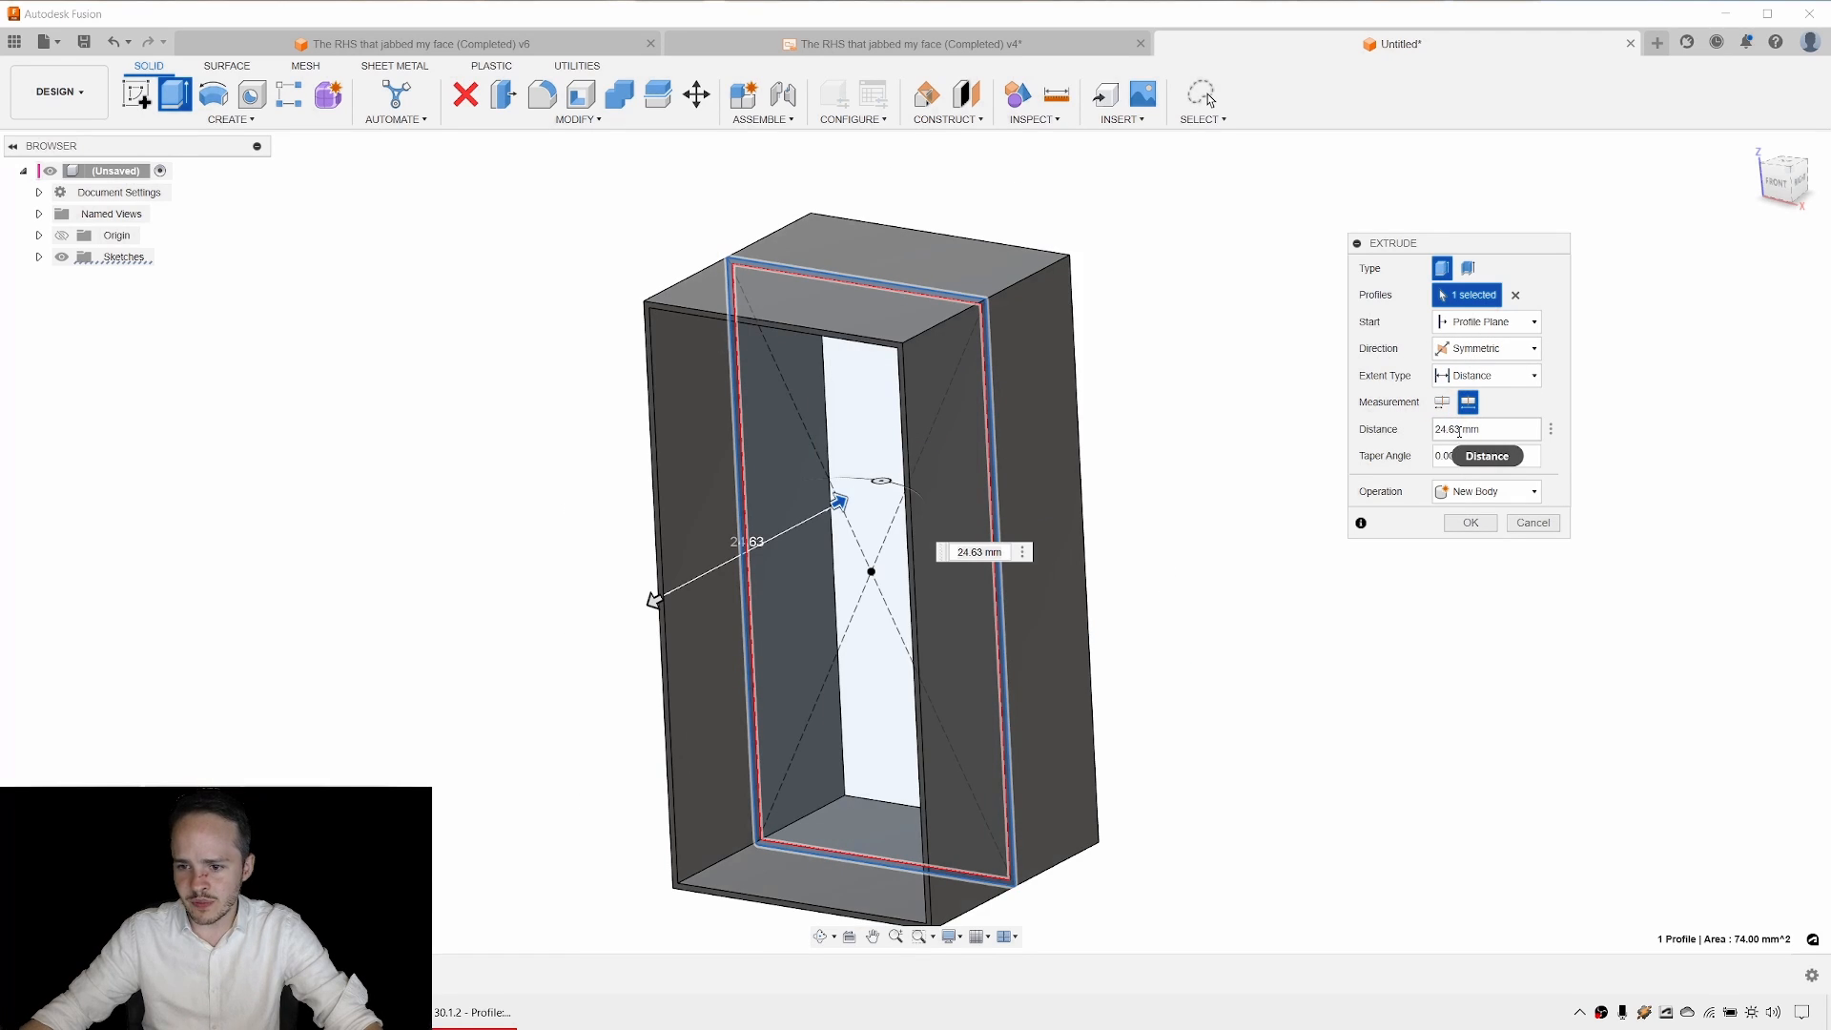
{"action": "double_click", "coordinate": [1448, 430]}
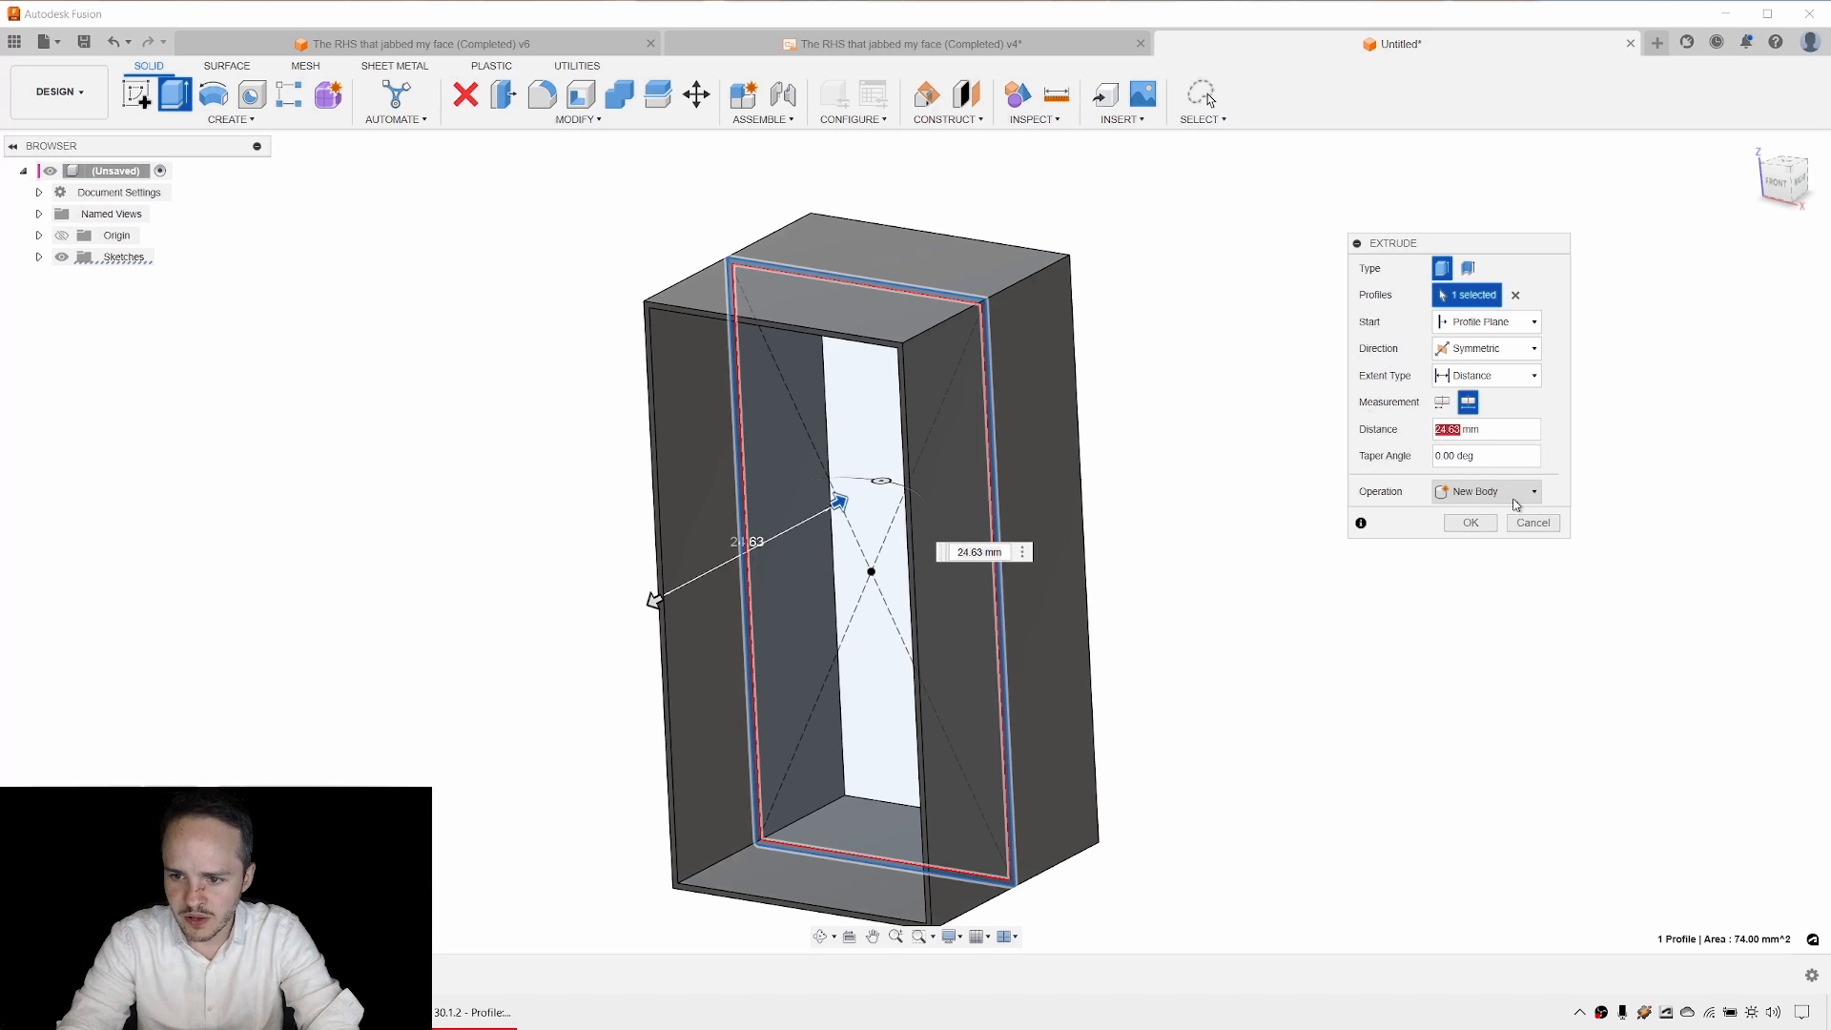
{"action": "type", "text": "1100"}
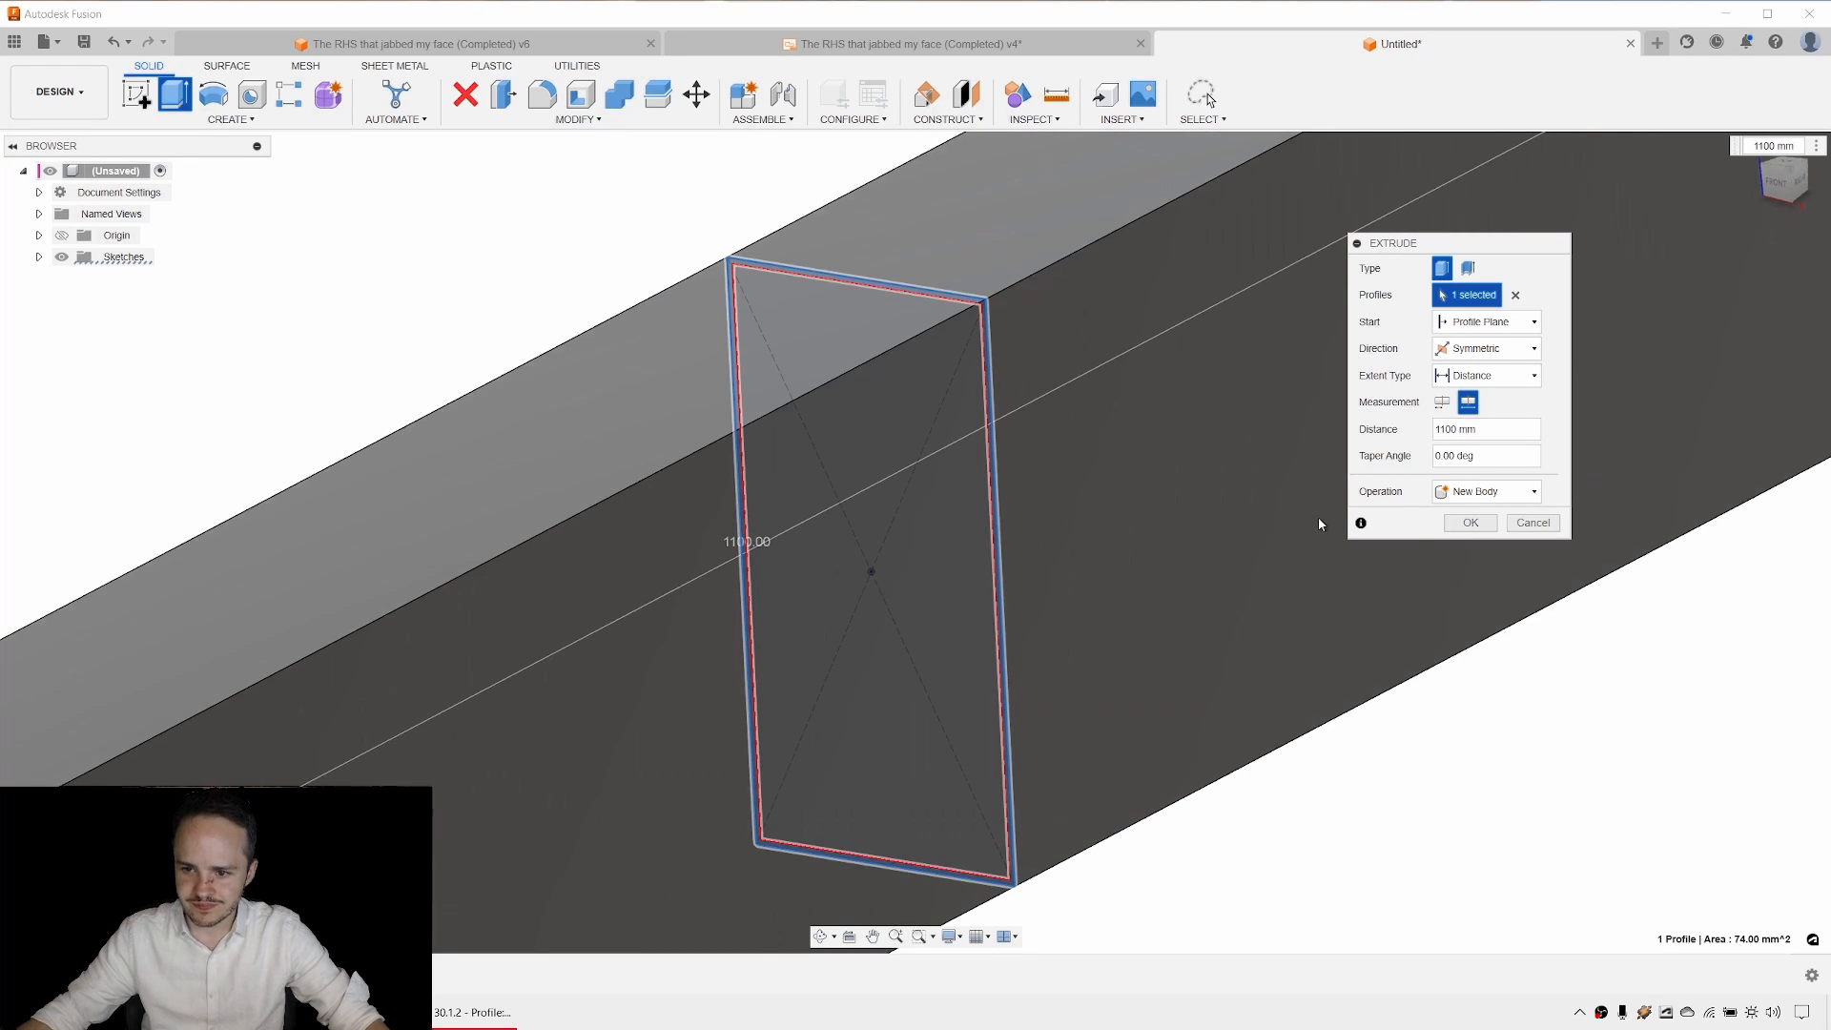
{"action": "scroll", "coordinate": [1318, 516], "scroll_direction": "down", "scroll_amount": 10}
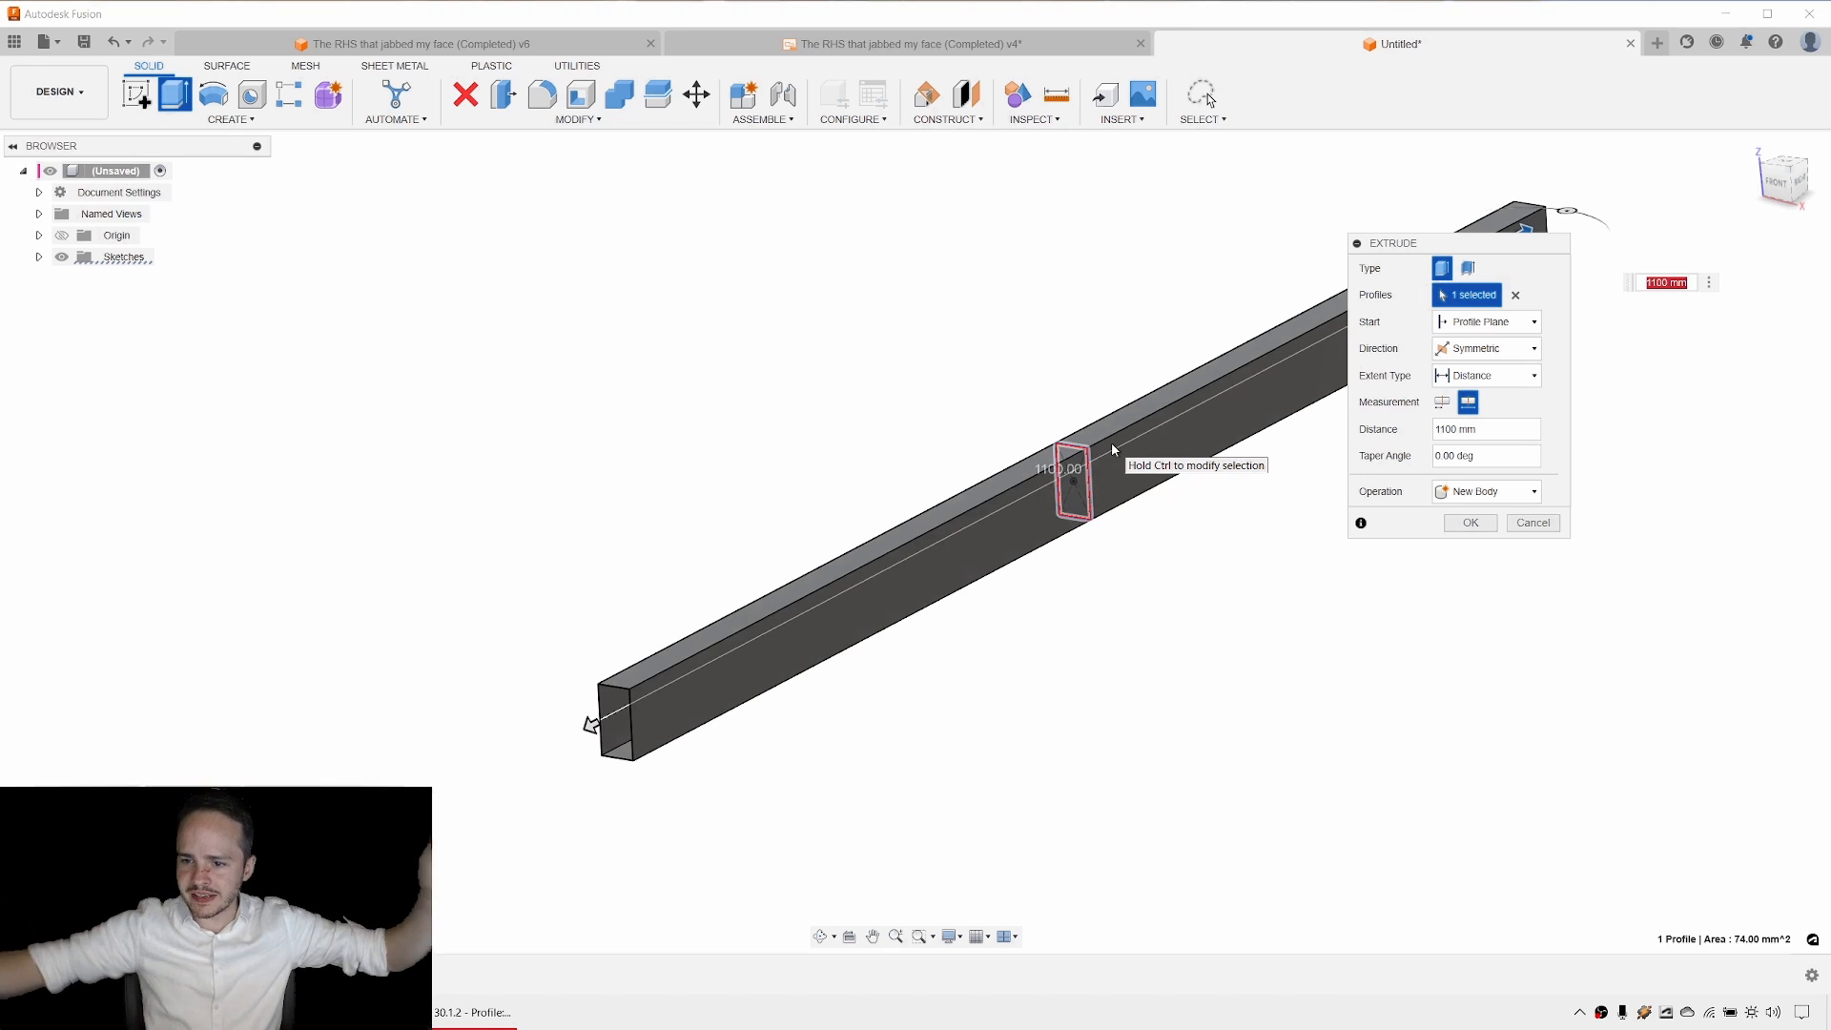
Preview the extrusion with a one-sided direction and switch it back to symmetric.
{"action": "left_click", "coordinate": [1495, 351]}
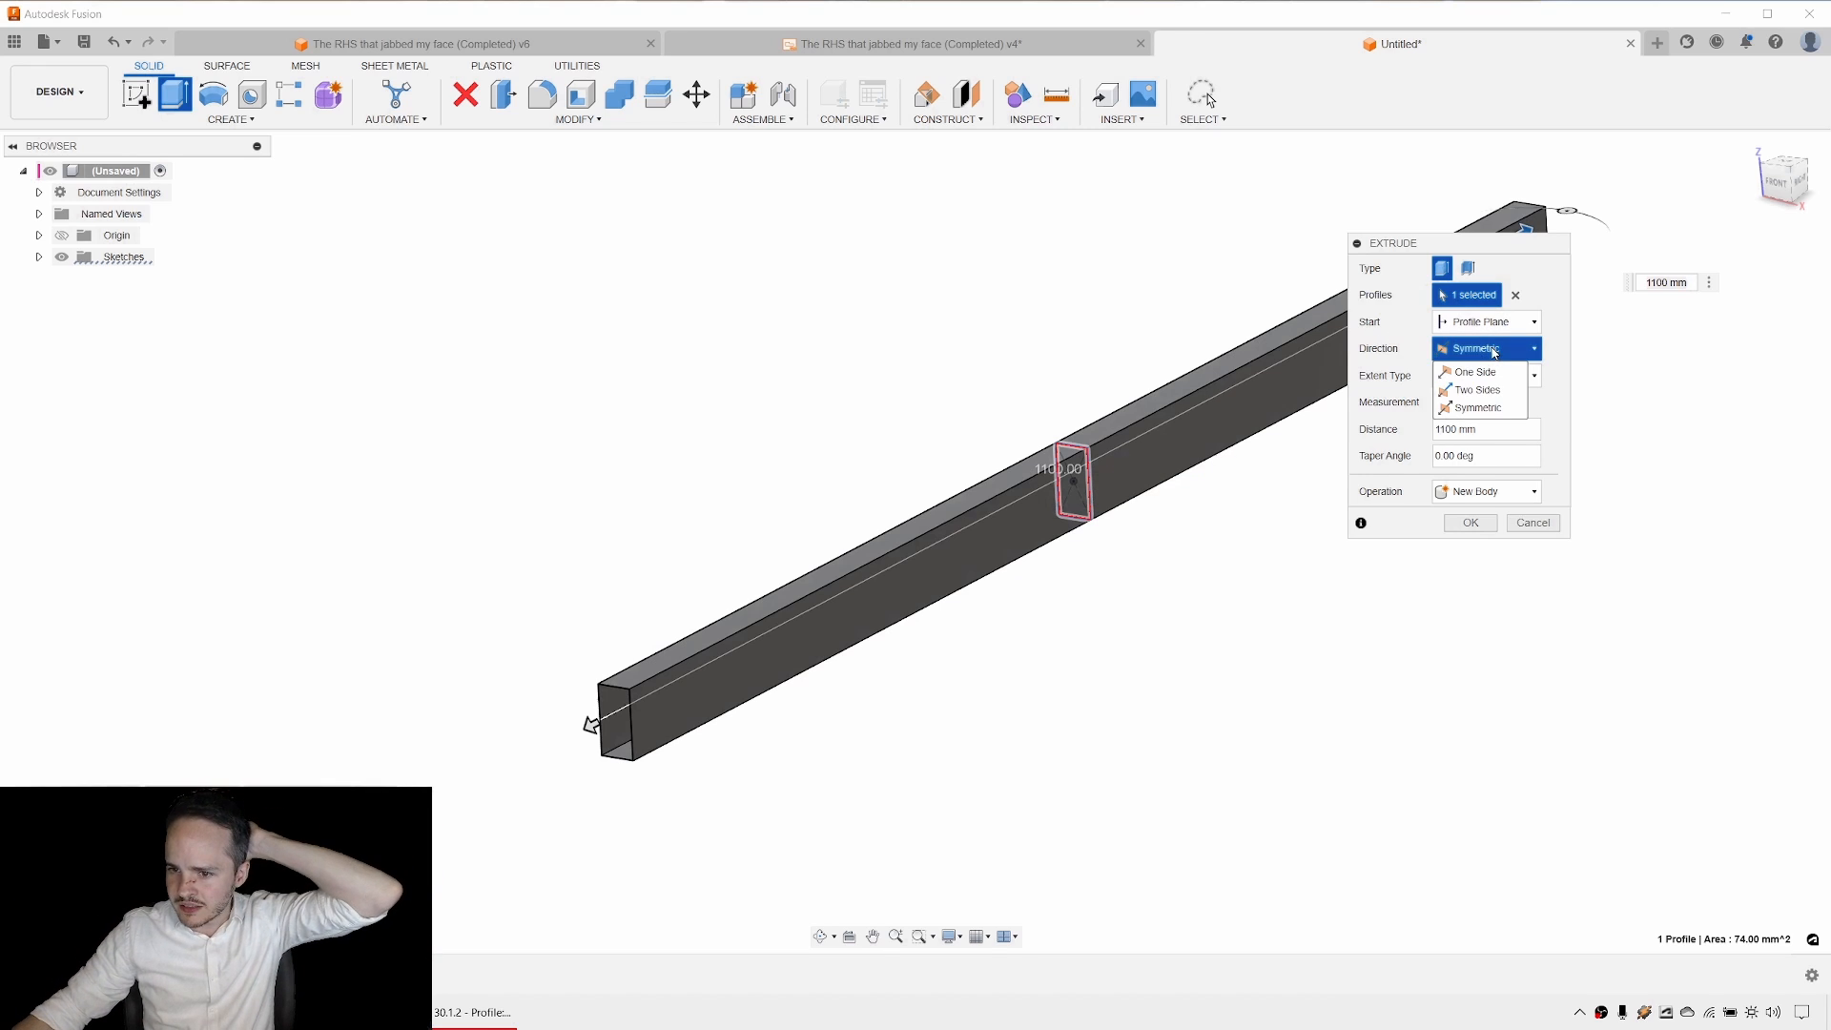
{"action": "left_click", "coordinate": [1494, 366]}
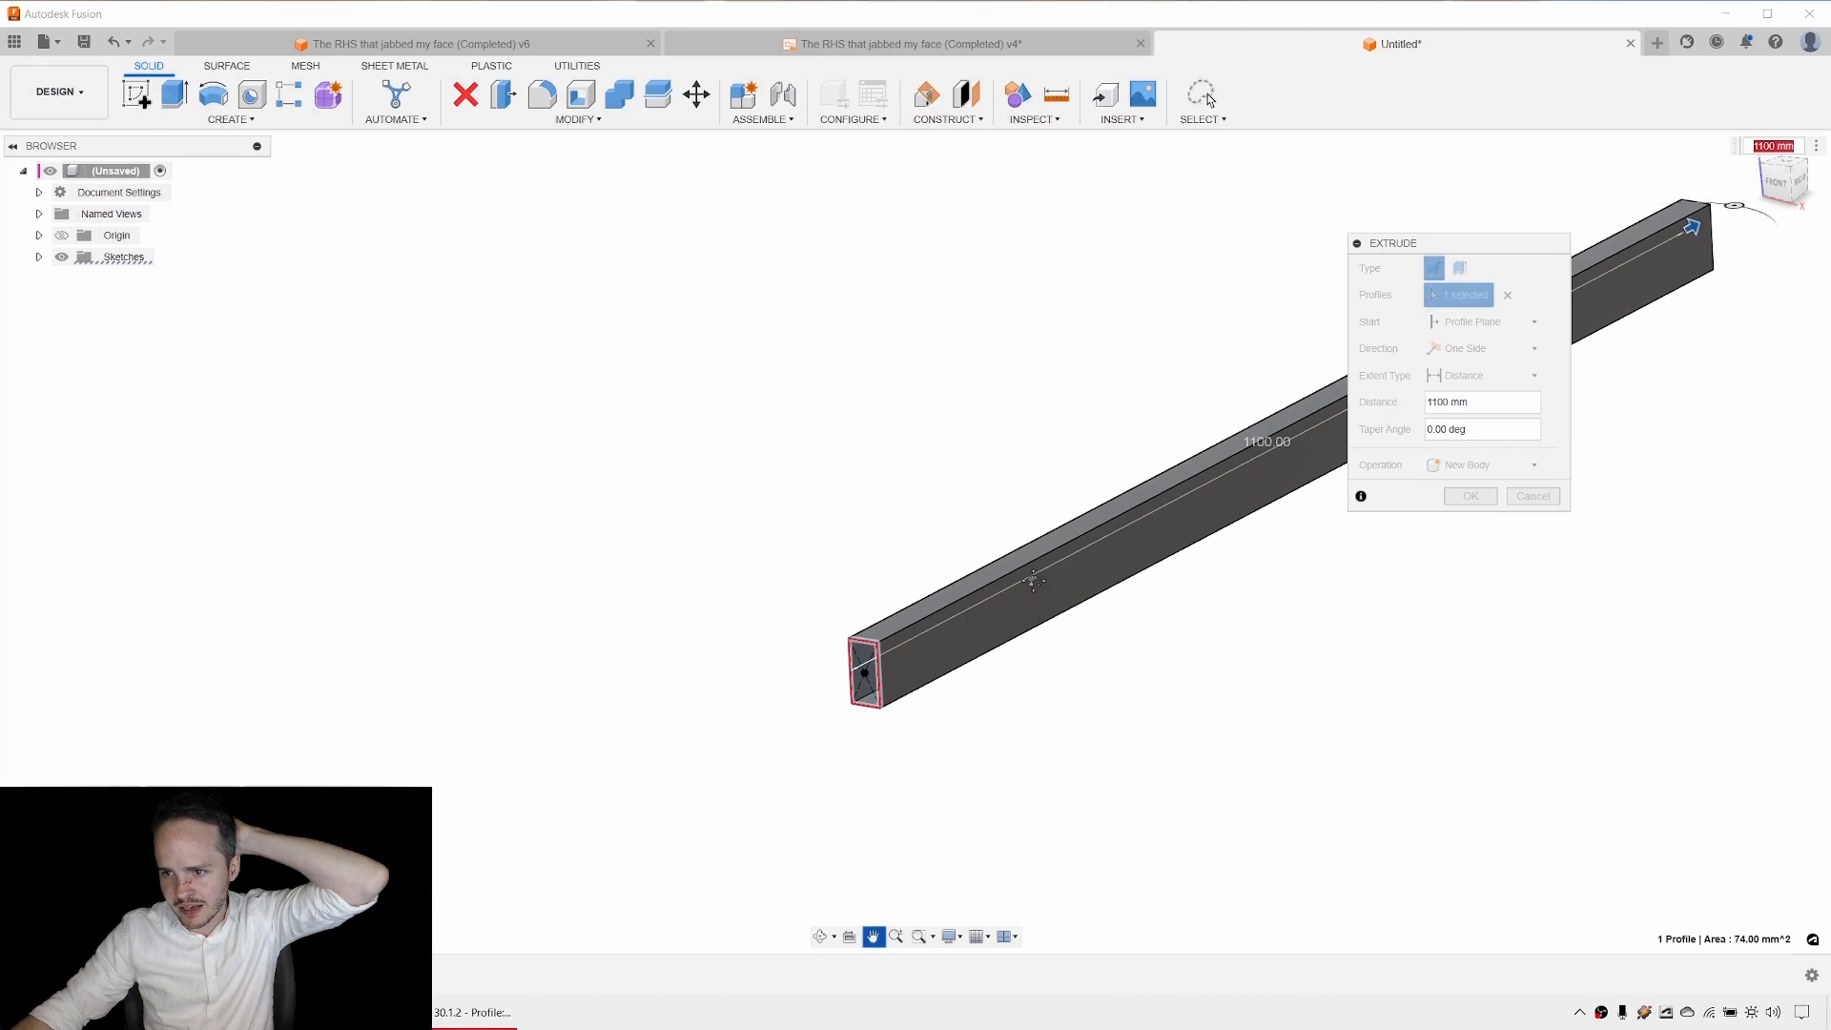
{"action": "left_click", "coordinate": [1505, 354]}
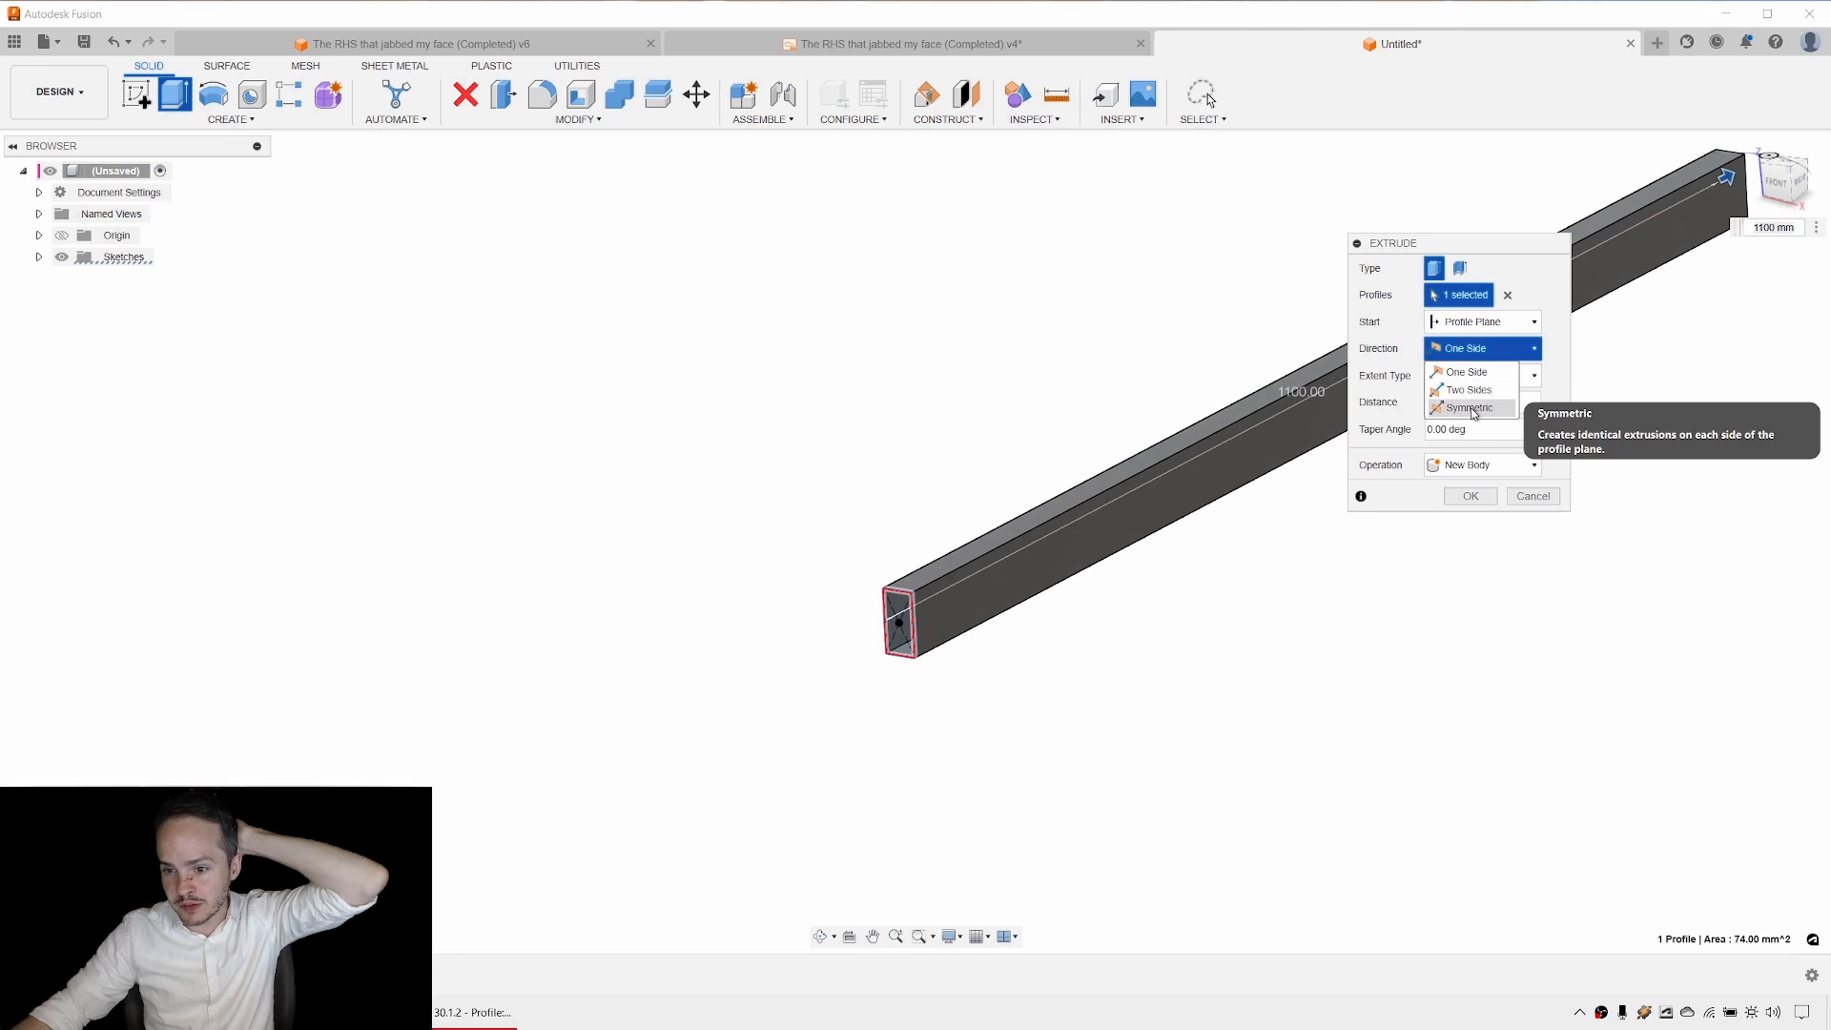
{"action": "left_click", "coordinate": [1466, 398]}
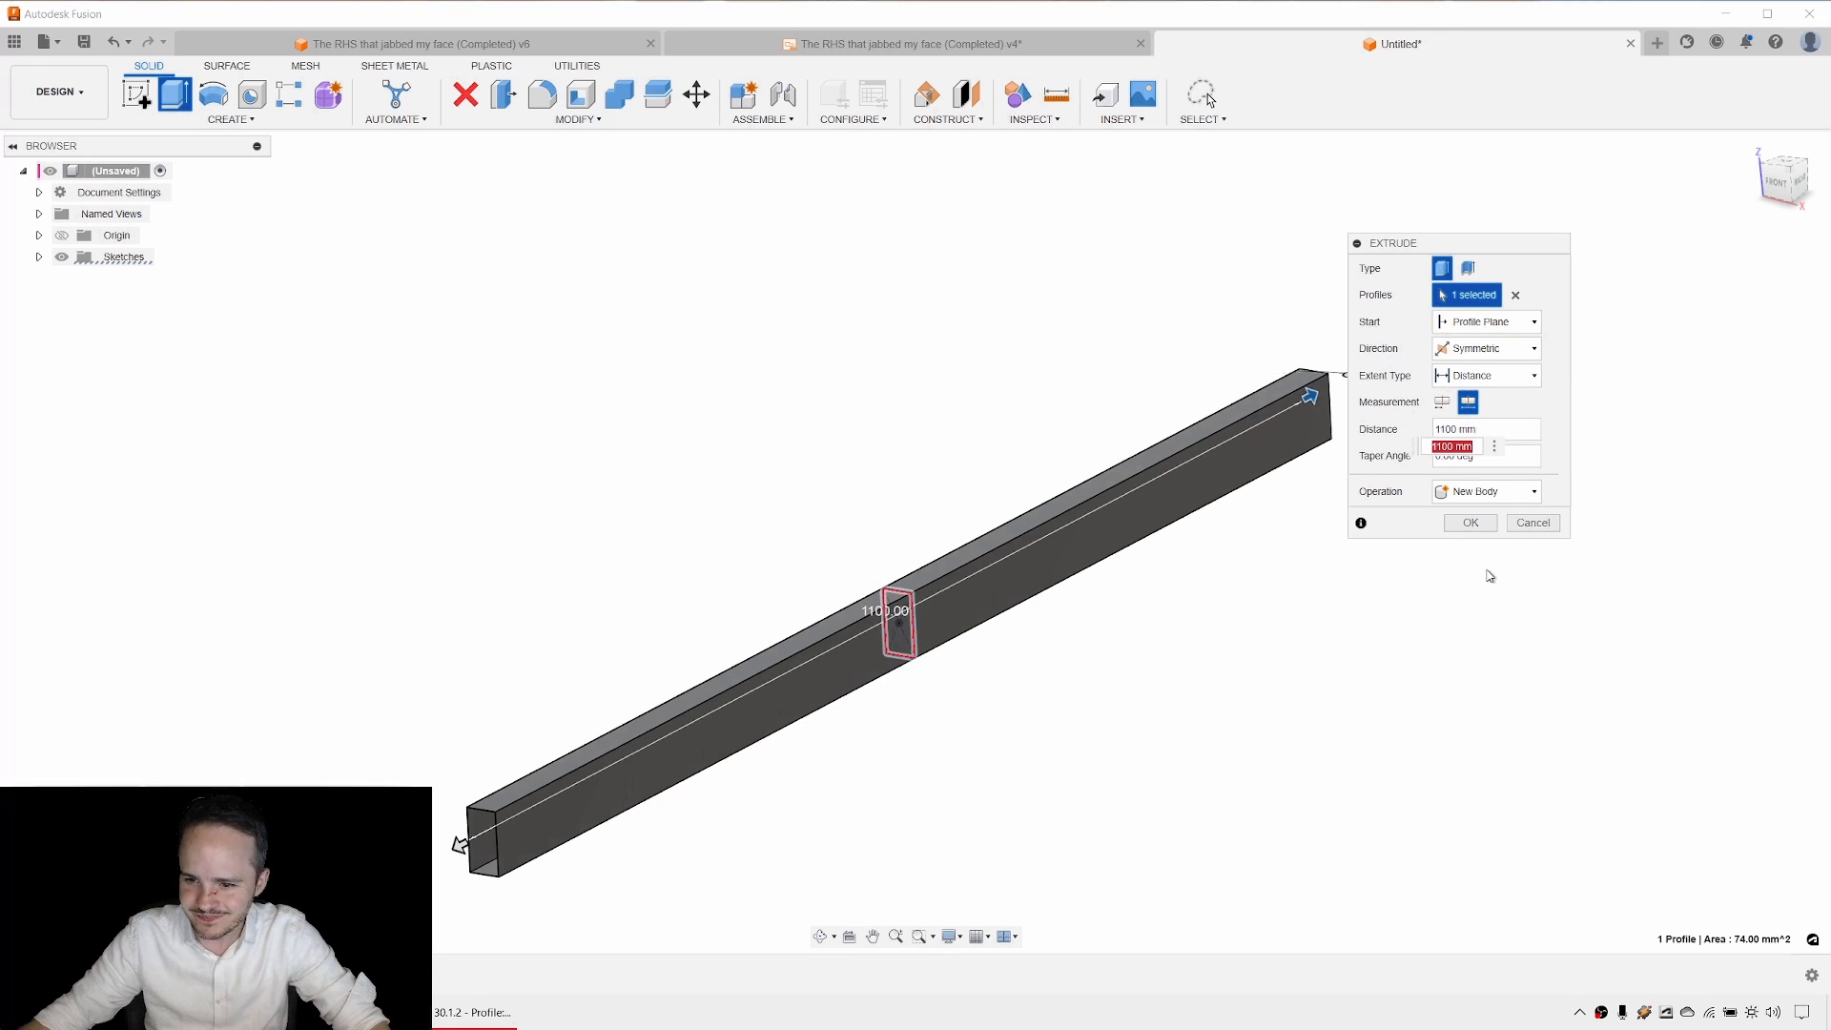
Accept the symmetric extrusion and save the design as "The RHS that jabbed me in the face".
{"action": "left_click", "coordinate": [1470, 522]}
{"action": "middle_click_drag", "start_coordinate": [1385, 568], "coordinate": [1439, 486], "text": "shift"}
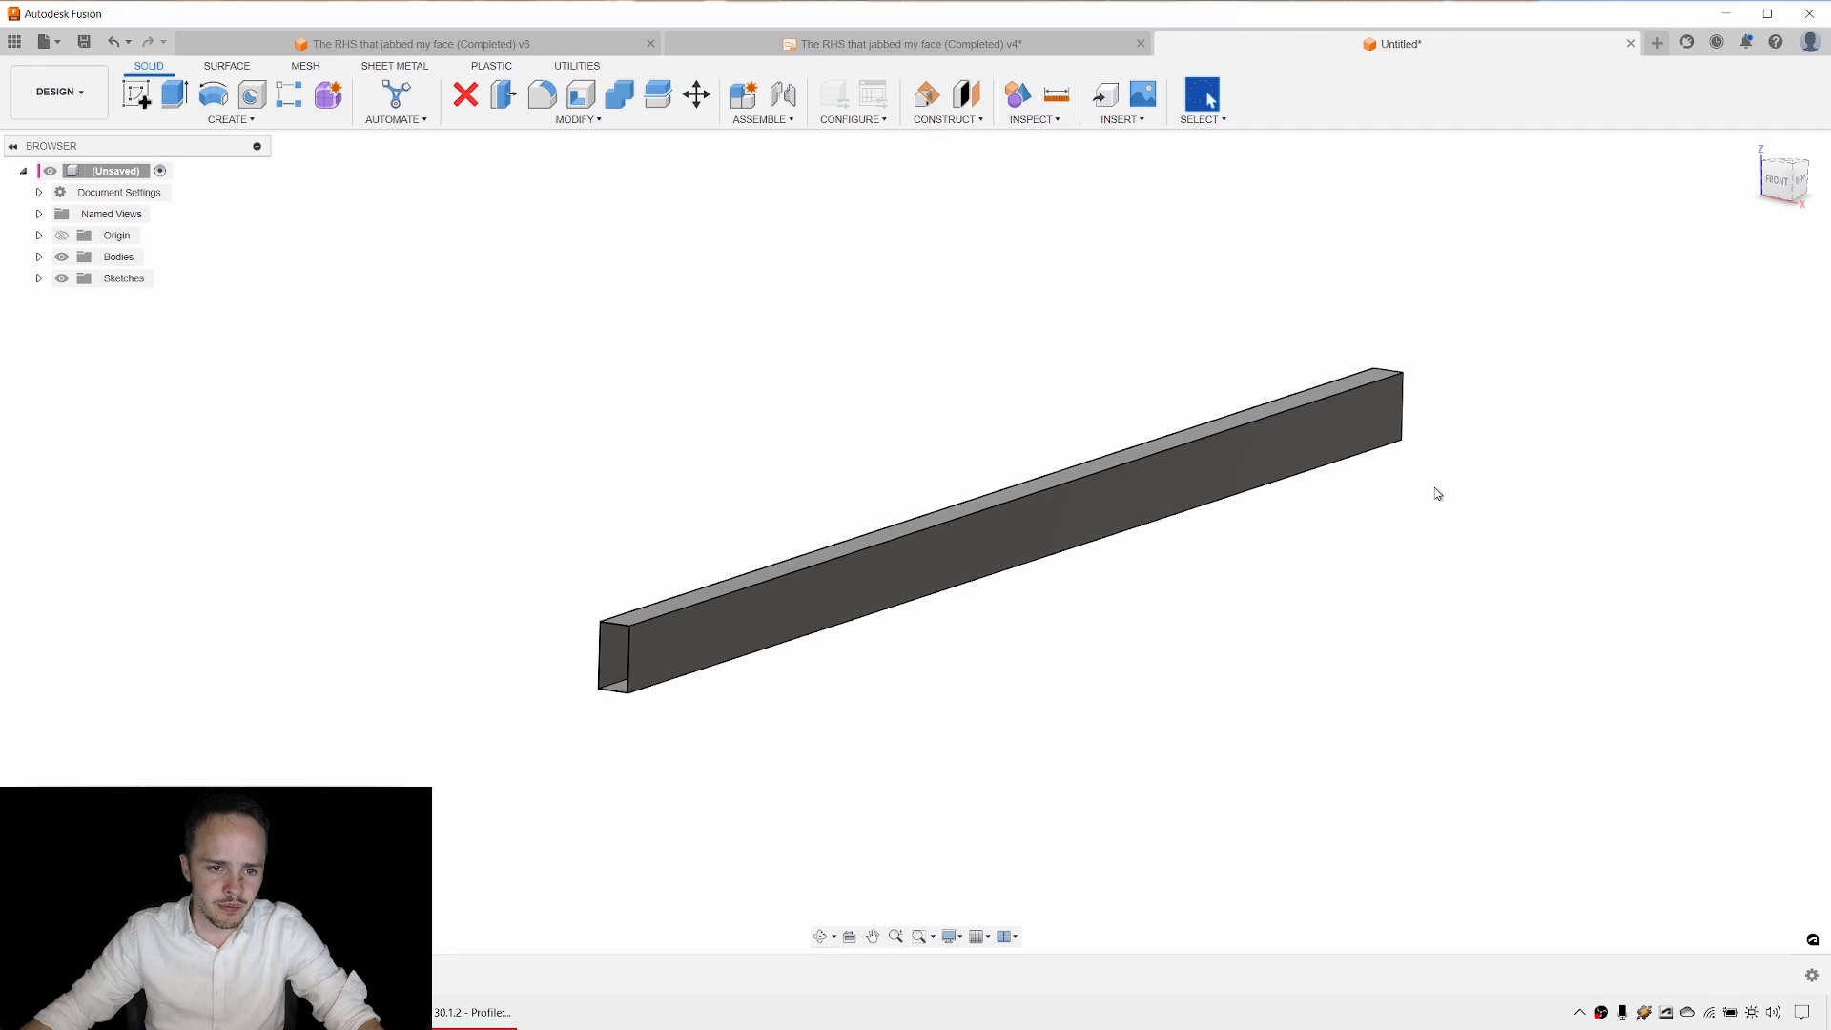
{"action": "left_click", "coordinate": [84, 43]}
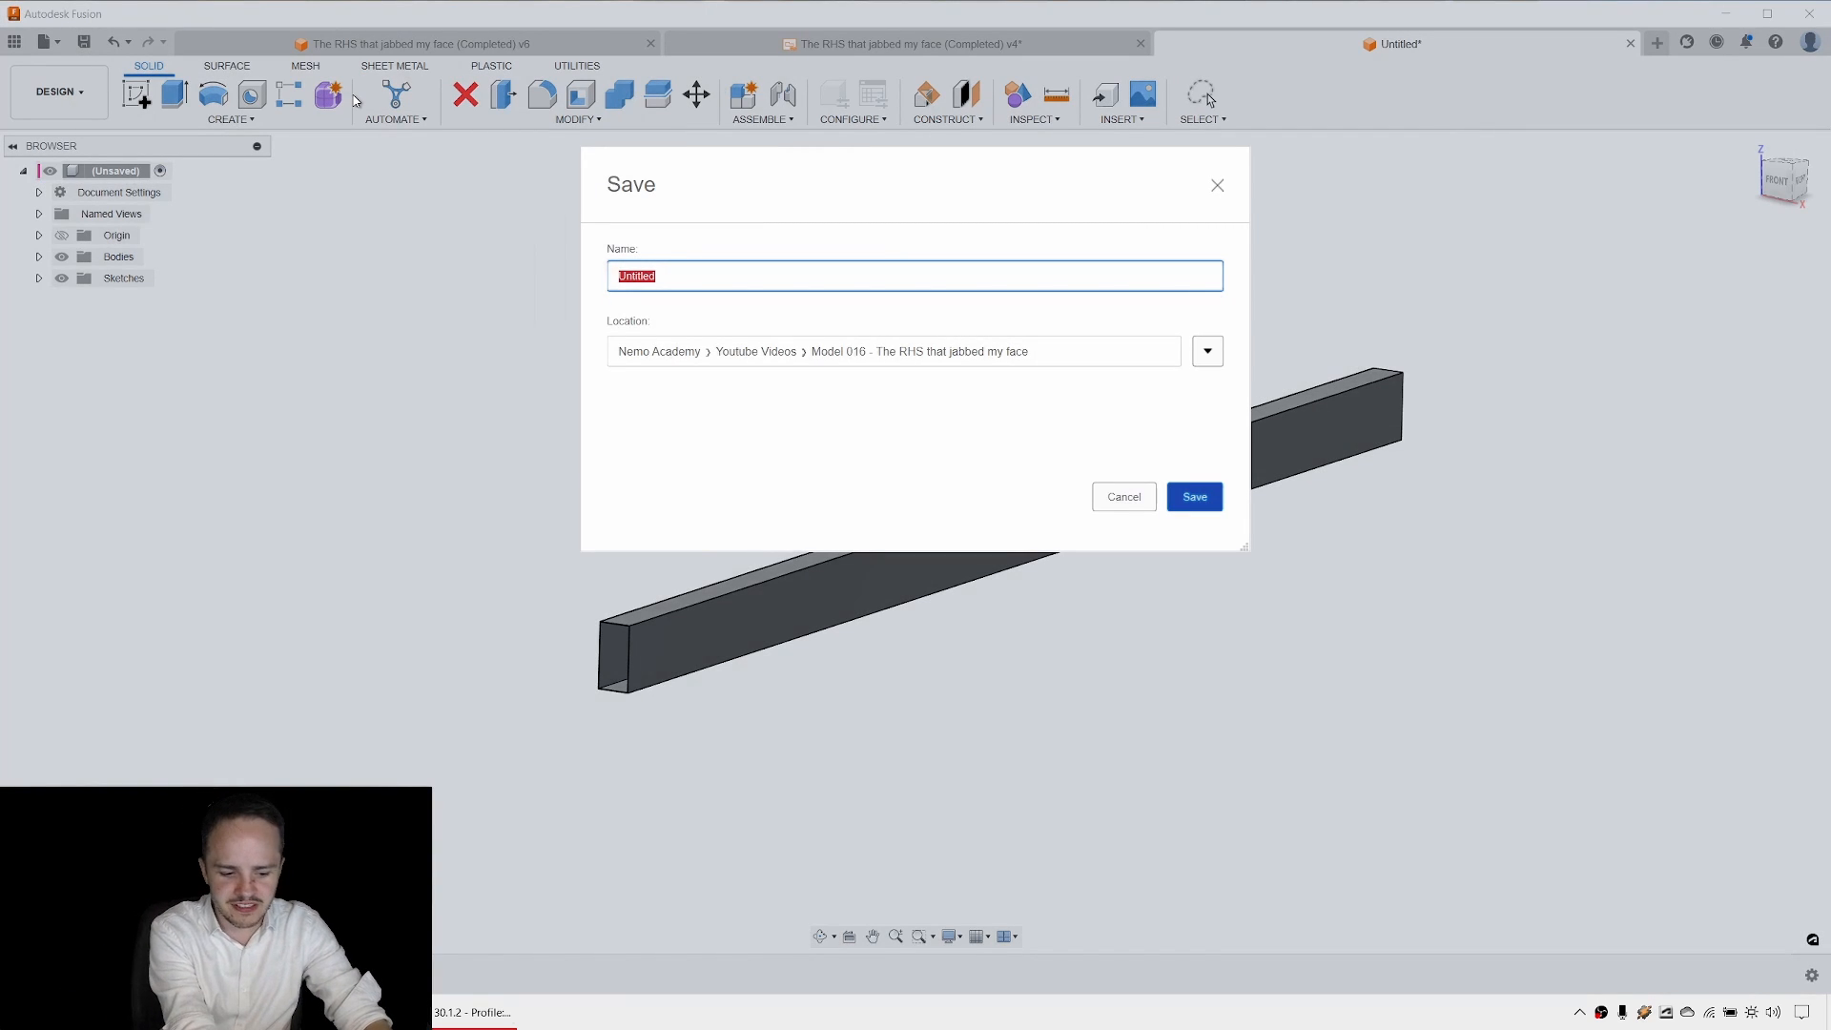
{"action": "type", "text": "Th"}
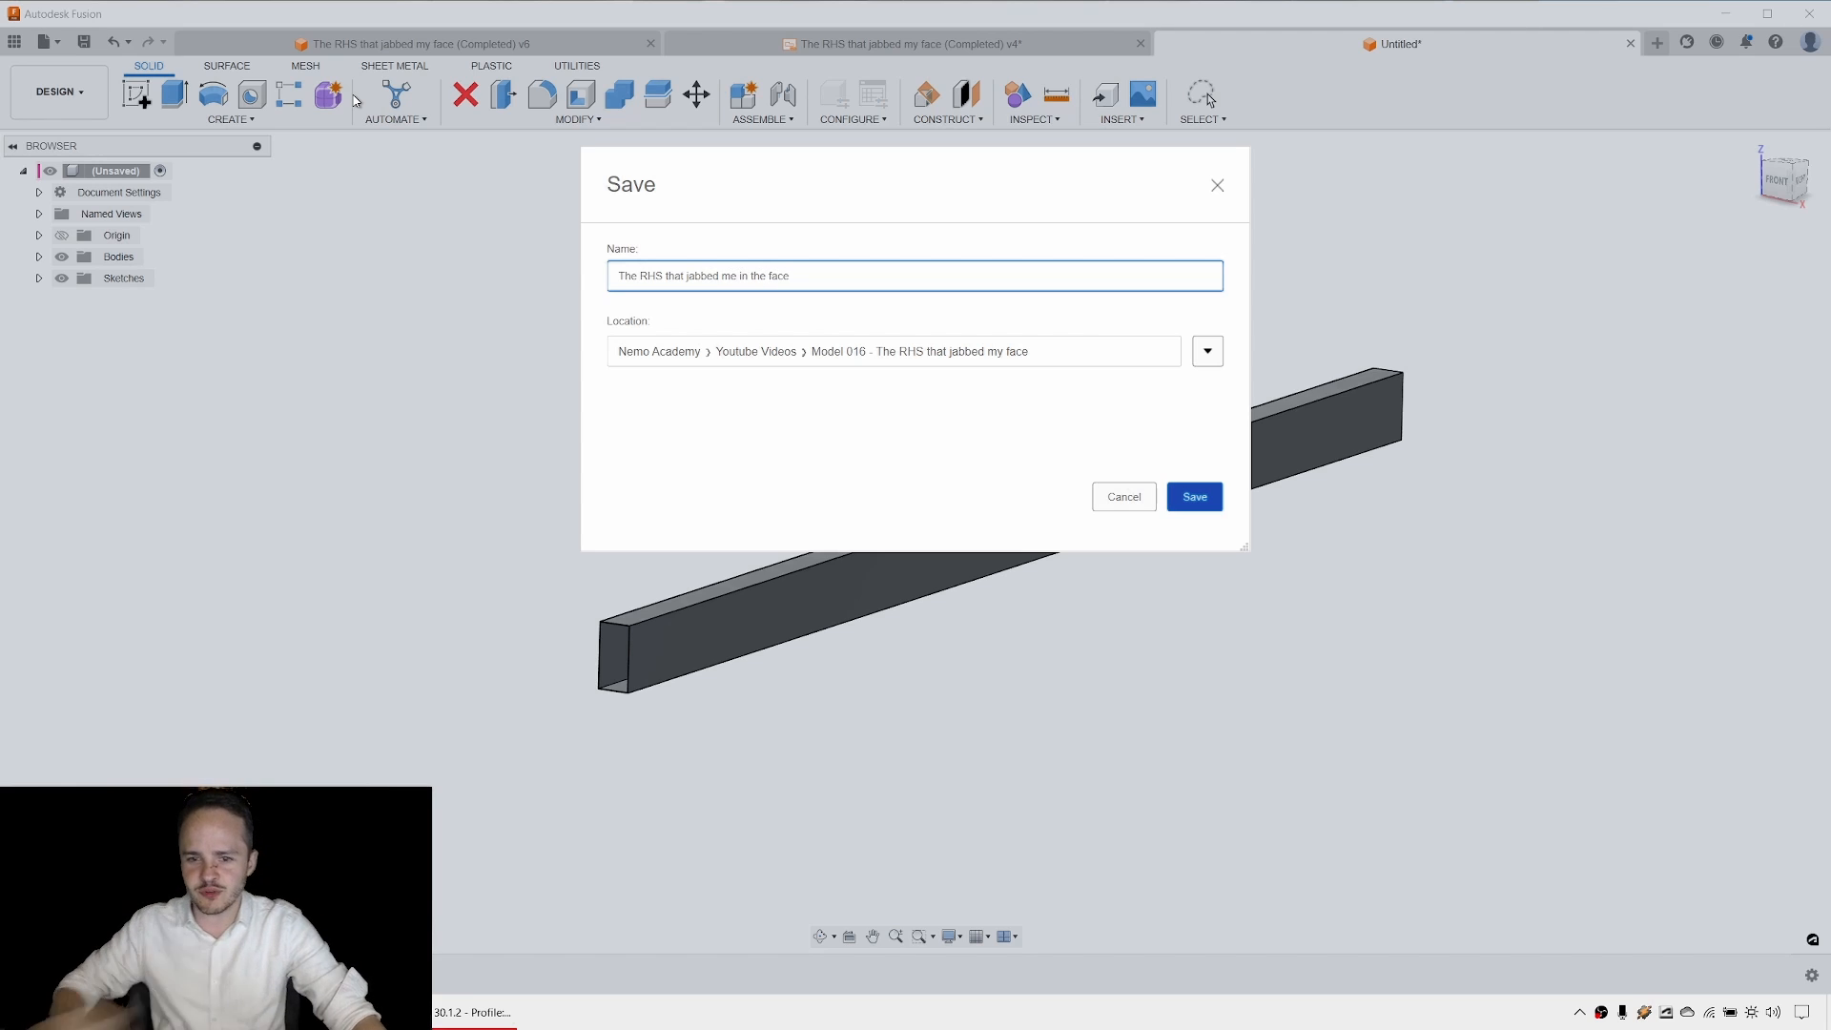
{"action": "left_click", "coordinate": [1193, 506]}
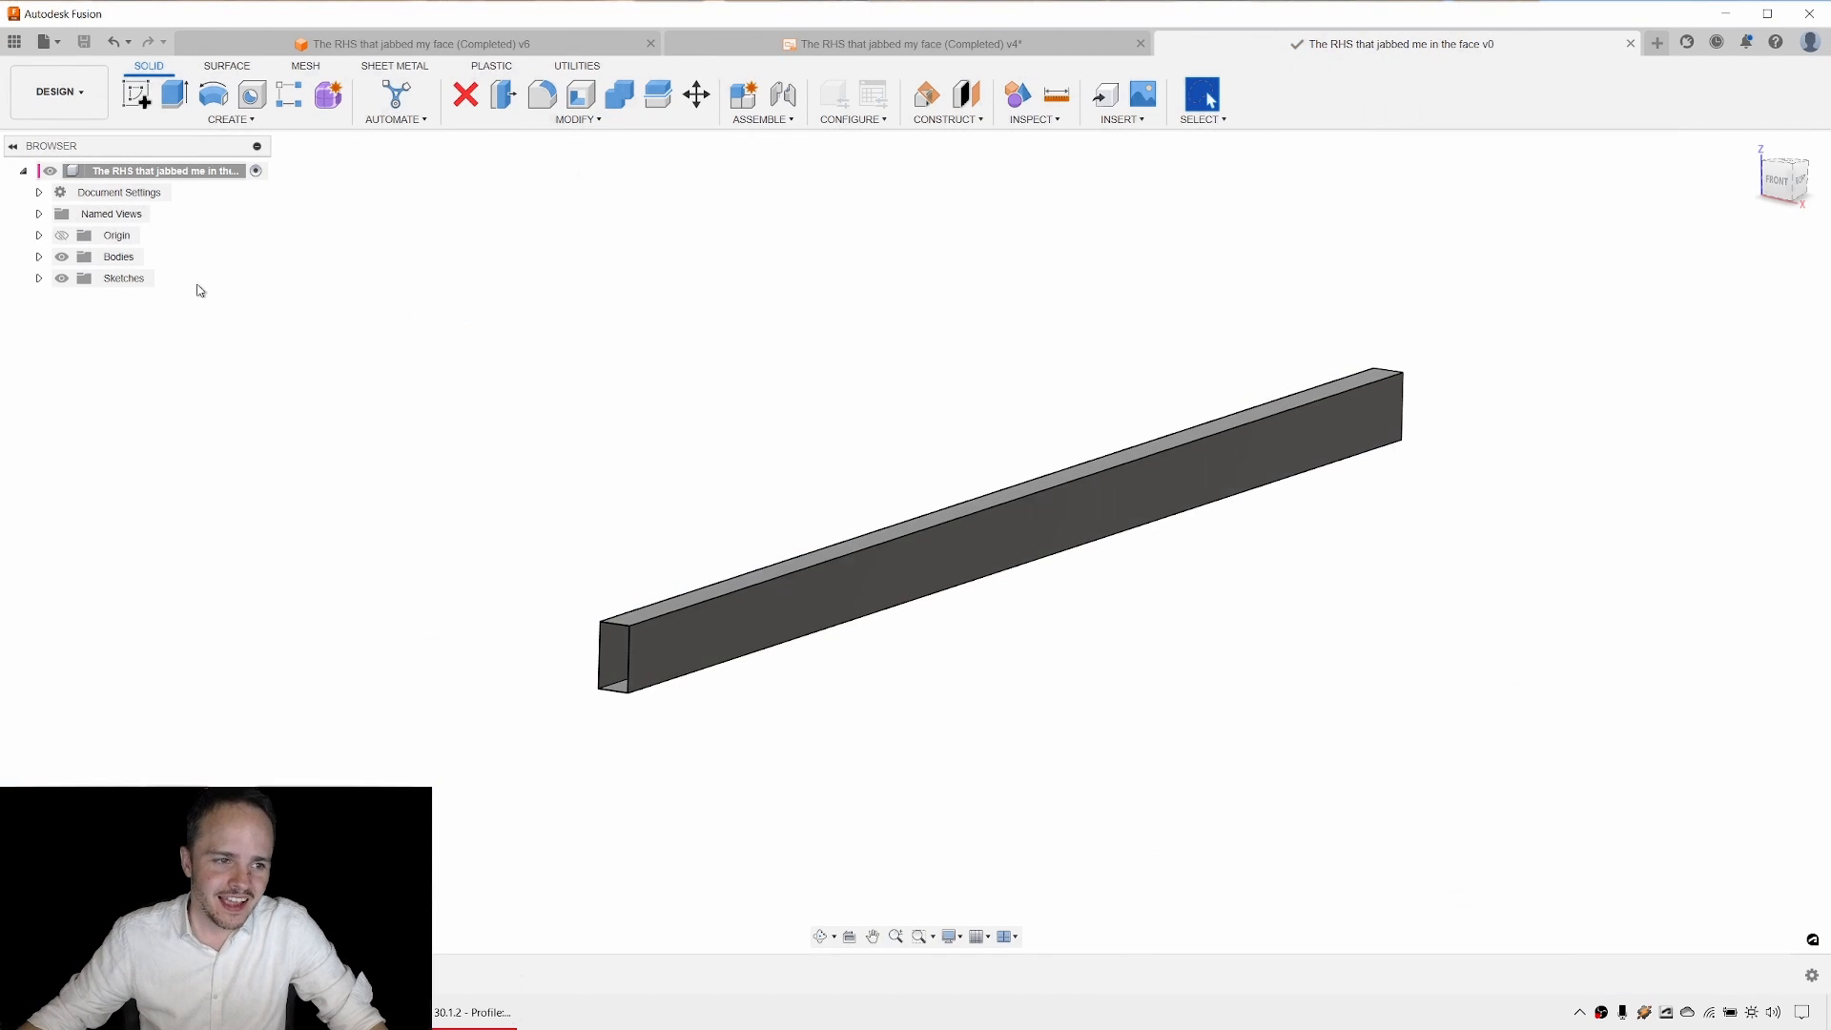
Inspect the beam's single body in the browser and compare the model with the completed RHS frame design.
{"action": "left_click", "coordinate": [157, 171]}
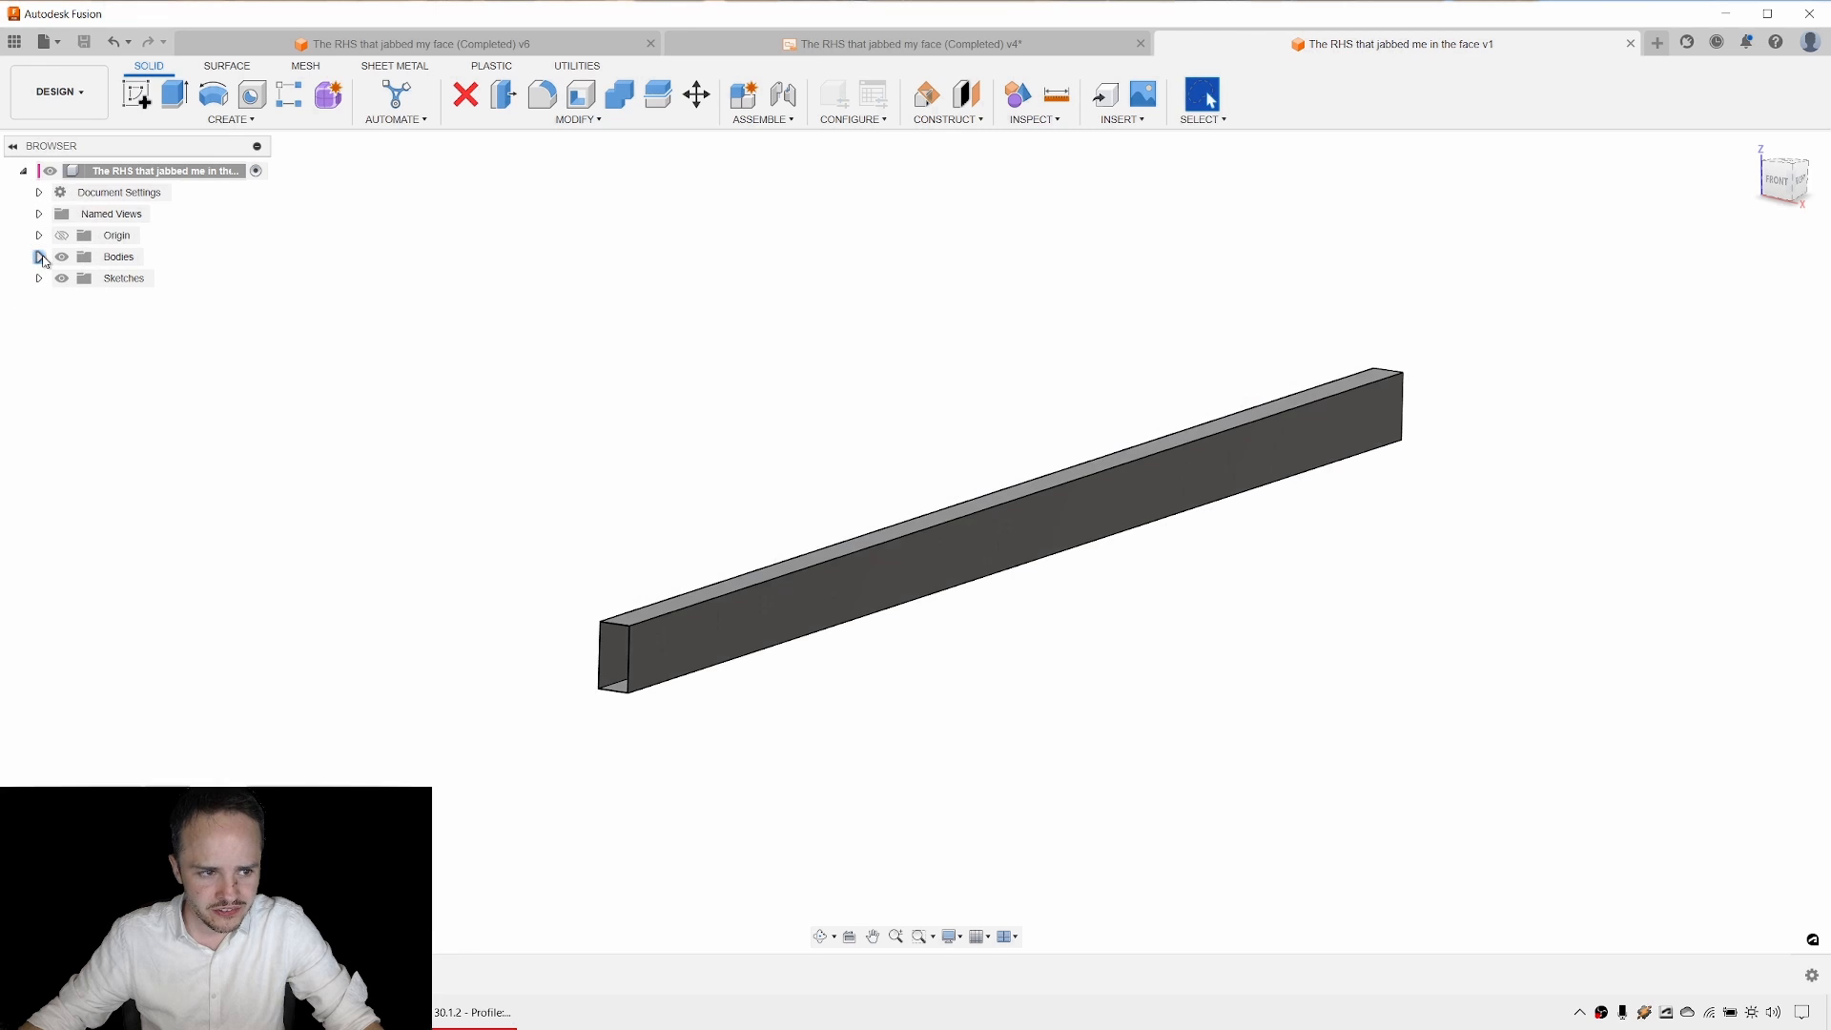
{"action": "left_click", "coordinate": [39, 256]}
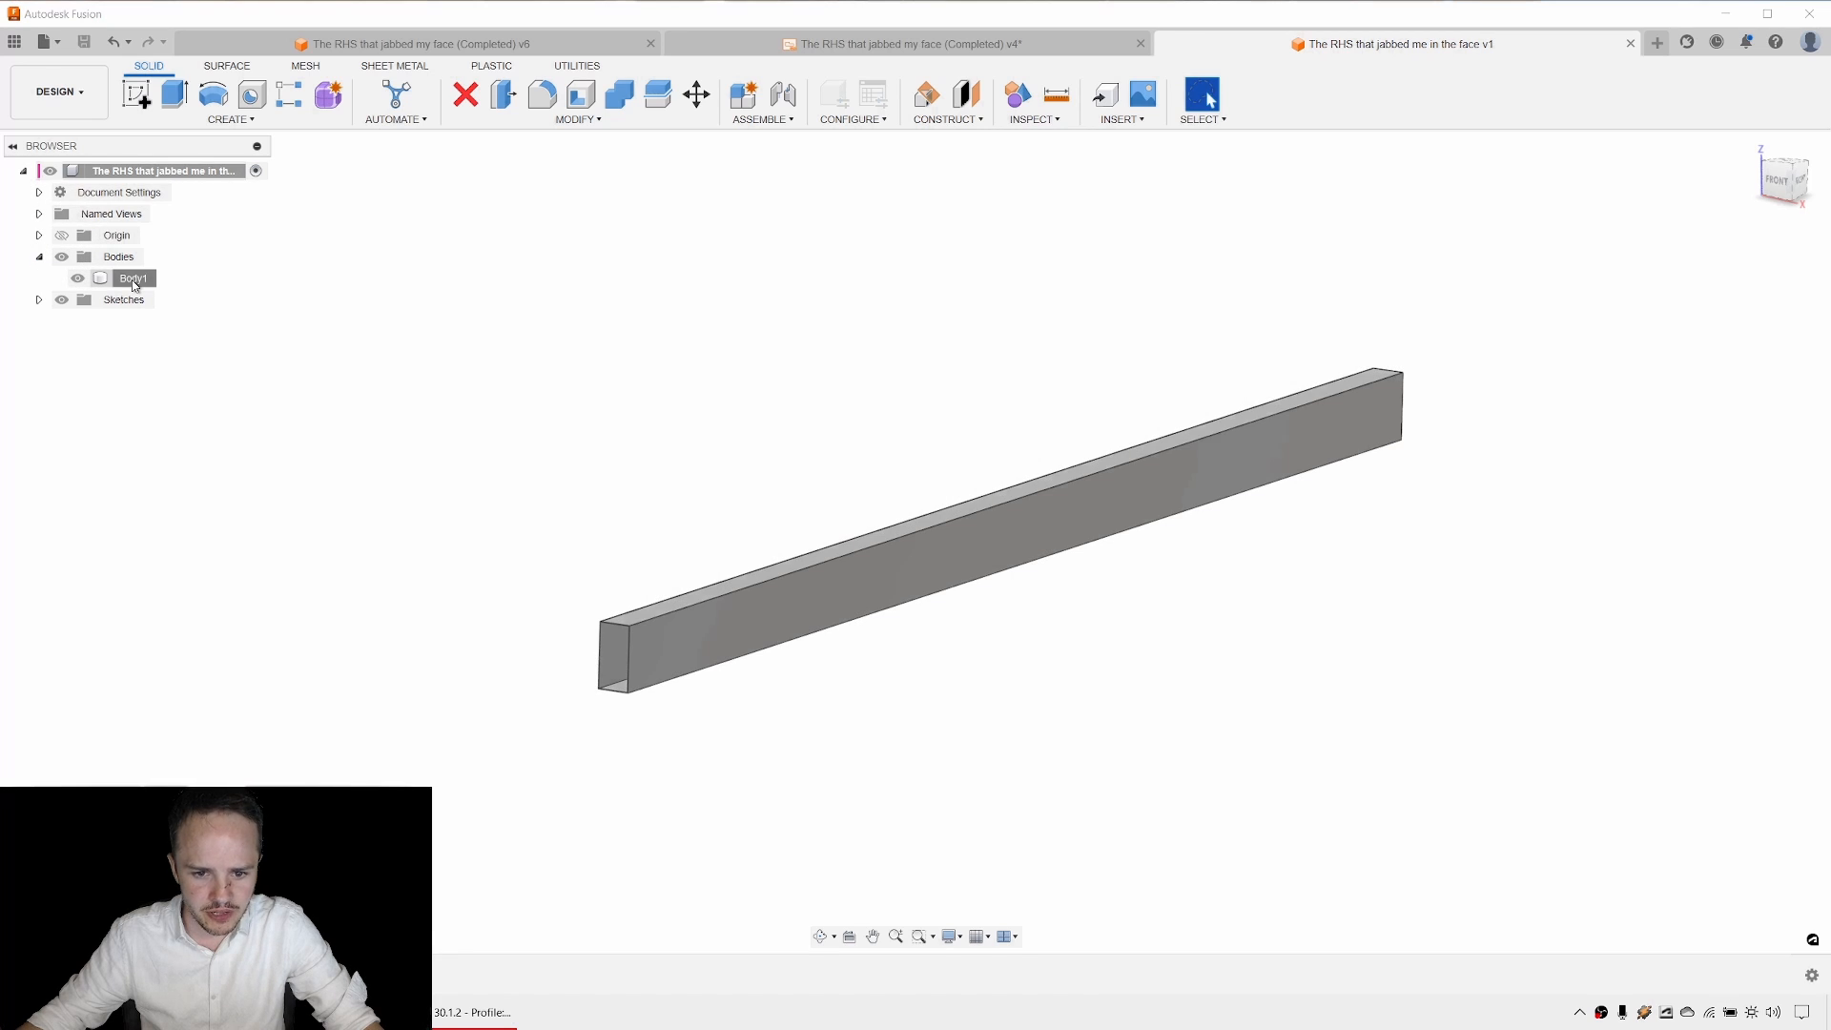
{"action": "left_click", "coordinate": [133, 278]}
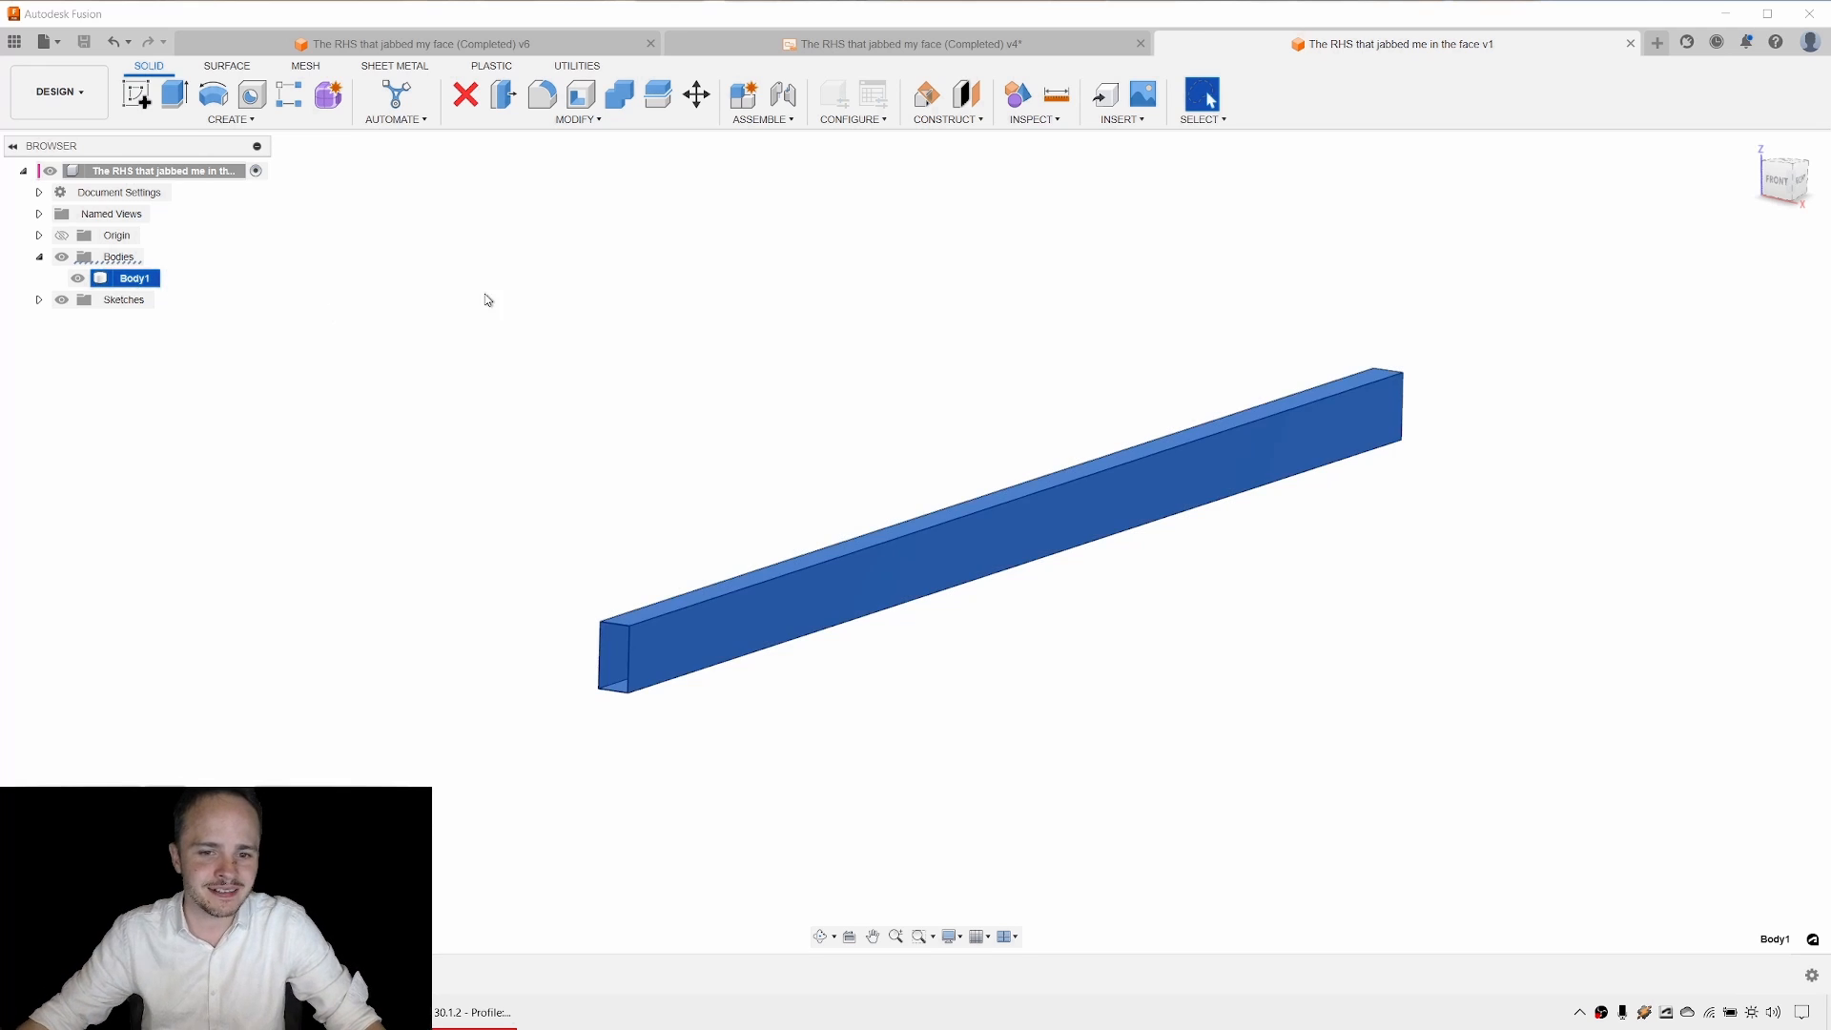
{"action": "left_click", "coordinate": [790, 315]}
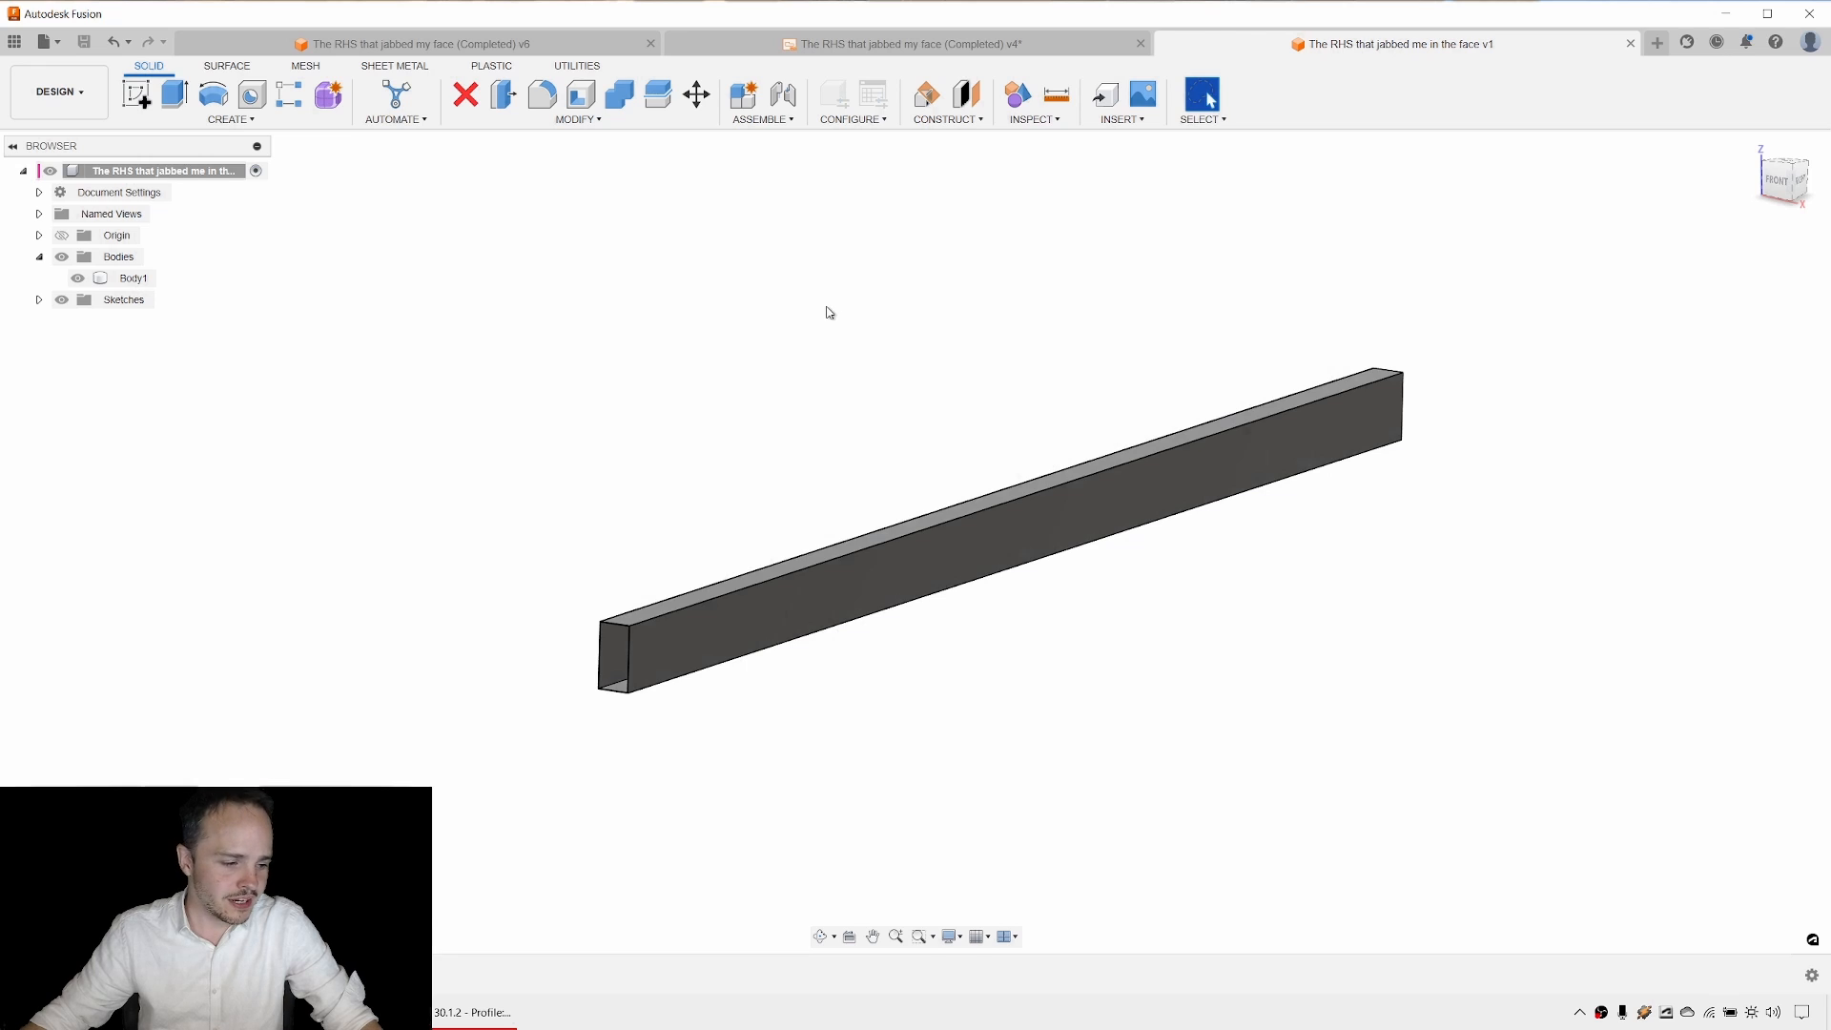
{"action": "left_click", "coordinate": [448, 44]}
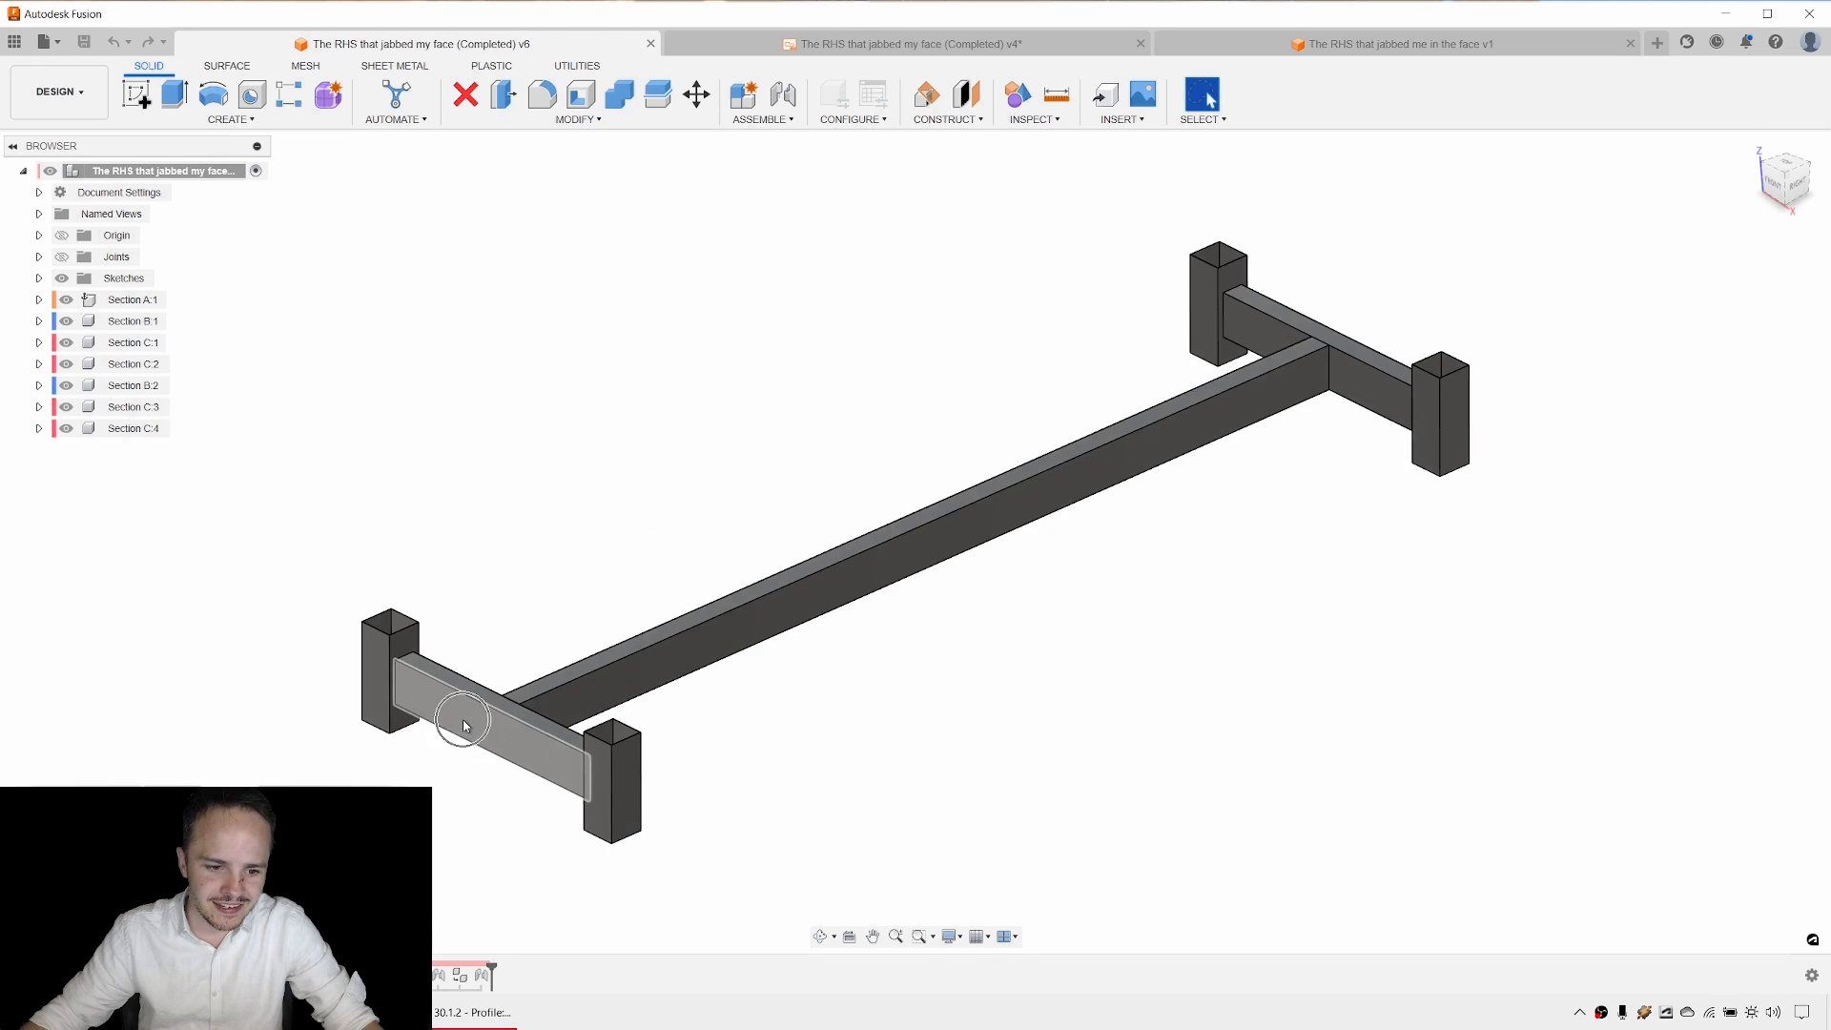
{"action": "left_click", "coordinate": [1332, 52]}
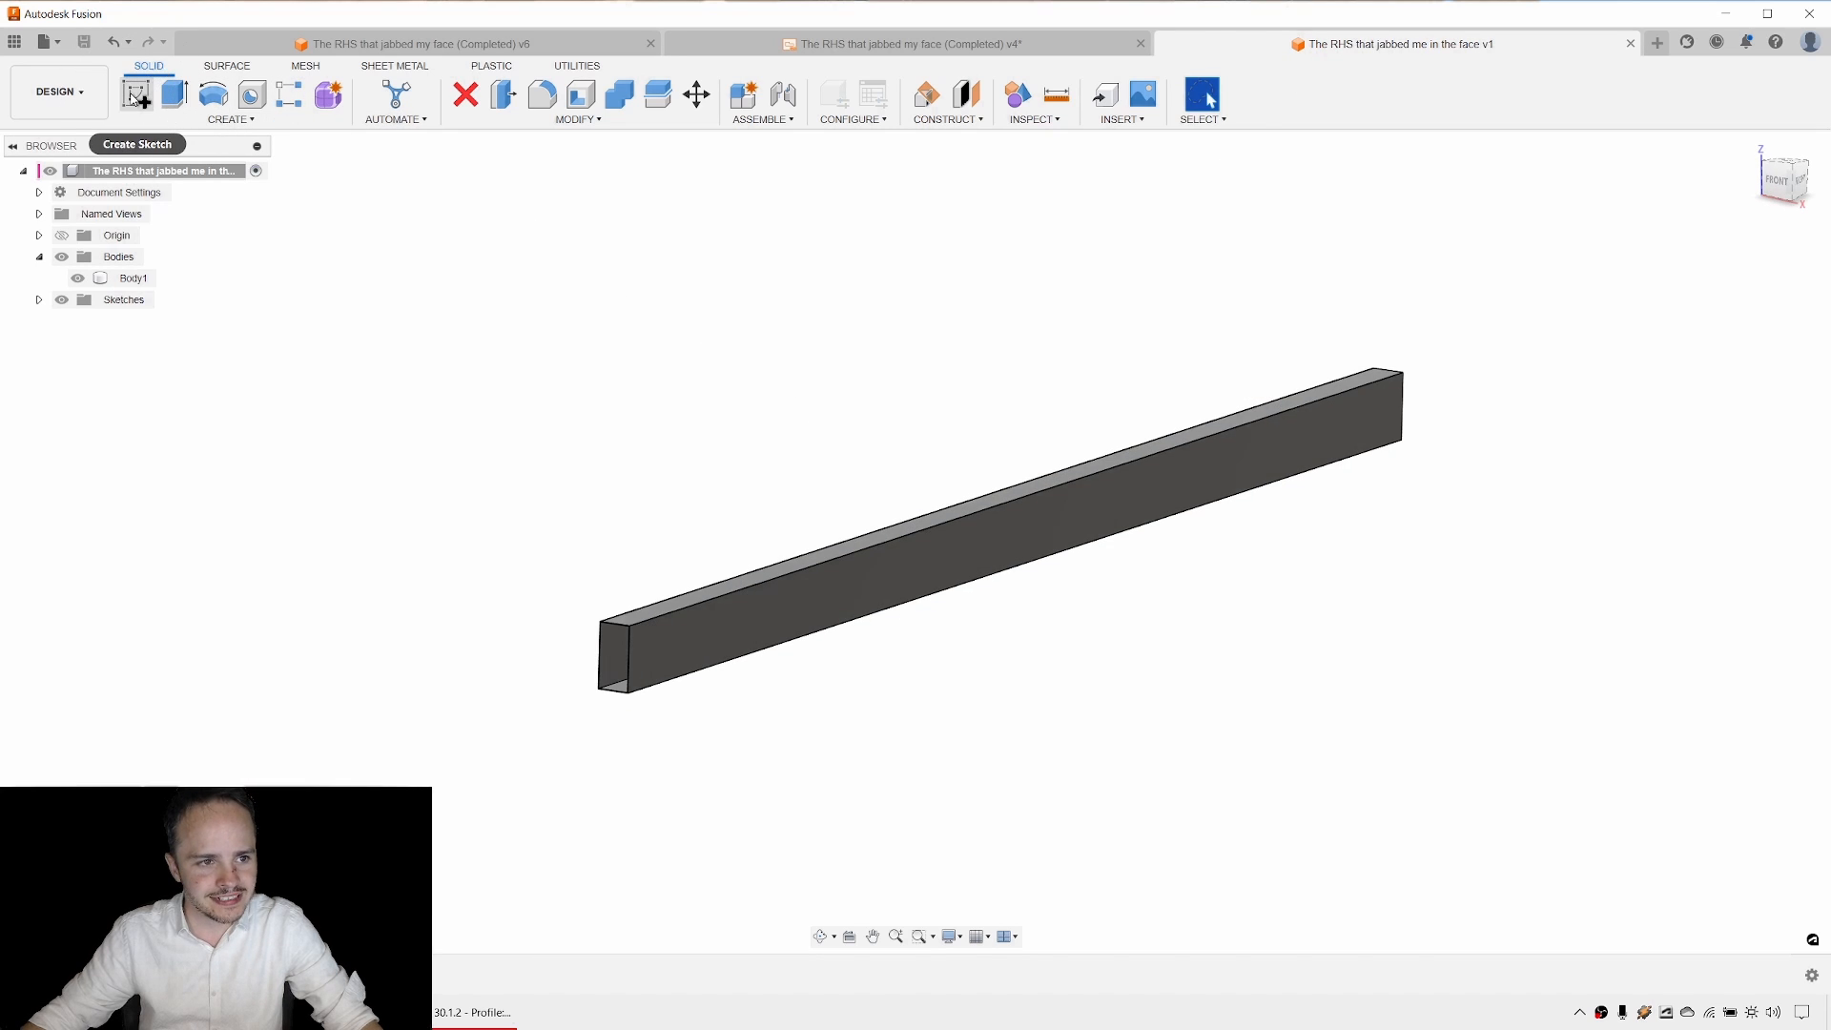
Create a sketch on the vertical origin plane that runs along the beam's length.
{"action": "left_click", "coordinate": [137, 96]}
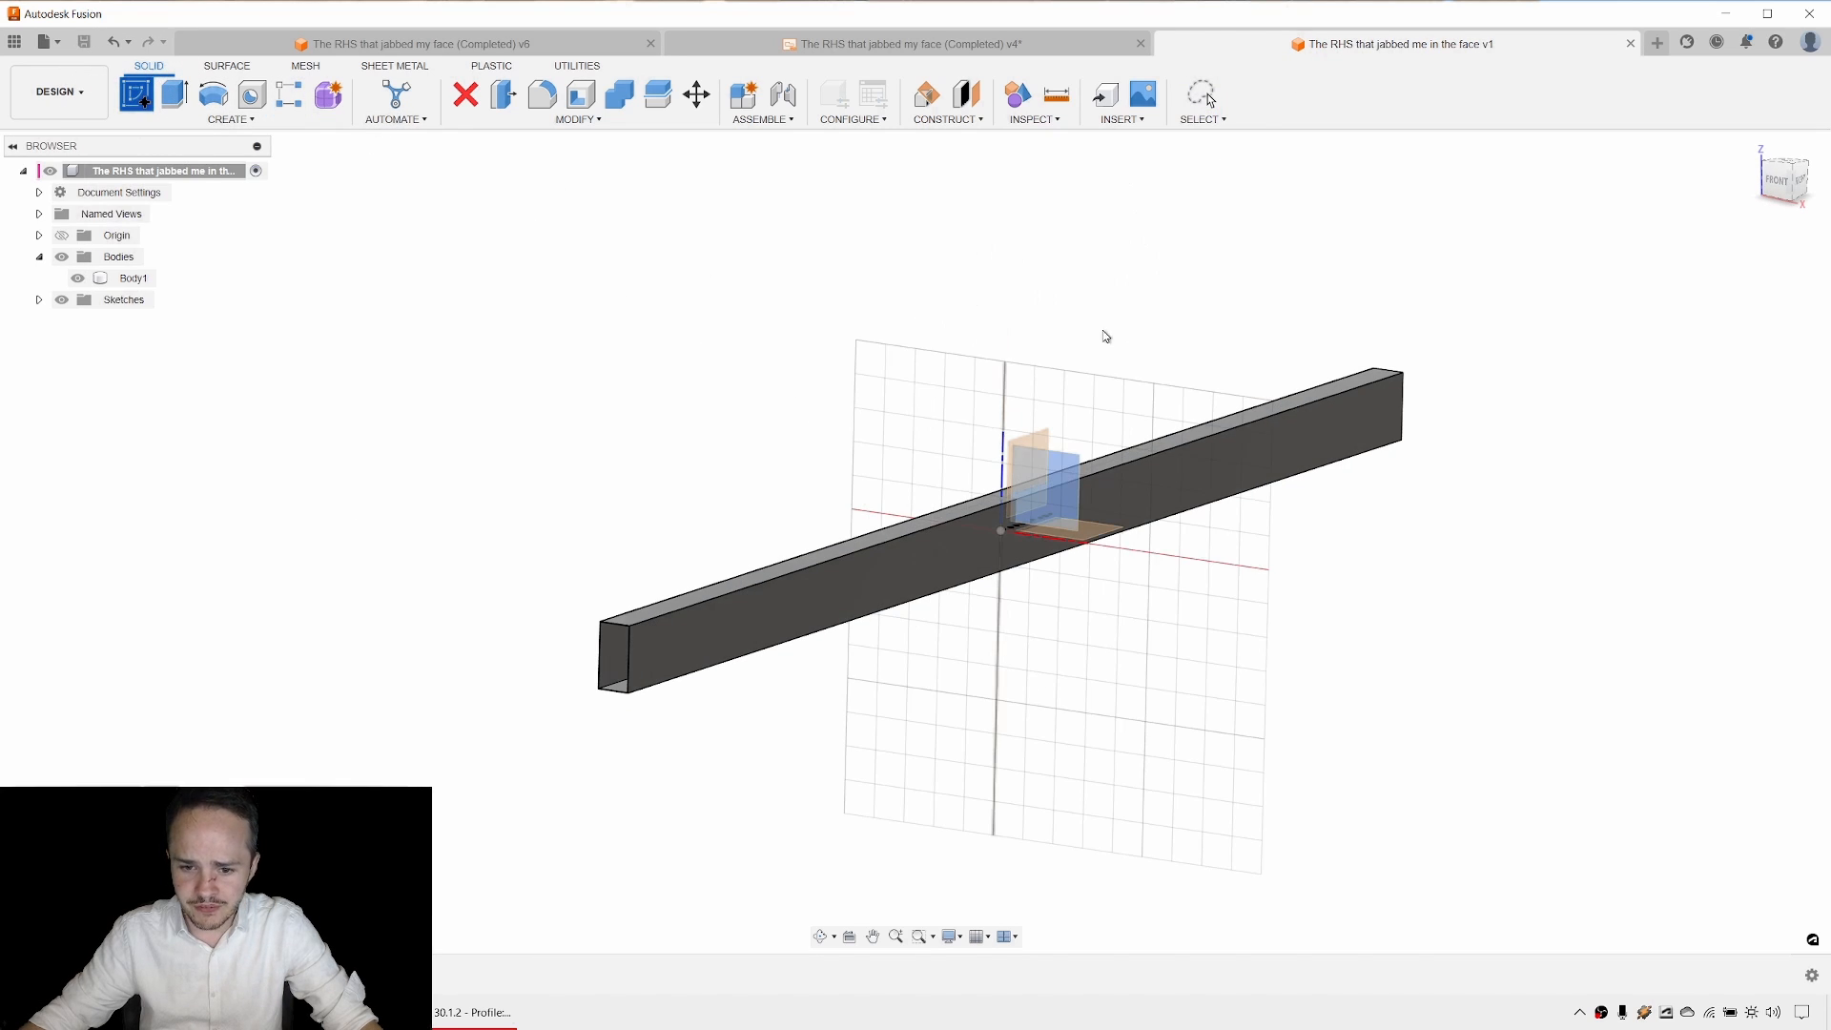
{"action": "mouse_move", "coordinate": [1103, 339]}
{"action": "middle_mouse_down", "text": "shift"}
{"action": "mouse_move", "coordinate": [1075, 343]}
{"action": "mouse_move", "coordinate": [1085, 358]}
{"action": "middle_mouse_up", "text": "shift"}
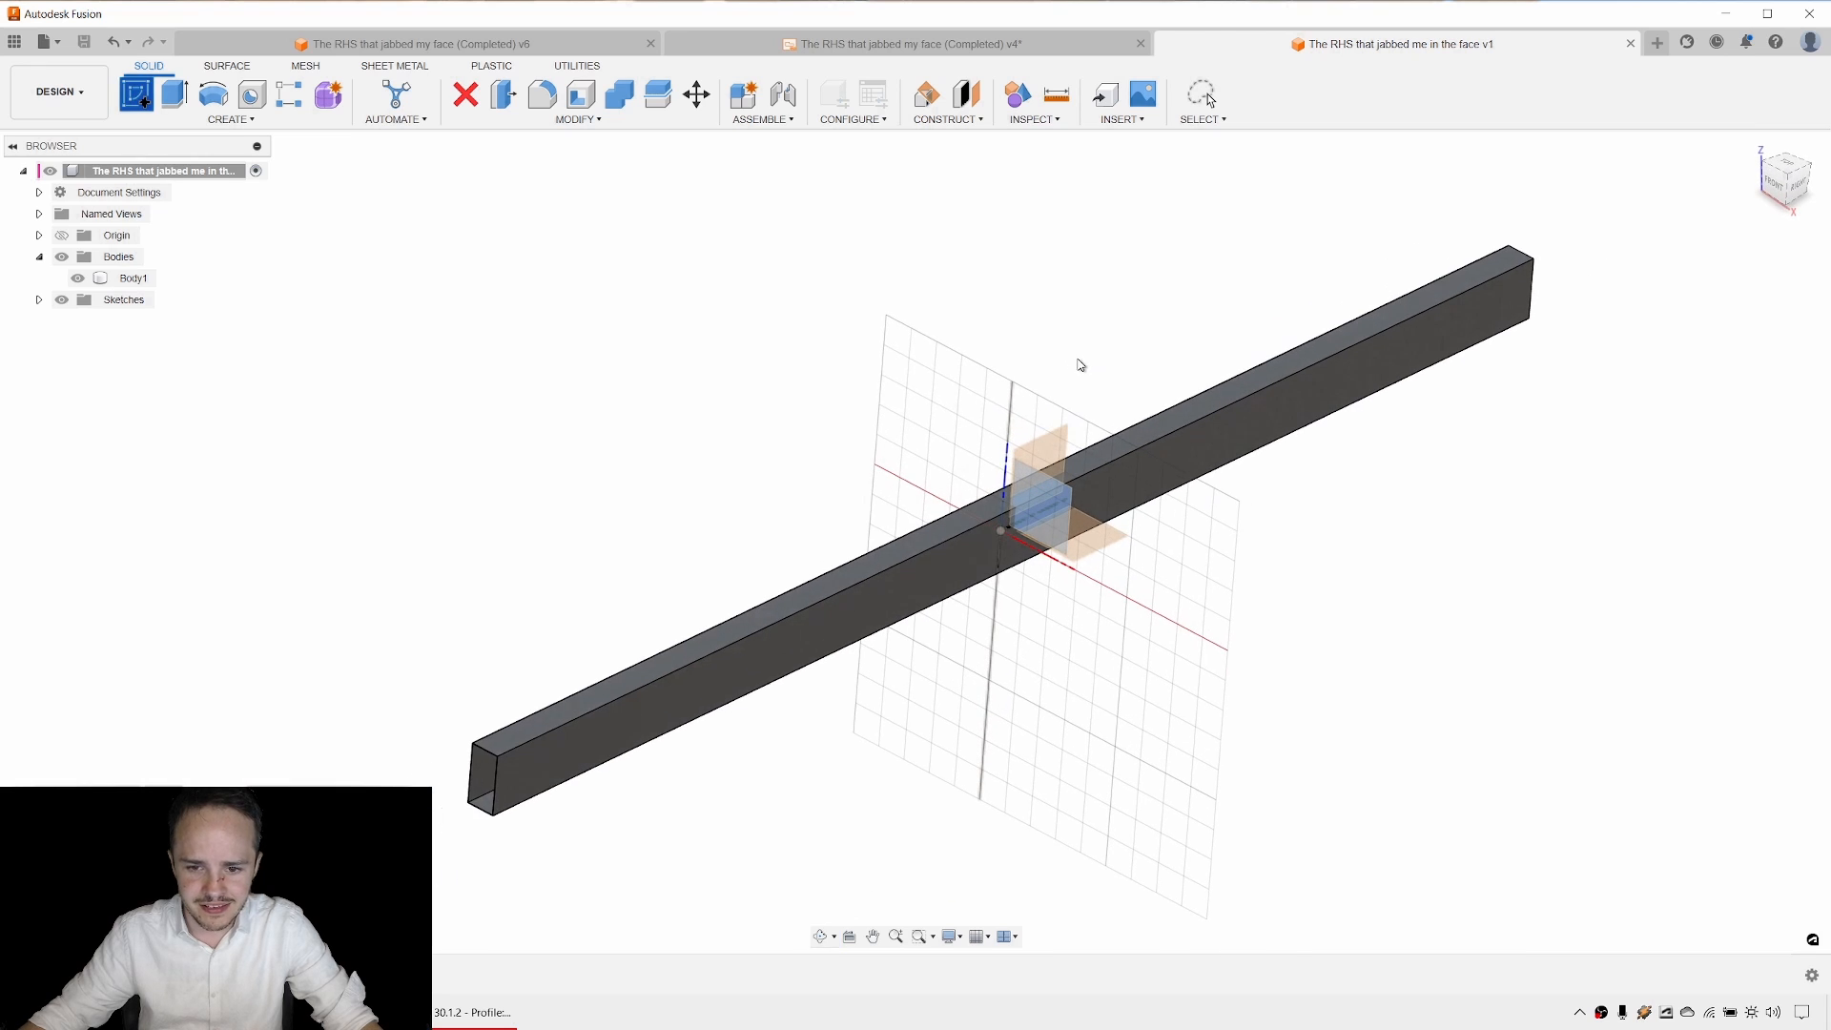
{"action": "left_click", "coordinate": [1048, 443]}
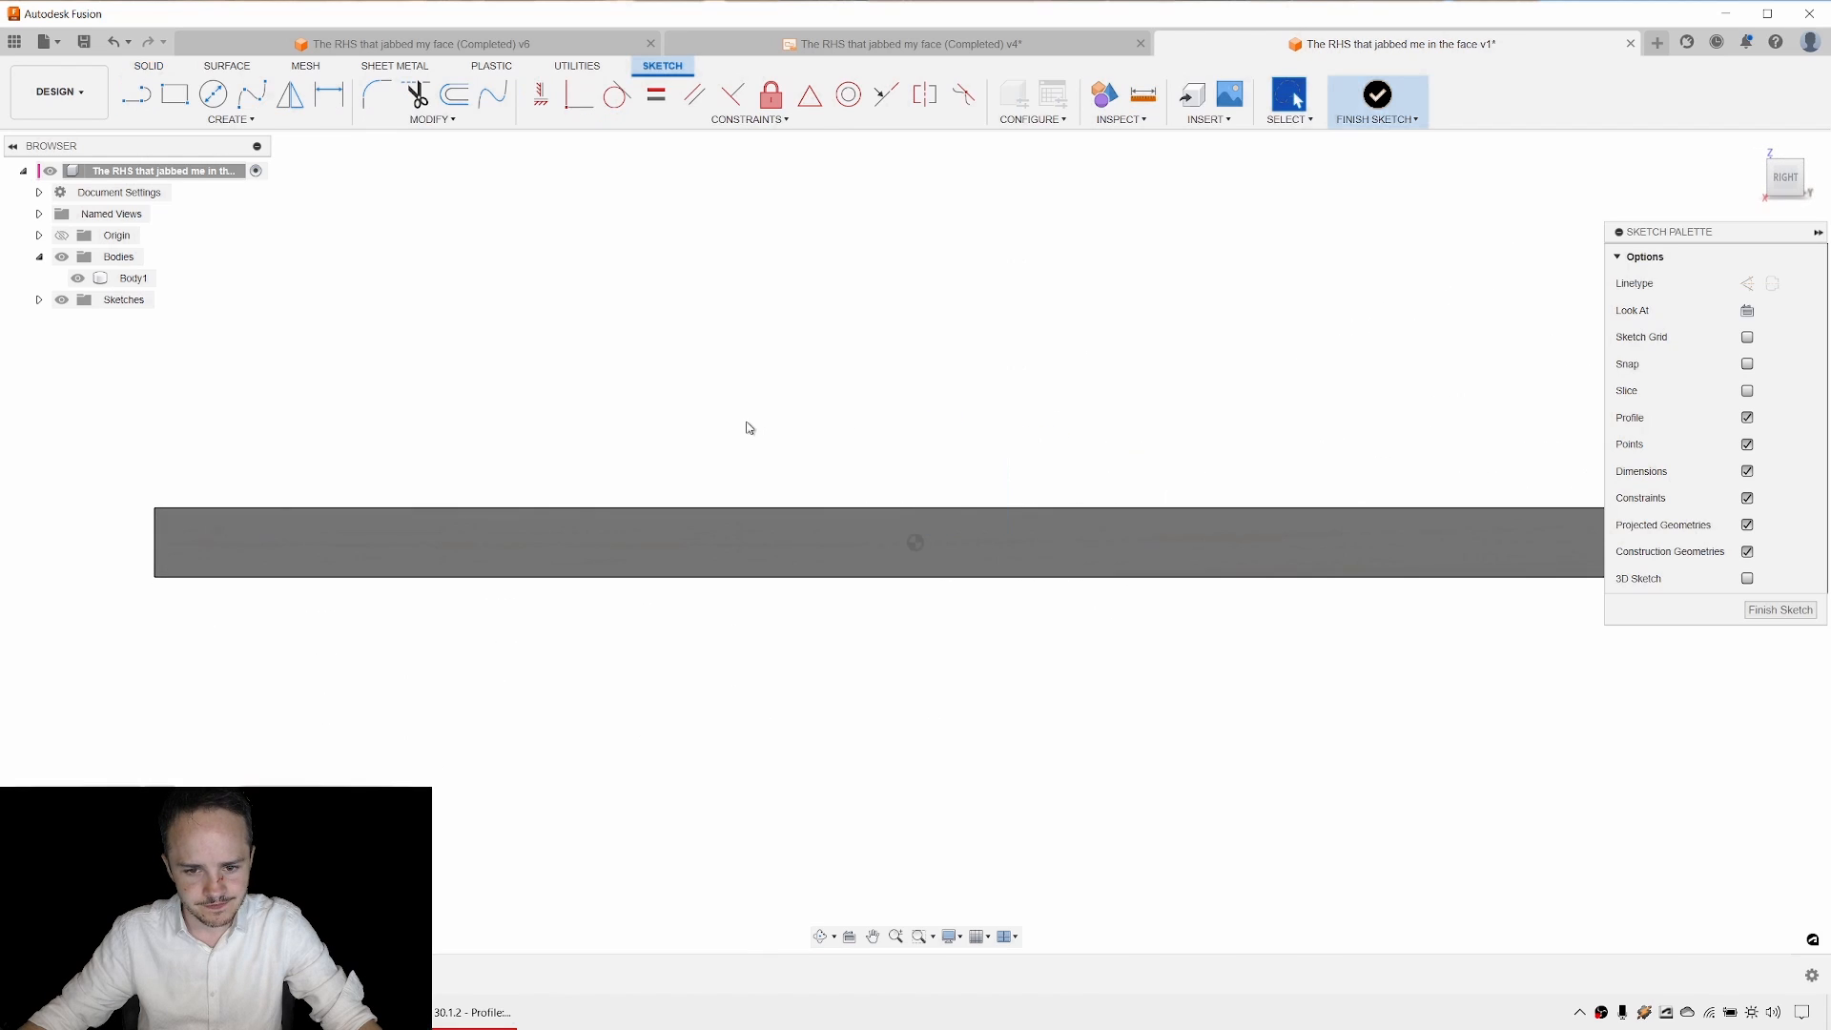
Sketch an upright two-point rectangle about 115 mm wide and 225 mm high, clear of the beam's end.
{"action": "middle_click_drag", "start_coordinate": [495, 416], "coordinate": [1087, 351]}
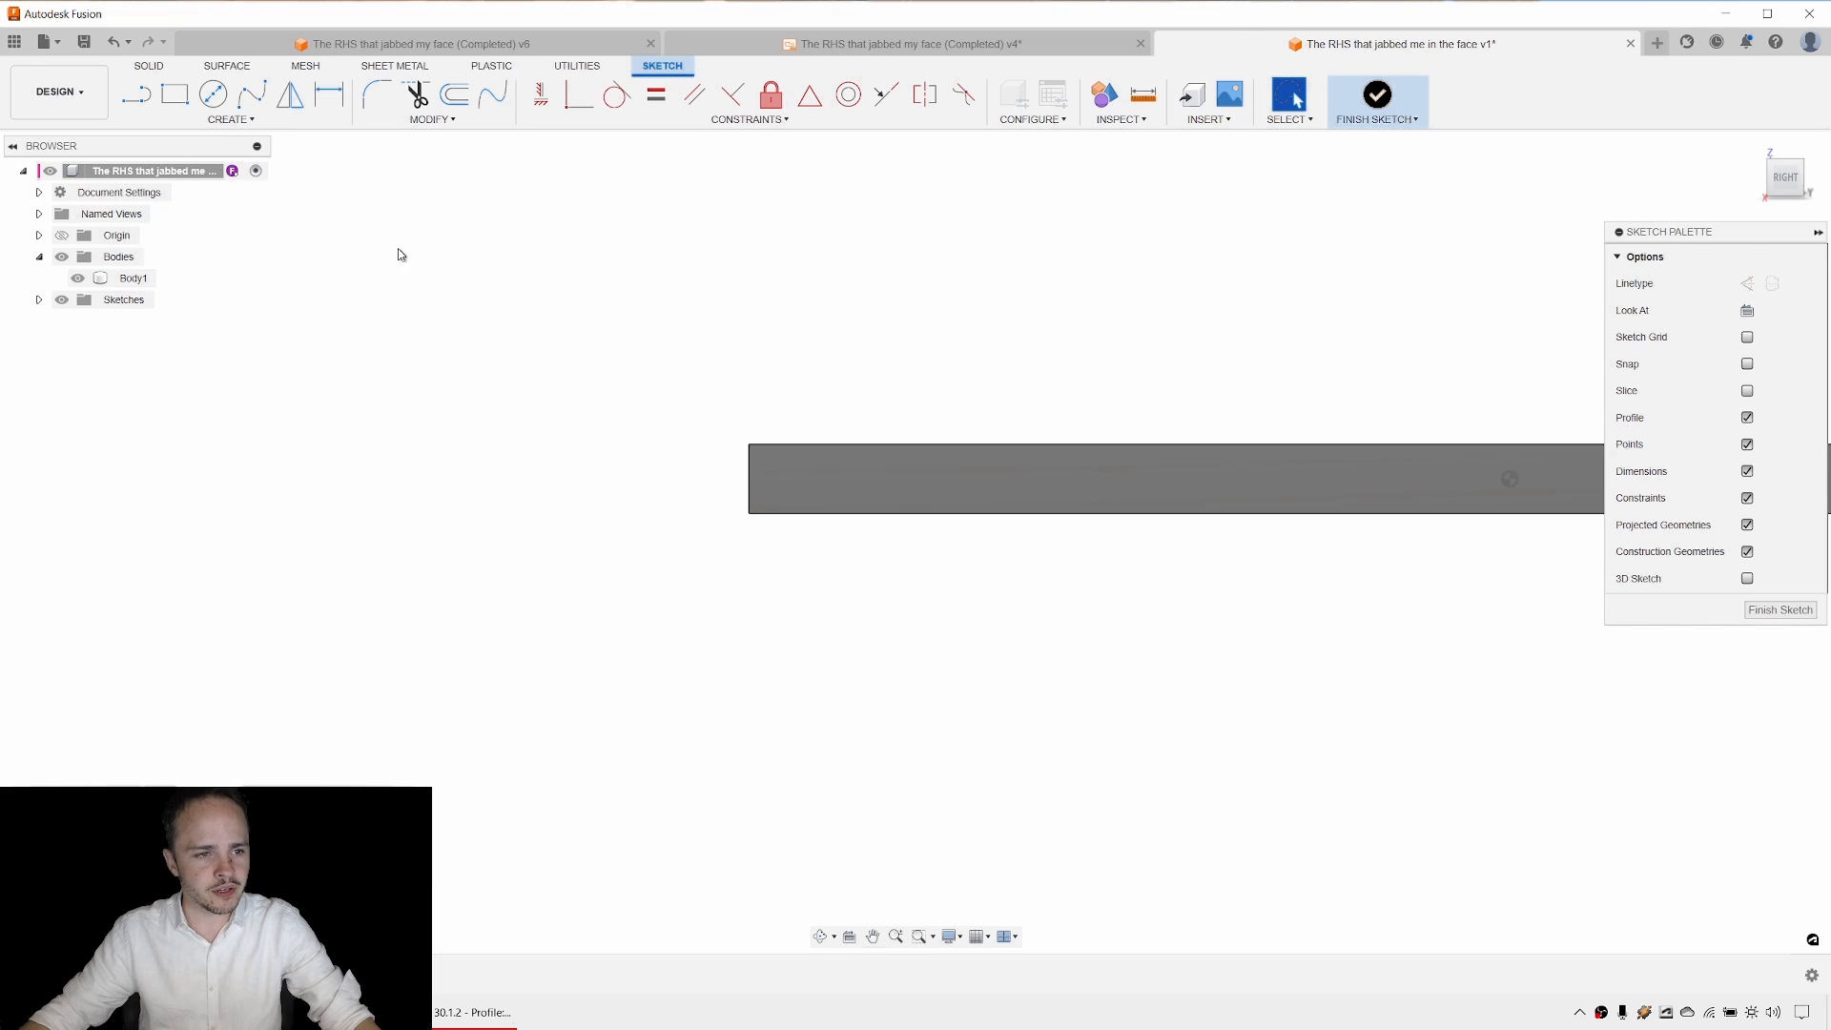
{"action": "left_click", "coordinate": [178, 103]}
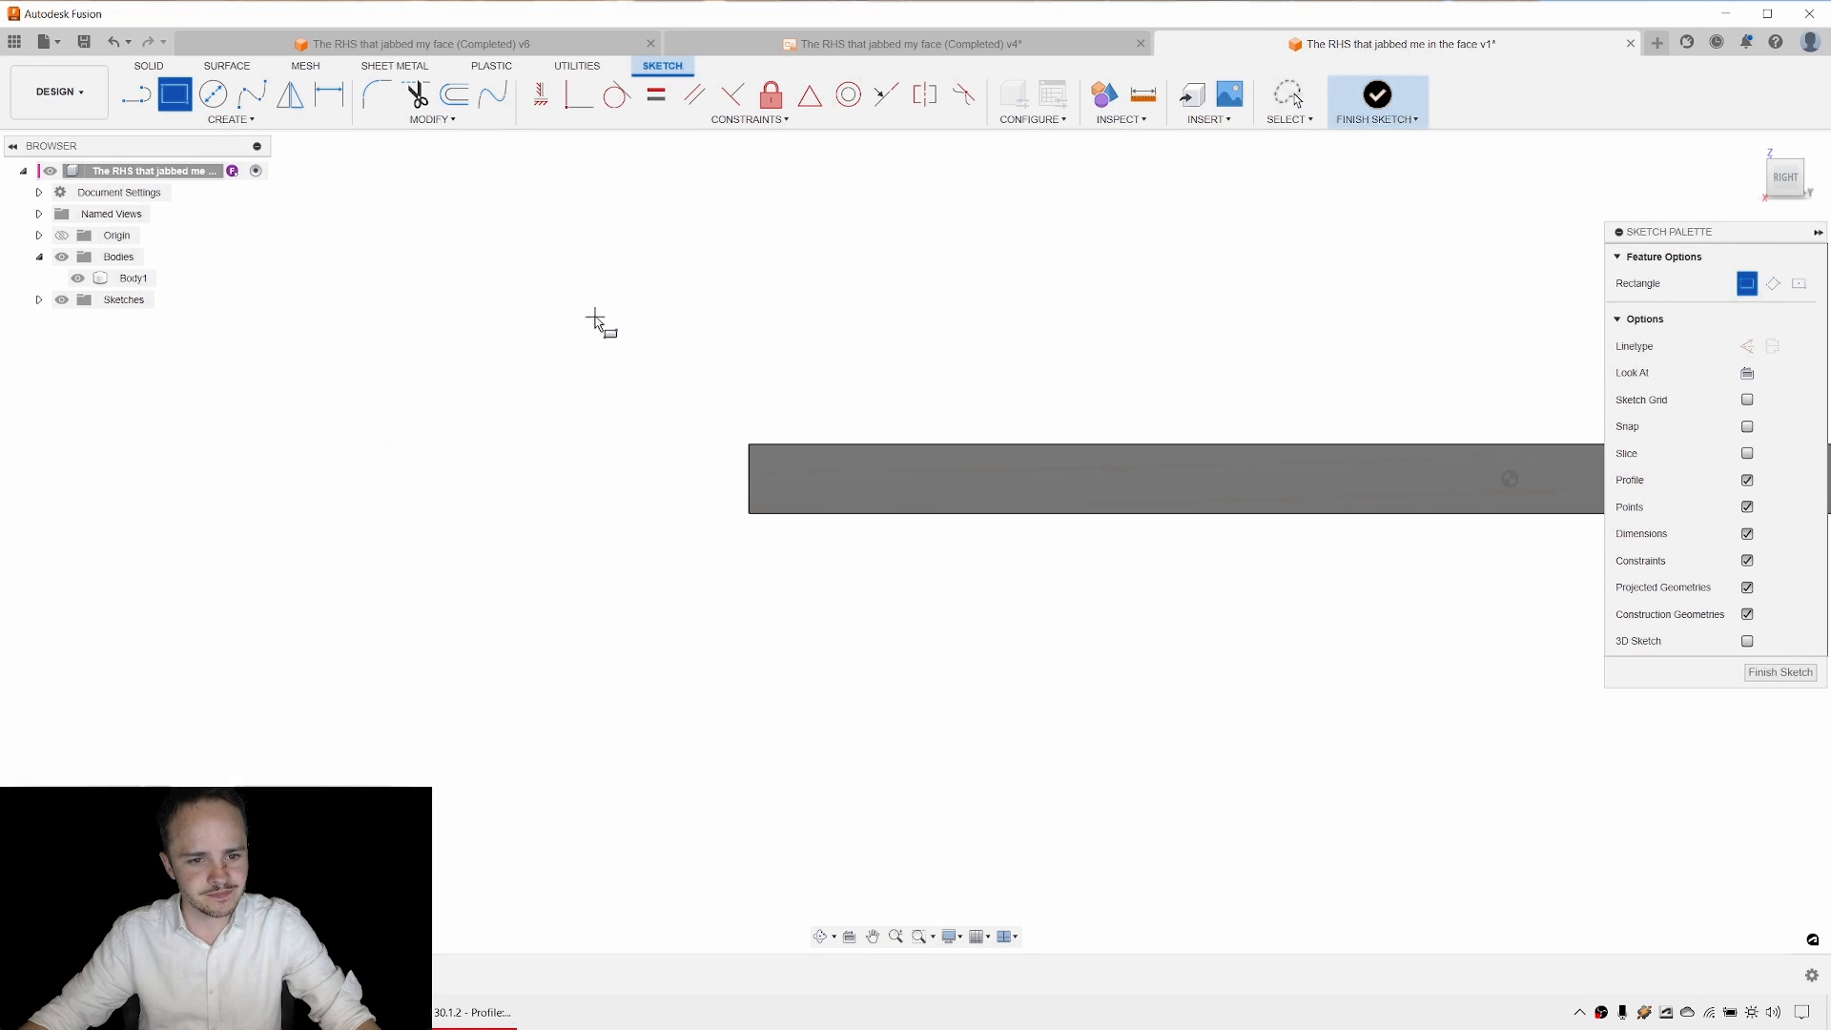
{"action": "left_click", "coordinate": [428, 295]}
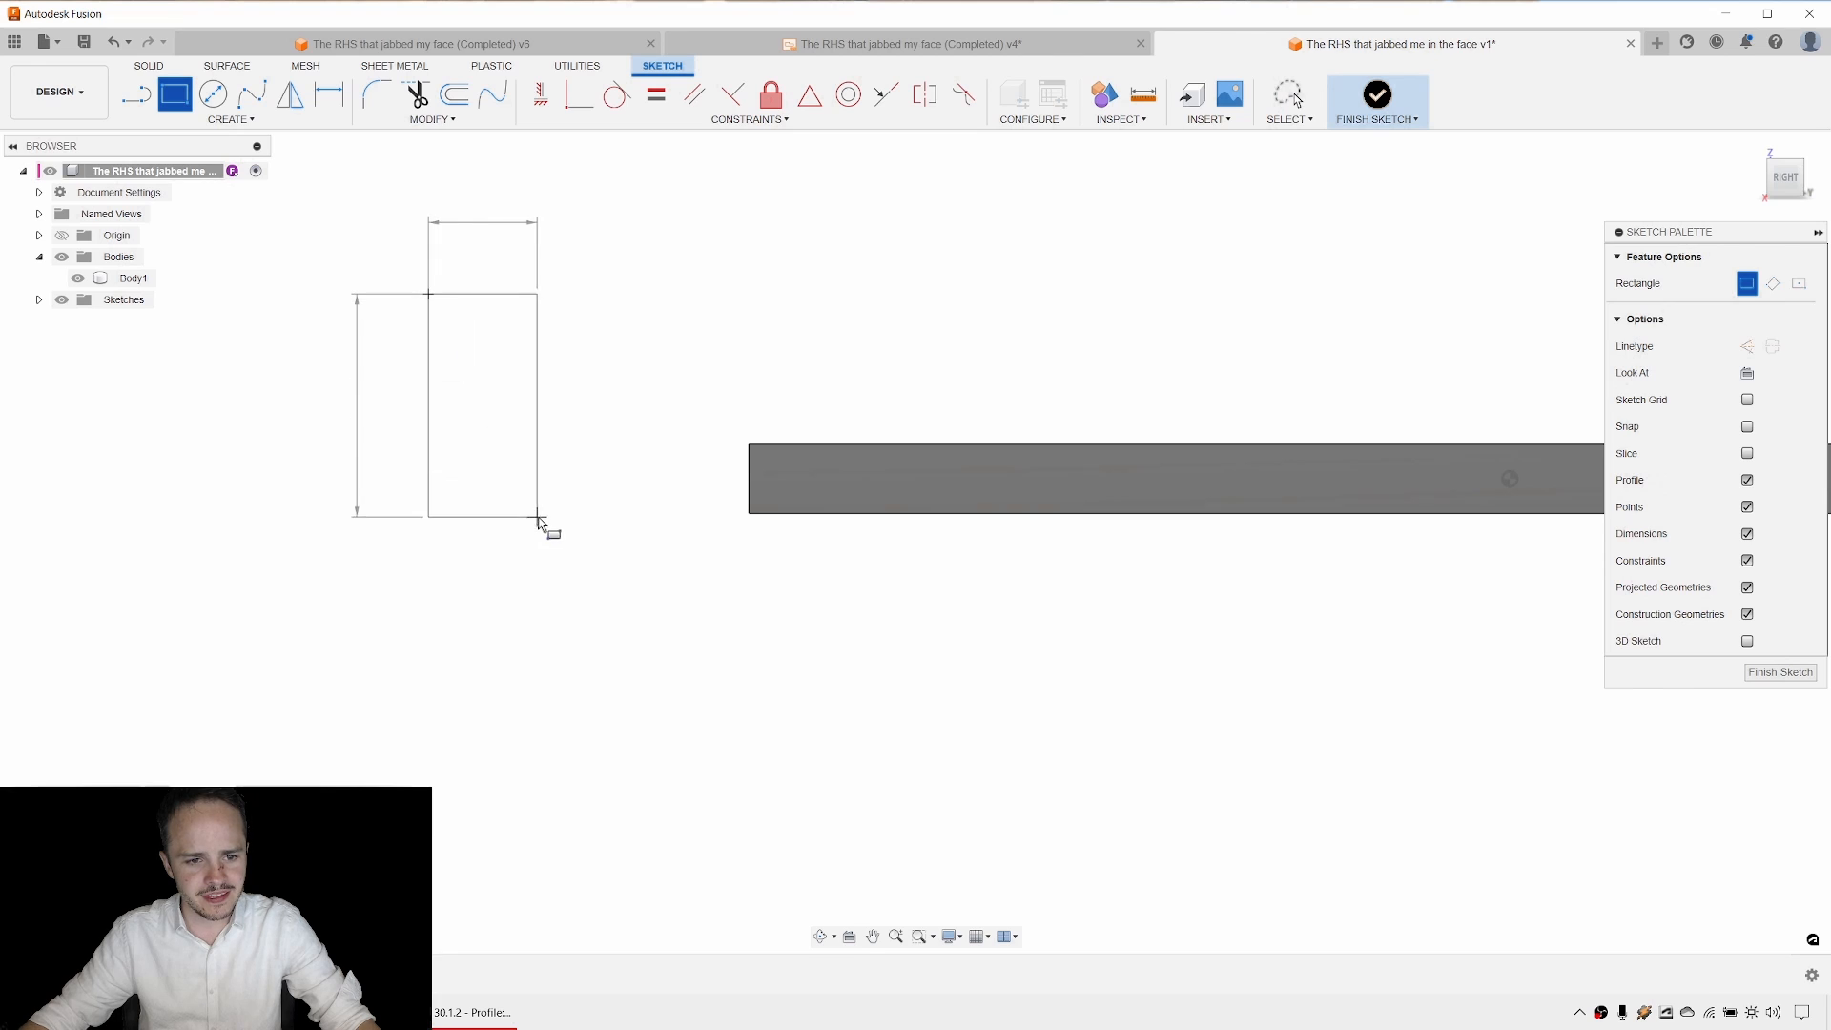
{"action": "left_click", "coordinate": [588, 608]}
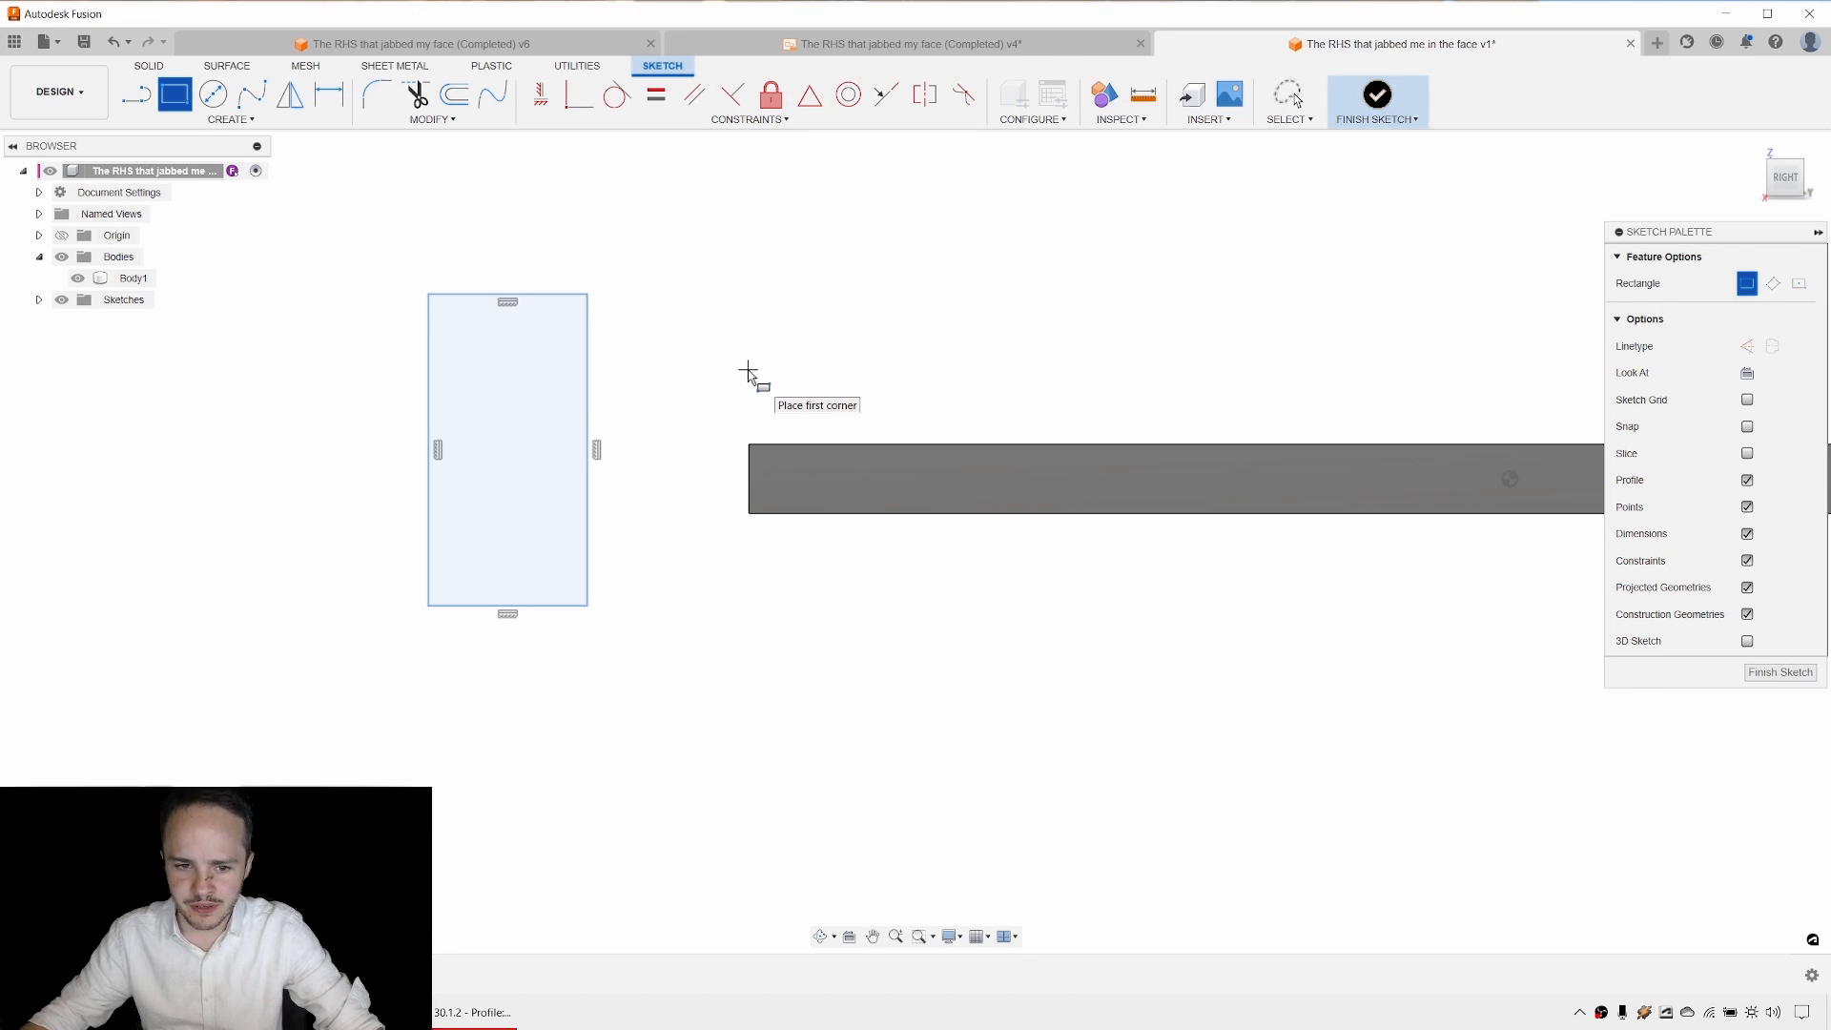
{"action": "key", "text": "Escape"}
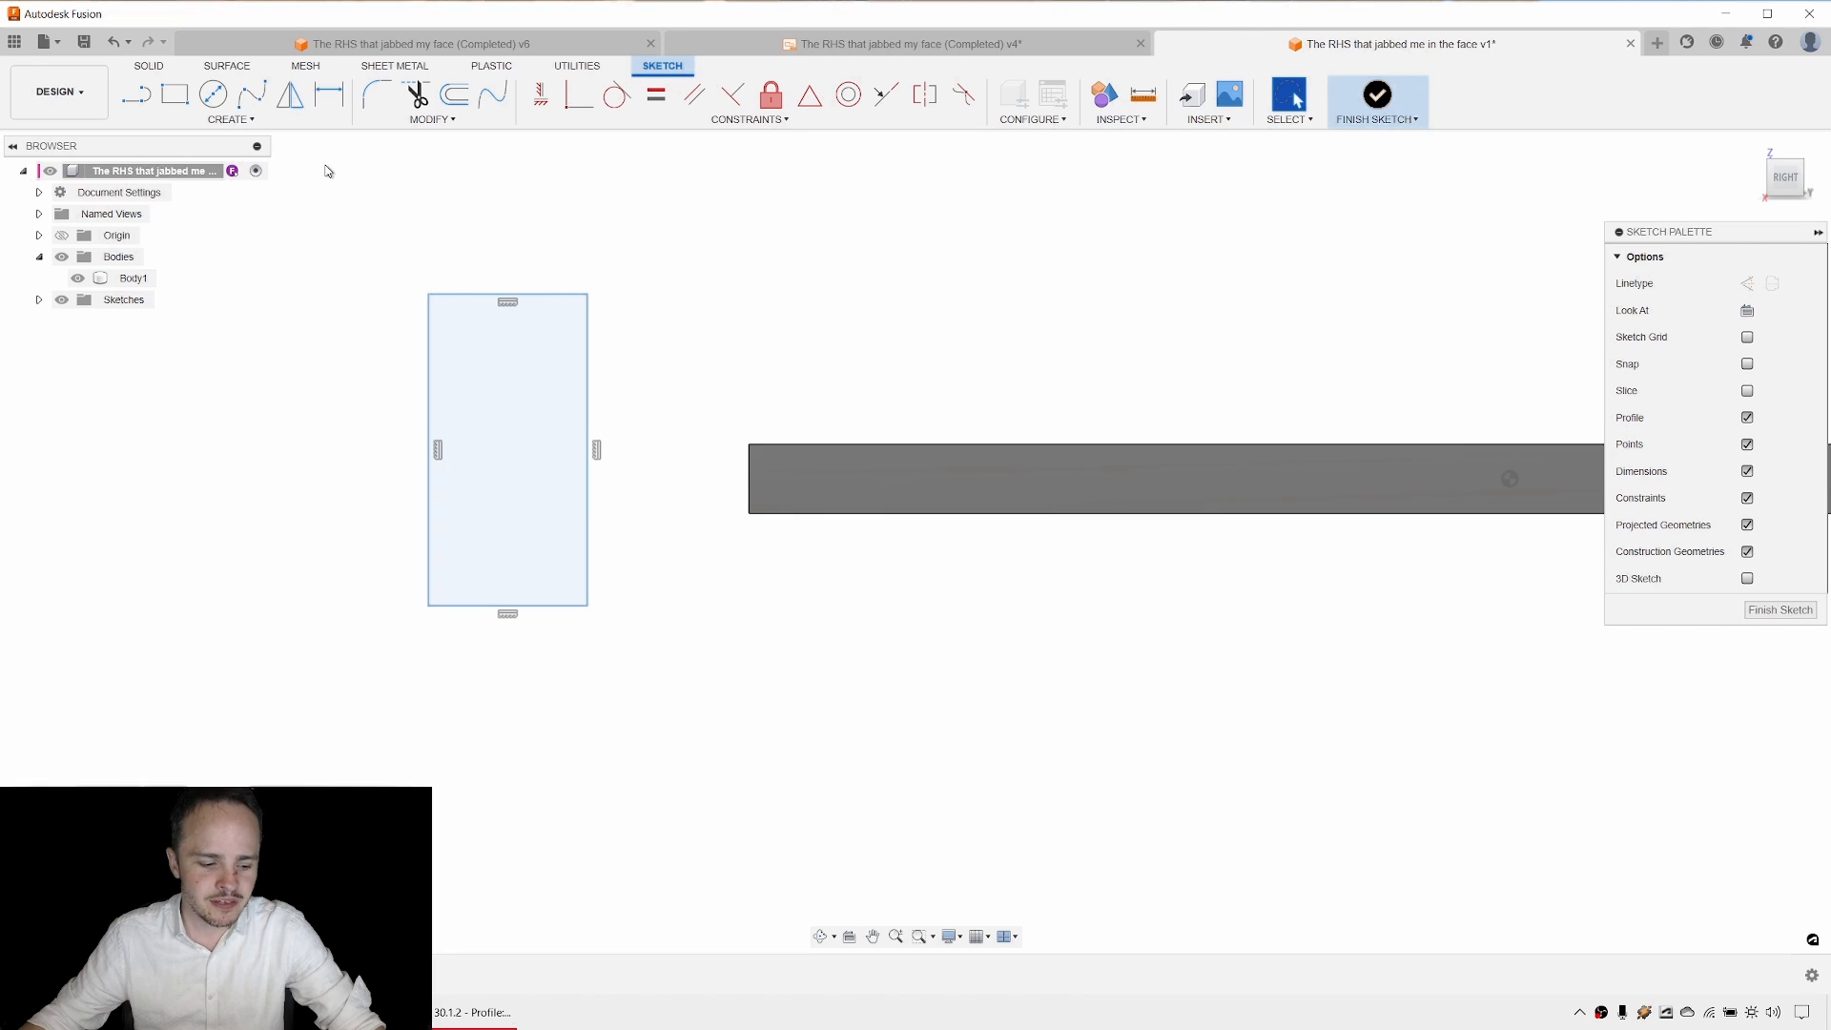
Dimension the rectangle's lower edge and set its width to 25 mm.
{"action": "key", "text": "d"}
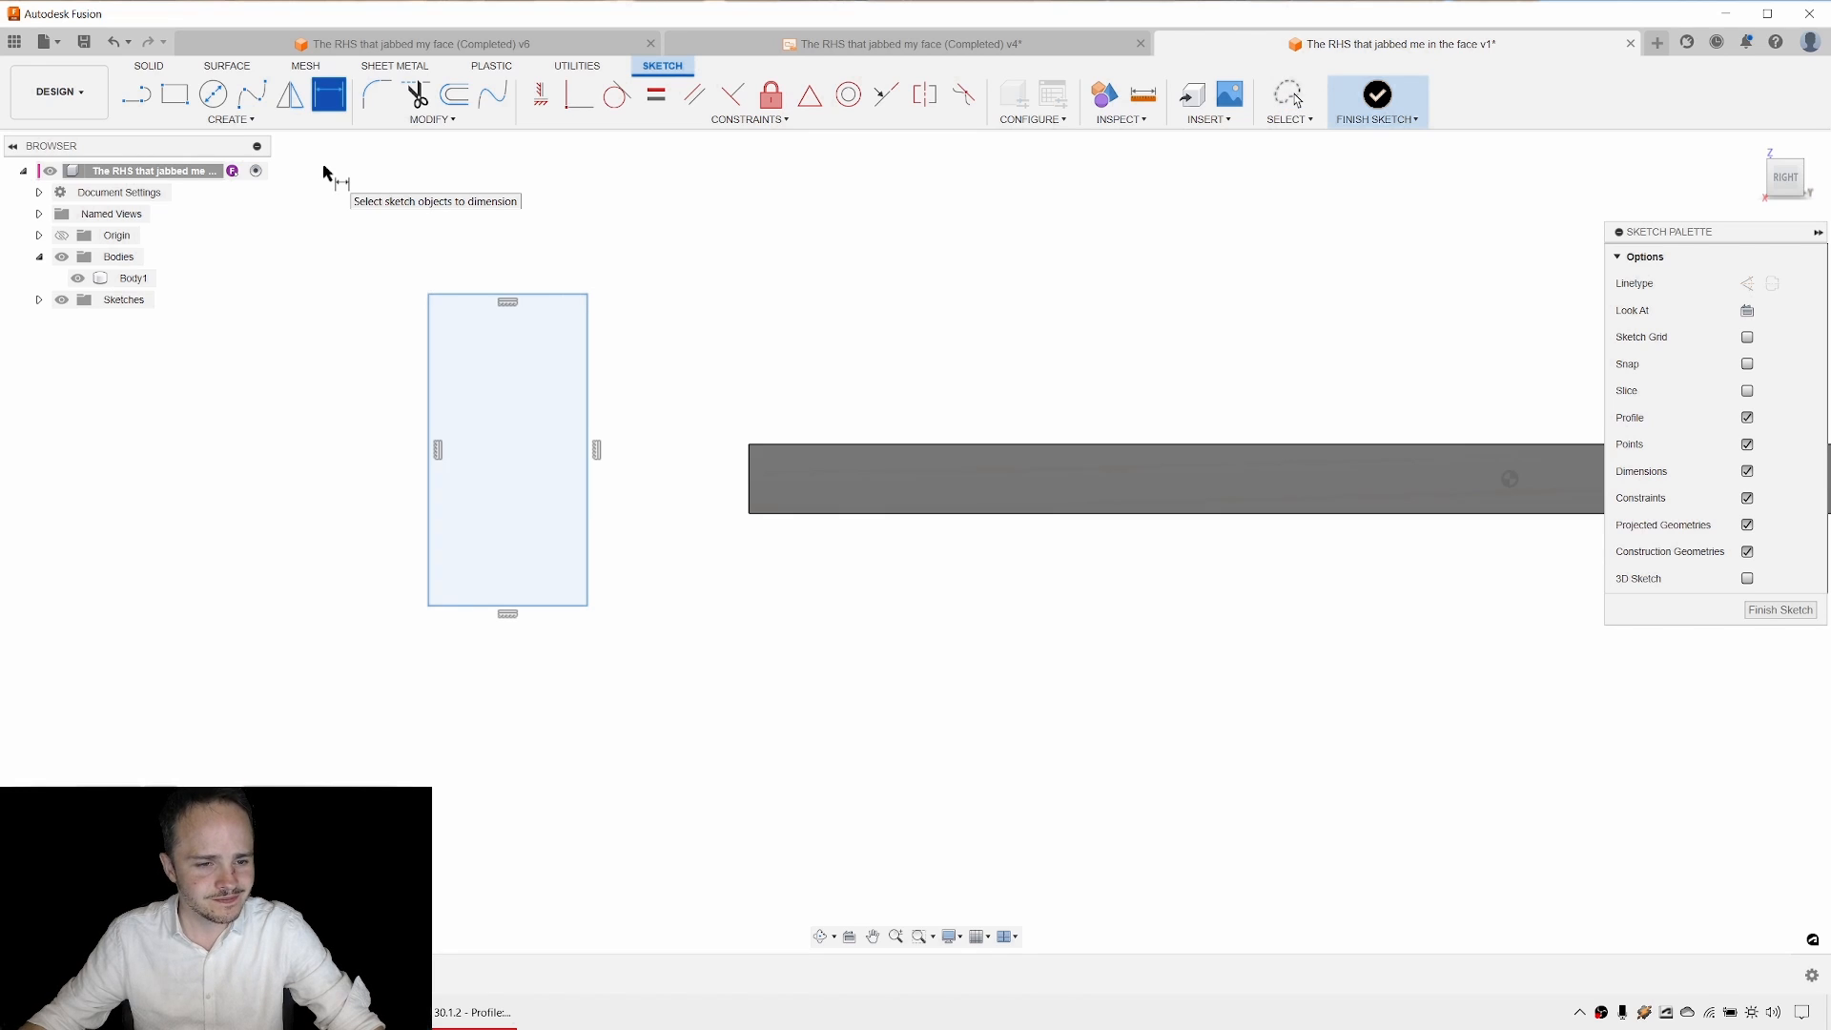
{"action": "left_click", "coordinate": [539, 607]}
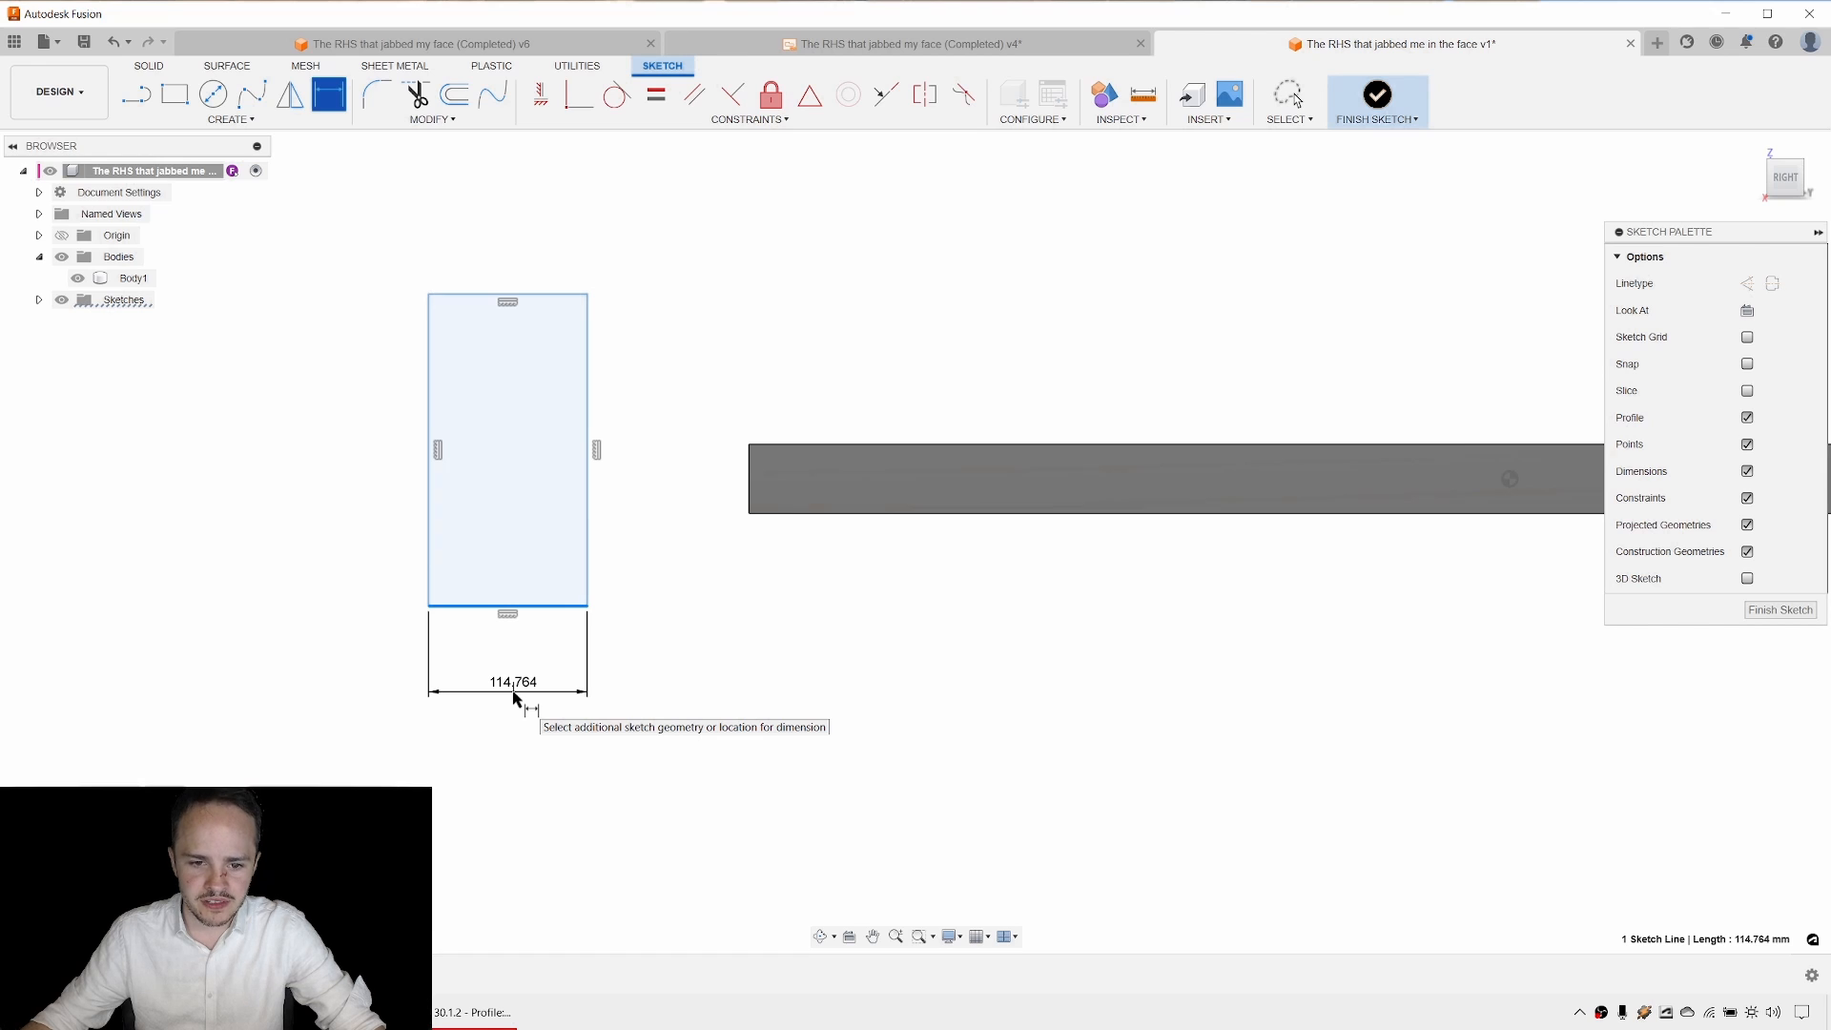
{"action": "left_click", "coordinate": [513, 693]}
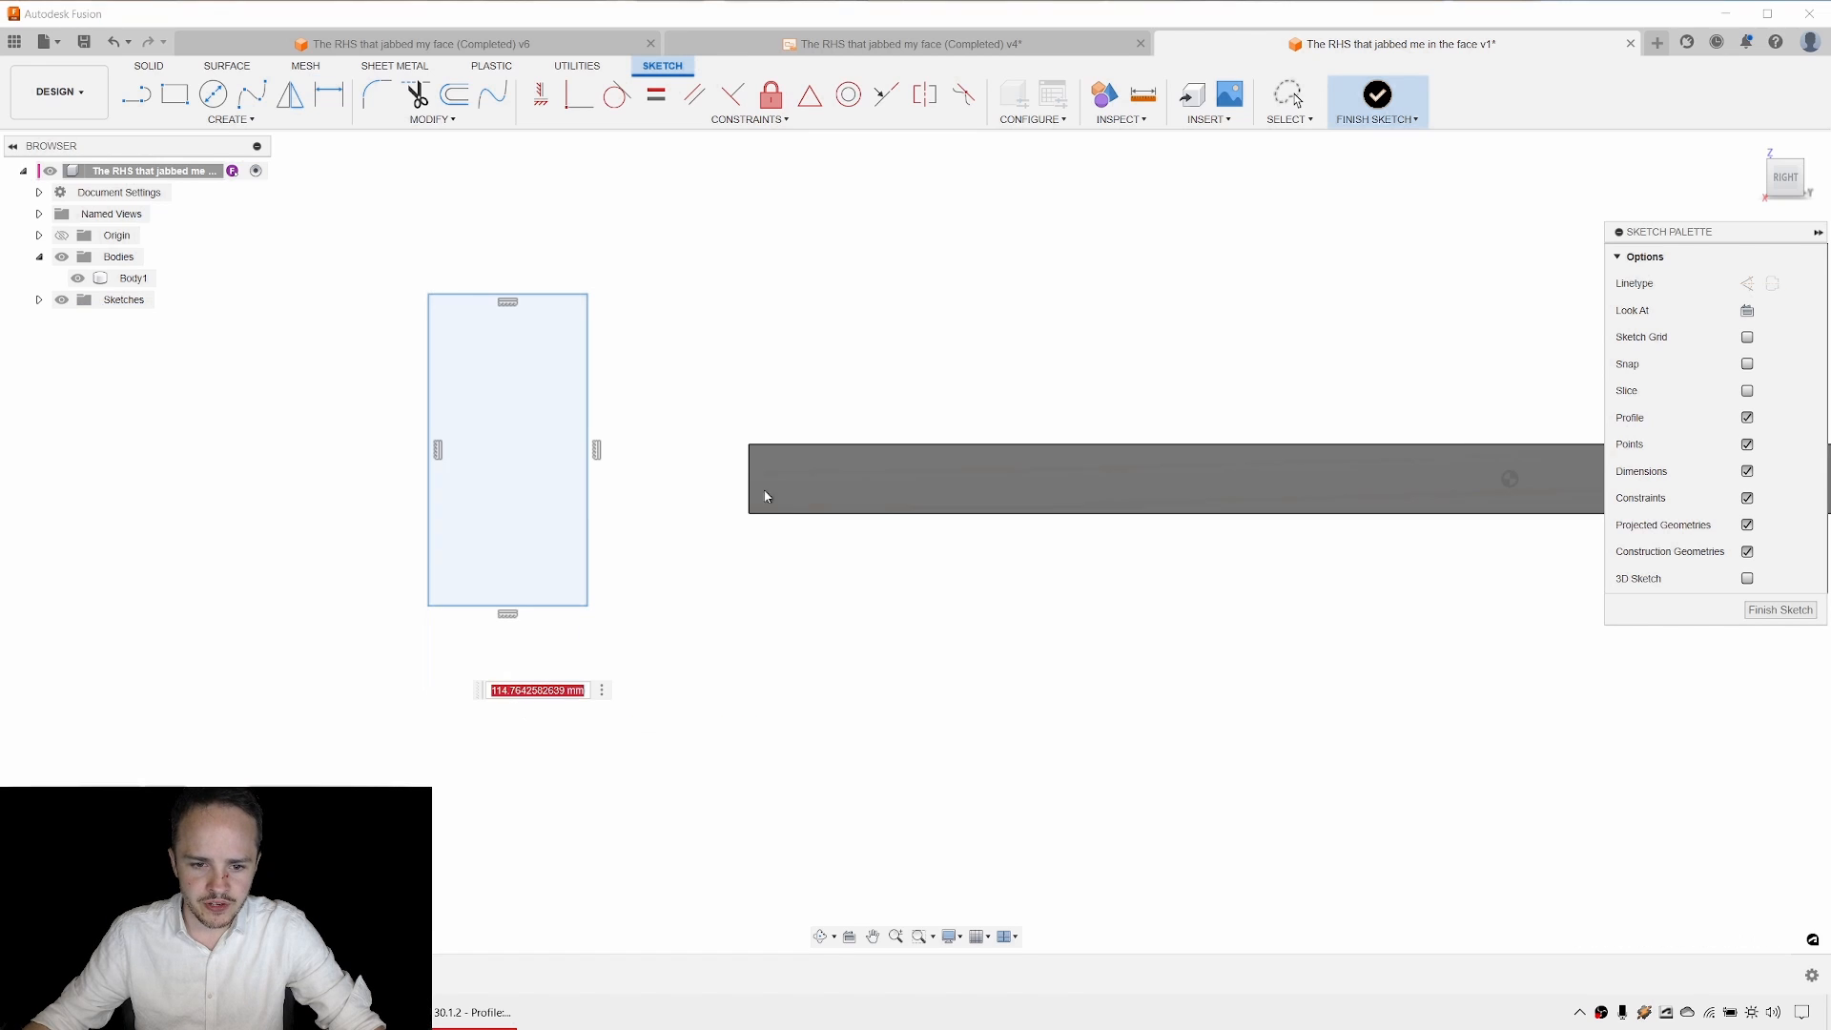
{"action": "mouse_move", "coordinate": [788, 476]}
{"action": "middle_mouse_down", "text": "shift"}
{"action": "mouse_move", "coordinate": [801, 531]}
{"action": "mouse_move", "coordinate": [791, 505]}
{"action": "middle_mouse_up", "text": "shift"}
{"action": "left_click", "coordinate": [1787, 181]}
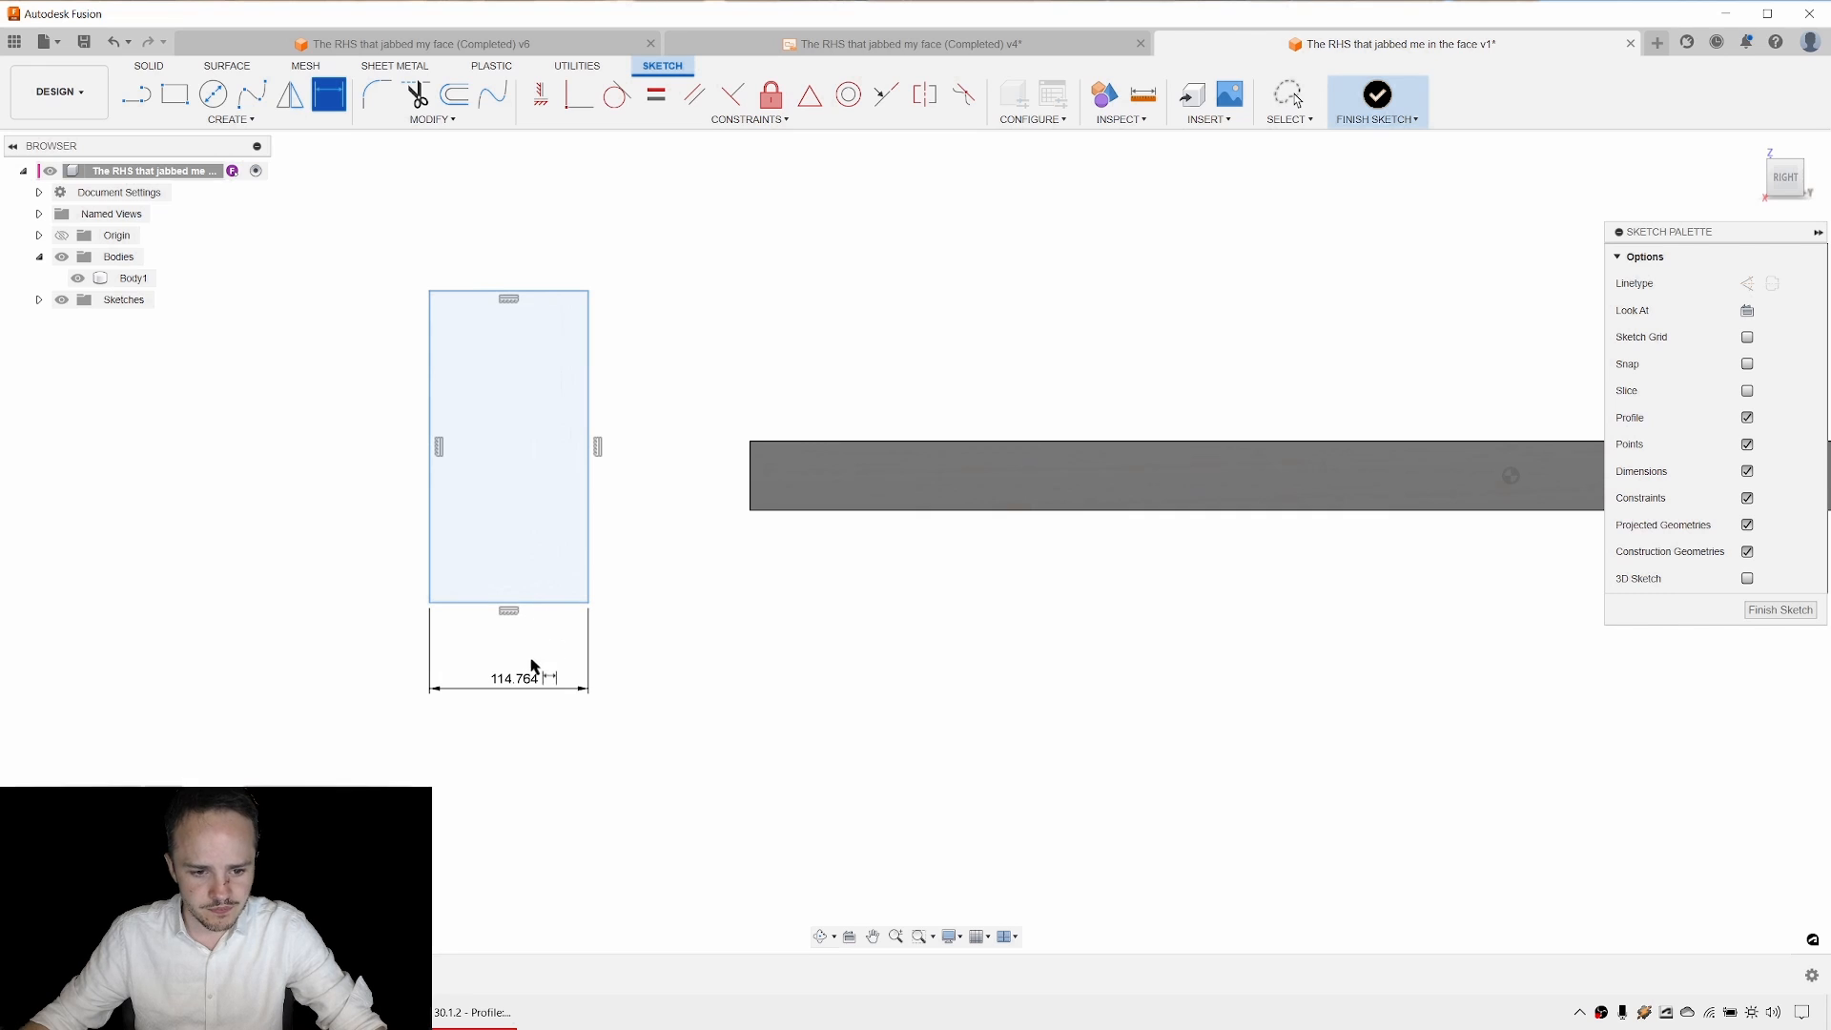
{"action": "left_click", "coordinate": [534, 686]}
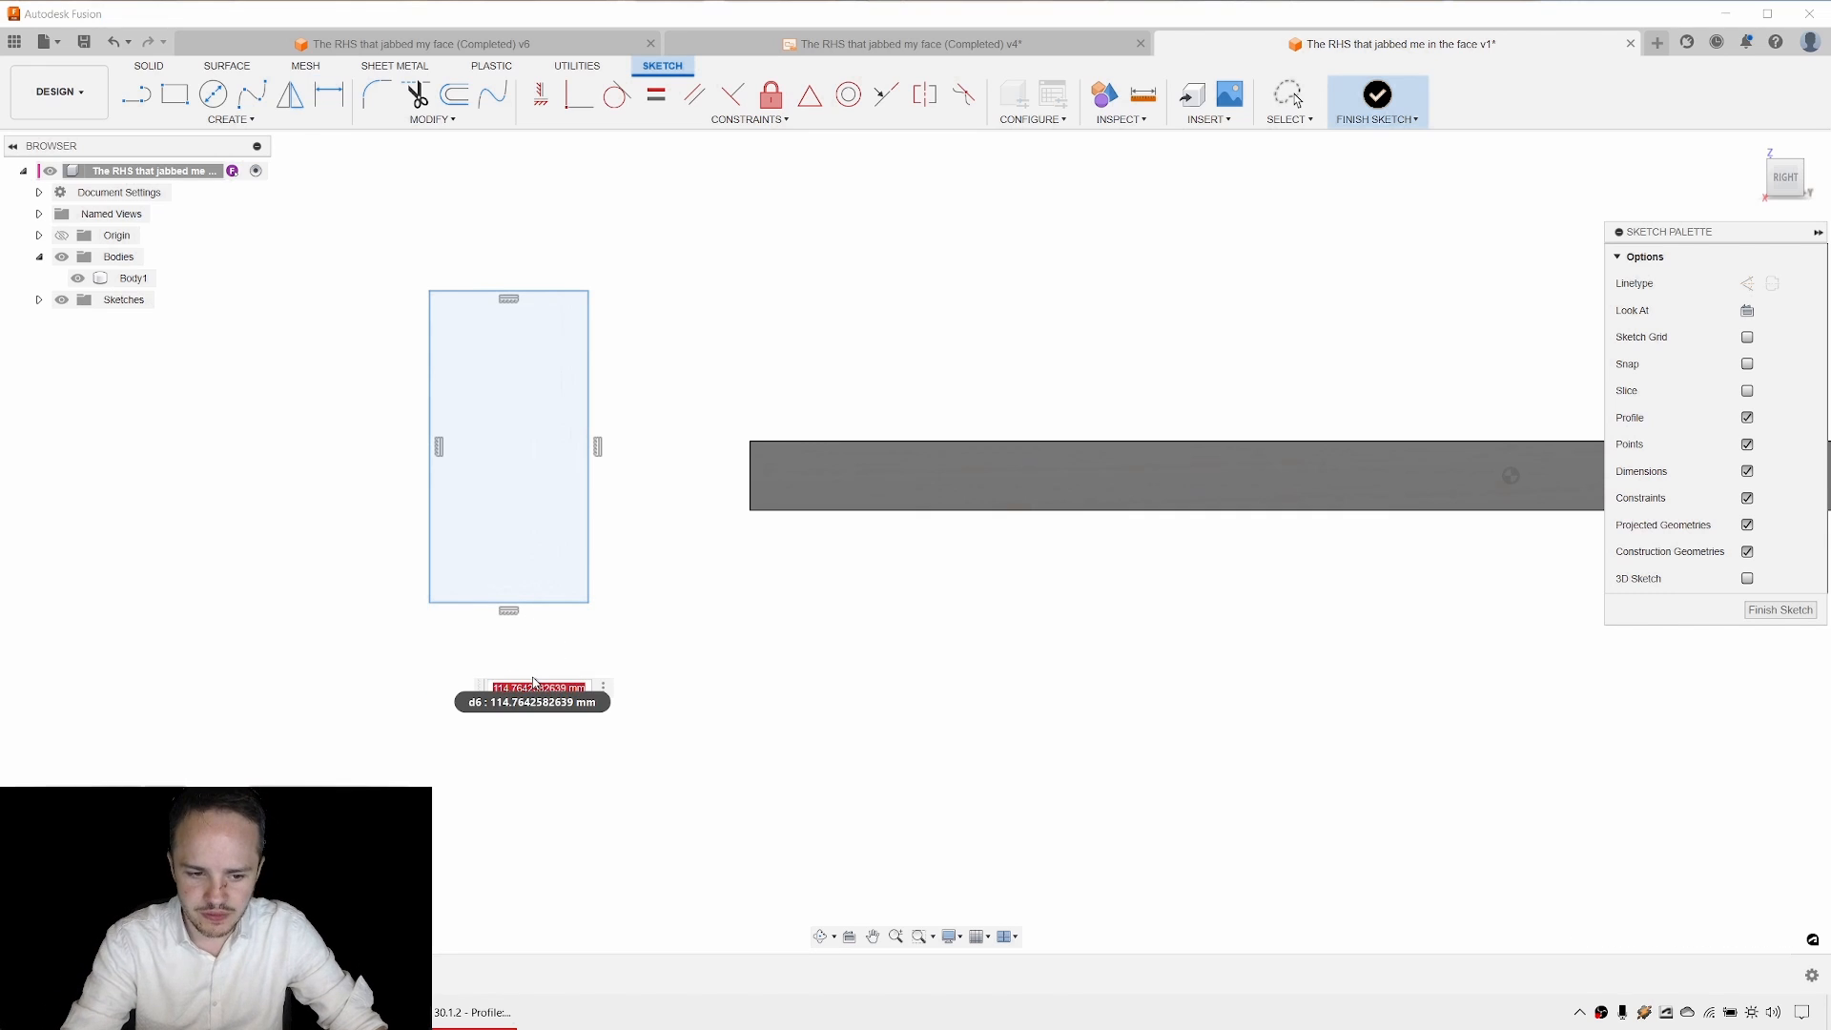
{"action": "key", "text": "BackSpace"}
{"action": "type", "text": "25"}
{"action": "key", "text": "Return"}
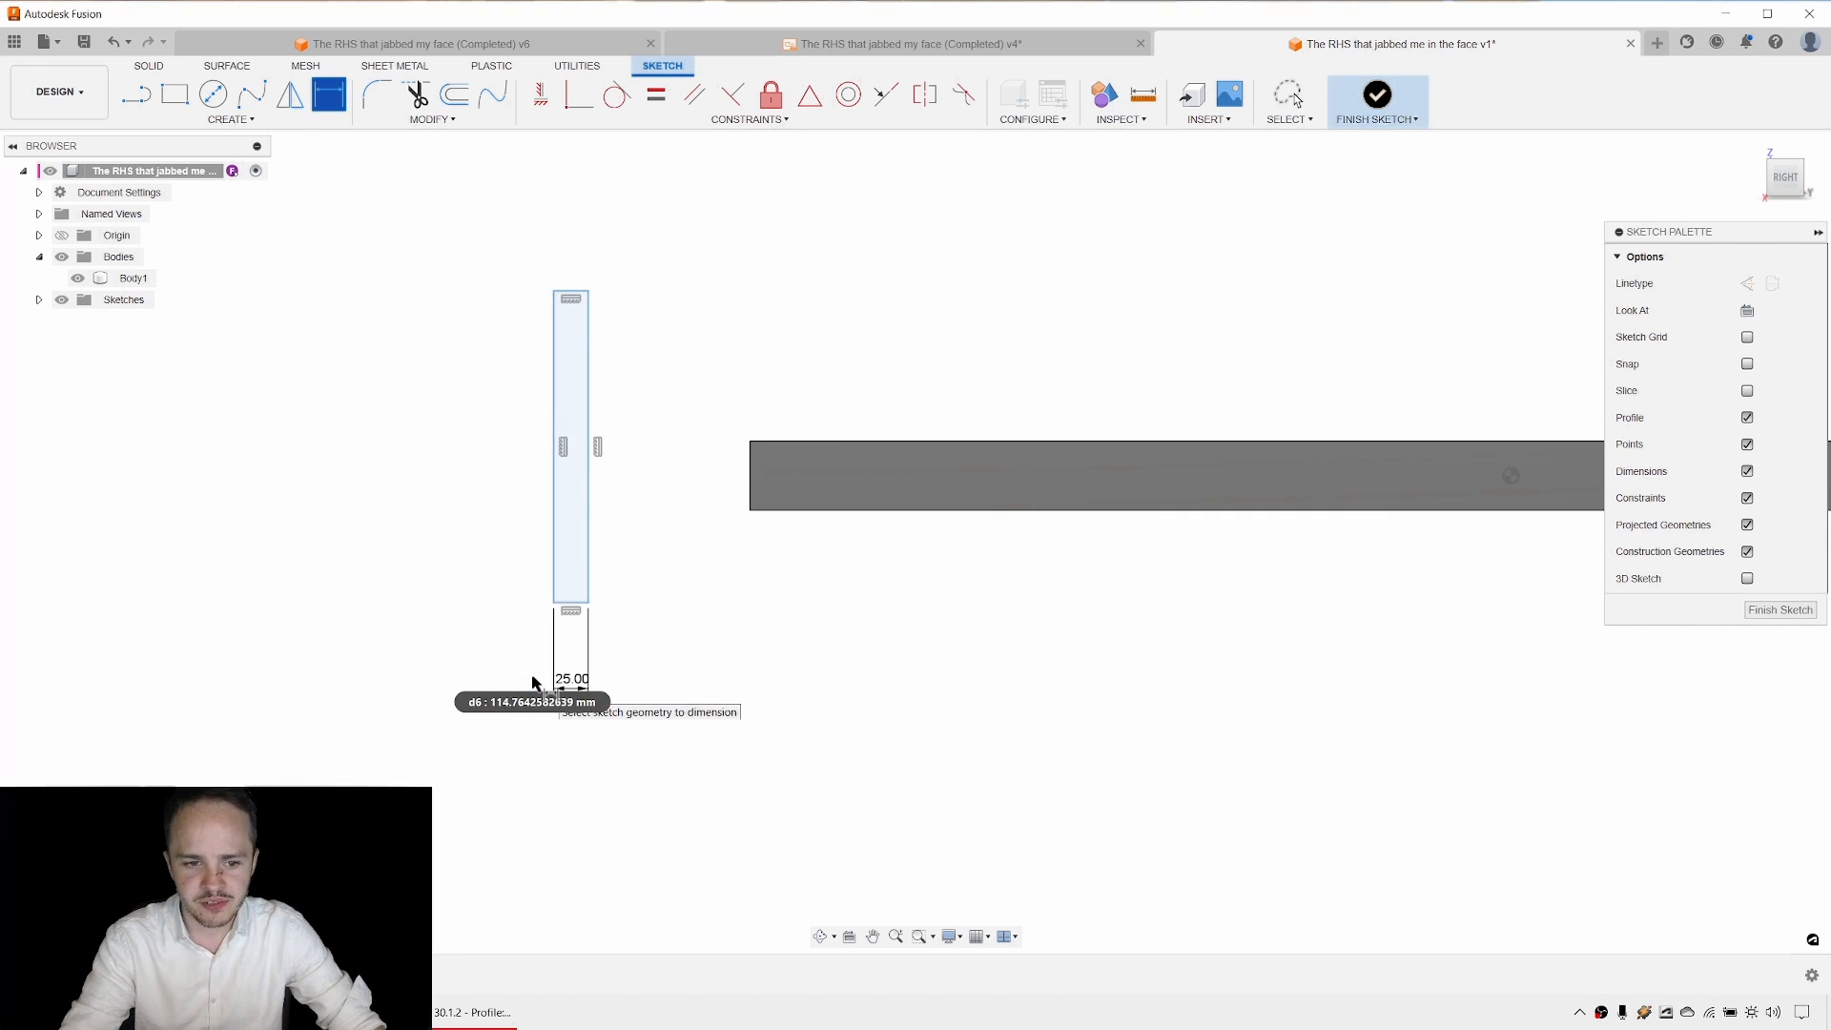
Dimension the rectangle's vertical side and set its height to 50 mm.
{"action": "key", "text": "Escape"}
{"action": "key", "text": "d"}
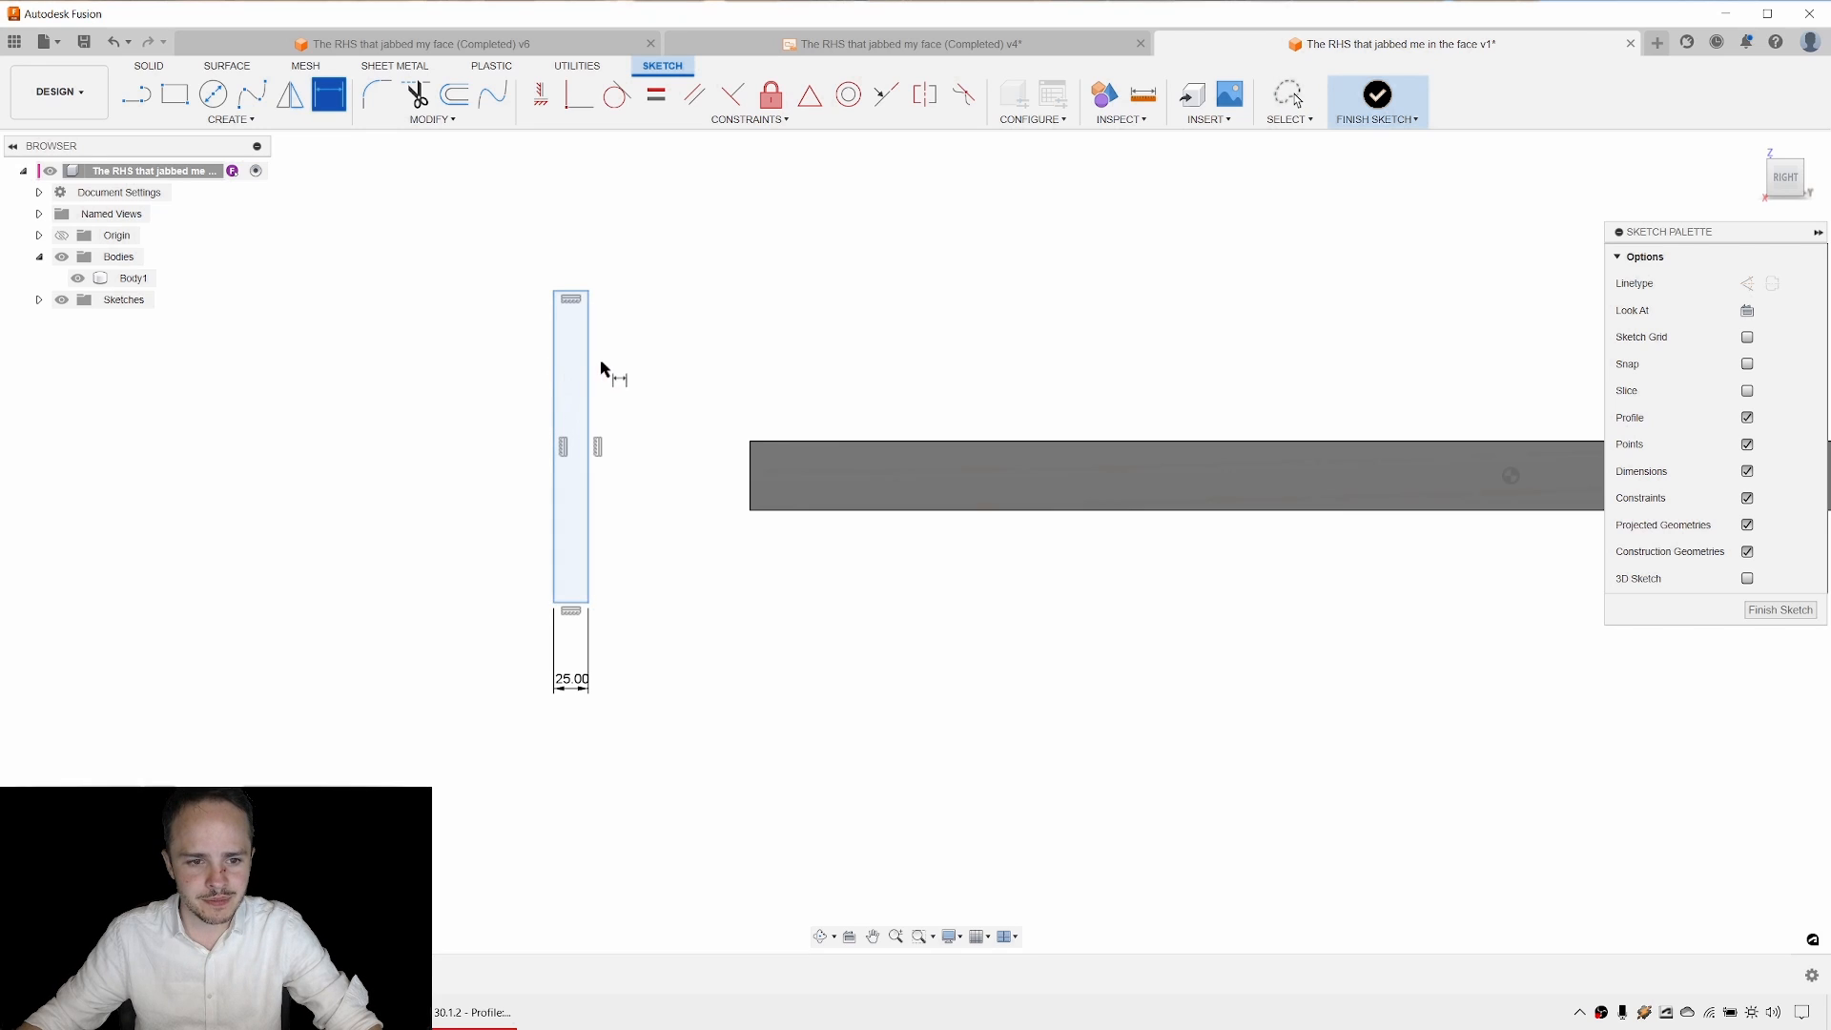
{"action": "left_click", "coordinate": [555, 381]}
{"action": "left_click", "coordinate": [508, 448]}
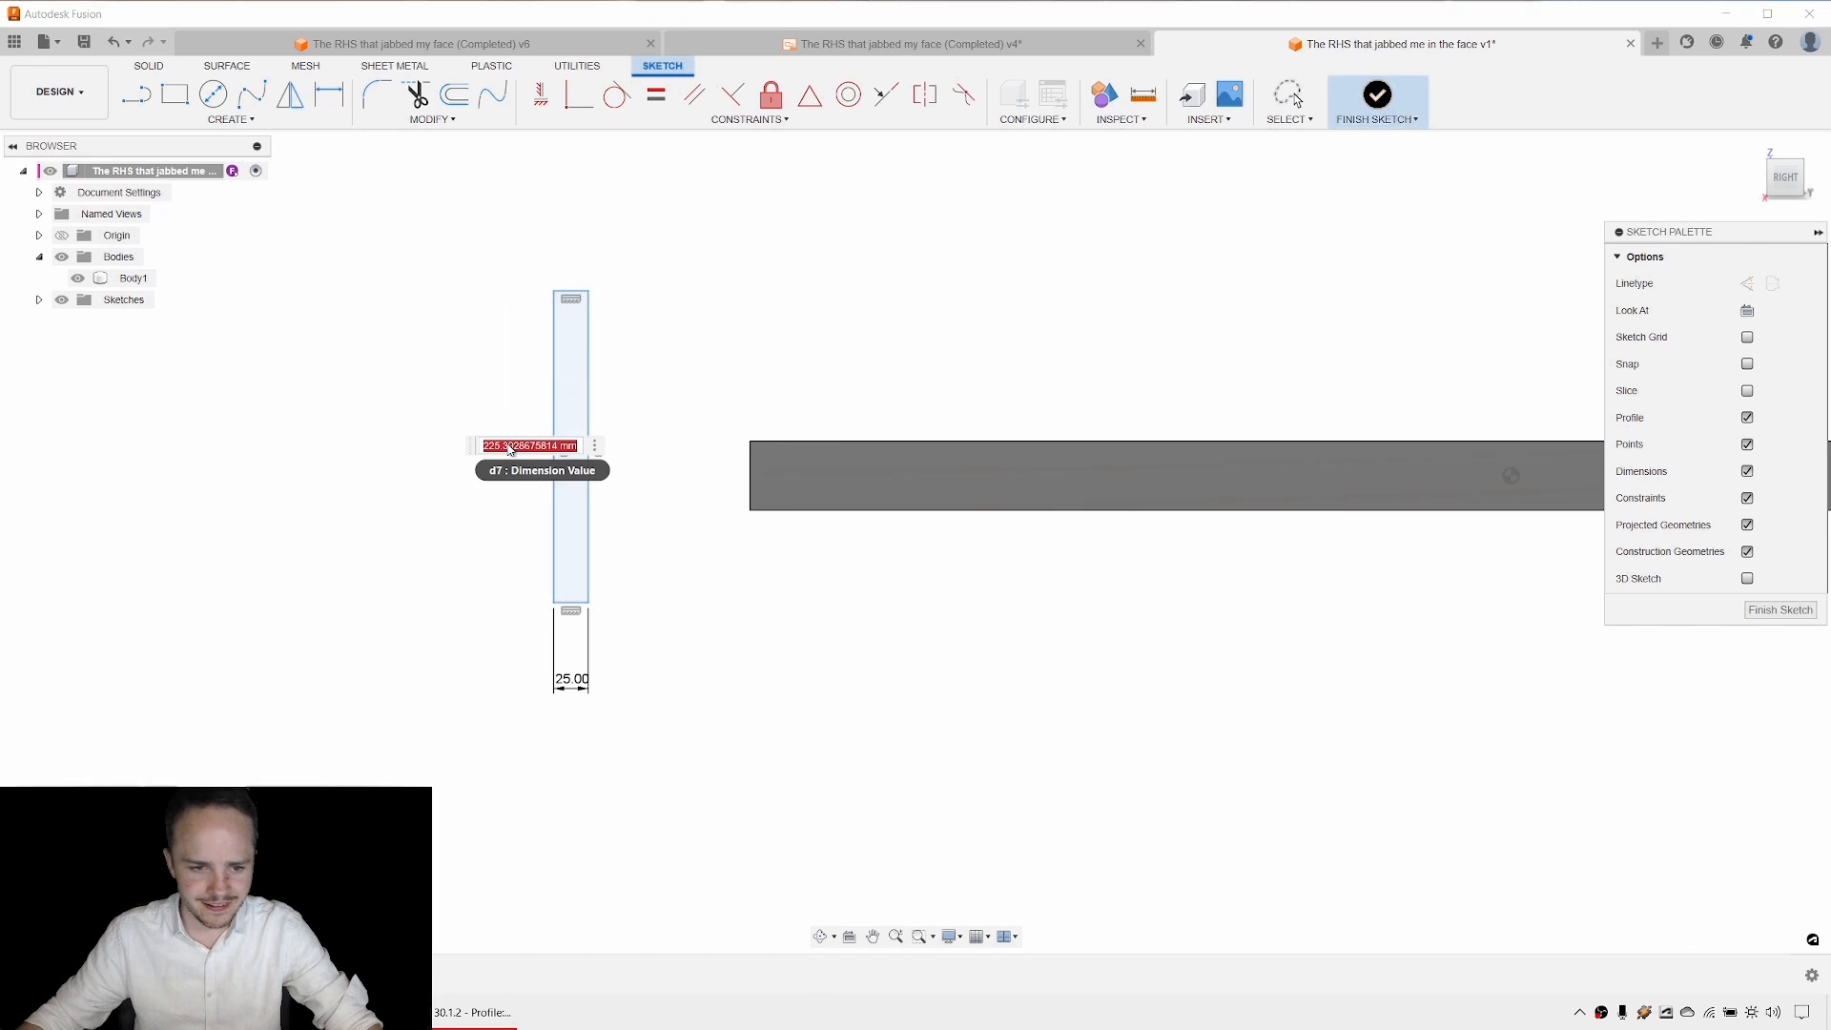
{"action": "type", "text": "50"}
{"action": "key", "text": "Return"}
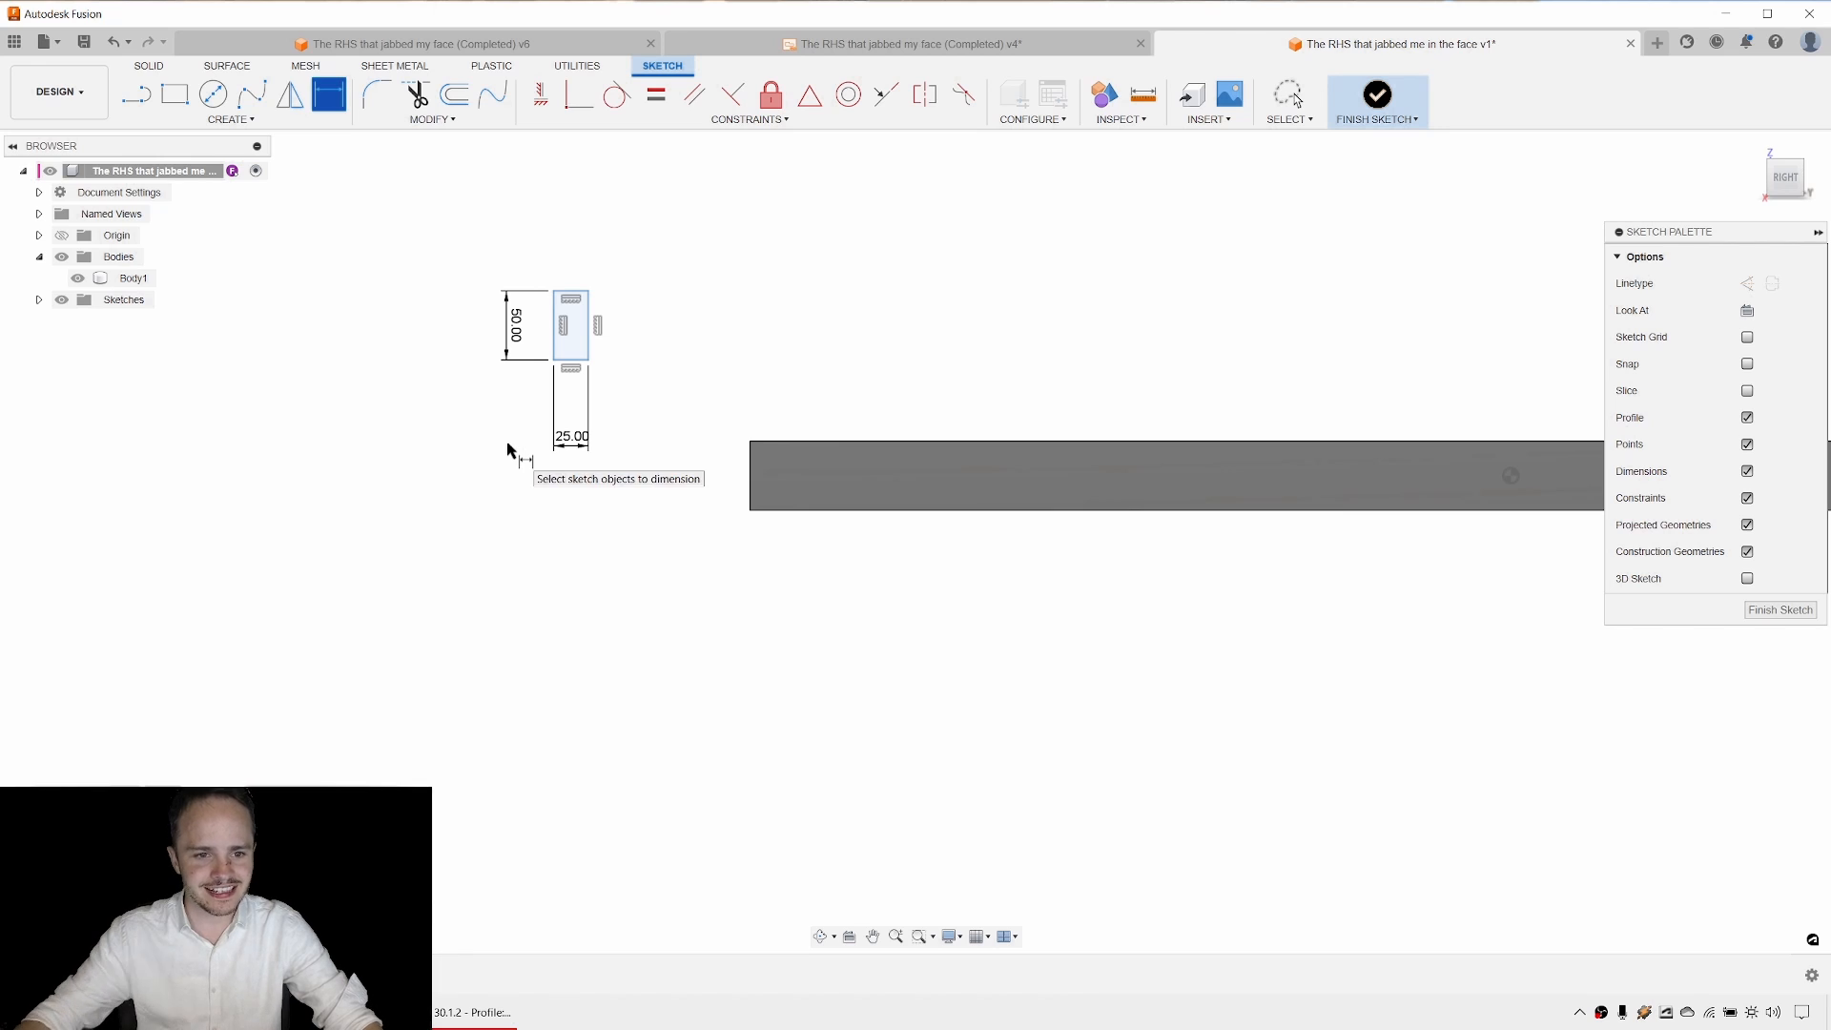
Move the 25 x 50 mm rectangle close to the beam's end, roughly level with it.
{"action": "key", "text": "Escape"}
{"action": "mouse_move", "coordinate": [589, 360]}
{"action": "left_mouse_down"}
{"action": "mouse_move", "coordinate": [709, 518]}
{"action": "mouse_move", "coordinate": [746, 512]}
{"action": "mouse_move", "coordinate": [677, 558]}
{"action": "left_mouse_up"}
{"action": "scroll", "coordinate": [751, 494], "scroll_direction": "up", "scroll_amount": 6}
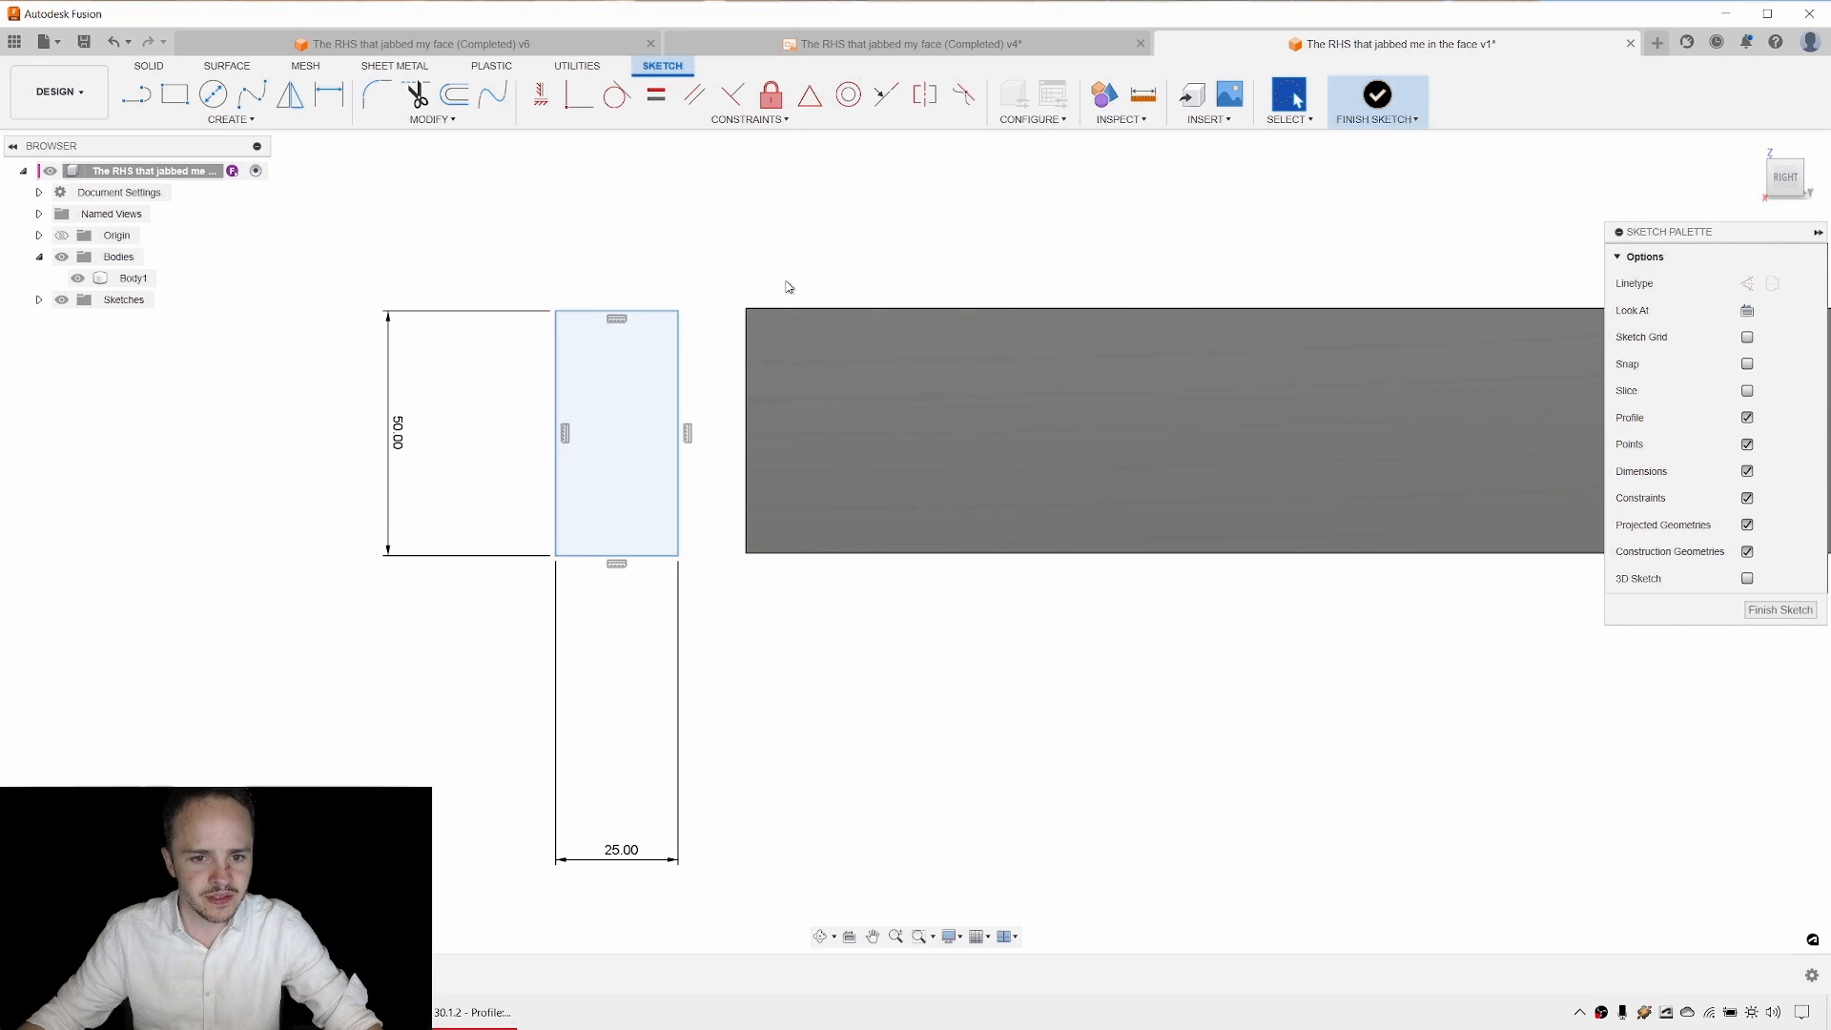
Project the beam's vertical end edge into the sketch with the projection link kept on.
{"action": "left_click", "coordinate": [747, 334]}
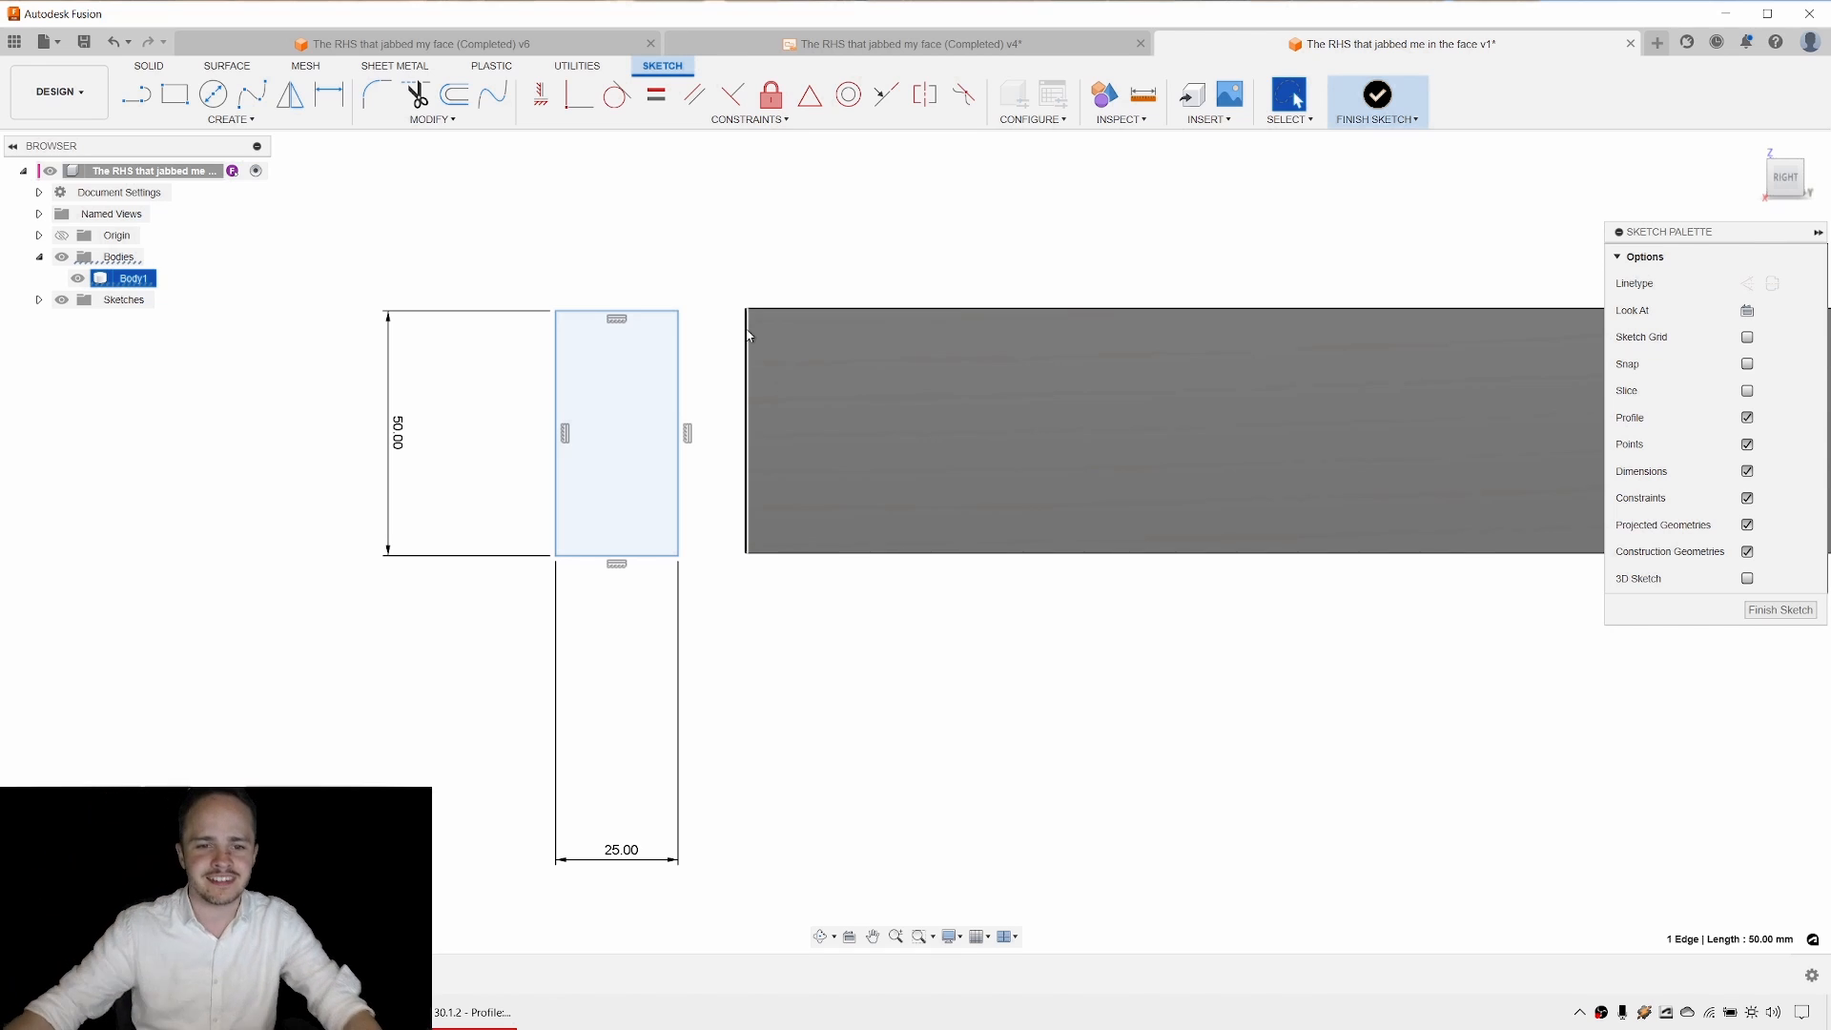
{"action": "left_click", "coordinate": [740, 289]}
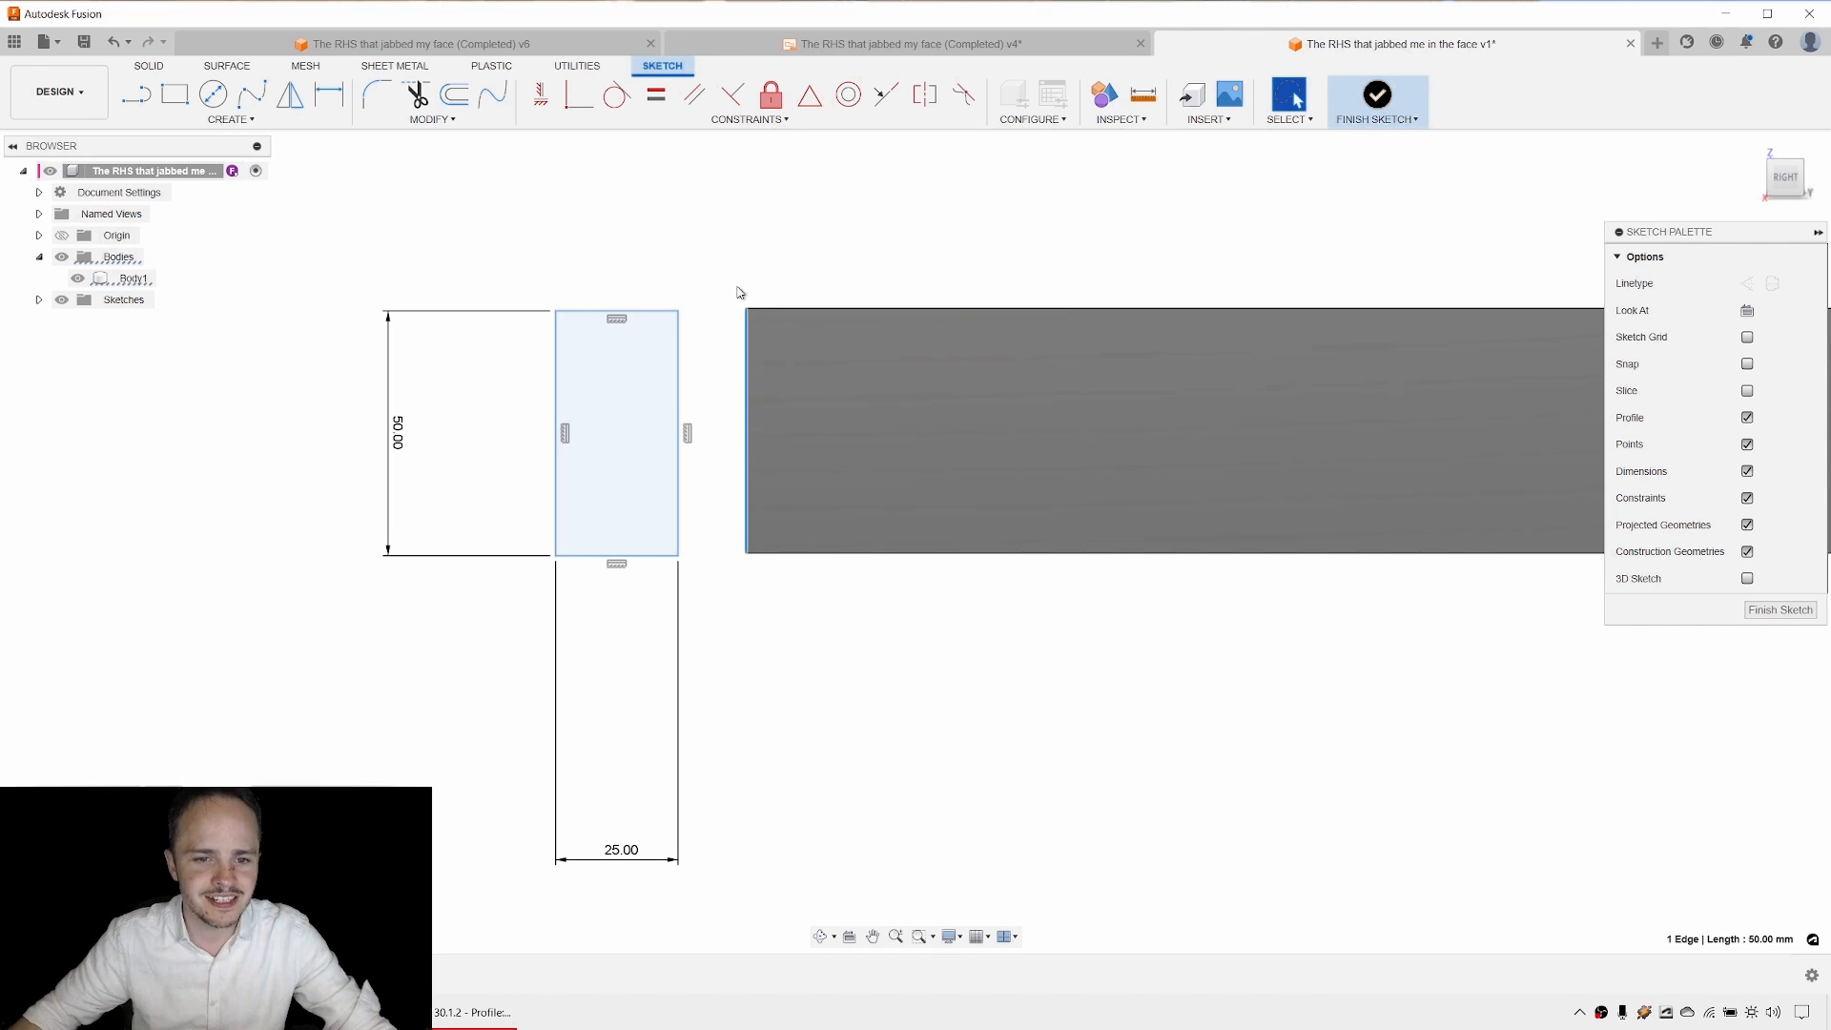
{"action": "left_click", "coordinate": [228, 119]}
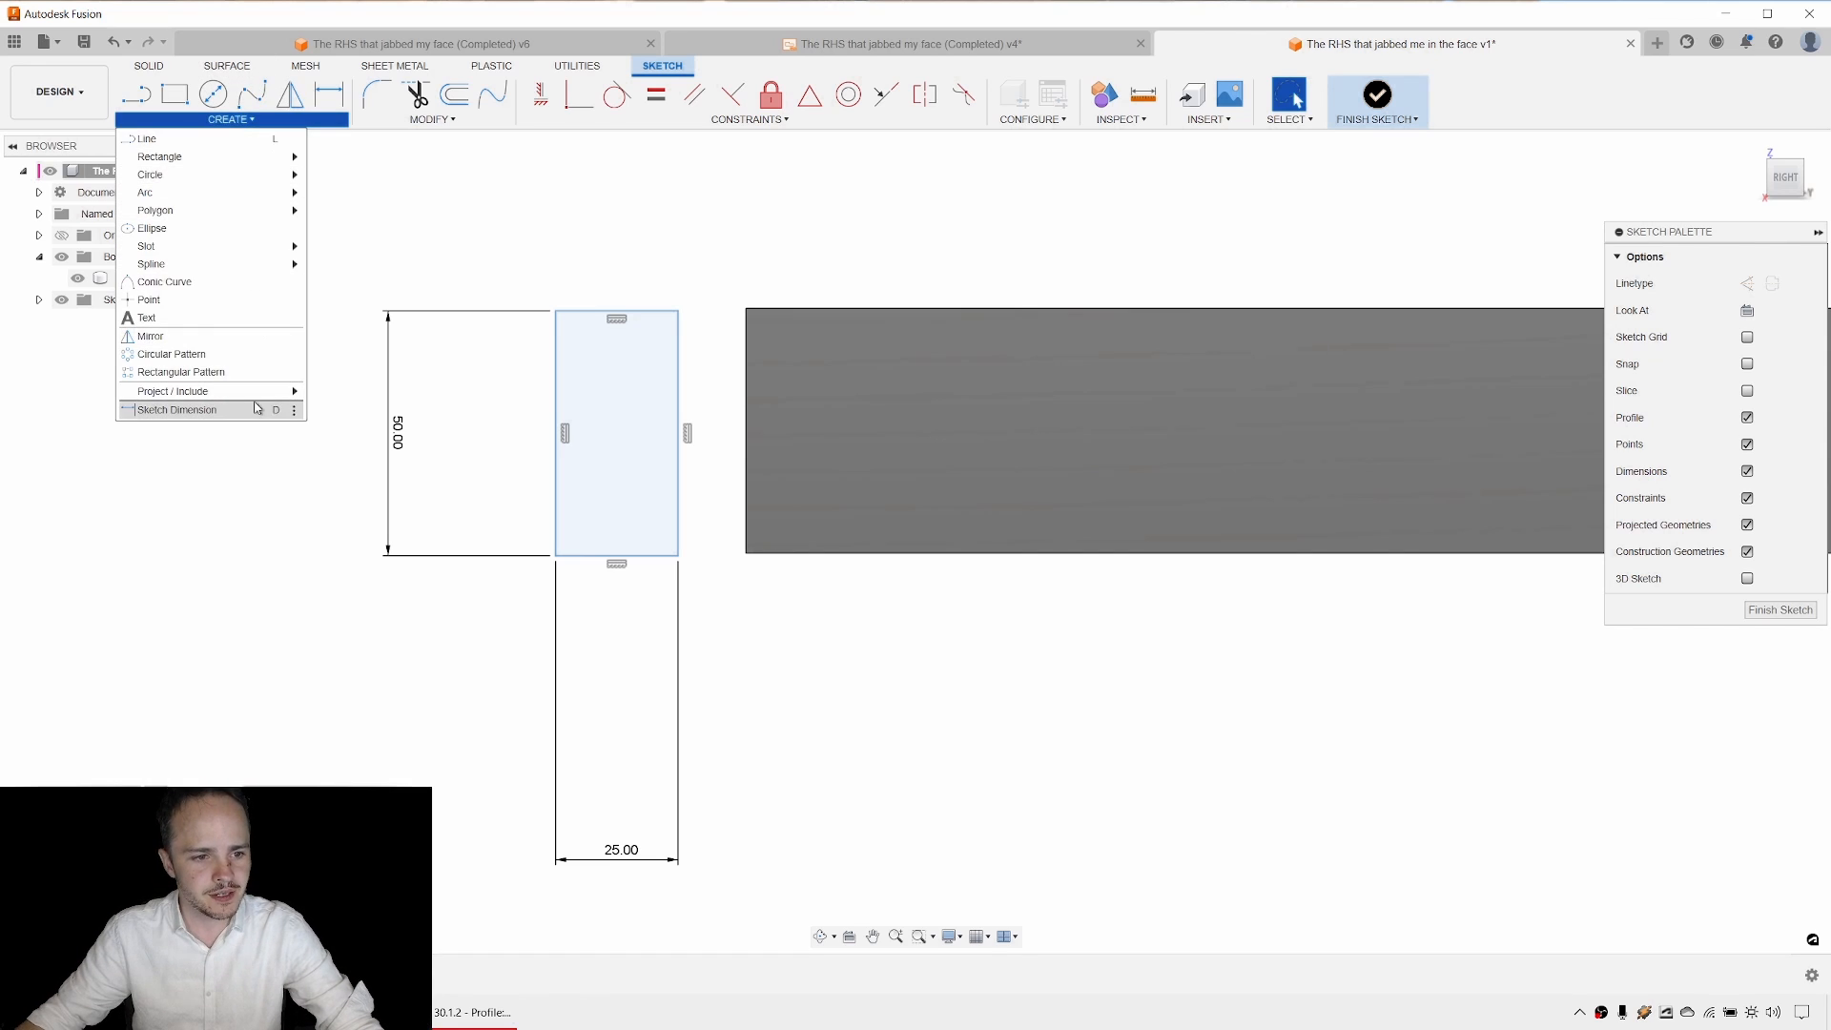
{"action": "mouse_move", "coordinate": [258, 398]}
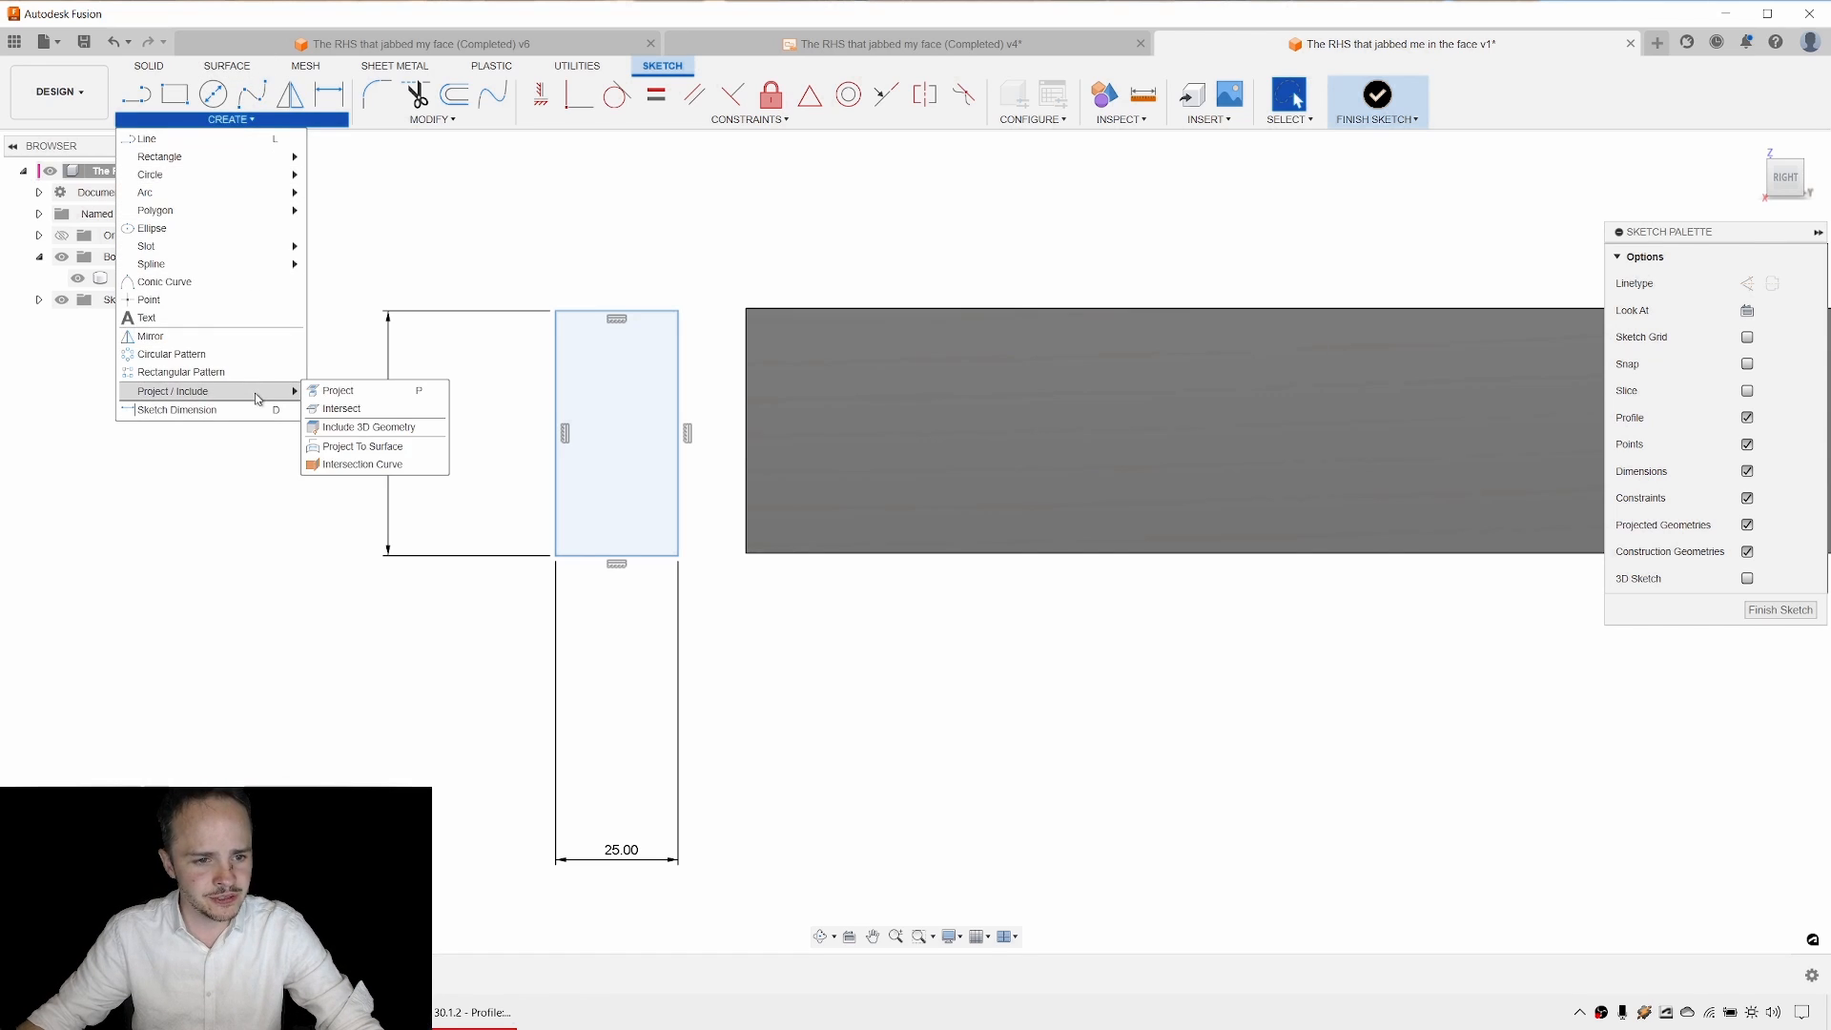
{"action": "left_click", "coordinate": [361, 395]}
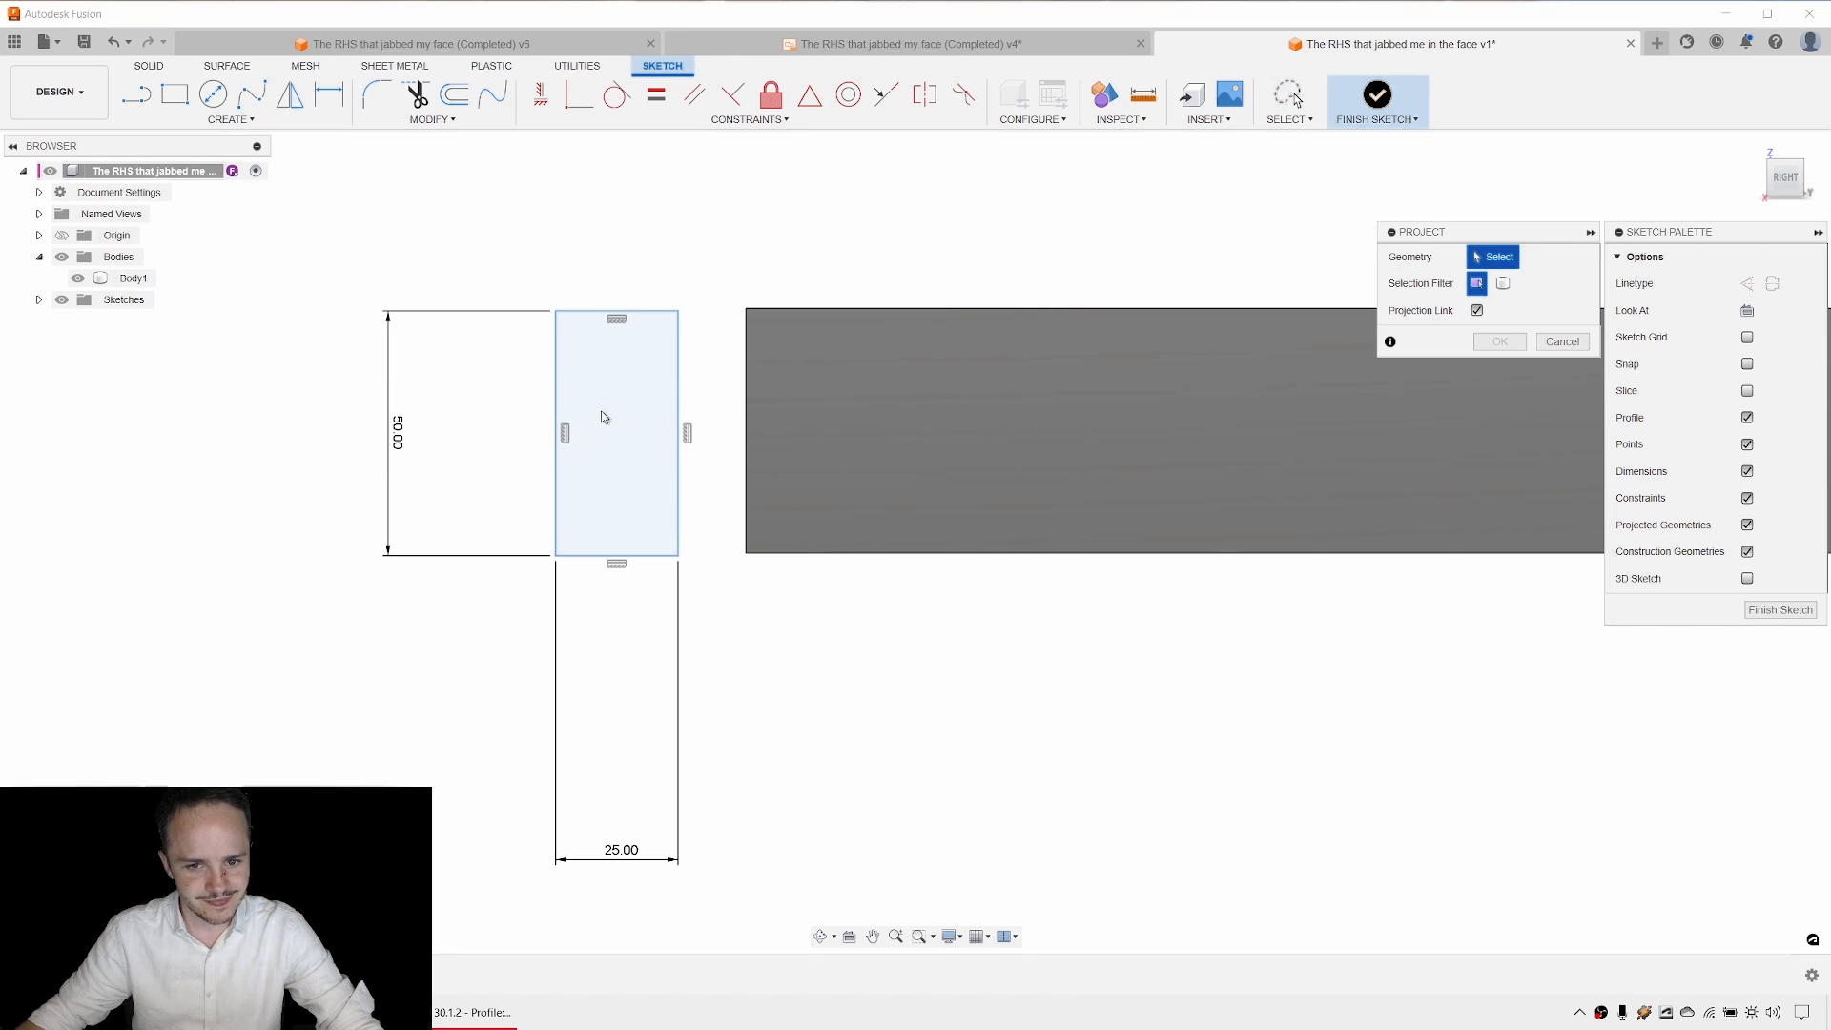
{"action": "left_click", "coordinate": [745, 382]}
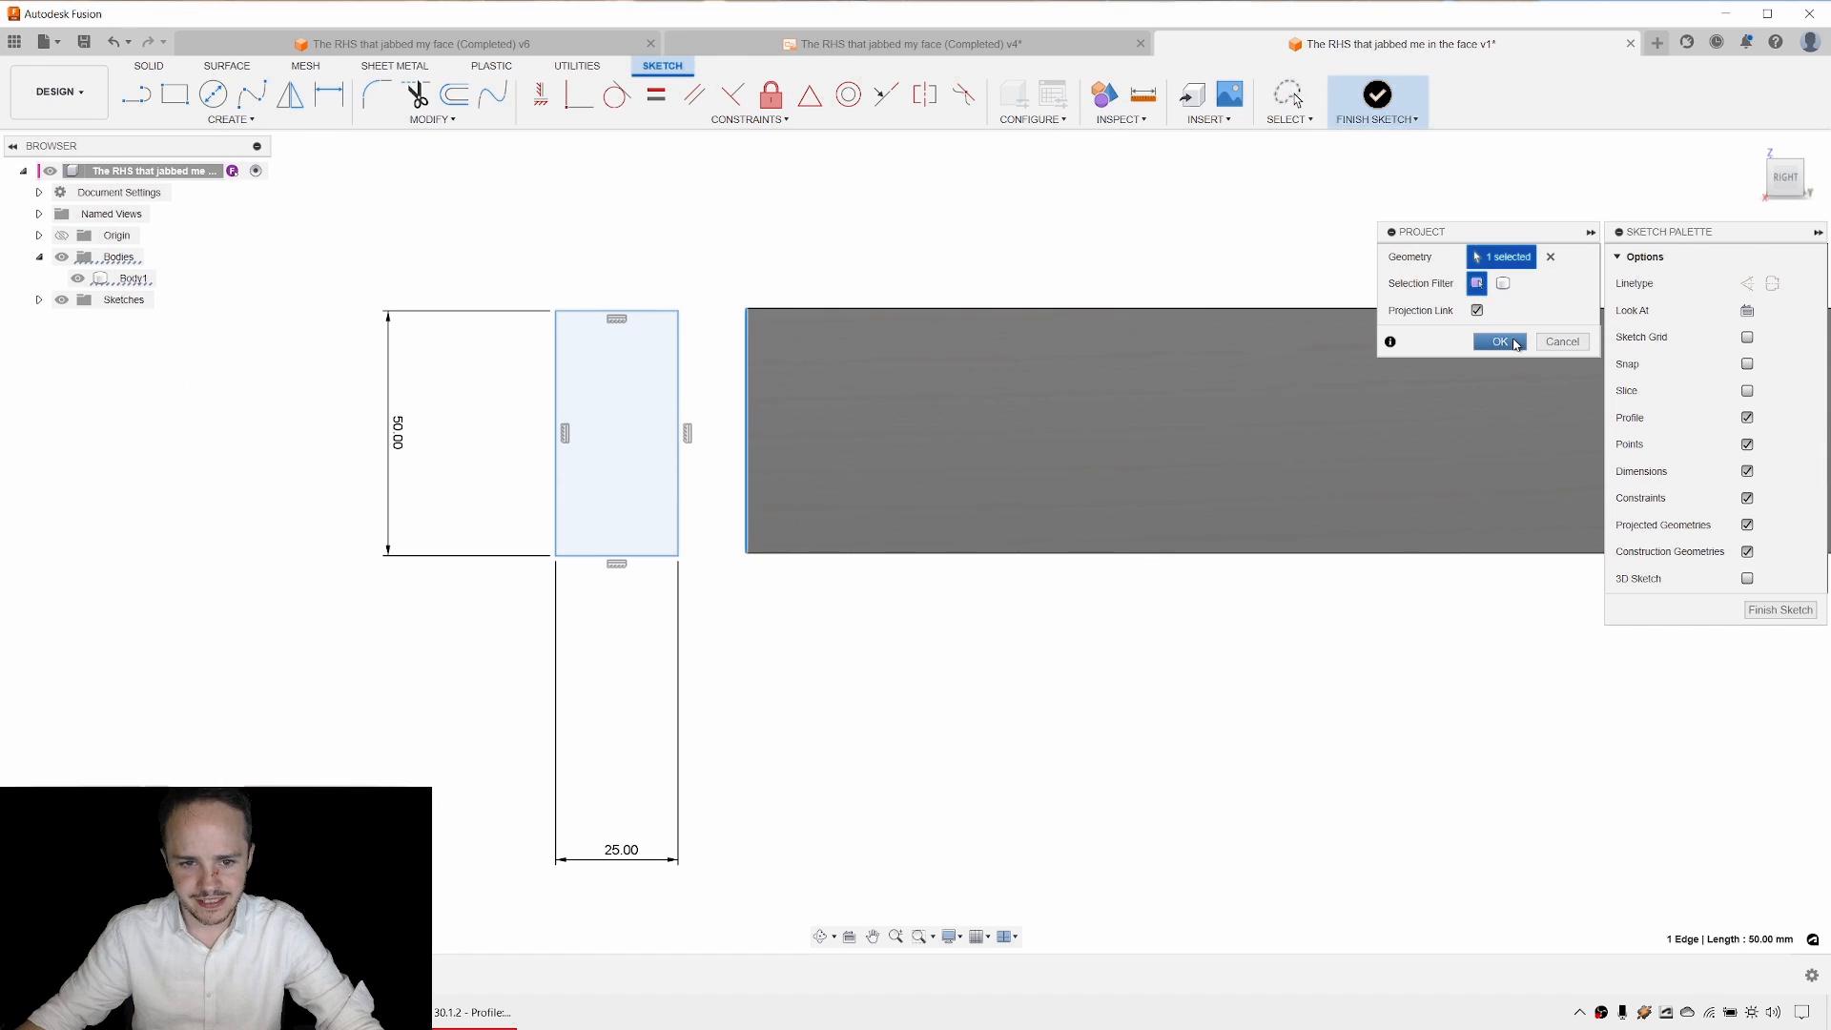
{"action": "left_click", "coordinate": [1499, 341]}
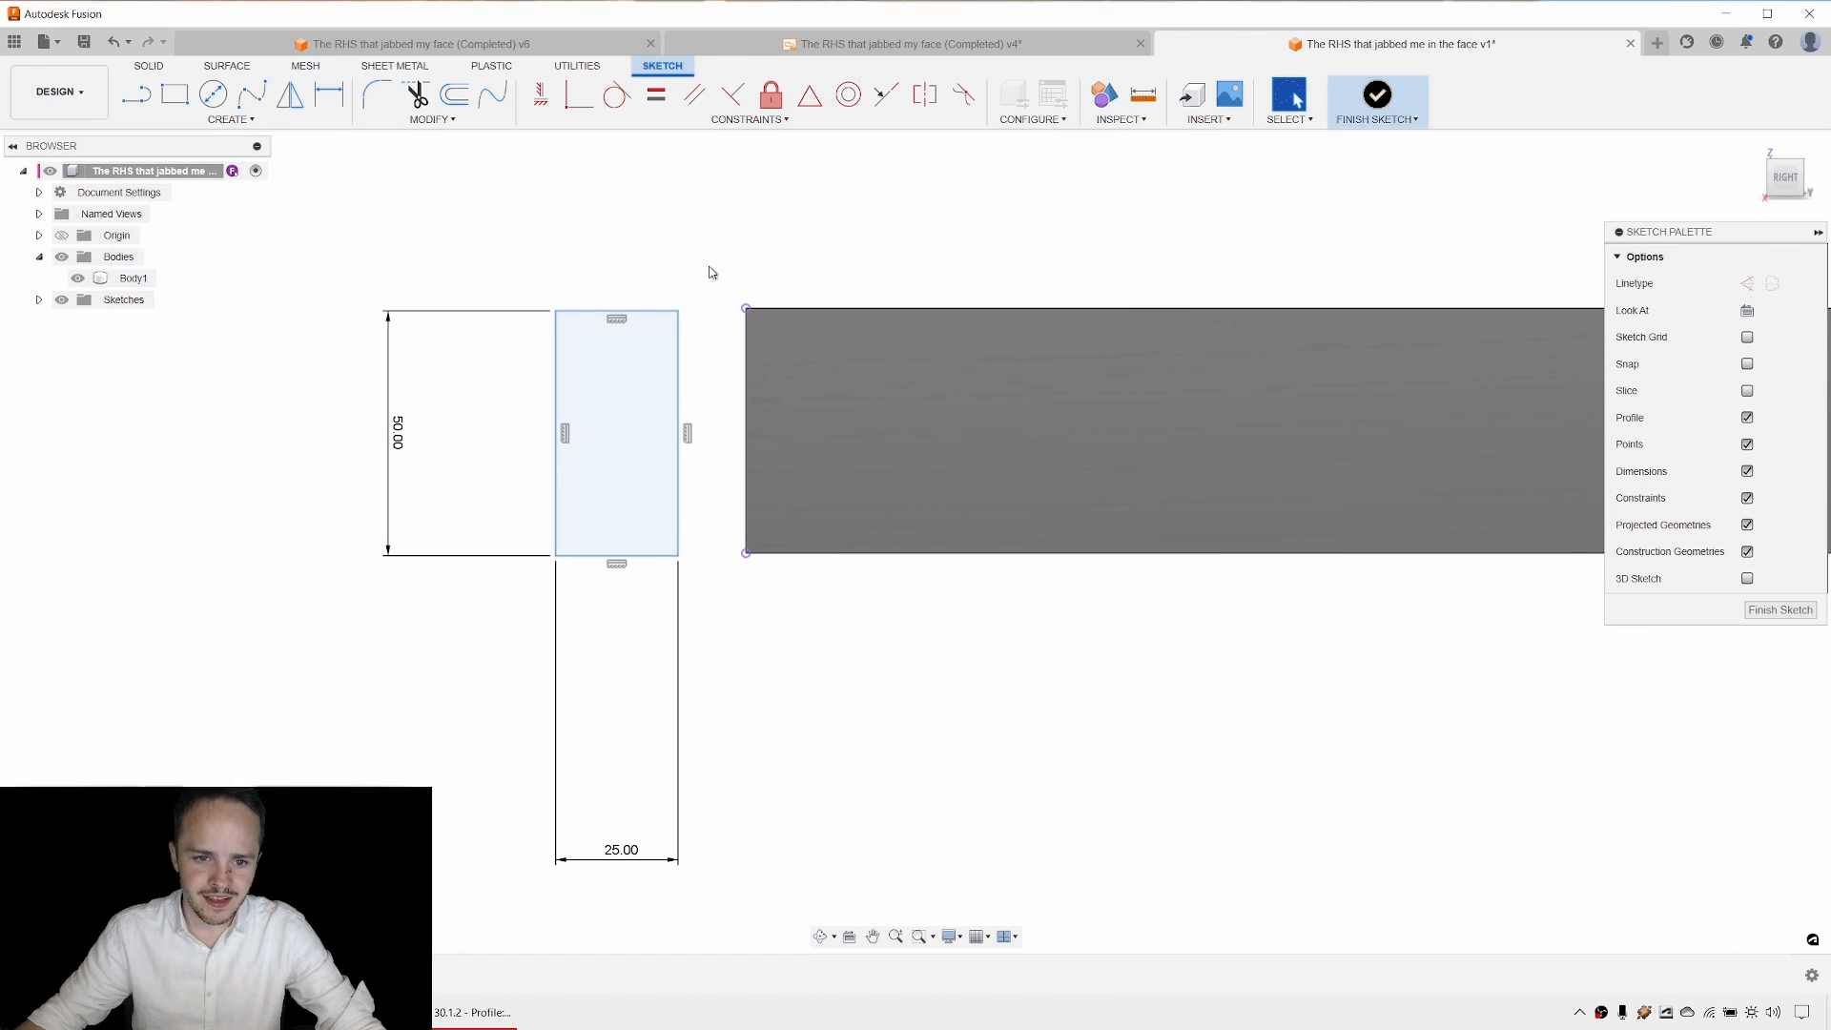
Try moving the rectangle's upper corner onto the projected edge's upper endpoint, and undo the move.
{"action": "mouse_move", "coordinate": [679, 311]}
{"action": "left_mouse_down"}
{"action": "mouse_move", "coordinate": [729, 300]}
{"action": "mouse_move", "coordinate": [666, 281]}
{"action": "mouse_move", "coordinate": [745, 308]}
{"action": "left_mouse_up"}
{"action": "key", "text": "ctrl+z"}
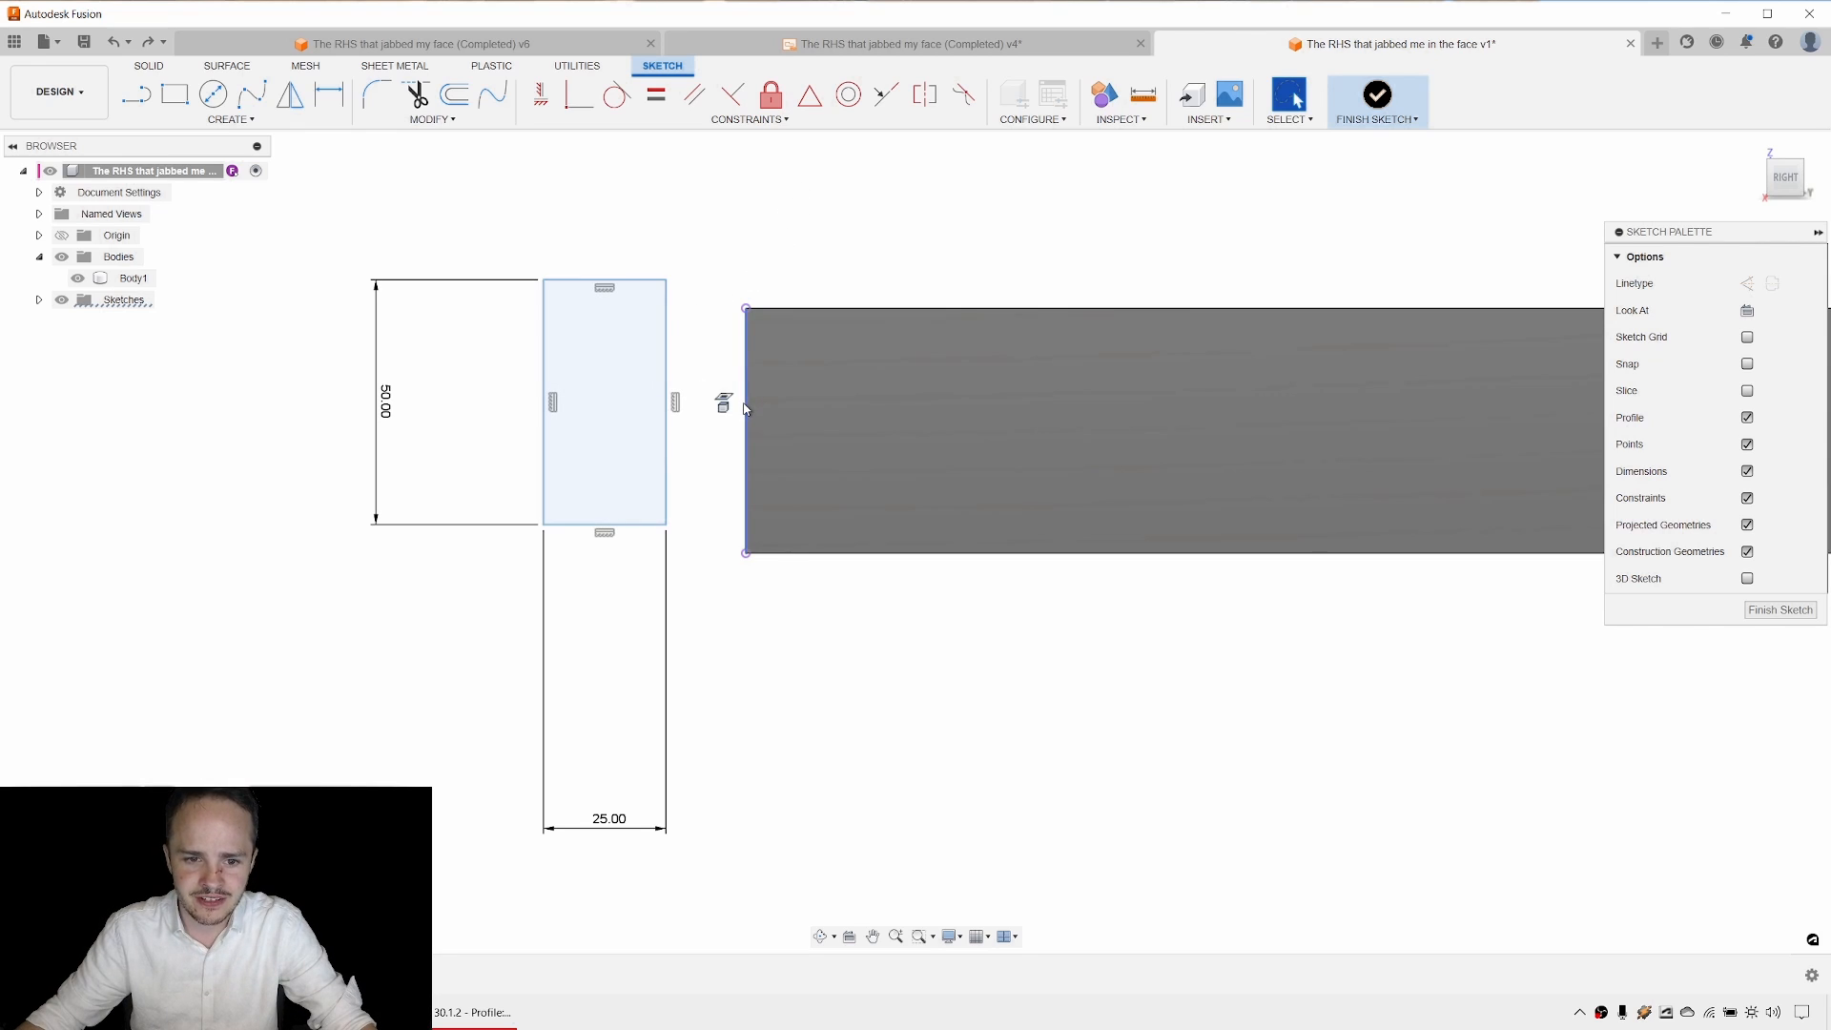
Align the rectangle's near side with the projected beam edge using a Midpoint constraint, and move the 25 mm dimension closer to the rectangle.
{"action": "left_click", "coordinate": [809, 96]}
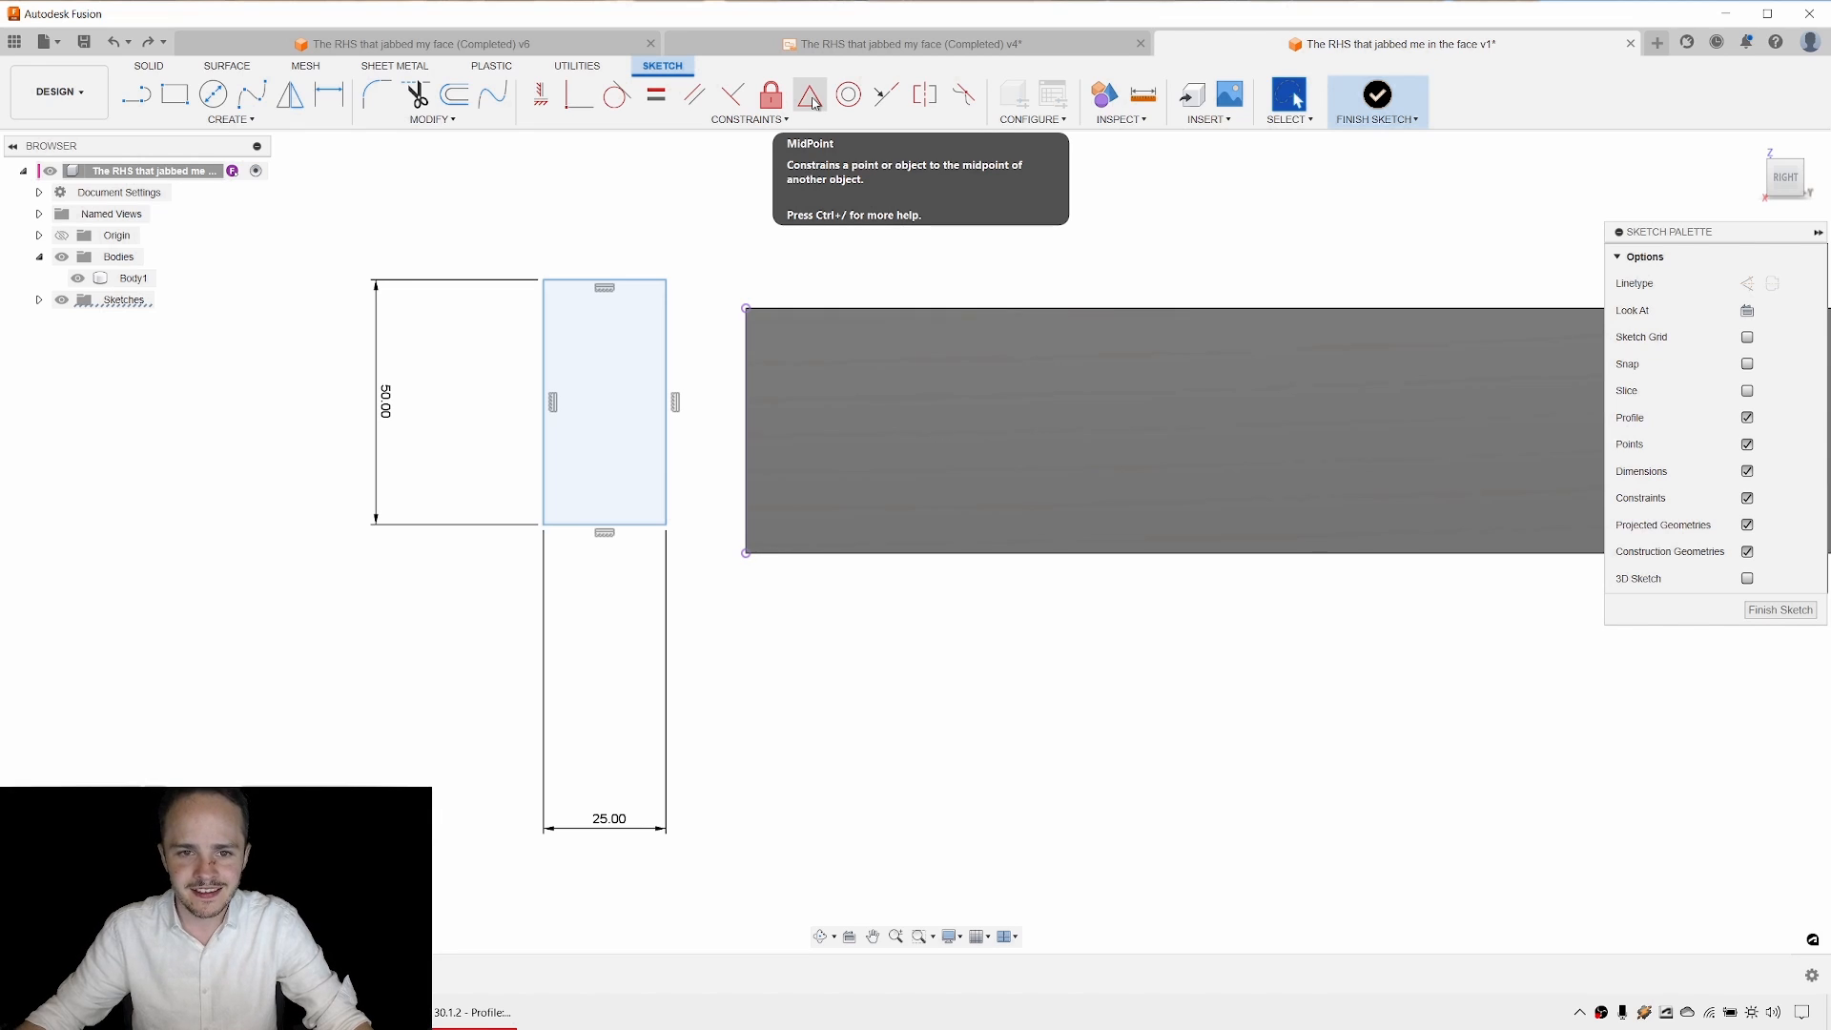
{"action": "left_click", "coordinate": [811, 98]}
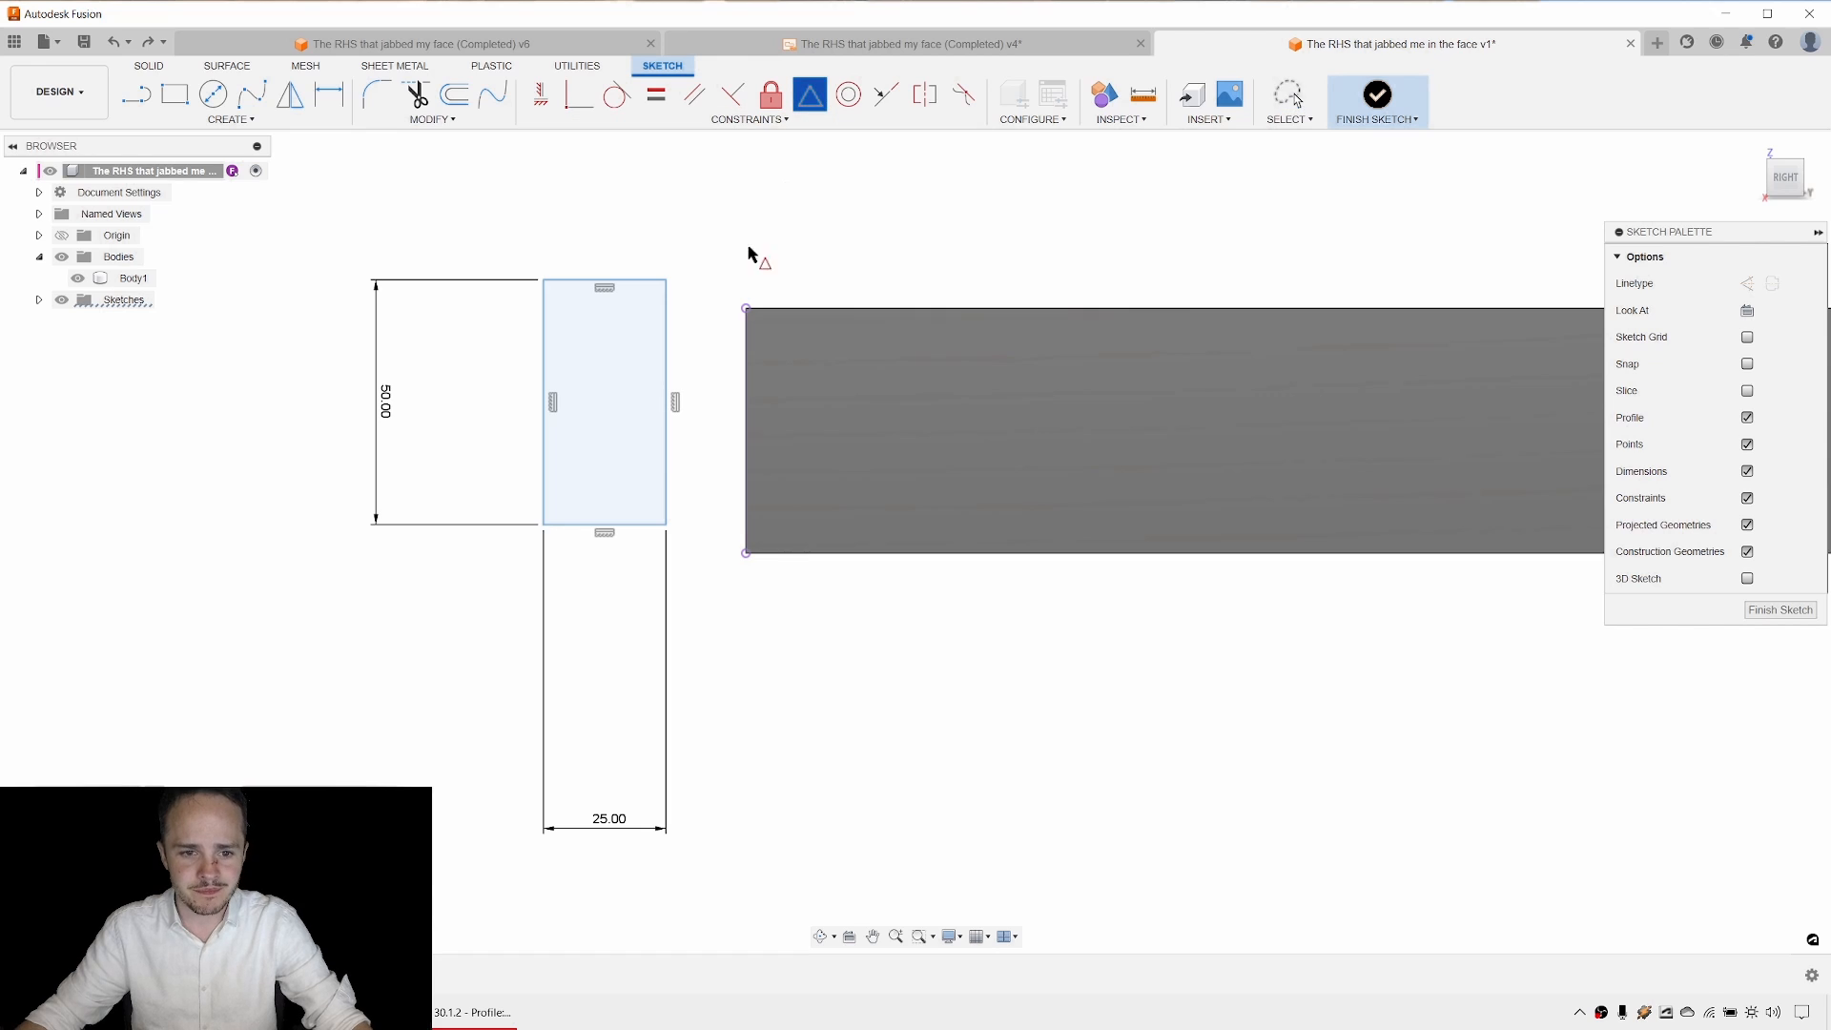
{"action": "left_click", "coordinate": [667, 396]}
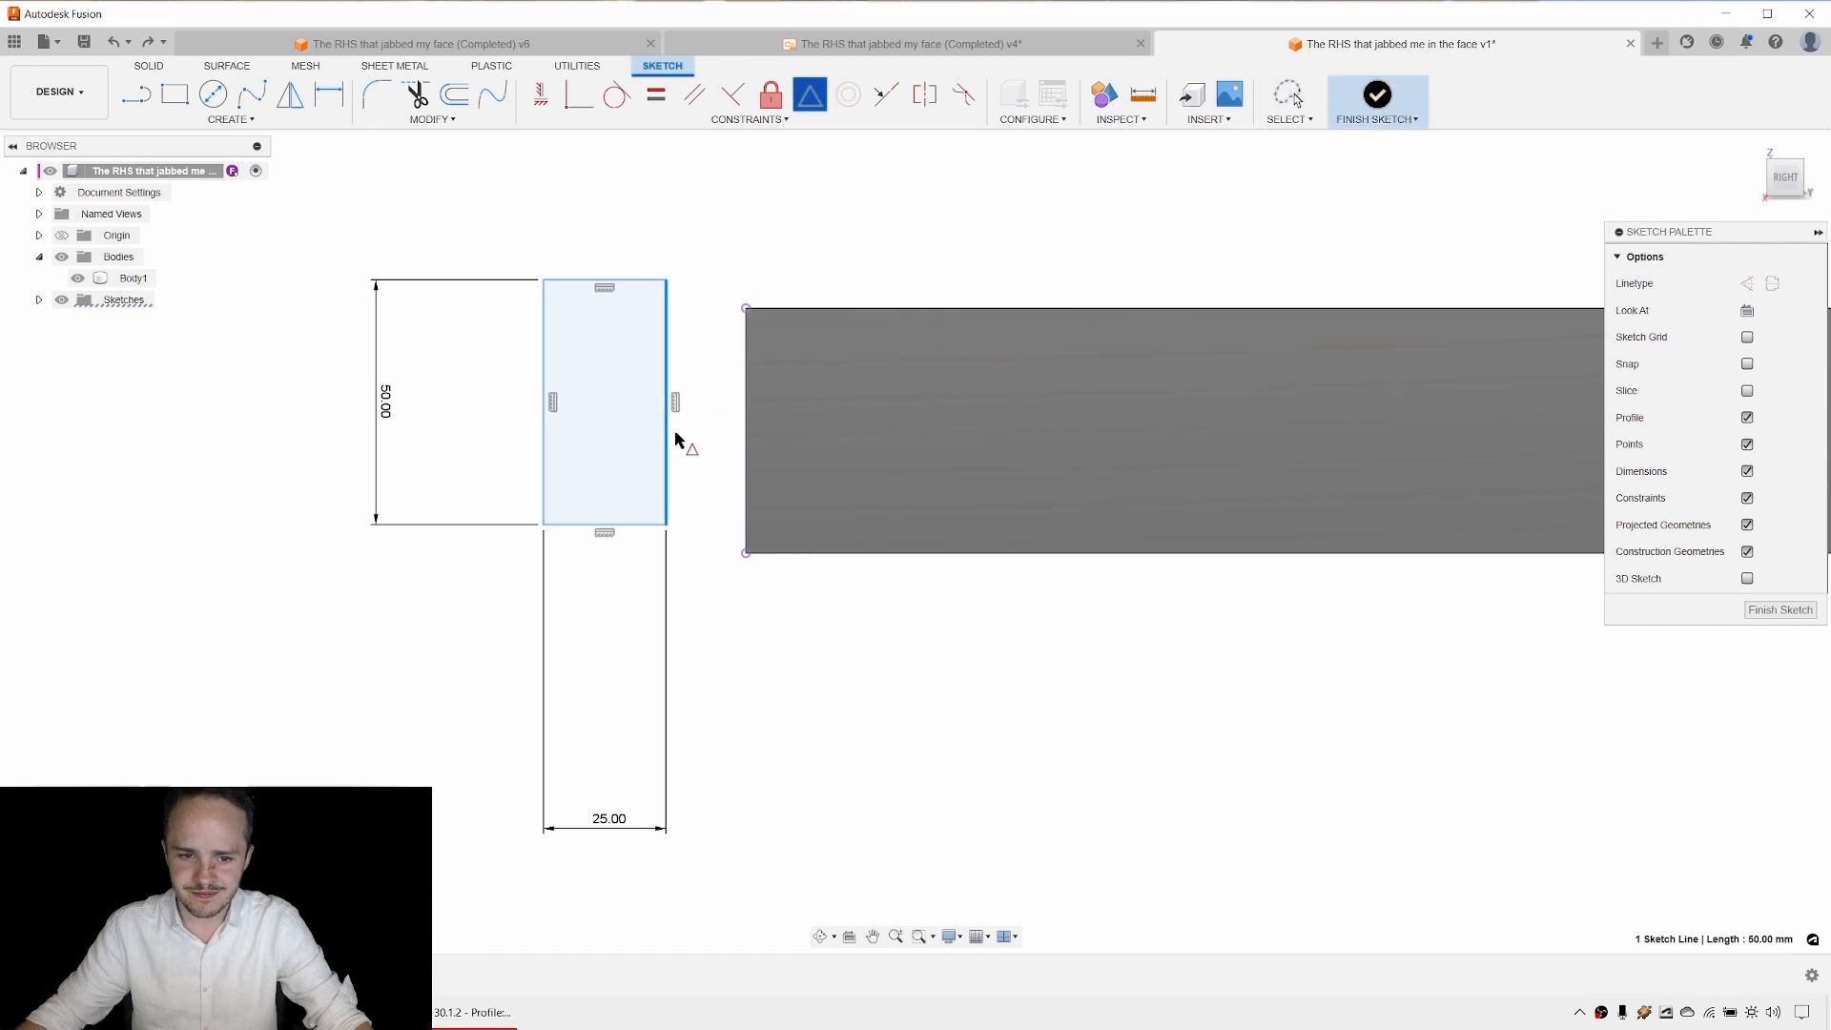
{"action": "left_click", "coordinate": [745, 420]}
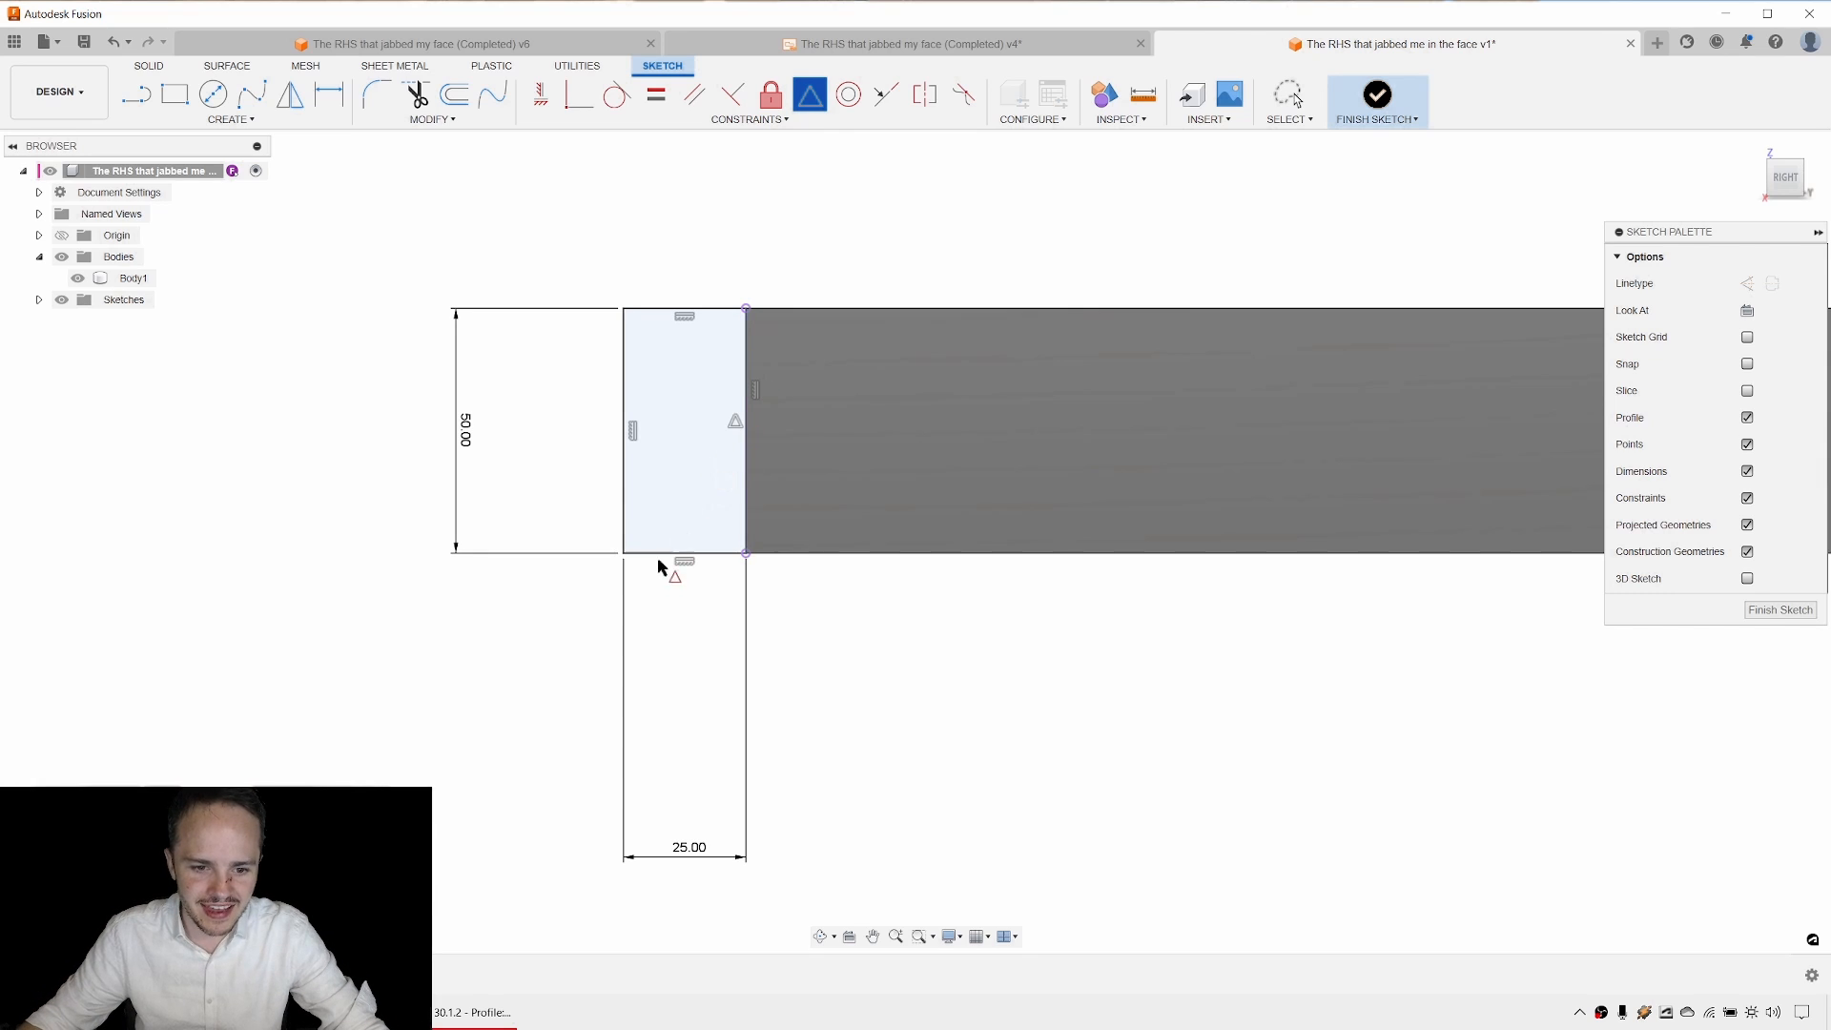
{"action": "key", "text": "Escape"}
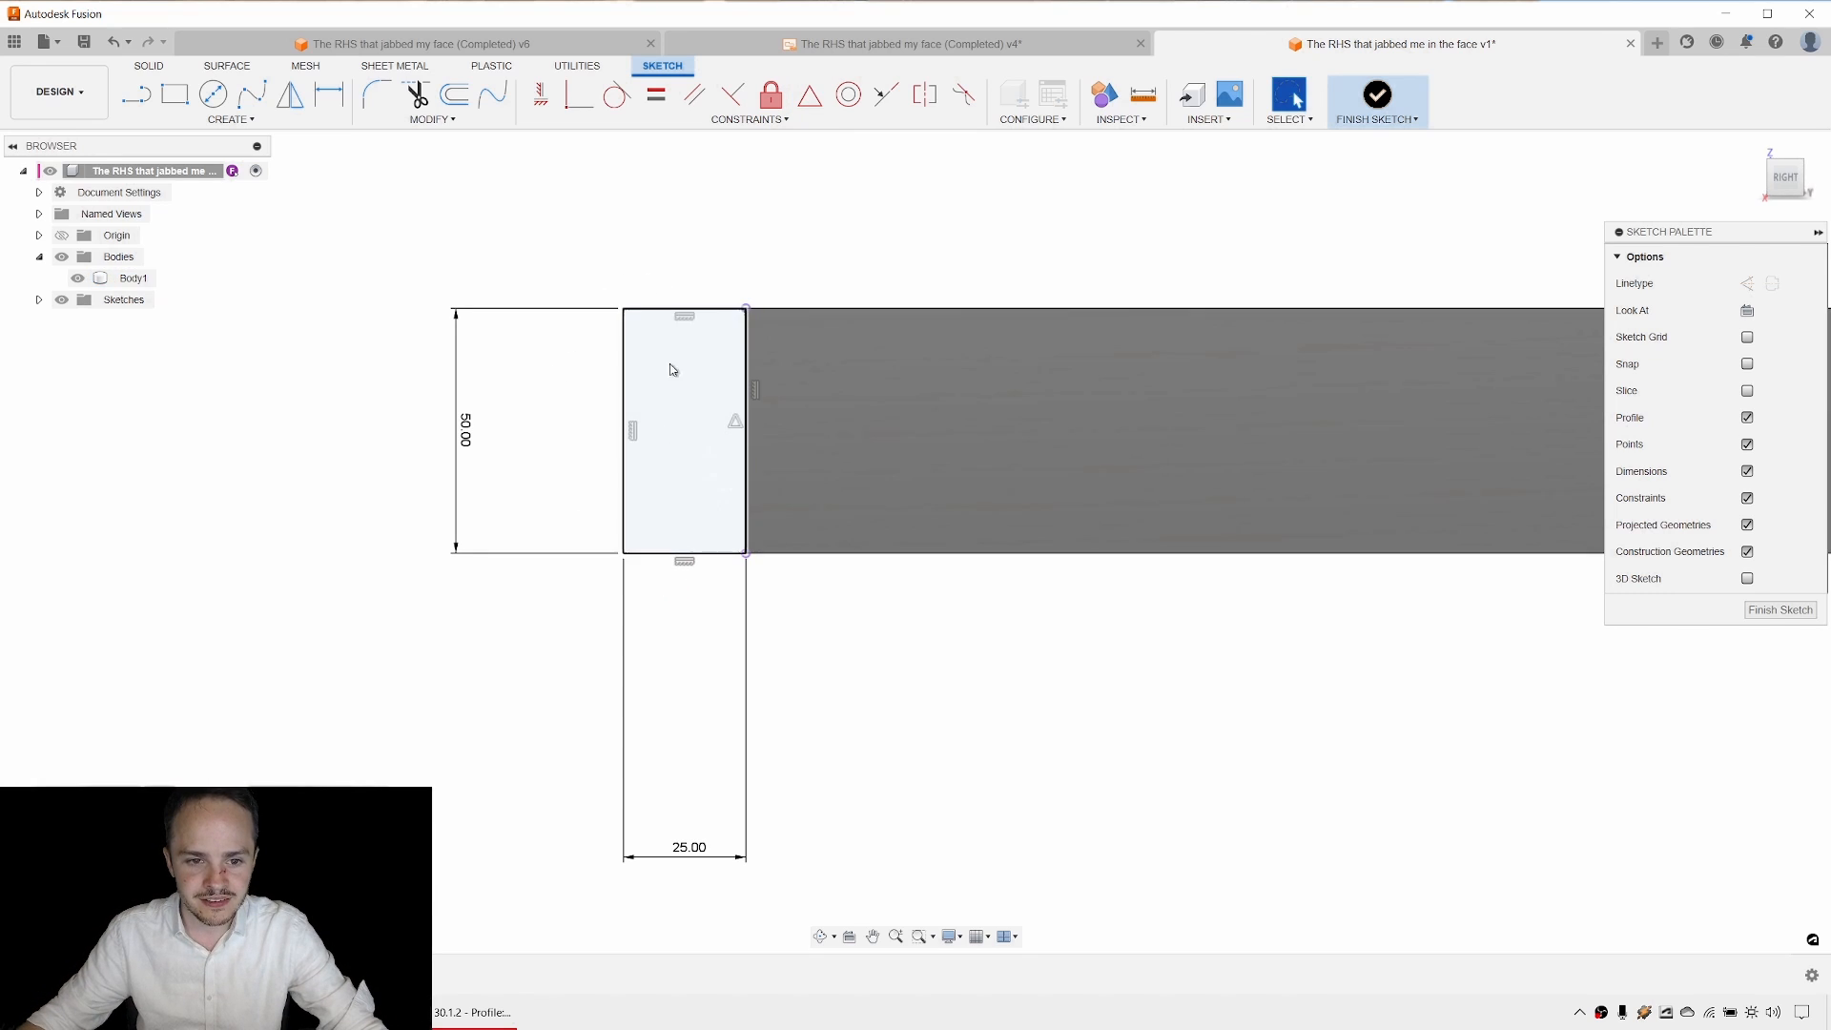
{"action": "left_click_drag", "start_coordinate": [694, 862], "coordinate": [683, 694]}
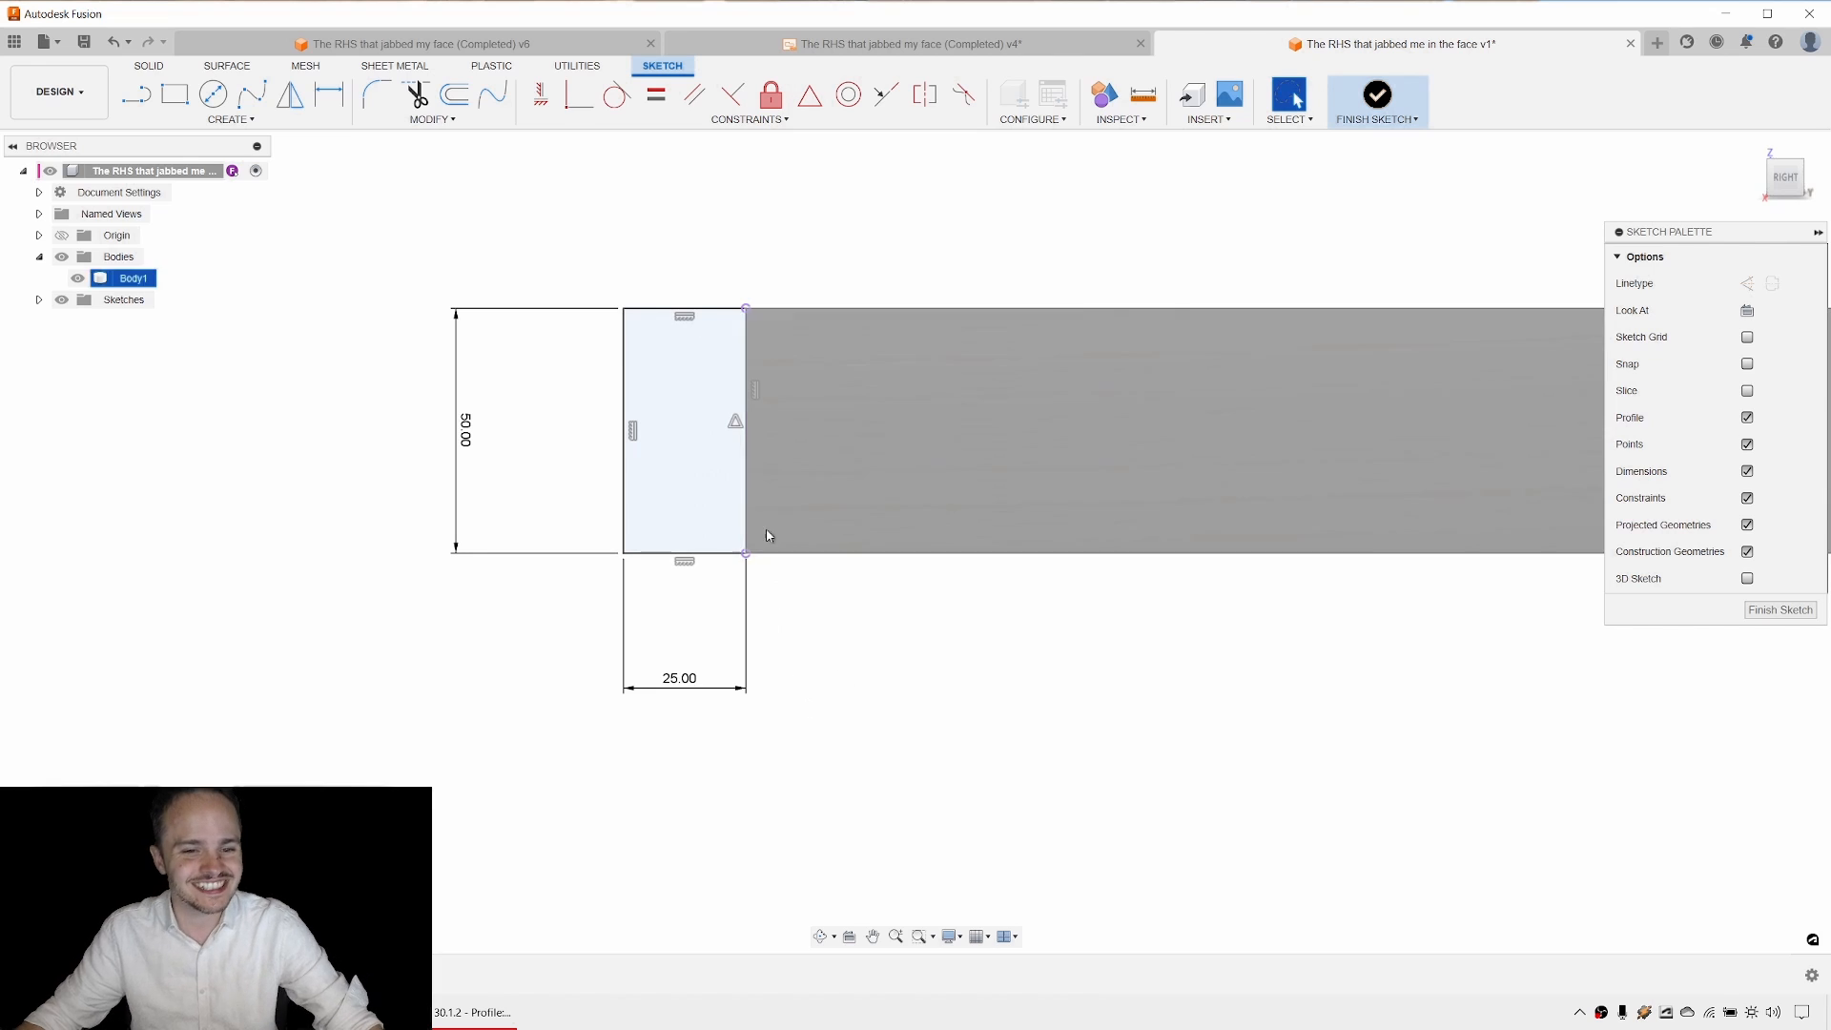
Offset the 25 x 50 mm rectangle inward by 0.5 mm for the wall thickness and finish the sketch.
{"action": "scroll", "coordinate": [660, 340], "scroll_direction": "up", "scroll_amount": 3}
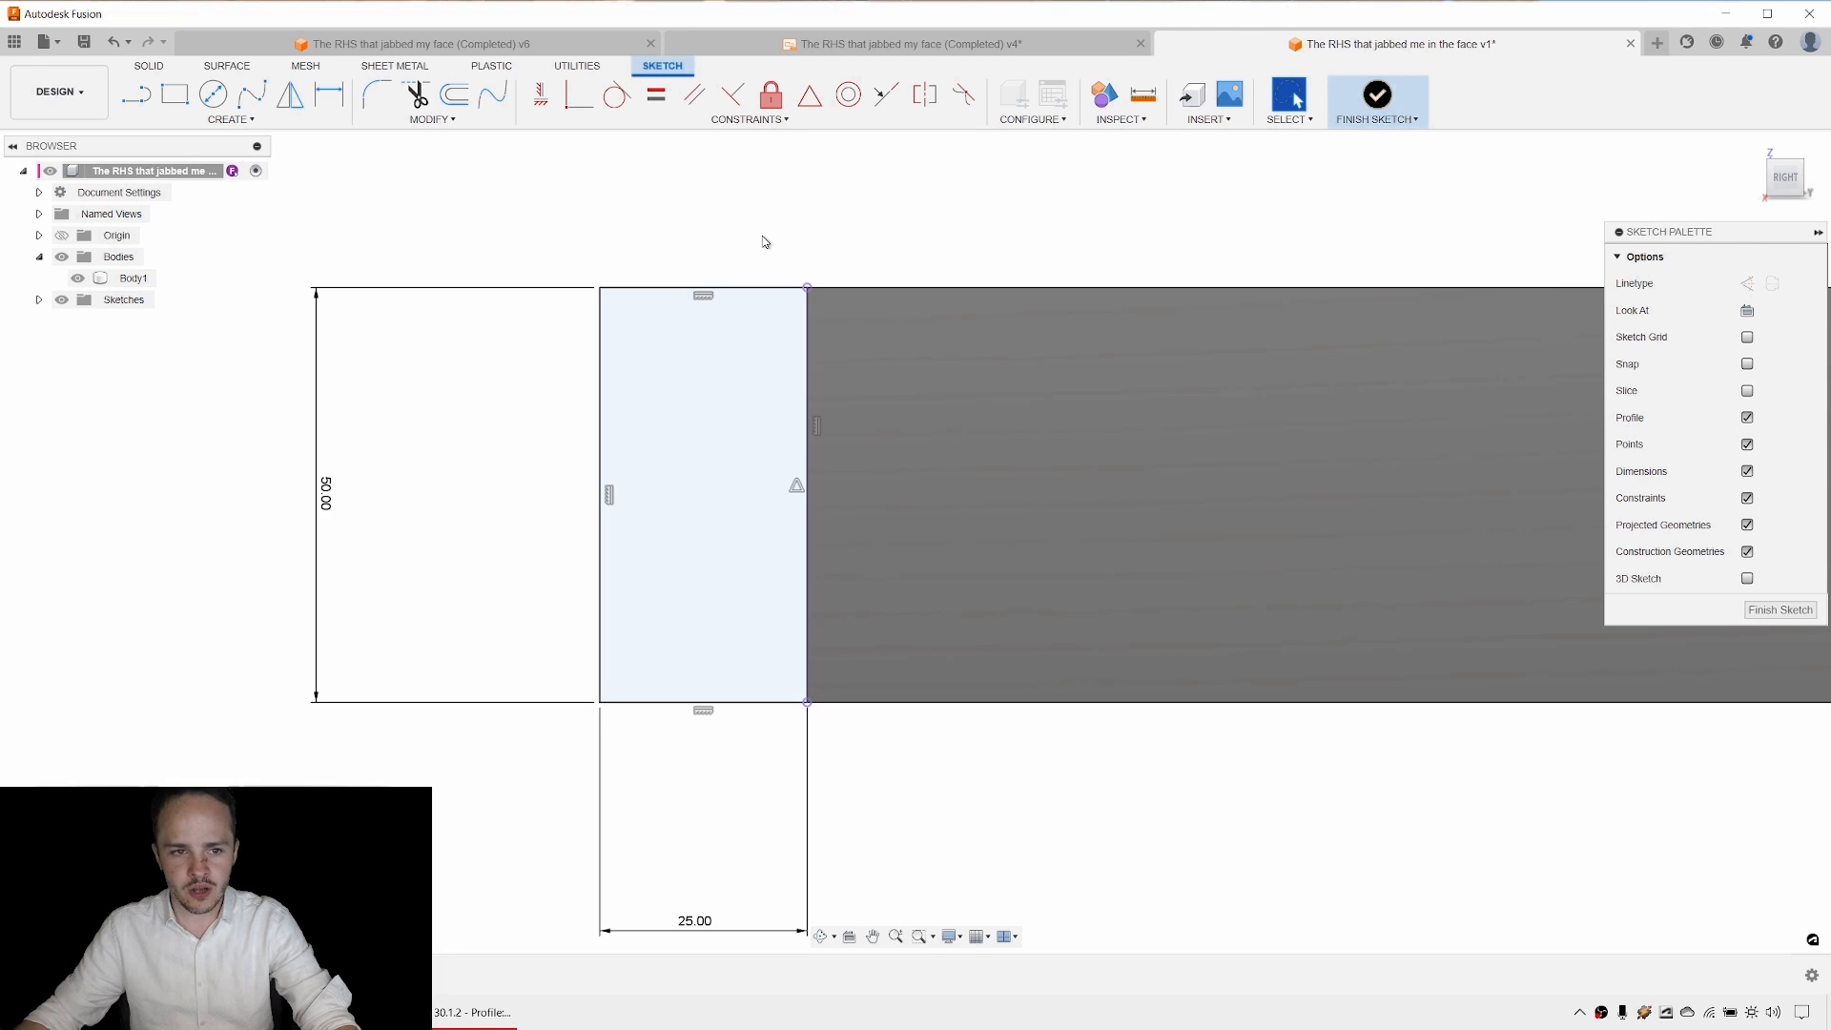
{"action": "left_click", "coordinate": [446, 119]}
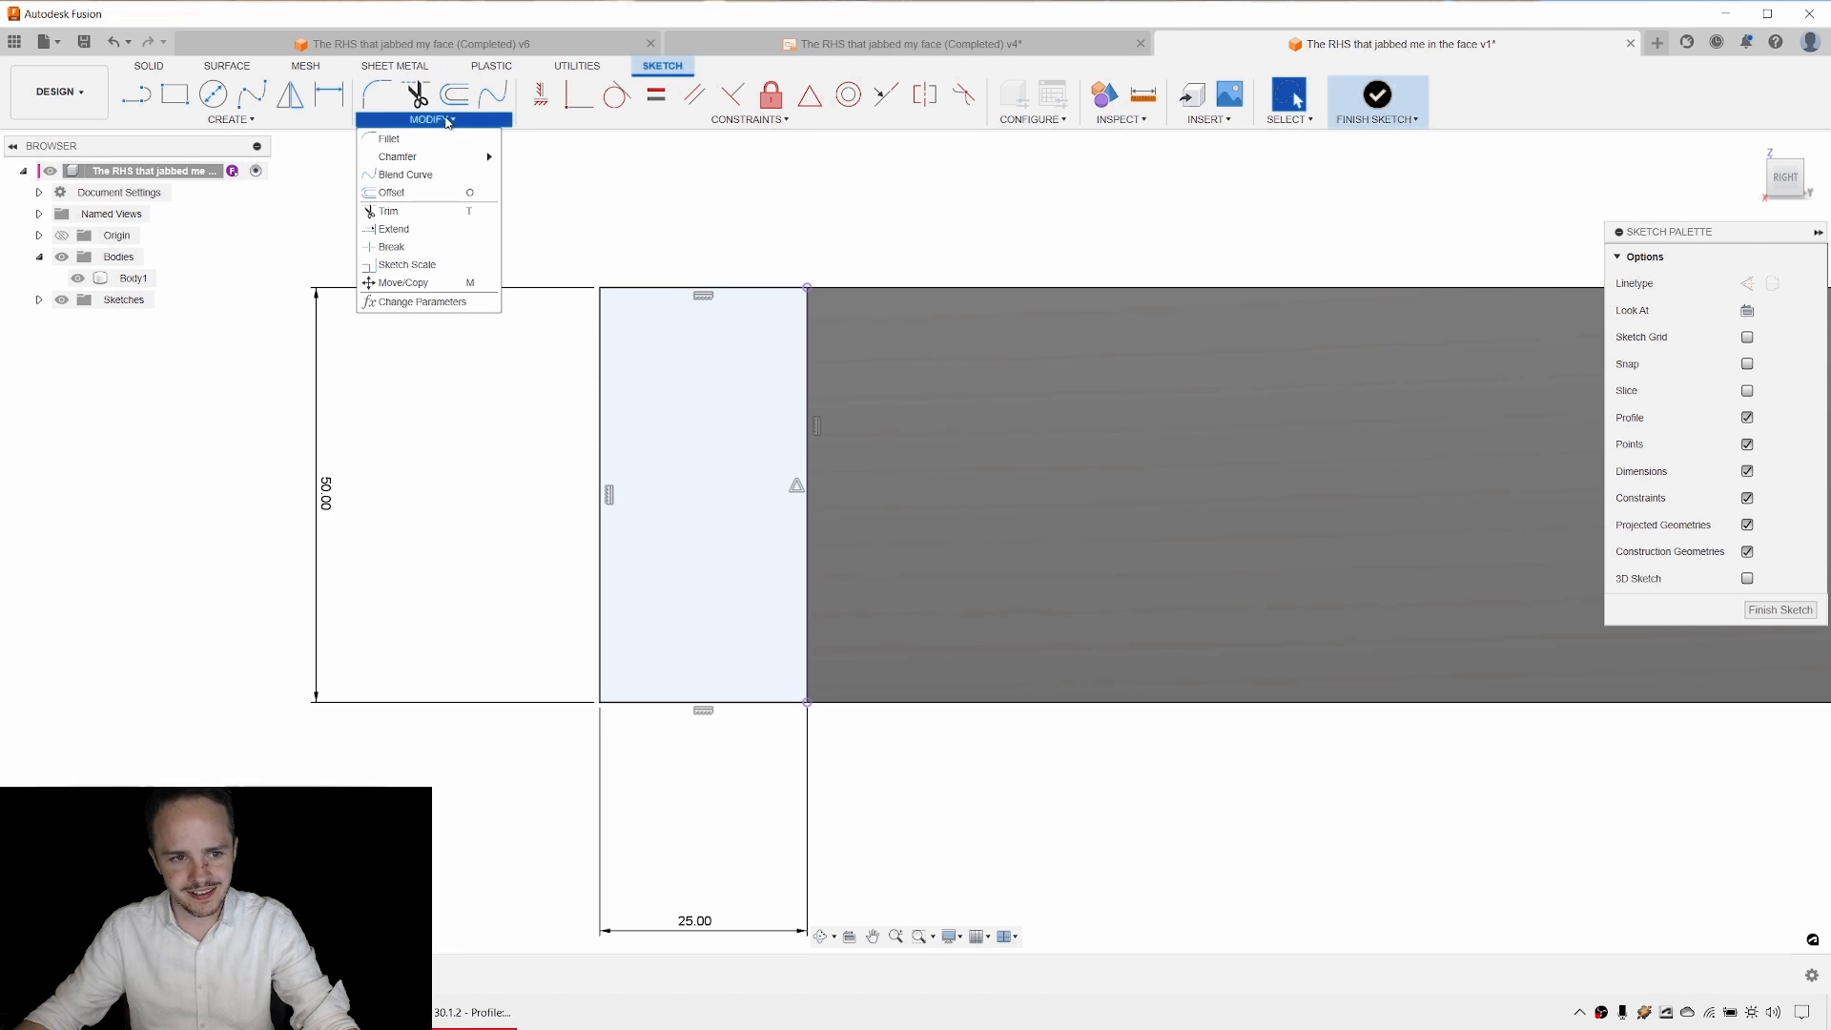
{"action": "left_click", "coordinate": [449, 193]}
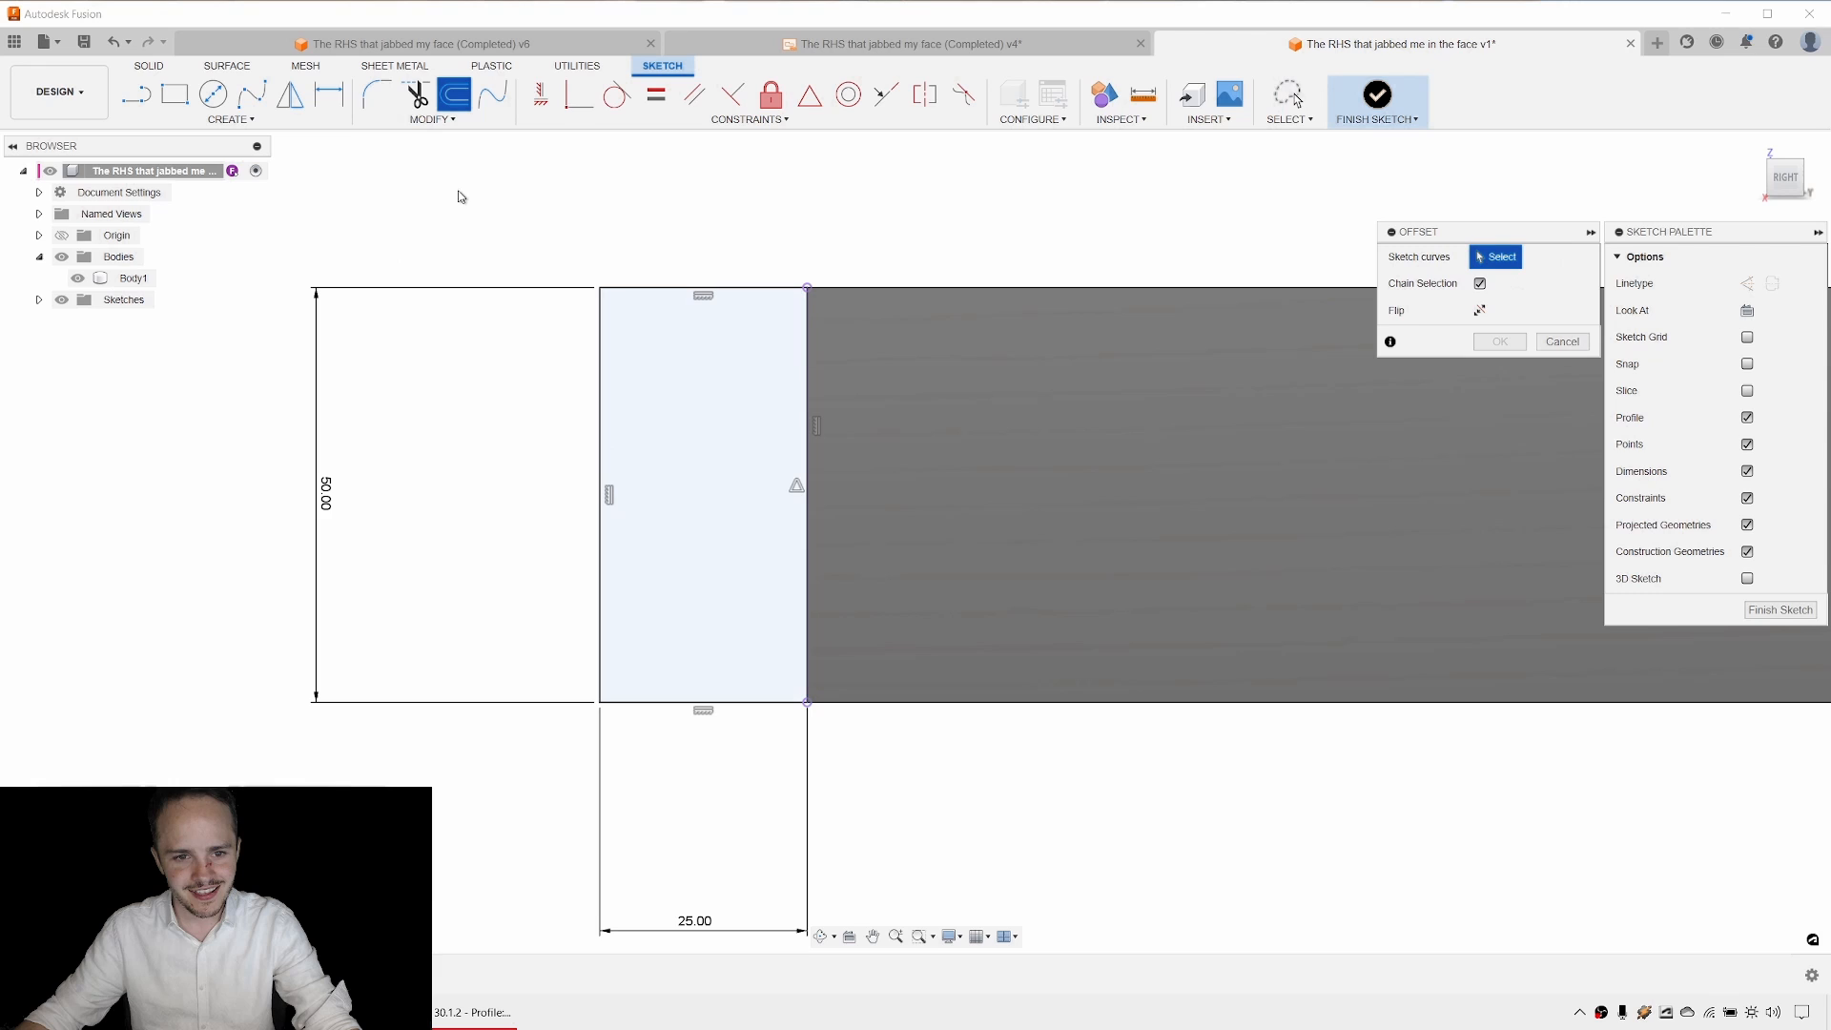
{"action": "left_click", "coordinate": [658, 296]}
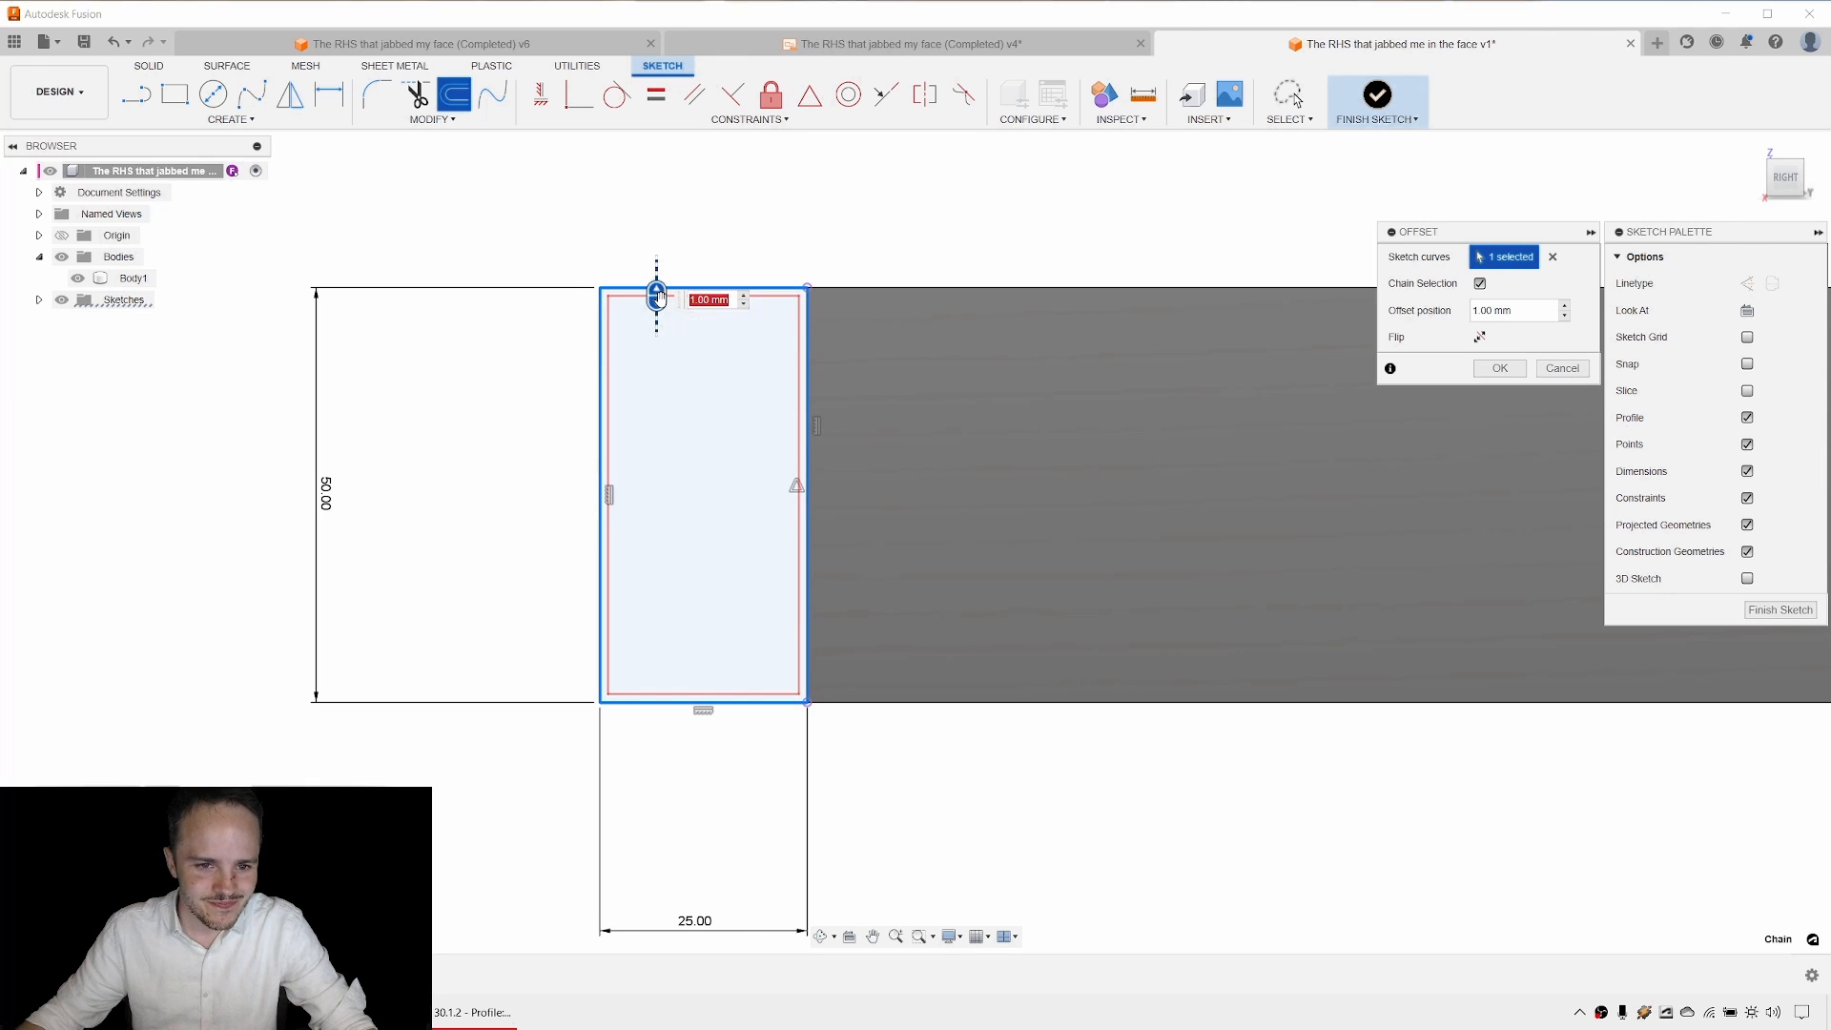
{"action": "mouse_move", "coordinate": [658, 296]}
{"action": "left_mouse_down"}
{"action": "mouse_move", "coordinate": [654, 253]}
{"action": "mouse_move", "coordinate": [665, 349]}
{"action": "mouse_move", "coordinate": [669, 314]}
{"action": "left_mouse_up"}
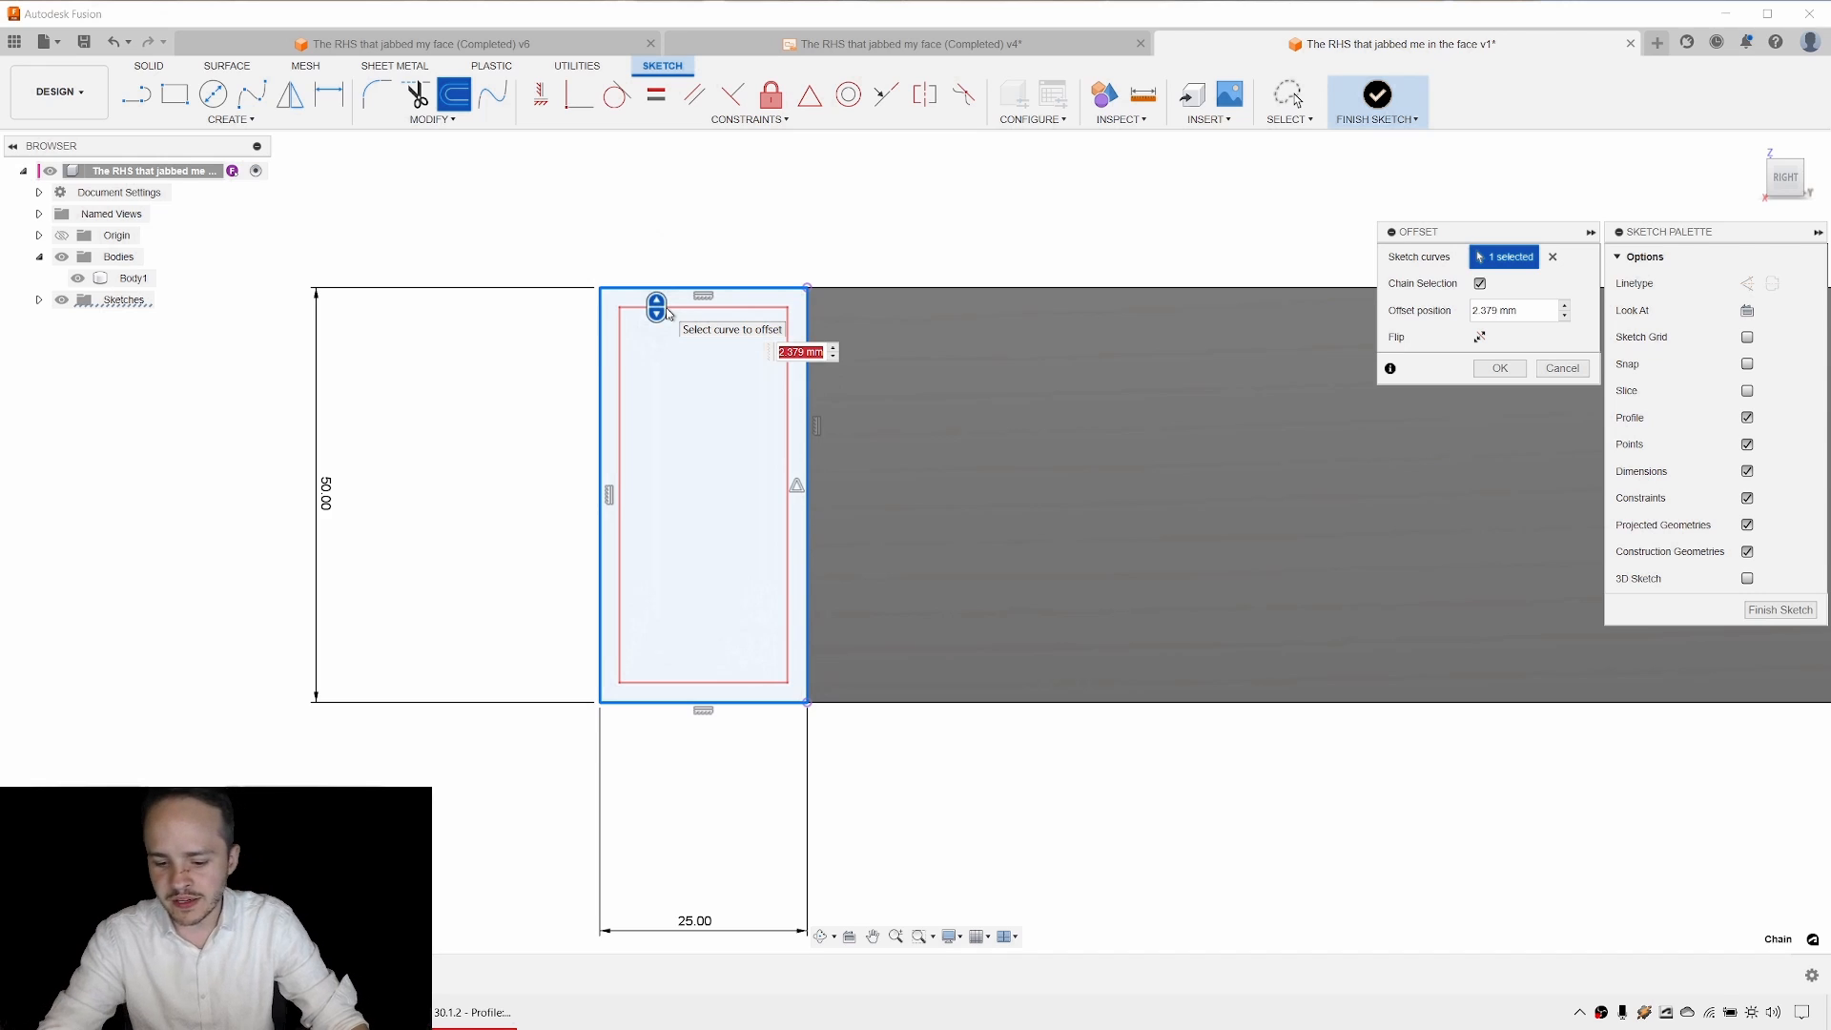
{"action": "type", "text": "0.5"}
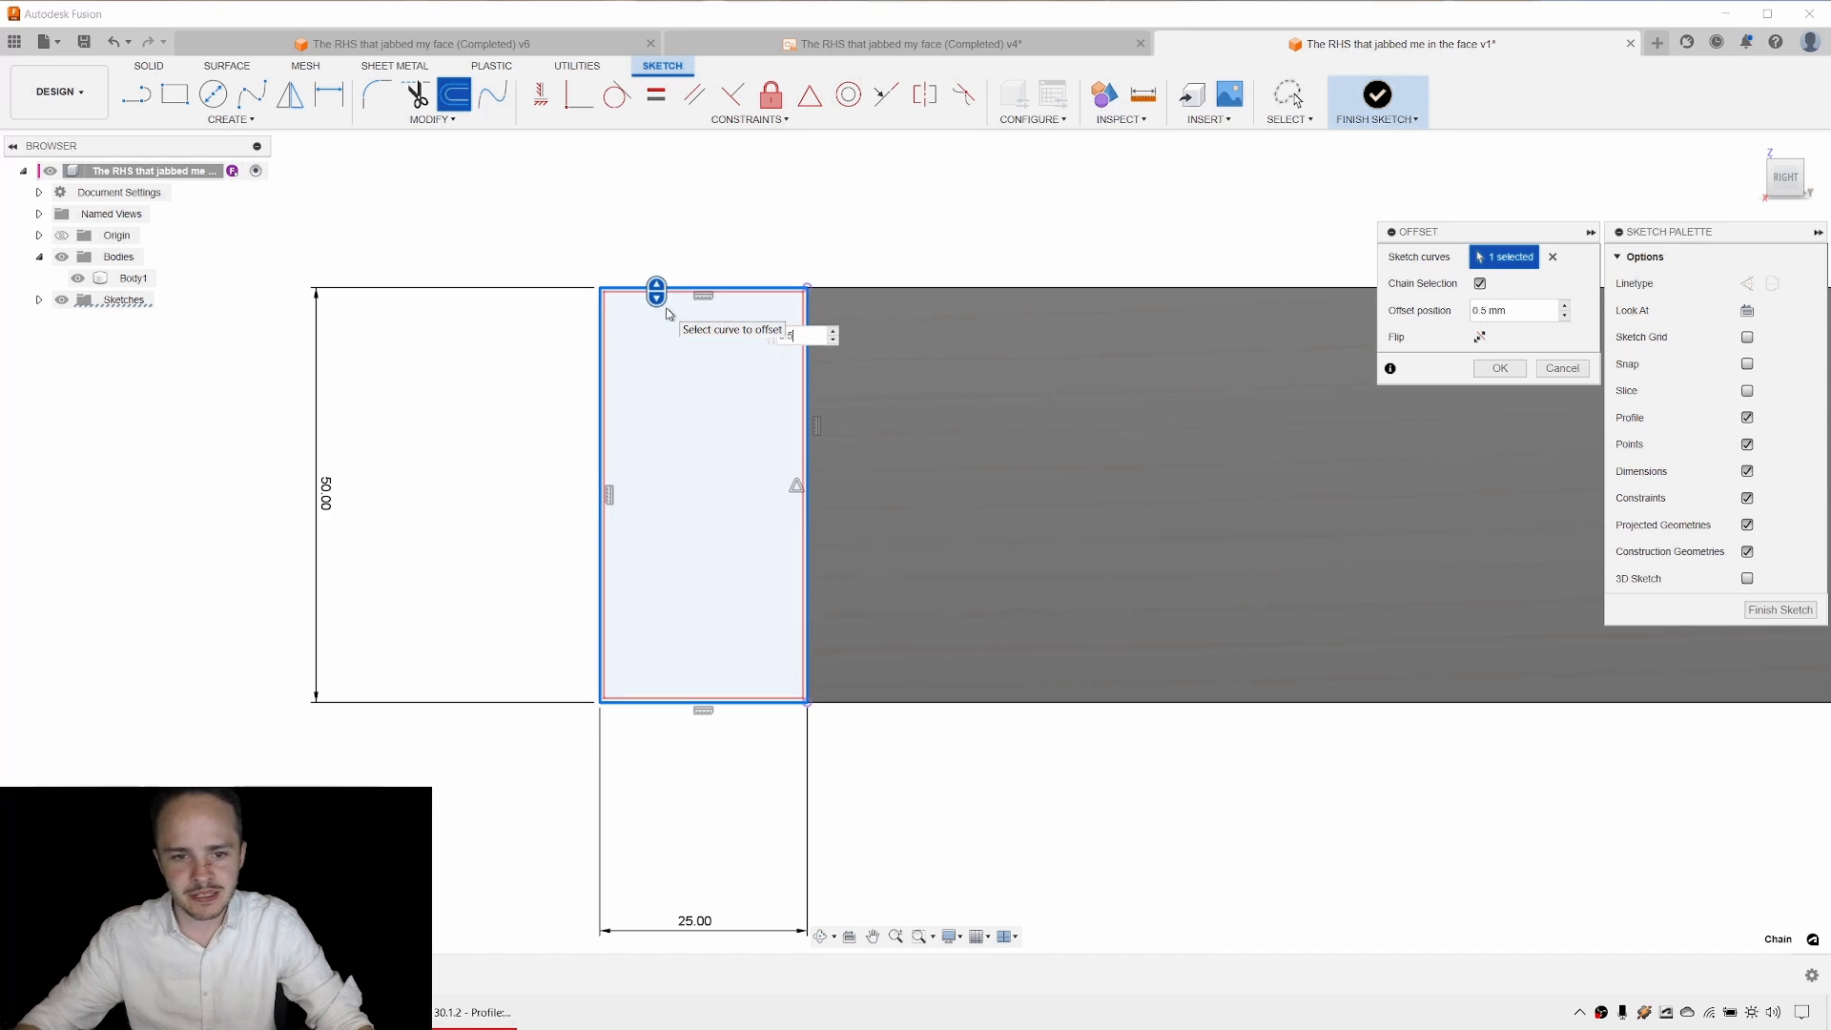
{"action": "key", "text": "Return"}
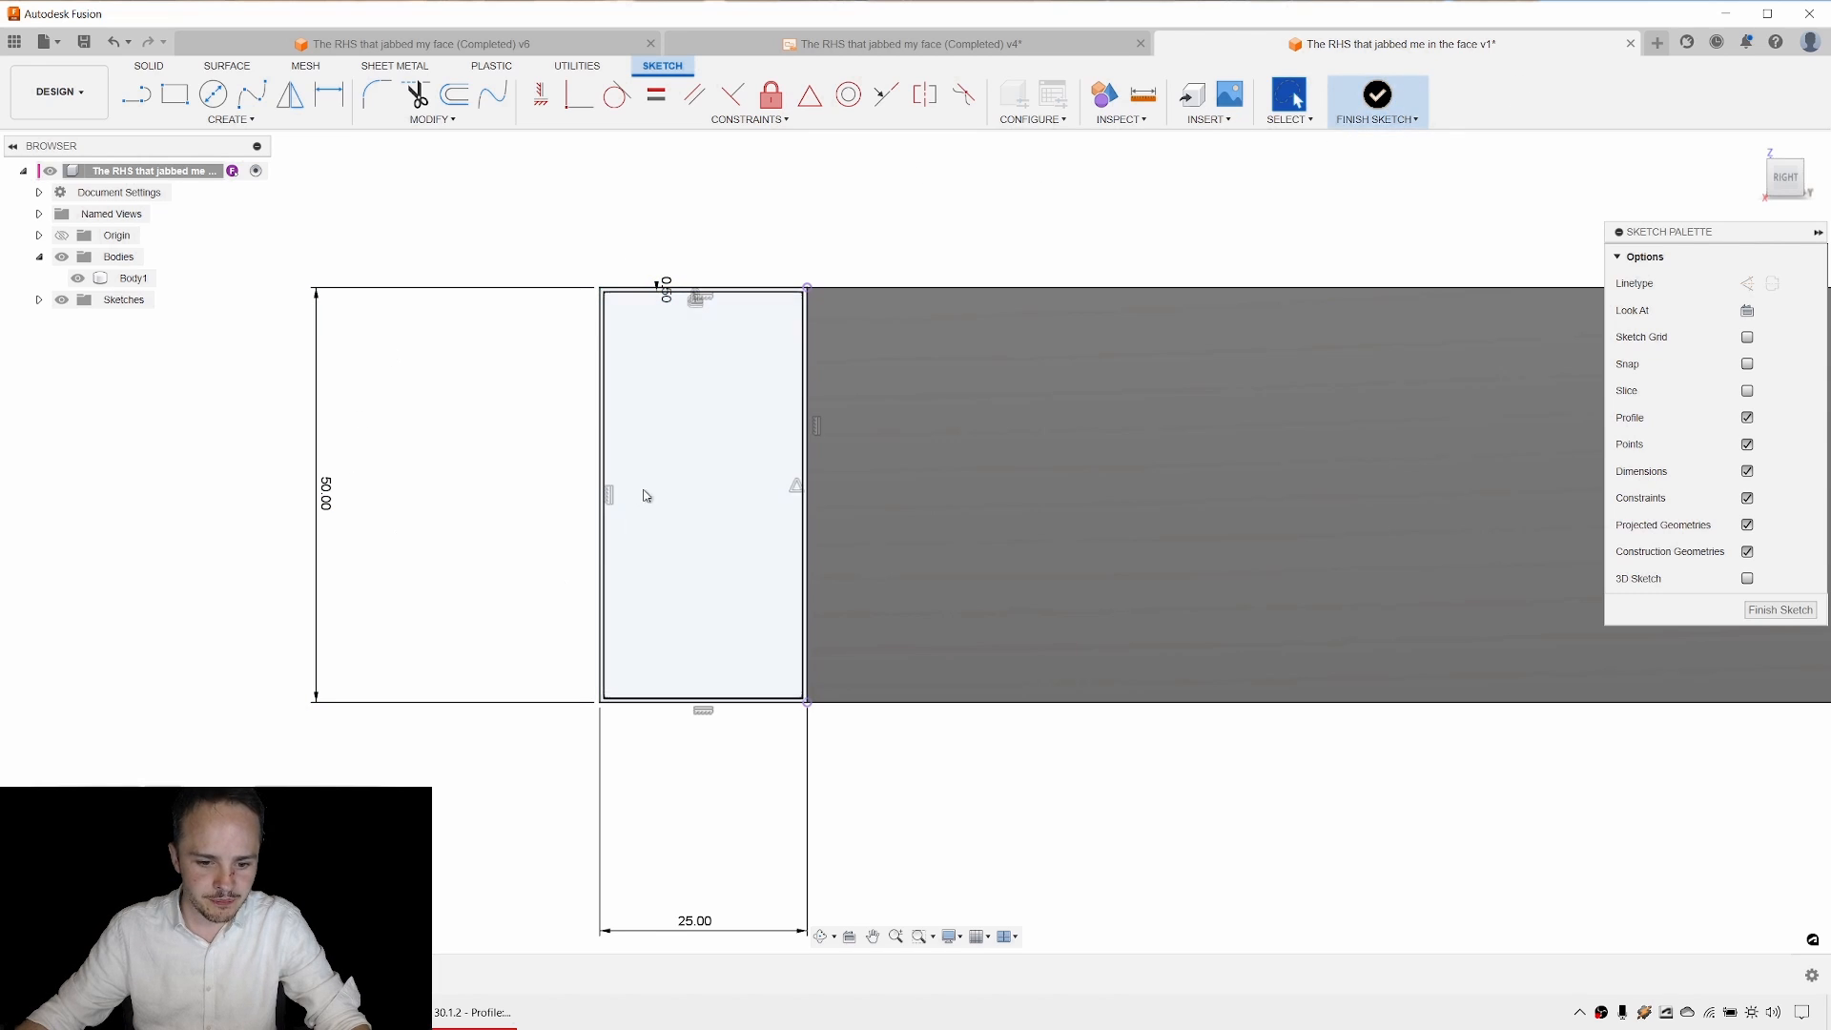
{"action": "left_click", "coordinate": [1384, 101]}
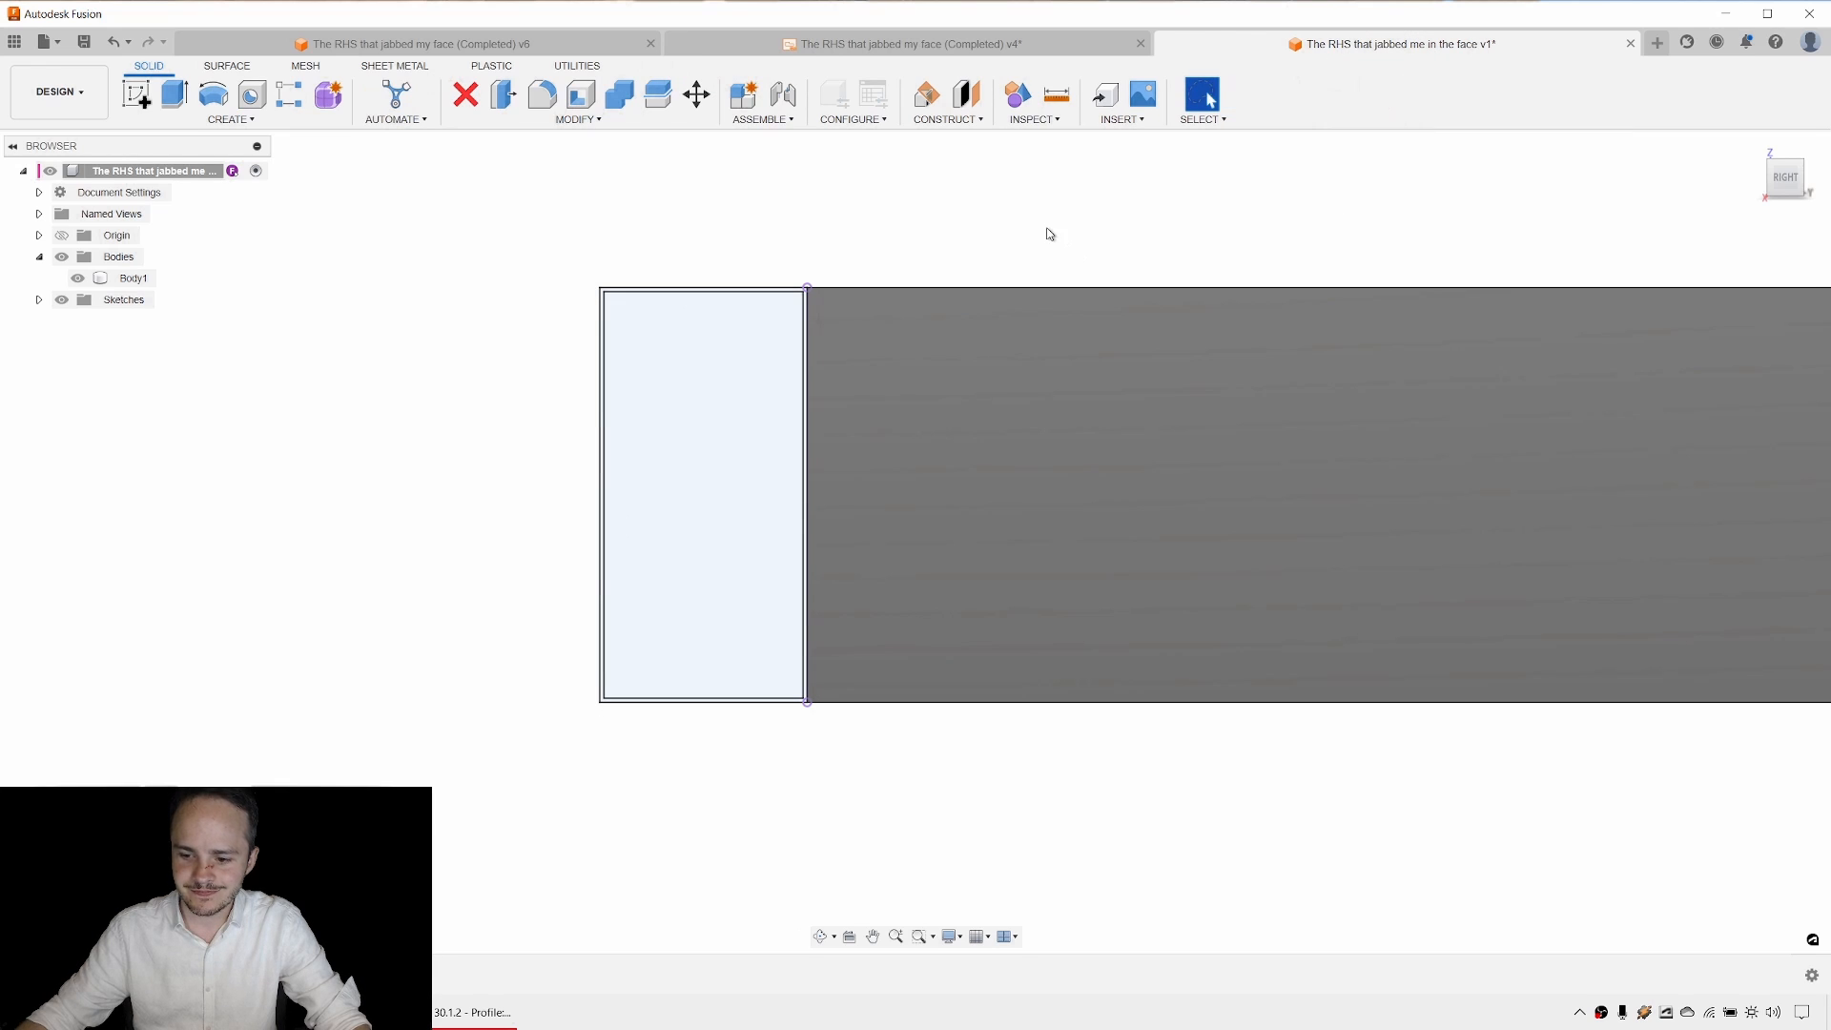
Start an extrusion with only the thin wall profile between the two rectangles selected, leaving out the inner area.
{"action": "middle_click_drag", "start_coordinate": [899, 222], "coordinate": [851, 301], "text": "shift"}
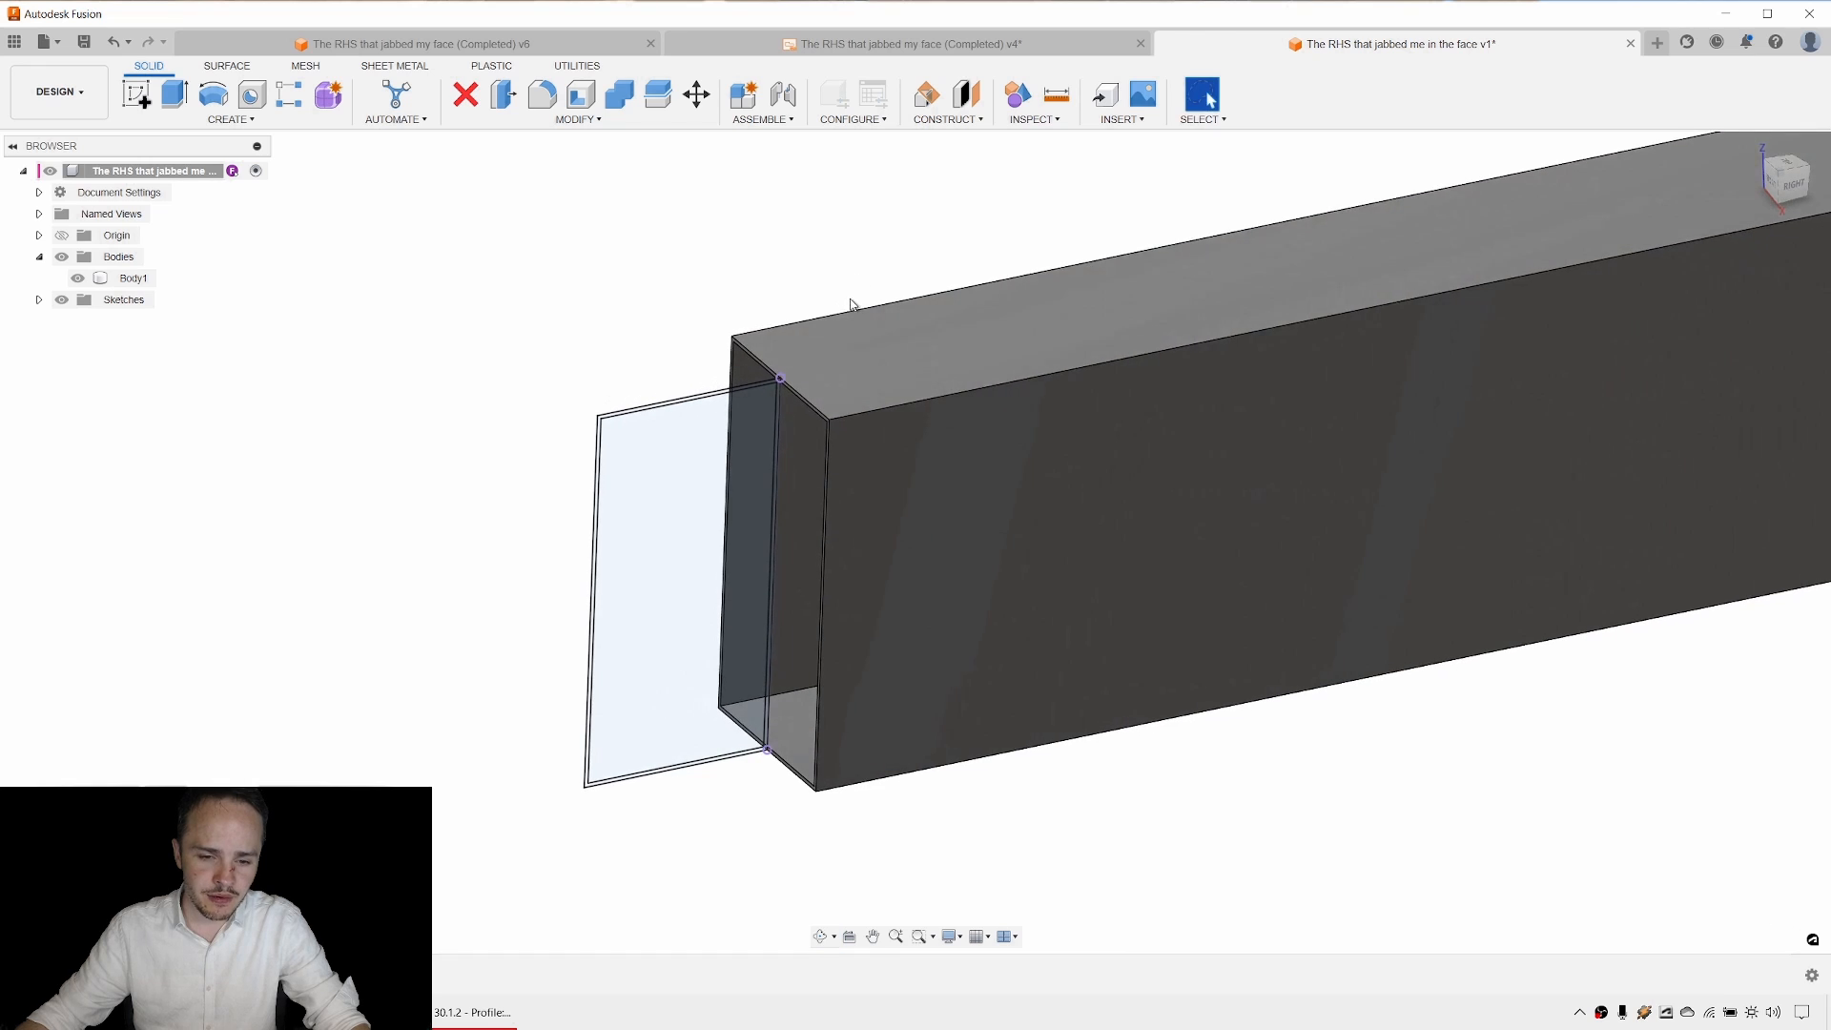
{"action": "left_click", "coordinate": [833, 405]}
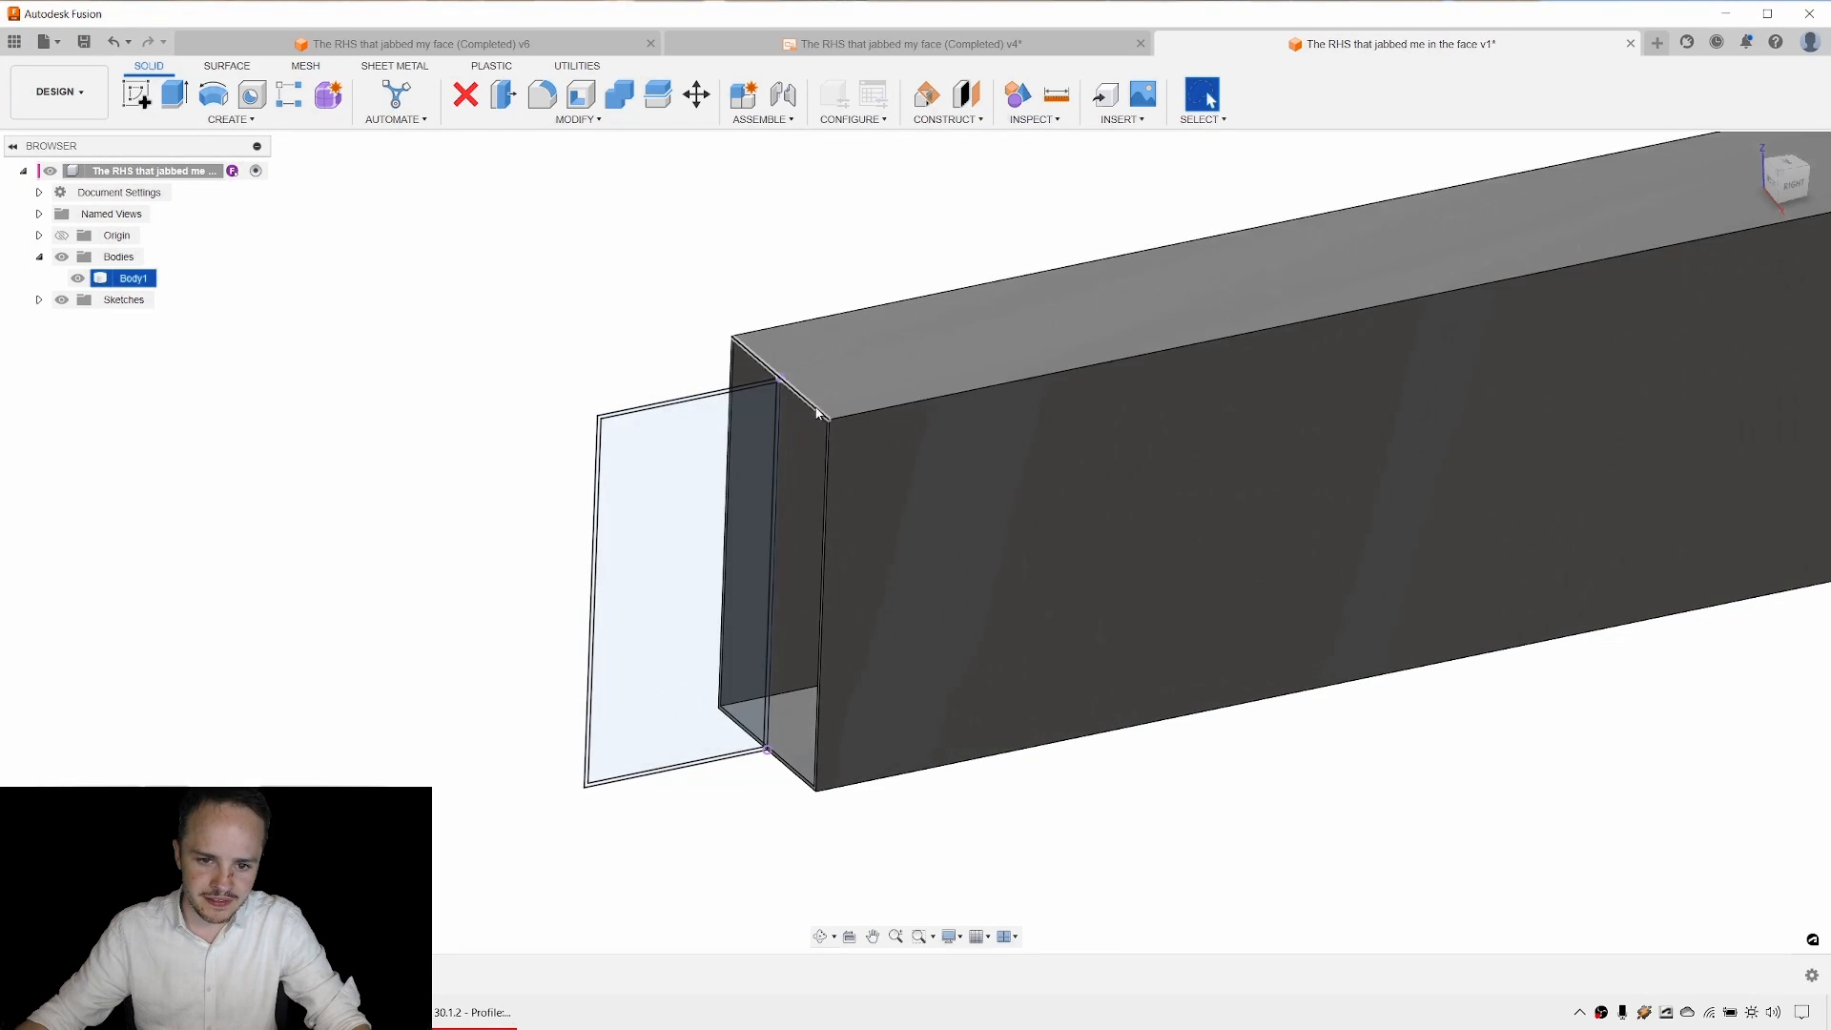
{"action": "left_click", "coordinate": [930, 239]}
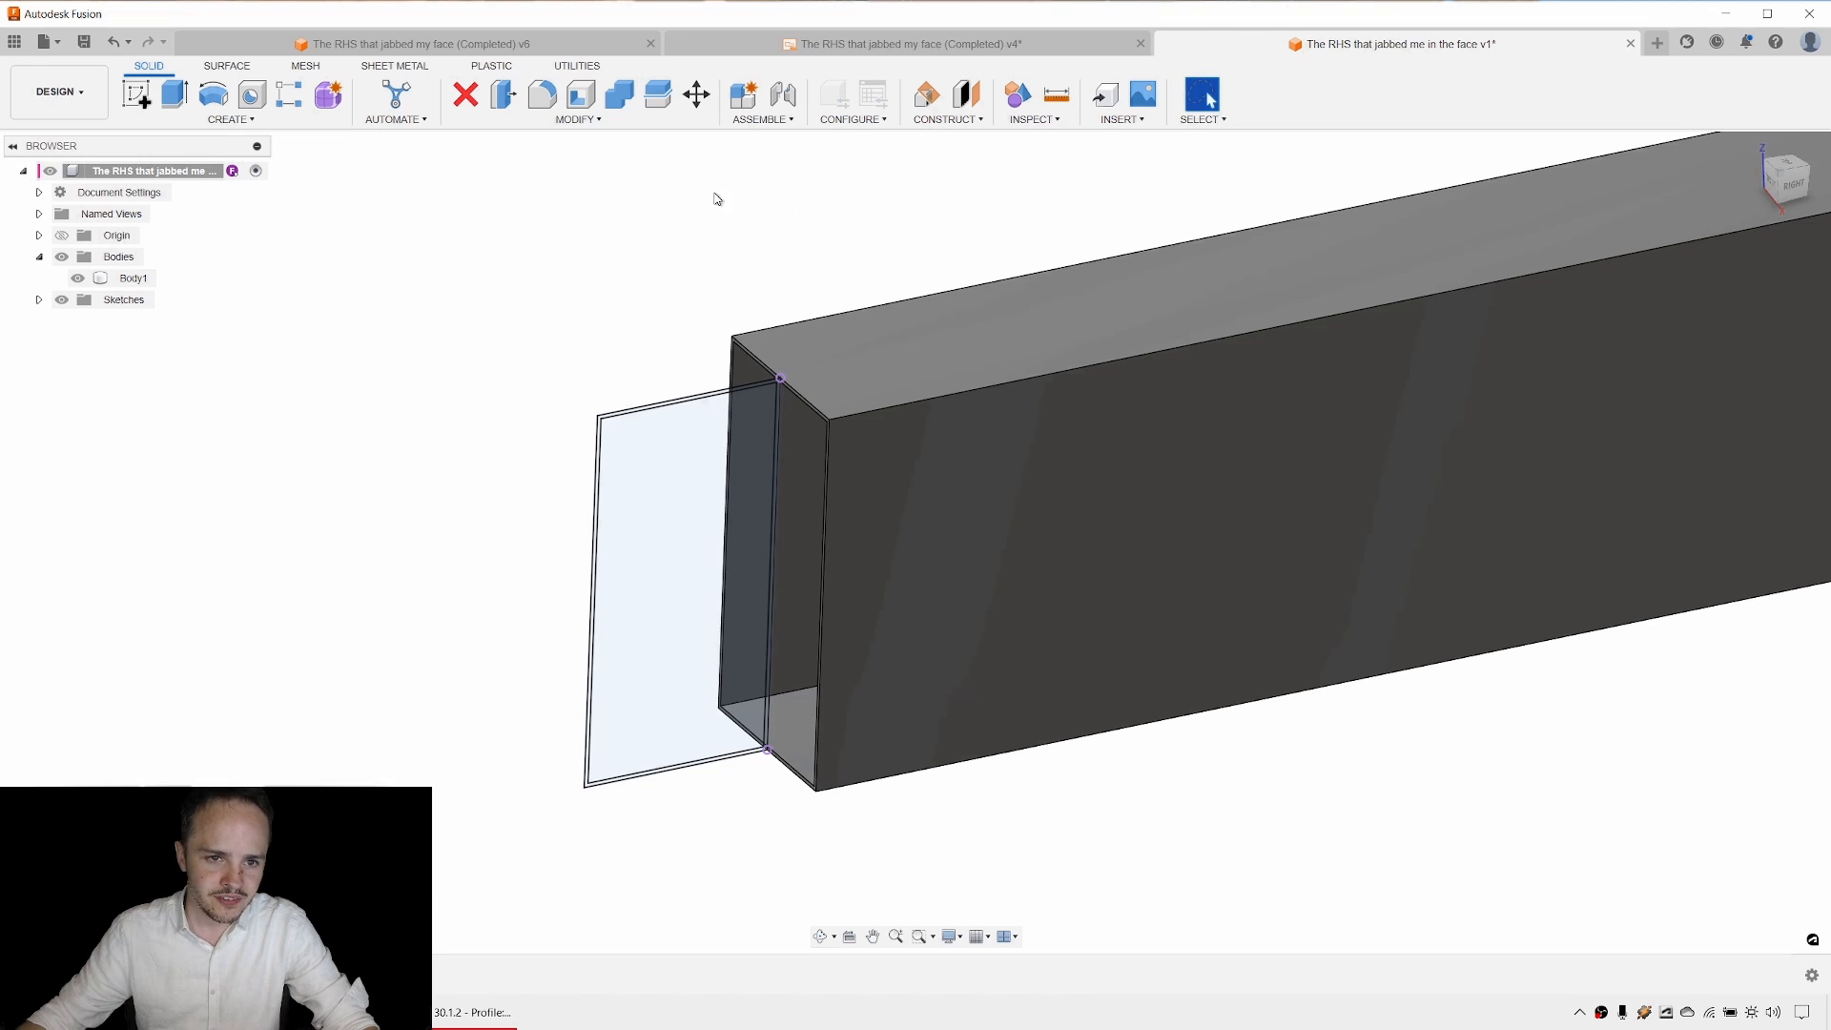
{"action": "left_click", "coordinate": [172, 103]}
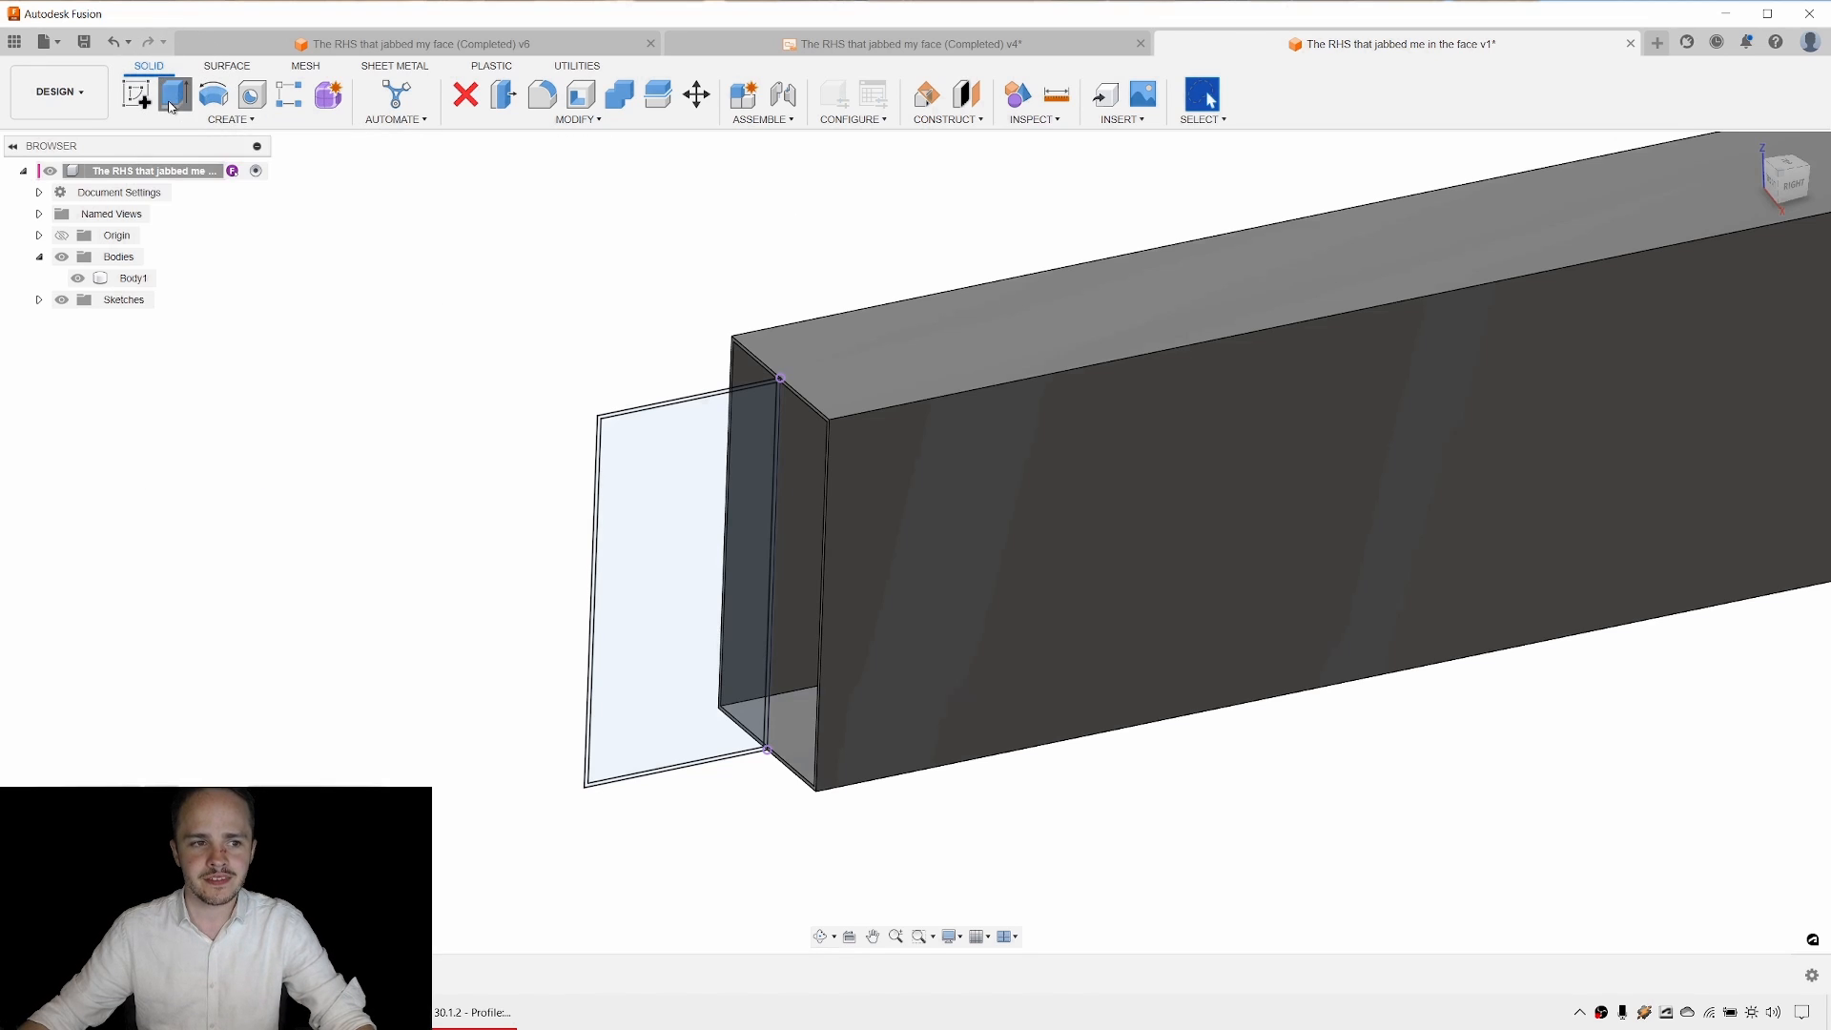
{"action": "scroll", "coordinate": [636, 357], "scroll_direction": "up", "scroll_amount": 10}
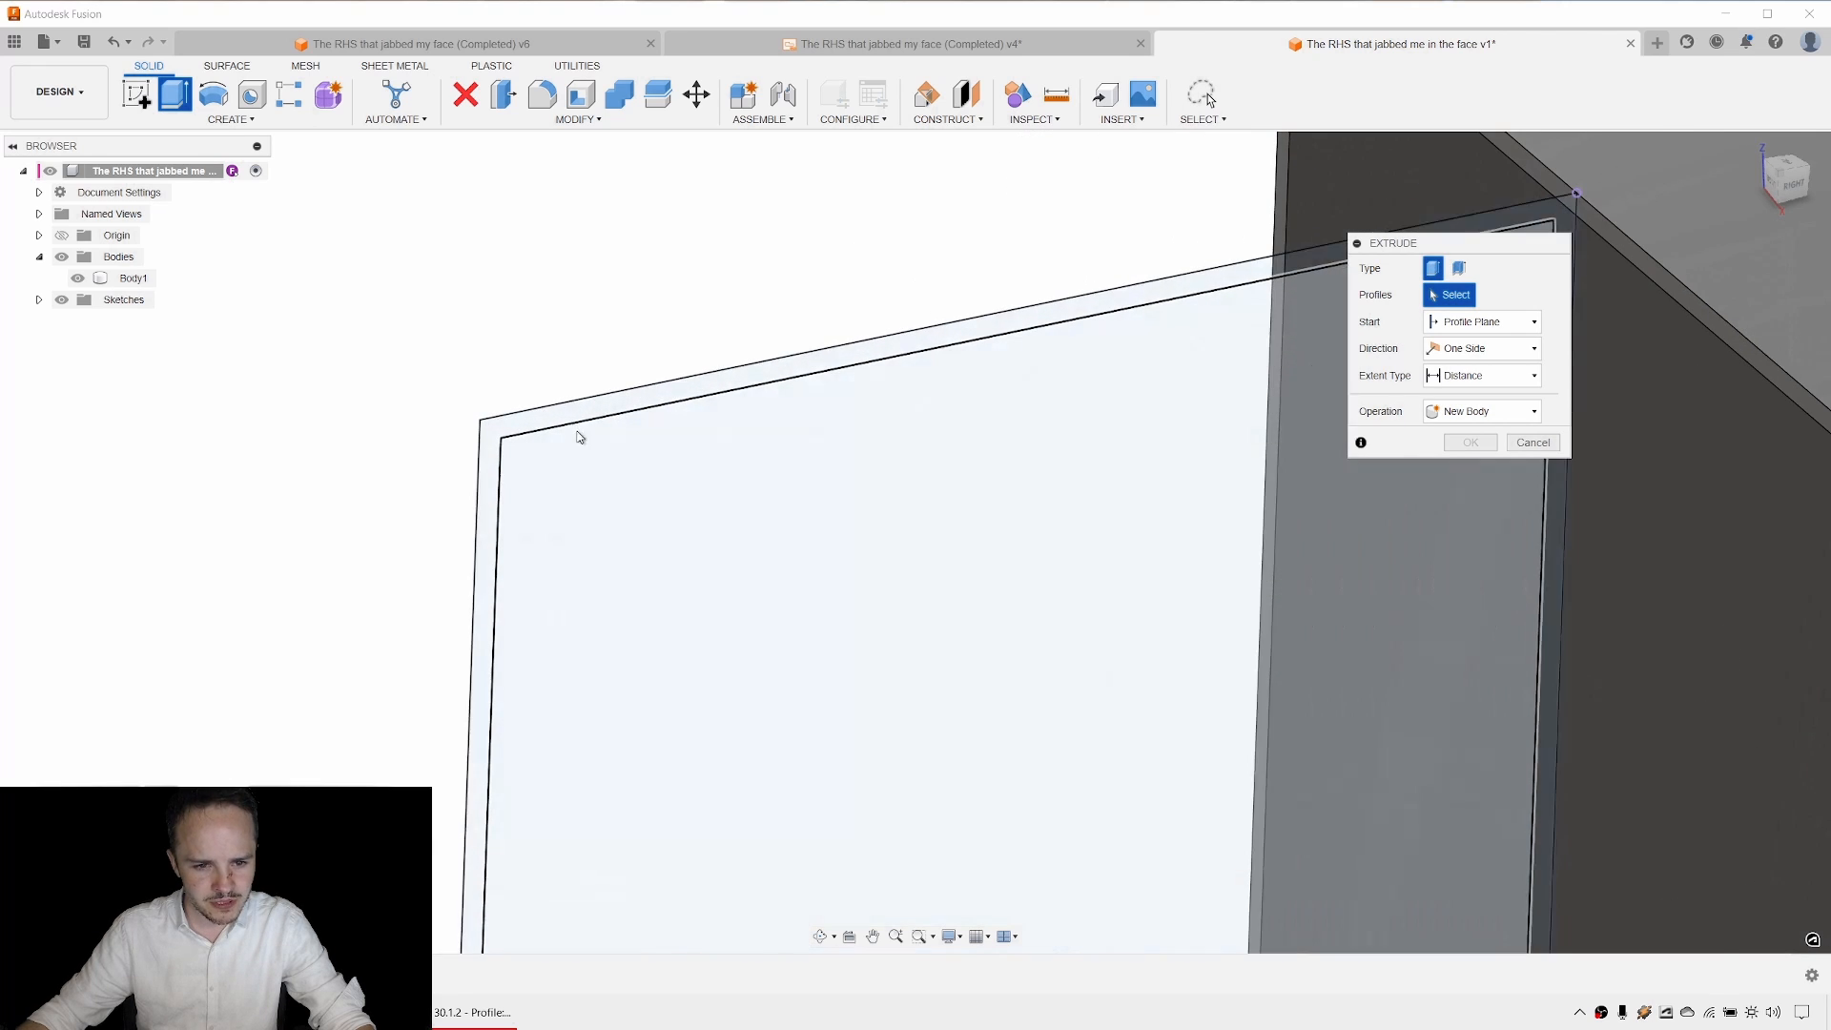
{"action": "left_click", "coordinate": [583, 412]}
{"action": "scroll", "coordinate": [986, 361], "scroll_direction": "down", "scroll_amount": 5}
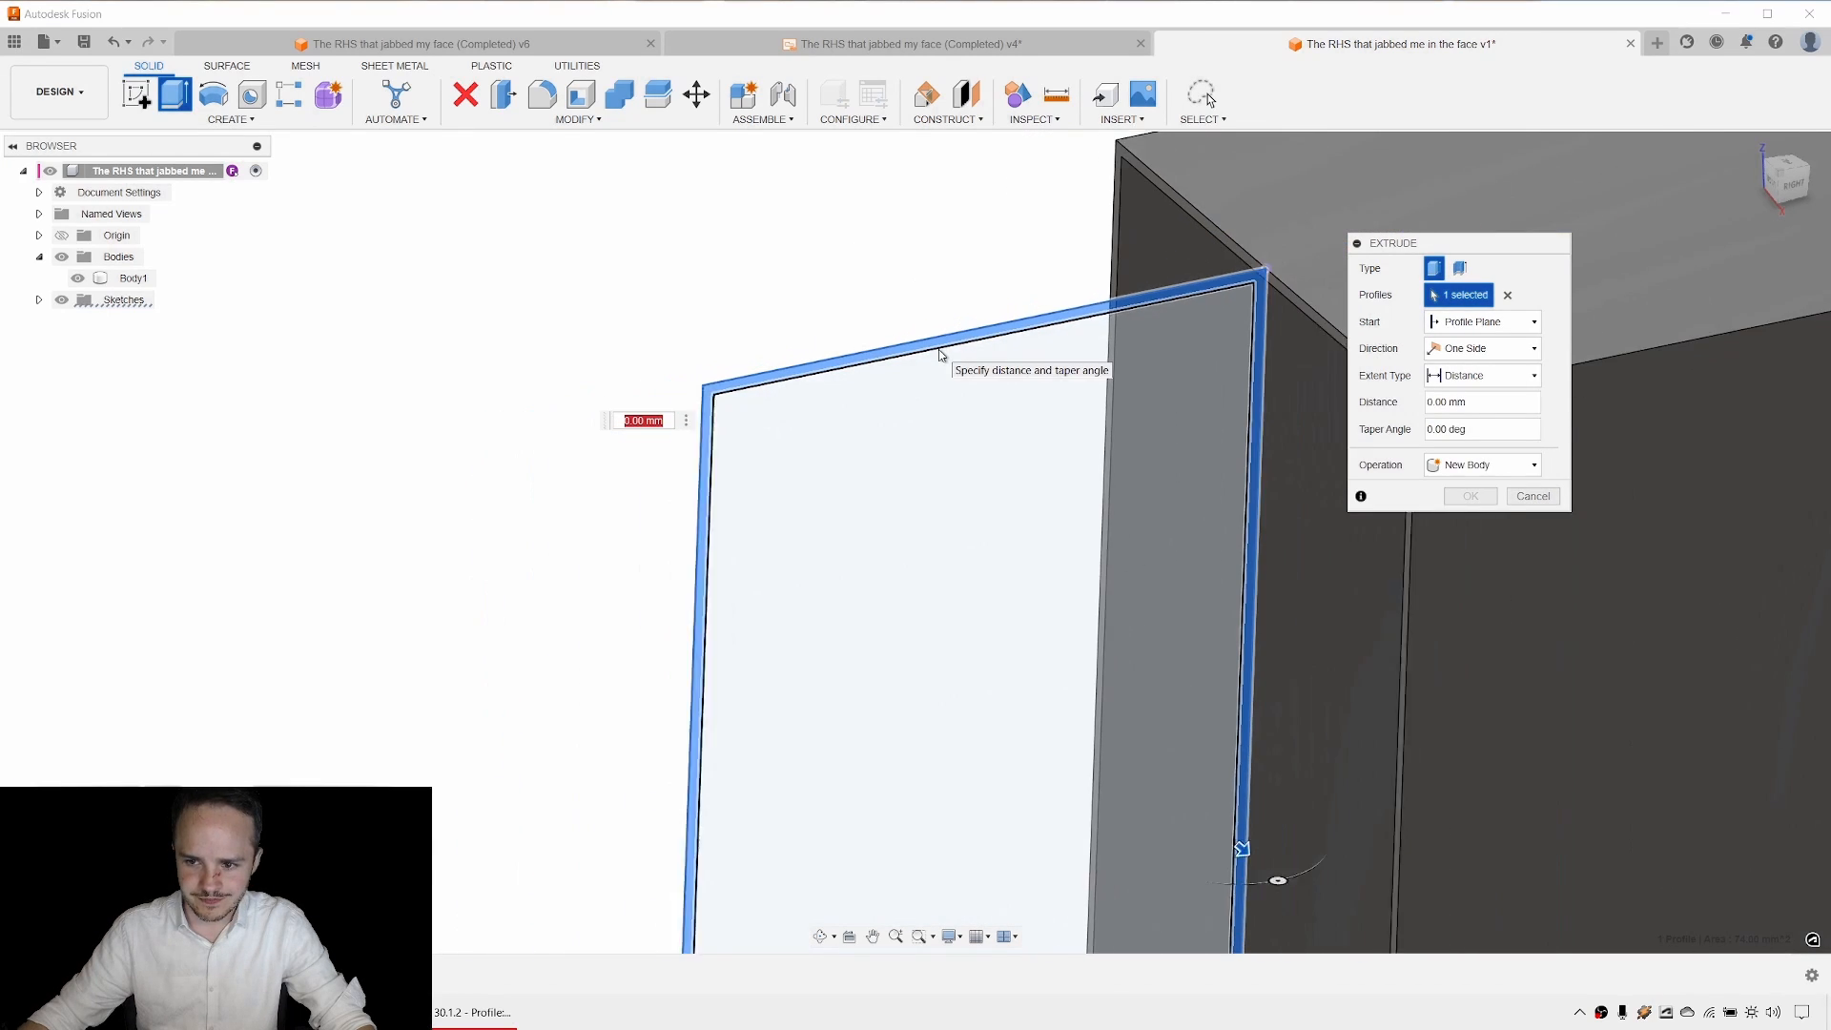
{"action": "left_click", "coordinate": [878, 495]}
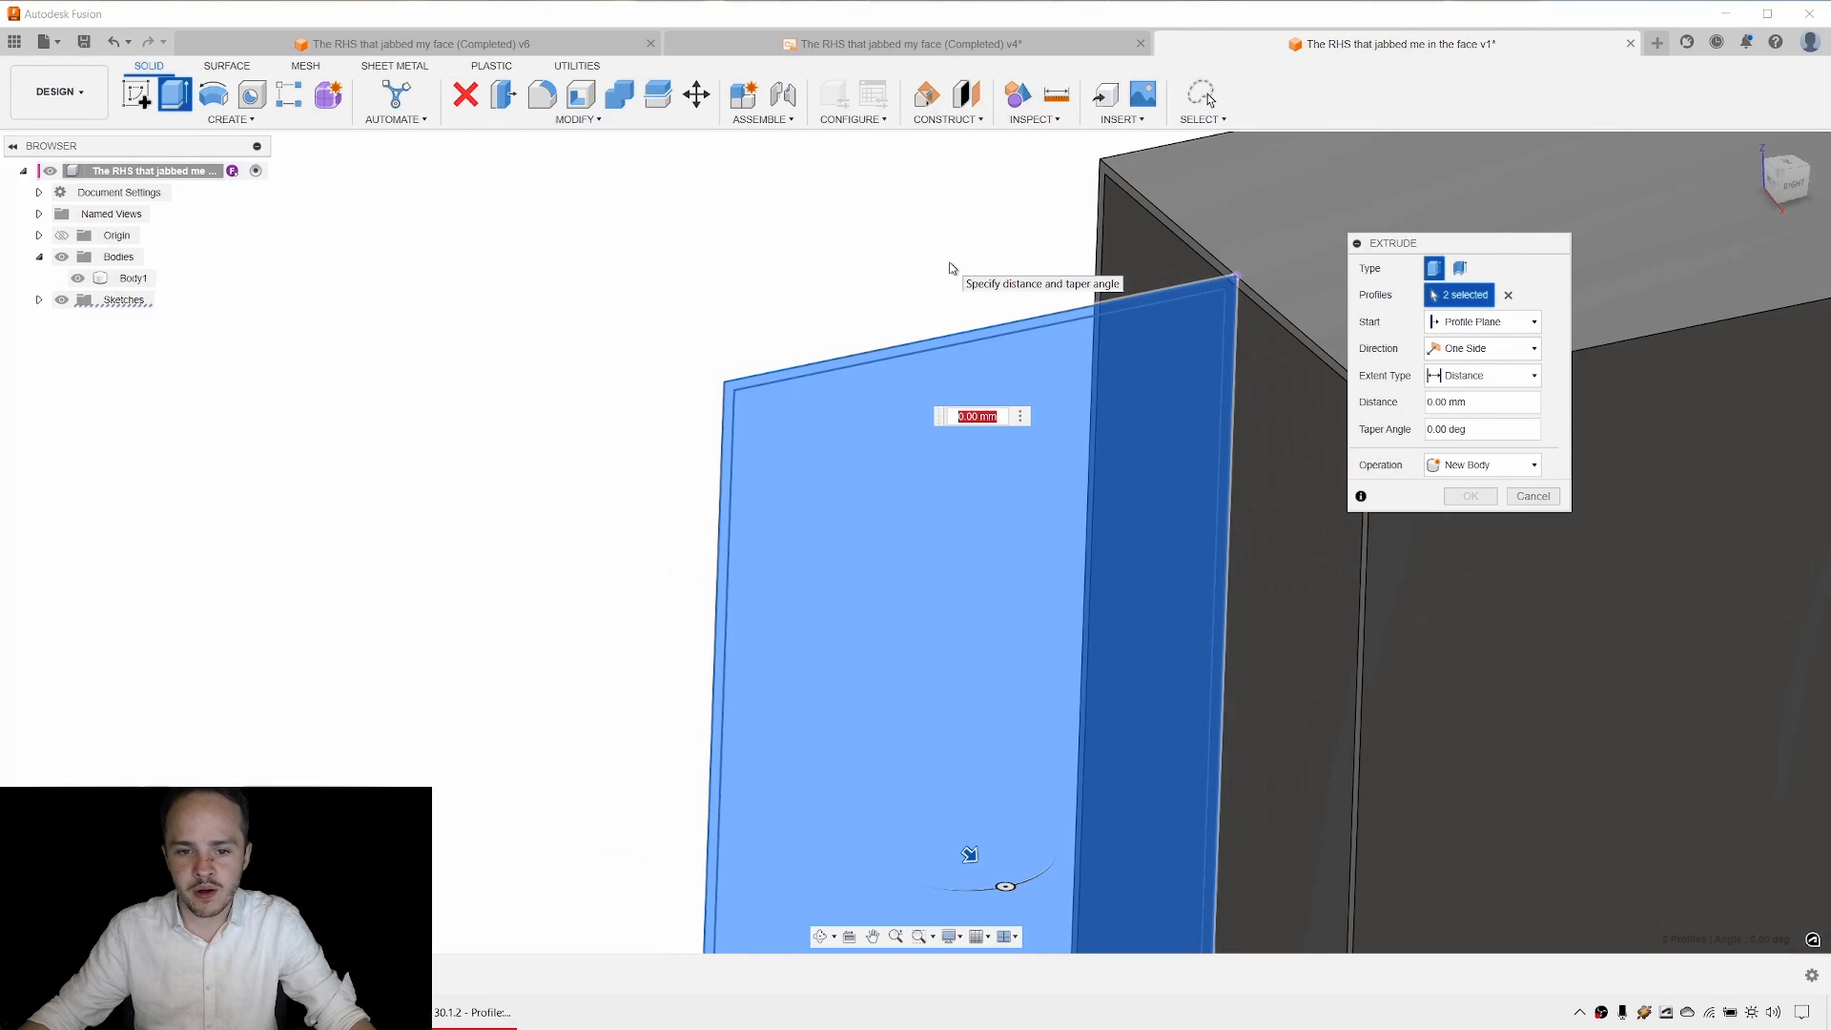
{"action": "left_click", "coordinate": [871, 502]}
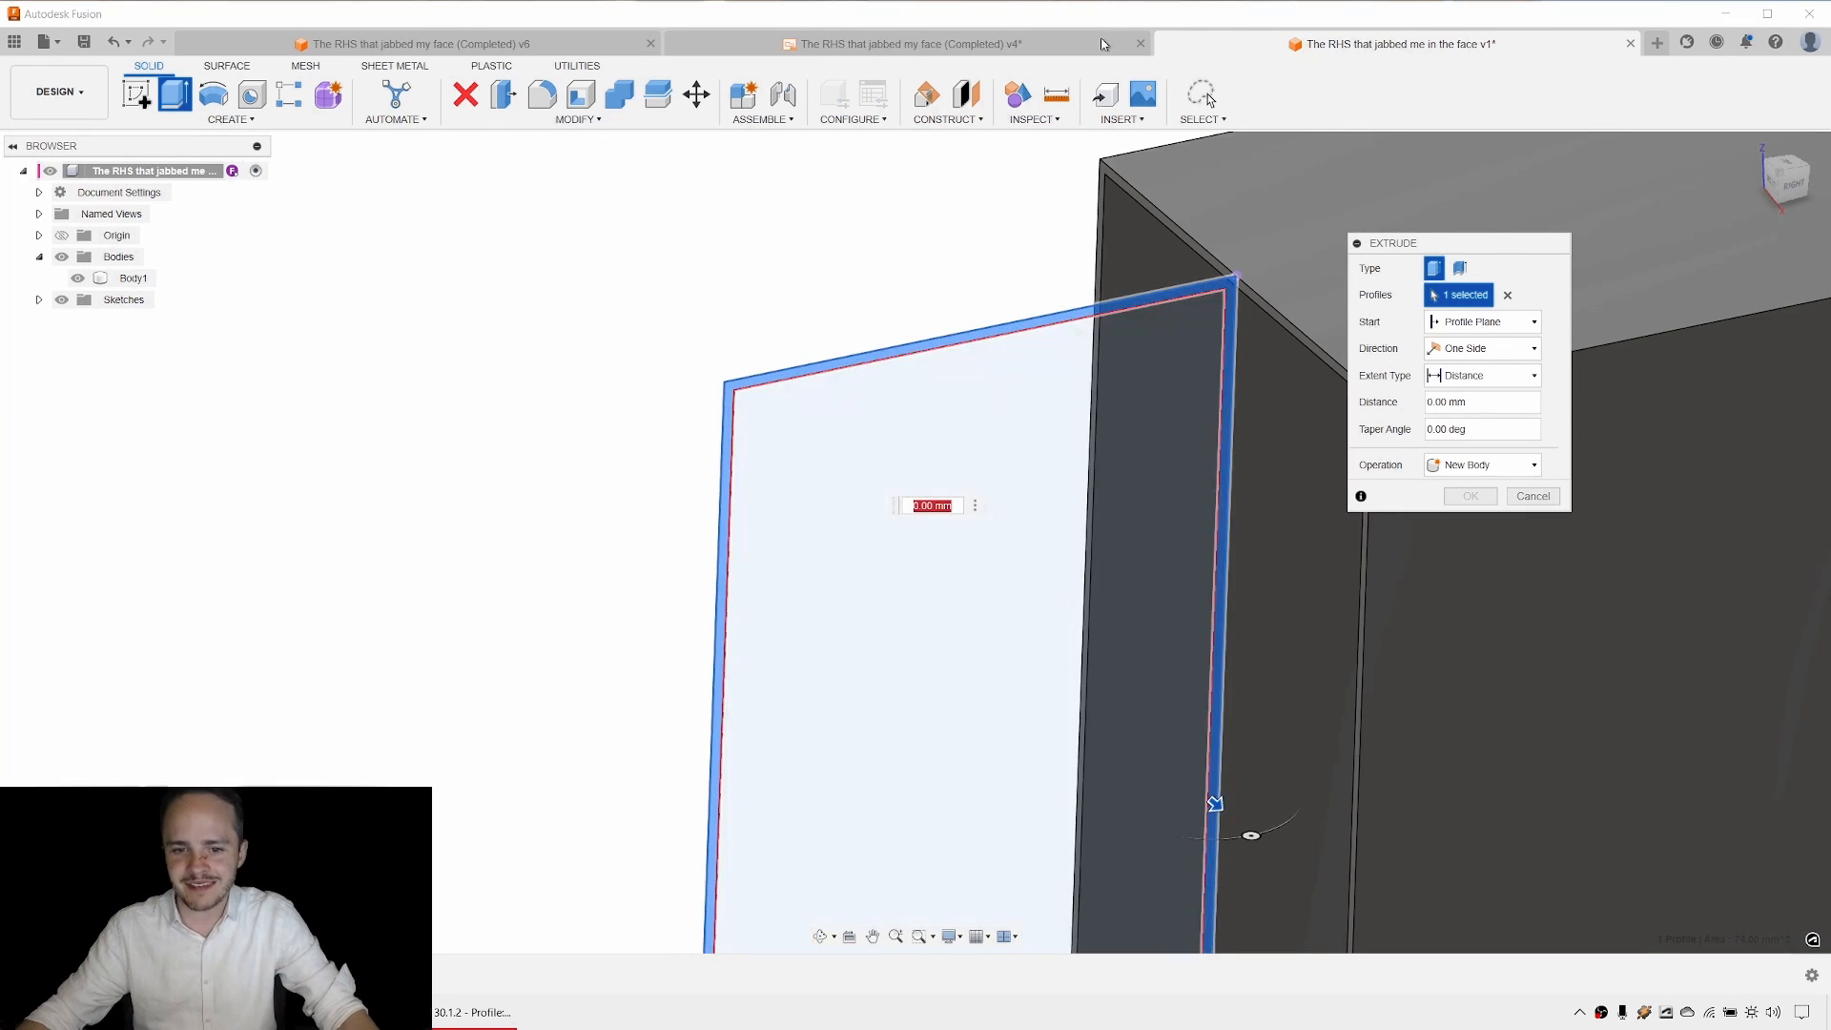
{"action": "scroll", "coordinate": [748, 282], "scroll_direction": "down", "scroll_amount": 5}
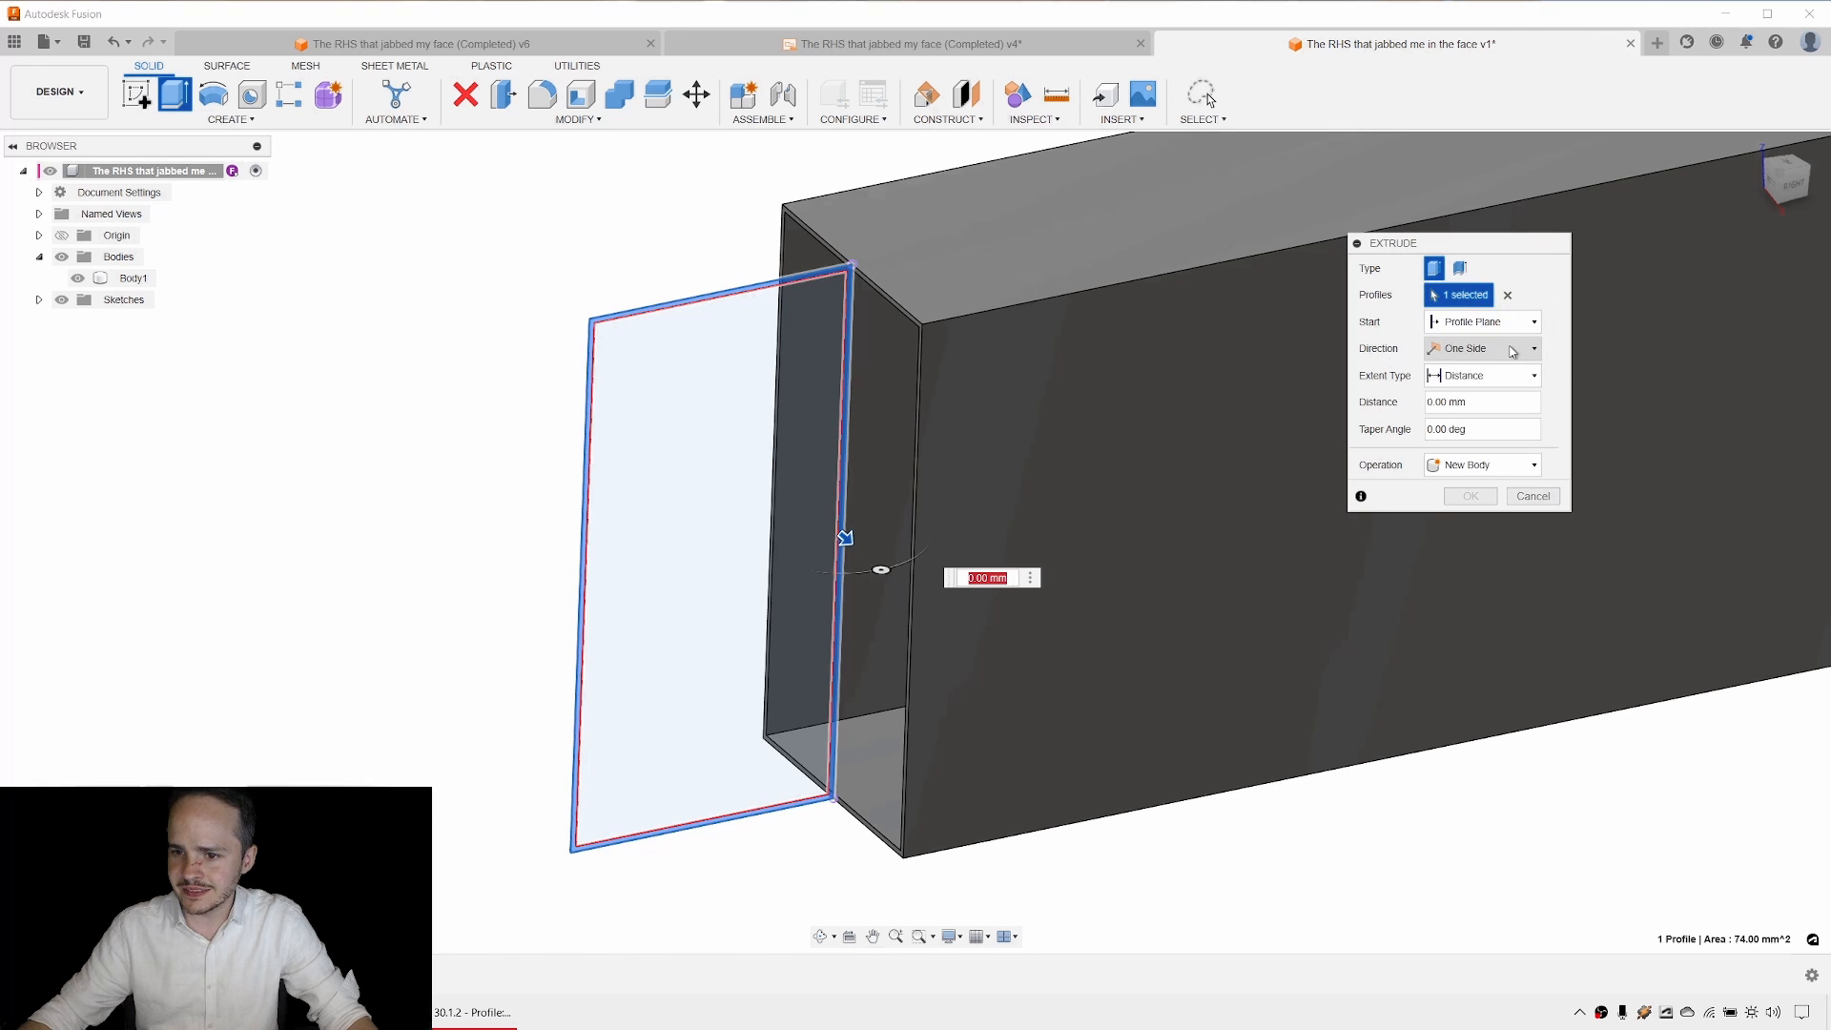
Make the extrusion symmetric, measured over the whole length, with a distance of 280 mm.
{"action": "left_click", "coordinate": [1511, 351]}
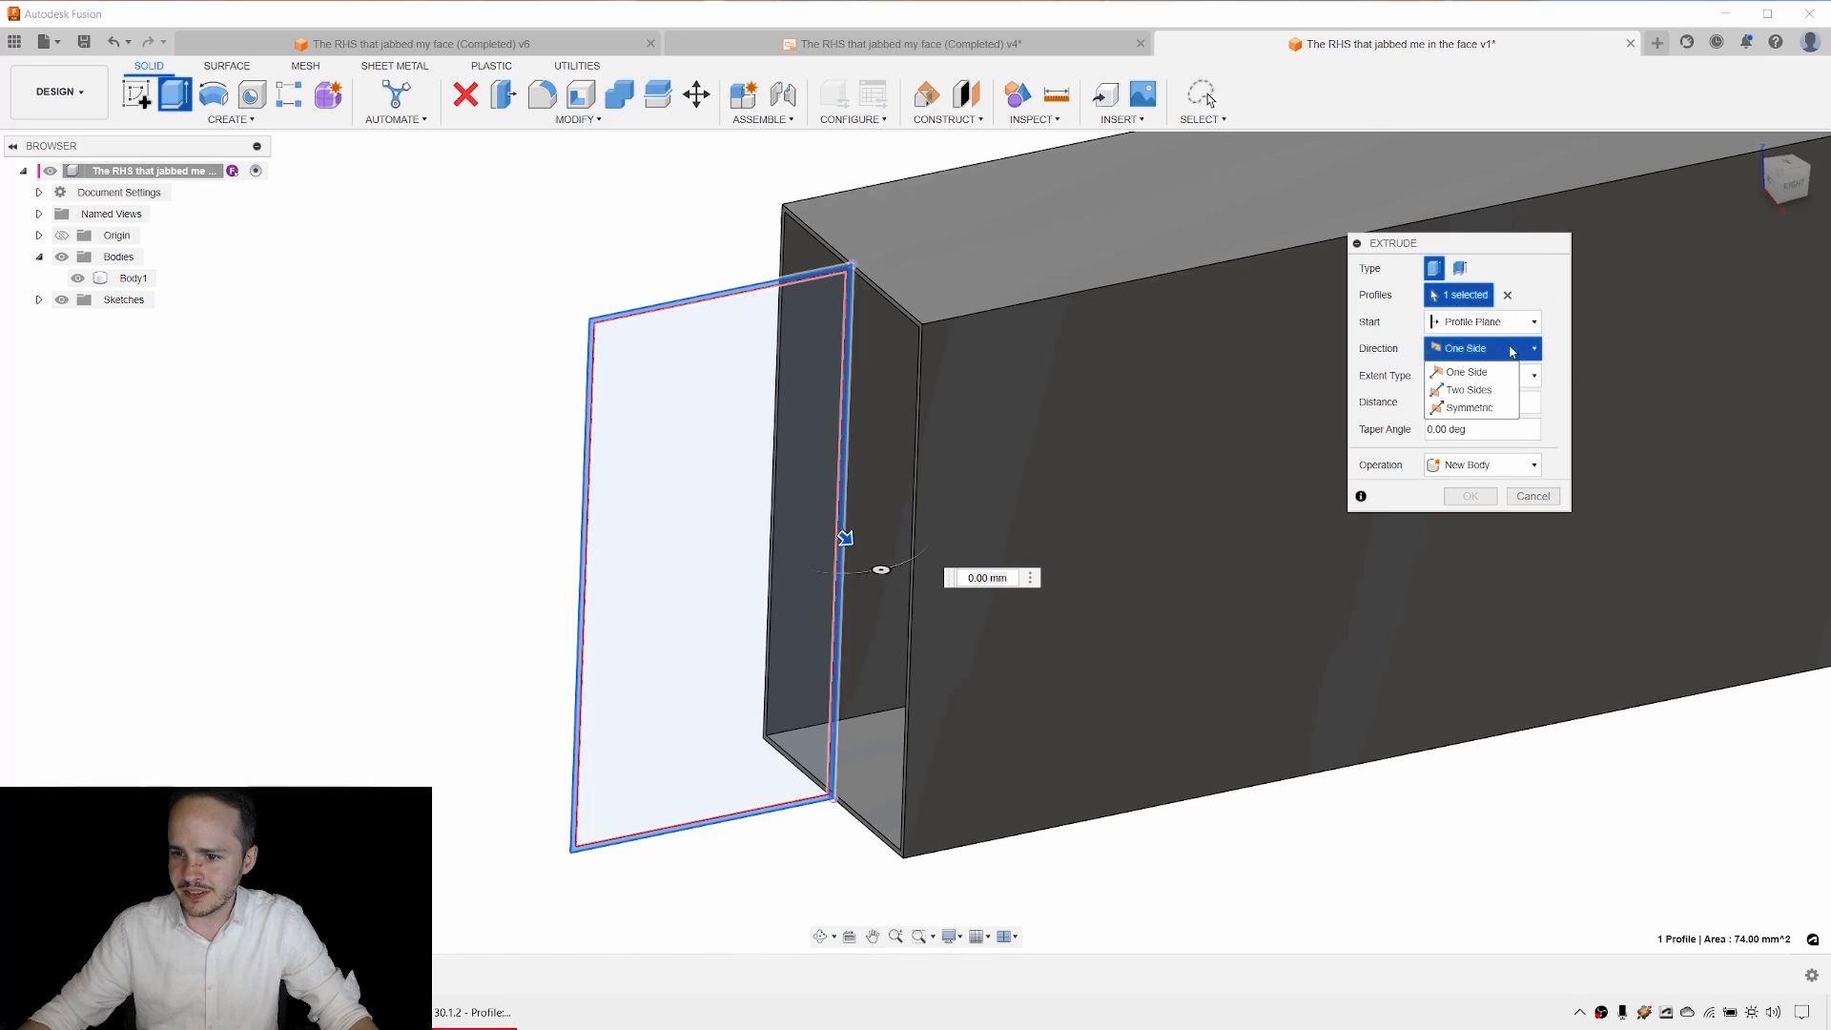
{"action": "left_click", "coordinate": [1487, 408]}
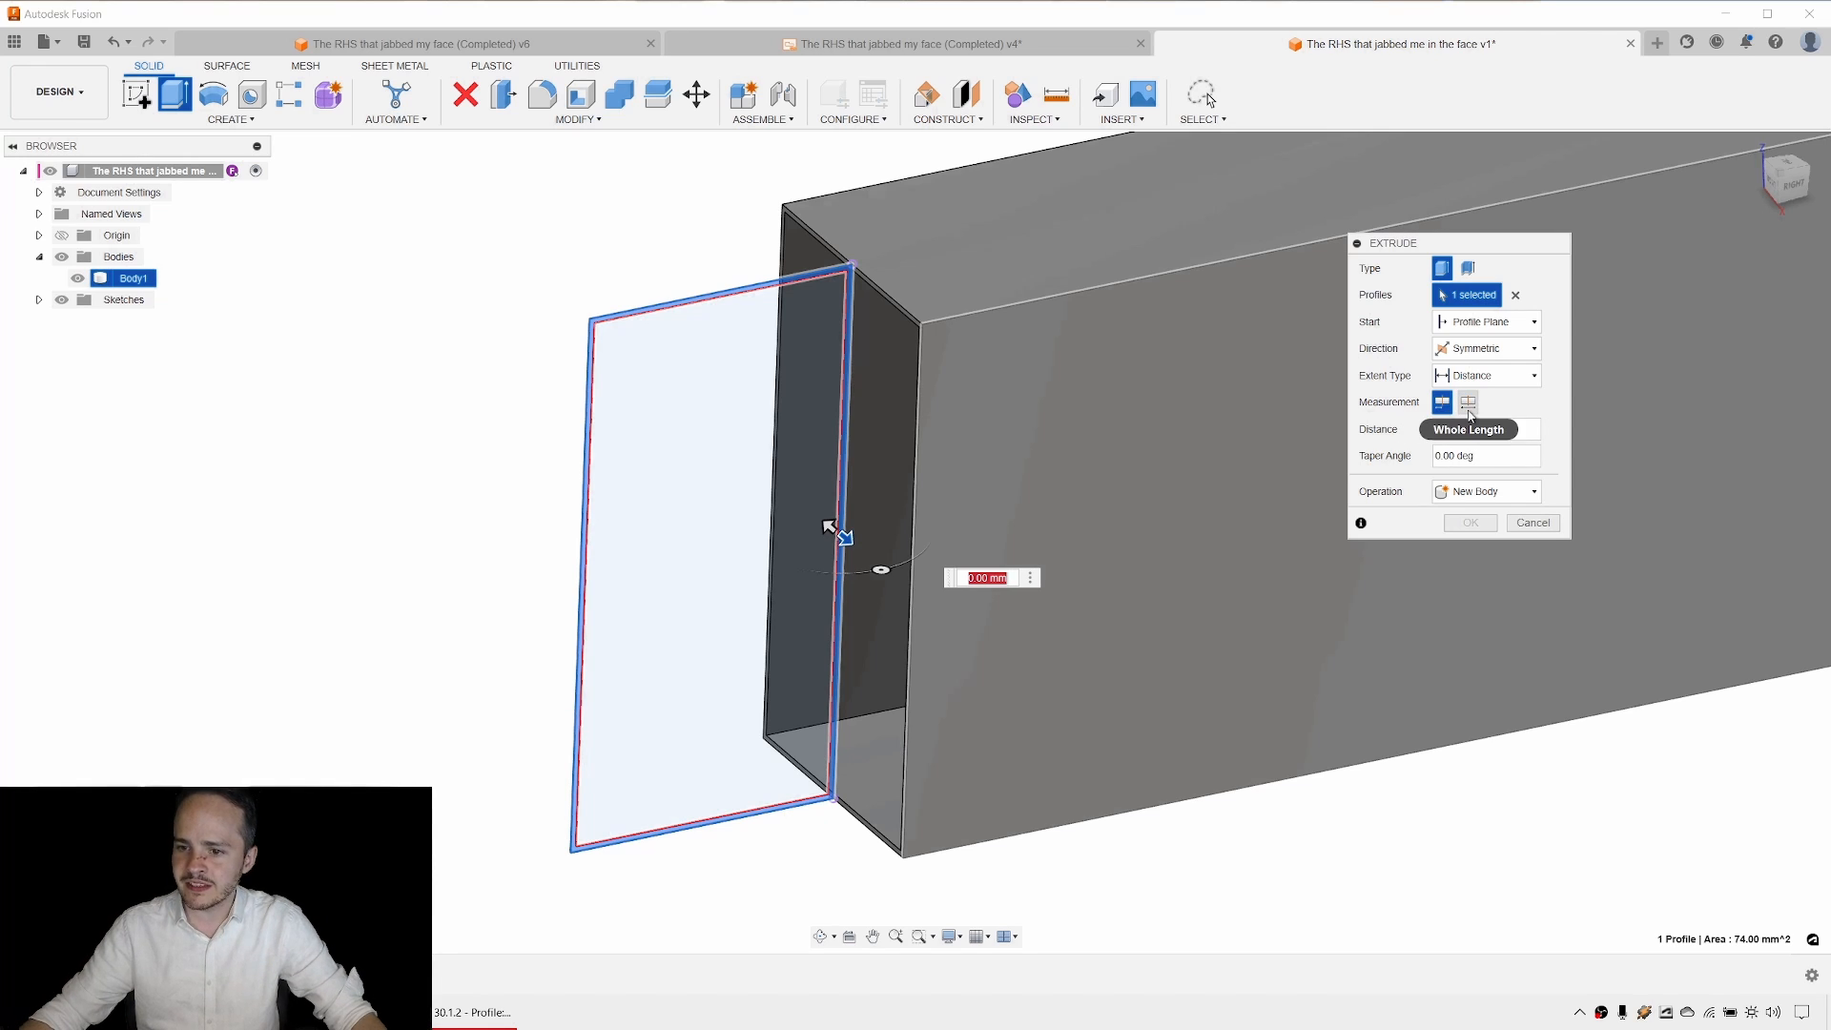
{"action": "left_click", "coordinate": [1468, 404]}
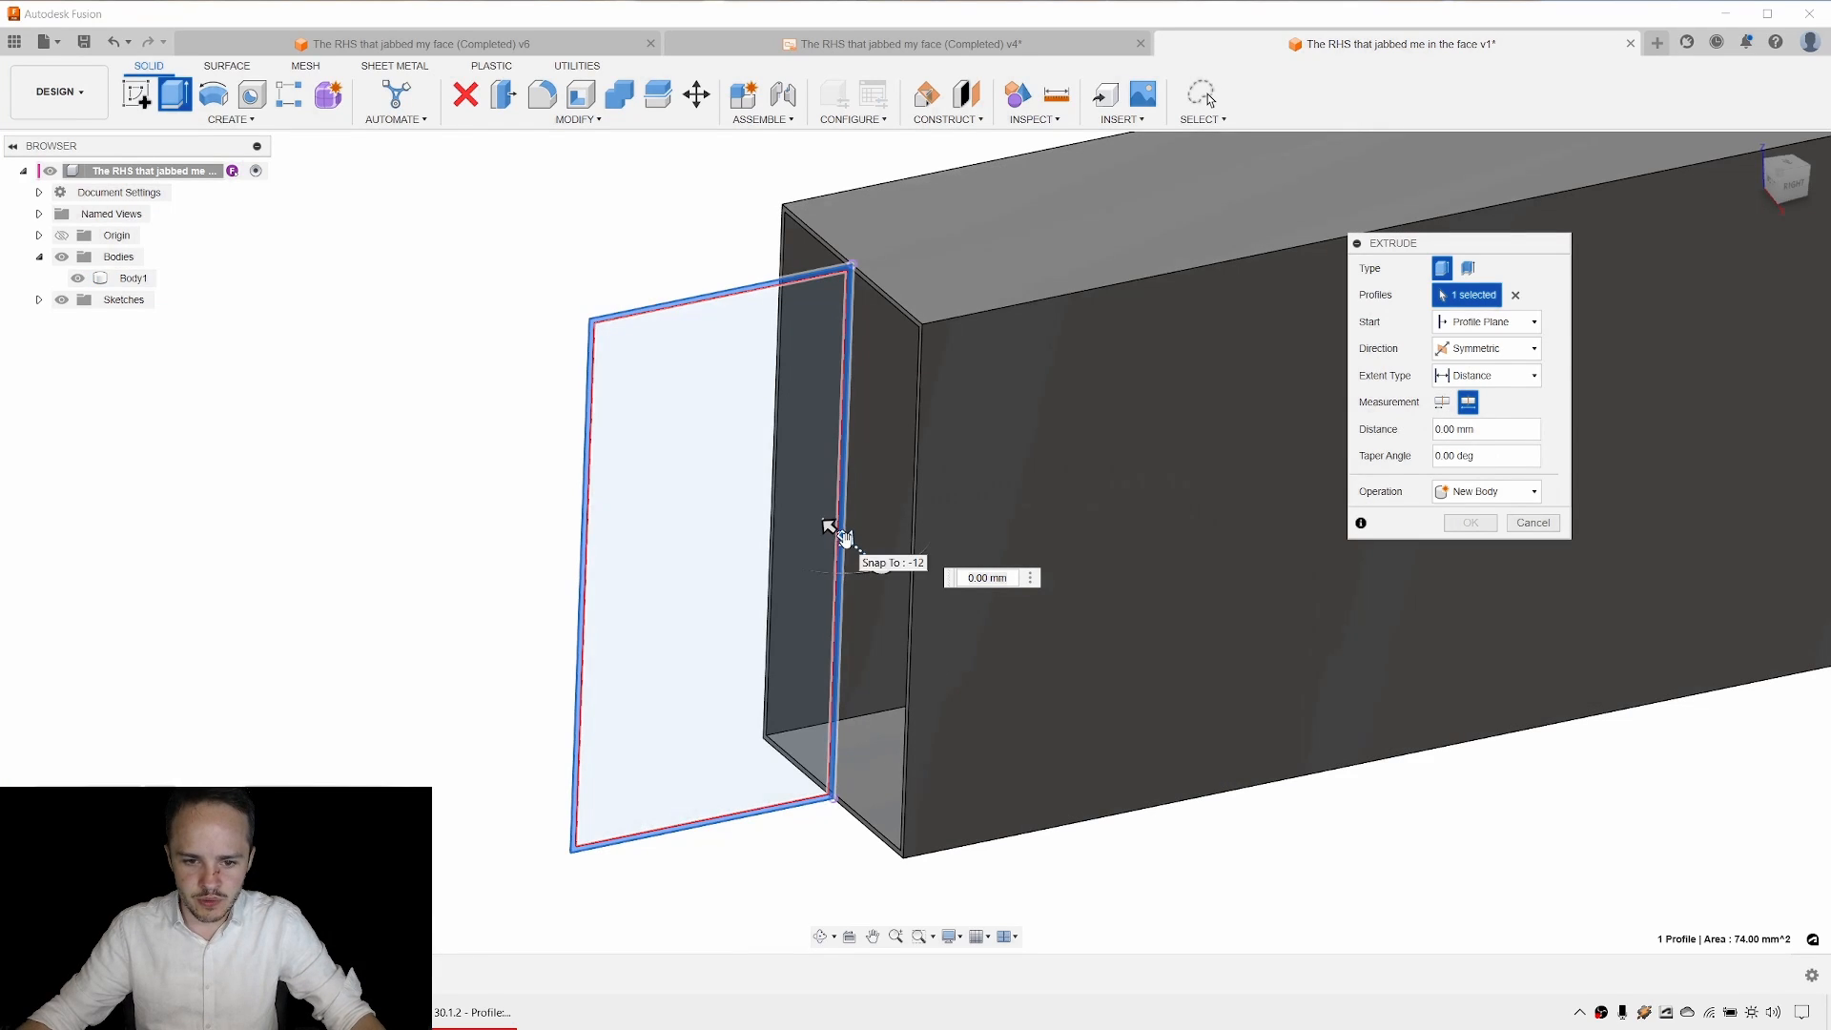
{"action": "left_click_drag", "start_coordinate": [842, 535], "coordinate": [1127, 763]}
{"action": "scroll", "coordinate": [1202, 682], "scroll_direction": "down", "scroll_amount": 3}
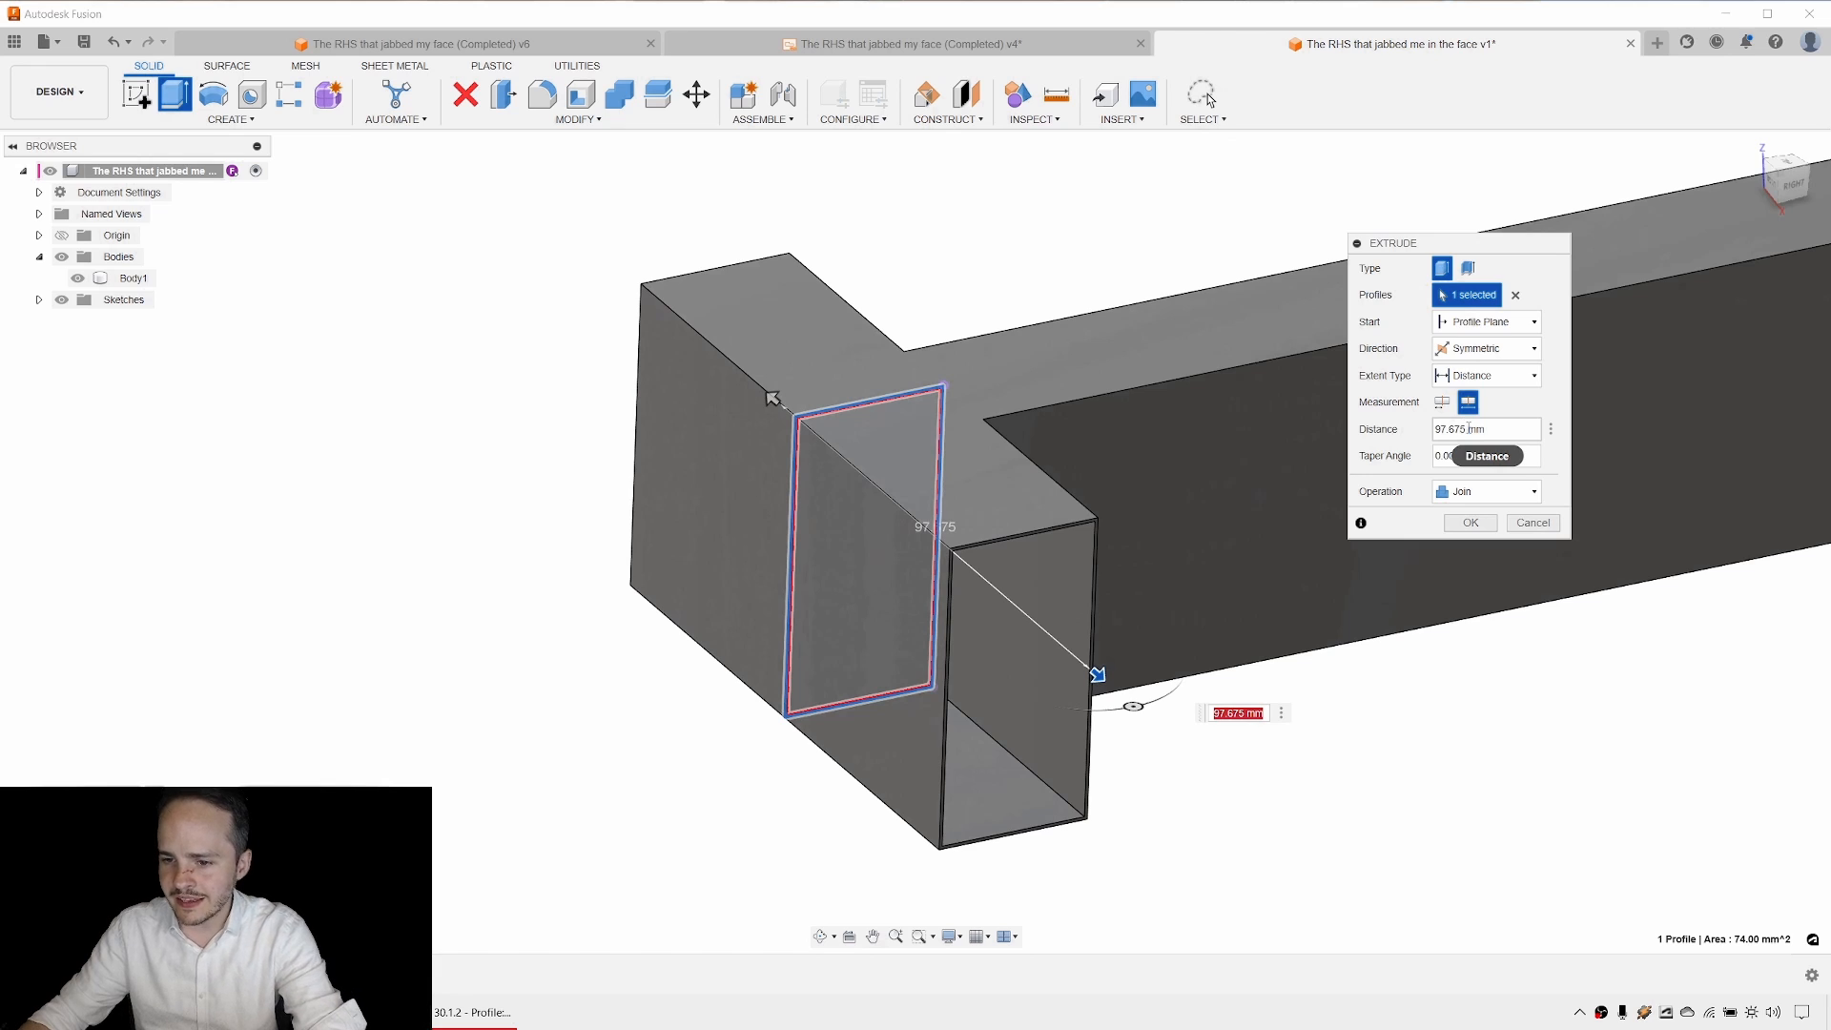
{"action": "double_click", "coordinate": [1468, 429]}
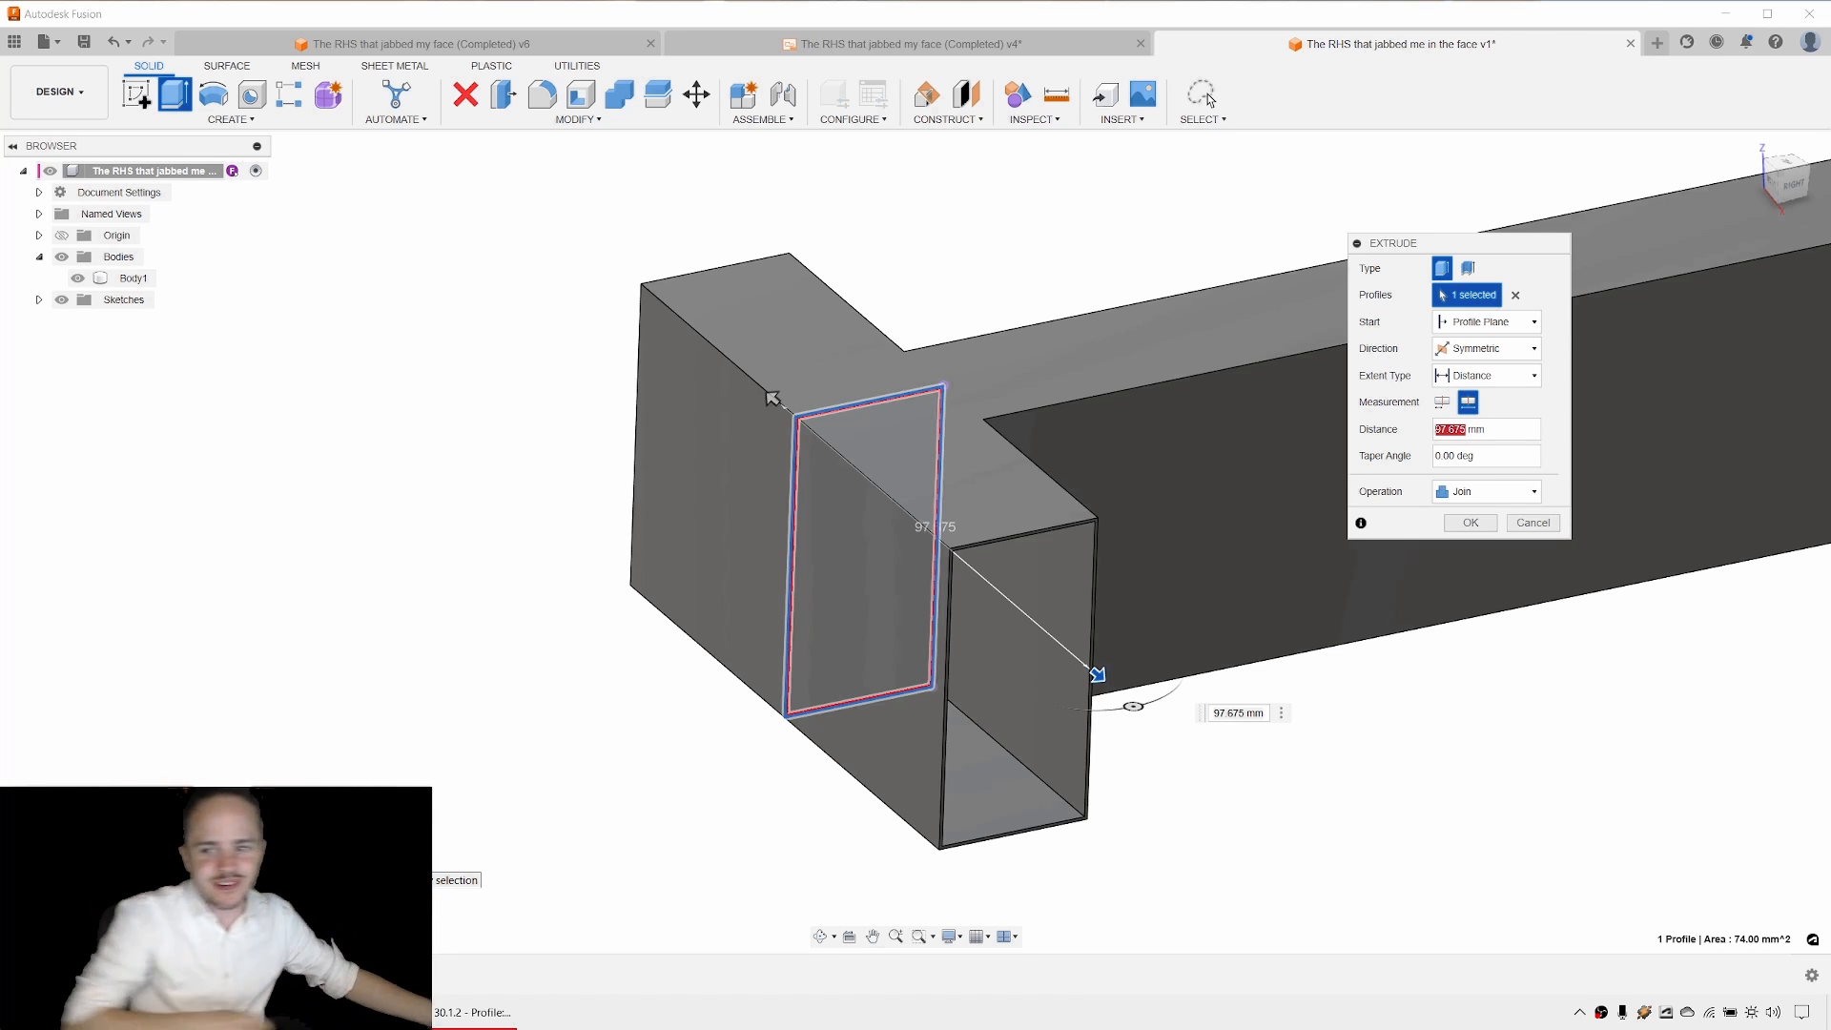
{"action": "type", "text": "280"}
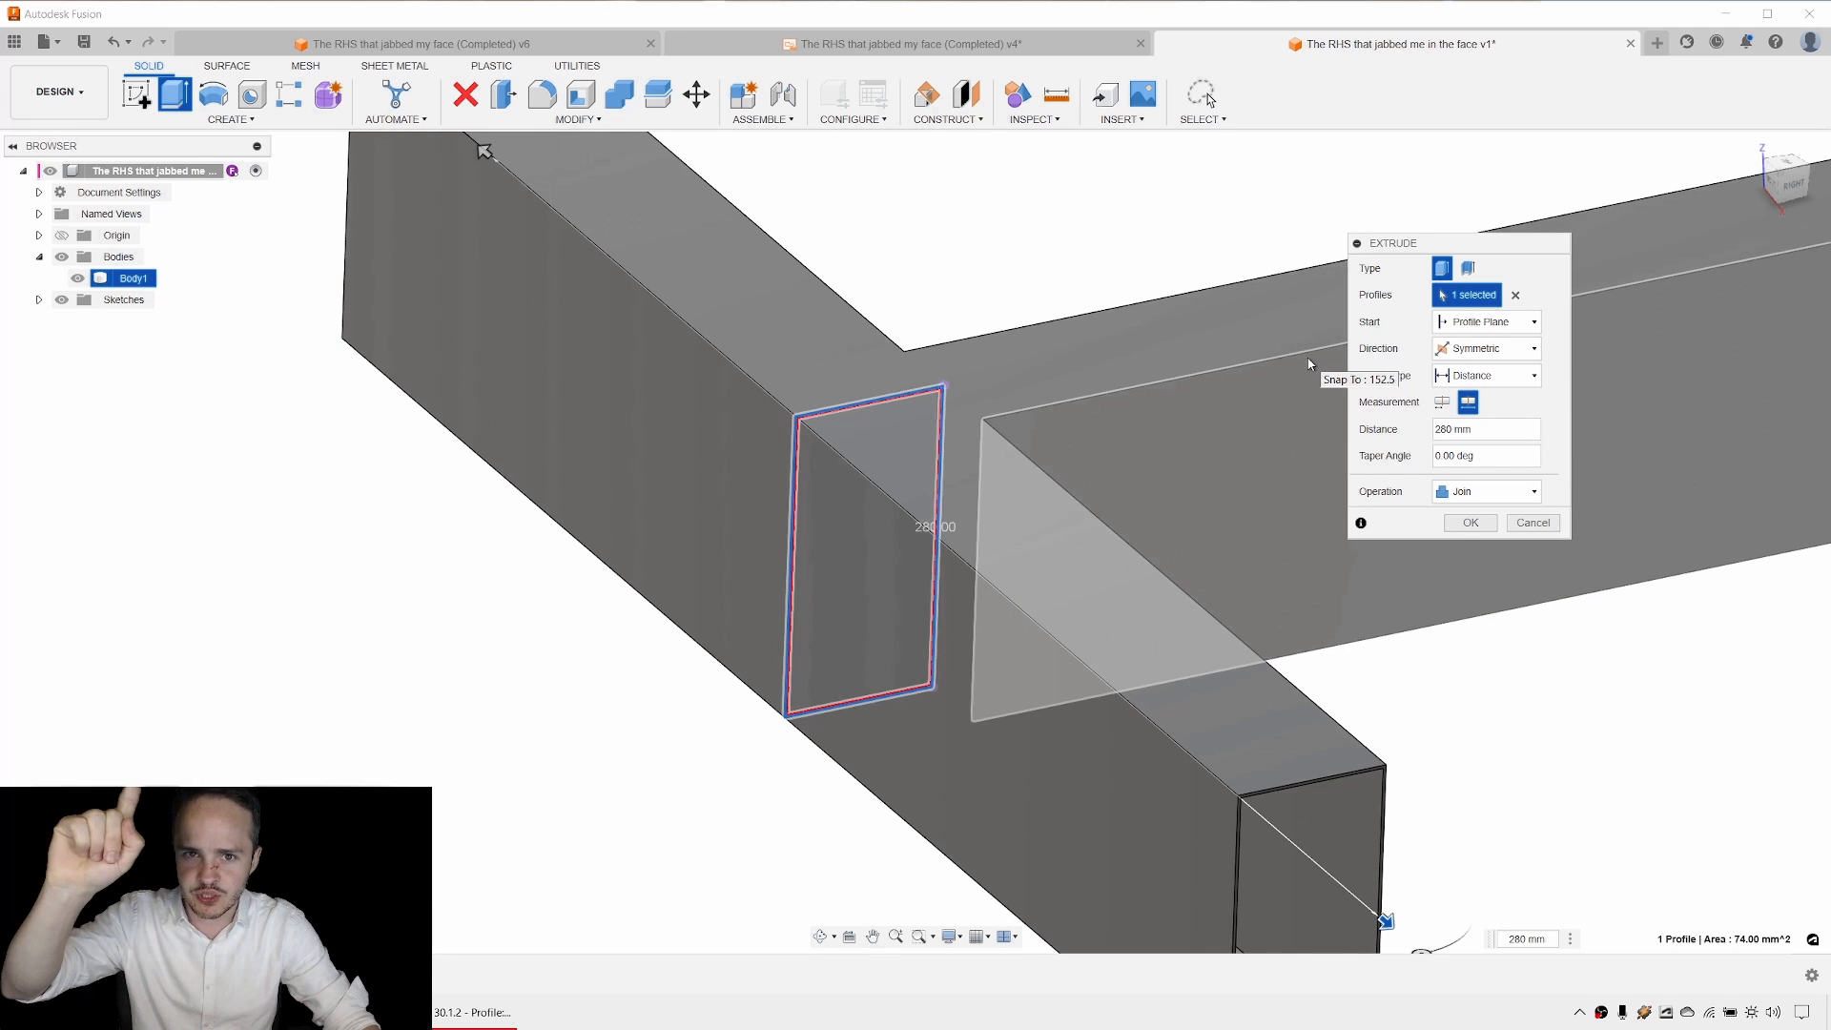
Change the extrusion's operation from Join to New Body and complete the crosspiece.
{"action": "middle_click_drag", "start_coordinate": [1036, 240], "coordinate": [832, 431], "text": "shift"}
{"action": "scroll", "coordinate": [839, 410], "scroll_direction": "up", "scroll_amount": 5}
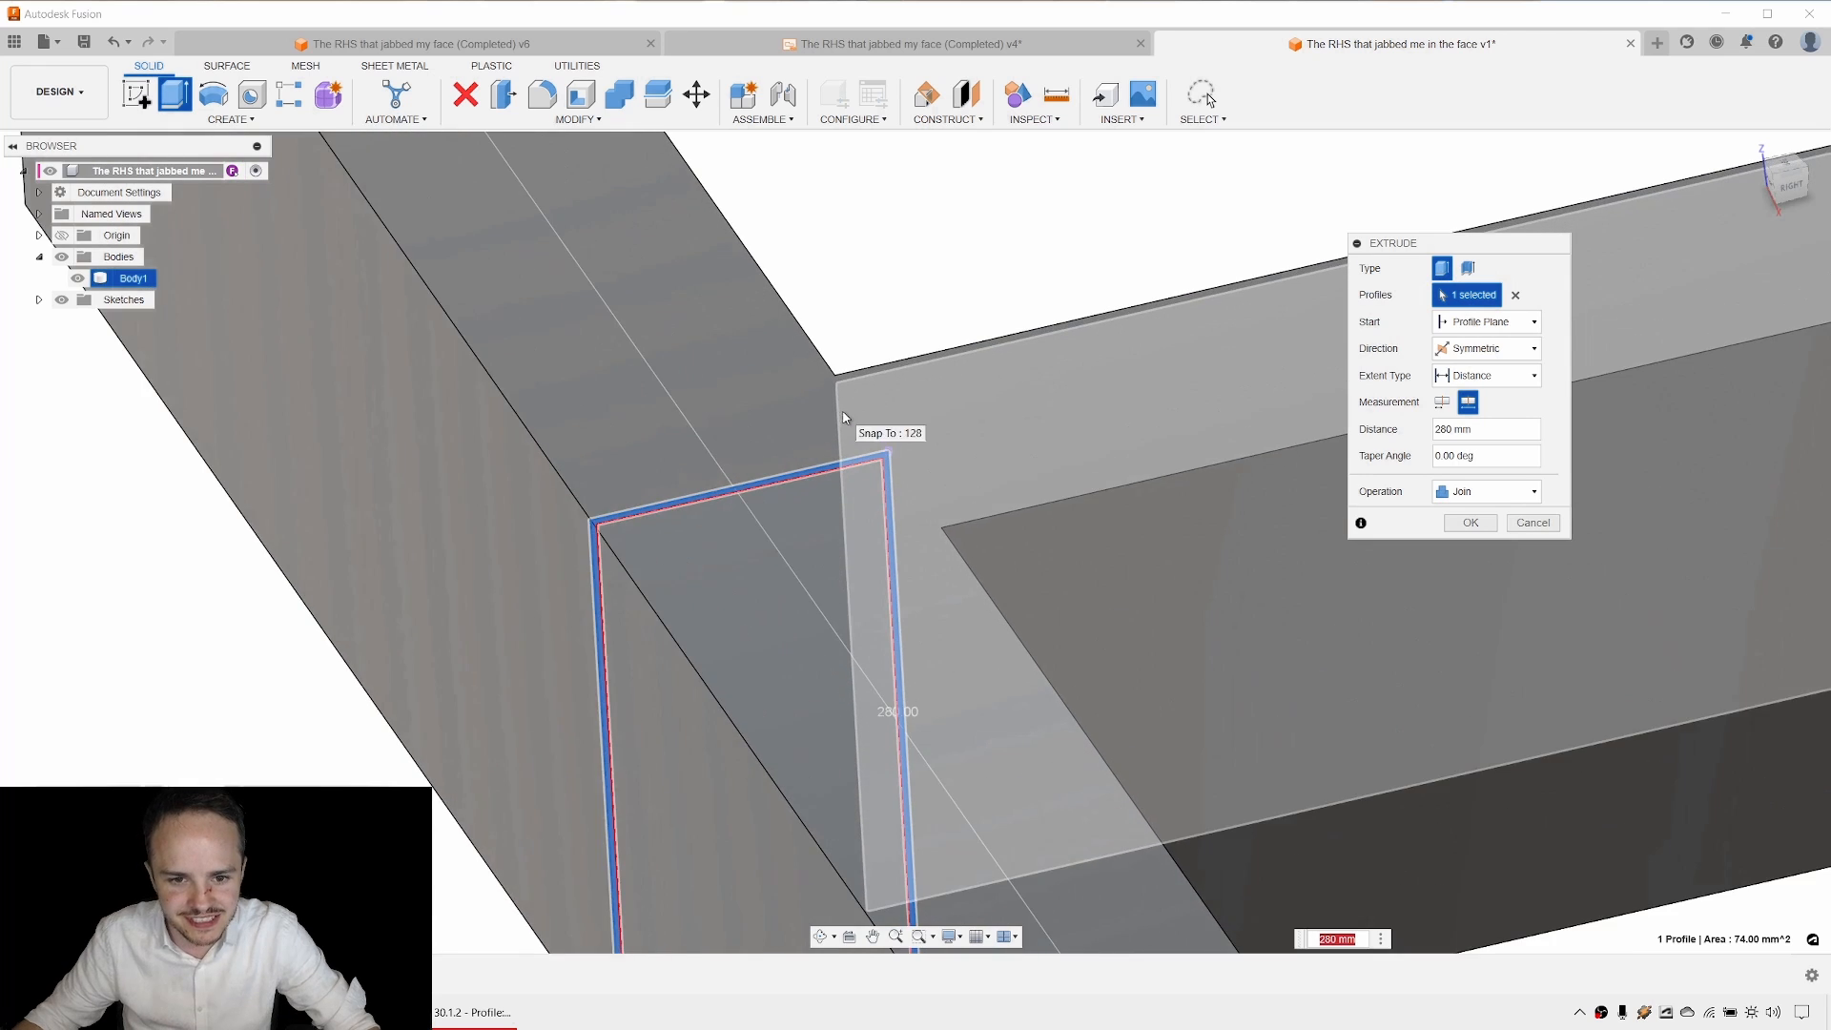
{"action": "scroll", "coordinate": [837, 334], "scroll_direction": "up", "scroll_amount": 1}
{"action": "scroll", "coordinate": [839, 337], "scroll_direction": "up", "scroll_amount": 1}
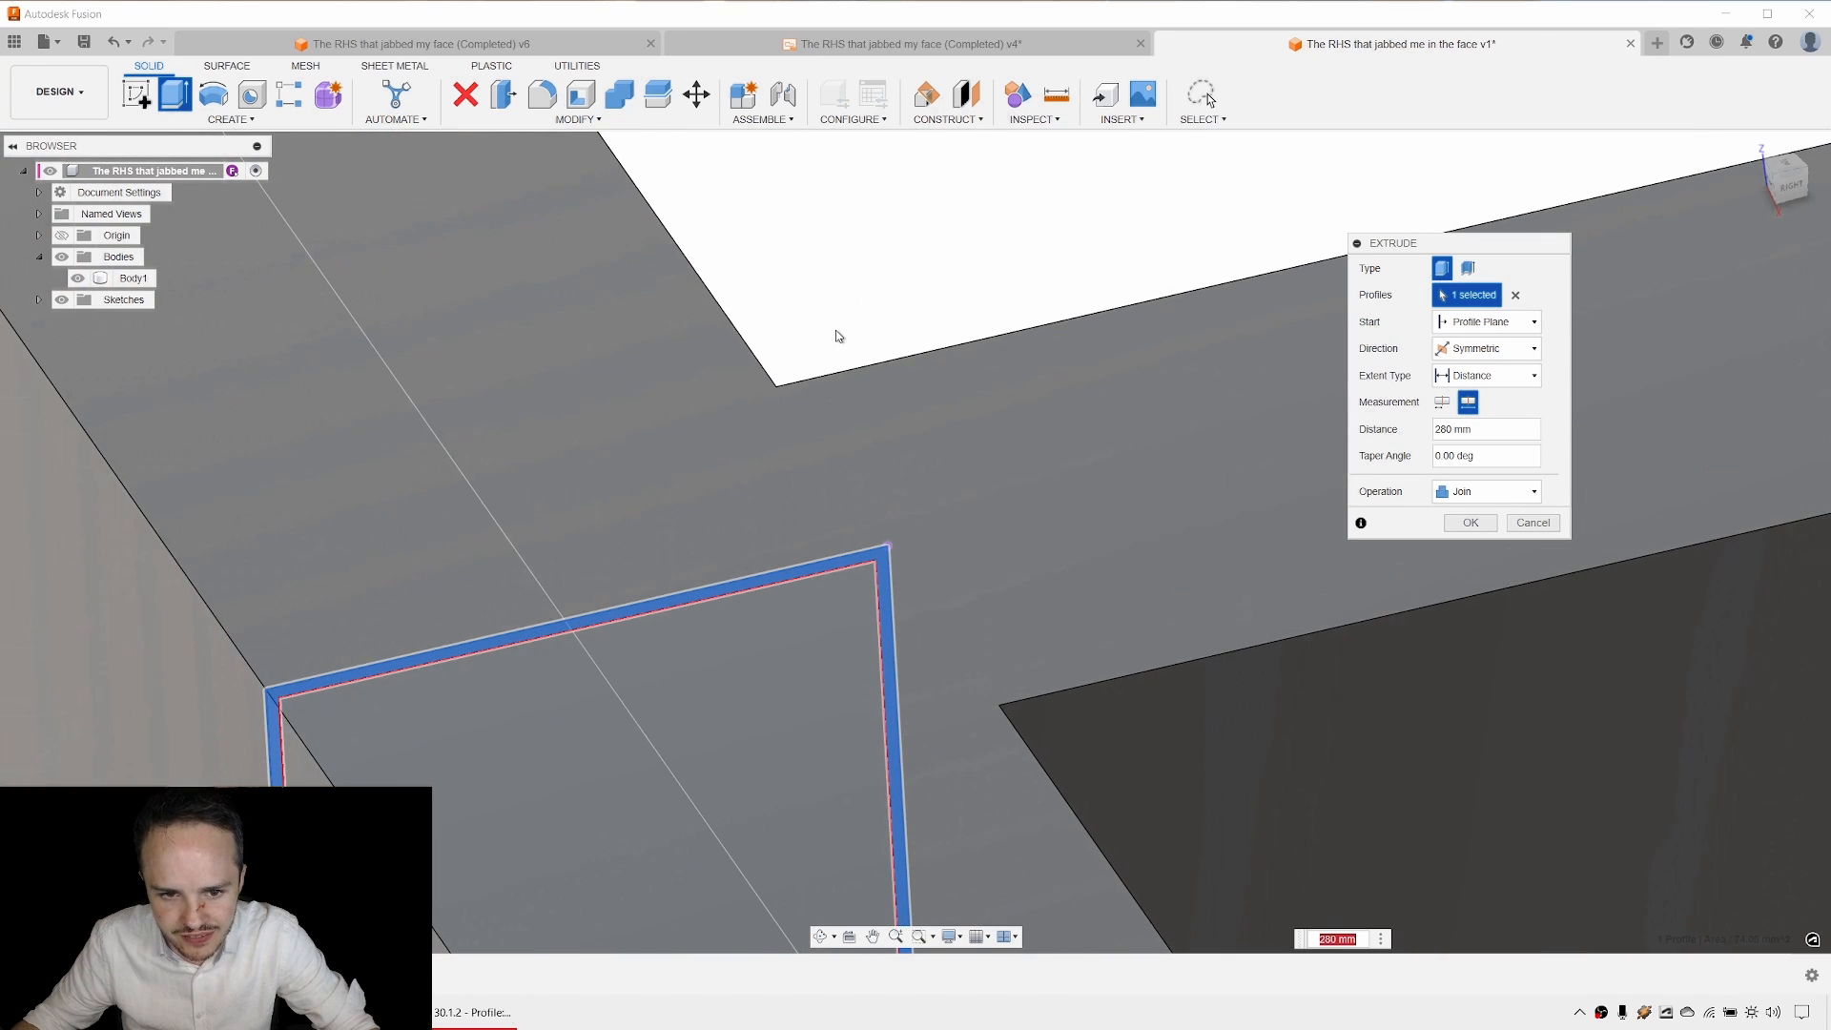
{"action": "scroll", "coordinate": [837, 333], "scroll_direction": "down", "scroll_amount": 3}
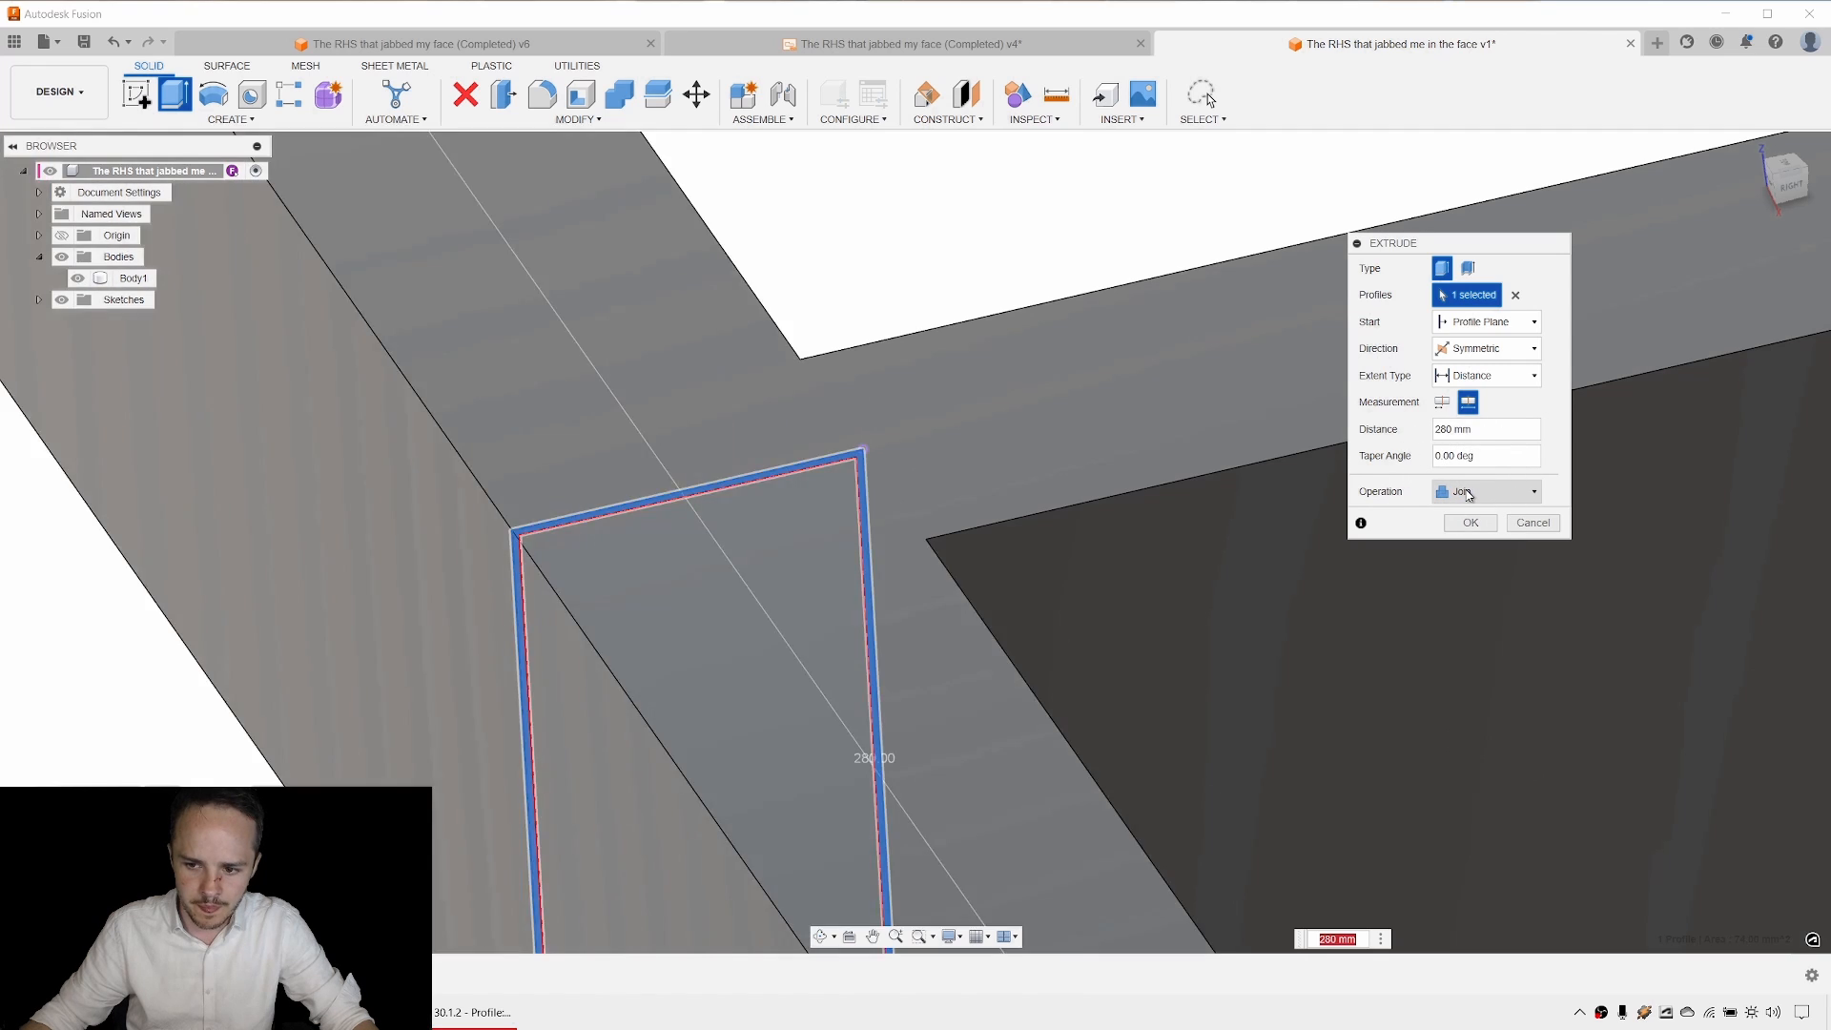
{"action": "left_click", "coordinate": [1467, 492]}
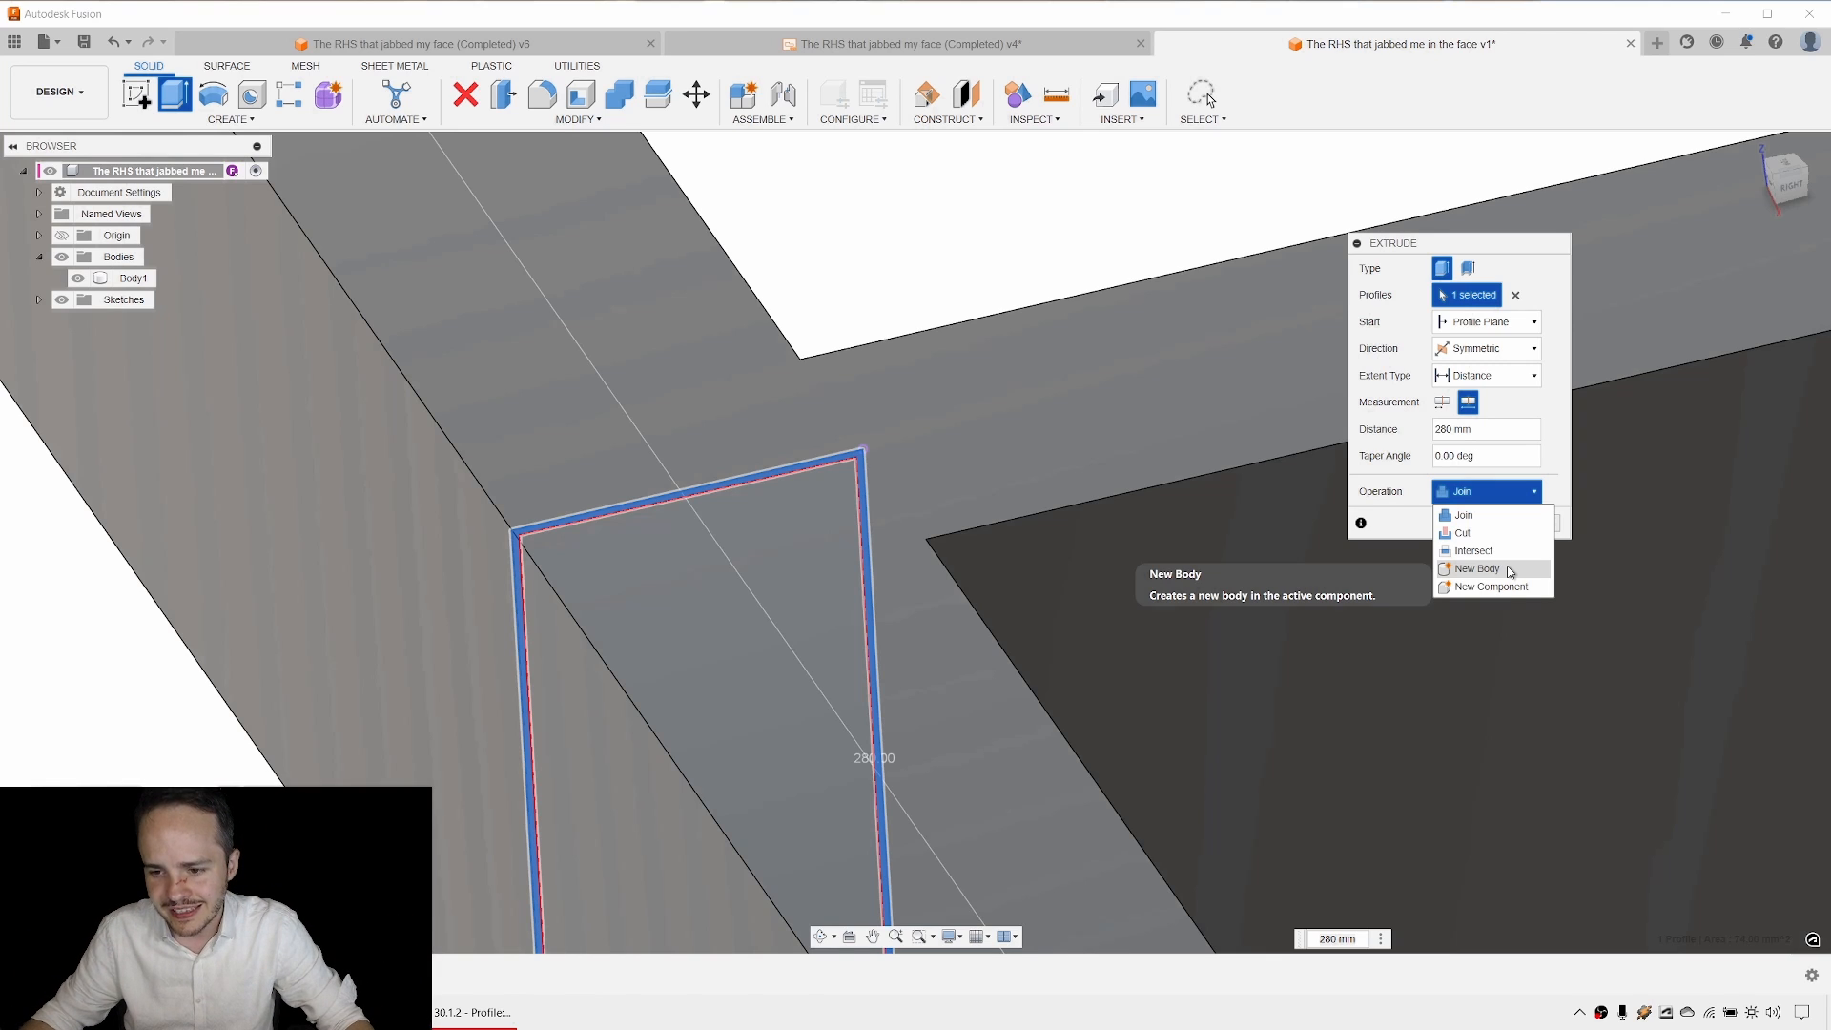
{"action": "left_click", "coordinate": [1478, 569]}
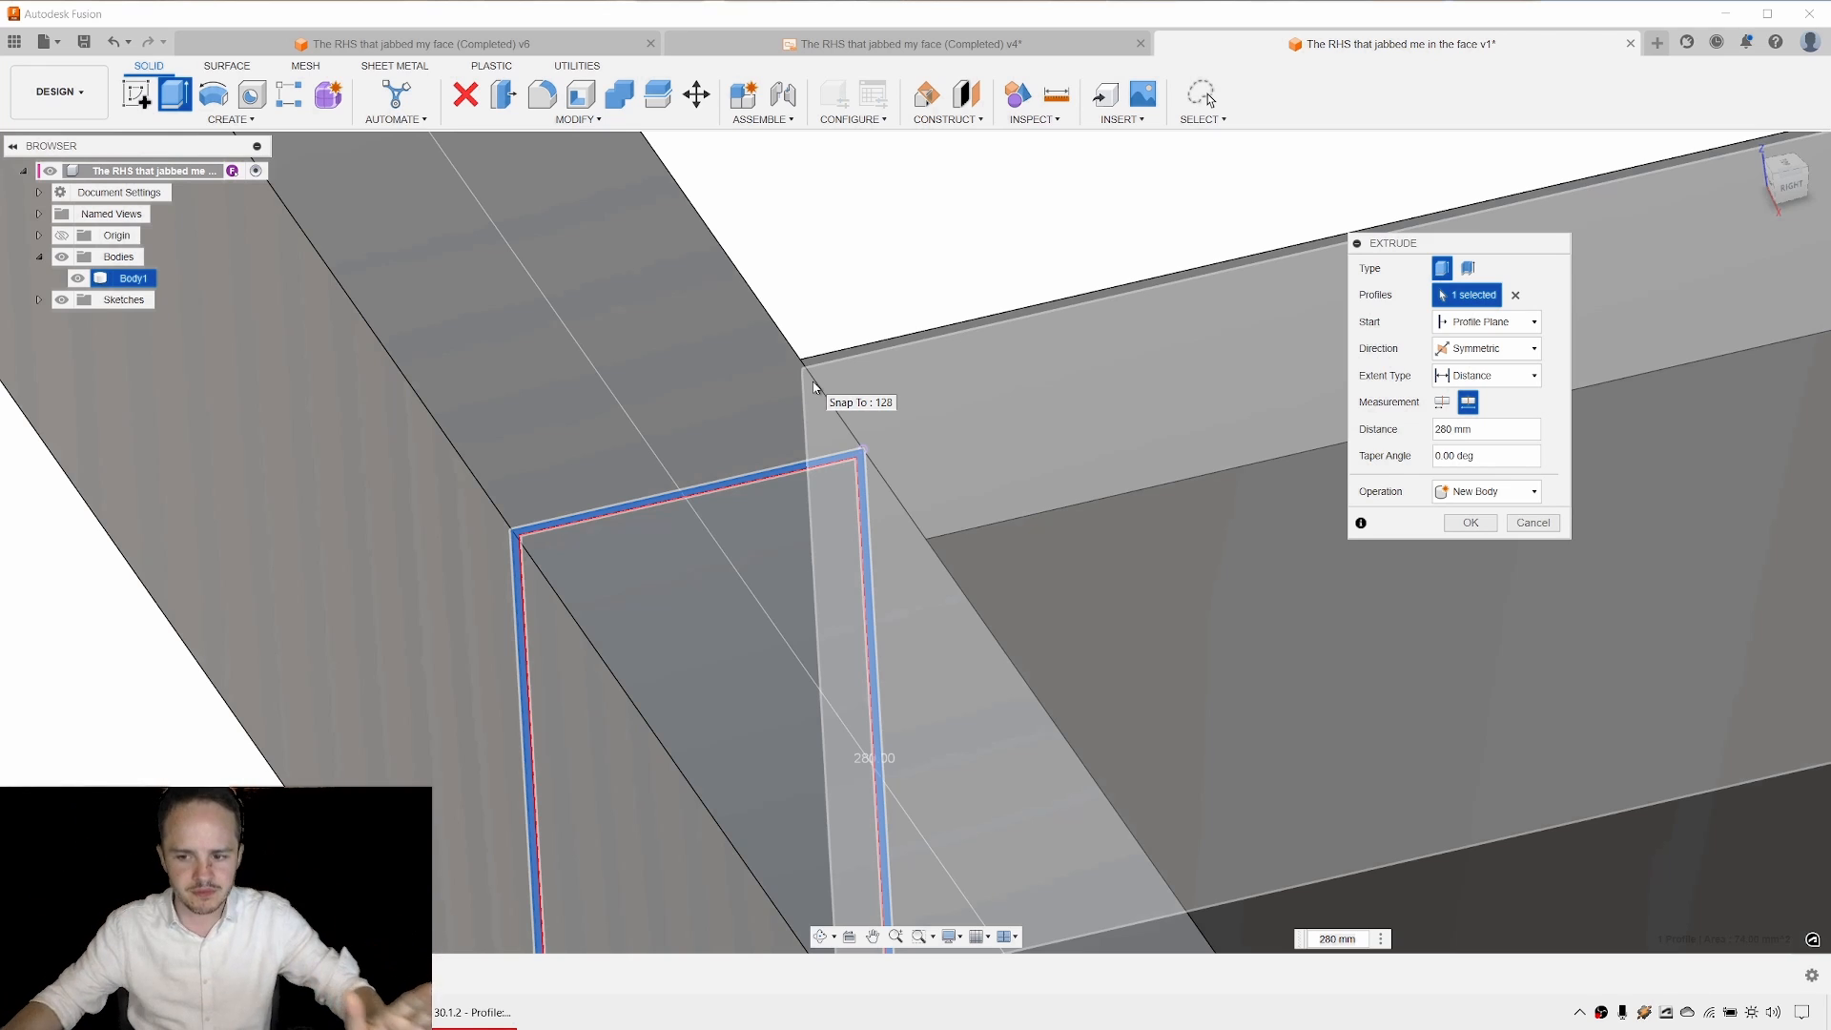
{"action": "left_click", "coordinate": [1484, 527]}
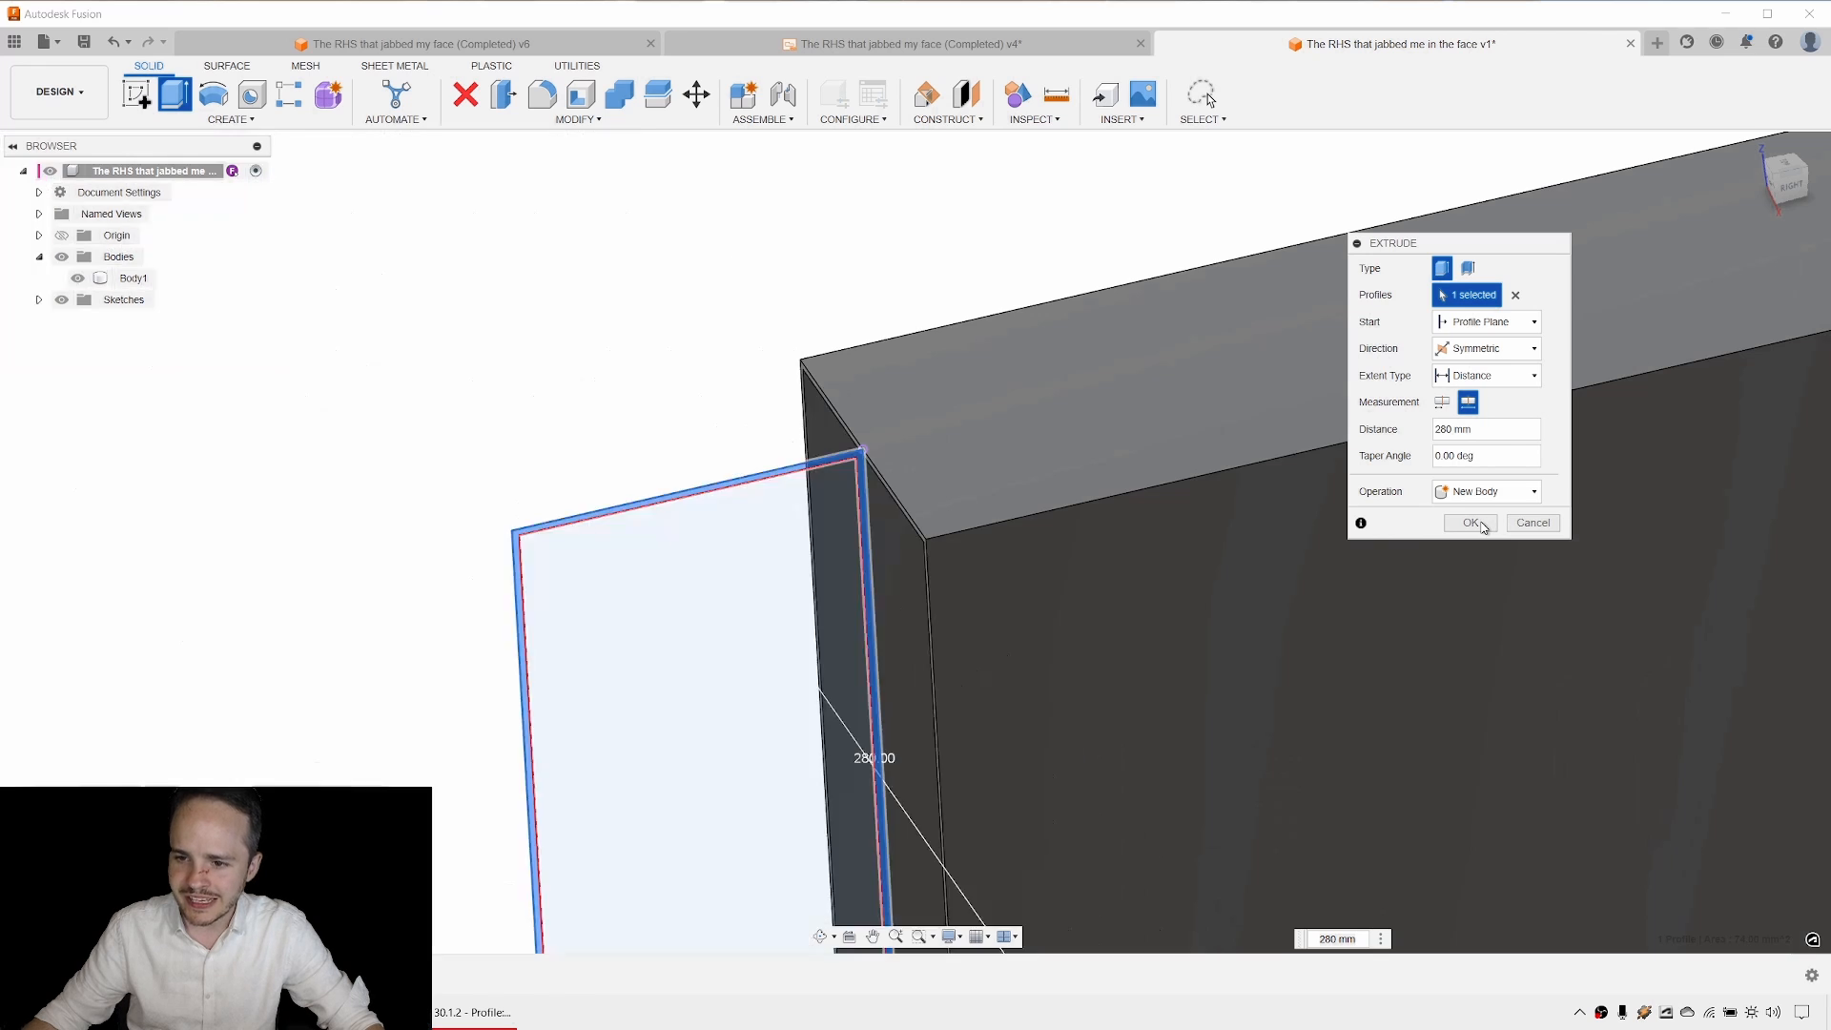
Confirm the crosspiece extrusion and highlight Body1 and Body2 in turn to check that beam and crosspiece are separate bodies.
{"action": "left_click", "coordinate": [1470, 523]}
{"action": "scroll", "coordinate": [1083, 413], "scroll_direction": "down", "scroll_amount": 5}
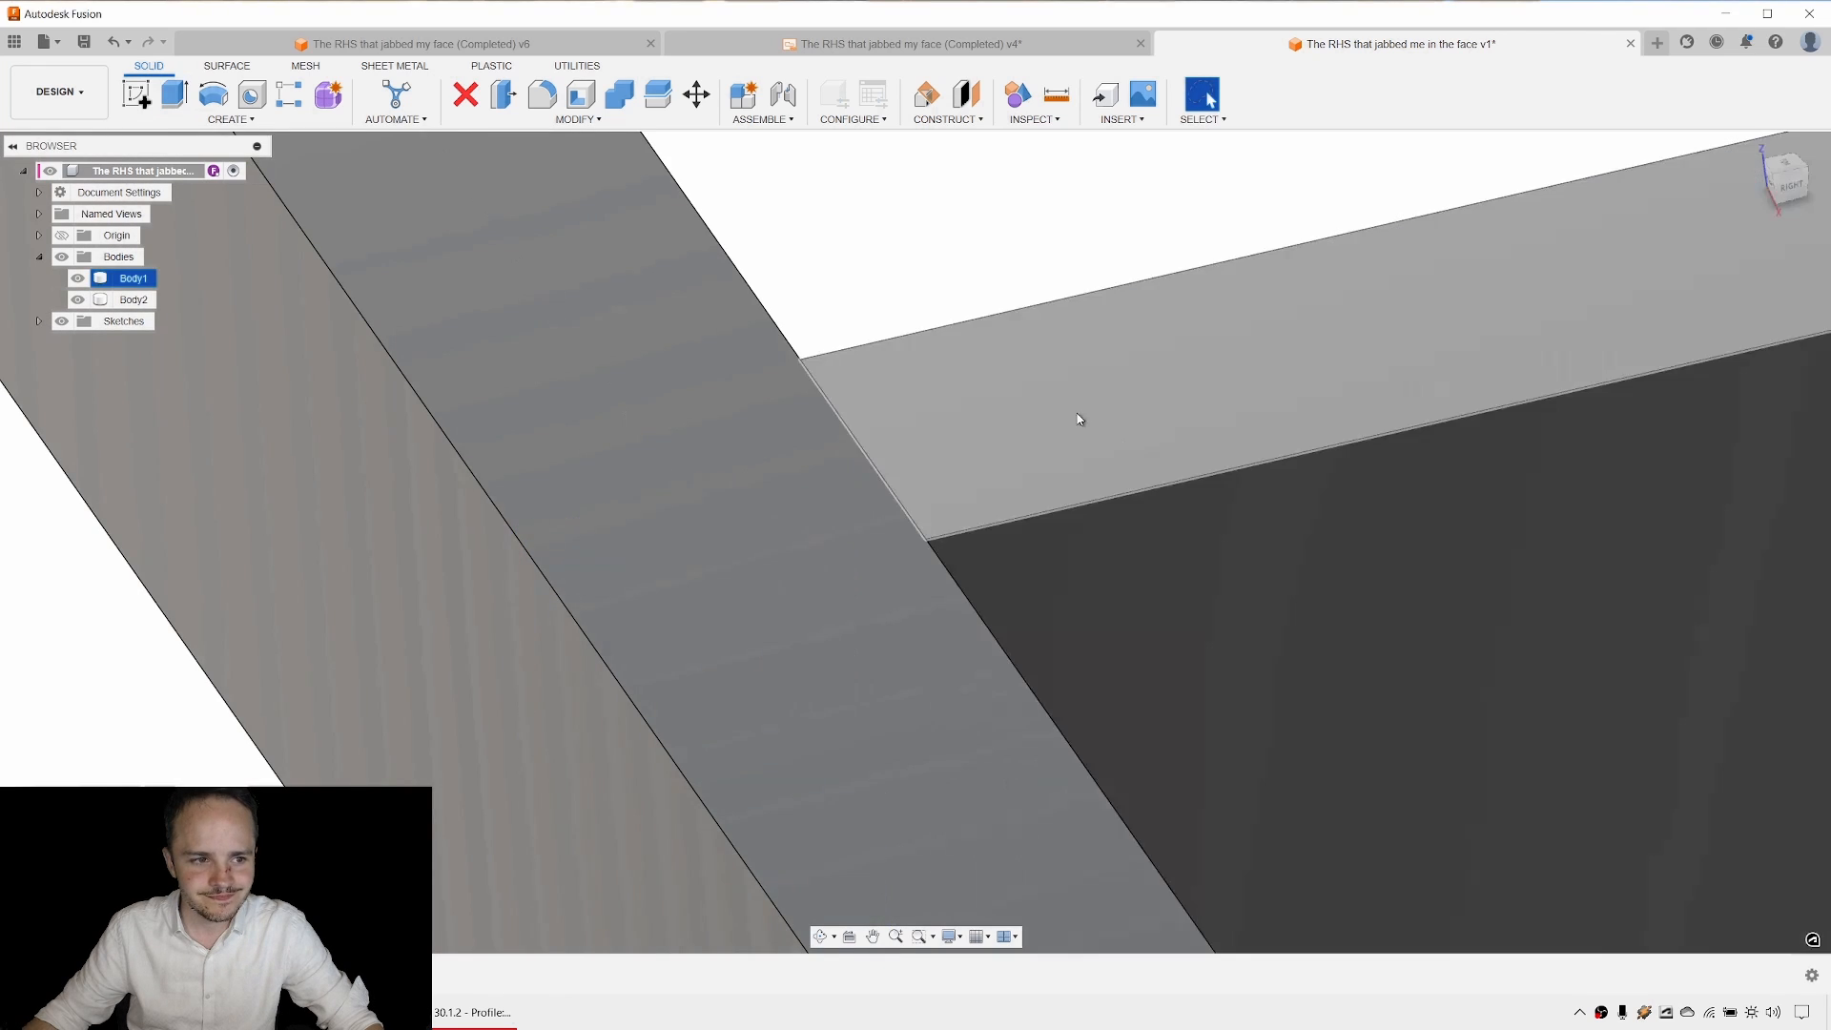
{"action": "scroll", "coordinate": [862, 343], "scroll_direction": "down", "scroll_amount": 3}
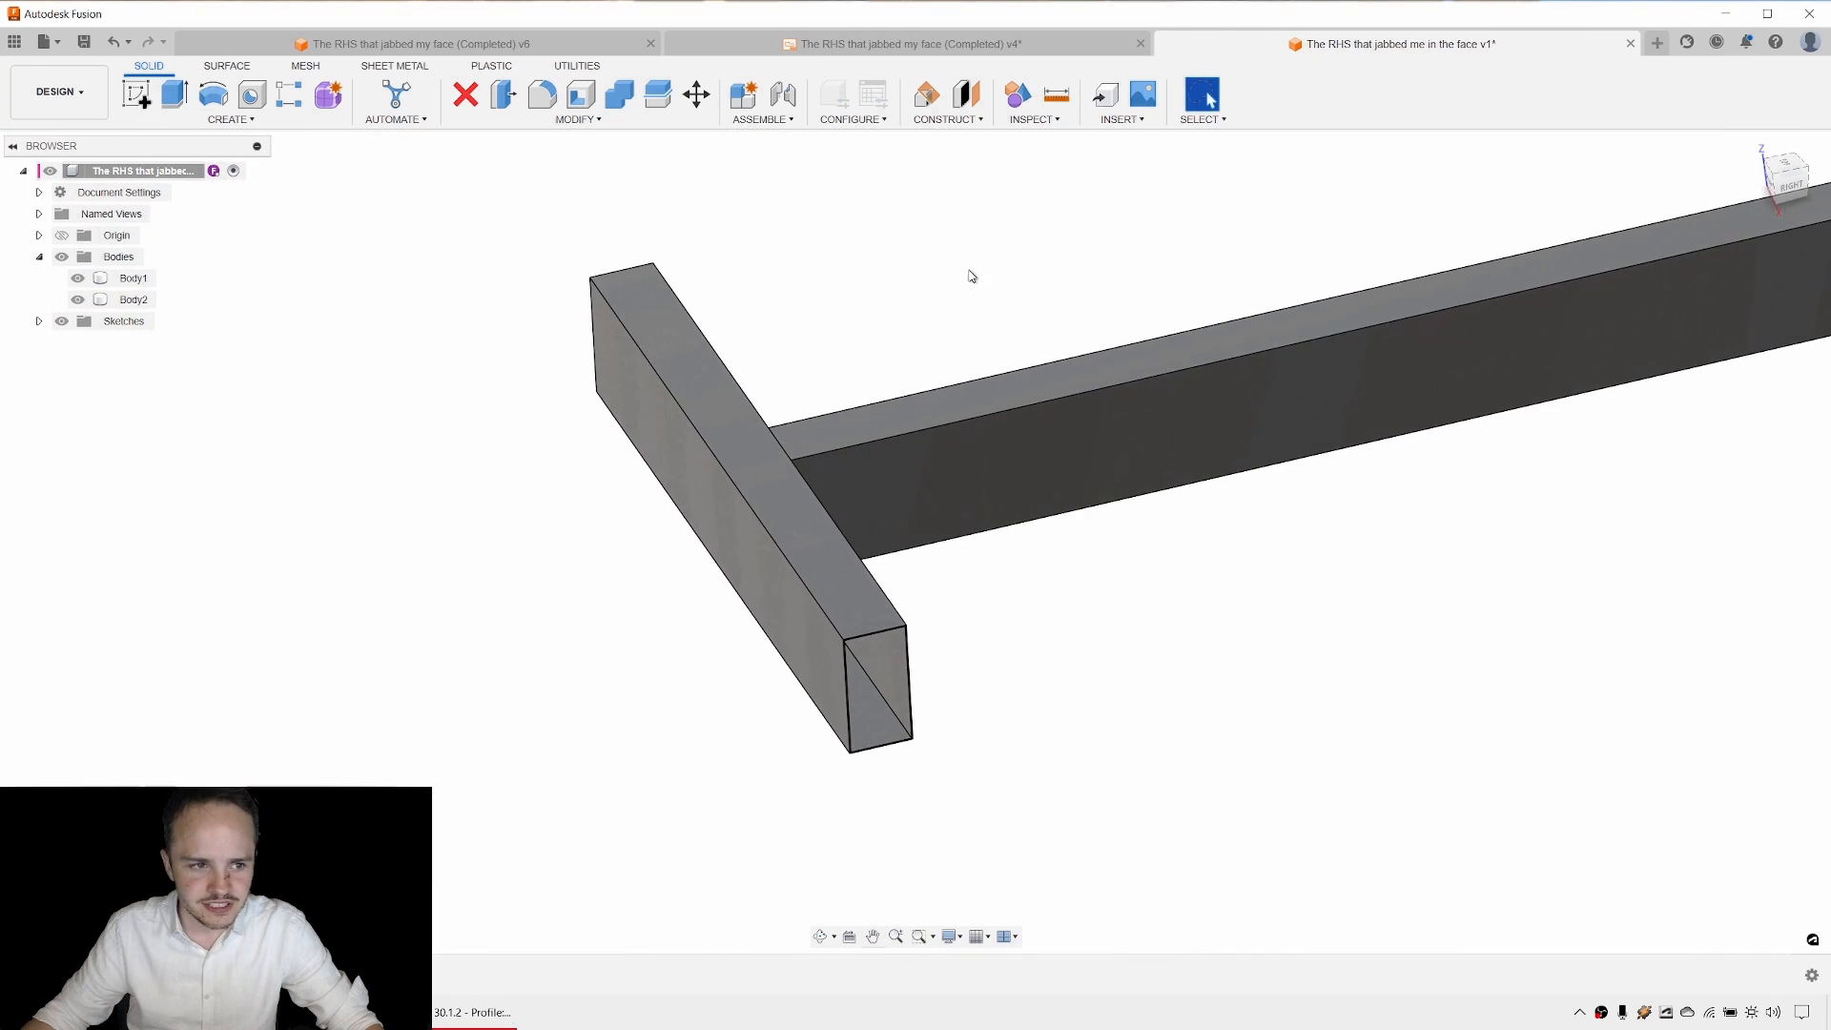
{"action": "left_click", "coordinate": [132, 278]}
{"action": "scroll", "coordinate": [787, 249], "scroll_direction": "down", "scroll_amount": 5}
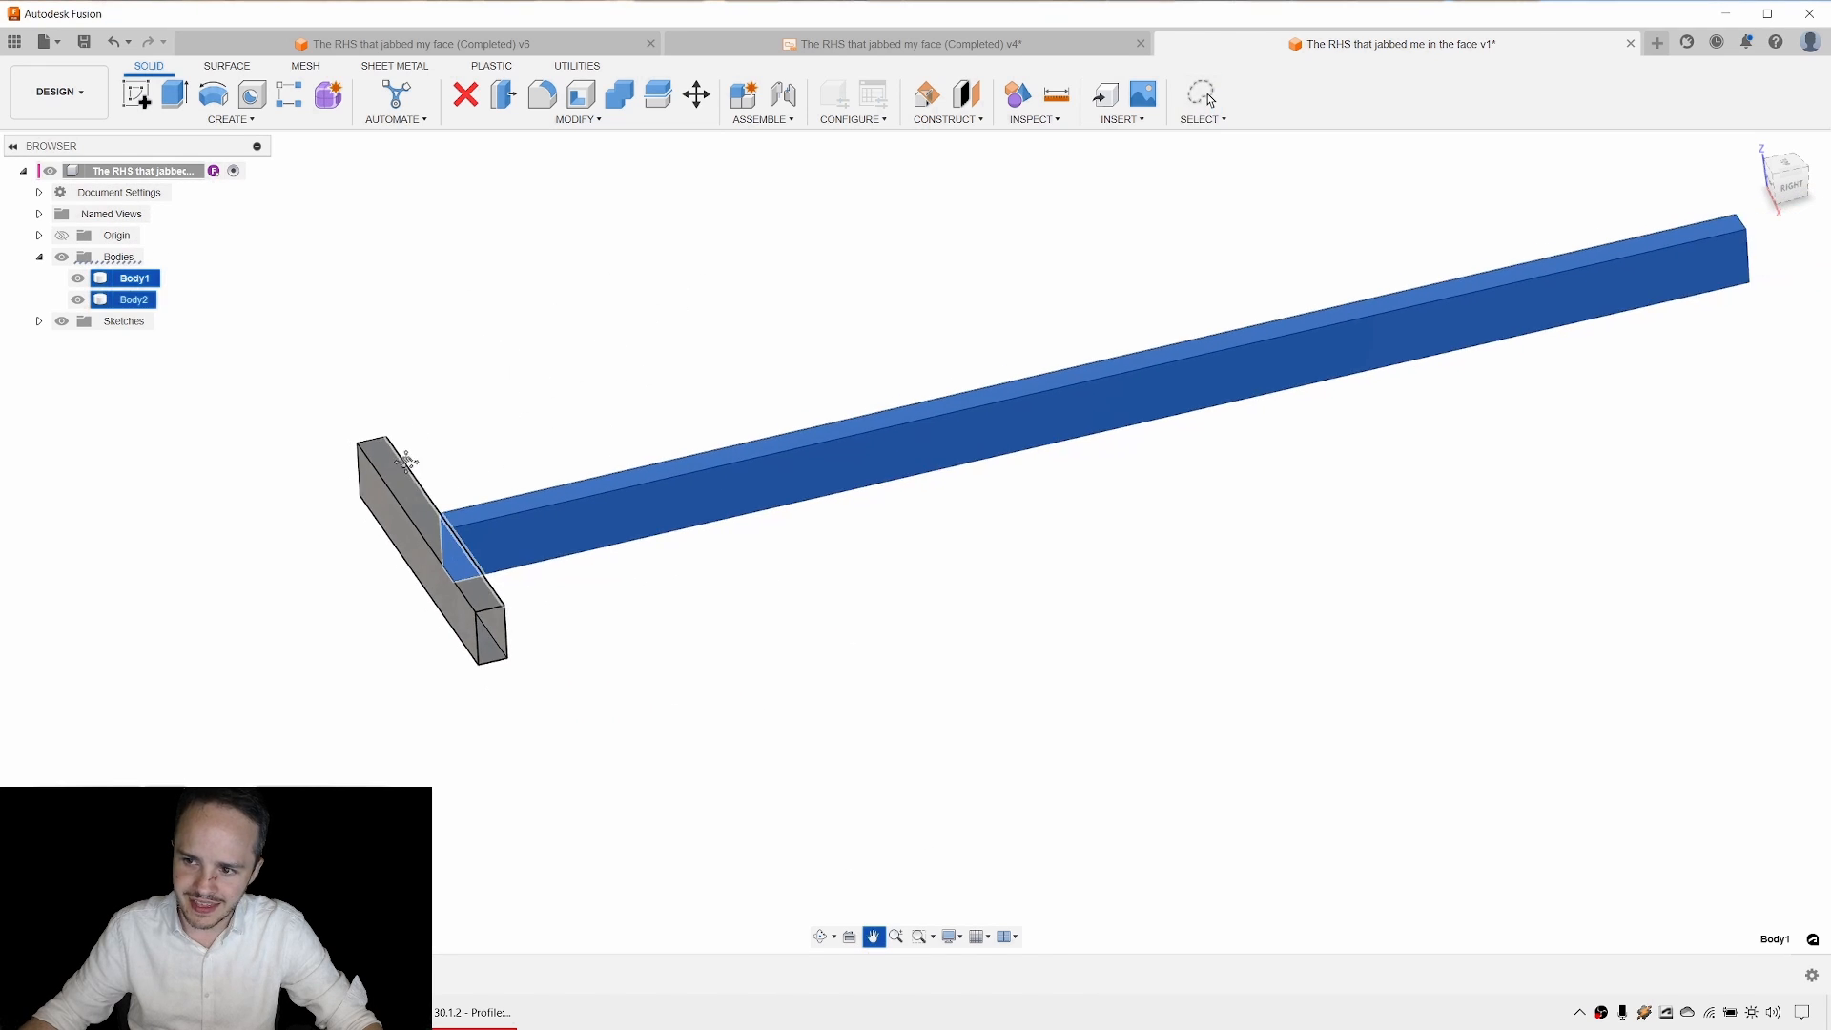
{"action": "left_click", "coordinate": [139, 299]}
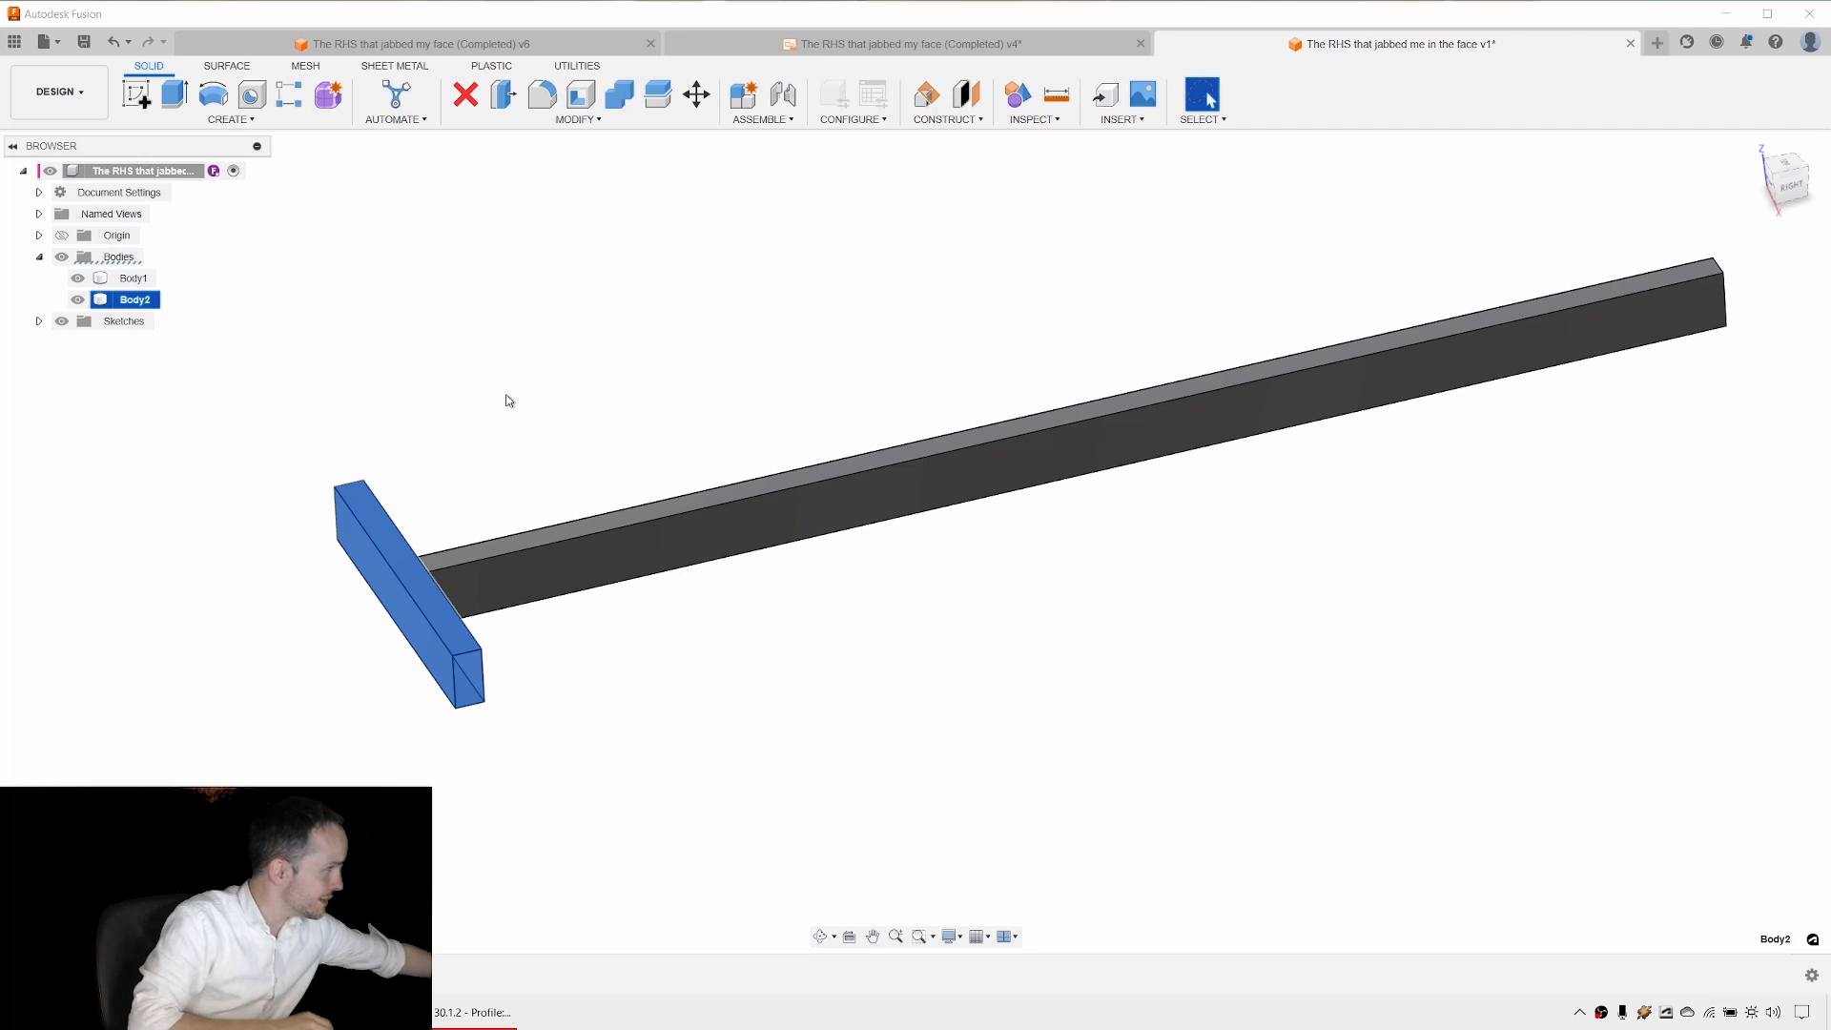
{"action": "left_click", "coordinate": [434, 336]}
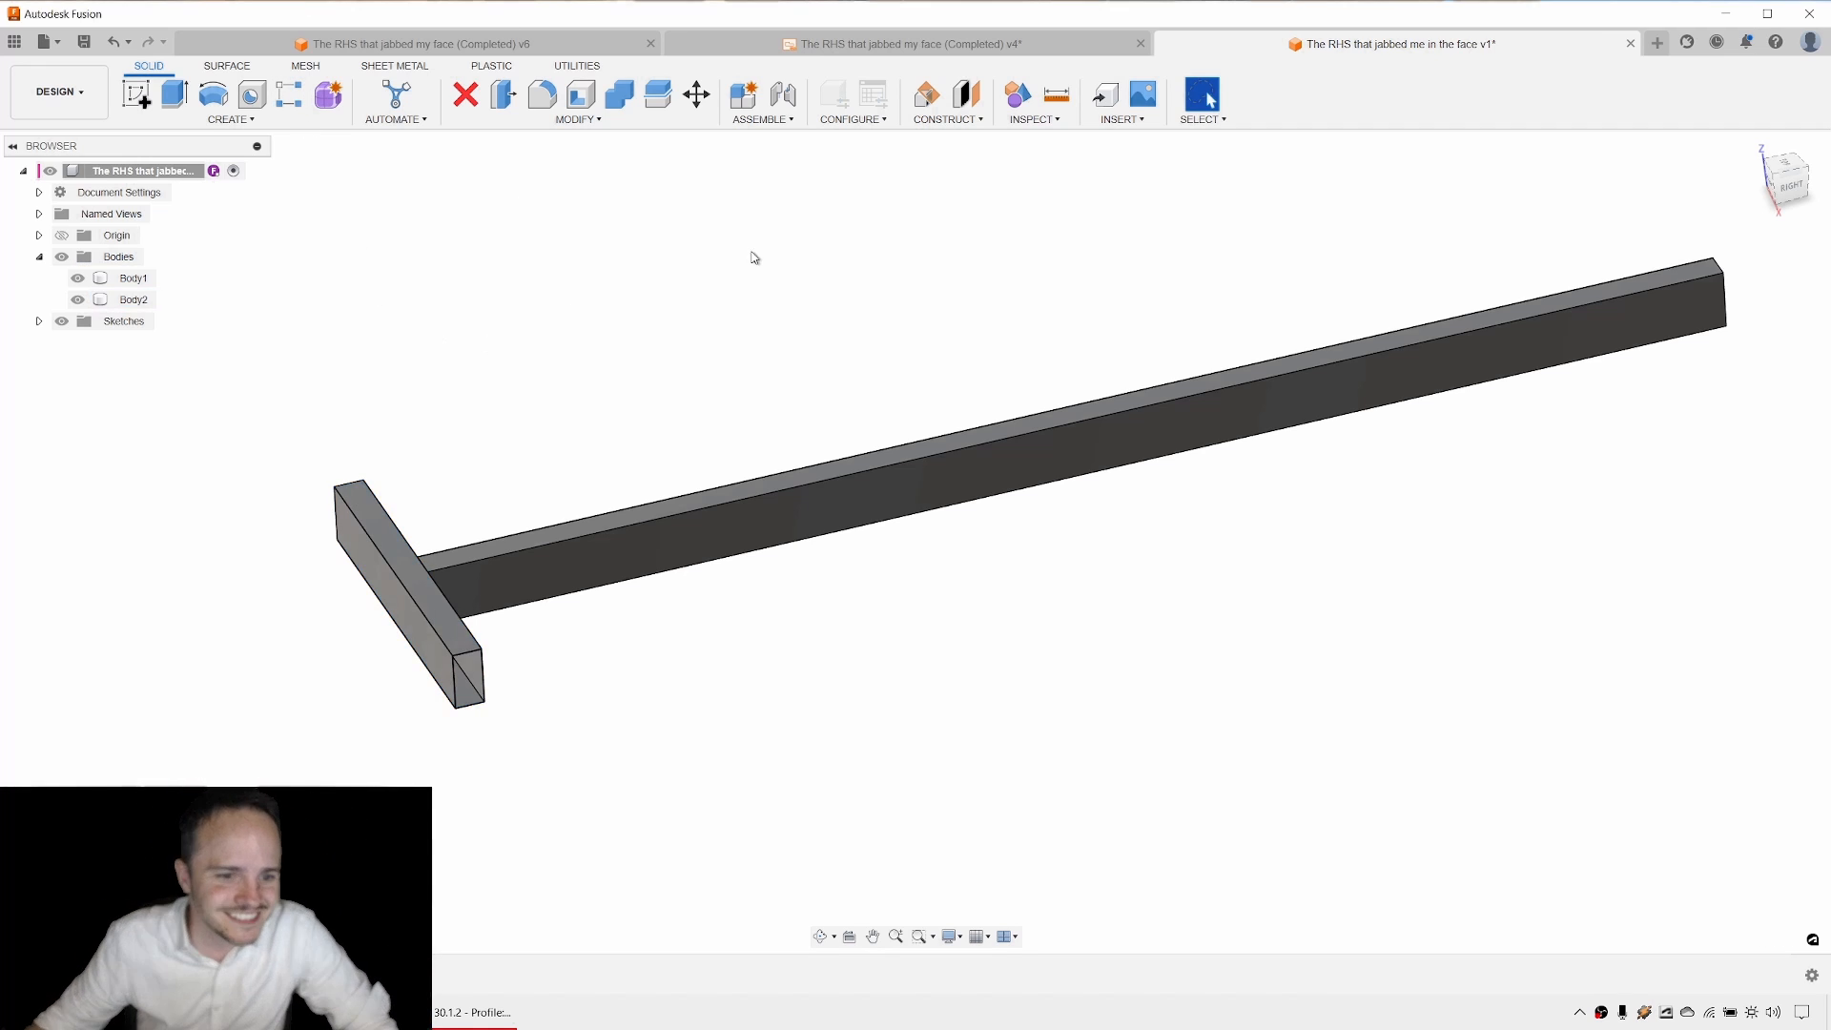
Start a sketch on the horizontal origin plane and project the crosspiece's short end edge into it.
{"action": "left_click", "coordinate": [136, 98]}
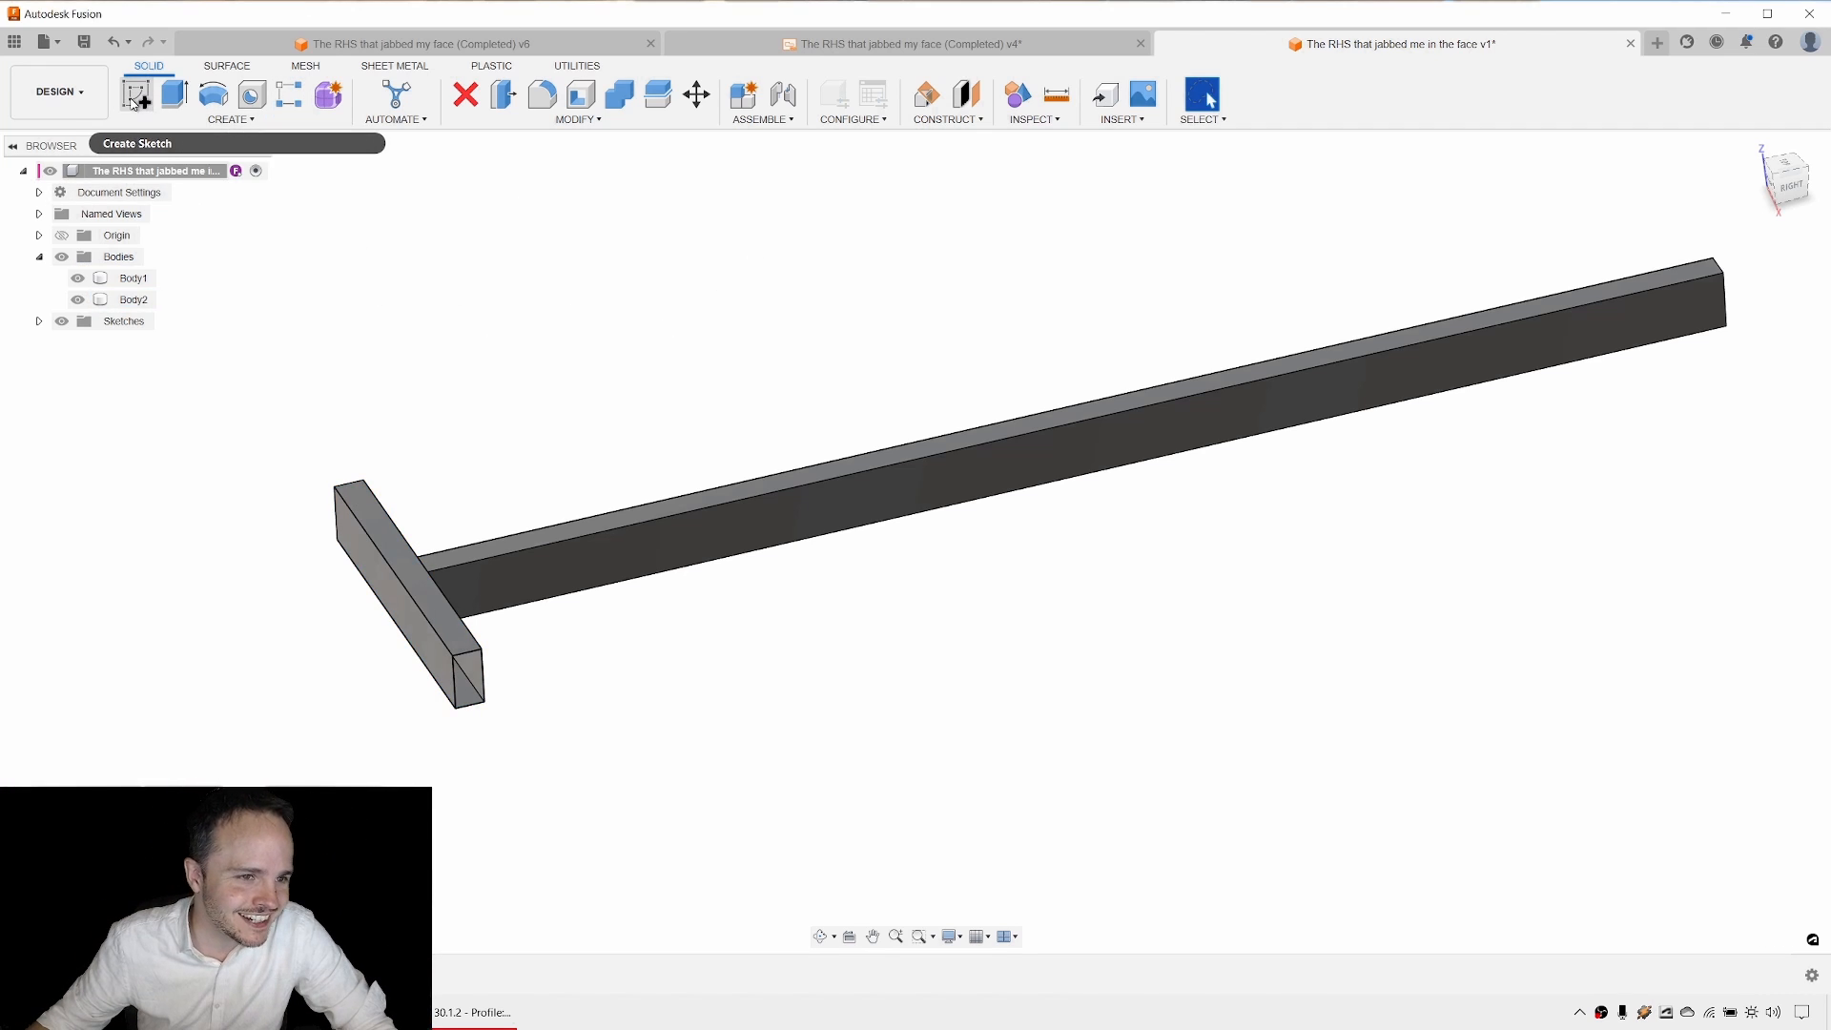
{"action": "left_click", "coordinate": [136, 99]}
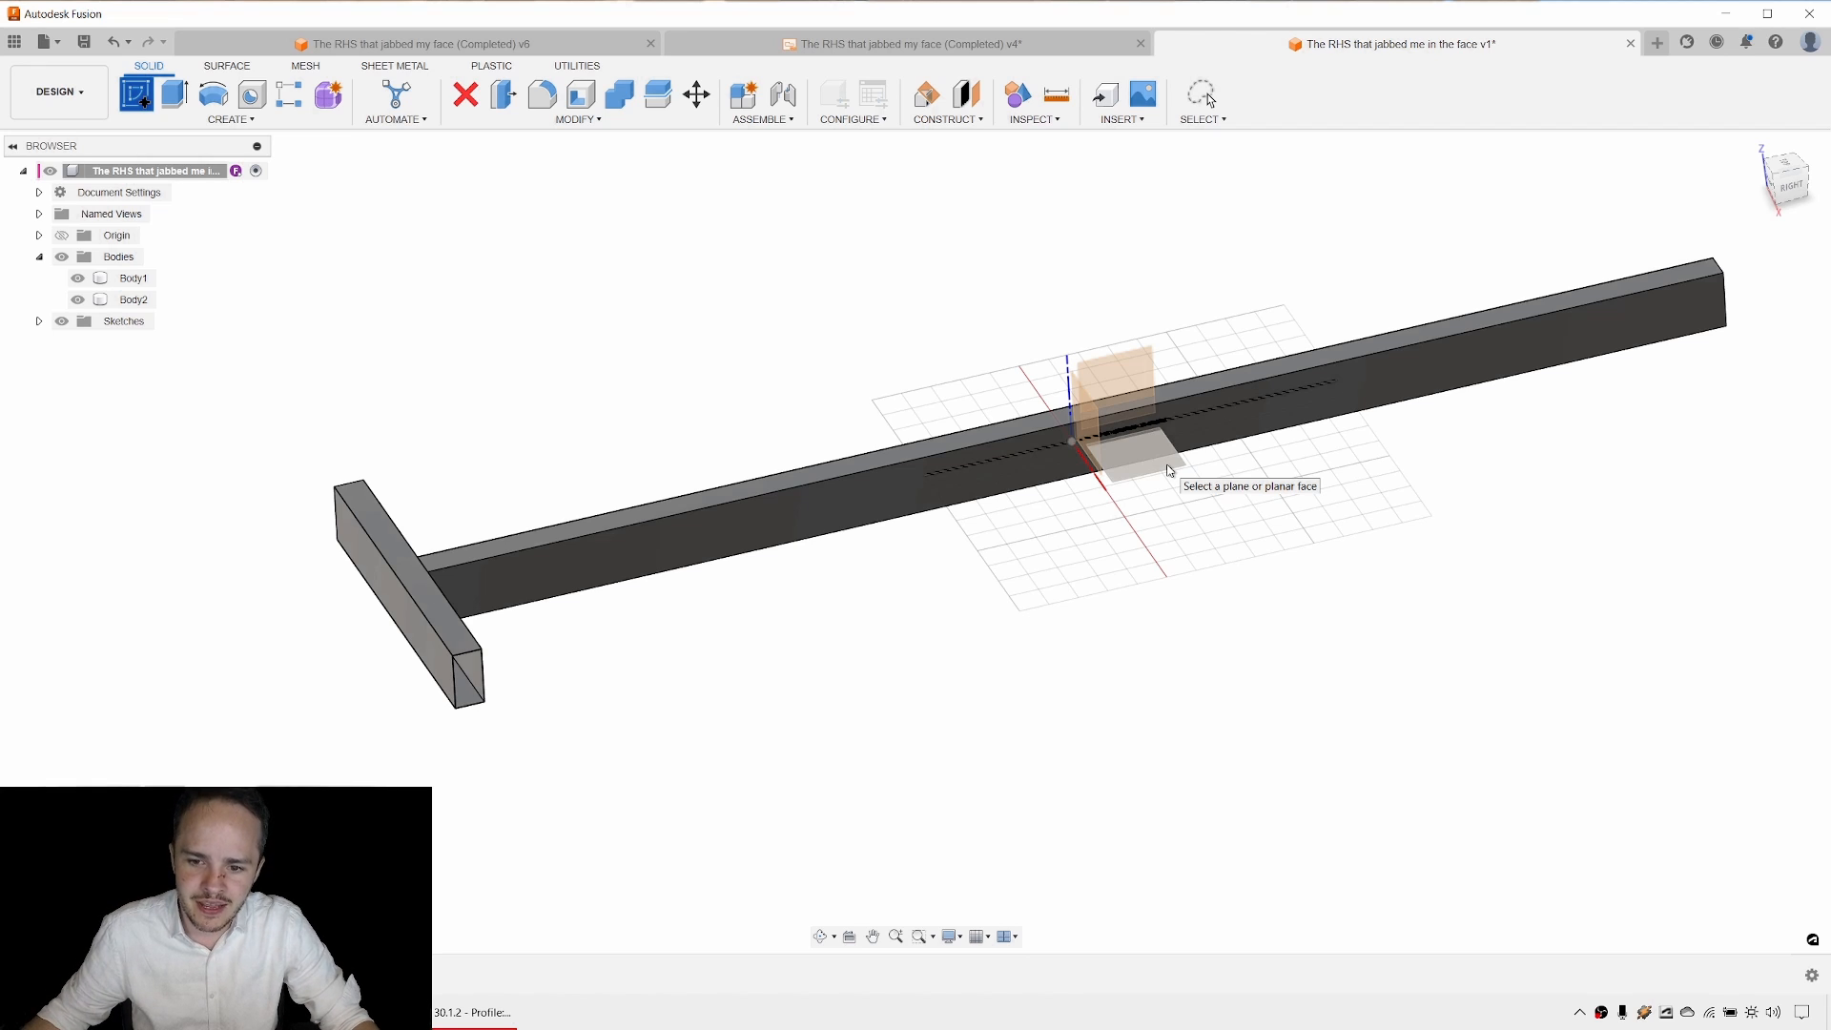
{"action": "left_click", "coordinate": [1165, 463]}
{"action": "middle_click_drag", "start_coordinate": [1135, 726], "coordinate": [910, 162]}
{"action": "middle_click_drag", "start_coordinate": [942, 796], "coordinate": [896, 641]}
{"action": "scroll", "coordinate": [845, 523], "scroll_direction": "up", "scroll_amount": 3}
{"action": "scroll", "coordinate": [846, 527], "scroll_direction": "up", "scroll_amount": 5}
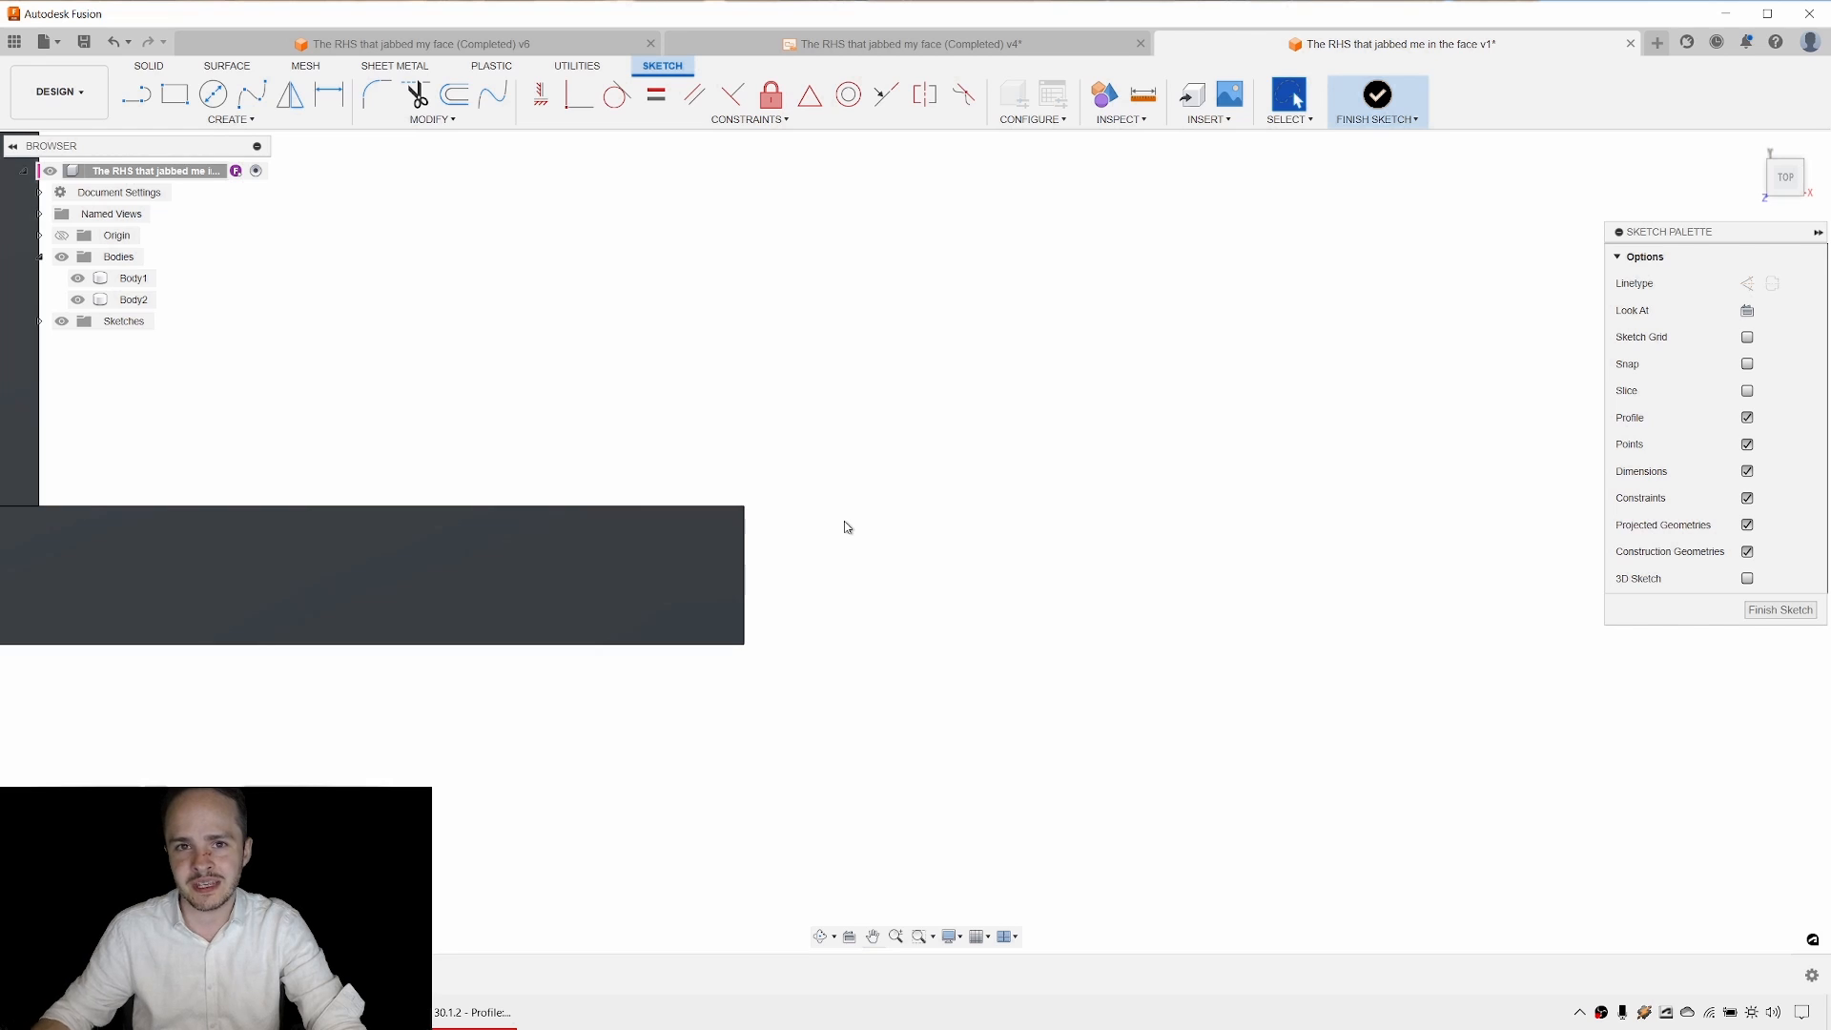
{"action": "key", "text": "p"}
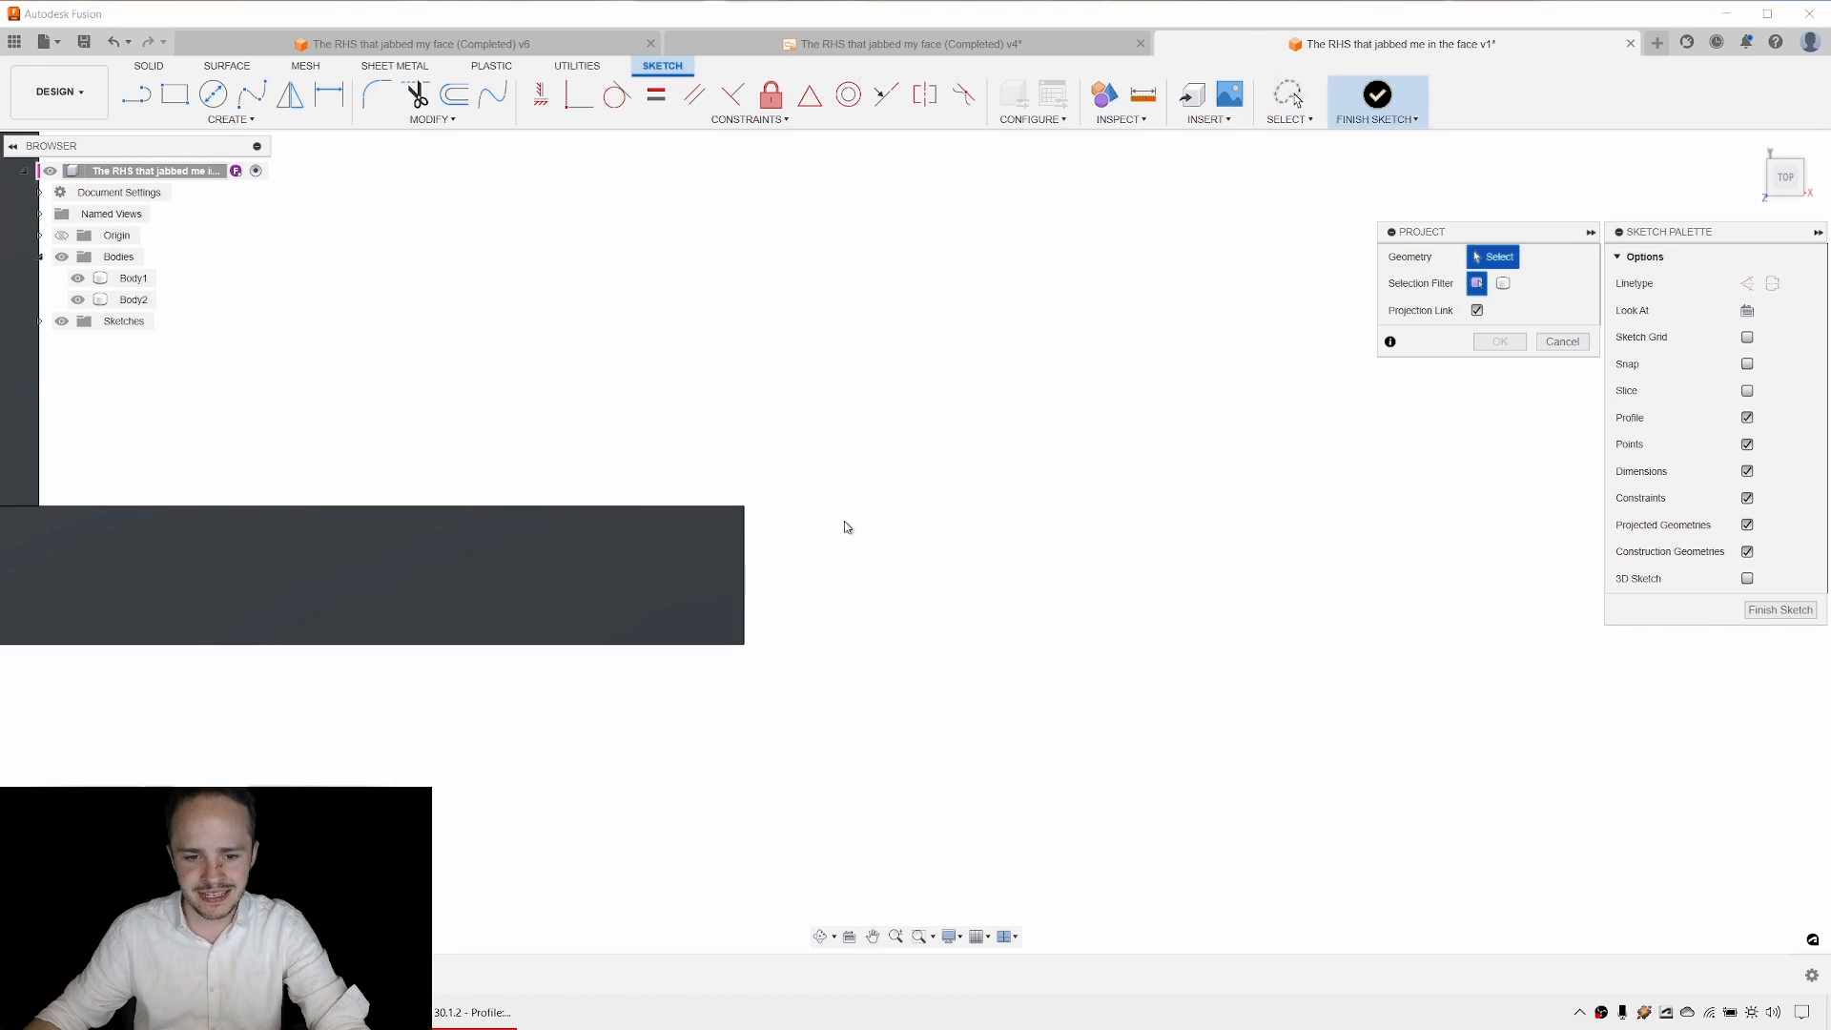
{"action": "left_click", "coordinate": [743, 570]}
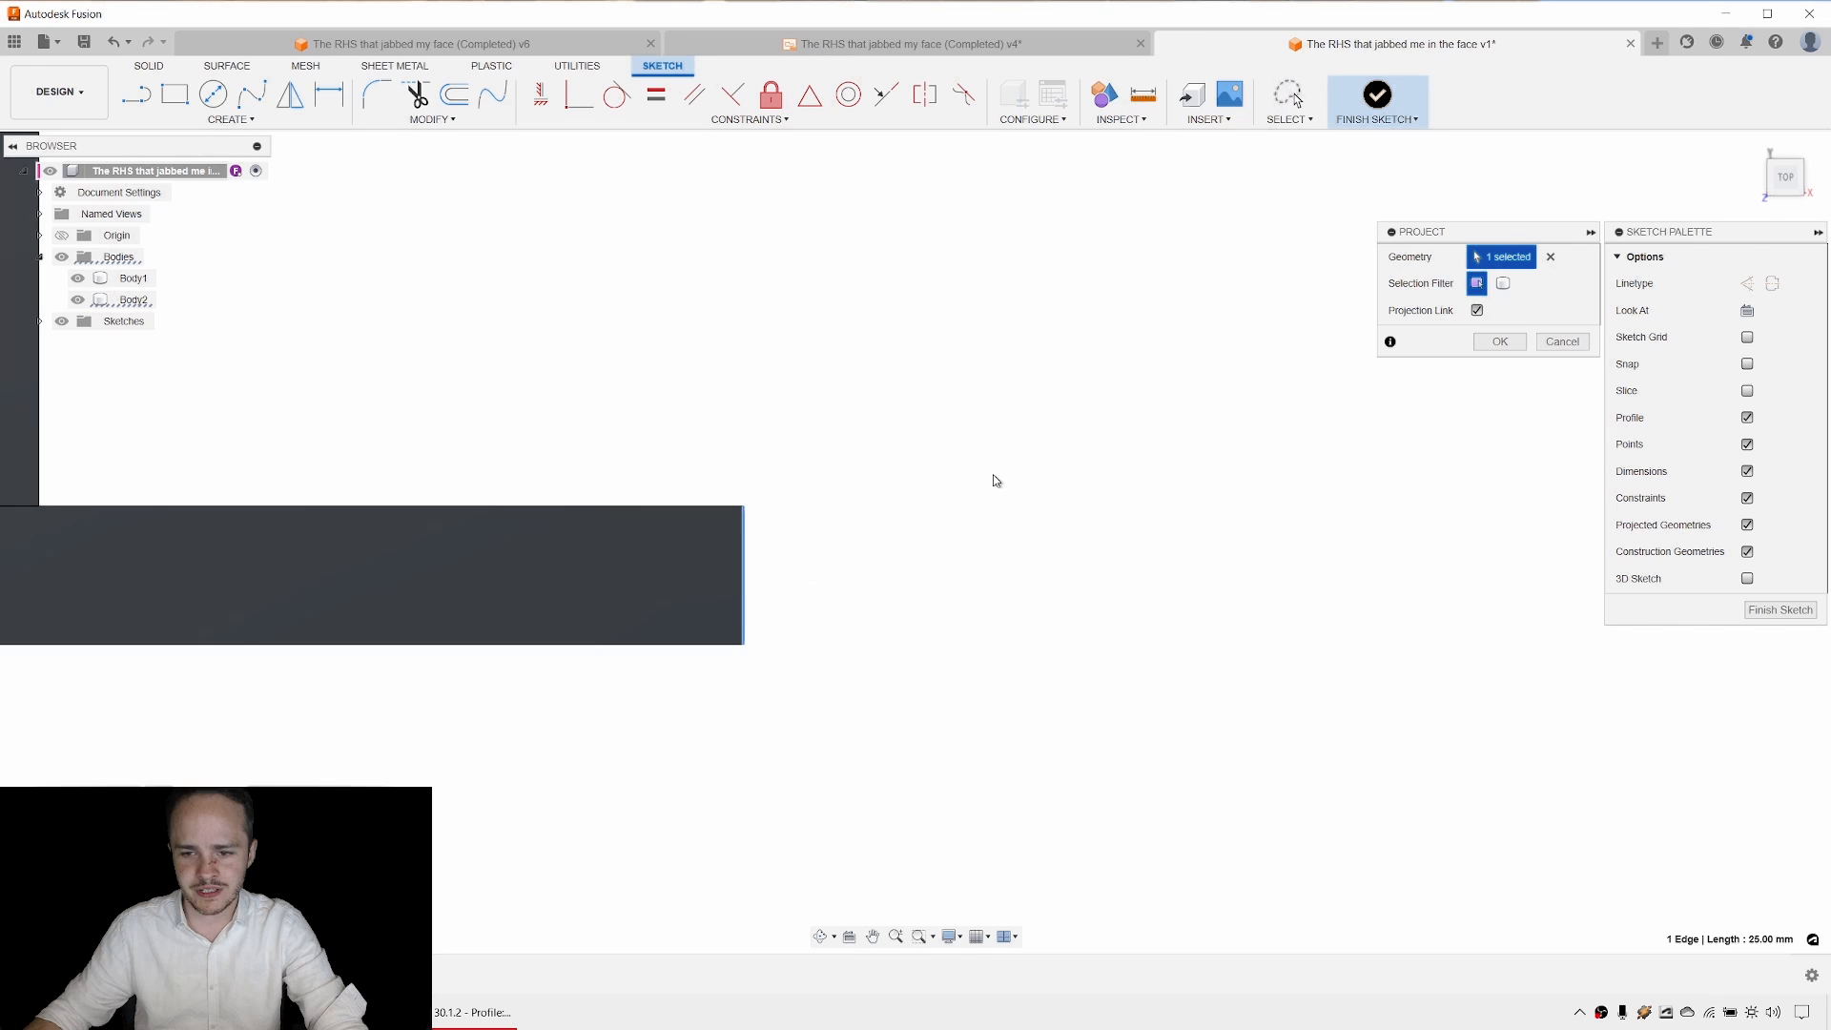
{"action": "left_click", "coordinate": [1499, 342]}
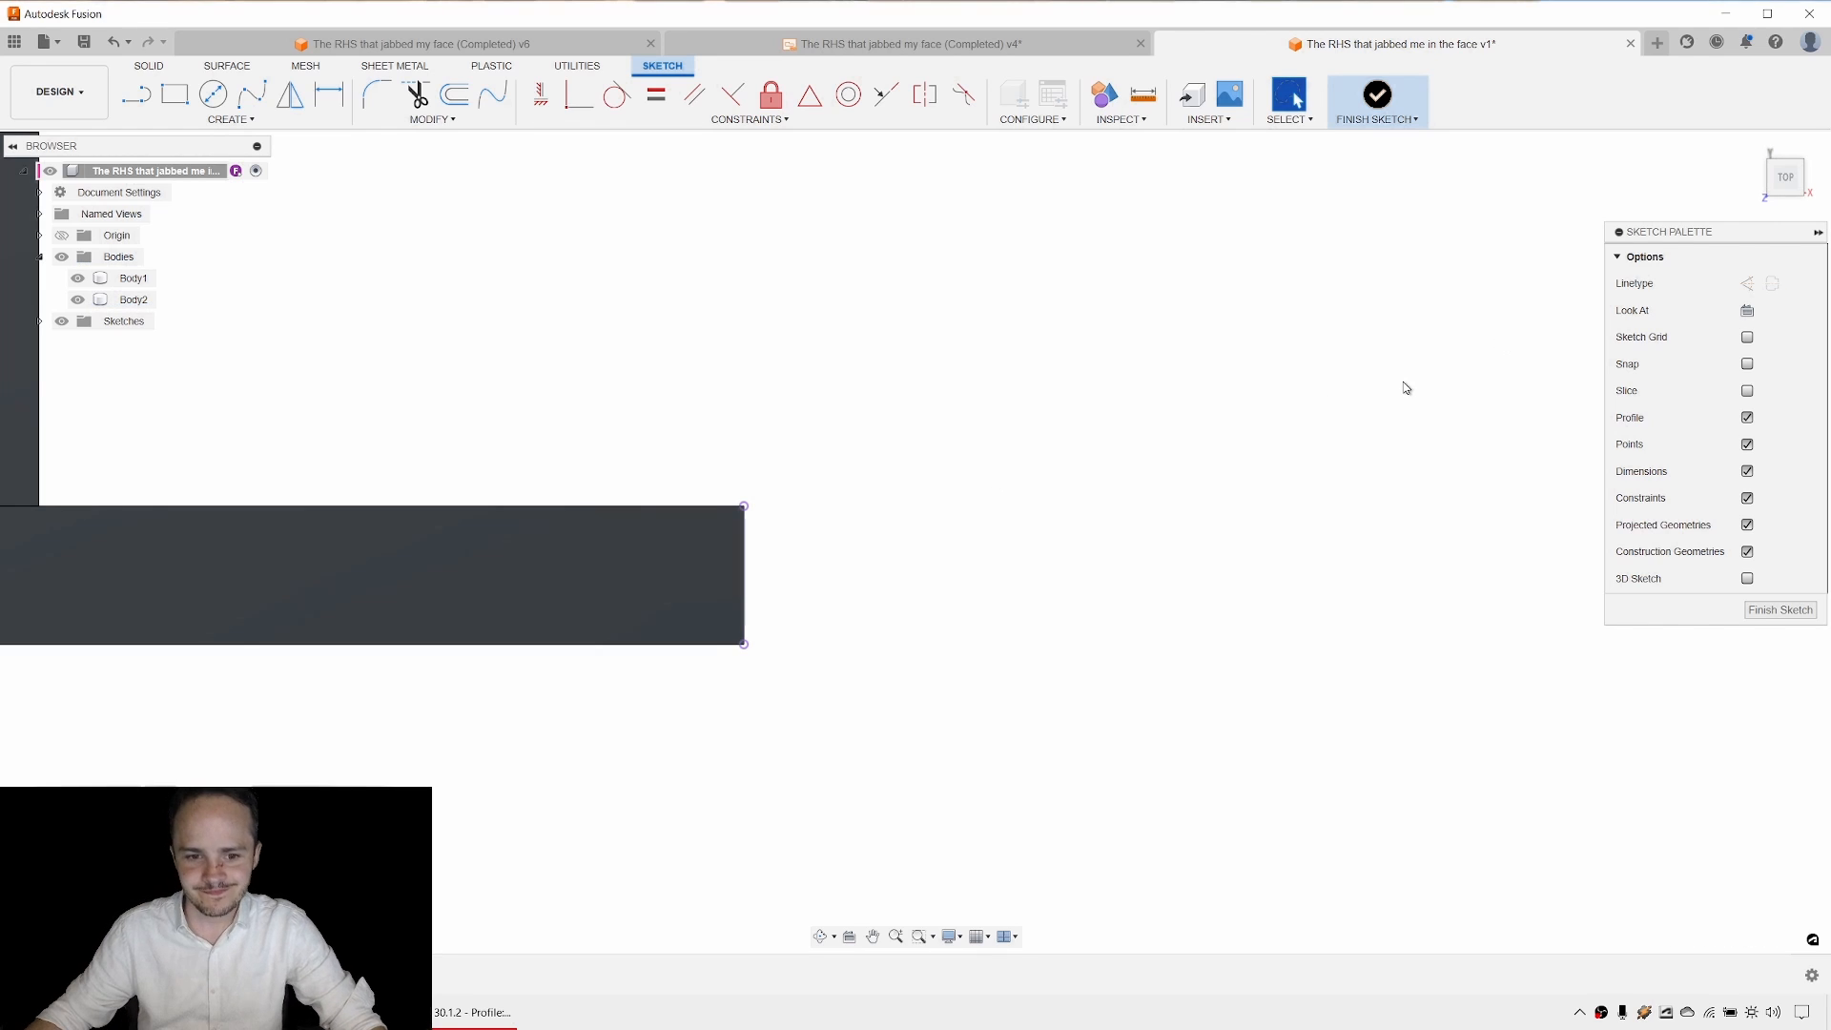
Sketch a 40 x 40 mm two-point rectangle in the free space beyond the crosspiece's projected end edge.
{"action": "left_click", "coordinate": [175, 93]}
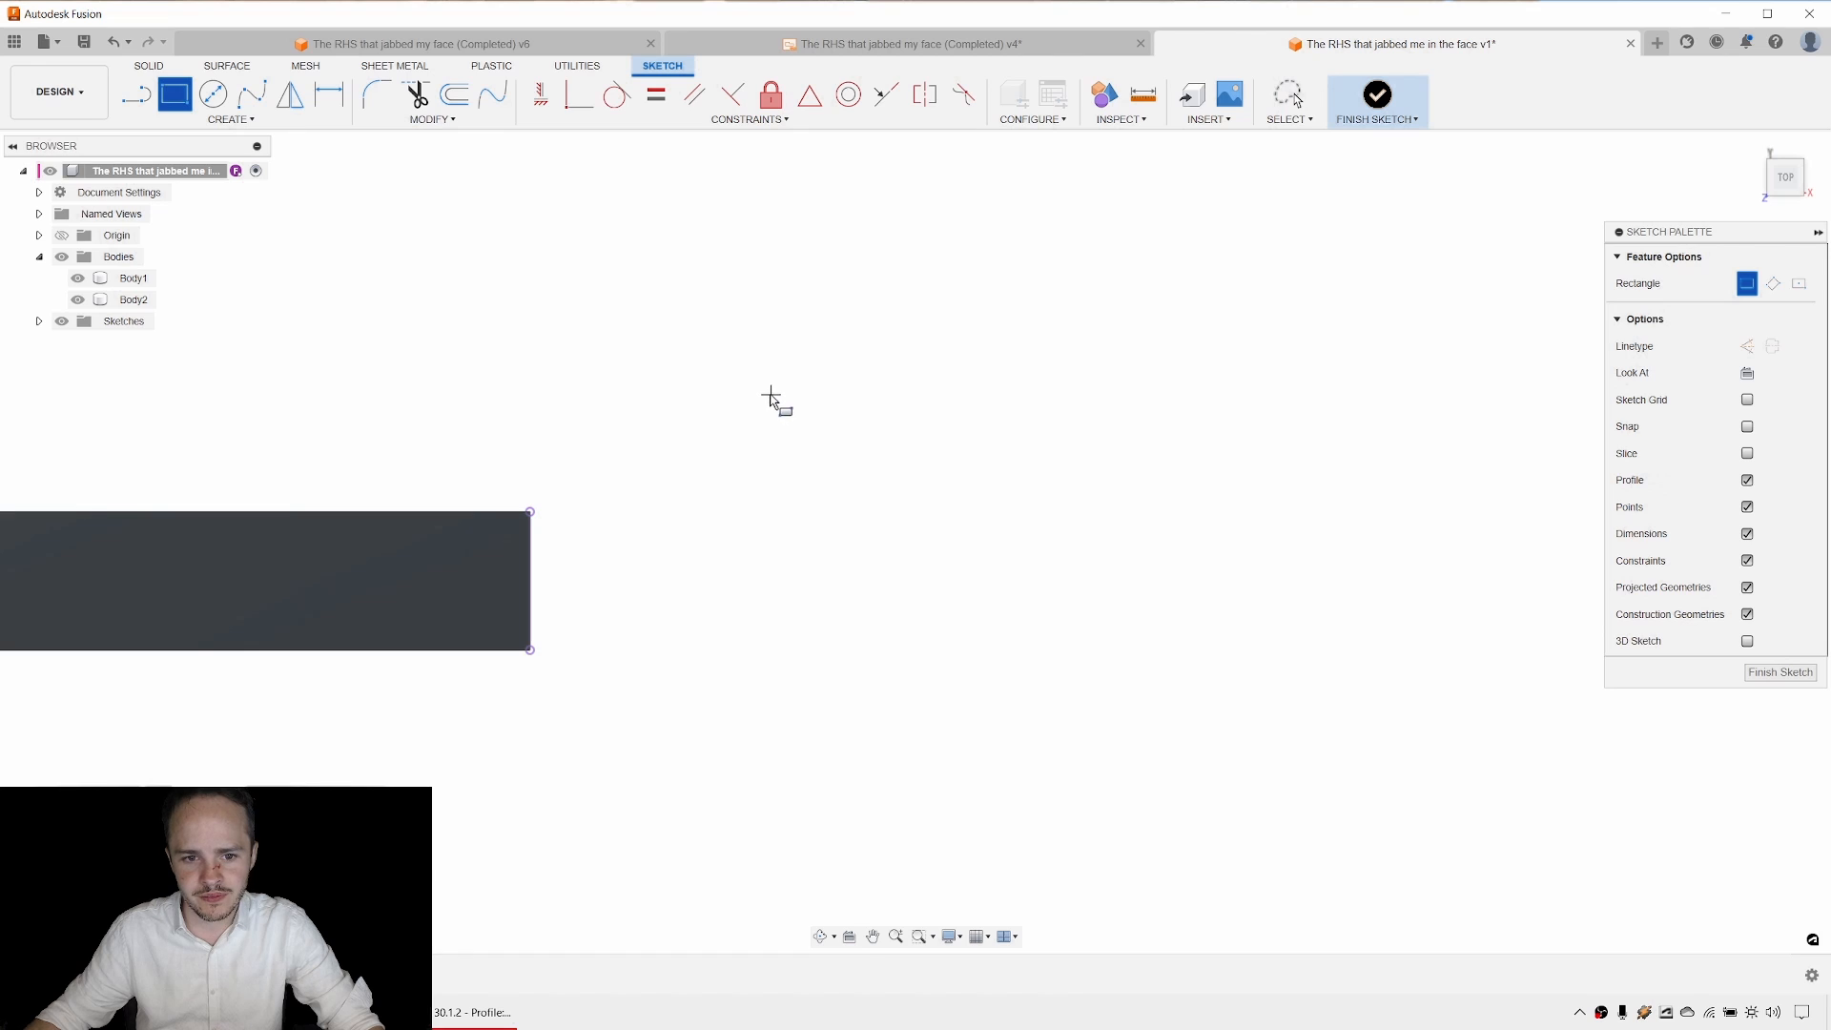
{"action": "left_click", "coordinate": [772, 355]}
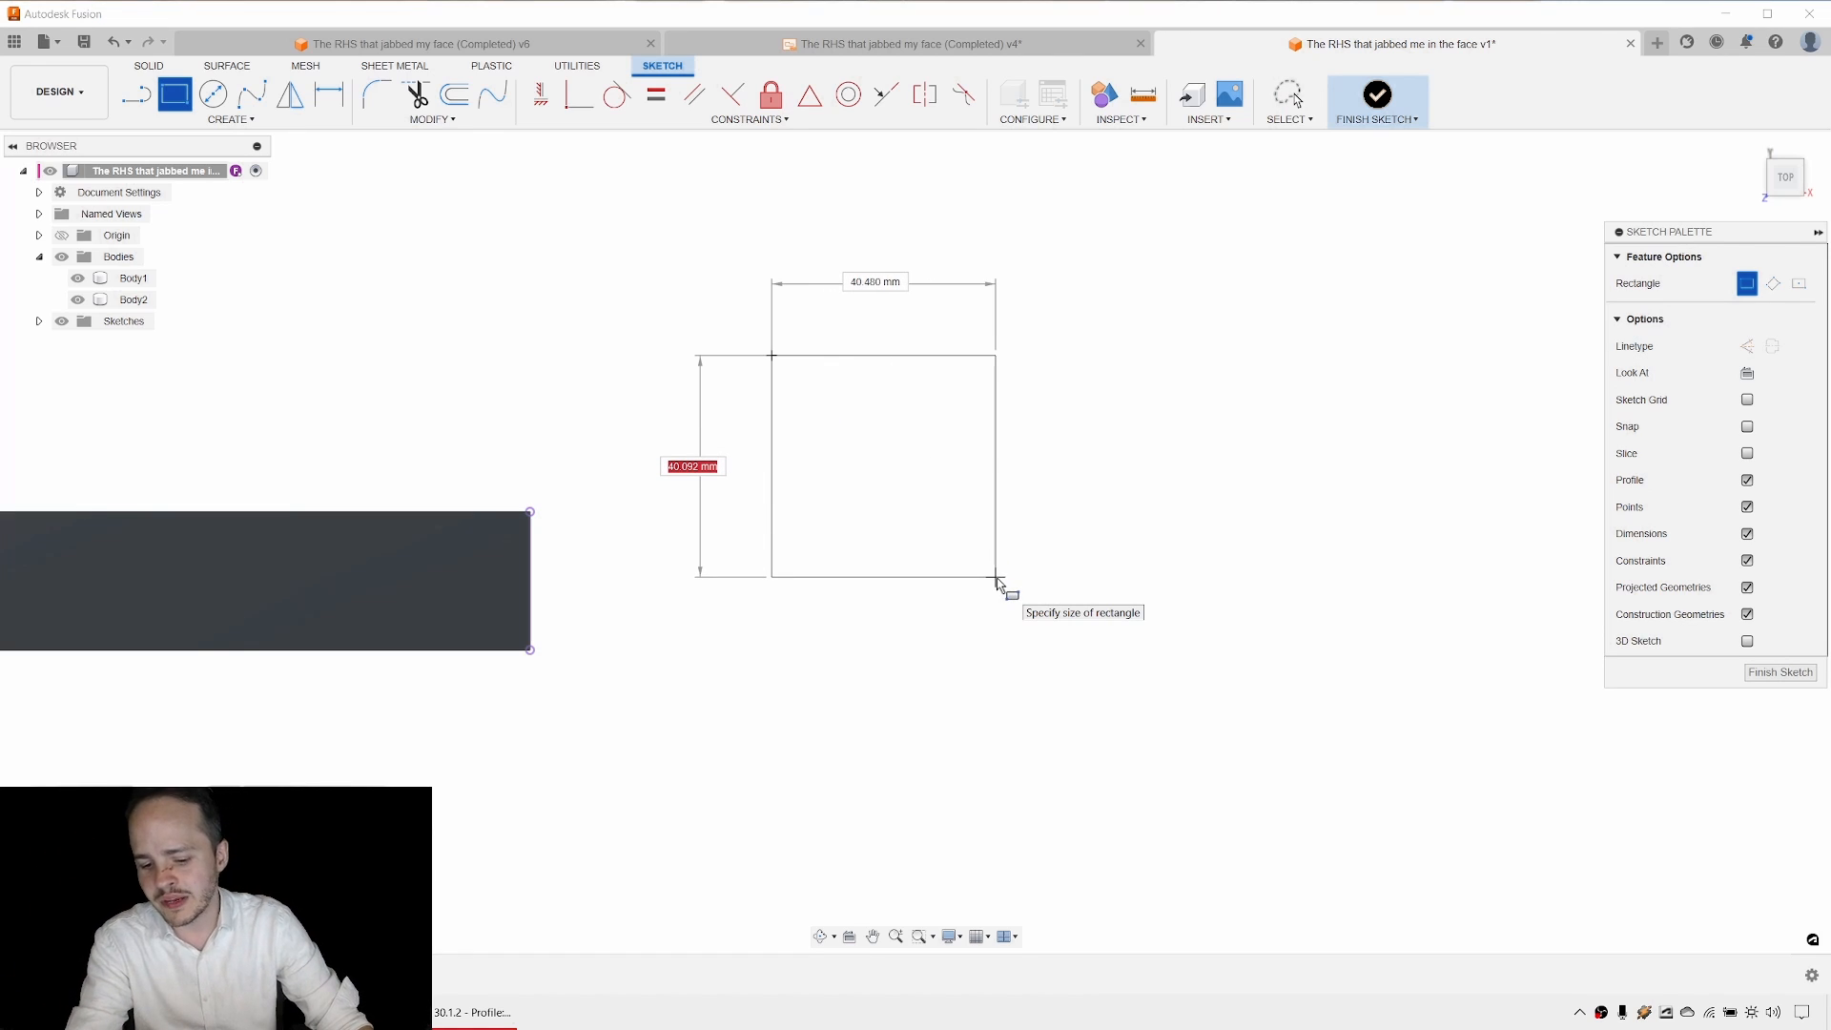
{"action": "type", "text": "40"}
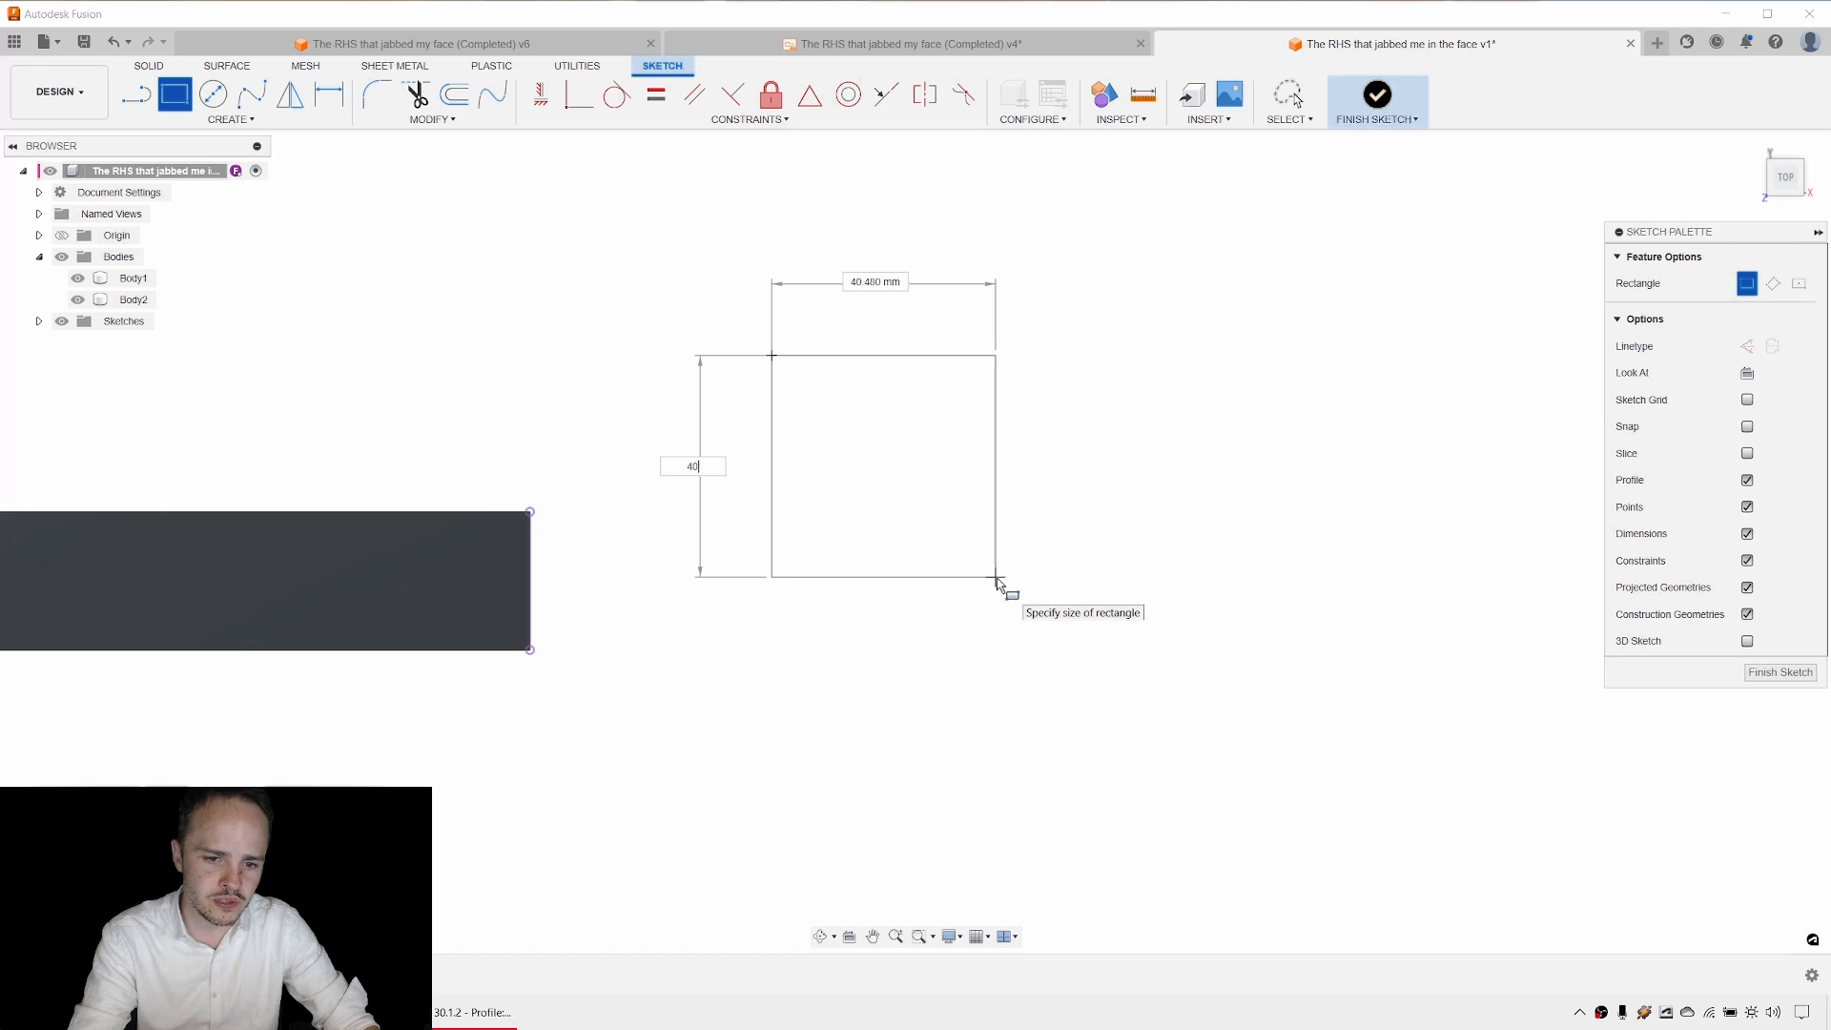
{"action": "key", "text": "Tab"}
{"action": "type", "text": "40"}
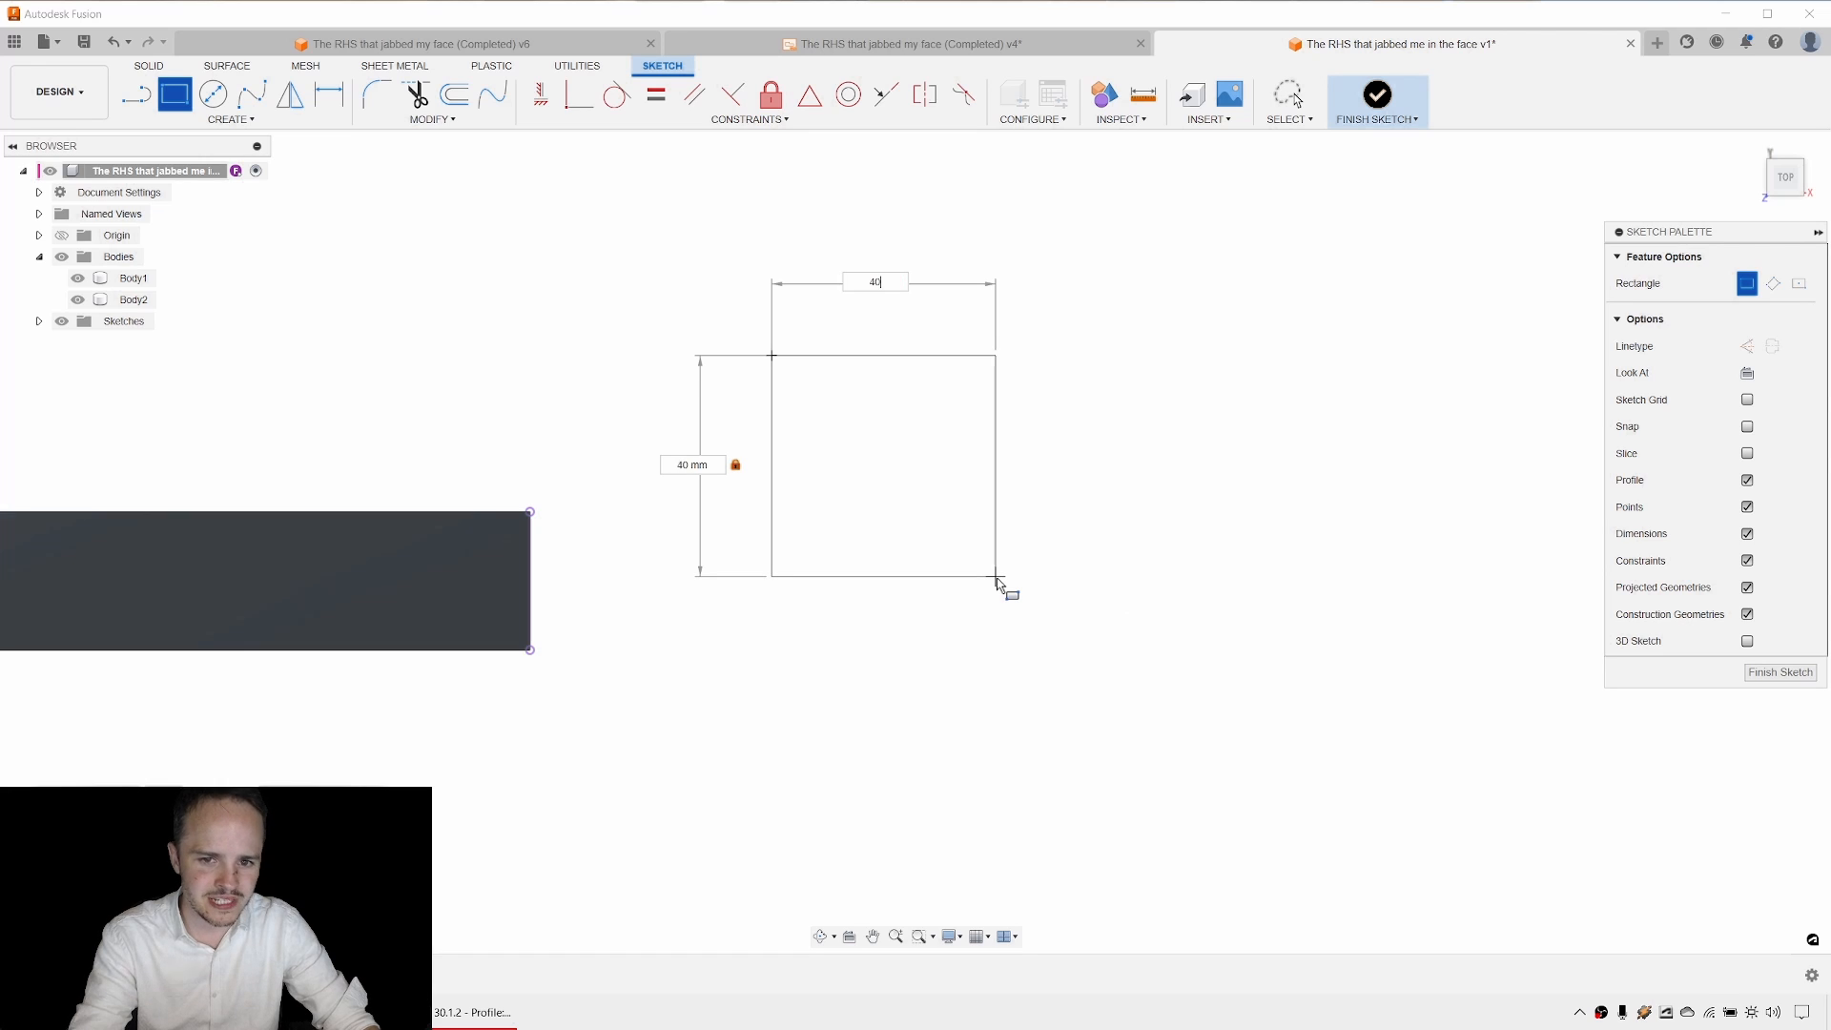
{"action": "key", "text": "Return"}
{"action": "key", "text": "Escape"}
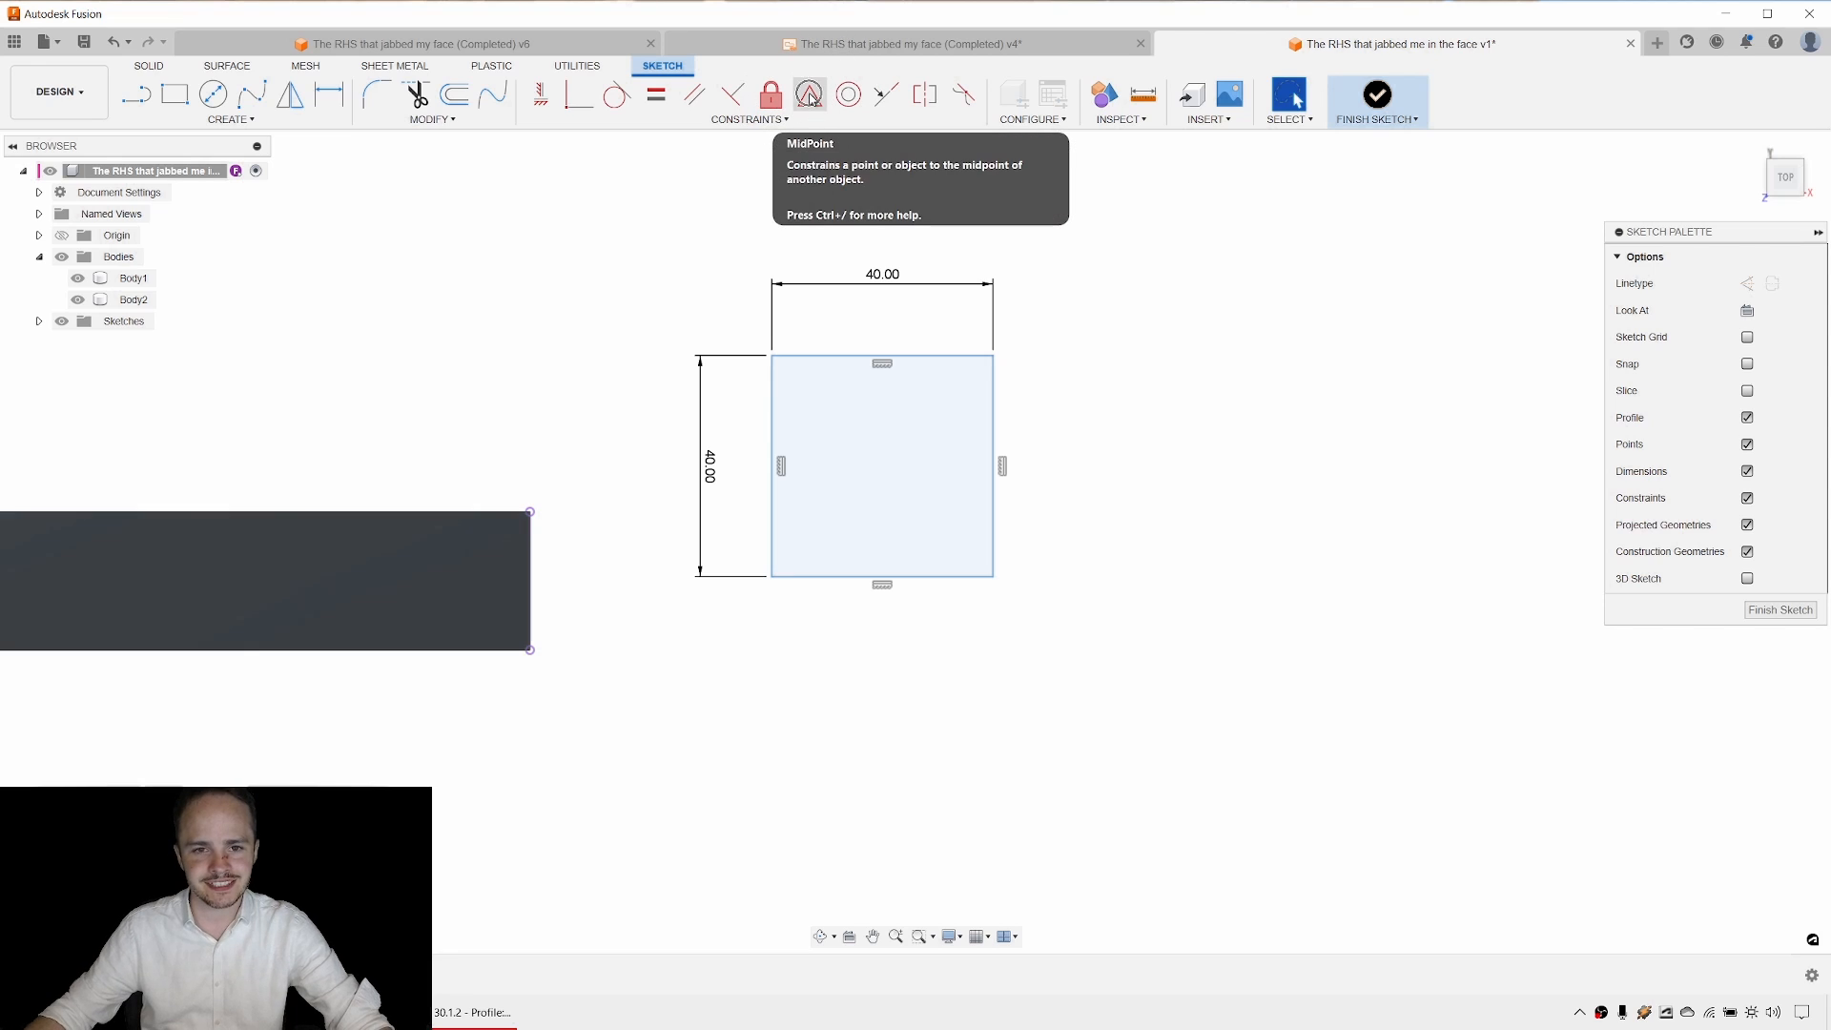
Apply a midpoint constraint between the square's near side and the projected edge to centre the square on the crosspiece's end.
{"action": "key", "text": "ctrl"}
{"action": "key", "text": "ctrl"}
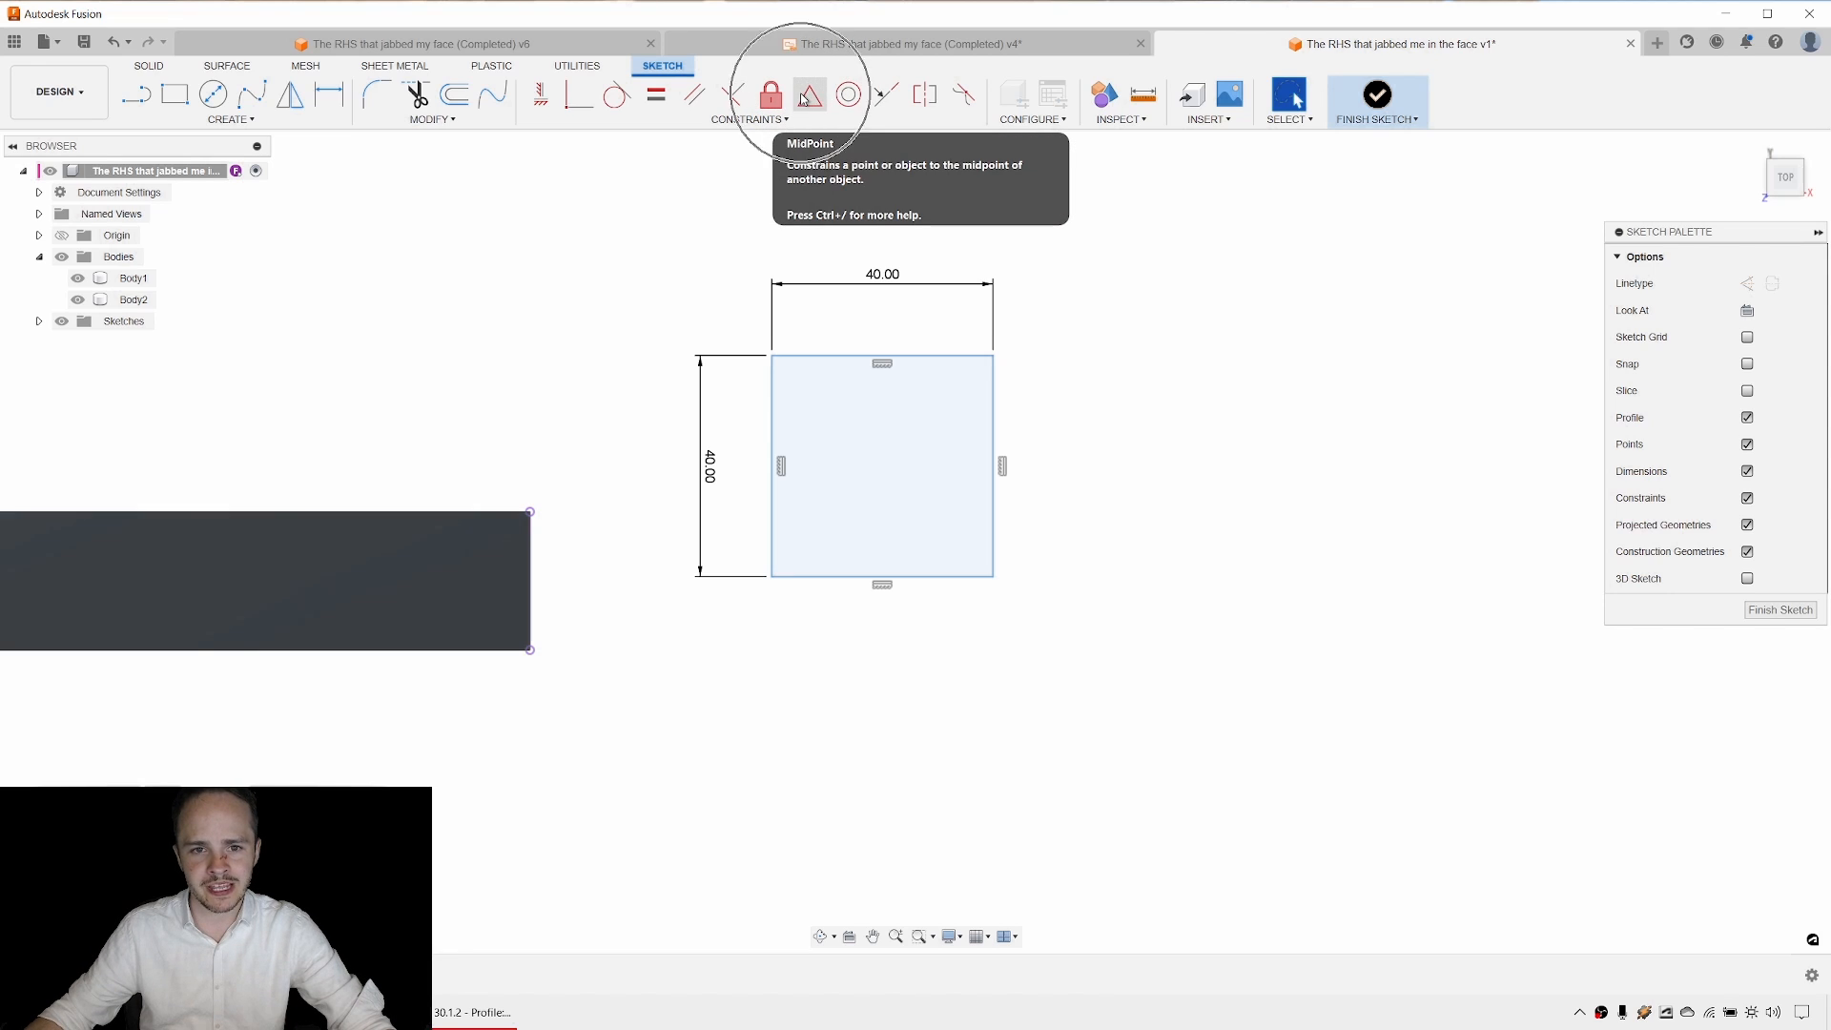
{"action": "left_click", "coordinate": [807, 99]}
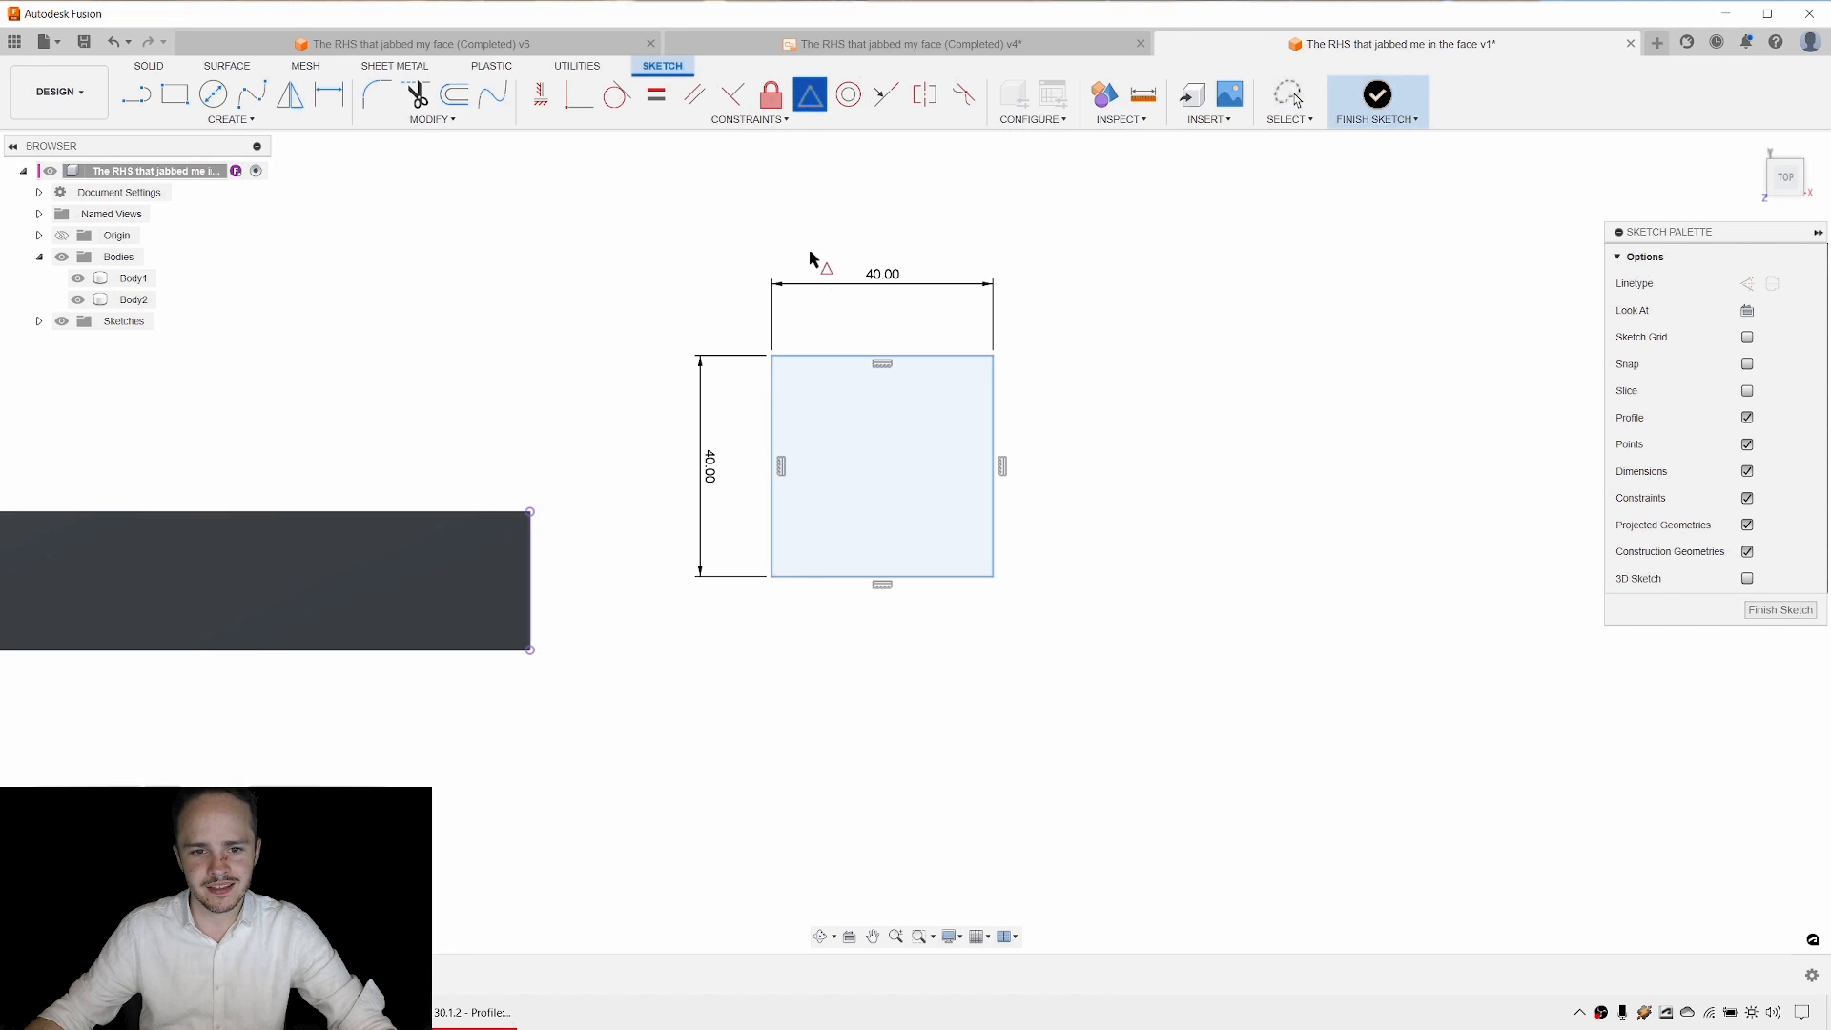
{"action": "left_click", "coordinate": [772, 469]}
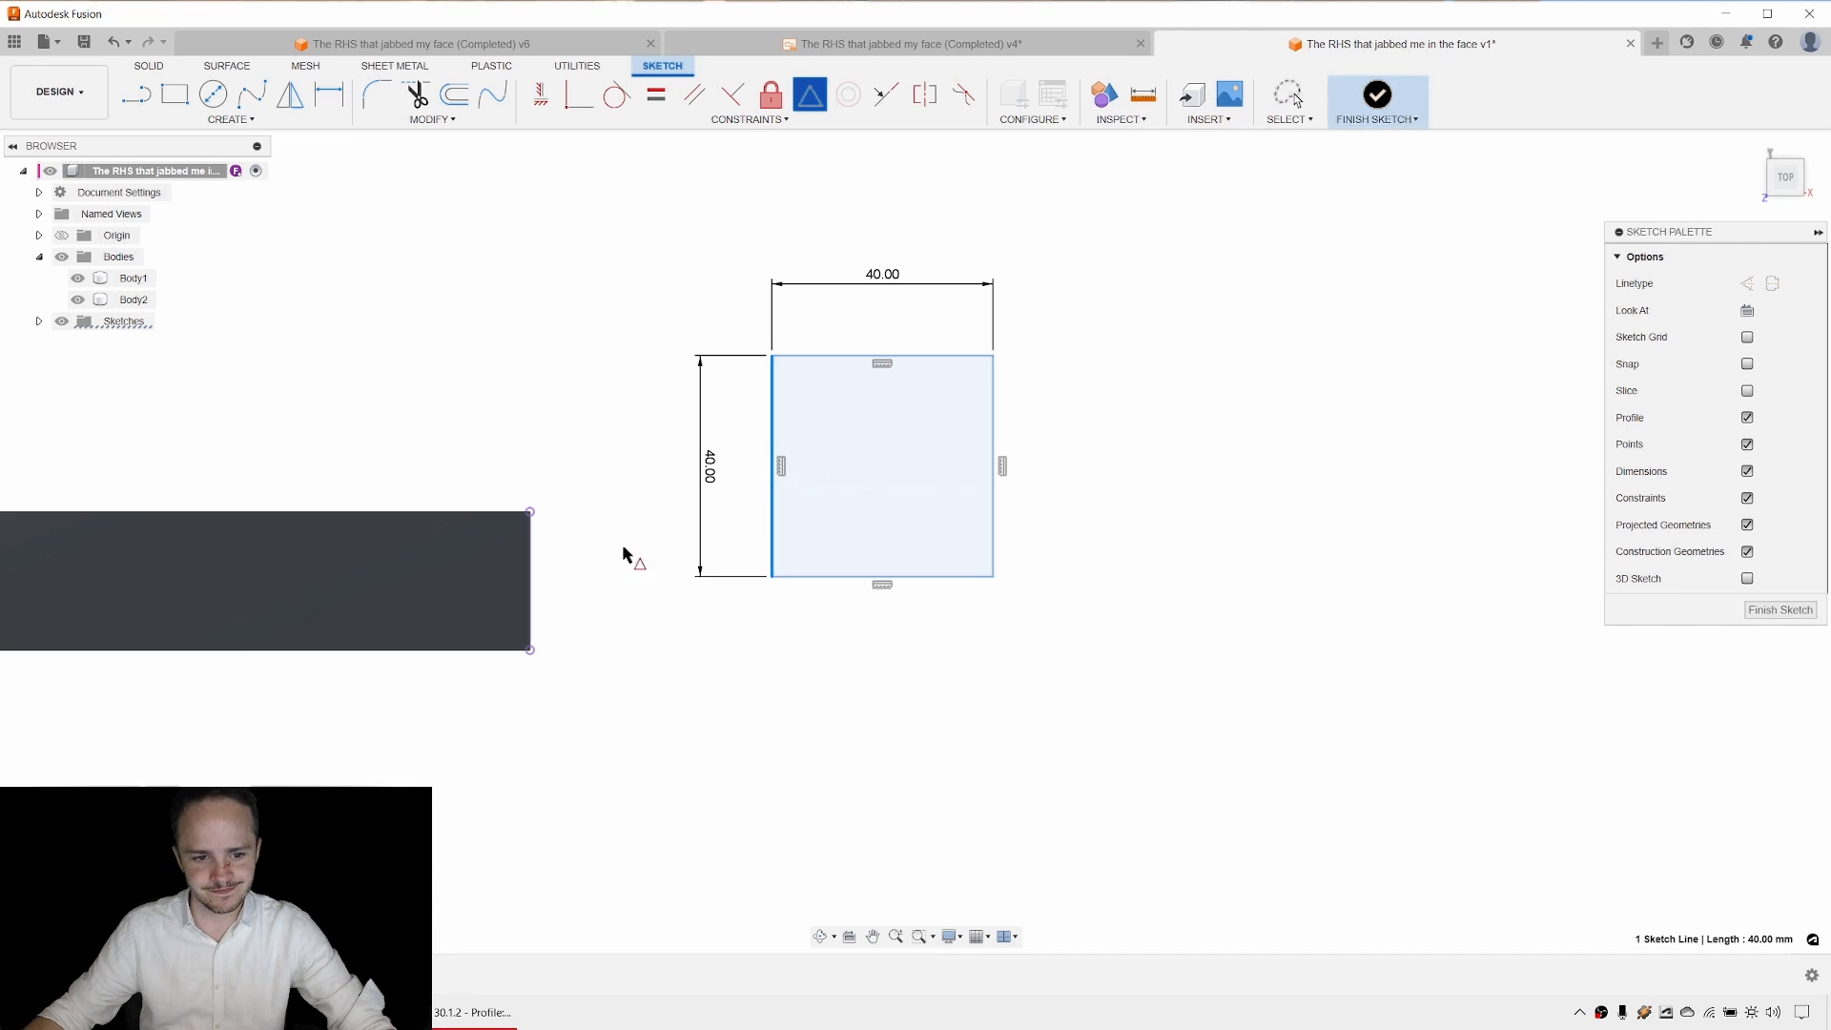
{"action": "left_click", "coordinate": [531, 582]}
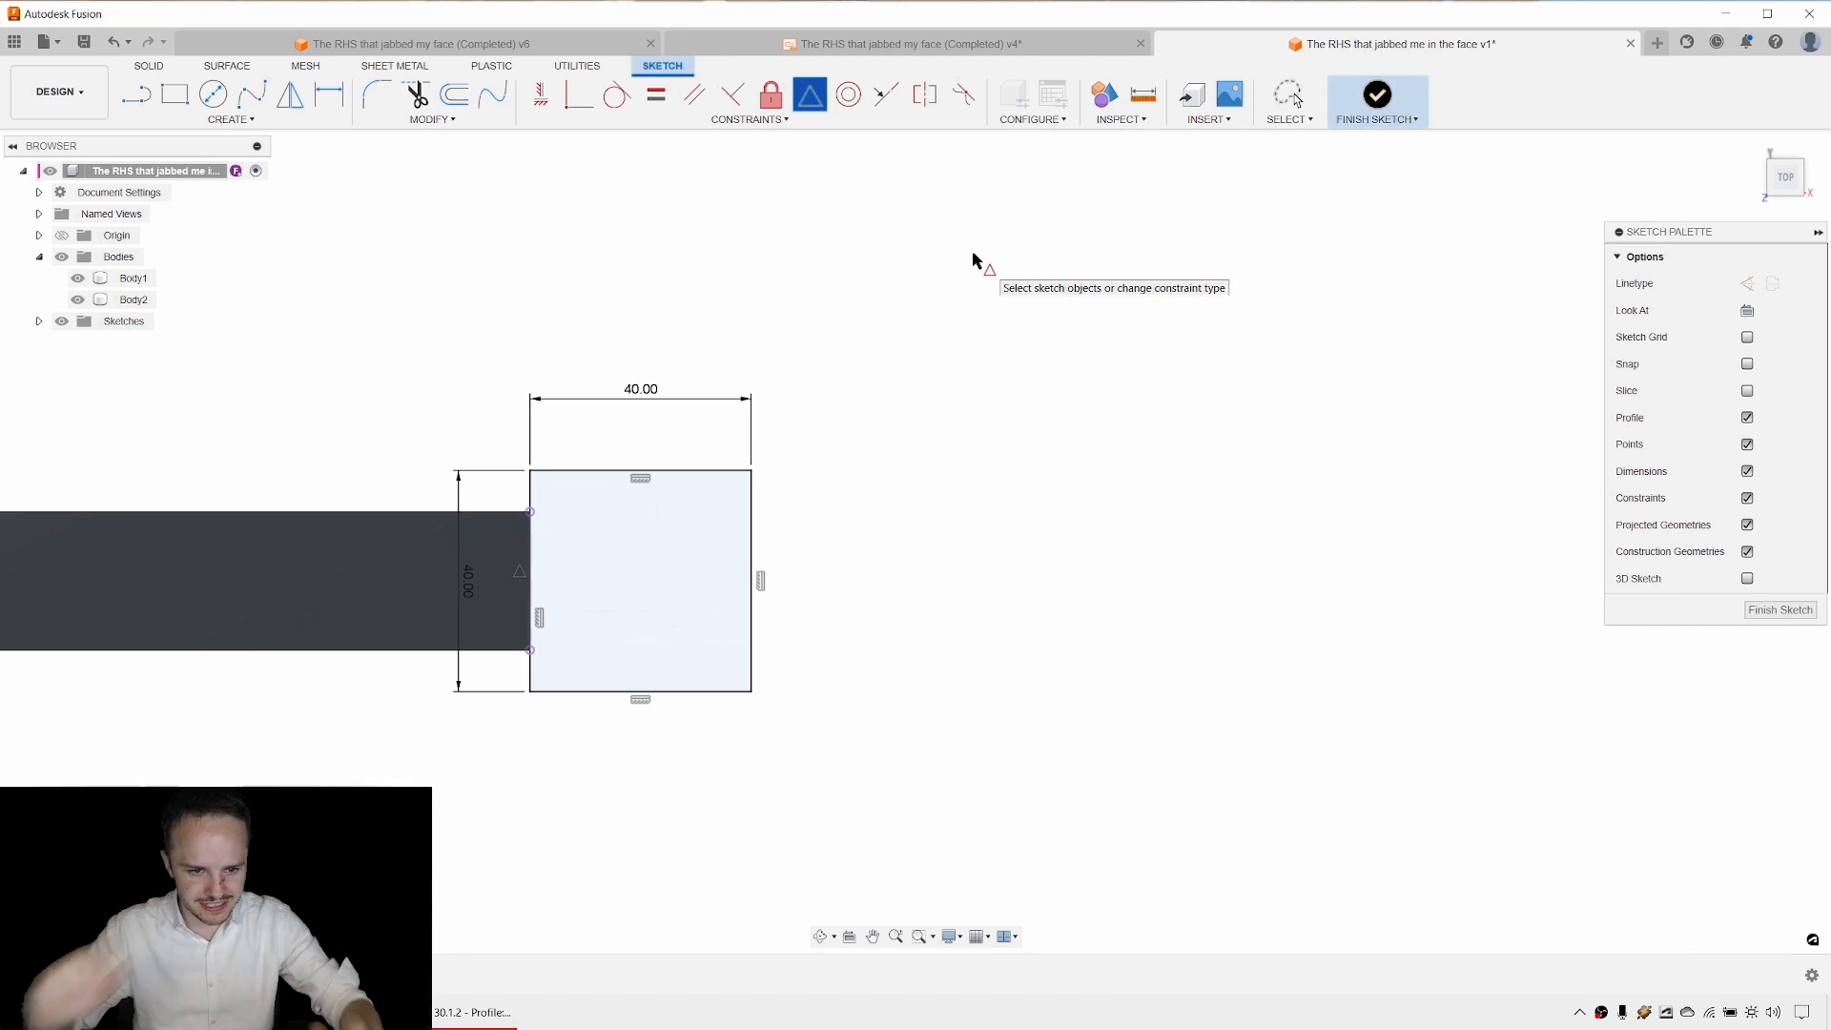
{"action": "scroll", "coordinate": [539, 505], "scroll_direction": "up", "scroll_amount": 4}
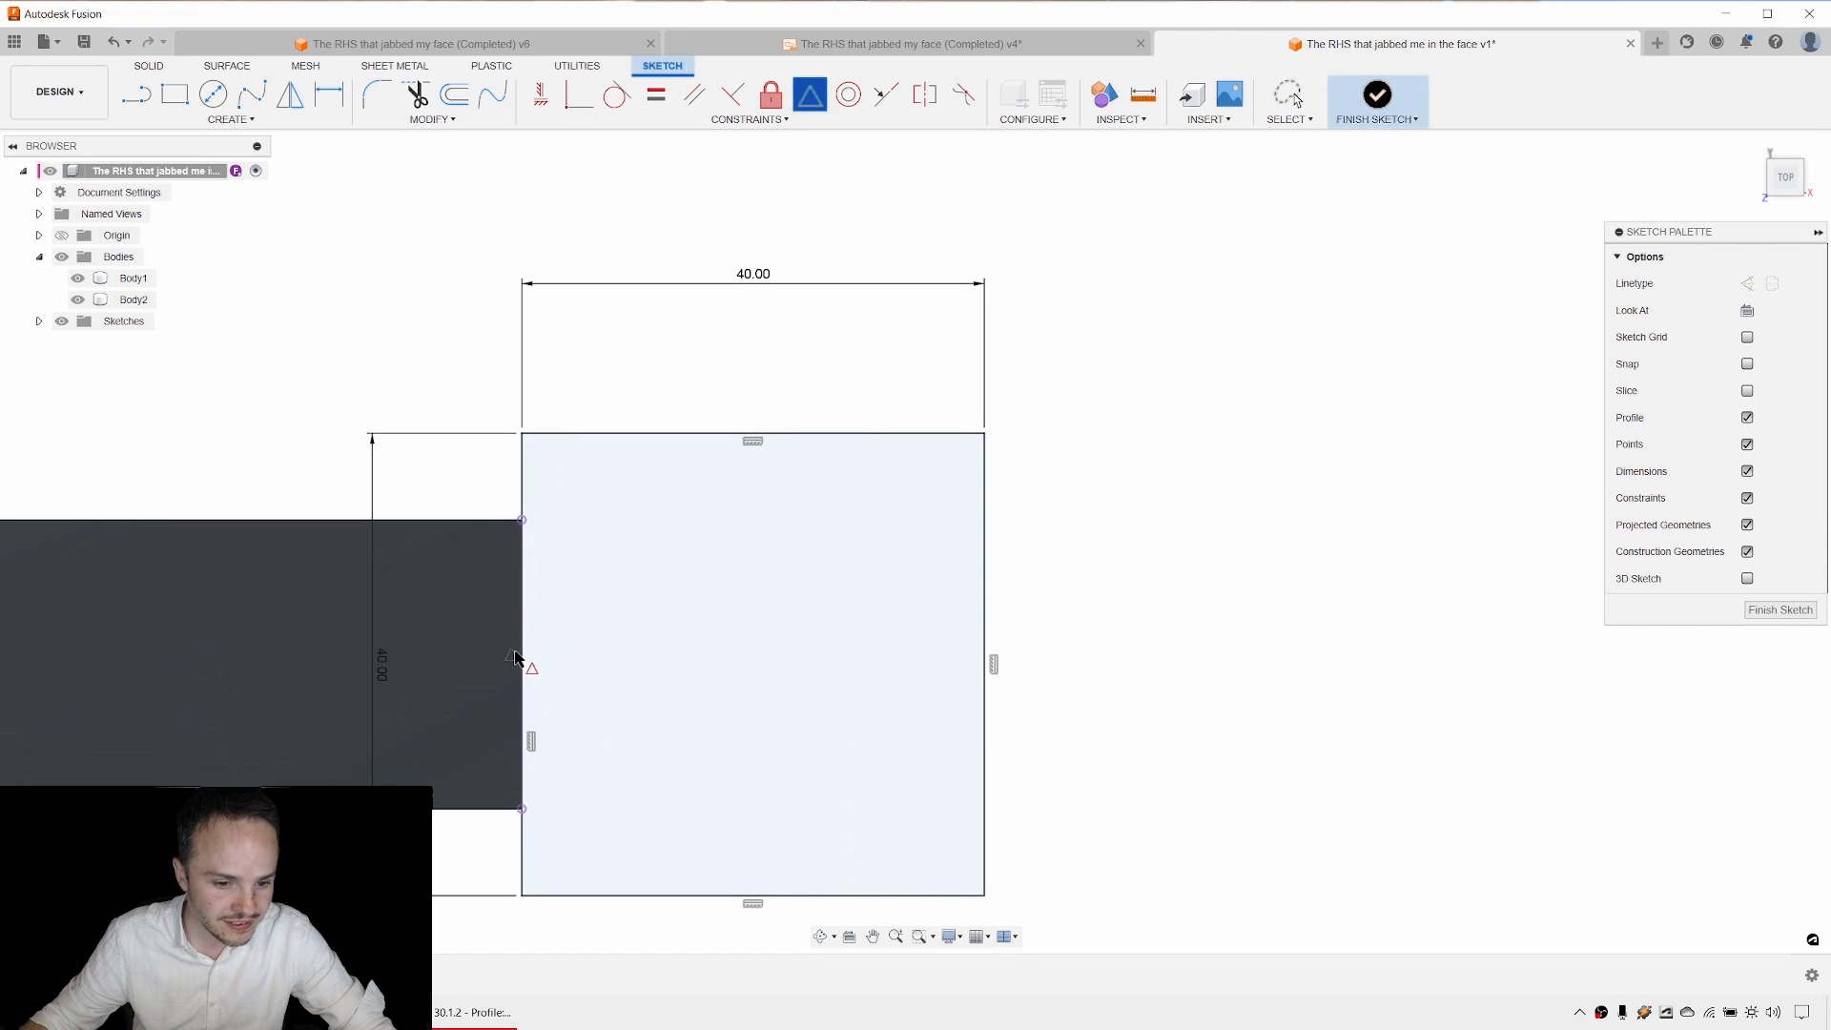
{"action": "key", "text": "Escape"}
Check the distance from the square's upper side to the projected edge's upper endpoint without placing a dimension.
{"action": "middle_click_drag", "start_coordinate": [552, 605], "coordinate": [769, 484]}
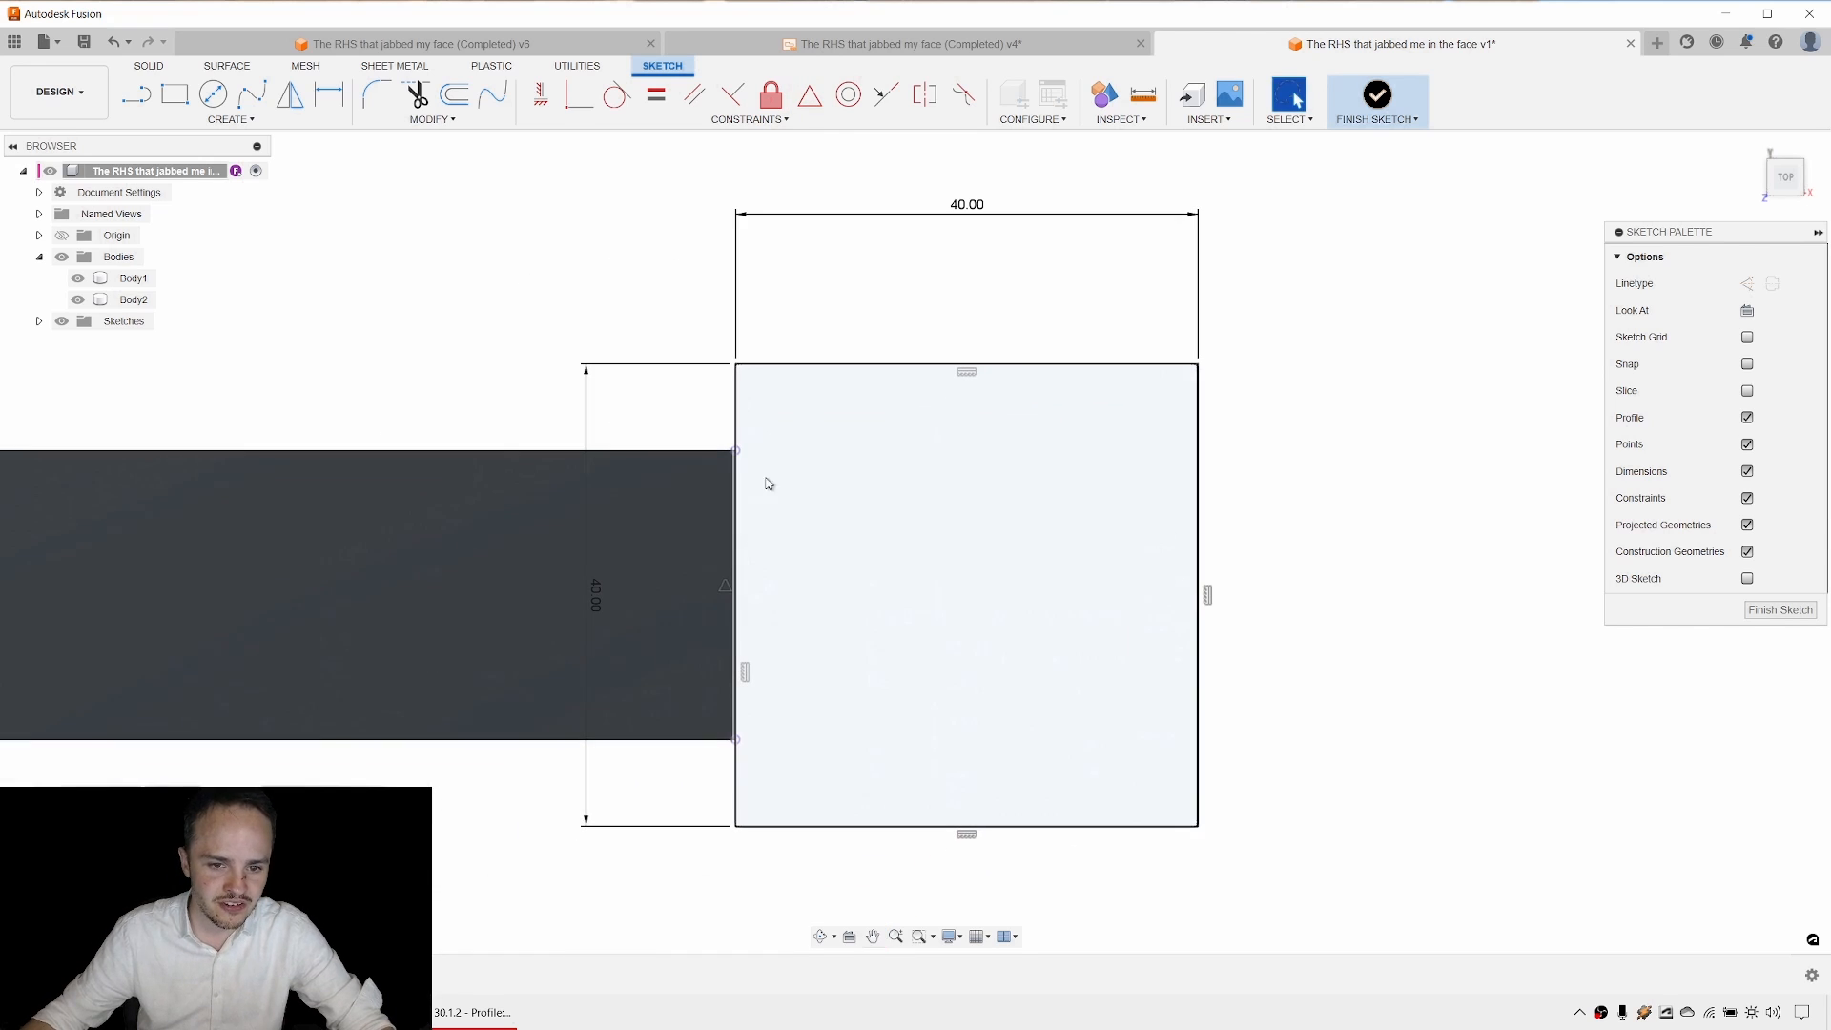
{"action": "key", "text": "d"}
{"action": "left_click", "coordinate": [784, 365]}
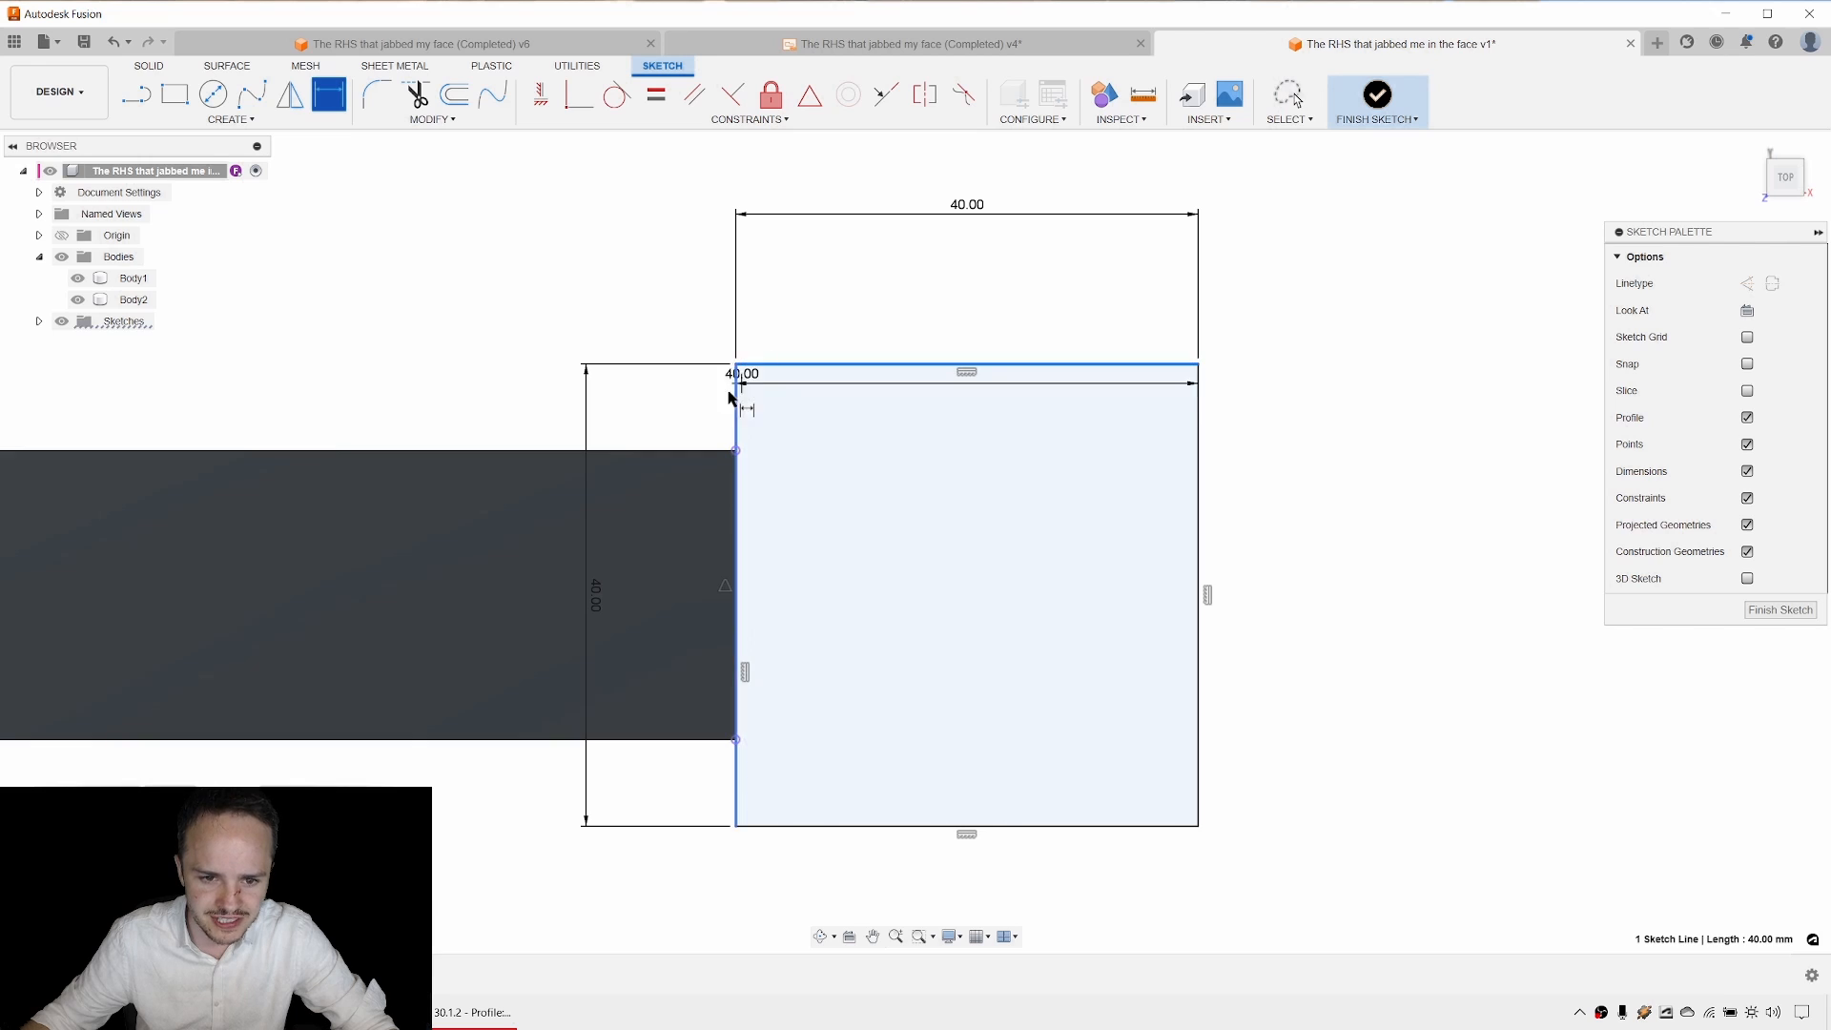
{"action": "left_click", "coordinate": [735, 450]}
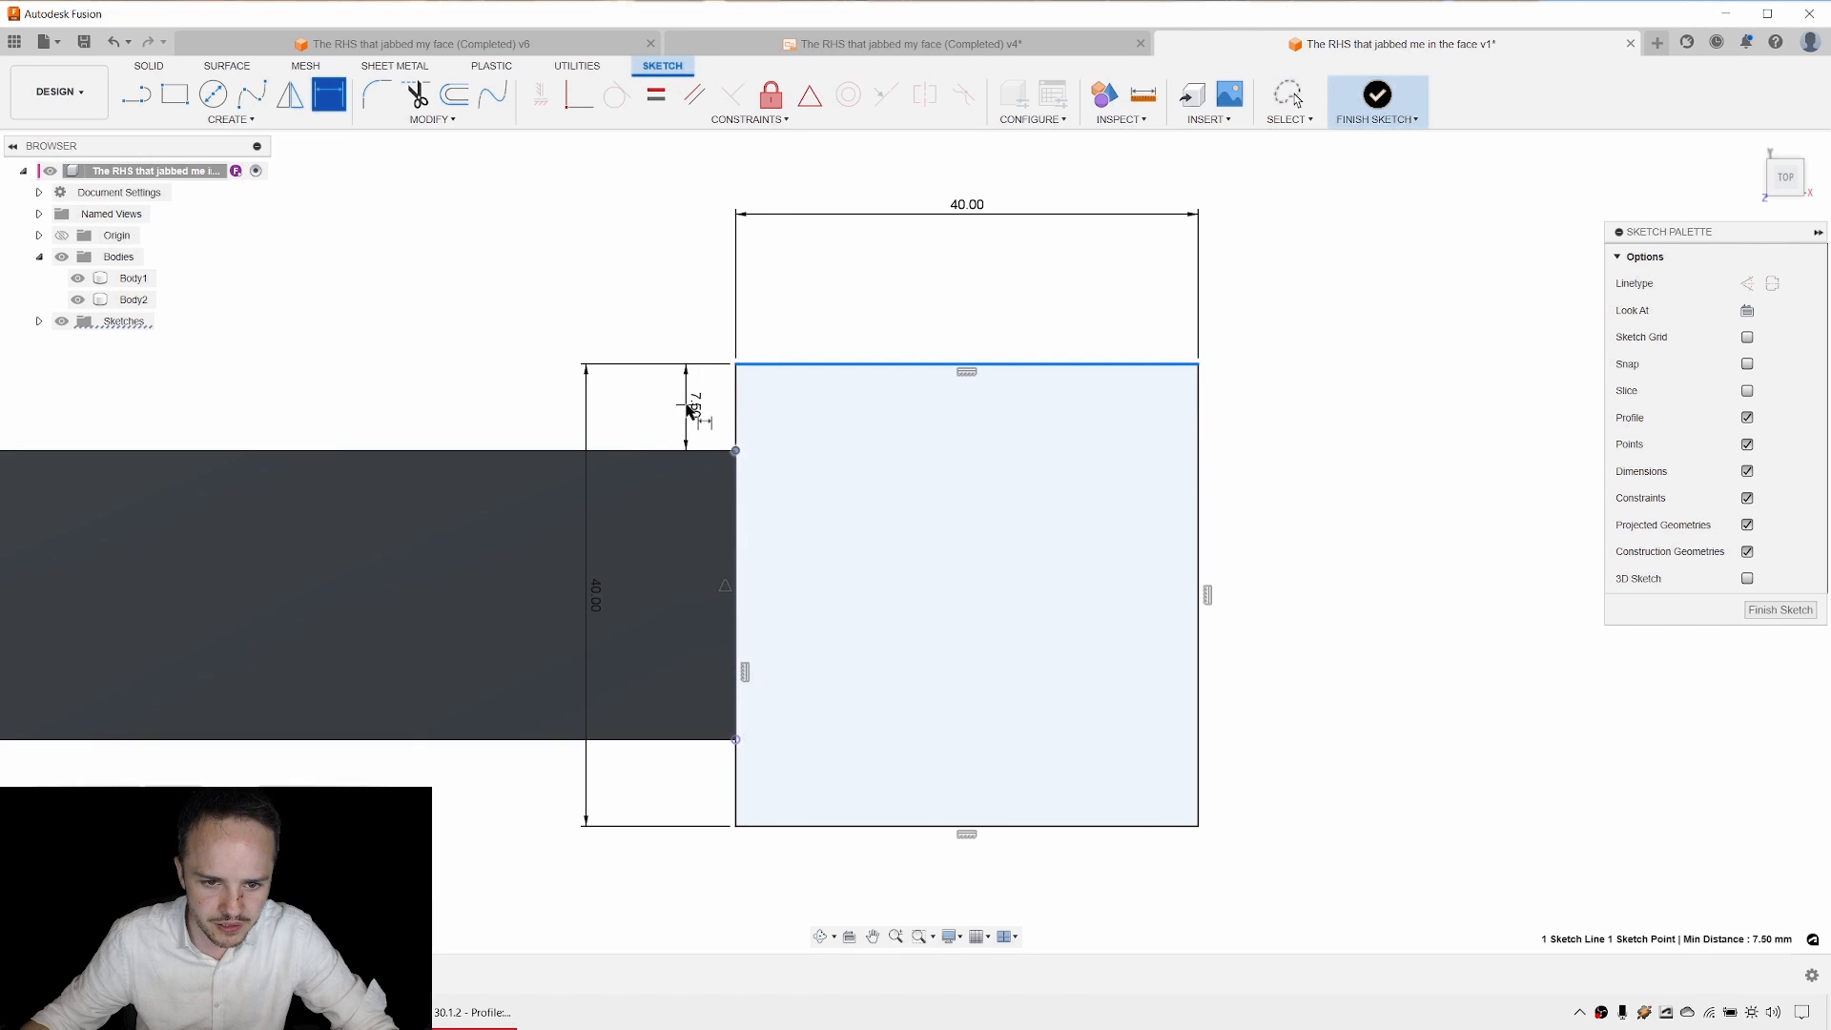
{"action": "key", "text": "Escape"}
{"action": "key", "text": "d"}
{"action": "key", "text": "Escape"}
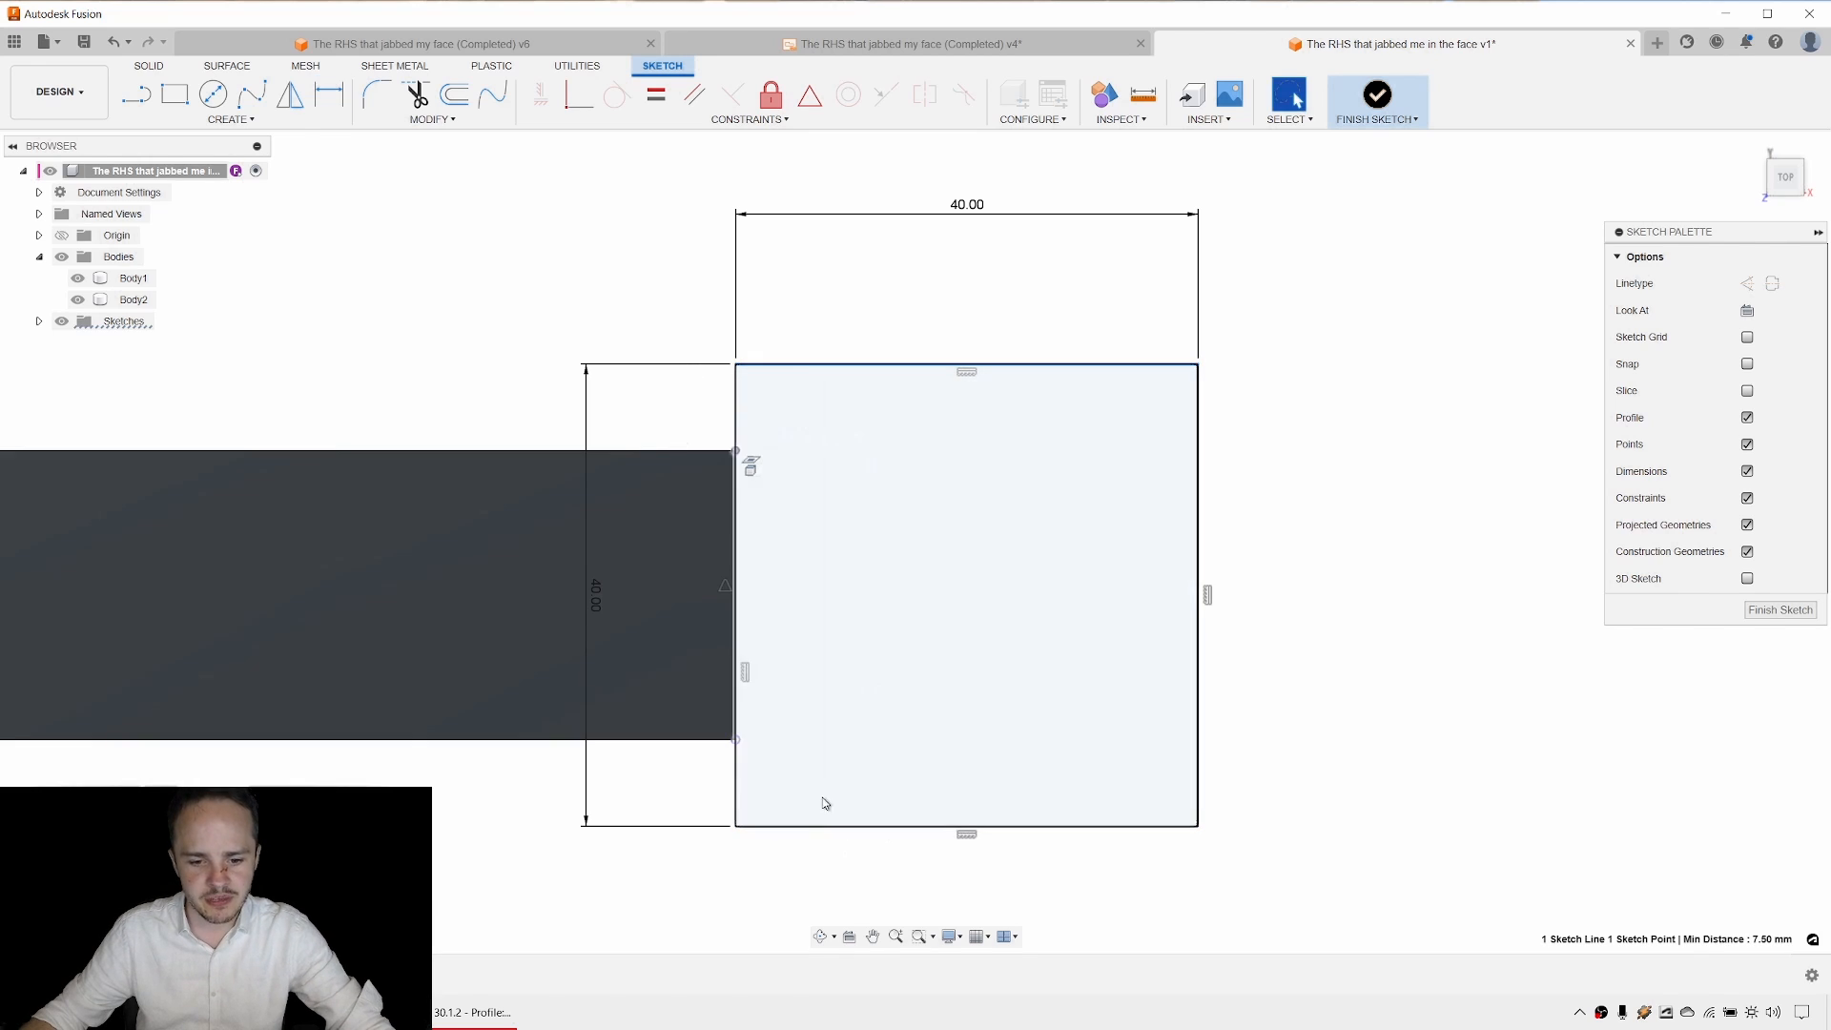
{"action": "key", "text": "Escape"}
Add a driven dimension between the square's lower side and the projected edge's lower endpoint.
{"action": "key", "text": "d"}
{"action": "left_click", "coordinate": [807, 832]}
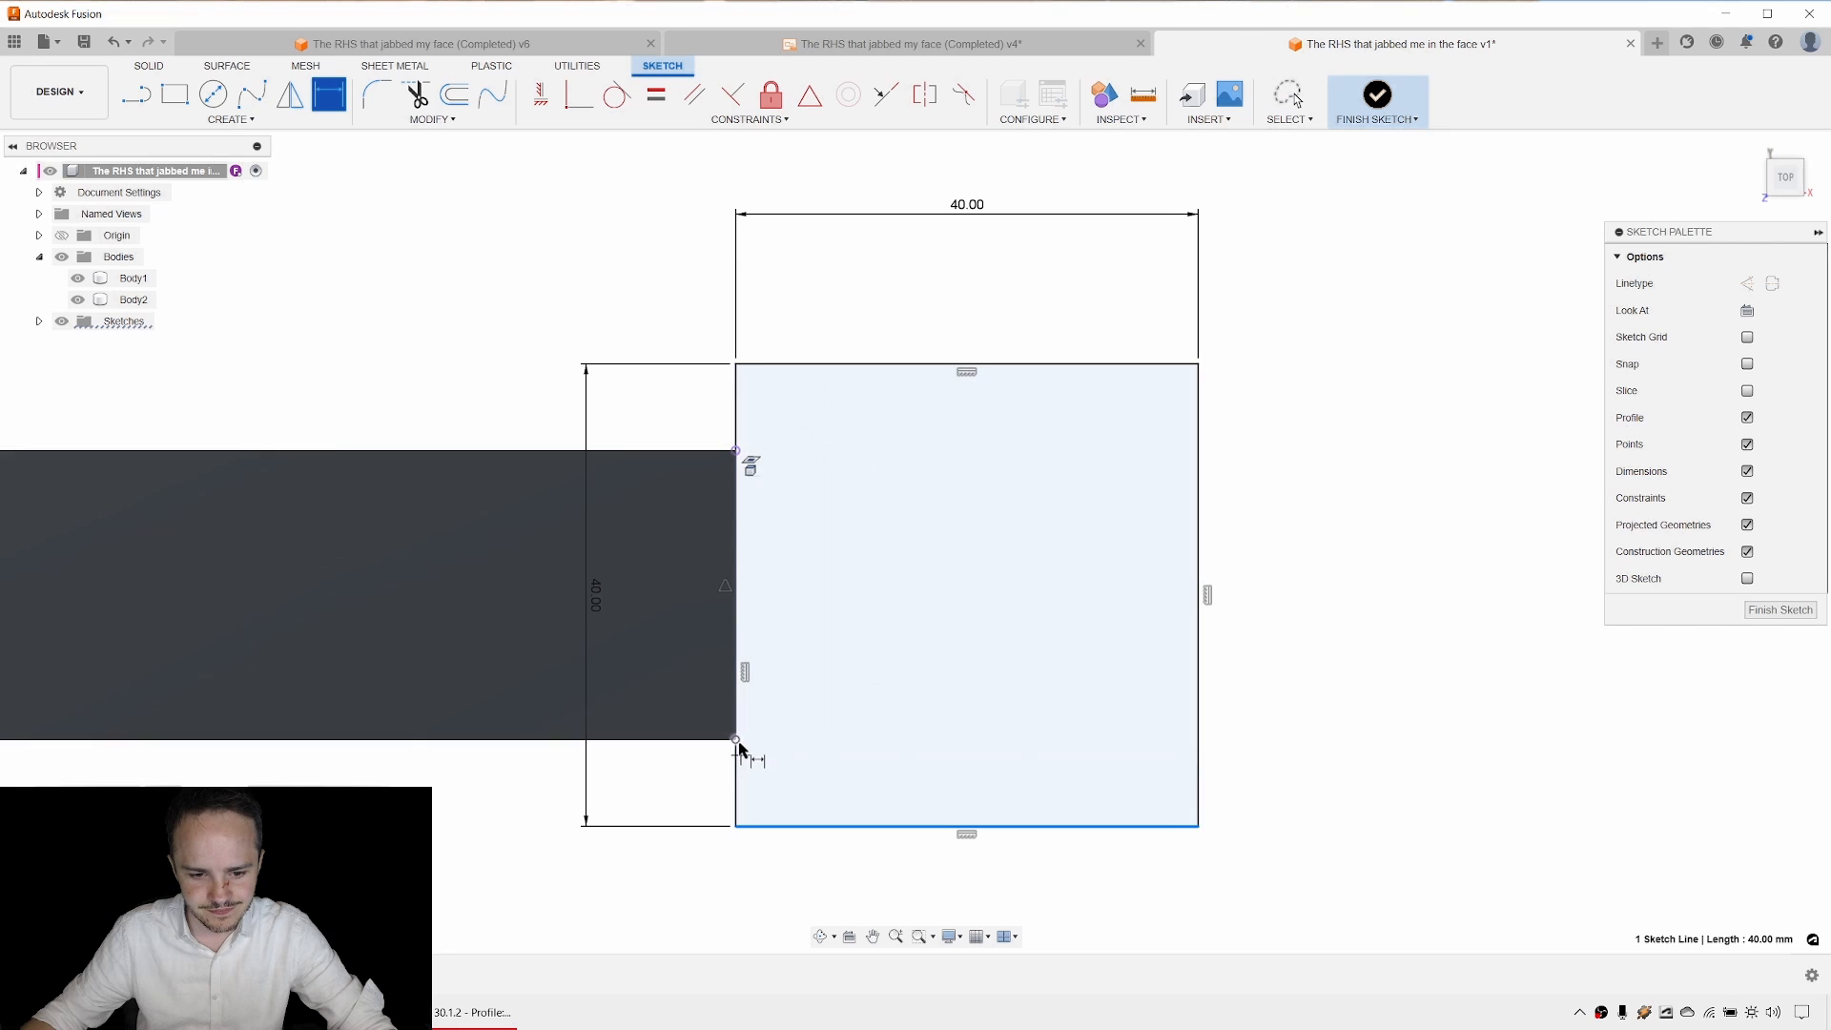
{"action": "left_click", "coordinate": [736, 740]}
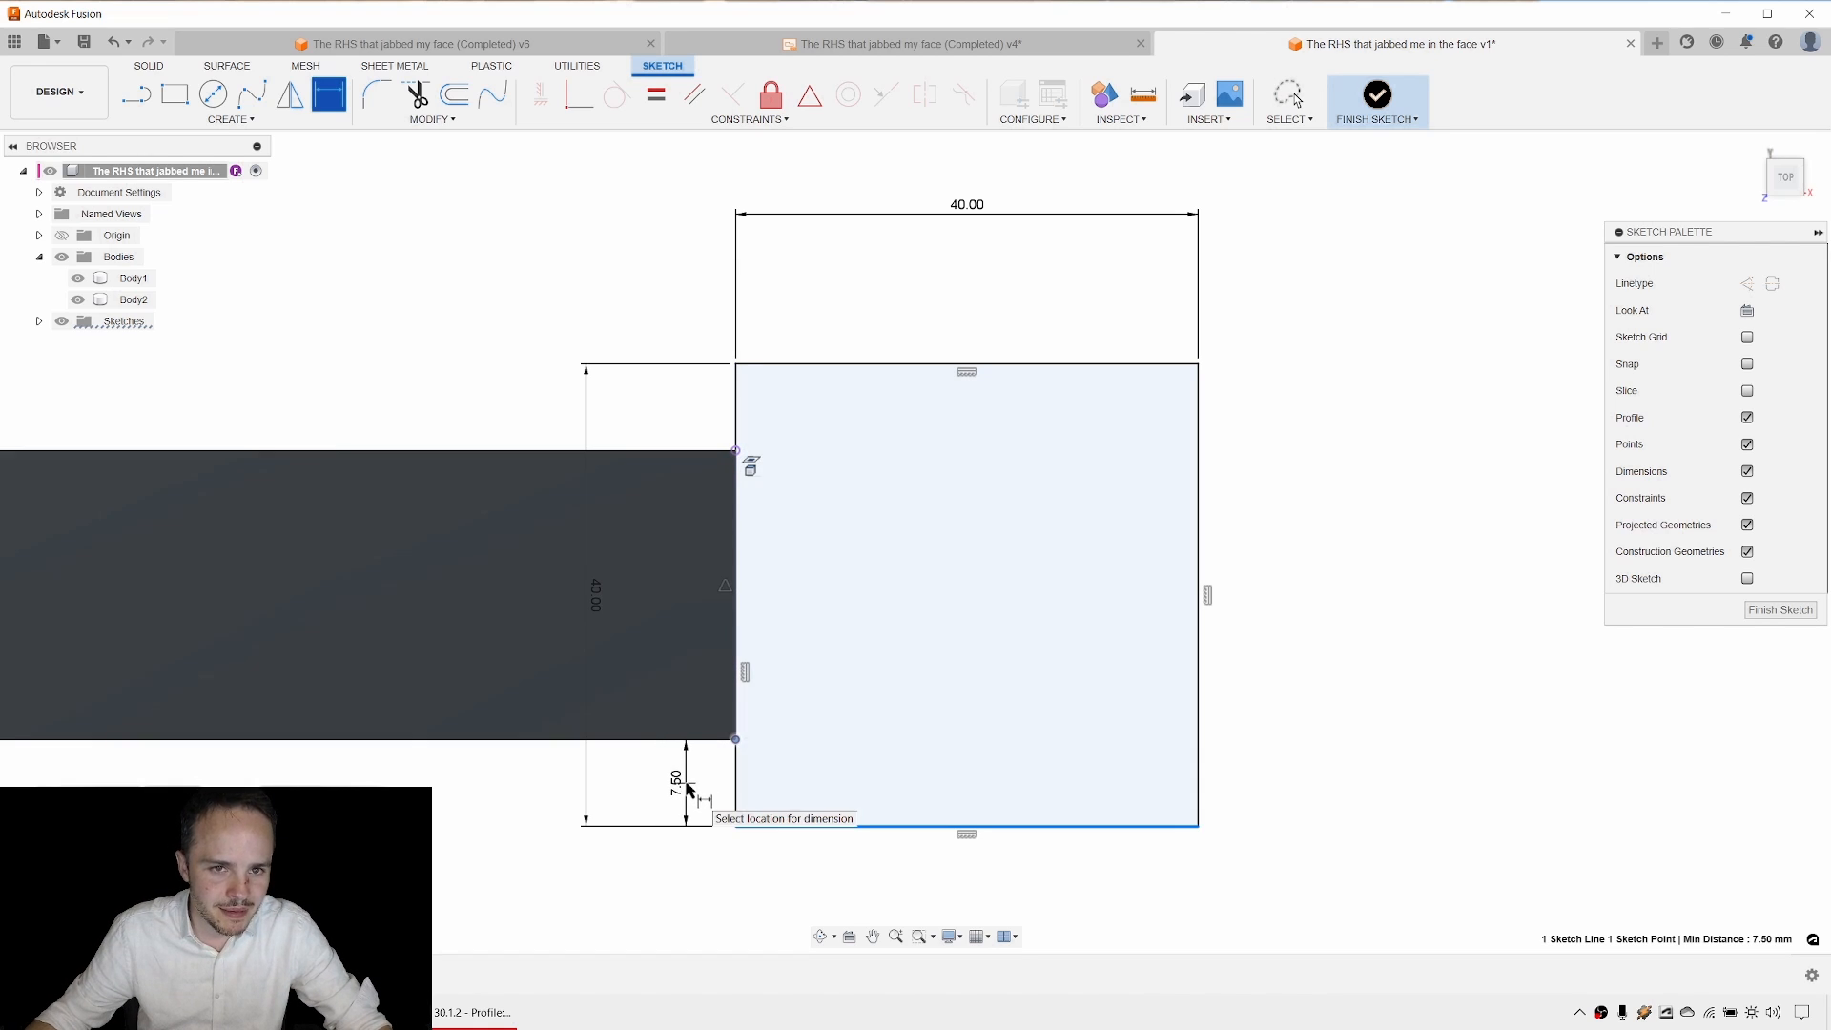
{"action": "left_click", "coordinate": [686, 785]}
{"action": "left_click", "coordinate": [1004, 560]}
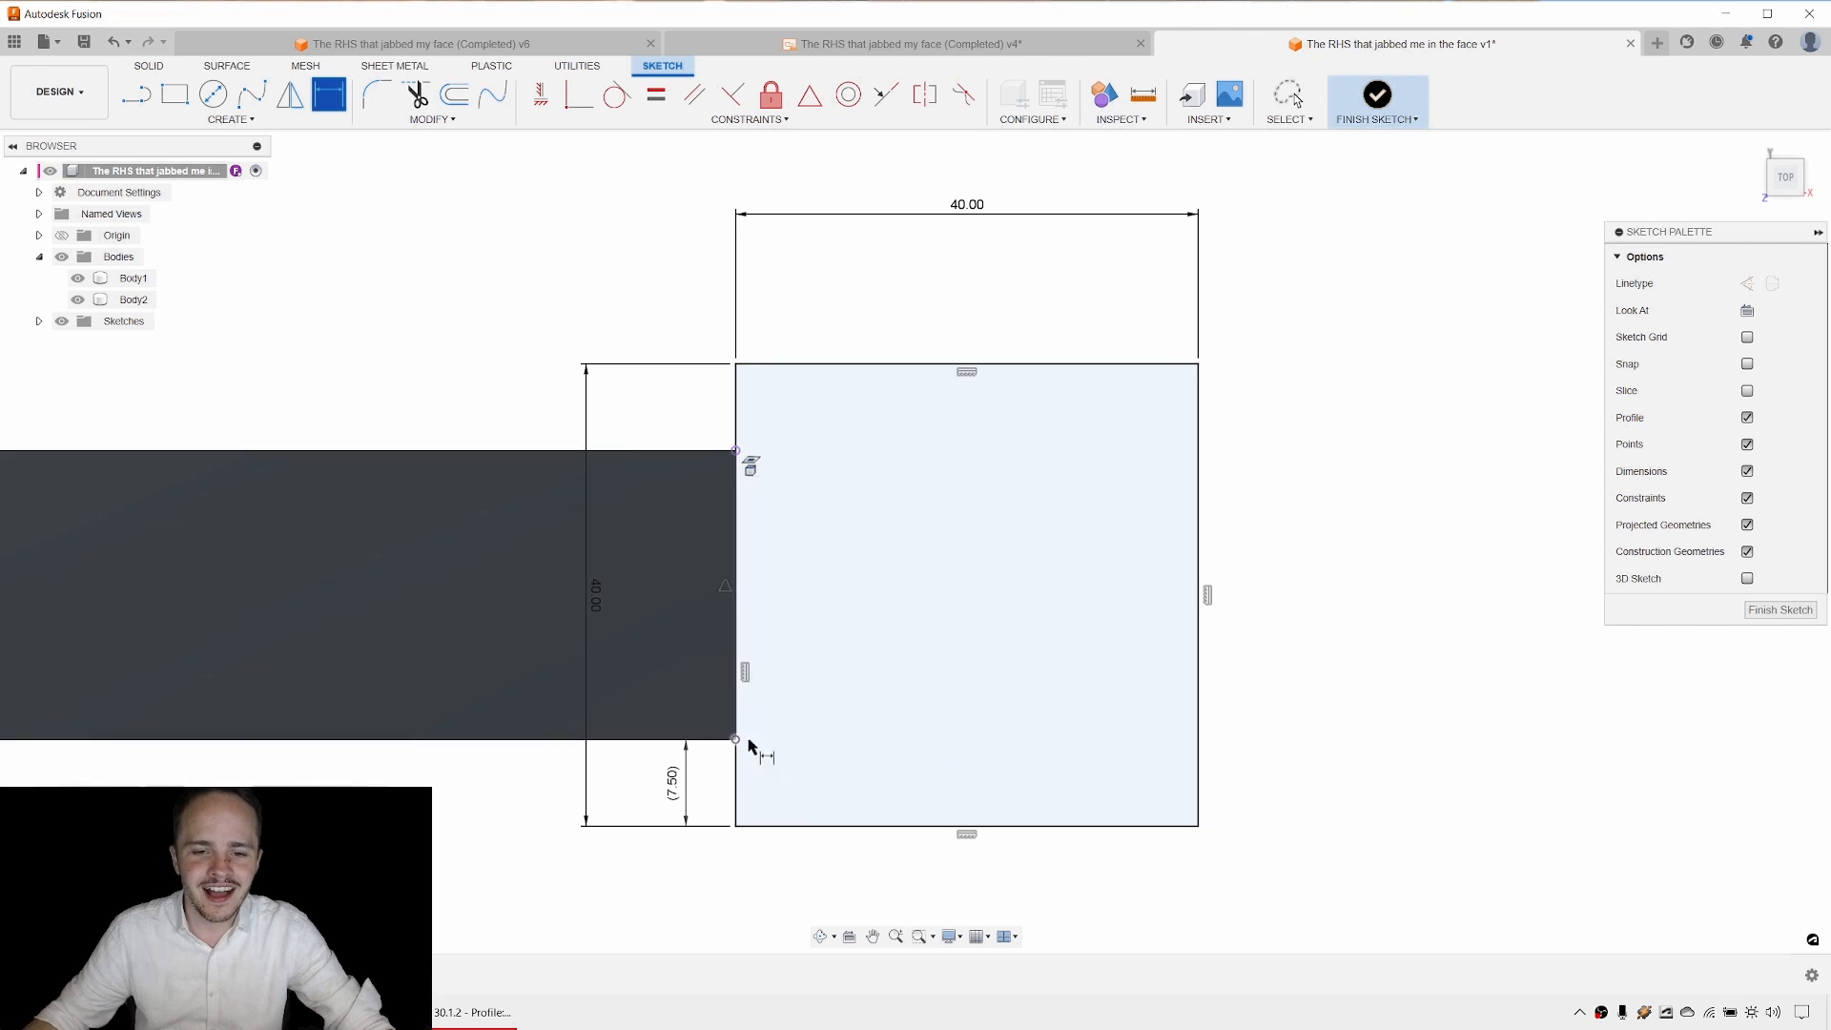
{"action": "key", "text": "Escape"}
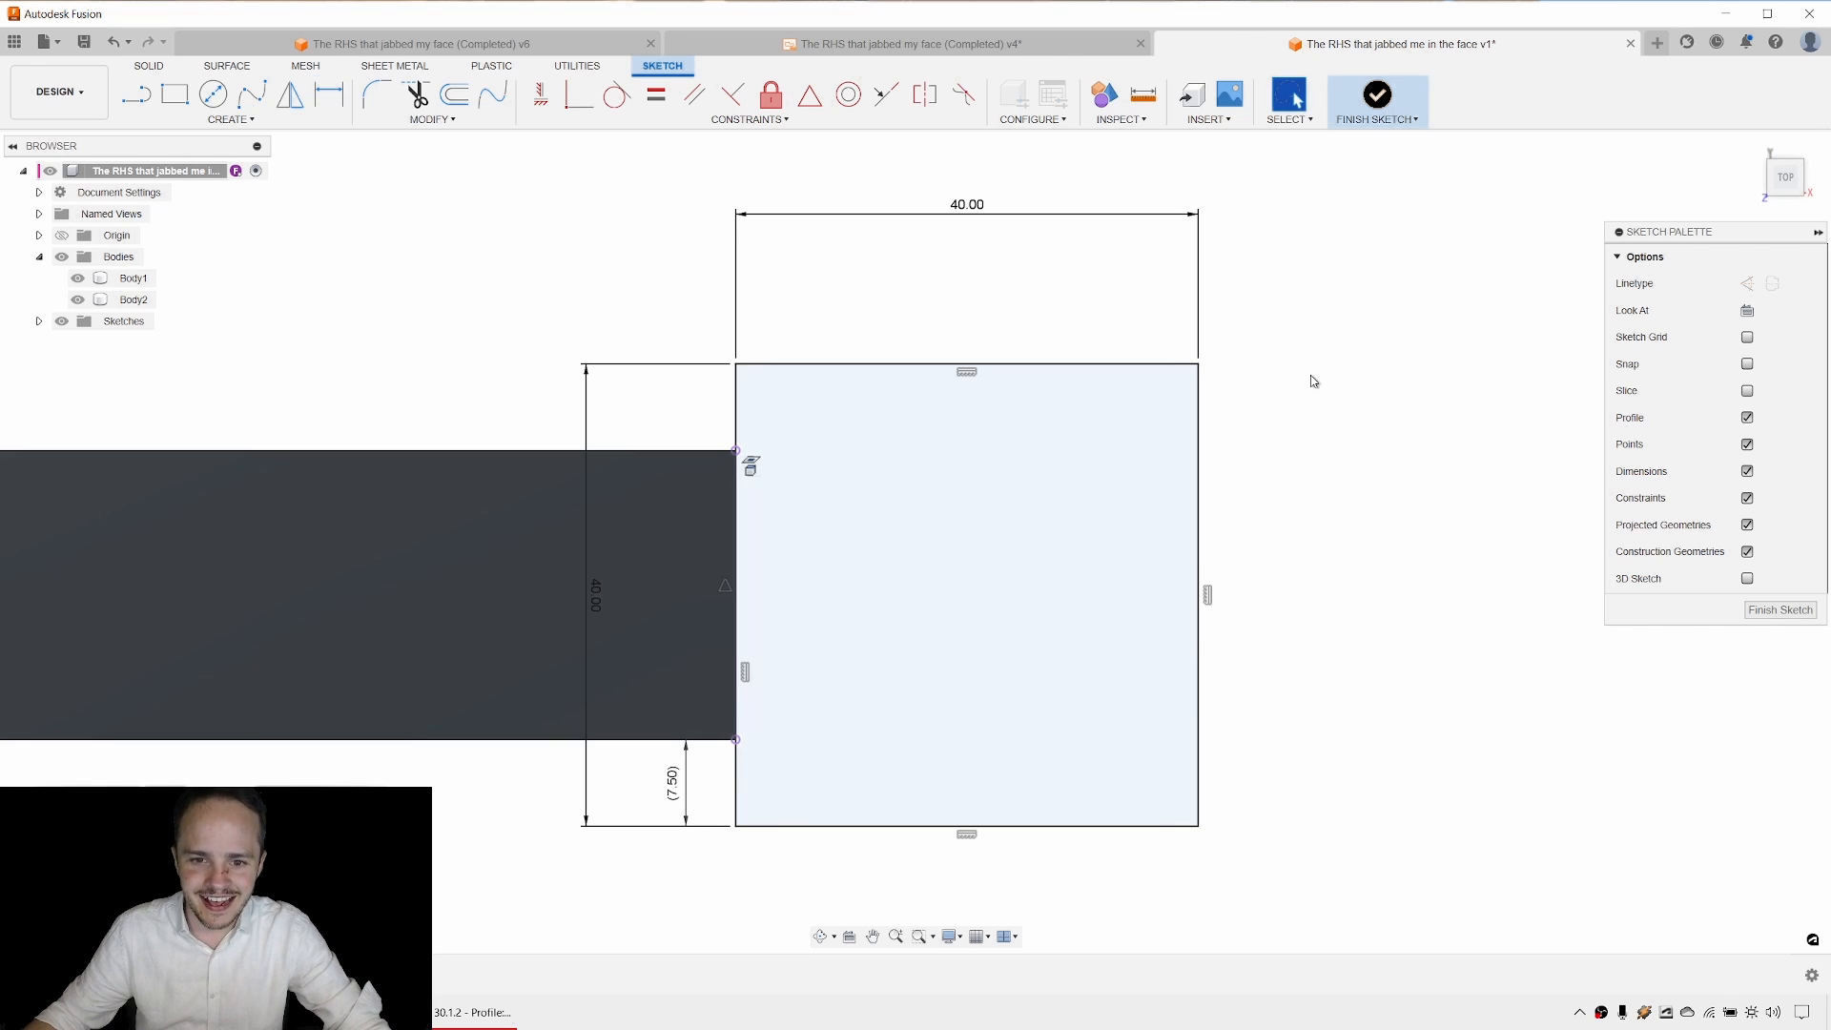
Offset the 40 mm square inward by 0.5 mm for the wall thickness and finish the sketch.
{"action": "middle_click_drag", "start_coordinate": [1311, 380], "coordinate": [1217, 396]}
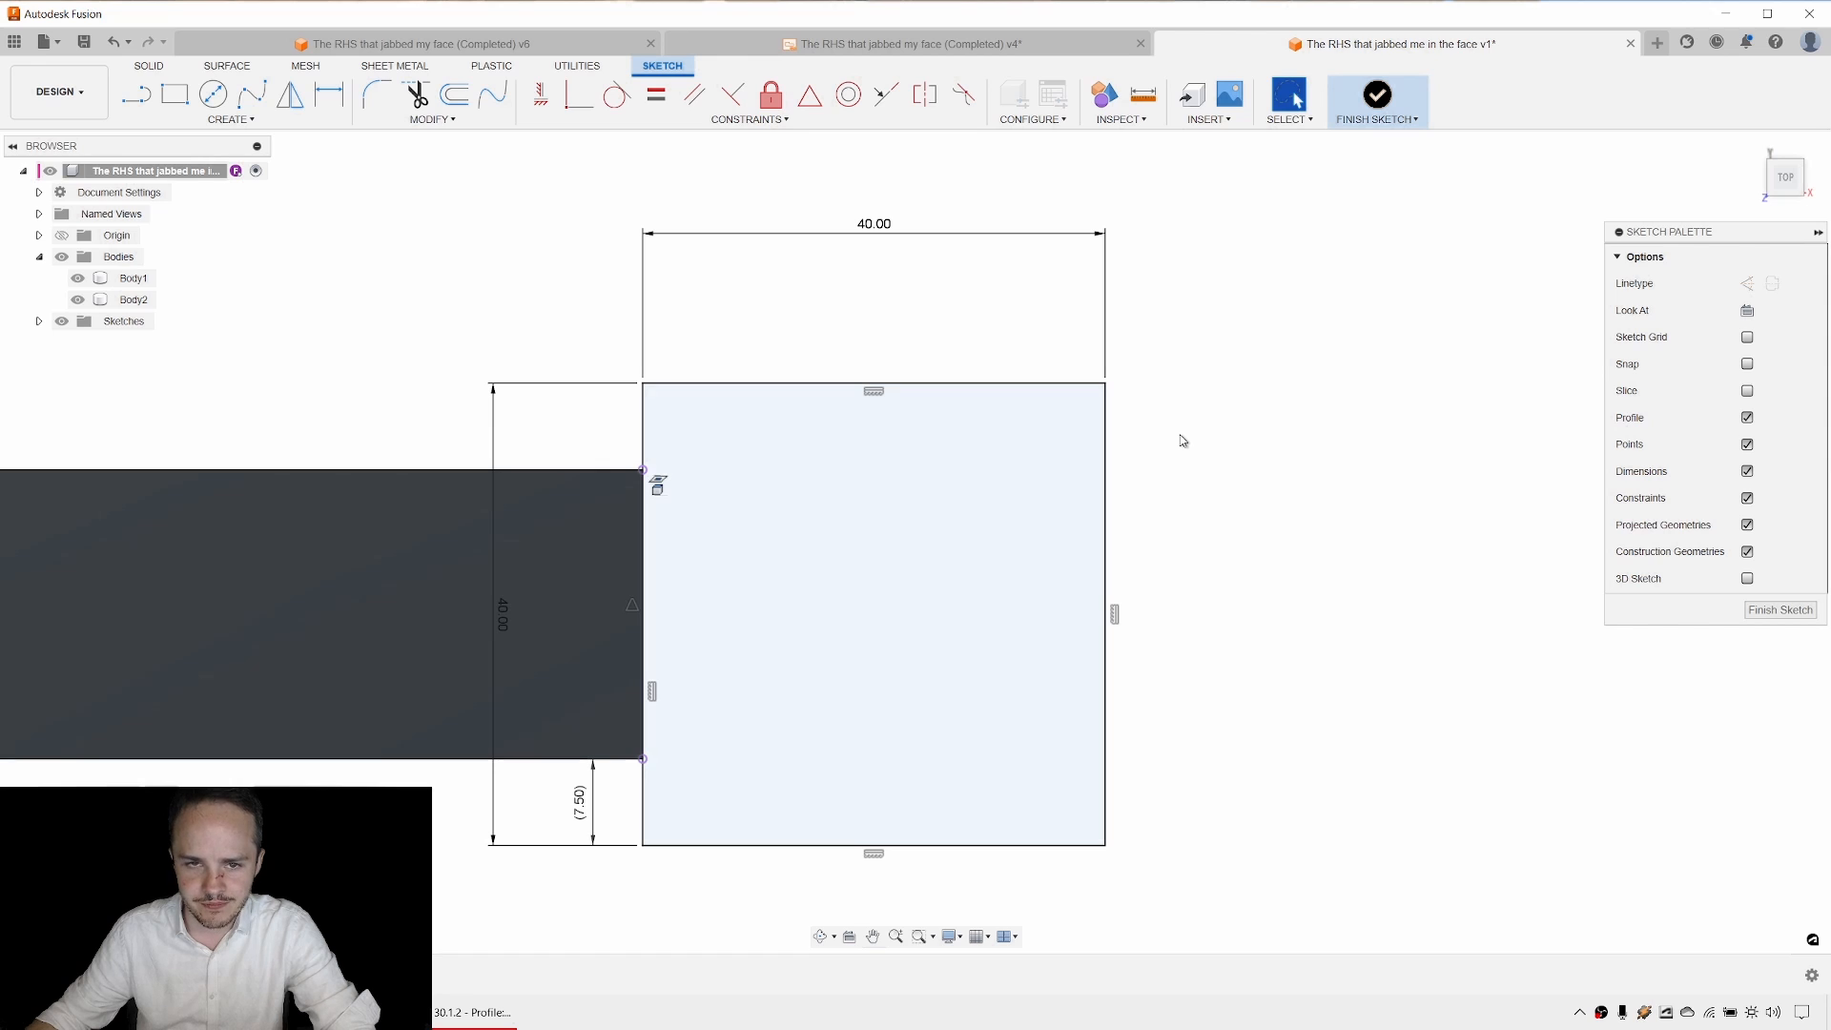
{"action": "key", "text": "o"}
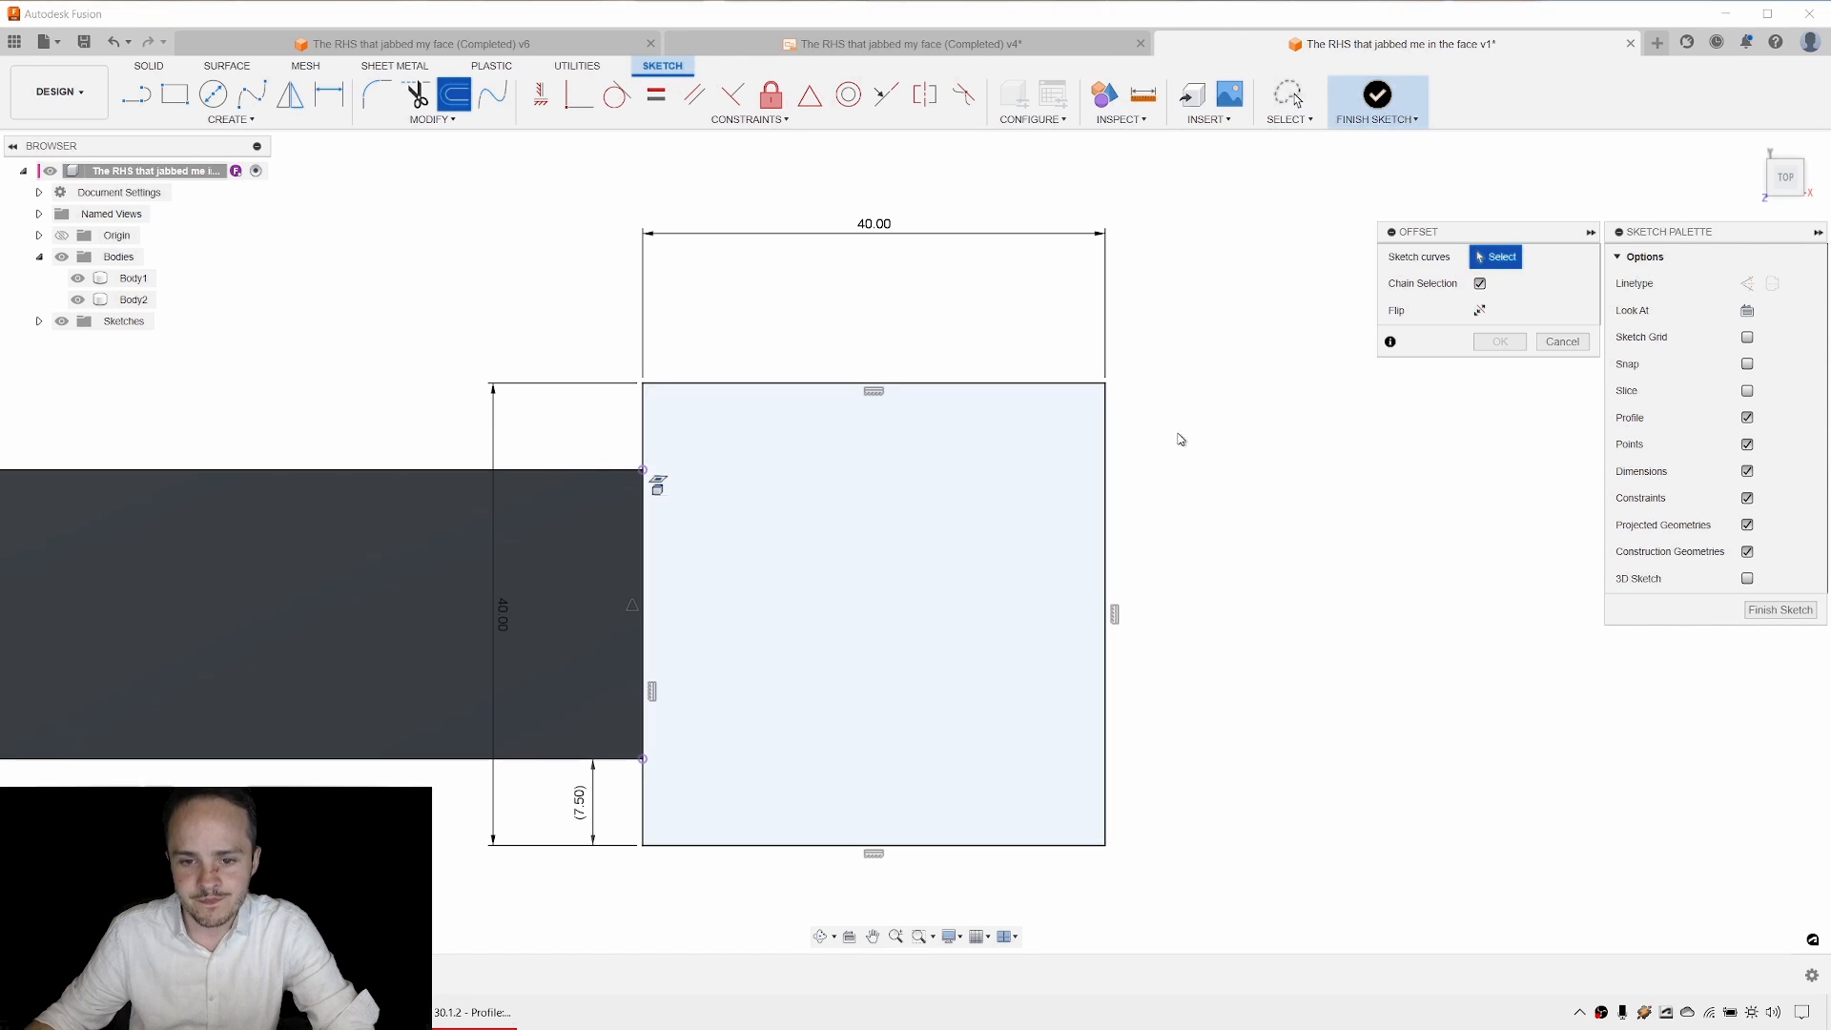
{"action": "left_click", "coordinate": [1023, 387]}
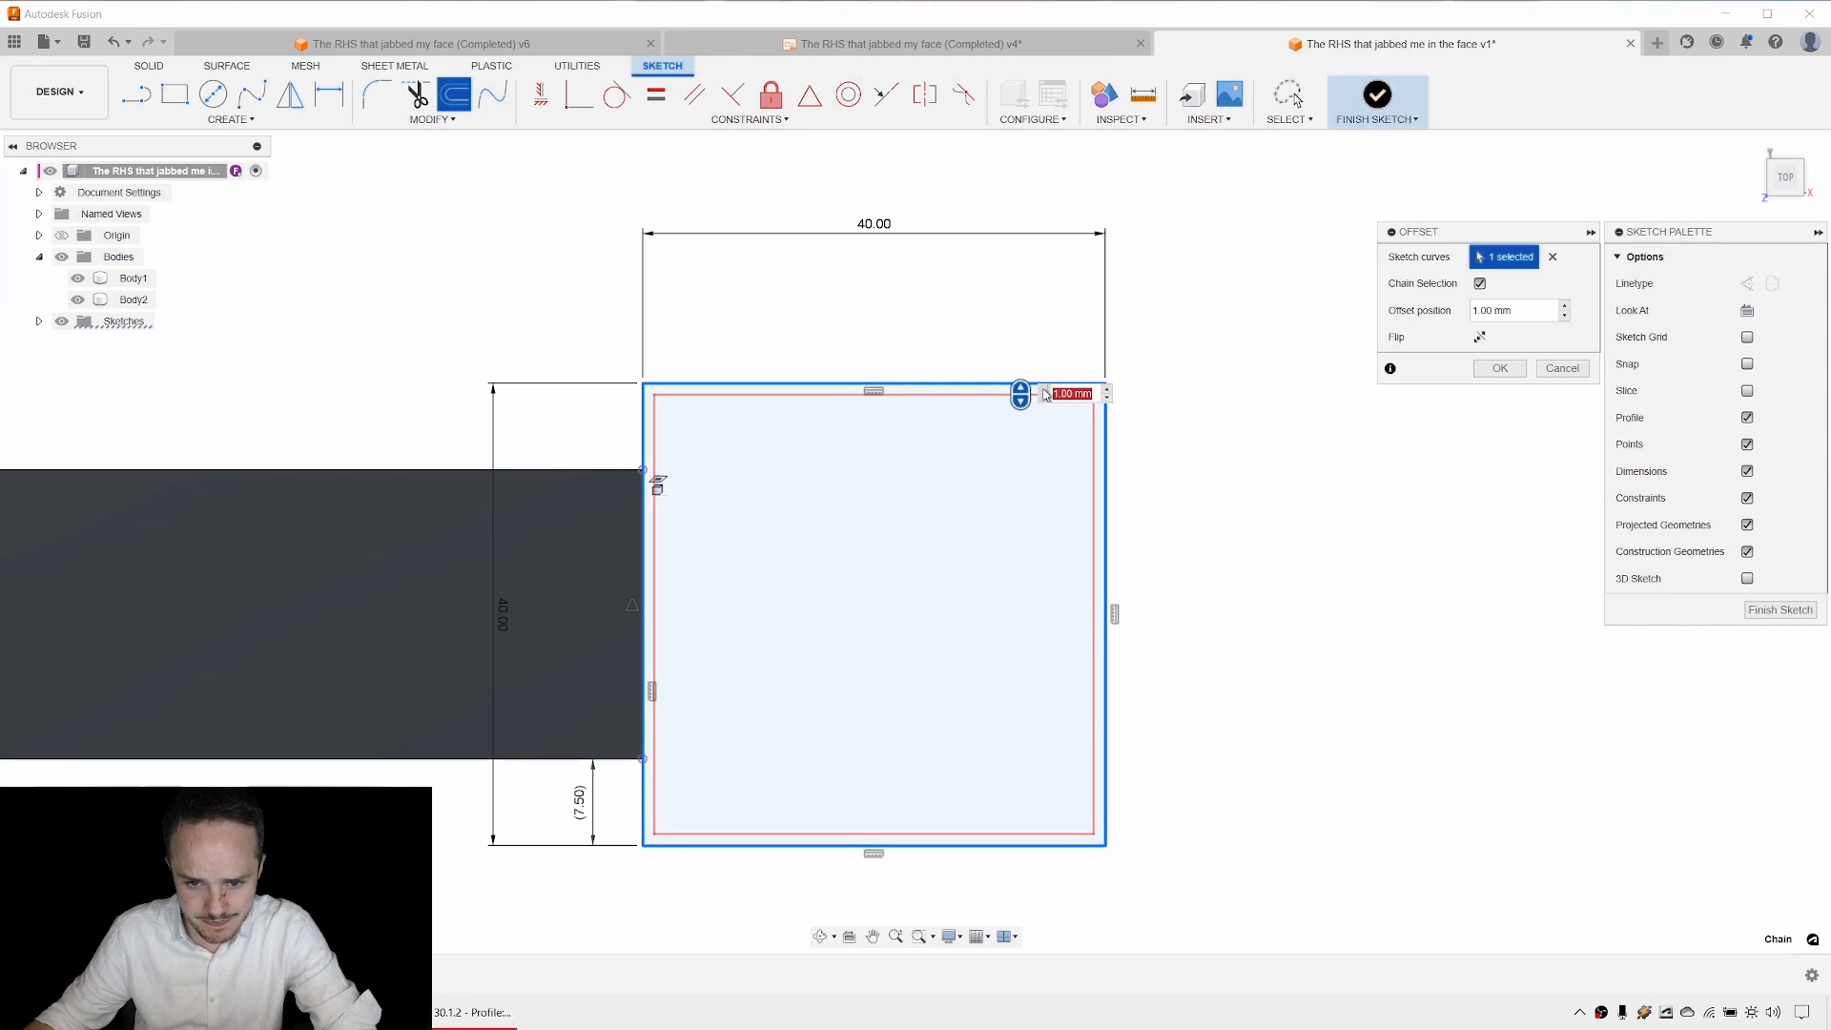
{"action": "mouse_move", "coordinate": [1019, 391]}
{"action": "left_mouse_down"}
{"action": "mouse_move", "coordinate": [1017, 425]}
{"action": "mouse_move", "coordinate": [1007, 391]}
{"action": "left_mouse_up"}
{"action": "type", "text": "0.5"}
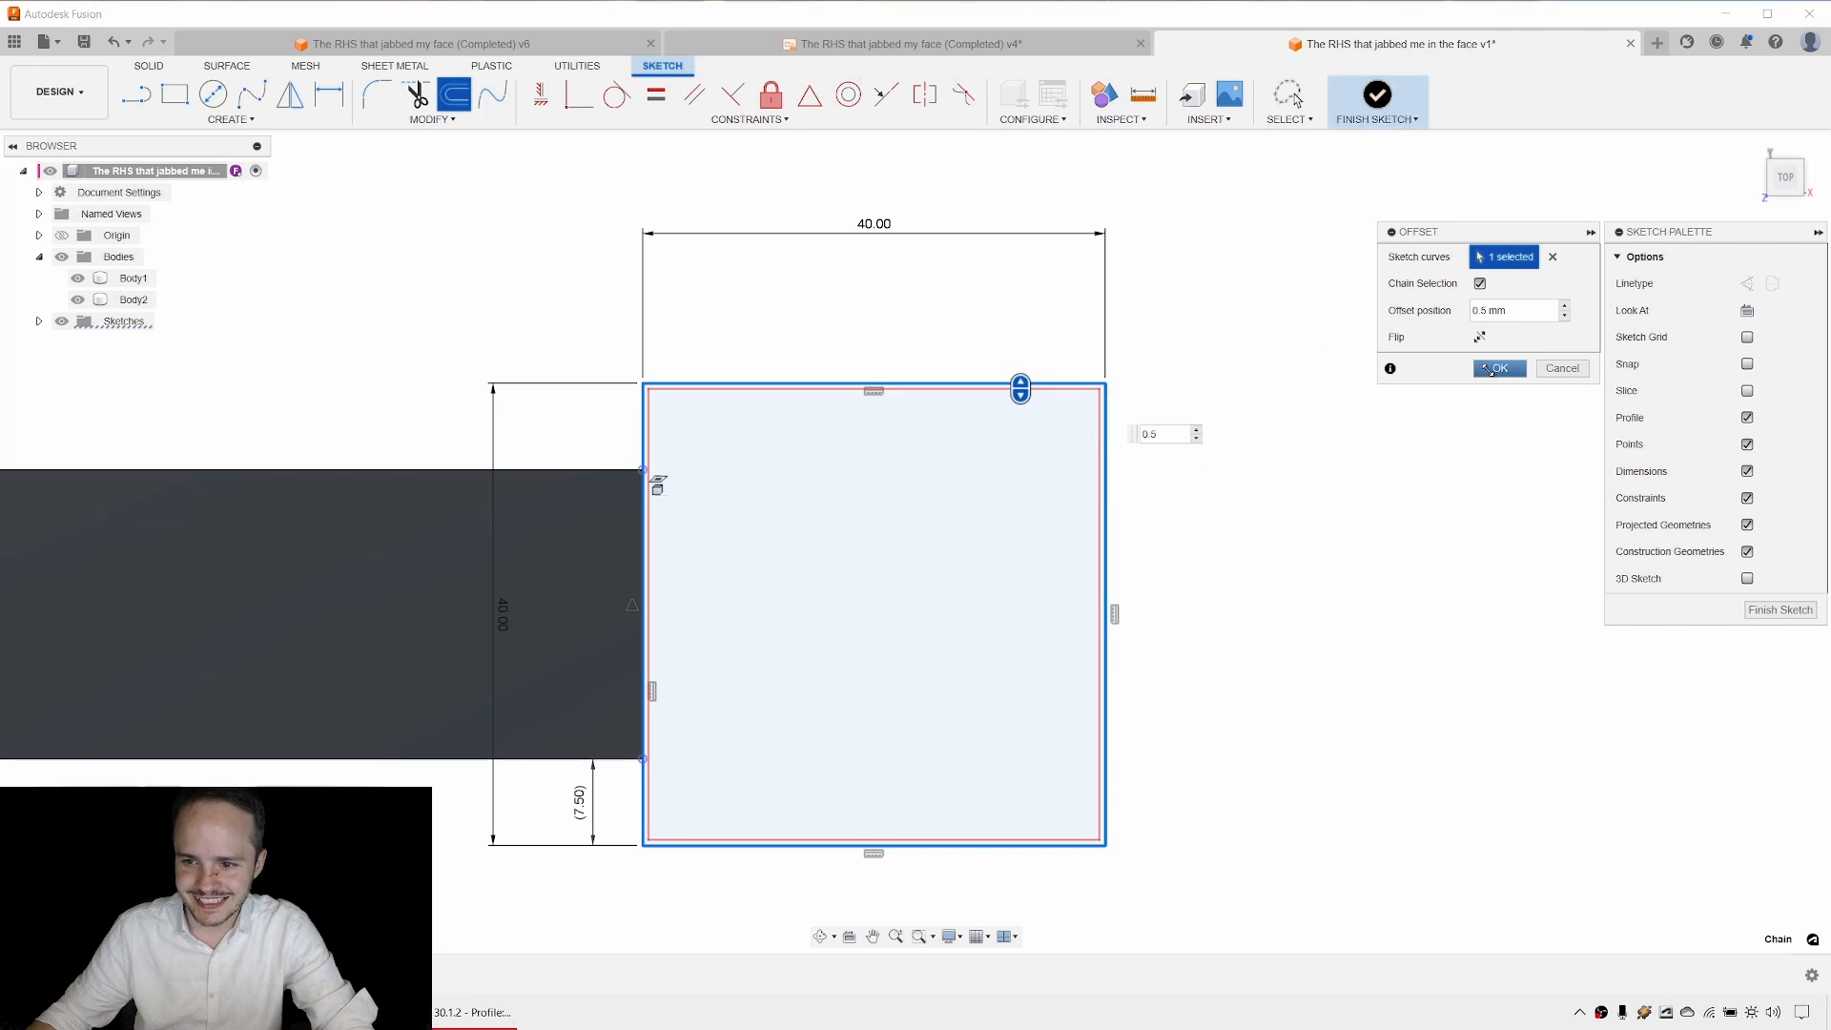
{"action": "left_click", "coordinate": [1500, 369]}
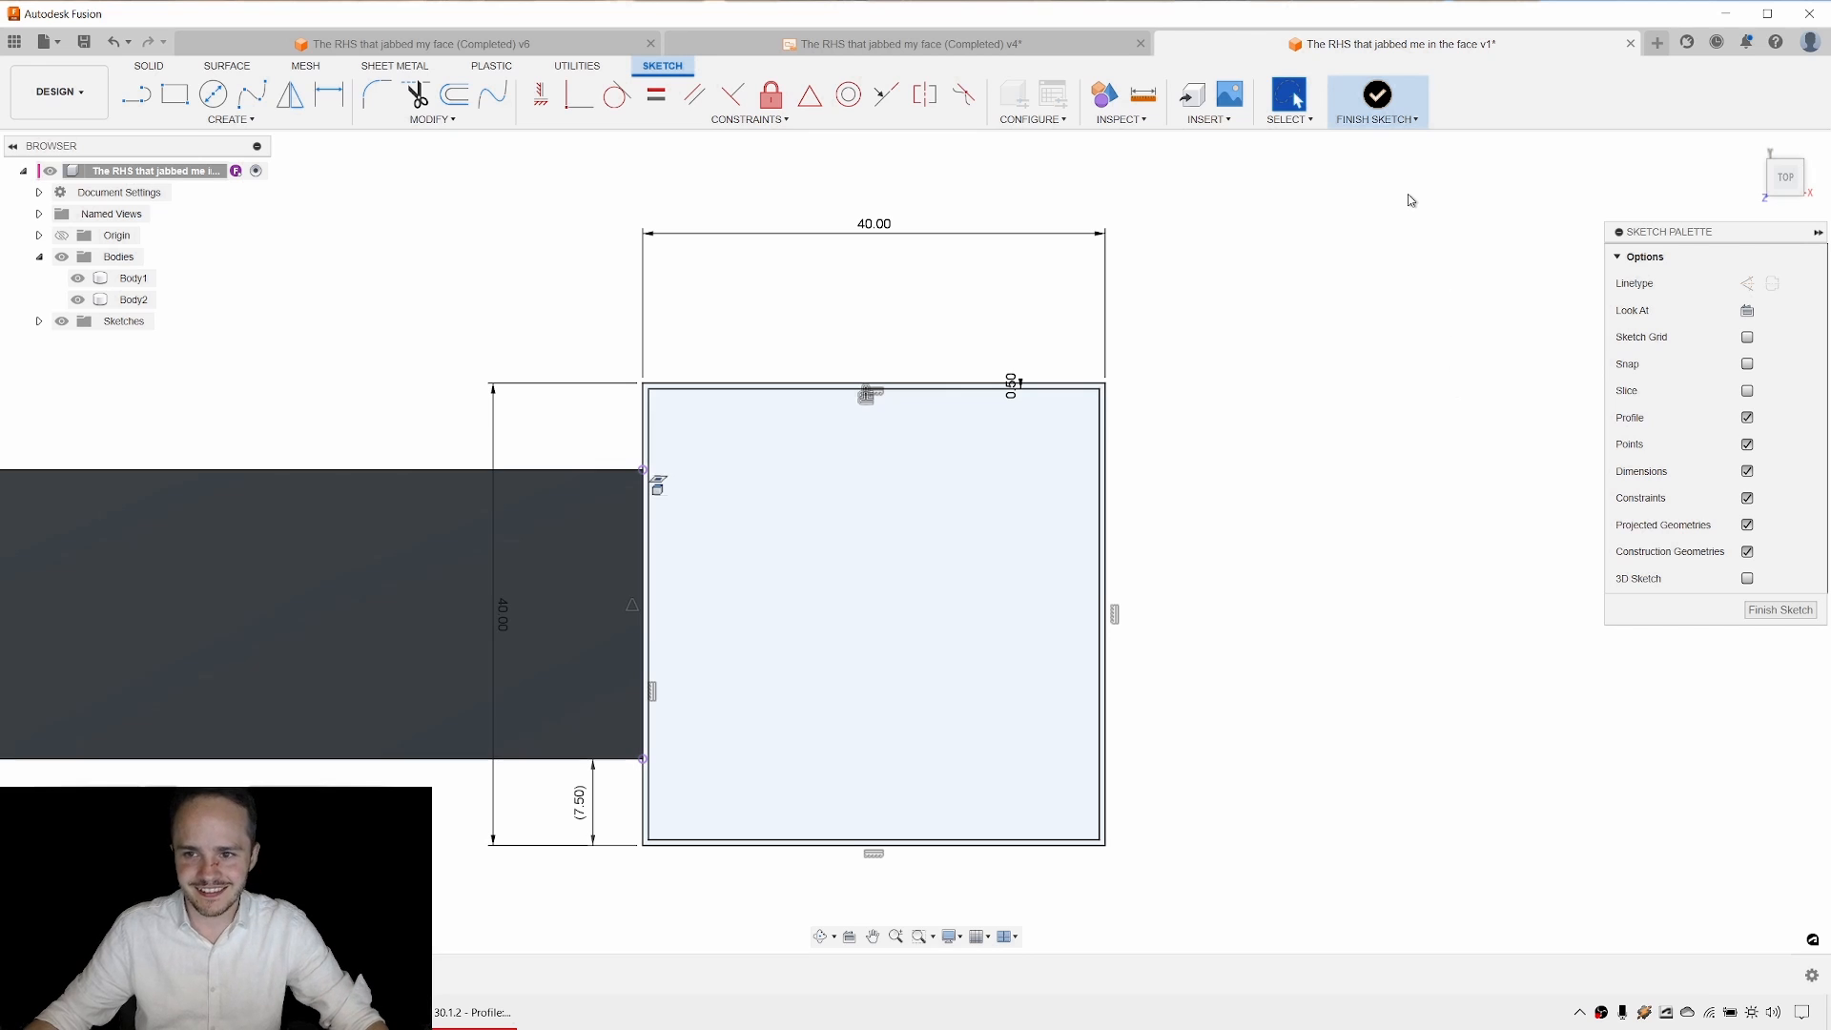
{"action": "left_click", "coordinate": [1377, 95]}
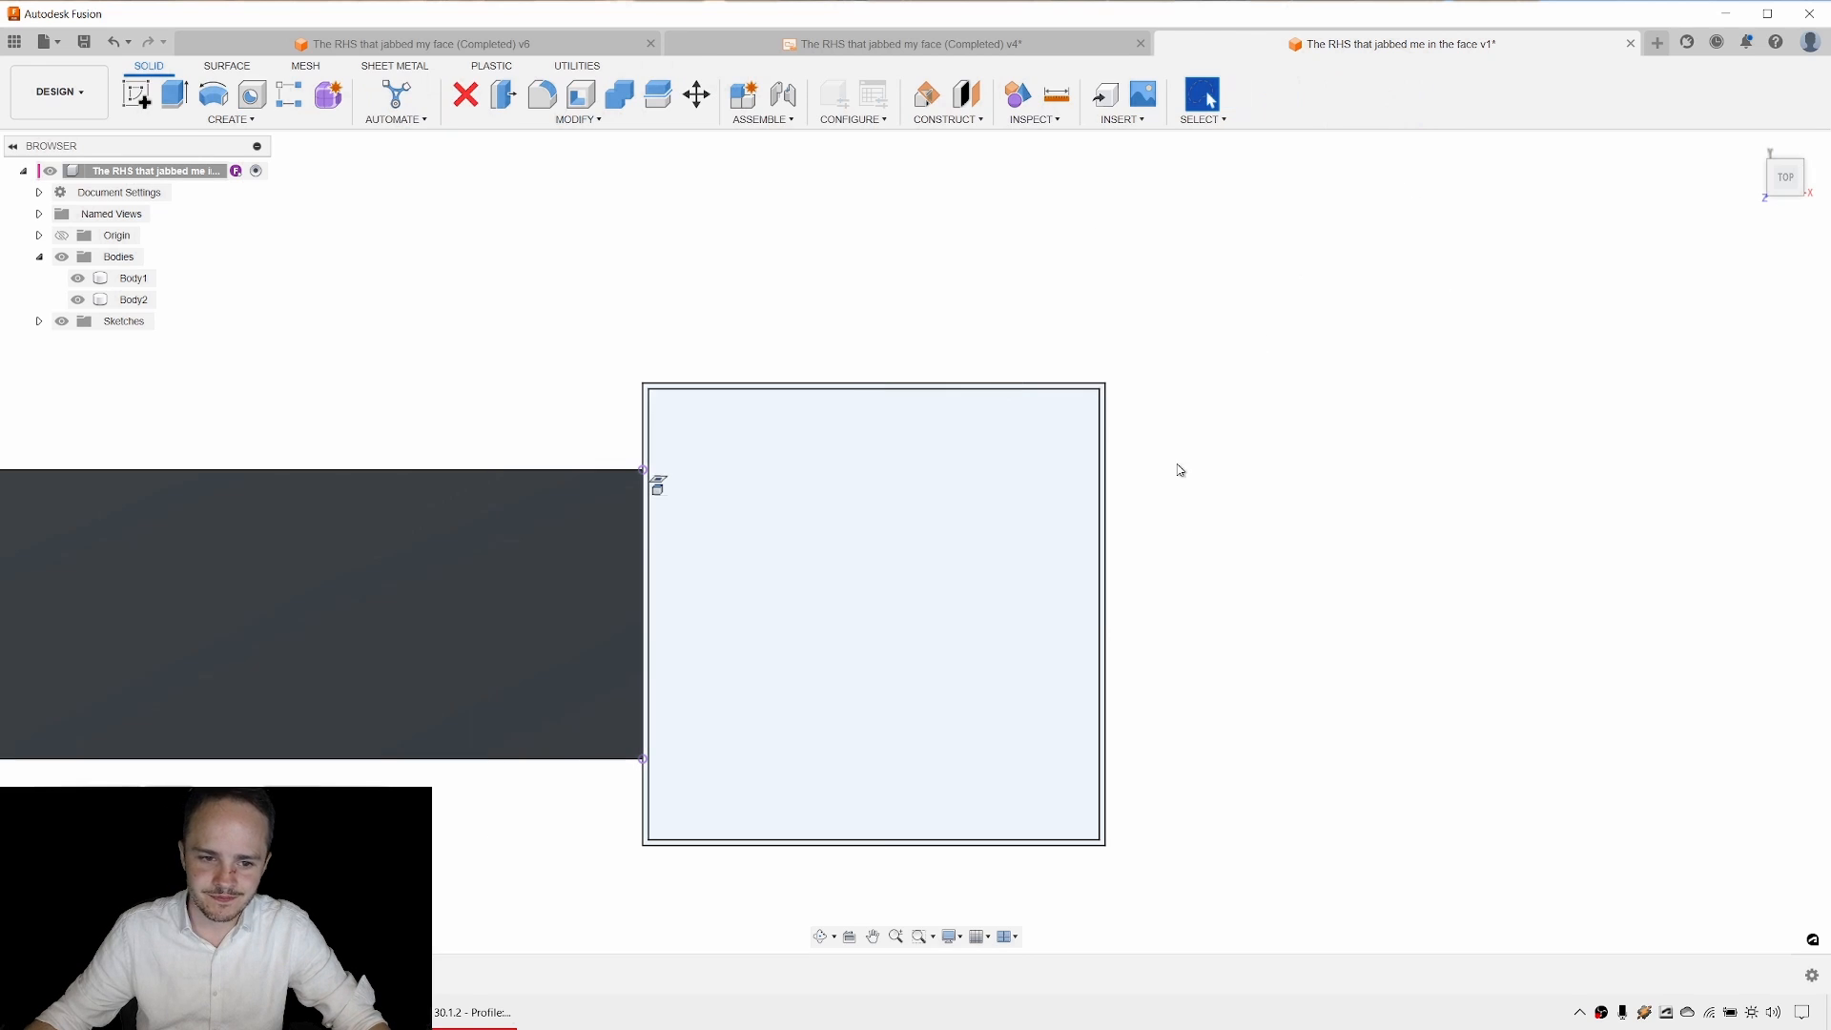
Start an extrusion using the thin wall profile between the two squares at the crosspiece's end.
{"action": "mouse_move", "coordinate": [1181, 470]}
{"action": "middle_mouse_down", "text": "shift"}
{"action": "mouse_move", "coordinate": [1152, 527]}
{"action": "mouse_move", "coordinate": [1071, 417]}
{"action": "mouse_move", "coordinate": [1083, 543]}
{"action": "mouse_move", "coordinate": [939, 623]}
{"action": "mouse_move", "coordinate": [977, 556]}
{"action": "middle_mouse_up", "text": "shift"}
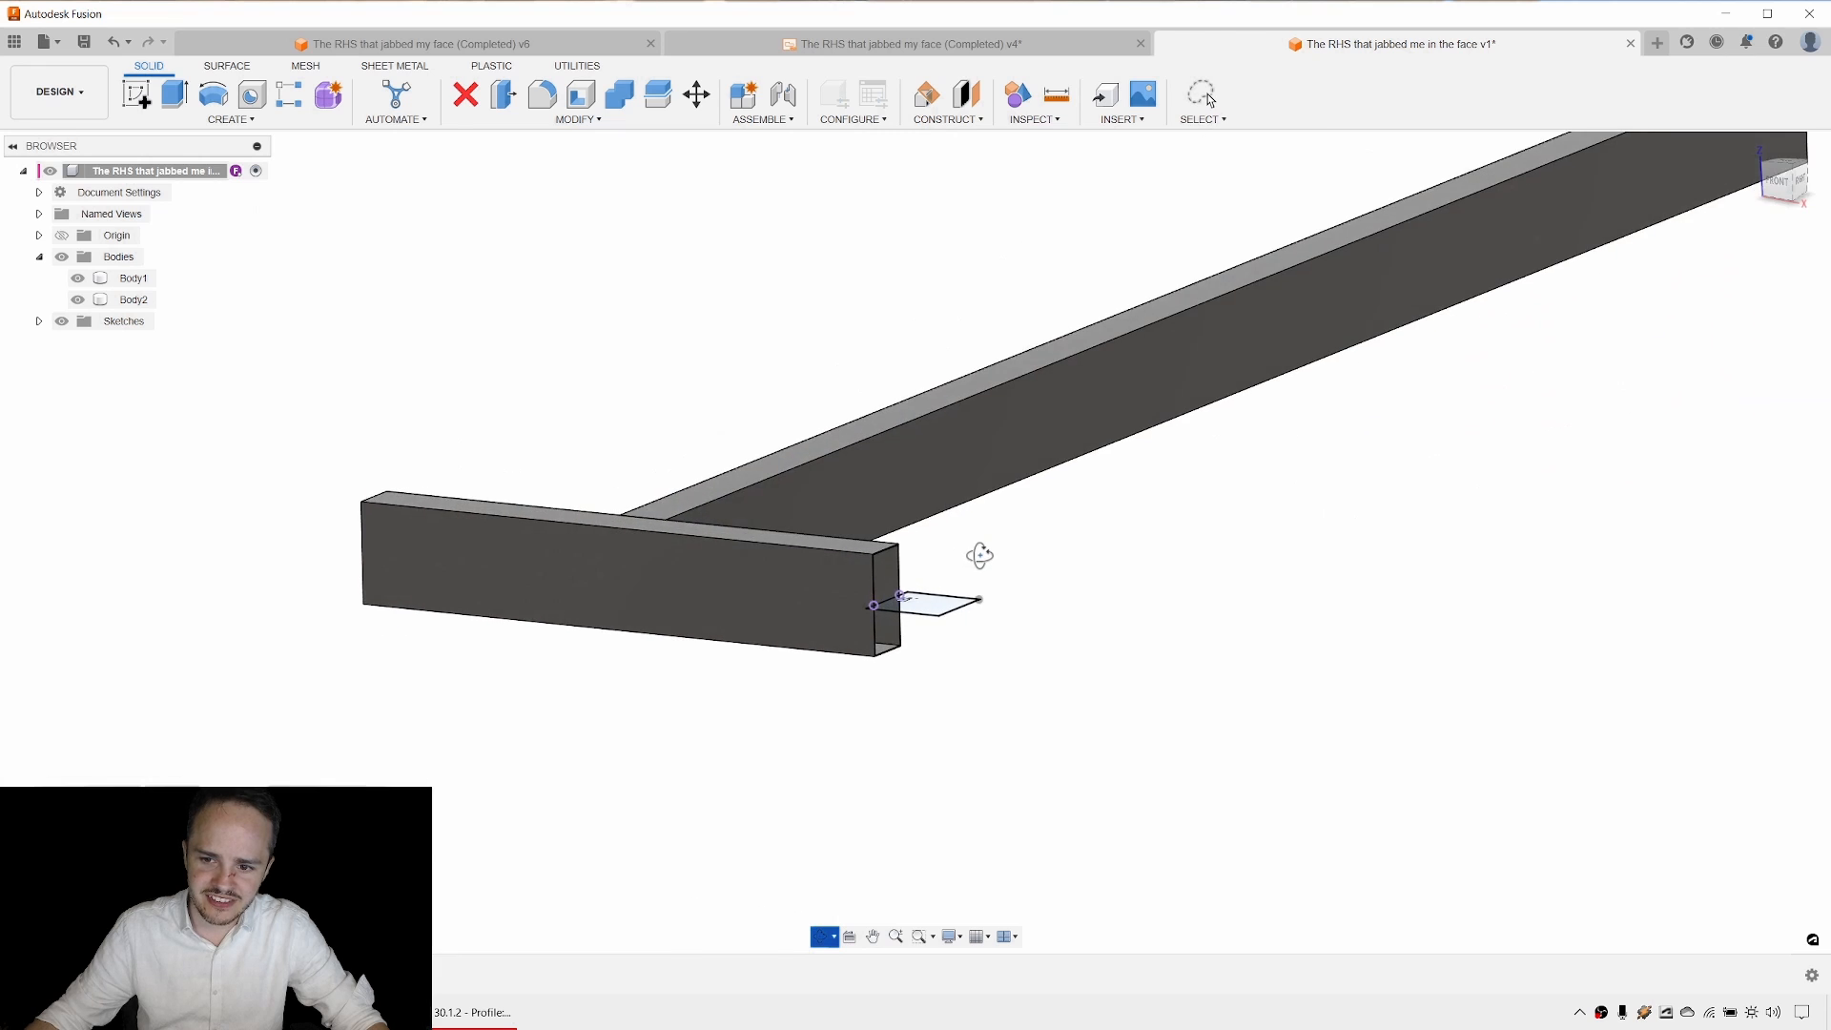
{"action": "scroll", "coordinate": [1221, 537], "scroll_direction": "down", "scroll_amount": 3}
{"action": "middle_click_drag", "start_coordinate": [1221, 537], "coordinate": [1005, 565]}
{"action": "scroll", "coordinate": [1037, 631], "scroll_direction": "up", "scroll_amount": 2}
{"action": "scroll", "coordinate": [797, 604], "scroll_direction": "up", "scroll_amount": 5}
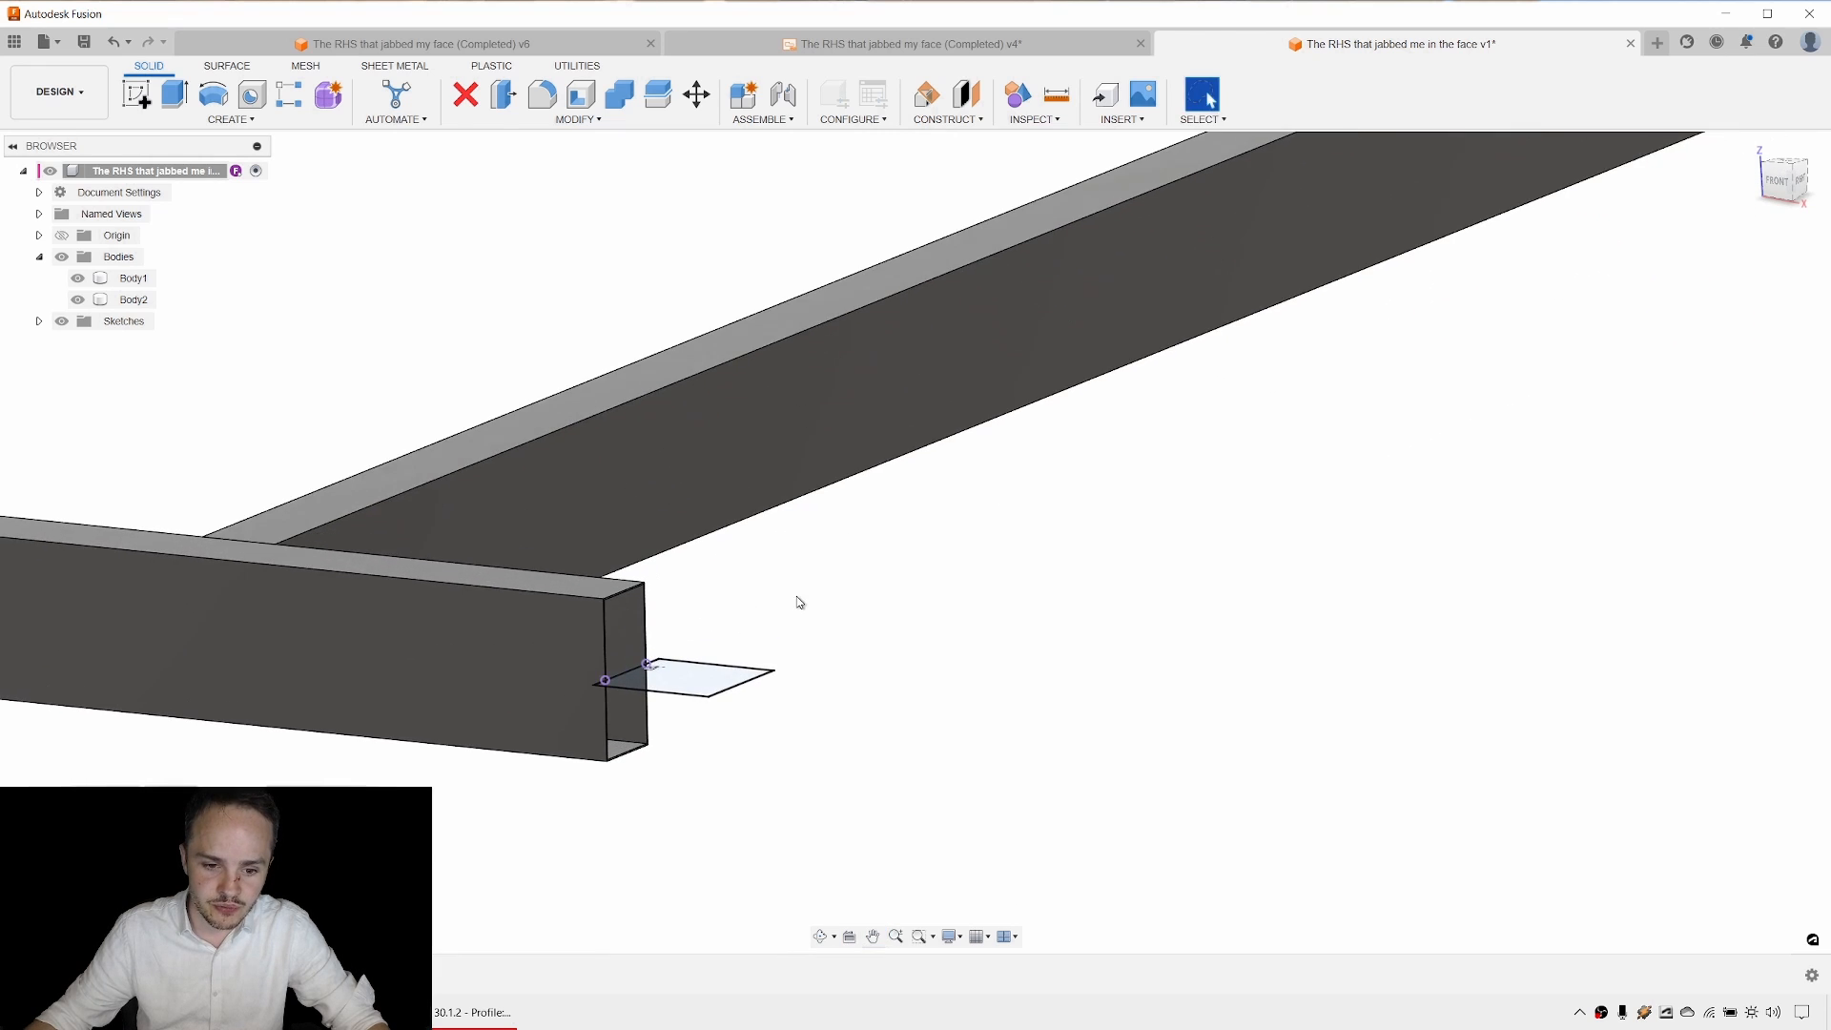
{"action": "scroll", "coordinate": [740, 637], "scroll_direction": "up", "scroll_amount": 1}
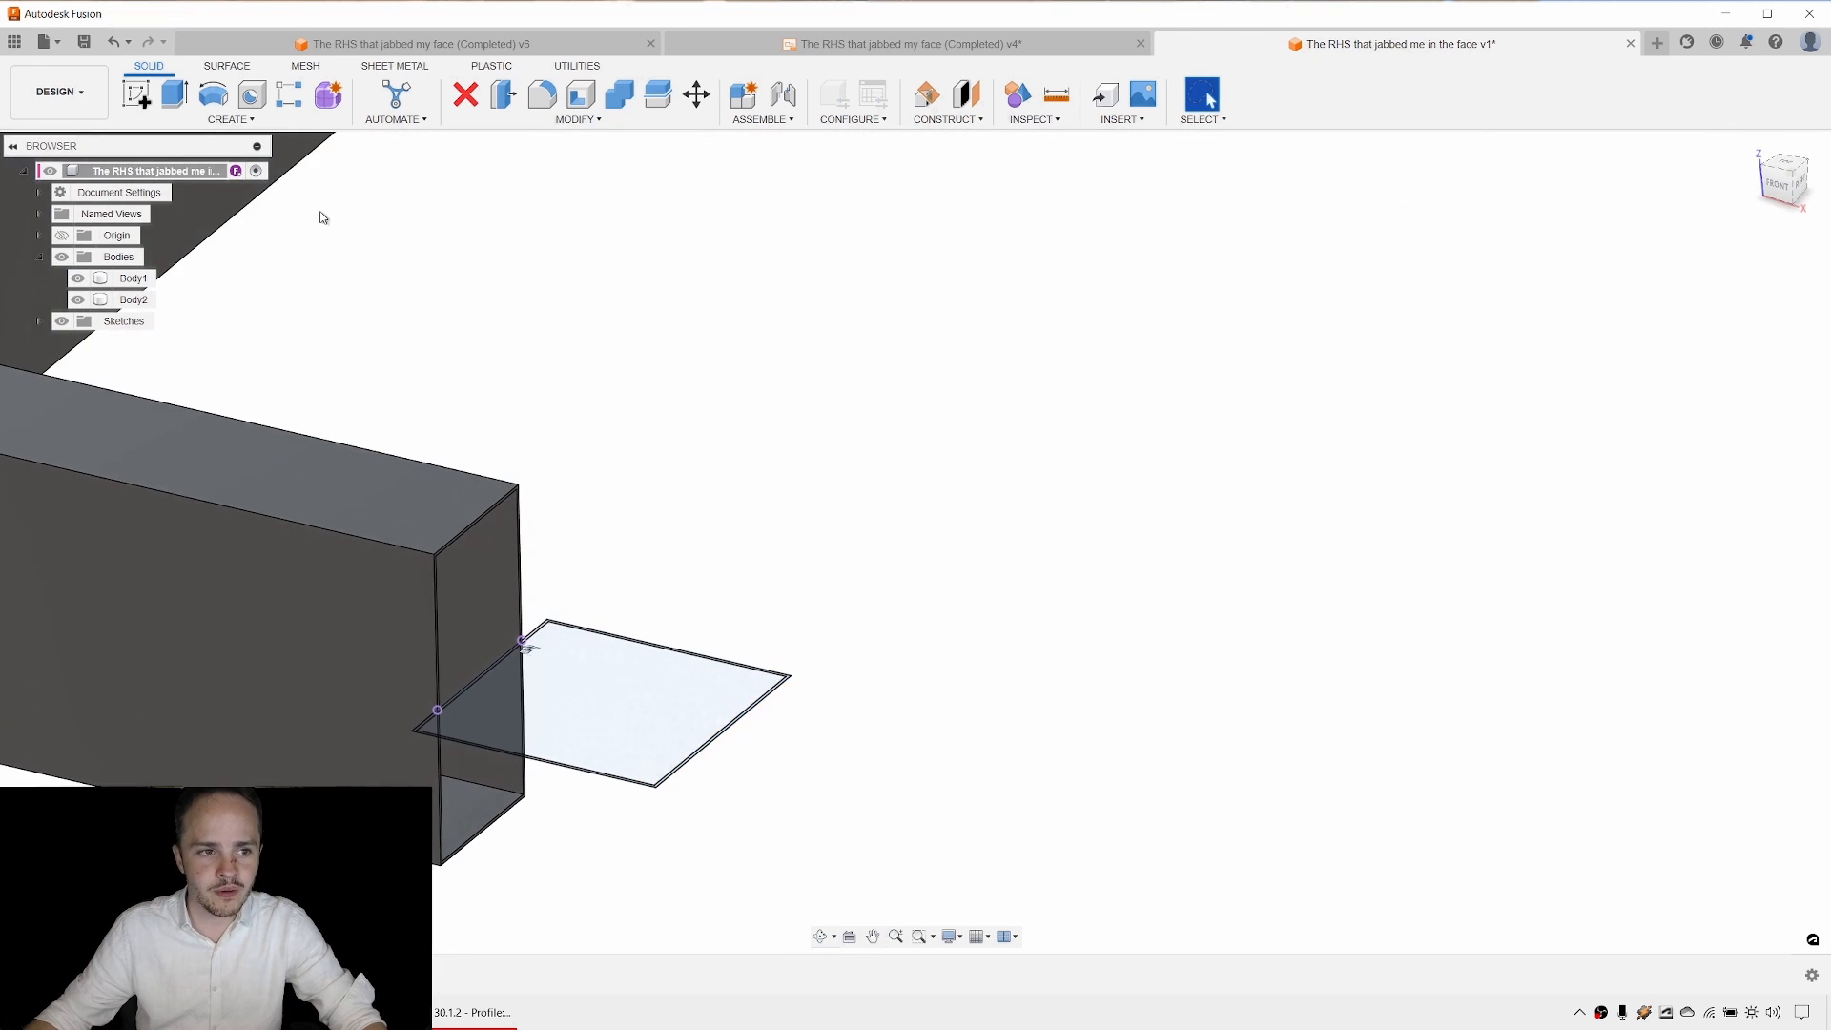
{"action": "key", "text": "ctrl"}
{"action": "key", "text": "ctrl"}
{"action": "left_click", "coordinate": [172, 95]}
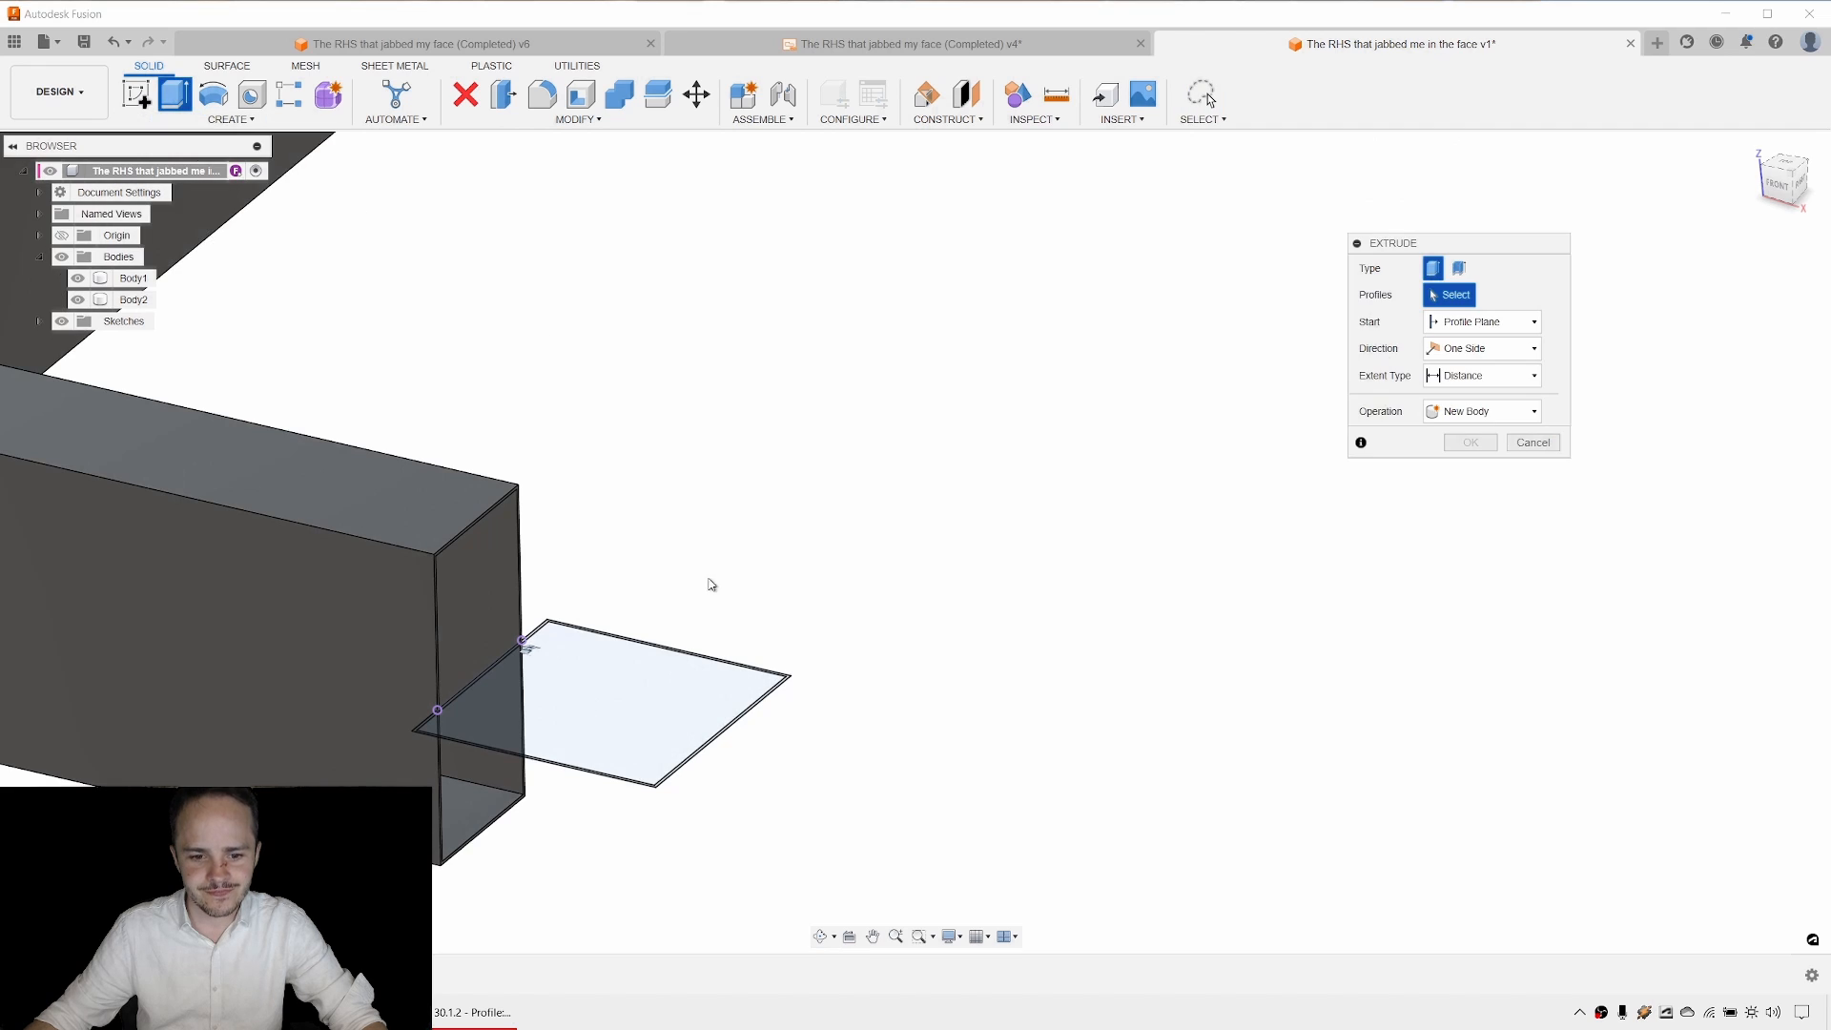
{"action": "scroll", "coordinate": [756, 820], "scroll_direction": "up", "scroll_amount": 4}
{"action": "scroll", "coordinate": [870, 600], "scroll_direction": "up", "scroll_amount": 3}
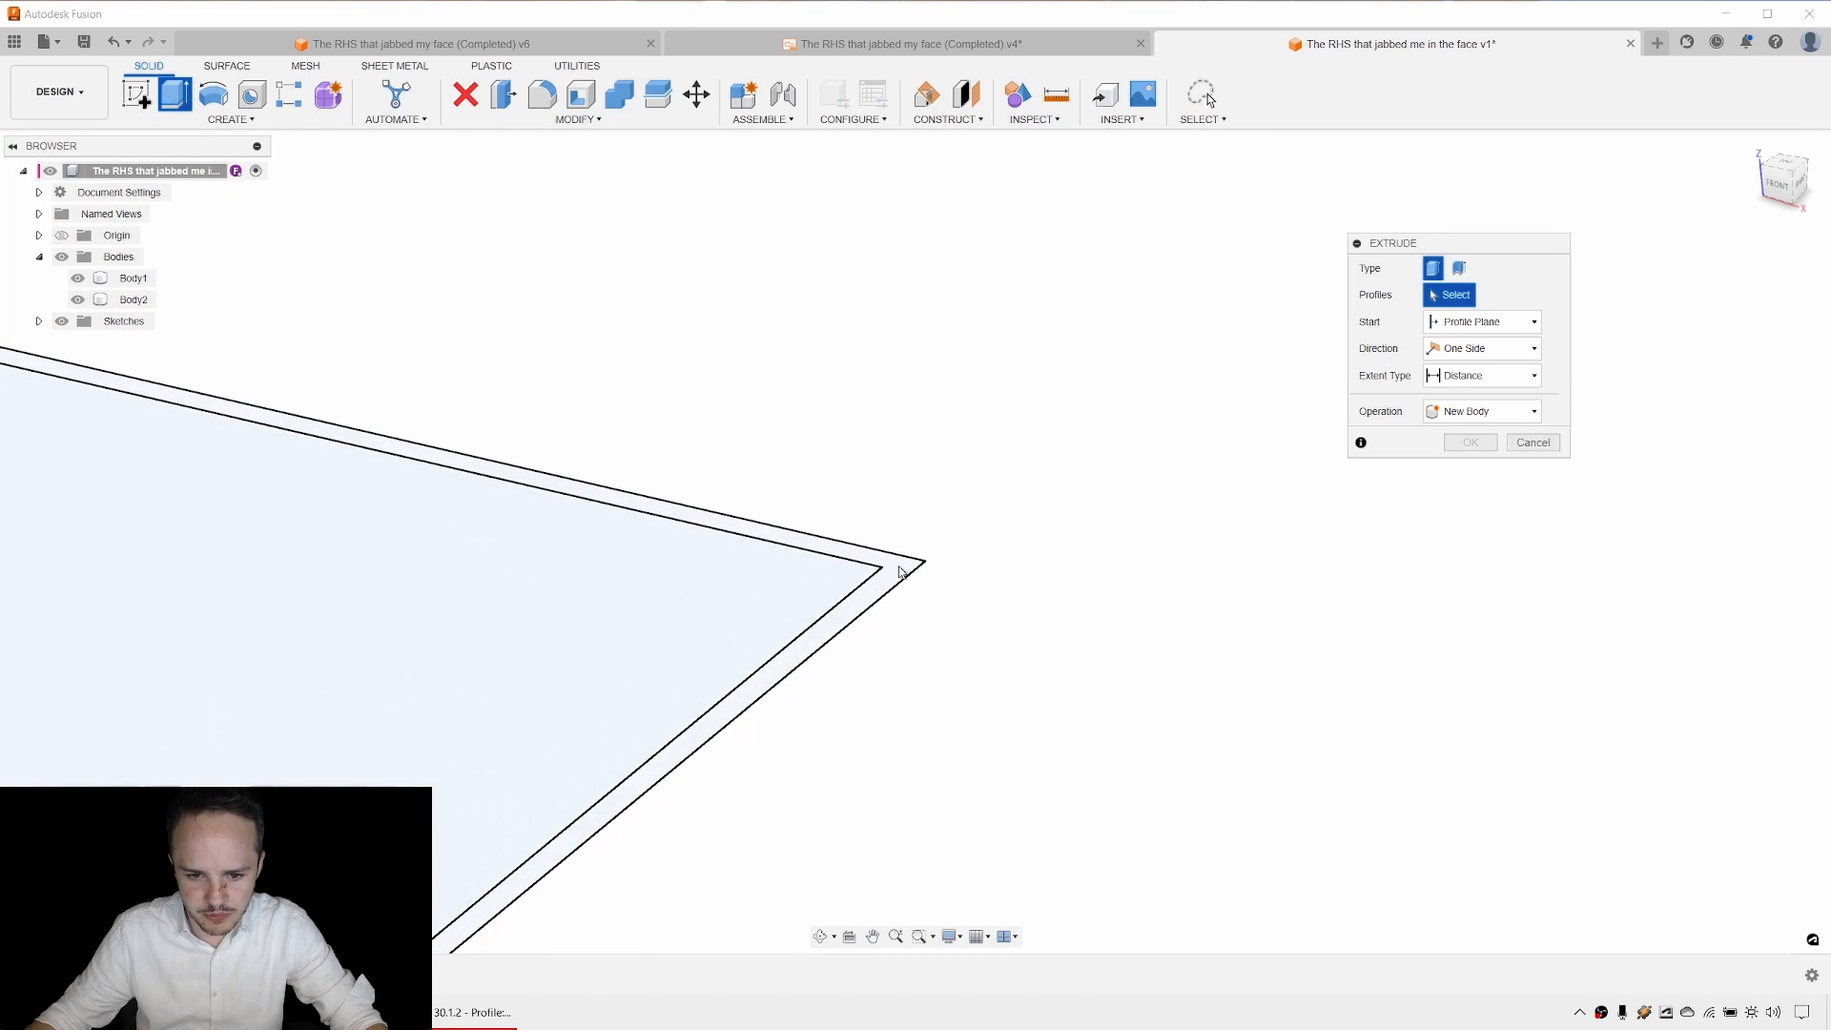
{"action": "left_click", "coordinate": [896, 570]}
{"action": "scroll", "coordinate": [837, 656], "scroll_direction": "down", "scroll_amount": 6}
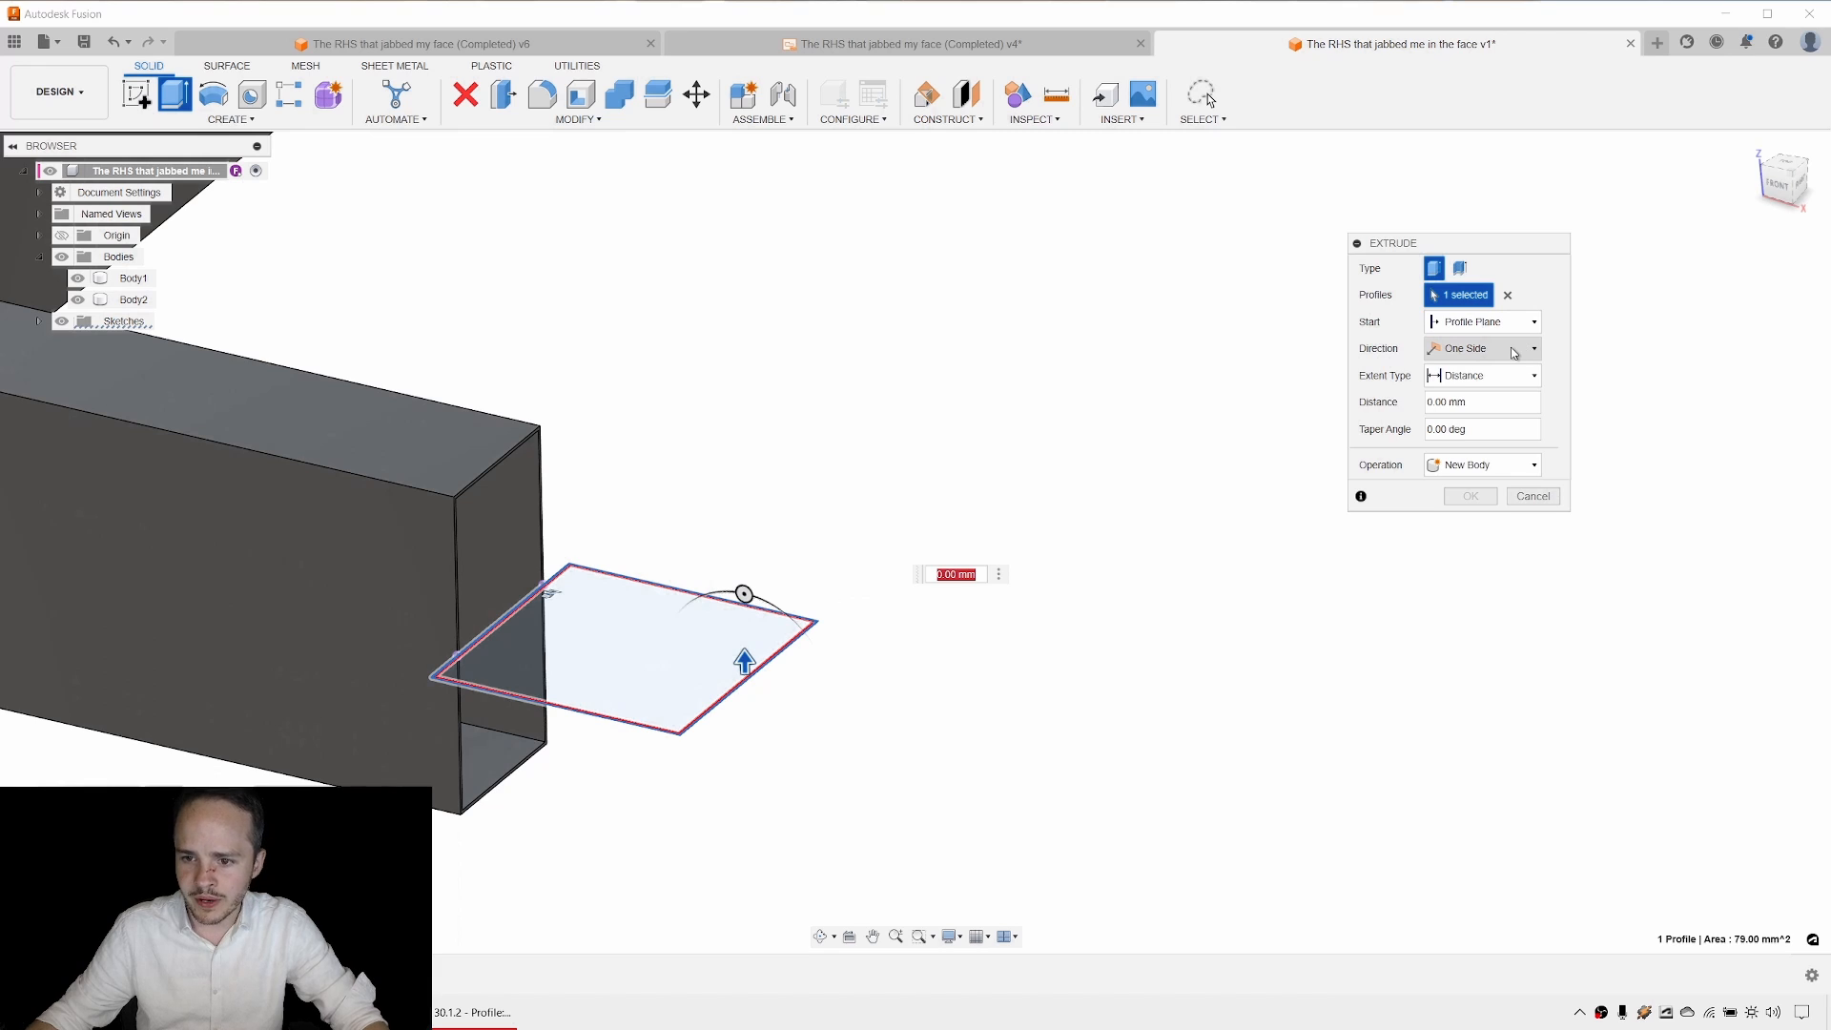
Set the extrusion direction to Two Sides.
{"action": "key", "text": "ctrl"}
{"action": "key", "text": "ctrl"}
{"action": "key", "text": "ctrl"}
{"action": "key", "text": "ctrl"}
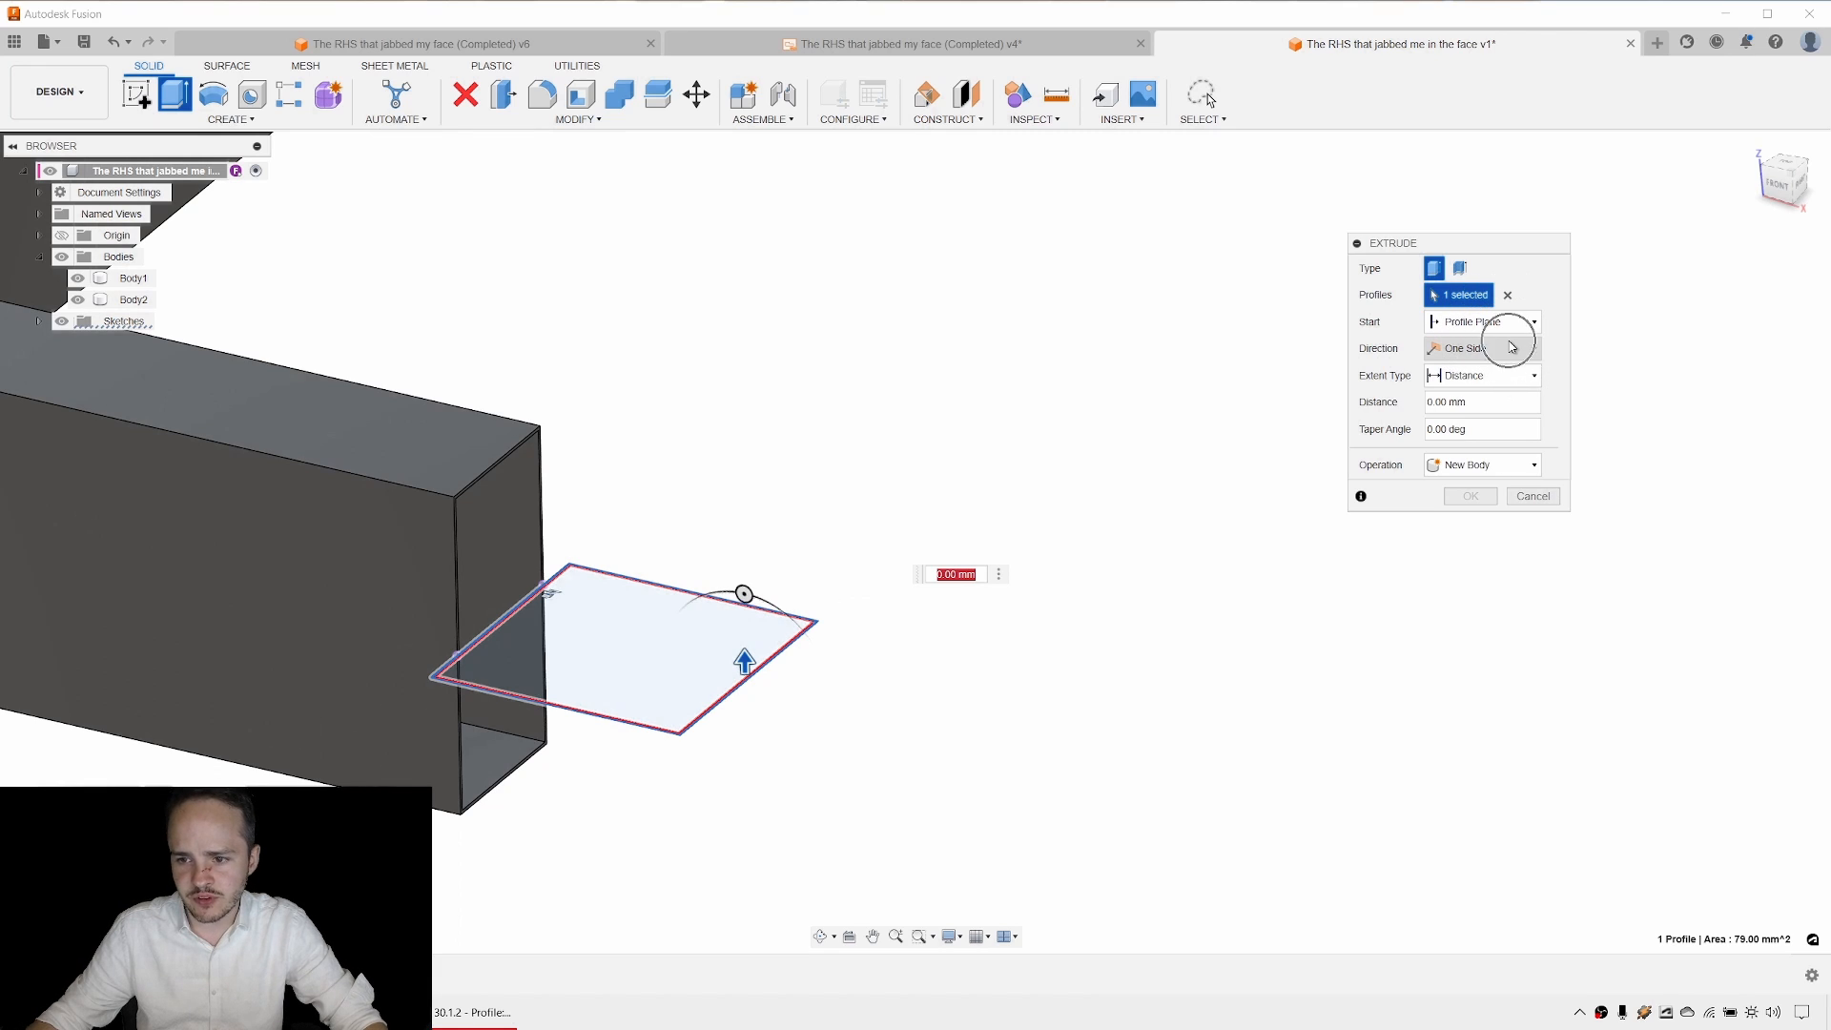
{"action": "left_click", "coordinate": [1511, 347]}
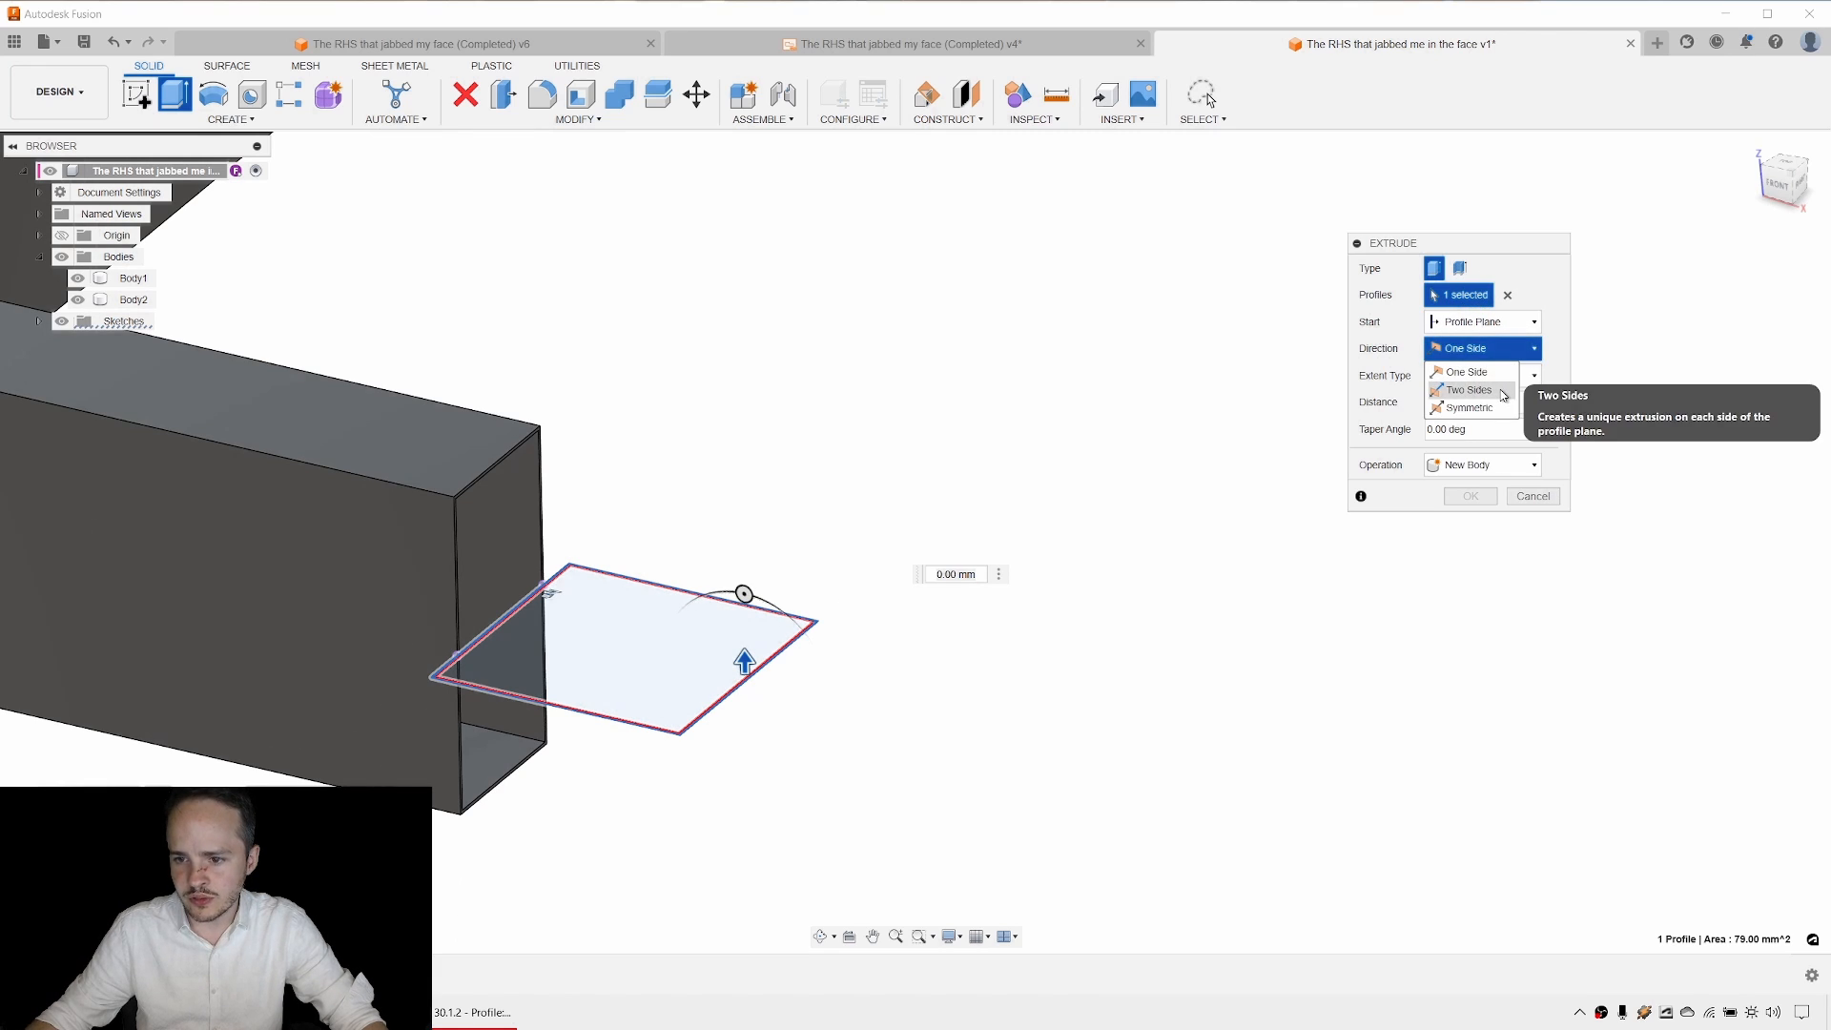
{"action": "key", "text": "ctrl"}
{"action": "key", "text": "ctrl"}
{"action": "key", "text": "ctrl"}
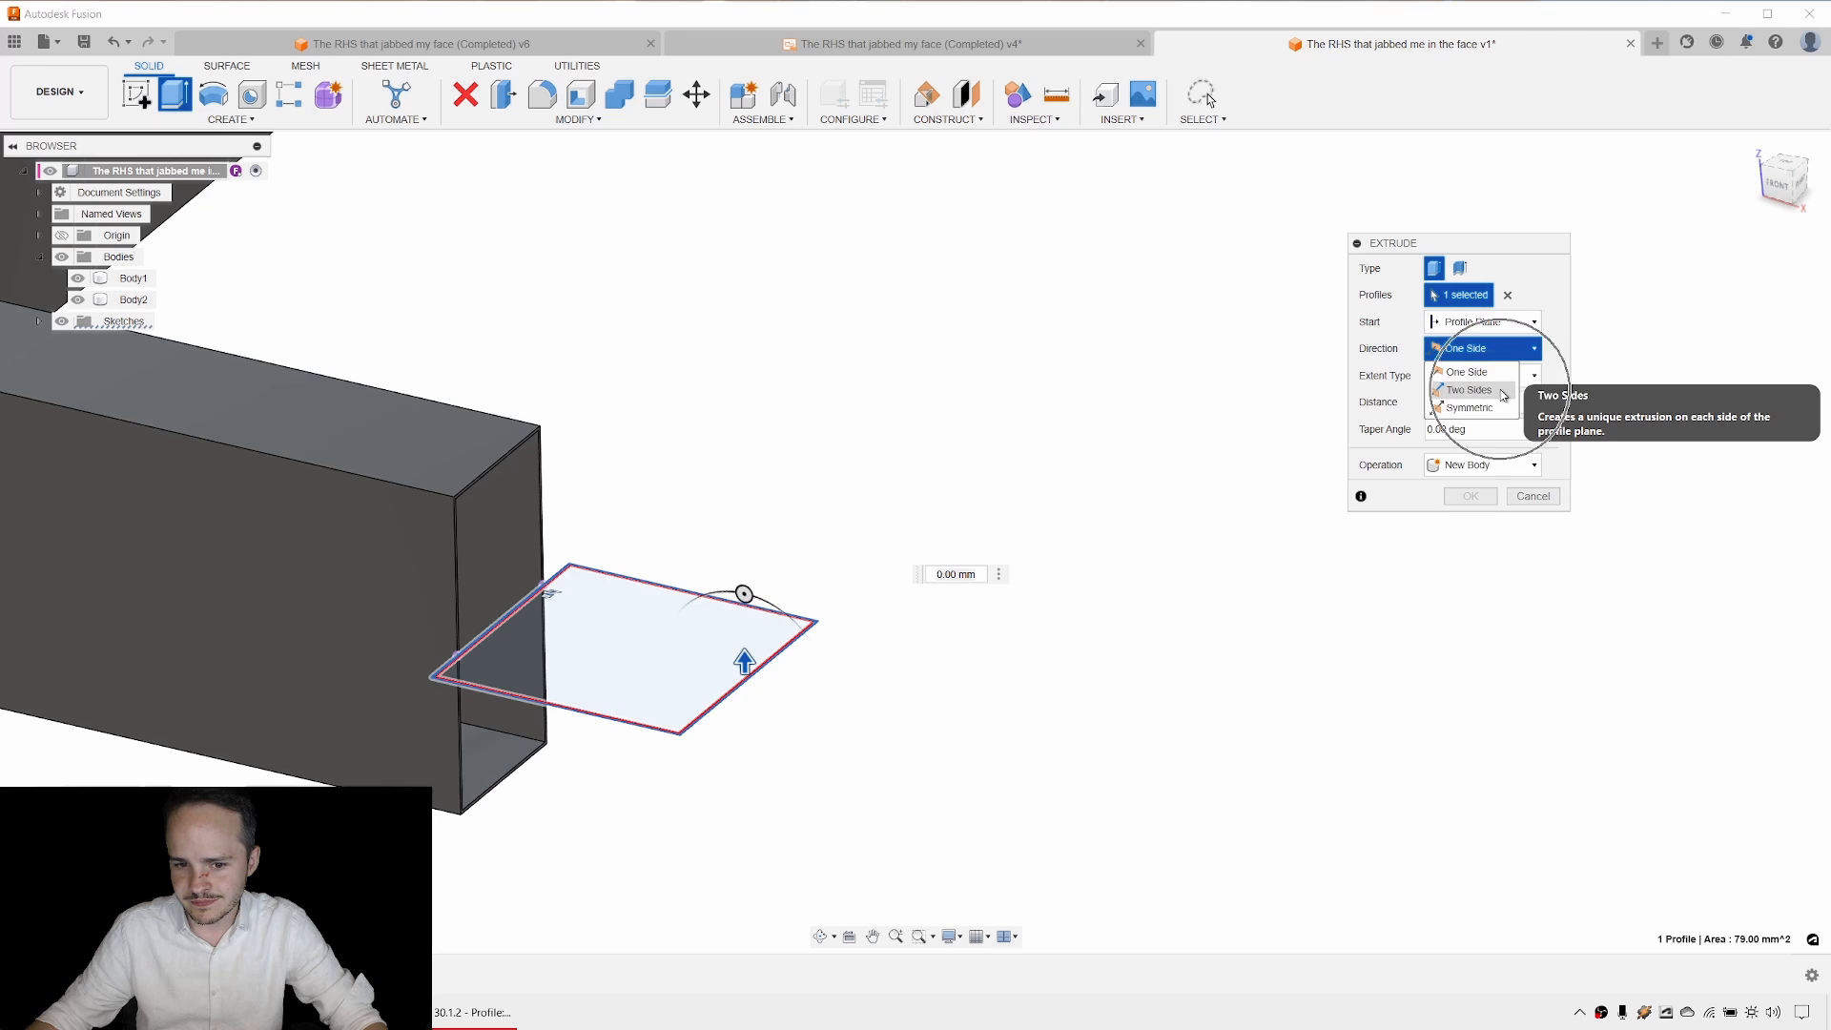
{"action": "left_click", "coordinate": [1469, 390]}
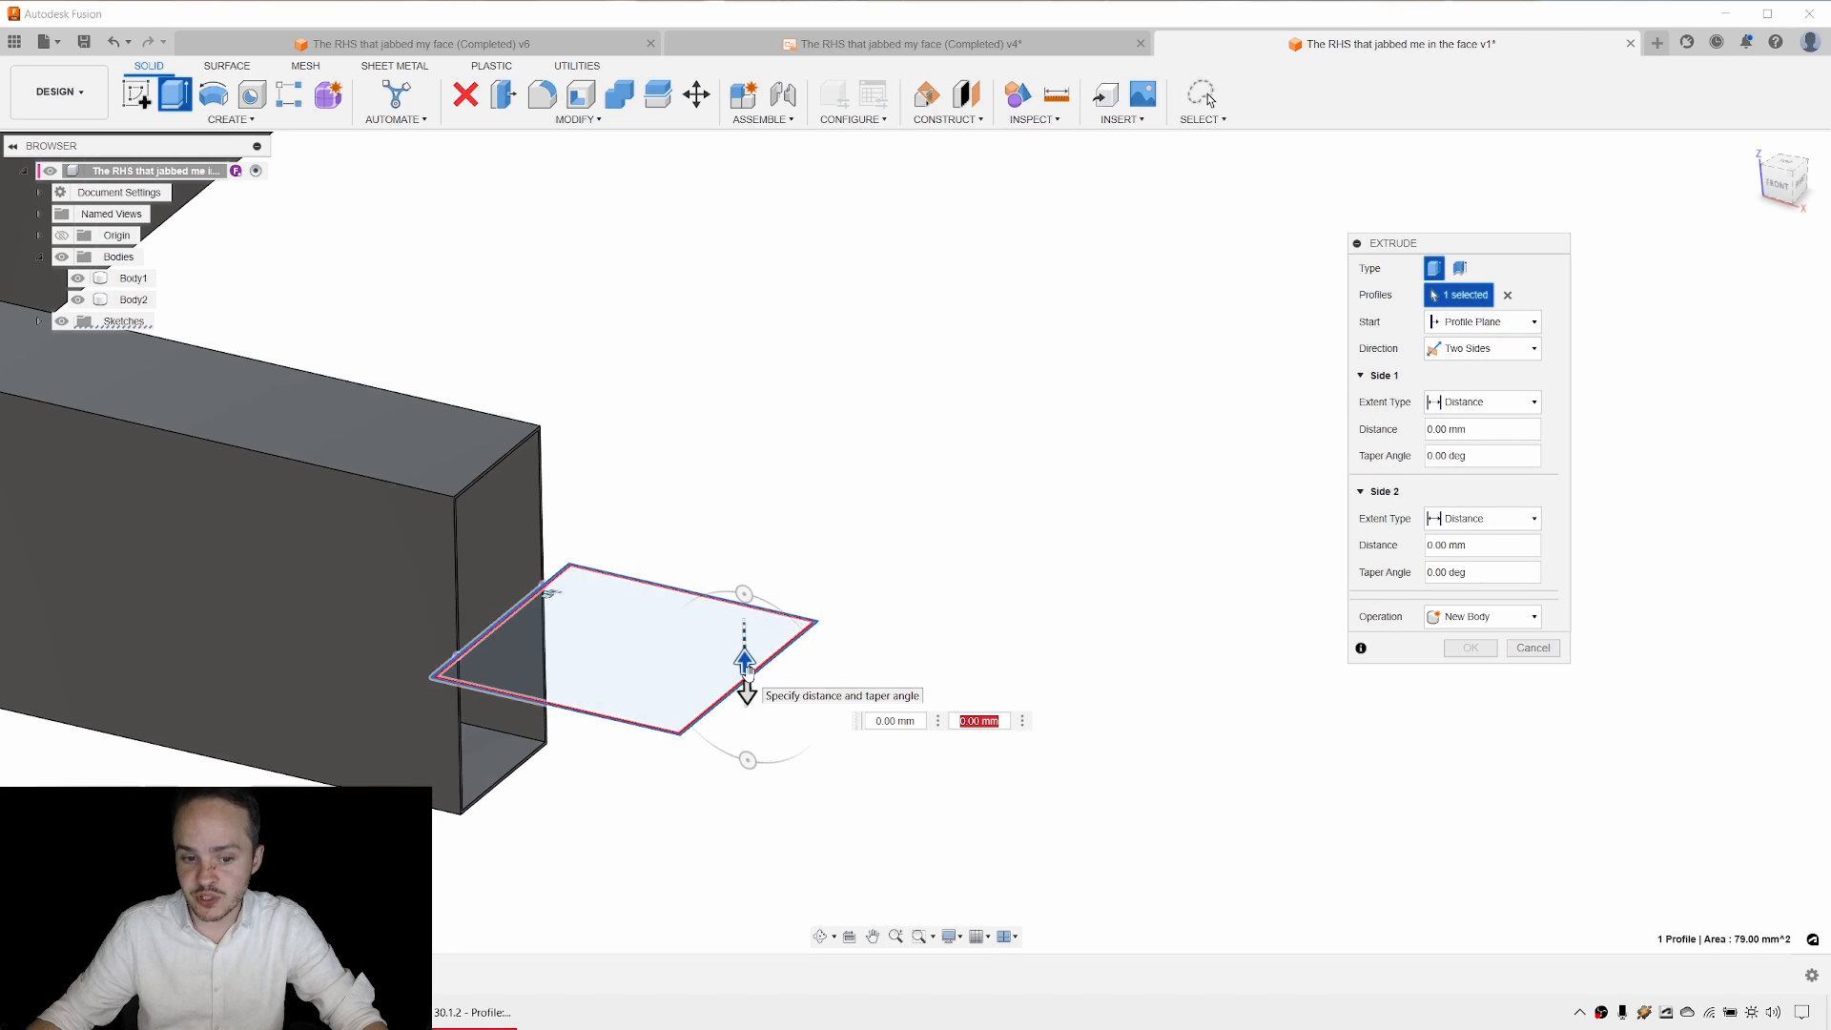
Pull the square wall profile out above and below its plane and set the Side 1 distance to 35 mm.
{"action": "left_click_drag", "start_coordinate": [744, 664], "coordinate": [740, 427]}
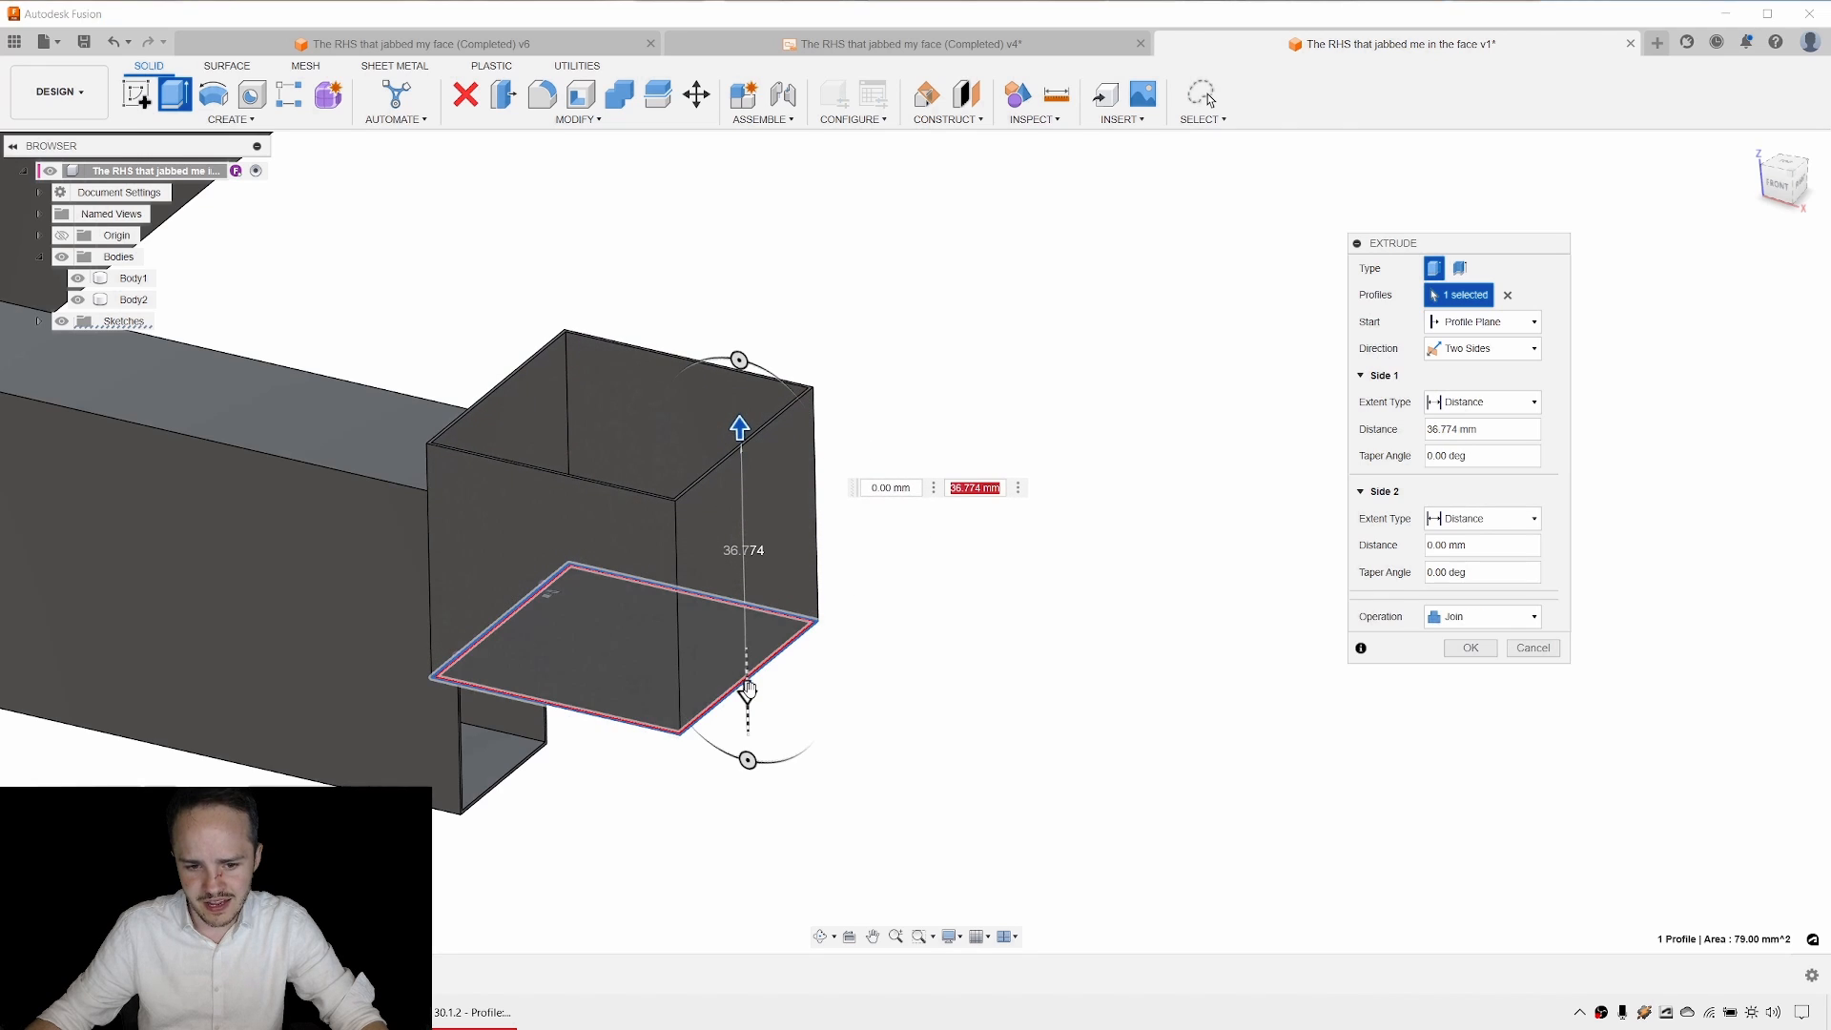
{"action": "left_click_drag", "start_coordinate": [747, 692], "coordinate": [752, 946]}
{"action": "left_click_drag", "start_coordinate": [740, 428], "coordinate": [739, 435]}
{"action": "type", "text": "35"}
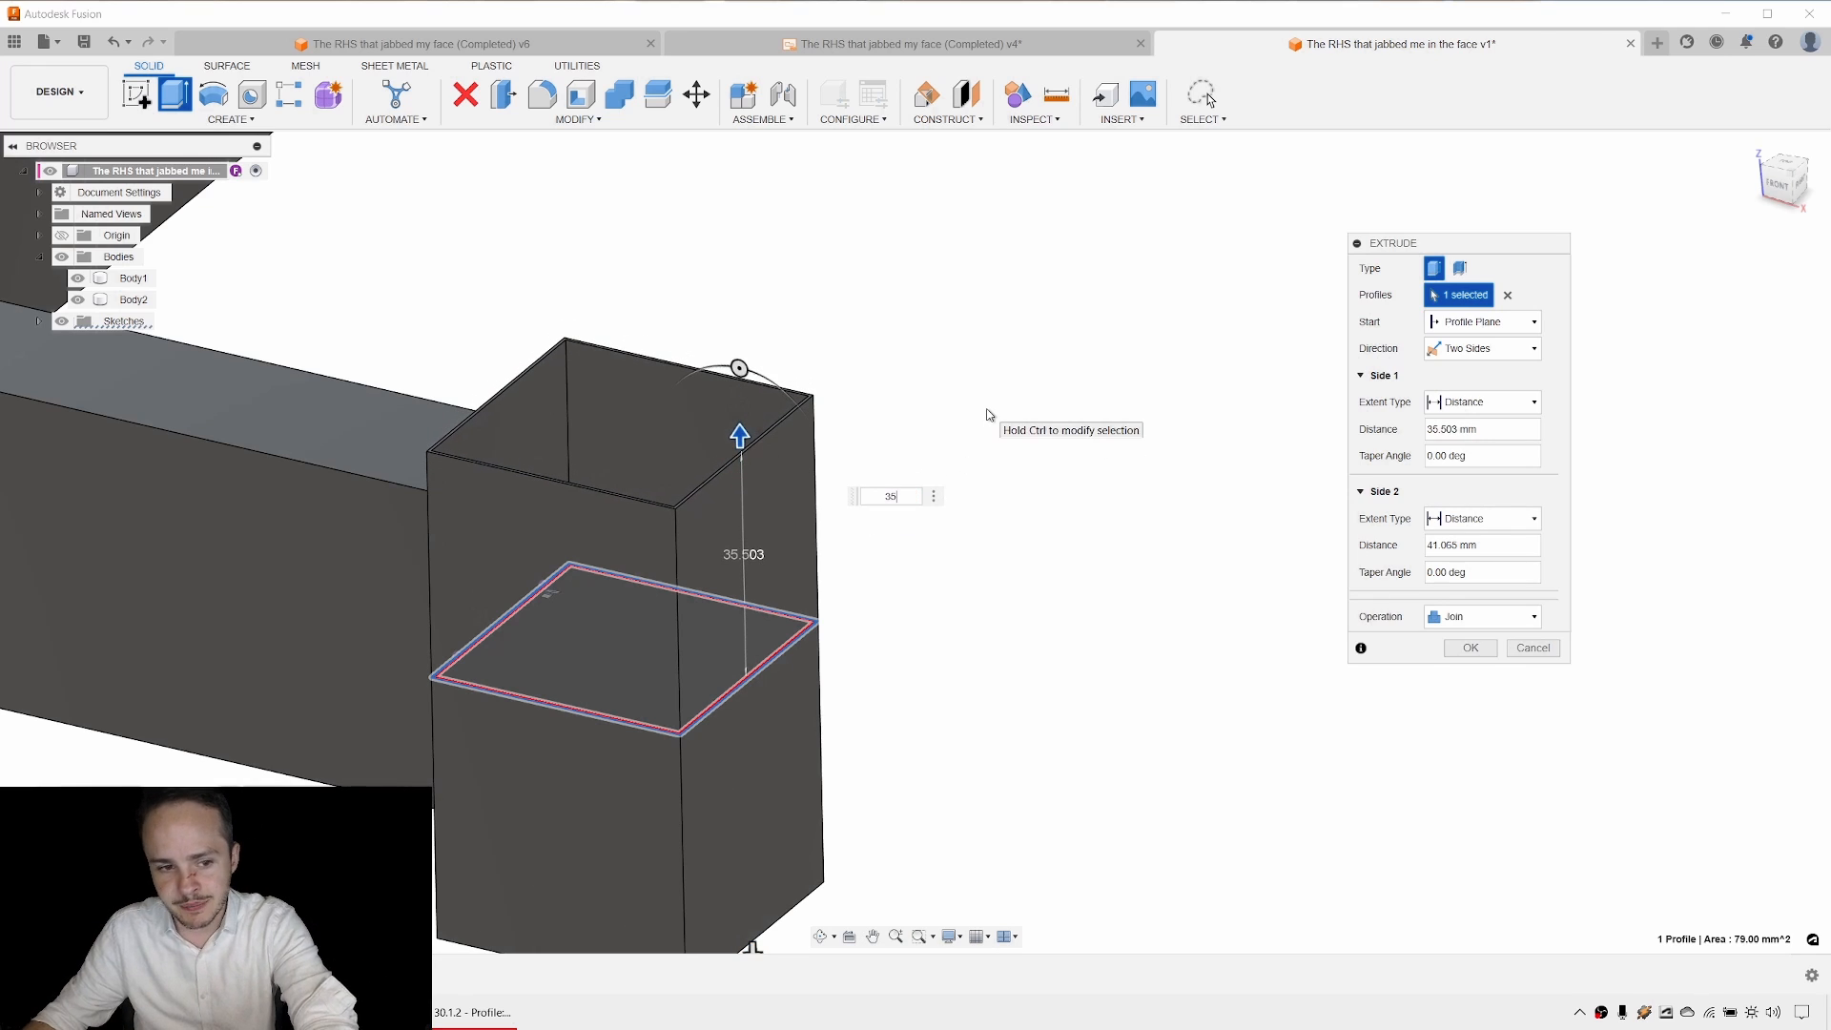
{"action": "key", "text": "Return"}
{"action": "middle_click_drag", "start_coordinate": [1115, 572], "coordinate": [1084, 384]}
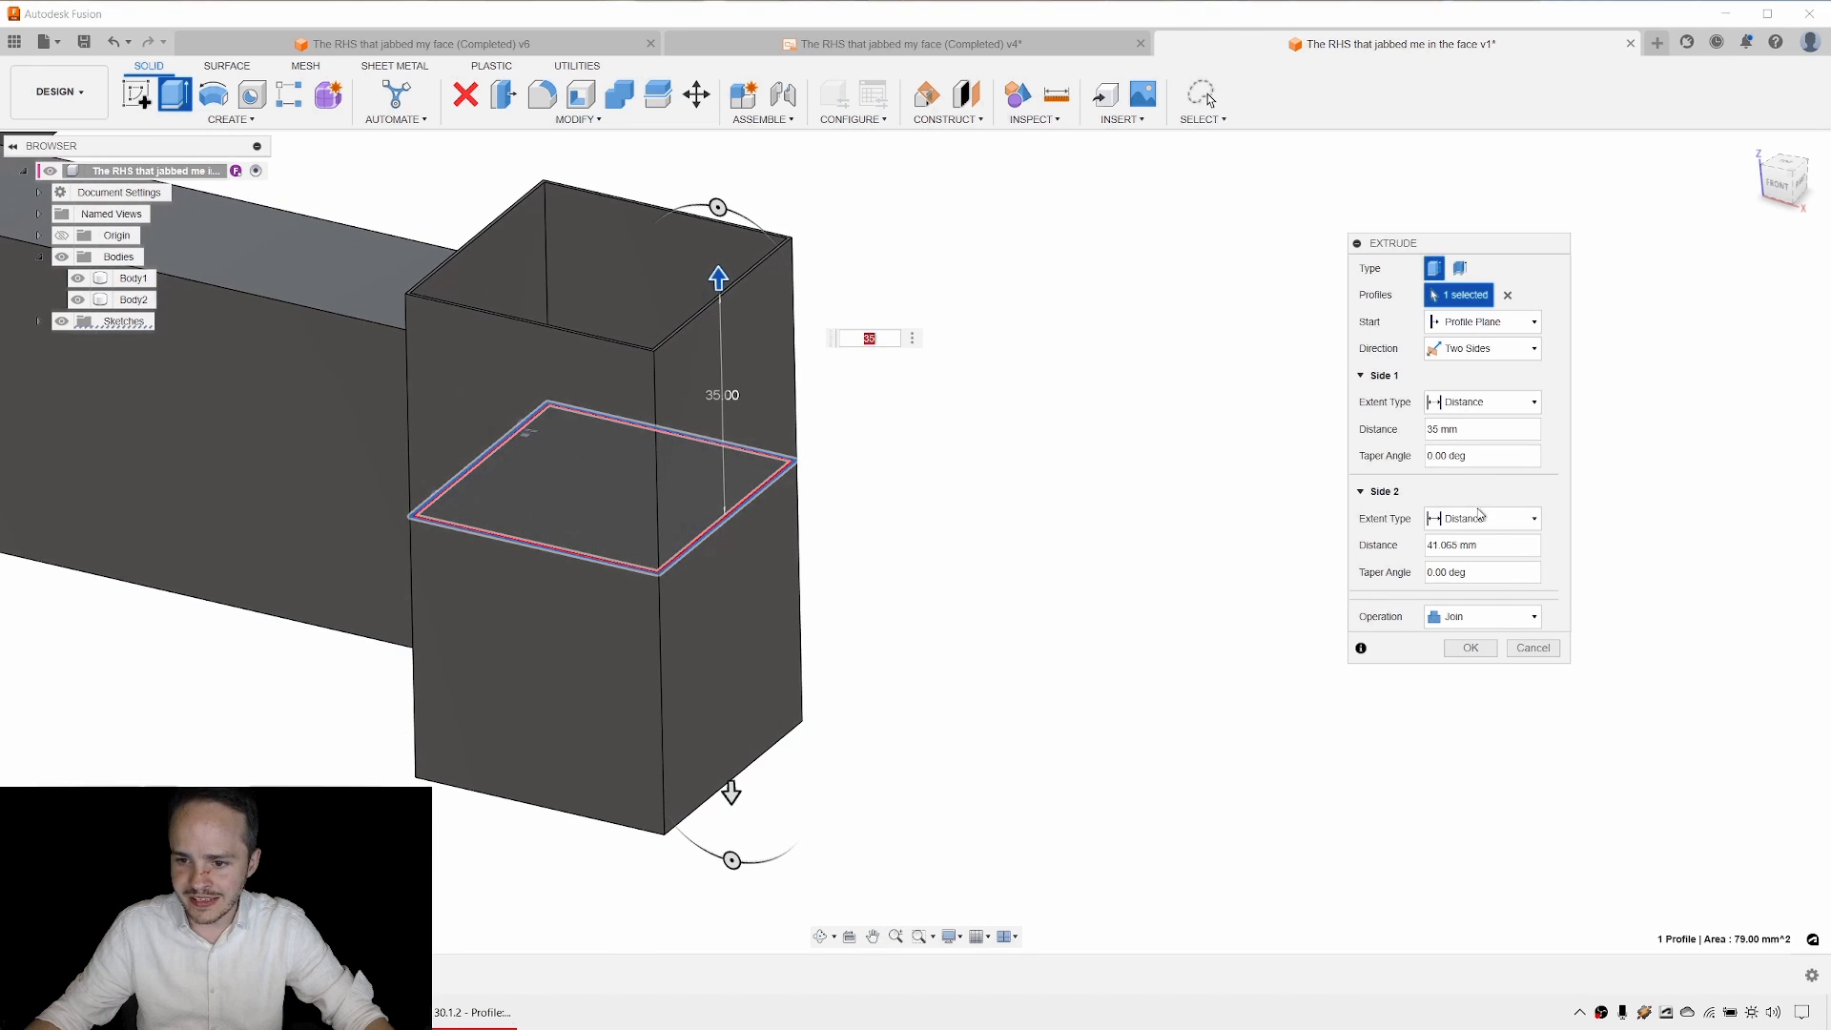
Set the Side 2 distance of the extrusion to 45 mm.
{"action": "key", "text": "ctrl"}
{"action": "key", "text": "ctrl"}
{"action": "key", "text": "ctrl"}
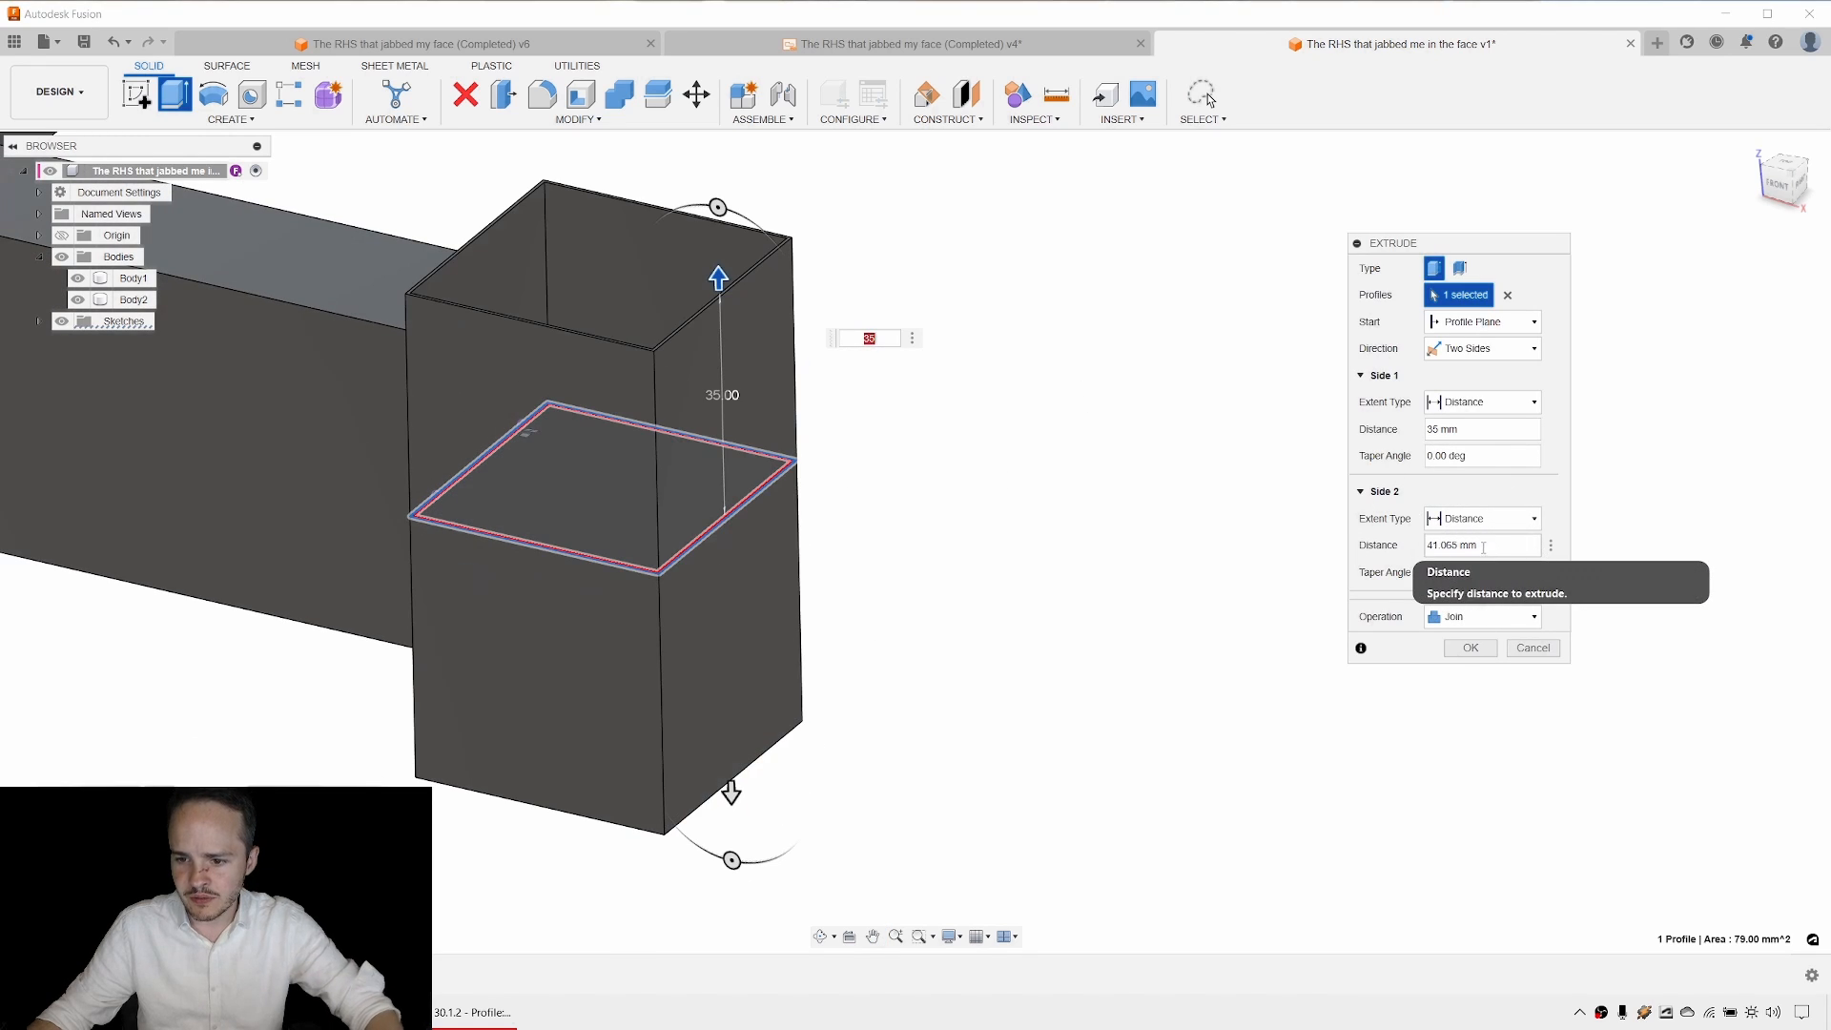
{"action": "double_click", "coordinate": [1476, 545]}
{"action": "type", "text": "45"}
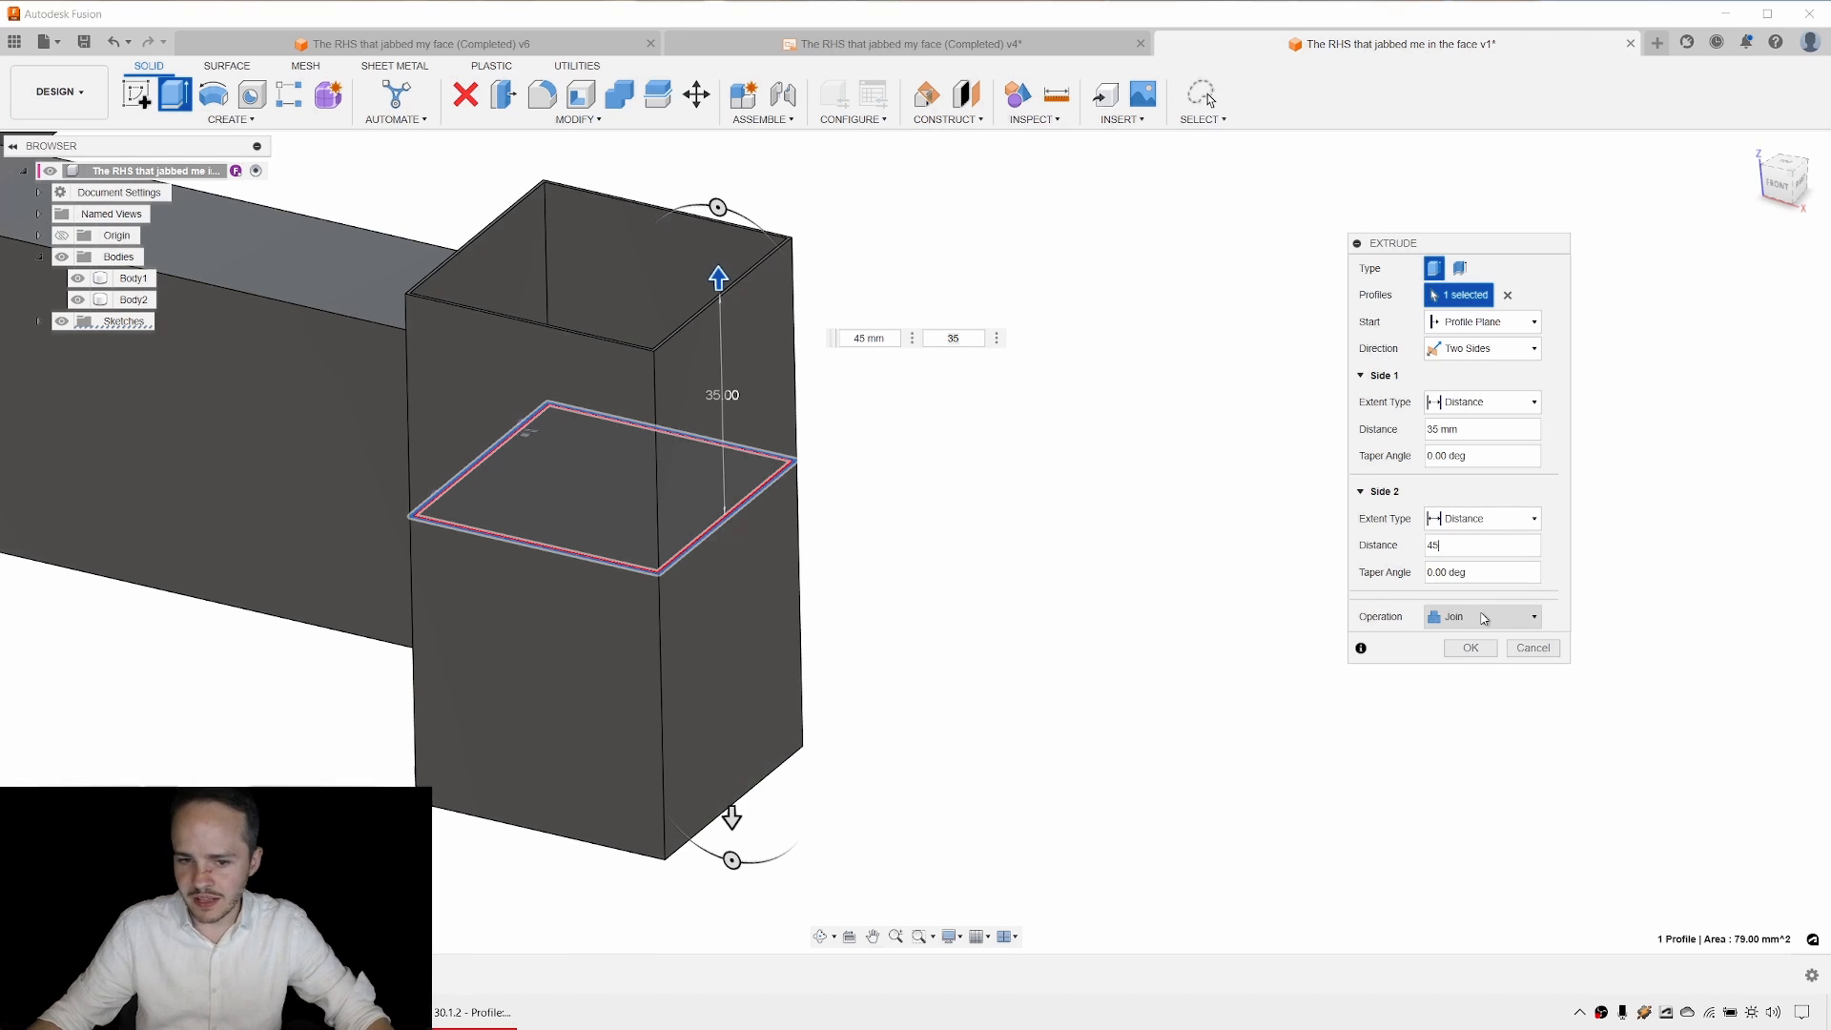
Set the extrusion's operation to New Body and complete the square hollow section.
{"action": "key", "text": "ctrl"}
{"action": "key", "text": "ctrl"}
{"action": "key", "text": "ctrl"}
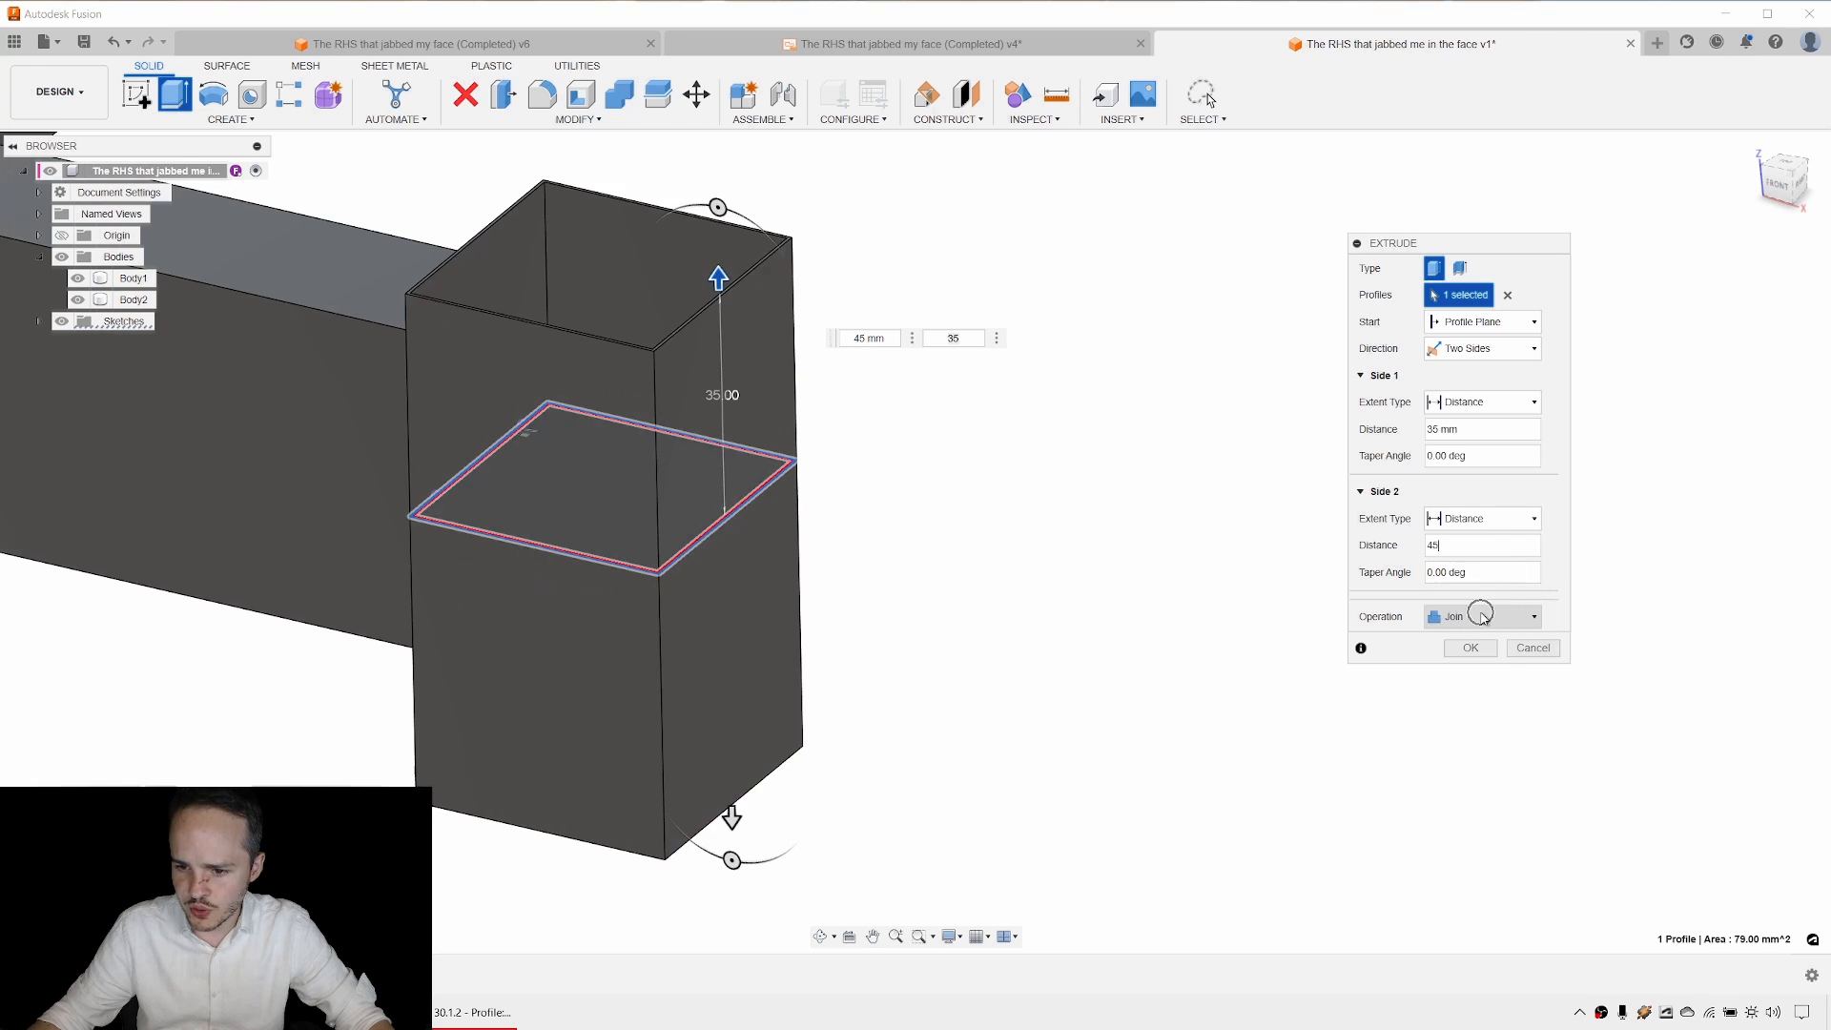
{"action": "left_click", "coordinate": [1484, 617]}
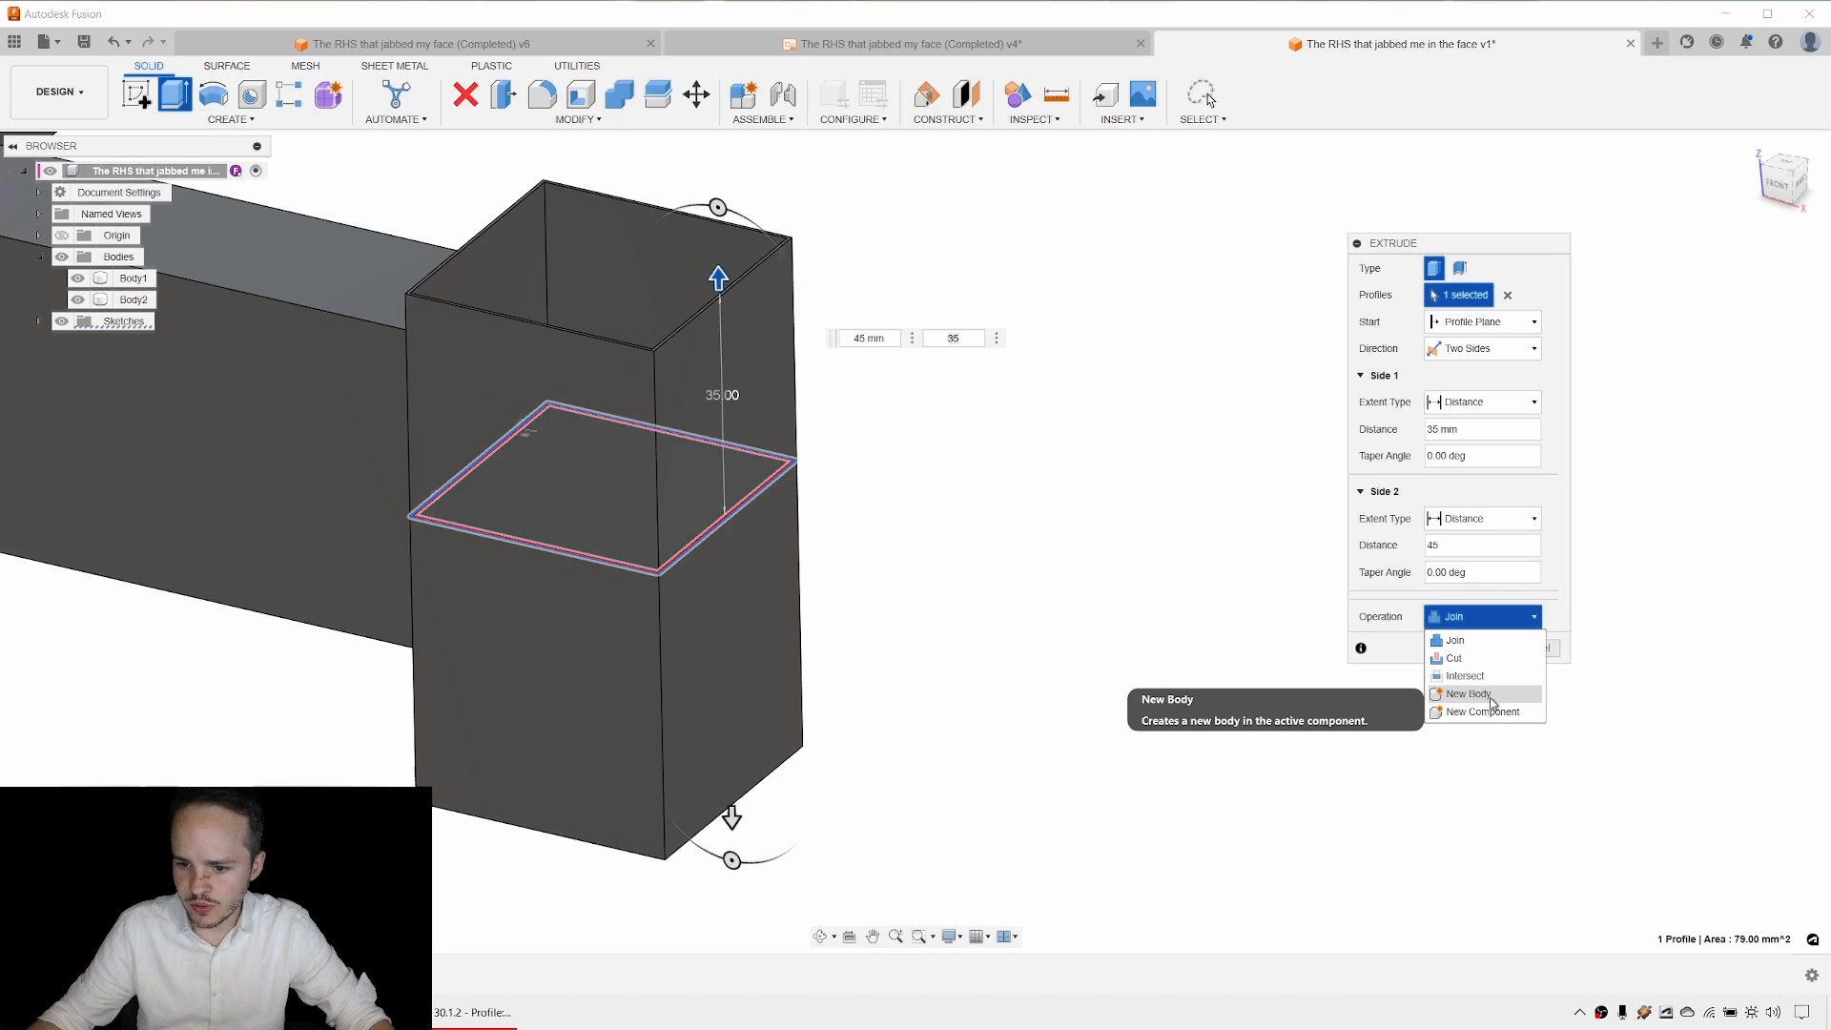
{"action": "key", "text": "ctrl"}
{"action": "key", "text": "ctrl"}
{"action": "key", "text": "ctrl"}
{"action": "key", "text": "ctrl"}
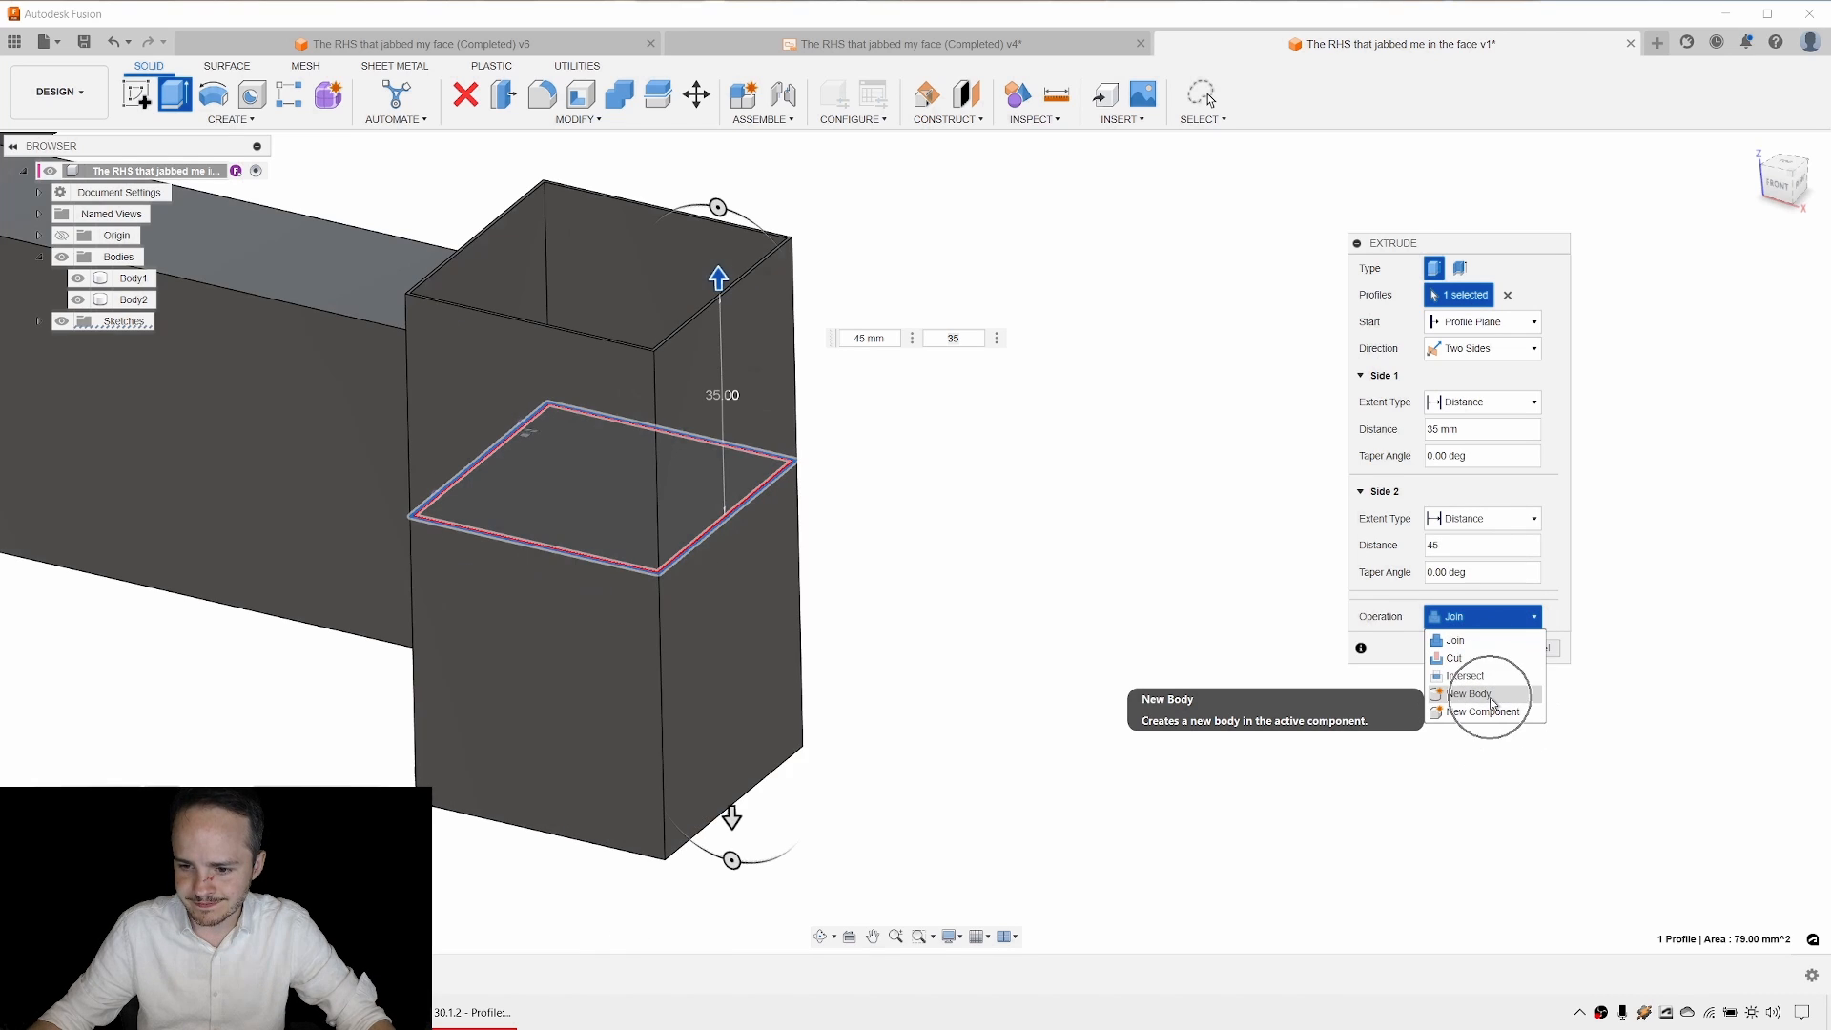
{"action": "left_click", "coordinate": [1468, 695]}
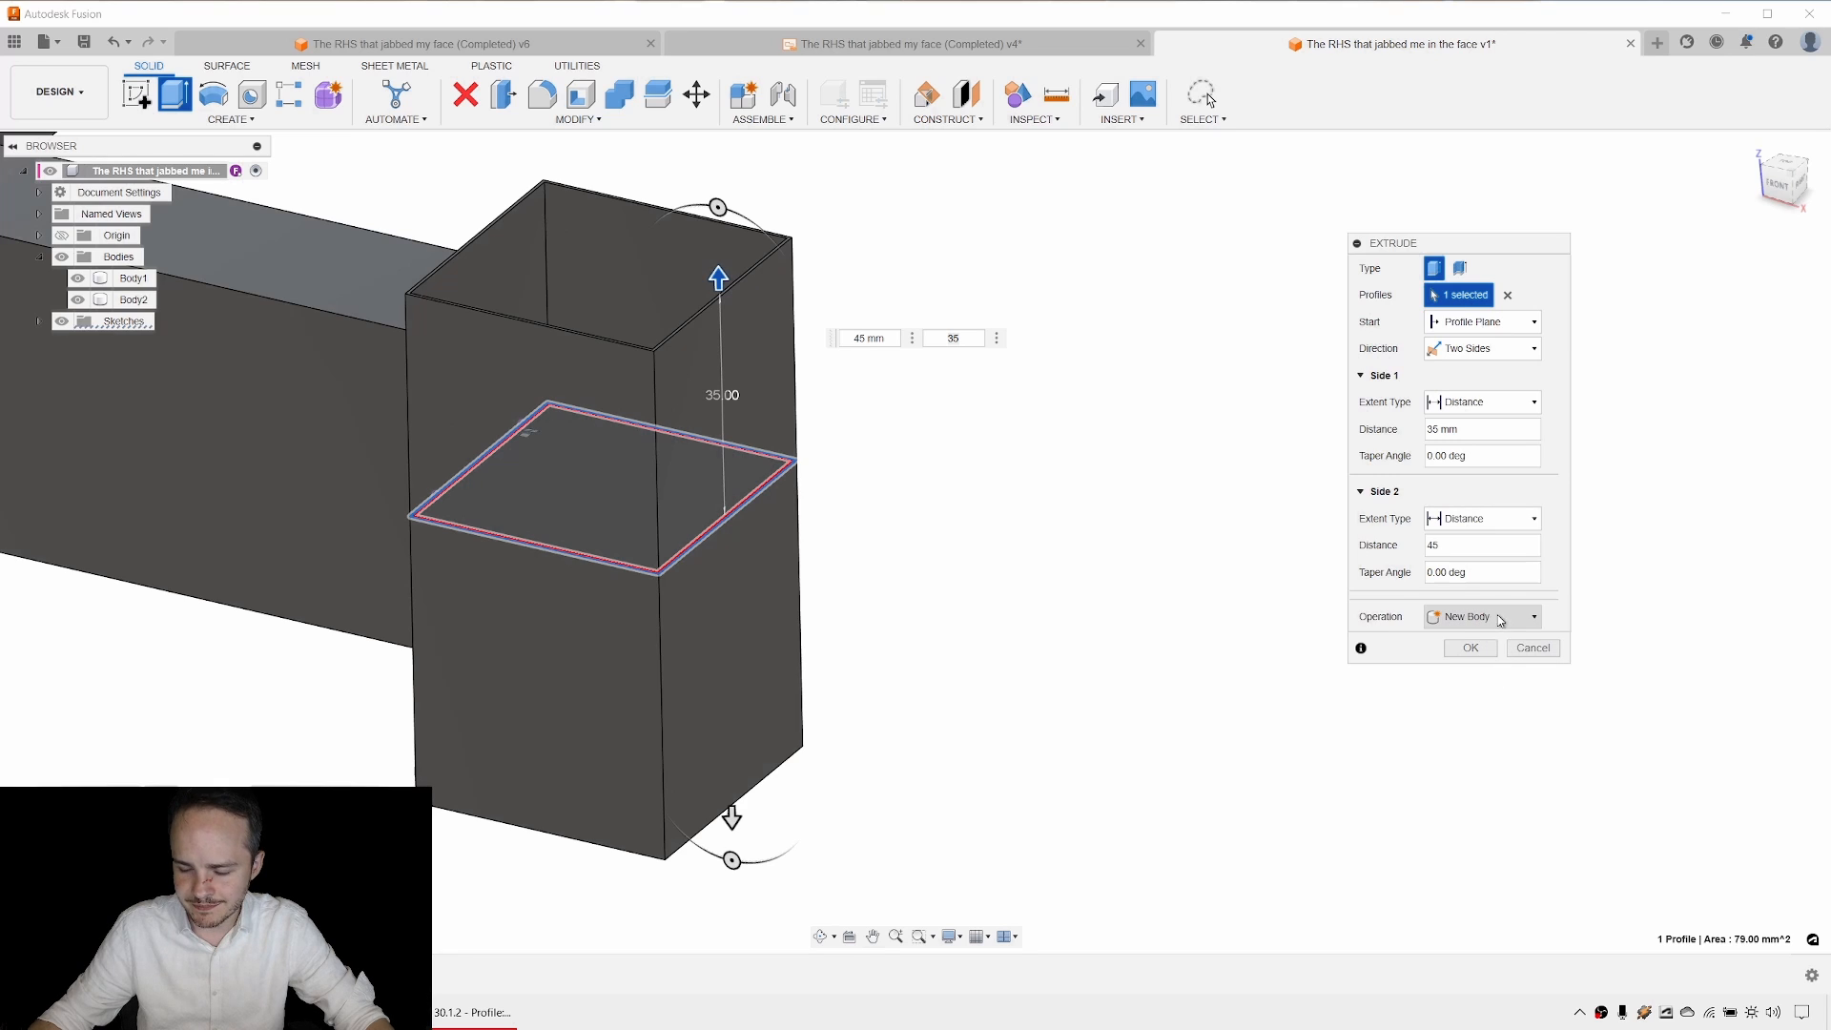
{"action": "left_click", "coordinate": [1475, 649]}
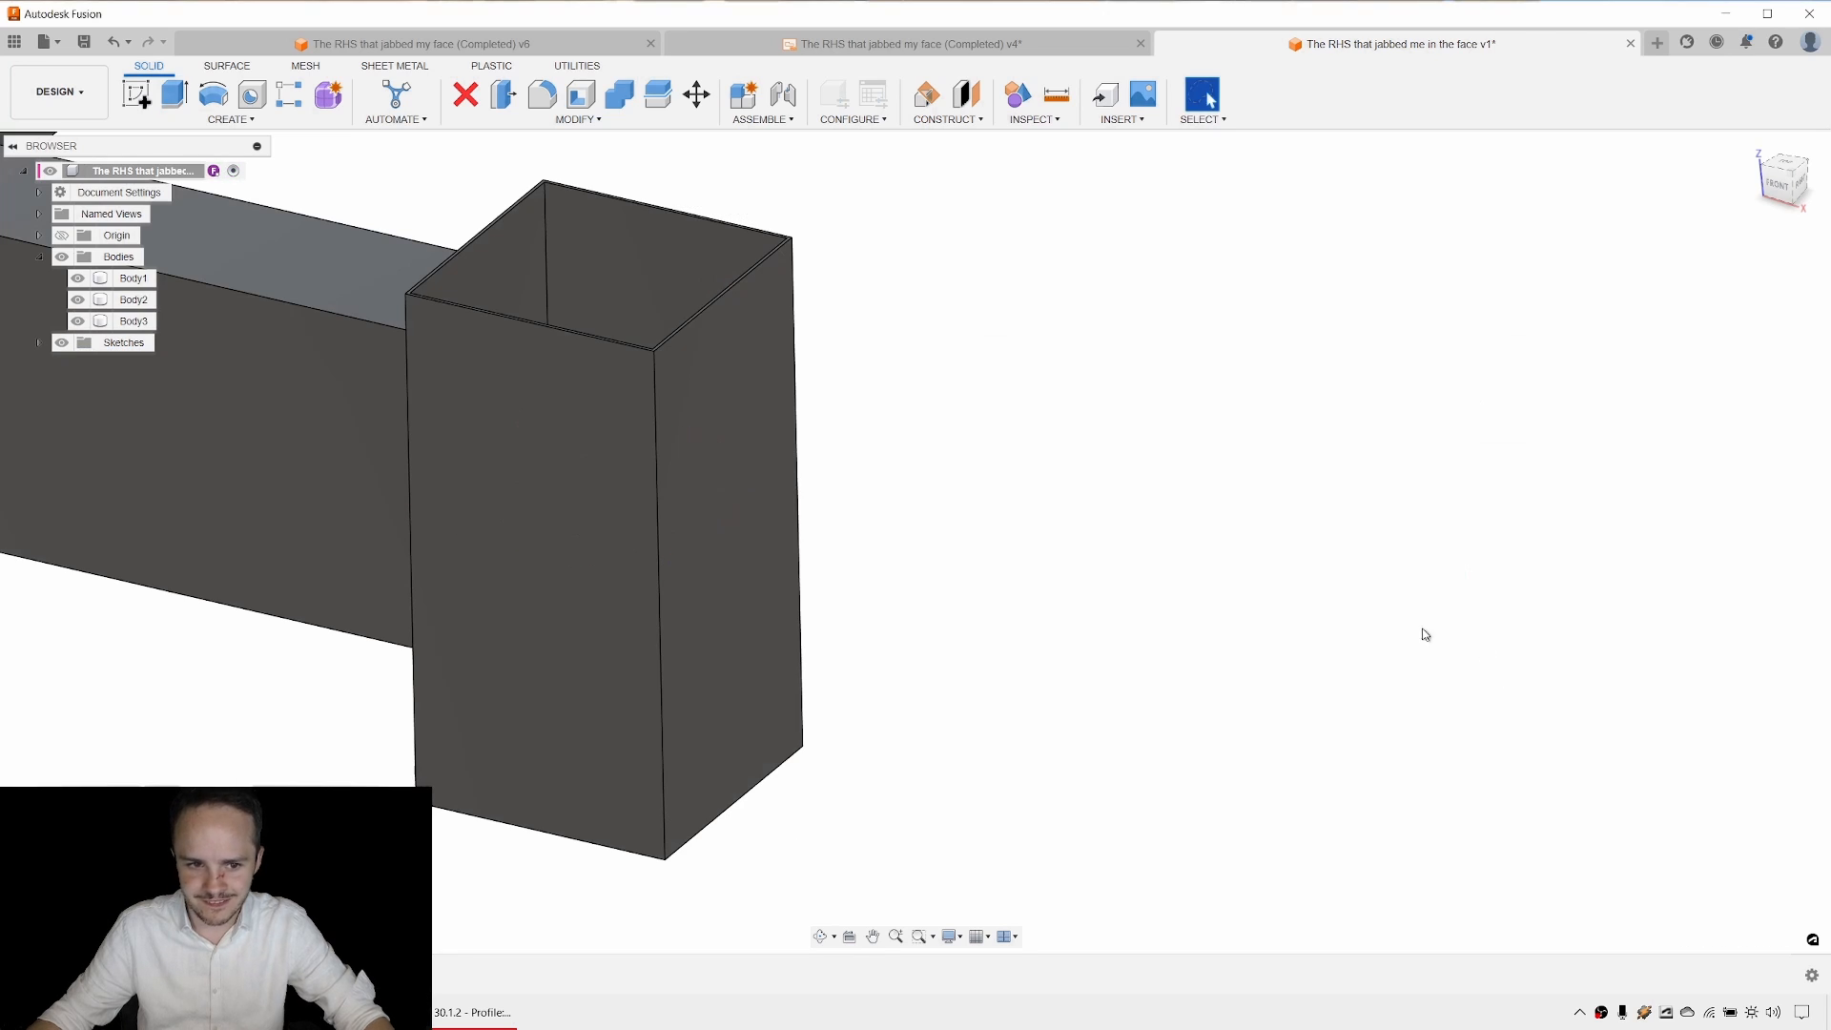
Save the design as a new version with the description "User Saved".
{"action": "scroll", "coordinate": [1125, 491], "scroll_direction": "down", "scroll_amount": 10}
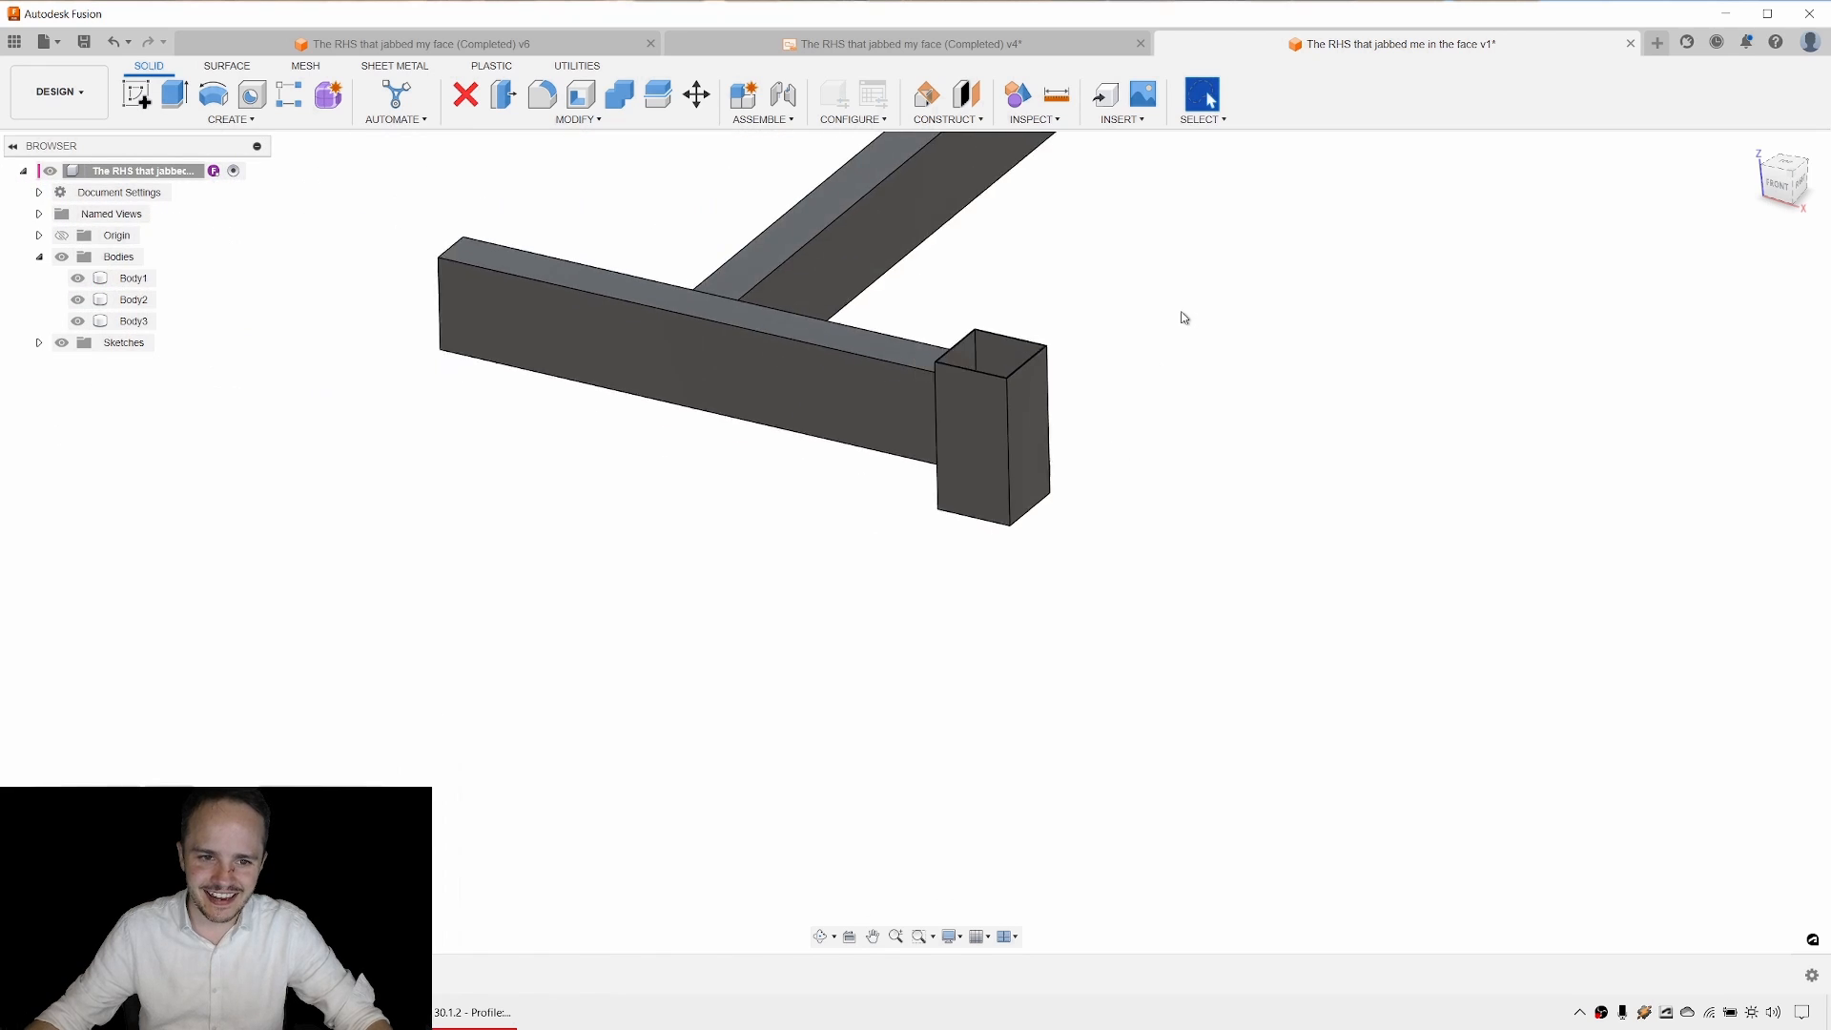
{"action": "scroll", "coordinate": [890, 645], "scroll_direction": "down", "scroll_amount": 5}
{"action": "middle_click_drag", "start_coordinate": [907, 633], "coordinate": [944, 543], "text": "shift"}
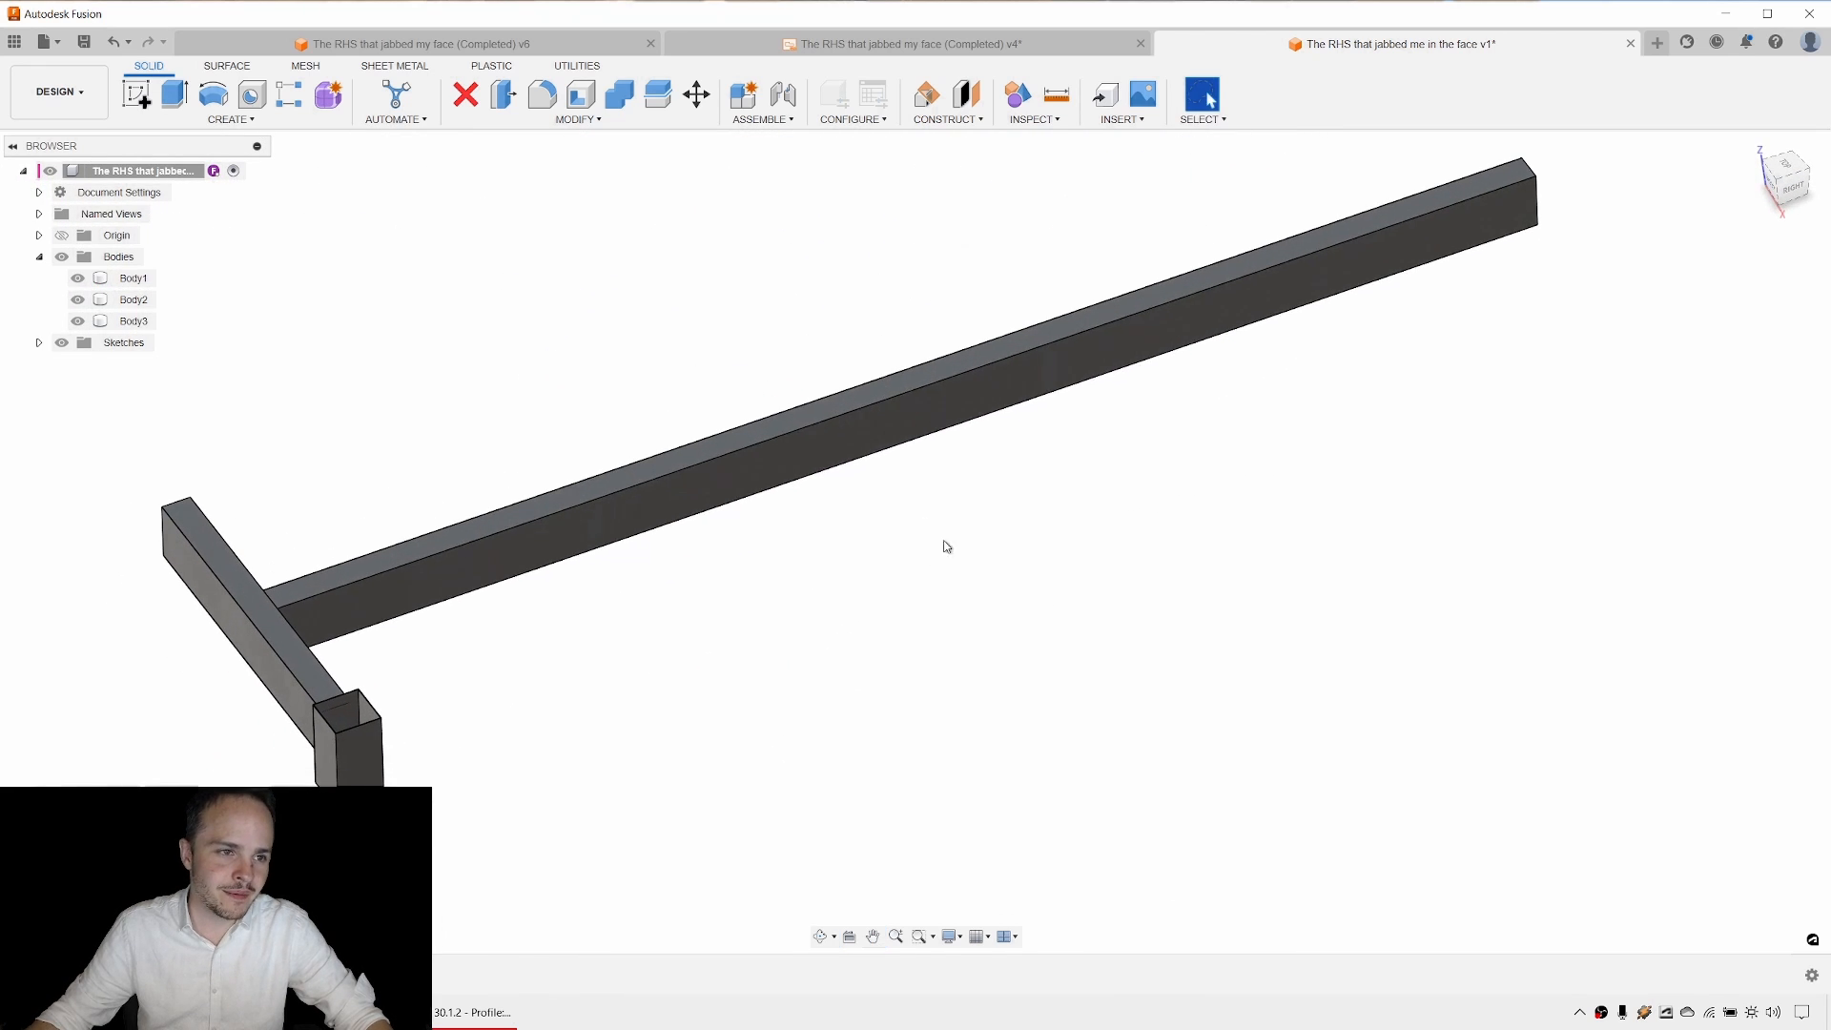
{"action": "left_click", "coordinate": [92, 54]}
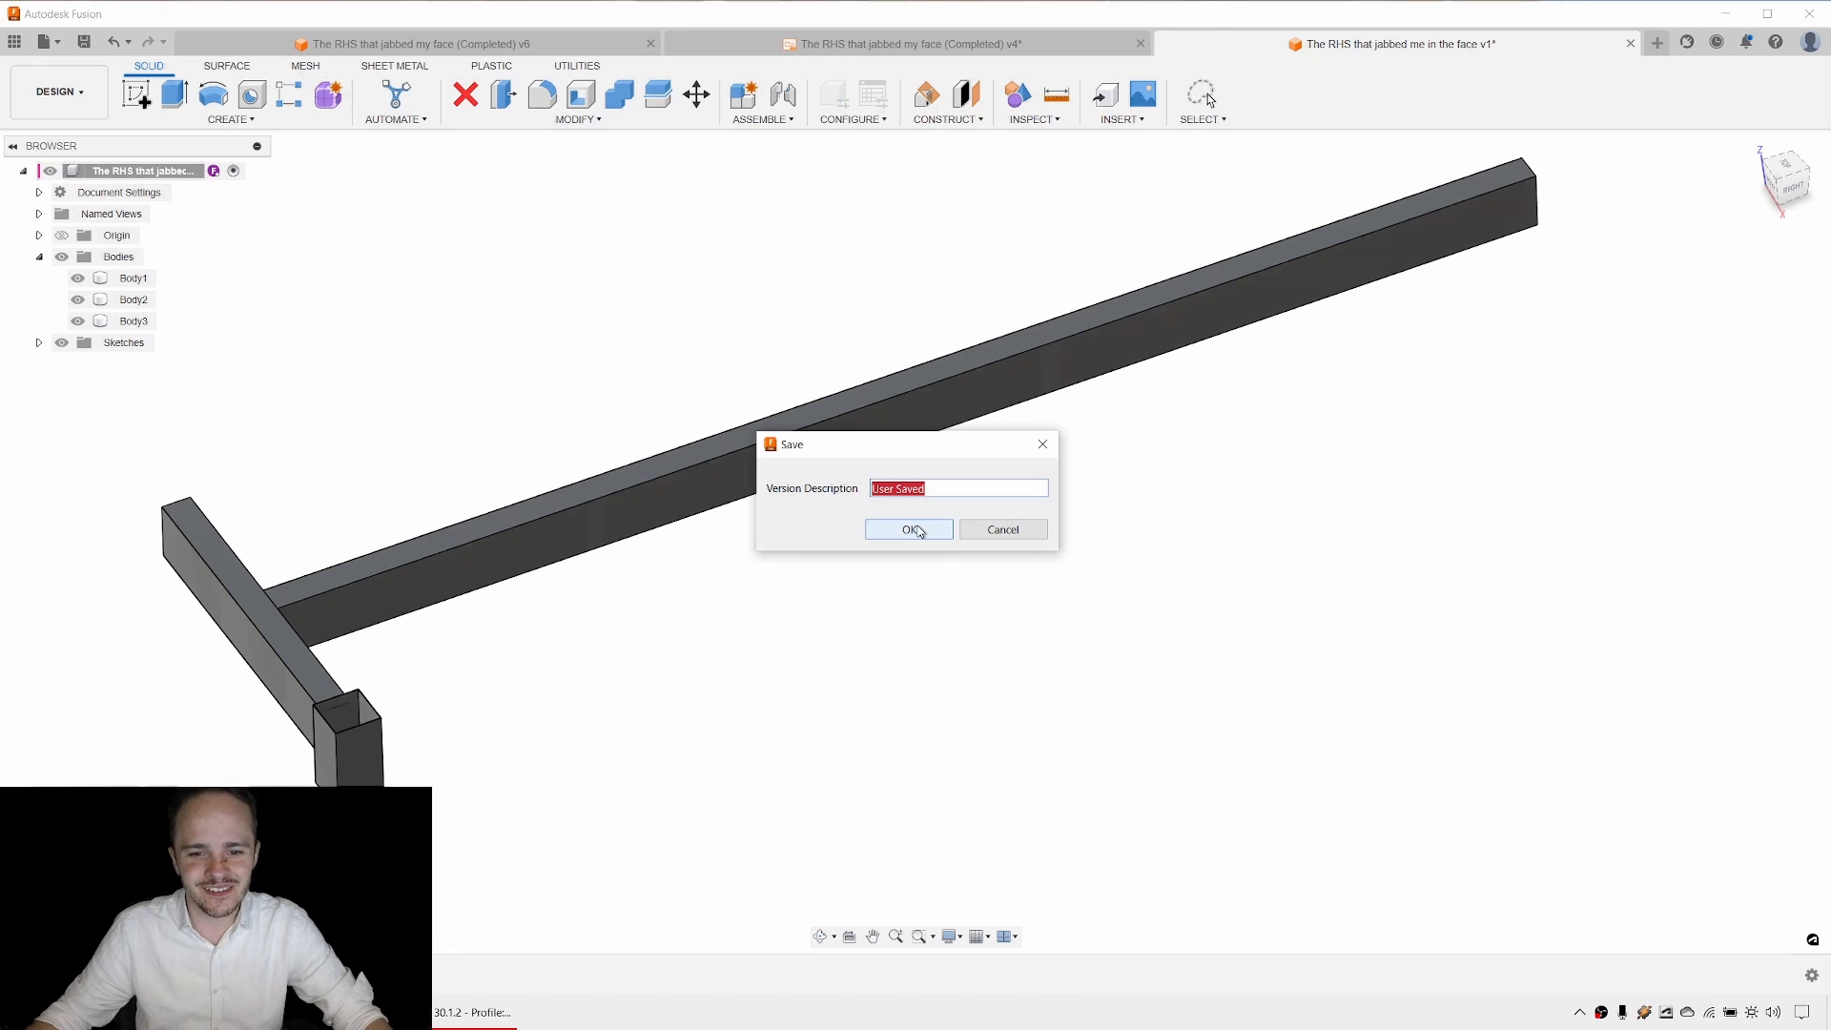
{"action": "left_click", "coordinate": [919, 530]}
Examine the listed bodies one by one to see which part of the frame each represents.
{"action": "scroll", "coordinate": [421, 669], "scroll_direction": "up", "scroll_amount": 3}
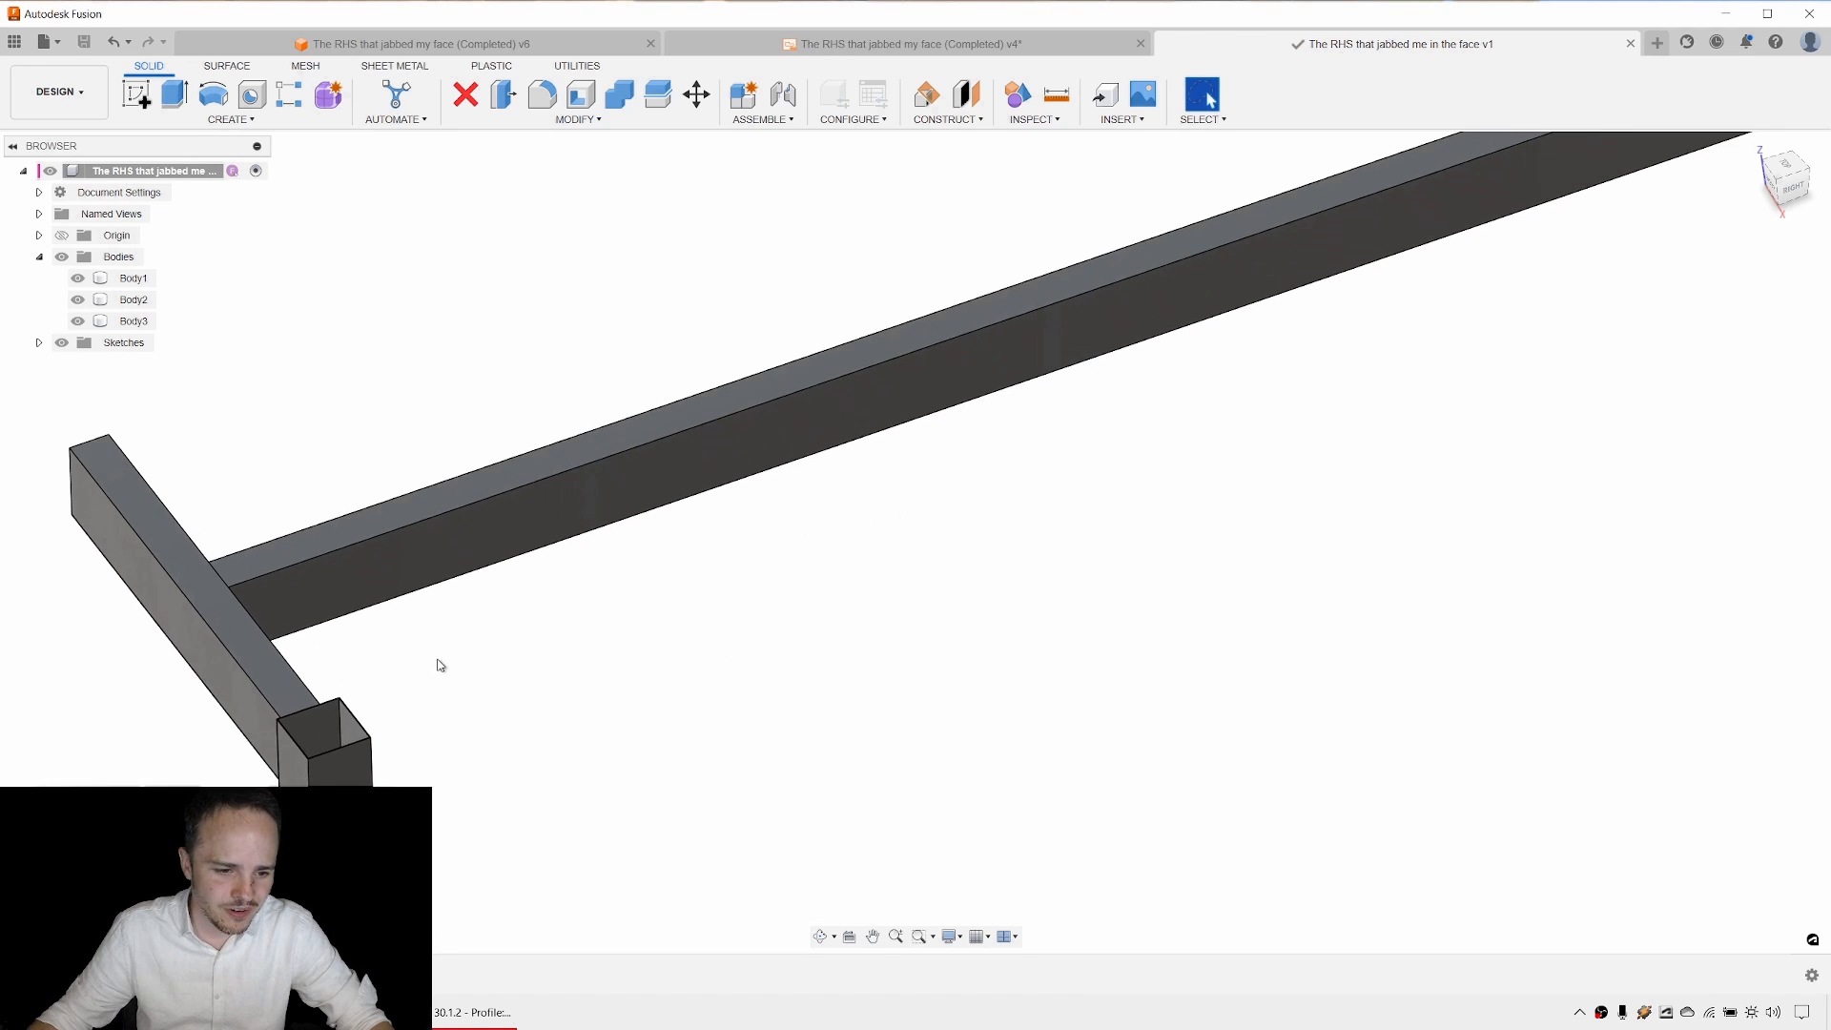
{"action": "scroll", "coordinate": [441, 666], "scroll_direction": "down", "scroll_amount": 3}
{"action": "middle_click_drag", "start_coordinate": [441, 665], "coordinate": [577, 660]}
{"action": "scroll", "coordinate": [578, 688], "scroll_direction": "down", "scroll_amount": 2}
{"action": "scroll", "coordinate": [580, 664], "scroll_direction": "up", "scroll_amount": 1}
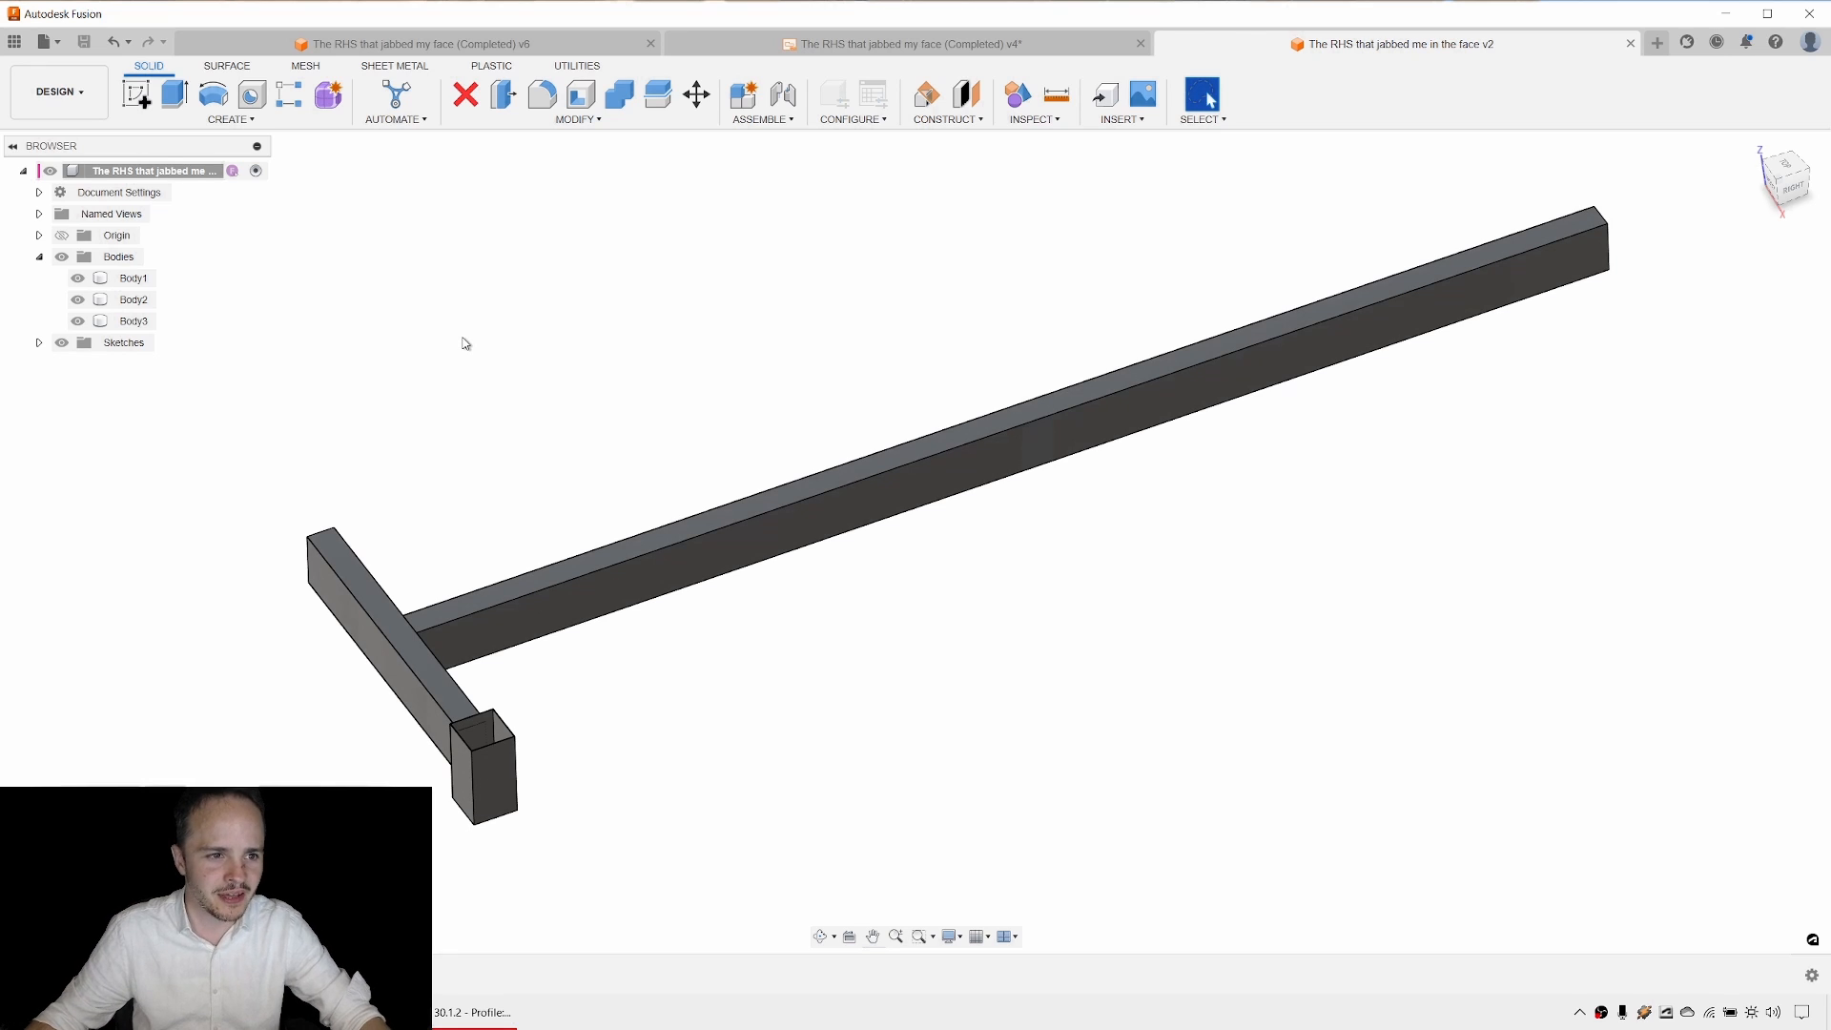
{"action": "left_click", "coordinate": [141, 281]}
{"action": "left_click", "coordinate": [134, 301]}
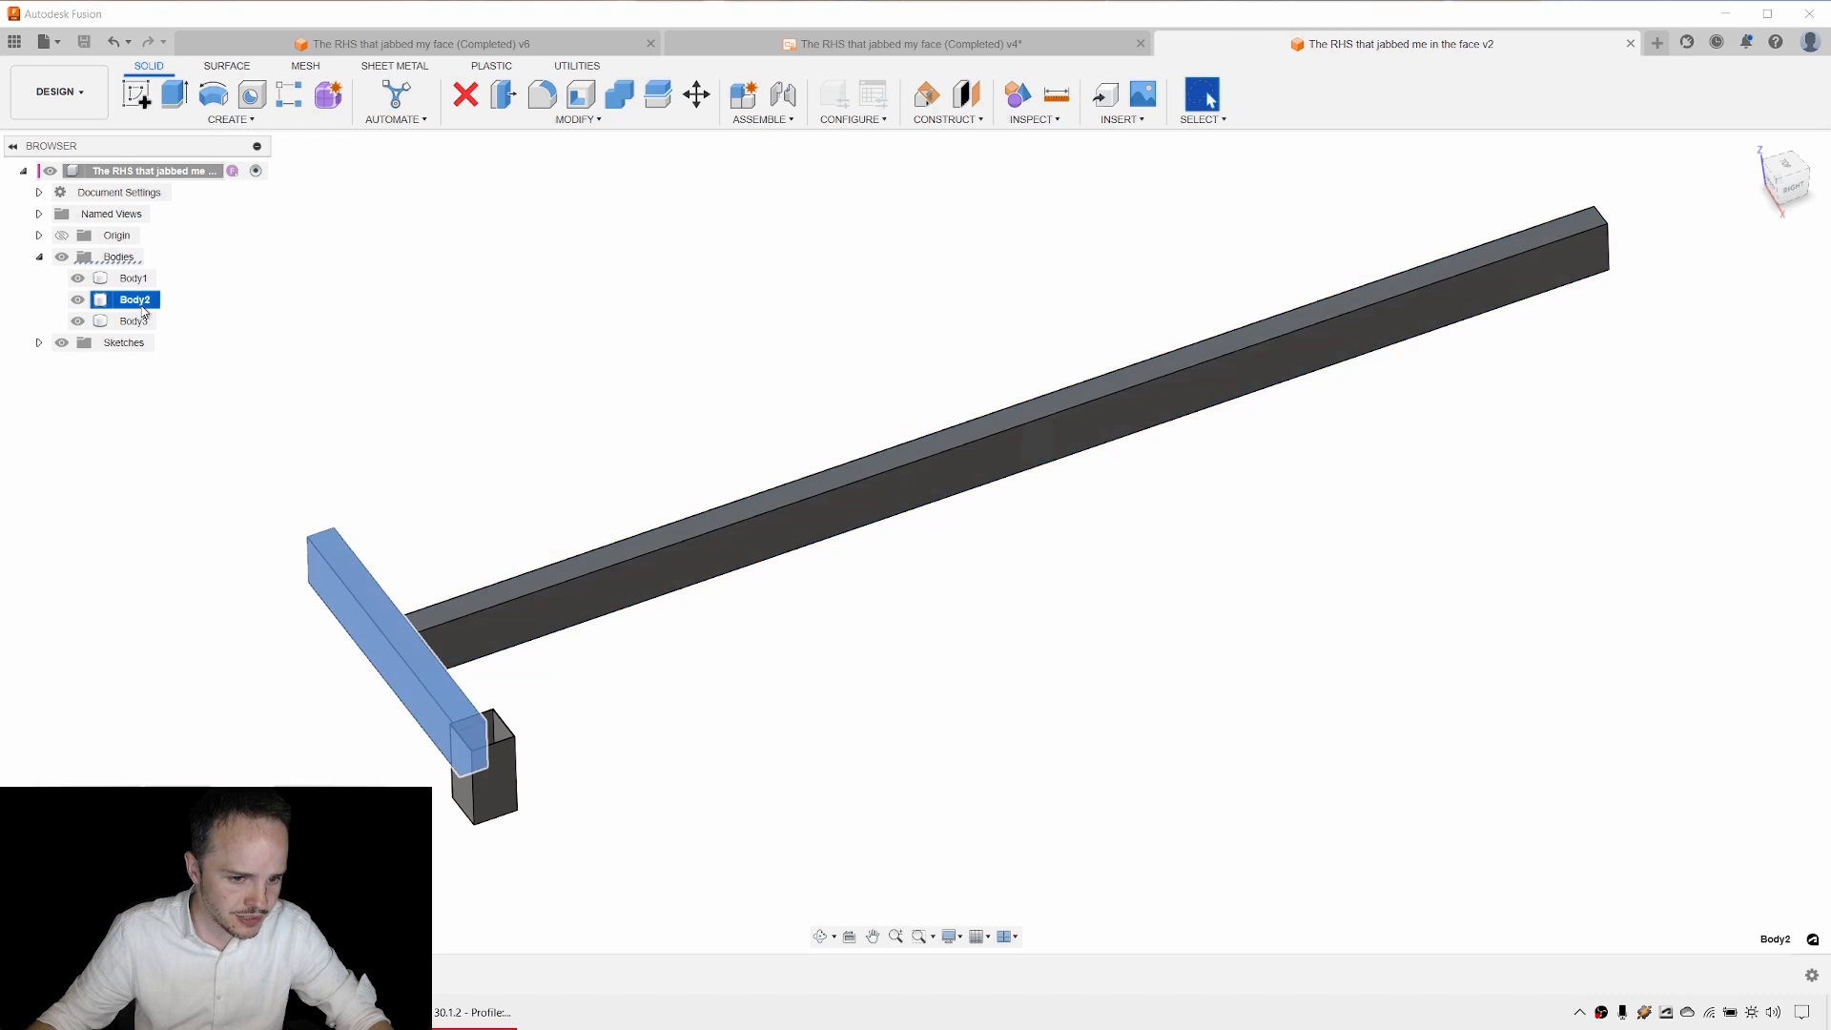
{"action": "left_click", "coordinate": [133, 321]}
{"action": "left_click", "coordinate": [135, 322]}
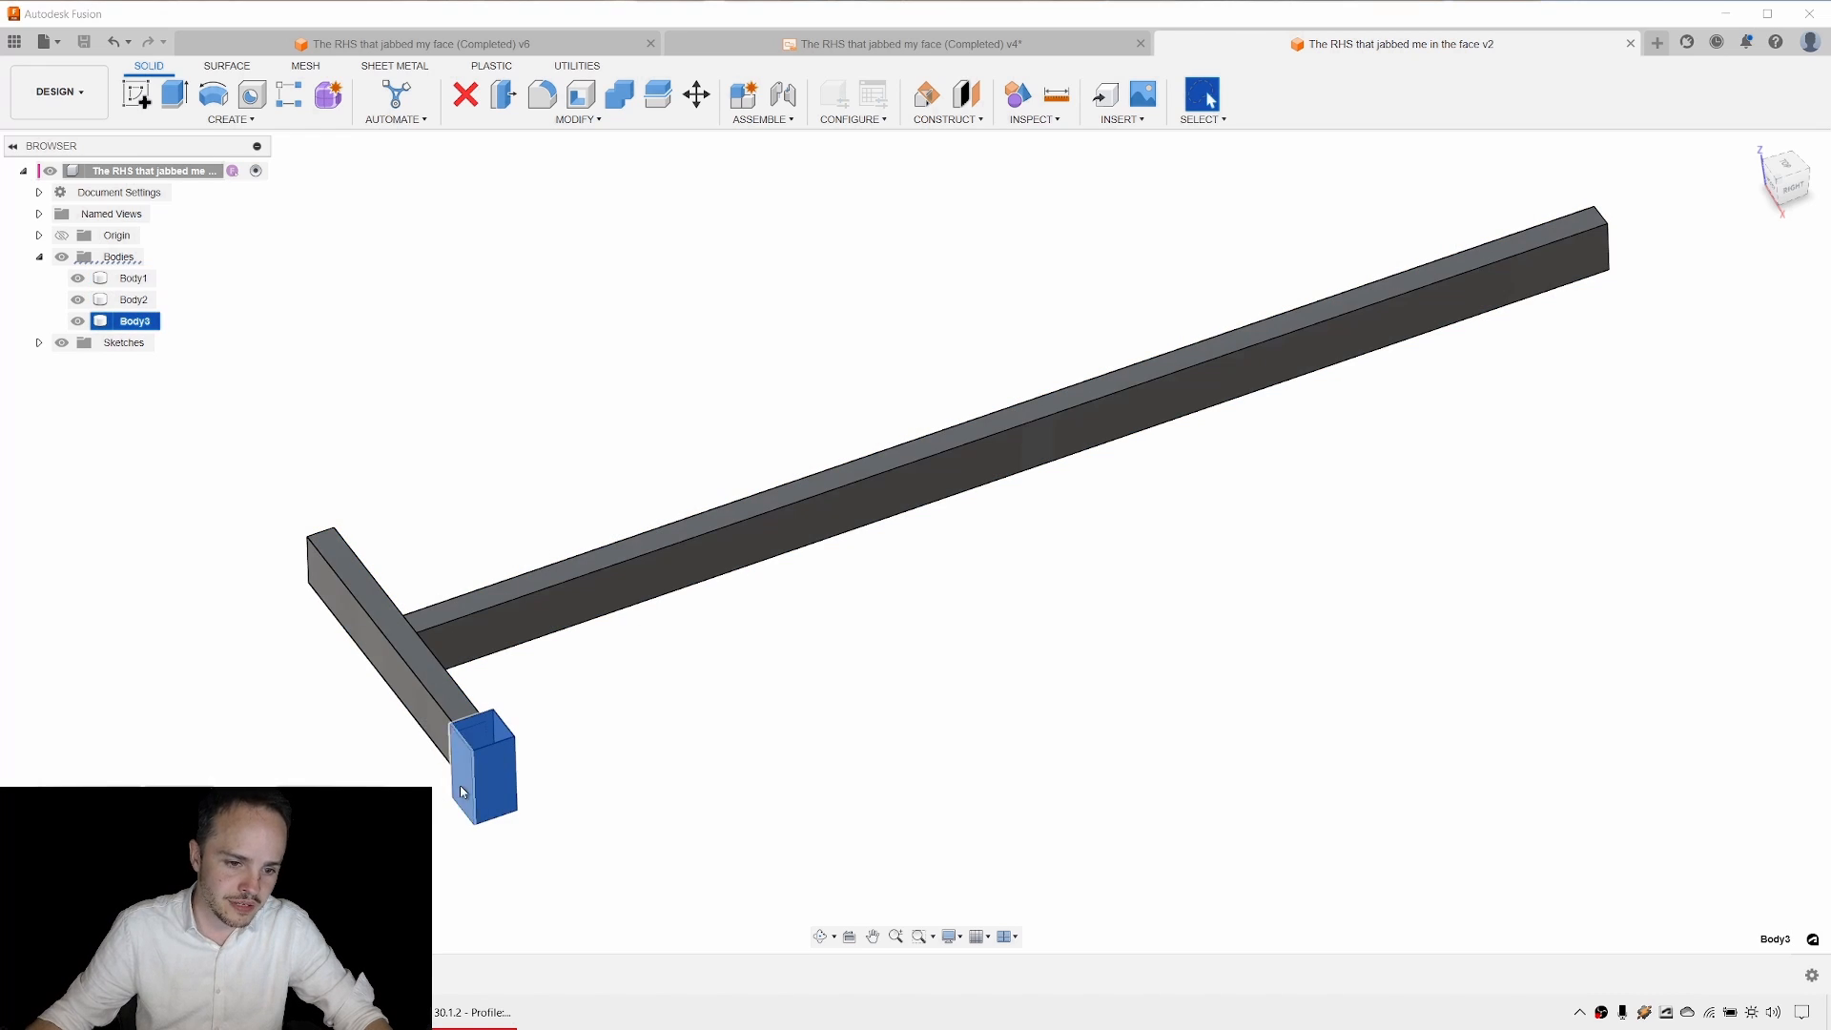
{"action": "left_click", "coordinate": [362, 627]}
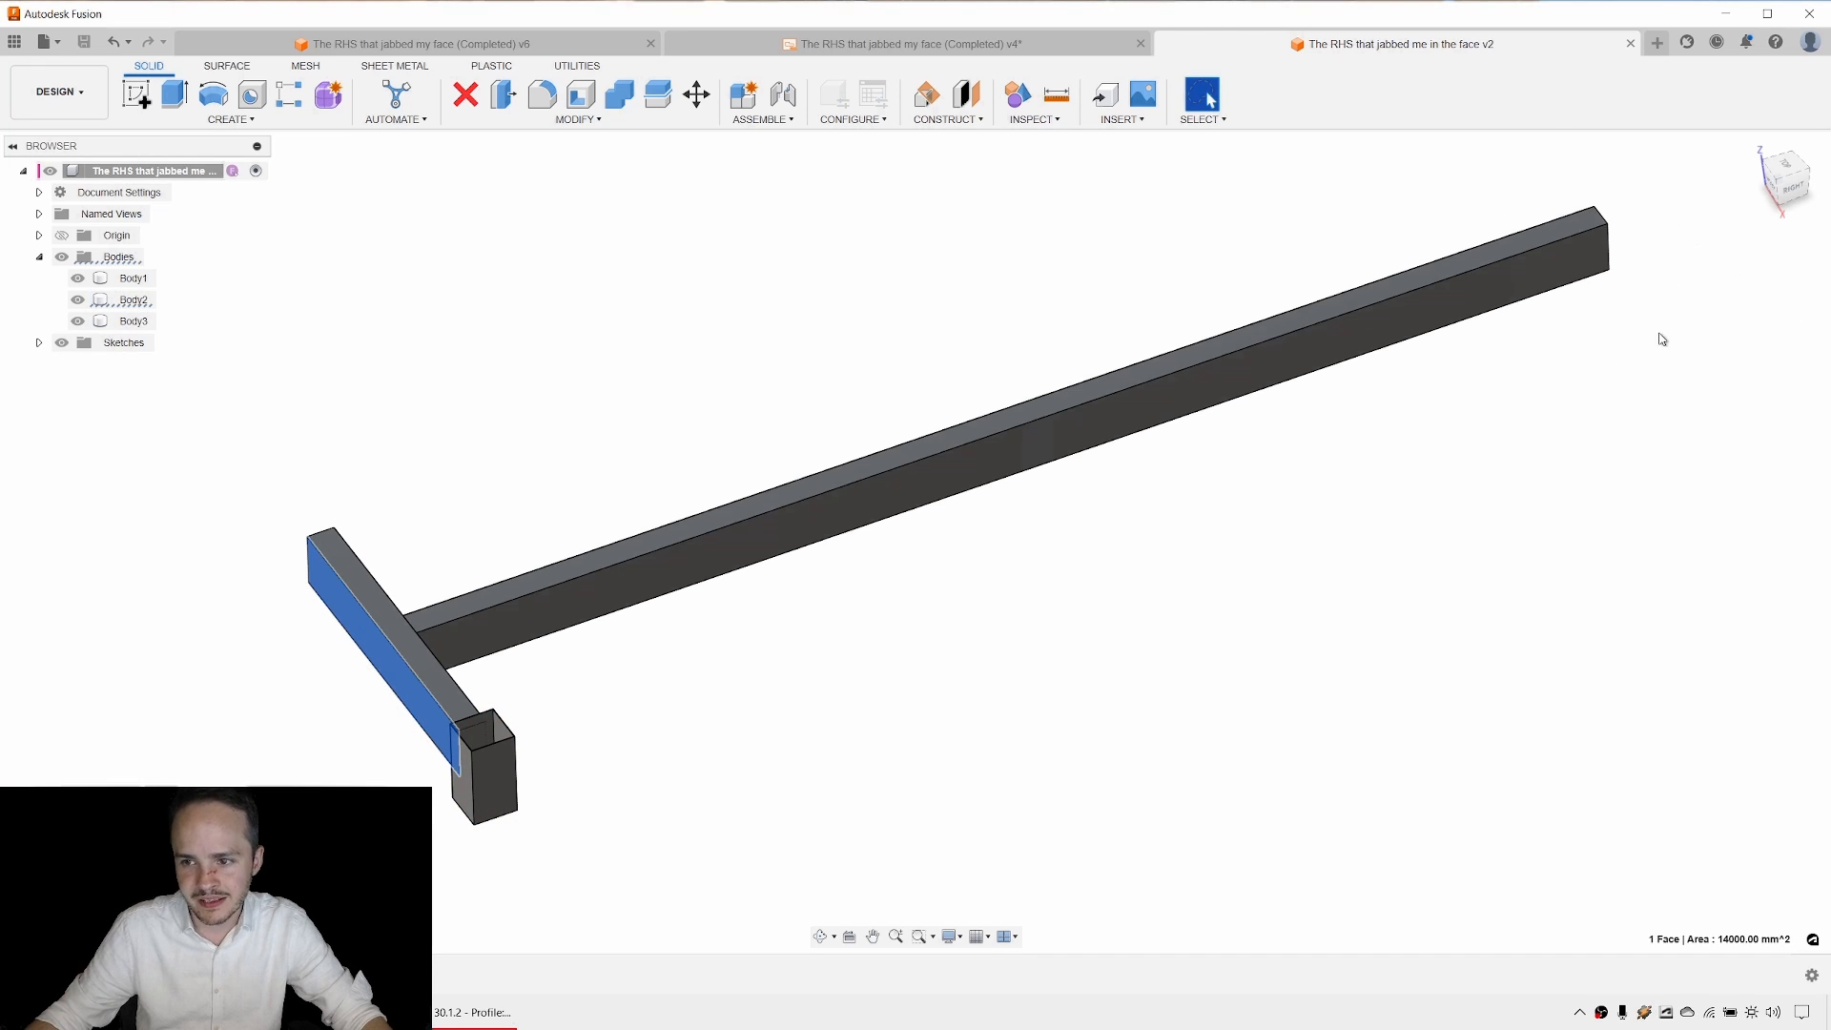
{"action": "left_click", "coordinate": [1629, 459]}
{"action": "scroll", "coordinate": [1388, 507], "scroll_direction": "down", "scroll_amount": 1}
{"action": "middle_click_drag", "start_coordinate": [1391, 506], "coordinate": [1328, 545]}
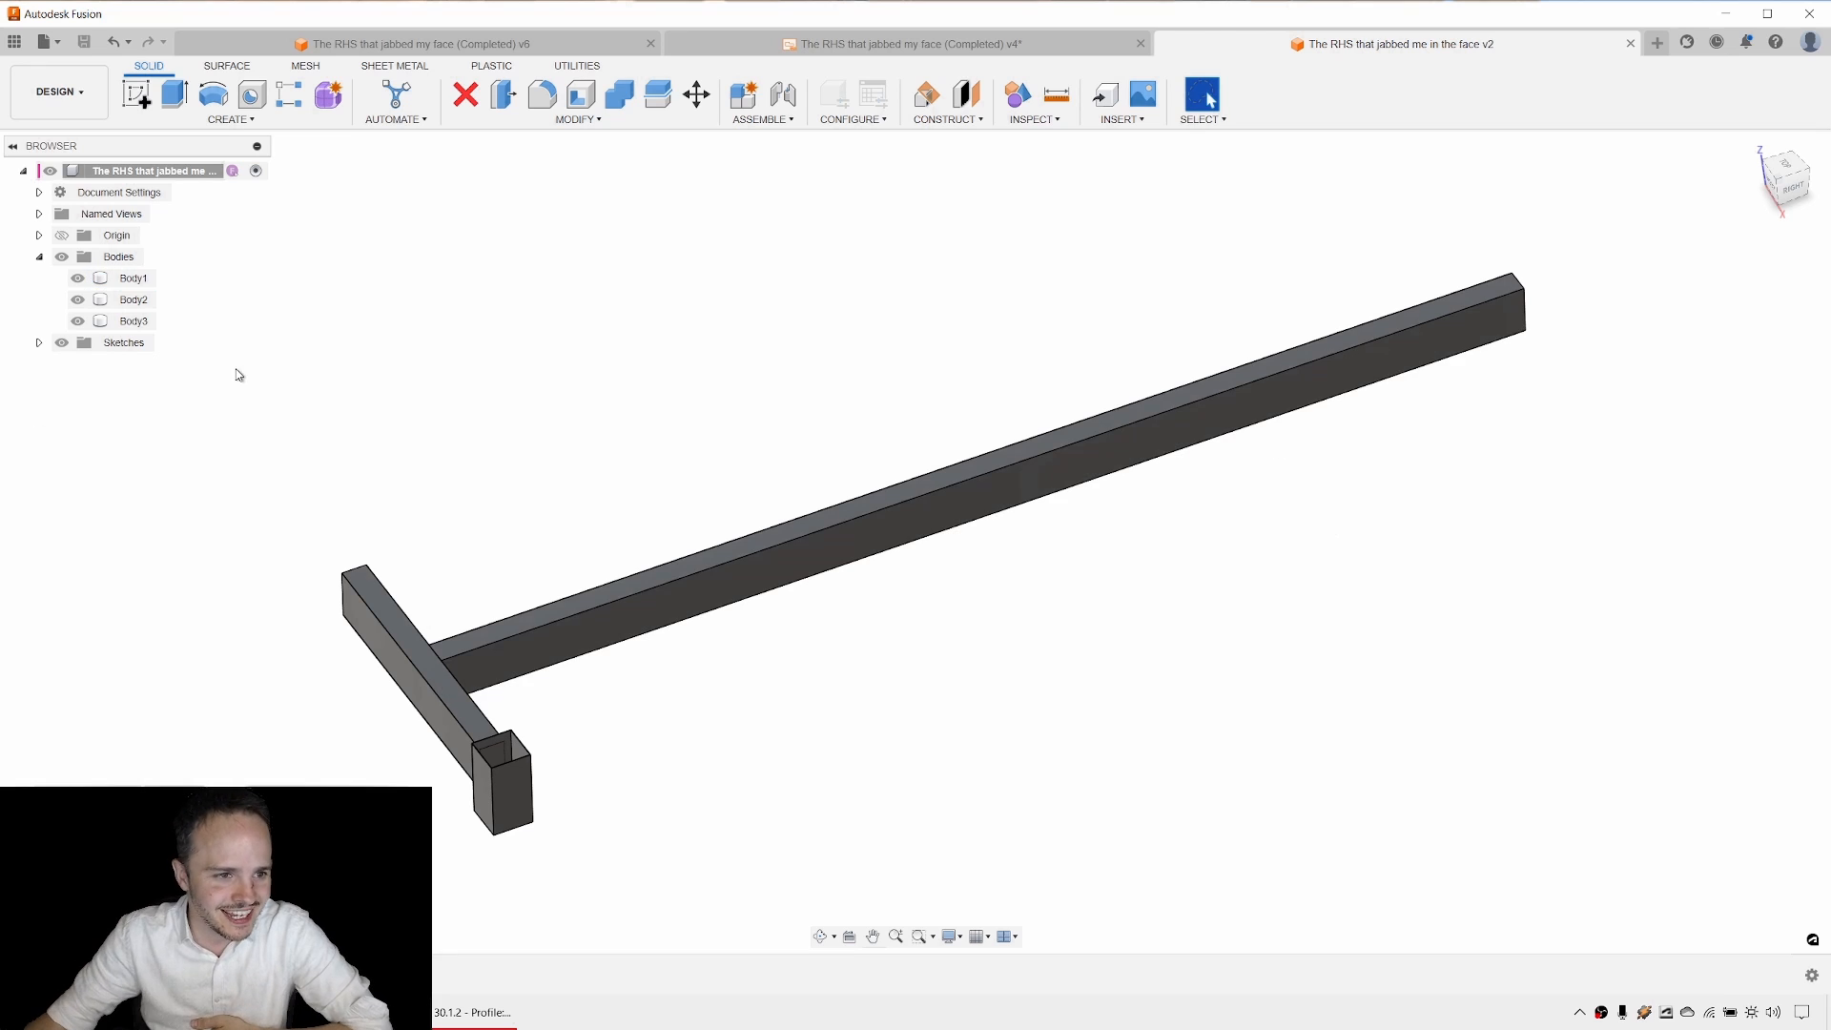
Create components from all the bodies and check which part of the frame each component represents.
{"action": "right_click", "coordinate": [139, 269]}
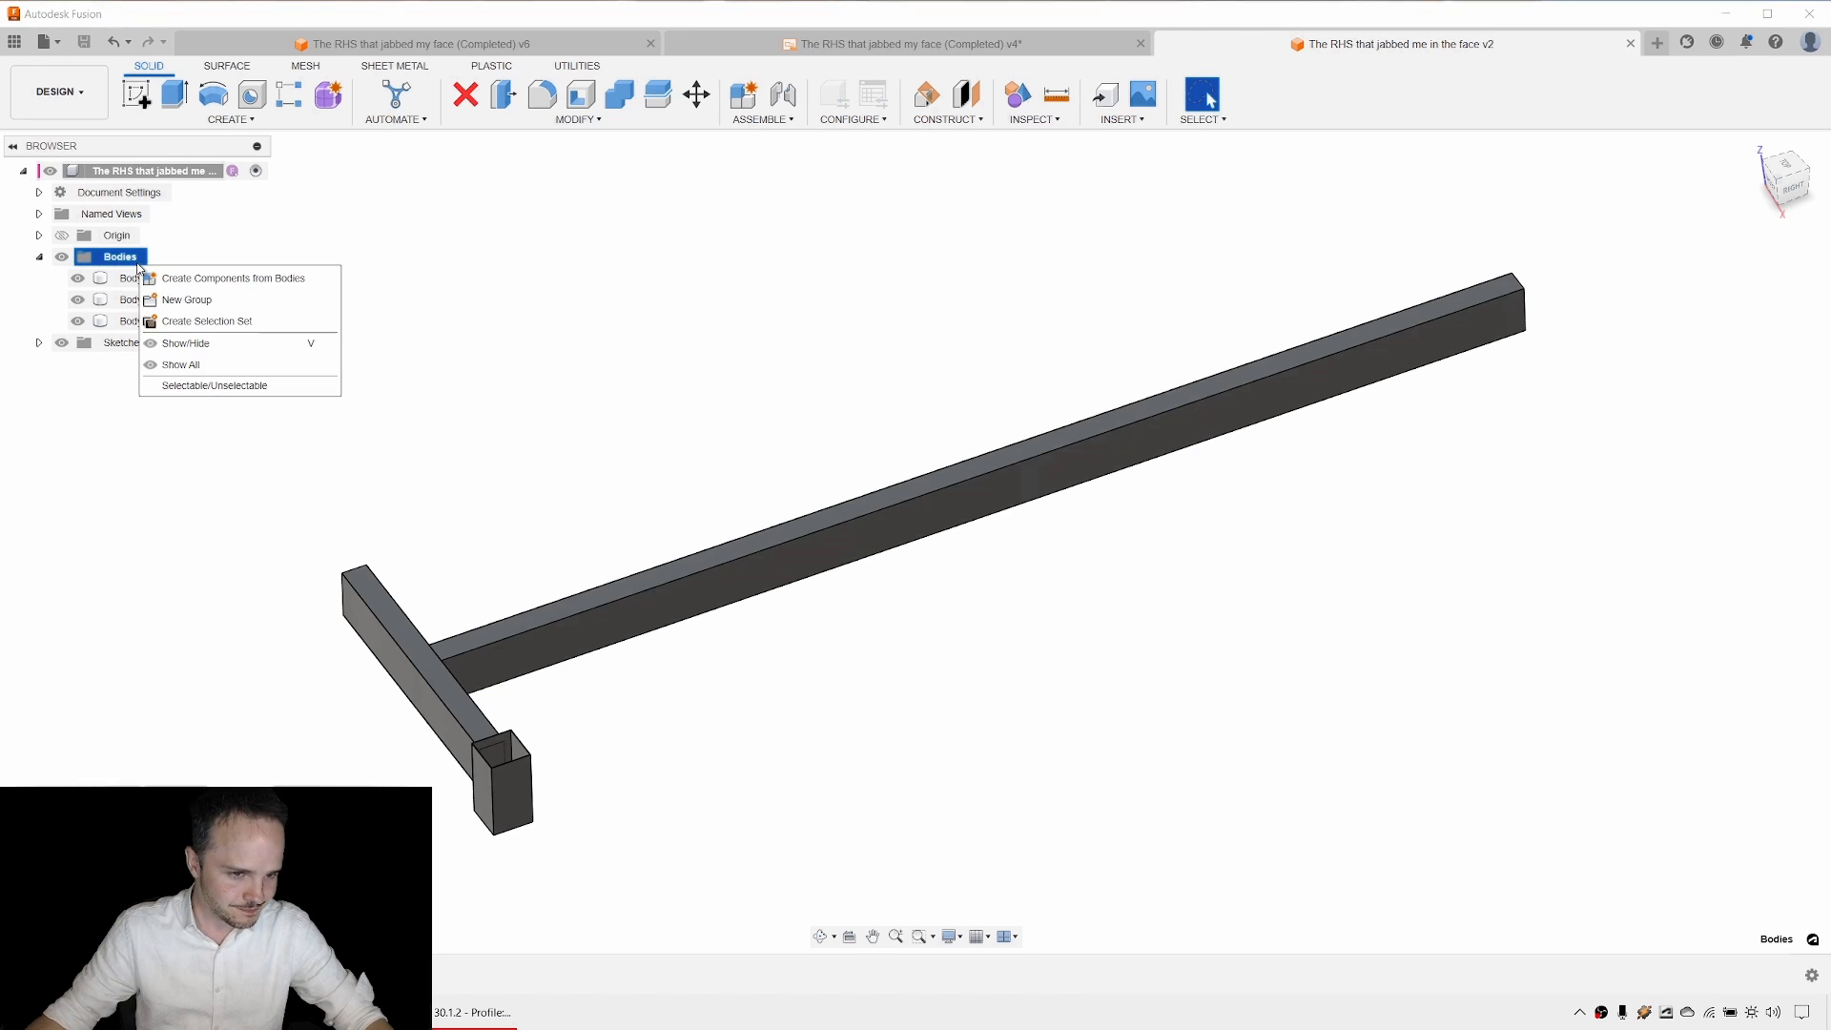
{"action": "left_click", "coordinate": [214, 286]}
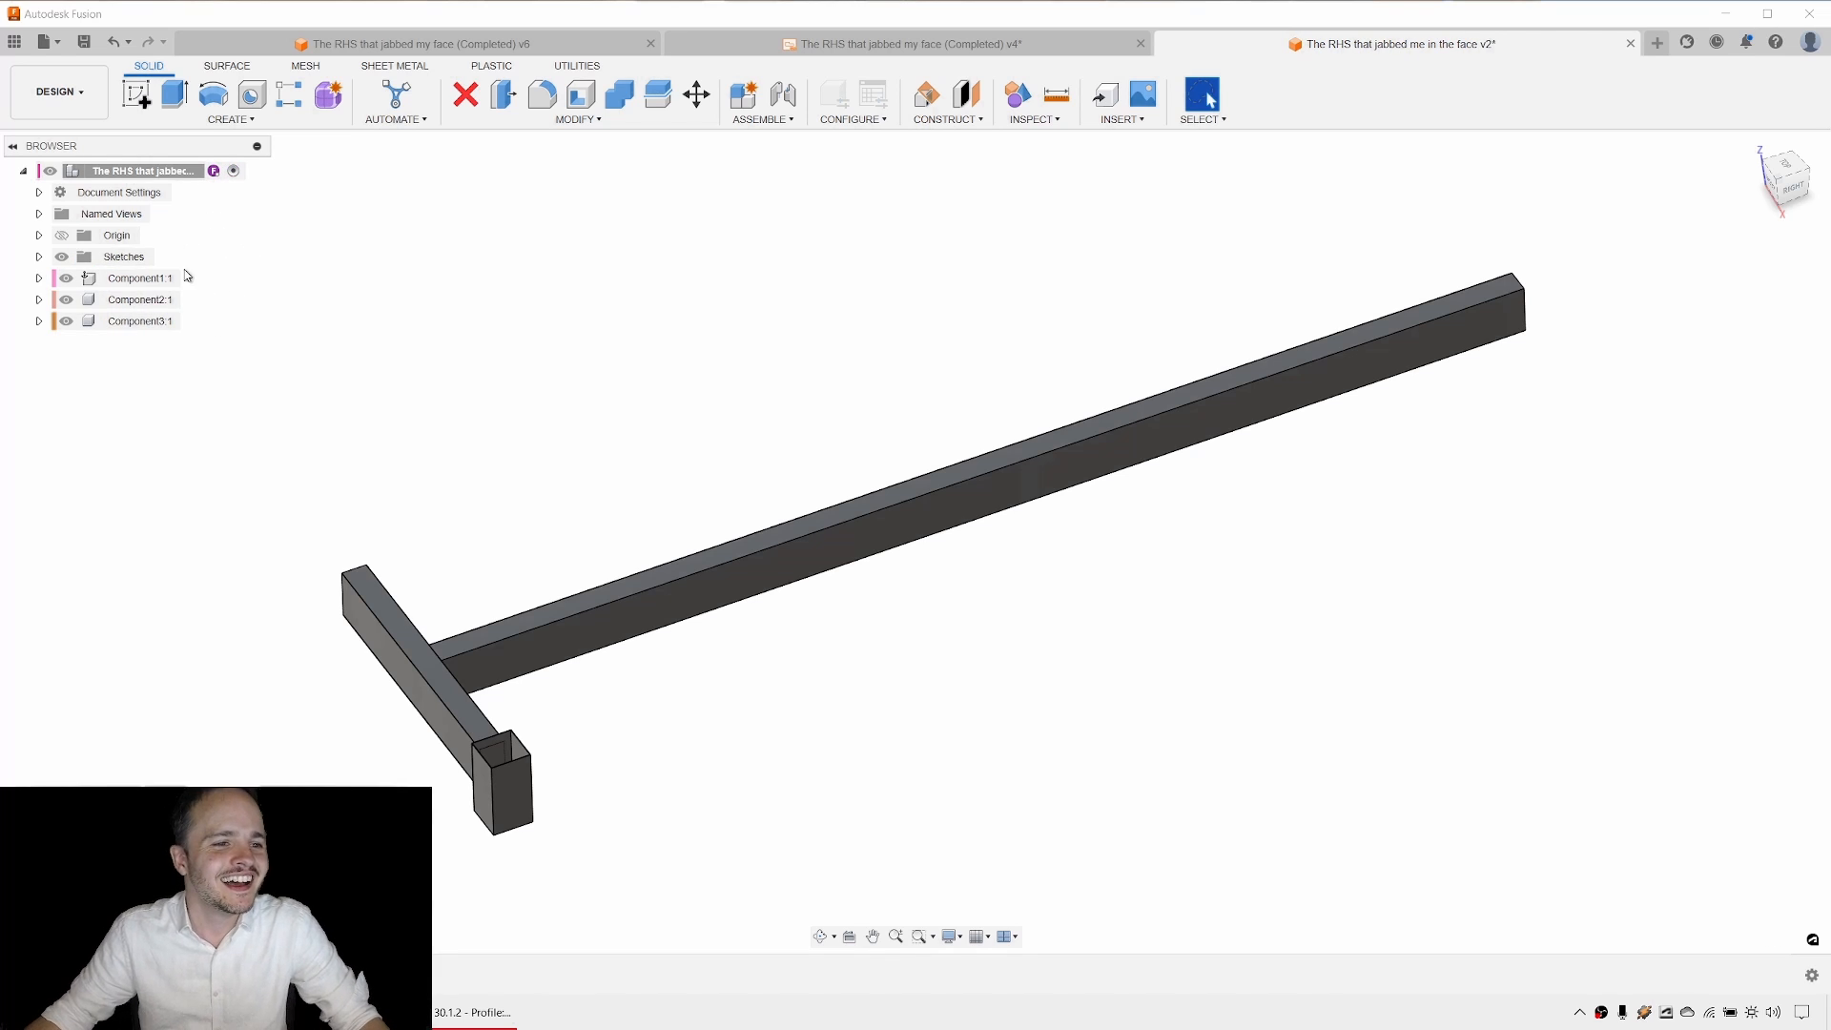
{"action": "left_click", "coordinate": [162, 280]}
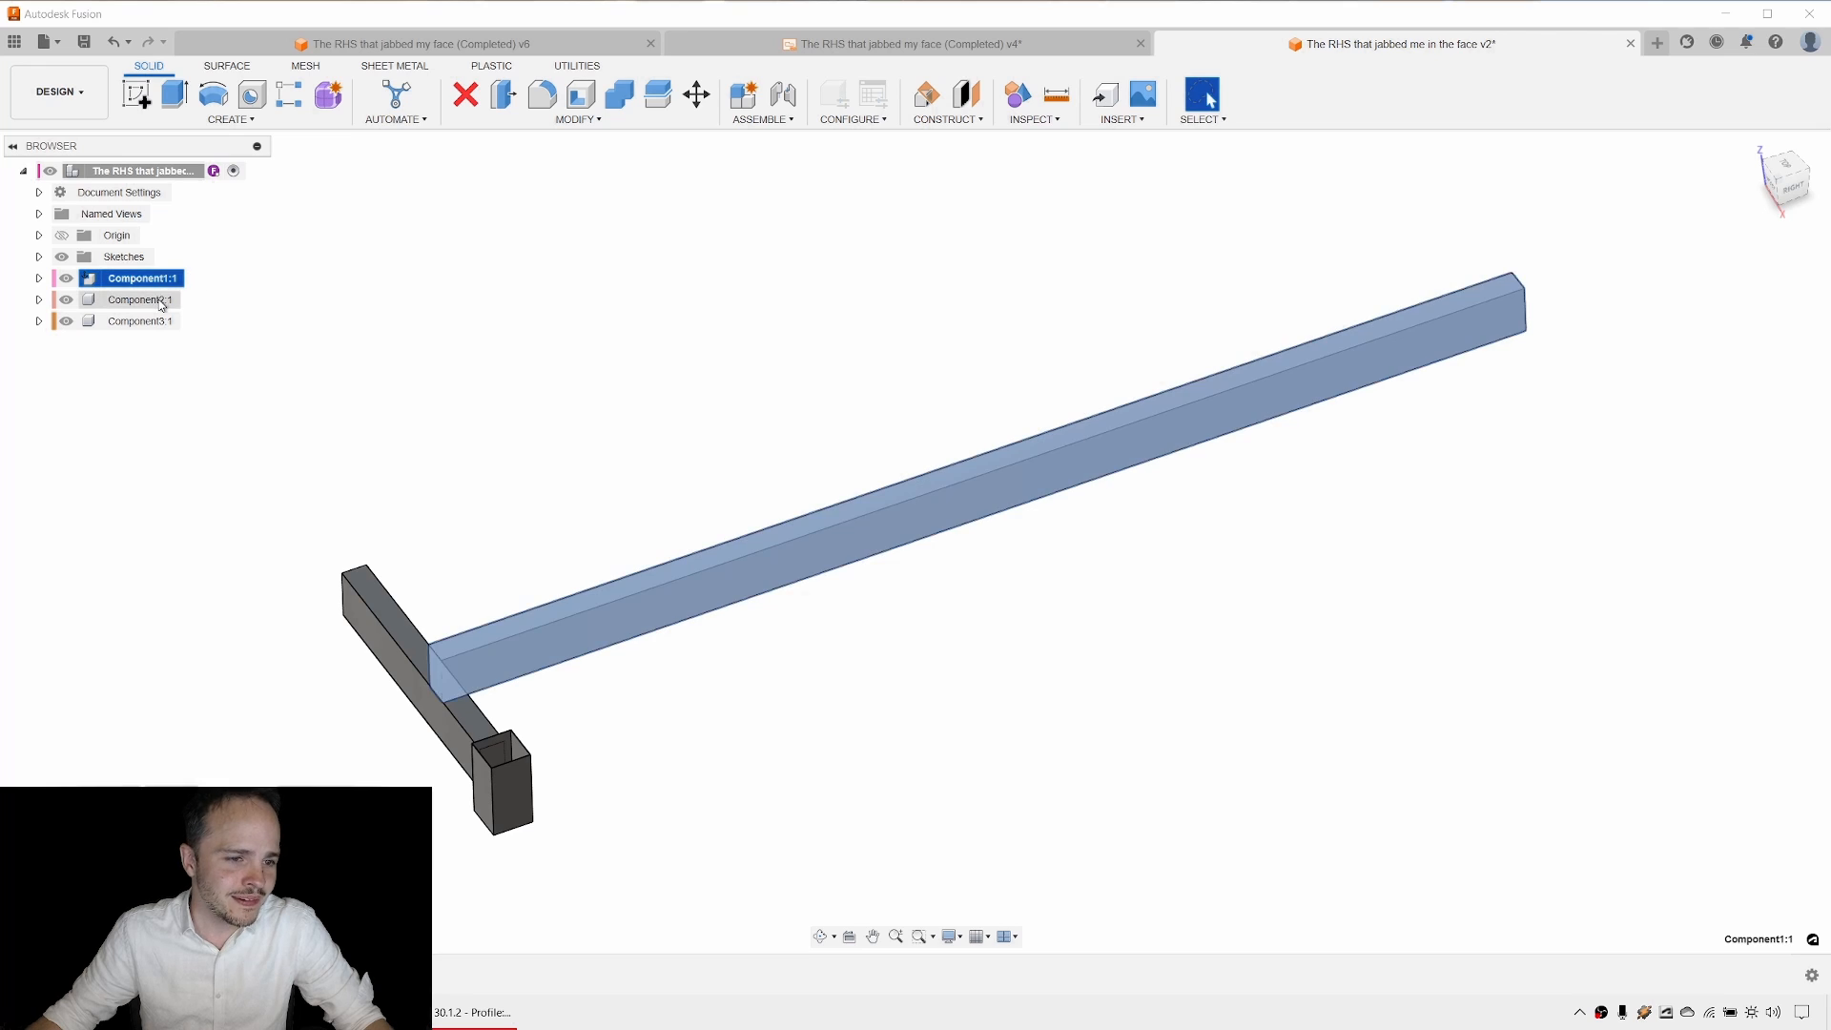
{"action": "left_click", "coordinate": [143, 299]}
{"action": "left_click", "coordinate": [159, 323]}
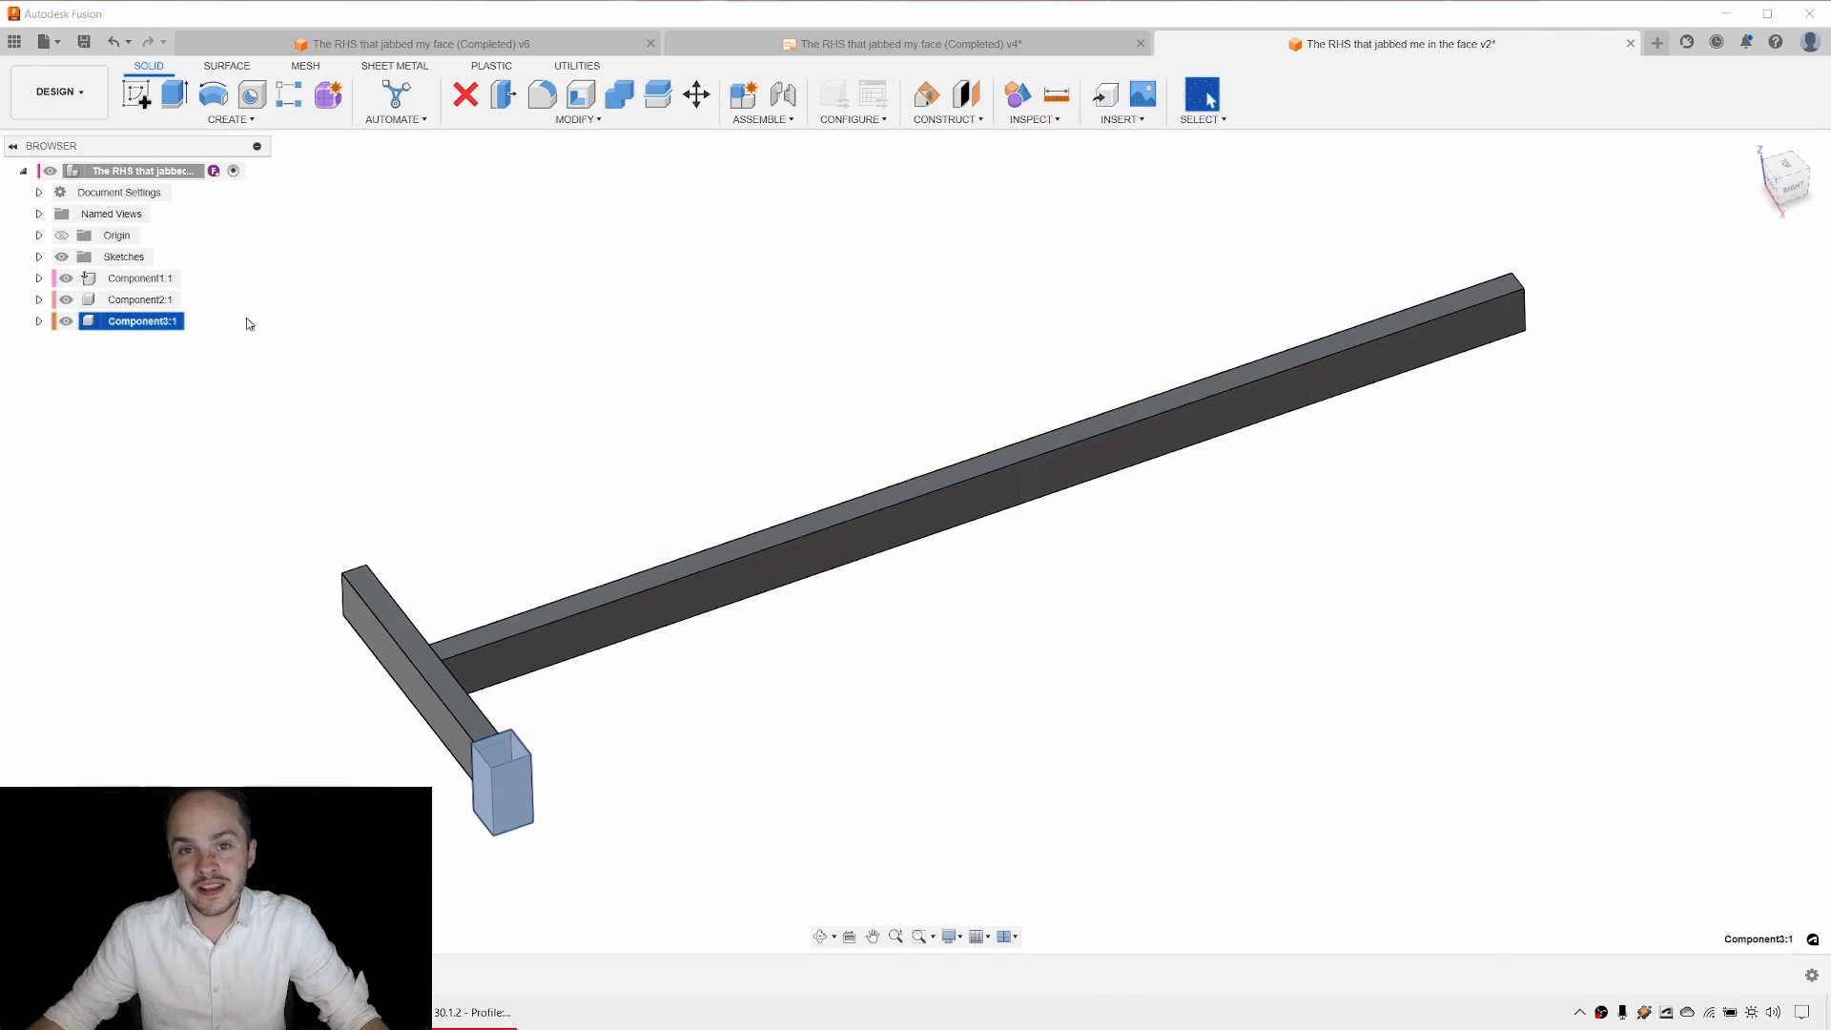
{"action": "left_click", "coordinate": [360, 341]}
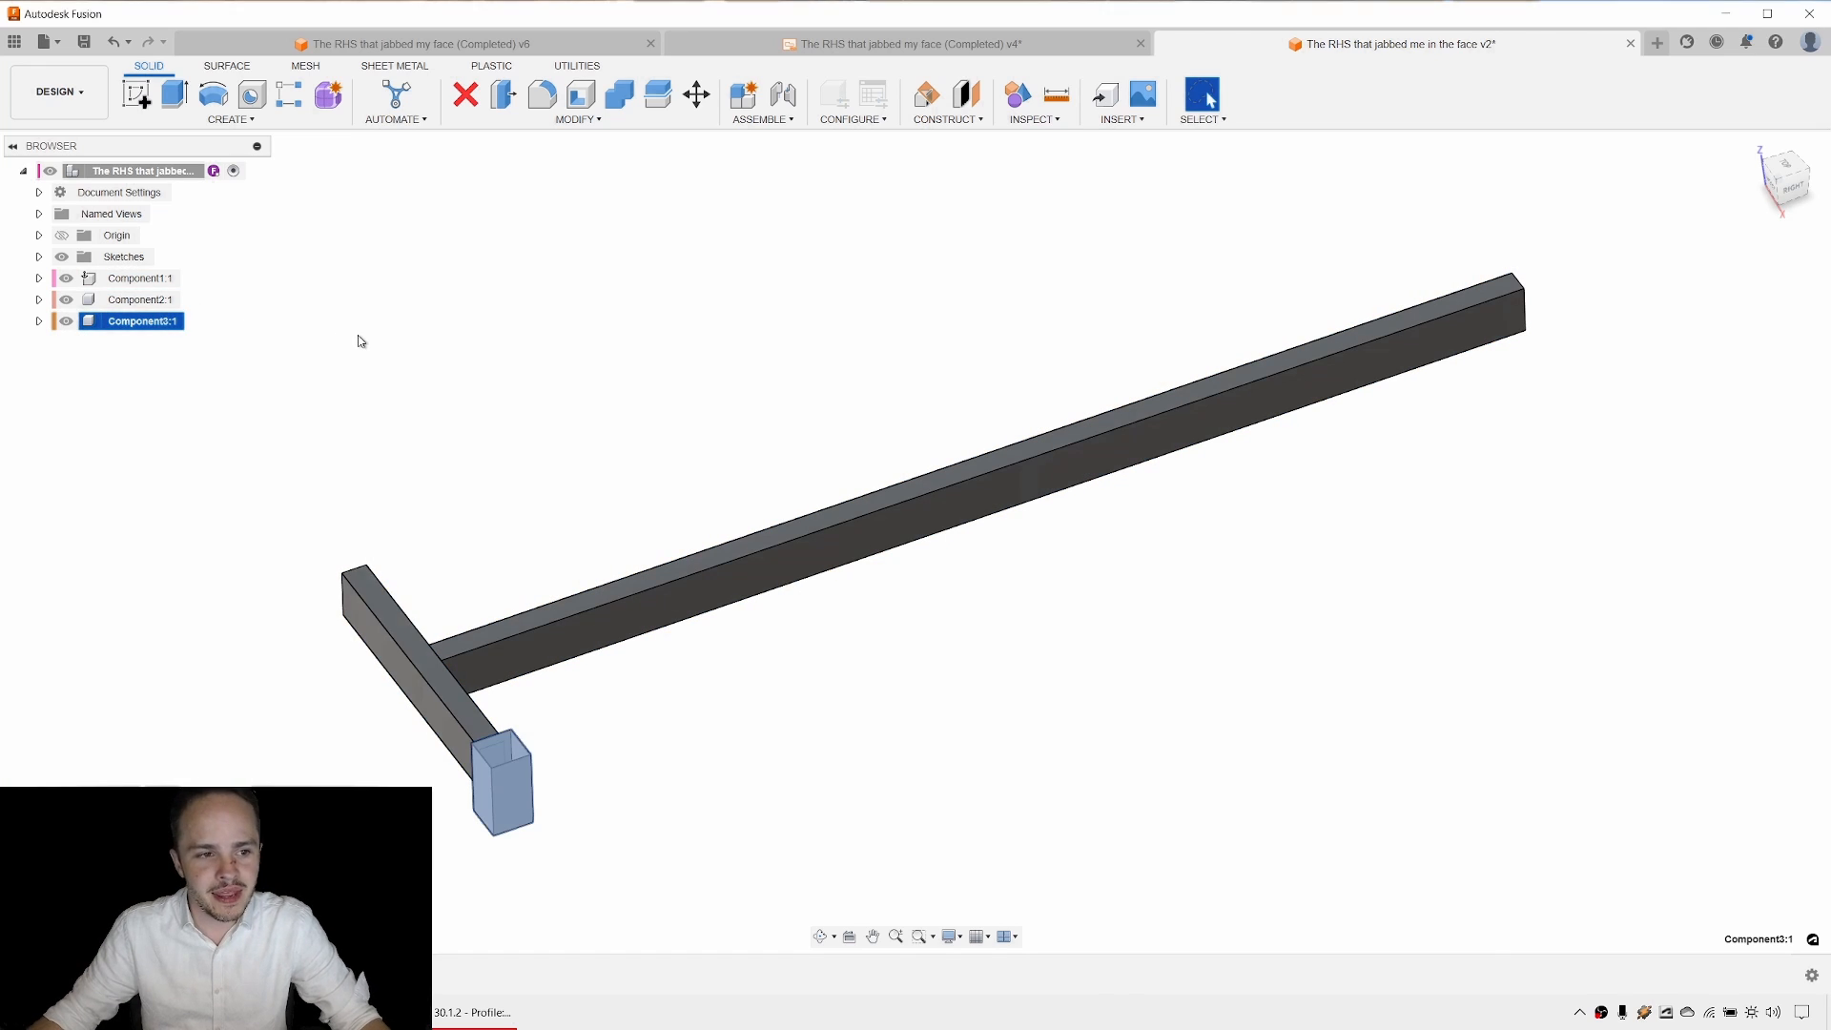
Rename the long beam's component as Section A.
{"action": "left_click", "coordinate": [140, 279]}
{"action": "double_click", "coordinate": [140, 278]}
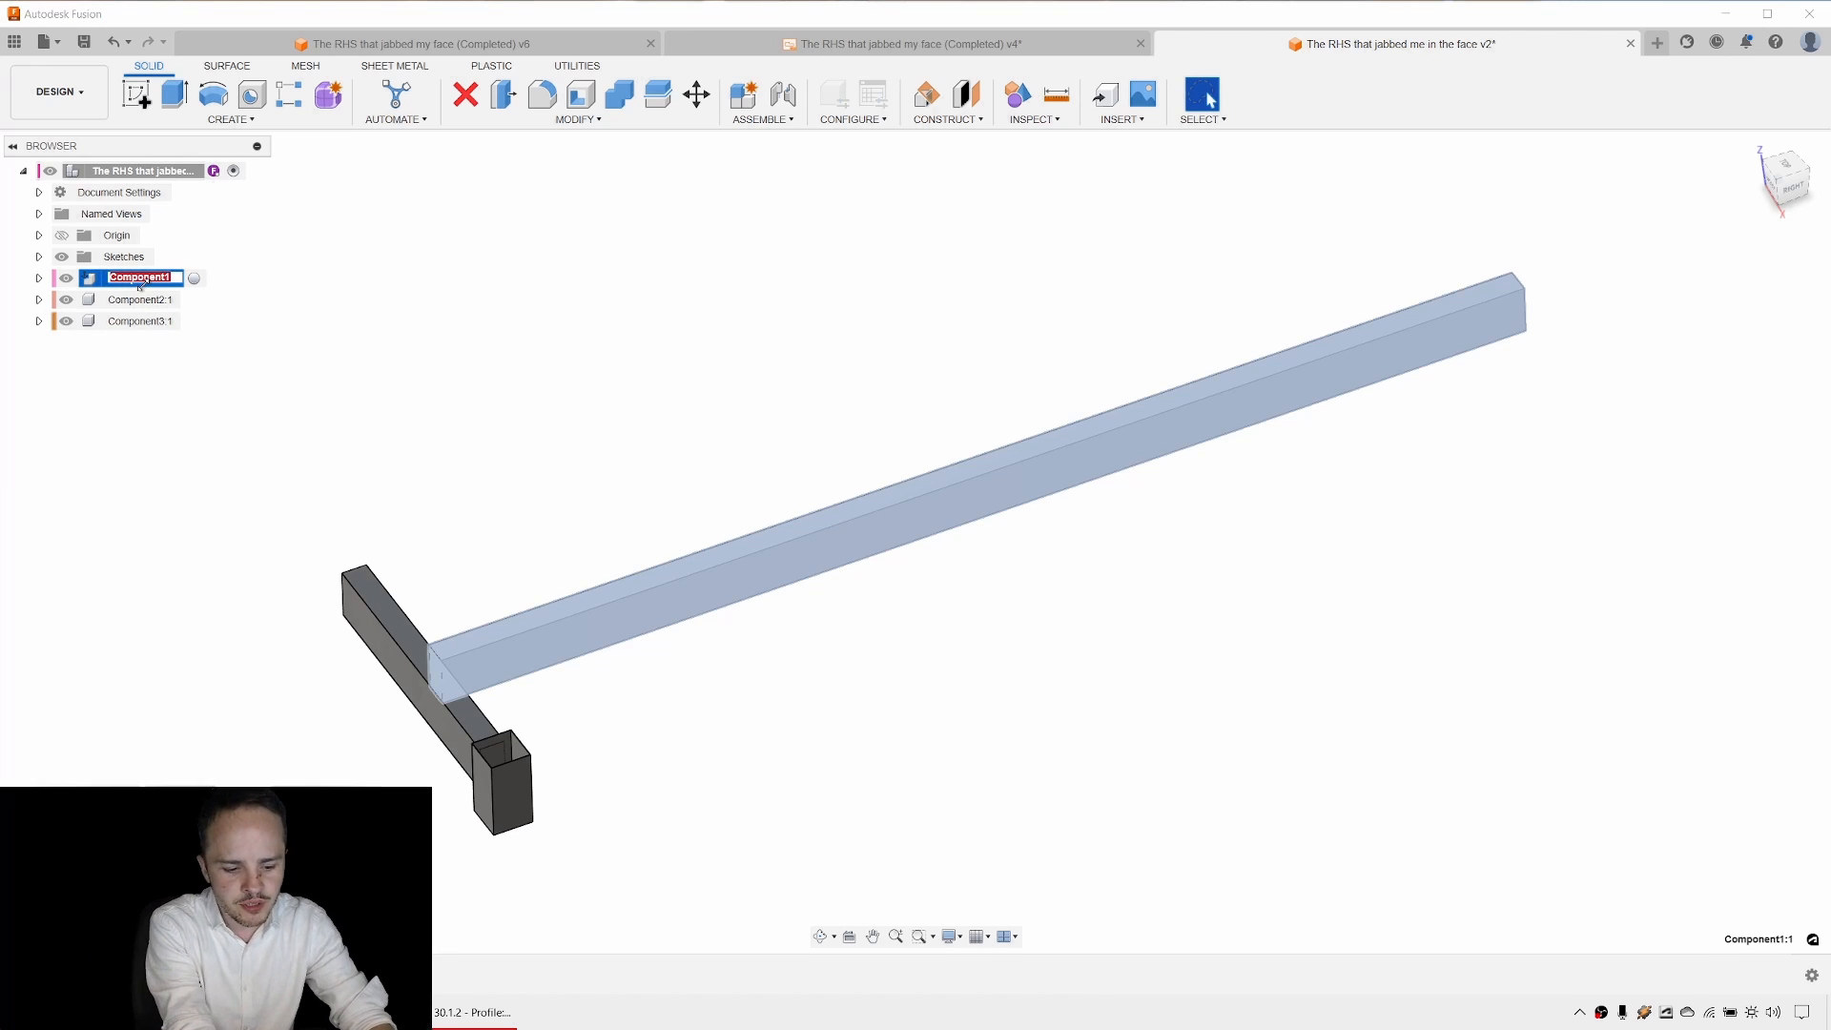
{"action": "type", "text": "R"}
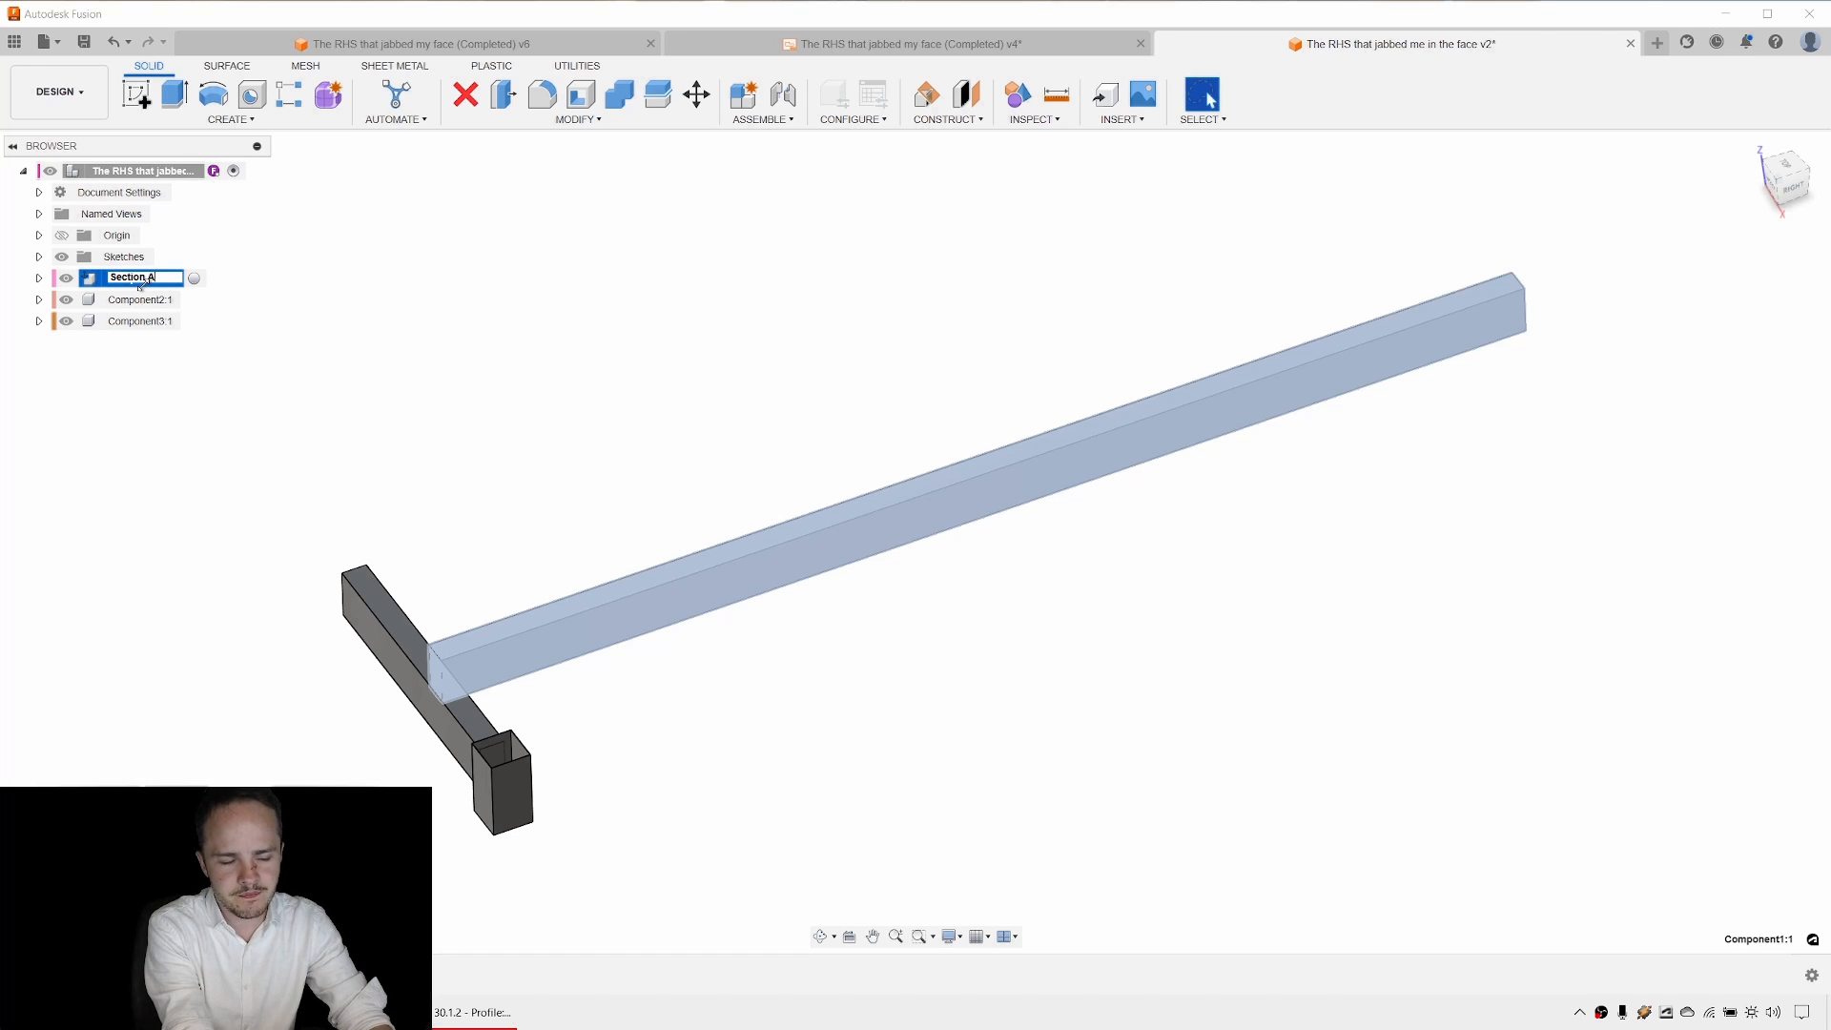
{"action": "type", "text": "ection A"}
{"action": "key", "text": "Return"}
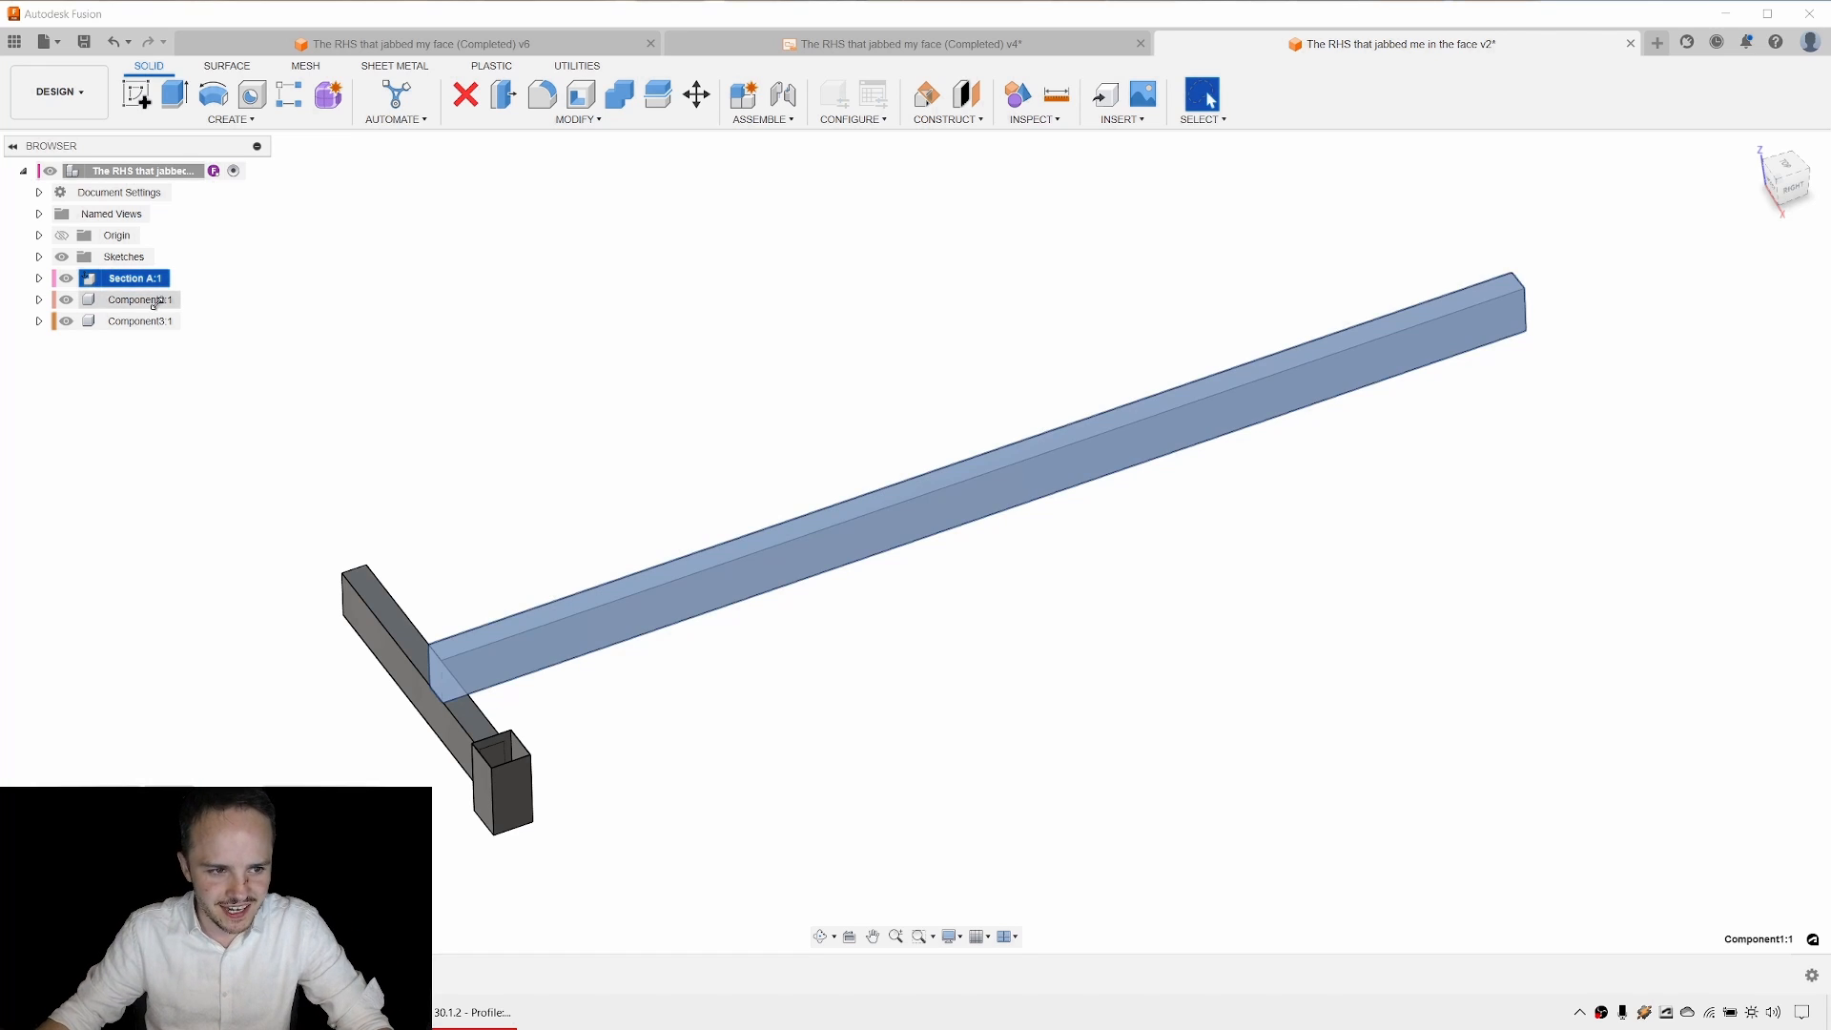
Rename the crosspiece component as Section B and the square section component as Section C.
{"action": "double_click", "coordinate": [139, 299]}
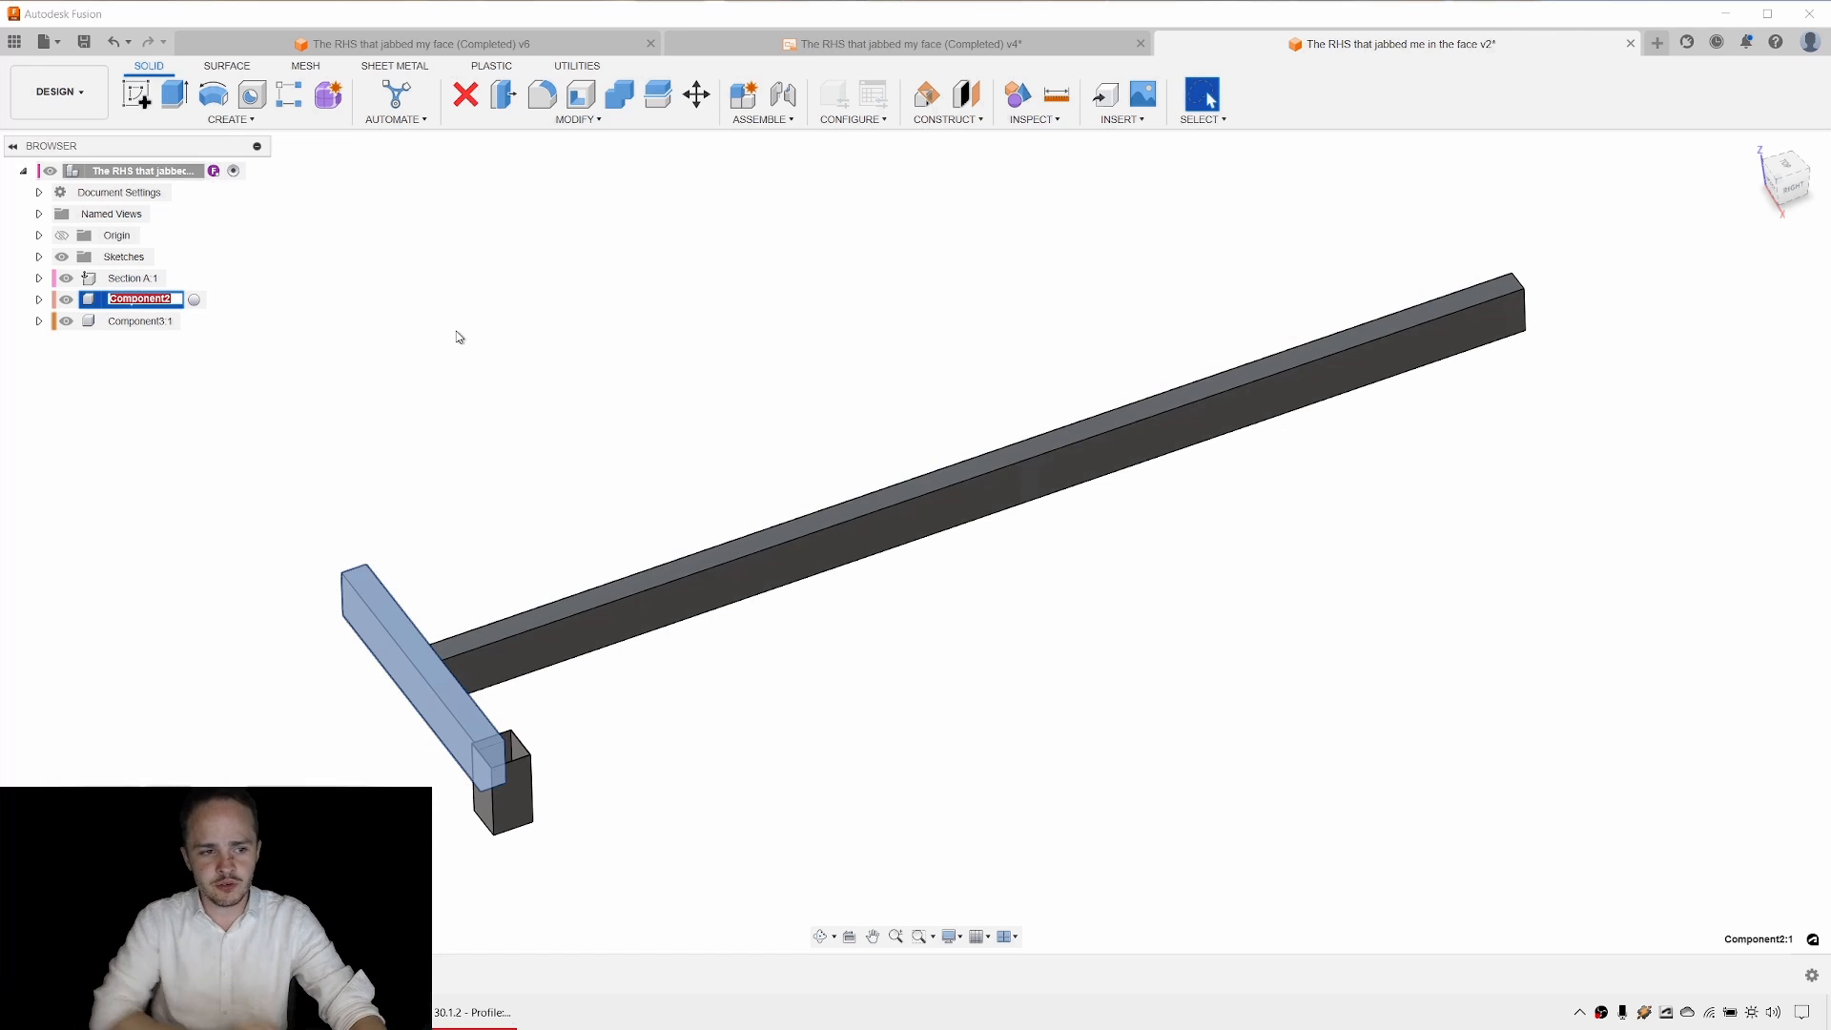
{"action": "type", "text": "Se"}
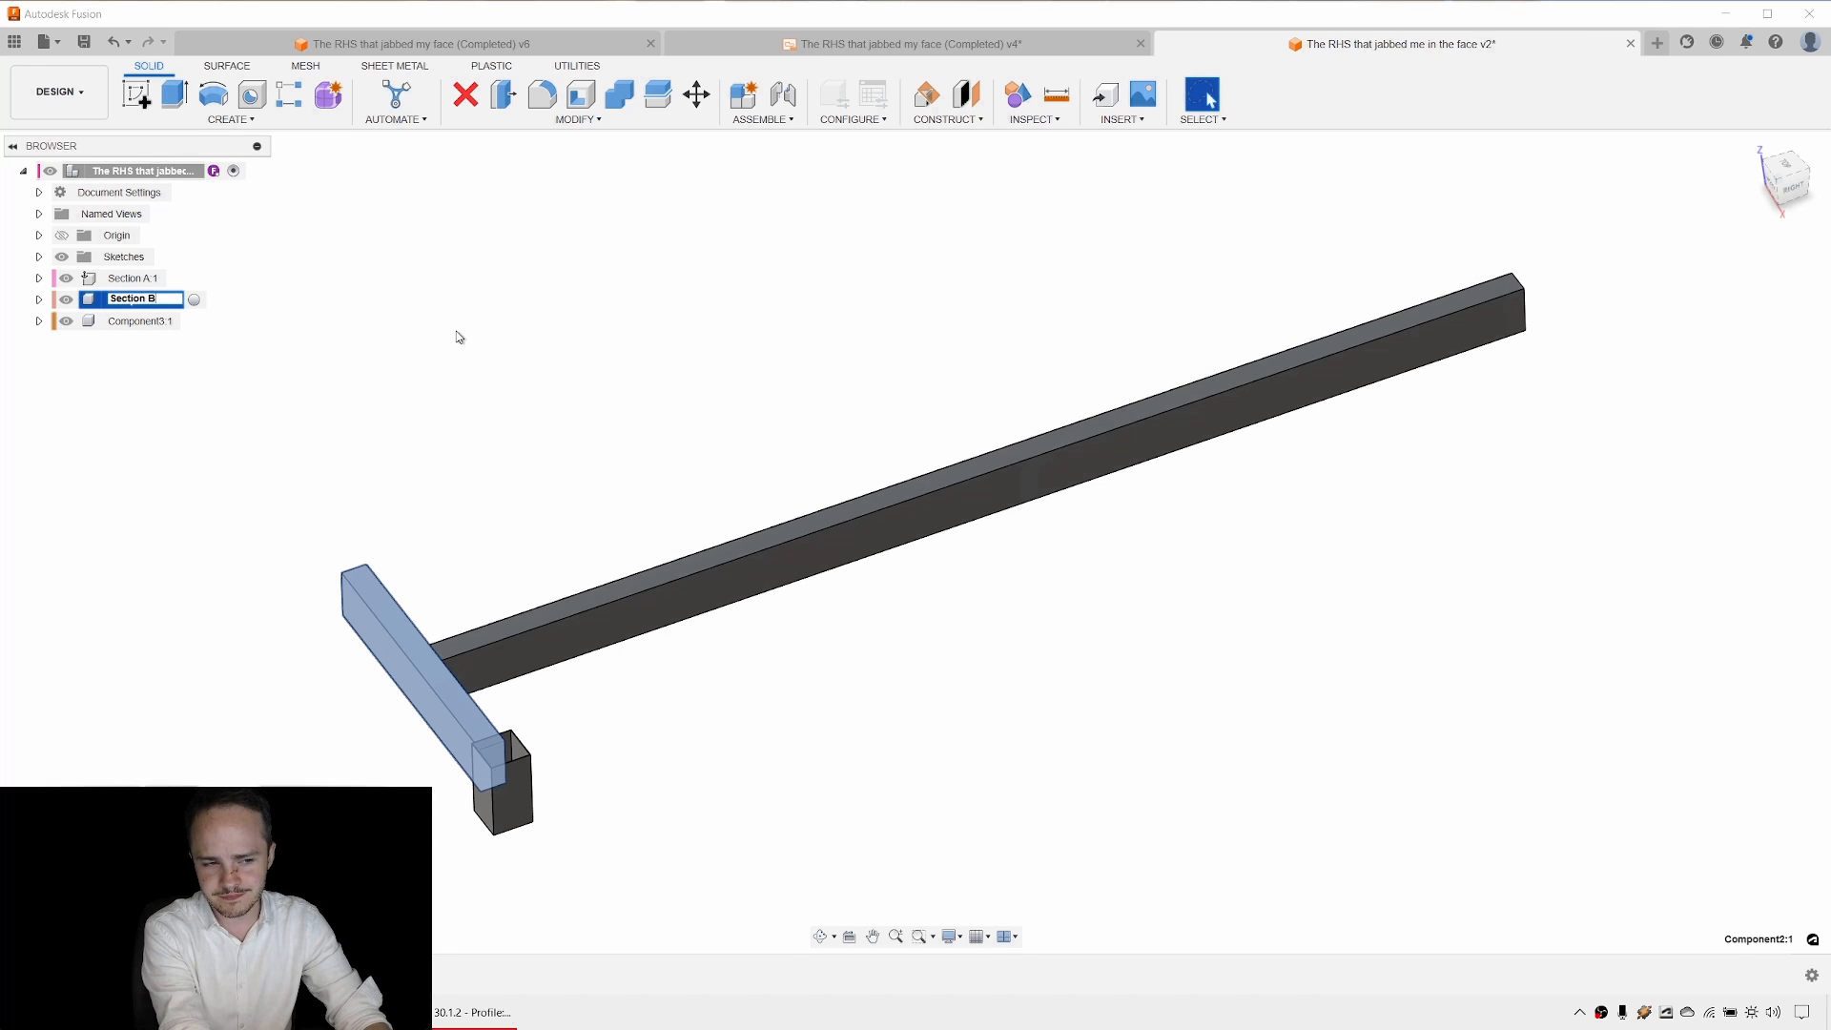
{"action": "type", "text": "ction B"}
{"action": "key", "text": "Return"}
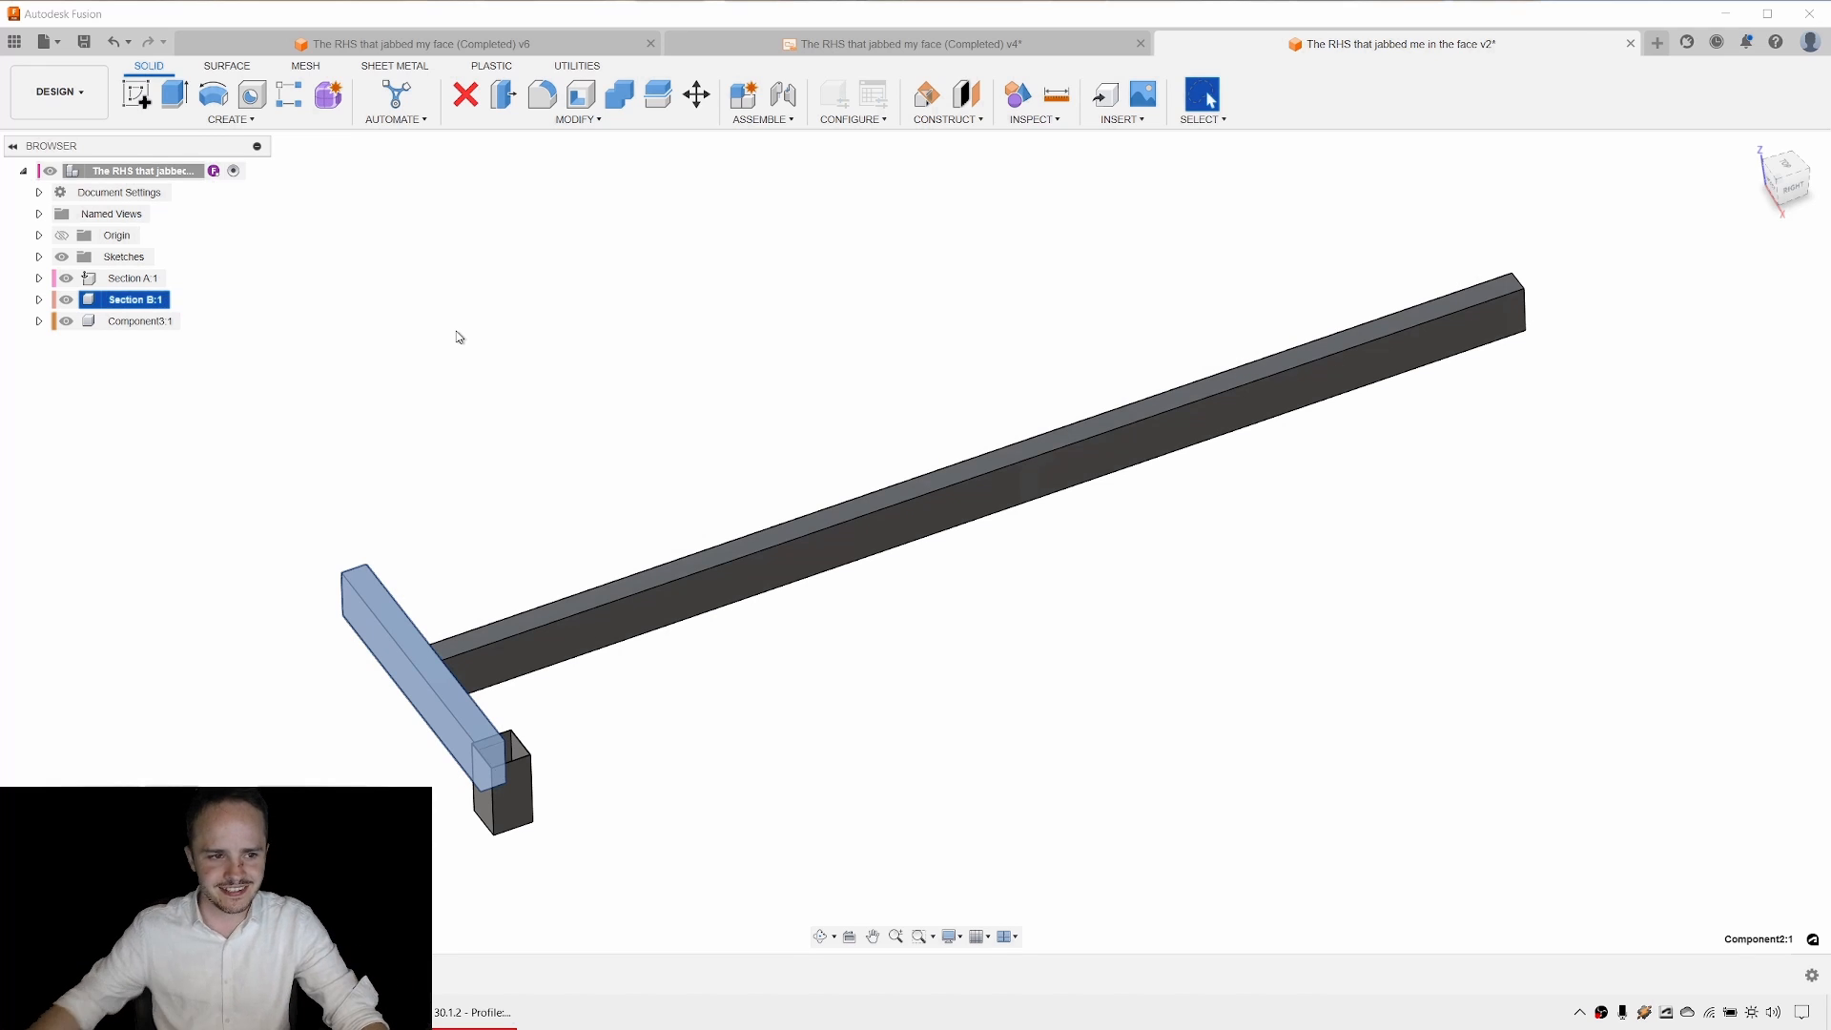
{"action": "double_click", "coordinate": [139, 321]}
{"action": "type", "text": "Sec"}
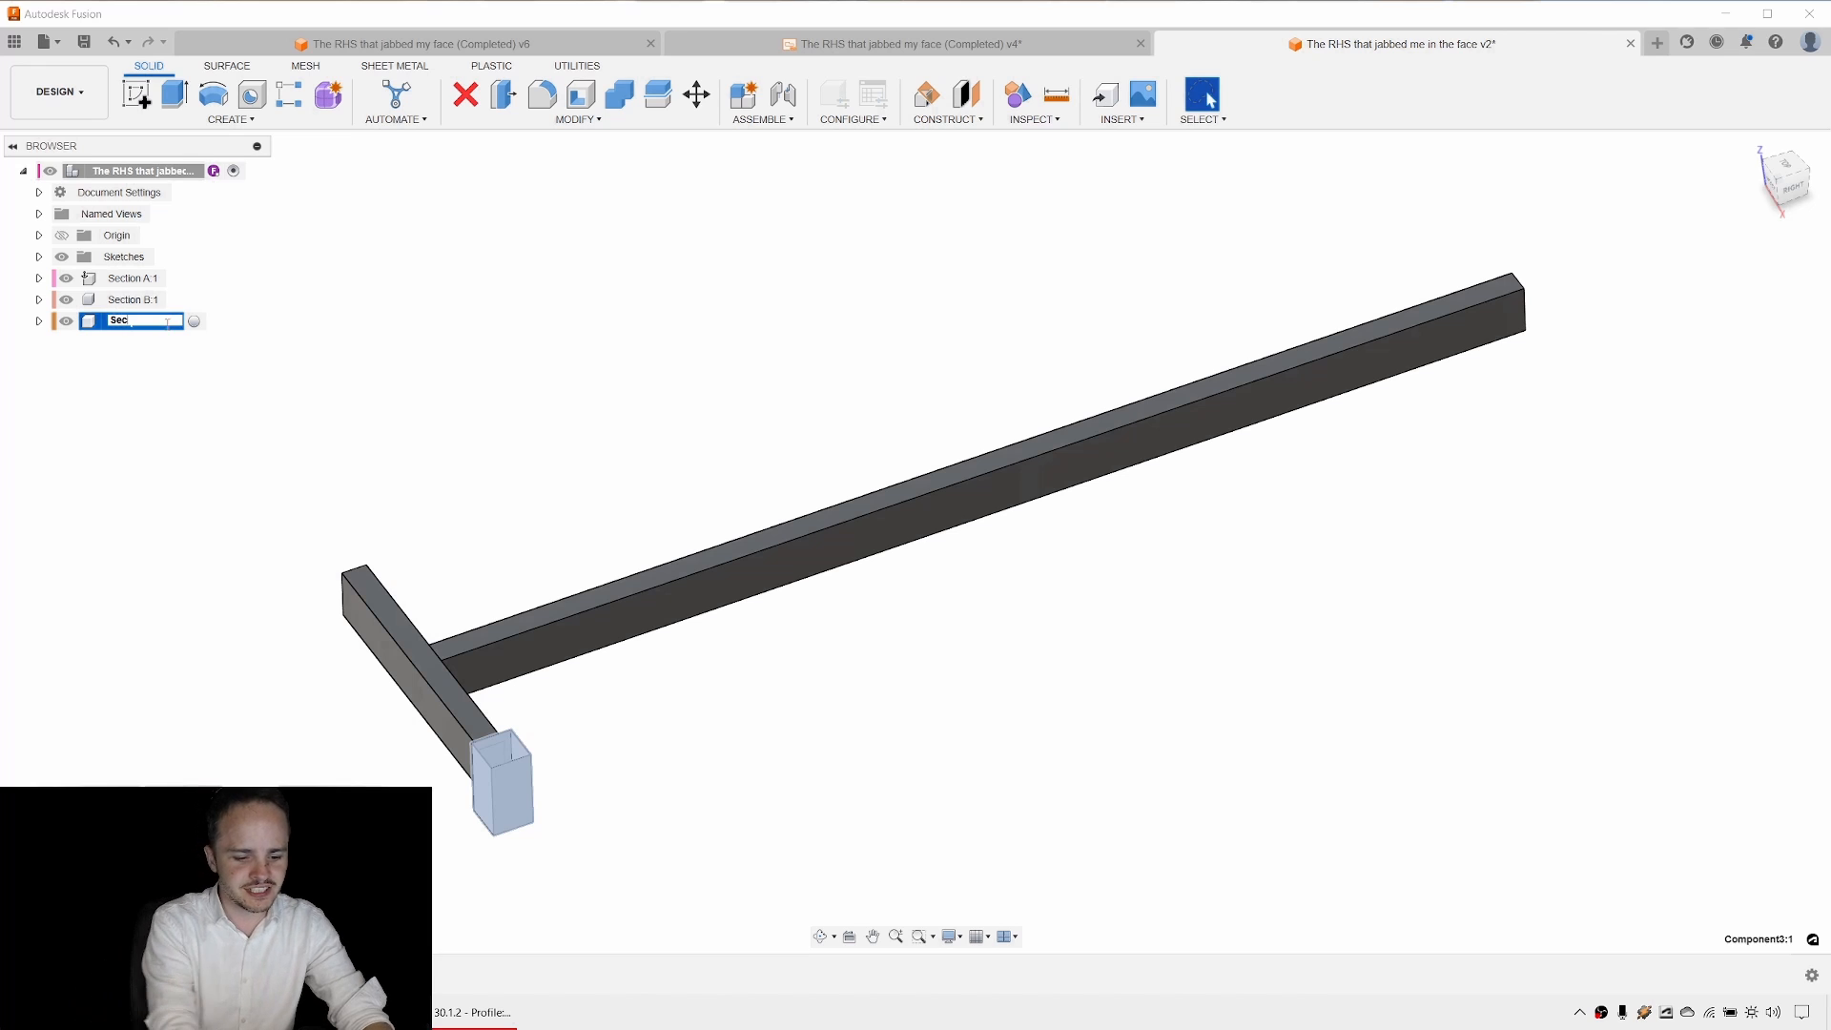
{"action": "type", "text": "tion C"}
{"action": "key", "text": "Return"}
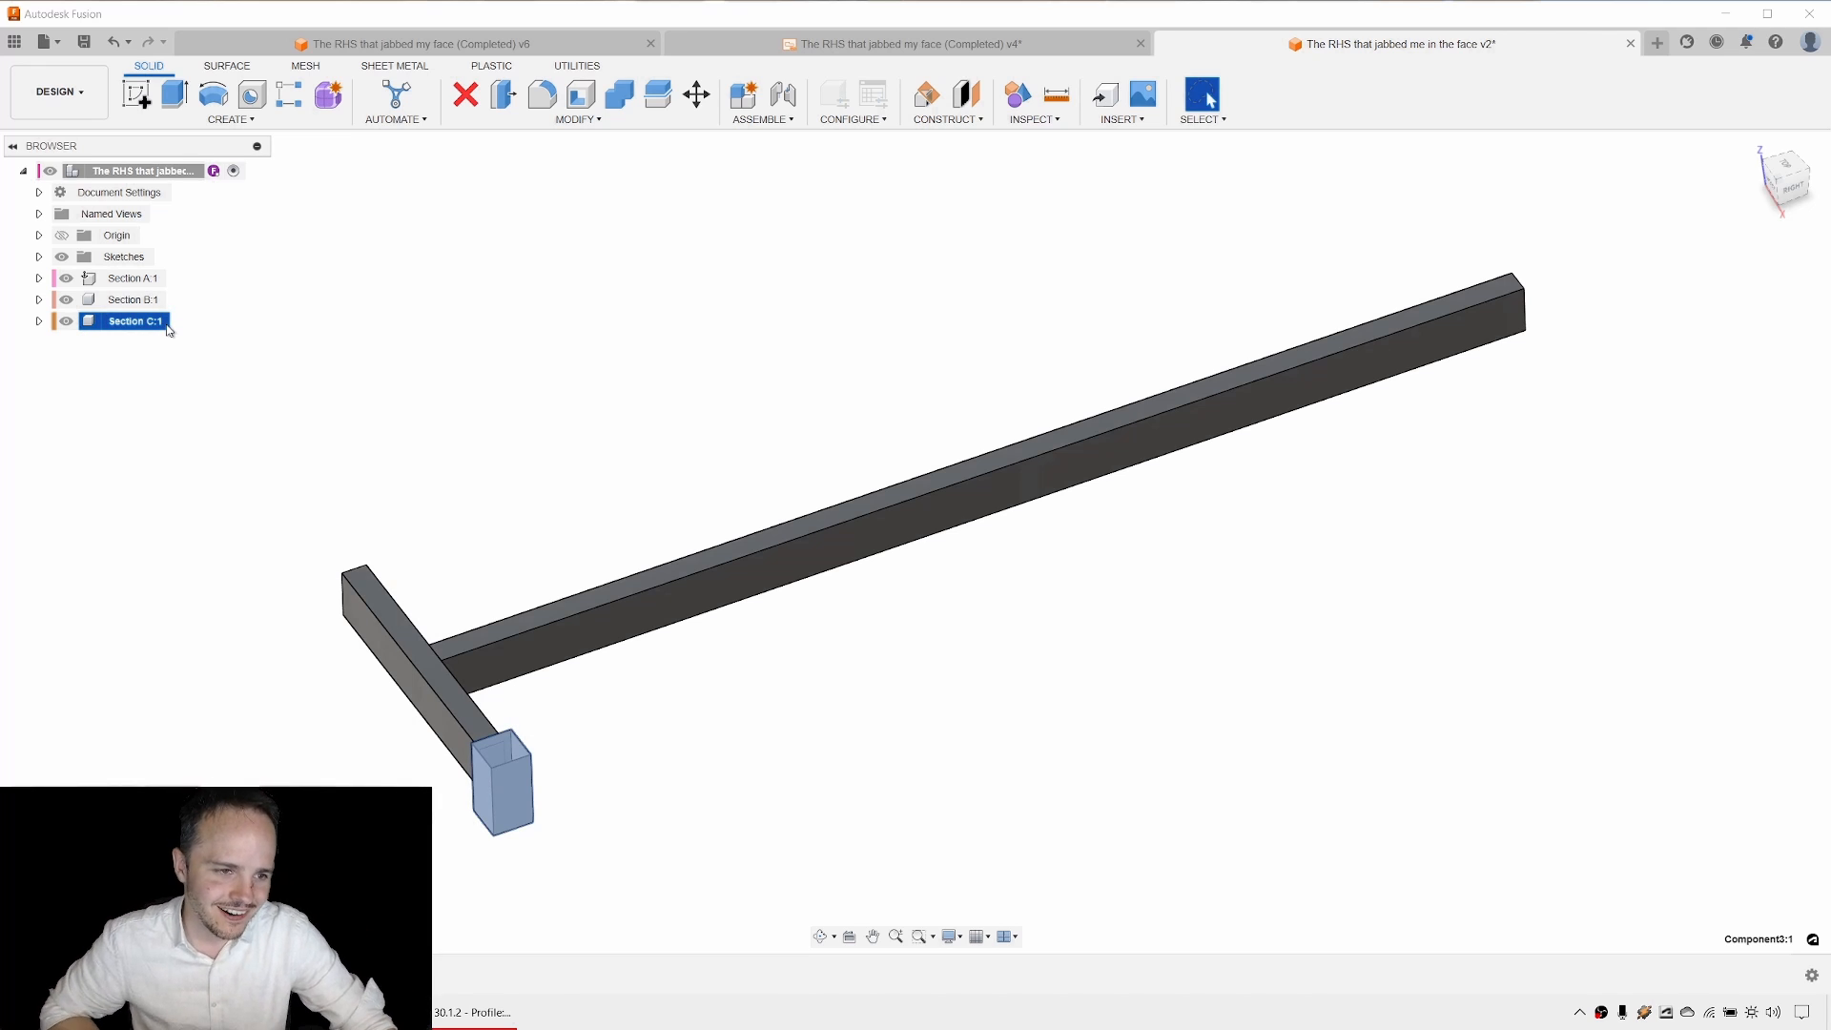
Try moving the crosspiece and the square section freely away from the beam, and revert both to their original positions.
{"action": "left_click", "coordinate": [773, 307]}
{"action": "middle_click_drag", "start_coordinate": [727, 299], "coordinate": [742, 301]}
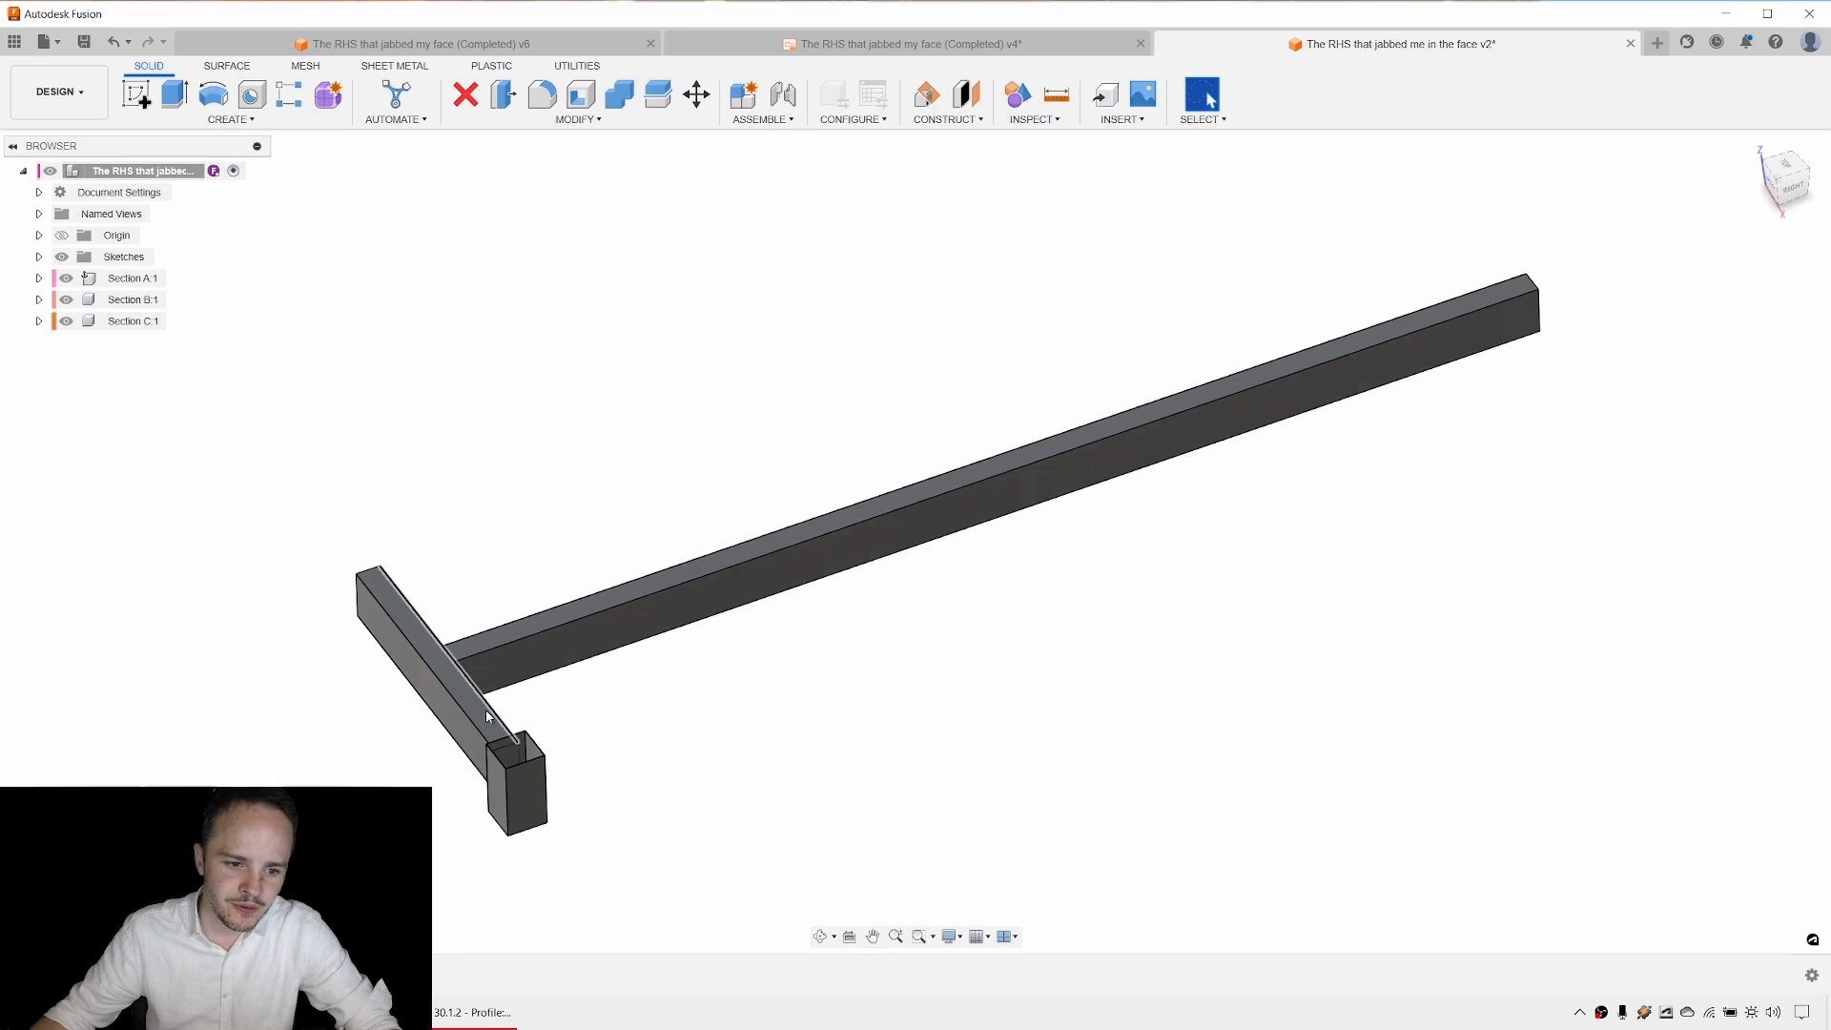
{"action": "left_click_drag", "start_coordinate": [460, 715], "coordinate": [122, 437]}
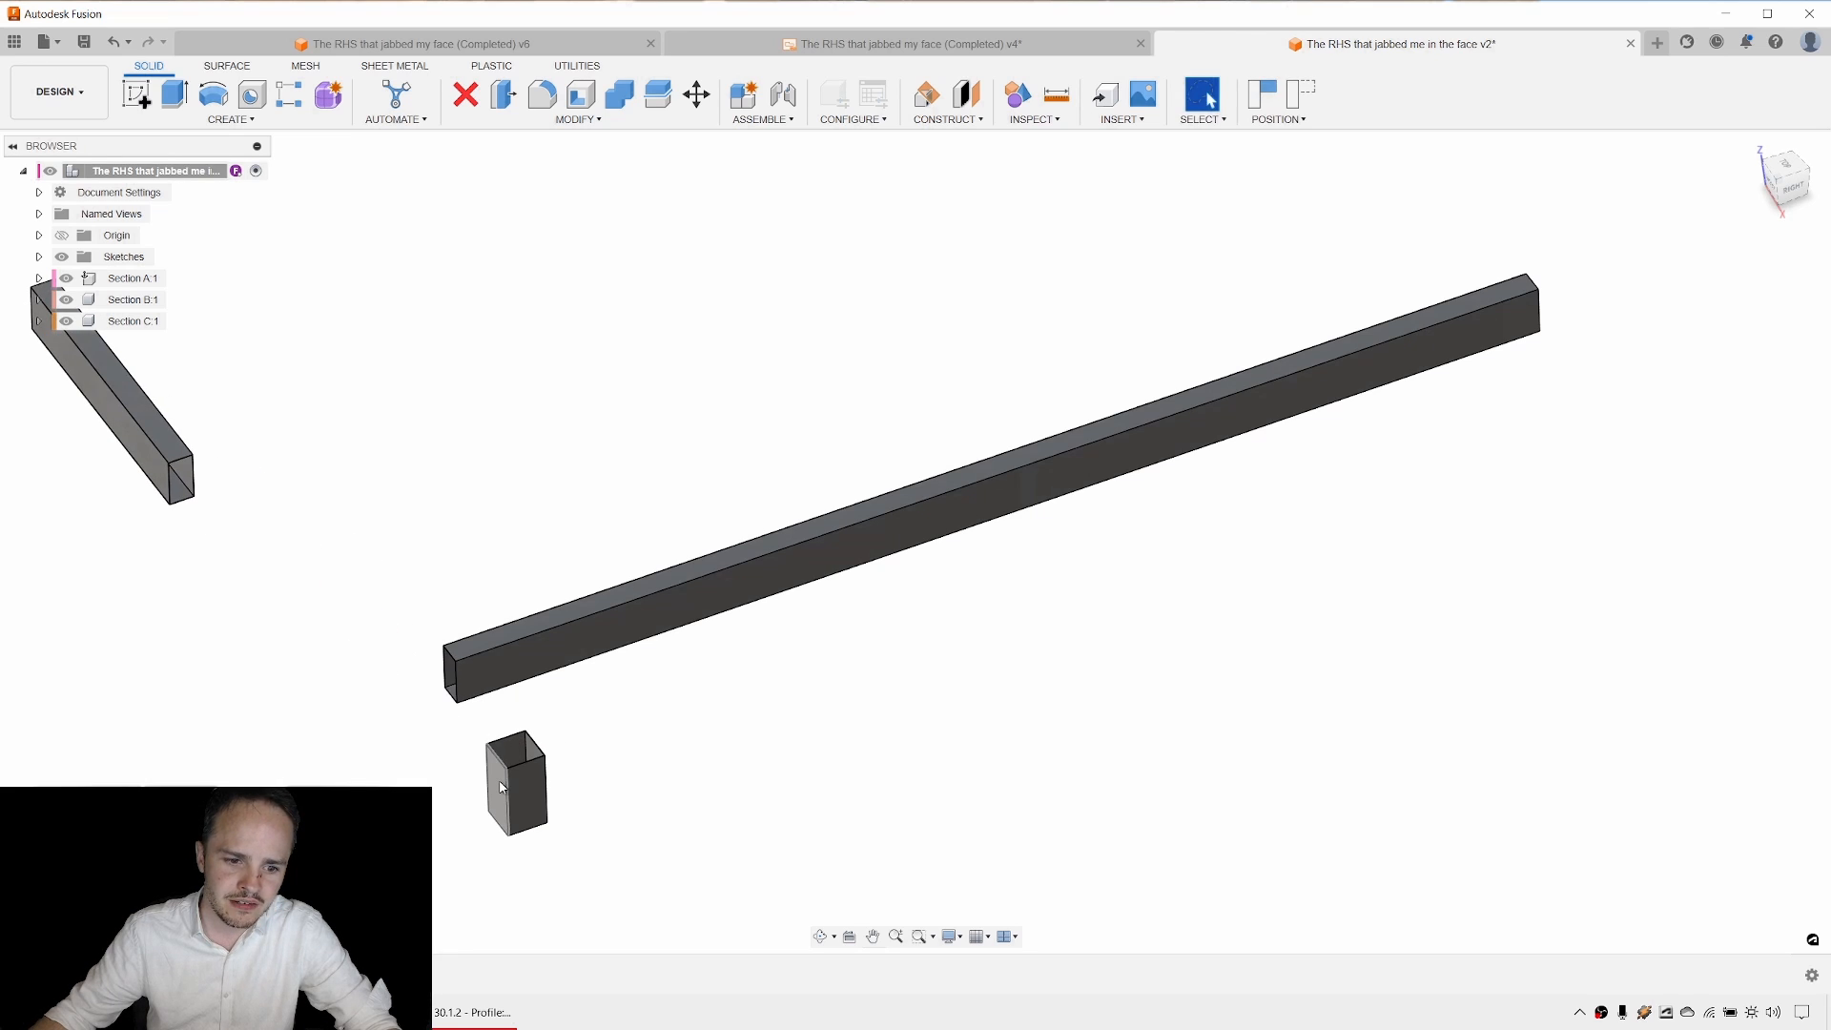
{"action": "left_click_drag", "start_coordinate": [502, 788], "coordinate": [1341, 756]}
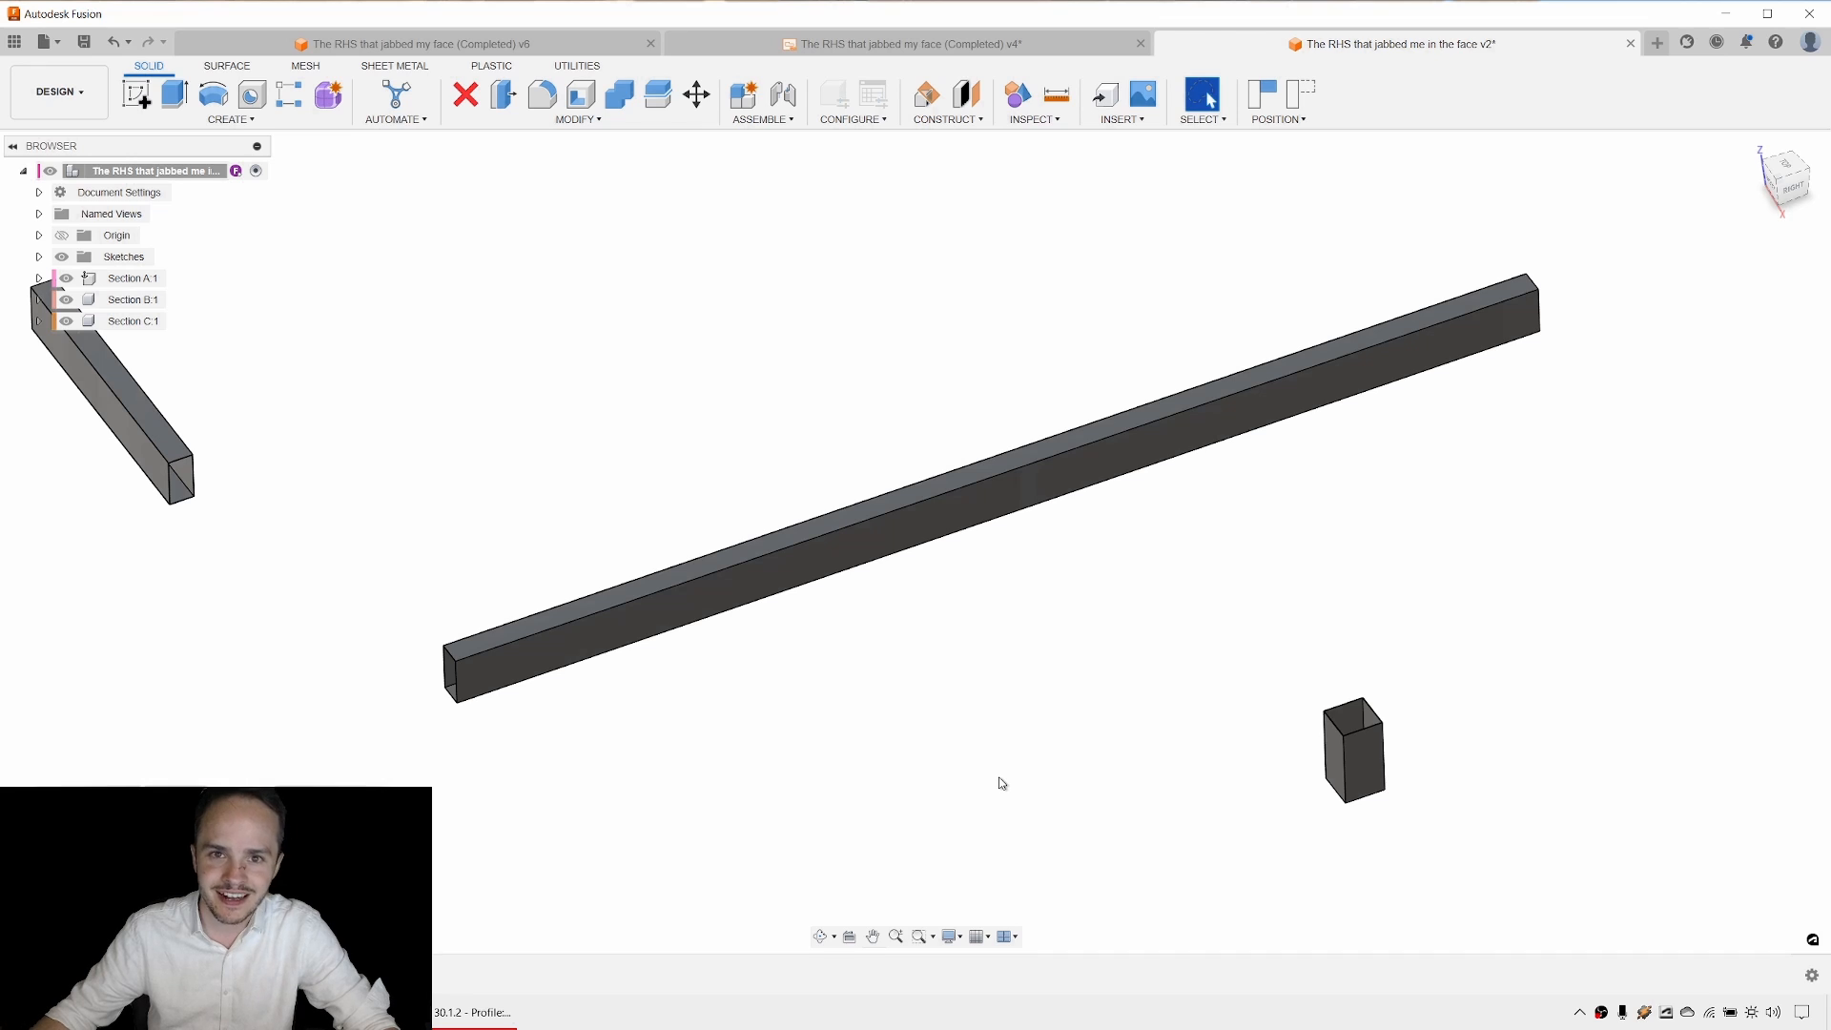
{"action": "left_click", "coordinate": [1302, 103]}
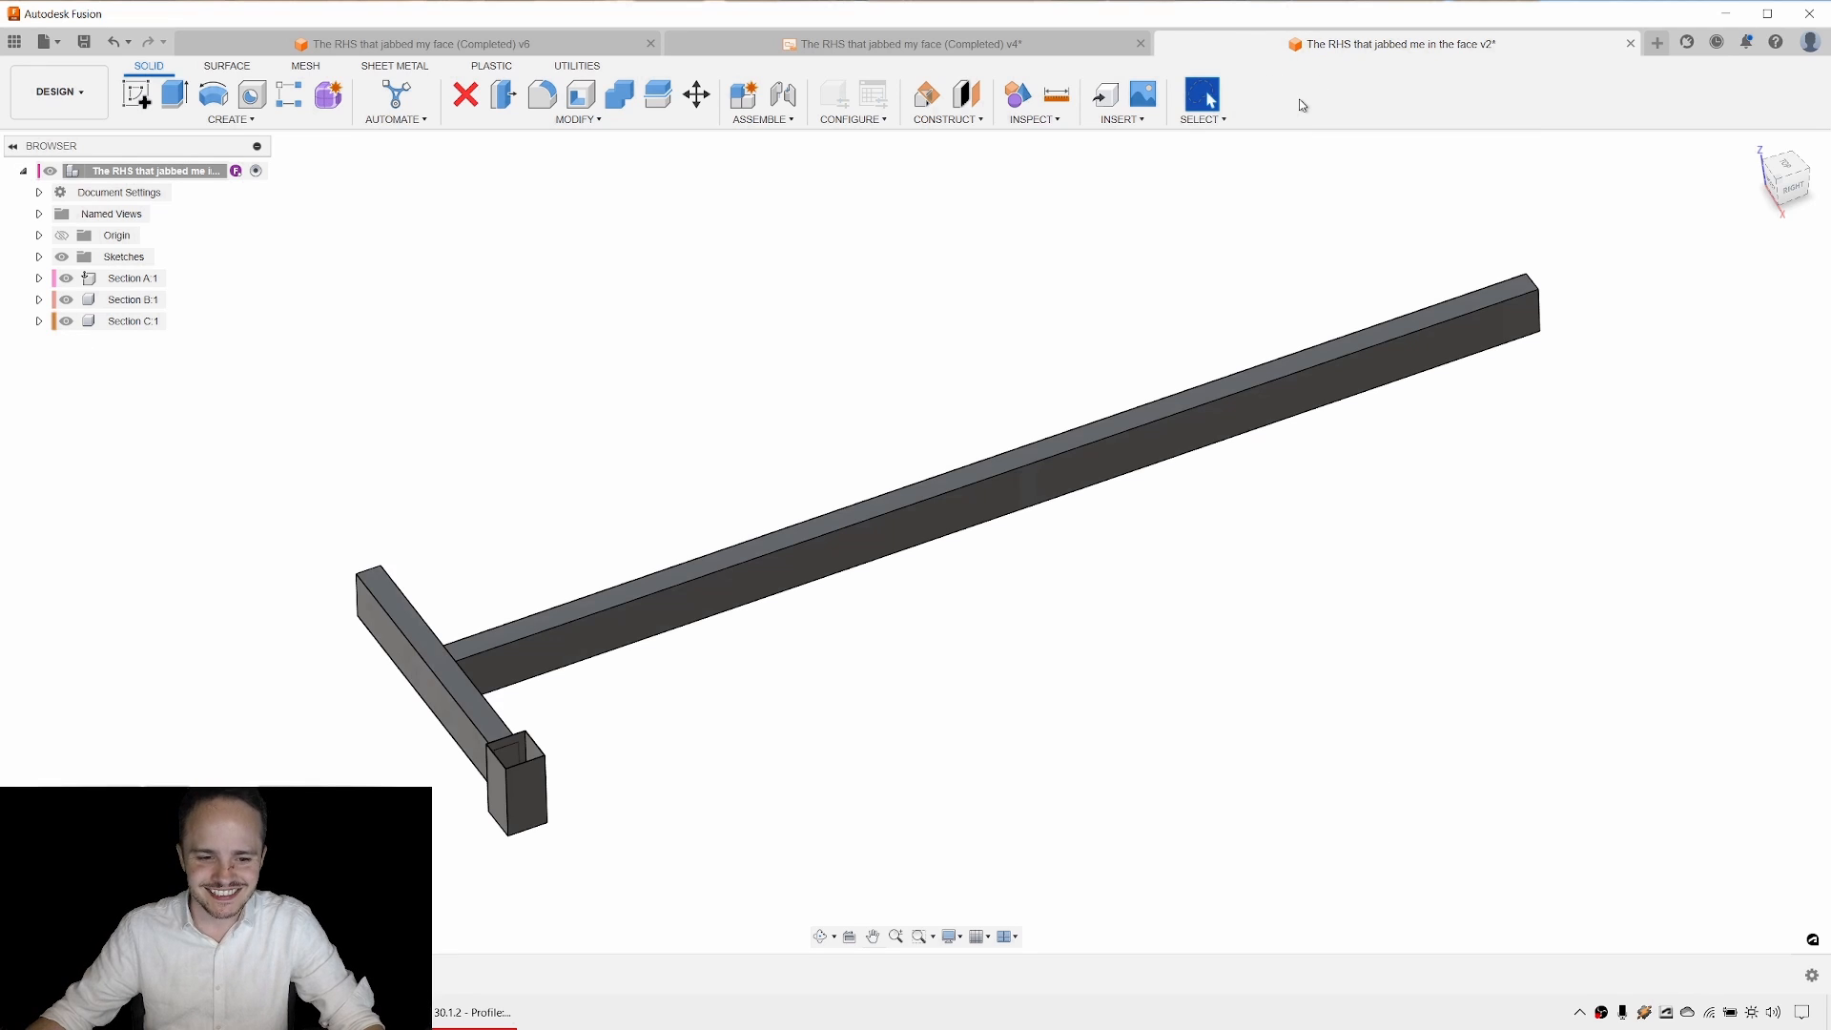
Start a joint from the midpoint of the crosspiece's upper edge facing the beam to the midpoint of the beam's upper end edge.
{"action": "scroll", "coordinate": [618, 661], "scroll_direction": "up", "scroll_amount": 1}
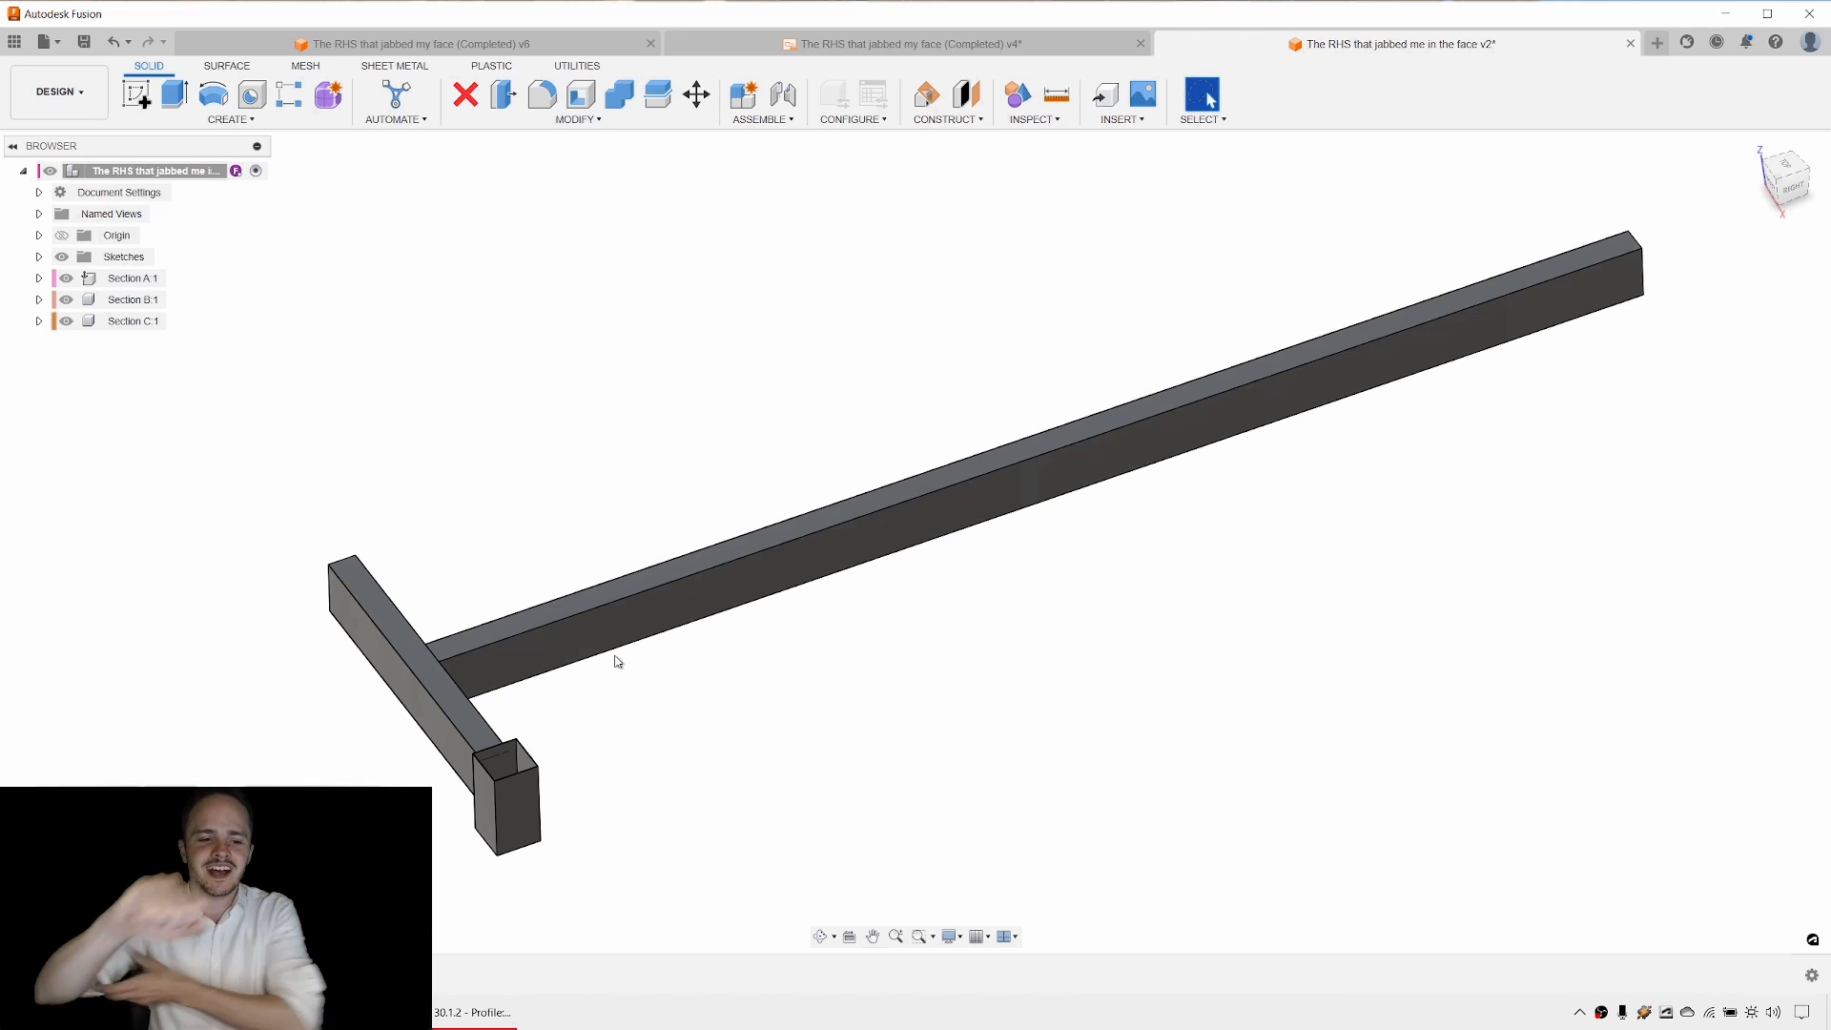
{"action": "scroll", "coordinate": [470, 592], "scroll_direction": "up", "scroll_amount": 3}
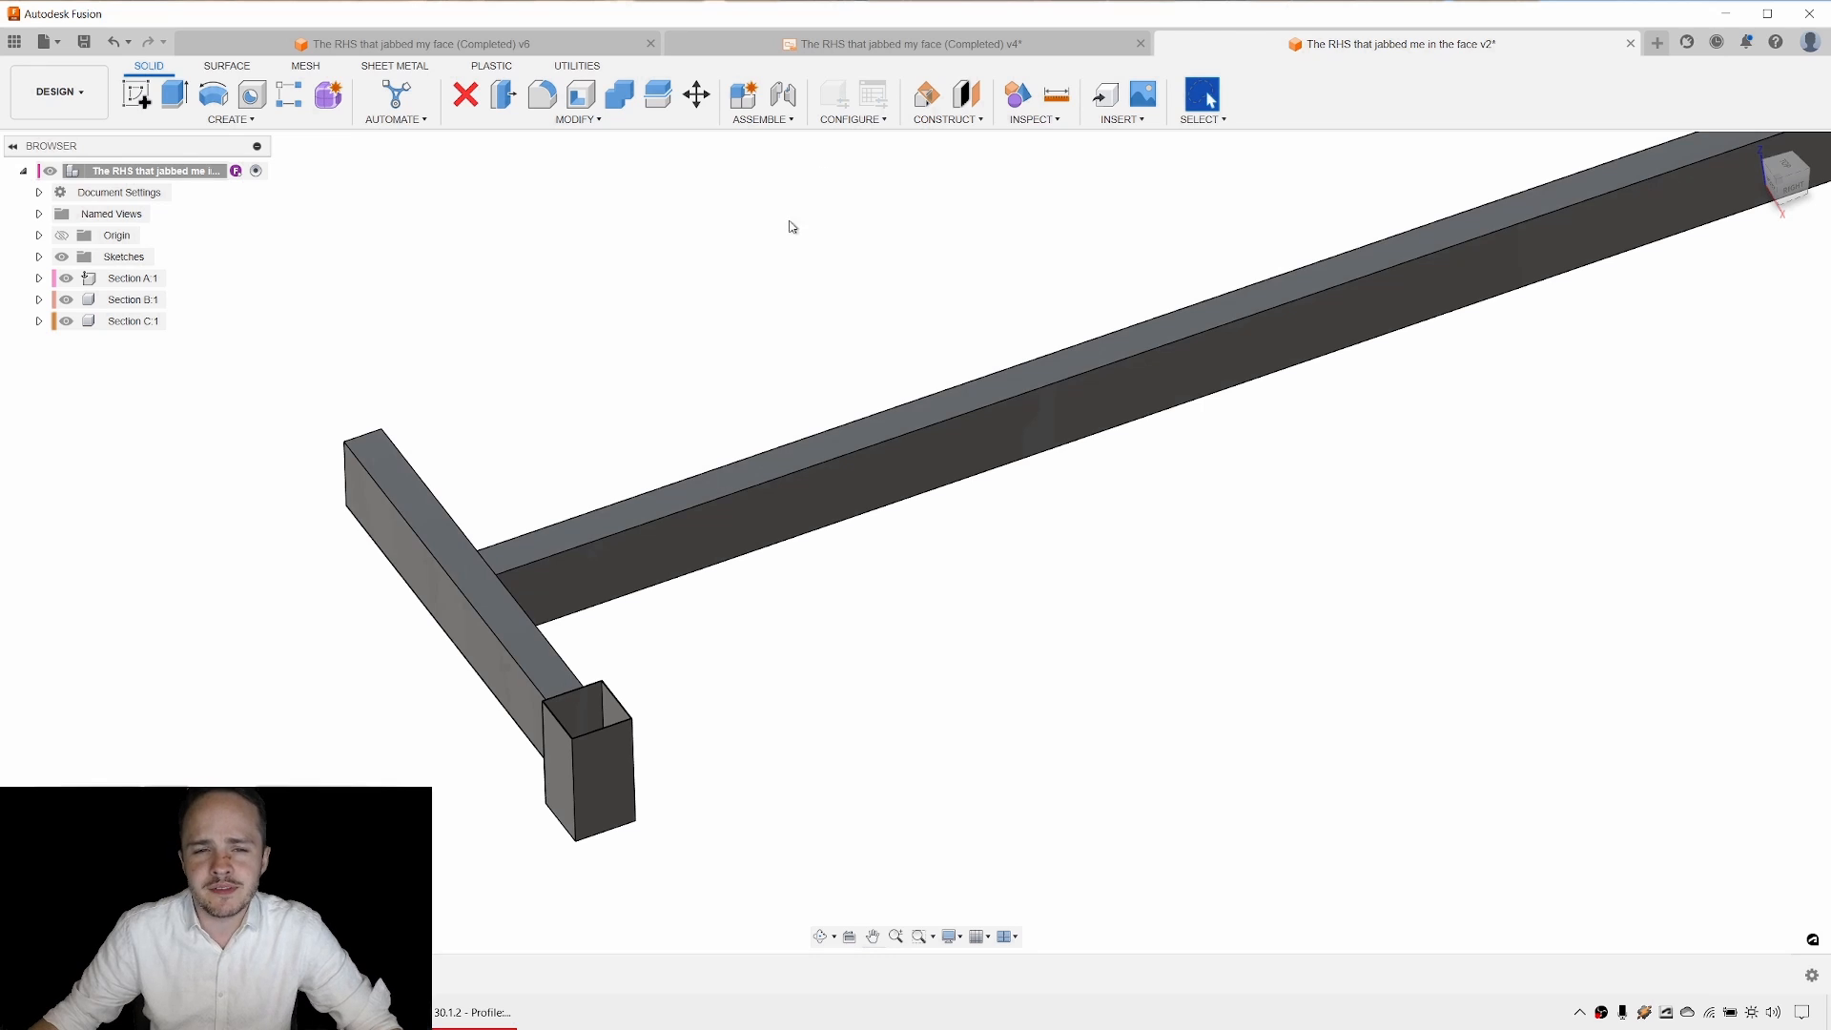
{"action": "left_click", "coordinate": [772, 121]}
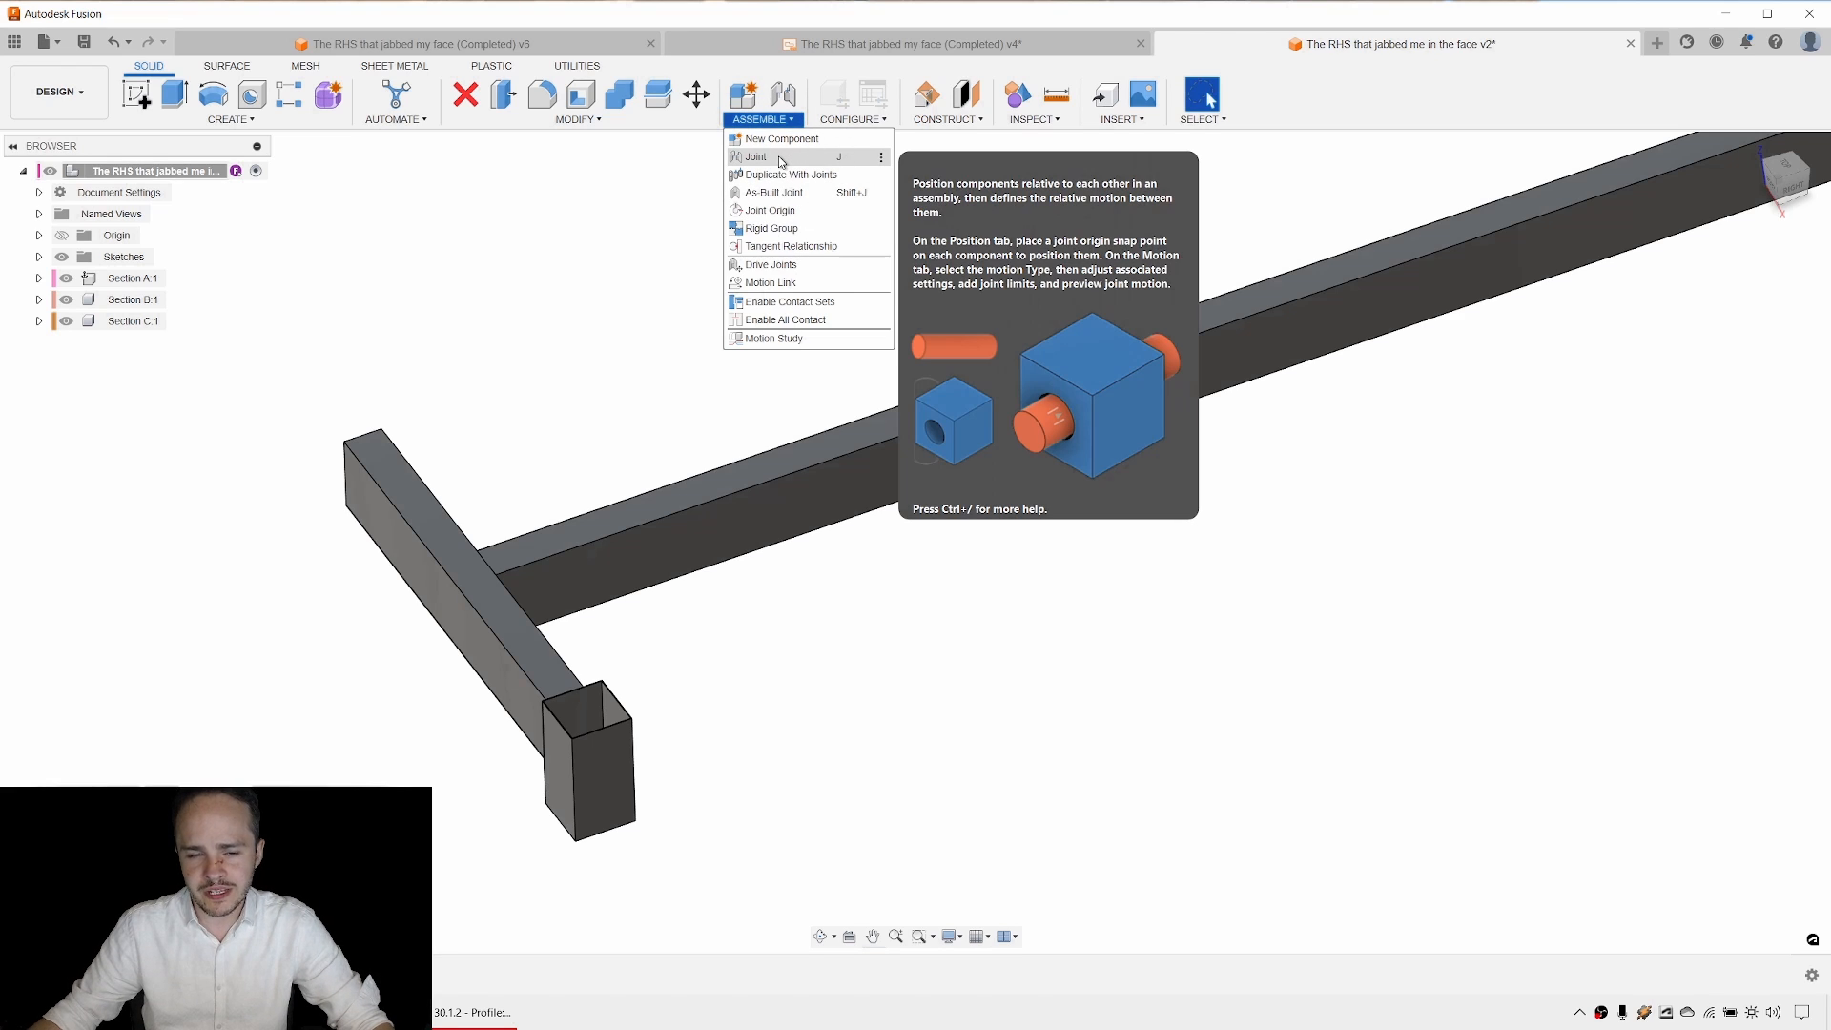
{"action": "left_click", "coordinate": [780, 159]}
{"action": "scroll", "coordinate": [474, 570], "scroll_direction": "up", "scroll_amount": 5}
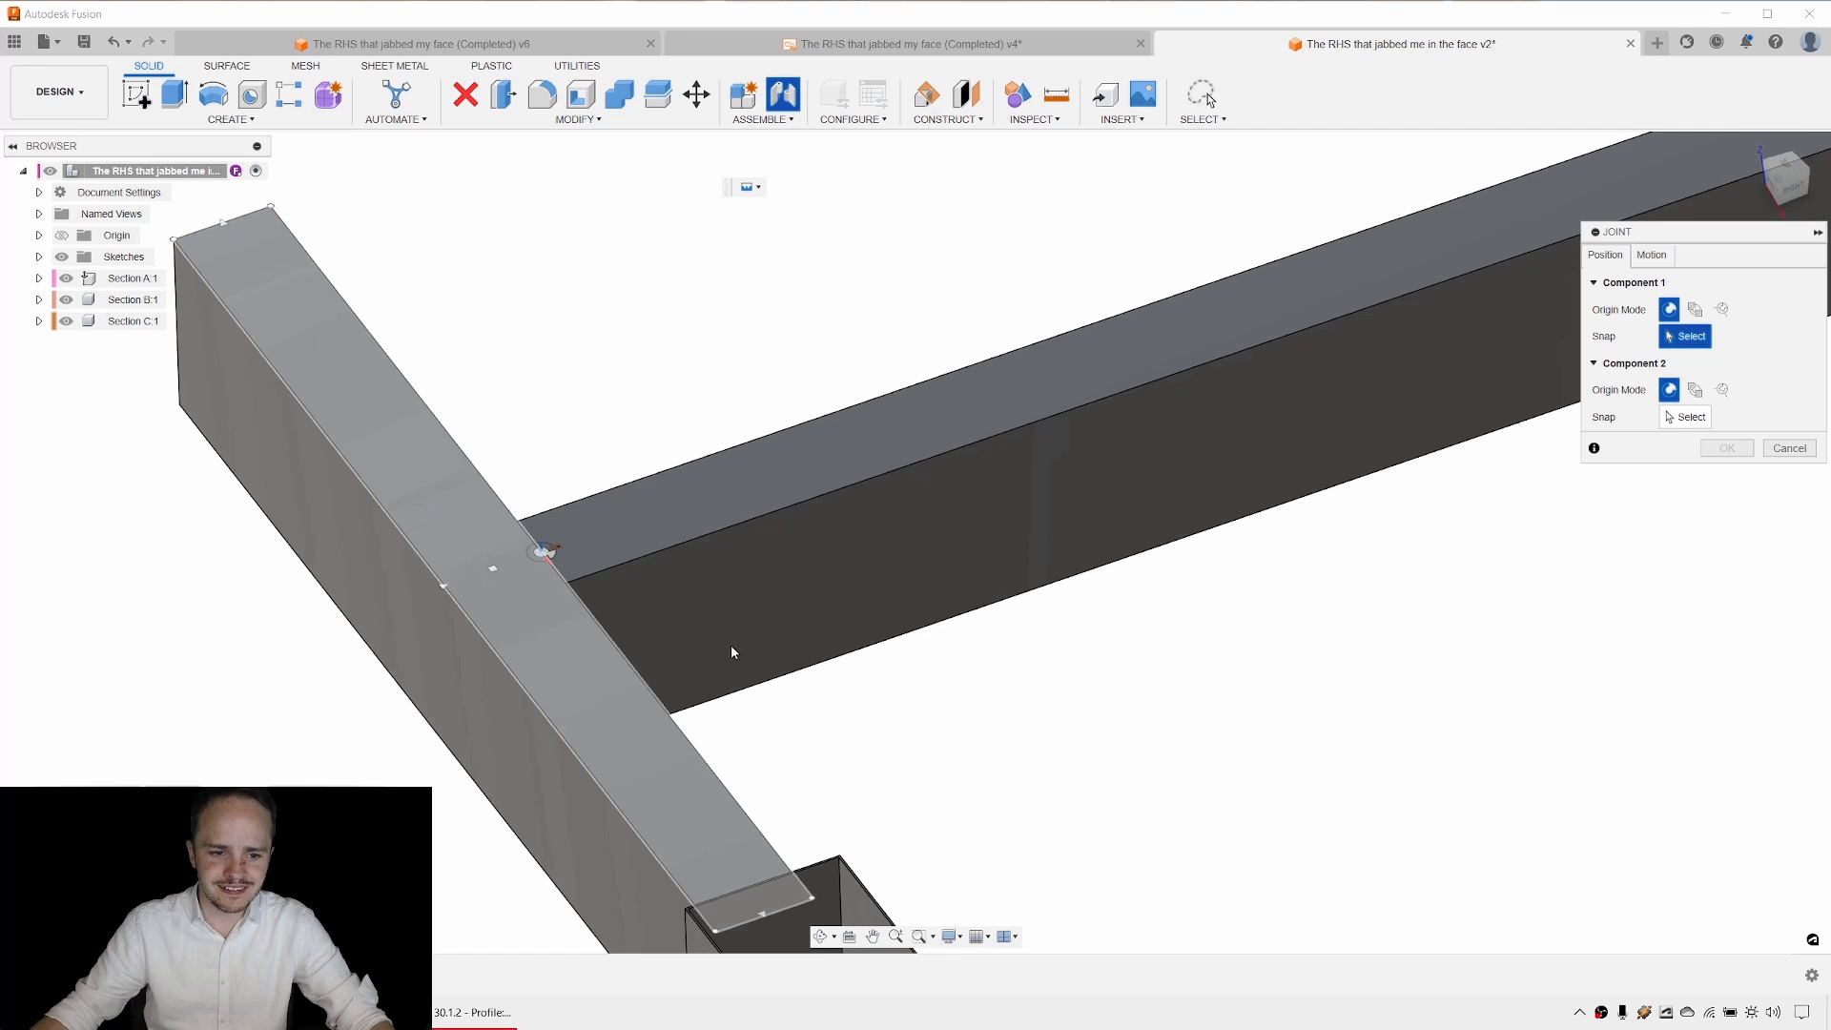
{"action": "left_click", "coordinate": [539, 562]}
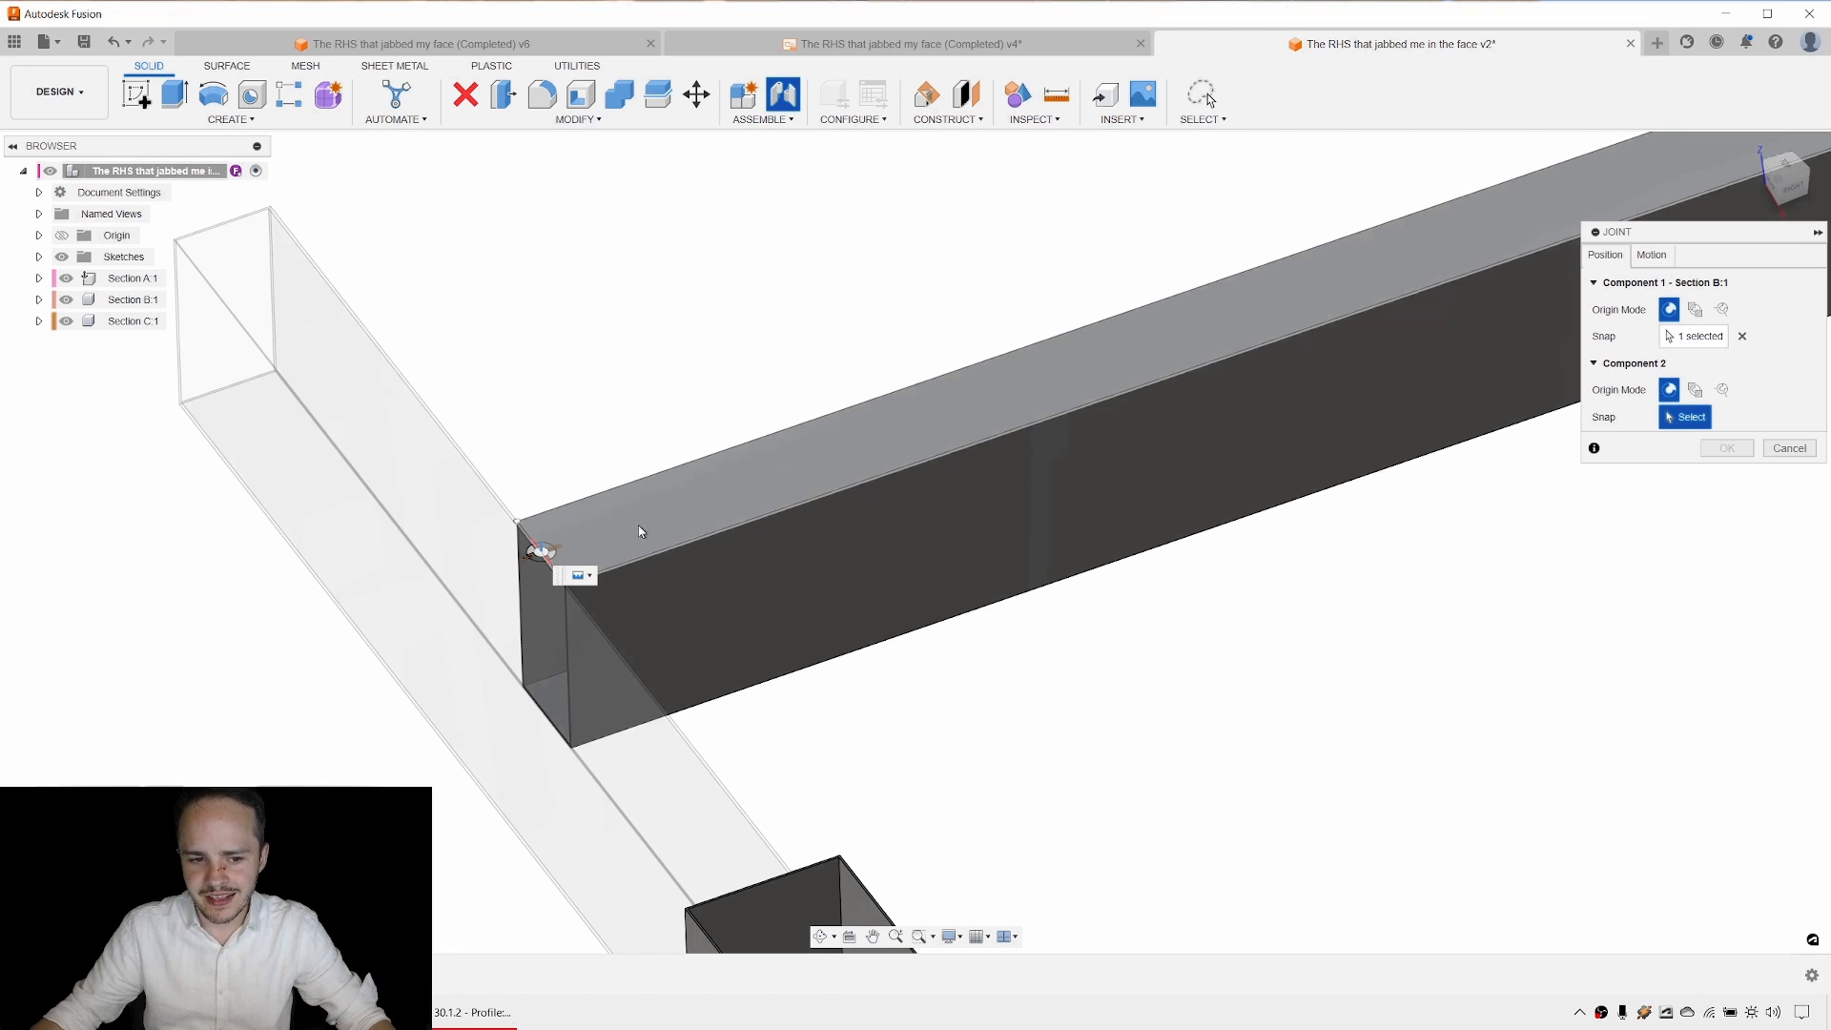
{"action": "left_click", "coordinate": [575, 547]}
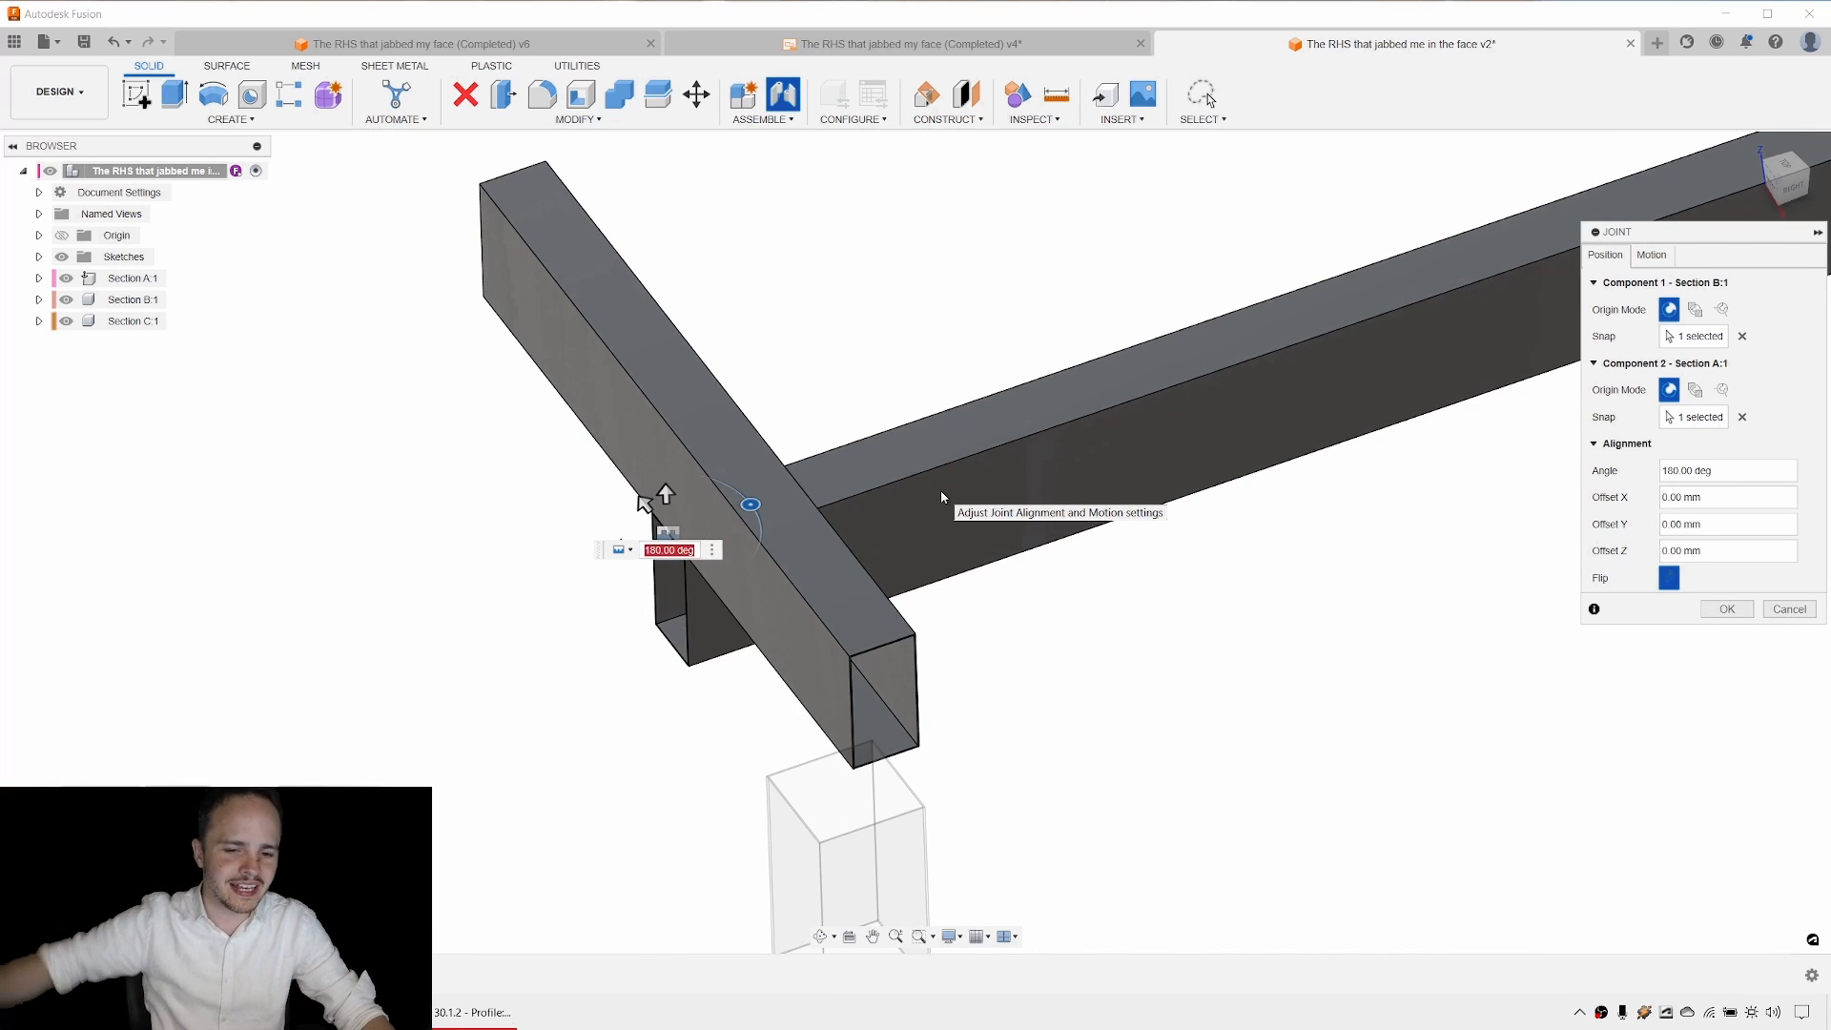
Turn off the joint's Flip option so the crosspiece sits against the beam's end with their upper faces level.
{"action": "left_click_drag", "start_coordinate": [1720, 234], "coordinate": [1318, 373]}
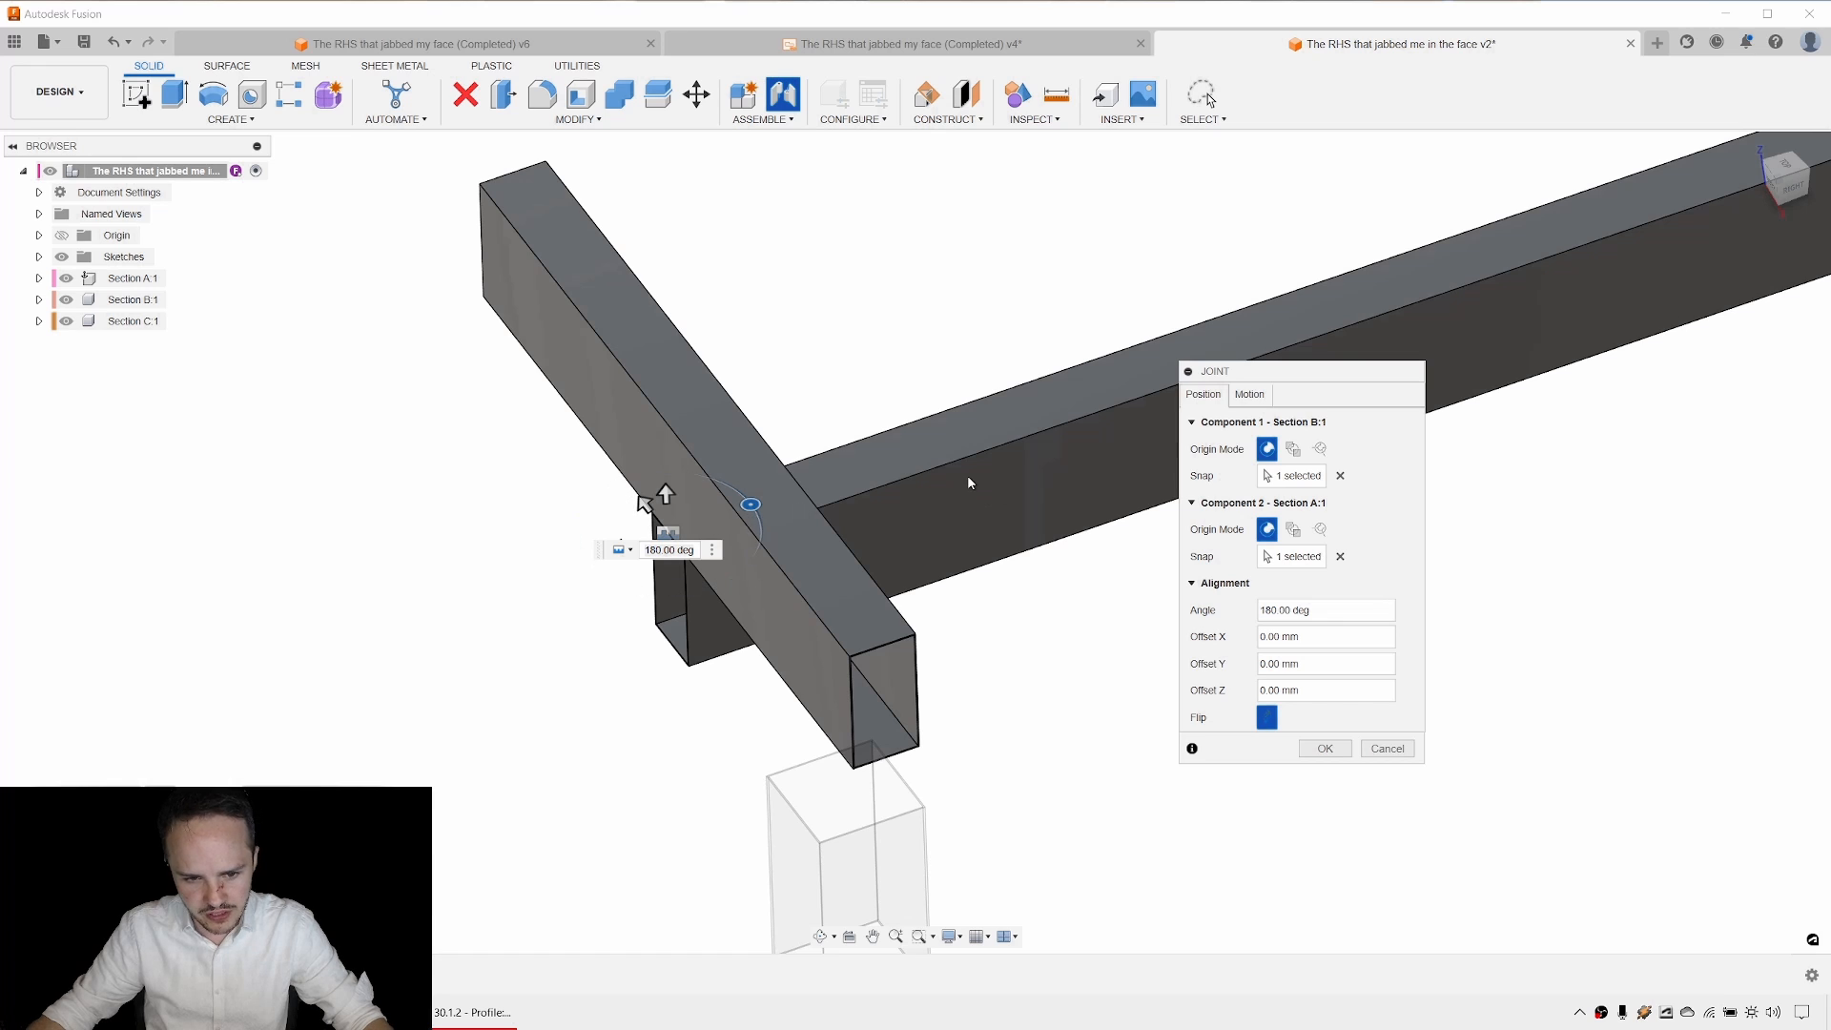
{"action": "middle_click_drag", "start_coordinate": [966, 474], "coordinate": [1013, 435], "text": "shift"}
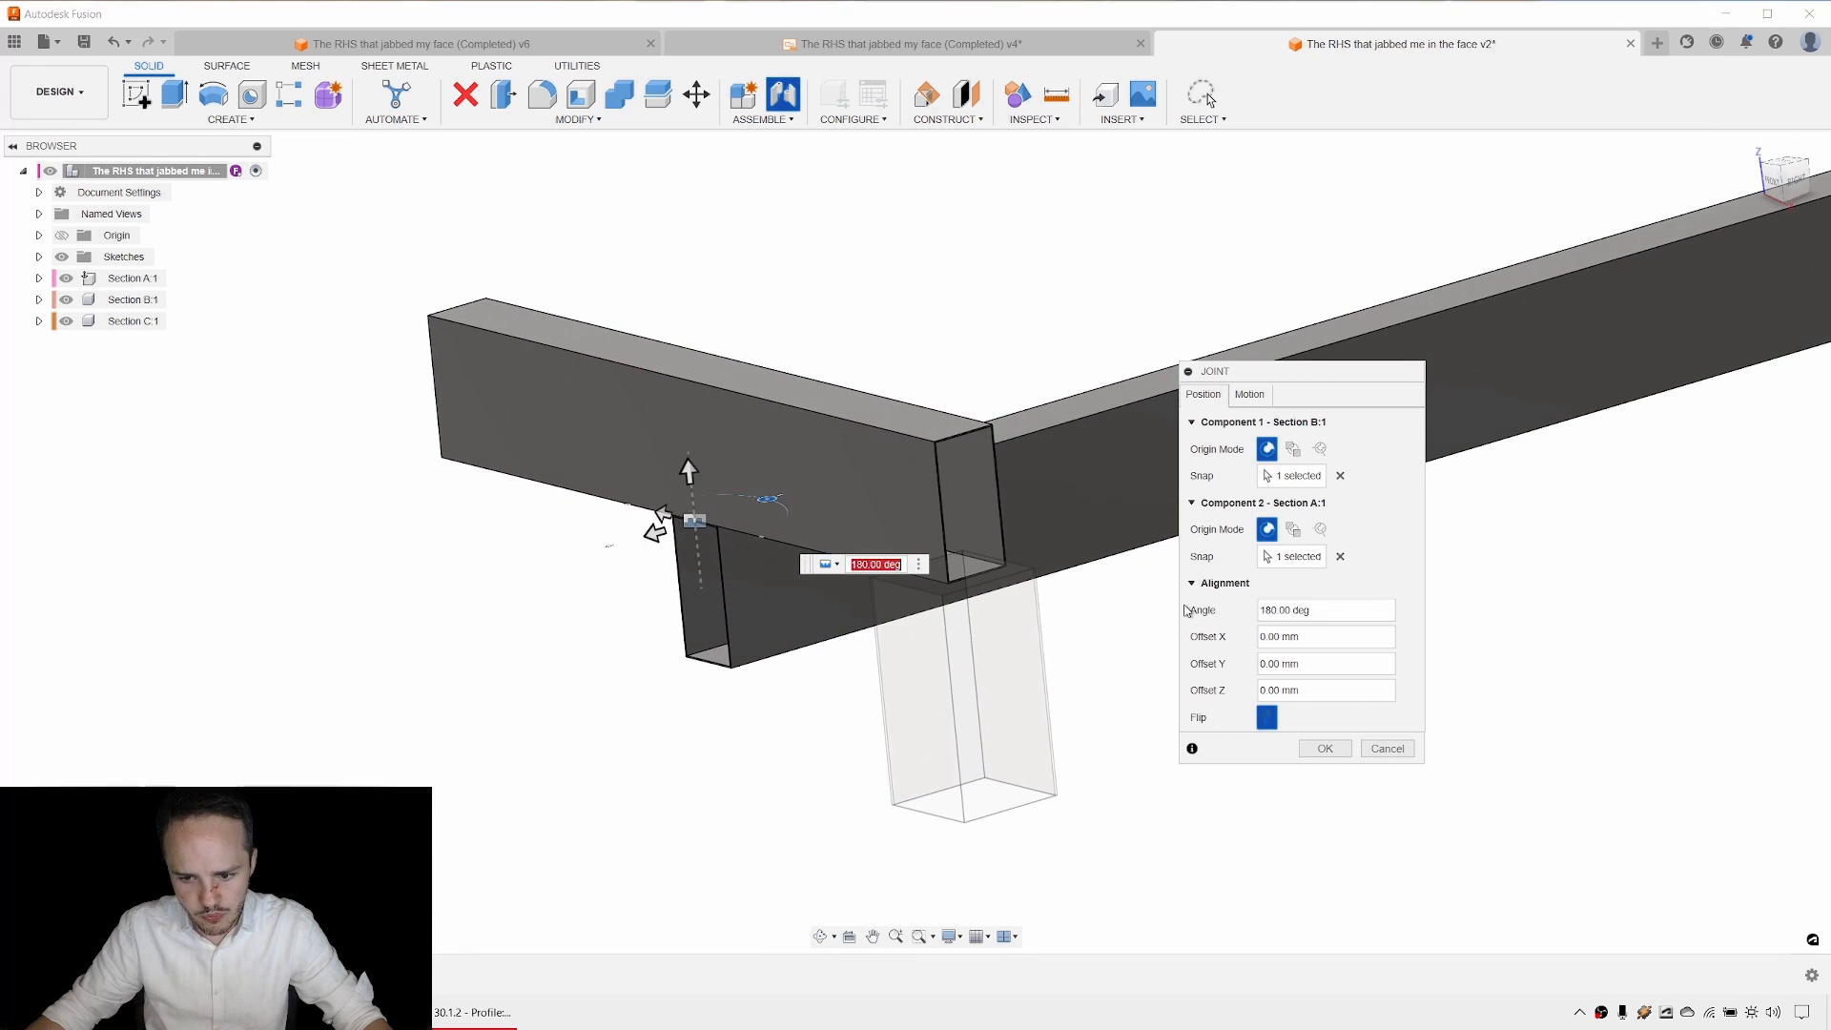
{"action": "key", "text": "ctrl"}
{"action": "key", "text": "ctrl"}
{"action": "key", "text": "ctrl"}
{"action": "key", "text": "ctrl"}
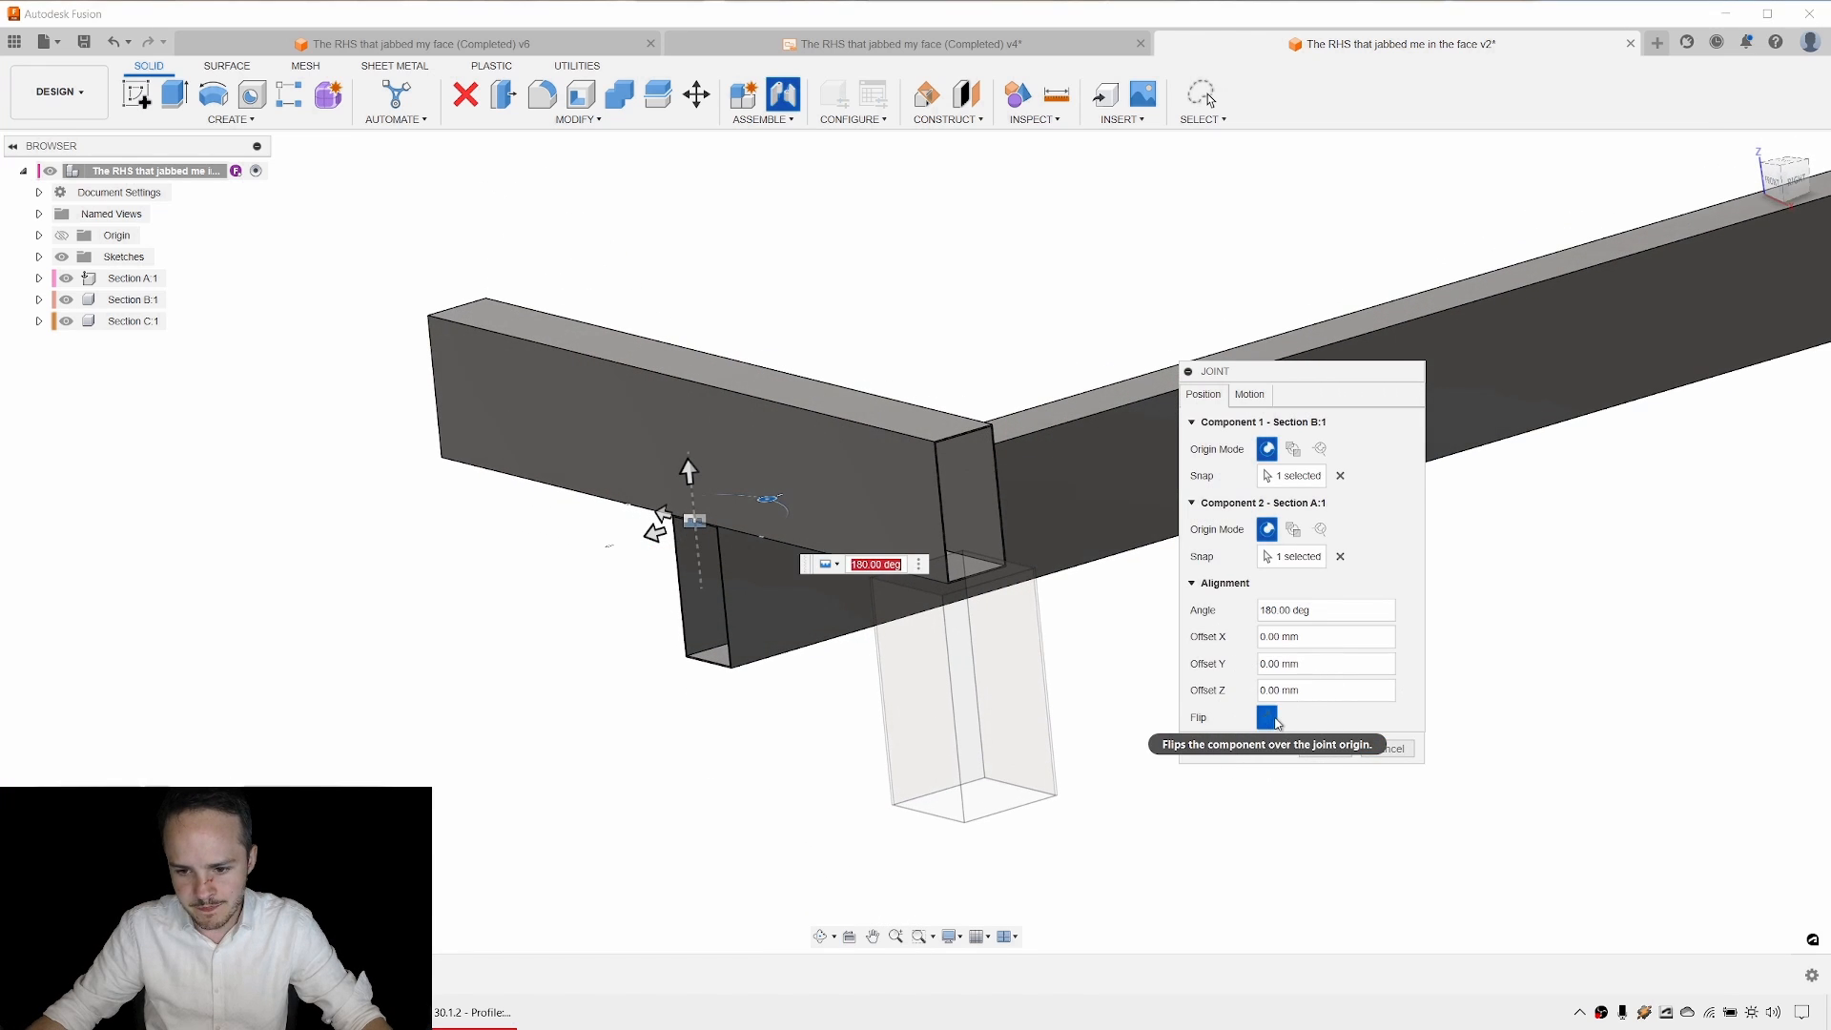
{"action": "left_click", "coordinate": [1268, 717]}
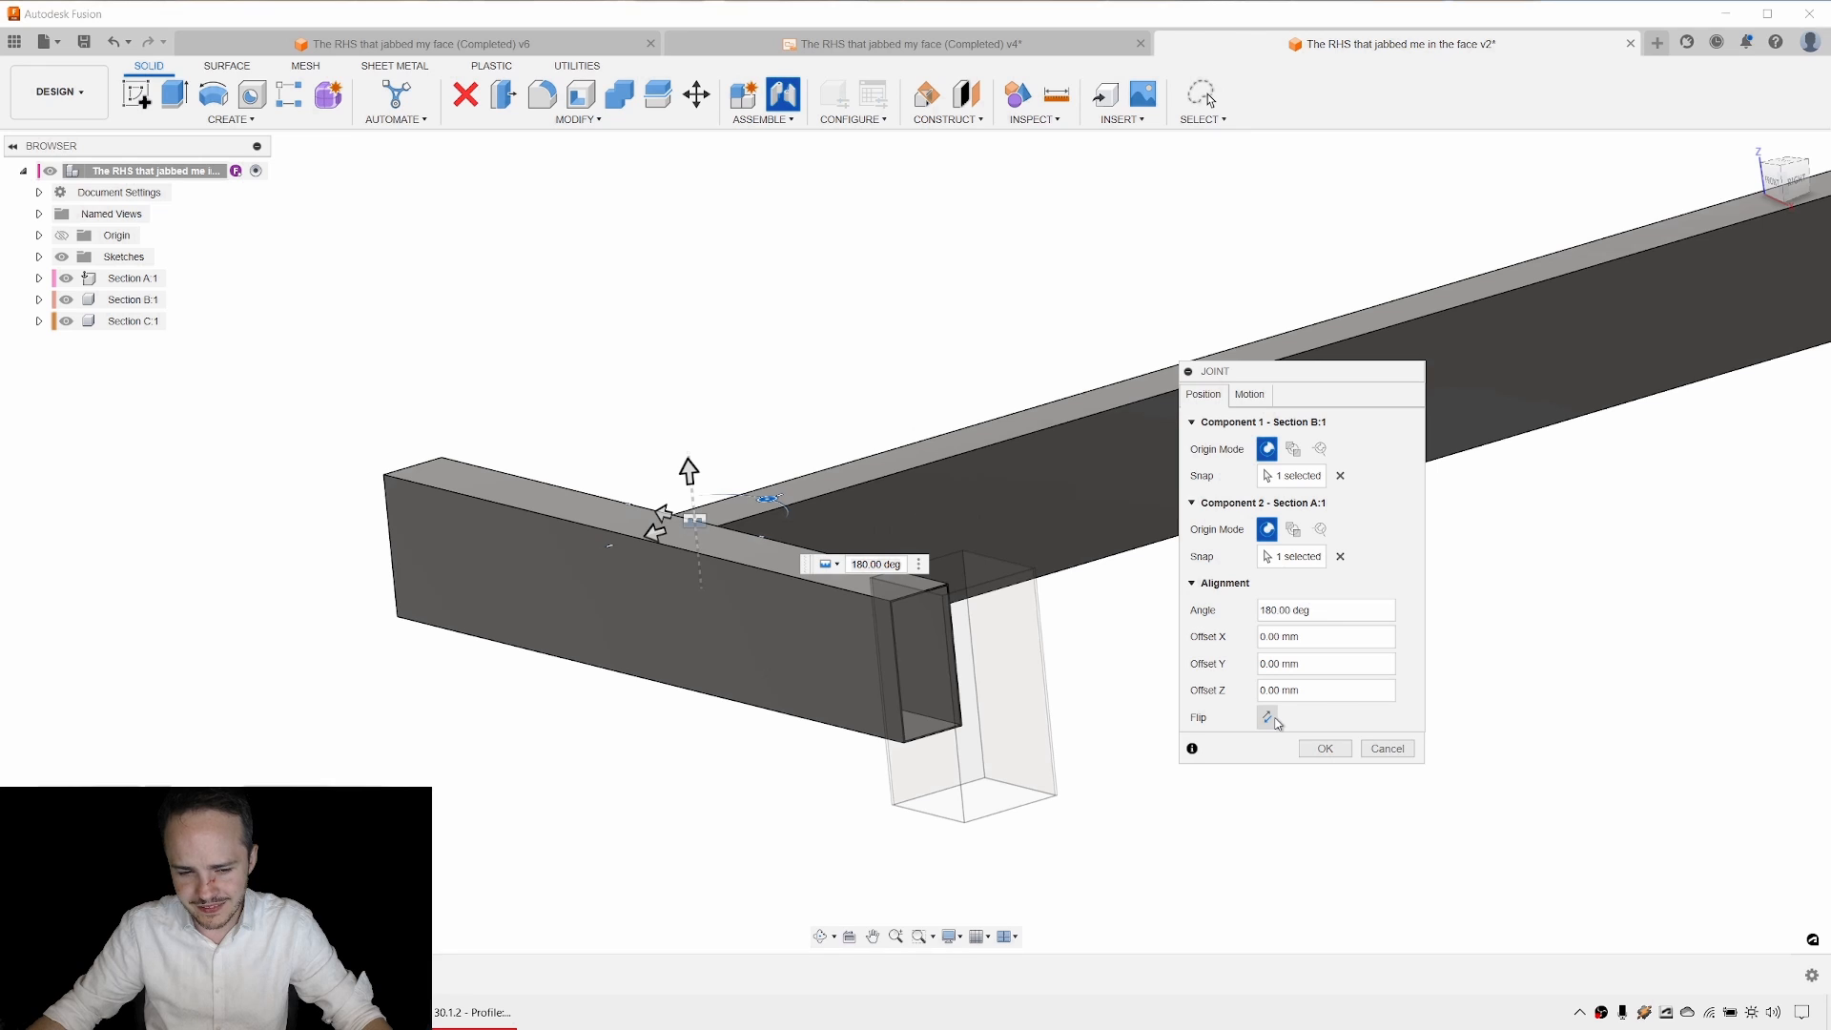
{"action": "middle_click_drag", "start_coordinate": [933, 330], "coordinate": [919, 344], "text": "shift"}
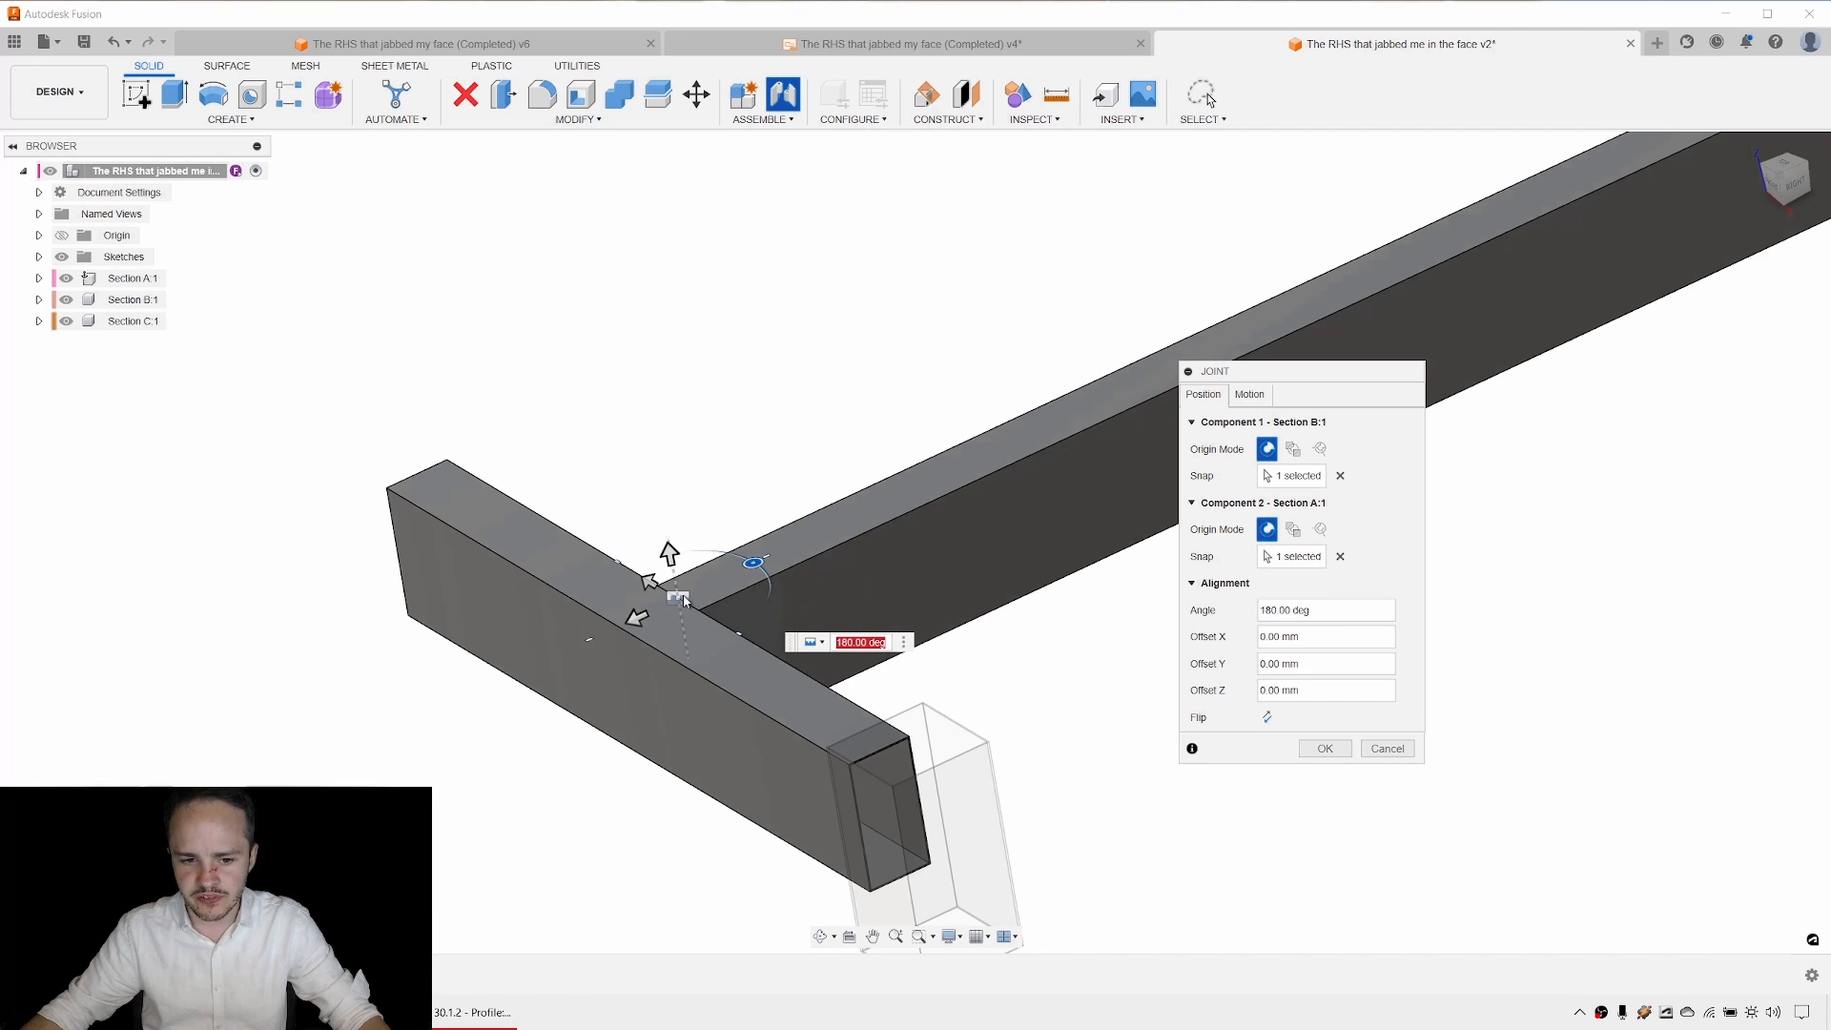
Preview the joint's Rigid motion and try the Revolute motion type.
{"action": "left_click", "coordinate": [1265, 396]}
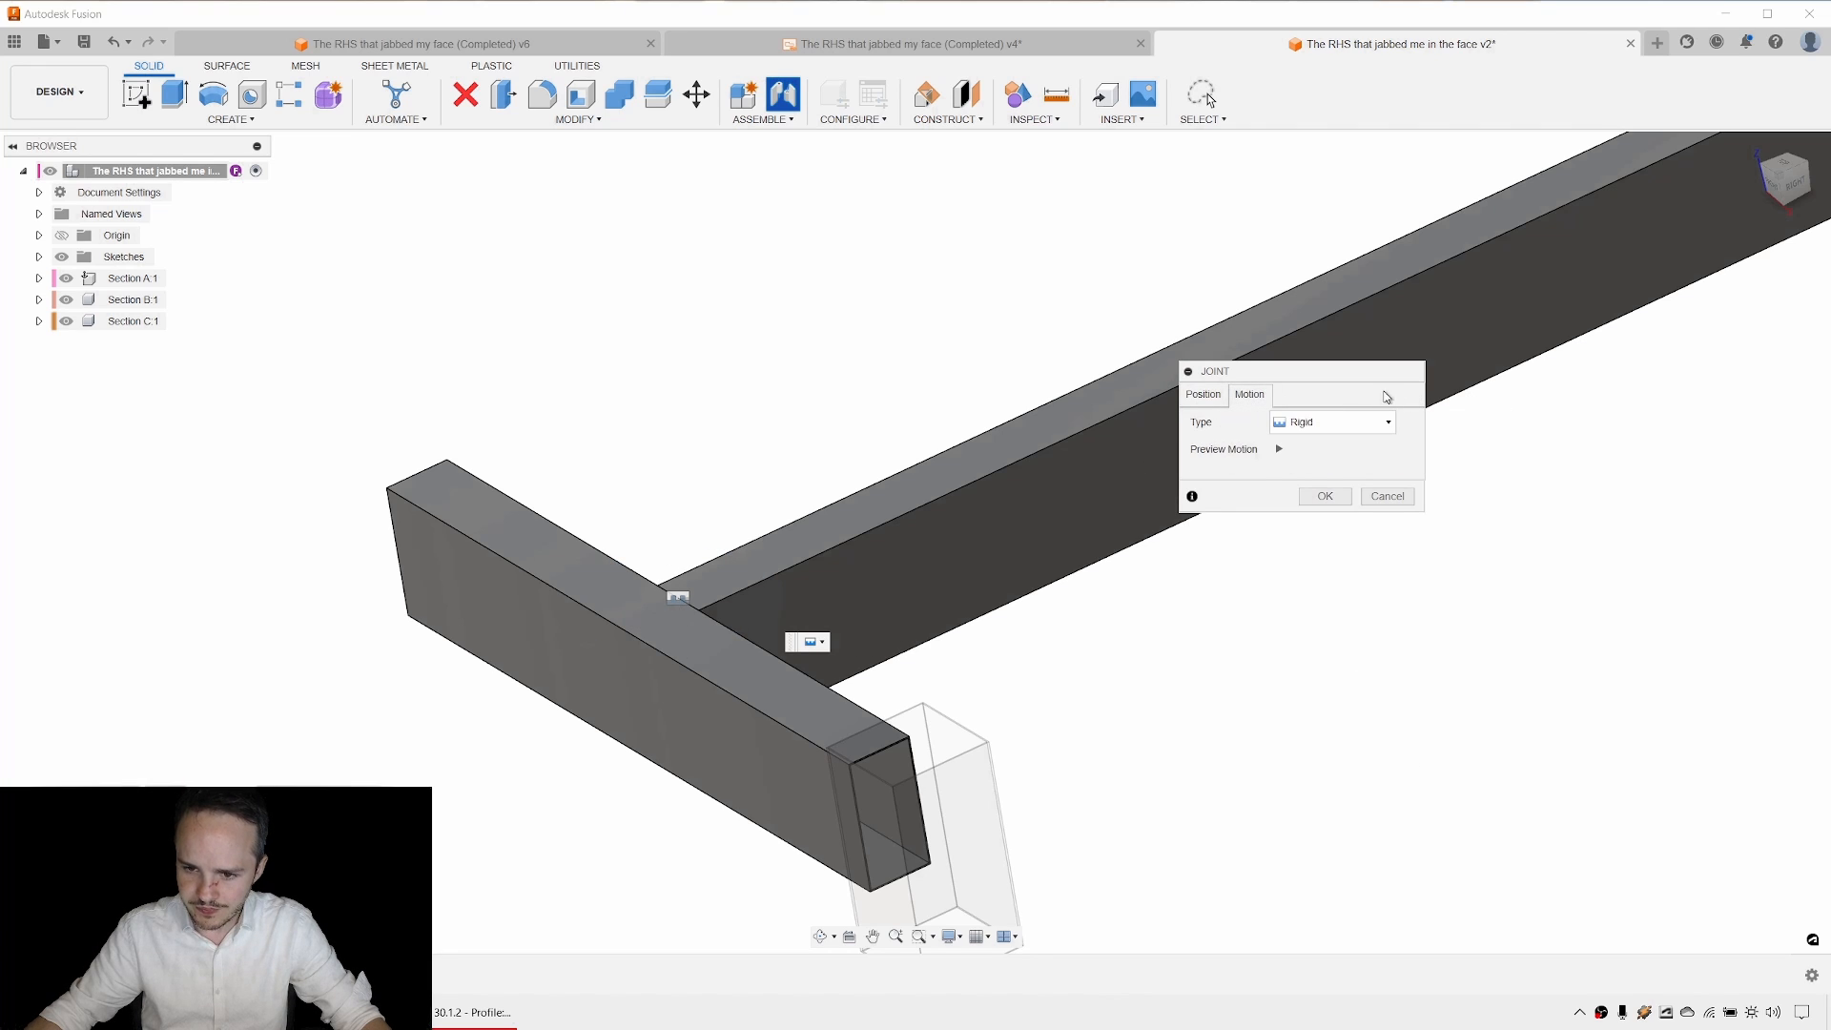
{"action": "left_click_drag", "start_coordinate": [1349, 381], "coordinate": [1367, 444]}
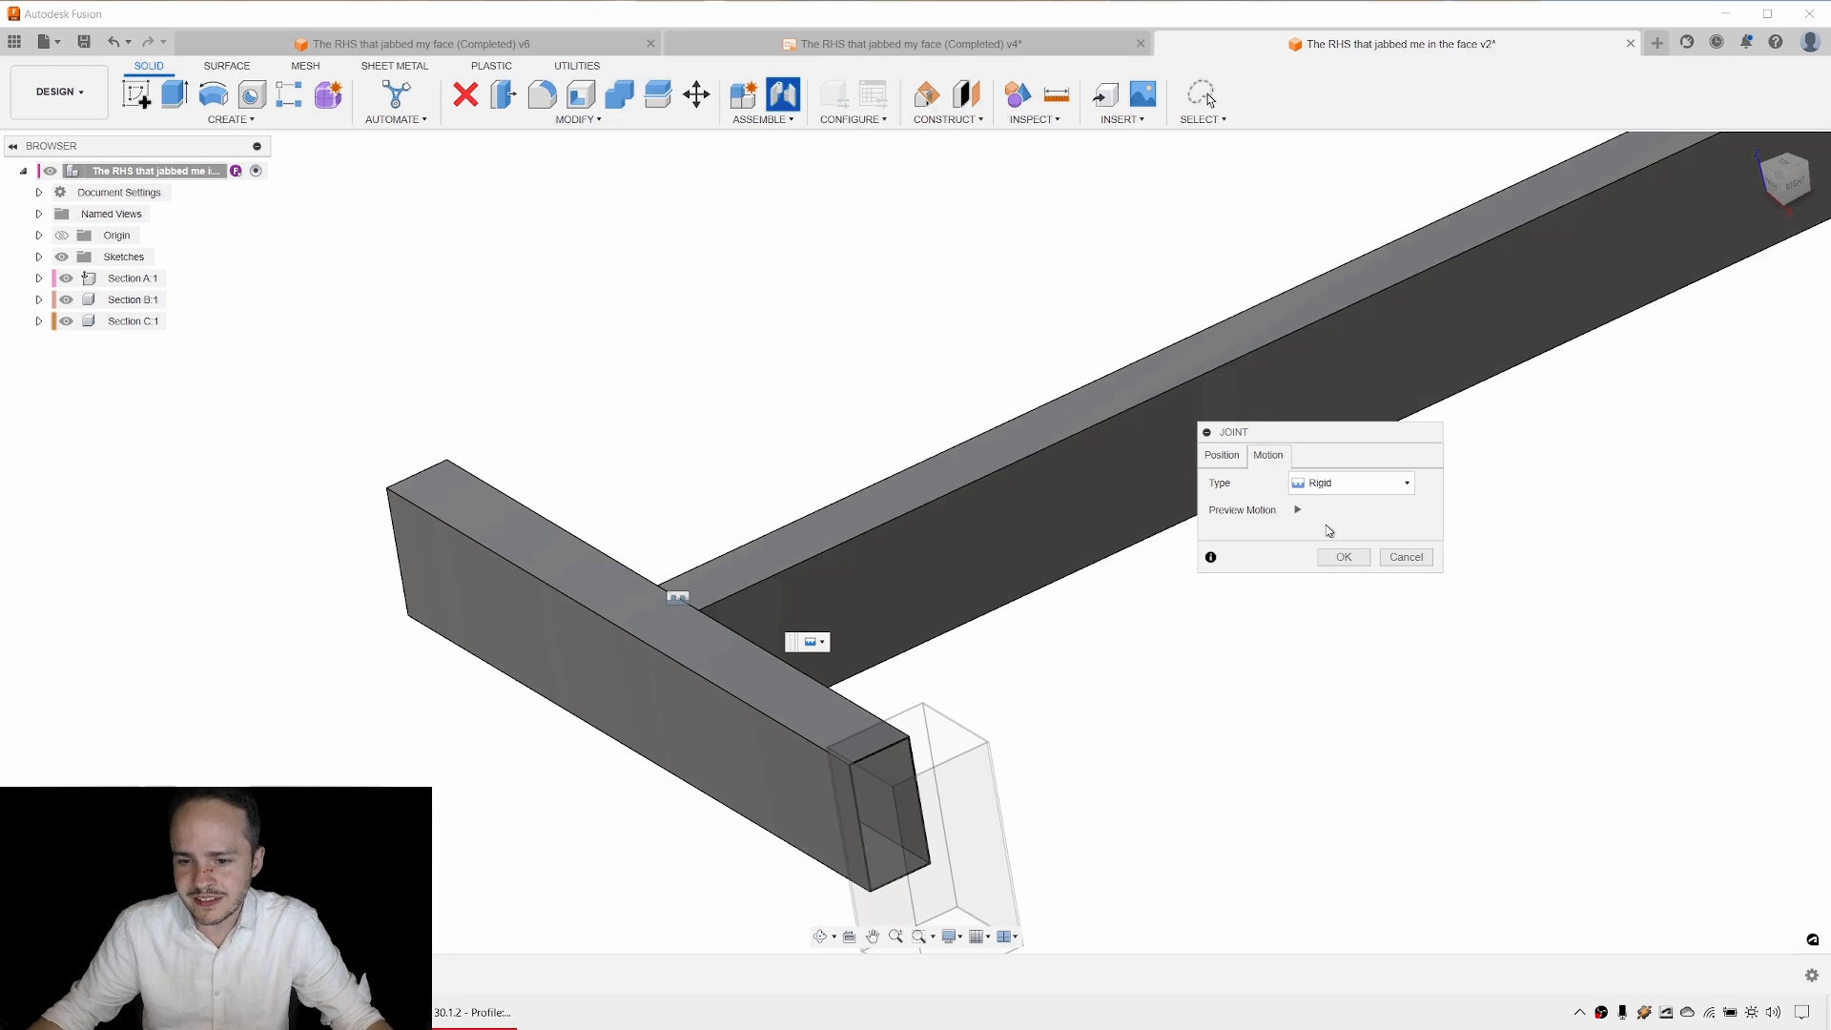
{"action": "left_click", "coordinate": [1297, 512]}
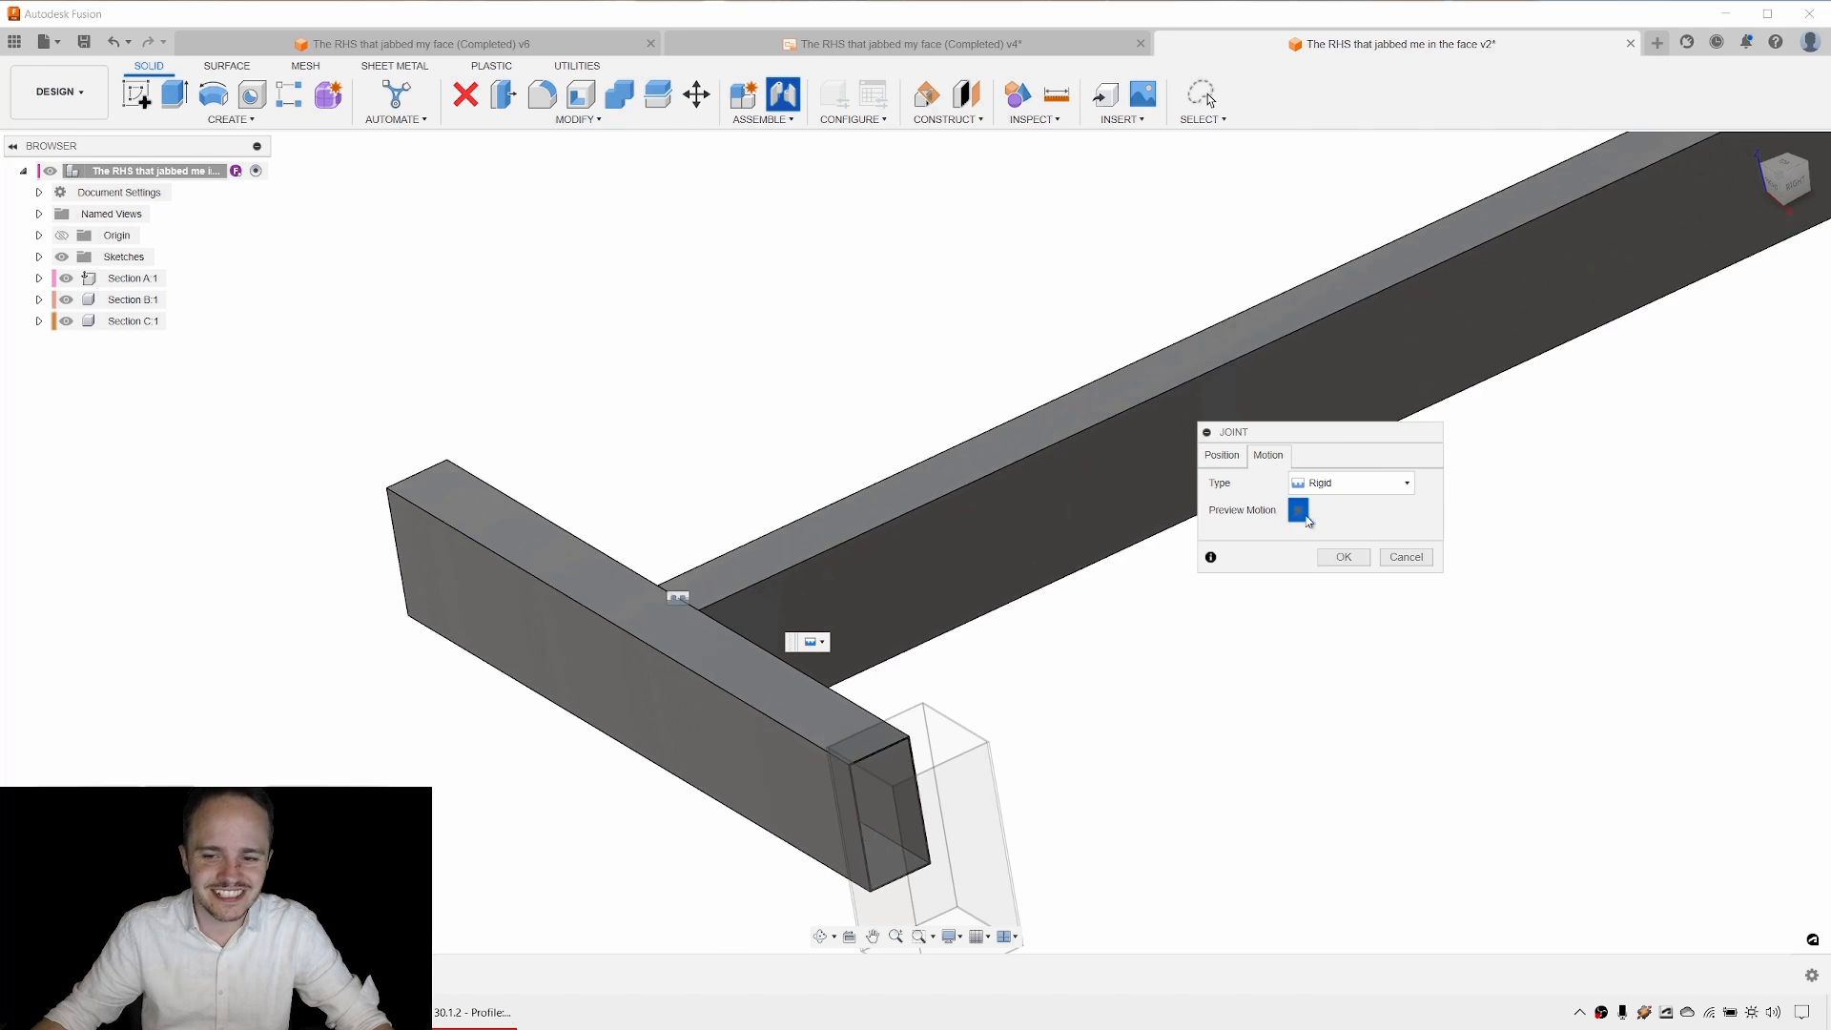
{"action": "left_click", "coordinate": [1298, 512]}
{"action": "left_click", "coordinate": [1364, 482]}
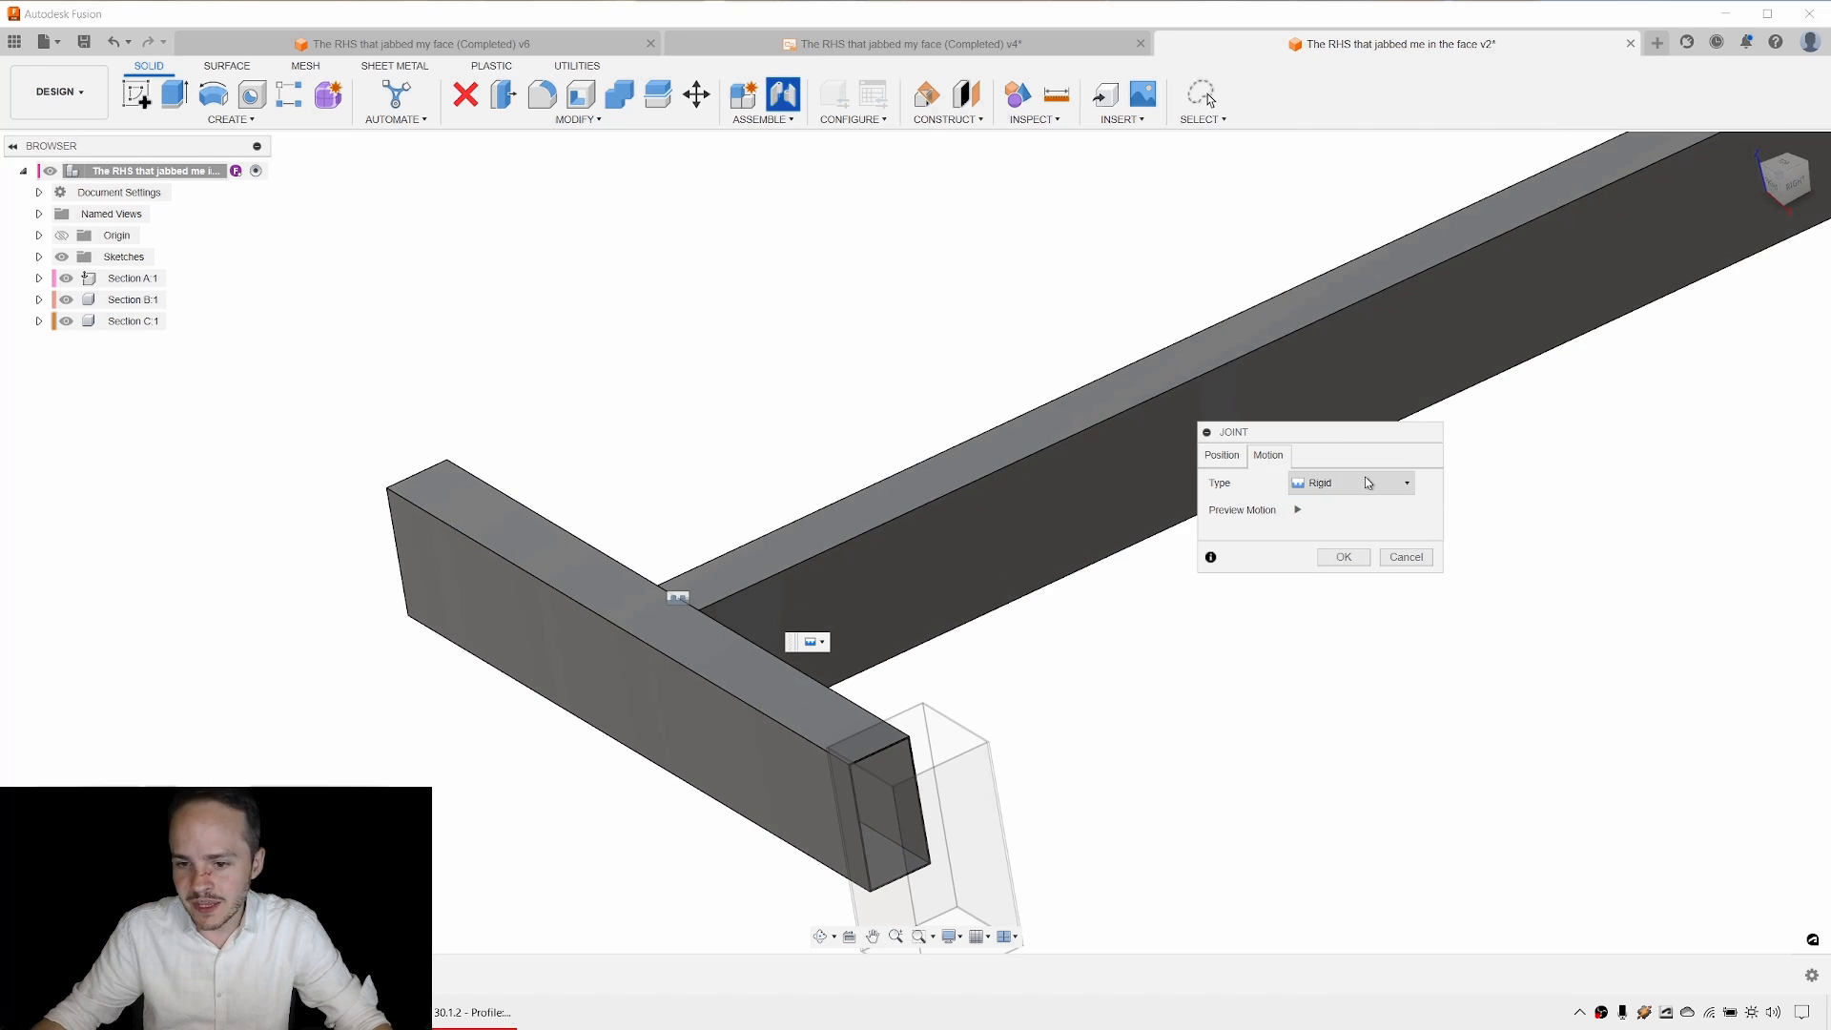
{"action": "left_click", "coordinate": [1358, 524]}
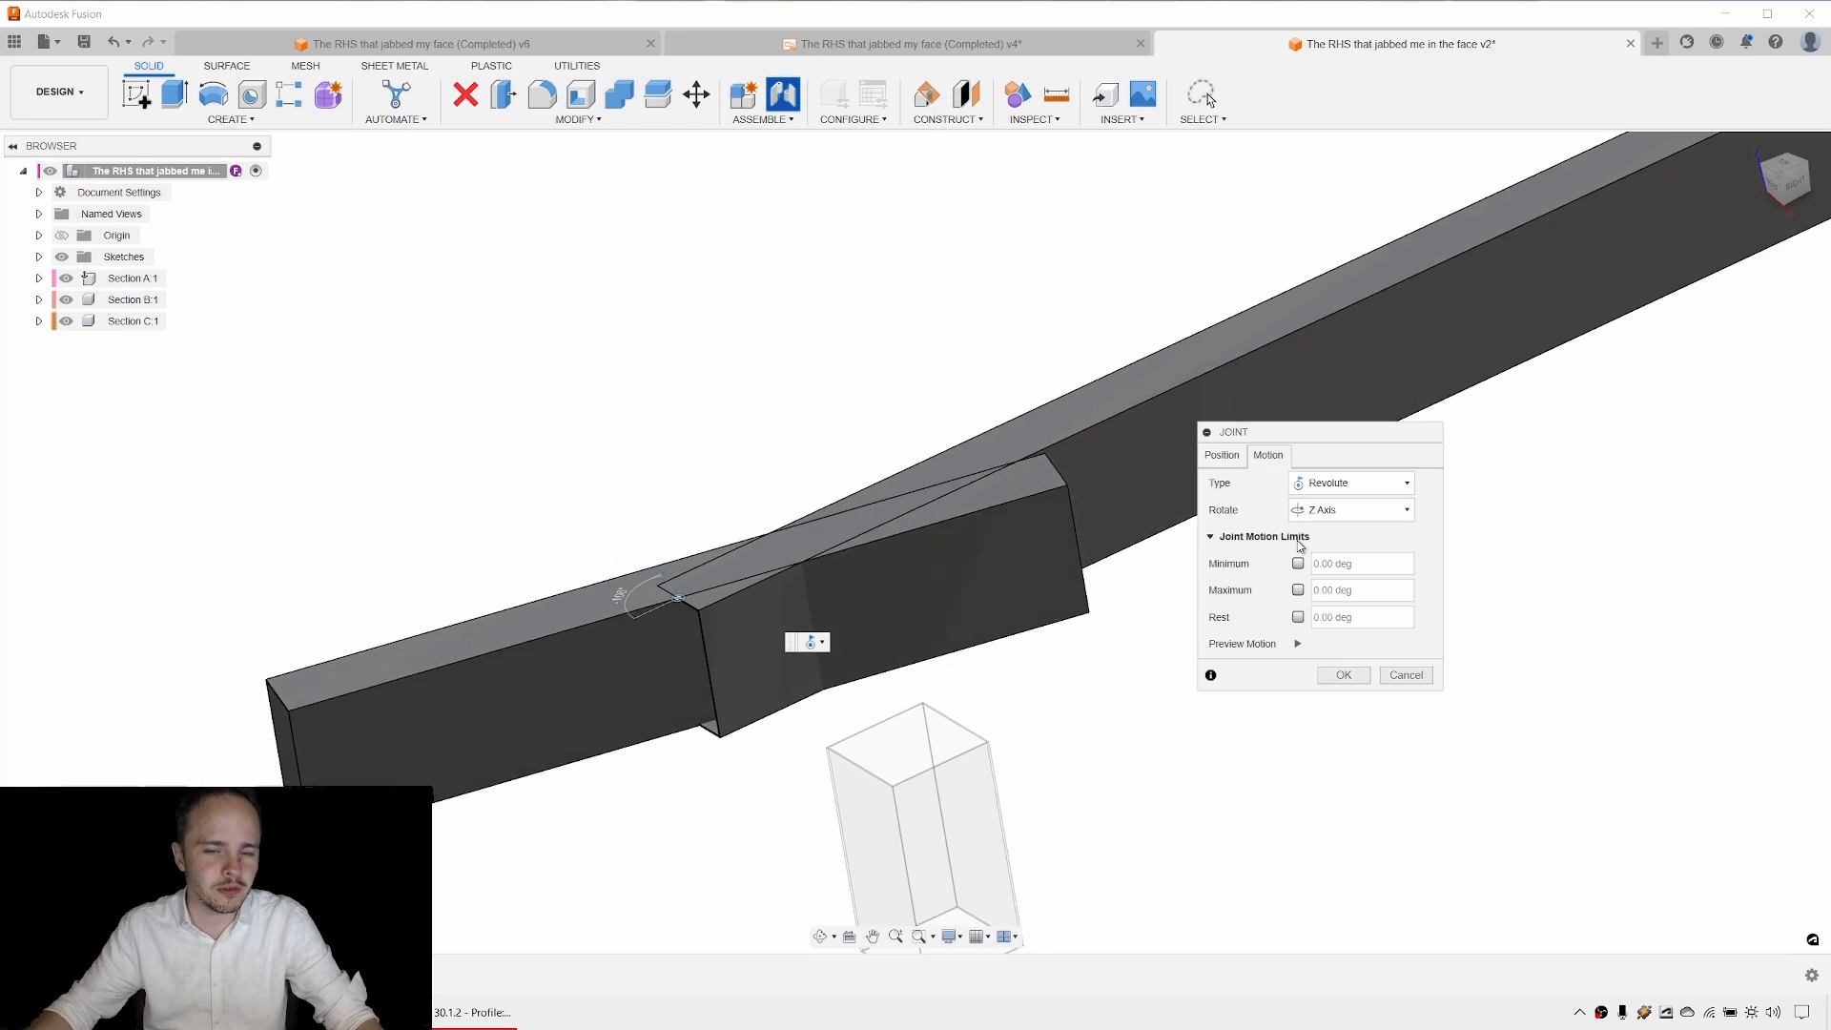
Set the joint's motion type to Rigid and complete the joint between Section B and Section A.
{"action": "left_click", "coordinate": [1370, 490]}
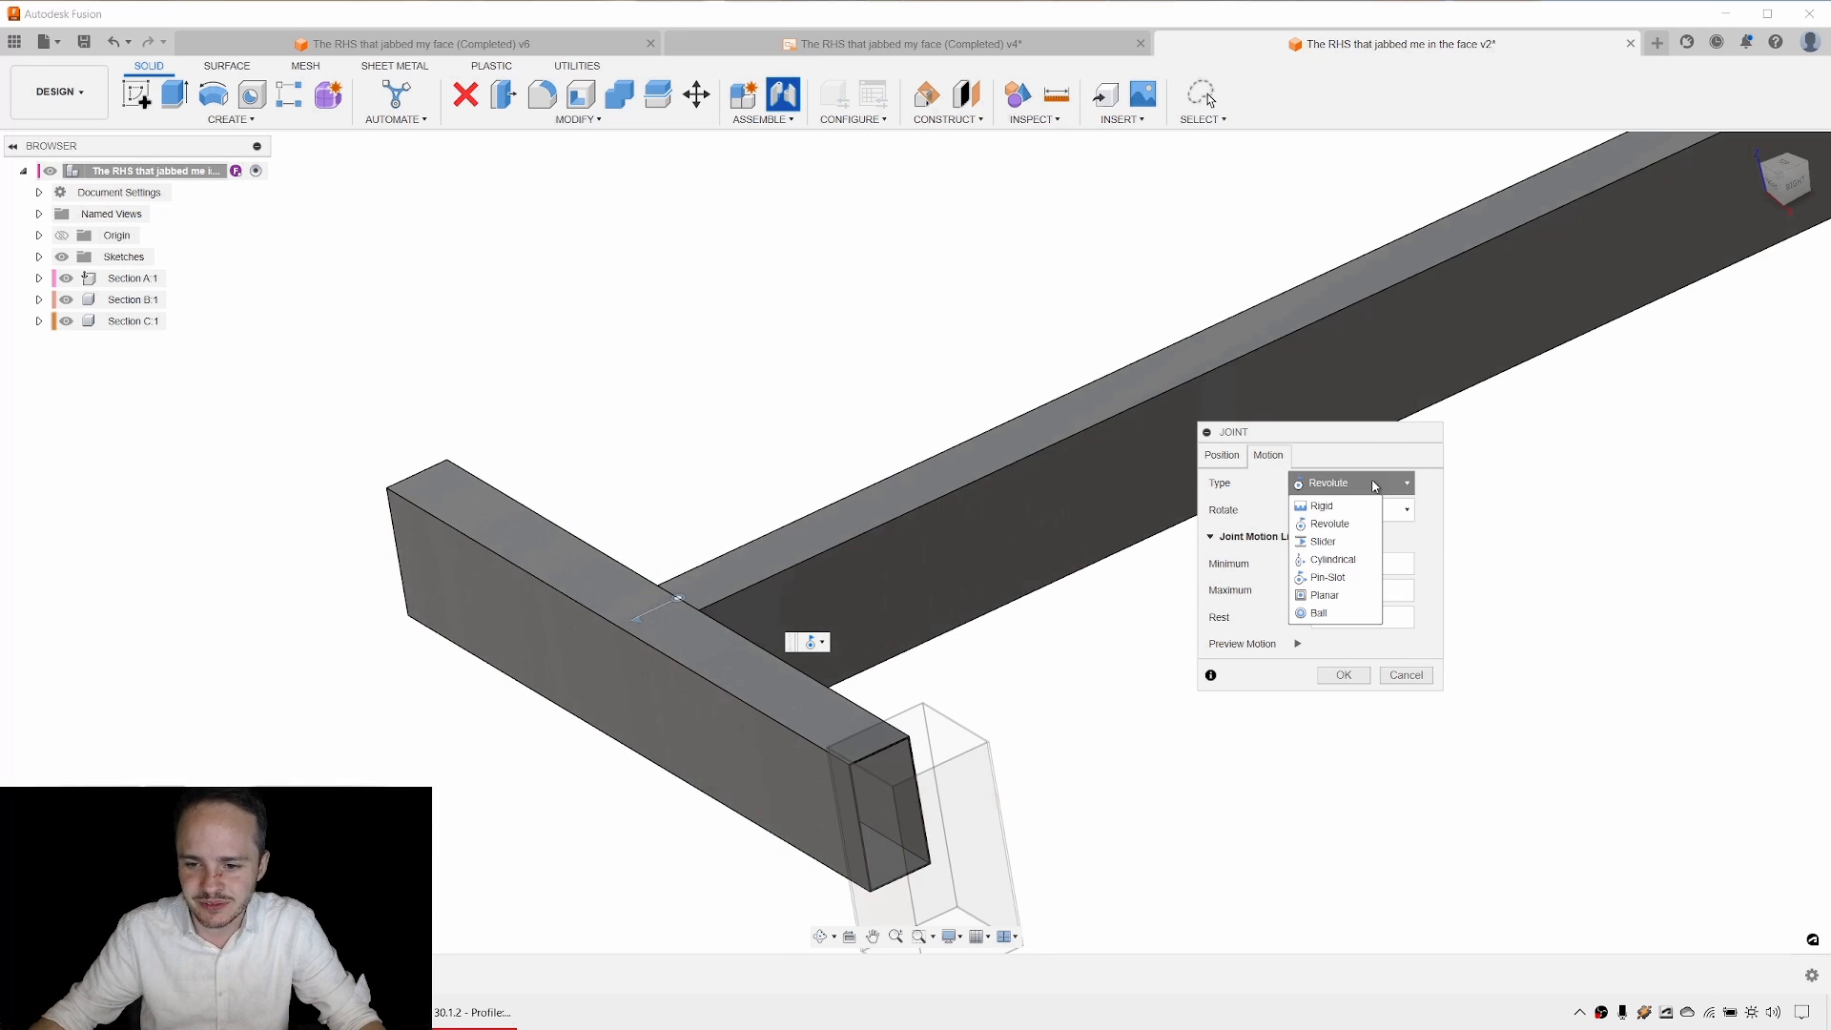
{"action": "left_click", "coordinate": [1351, 507]}
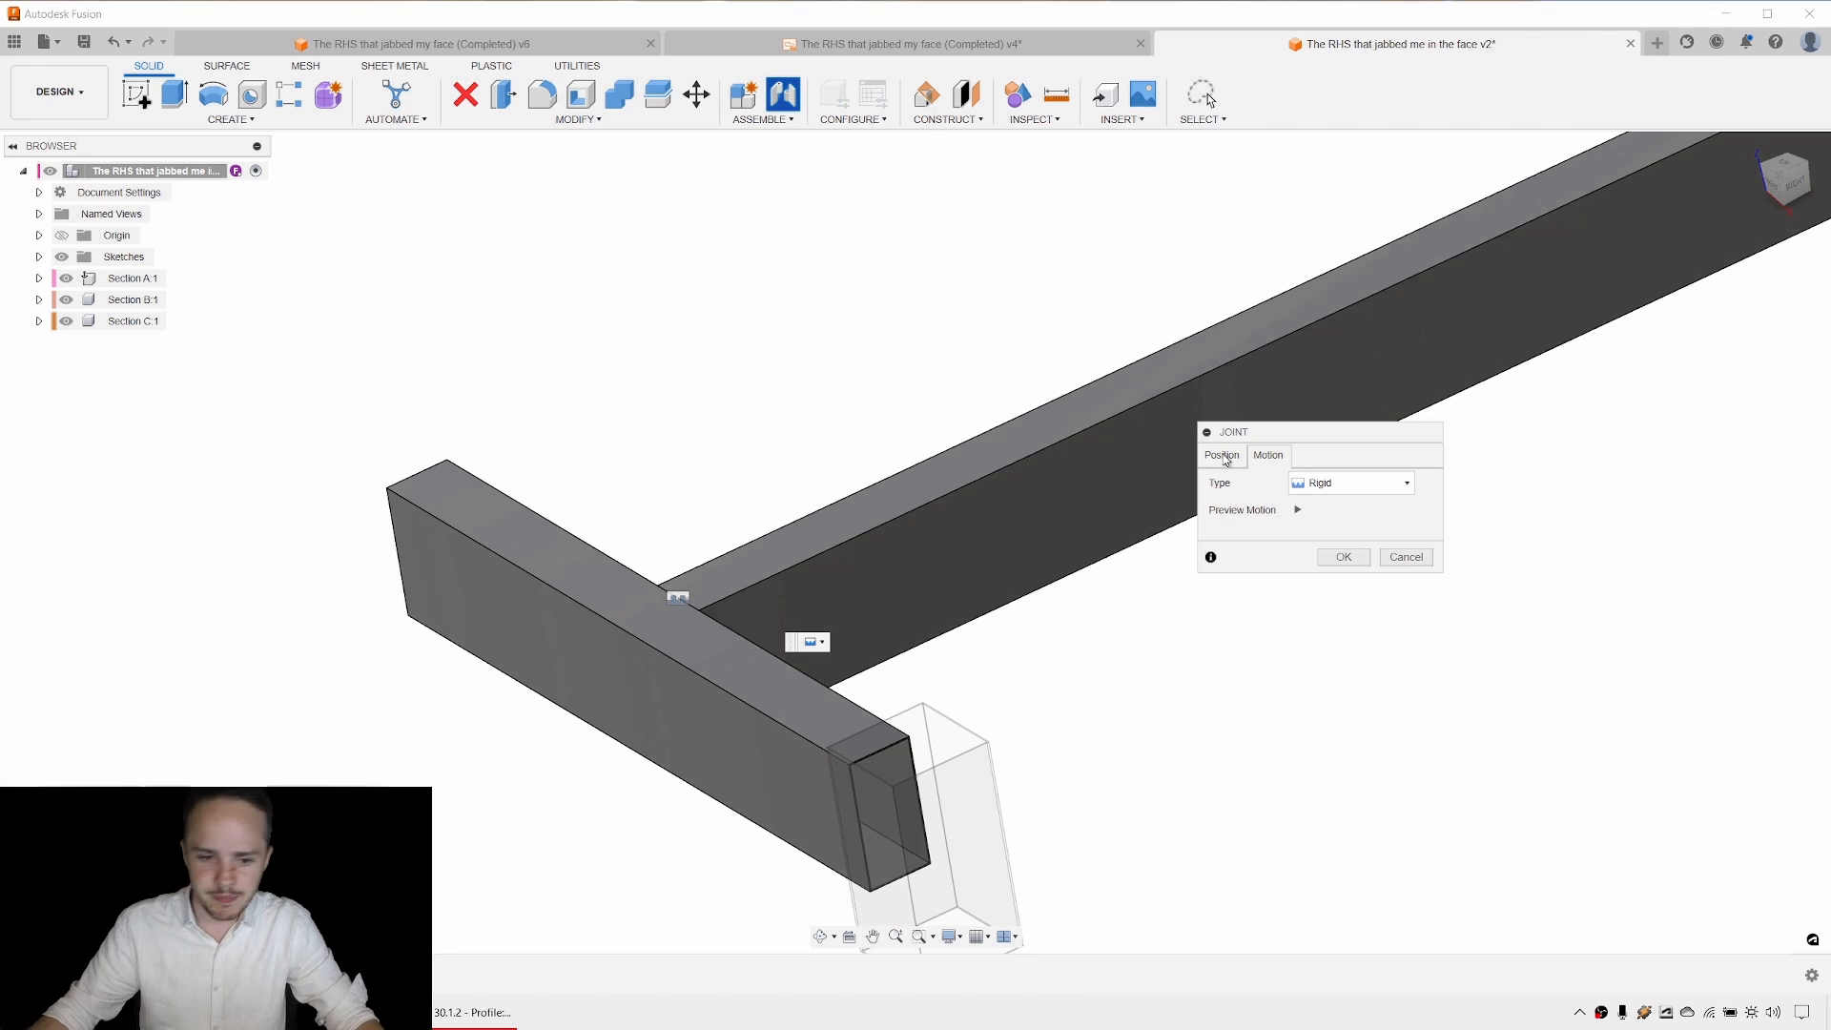
{"action": "left_click", "coordinate": [1343, 557]}
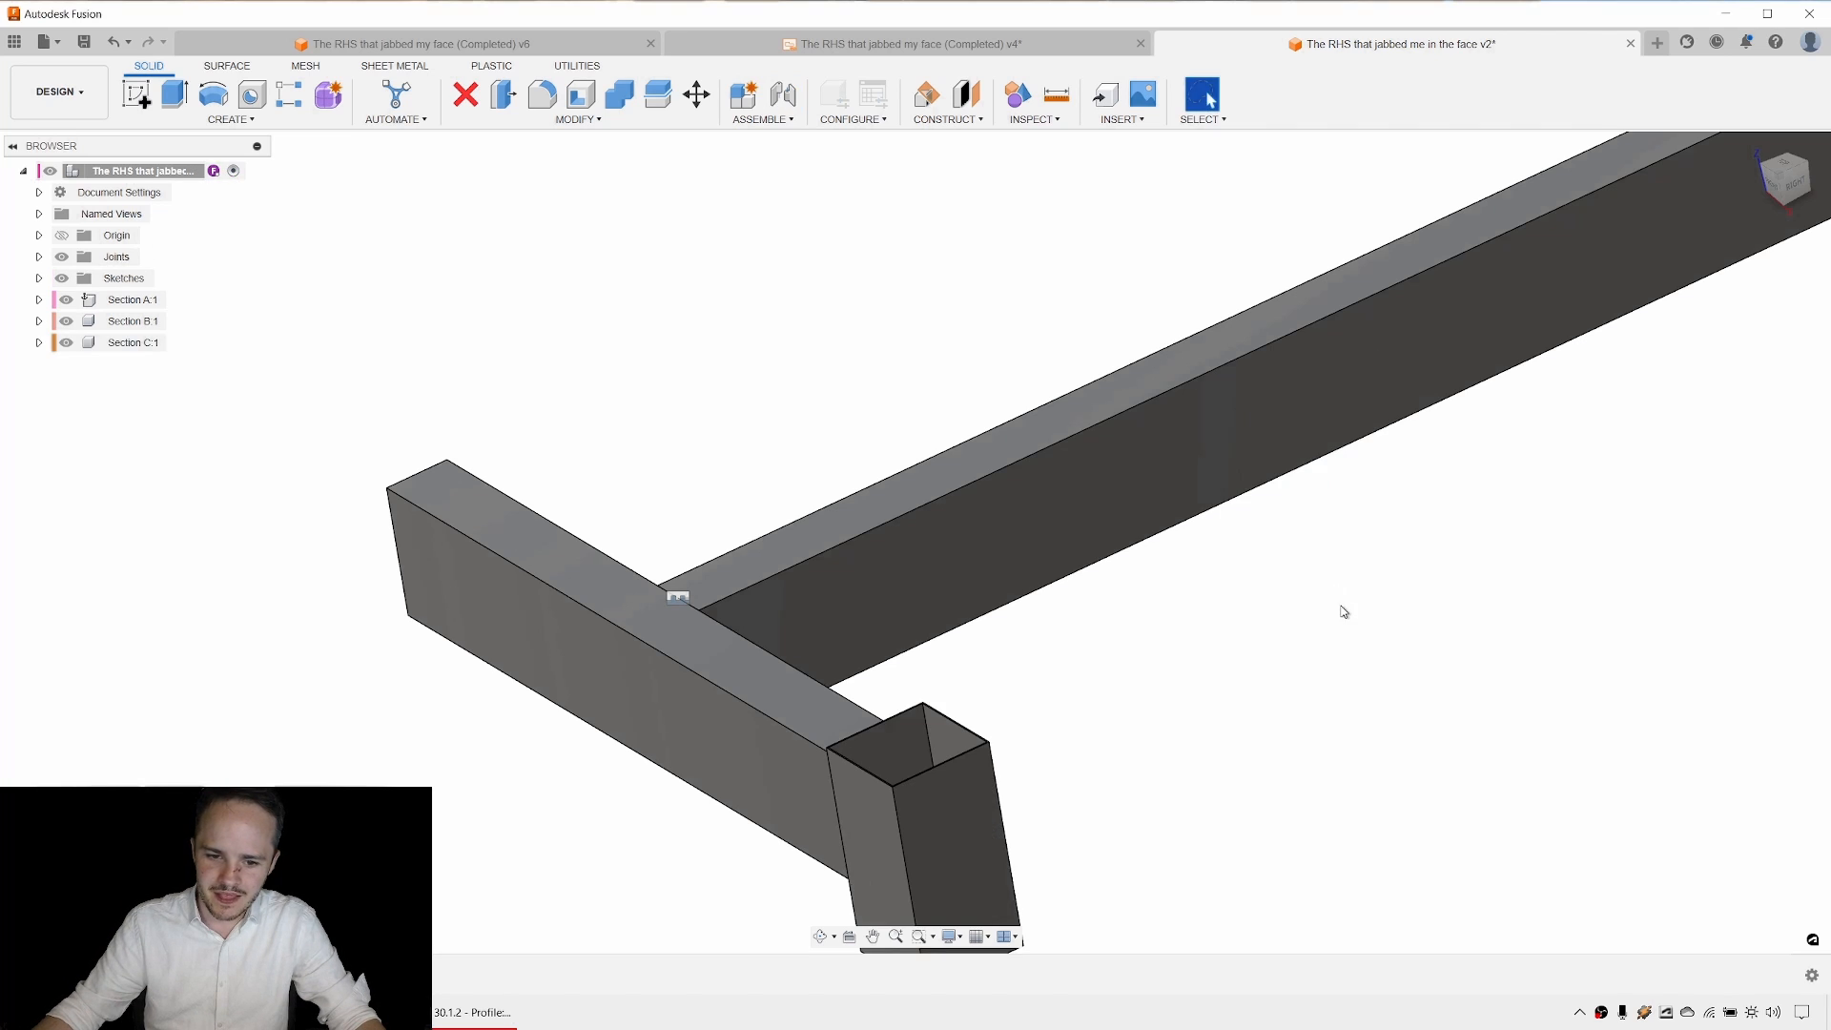
Select the new joint's marker at the crosspiece-to-beam connection and expand the Joints folder in the browser.
{"action": "middle_click_drag", "start_coordinate": [1332, 670], "coordinate": [1288, 589]}
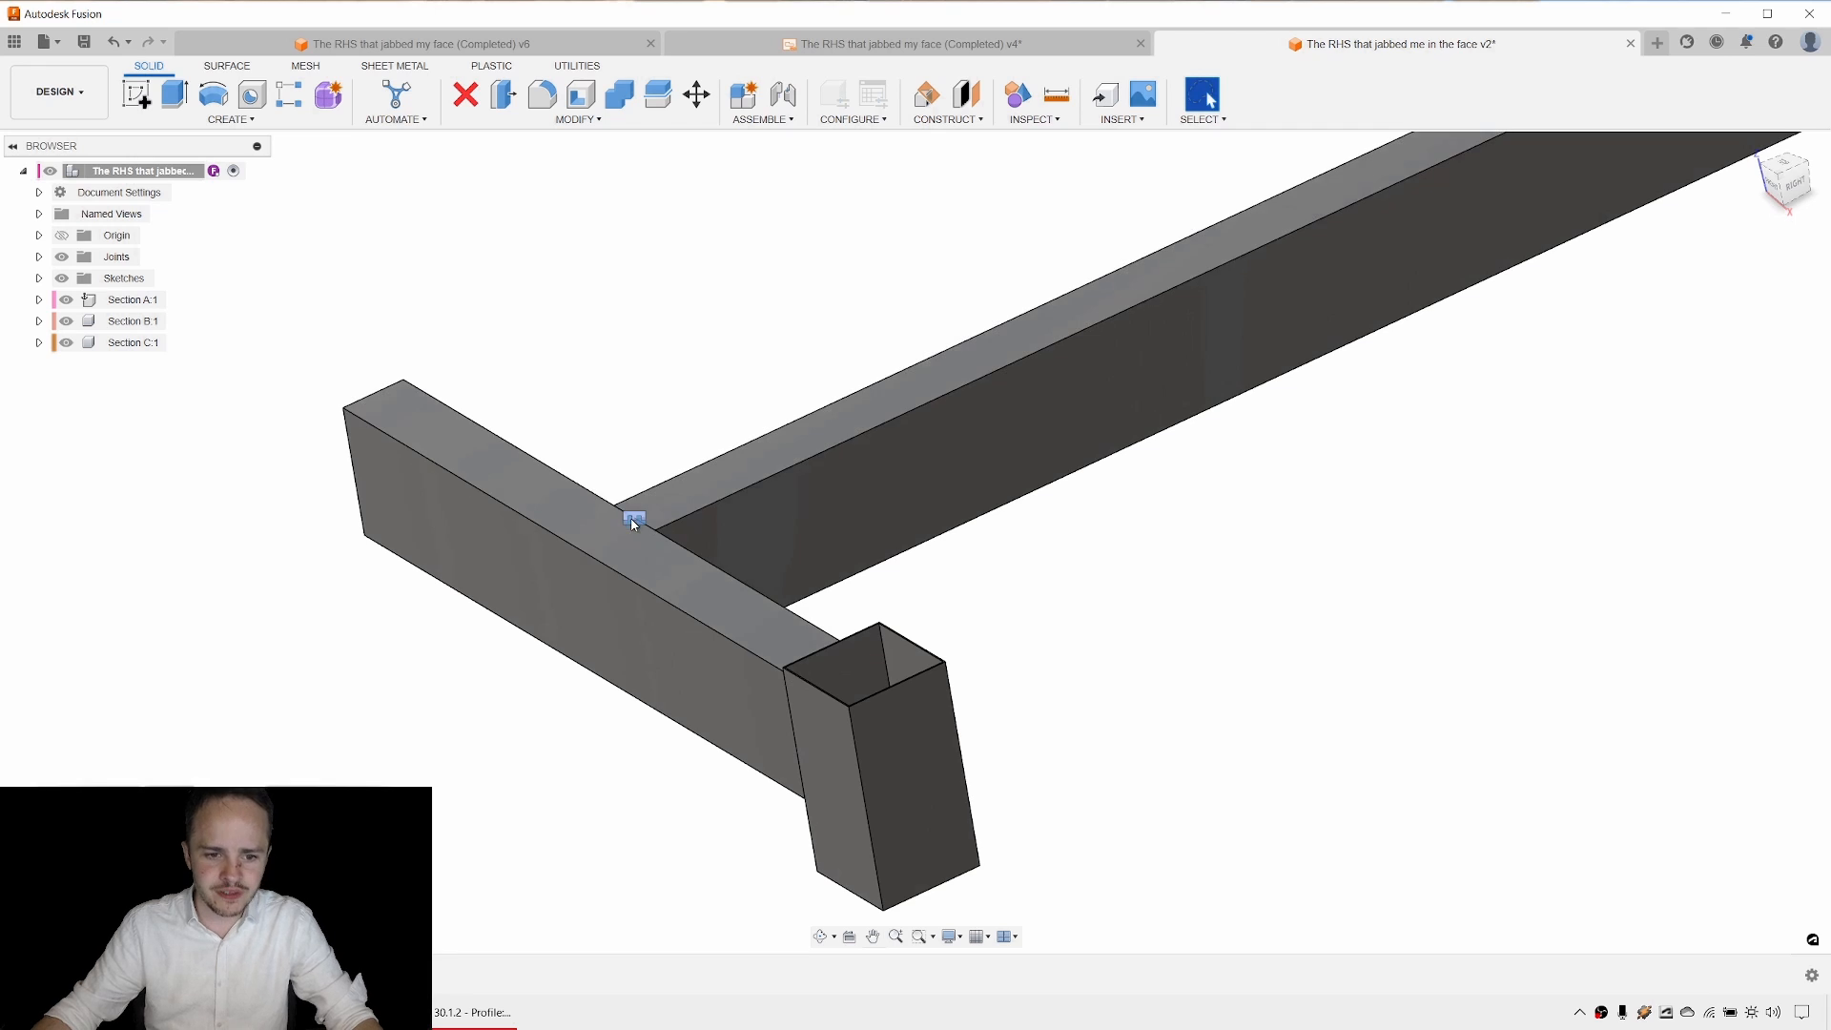
{"action": "left_click", "coordinate": [634, 518]}
{"action": "left_click", "coordinate": [755, 382]}
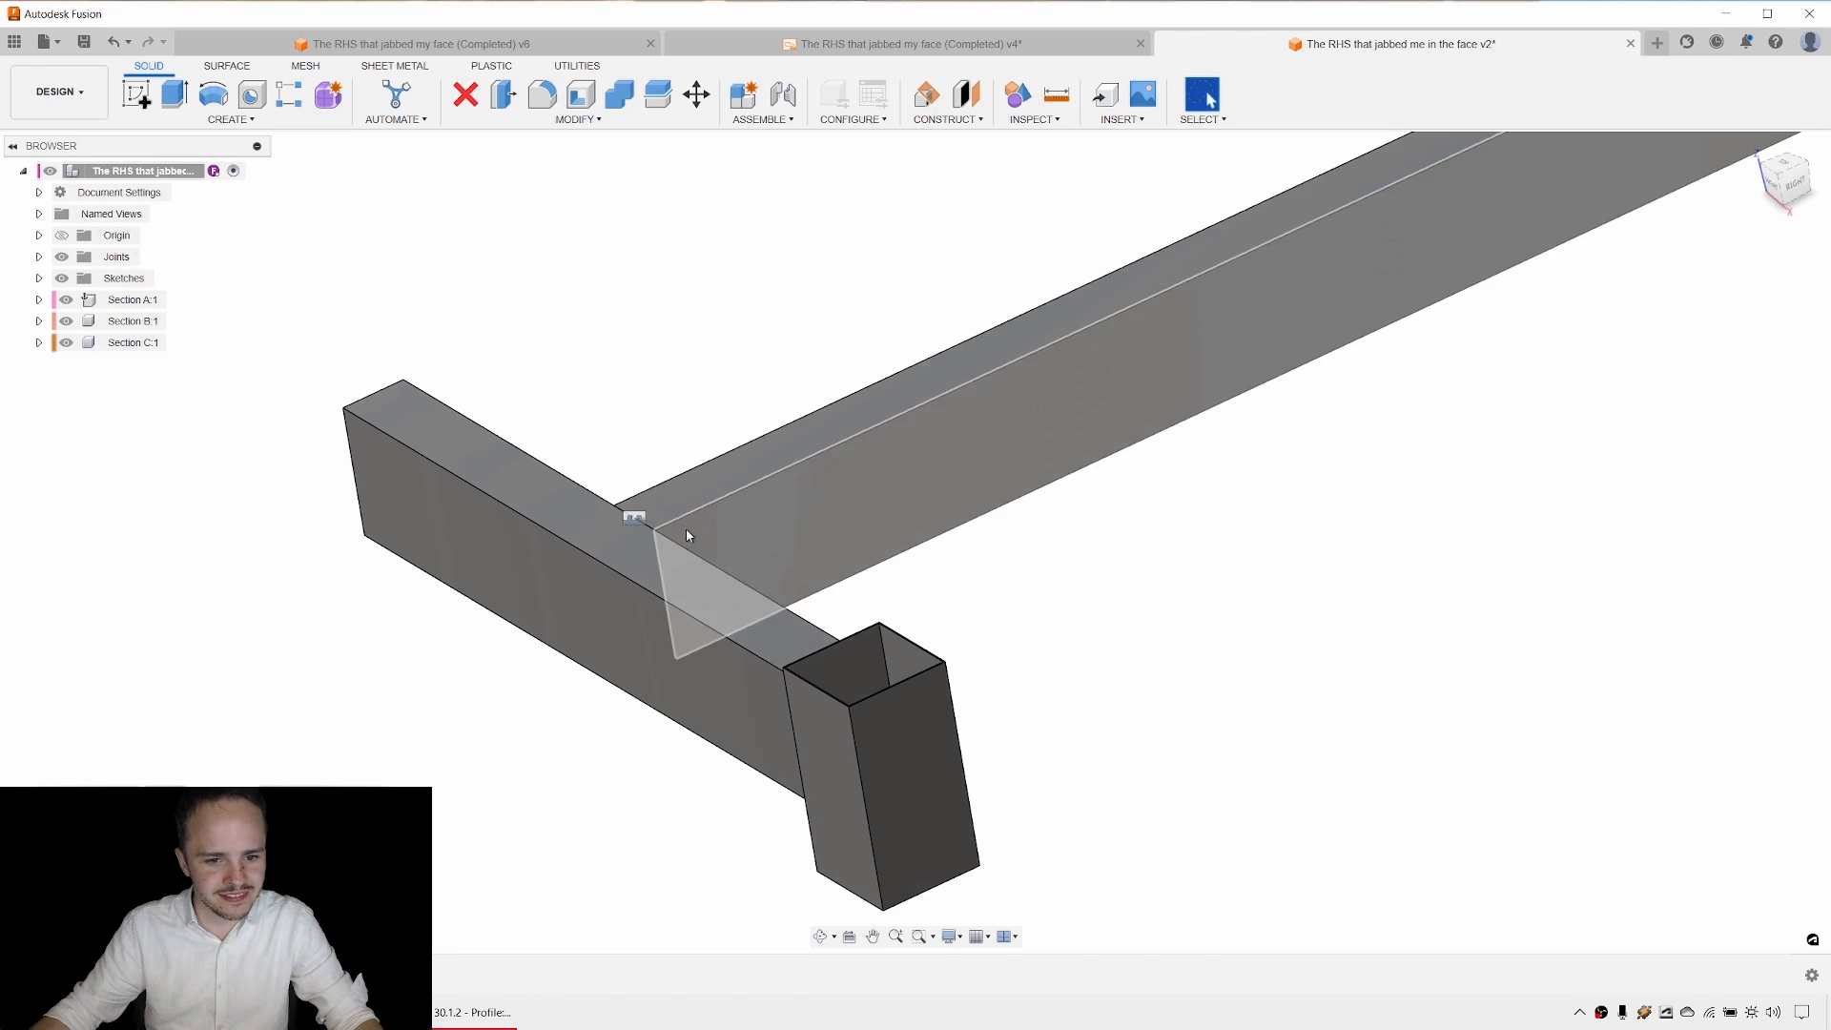
{"action": "right_click", "coordinate": [631, 521]}
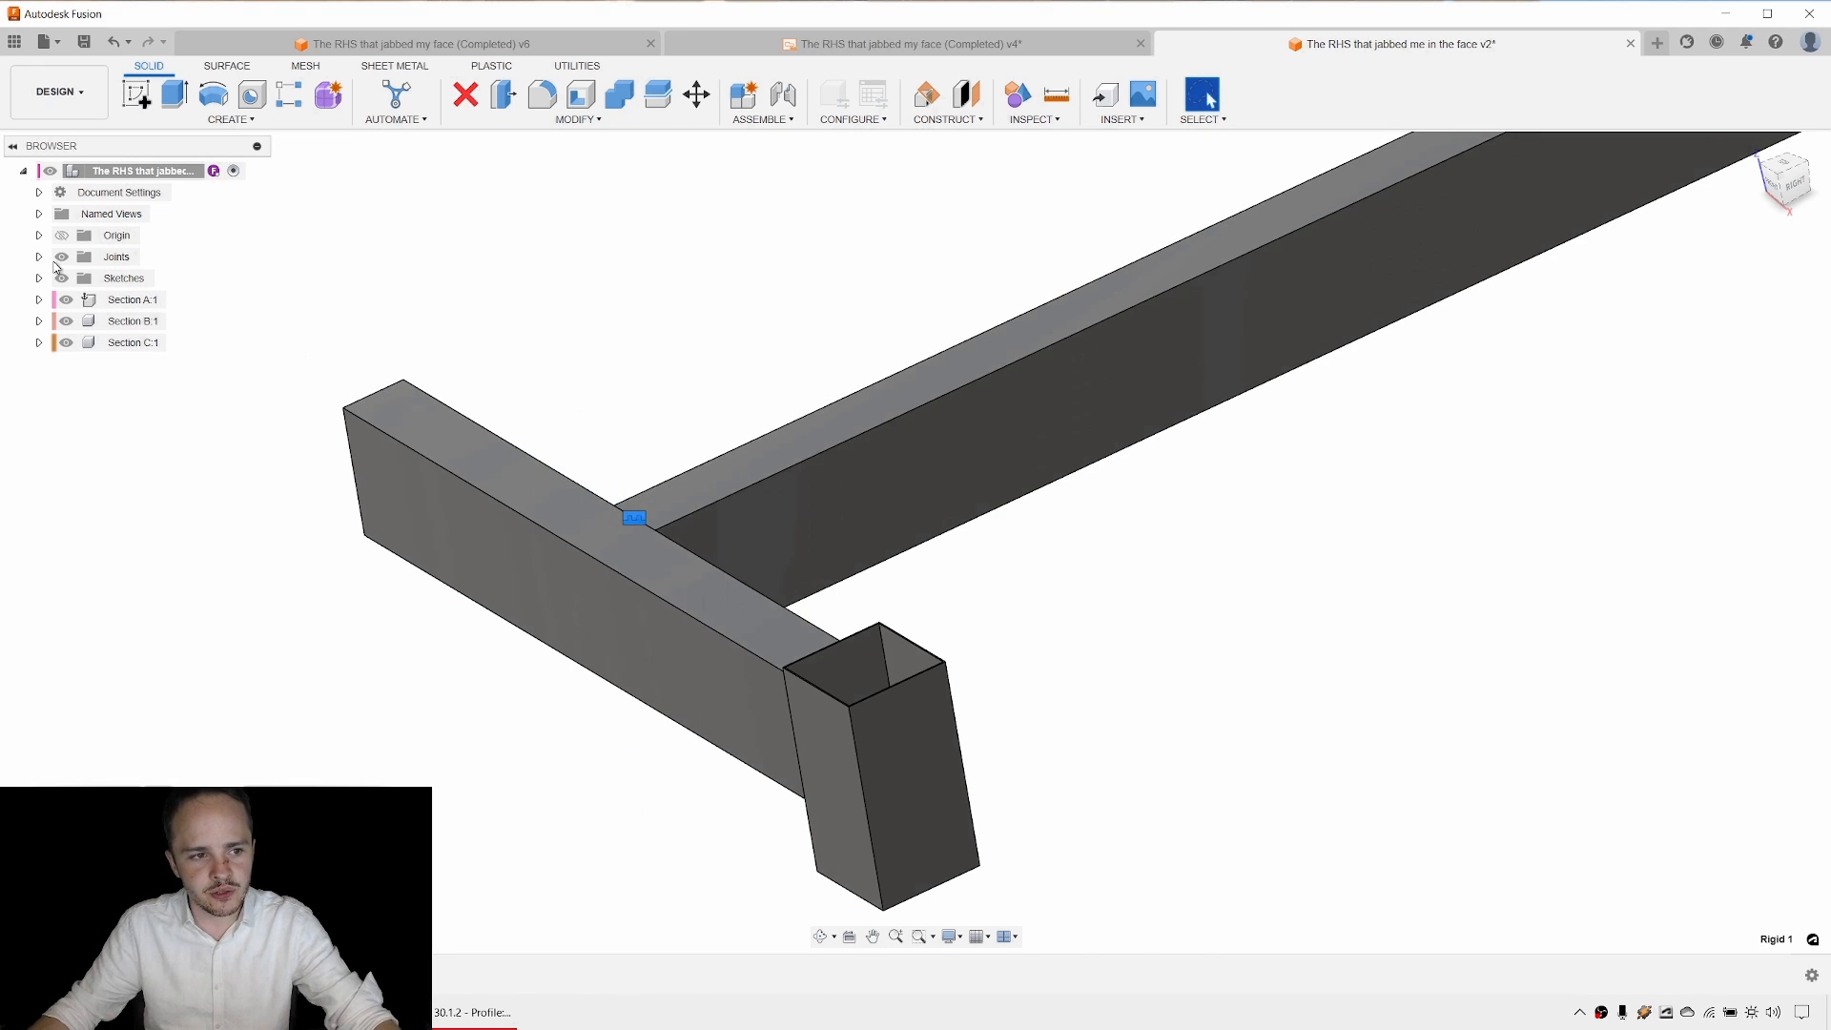
{"action": "left_click", "coordinate": [41, 258]}
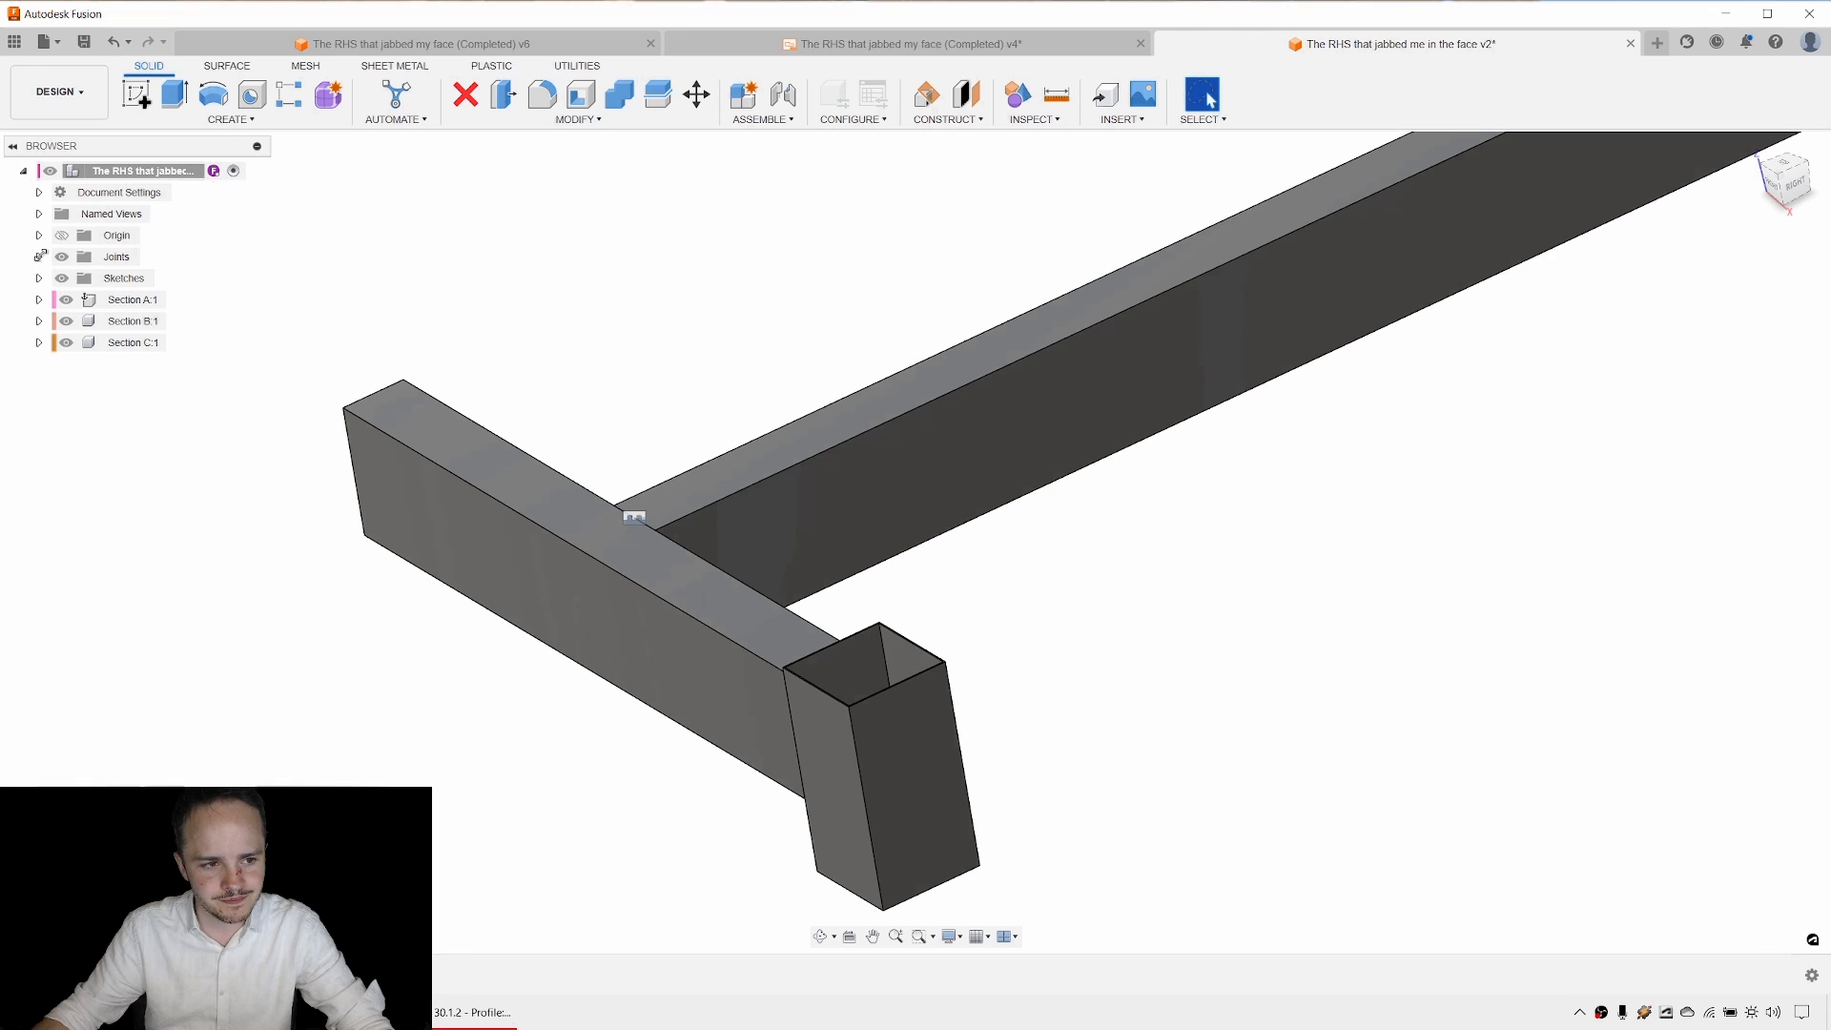
{"action": "left_click", "coordinate": [39, 257]}
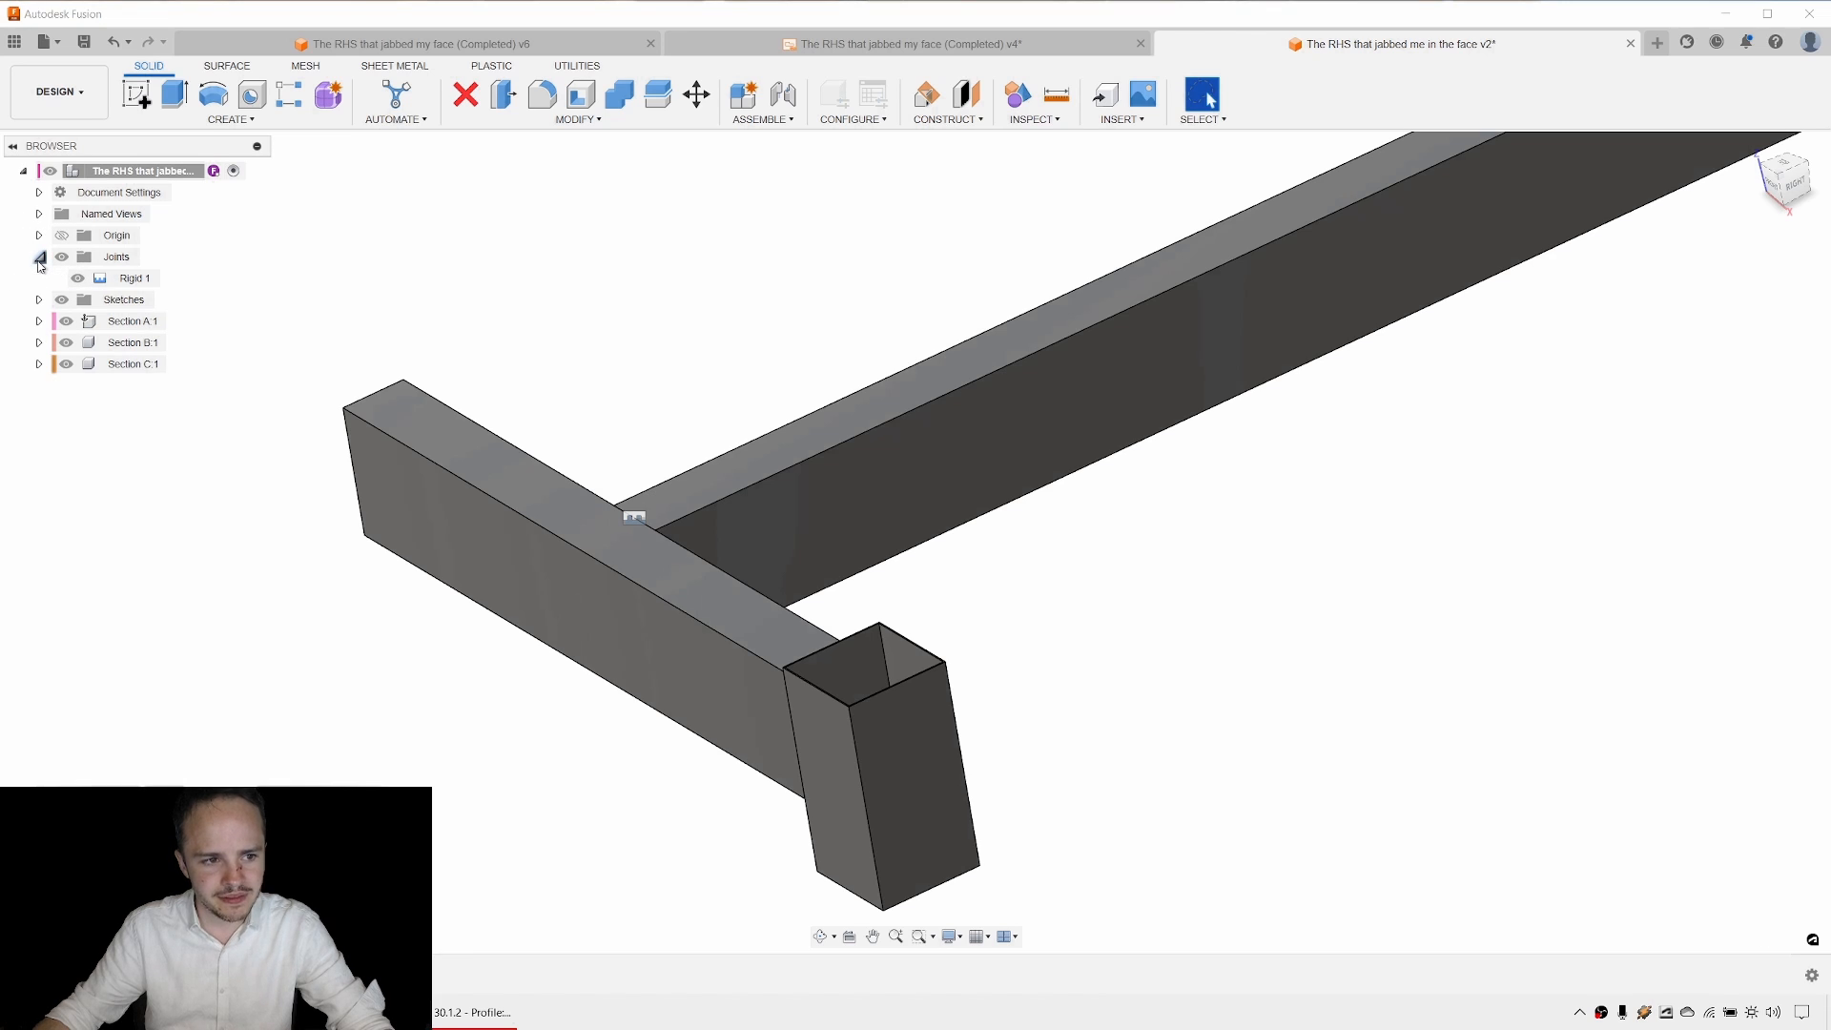
Save the design as a new version.
{"action": "middle_click_drag", "start_coordinate": [769, 362], "coordinate": [923, 386], "text": "shift"}
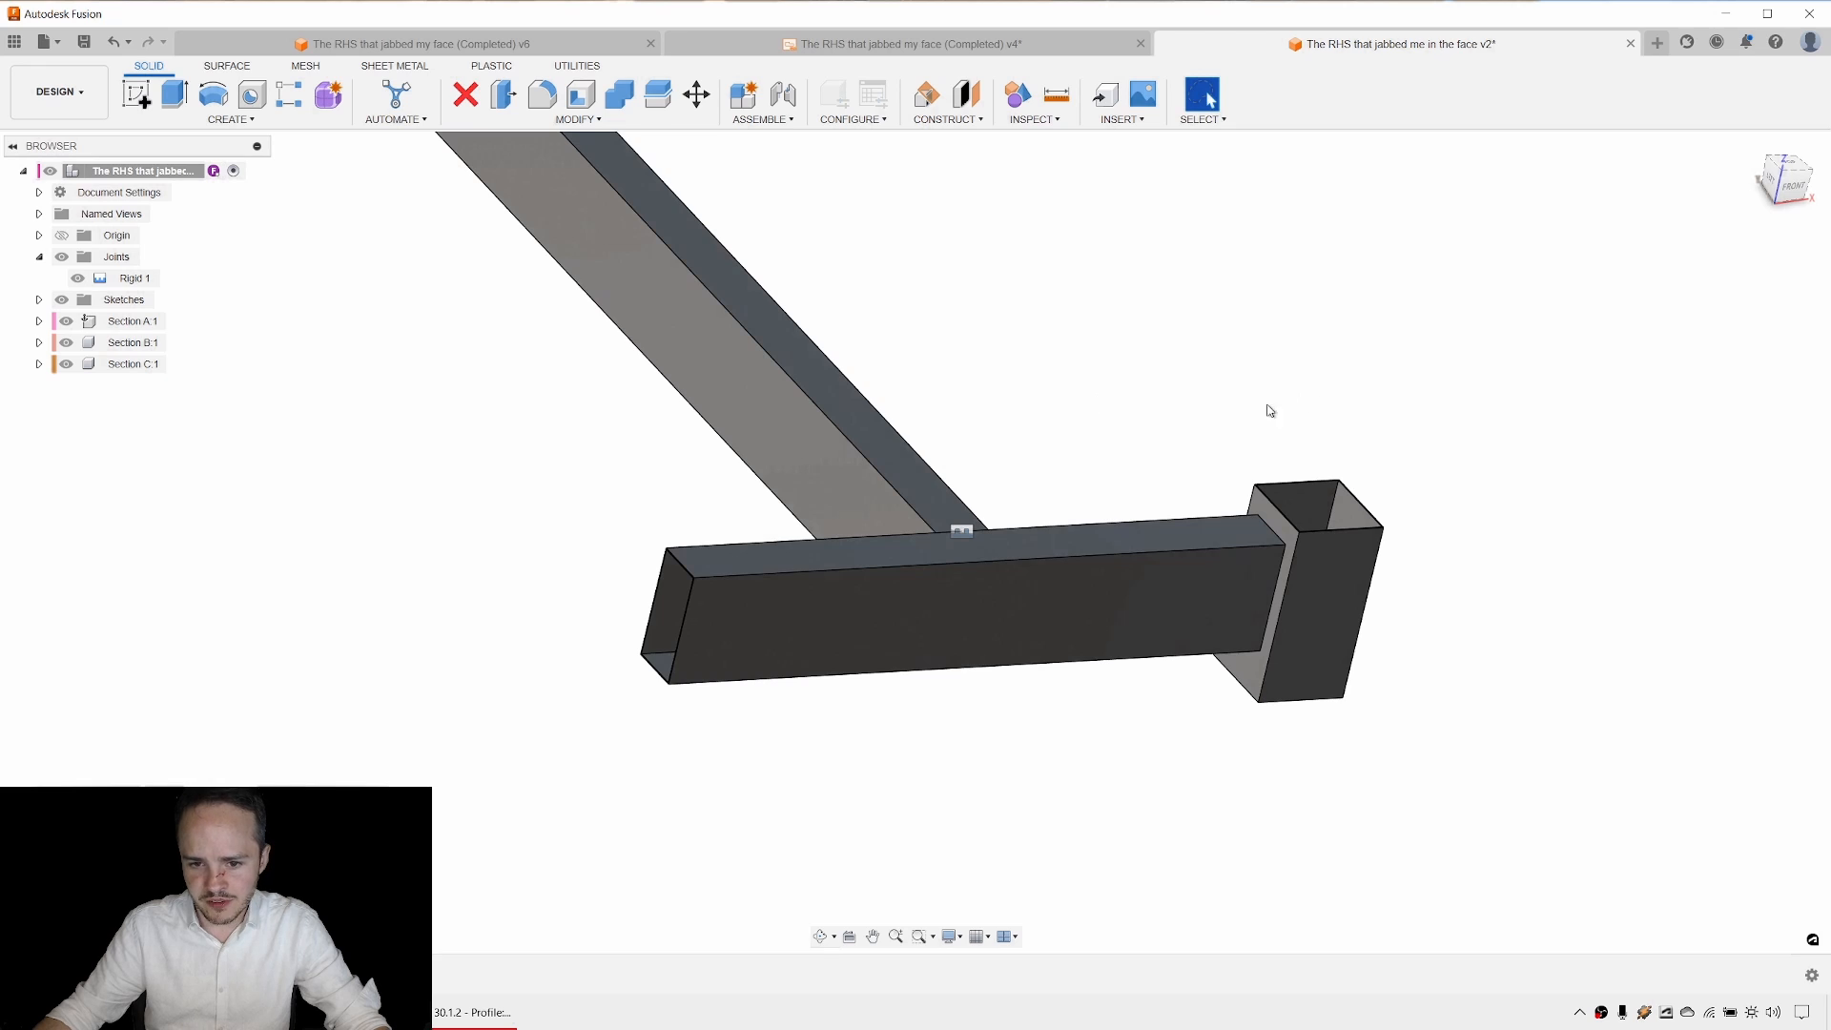
{"action": "key", "text": "ctrl+s"}
{"action": "key", "text": "Return"}
Try aligning the front face of Section C with the front face of Section B and capturing the position.
{"action": "scroll", "coordinate": [1287, 525], "scroll_direction": "up", "scroll_amount": 3}
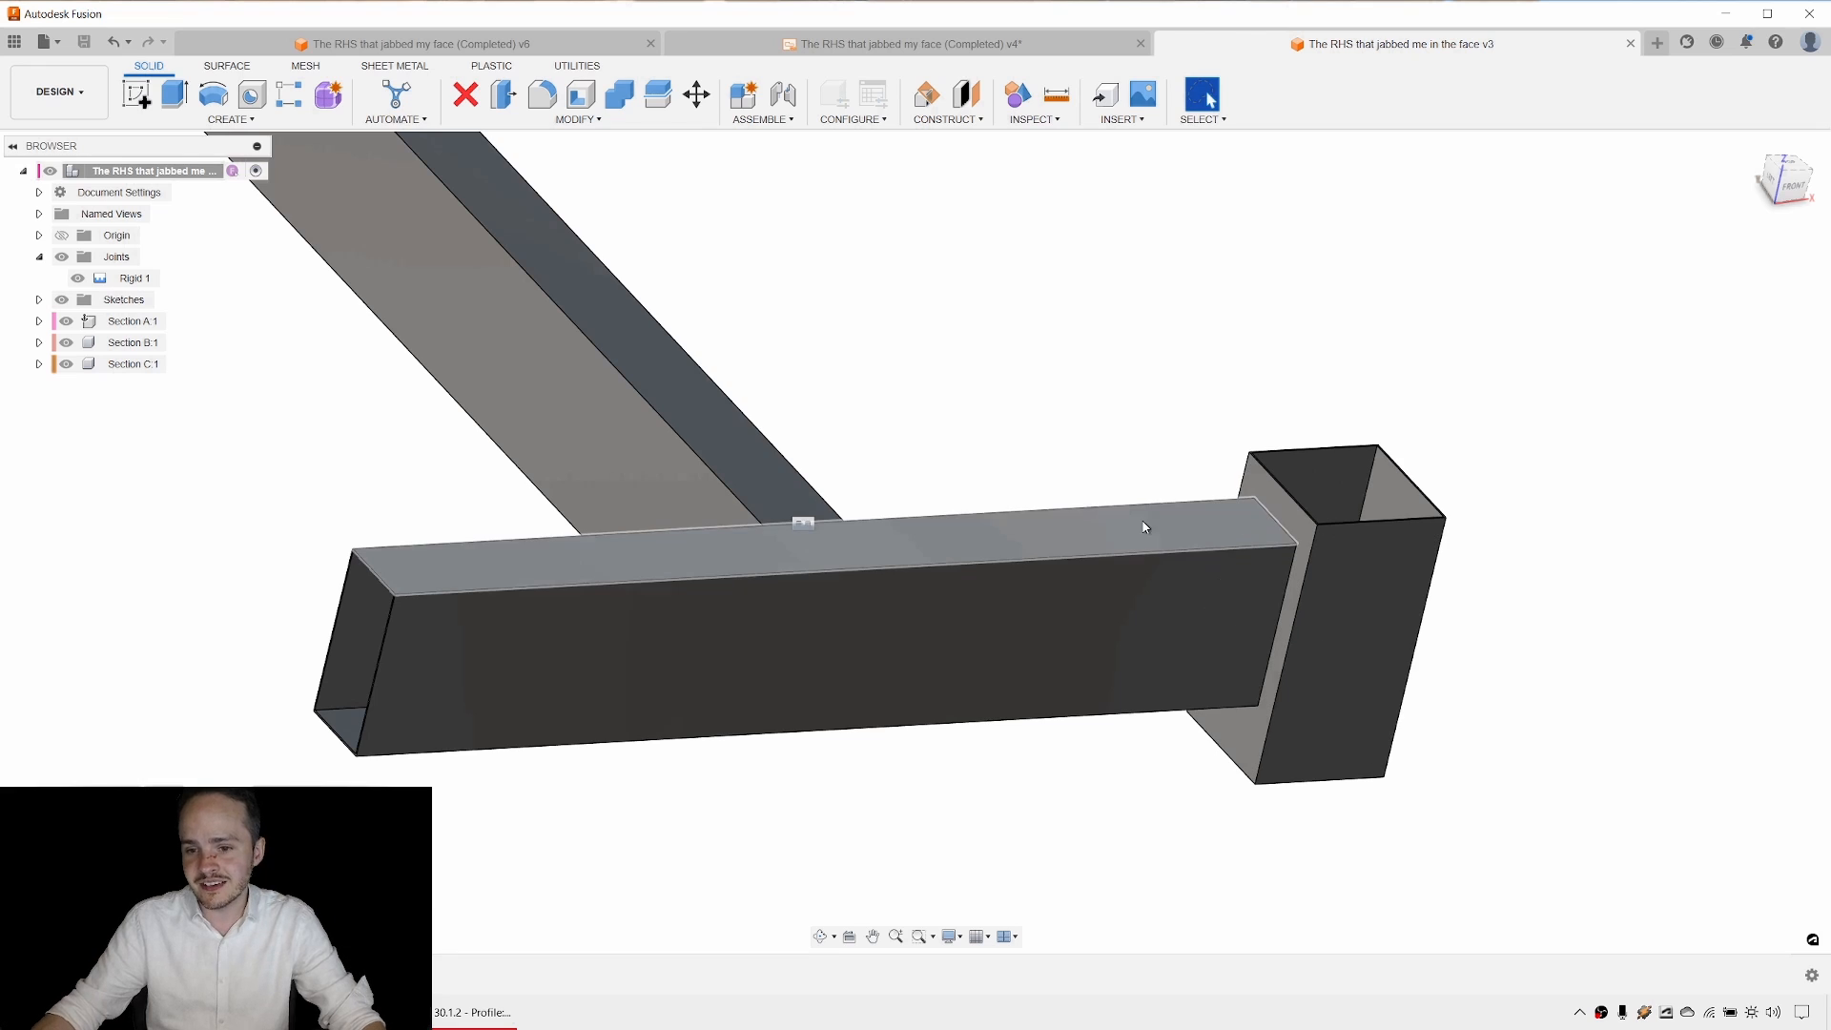
{"action": "scroll", "coordinate": [1492, 474], "scroll_direction": "up", "scroll_amount": 2}
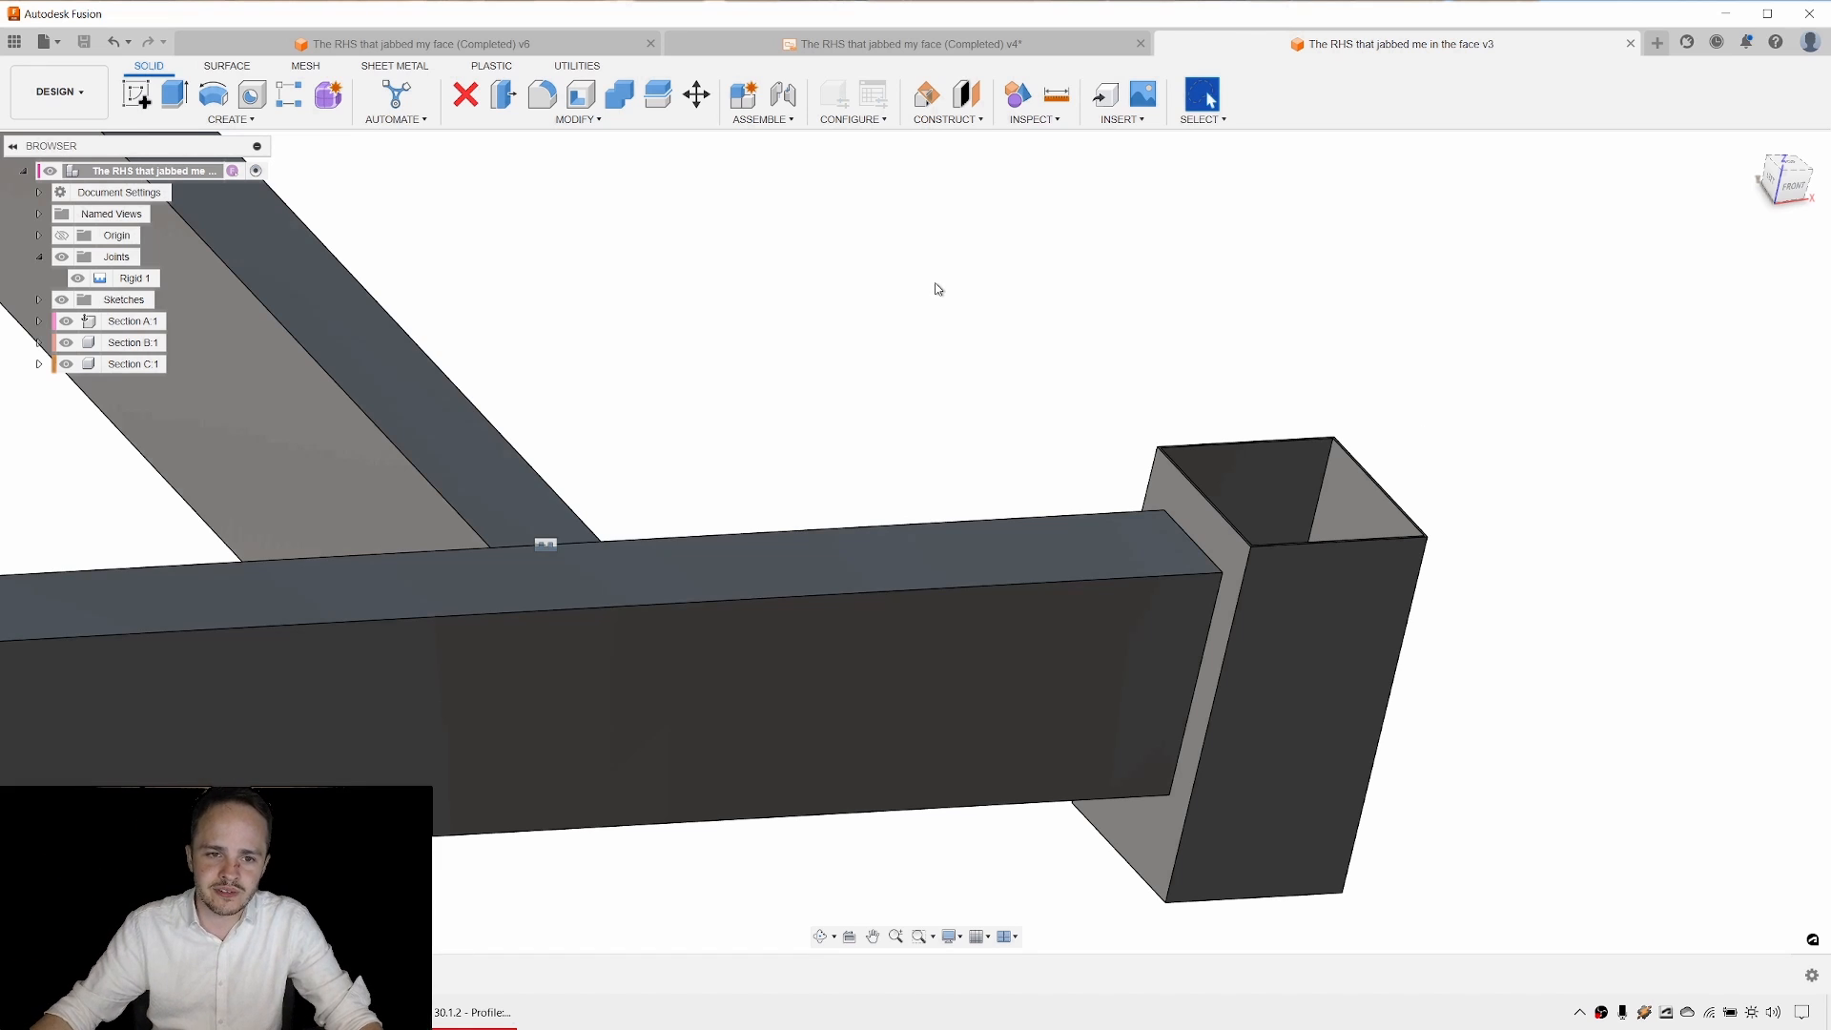
{"action": "left_click", "coordinate": [578, 119]}
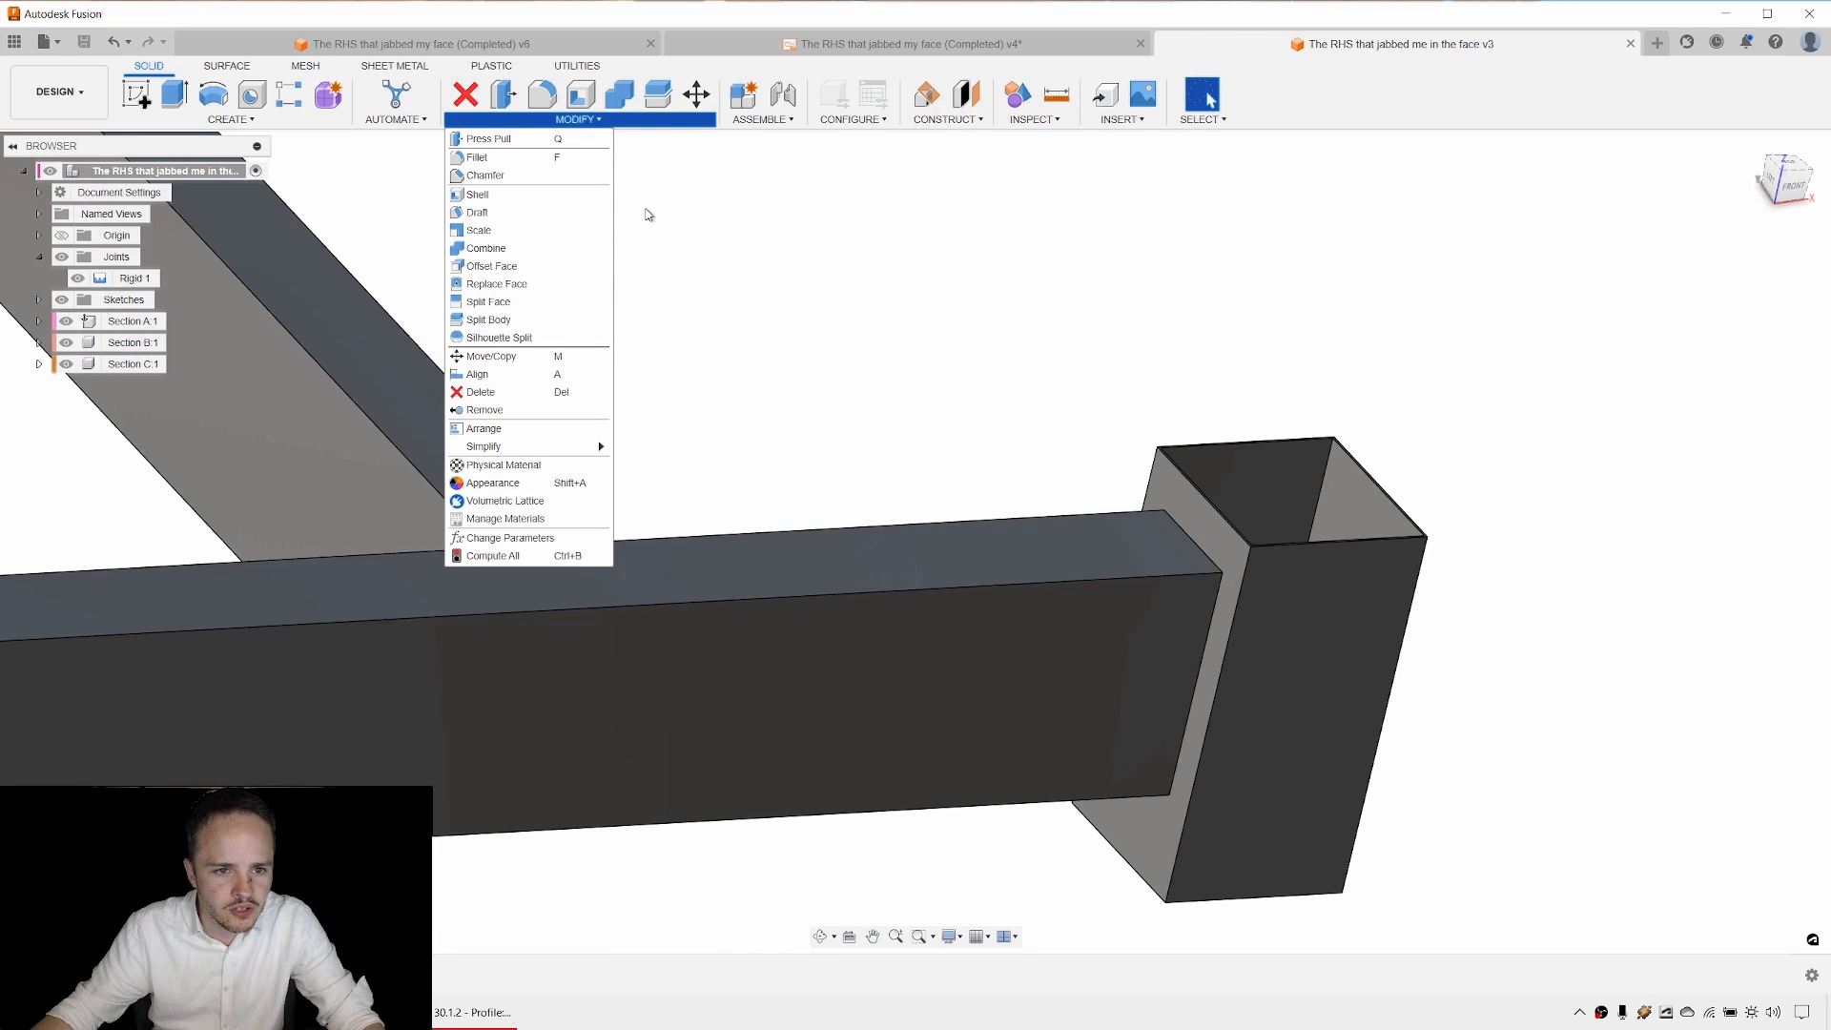
{"action": "left_click", "coordinate": [540, 383]}
{"action": "left_click", "coordinate": [1292, 722]}
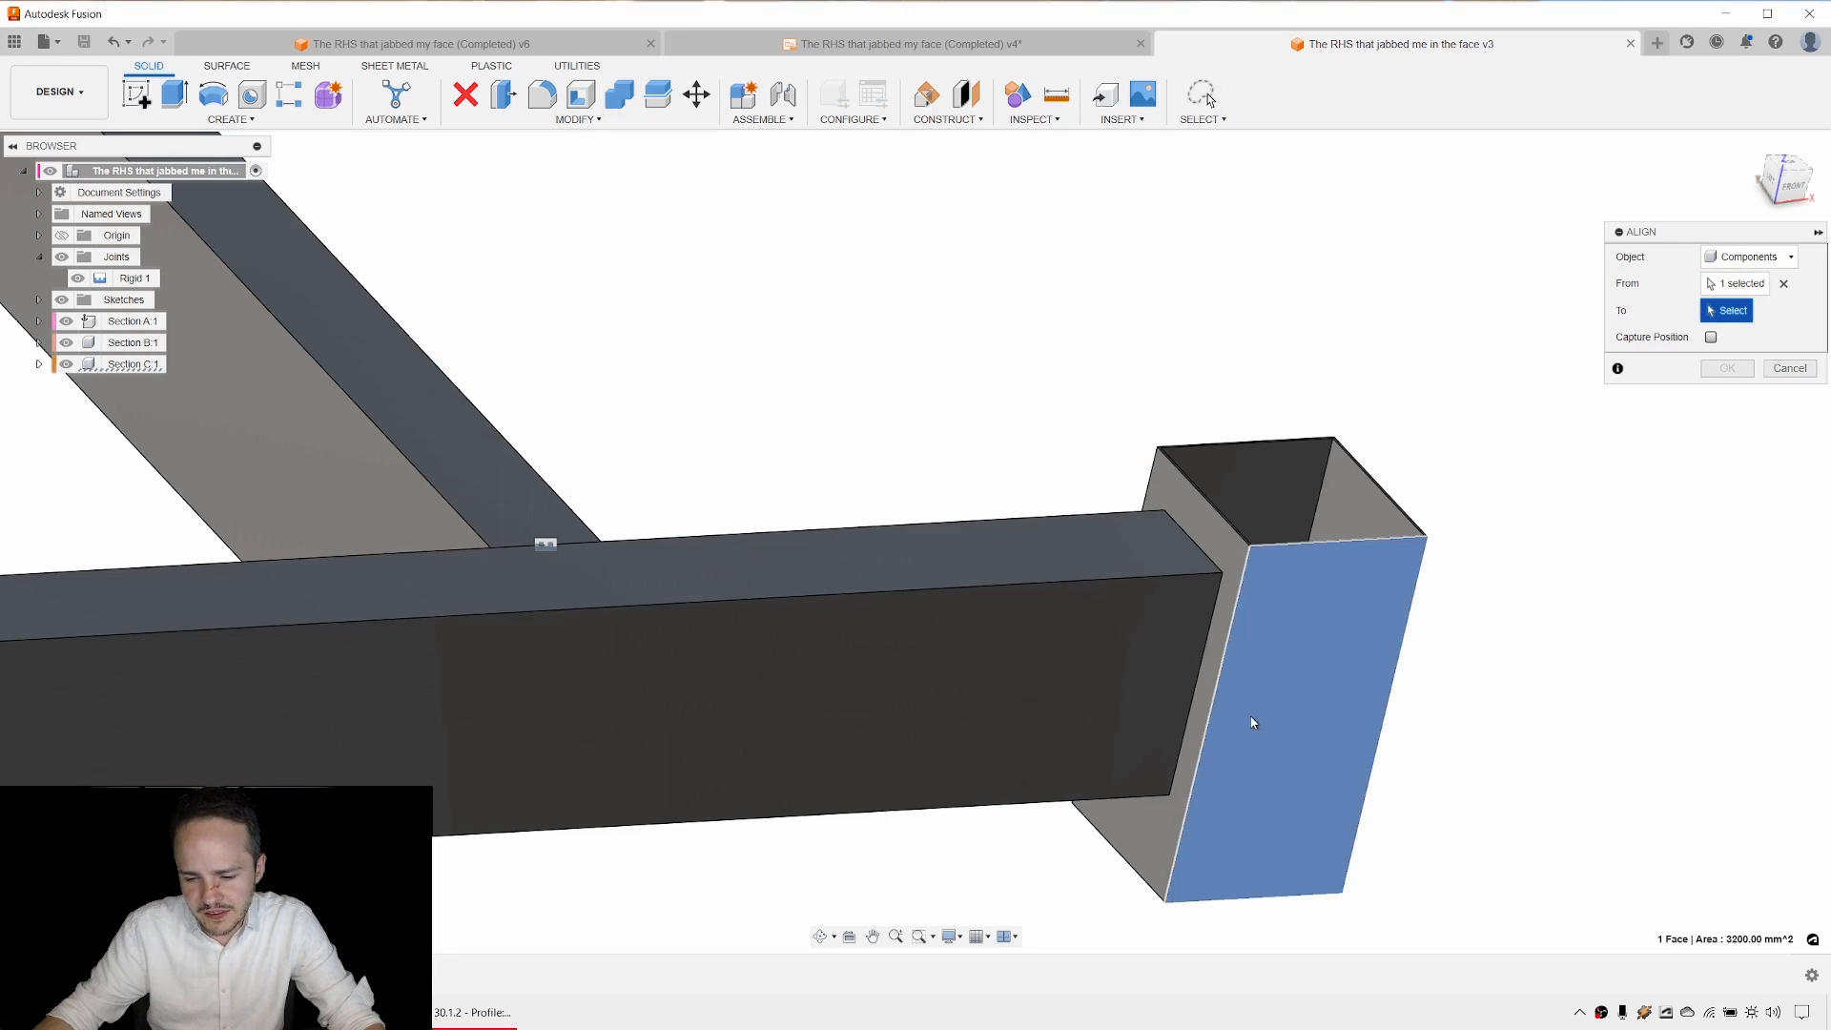
{"action": "left_click", "coordinate": [1130, 707]}
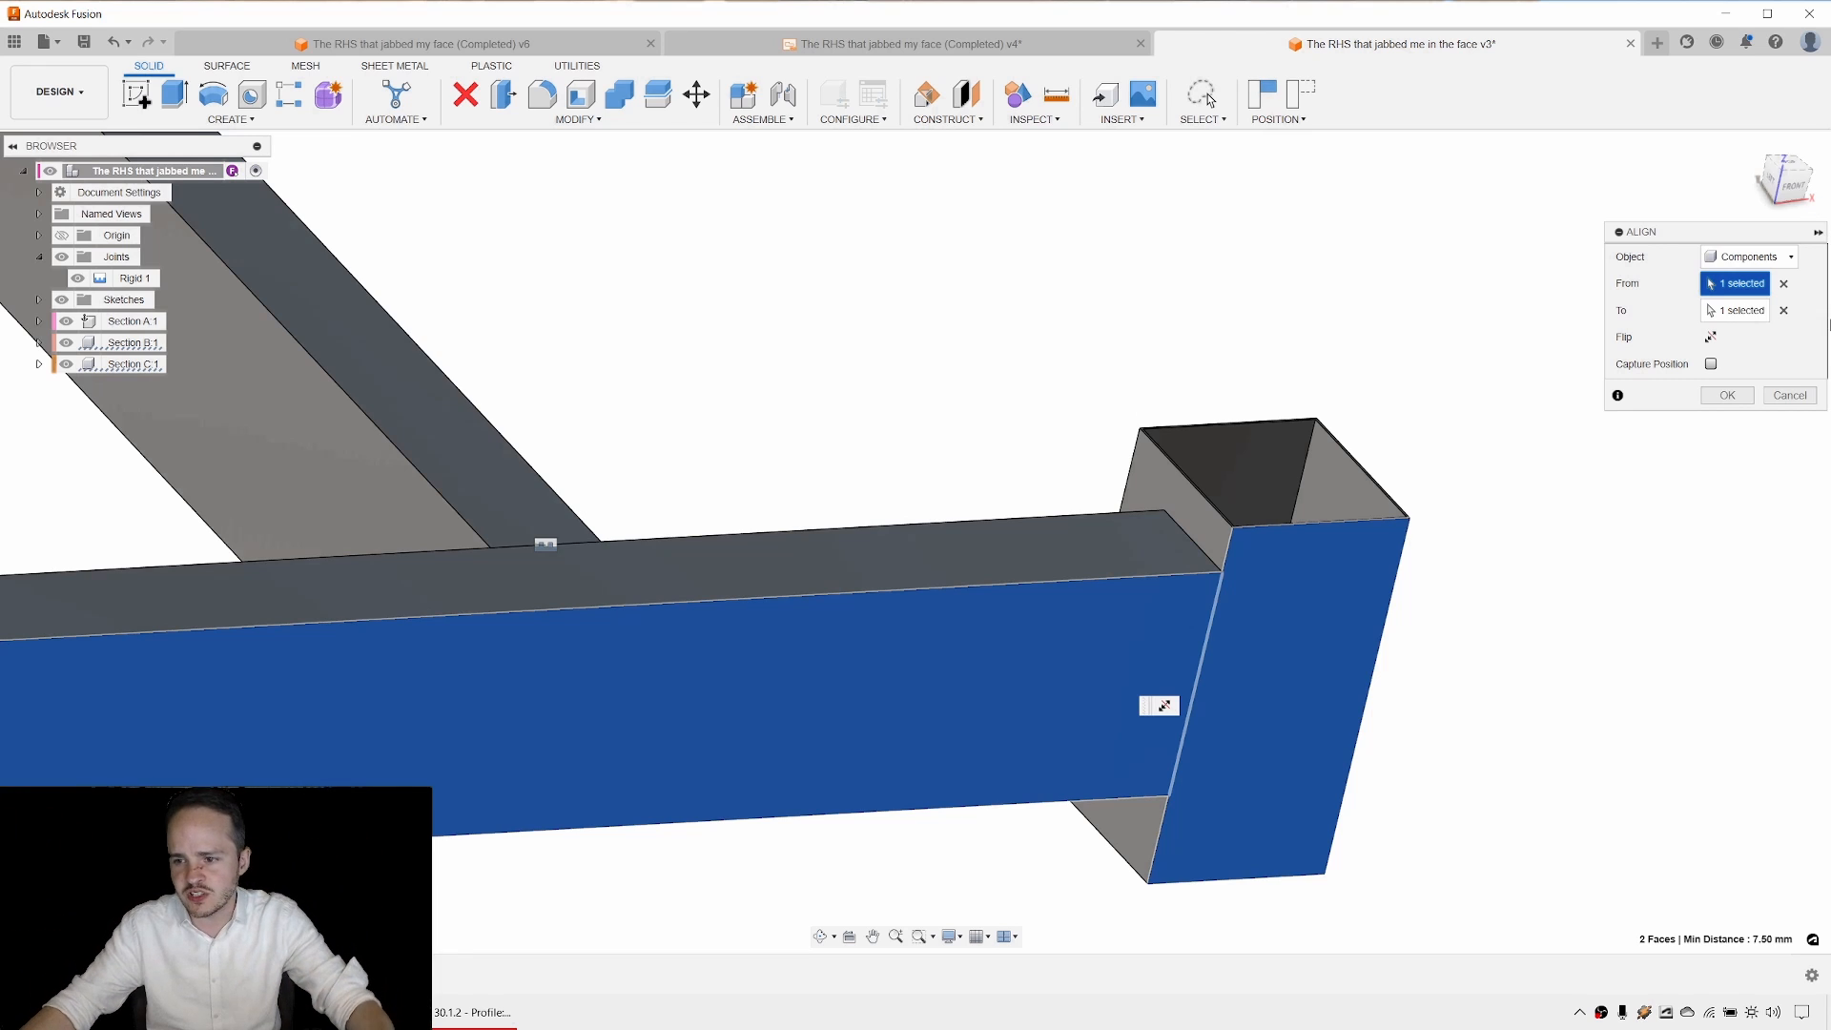
{"action": "left_click", "coordinate": [1725, 396]}
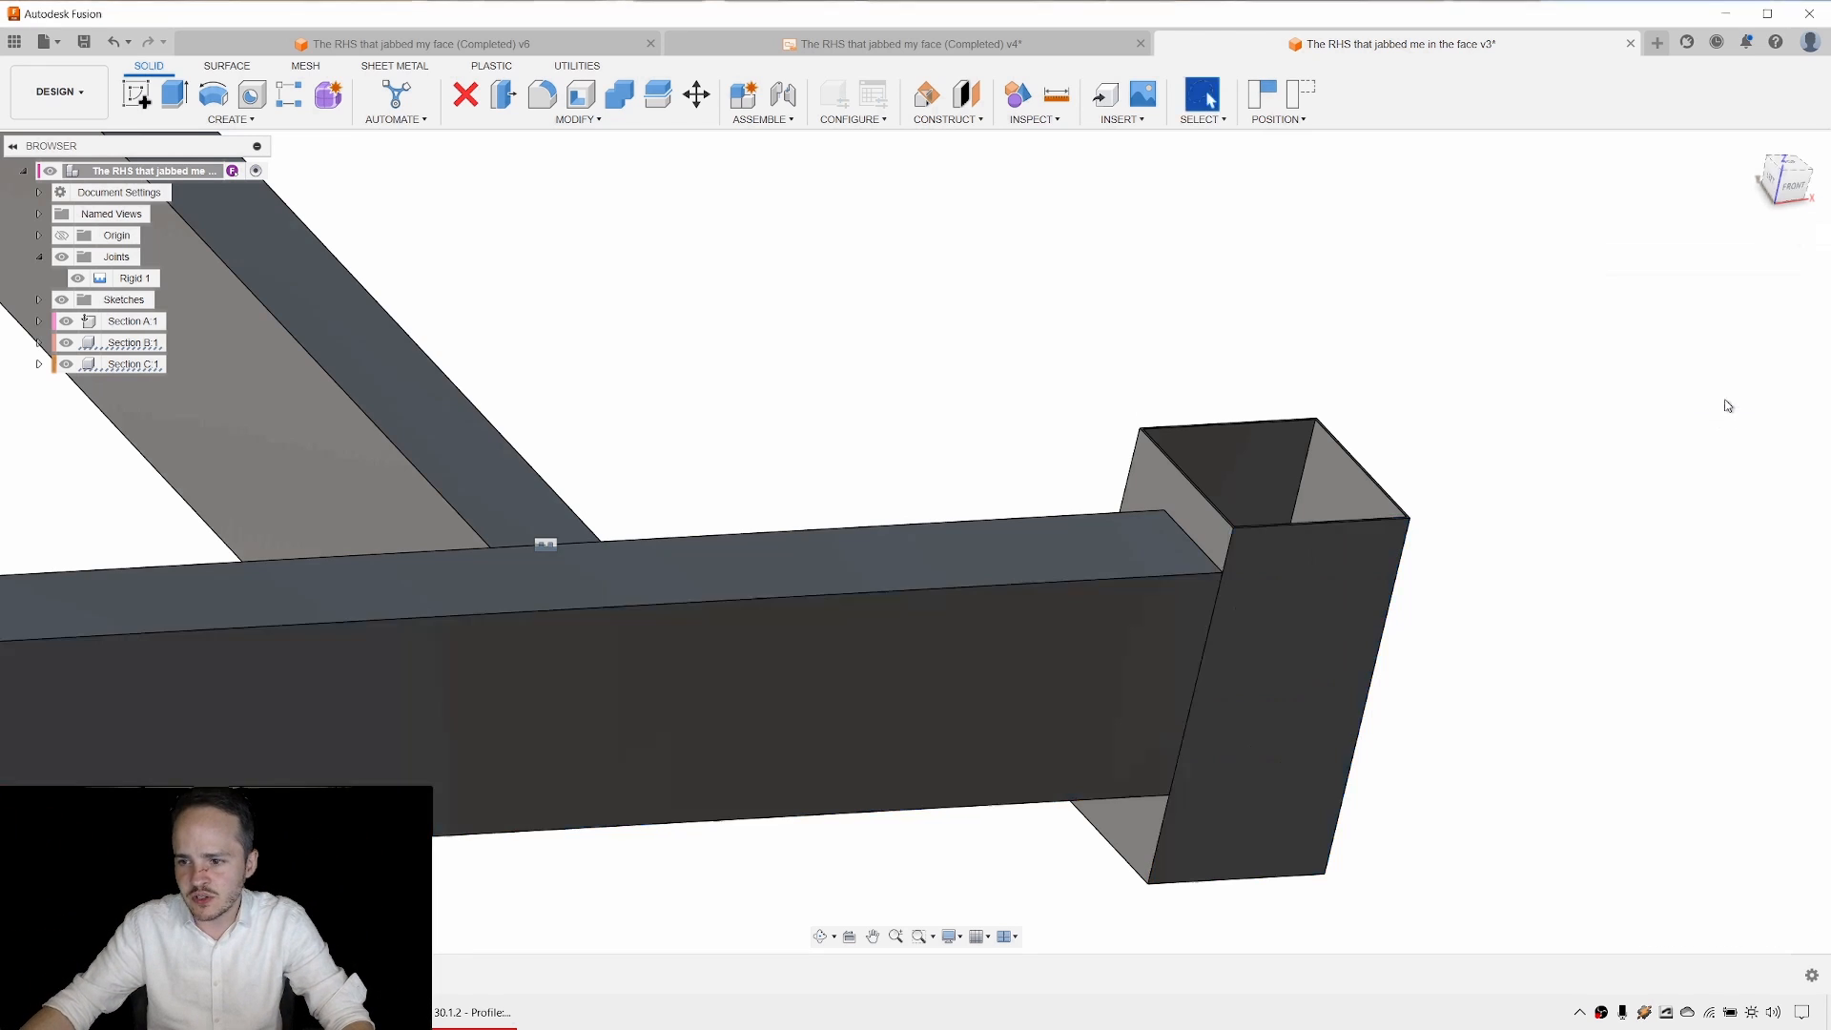
{"action": "left_click", "coordinate": [1261, 99]}
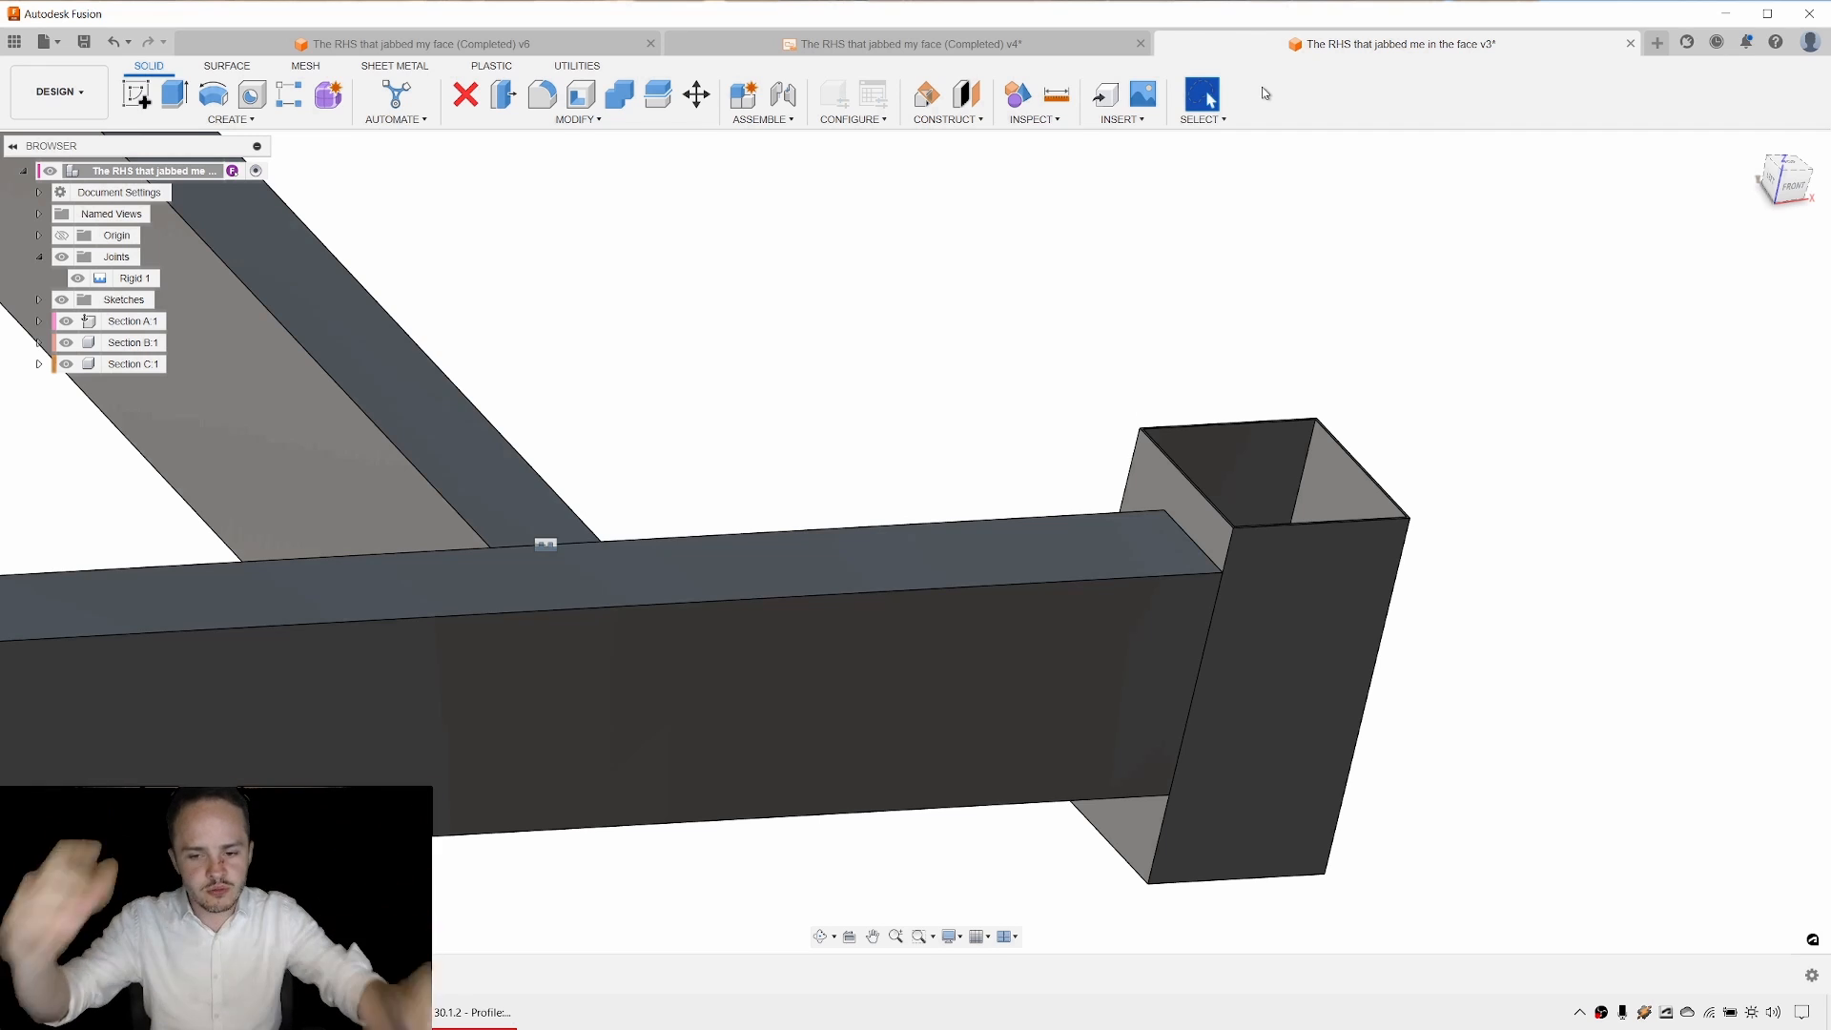
{"action": "key", "text": "ctrl+z"}
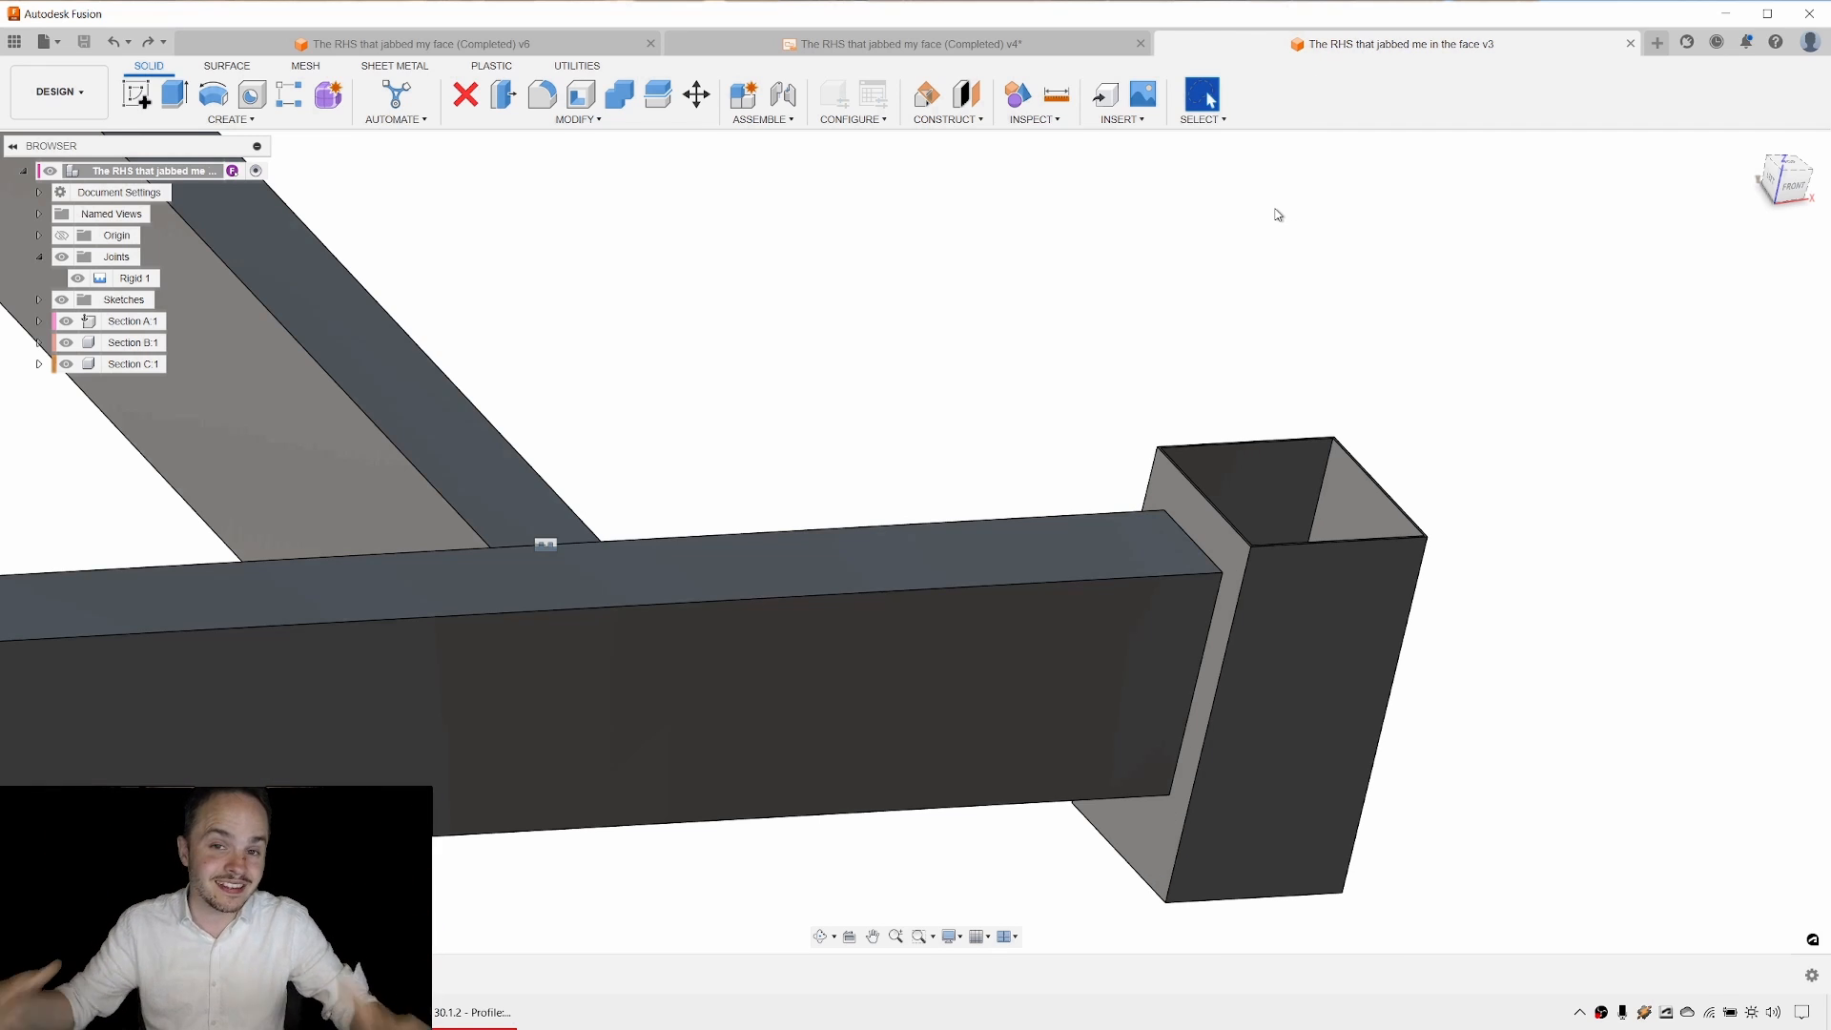
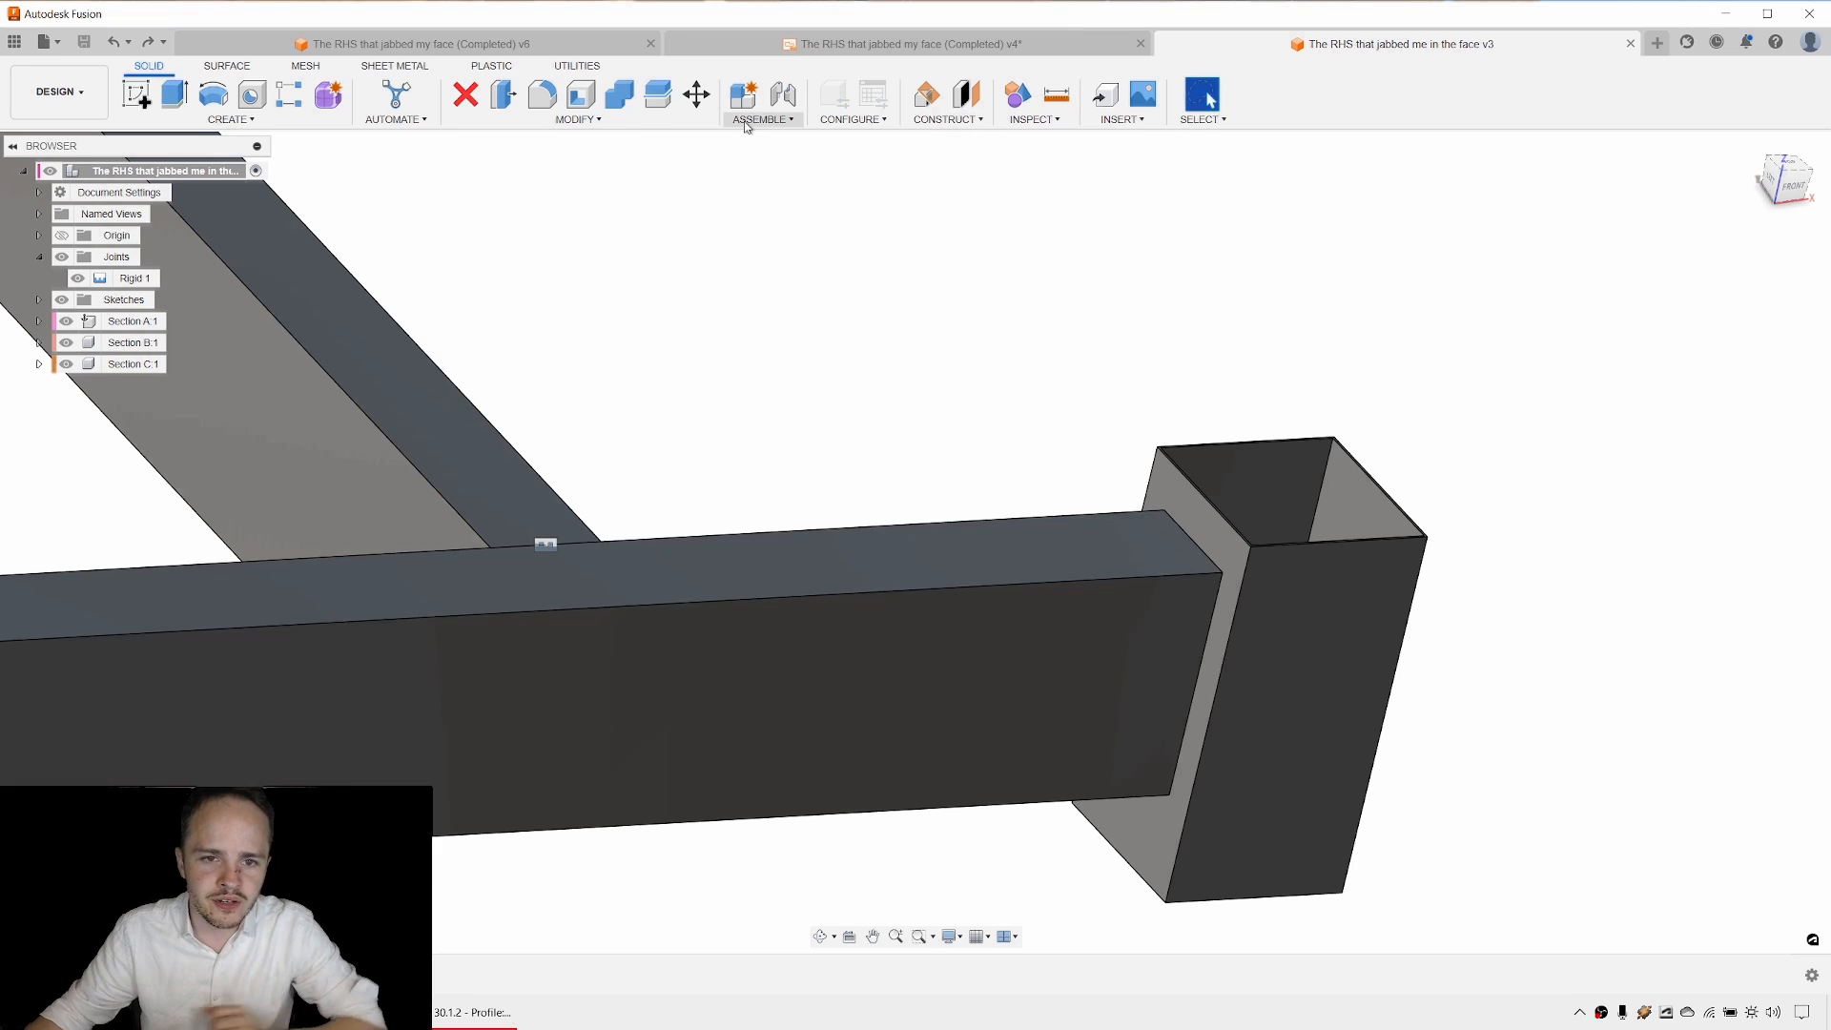
Try an as-built joint with Rigid motion between Section C and Section B in their current positions.
{"action": "left_click", "coordinate": [788, 120]}
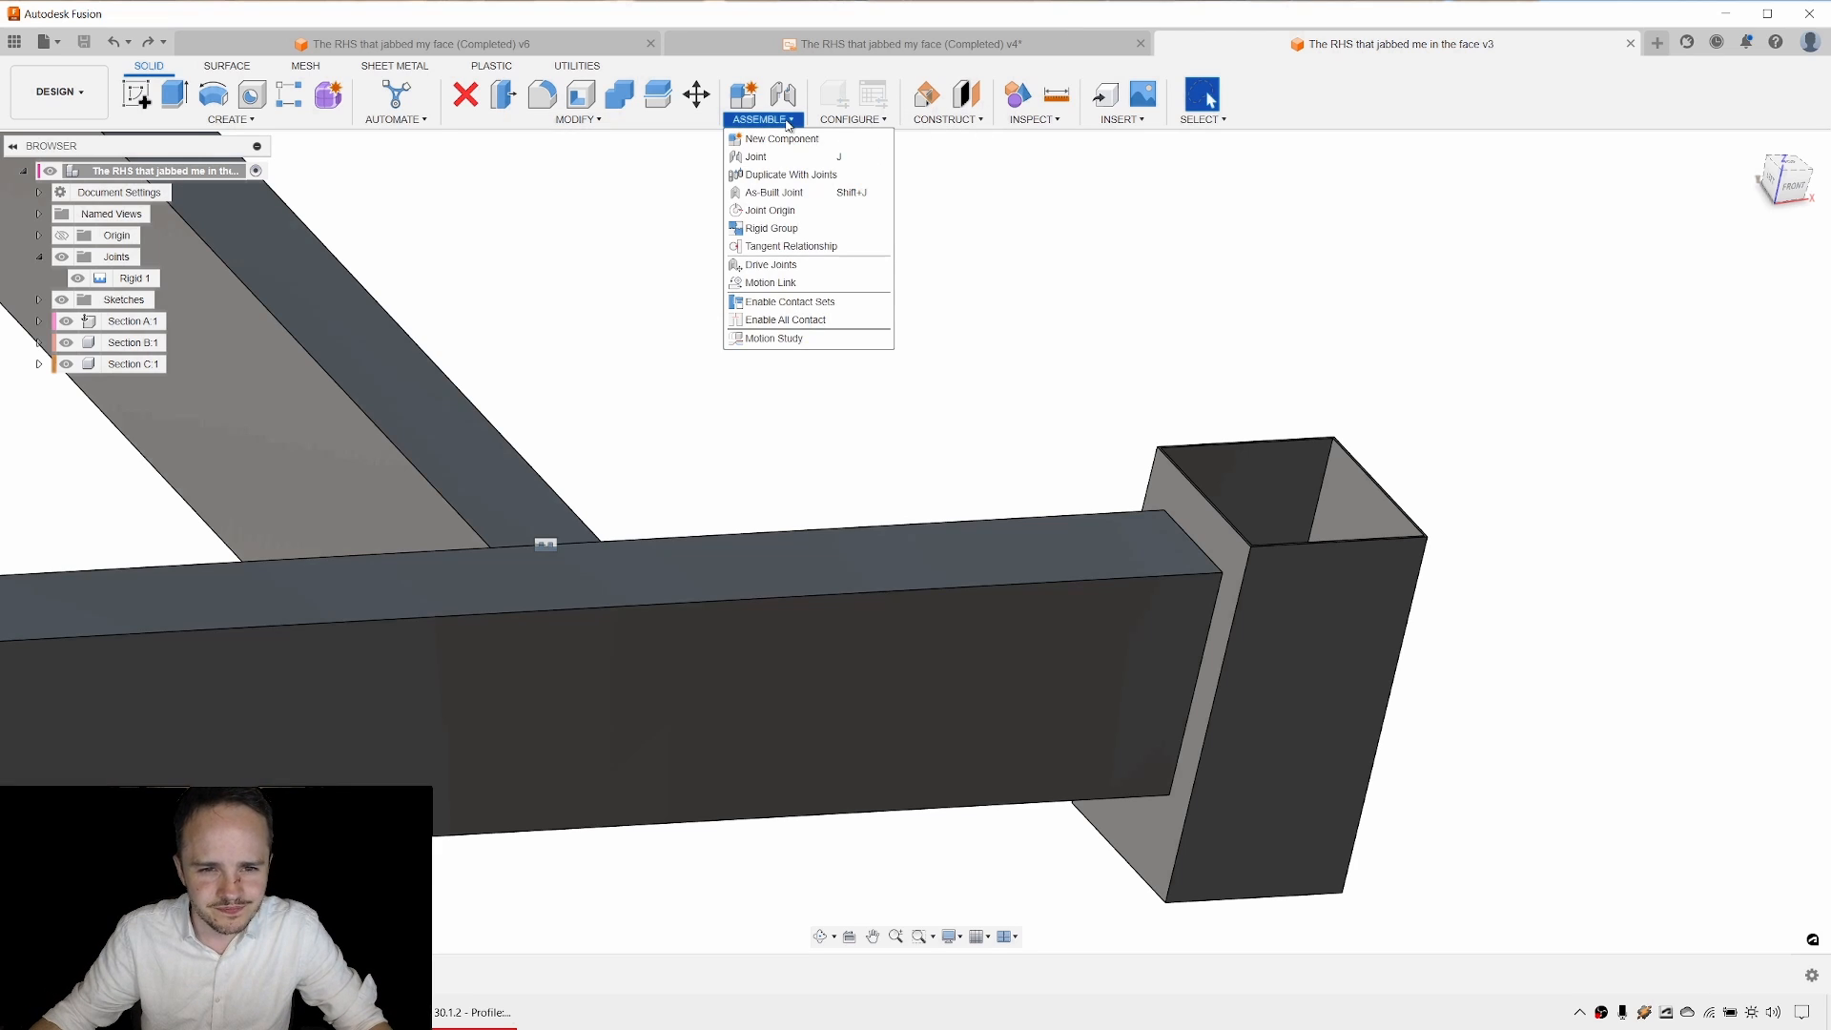
{"action": "left_click", "coordinate": [796, 196]}
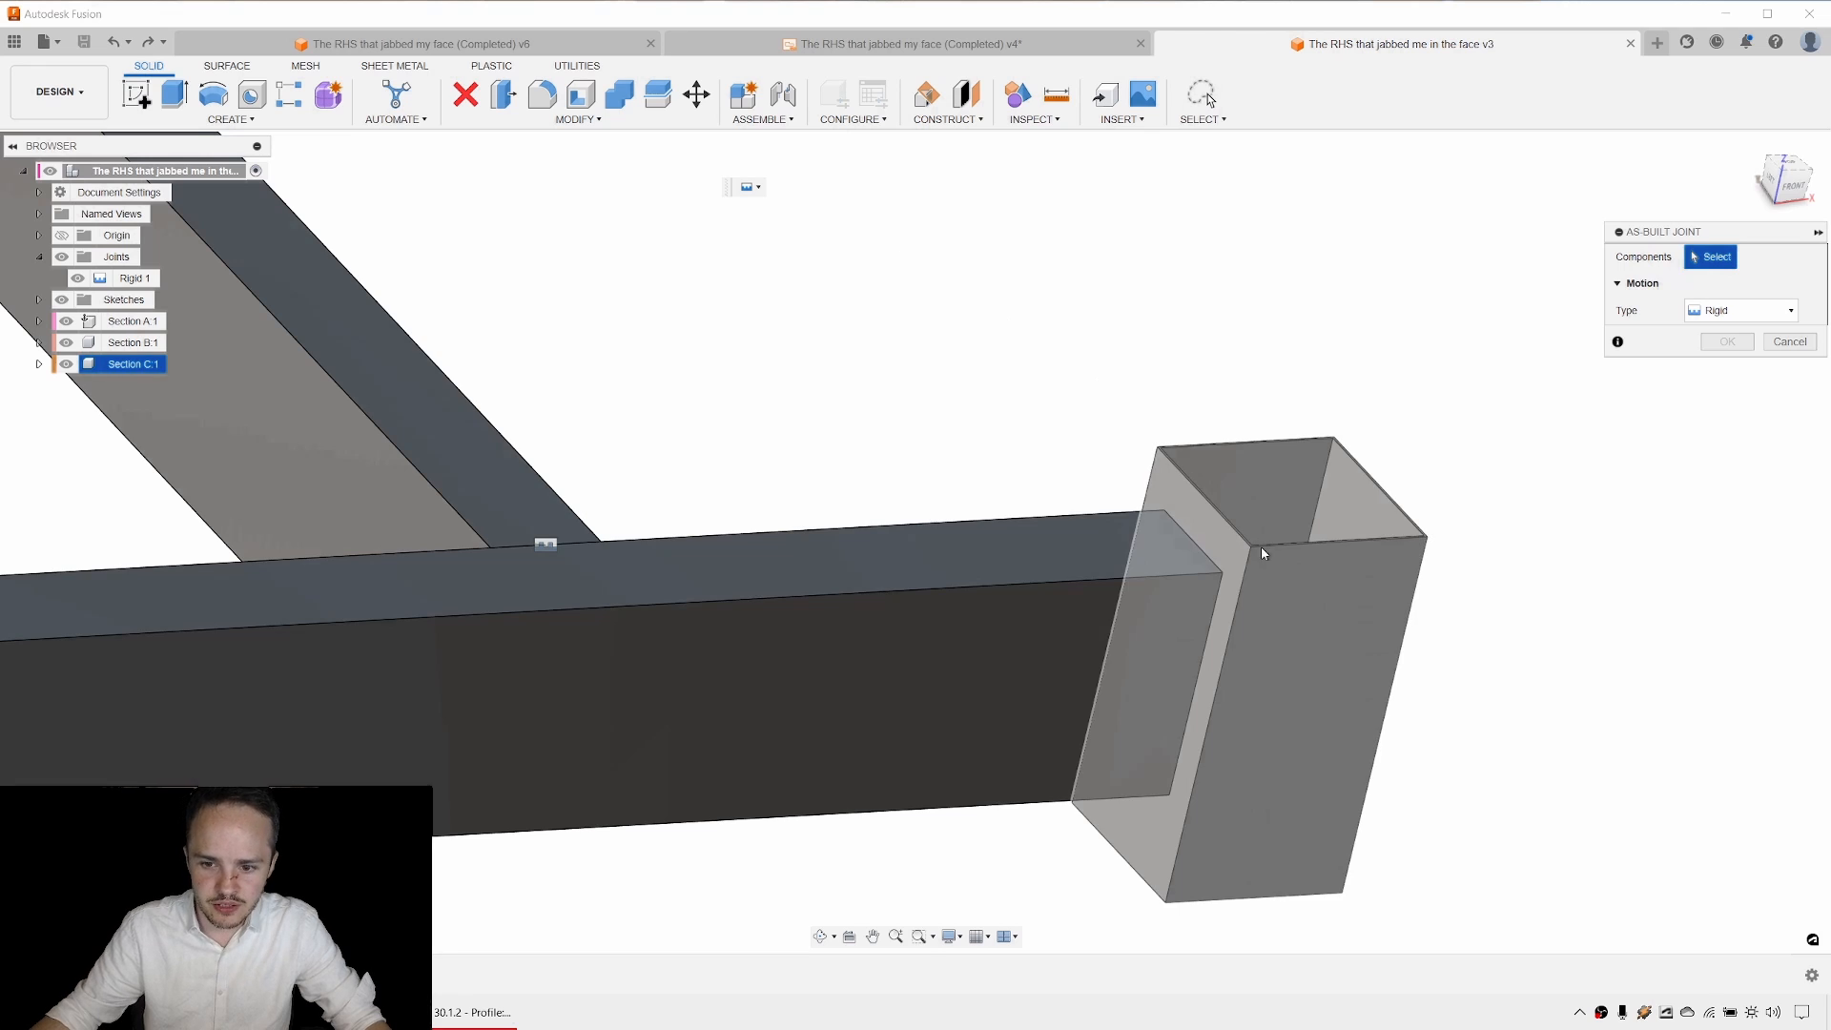
{"action": "left_click", "coordinate": [1273, 598]}
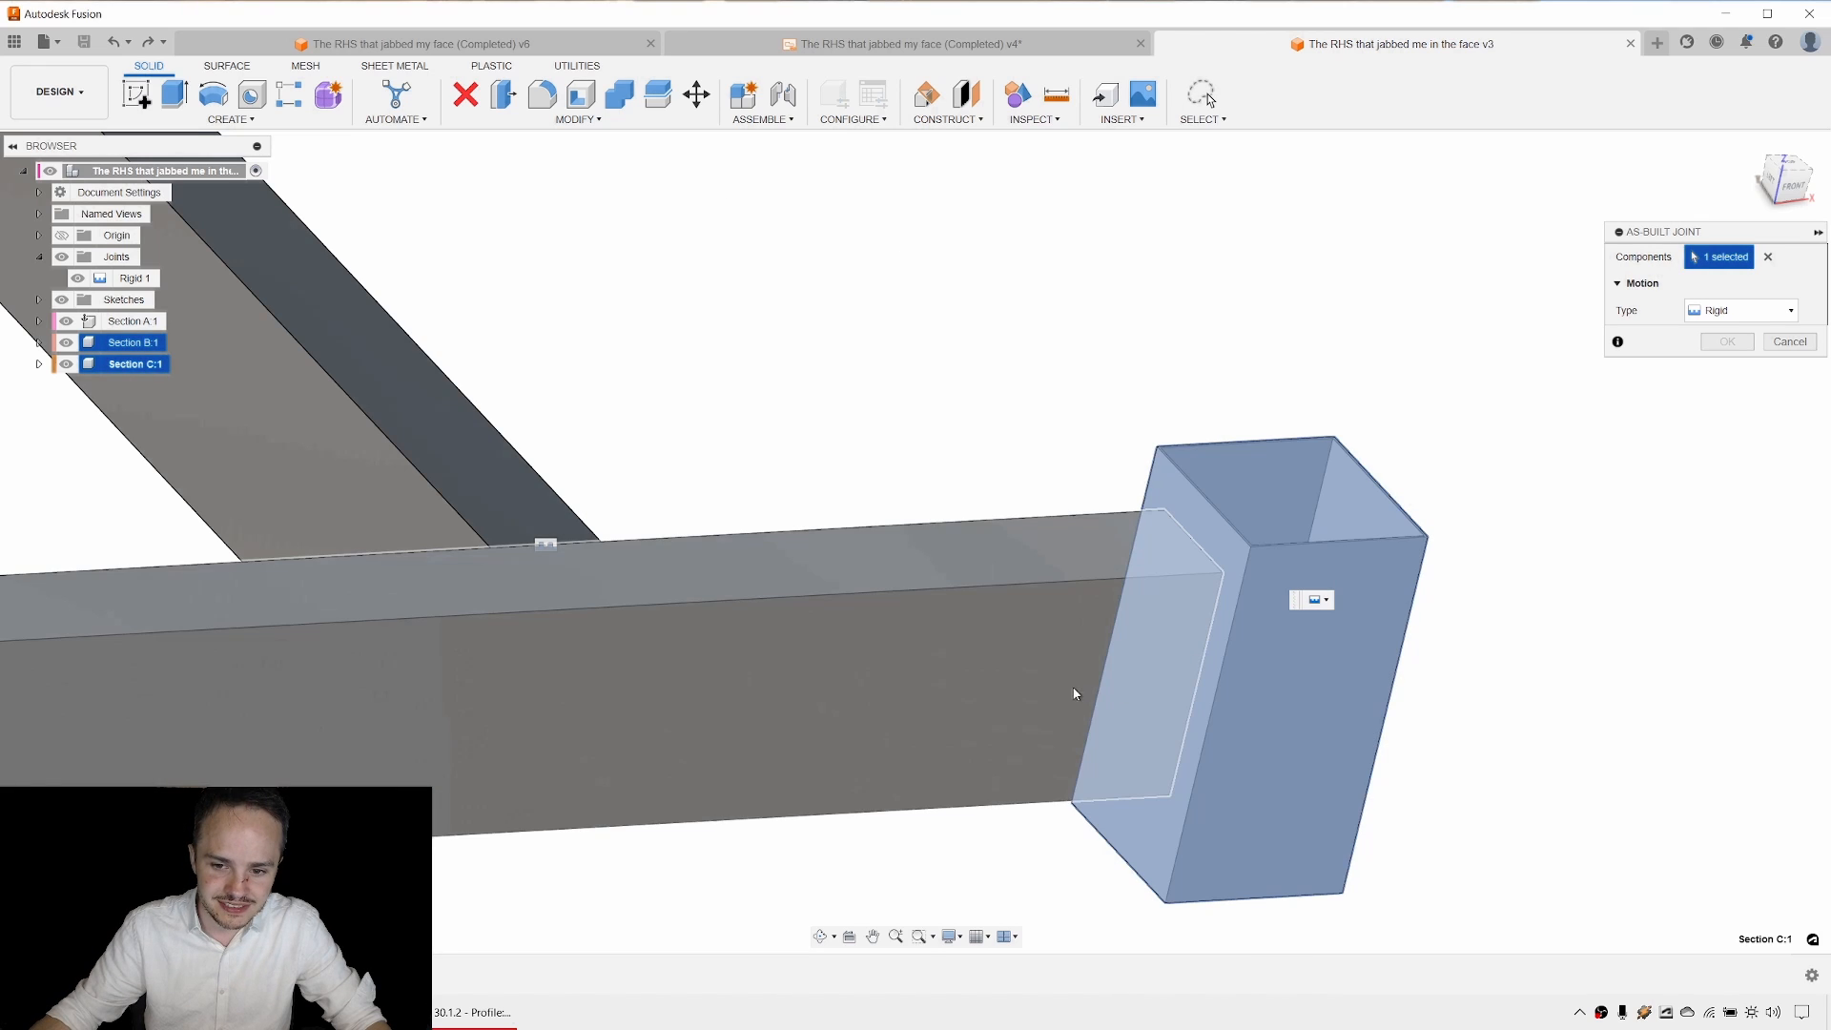
{"action": "left_click", "coordinate": [1075, 639]}
{"action": "left_click", "coordinate": [1744, 368]}
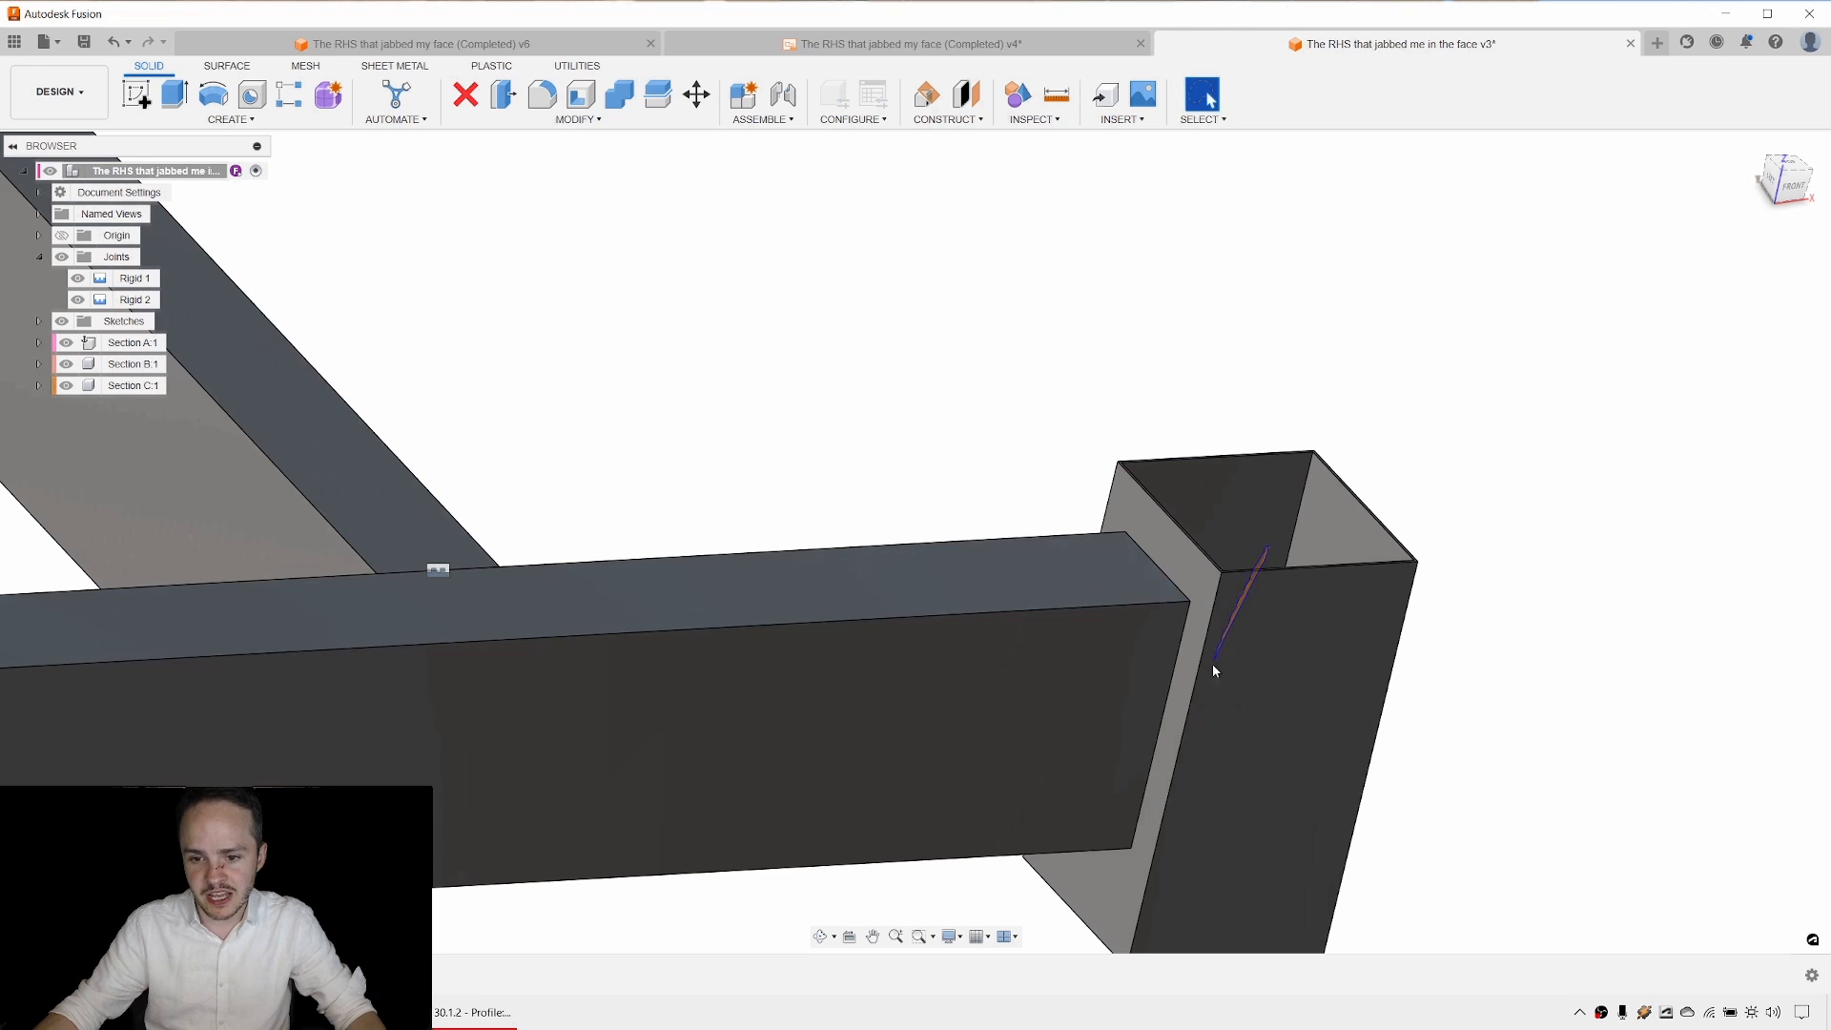
{"action": "middle_click_drag", "start_coordinate": [1564, 635], "coordinate": [1522, 535]}
{"action": "scroll", "coordinate": [1516, 553], "scroll_direction": "down", "scroll_amount": 3}
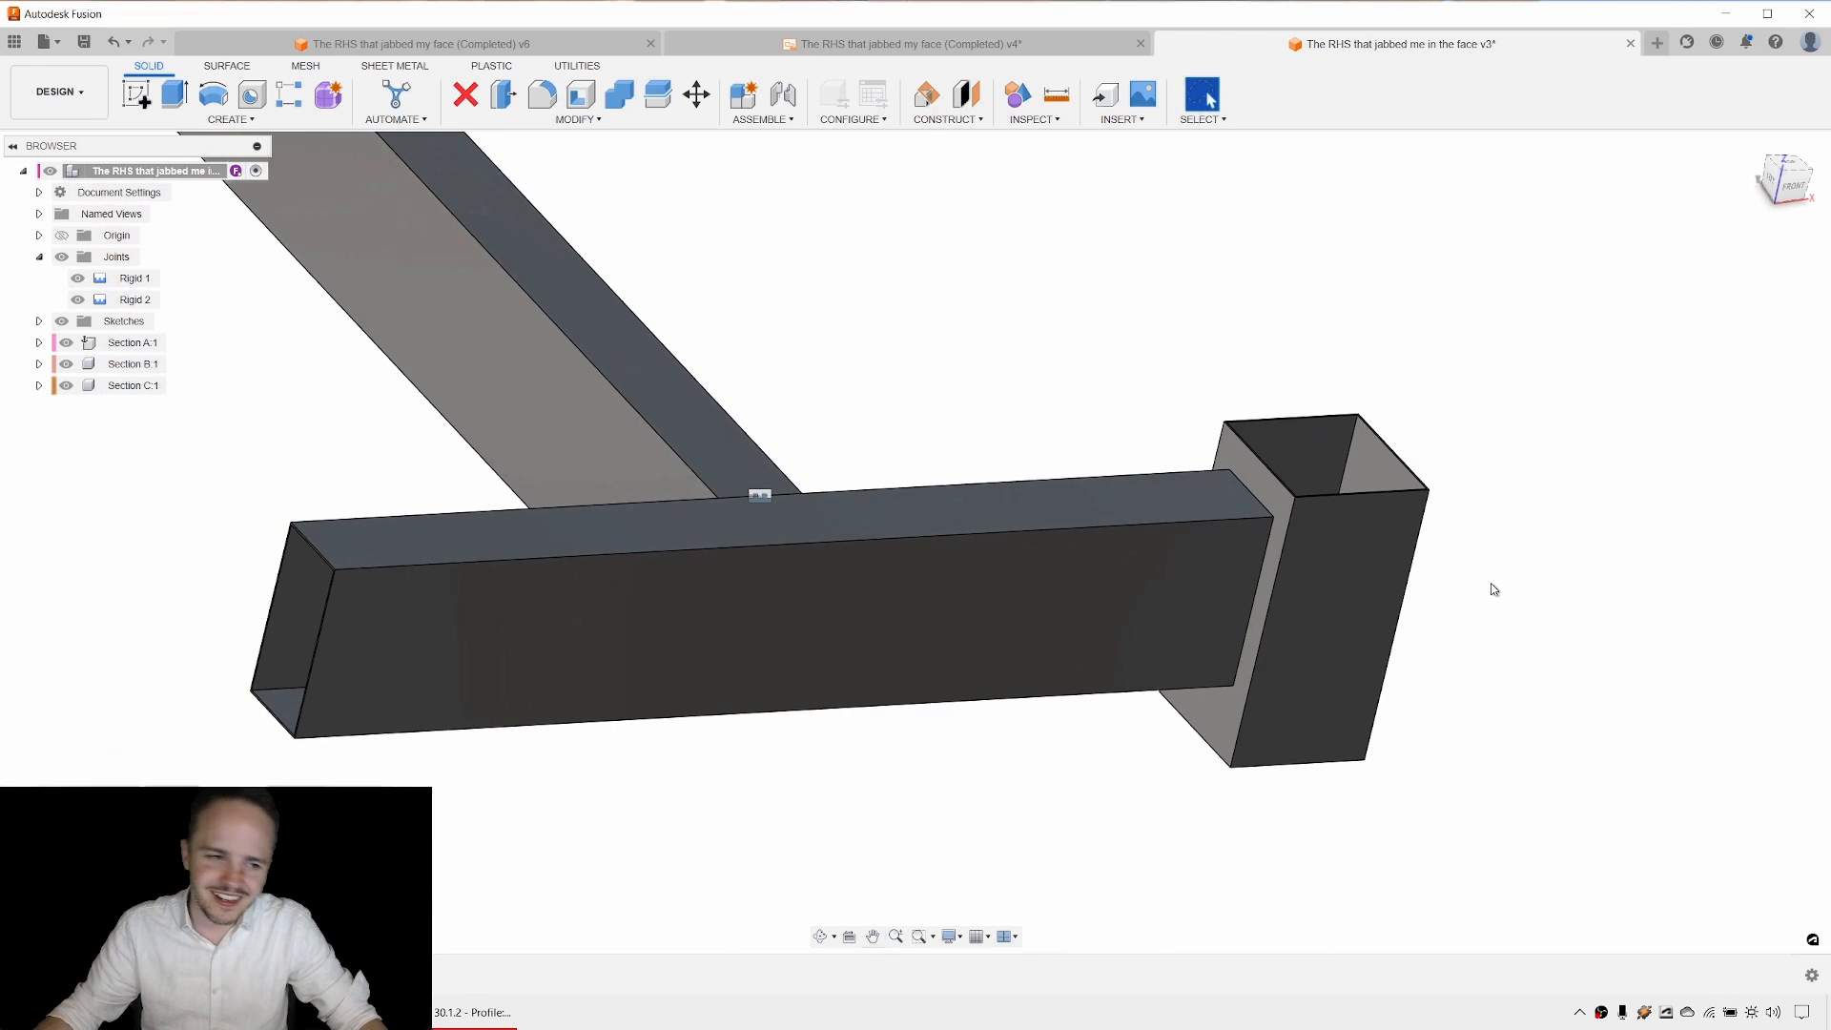
{"action": "key", "text": "ctrl+z"}
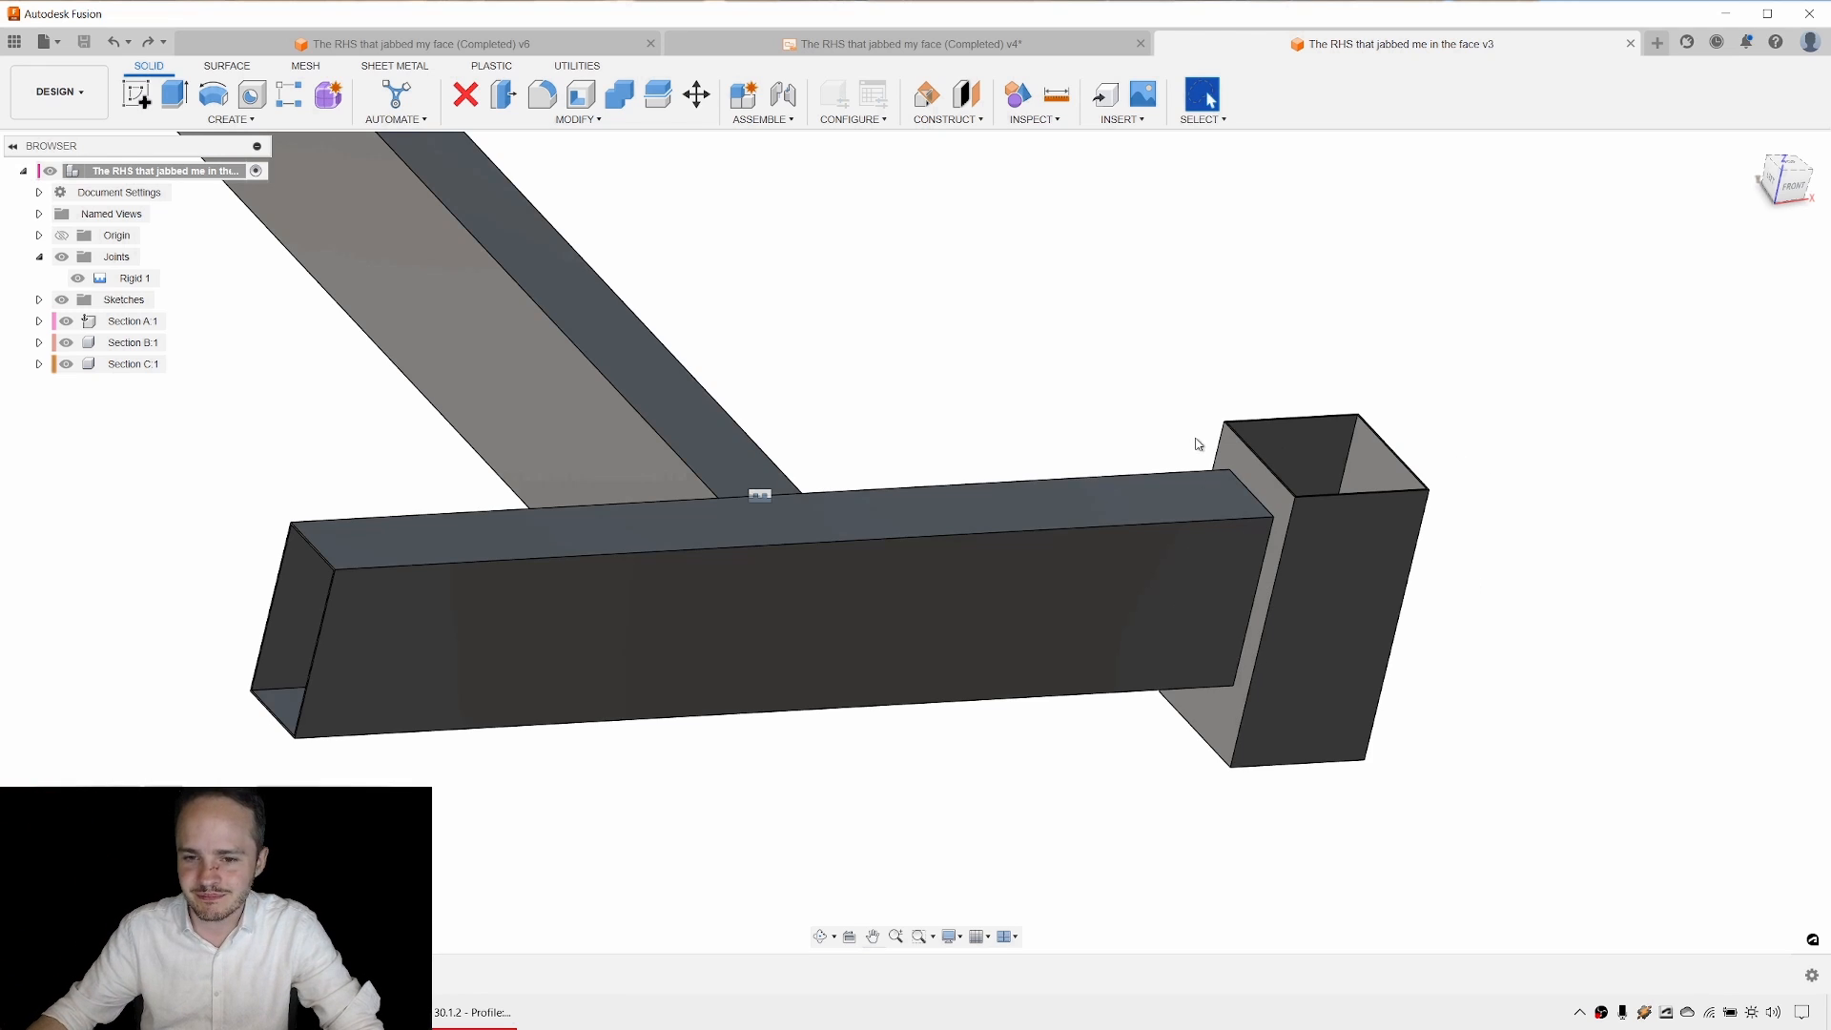
Measure the distance between Section B's upper face and the upper rim face of Section C.
{"action": "scroll", "coordinate": [1199, 444], "scroll_direction": "up", "scroll_amount": 4}
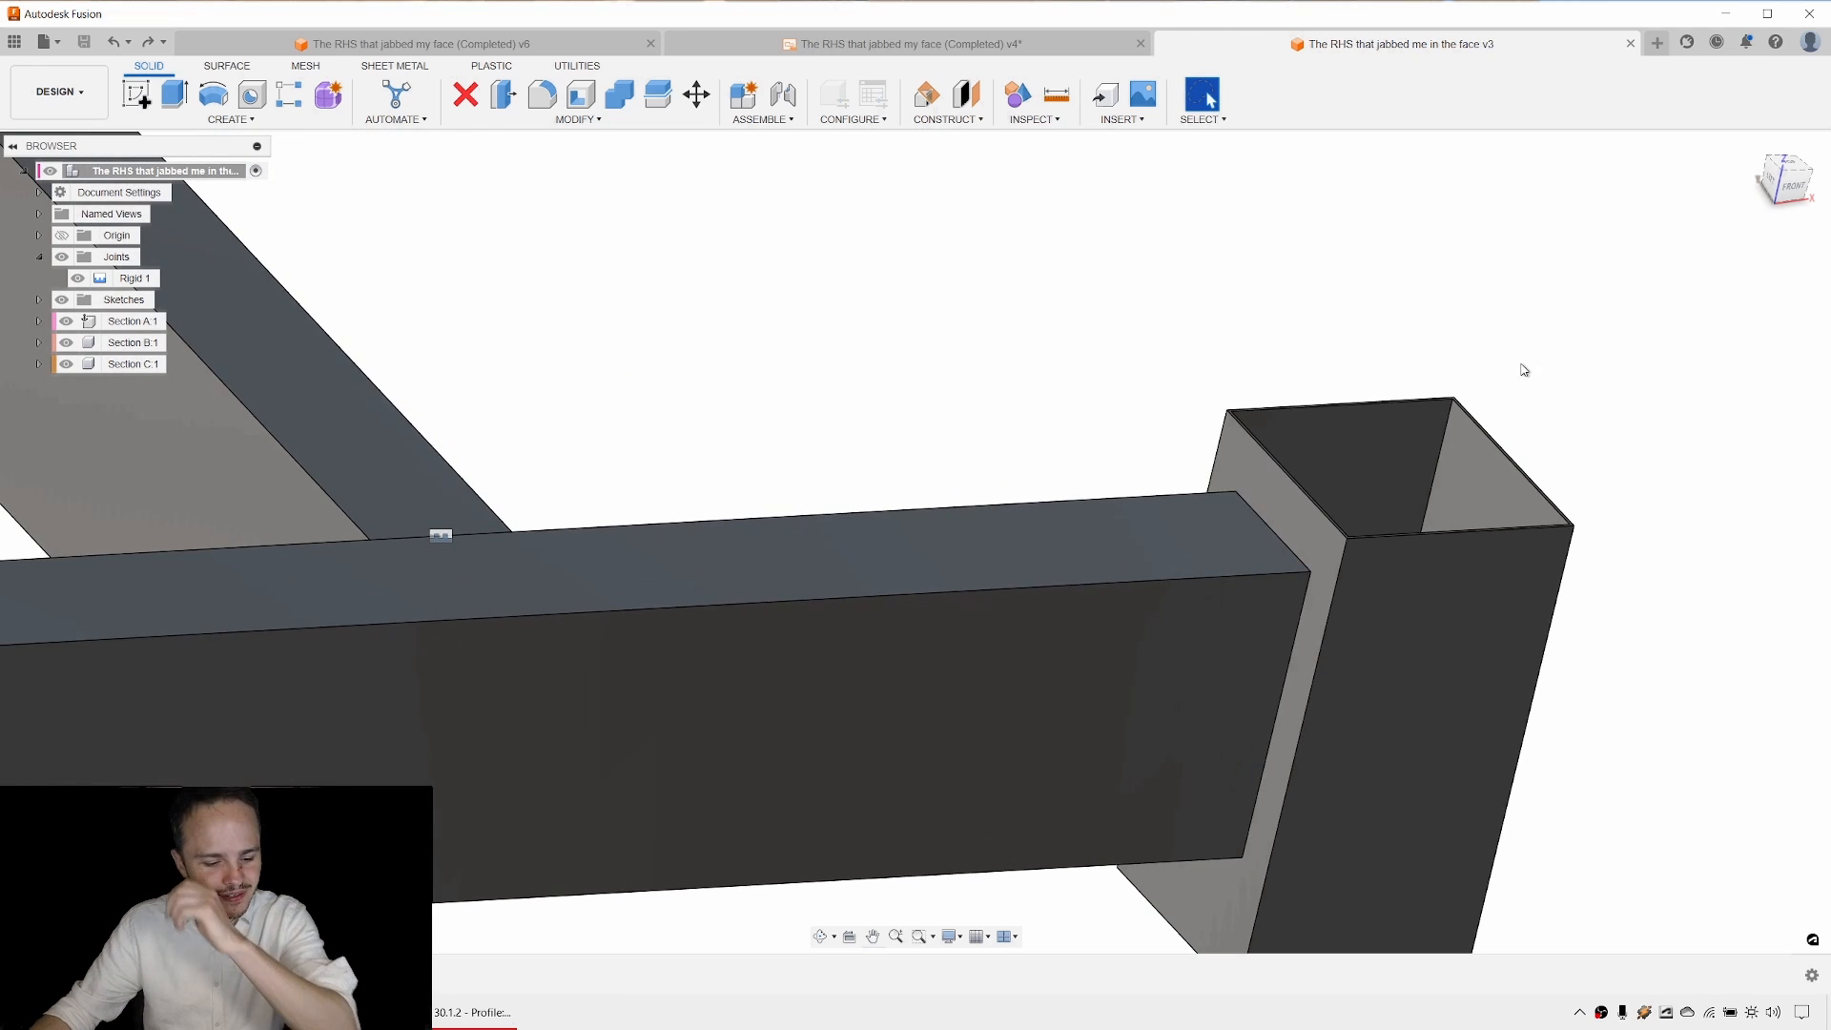
{"action": "scroll", "coordinate": [1401, 380], "scroll_direction": "up", "scroll_amount": 4}
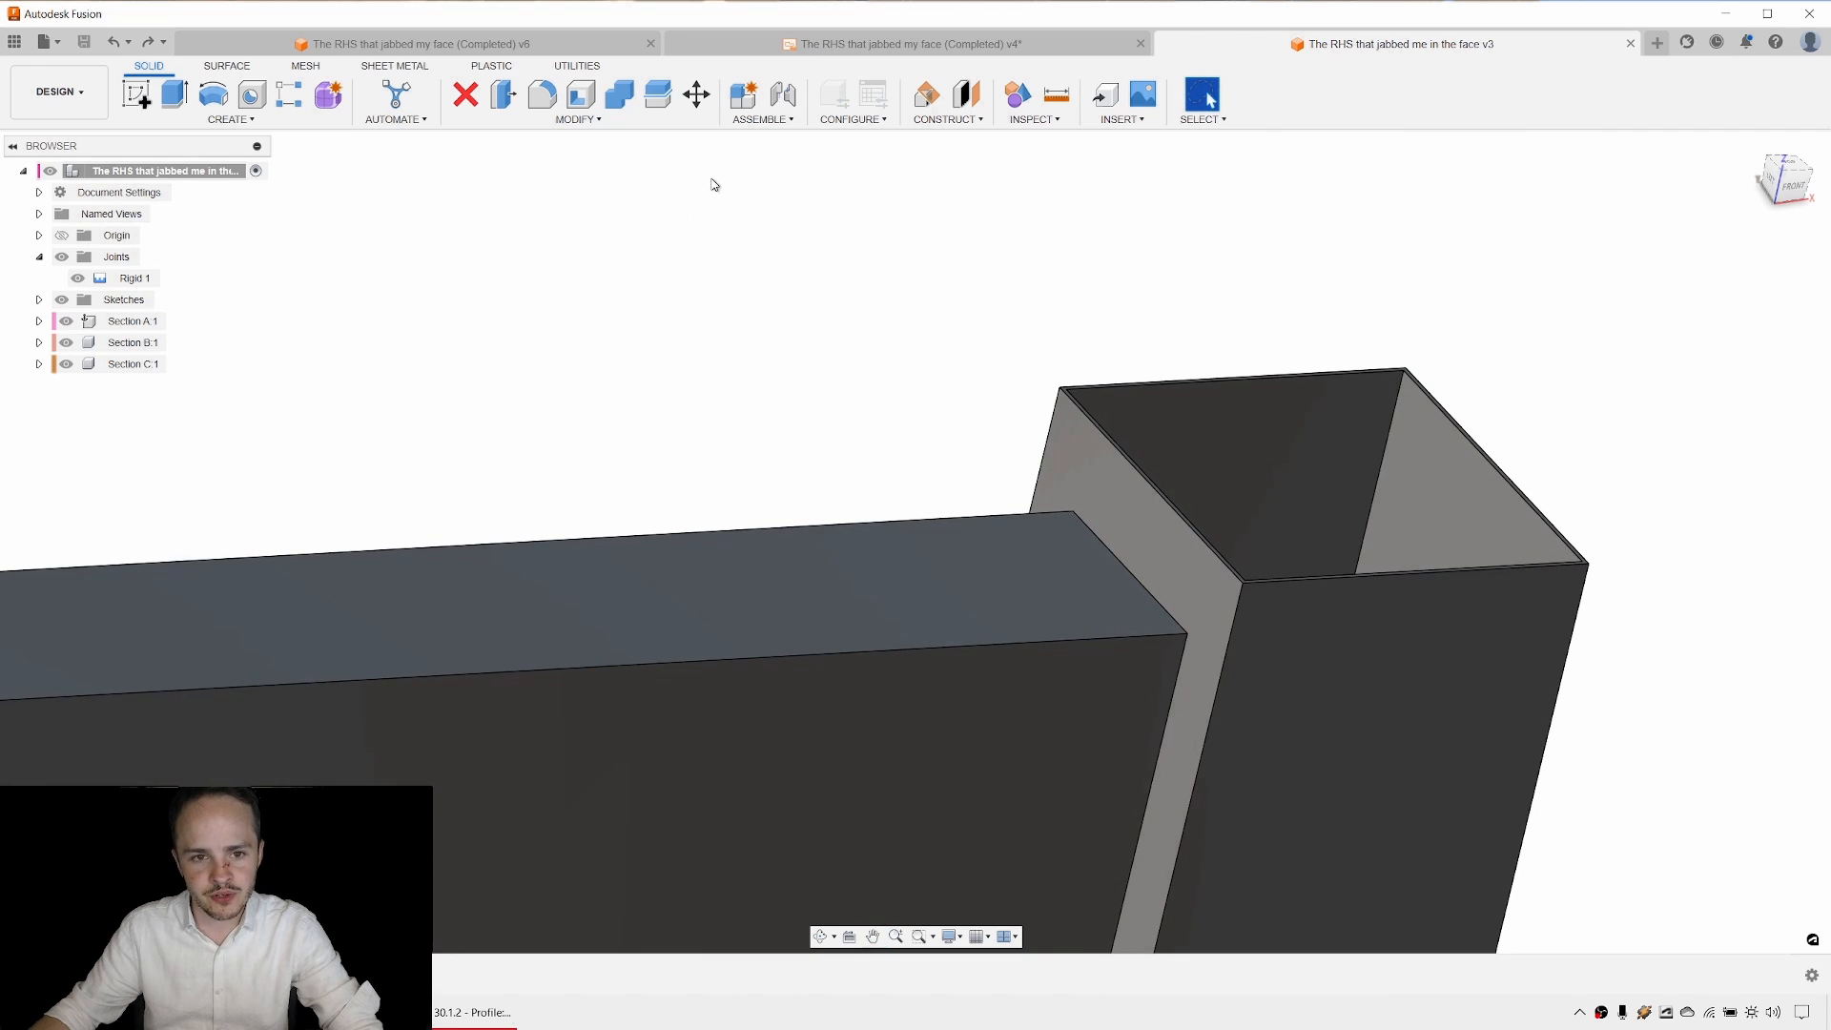
{"action": "left_click", "coordinate": [1058, 95]}
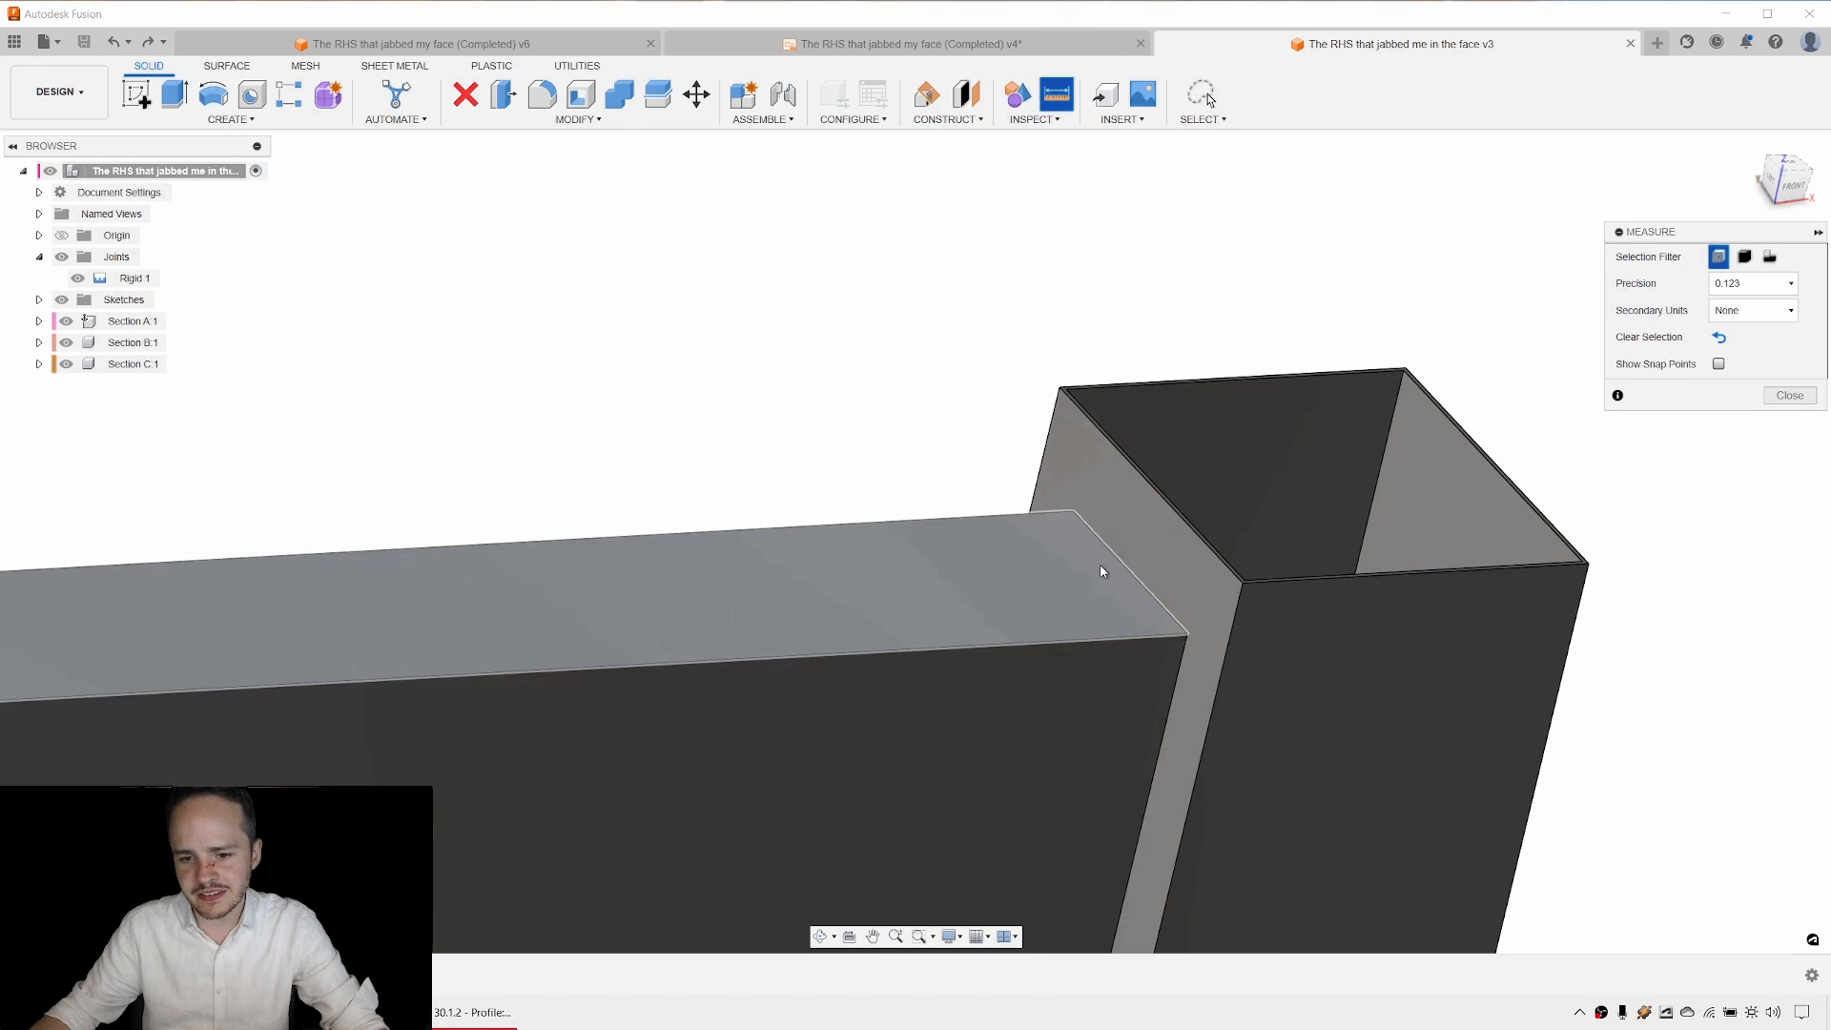
{"action": "left_click", "coordinate": [1094, 568]}
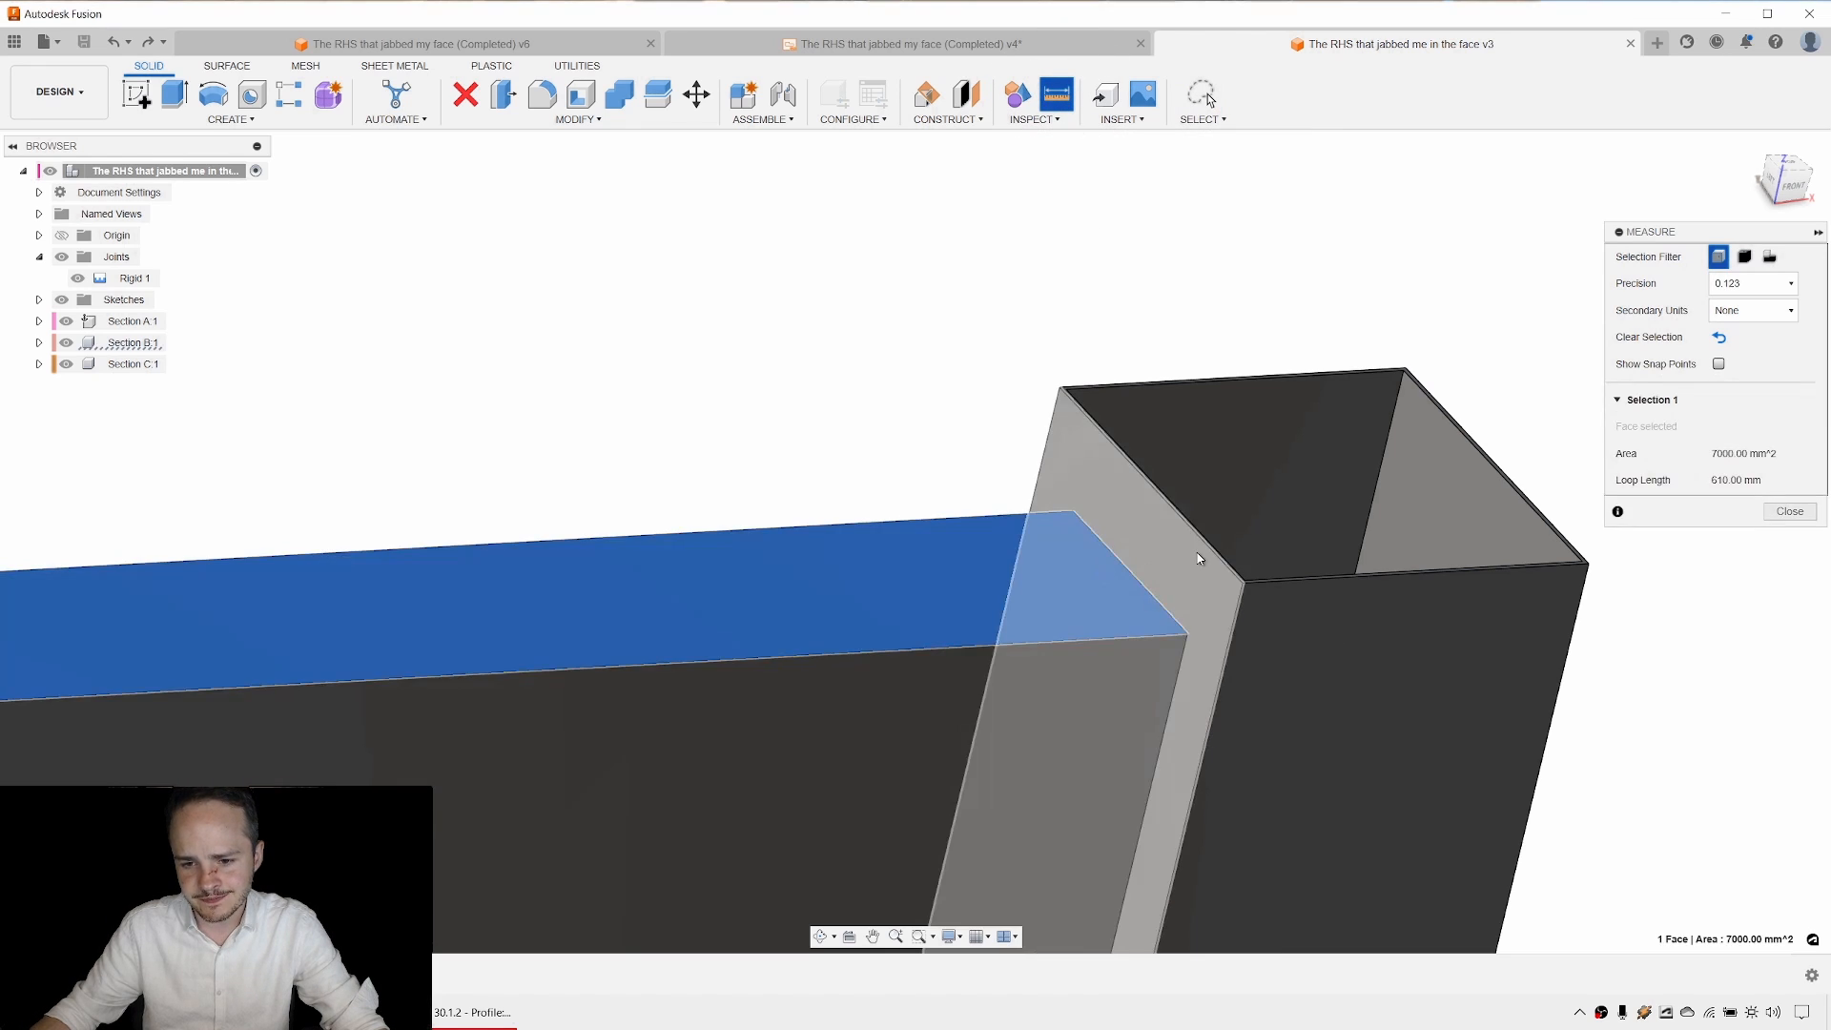
{"action": "scroll", "coordinate": [1202, 553], "scroll_direction": "up", "scroll_amount": 3}
{"action": "scroll", "coordinate": [1207, 553], "scroll_direction": "up", "scroll_amount": 3}
{"action": "left_click", "coordinate": [1237, 512]}
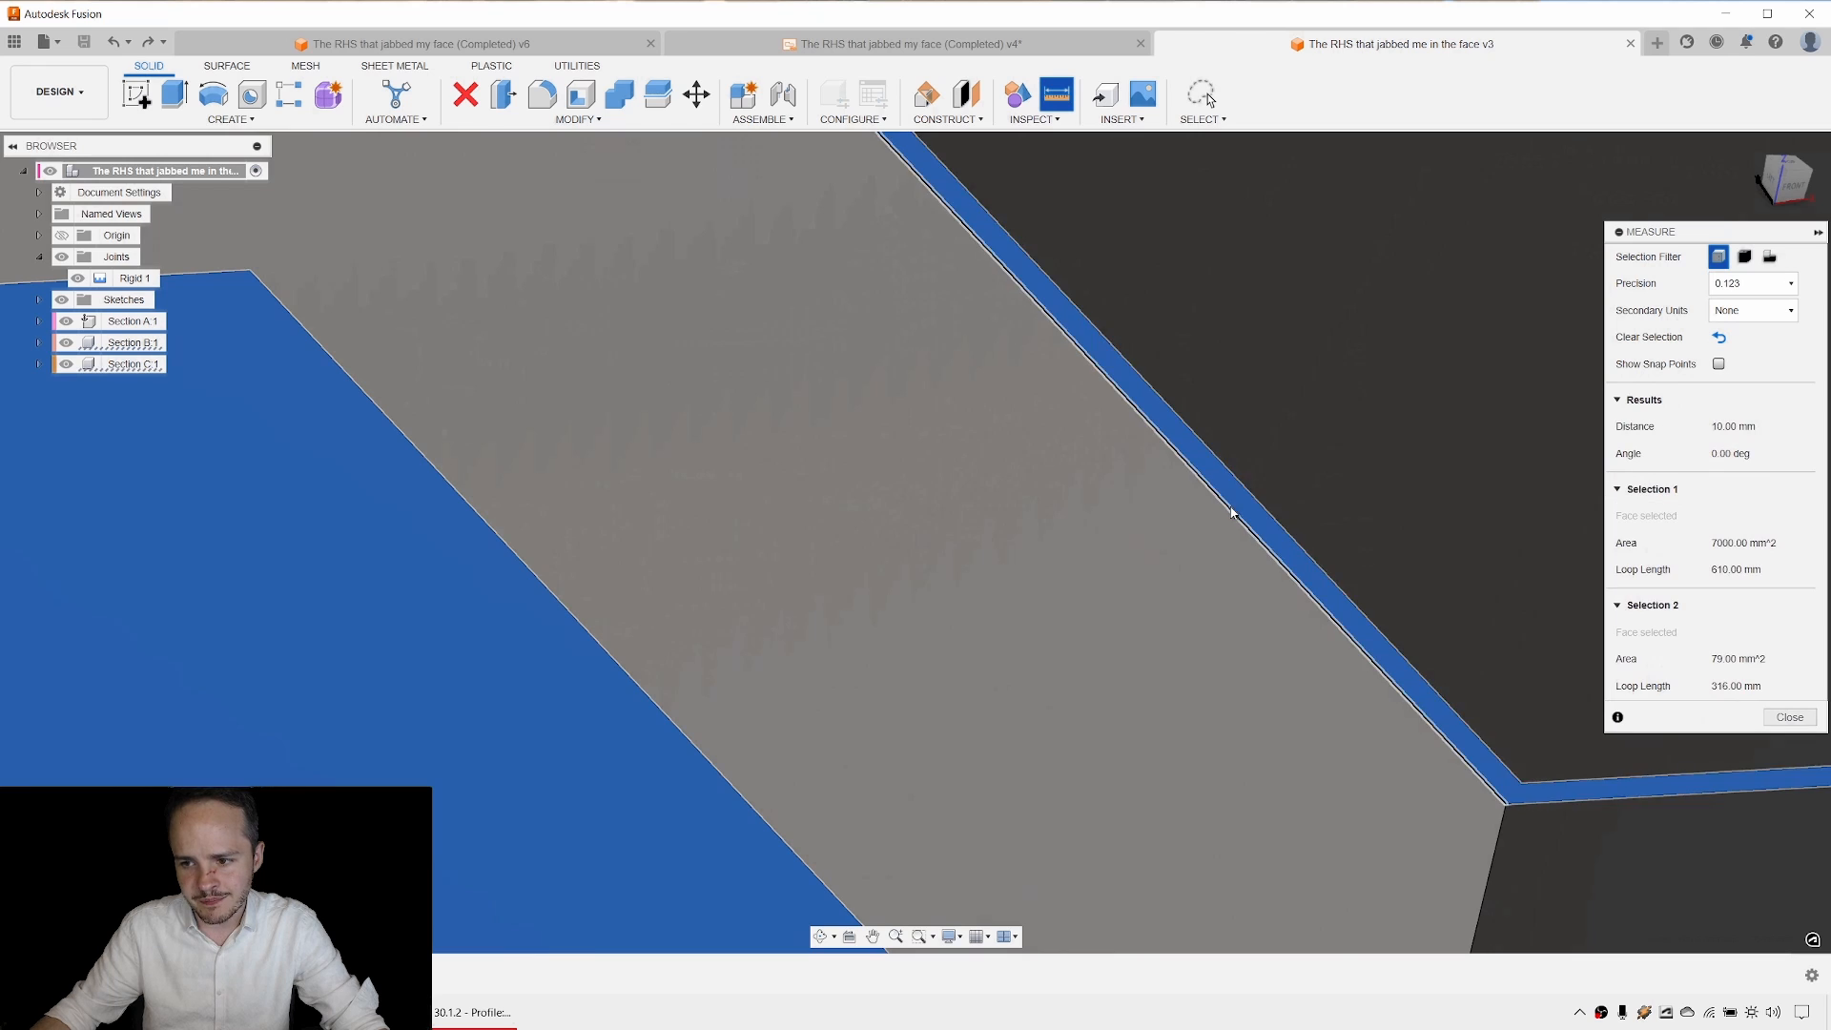
{"action": "scroll", "coordinate": [1147, 537], "scroll_direction": "down", "scroll_amount": 2}
{"action": "scroll", "coordinate": [1147, 537], "scroll_direction": "down", "scroll_amount": 2}
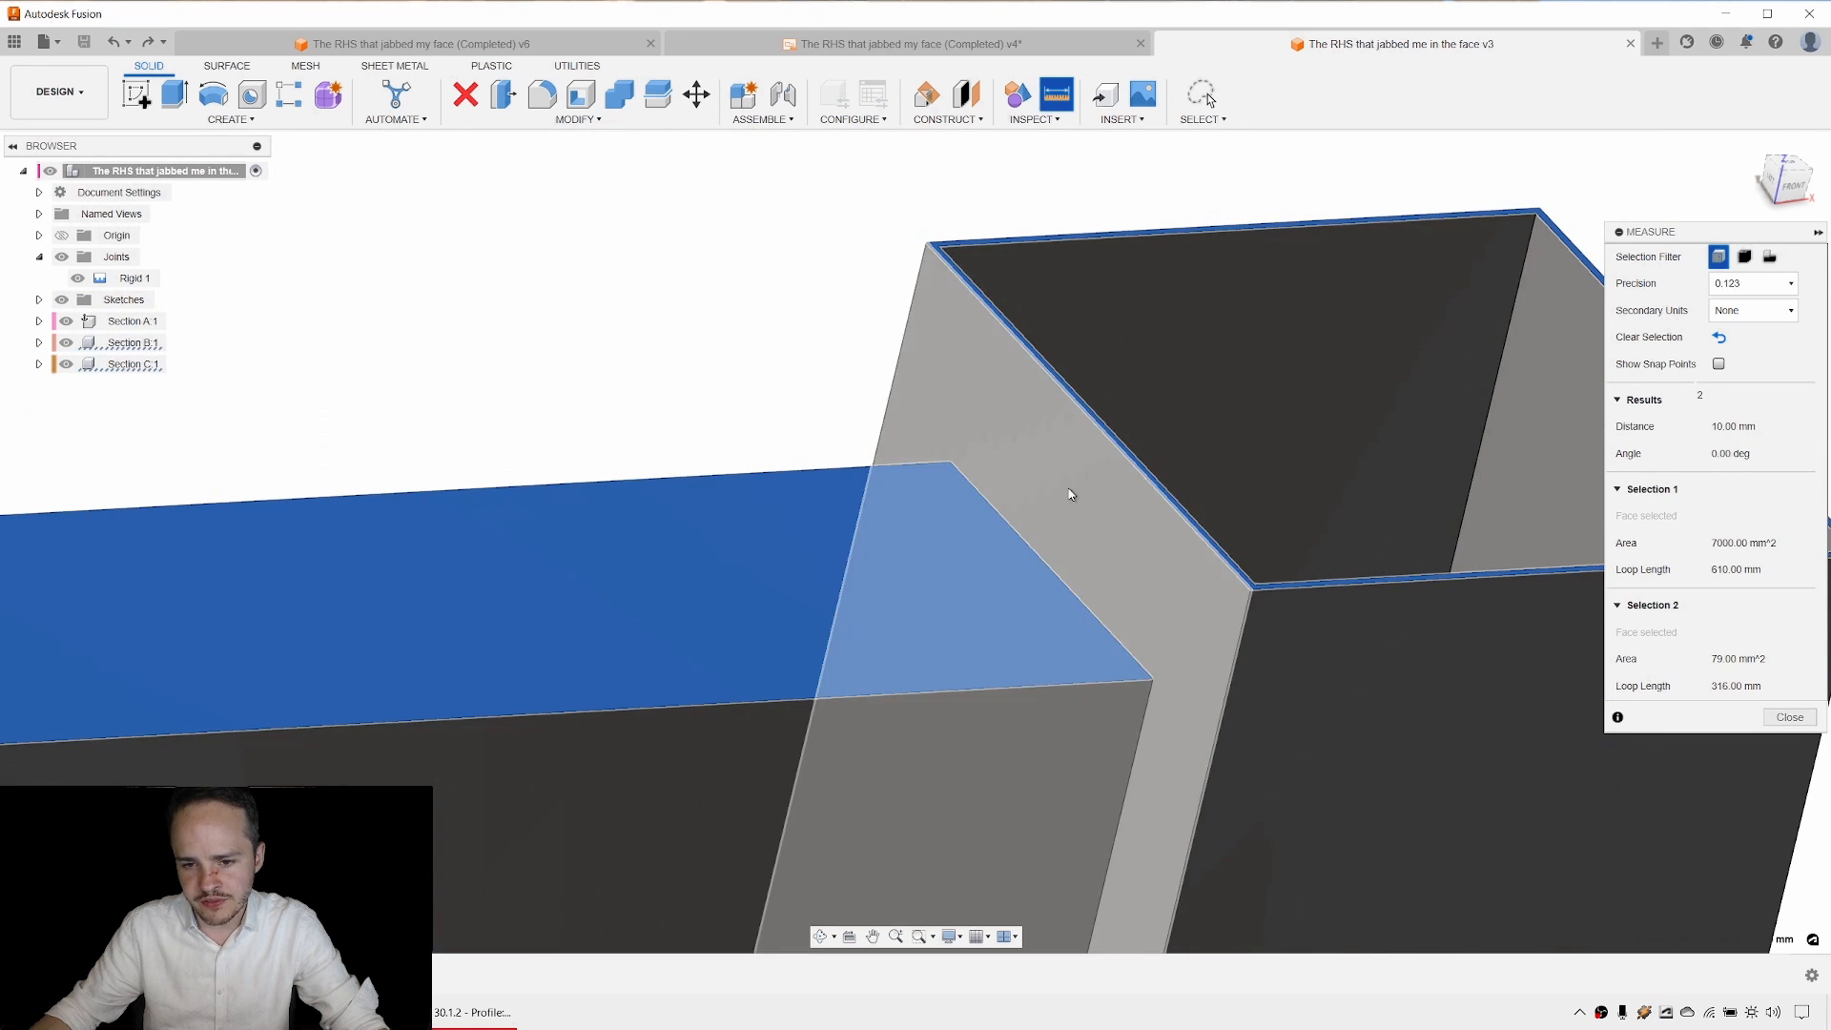
{"action": "scroll", "coordinate": [1071, 490], "scroll_direction": "down", "scroll_amount": 5}
{"action": "key", "text": "Escape"}
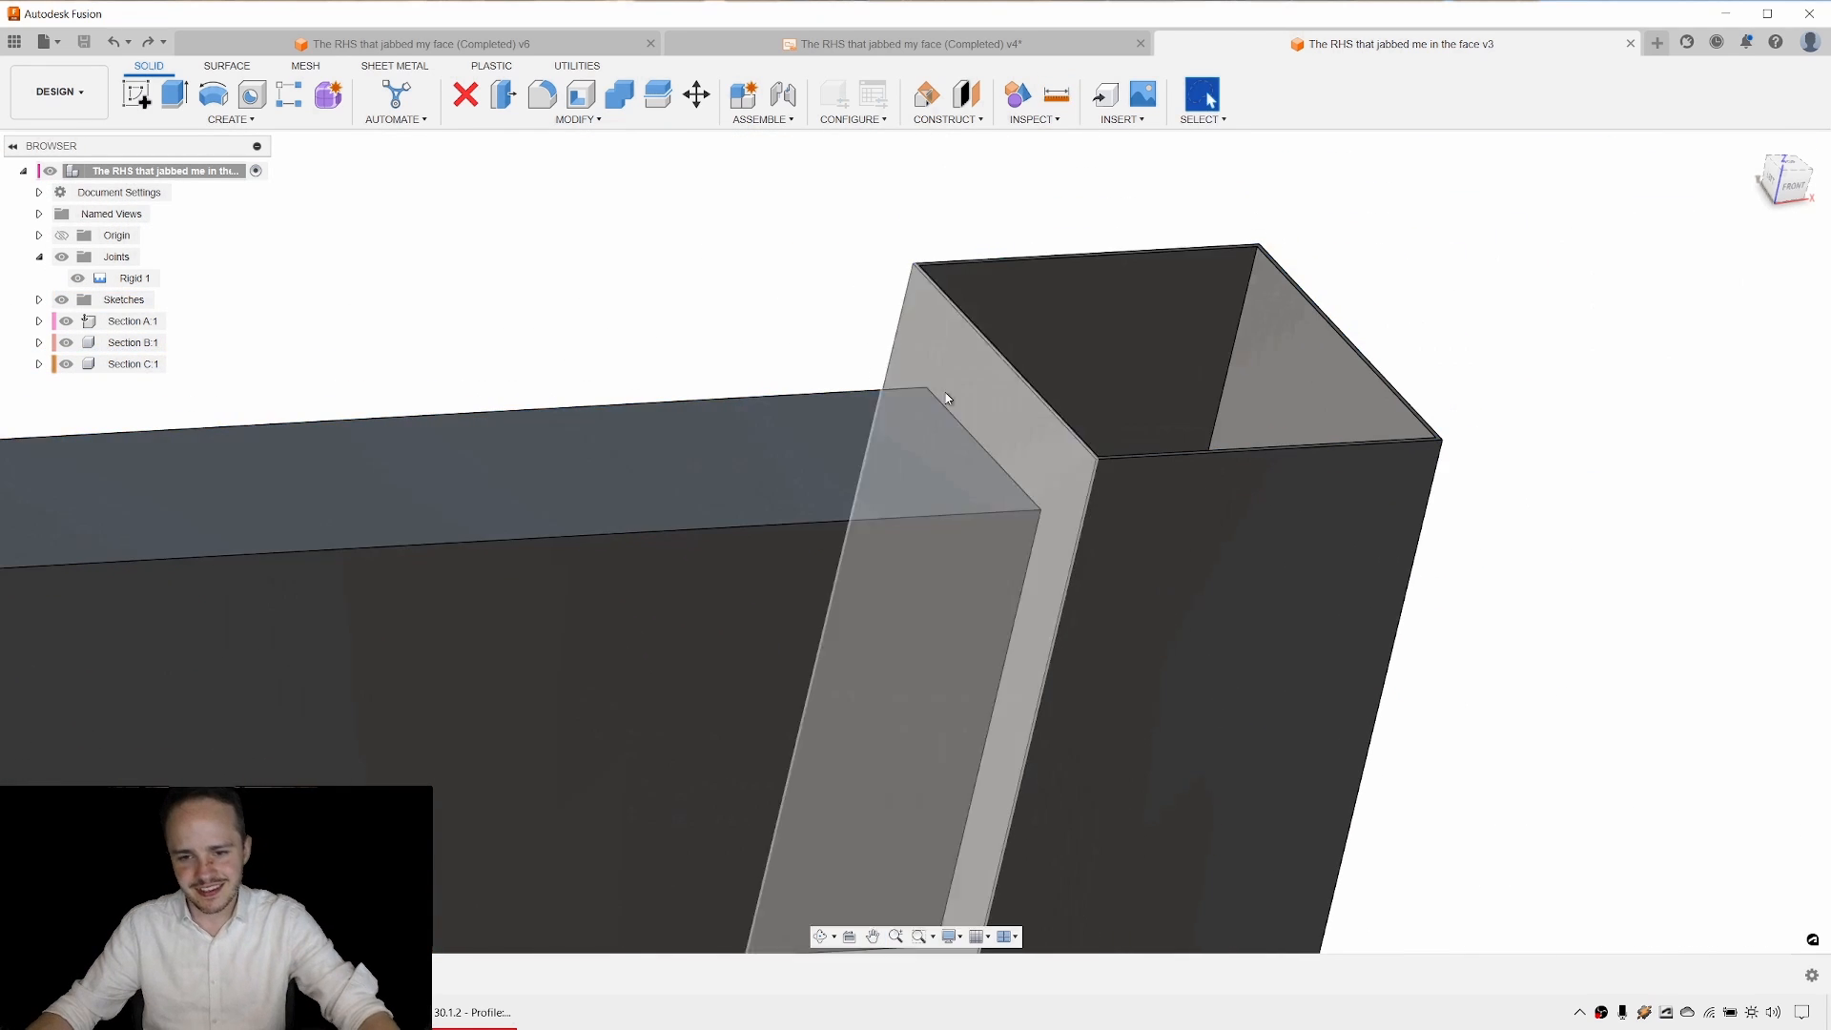
Start a joint and snap the first component at the midpoint of Section B's upper end edge facing Section C.
{"action": "middle_click_drag", "start_coordinate": [942, 392], "coordinate": [1354, 481], "text": "shift"}
{"action": "left_click", "coordinate": [1206, 96]}
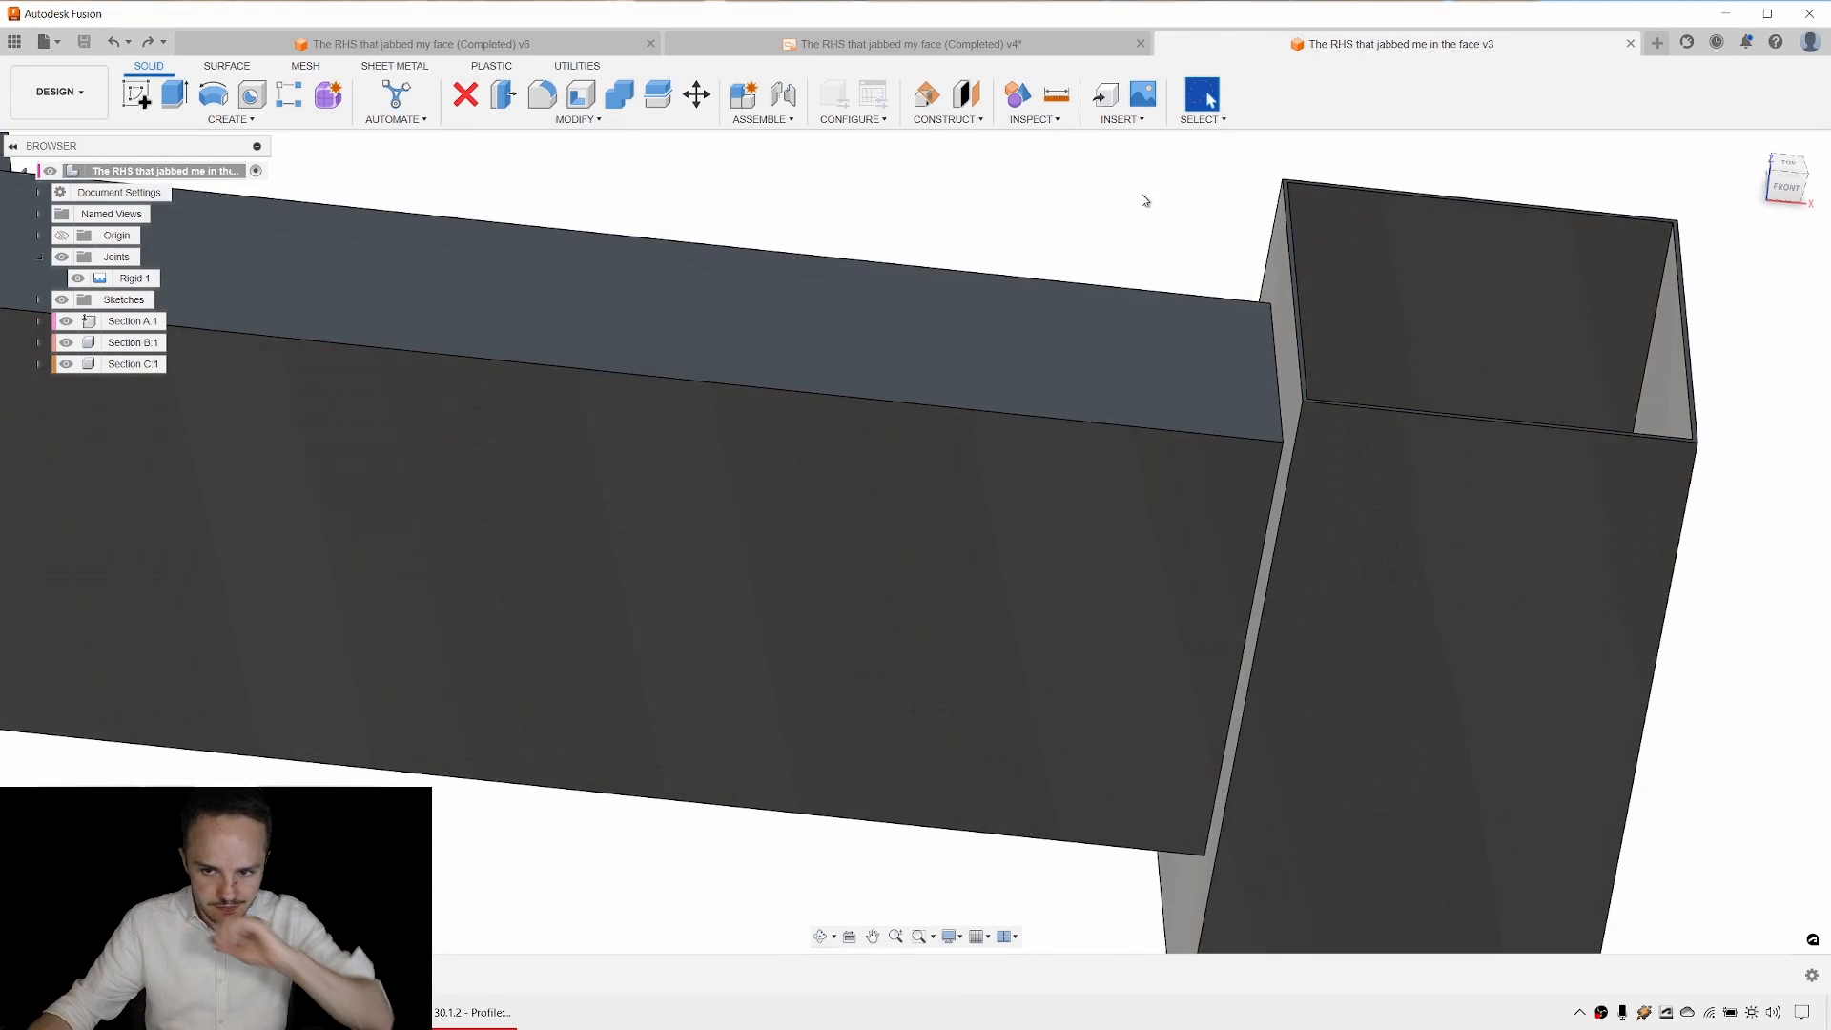
{"action": "middle_click_drag", "start_coordinate": [1140, 191], "coordinate": [1049, 295]}
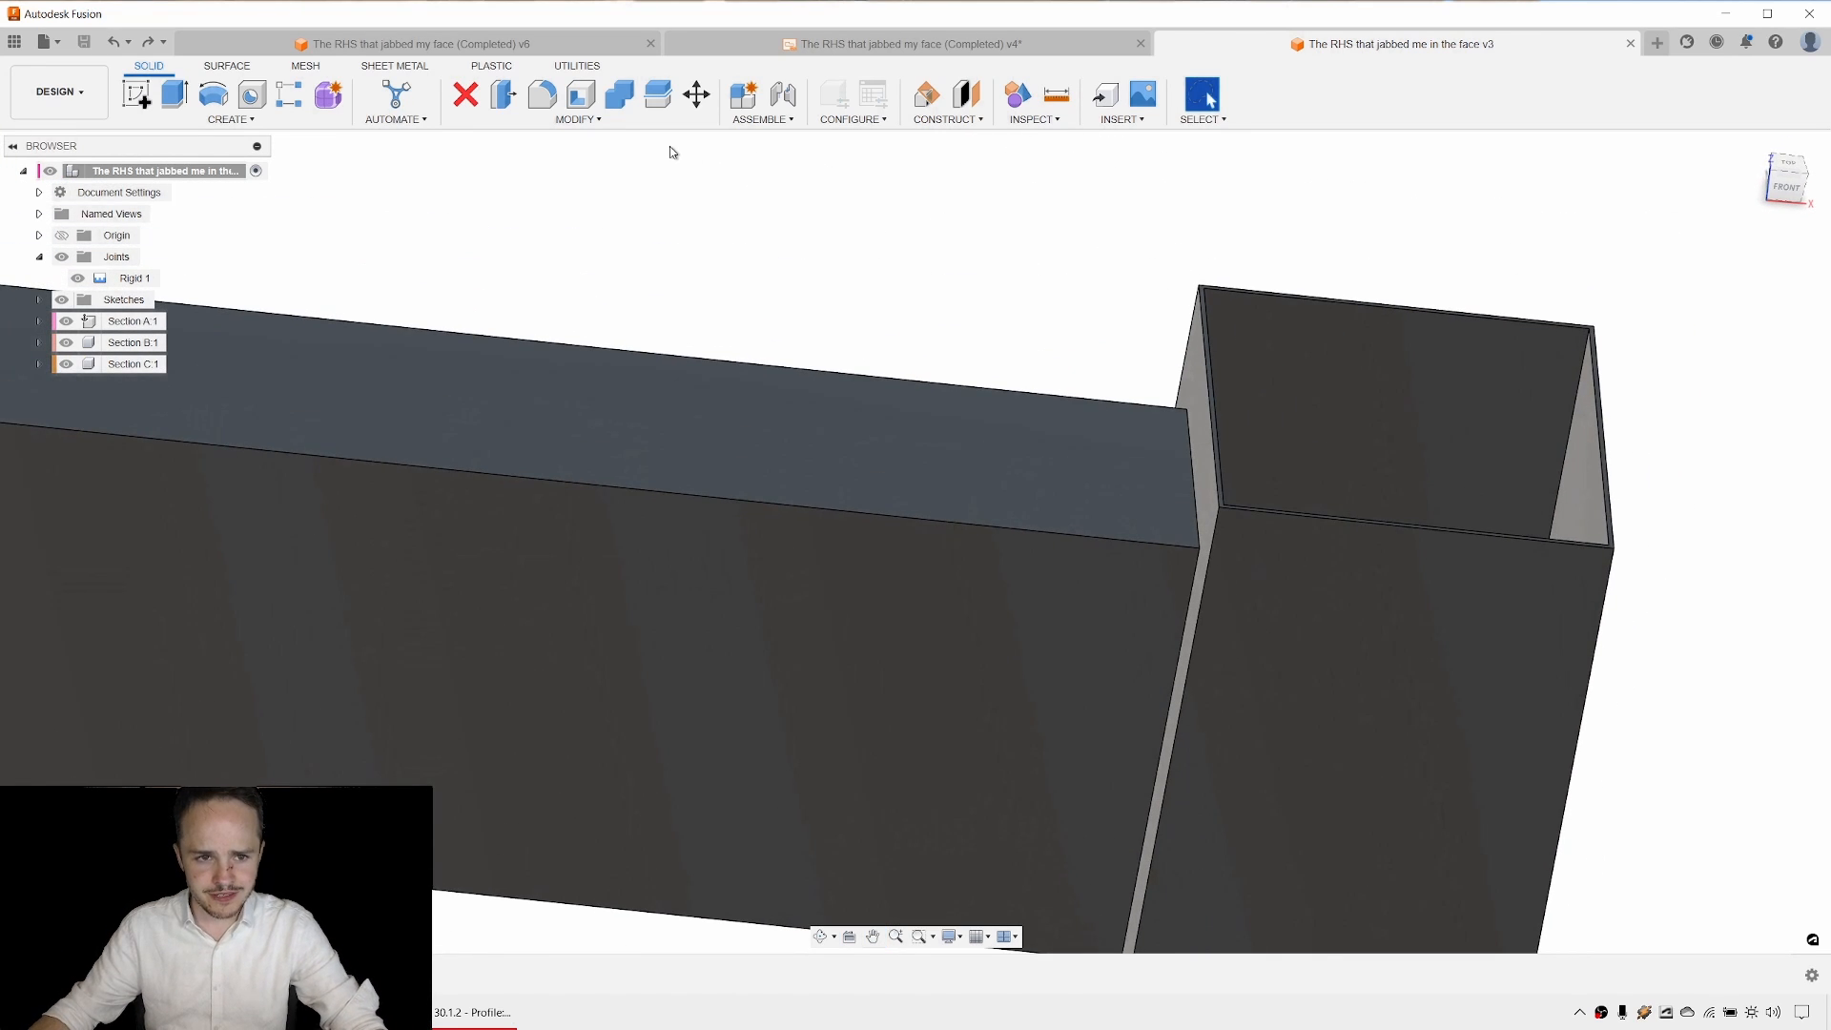
{"action": "left_click", "coordinate": [759, 120]}
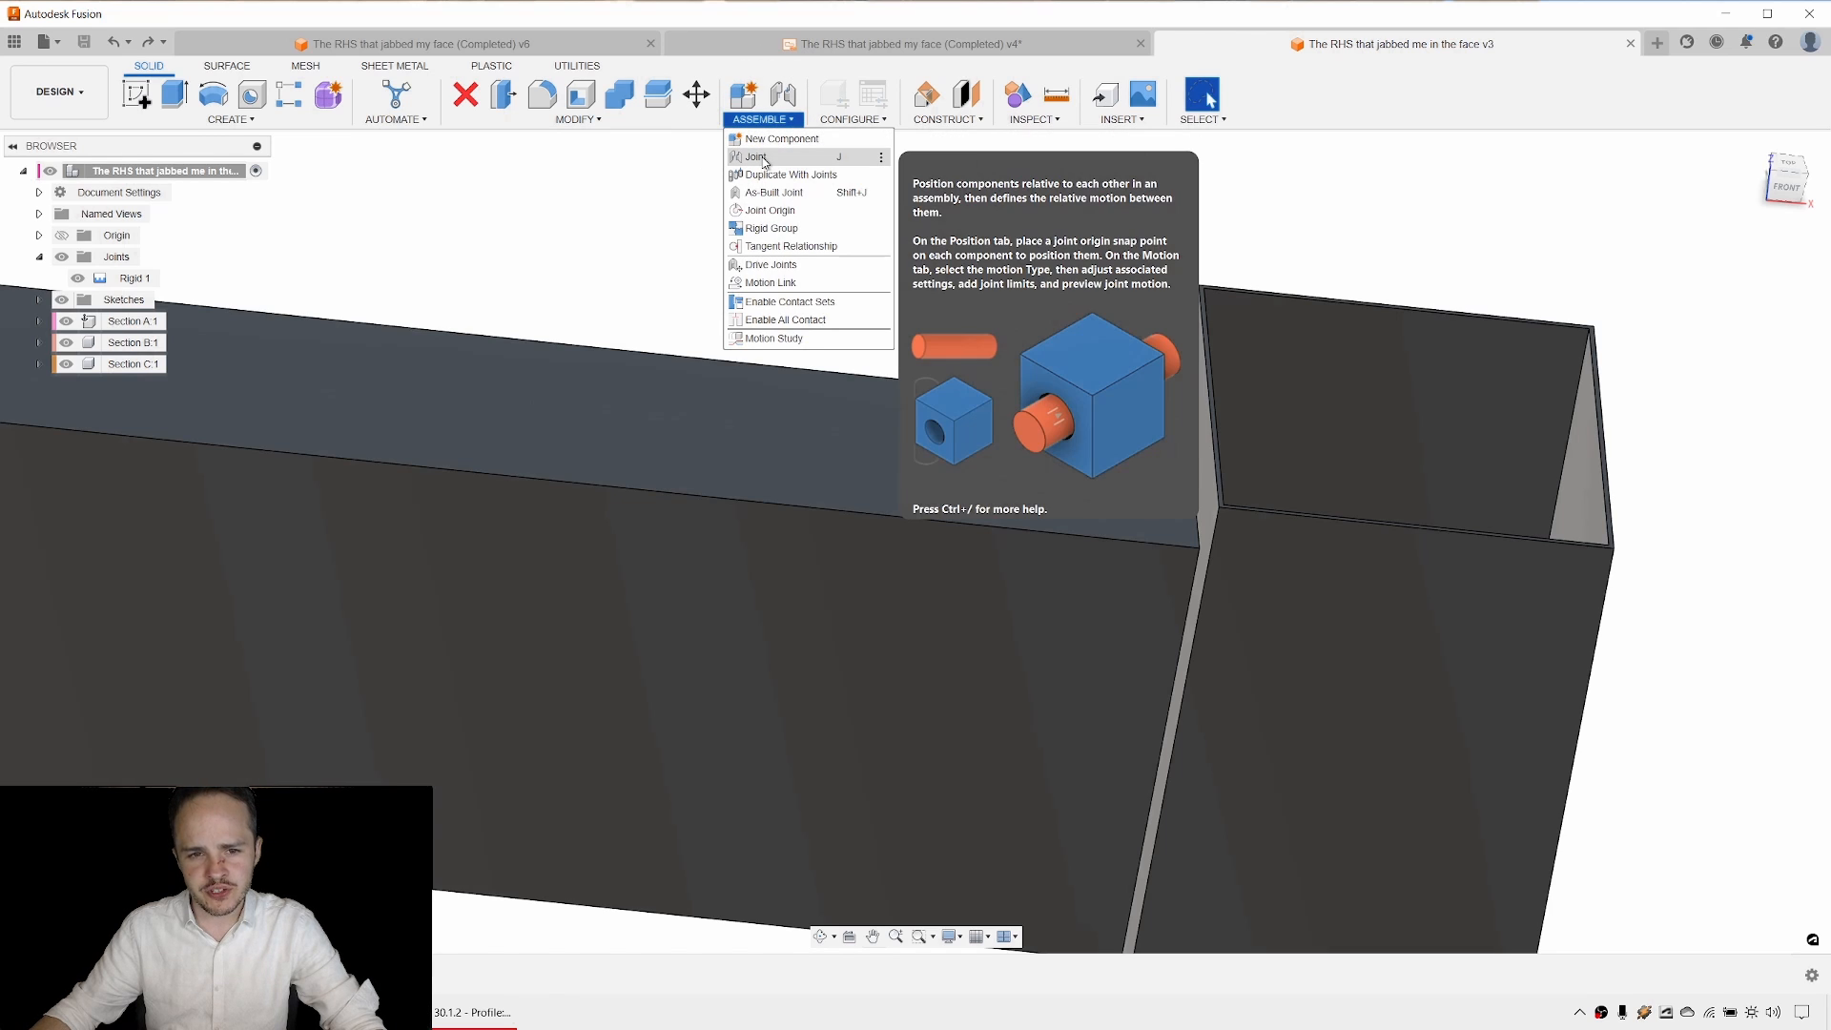
{"action": "left_click", "coordinate": [765, 160]}
{"action": "middle_click_drag", "start_coordinate": [1174, 269], "coordinate": [1068, 276]}
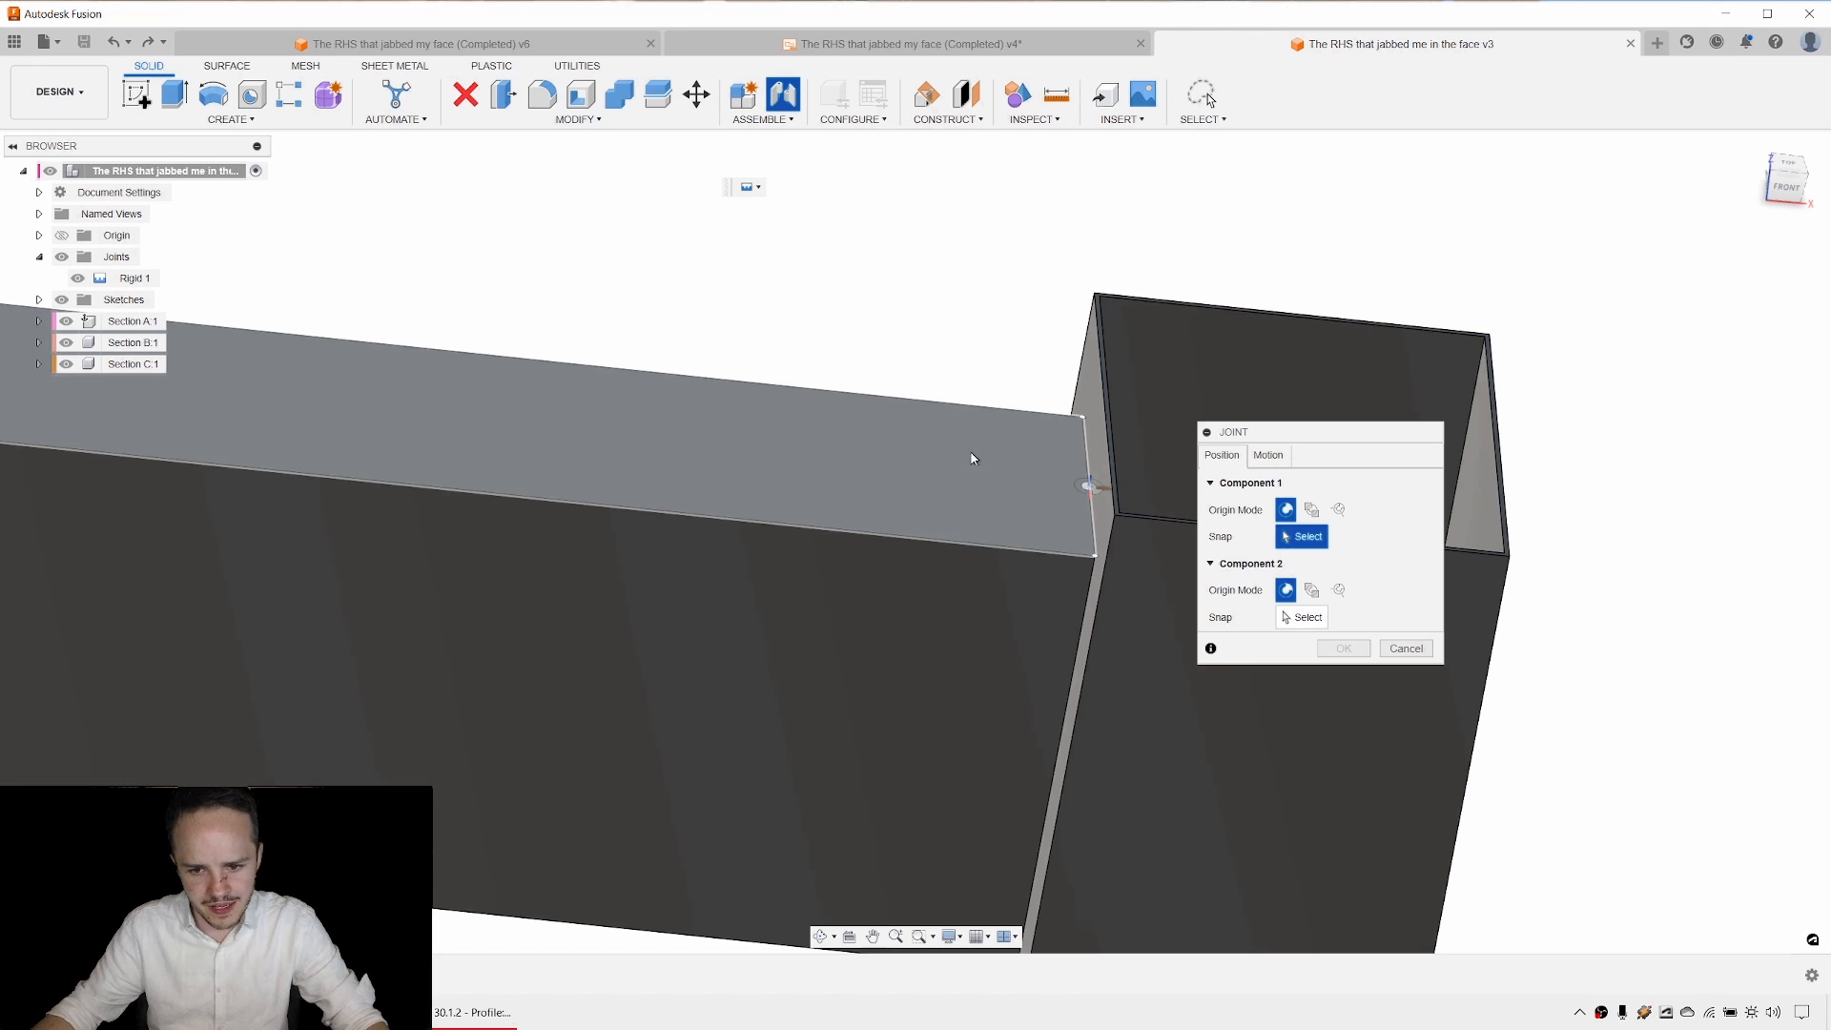
{"action": "left_click", "coordinate": [1081, 491]}
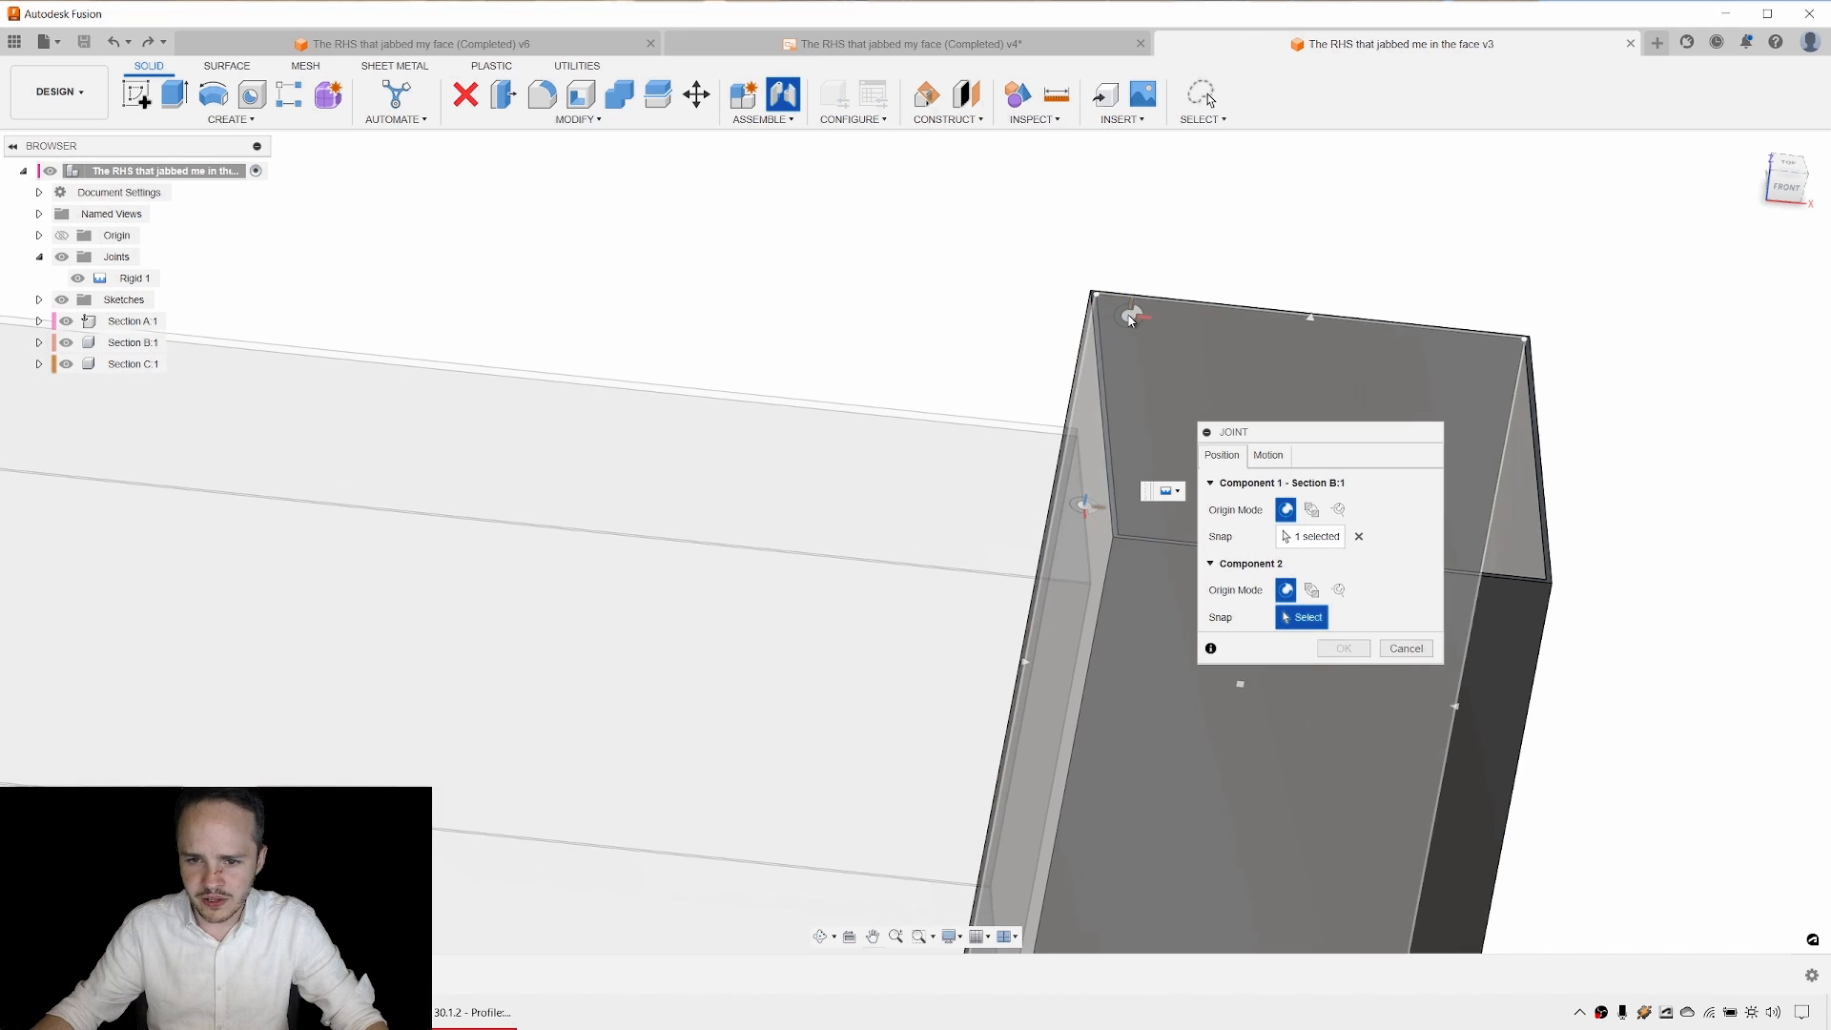
Set the joint's second snap at the midpoint of the outer upper rim edge of Section C facing Section B.
{"action": "scroll", "coordinate": [1130, 320], "scroll_direction": "up", "scroll_amount": 5}
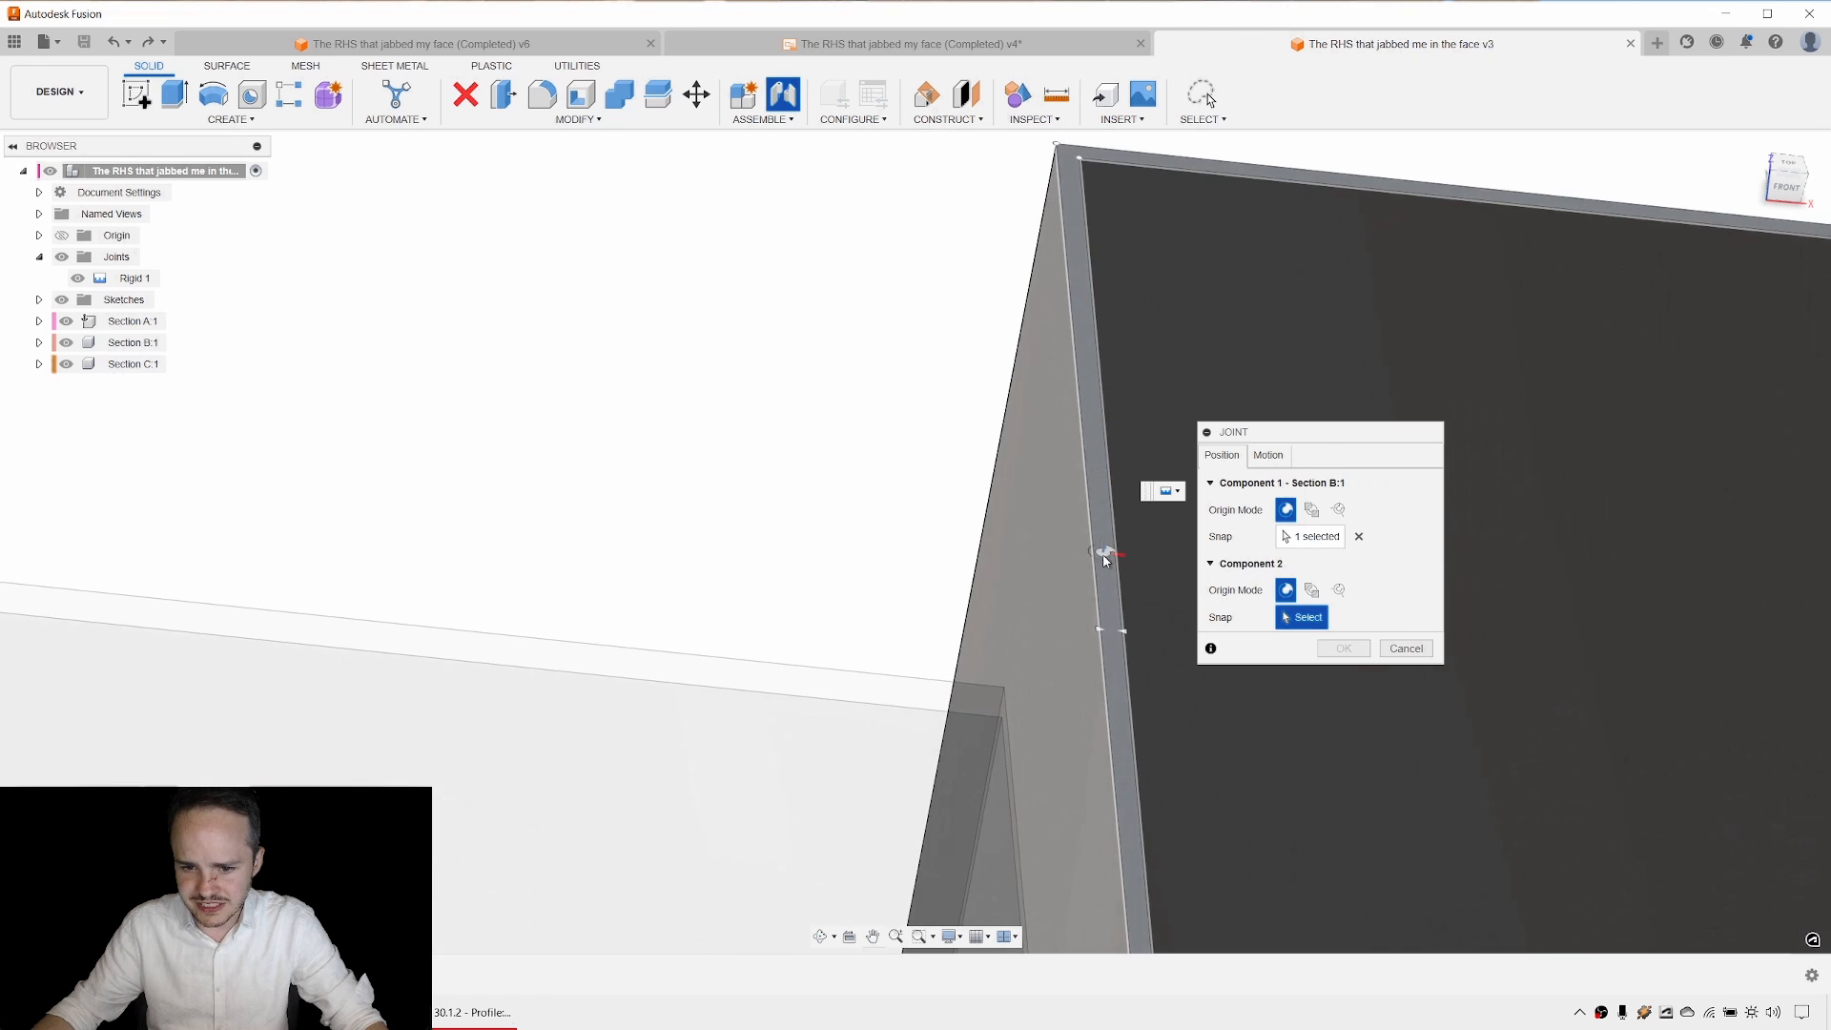
{"action": "scroll", "coordinate": [1104, 558], "scroll_direction": "up", "scroll_amount": 3}
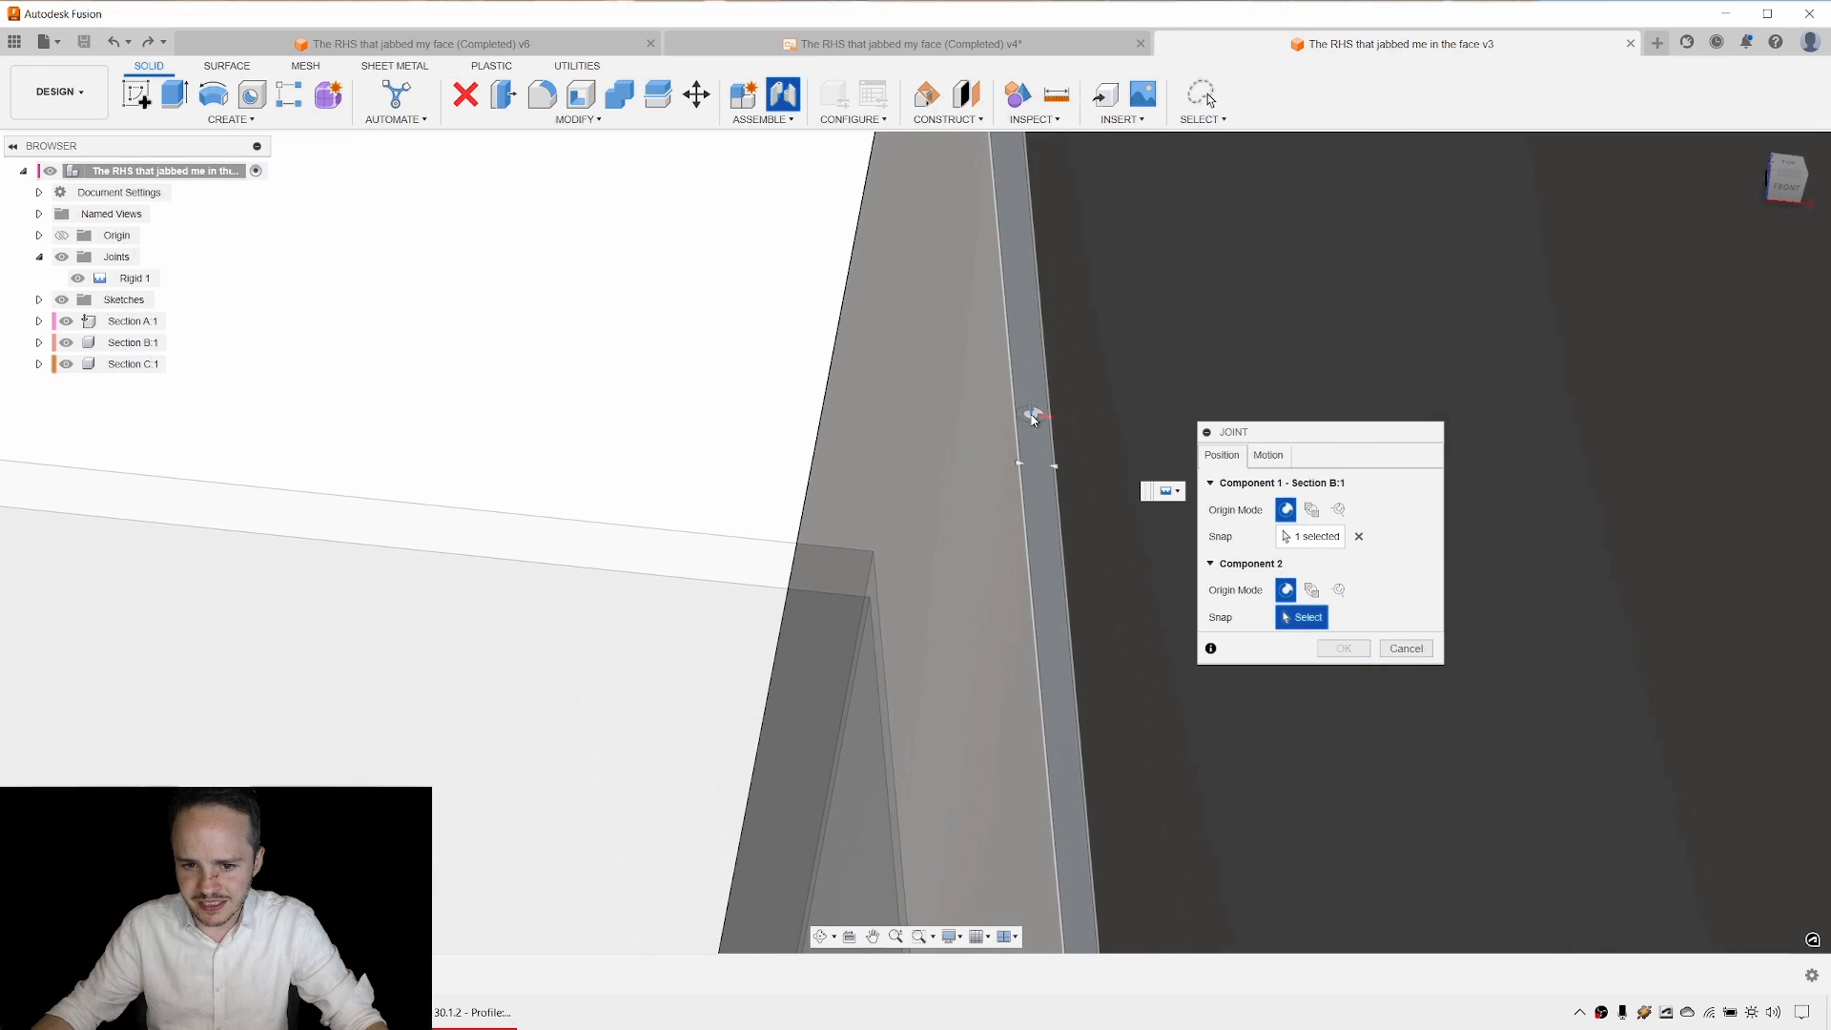
{"action": "scroll", "coordinate": [1037, 429], "scroll_direction": "up", "scroll_amount": 1}
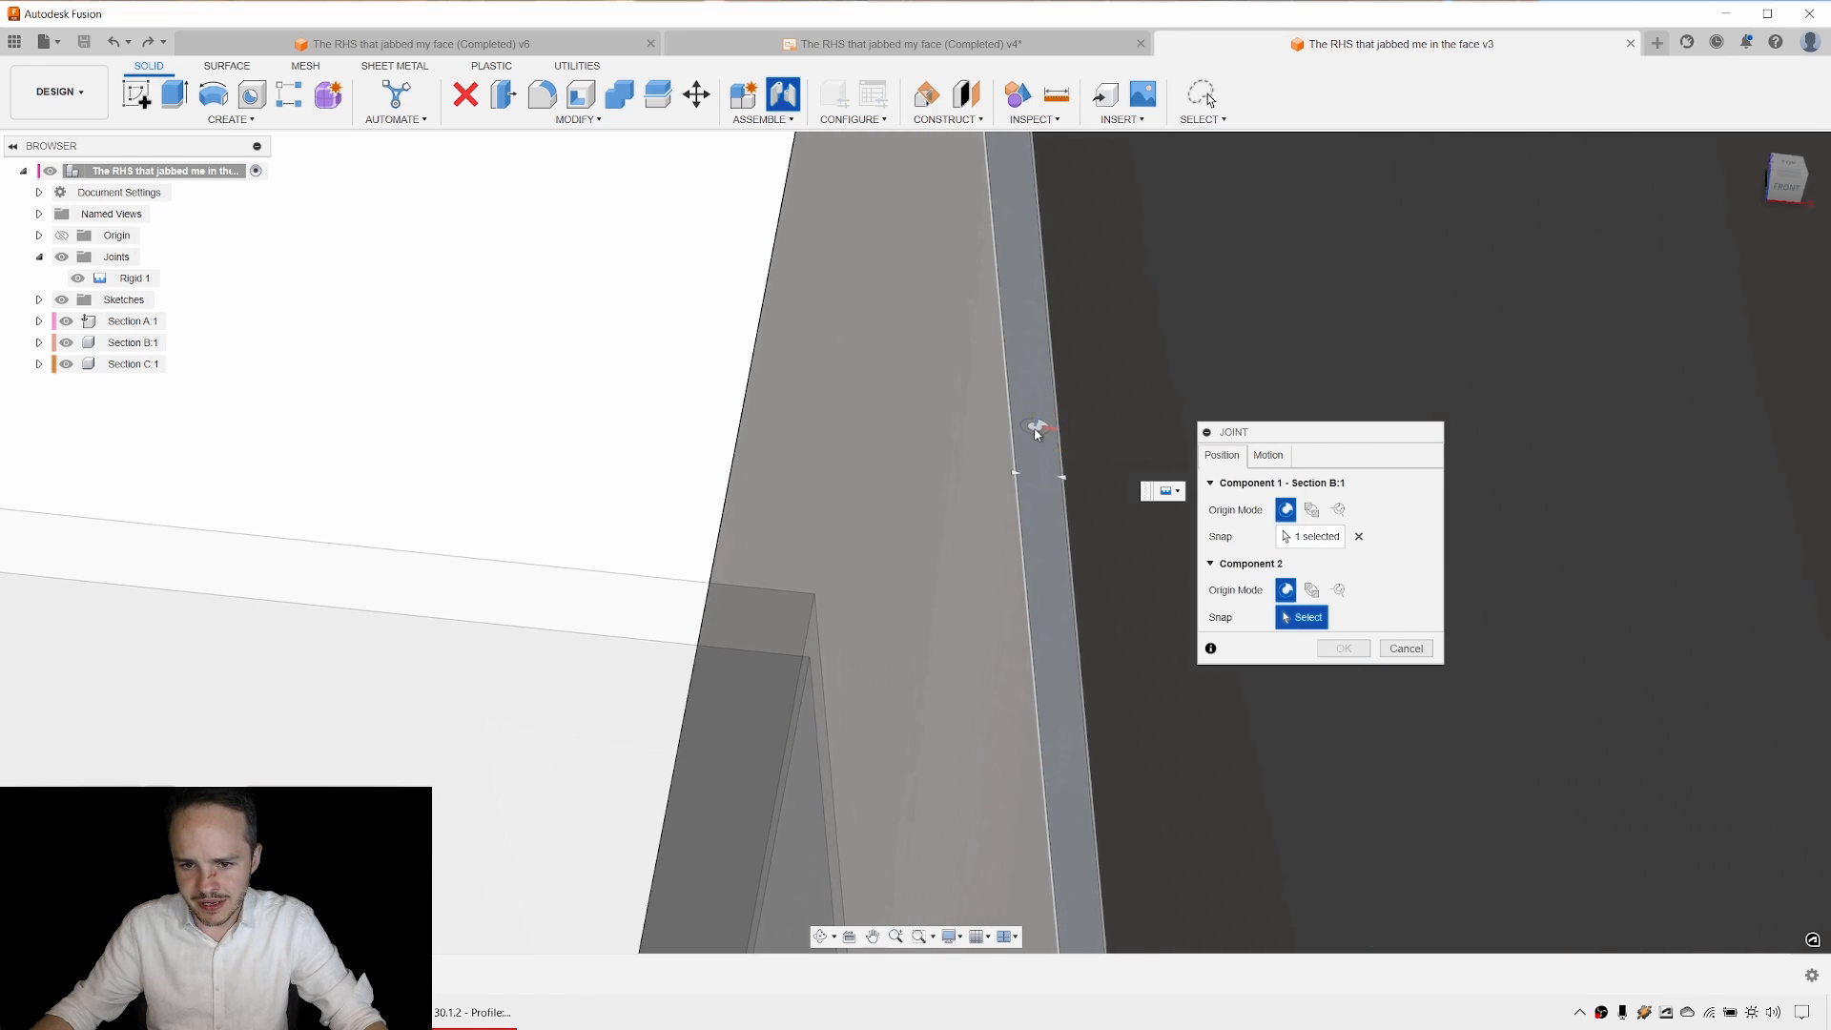
{"action": "scroll", "coordinate": [1018, 476], "scroll_direction": "up", "scroll_amount": 2}
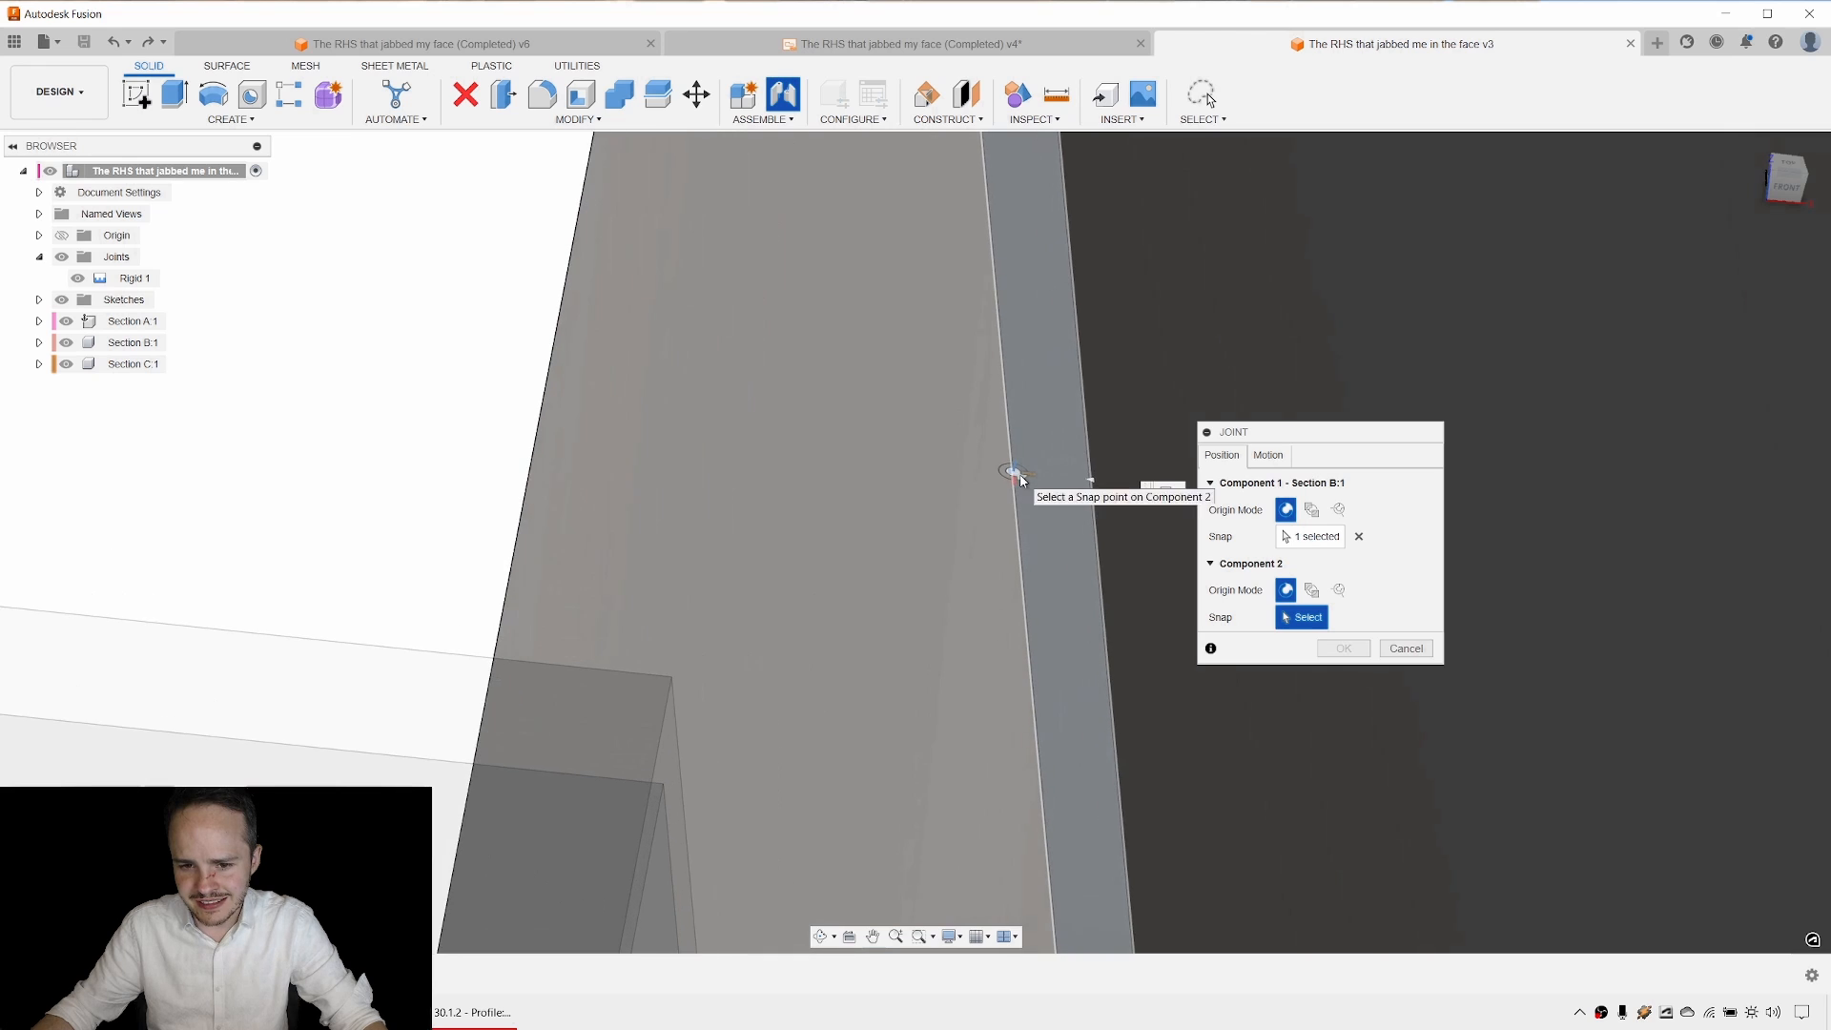
{"action": "scroll", "coordinate": [1012, 478], "scroll_direction": "down", "scroll_amount": 4}
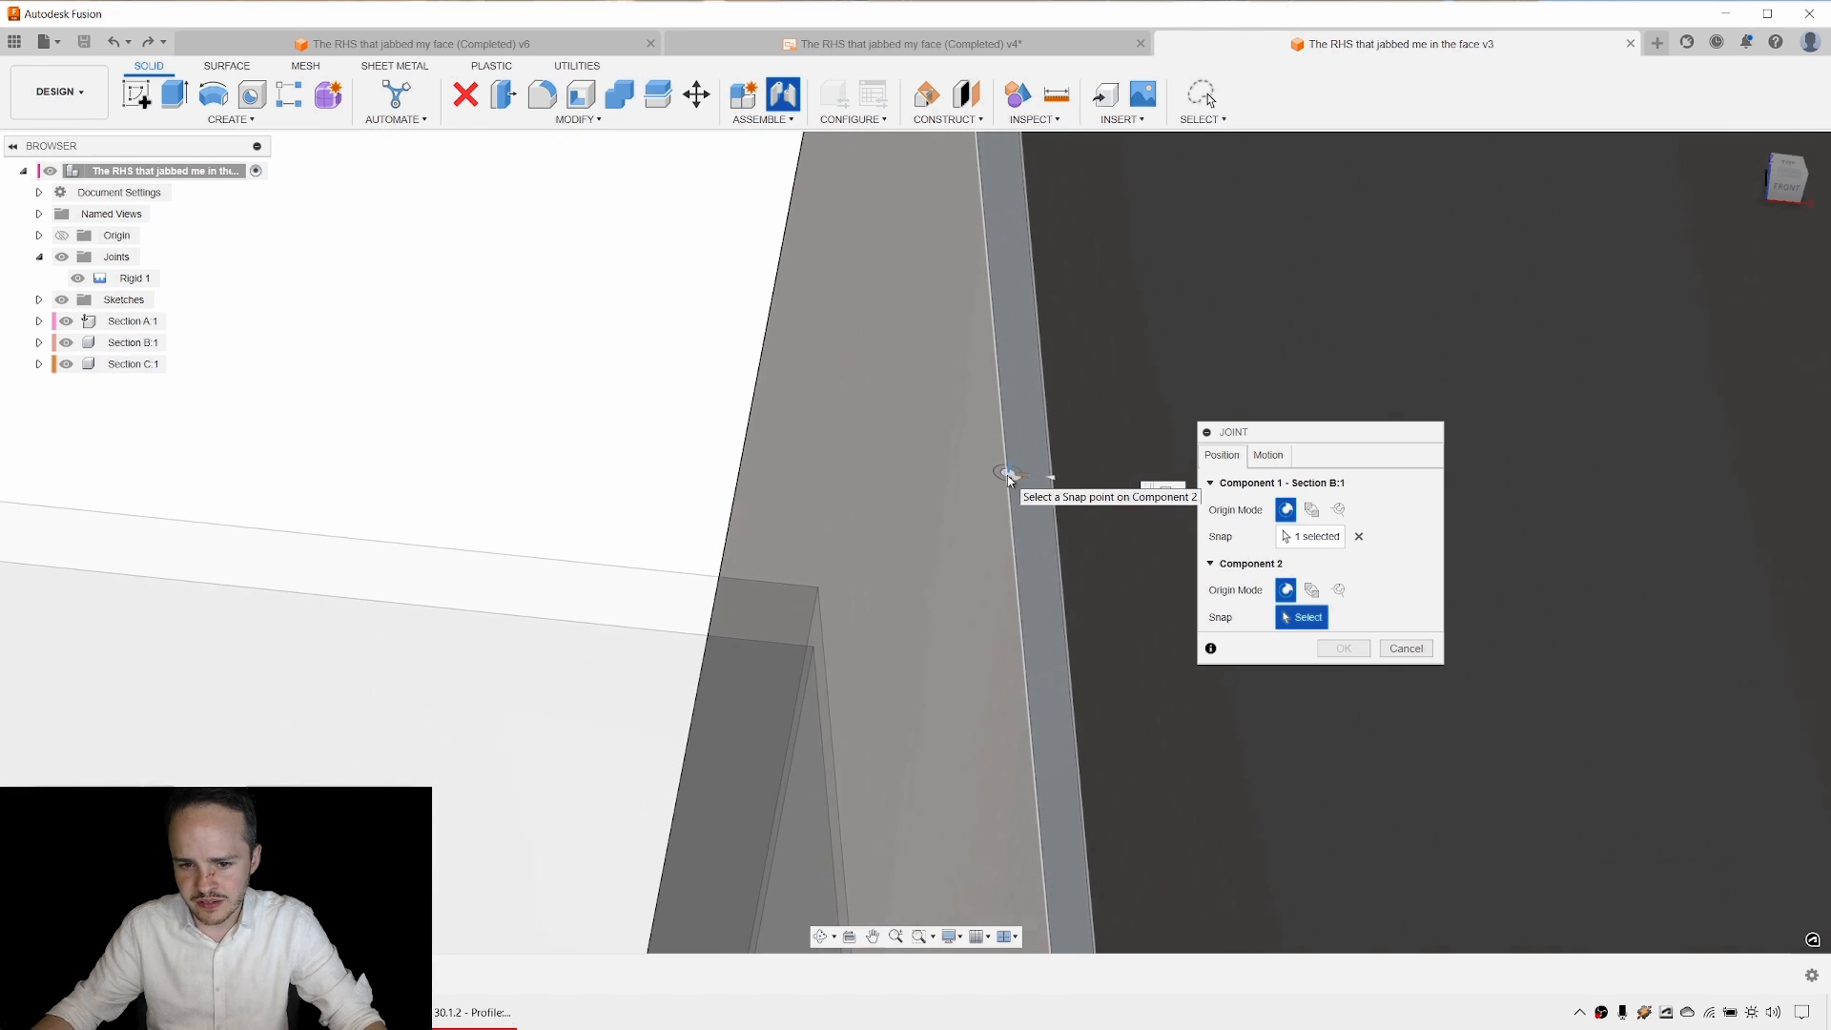
{"action": "left_click", "coordinate": [1009, 479]}
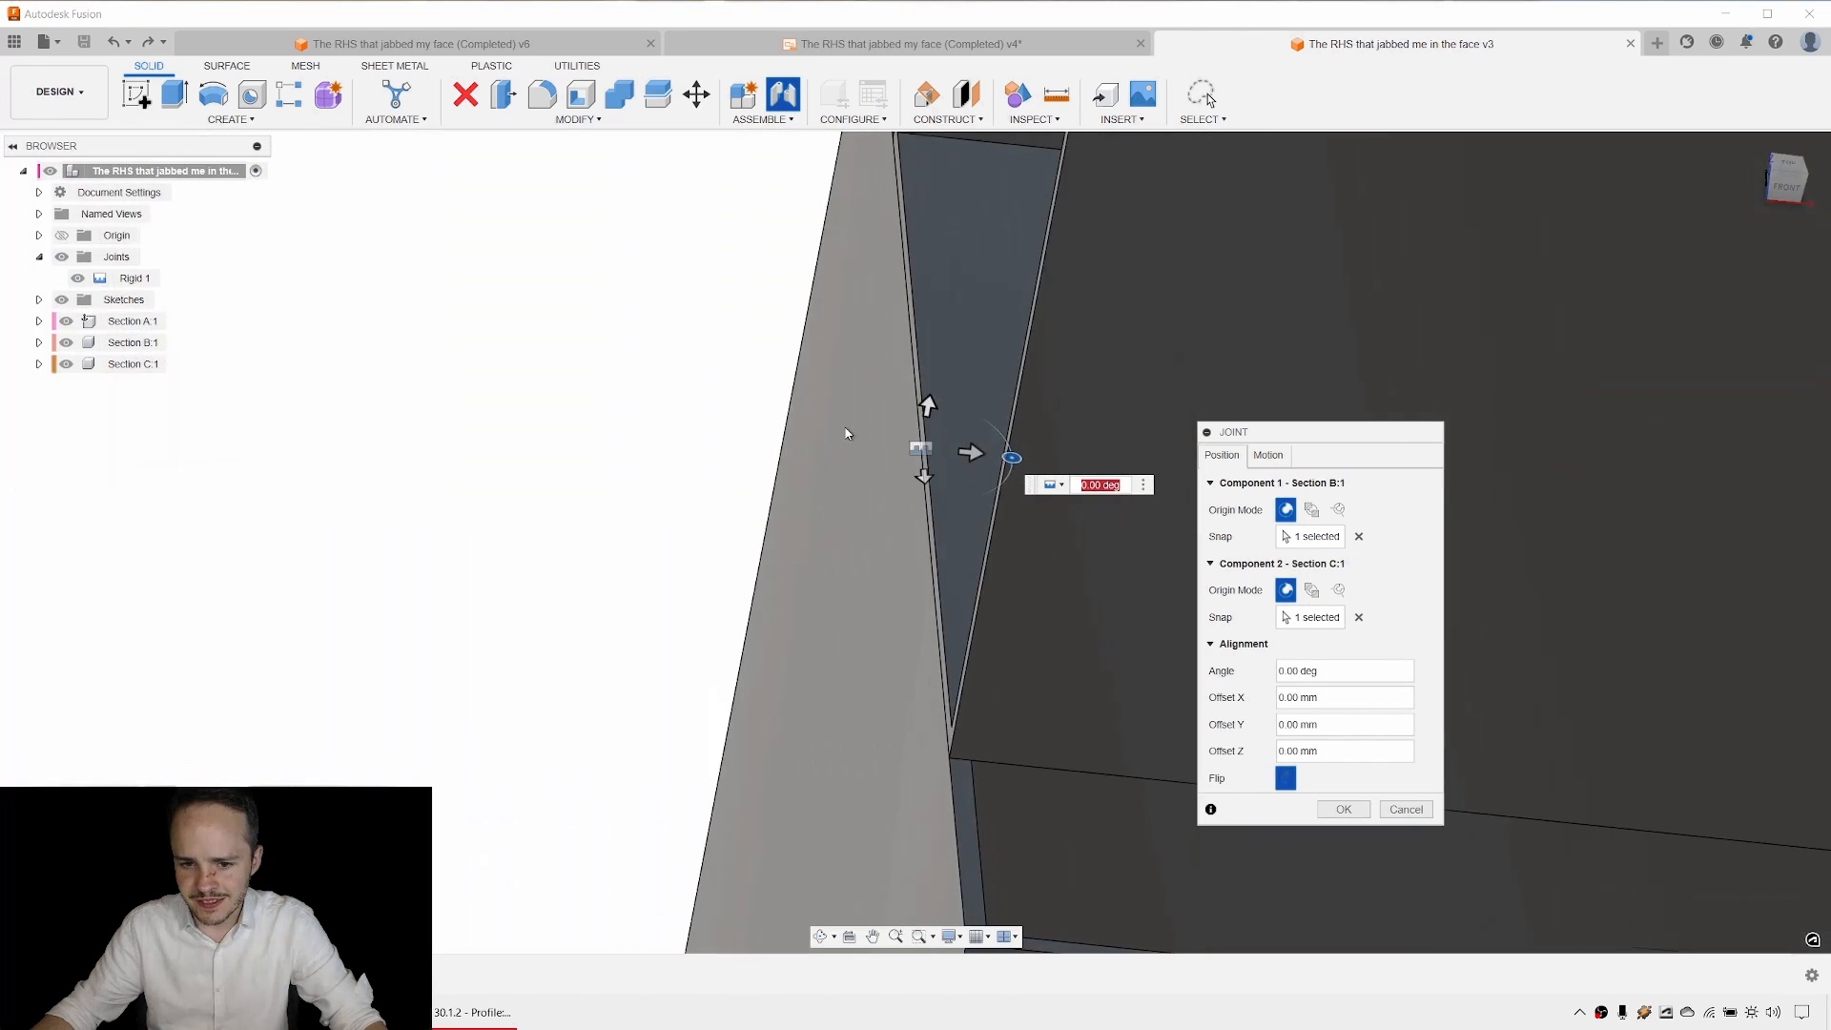
Toggle the joint's Flip option to compare orientations, leaving it off with Section B extending away from Section C.
{"action": "left_click", "coordinate": [1285, 779]}
{"action": "left_click", "coordinate": [1285, 779]}
{"action": "left_click", "coordinate": [1285, 779]}
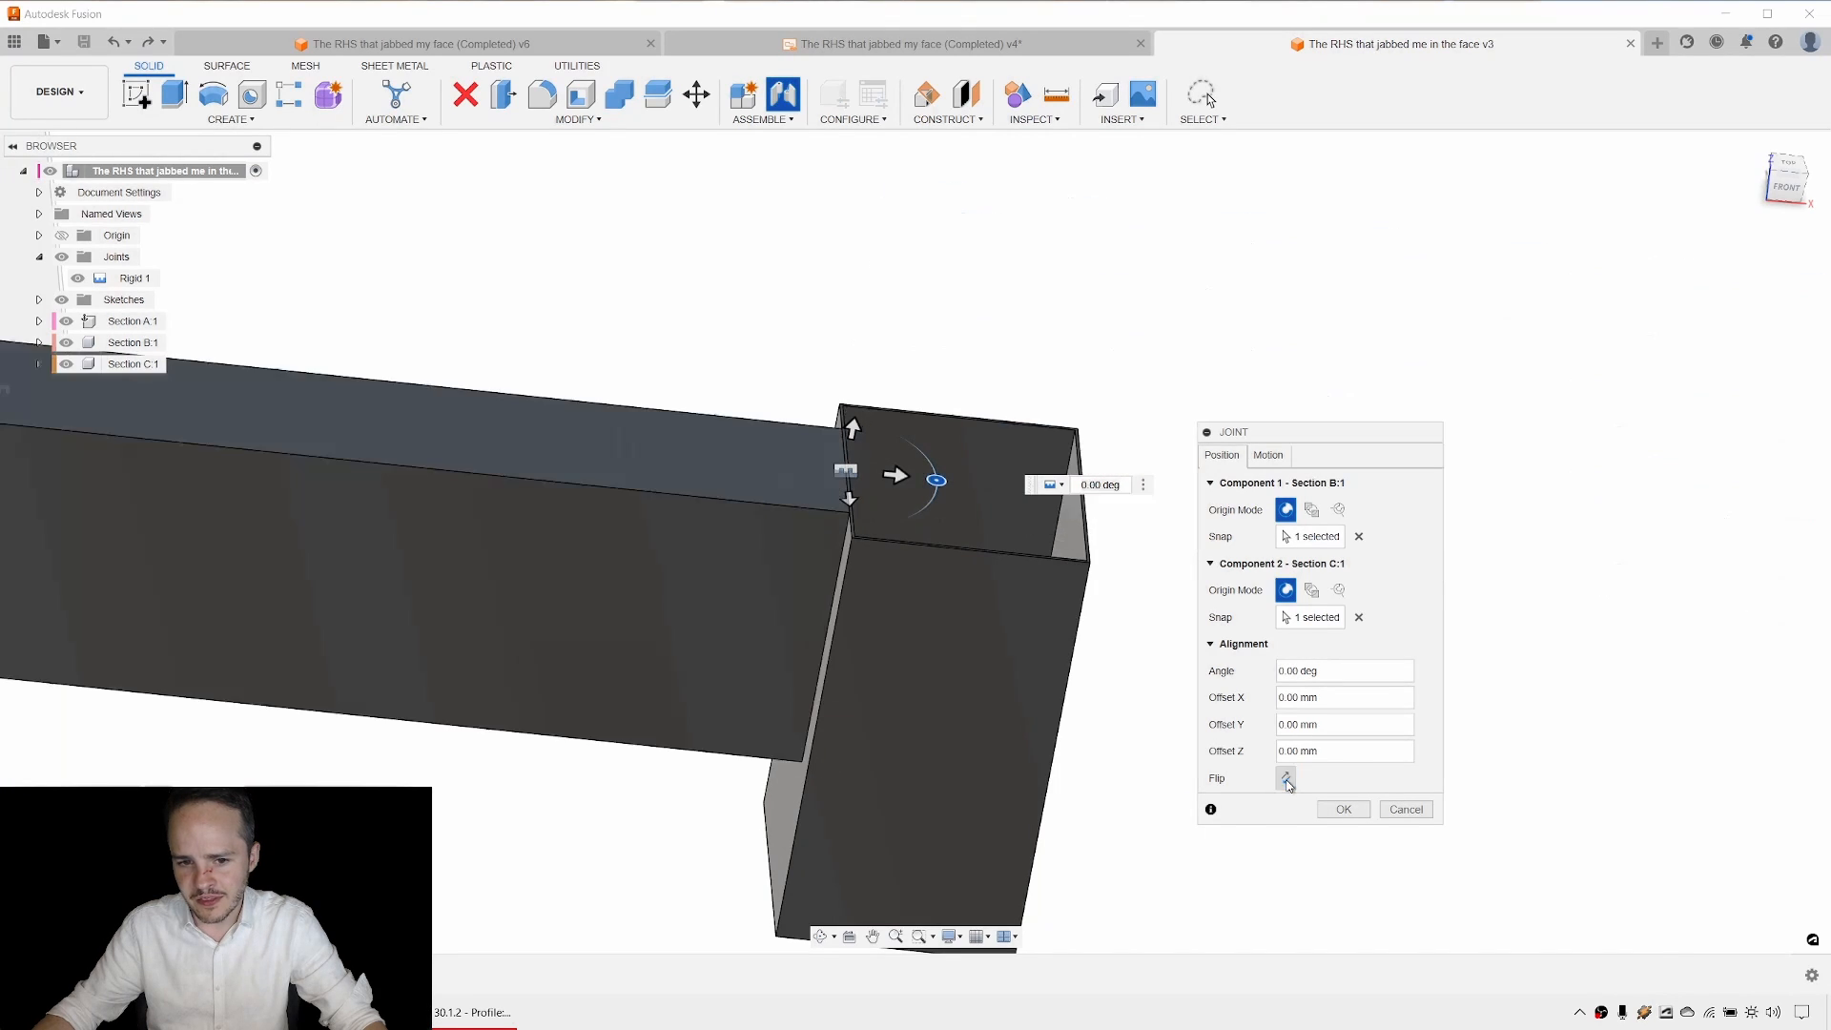
{"action": "scroll", "coordinate": [1064, 733], "scroll_direction": "down", "scroll_amount": 5}
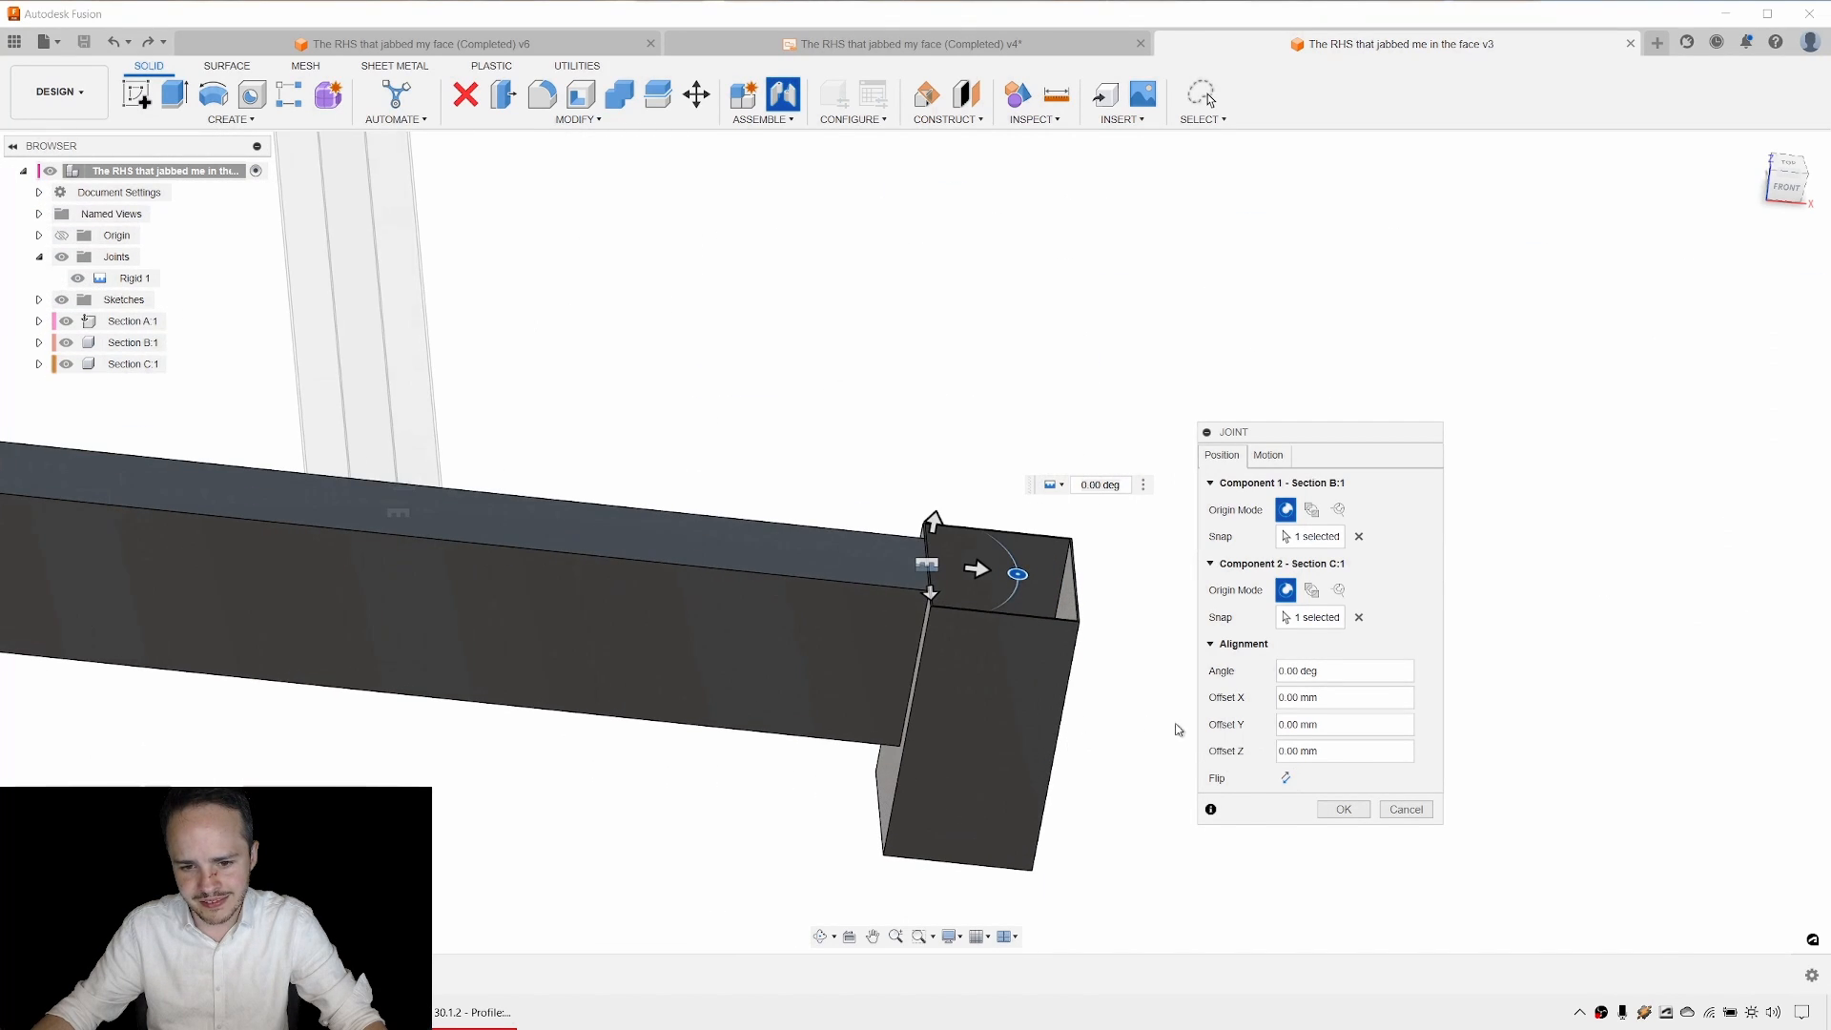
{"action": "left_click", "coordinate": [1286, 779]}
{"action": "left_click", "coordinate": [1286, 779]}
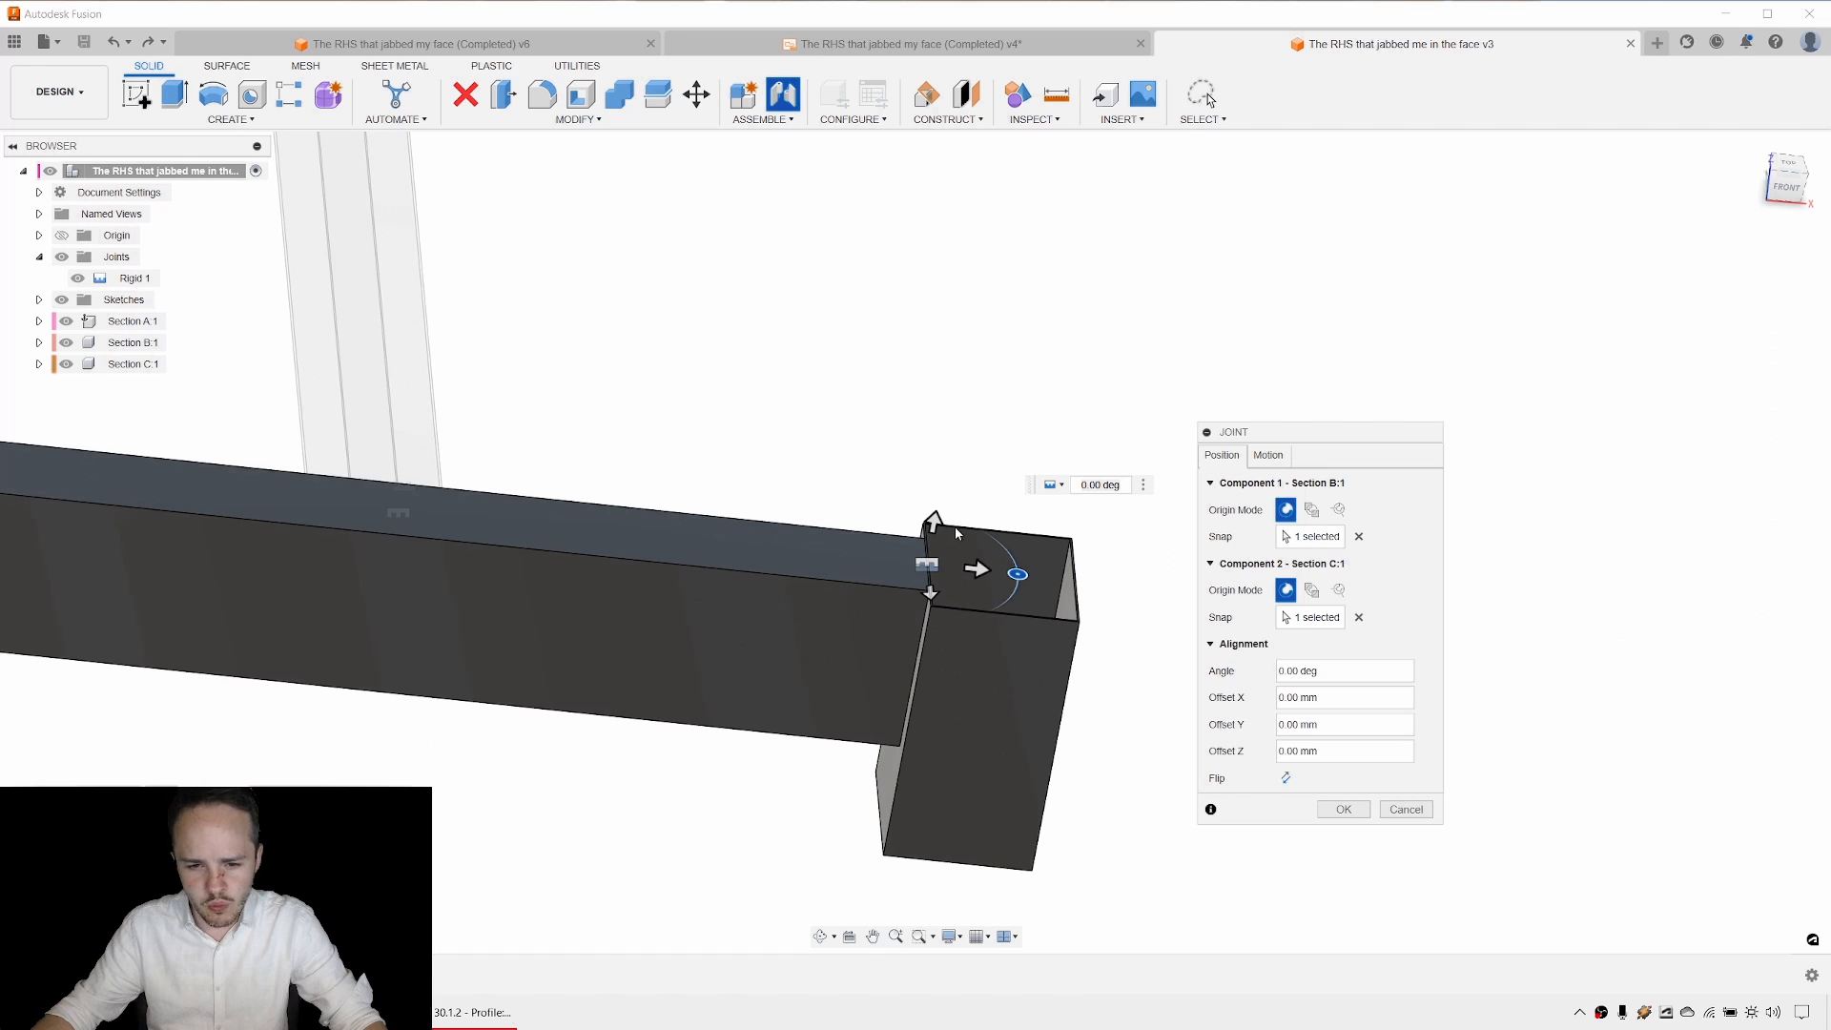
Set the joint's Z offset to -10 mm and create the rigid joint between Section B and Section C.
{"action": "middle_click_drag", "start_coordinate": [817, 494], "coordinate": [924, 490], "text": "shift"}
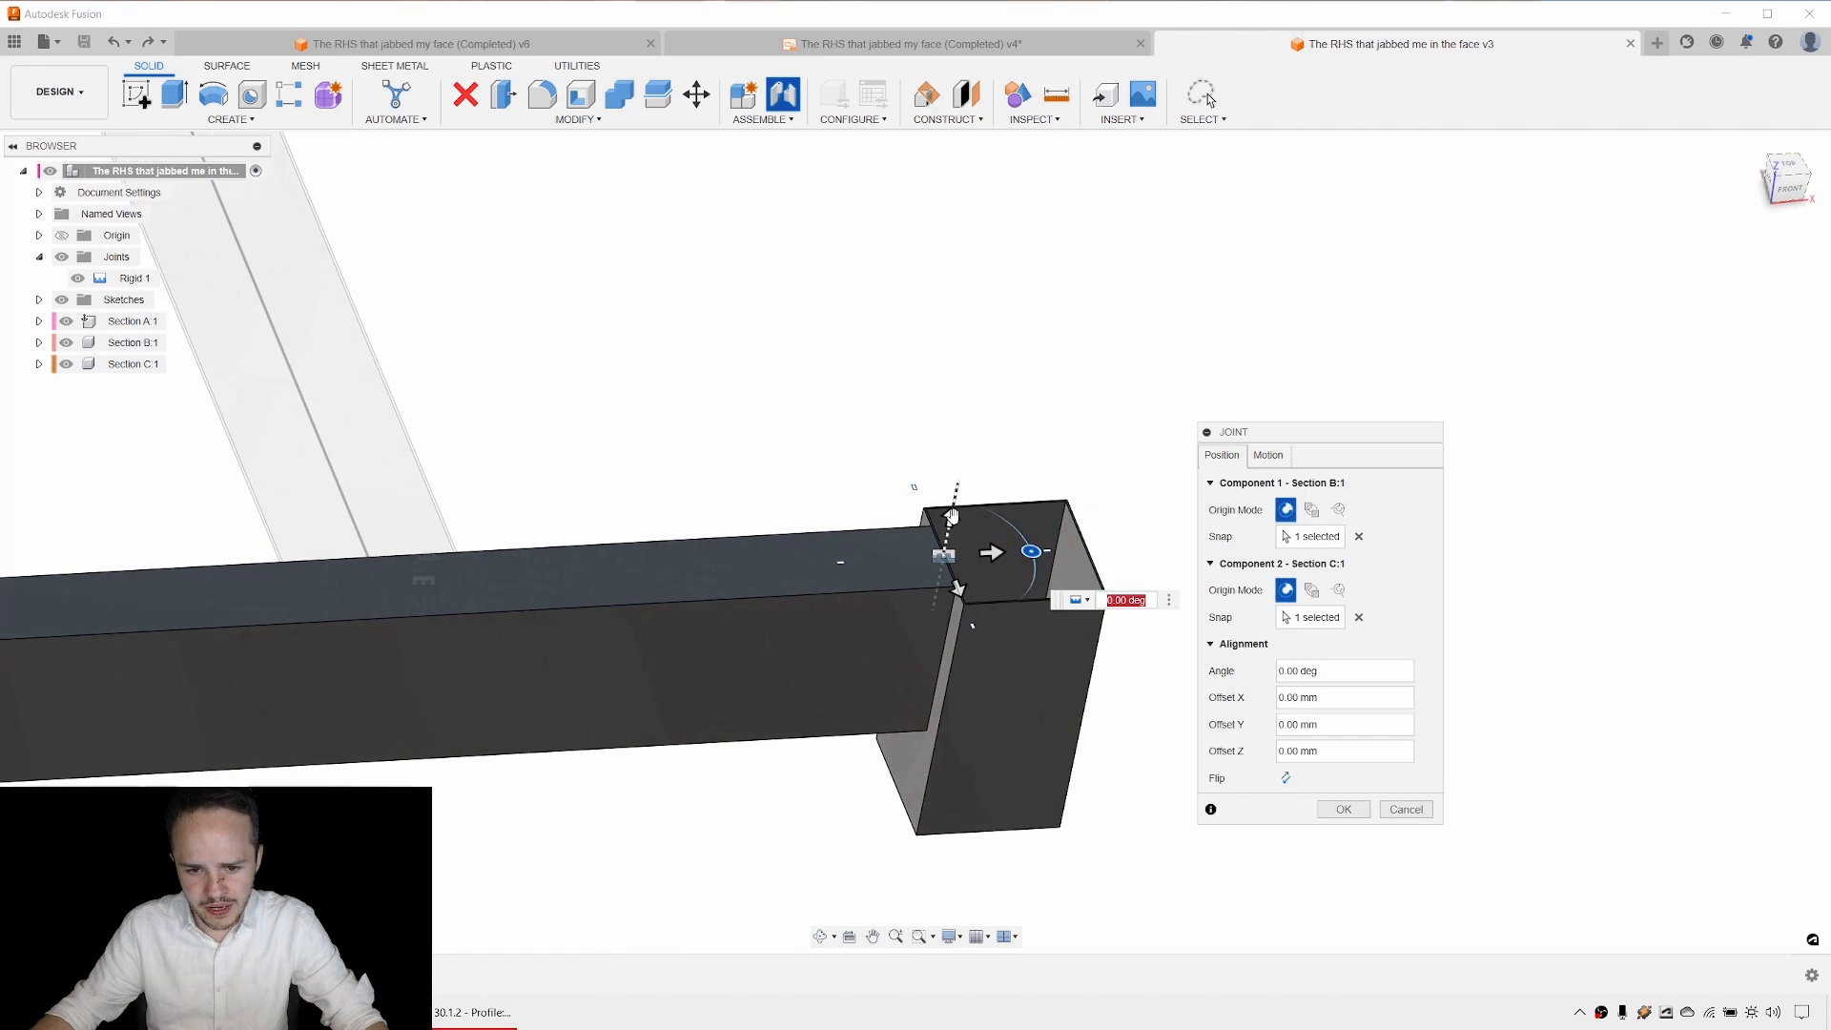
{"action": "middle_click_drag", "start_coordinate": [1032, 509], "coordinate": [1013, 504], "text": "shift"}
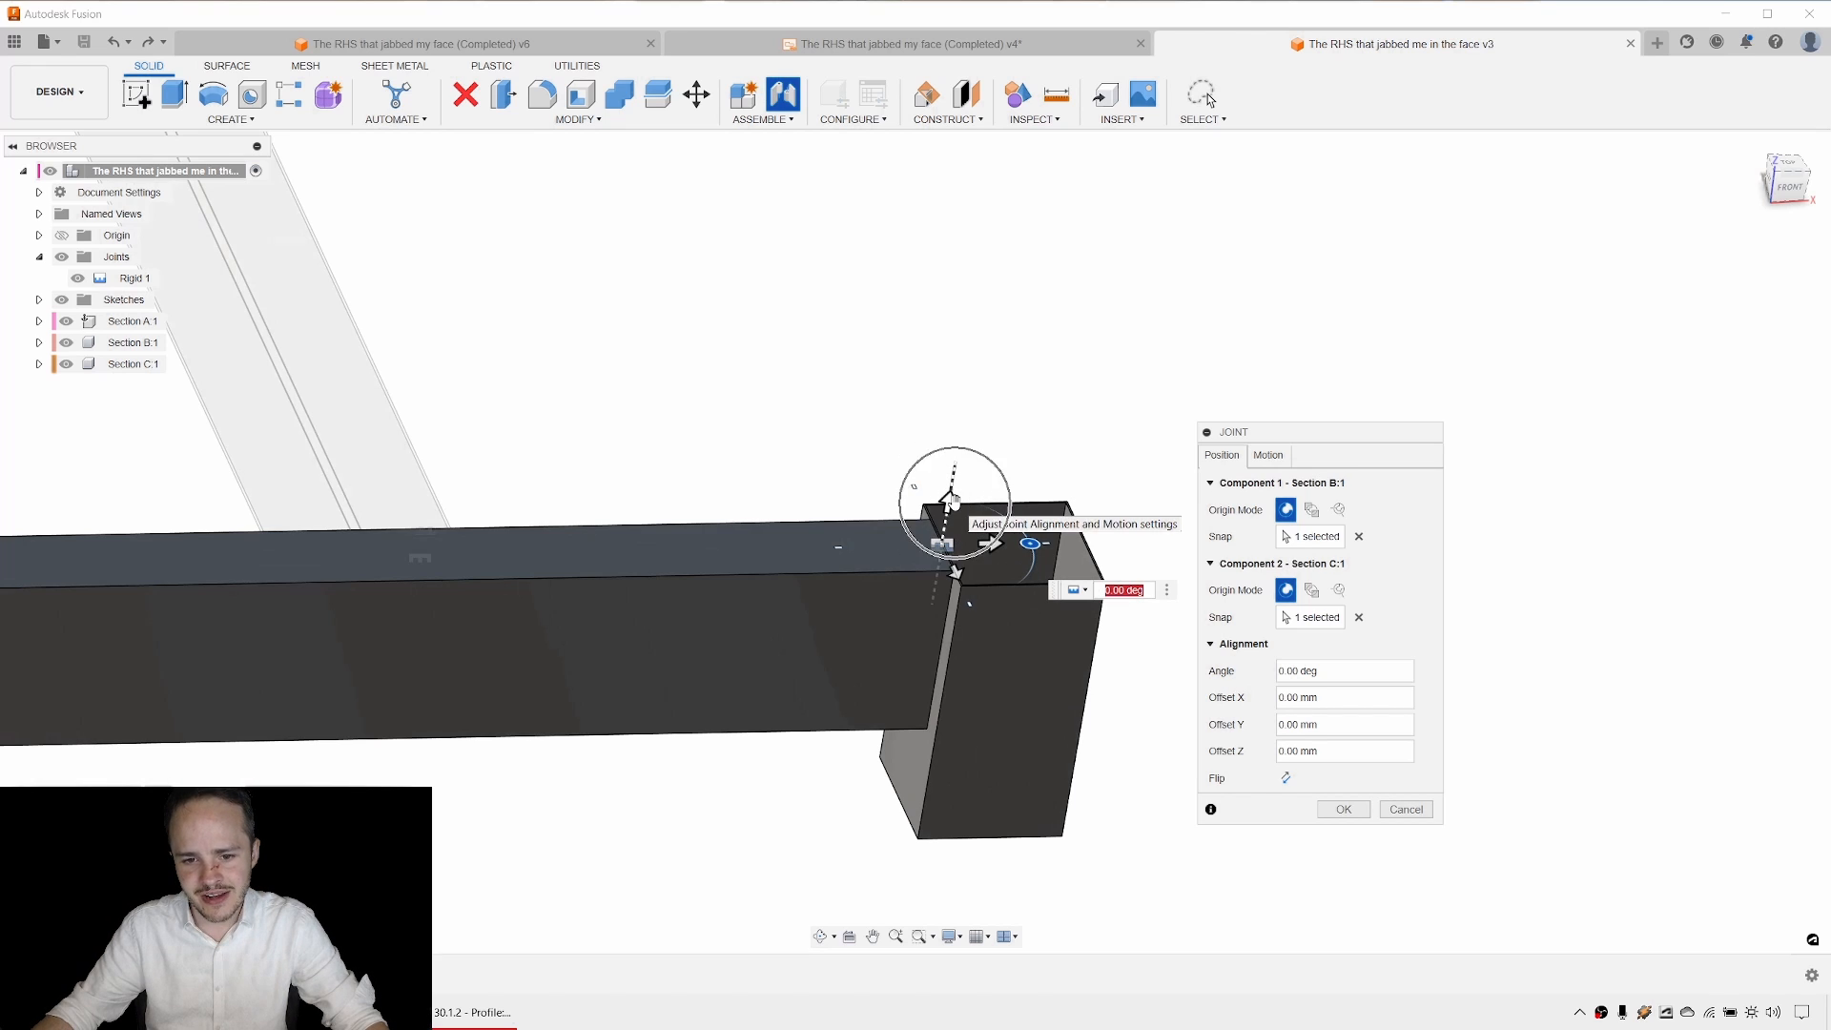
{"action": "mouse_move", "coordinate": [951, 498]}
{"action": "left_mouse_down"}
{"action": "mouse_move", "coordinate": [953, 473]}
{"action": "mouse_move", "coordinate": [945, 529]}
{"action": "left_mouse_up"}
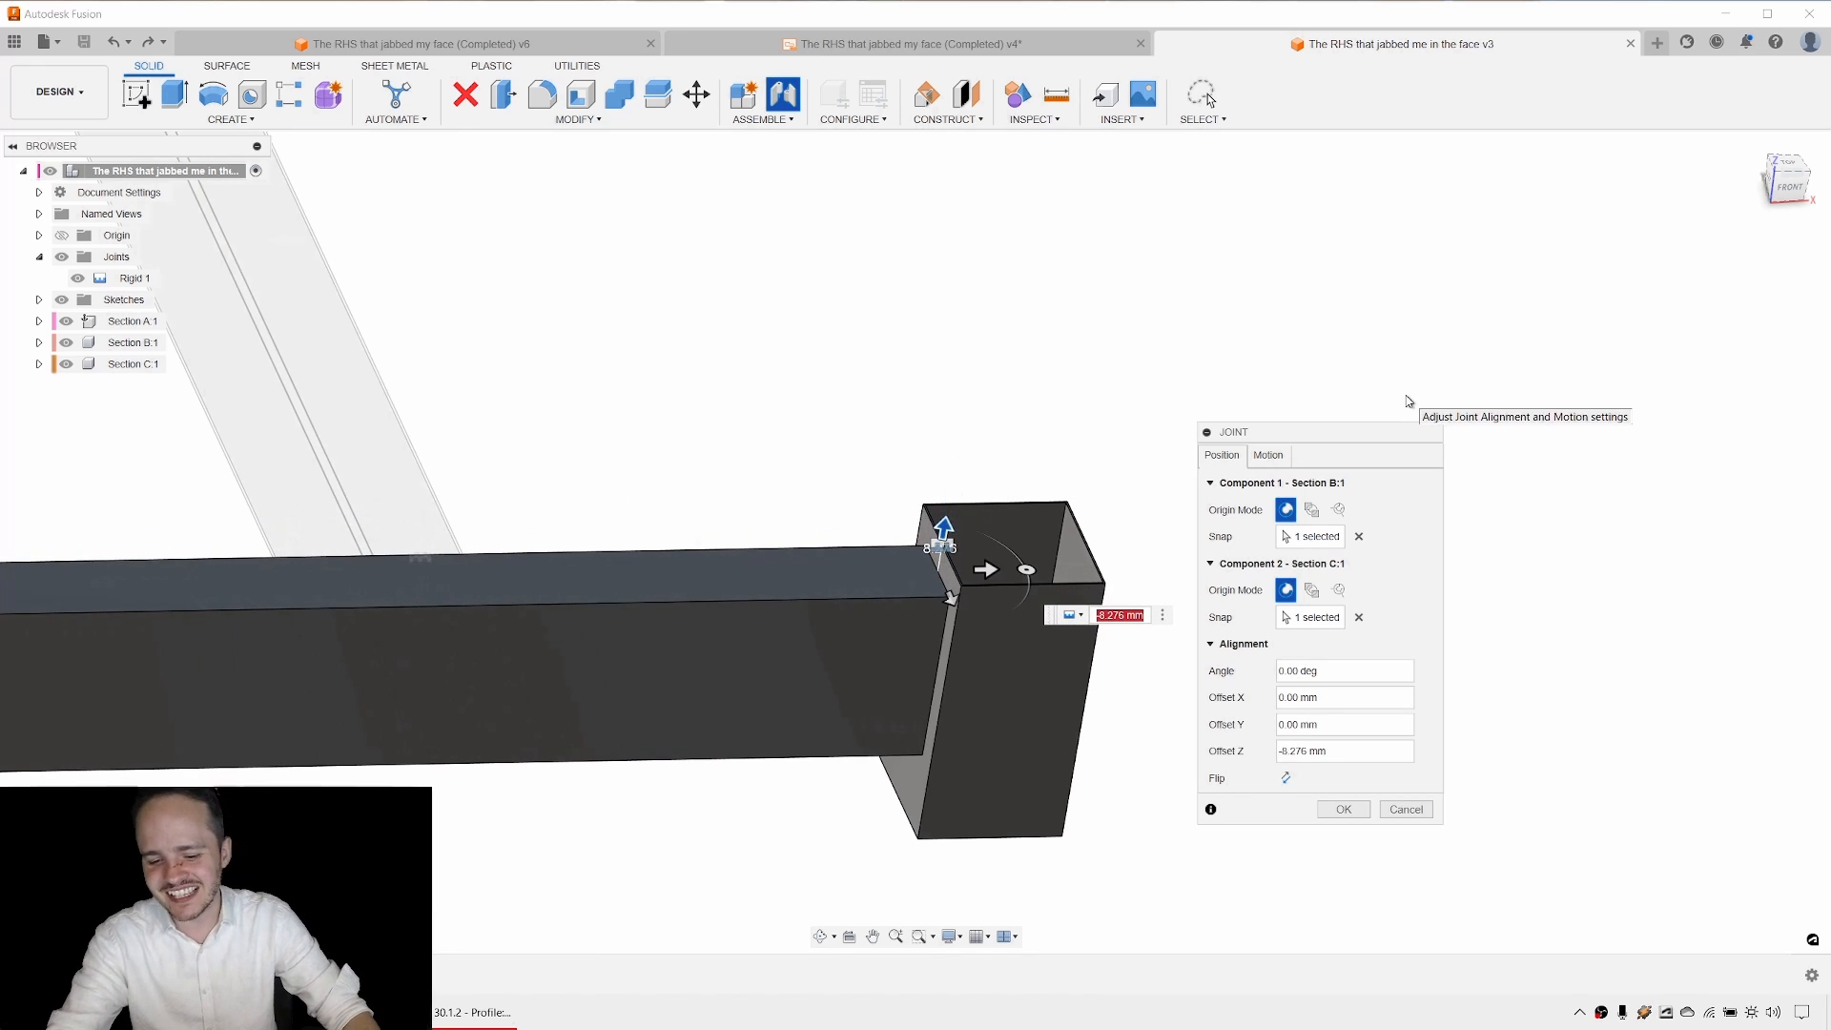
{"action": "type", "text": "-10"}
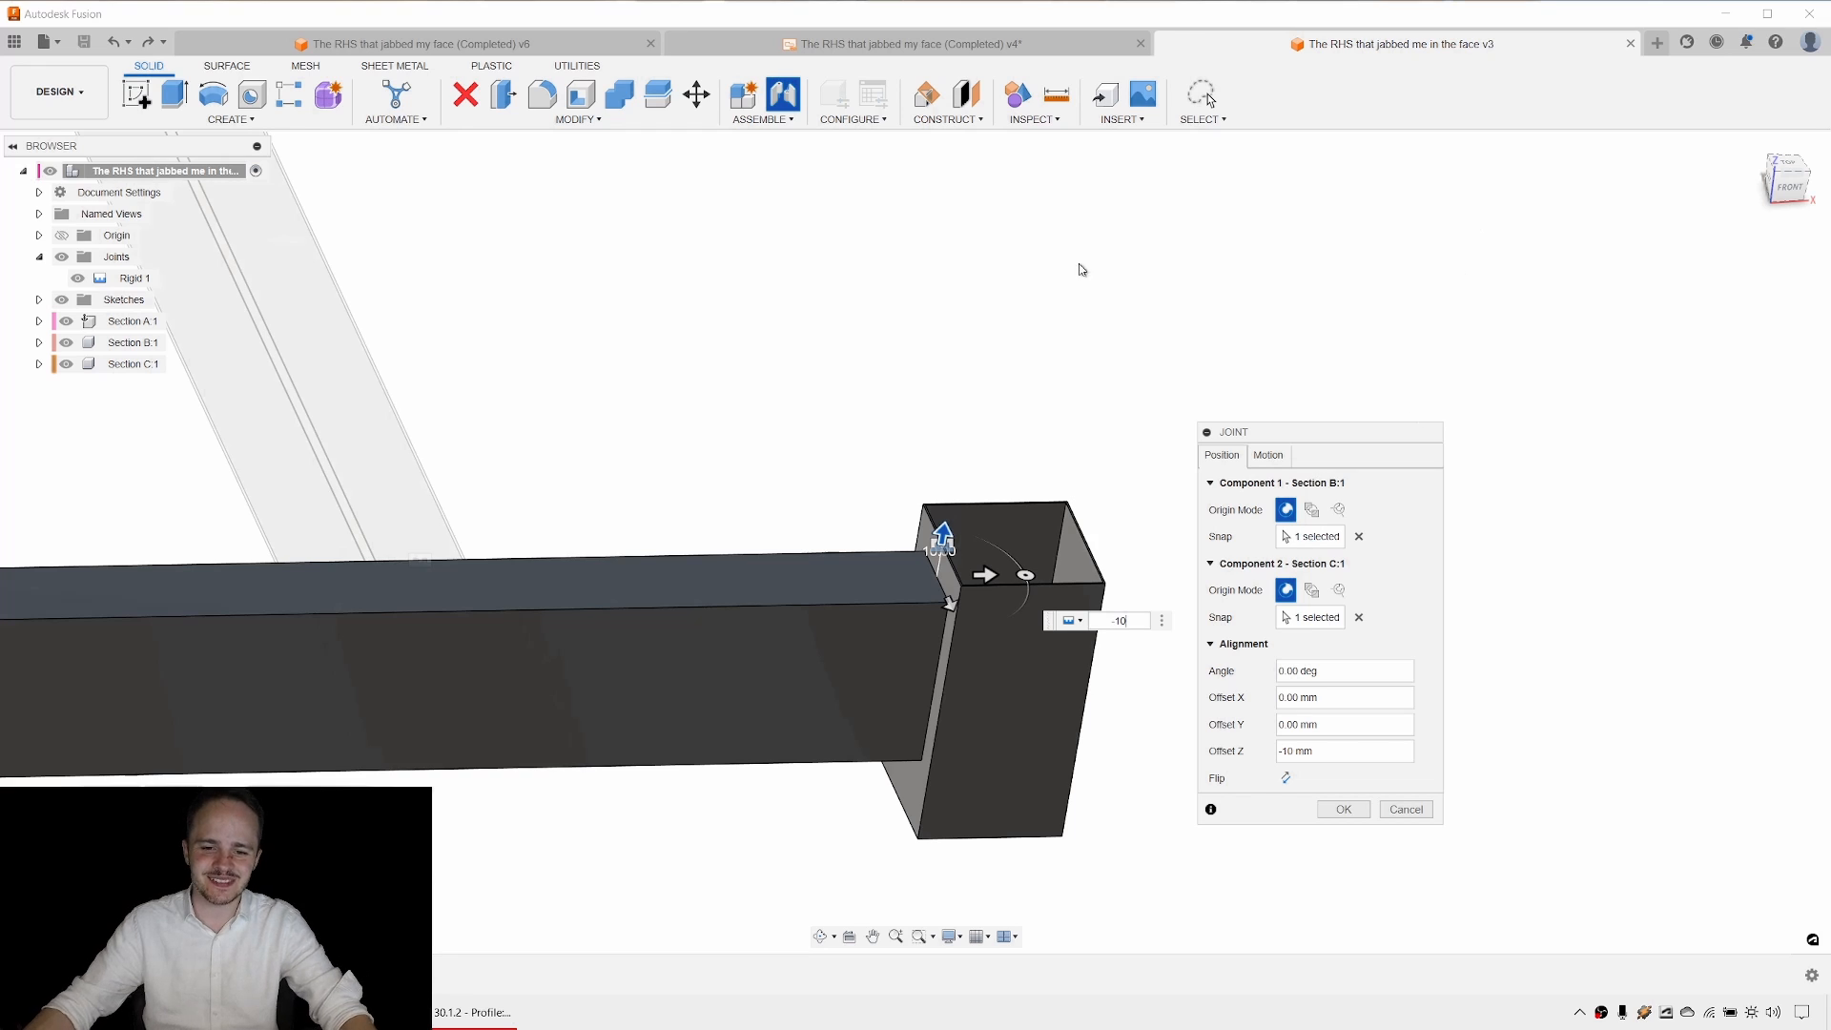
{"action": "scroll", "coordinate": [965, 555], "scroll_direction": "up", "scroll_amount": 4}
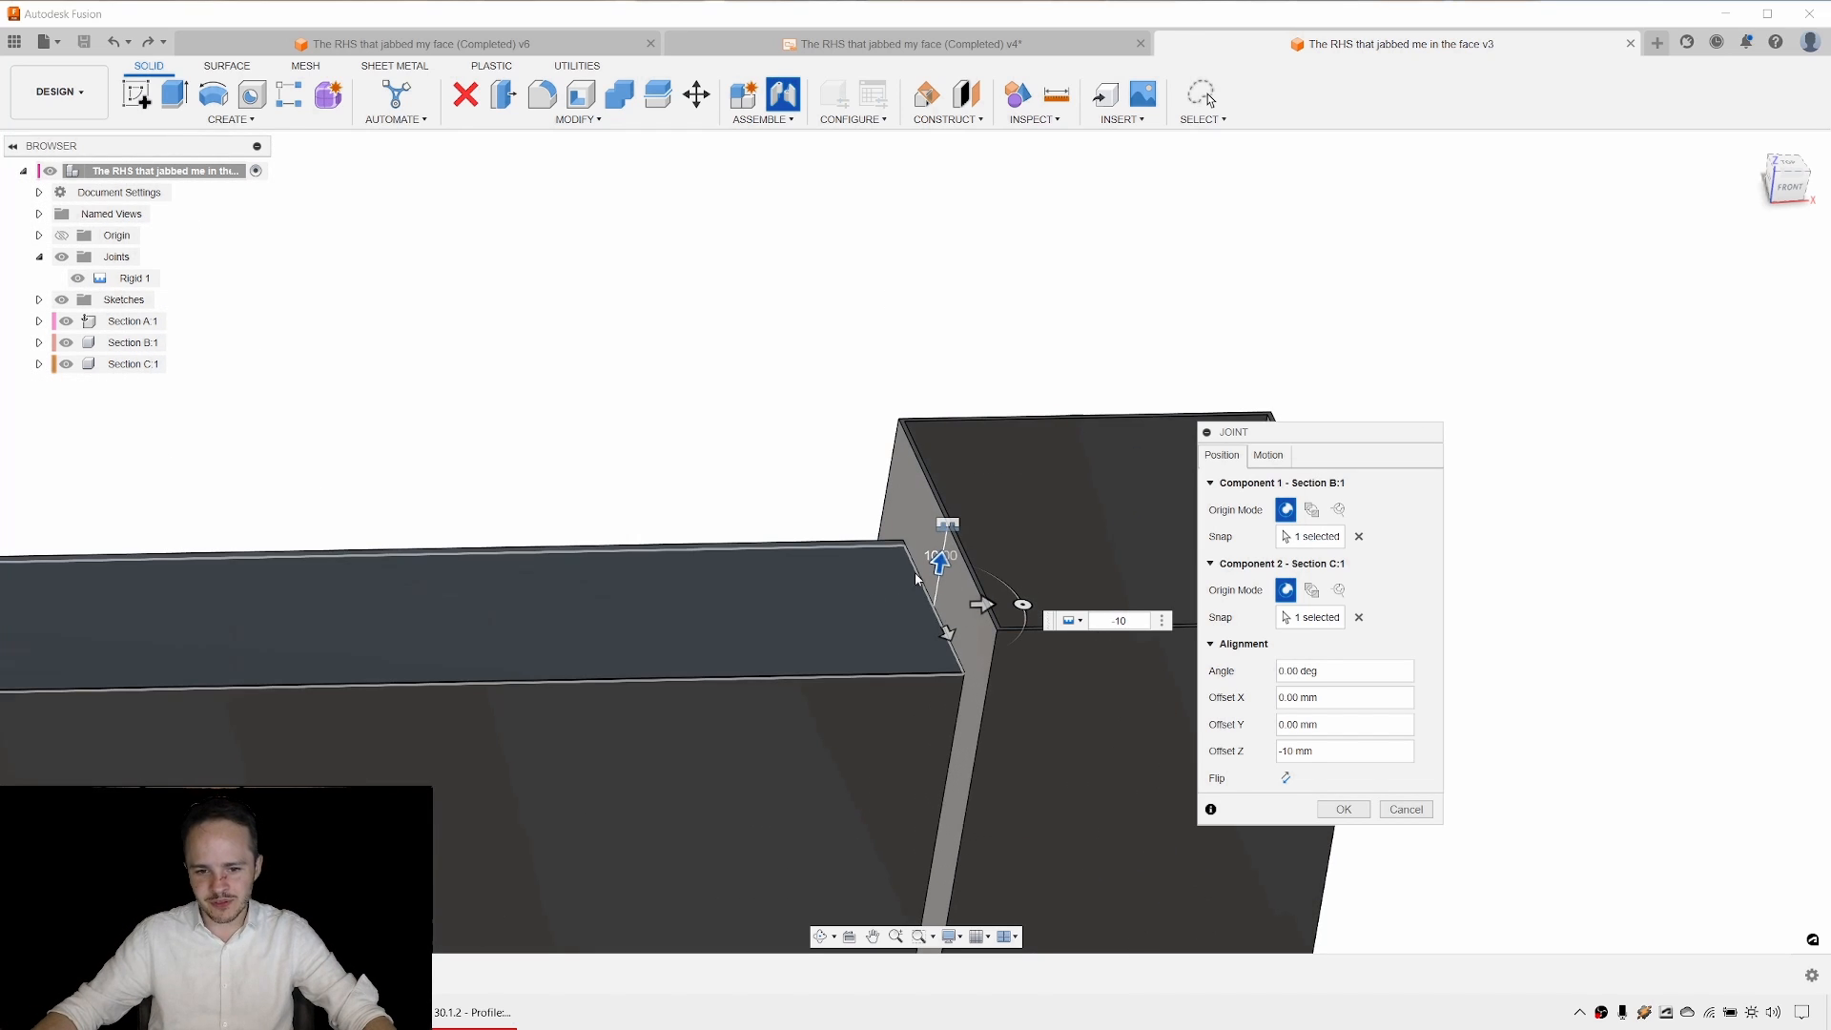
{"action": "left_click", "coordinate": [1332, 808]}
Save the jointed assembly as a new version with the description "User Saved".
{"action": "scroll", "coordinate": [1496, 715], "scroll_direction": "down", "scroll_amount": 5}
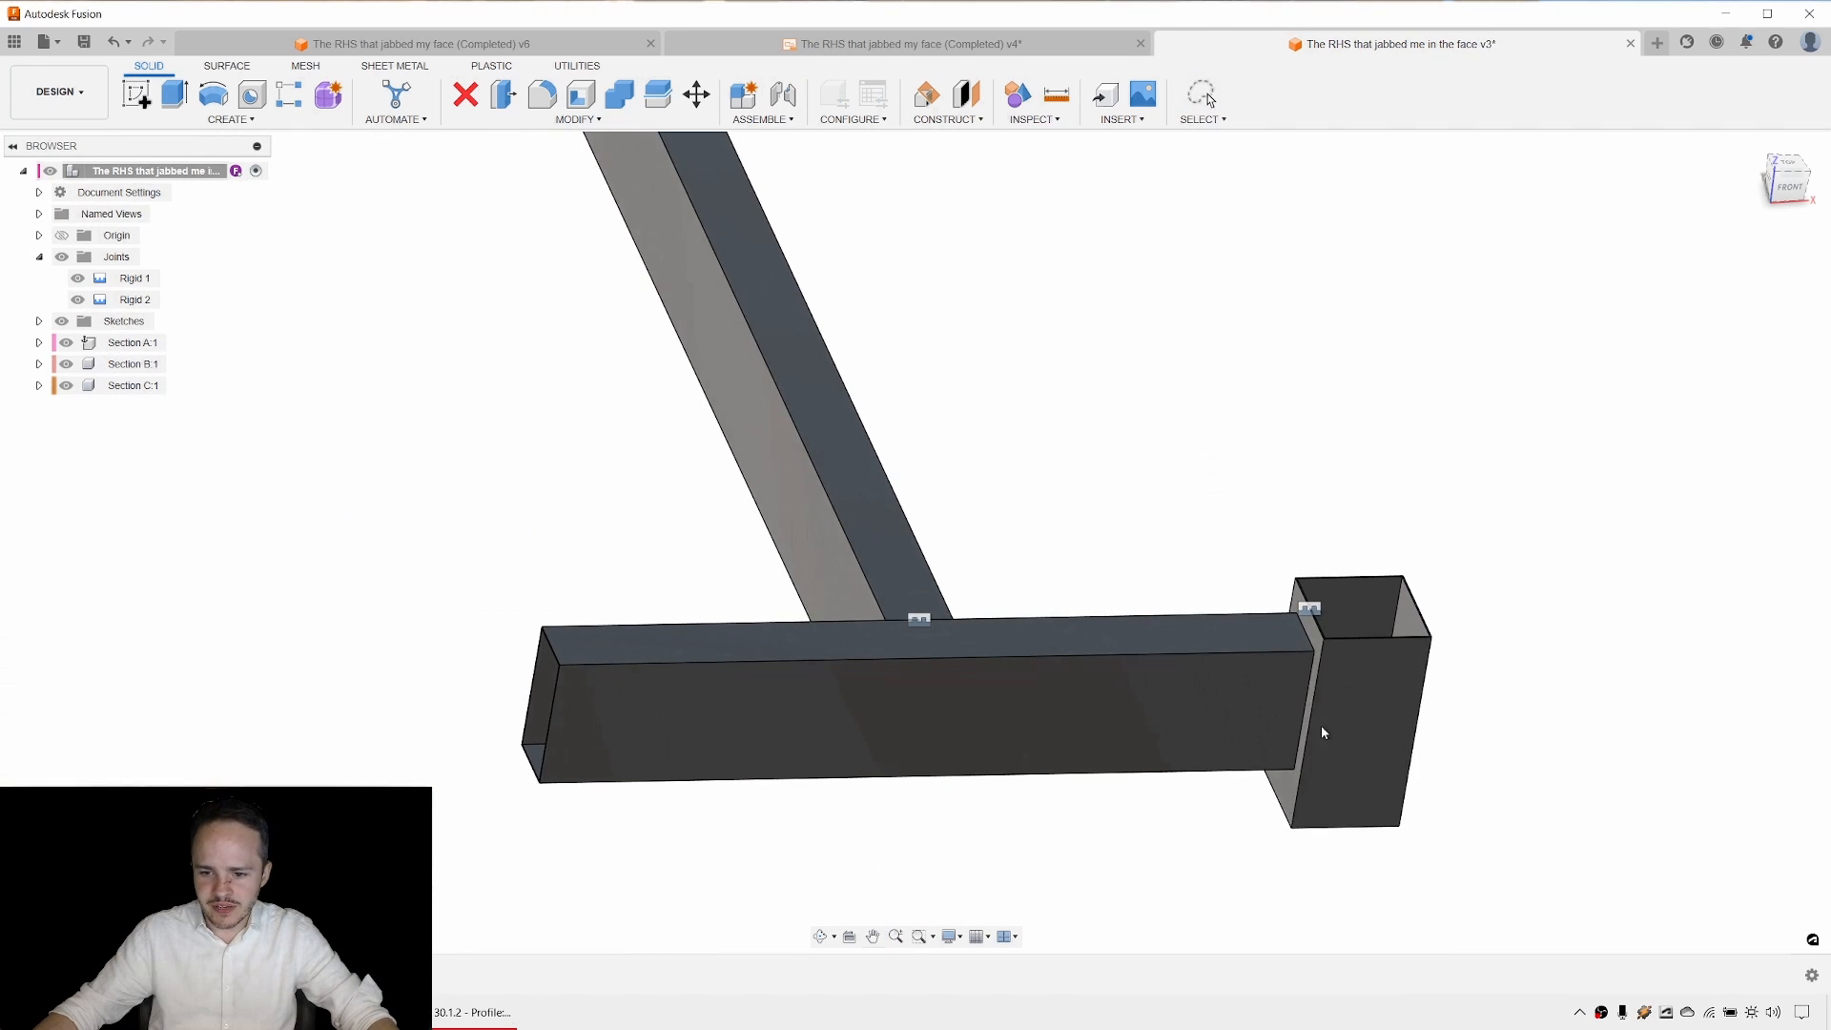
{"action": "left_click", "coordinate": [1362, 701]}
{"action": "left_click", "coordinate": [1566, 553]}
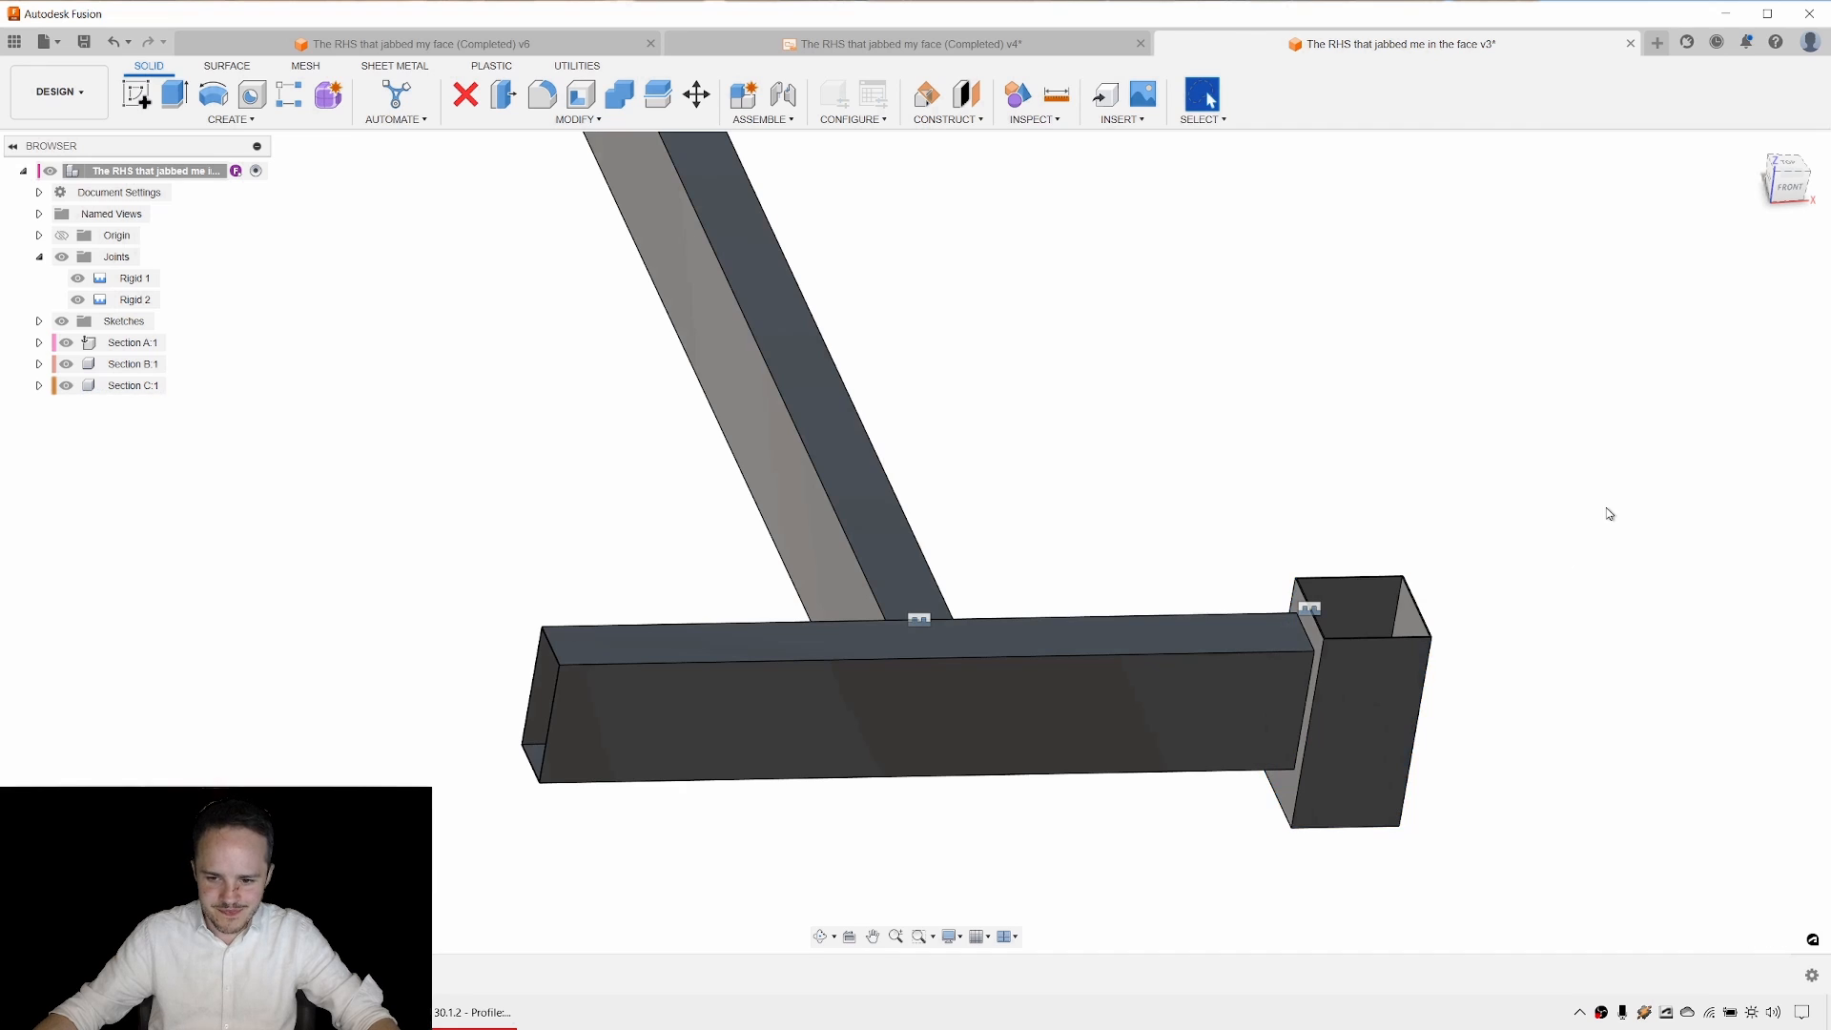
{"action": "middle_click_drag", "start_coordinate": [1616, 515], "coordinate": [1458, 509]}
{"action": "key", "text": "ctrl+s"}
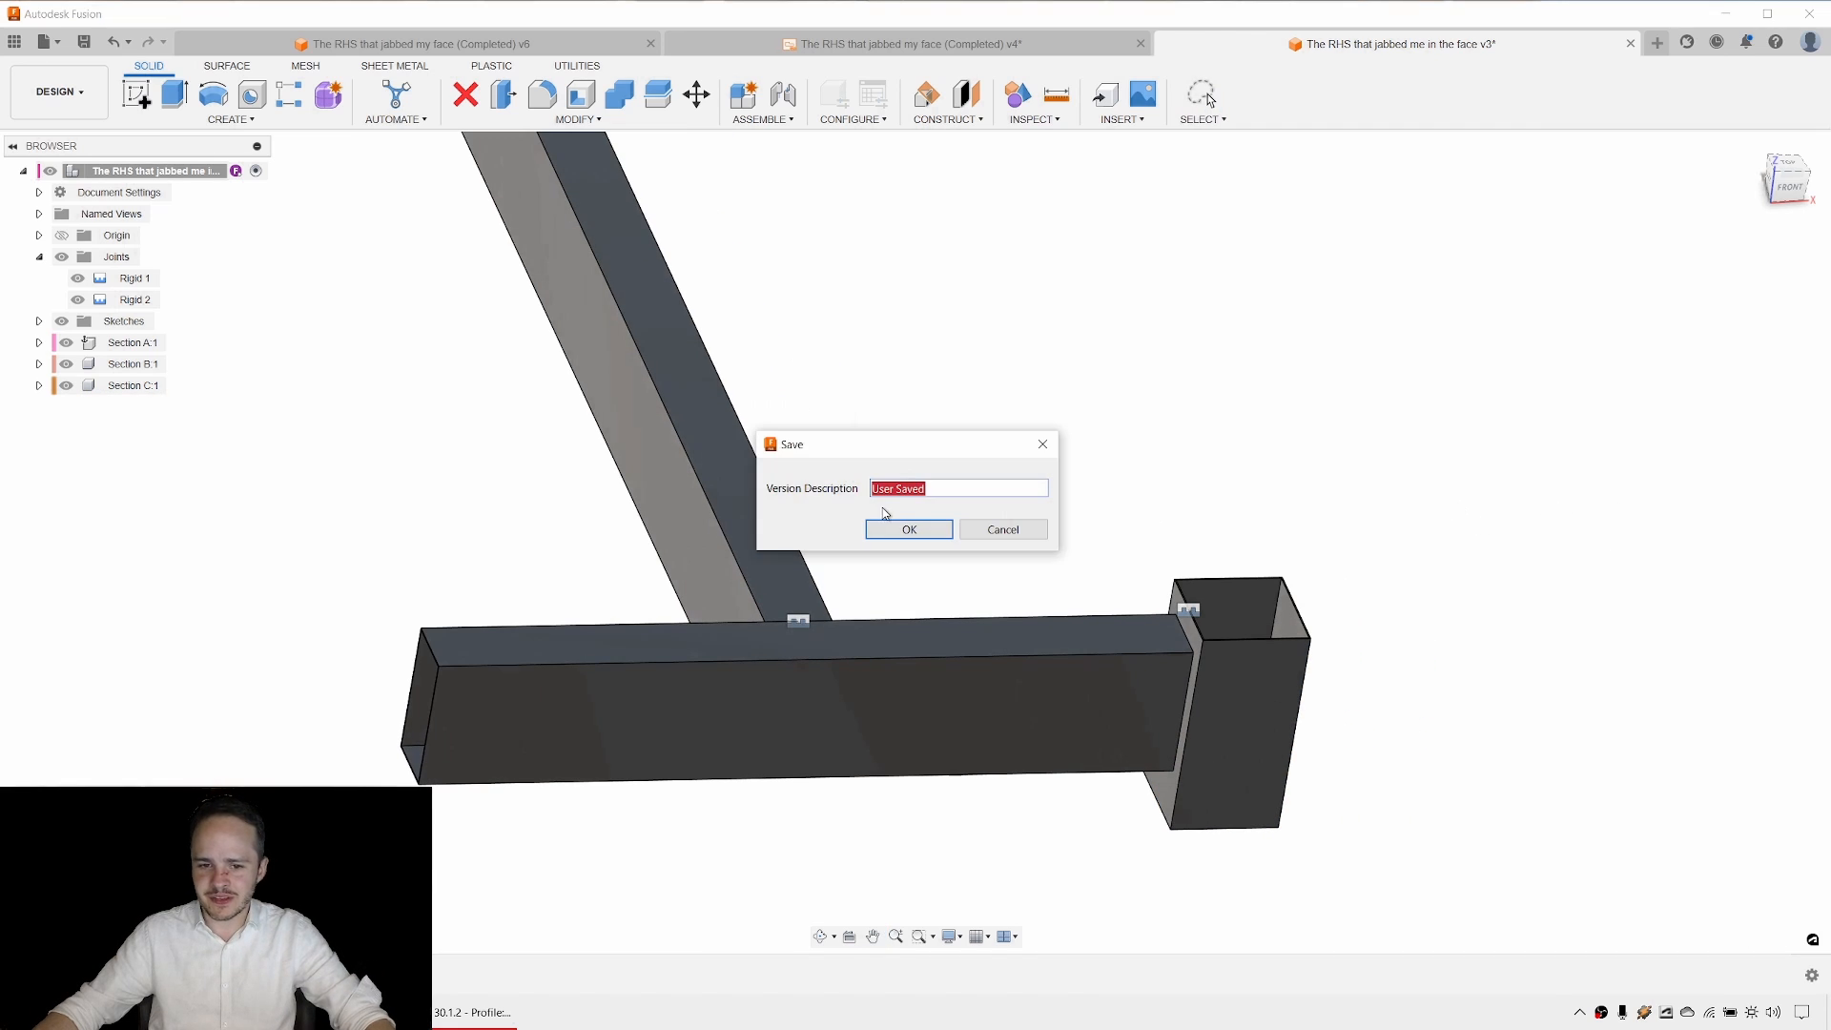
{"action": "left_click", "coordinate": [905, 524]}
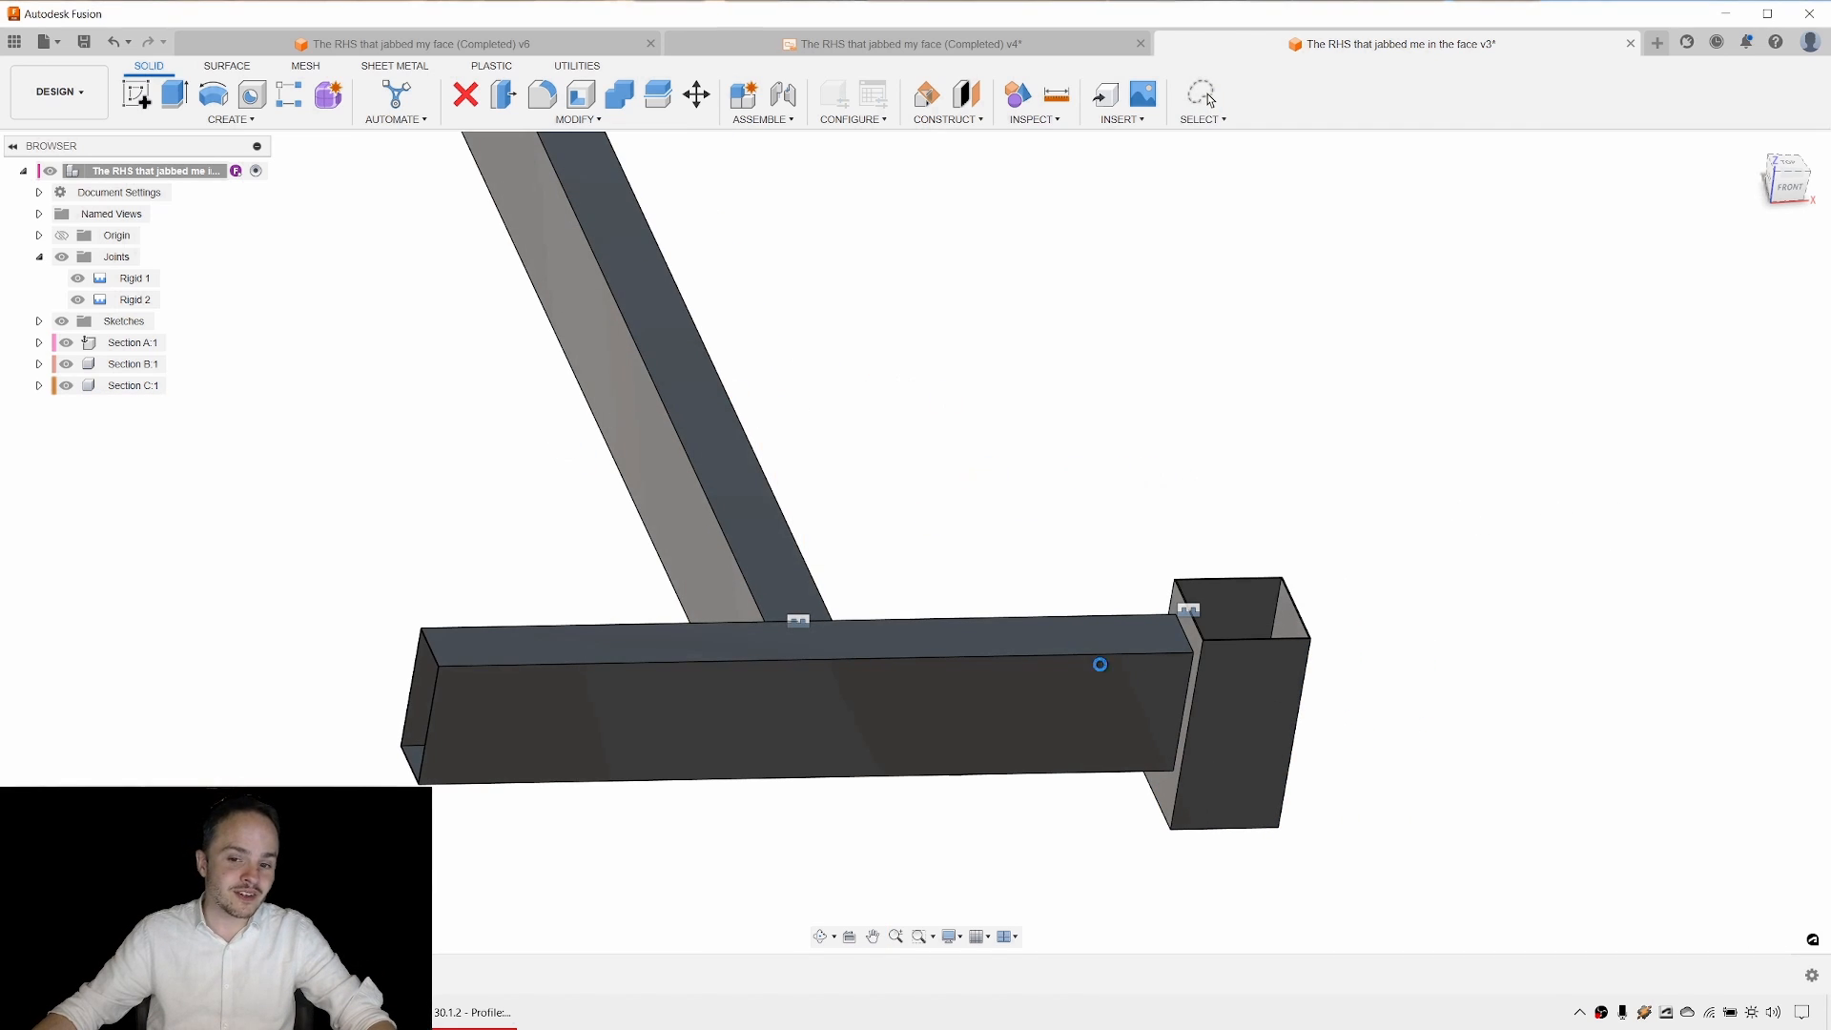
{"action": "scroll", "coordinate": [965, 690], "scroll_direction": "down", "scroll_amount": 5}
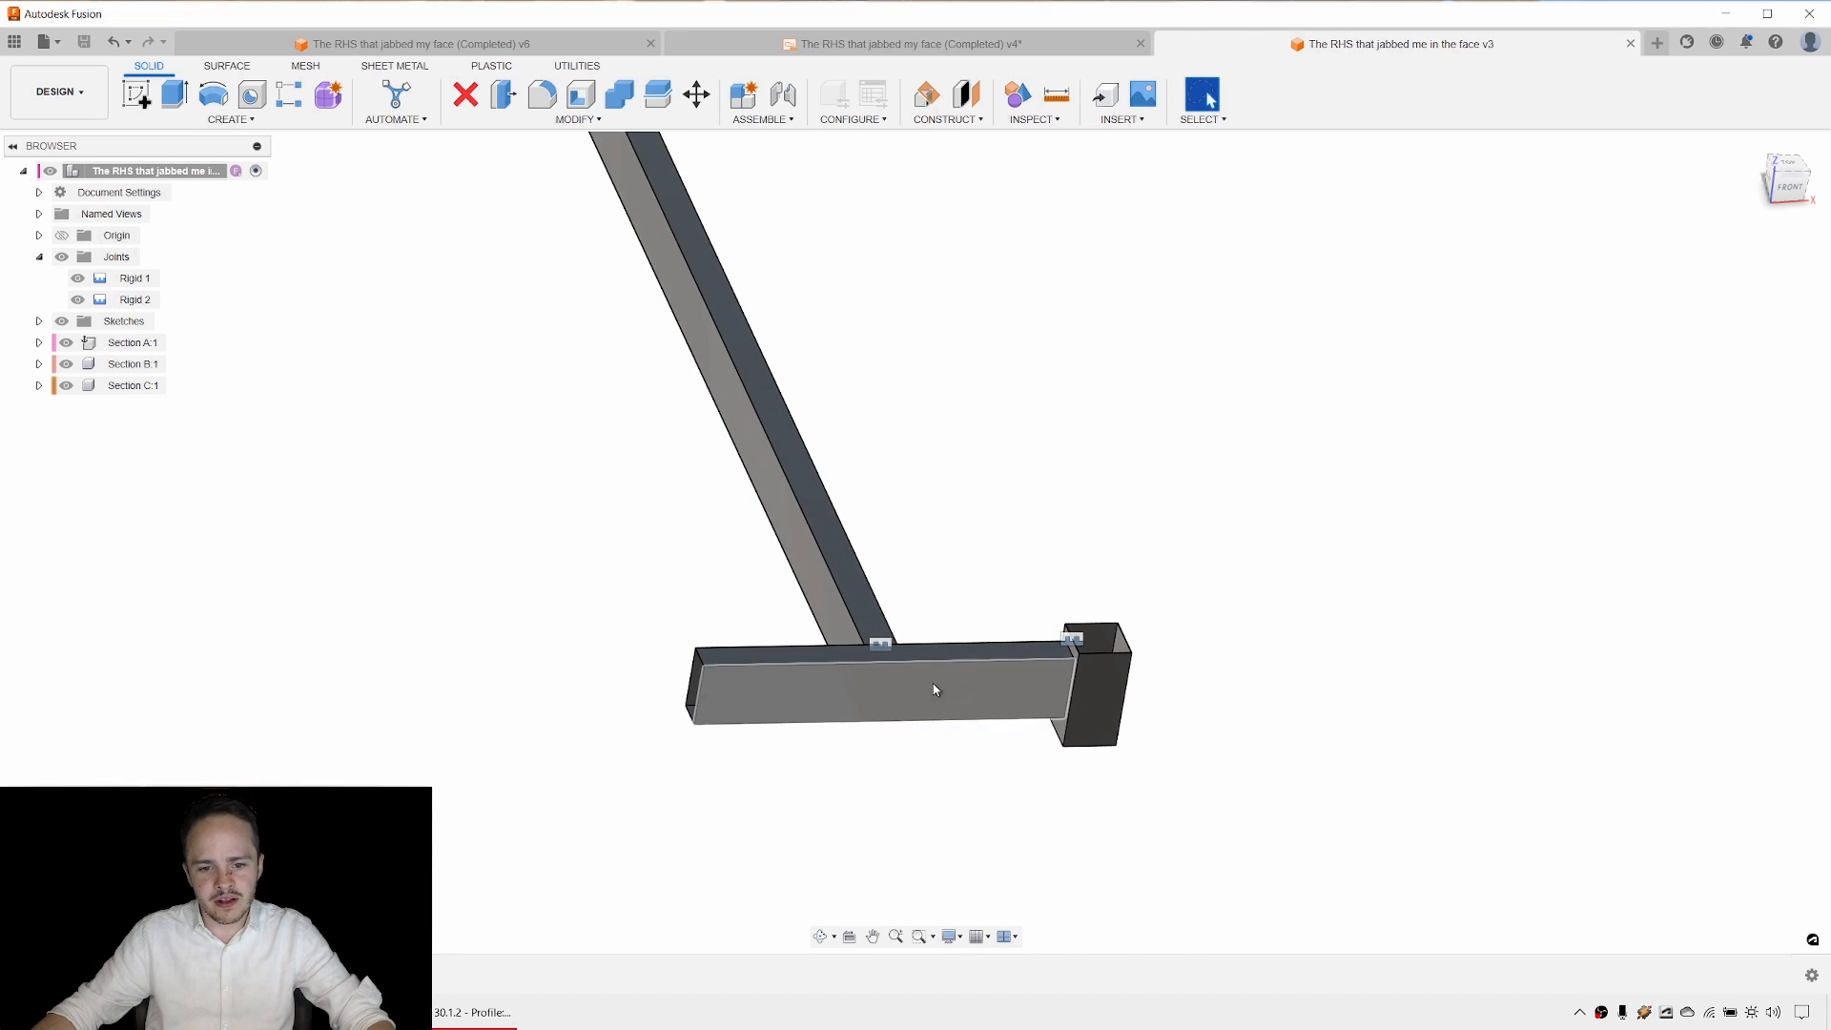
{"action": "left_click", "coordinate": [973, 684]}
{"action": "middle_click_drag", "start_coordinate": [1014, 572], "coordinate": [1023, 835]}
{"action": "middle_click_drag", "start_coordinate": [1050, 566], "coordinate": [1021, 375]}
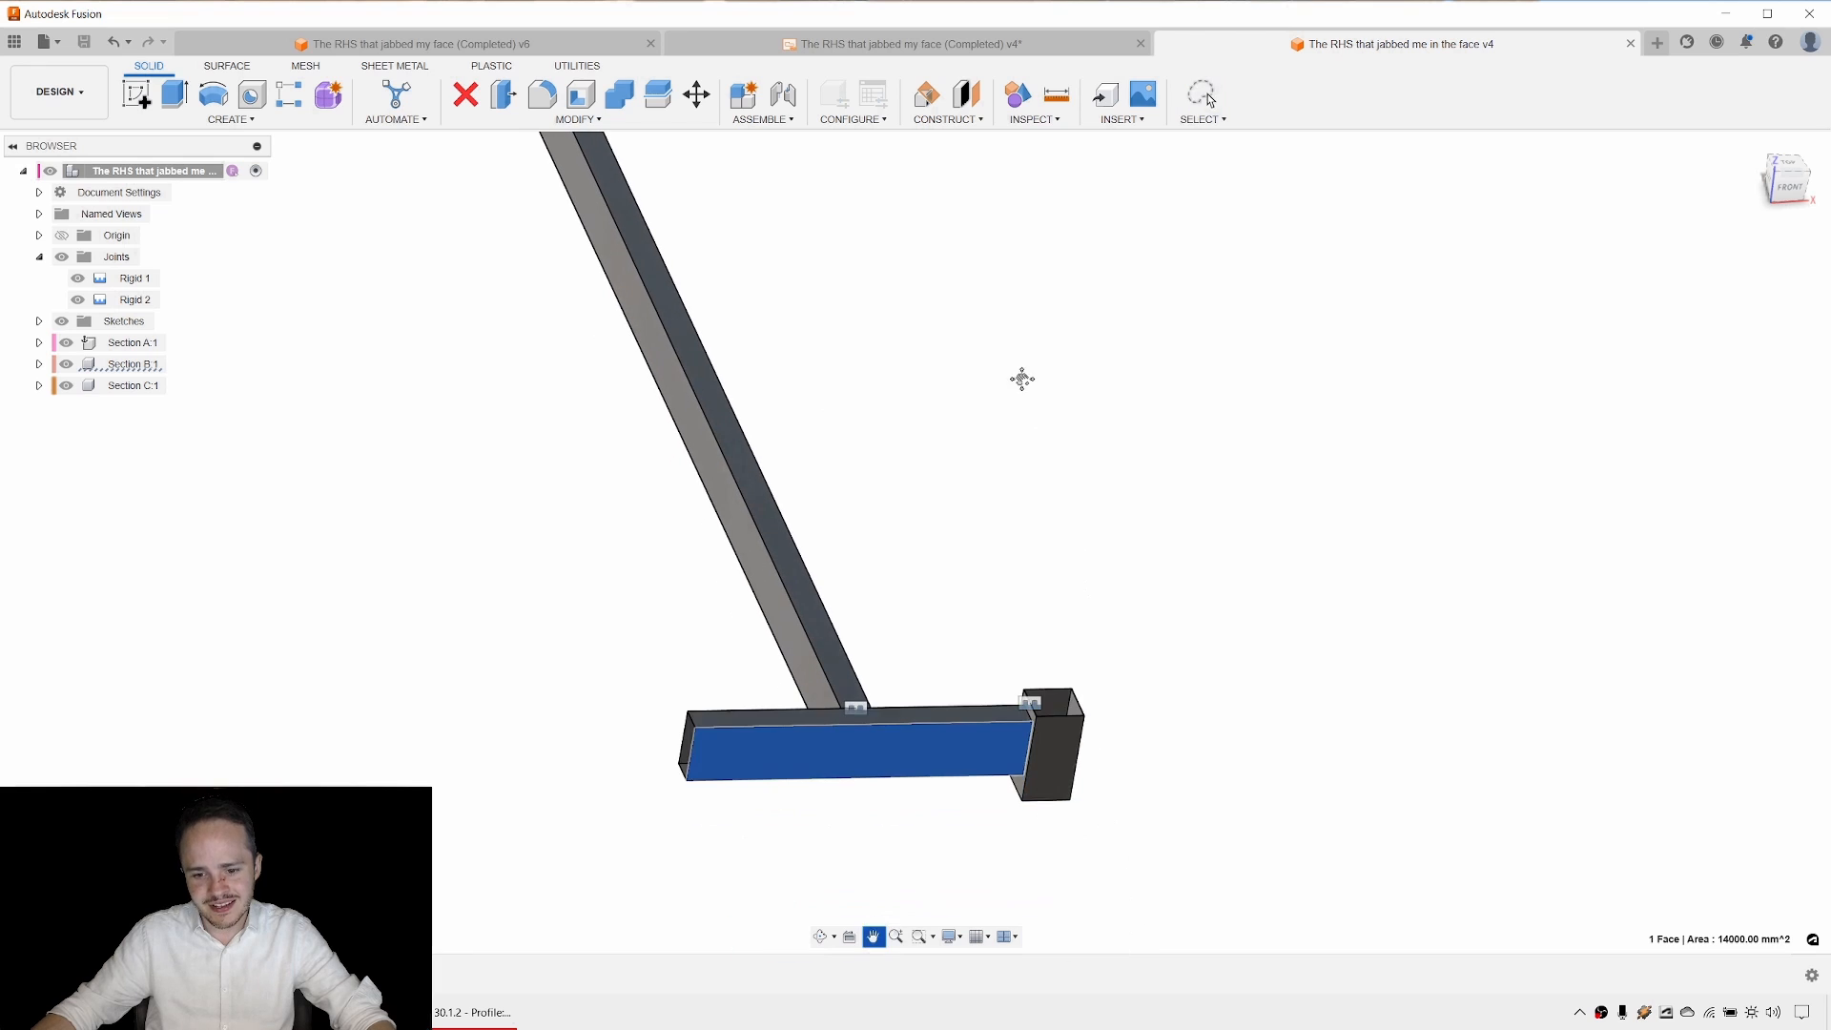
{"action": "left_click", "coordinate": [1065, 737]}
{"action": "left_click", "coordinate": [1100, 294]}
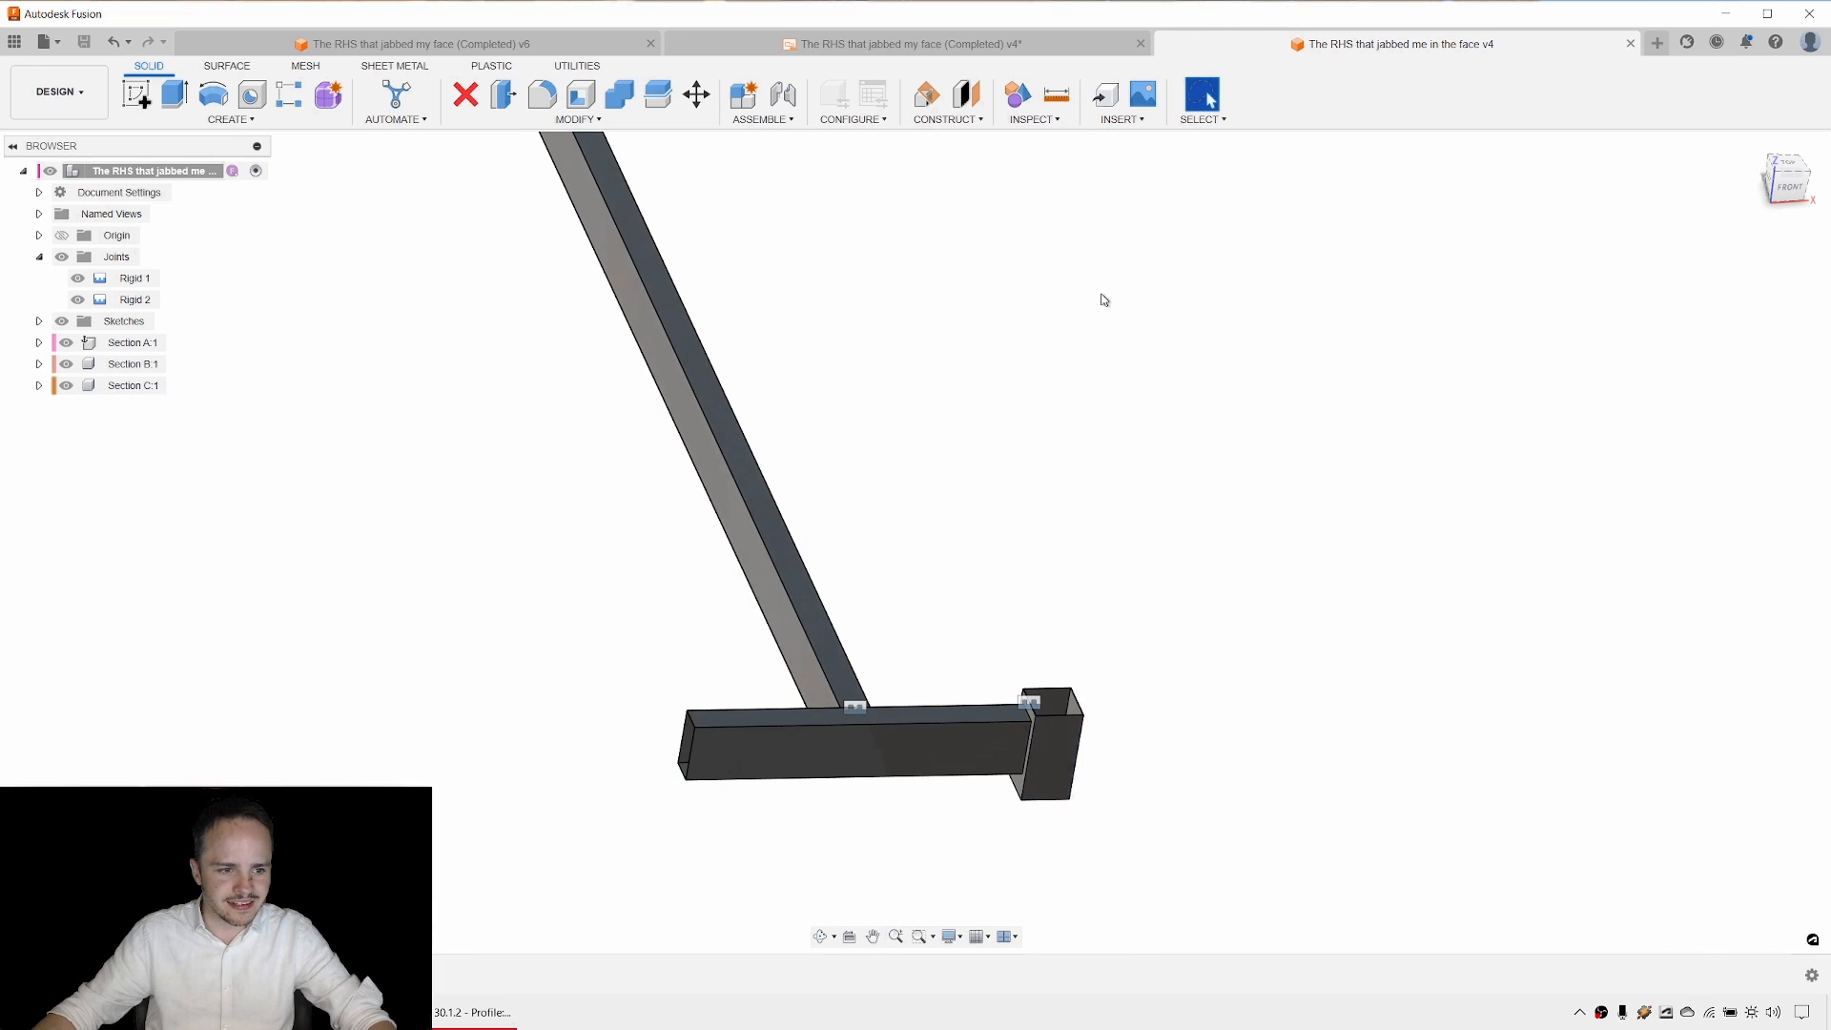
Paste a copy of the Section B crossbar and move it about 1271.9 mm in Y, beyond Section A's free end.
{"action": "middle_click_drag", "start_coordinate": [975, 249], "coordinate": [971, 276]}
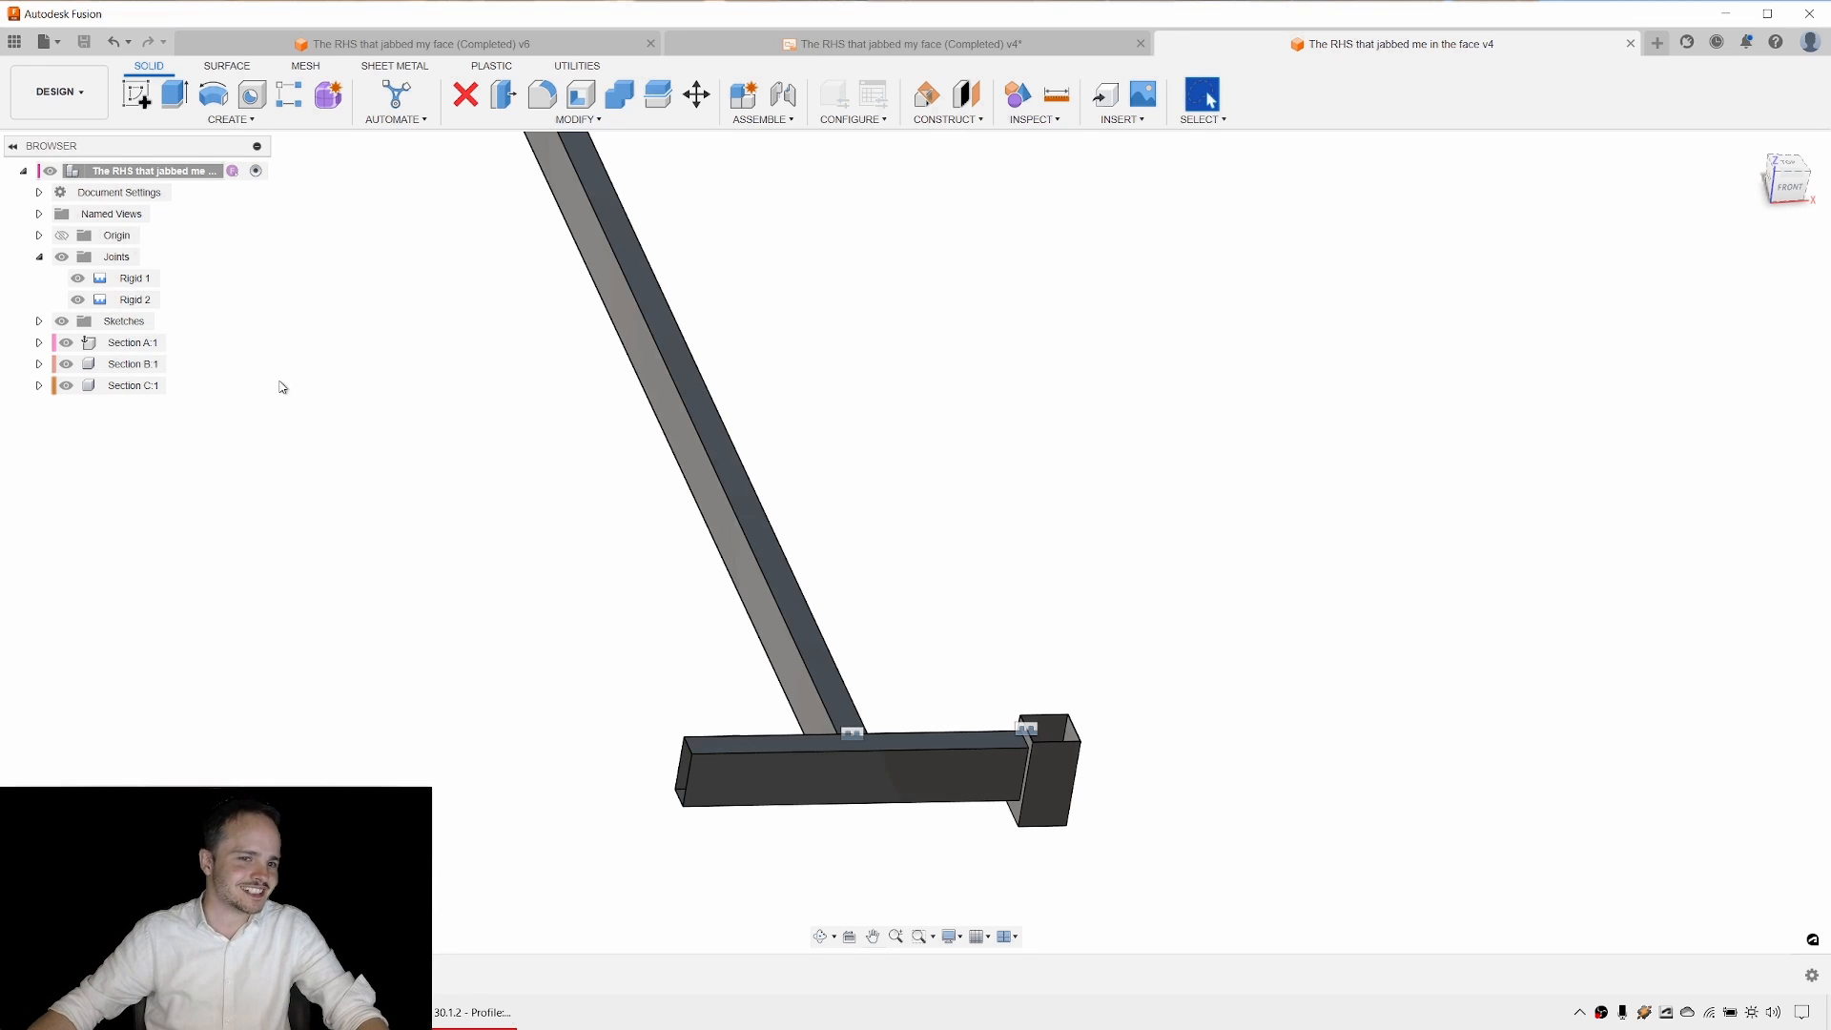
{"action": "left_click", "coordinate": [135, 366]}
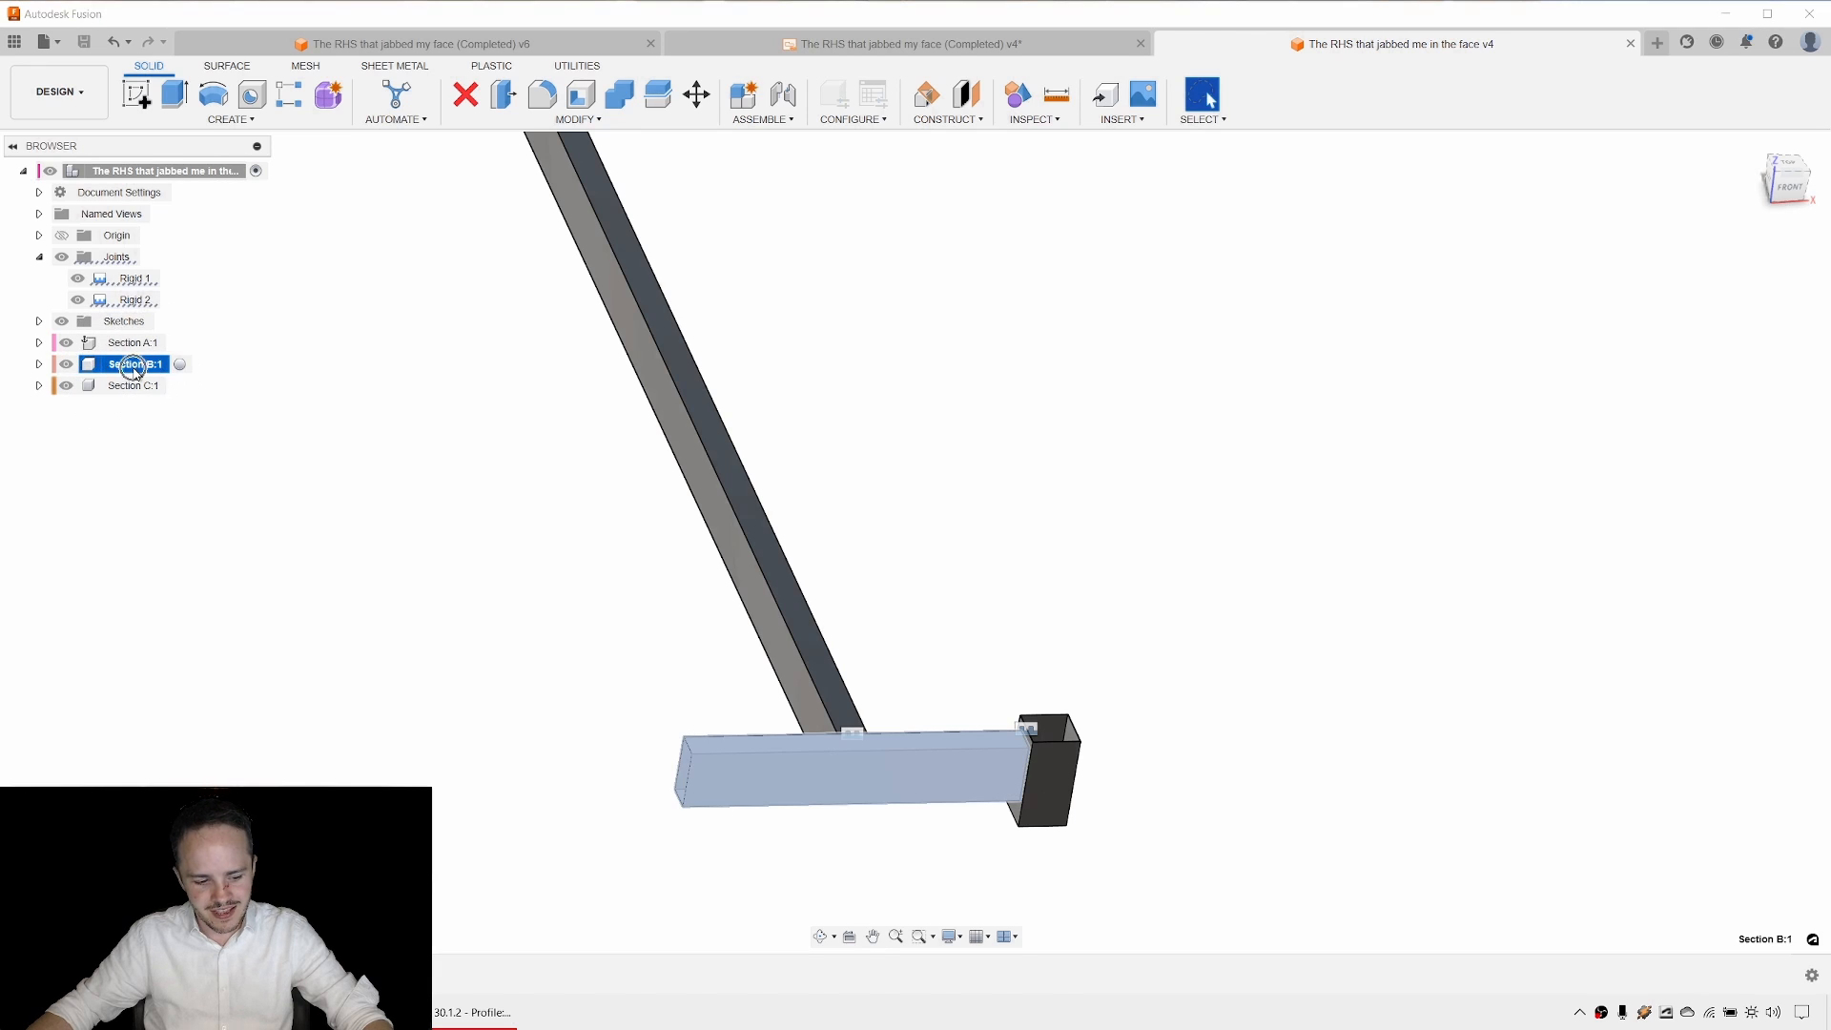
{"action": "key", "text": "ctrl+c"}
{"action": "key", "text": "ctrl+v"}
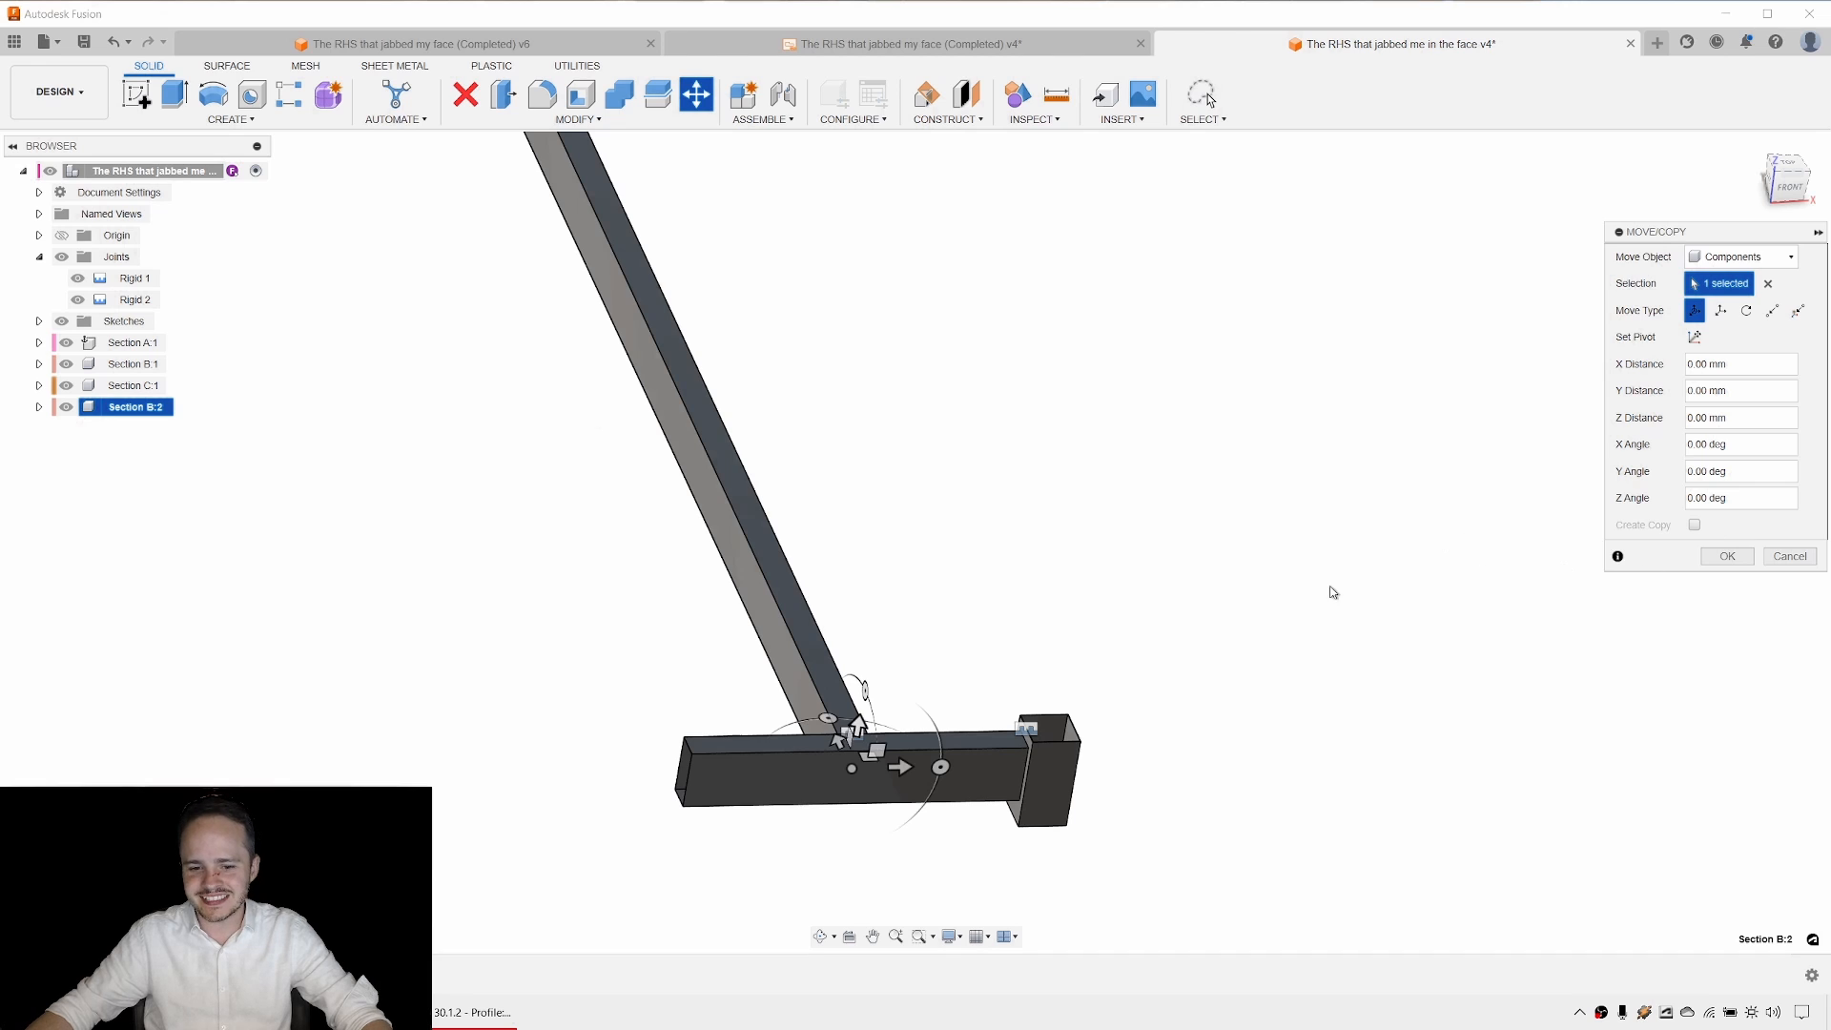
{"action": "scroll", "coordinate": [991, 724], "scroll_direction": "down", "scroll_amount": 1}
{"action": "middle_click_drag", "start_coordinate": [1026, 606], "coordinate": [1030, 706]}
{"action": "scroll", "coordinate": [862, 847], "scroll_direction": "up", "scroll_amount": 3}
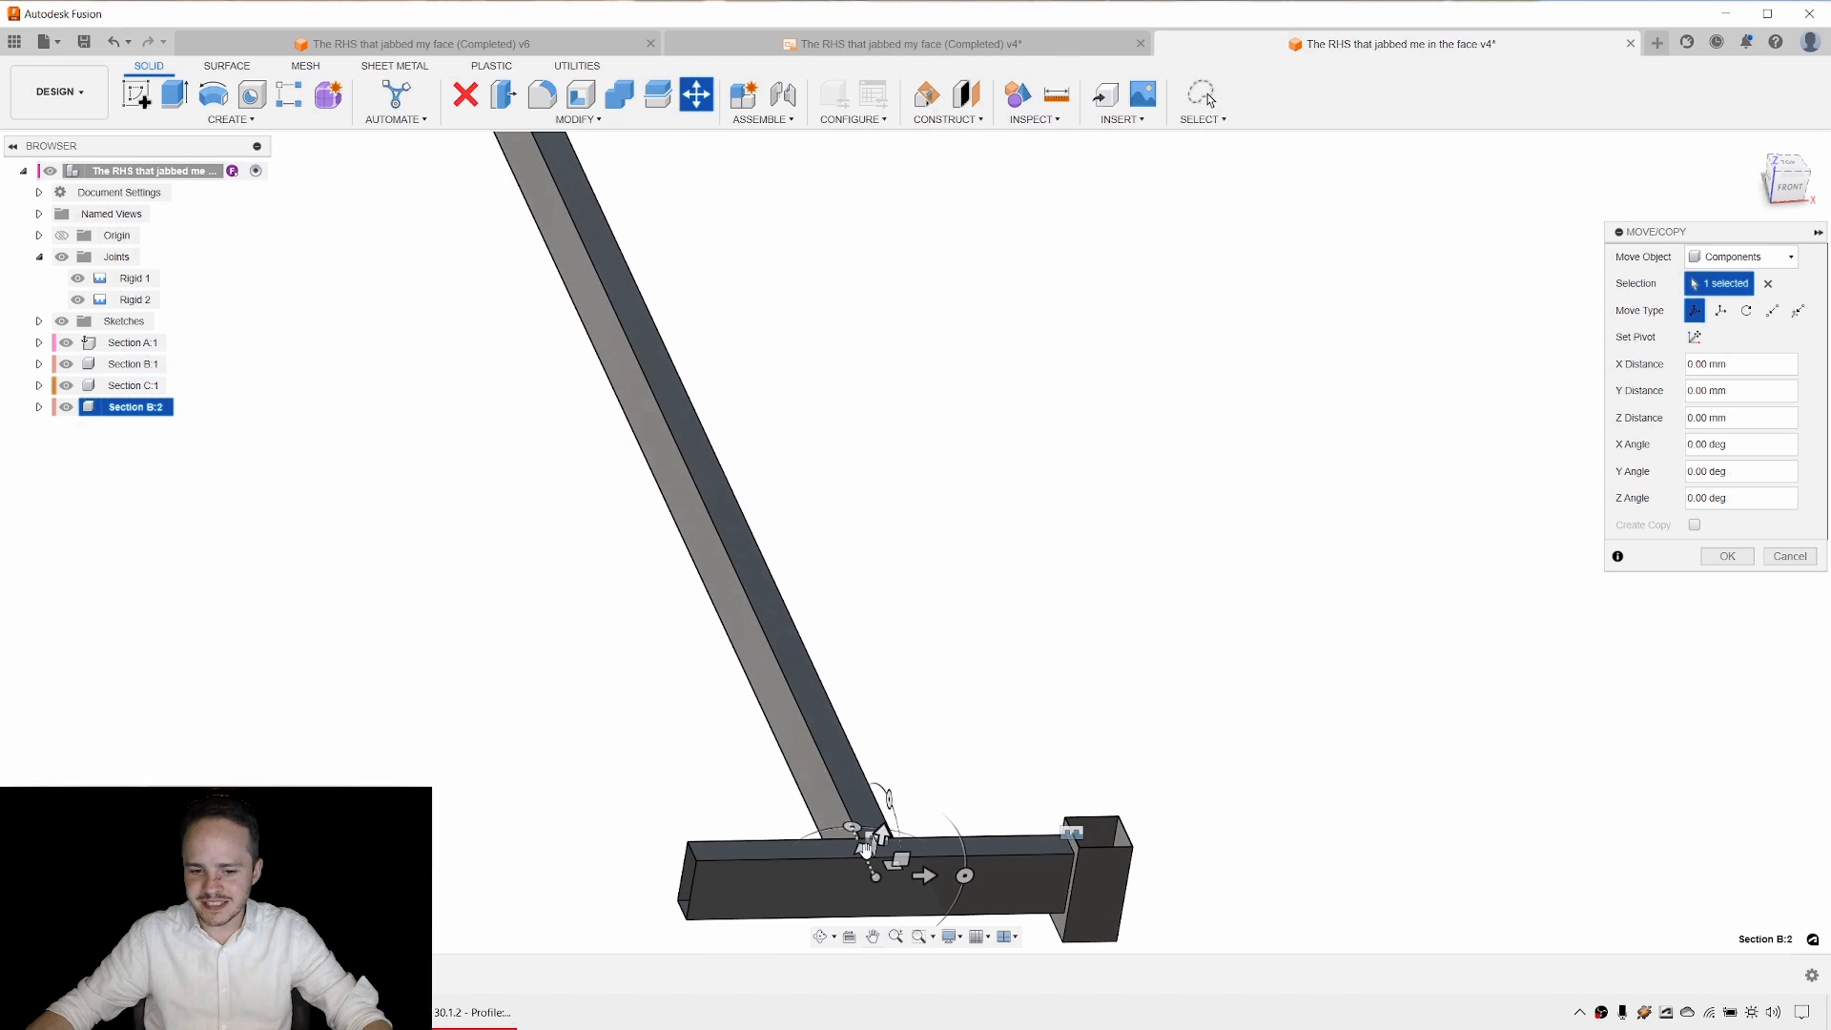
{"action": "left_click_drag", "start_coordinate": [863, 843], "coordinate": [687, 274]}
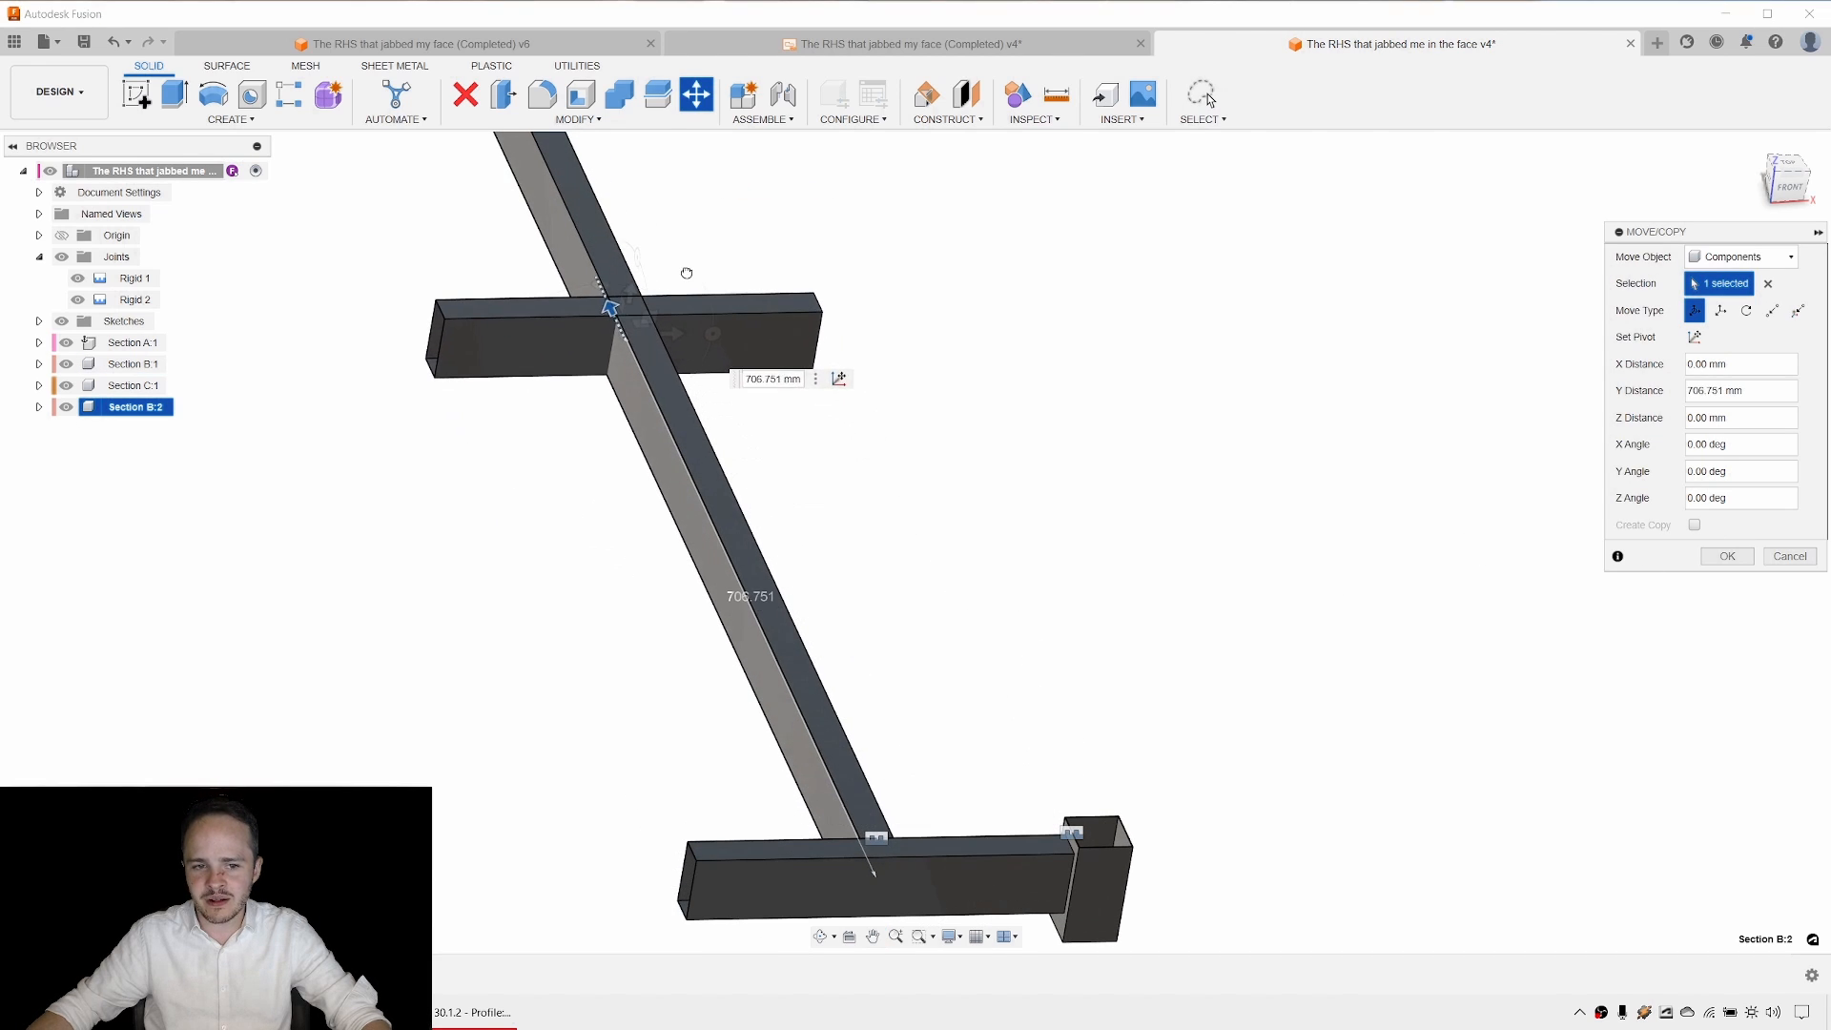
{"action": "middle_click_drag", "start_coordinate": [936, 265], "coordinate": [992, 598]}
{"action": "scroll", "coordinate": [991, 599], "scroll_direction": "down", "scroll_amount": 2}
{"action": "left_click_drag", "start_coordinate": [800, 635], "coordinate": [638, 274]}
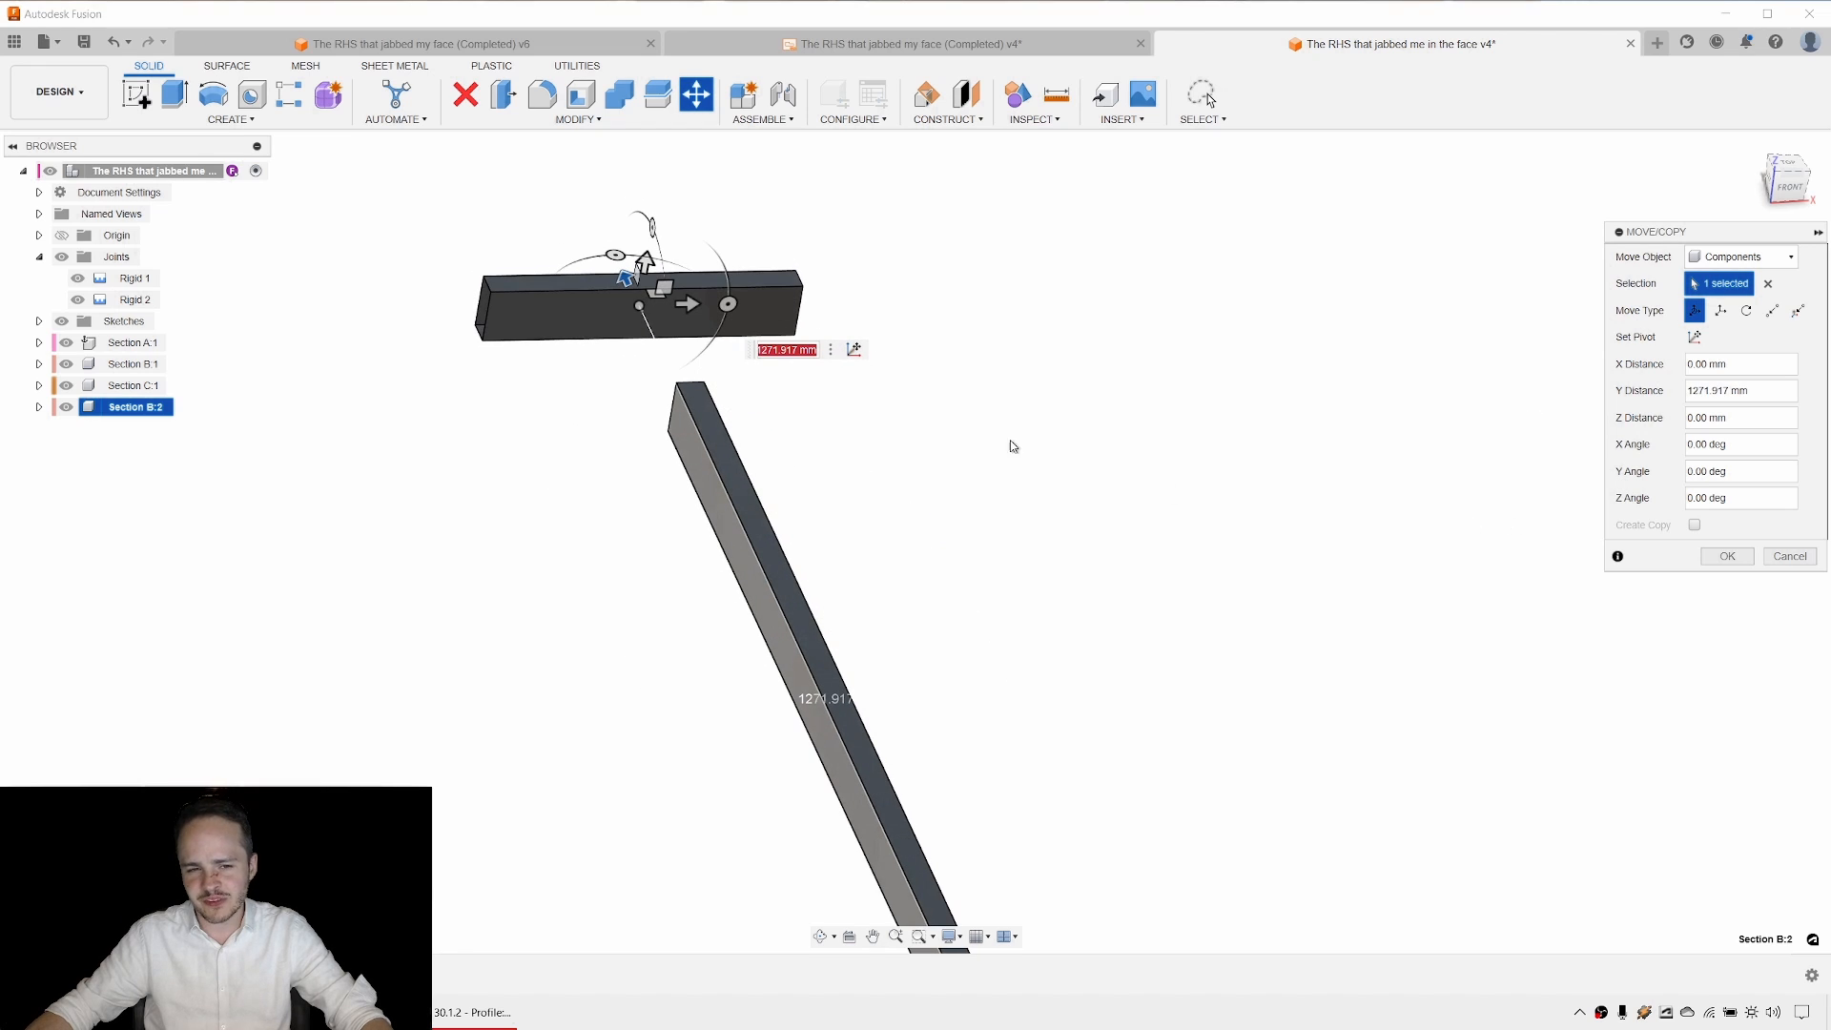
{"action": "key", "text": "Return"}
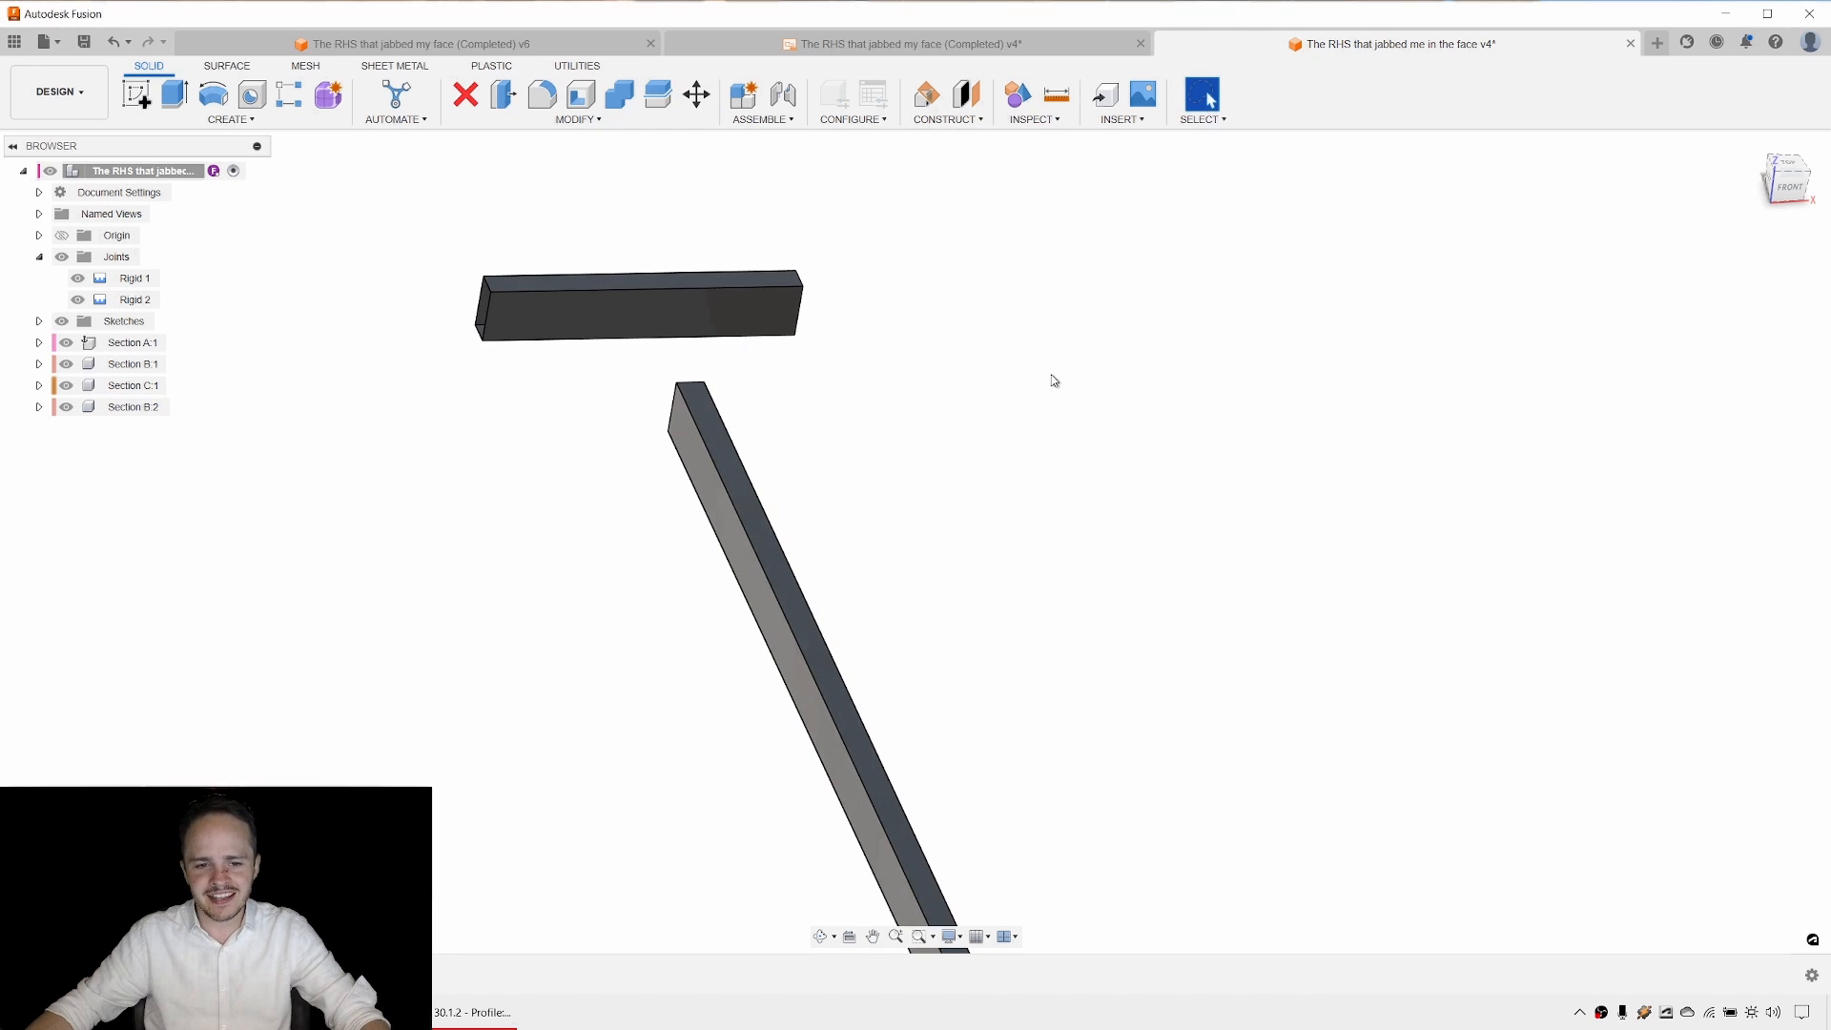
Join the copied Section B's top-edge midpoint to the top-edge midpoint of Section A's free end with a rigid joint, turning Flip off.
{"action": "middle_click_drag", "start_coordinate": [1053, 381], "coordinate": [1049, 324], "text": "shift"}
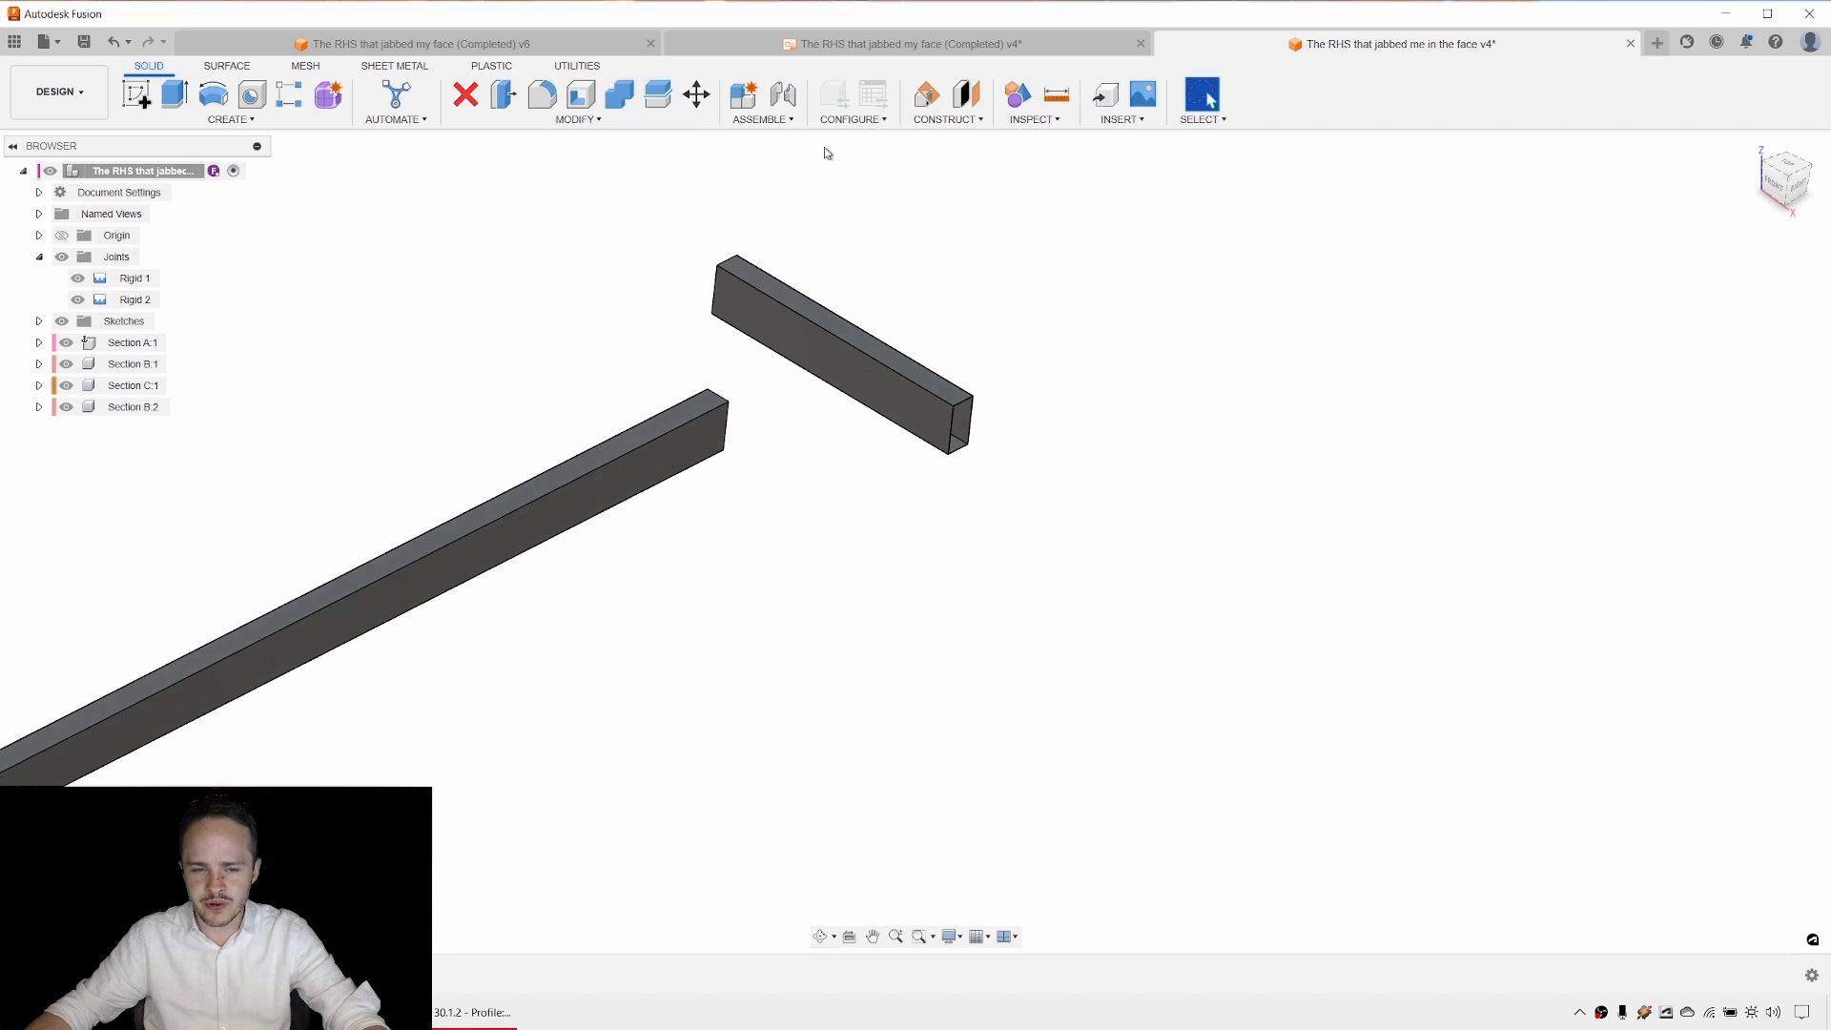
{"action": "key", "text": "j"}
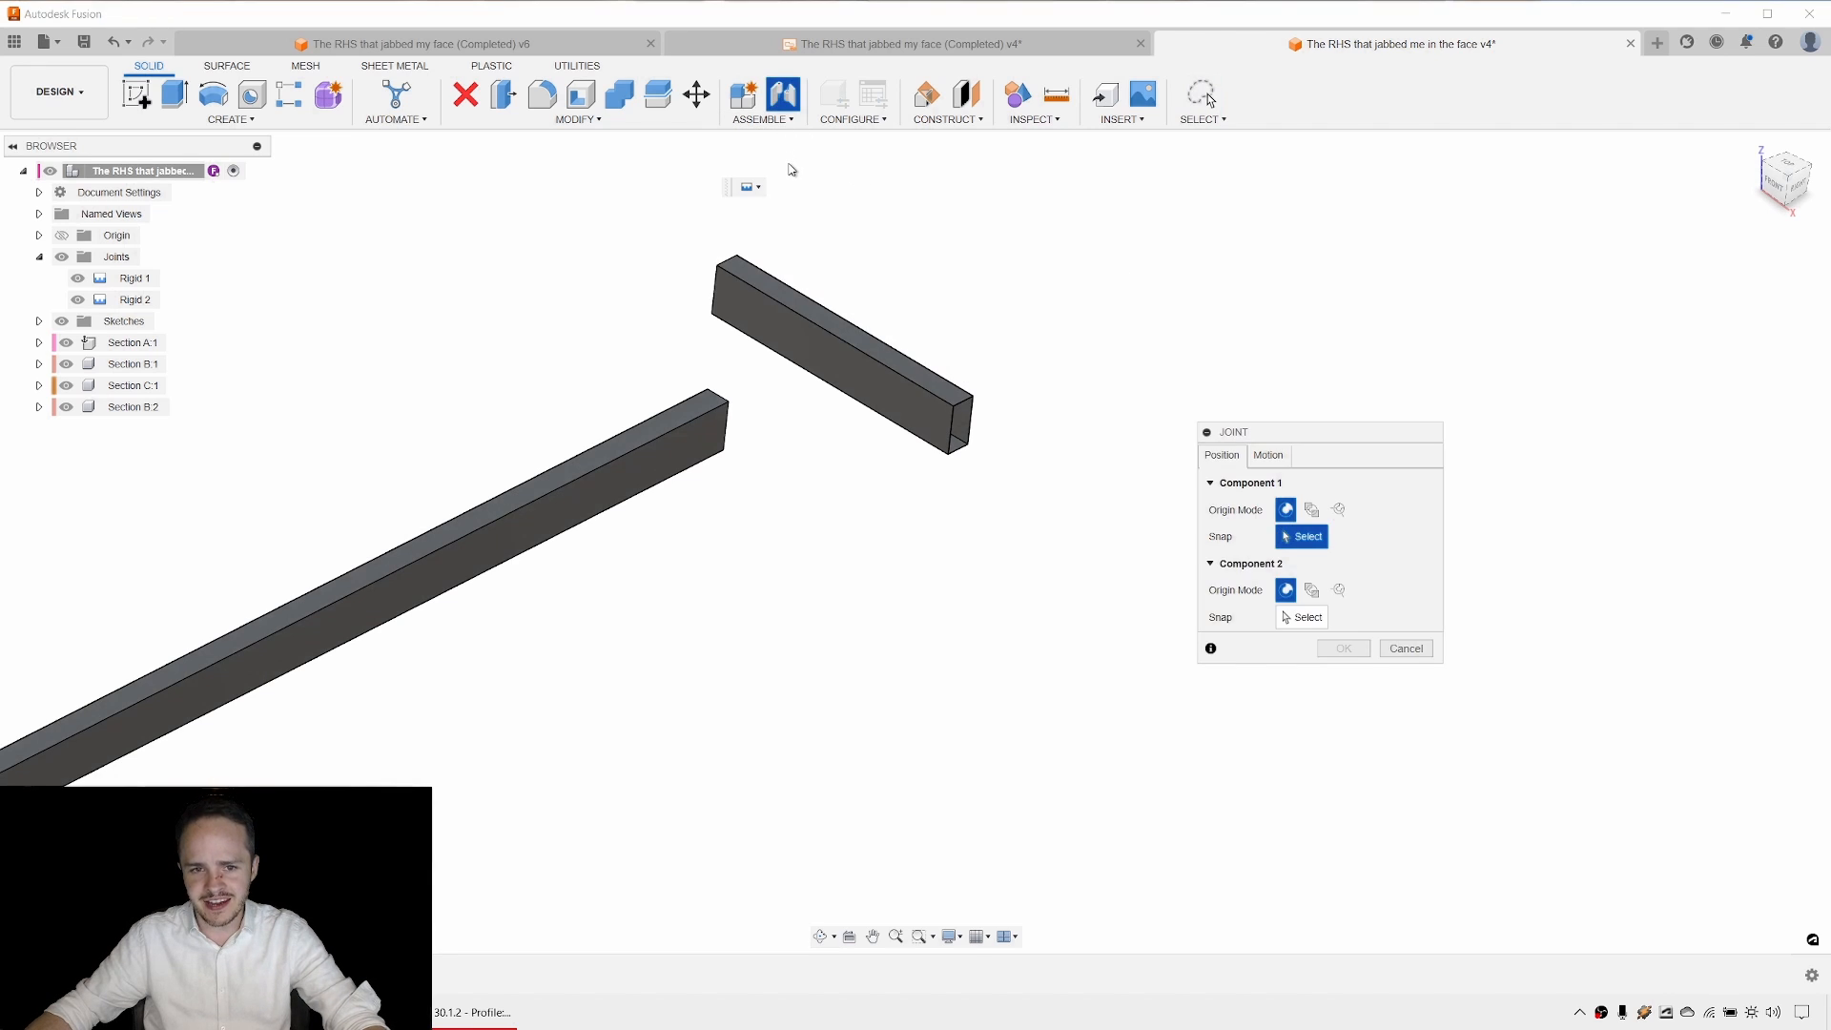
{"action": "scroll", "coordinate": [842, 276], "scroll_direction": "up", "scroll_amount": 4}
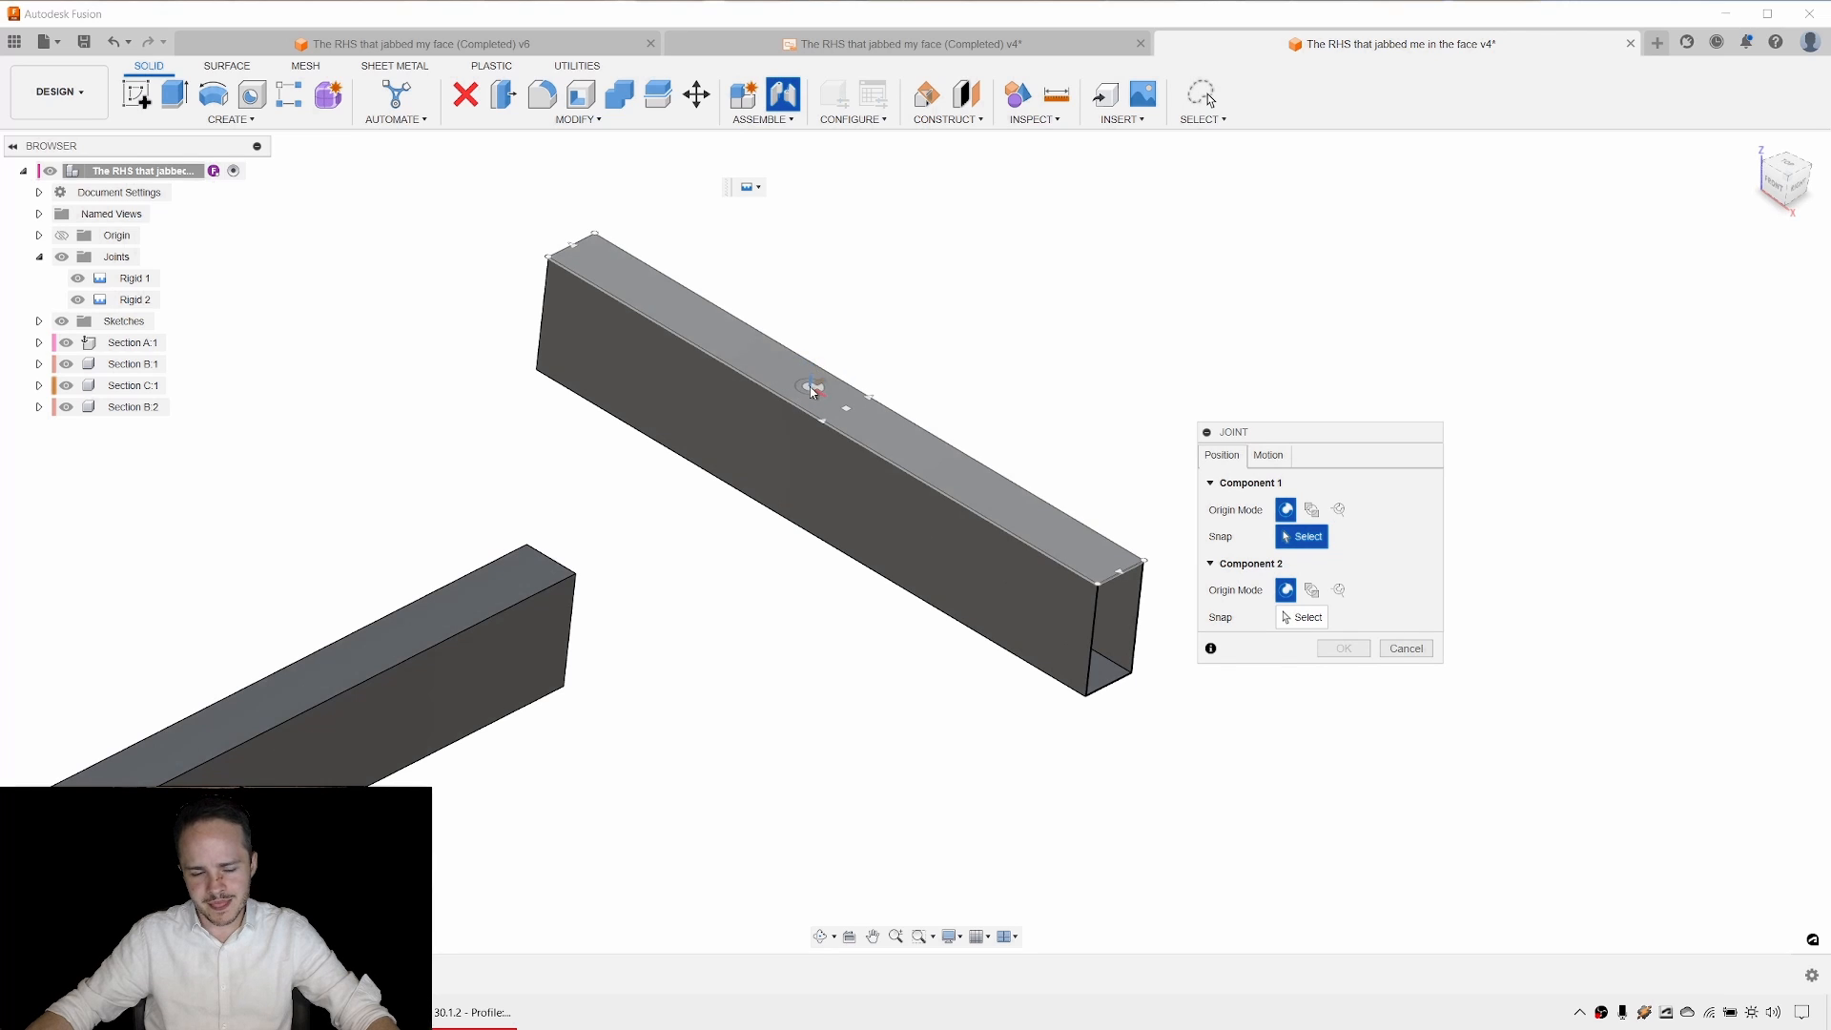
{"action": "left_click", "coordinate": [822, 426]}
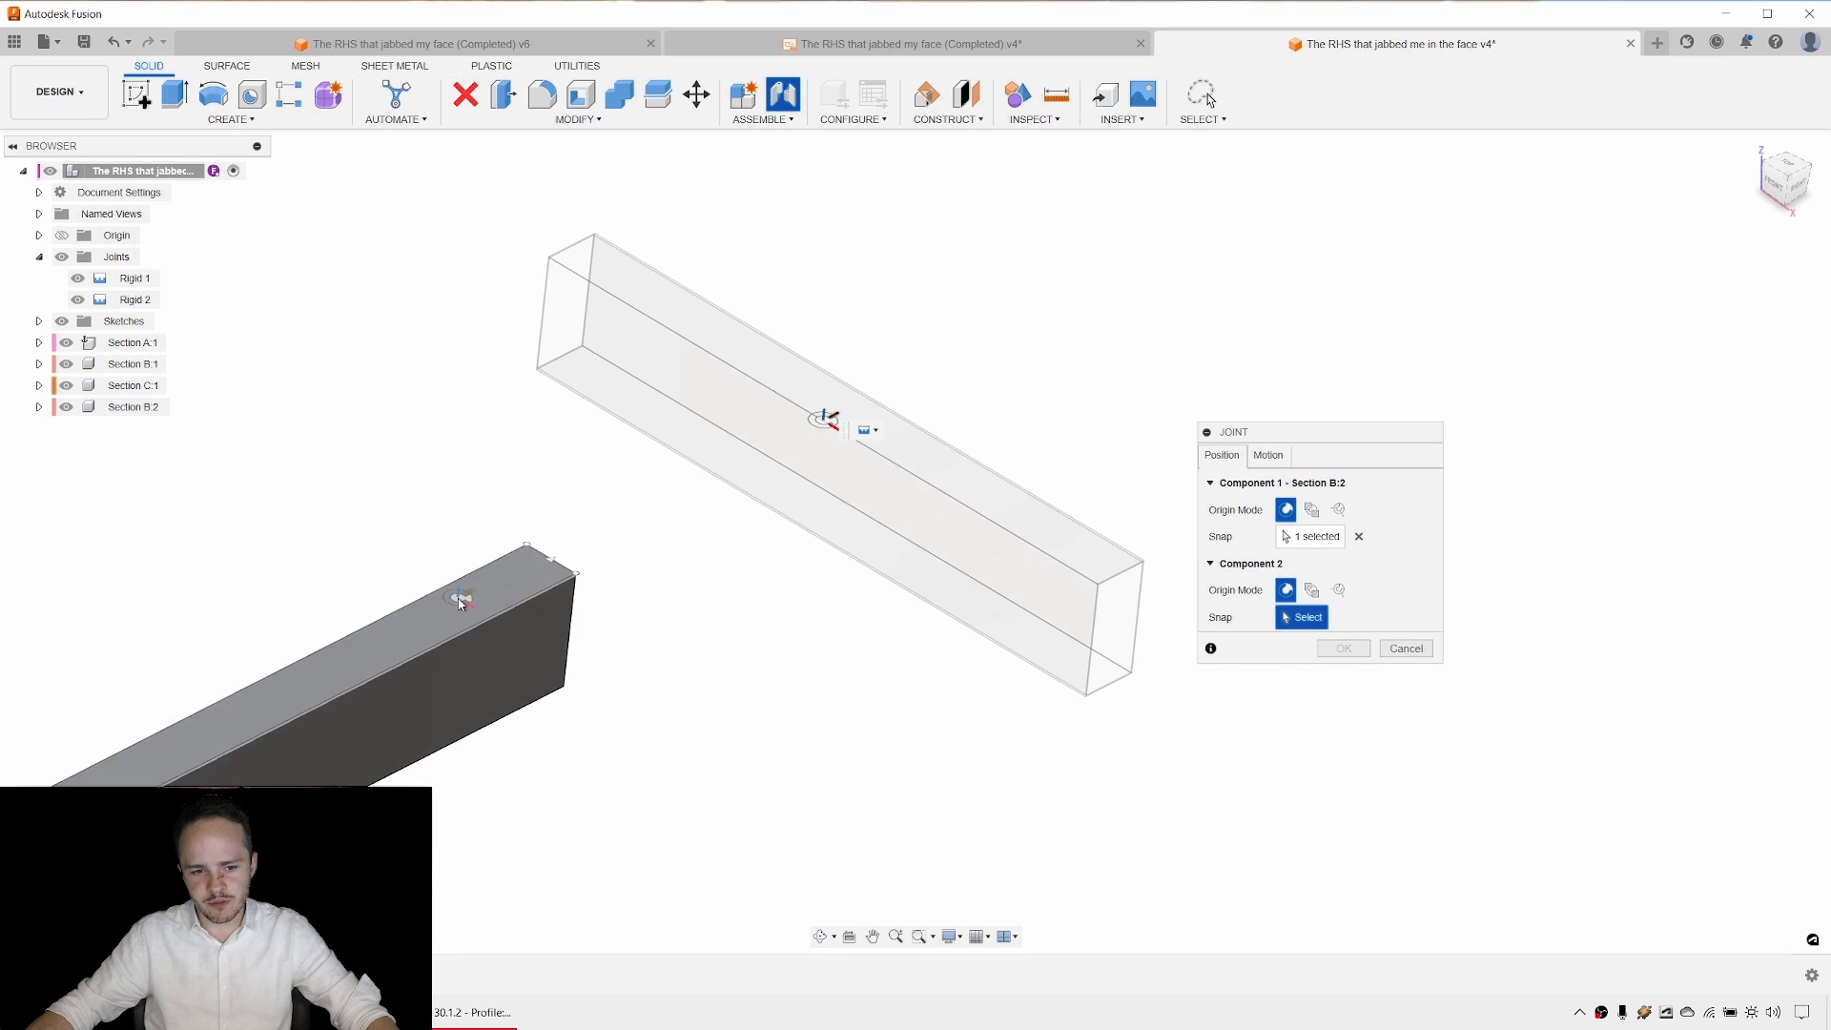
{"action": "left_click", "coordinate": [536, 566]}
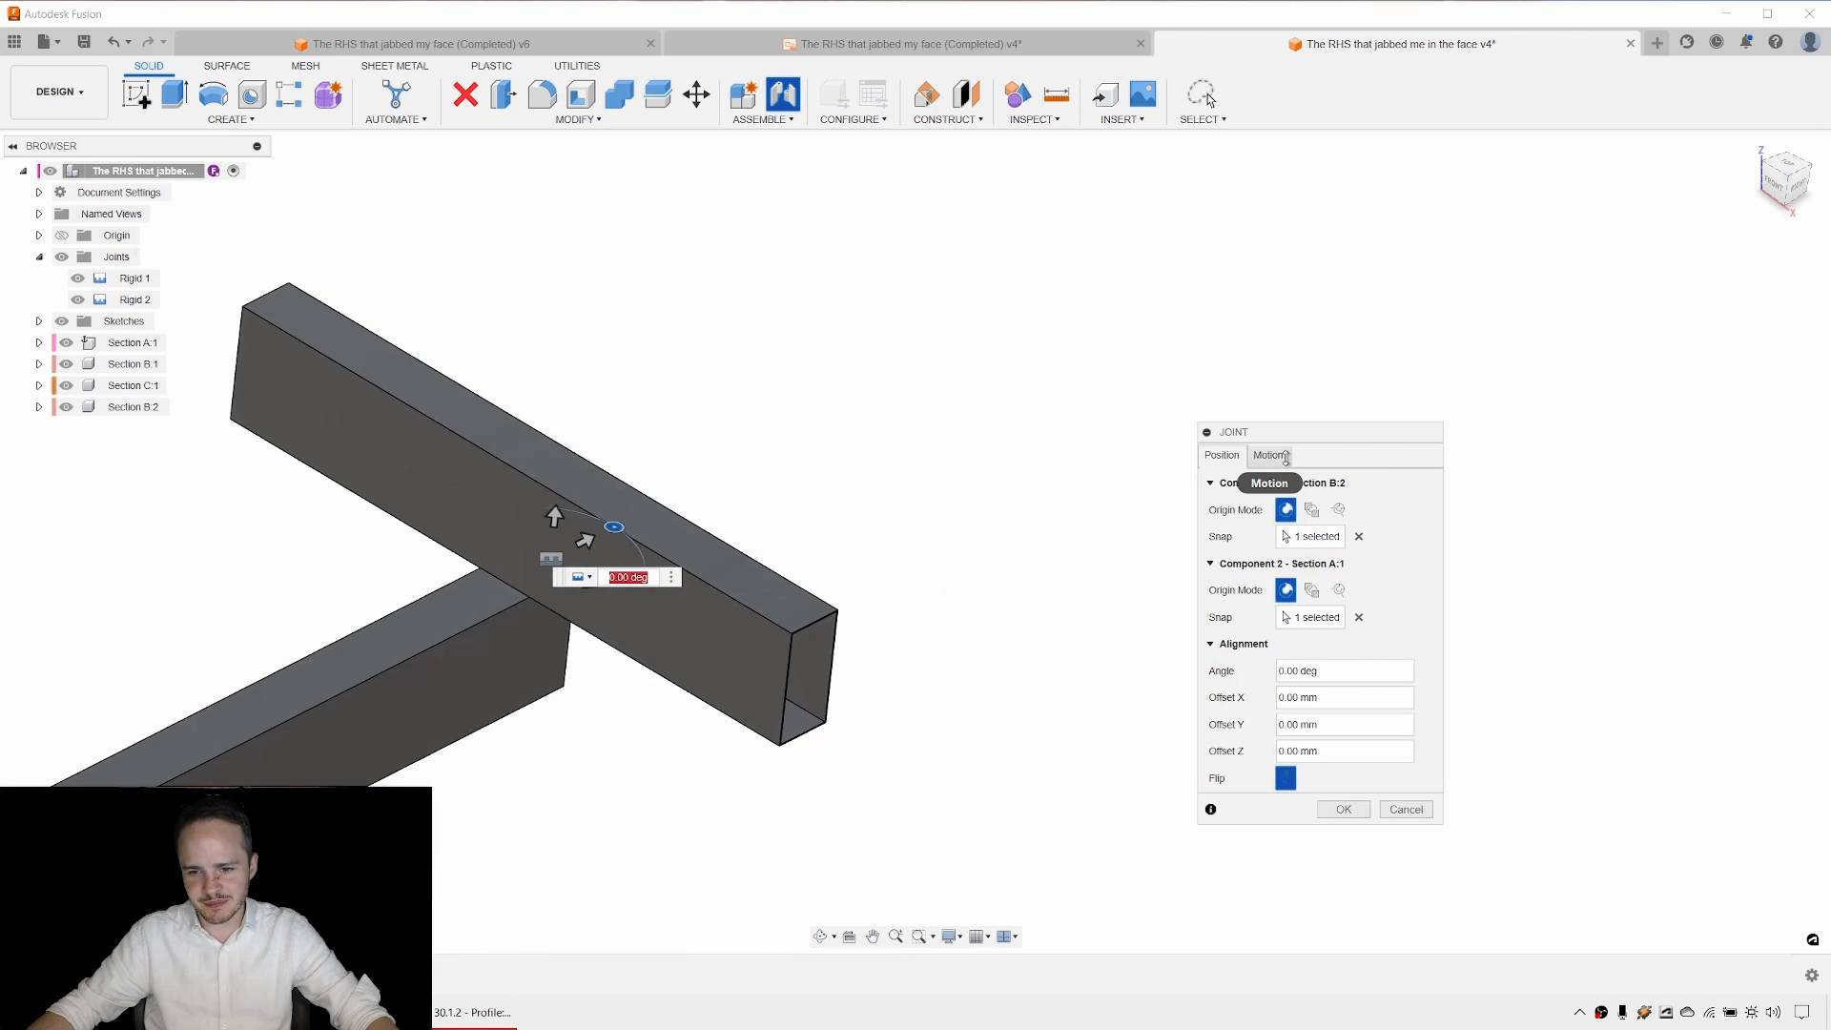
{"action": "left_click", "coordinate": [1287, 781]}
{"action": "middle_click_drag", "start_coordinate": [1079, 728], "coordinate": [1090, 512]}
{"action": "scroll", "coordinate": [1096, 514], "scroll_direction": "up", "scroll_amount": 1}
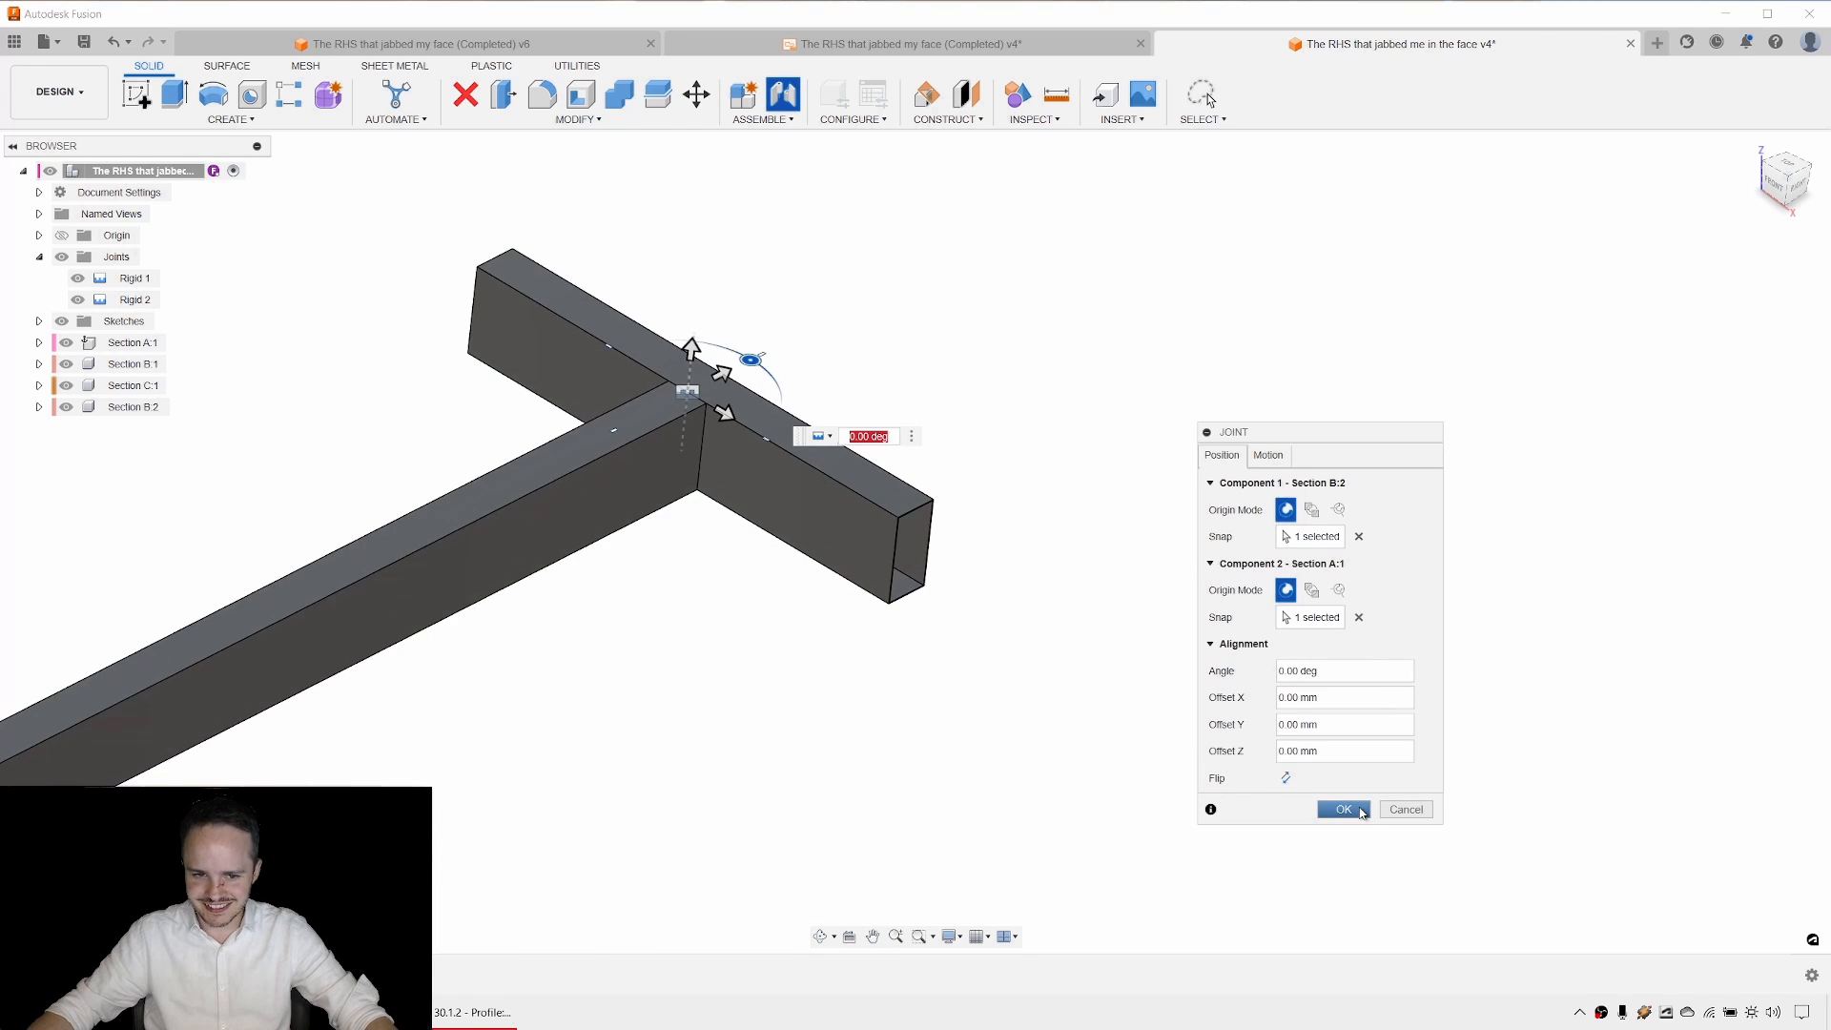
{"action": "left_click", "coordinate": [1343, 809]}
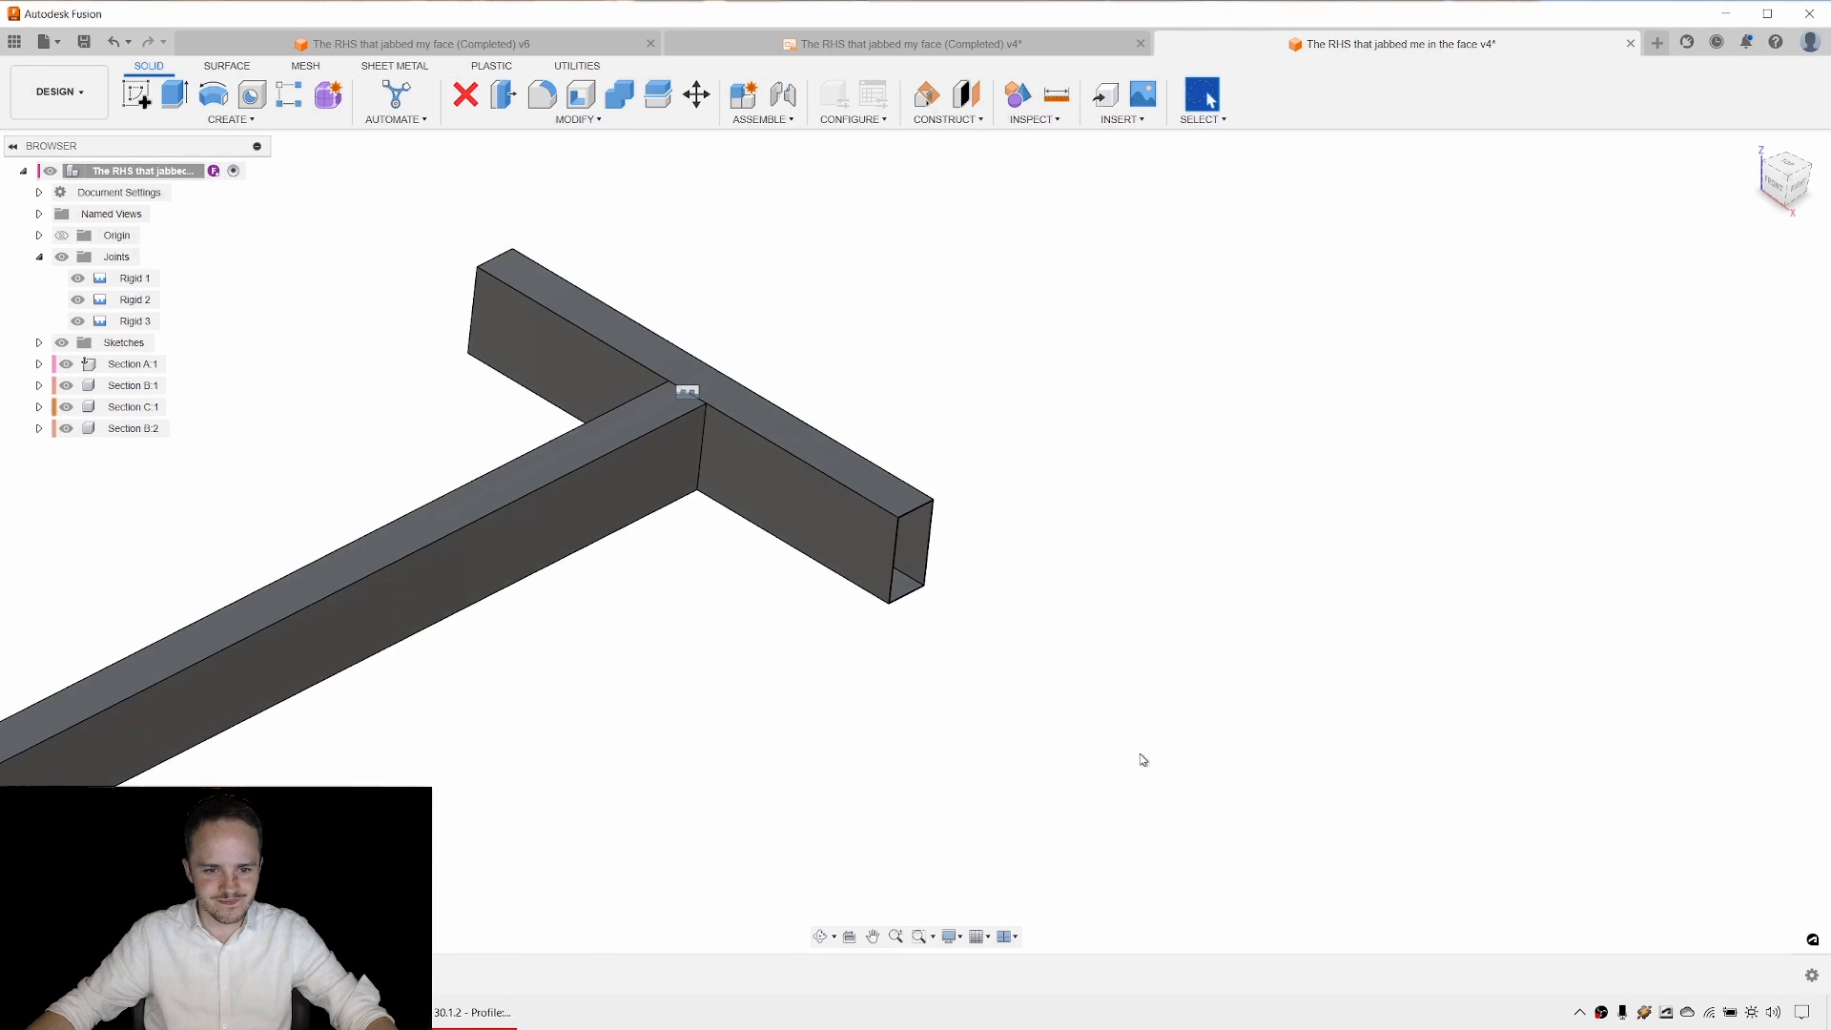
Paste a copy of the Section C post and move it about 355 mm in negative X, beside the near crossbar's free end.
{"action": "scroll", "coordinate": [1143, 760], "scroll_direction": "down", "scroll_amount": 3}
{"action": "middle_click_drag", "start_coordinate": [1112, 752], "coordinate": [1259, 479]}
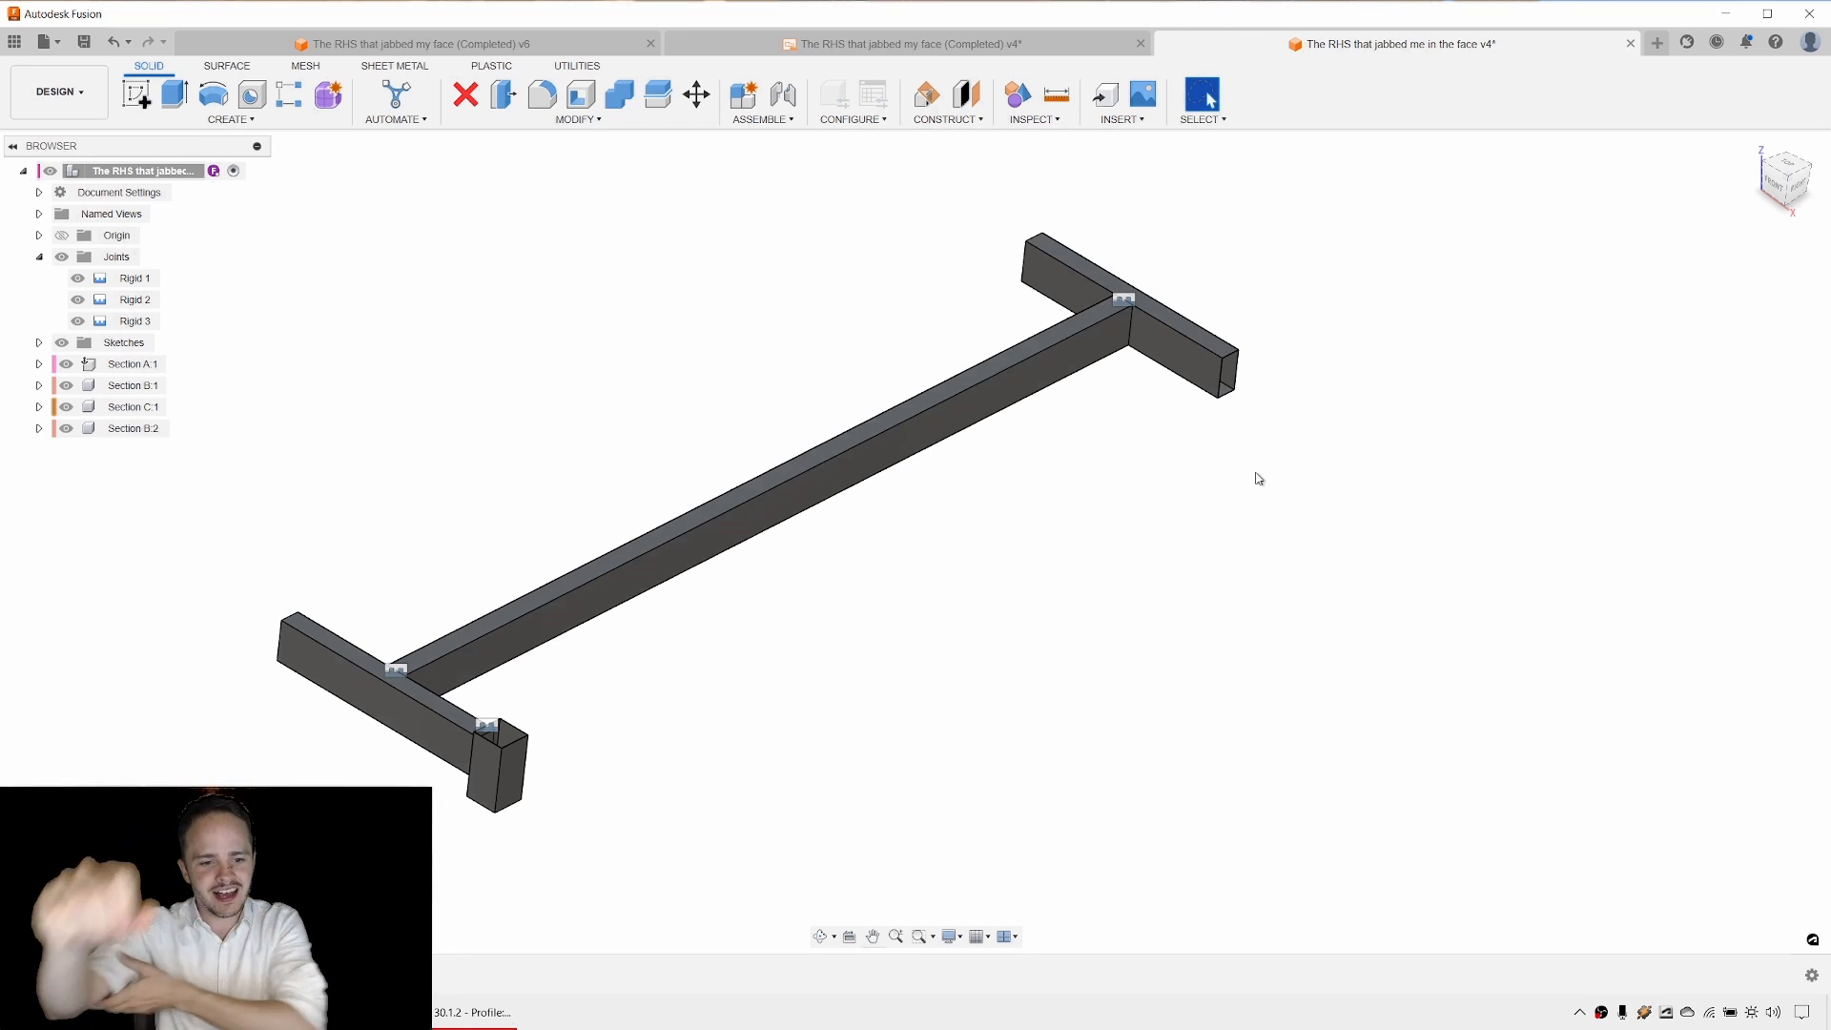
{"action": "left_click", "coordinate": [133, 410]}
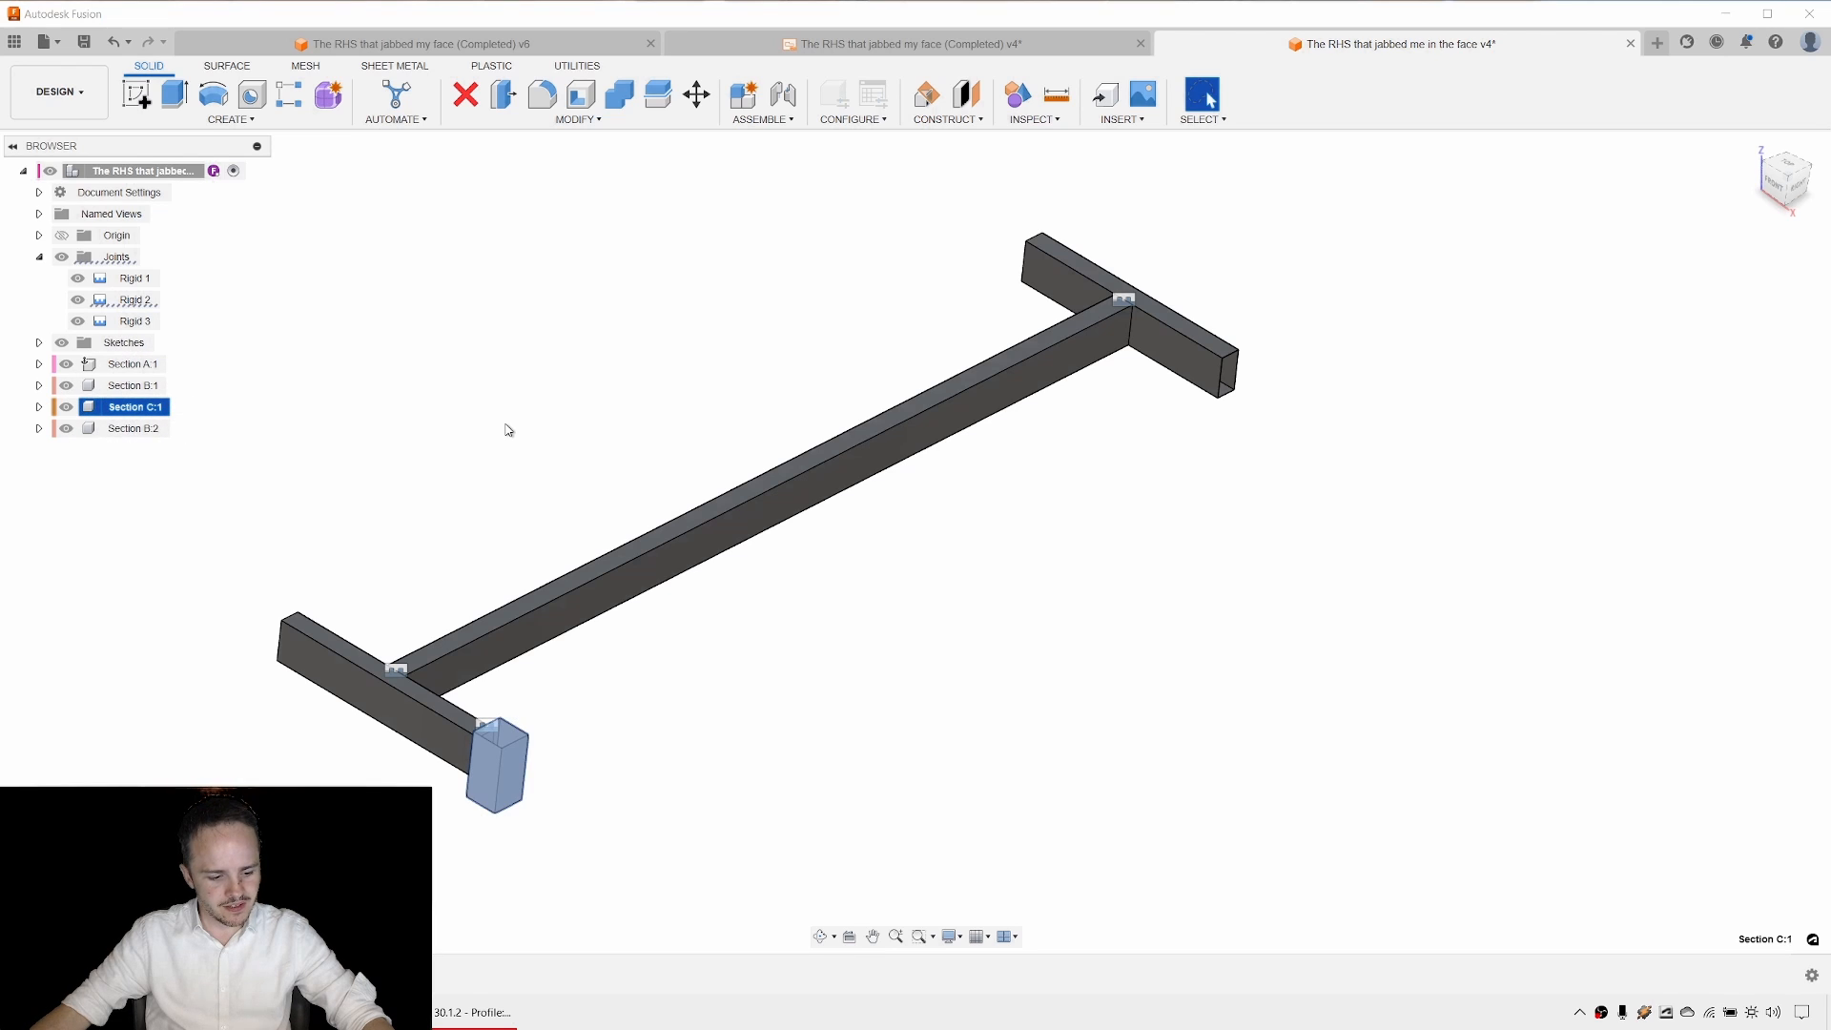
{"action": "key", "text": "Escape"}
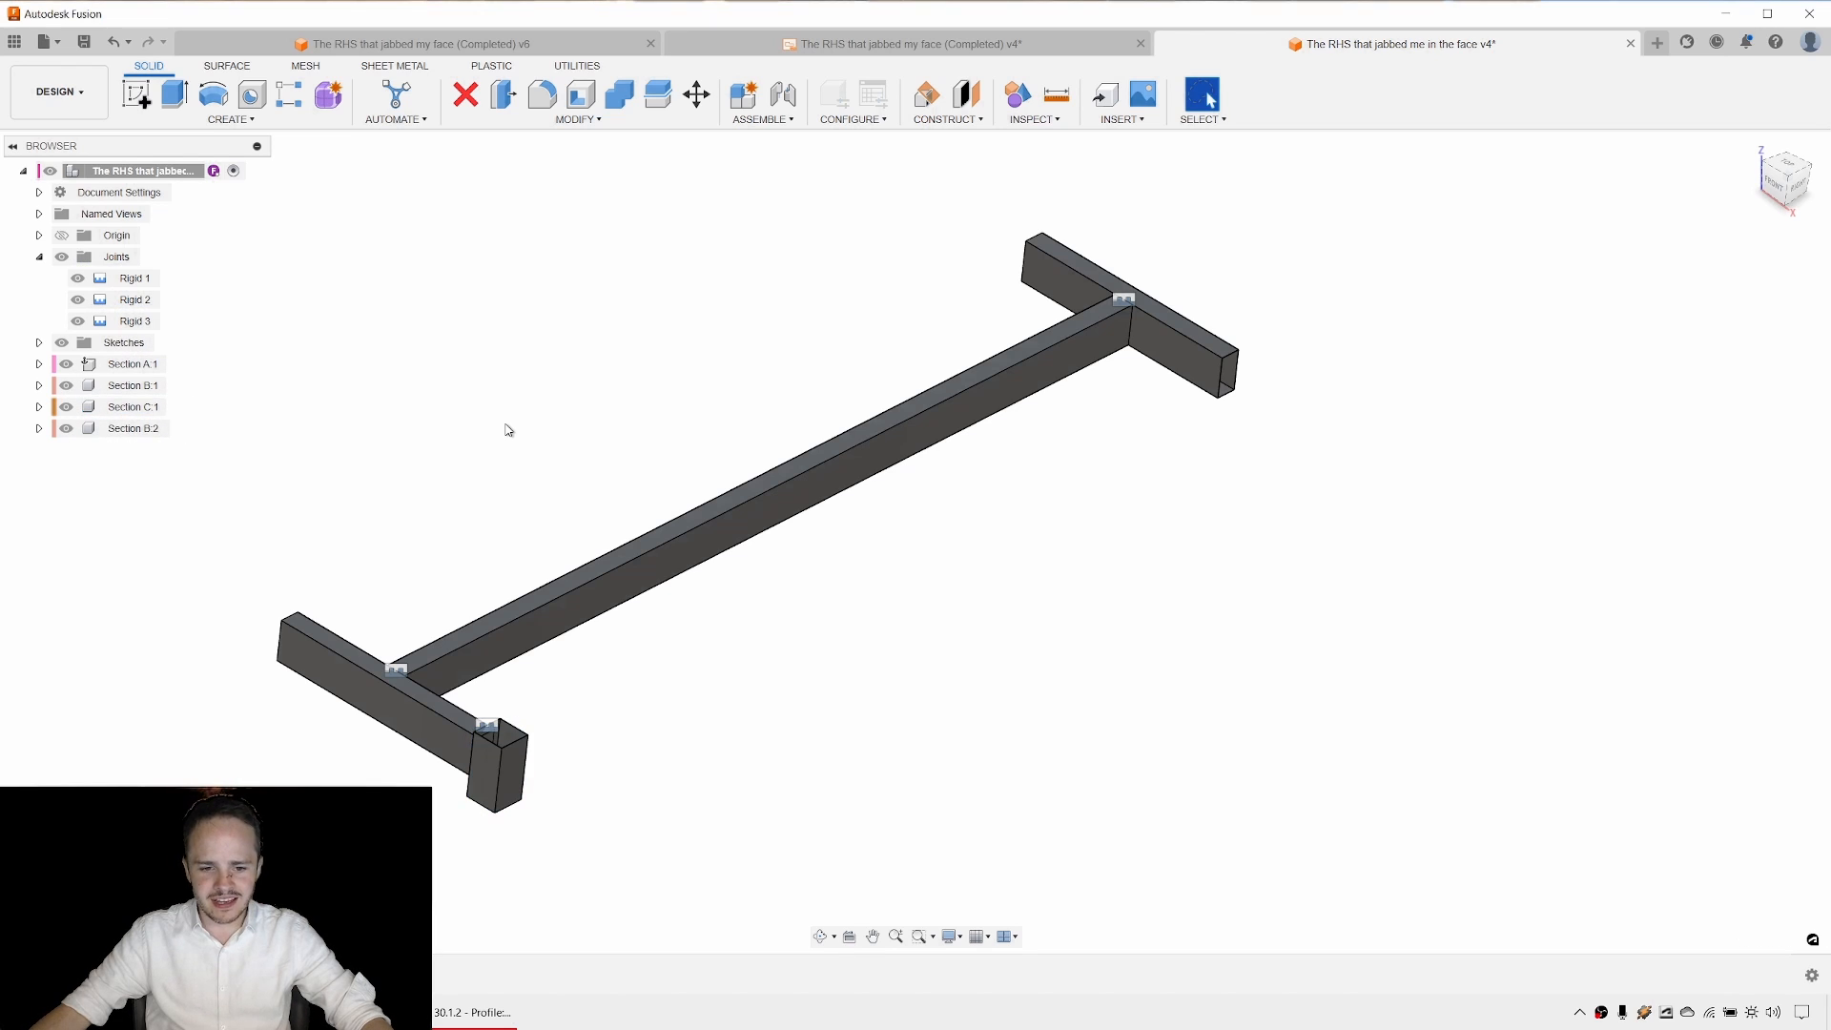
{"action": "key", "text": "ctrl+v"}
{"action": "left_click_drag", "start_coordinate": [546, 768], "coordinate": [298, 620]}
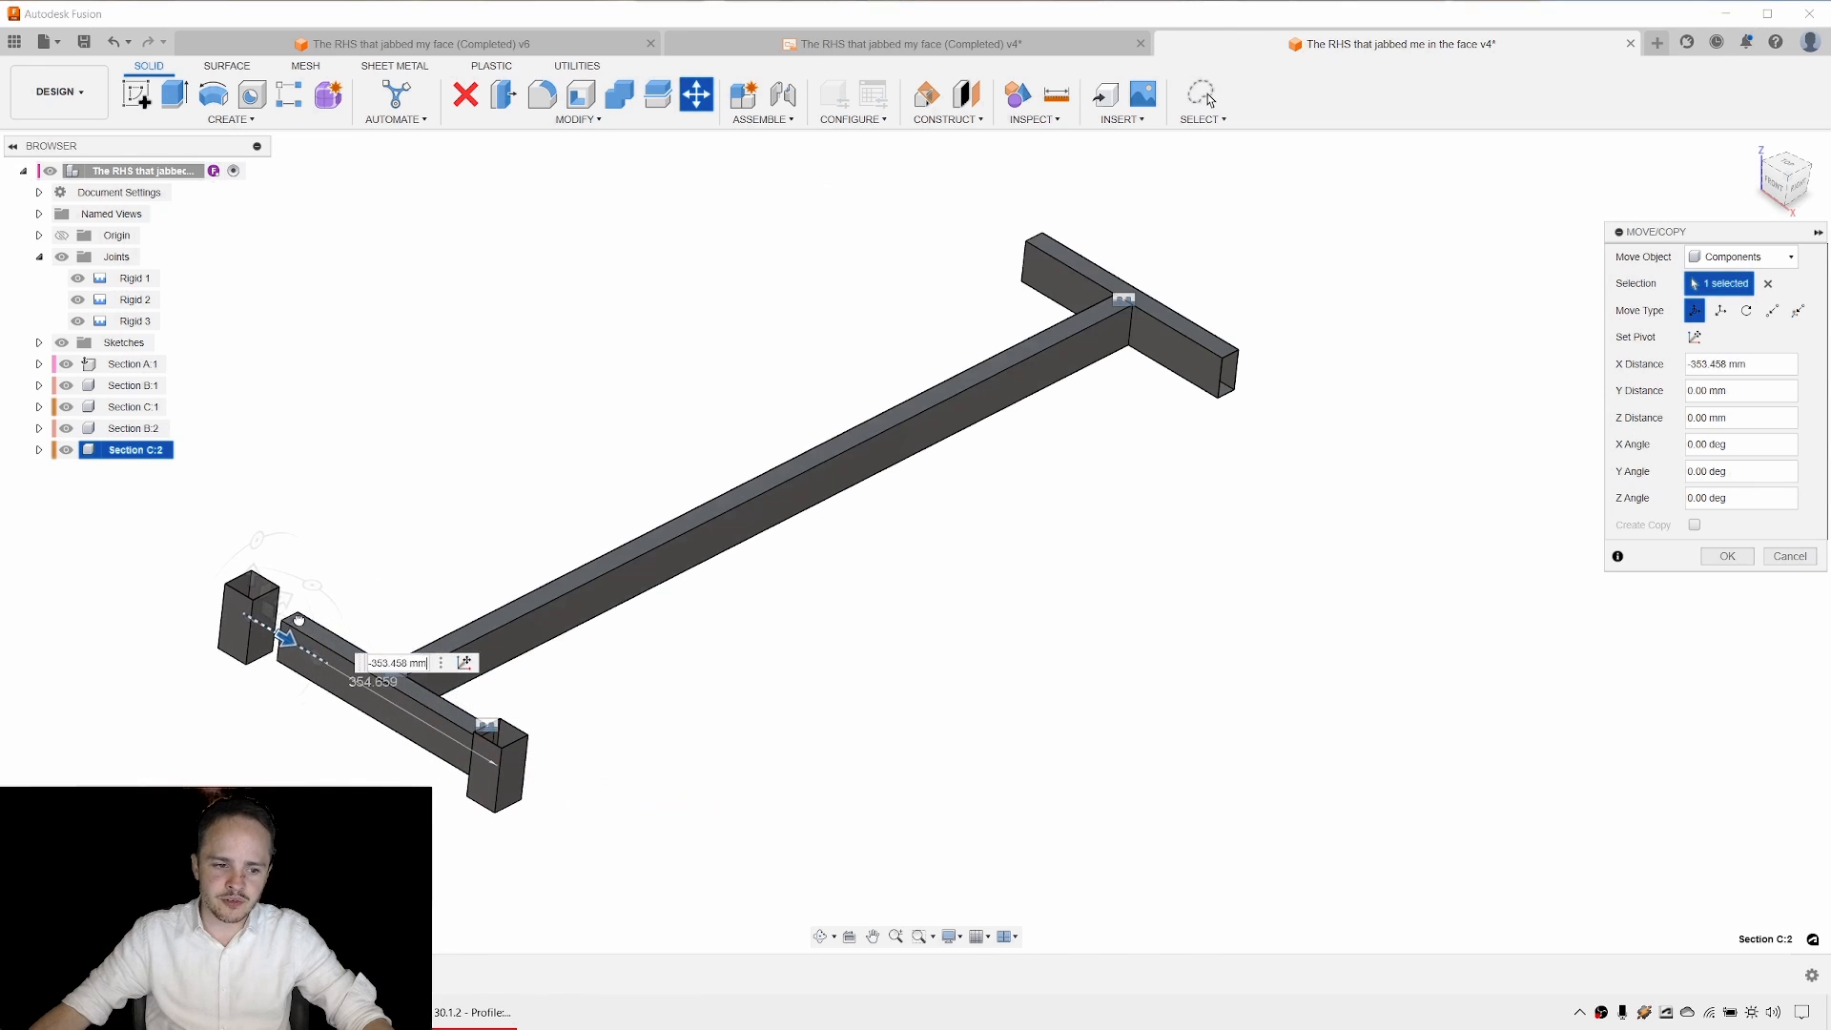
{"action": "key", "text": "Return"}
Paste two more Section C posts beside the far crossbar's ends, moving the first about 1191.8 mm in Y.
{"action": "key", "text": "ctrl+v"}
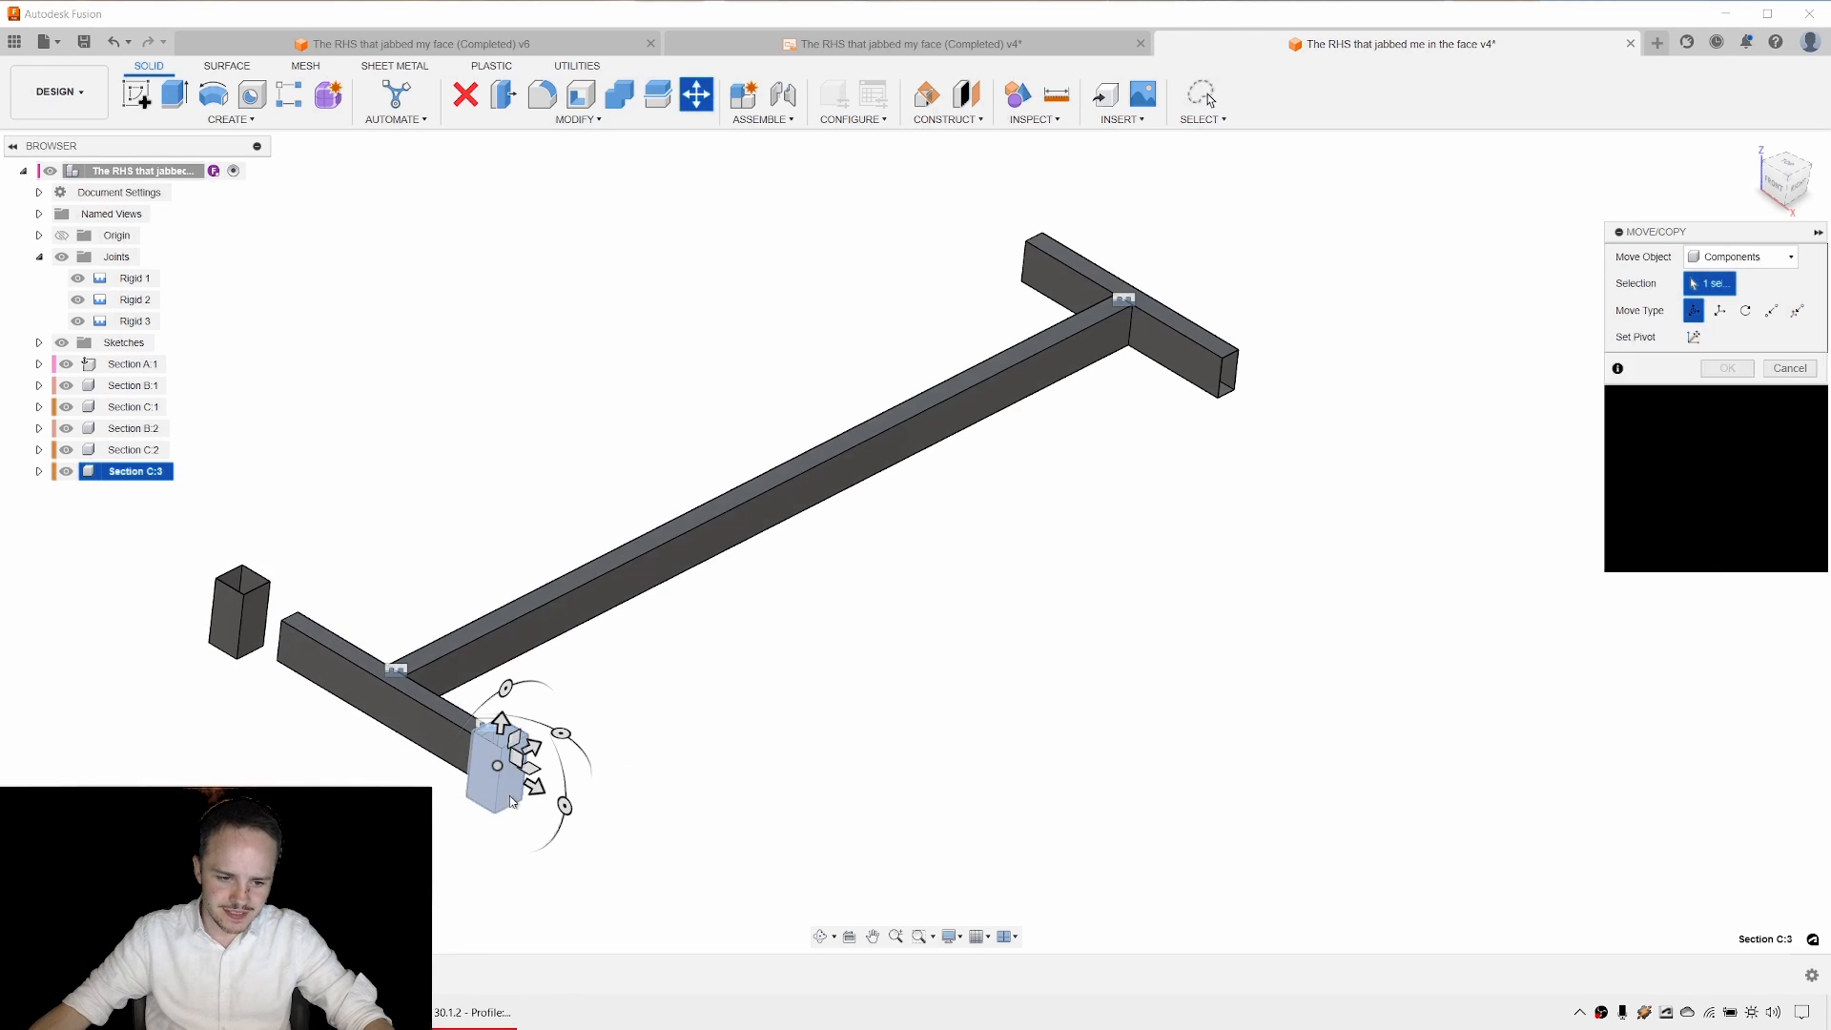
{"action": "left_click_drag", "start_coordinate": [538, 789], "coordinate": [1340, 396]}
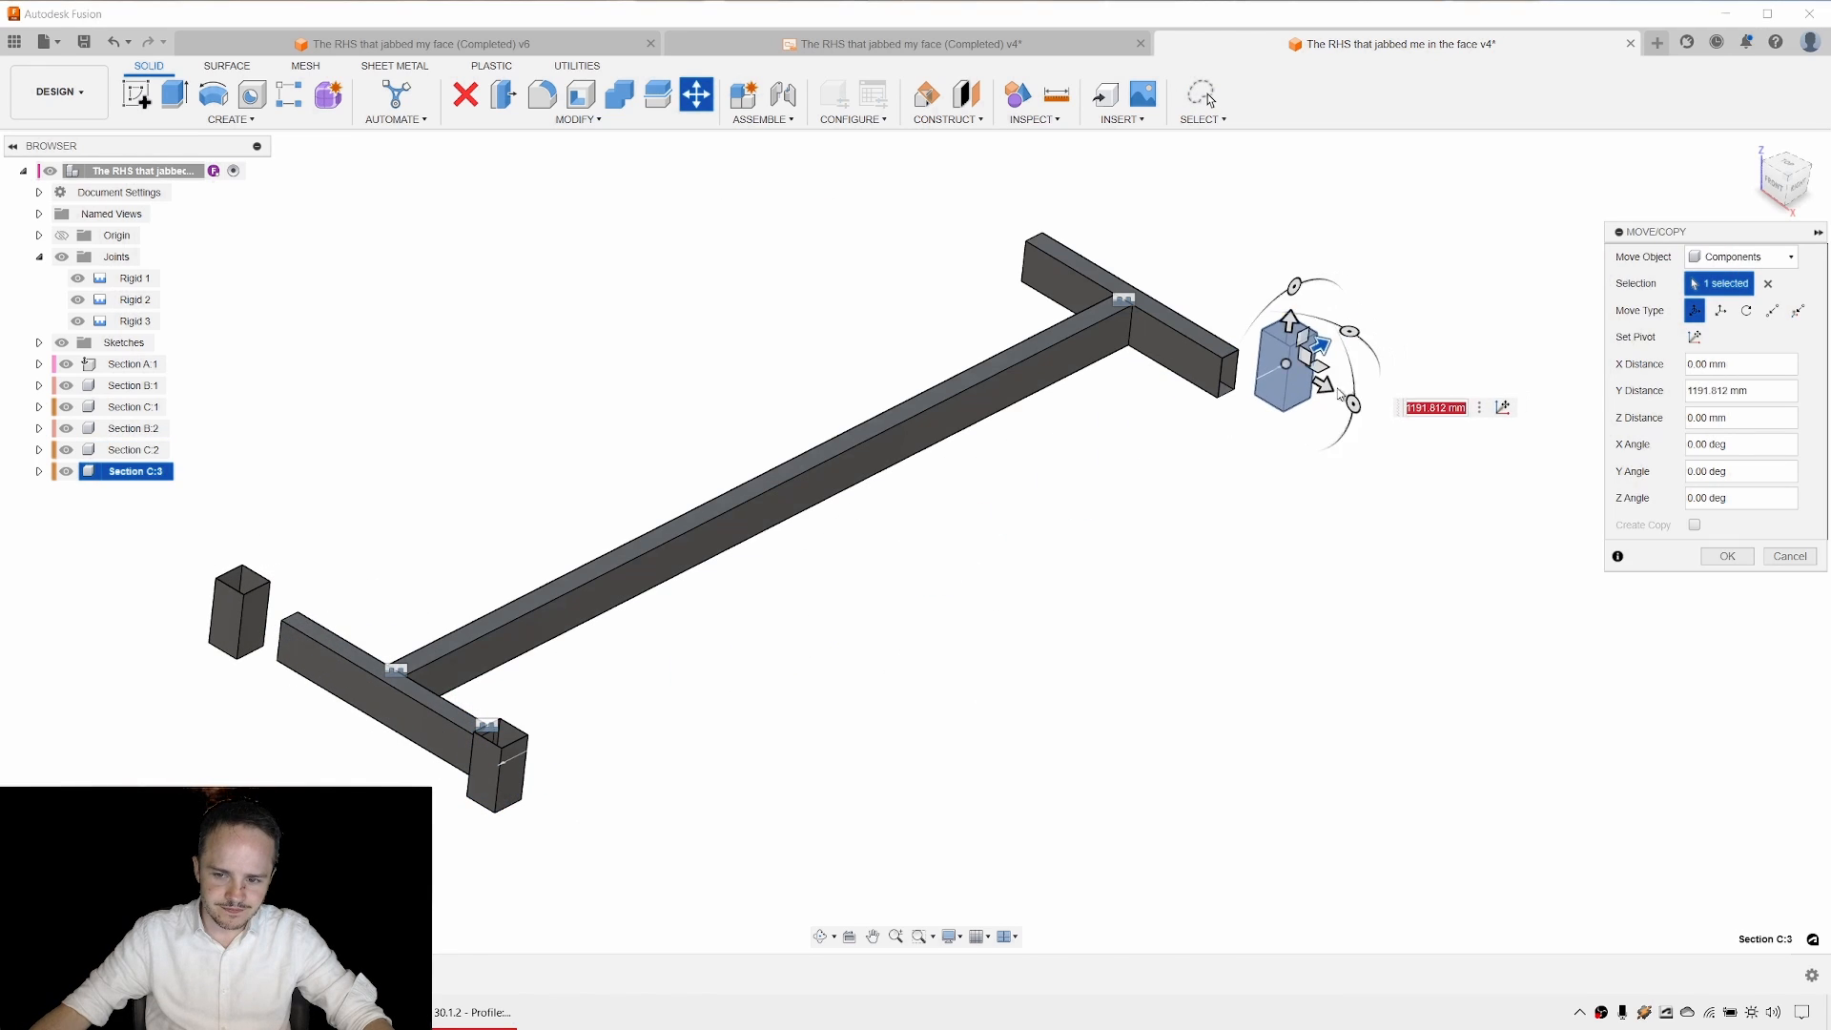
{"action": "key", "text": "Return"}
{"action": "key", "text": "ctrl+v"}
{"action": "left_click_drag", "start_coordinate": [530, 748], "coordinate": [953, 276]}
{"action": "key", "text": "Return"}
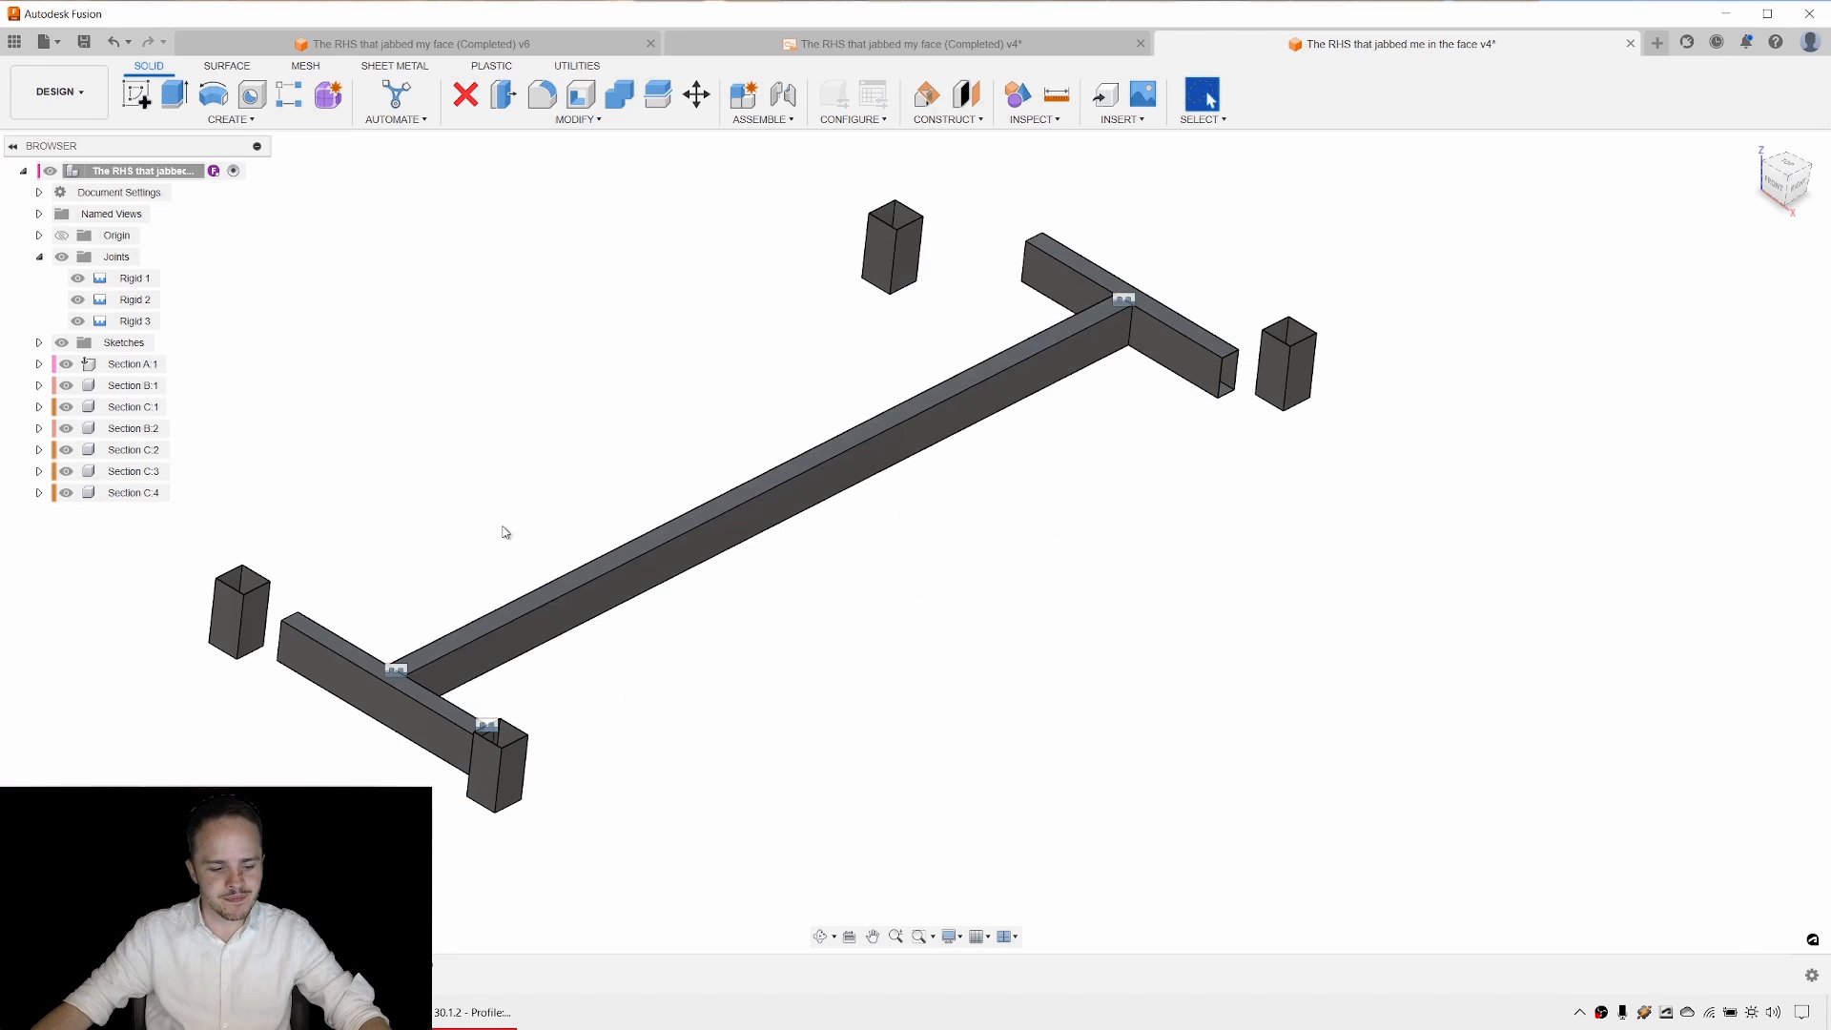
Start a rigid joint between the top-edge midpoints of the near crossbar's free end and the adjacent Section C post, with Flip off.
{"action": "scroll", "coordinate": [379, 515], "scroll_direction": "up", "scroll_amount": 2}
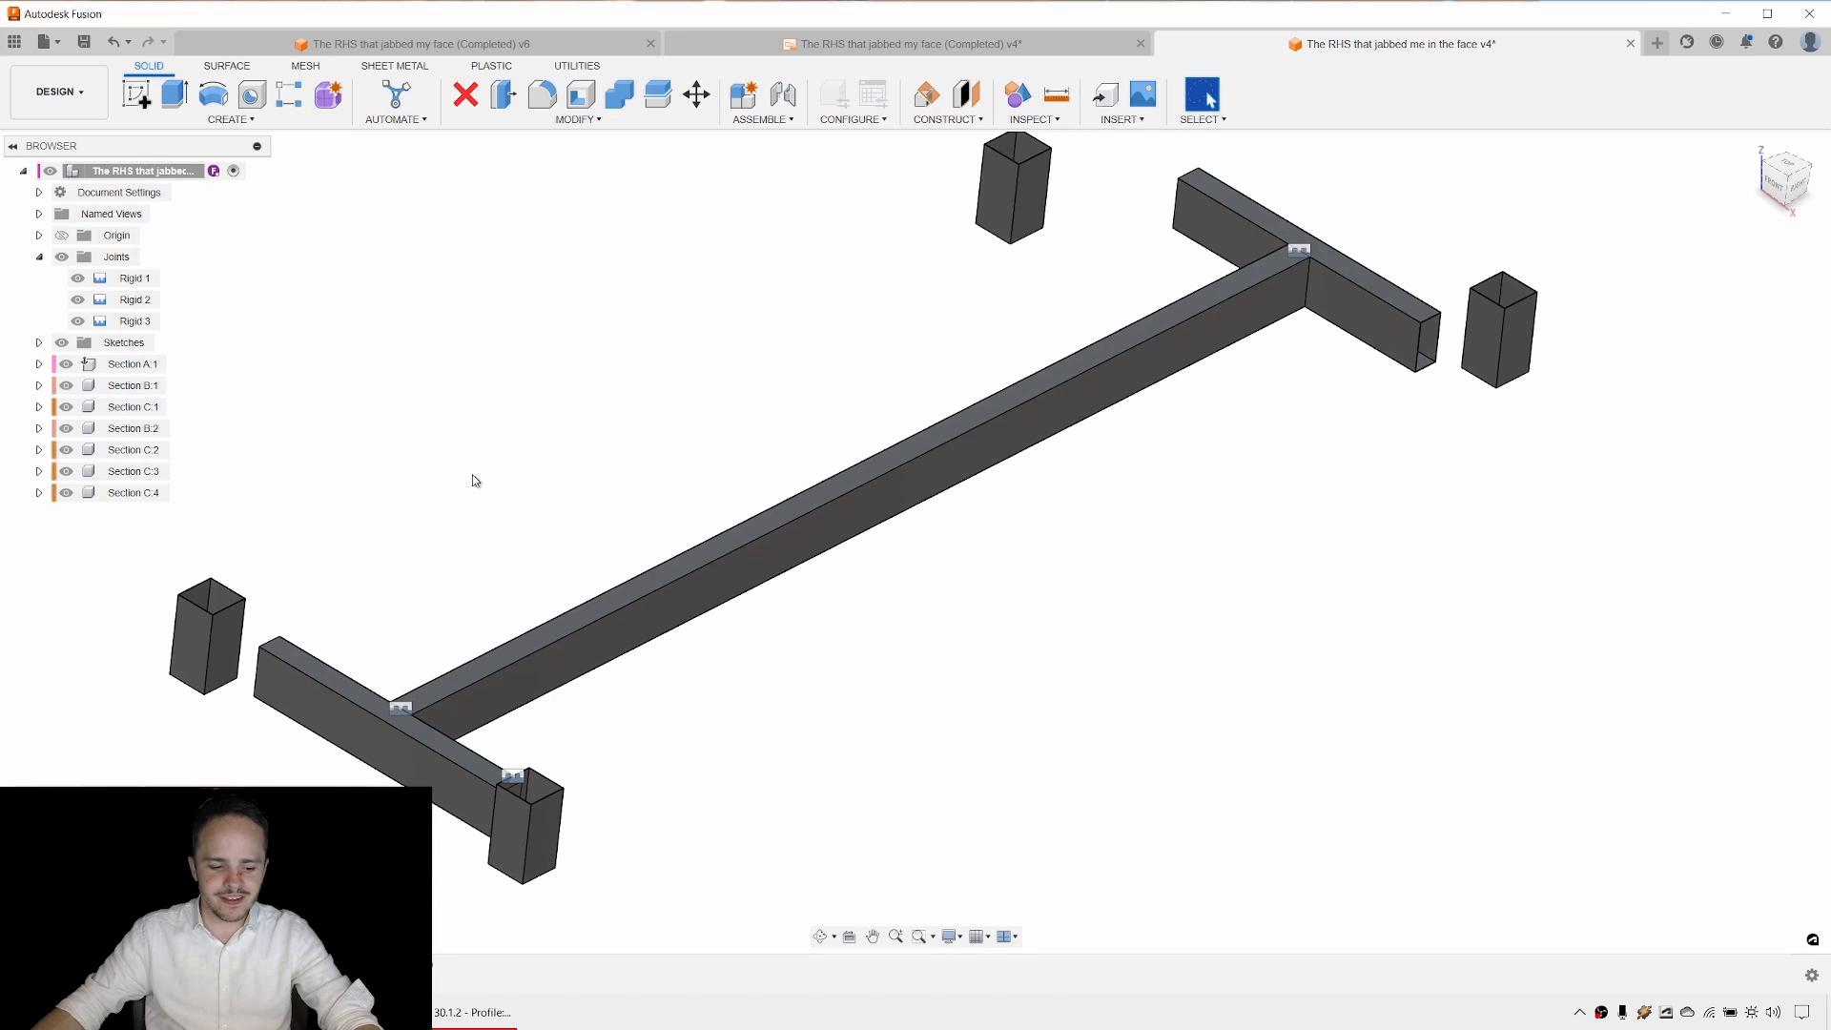
{"action": "key", "text": "j"}
{"action": "scroll", "coordinate": [329, 589], "scroll_direction": "up", "scroll_amount": 6}
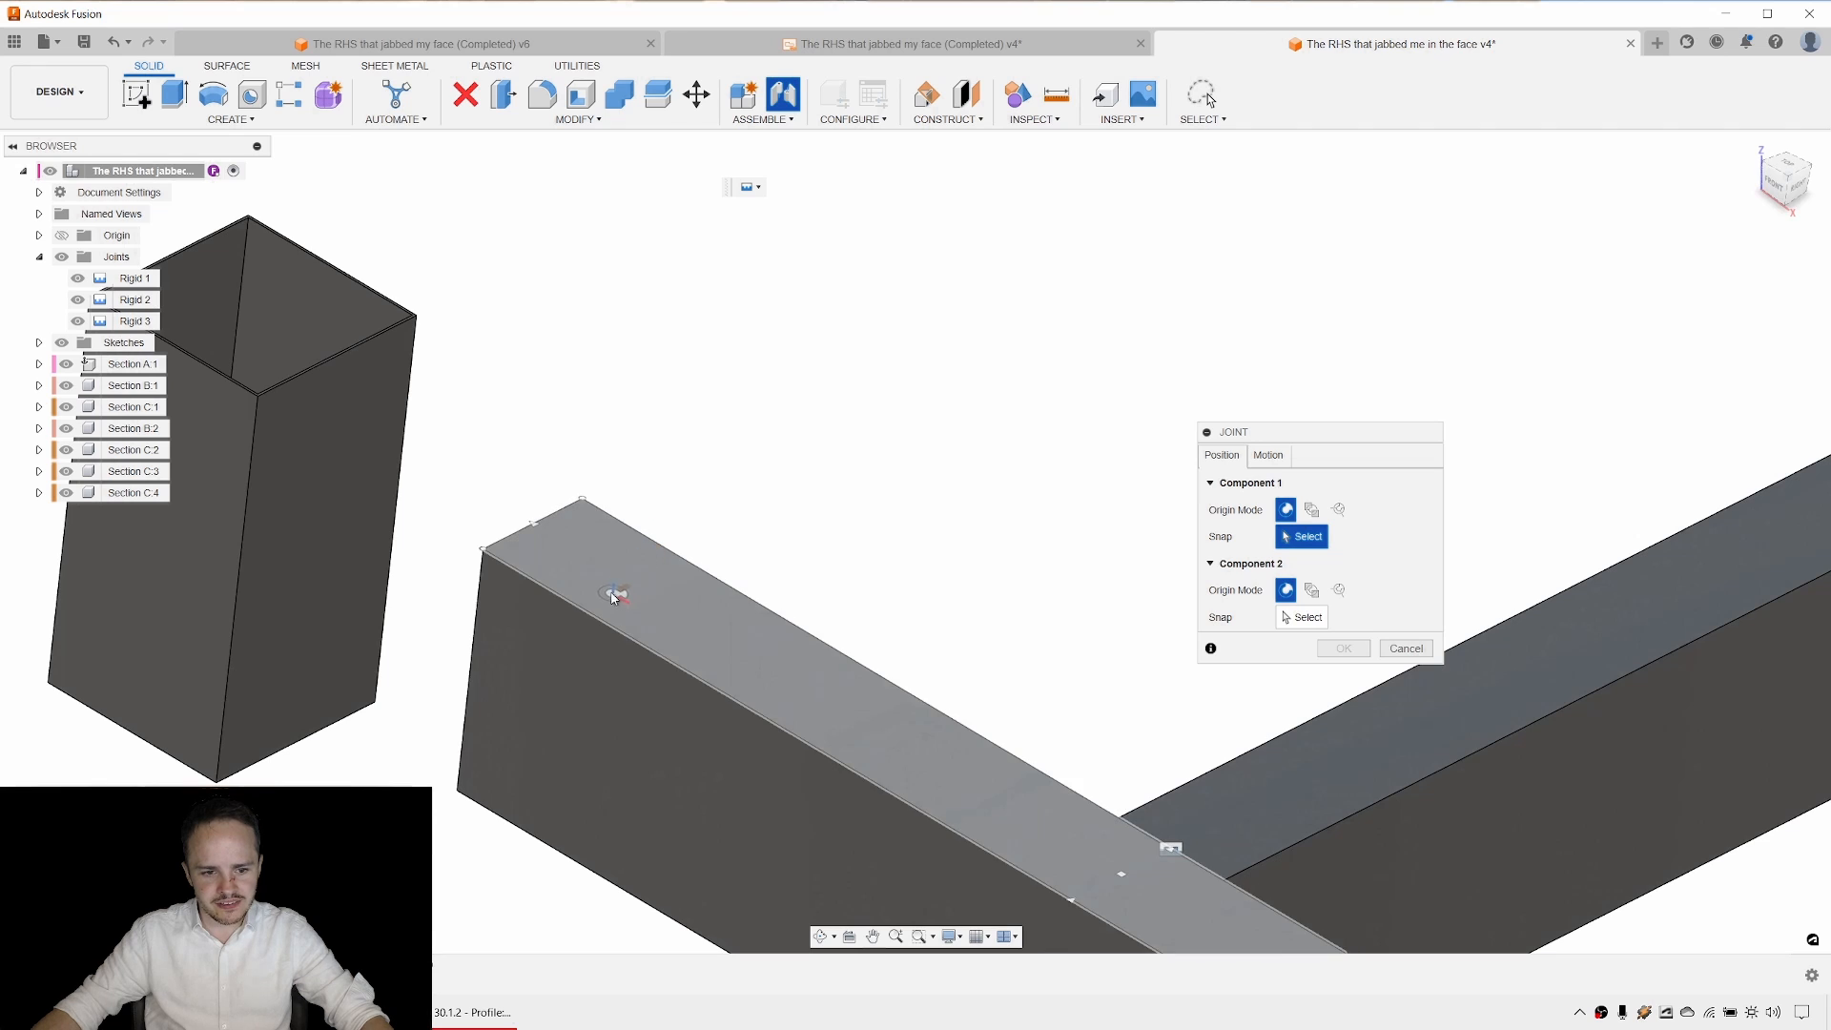
{"action": "scroll", "coordinate": [576, 563], "scroll_direction": "down", "scroll_amount": 2}
{"action": "left_click", "coordinate": [577, 563]}
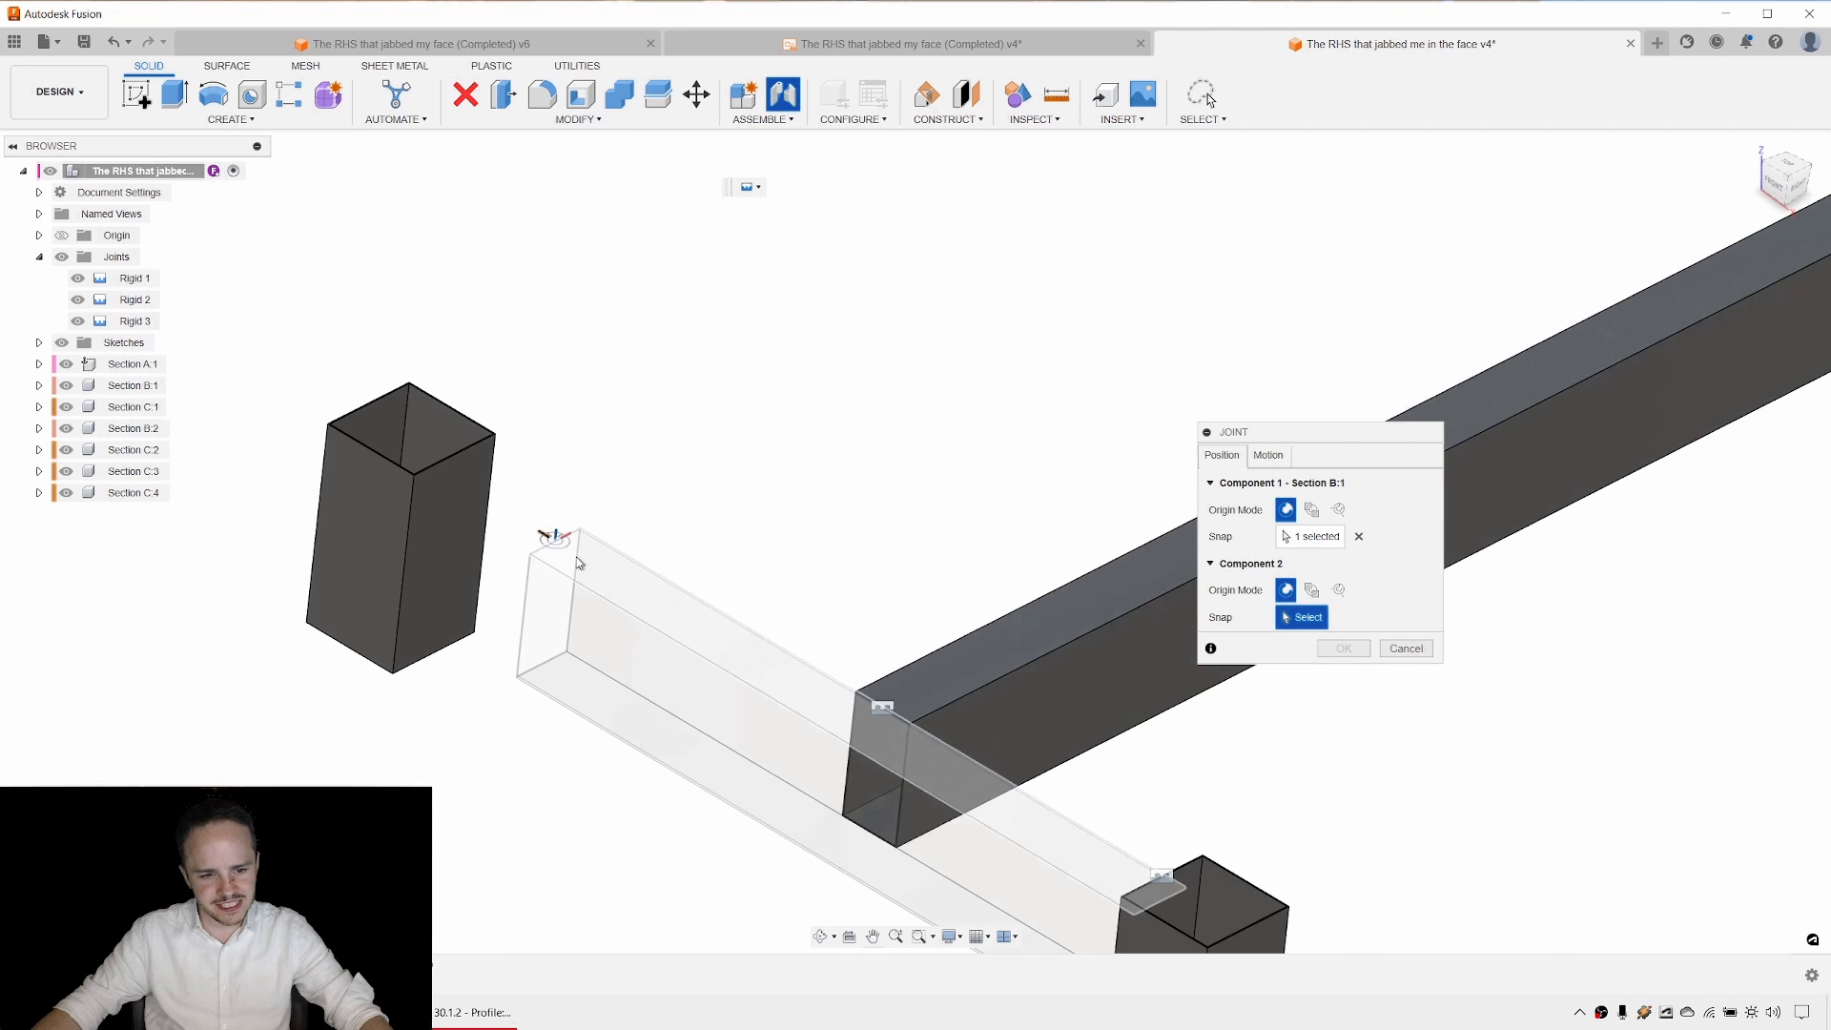
{"action": "scroll", "coordinate": [487, 448], "scroll_direction": "up", "scroll_amount": 10}
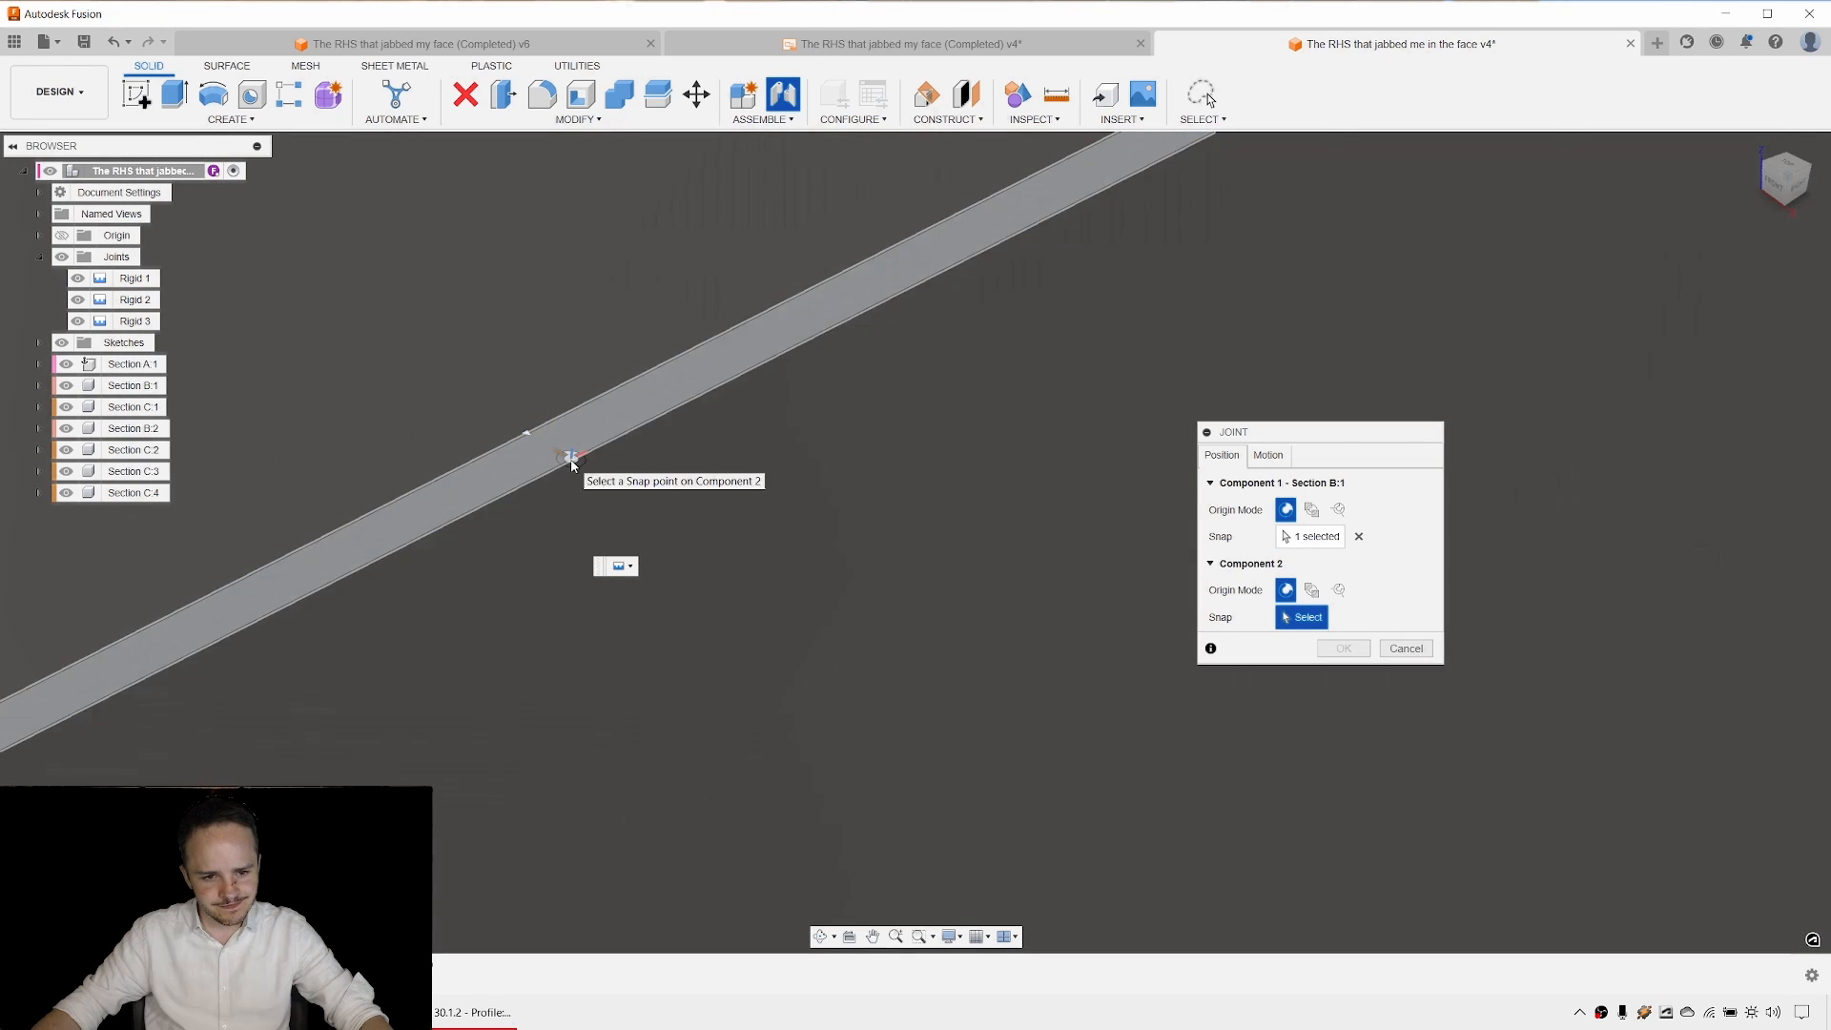
{"action": "left_click", "coordinate": [570, 461]}
{"action": "scroll", "coordinate": [718, 490], "scroll_direction": "down", "scroll_amount": 8}
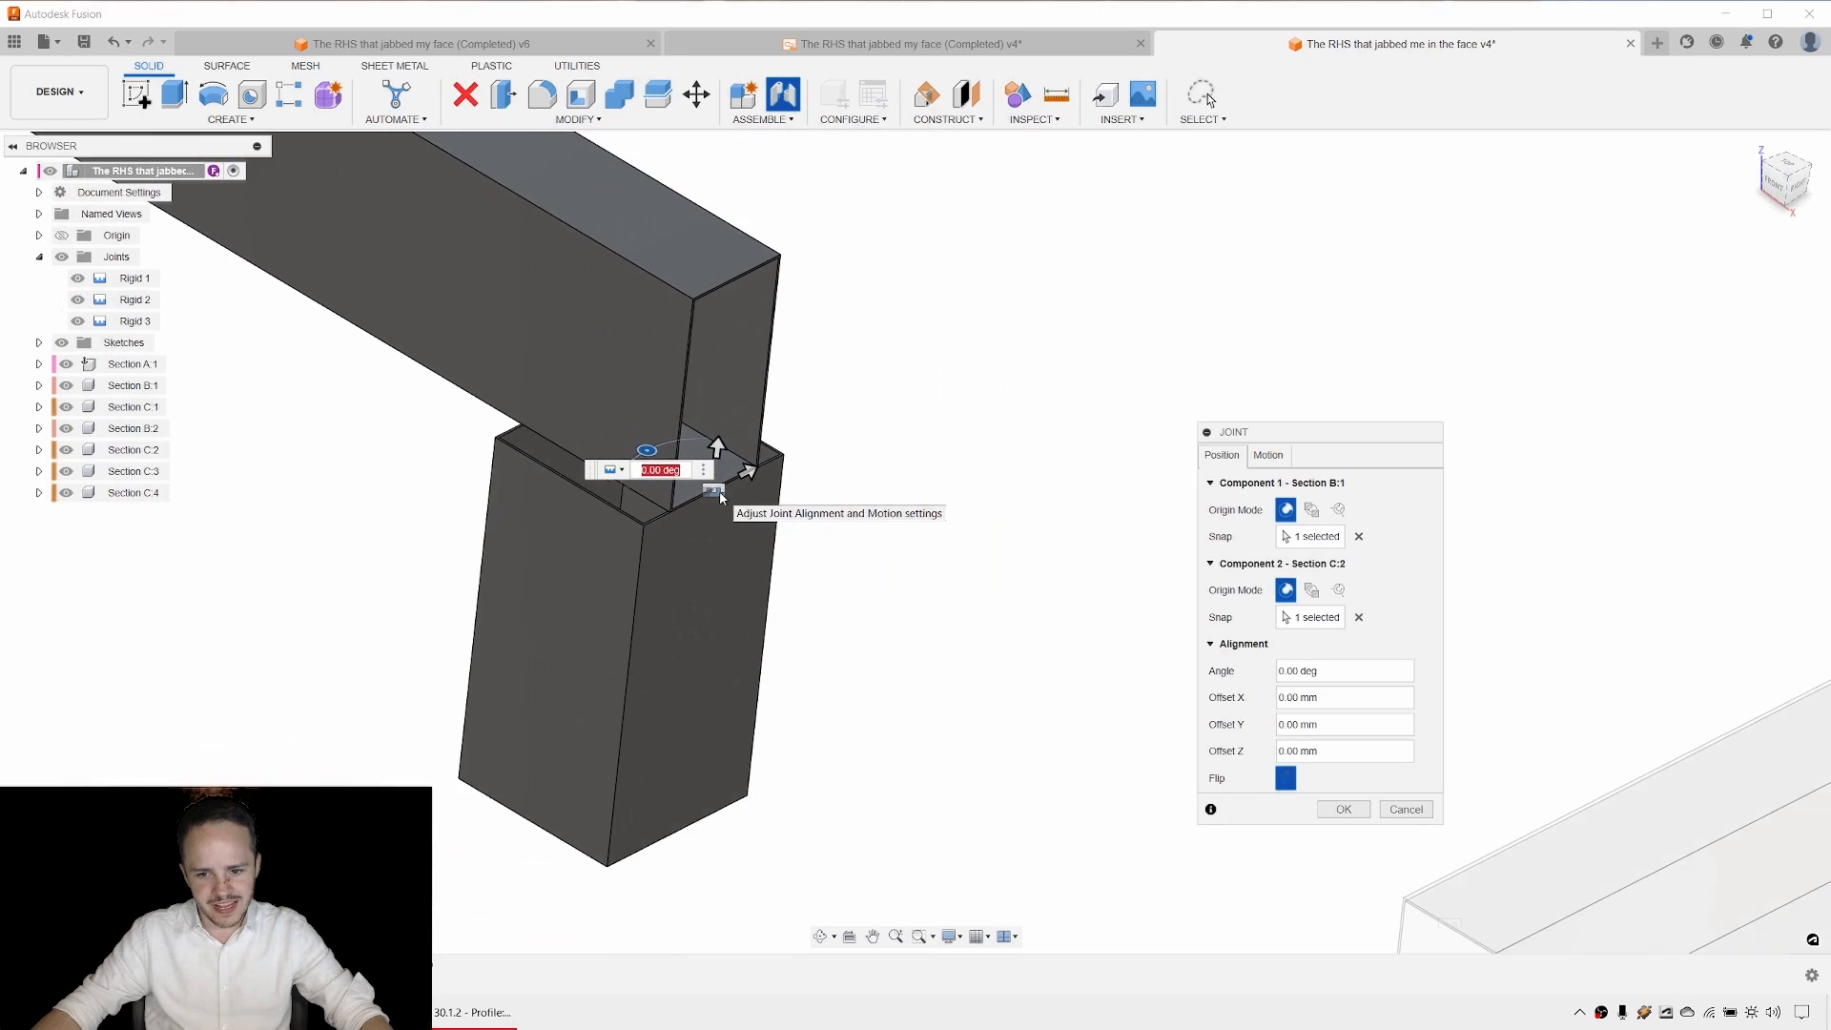
{"action": "left_click", "coordinate": [1285, 778]}
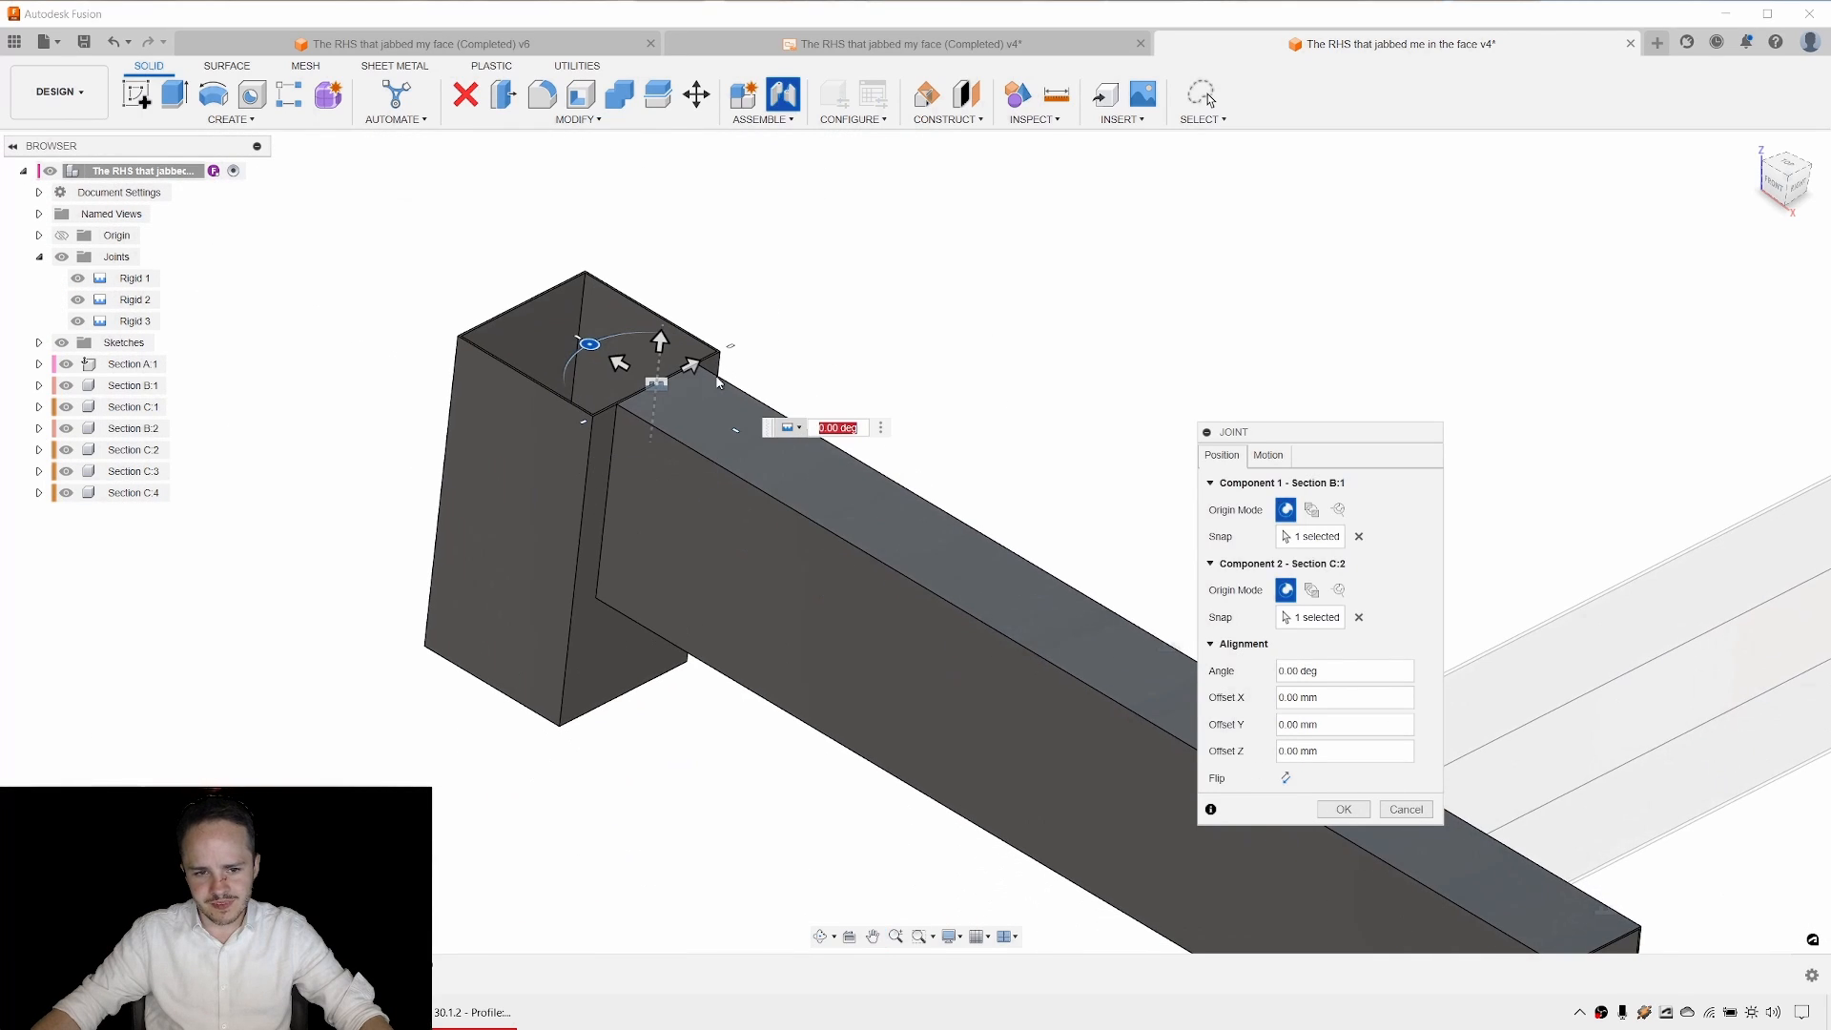
Set the joint's Z offset to -10 mm and complete the joint.
{"action": "left_click_drag", "start_coordinate": [660, 343], "coordinate": [656, 391]}
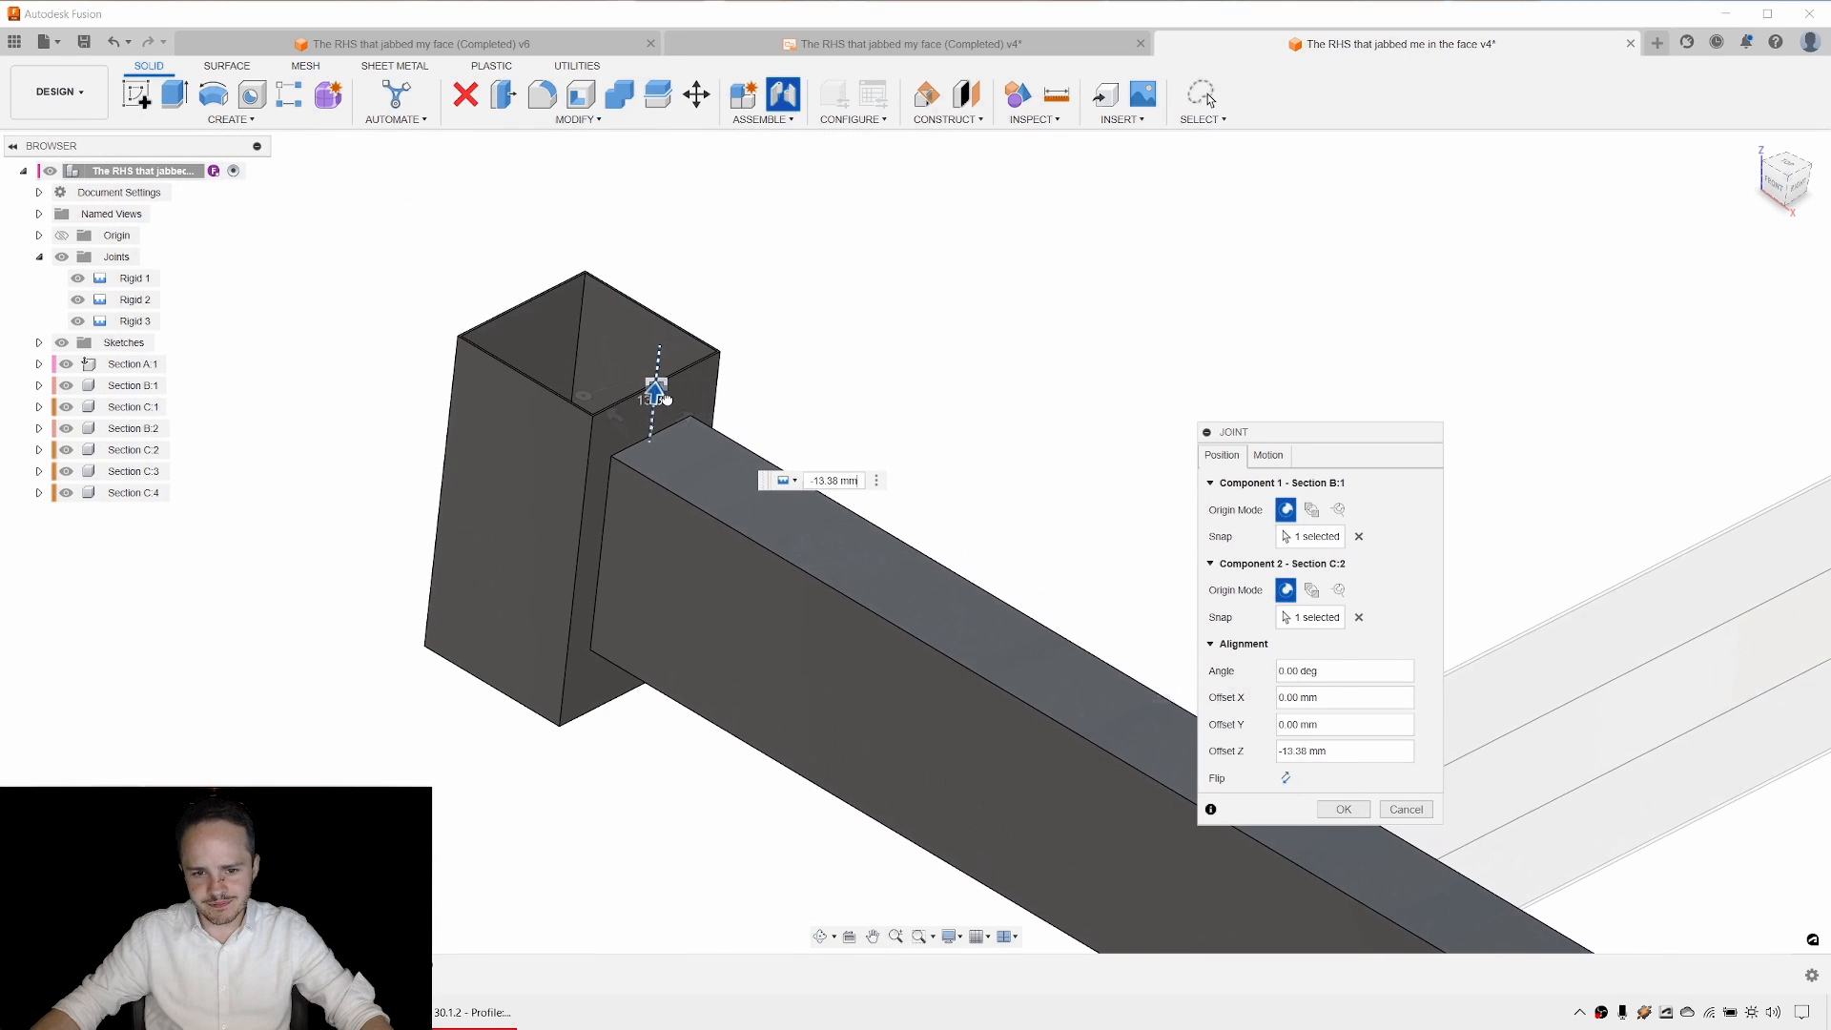
{"action": "type", "text": "-10"}
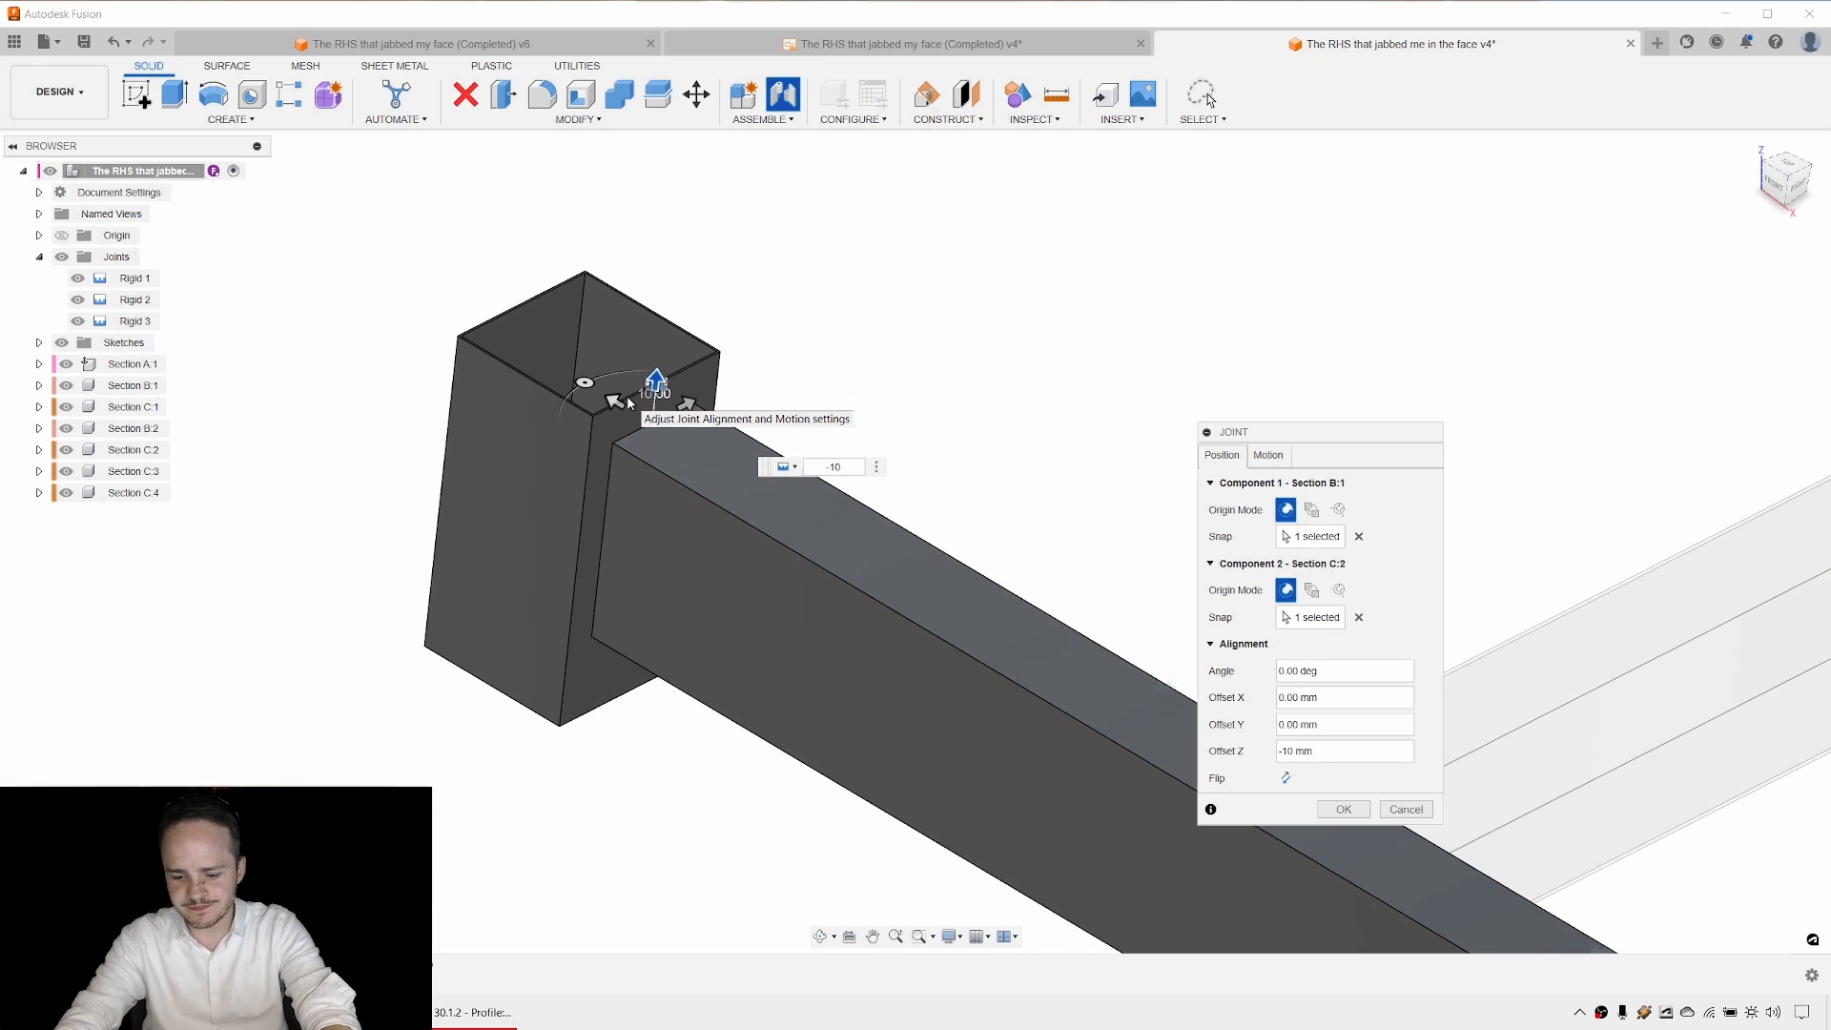
{"action": "key", "text": "Return"}
Start a rigid joint between the top-edge midpoints of the far crossbar's open end and the adjacent Section C:3 post, with Flip off.
{"action": "scroll", "coordinate": [875, 376], "scroll_direction": "down", "scroll_amount": 5}
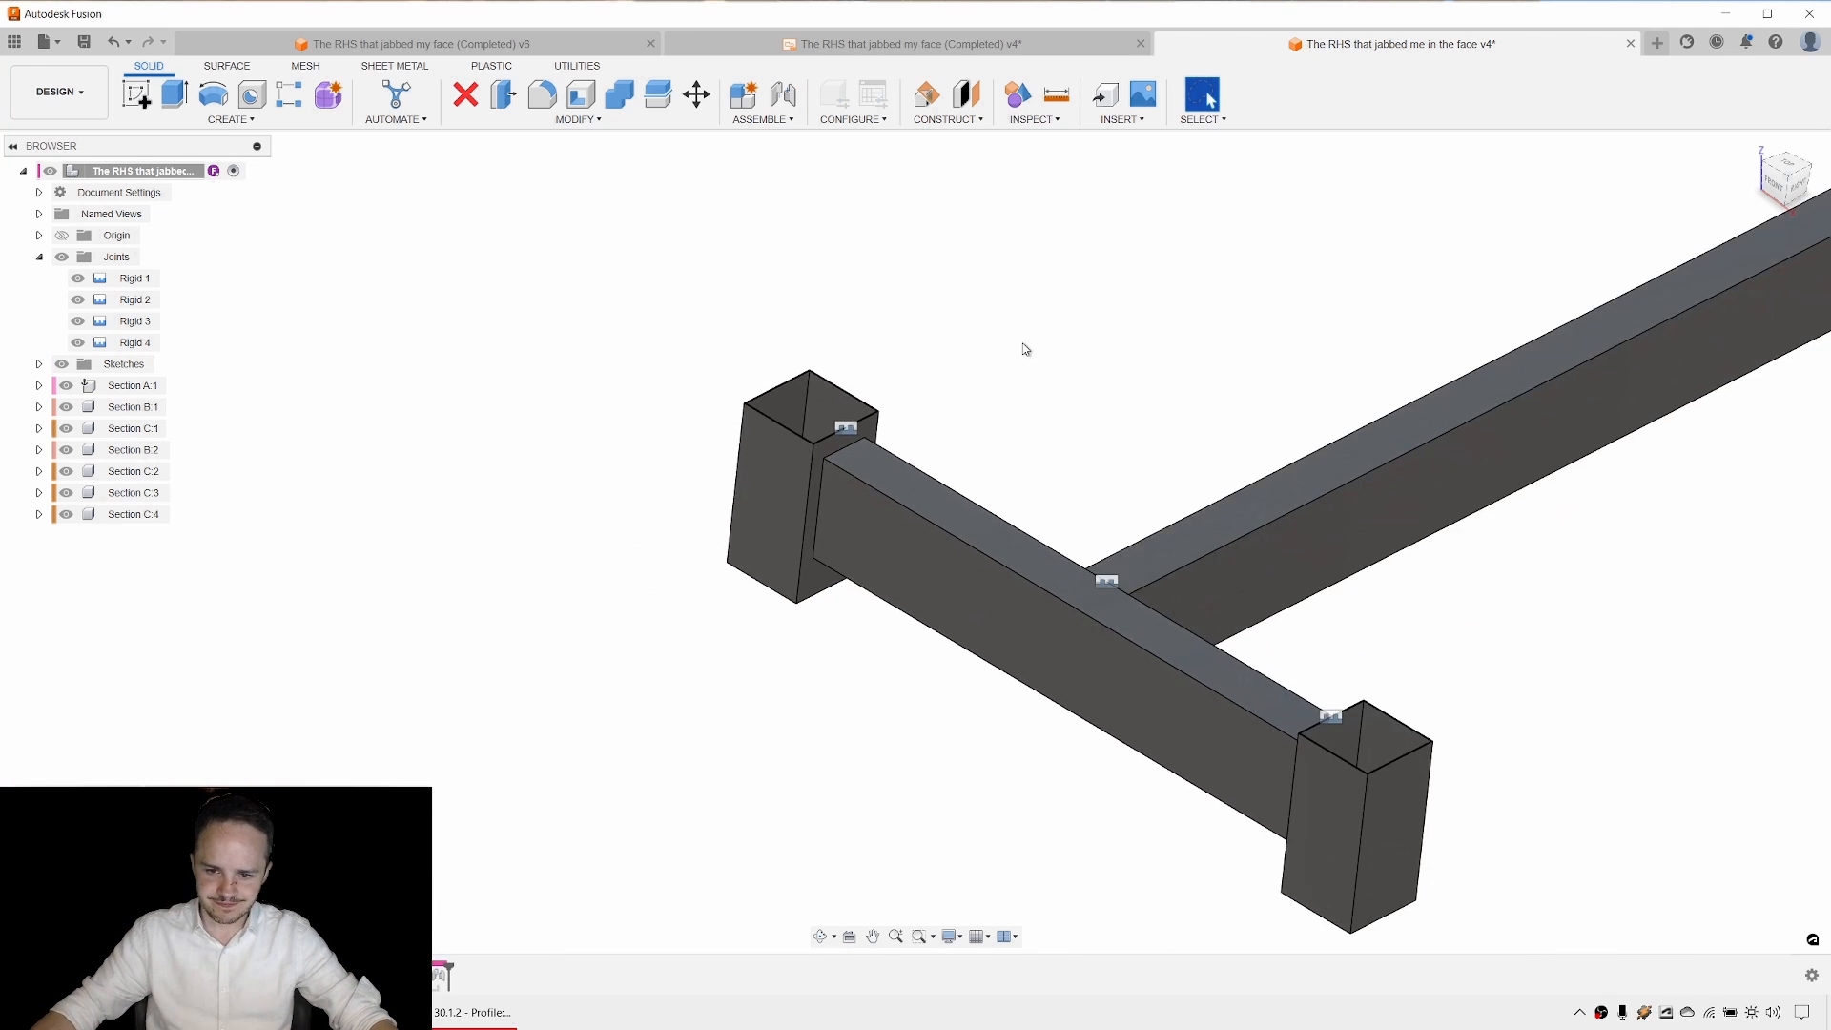
{"action": "middle_click_drag", "start_coordinate": [1239, 327], "coordinate": [615, 683]}
{"action": "middle_click_drag", "start_coordinate": [1564, 190], "coordinate": [936, 306]}
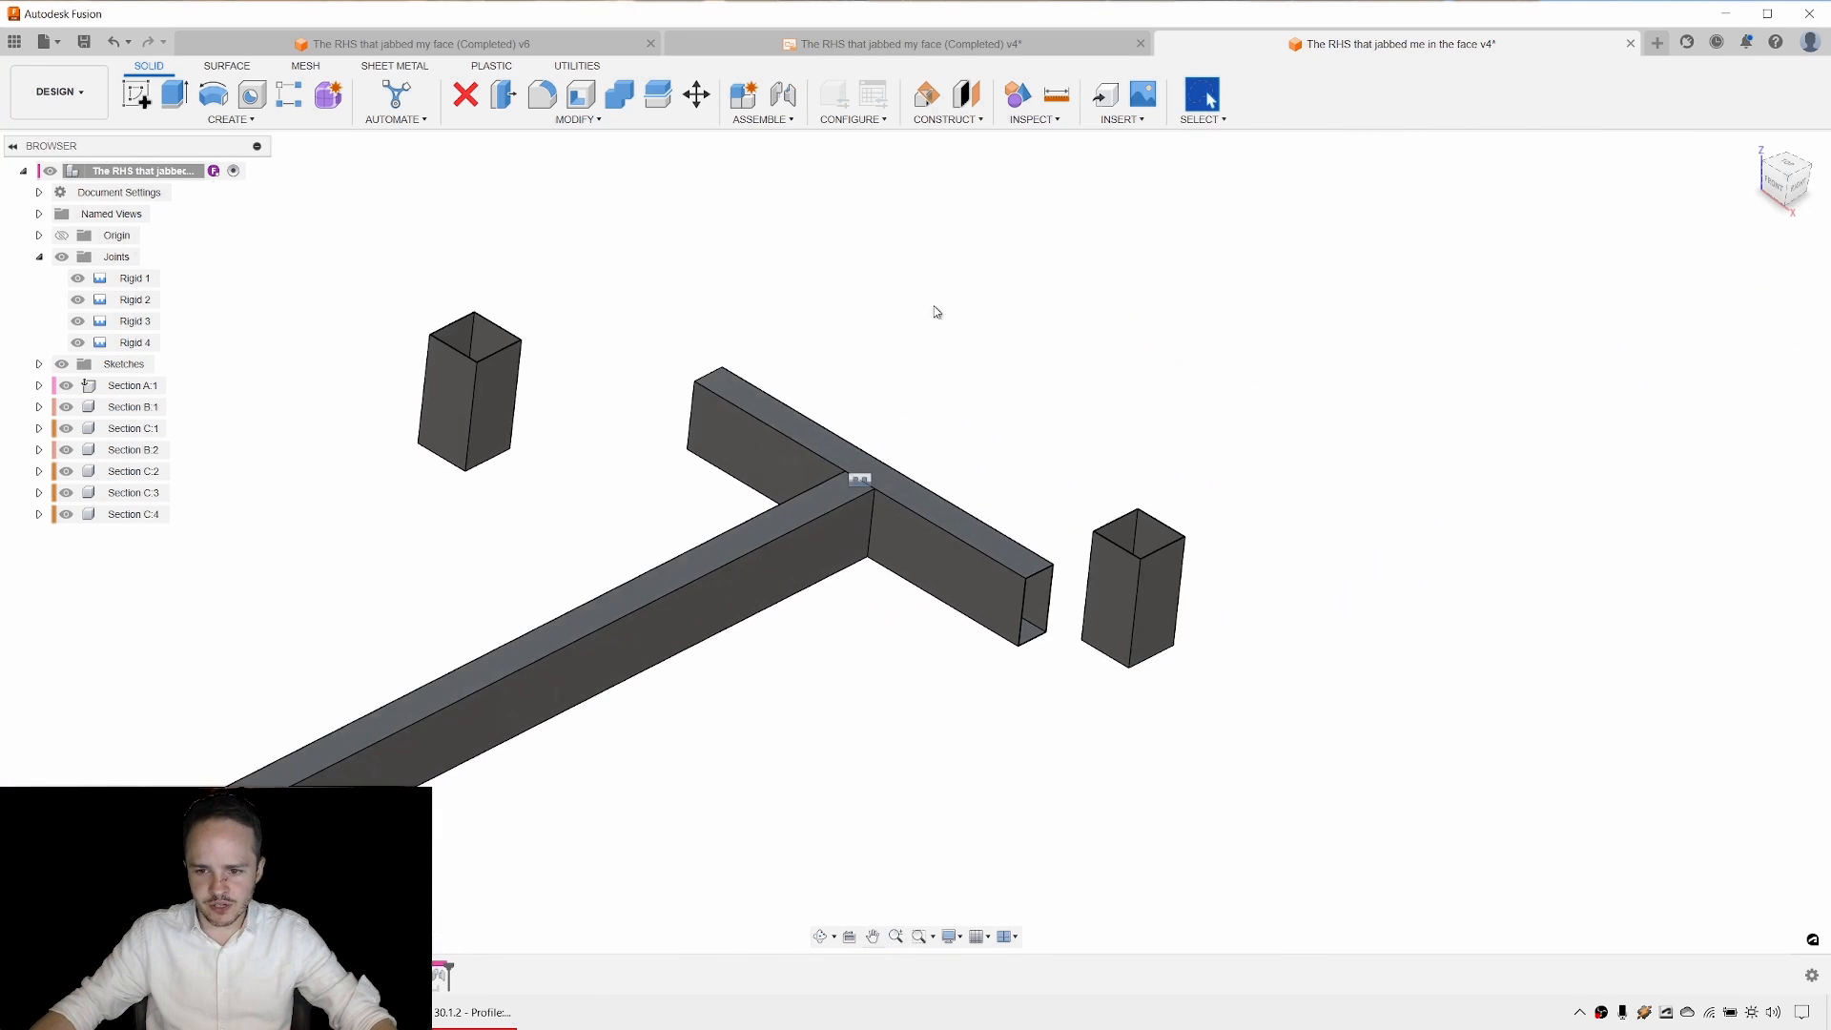
{"action": "scroll", "coordinate": [1130, 484], "scroll_direction": "up", "scroll_amount": 4}
{"action": "key", "text": "j"}
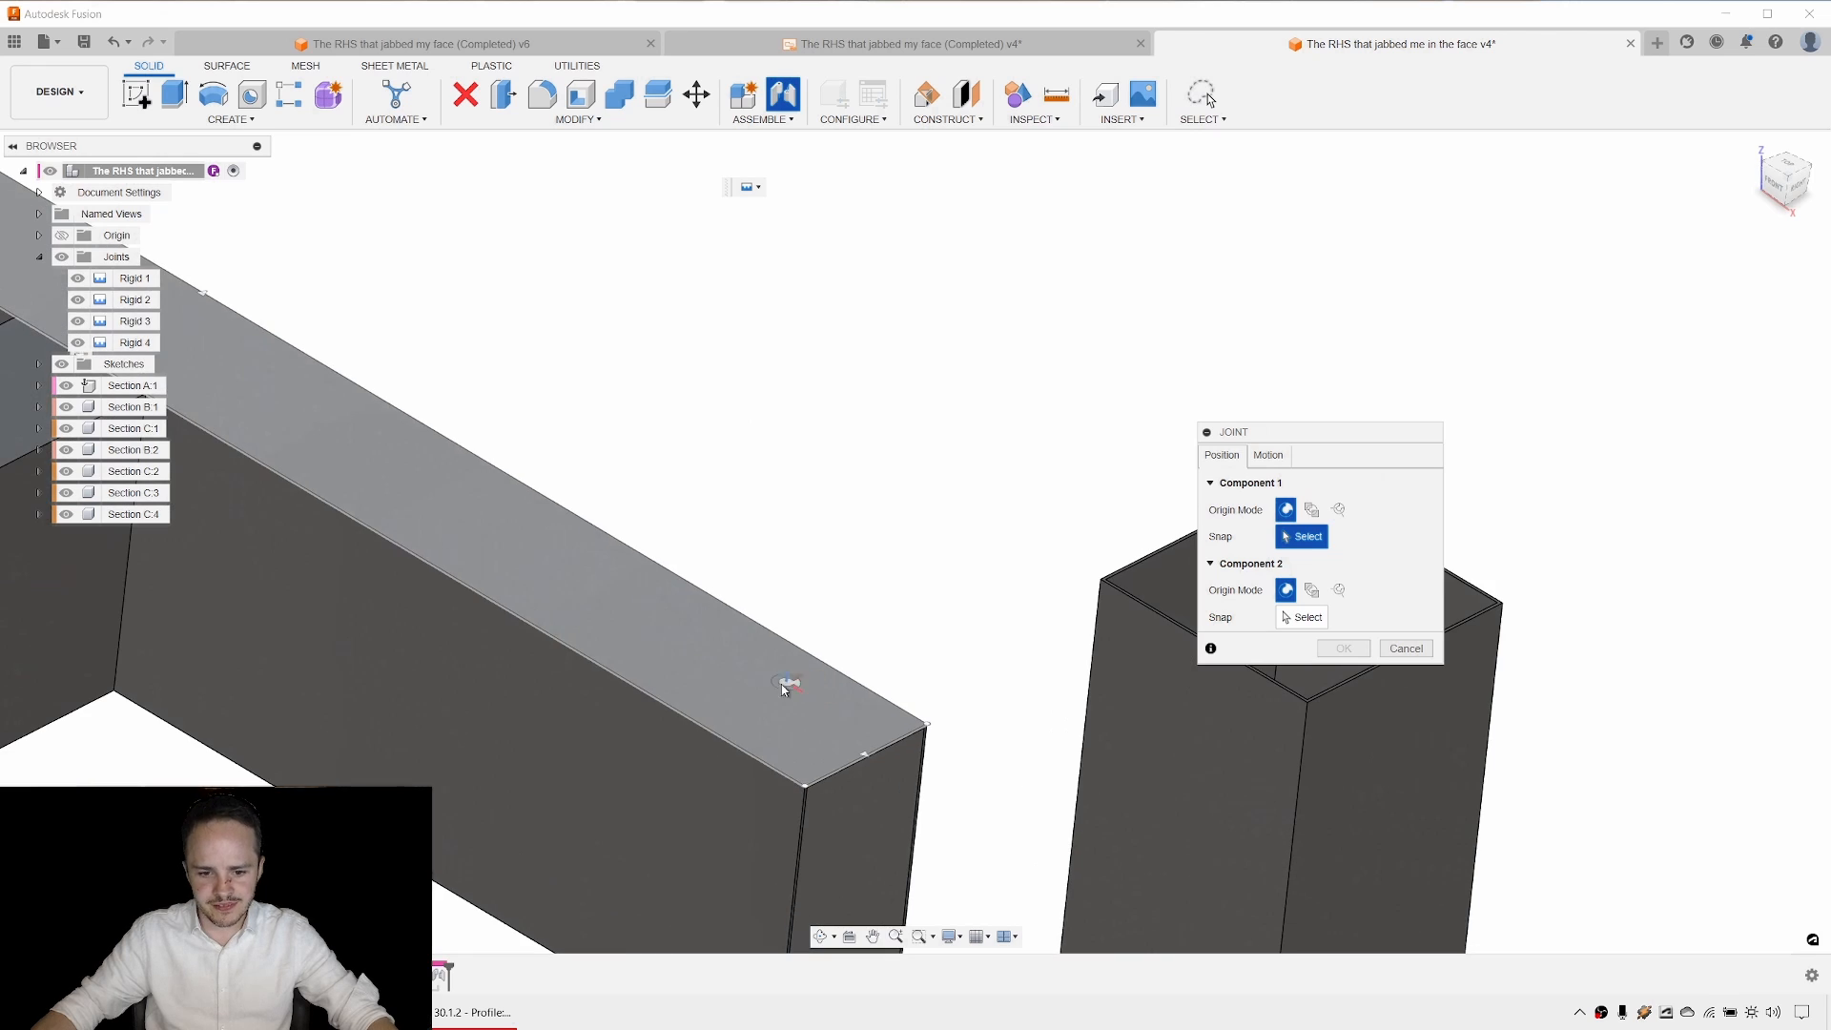
{"action": "left_click", "coordinate": [863, 748]}
{"action": "middle_click_drag", "start_coordinate": [862, 740], "coordinate": [674, 560]}
{"action": "scroll", "coordinate": [896, 474], "scroll_direction": "up", "scroll_amount": 5}
{"action": "scroll", "coordinate": [969, 527], "scroll_direction": "up", "scroll_amount": 5}
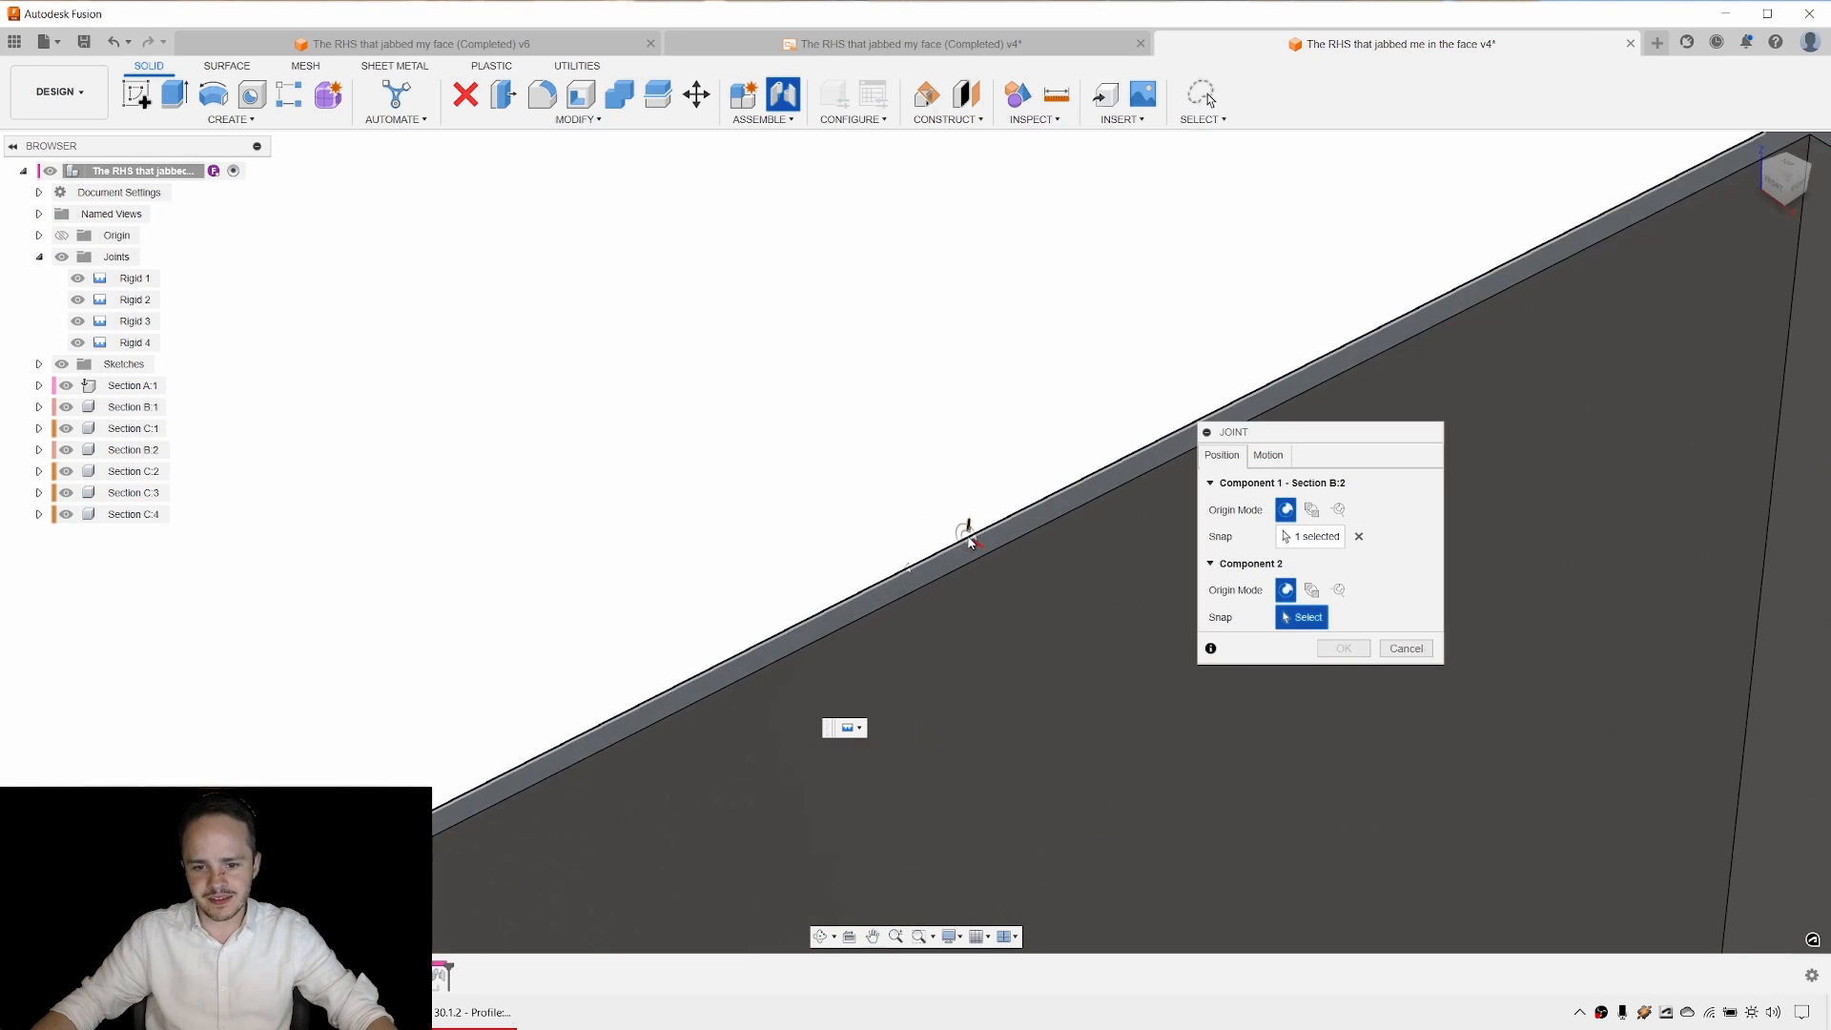
{"action": "left_click", "coordinate": [946, 559]}
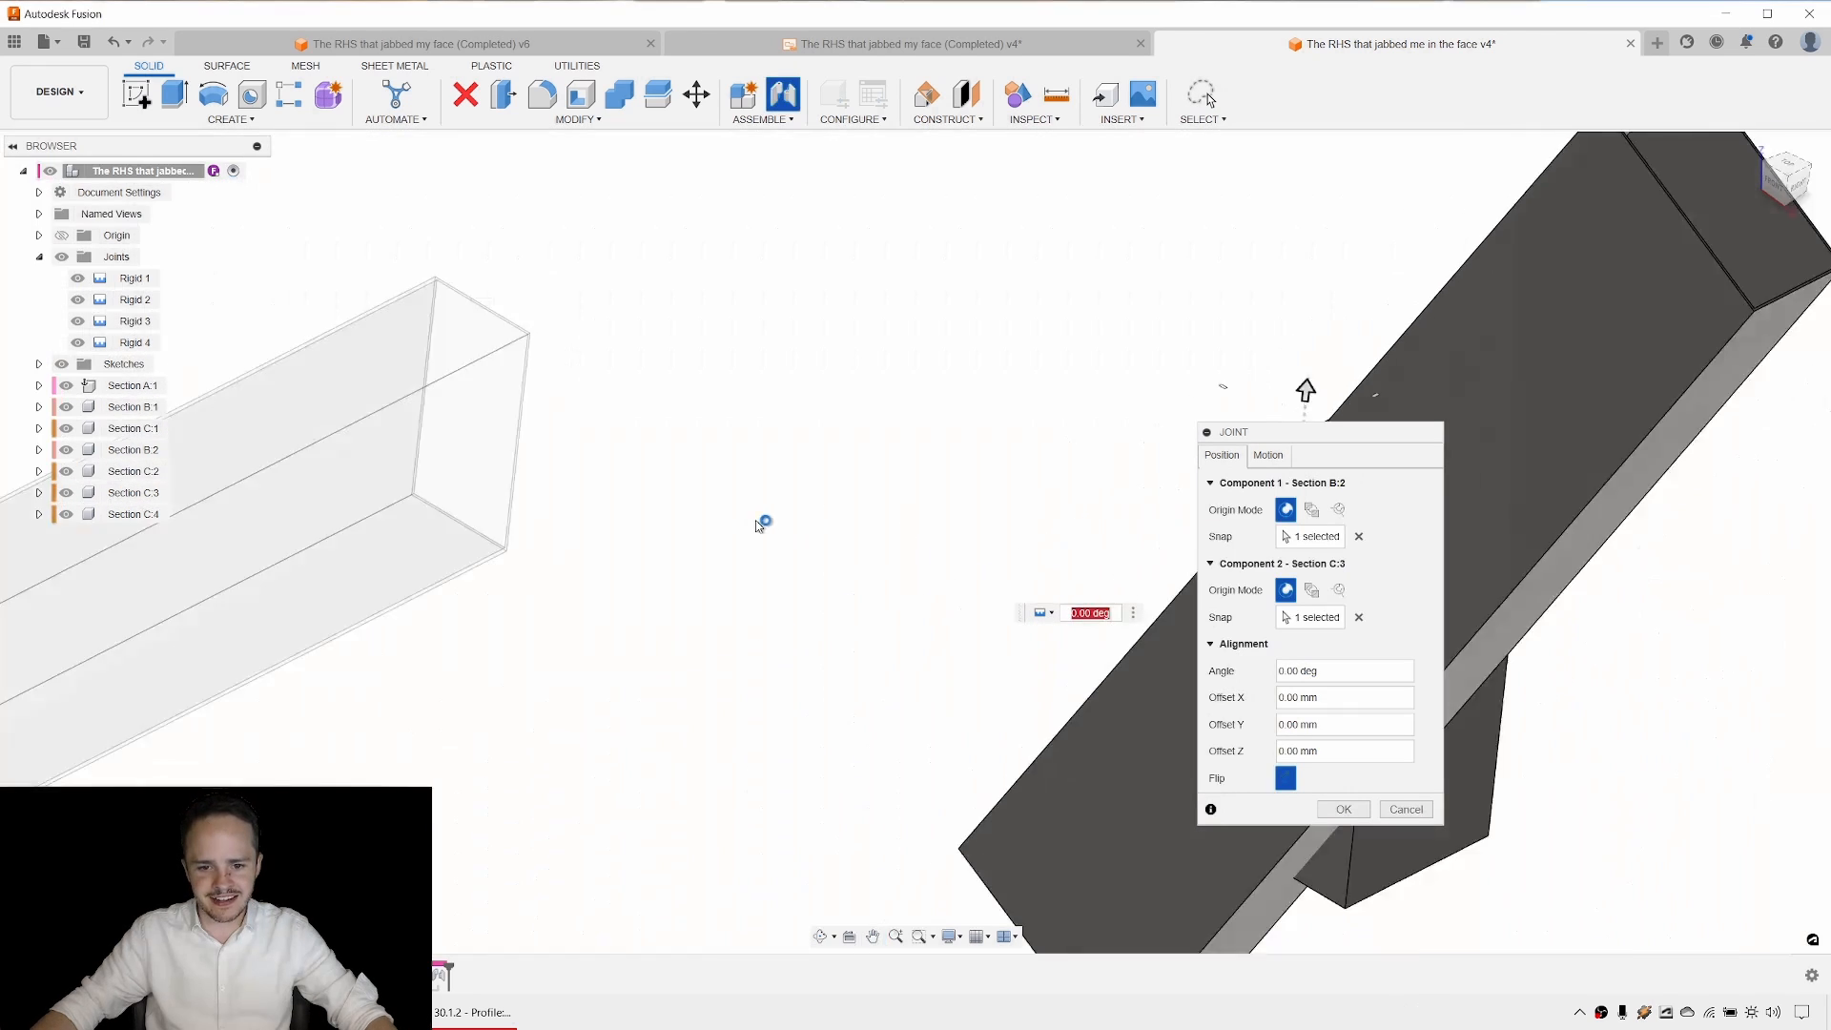
{"action": "scroll", "coordinate": [886, 523], "scroll_direction": "up", "scroll_amount": 3}
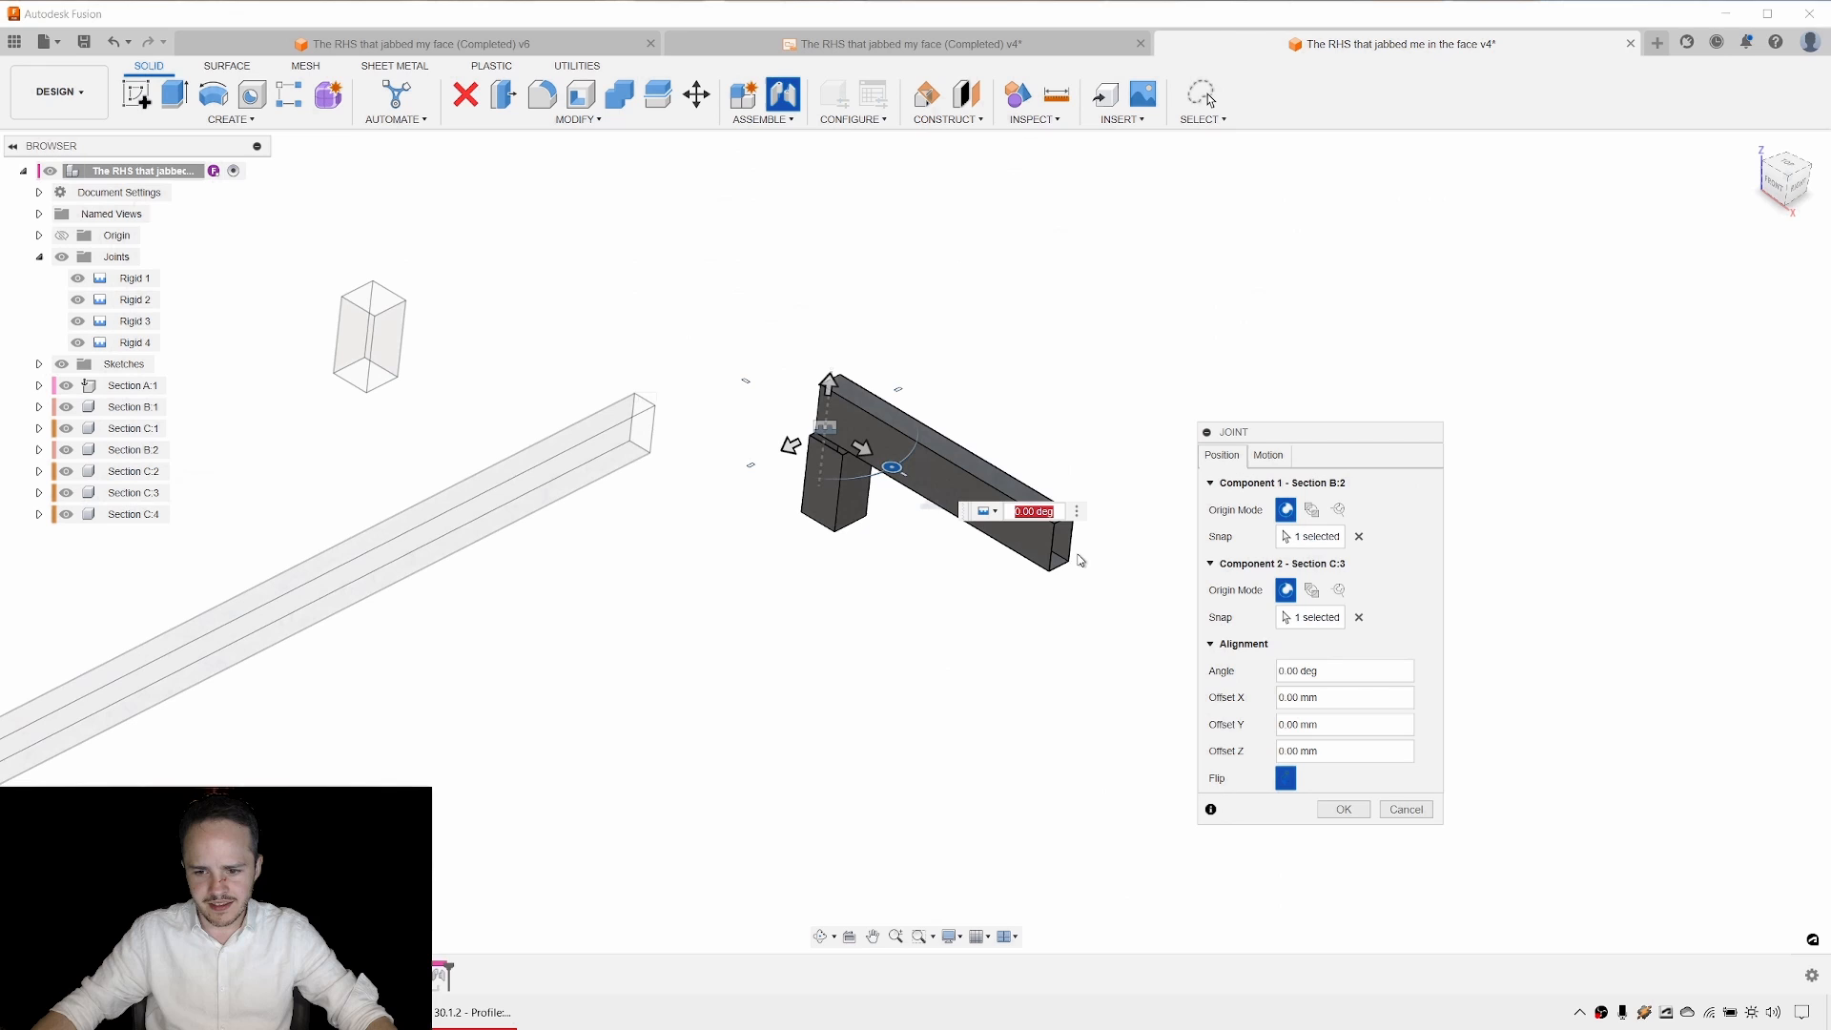
{"action": "left_click", "coordinate": [1289, 779]}
Set the Z offset of the Section C:3 post joint to -10 mm and complete the joint.
{"action": "scroll", "coordinate": [808, 425], "scroll_direction": "up", "scroll_amount": 3}
{"action": "left_click_drag", "start_coordinate": [844, 385], "coordinate": [840, 396]}
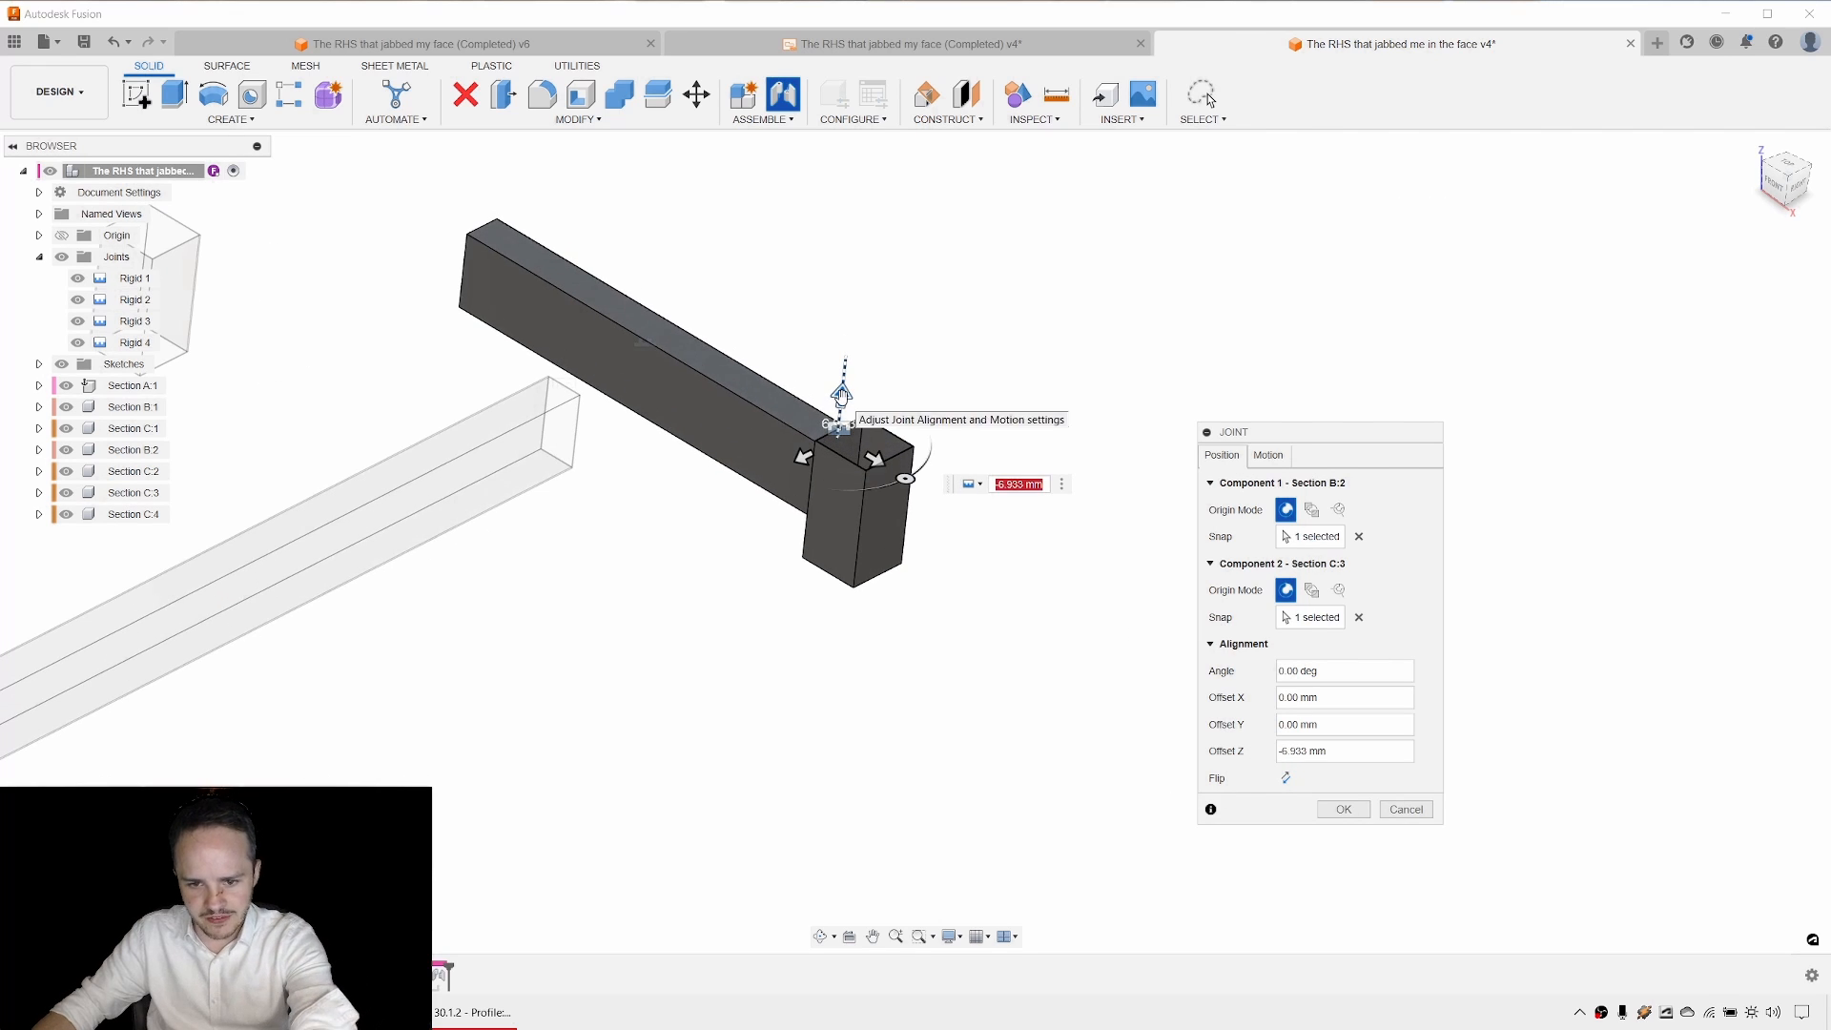
{"action": "type", "text": "-10"}
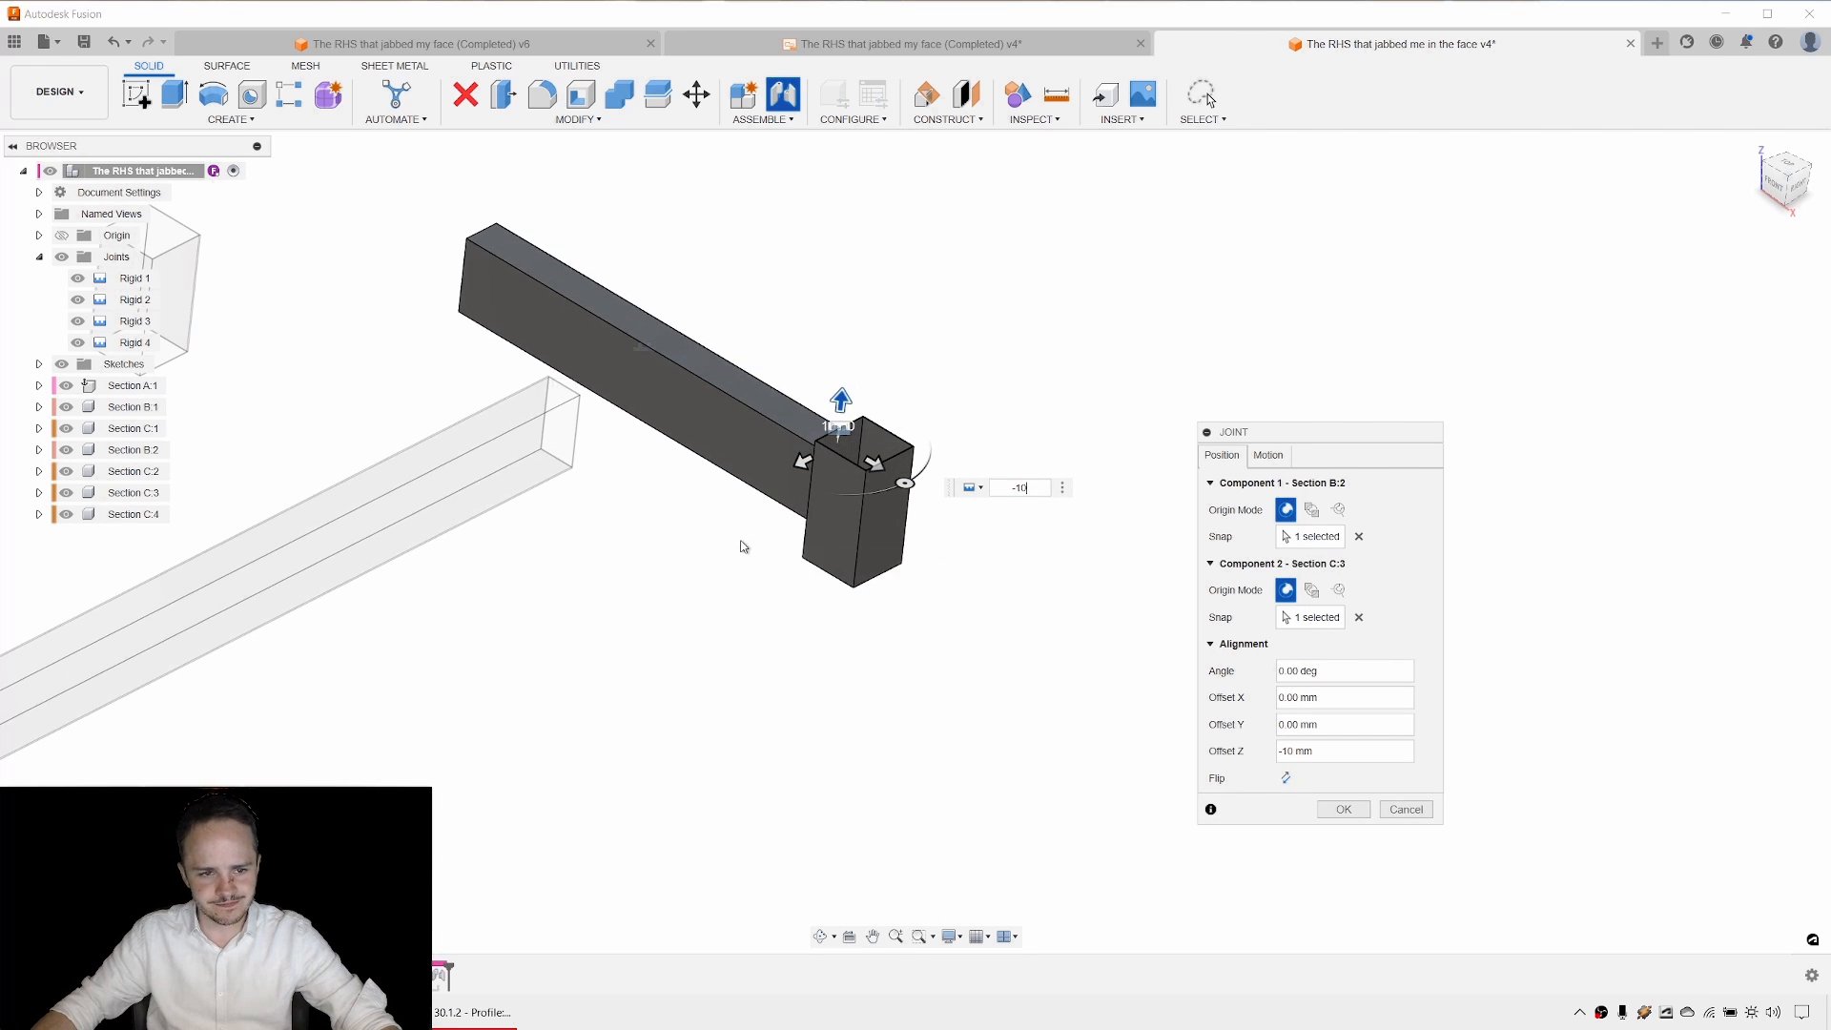
{"action": "key", "text": "Return"}
Start a rigid joint between the top-edge midpoints of the far crossbar's remaining free end and the Section C:4 post, with Flip off.
{"action": "middle_click_drag", "start_coordinate": [459, 299], "coordinate": [690, 439]}
{"action": "key", "text": "j"}
{"action": "scroll", "coordinate": [382, 396], "scroll_direction": "up", "scroll_amount": 5}
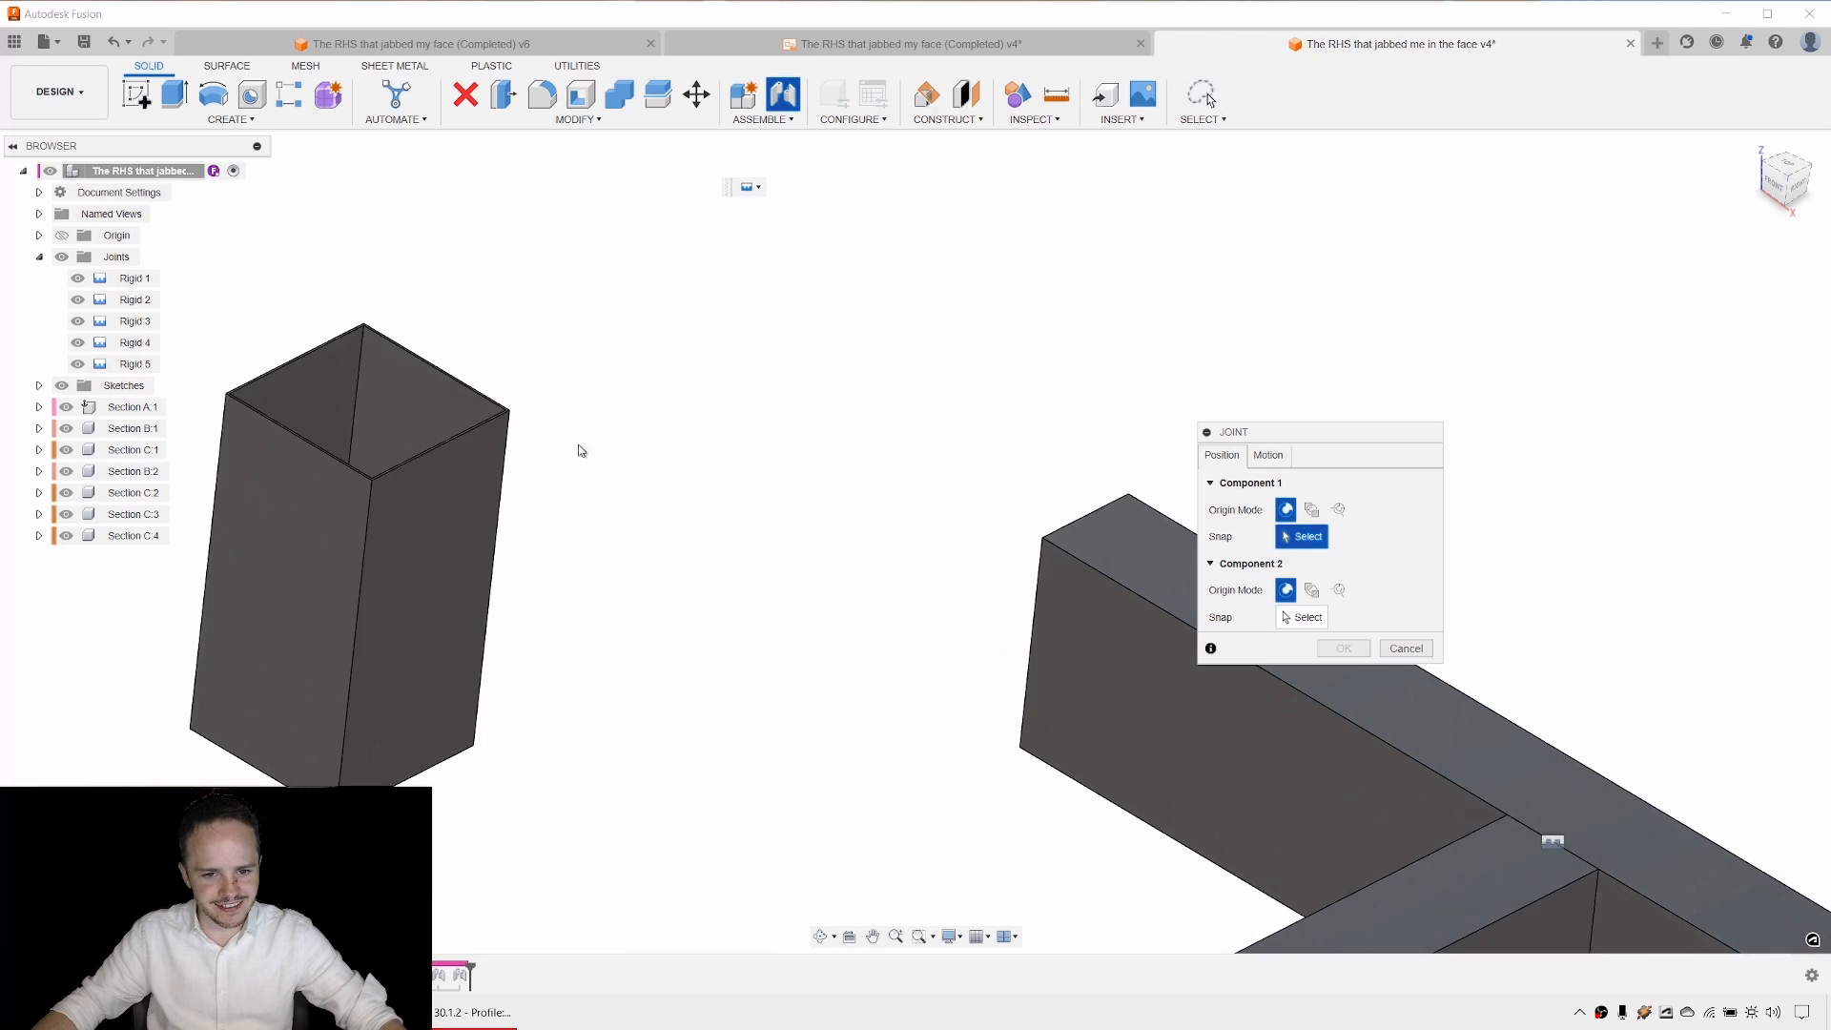
{"action": "scroll", "coordinate": [500, 438], "scroll_direction": "up", "scroll_amount": 10}
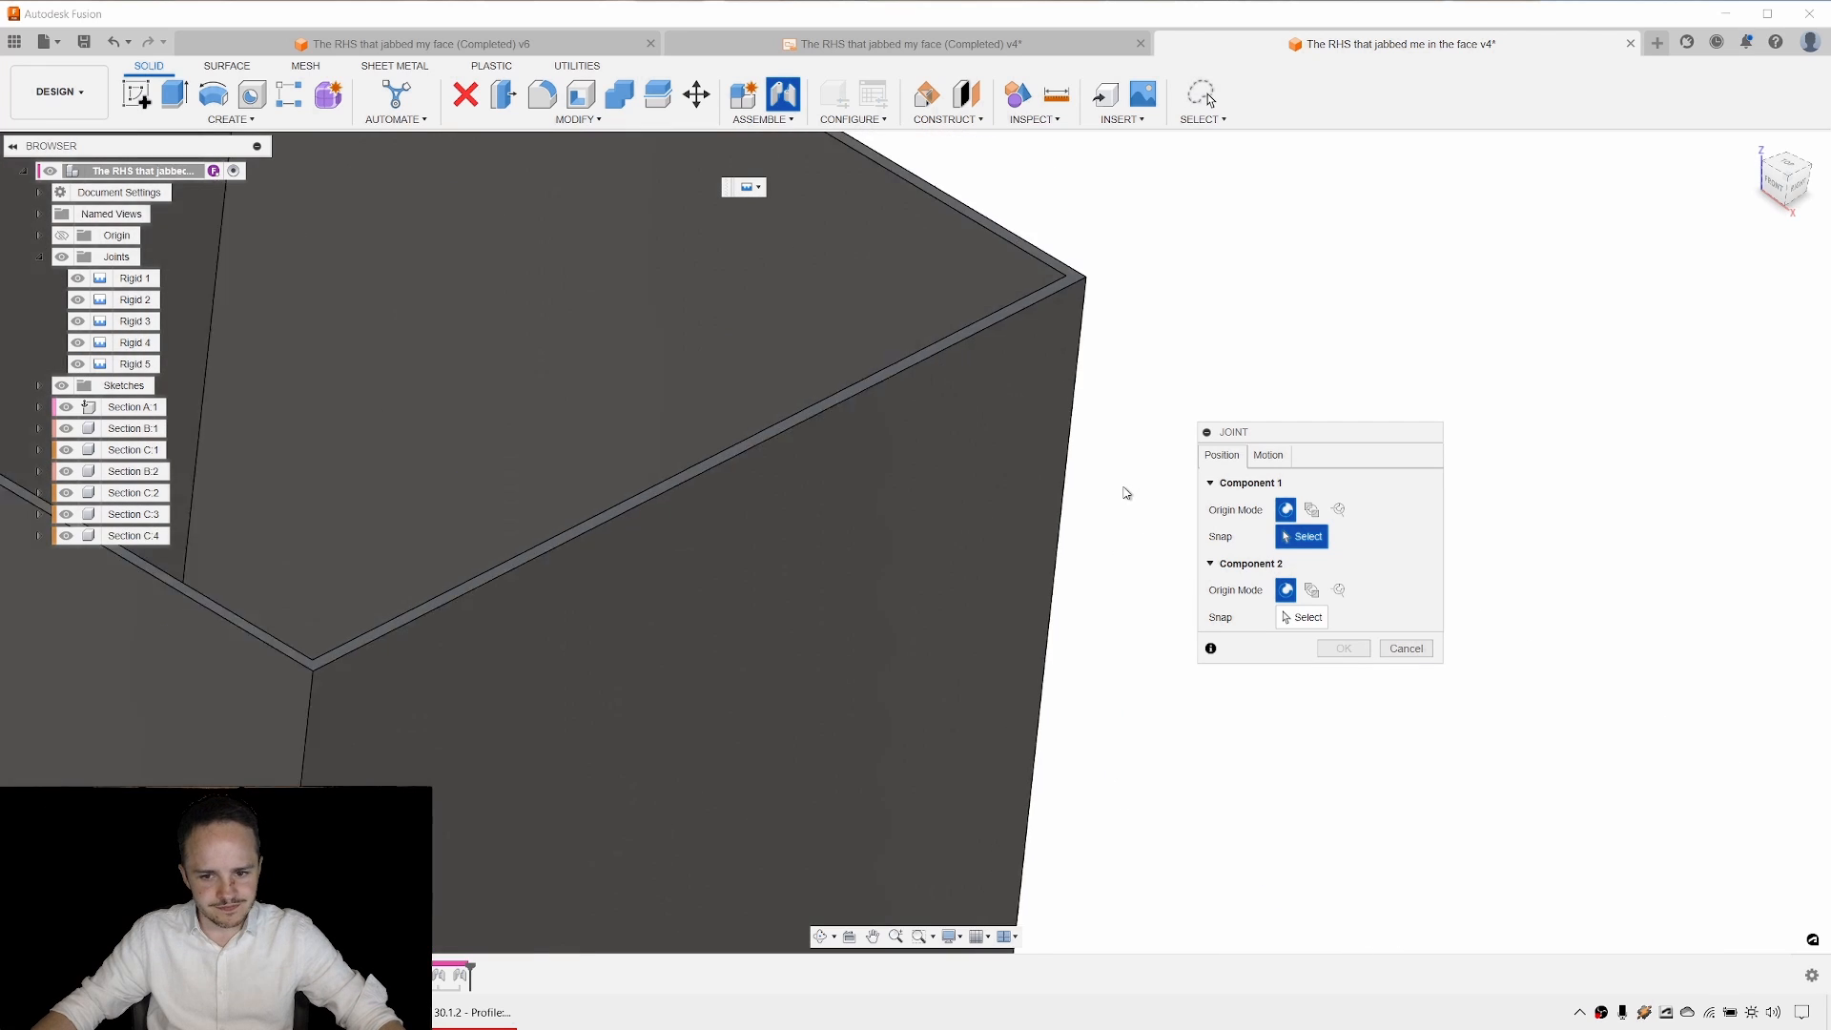
{"action": "scroll", "coordinate": [1126, 493], "scroll_direction": "down", "scroll_amount": 5}
{"action": "middle_click_drag", "start_coordinate": [1032, 503], "coordinate": [171, 455]}
{"action": "middle_click_drag", "start_coordinate": [882, 585], "coordinate": [298, 440]}
{"action": "left_click", "coordinate": [813, 437]}
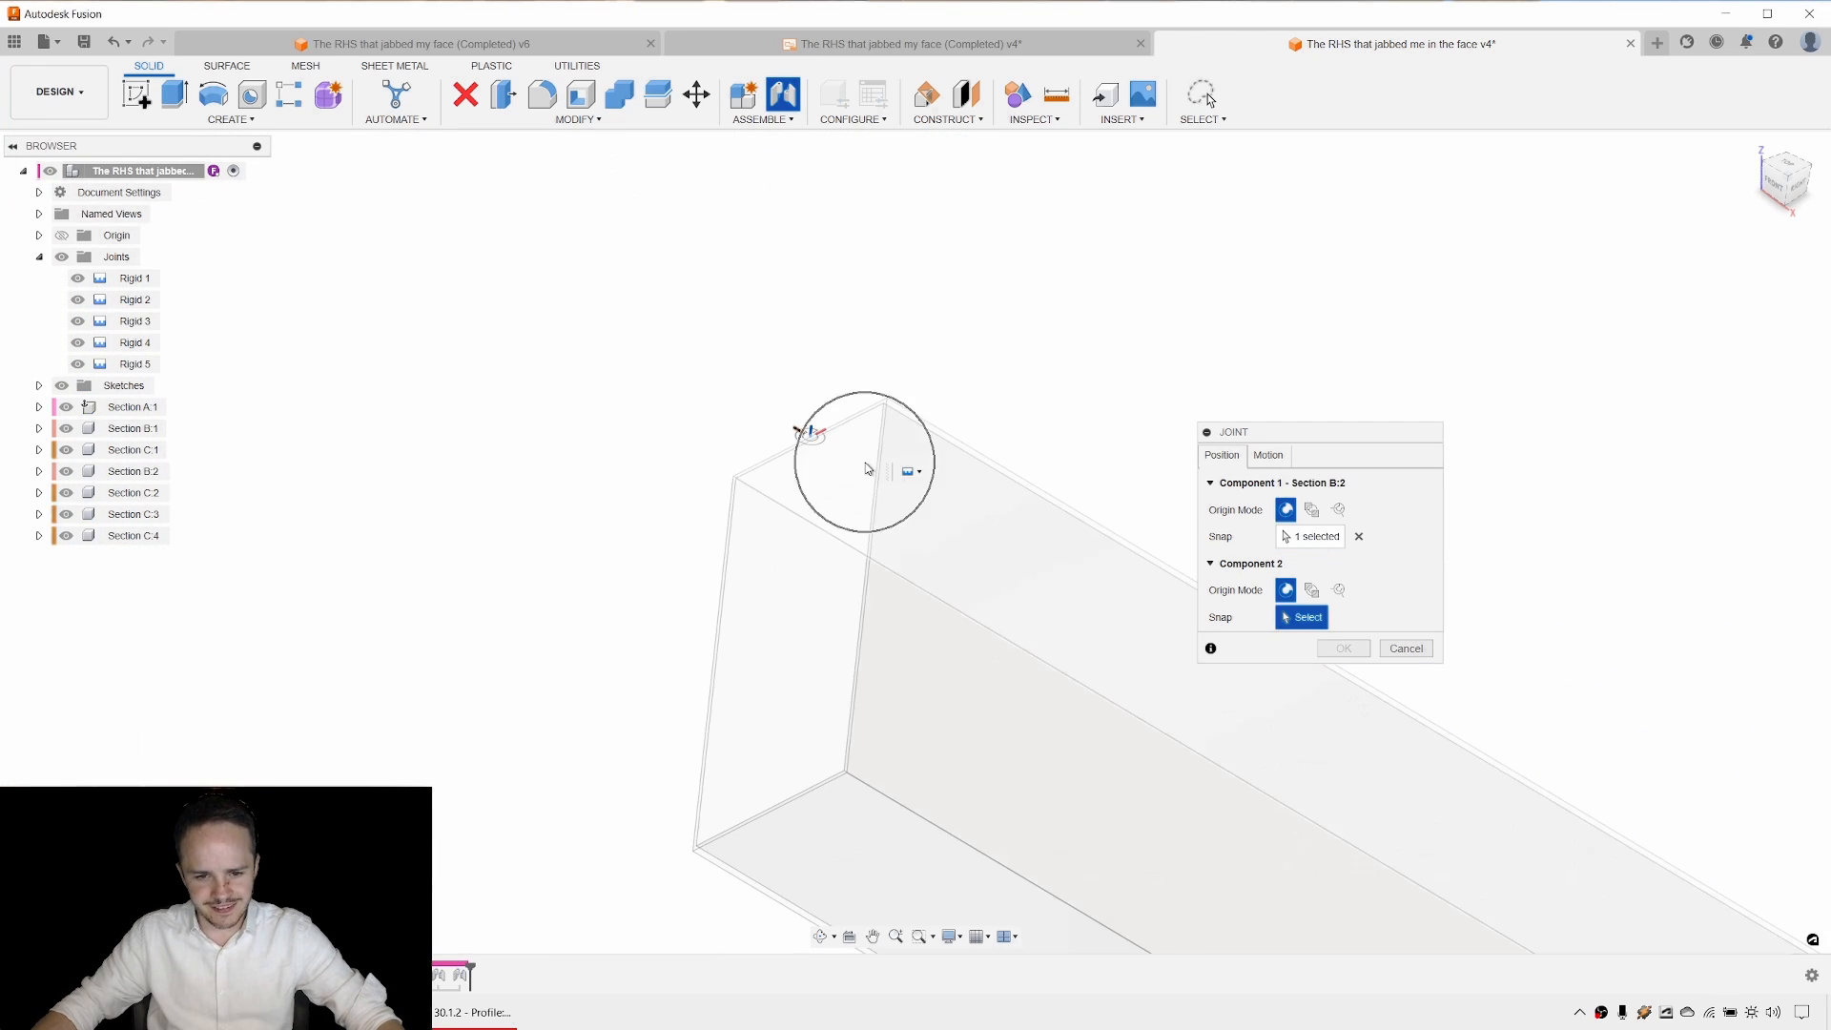
{"action": "middle_click_drag", "start_coordinate": [475, 339], "coordinate": [1256, 431]}
{"action": "scroll", "coordinate": [384, 377], "scroll_direction": "up", "scroll_amount": 10}
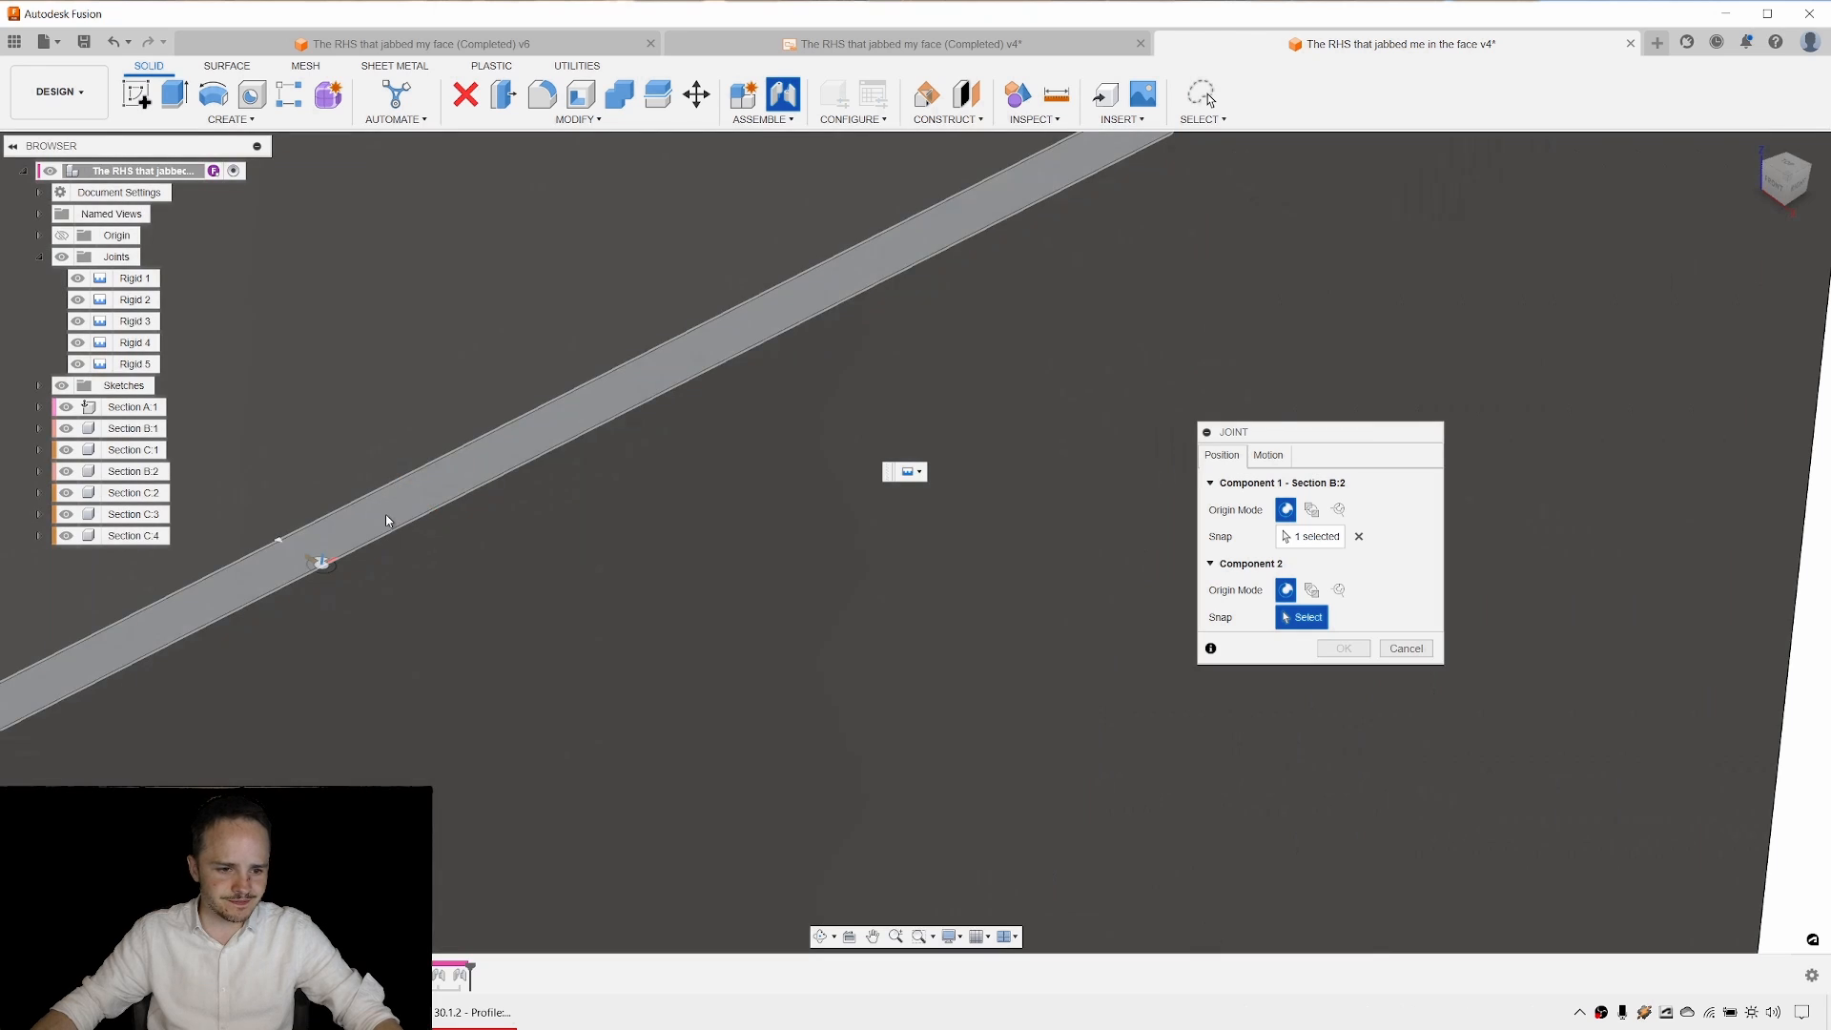
{"action": "left_click", "coordinate": [386, 515]}
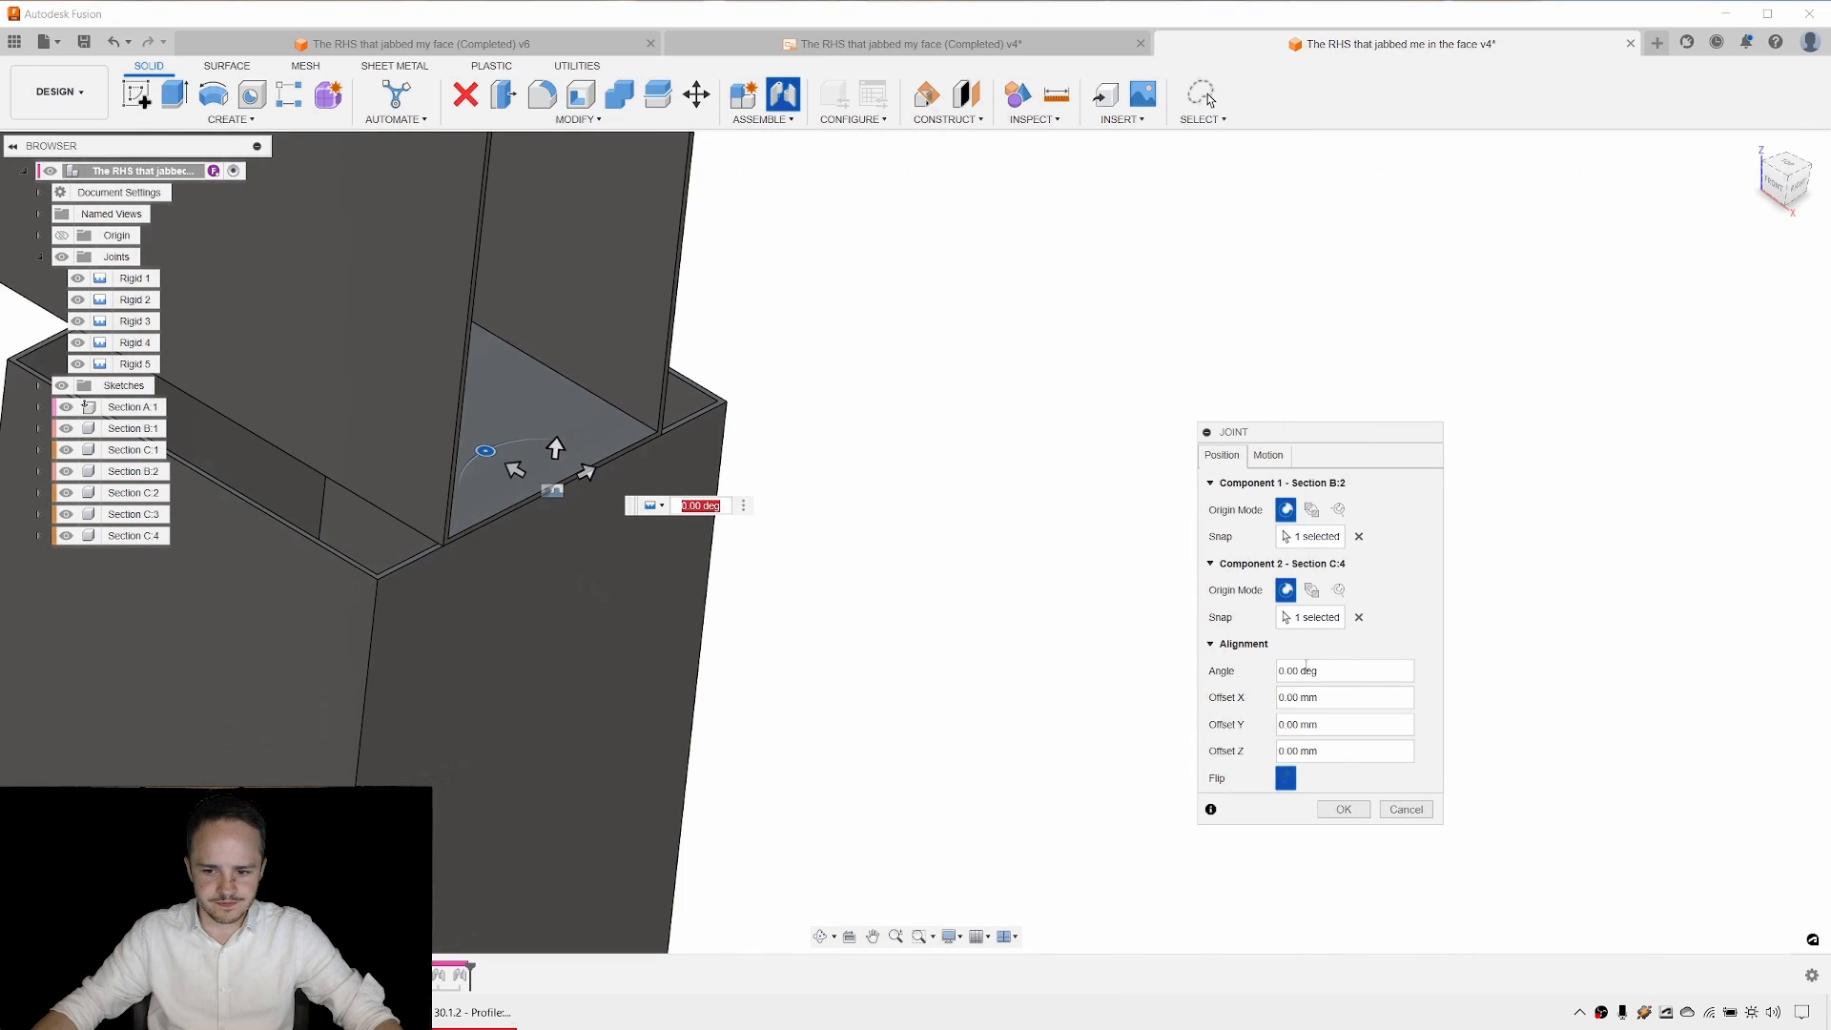
{"action": "scroll", "coordinate": [931, 293], "scroll_direction": "down", "scroll_amount": 5}
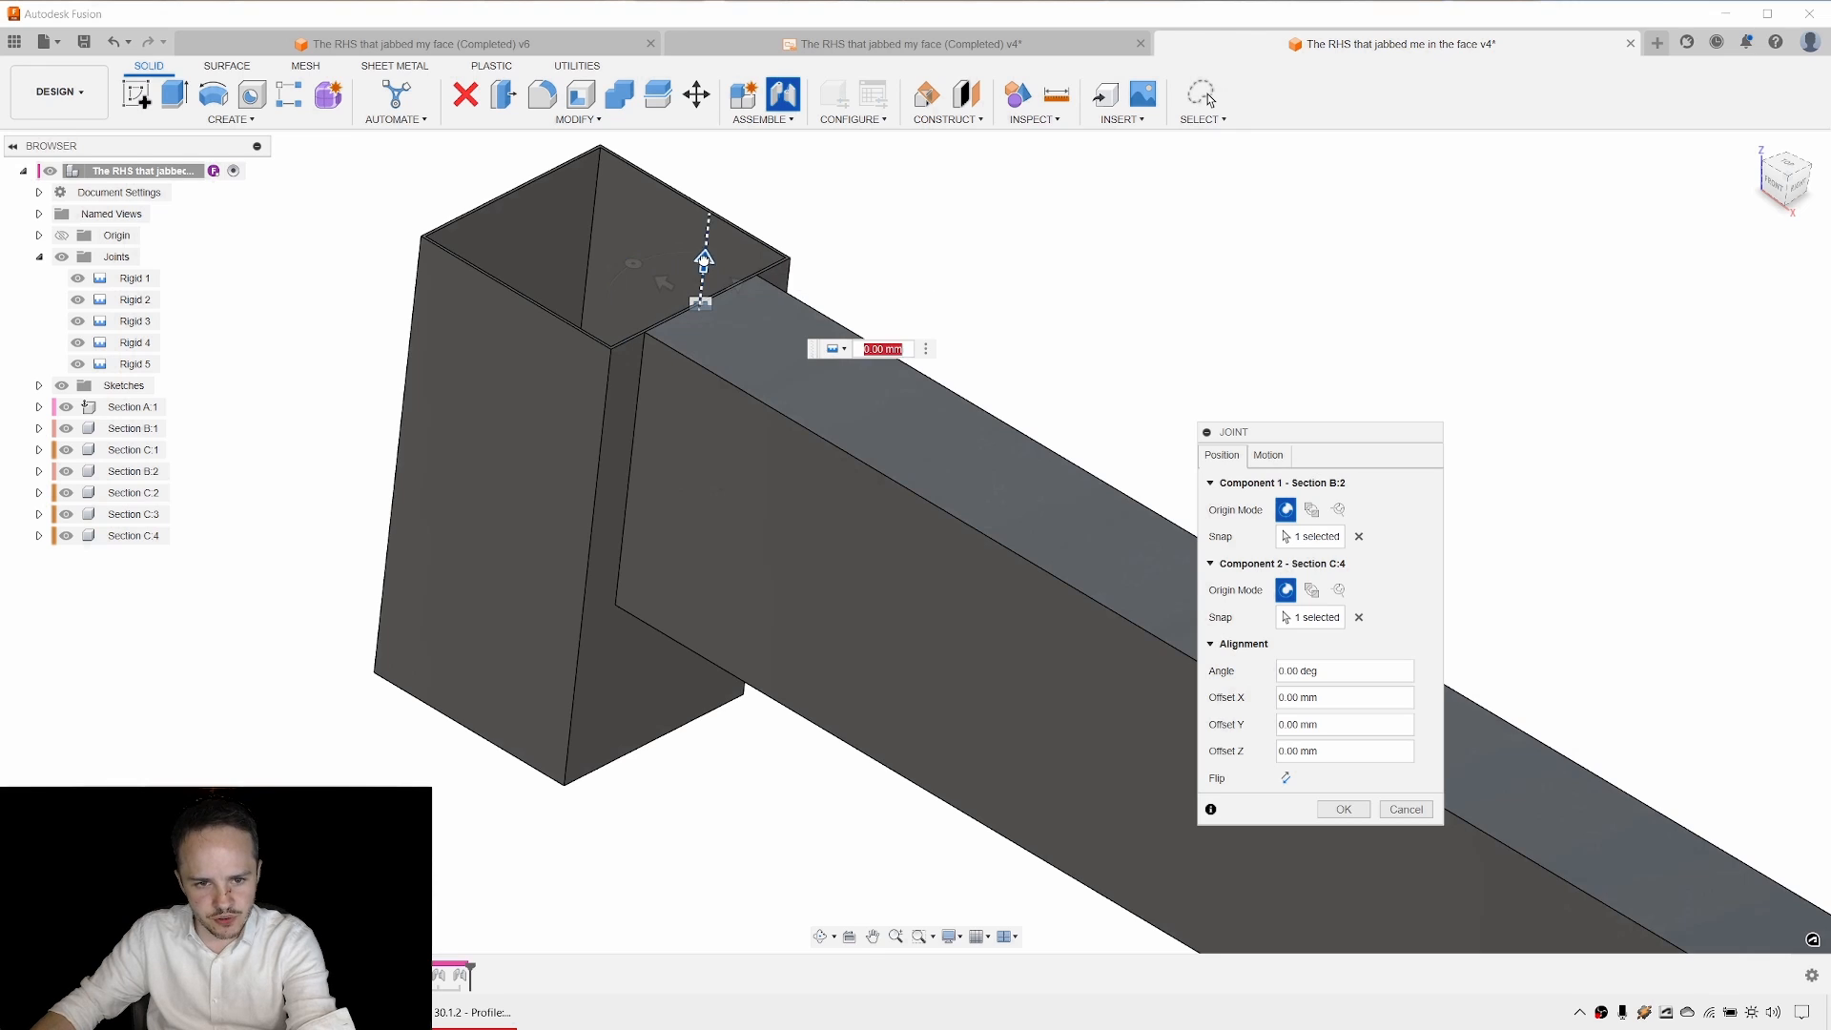
Set the Z offset of the Section C:4 post joint to -10 mm and complete the joint.
{"action": "left_click_drag", "start_coordinate": [704, 260], "coordinate": [701, 310]}
{"action": "type", "text": "-10"}
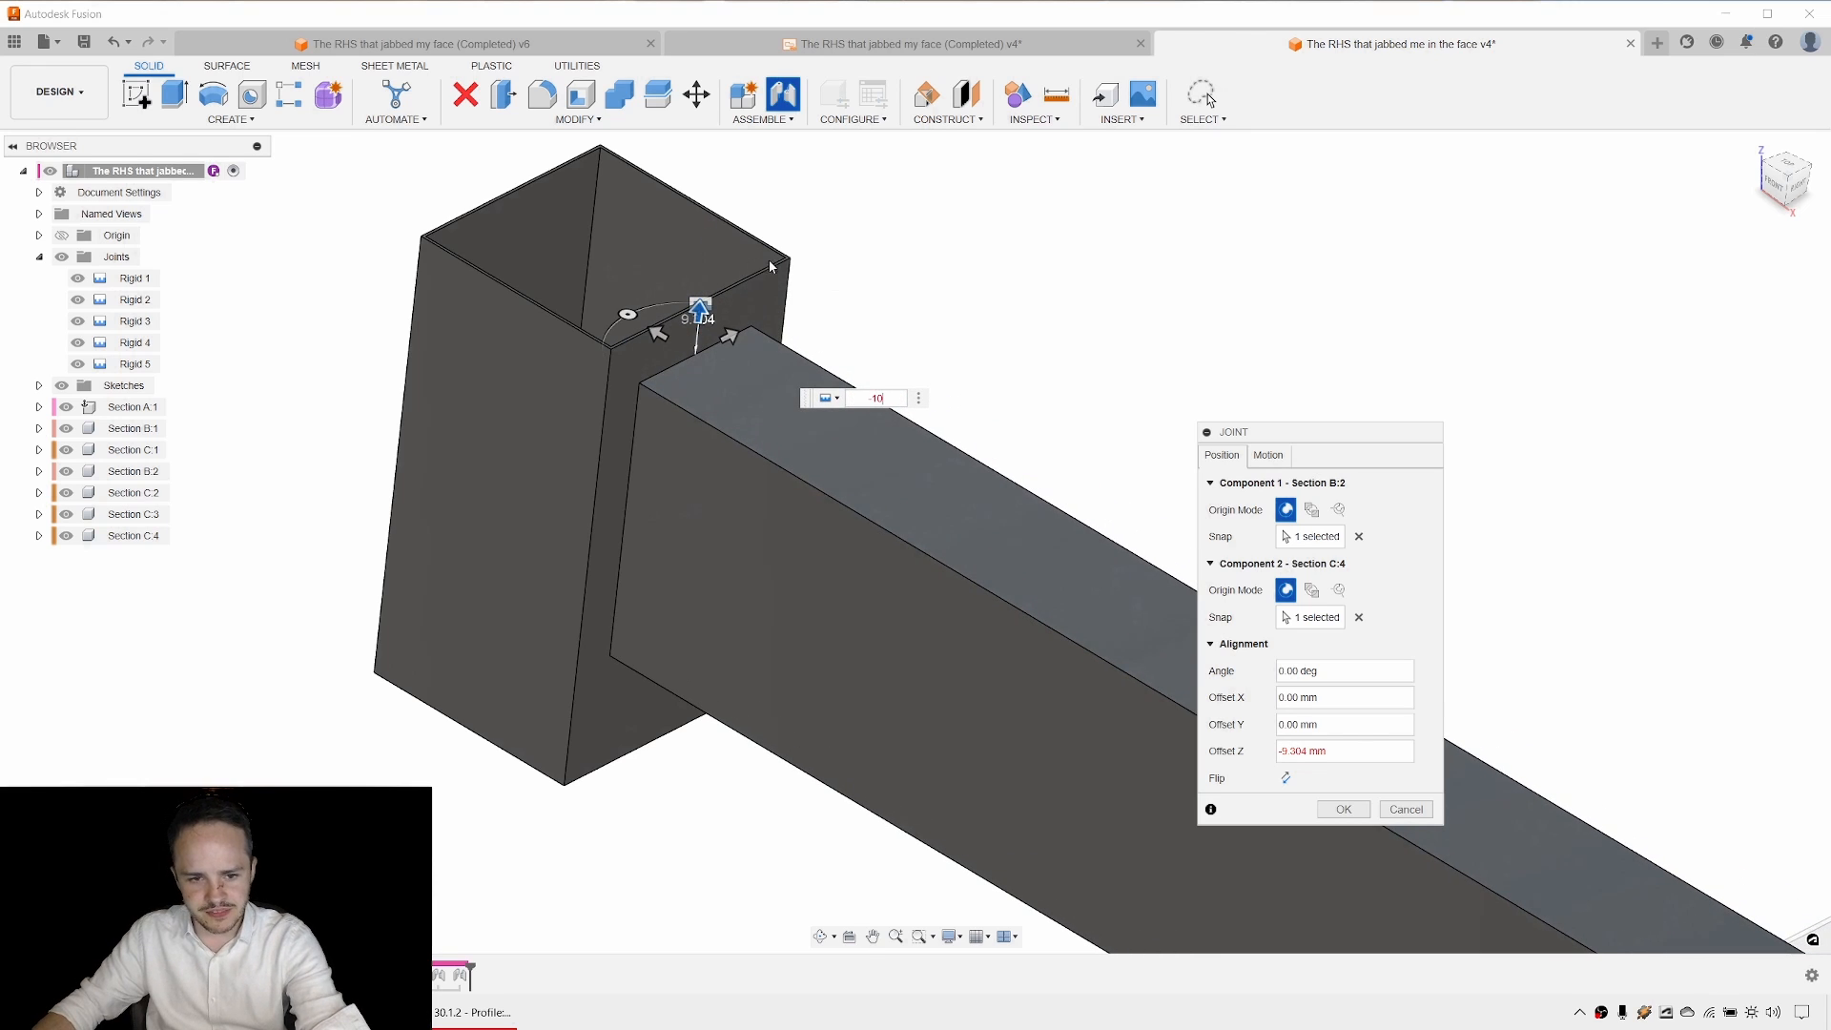
{"action": "key", "text": "Return"}
Hide all joint markers in the finished frame and save the design.
{"action": "scroll", "coordinate": [1200, 305], "scroll_direction": "down", "scroll_amount": 10}
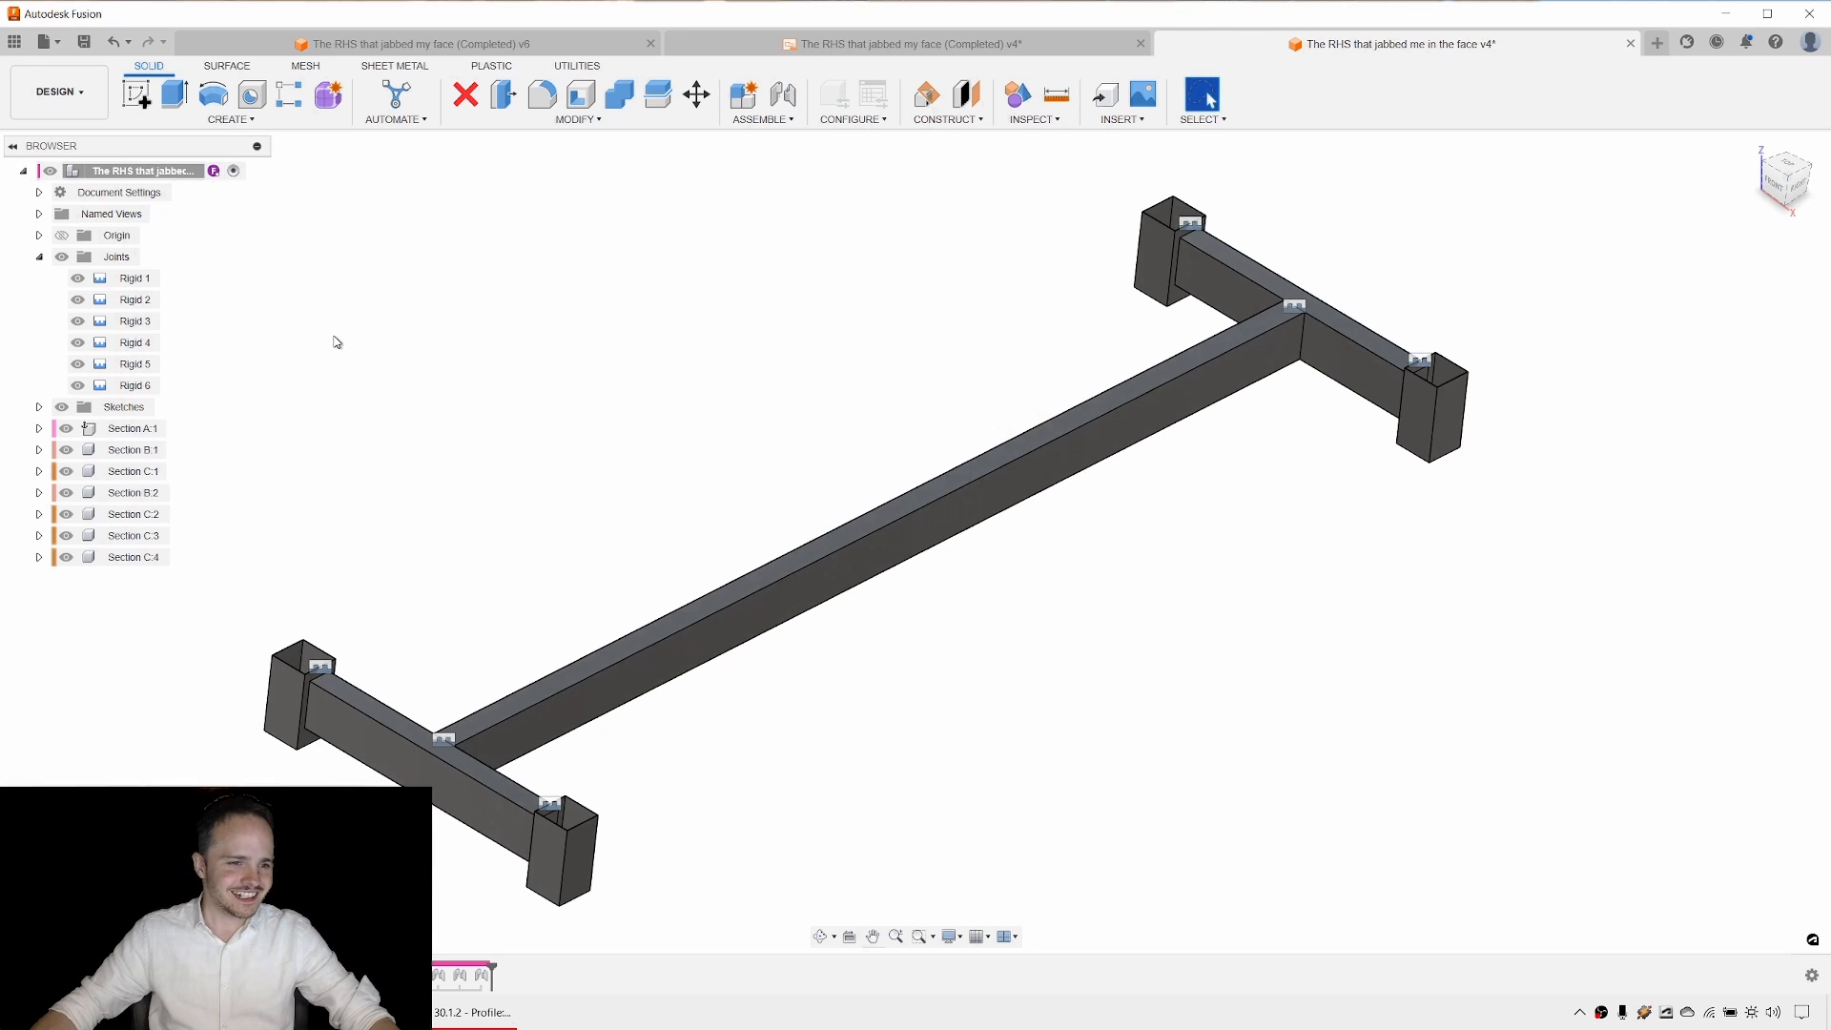
{"action": "middle_click_drag", "start_coordinate": [817, 305], "coordinate": [734, 324], "text": "shift"}
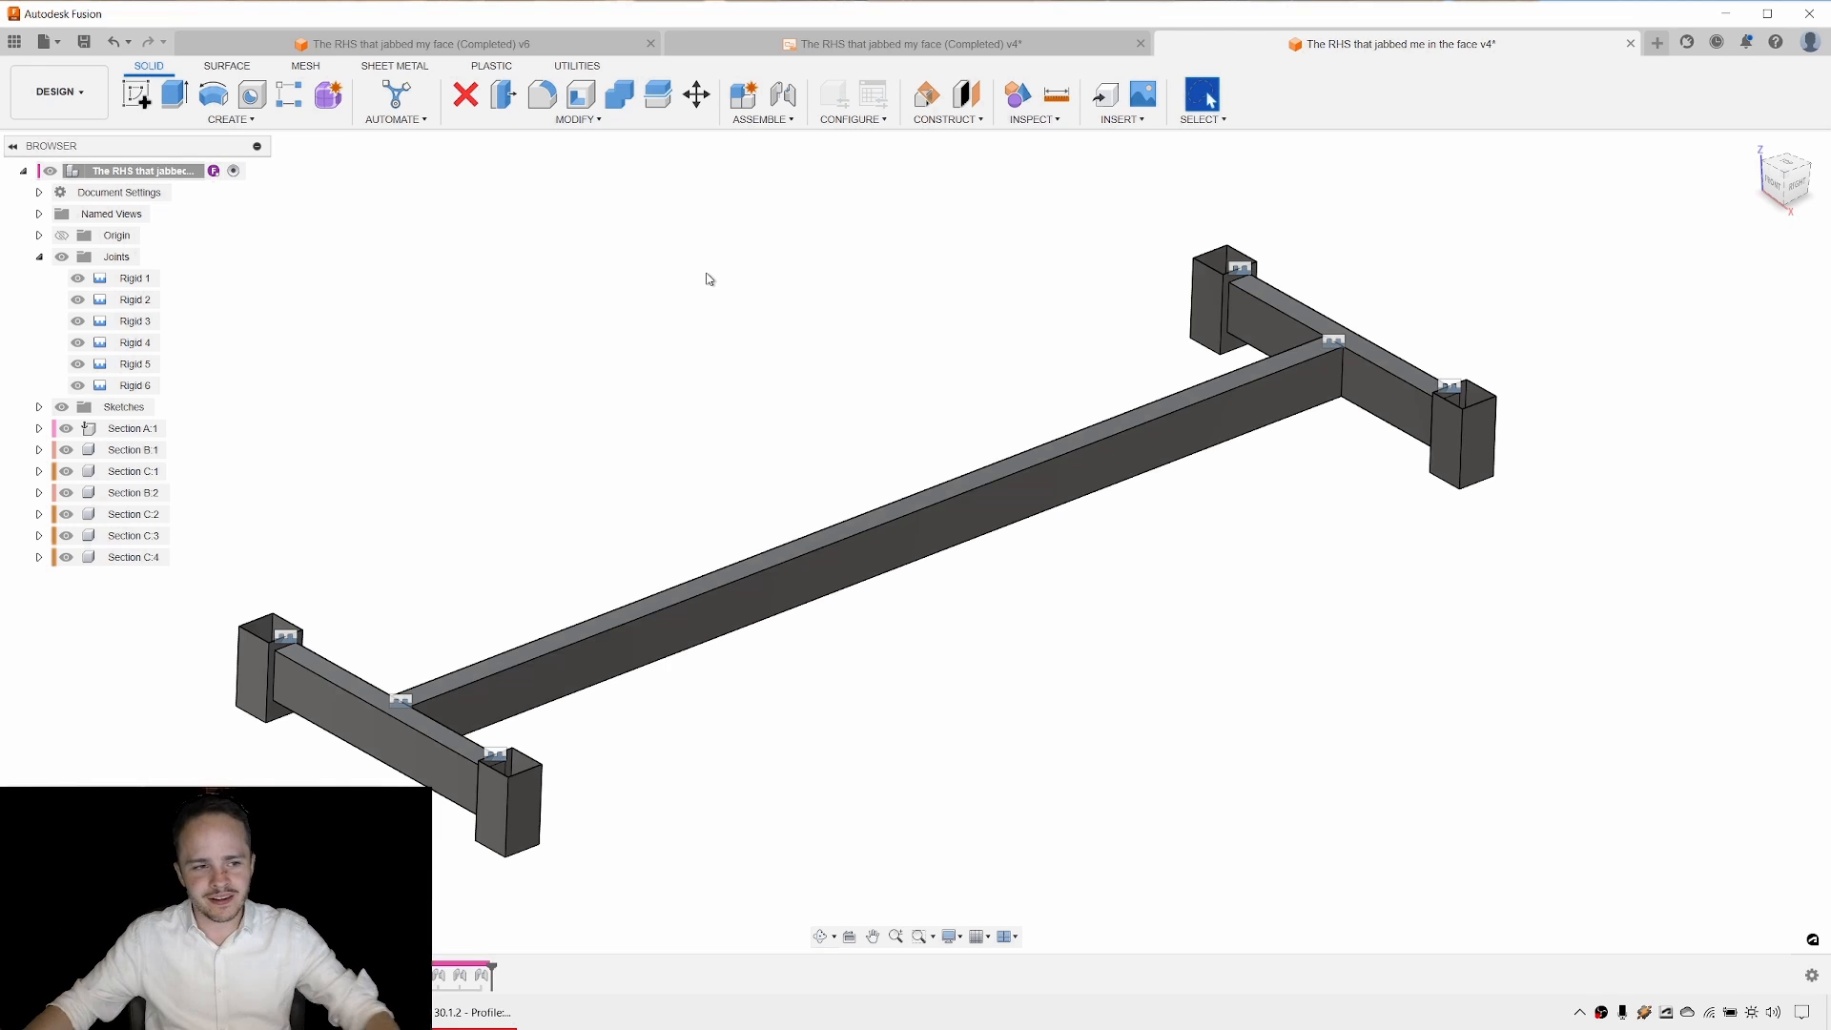
{"action": "left_click", "coordinate": [65, 255]}
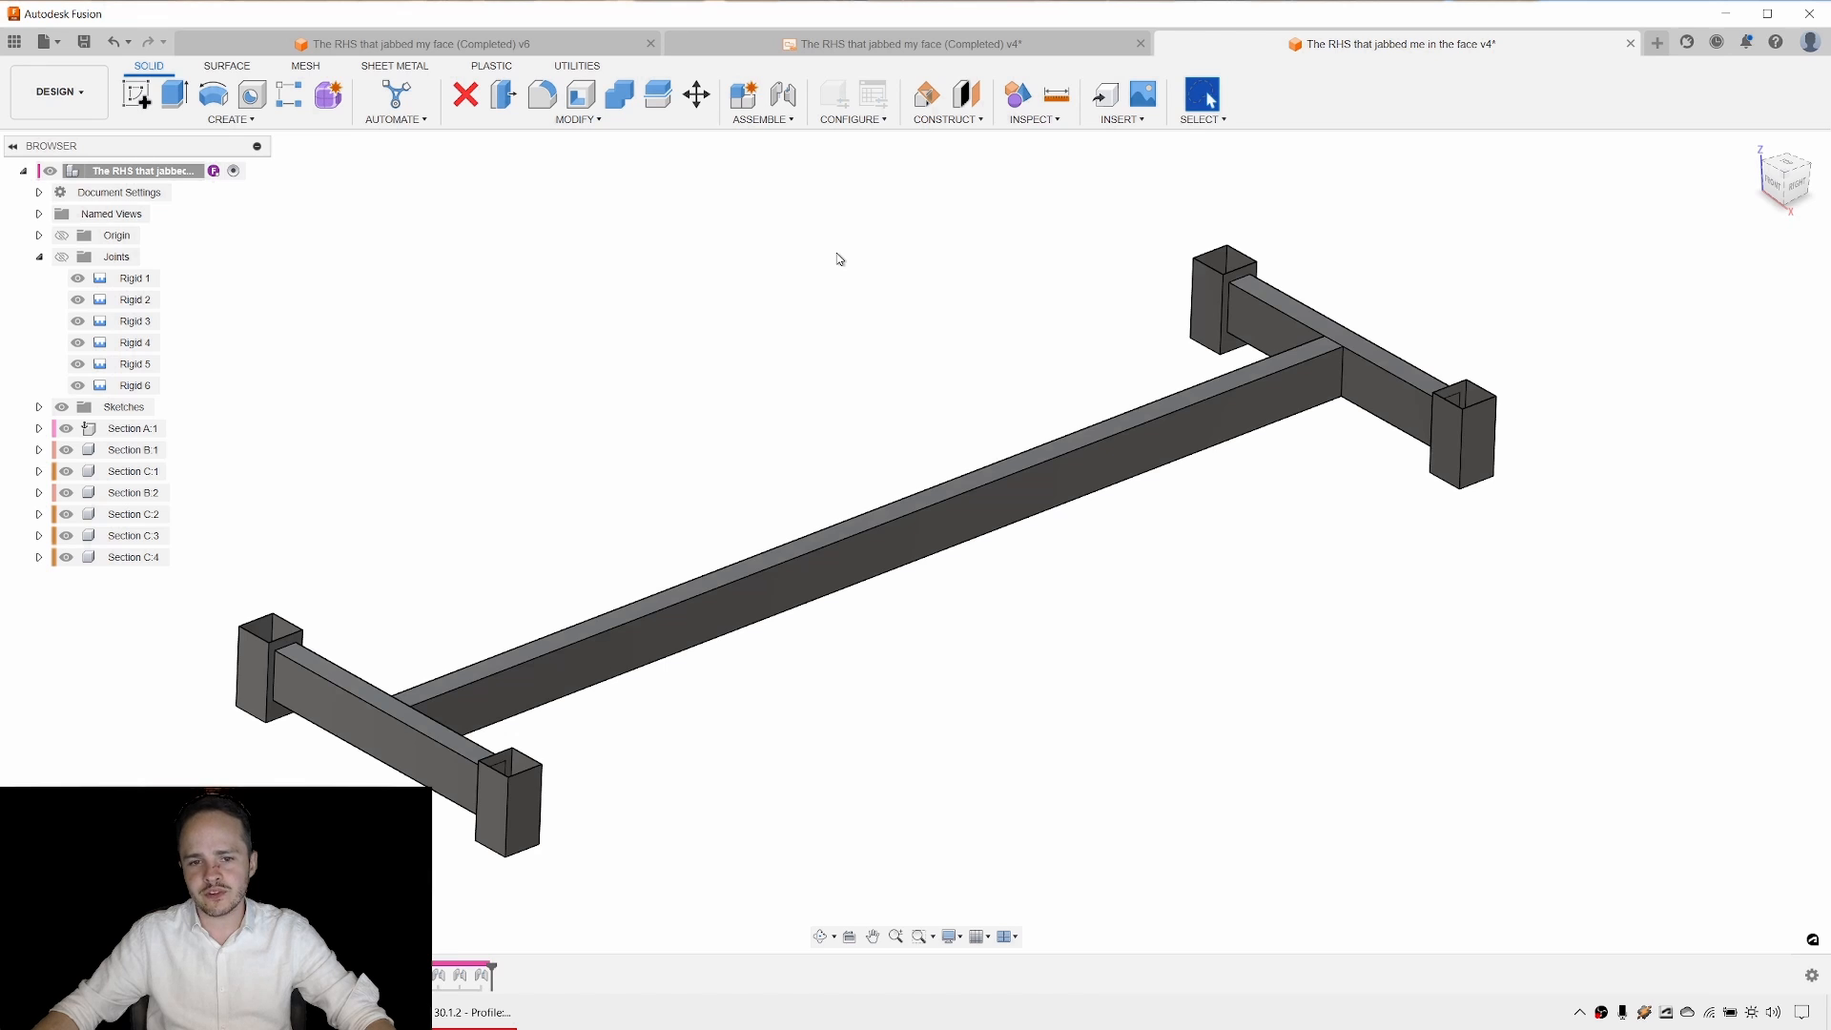
{"action": "key", "text": "ctrl+s"}
{"action": "left_click", "coordinate": [936, 530]}
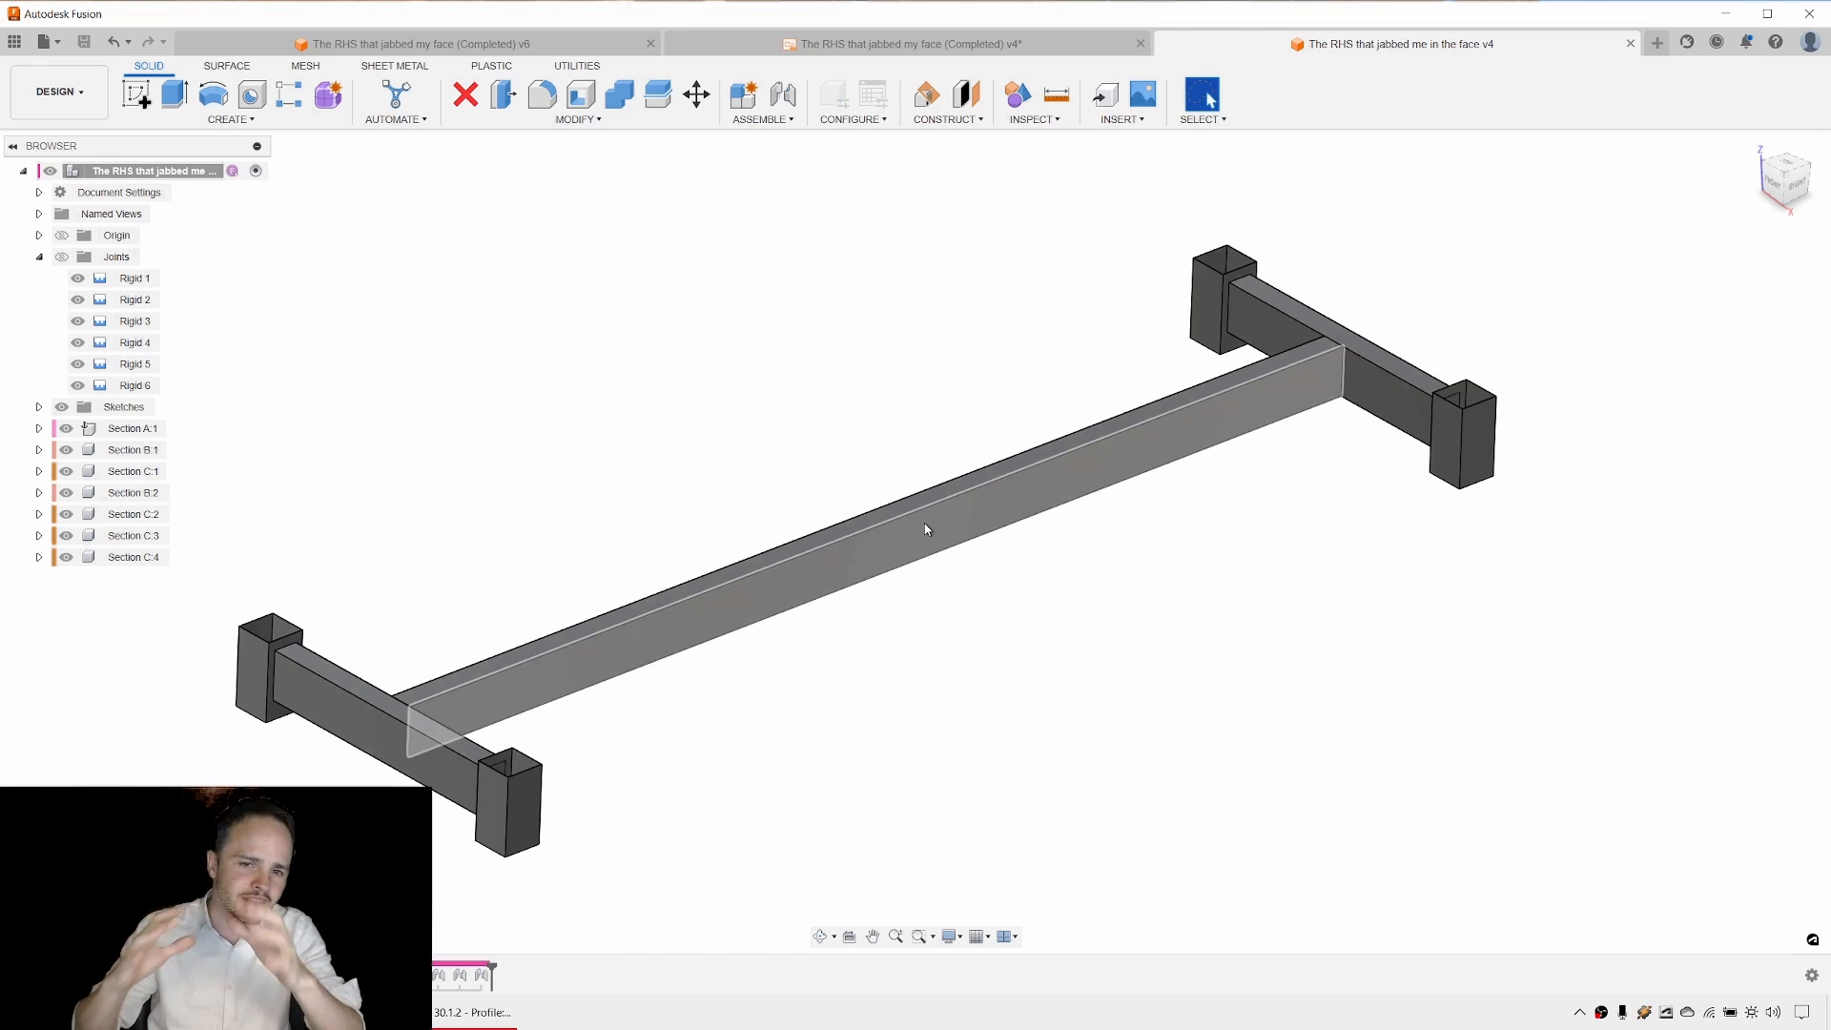
{"action": "left_click", "coordinate": [39, 257]}
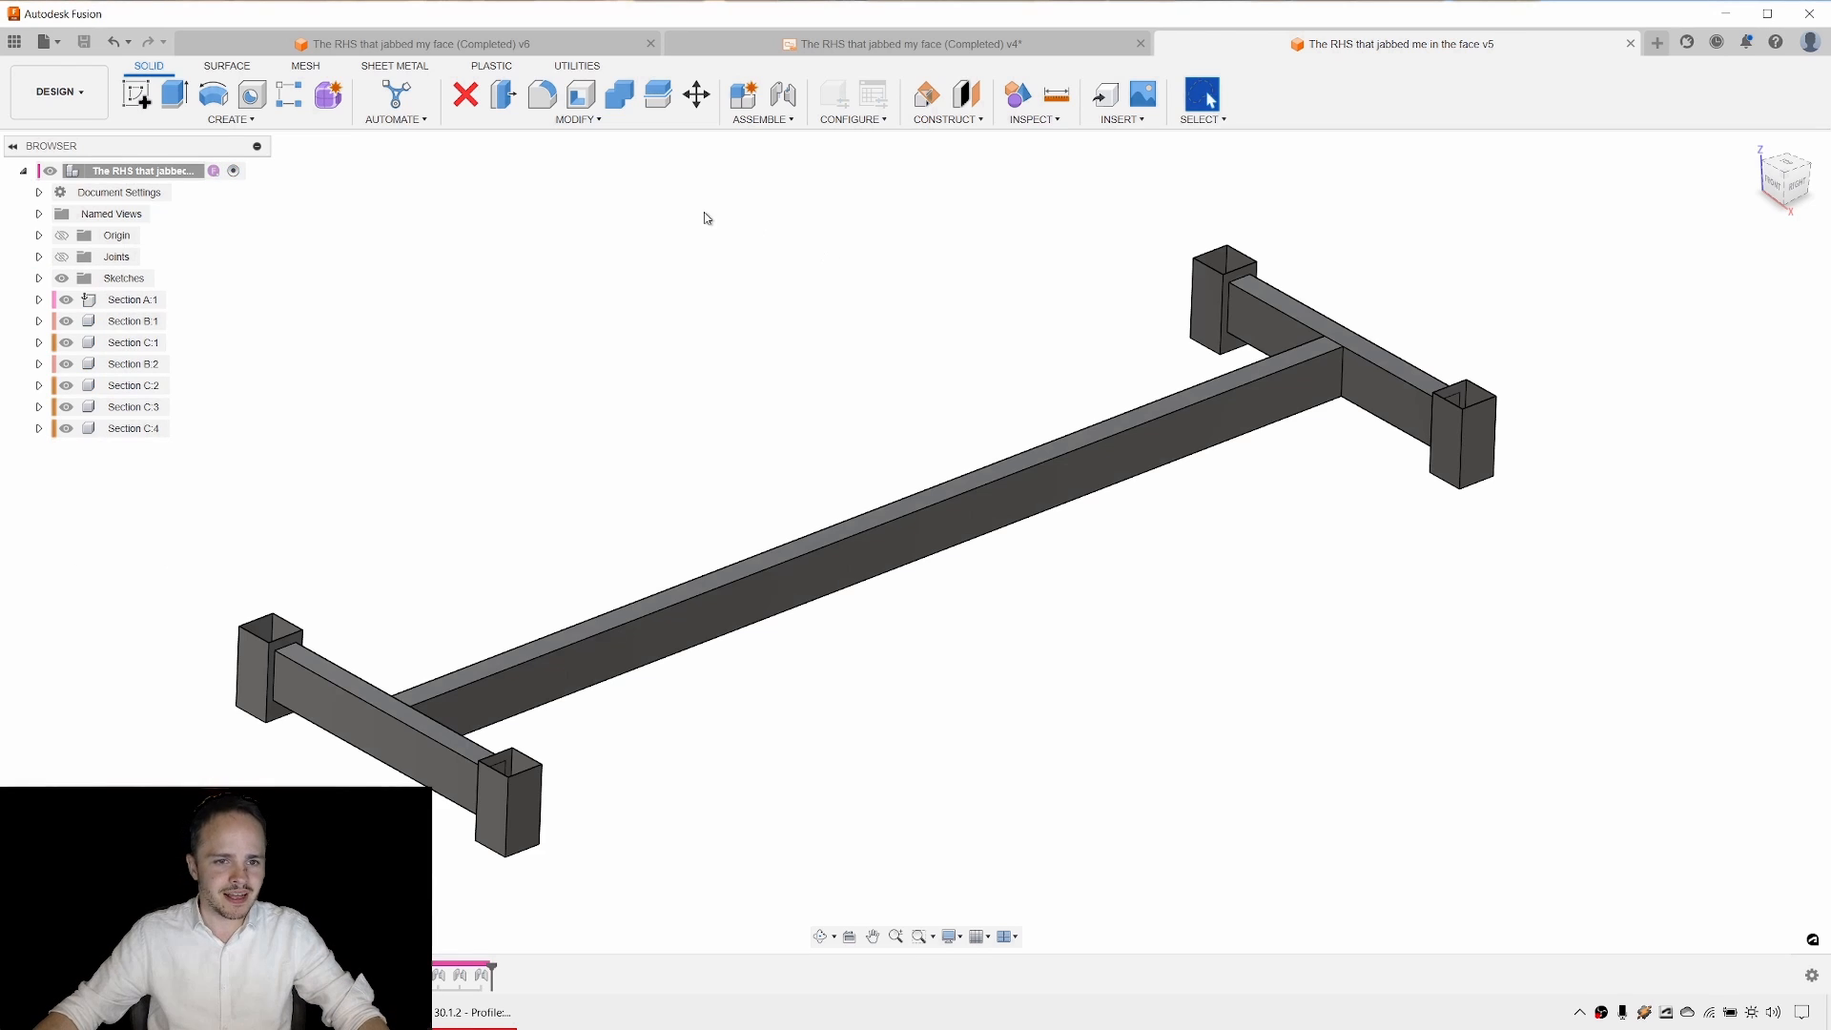
Try the Aluminum 6061 physical material on the Section A beam, the Section B crossbars and the Section C posts.
{"action": "left_click", "coordinate": [603, 122]}
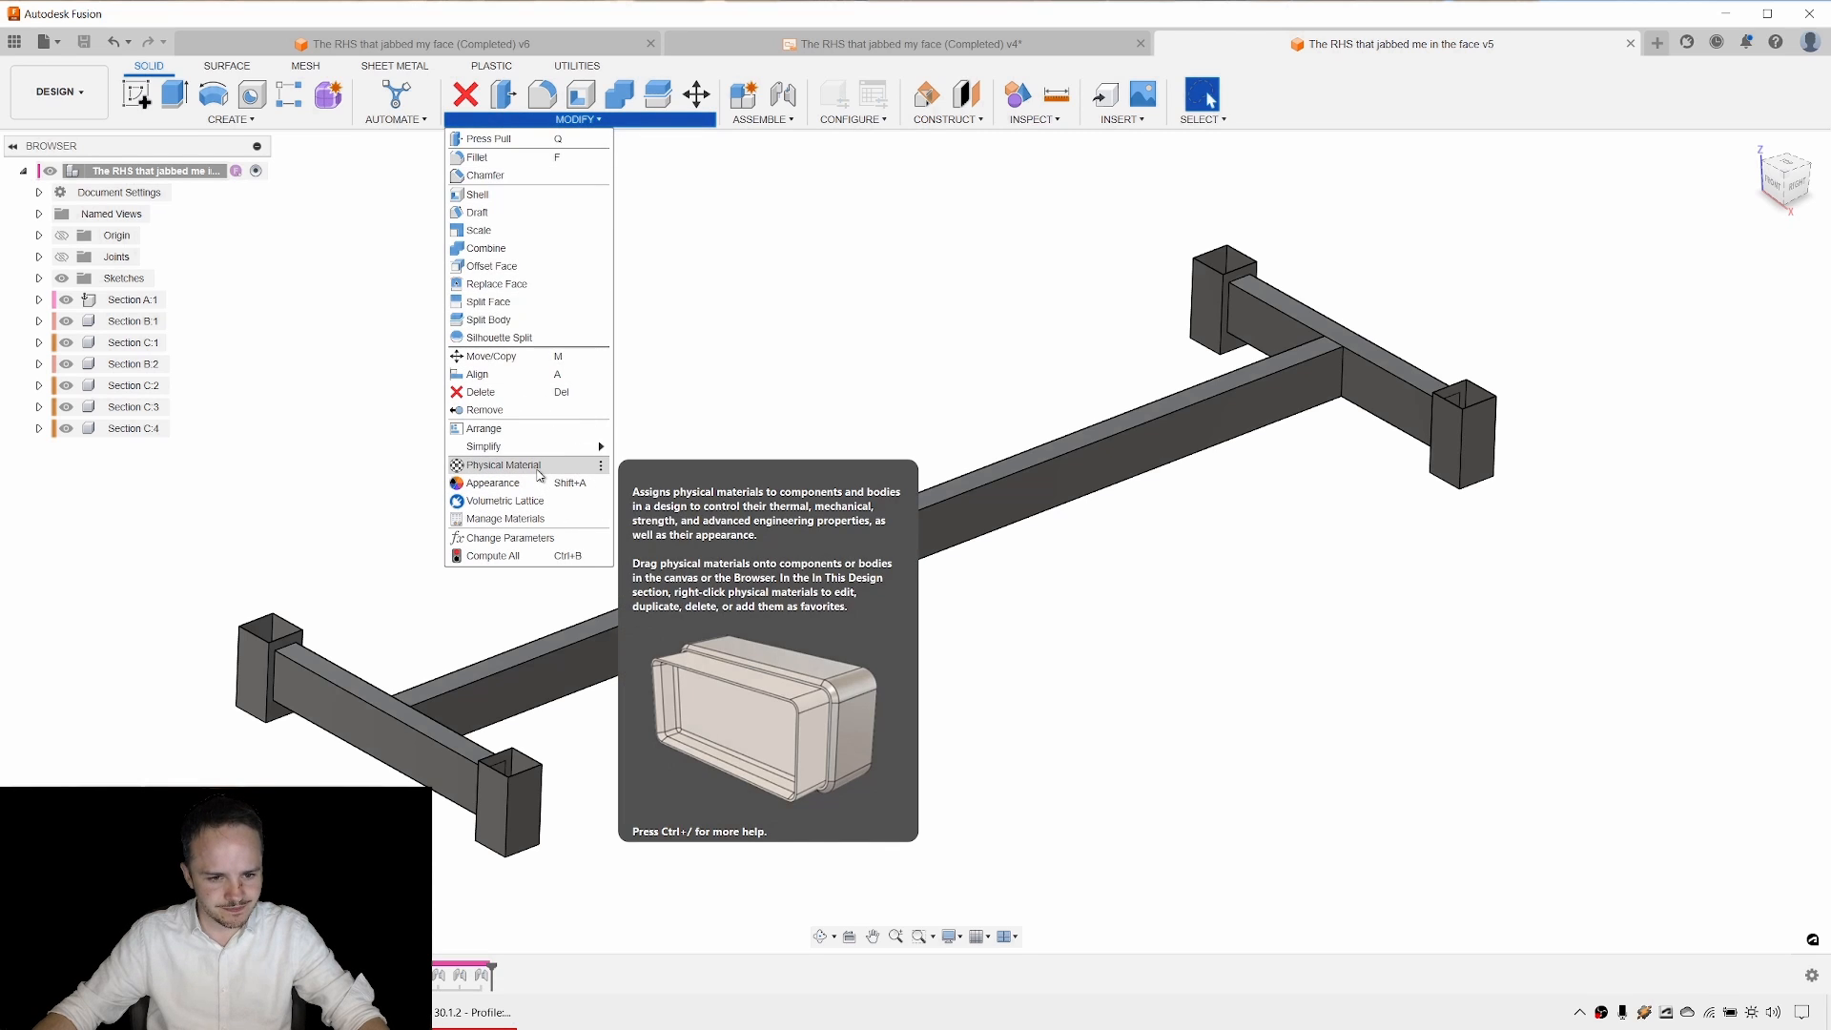
{"action": "left_click", "coordinate": [539, 467]}
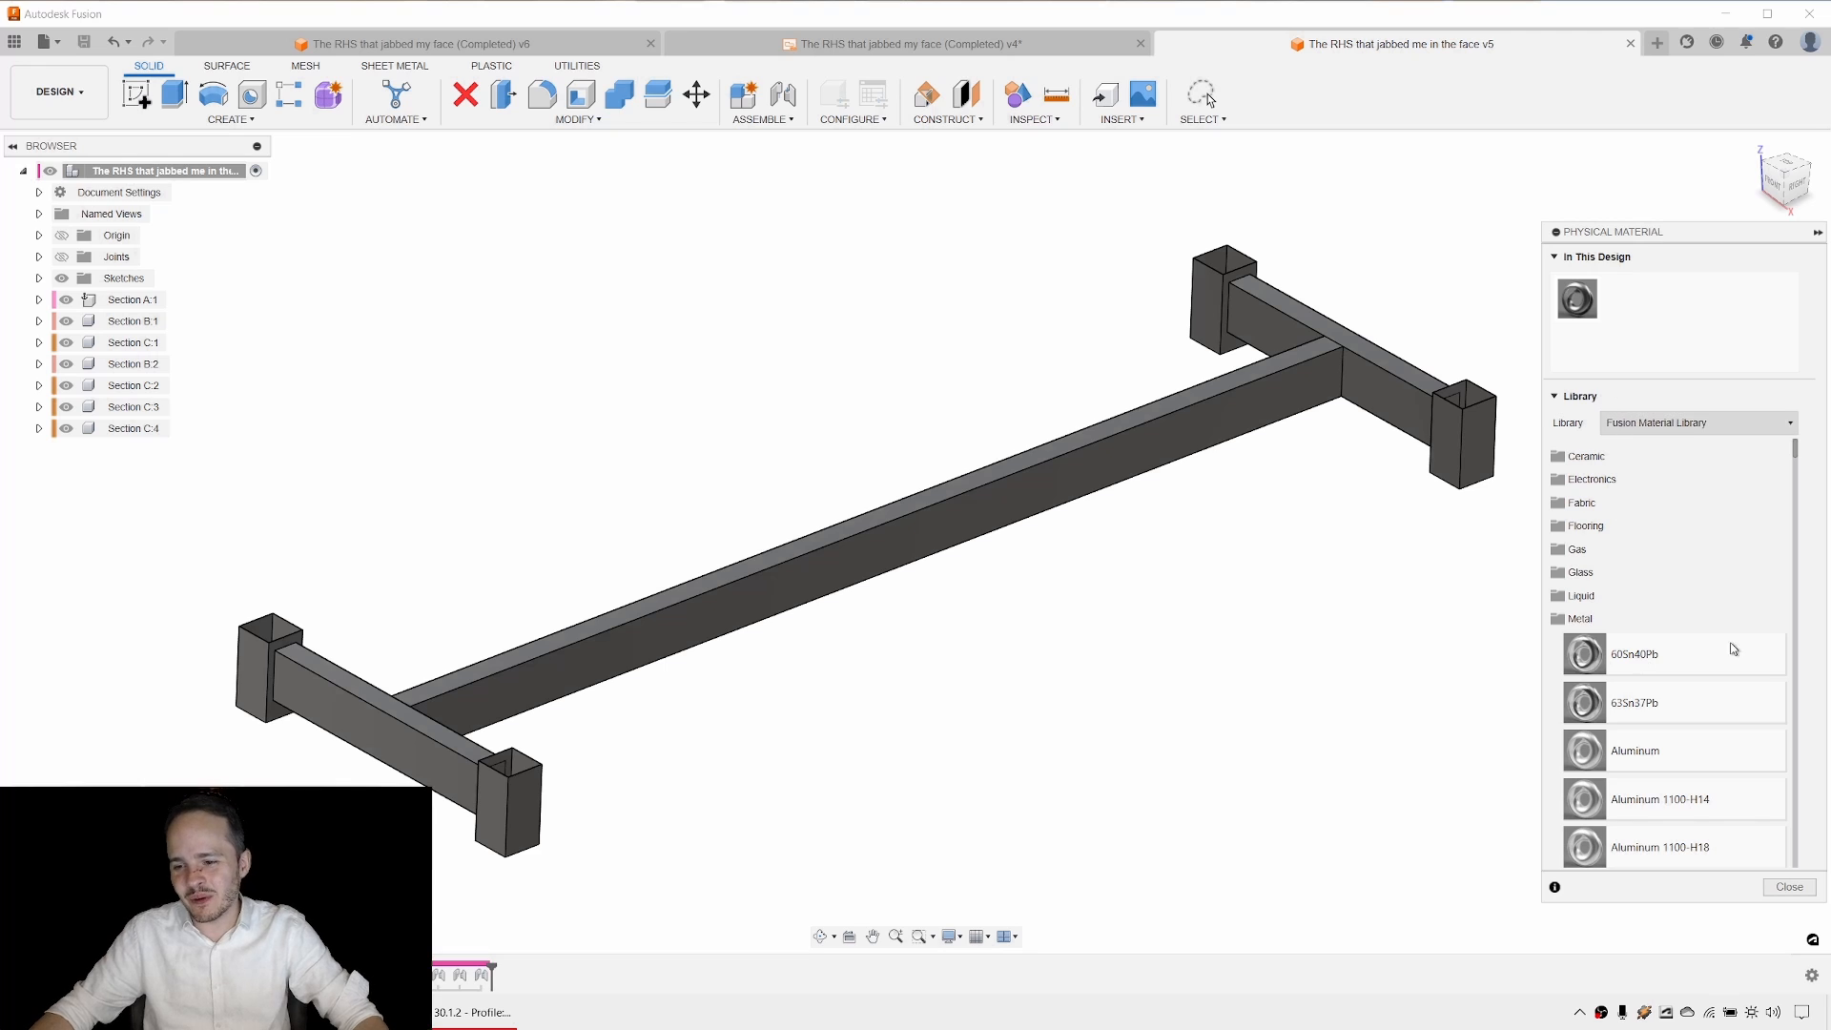
{"action": "left_click", "coordinate": [1592, 622]}
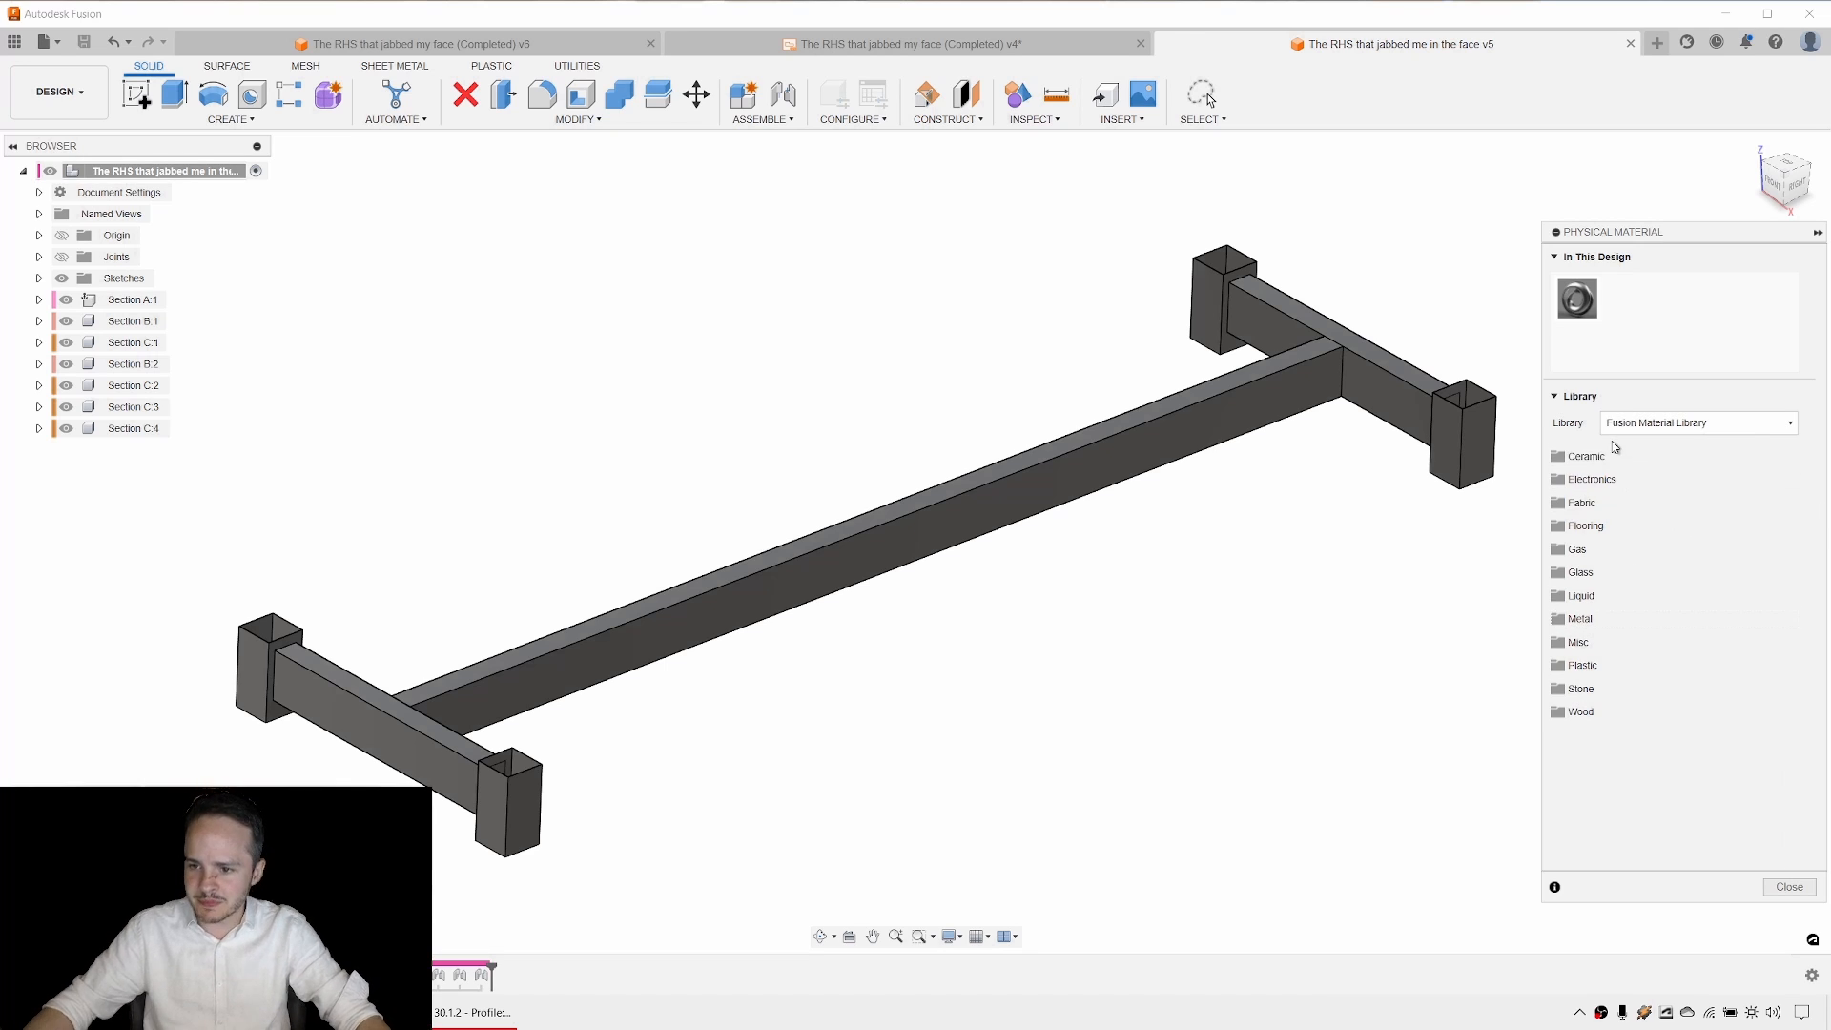
{"action": "left_click", "coordinate": [1586, 620]}
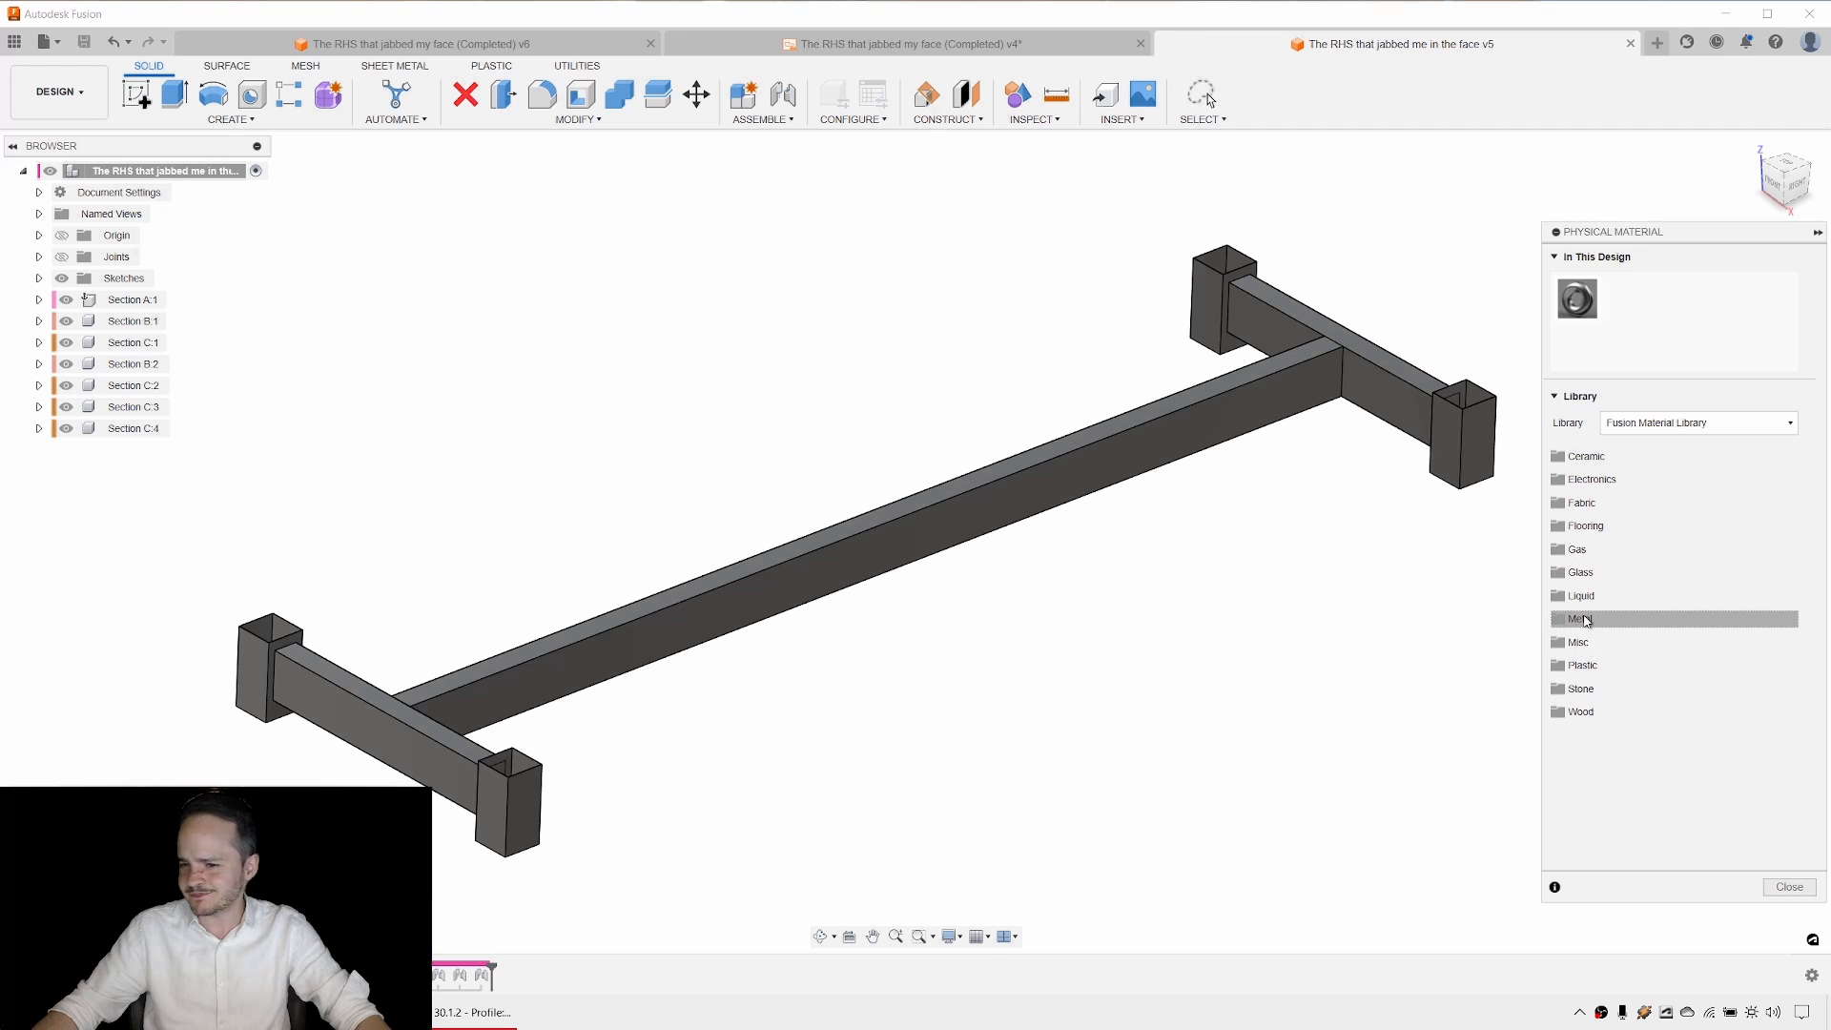
{"action": "scroll", "coordinate": [1686, 766], "scroll_direction": "down", "scroll_amount": 10}
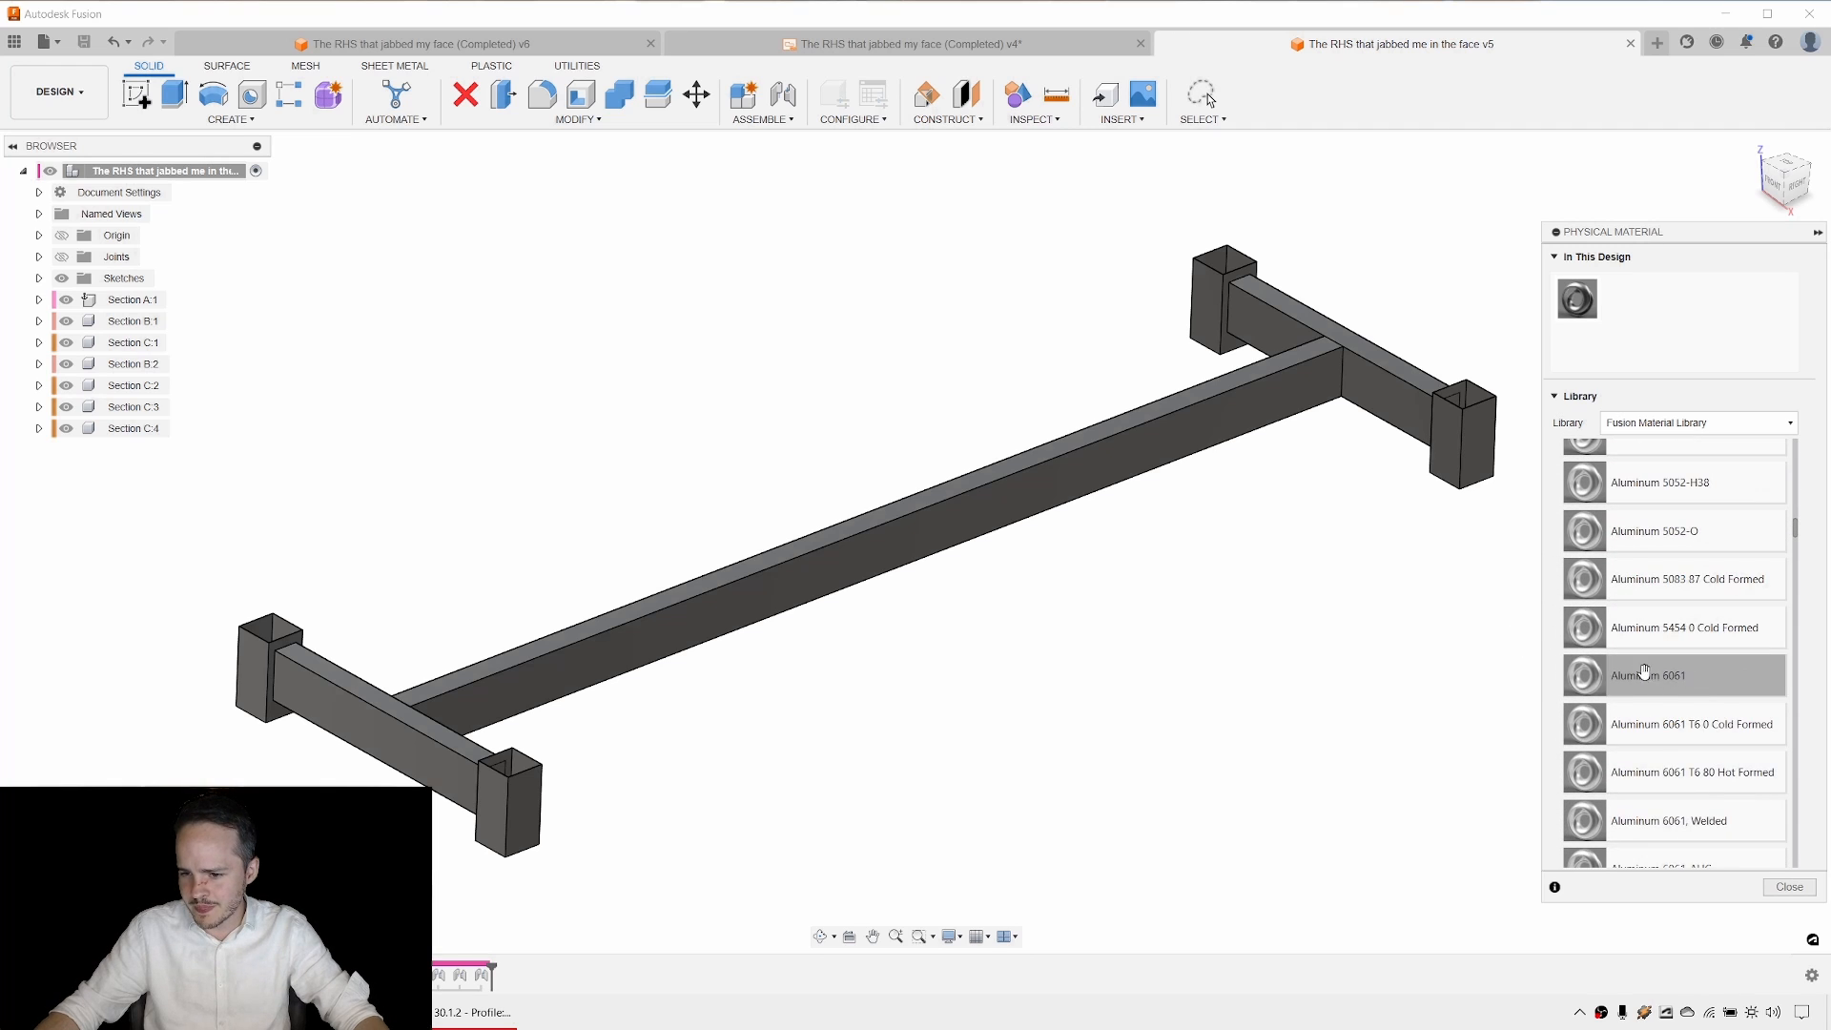
{"action": "left_click_drag", "start_coordinate": [1706, 679], "coordinate": [1123, 467]}
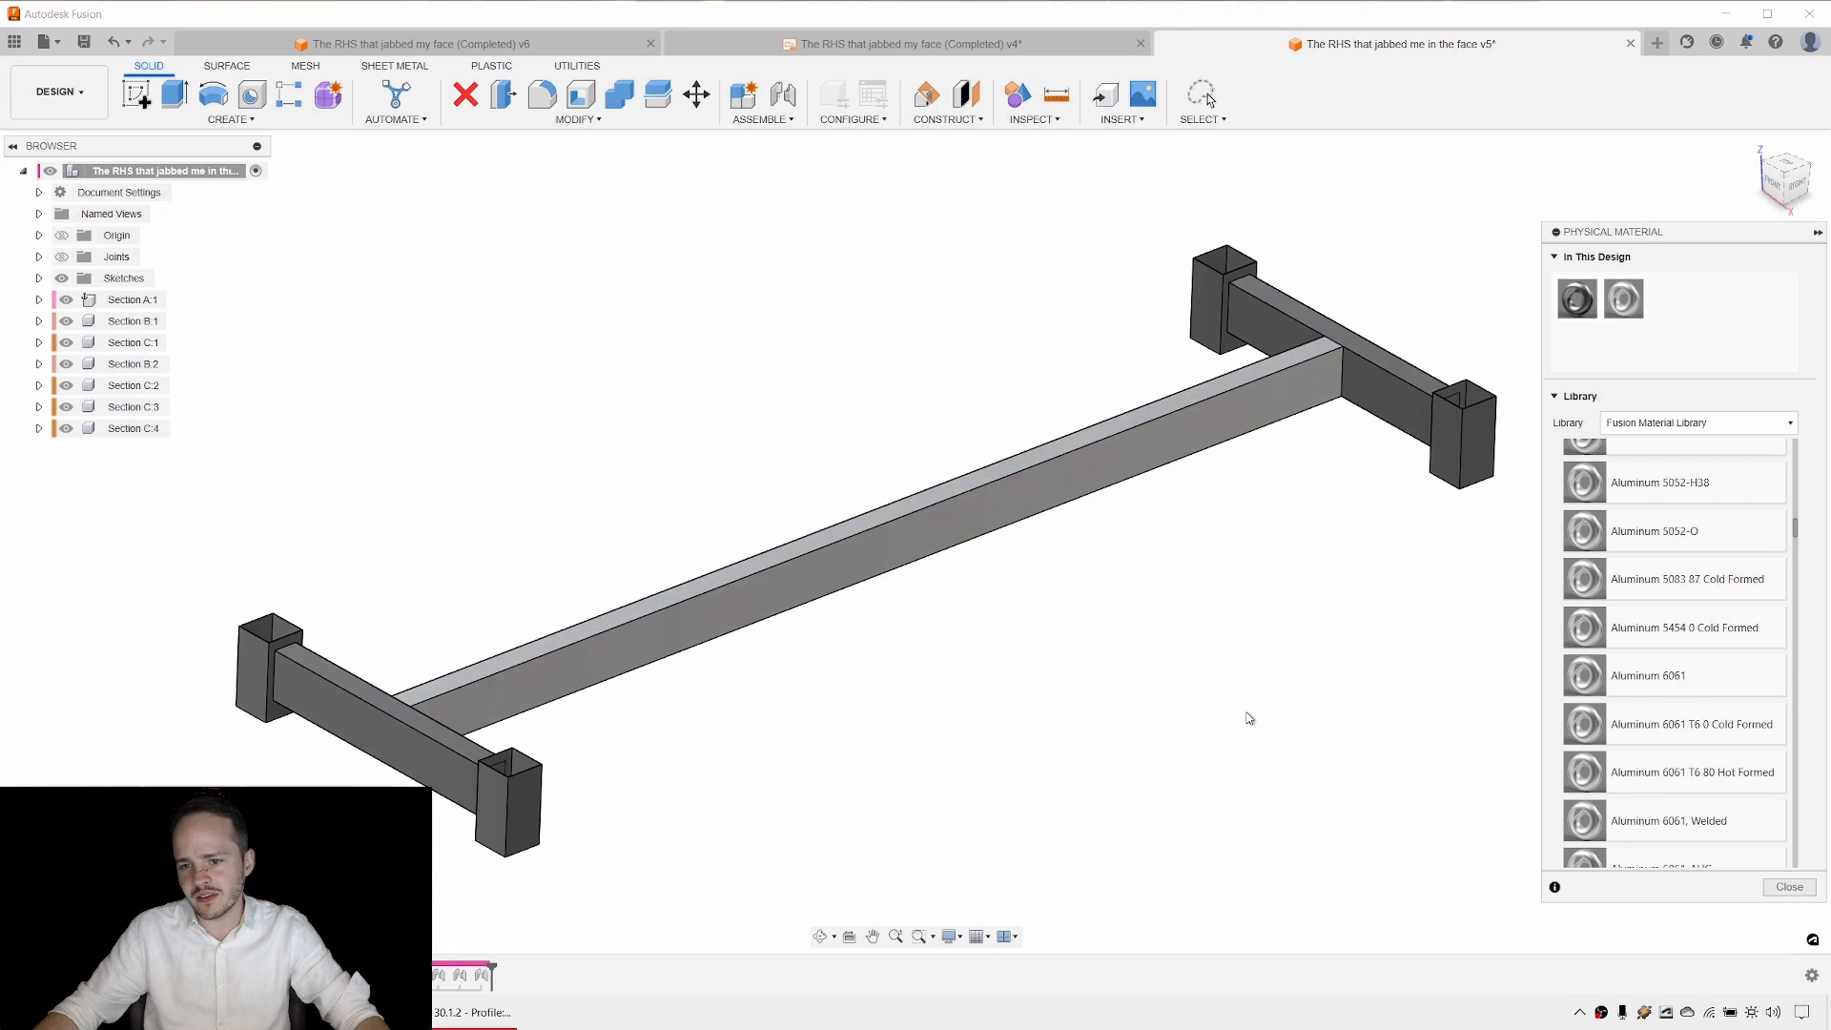
{"action": "left_click_drag", "start_coordinate": [1697, 675], "coordinate": [1359, 380]}
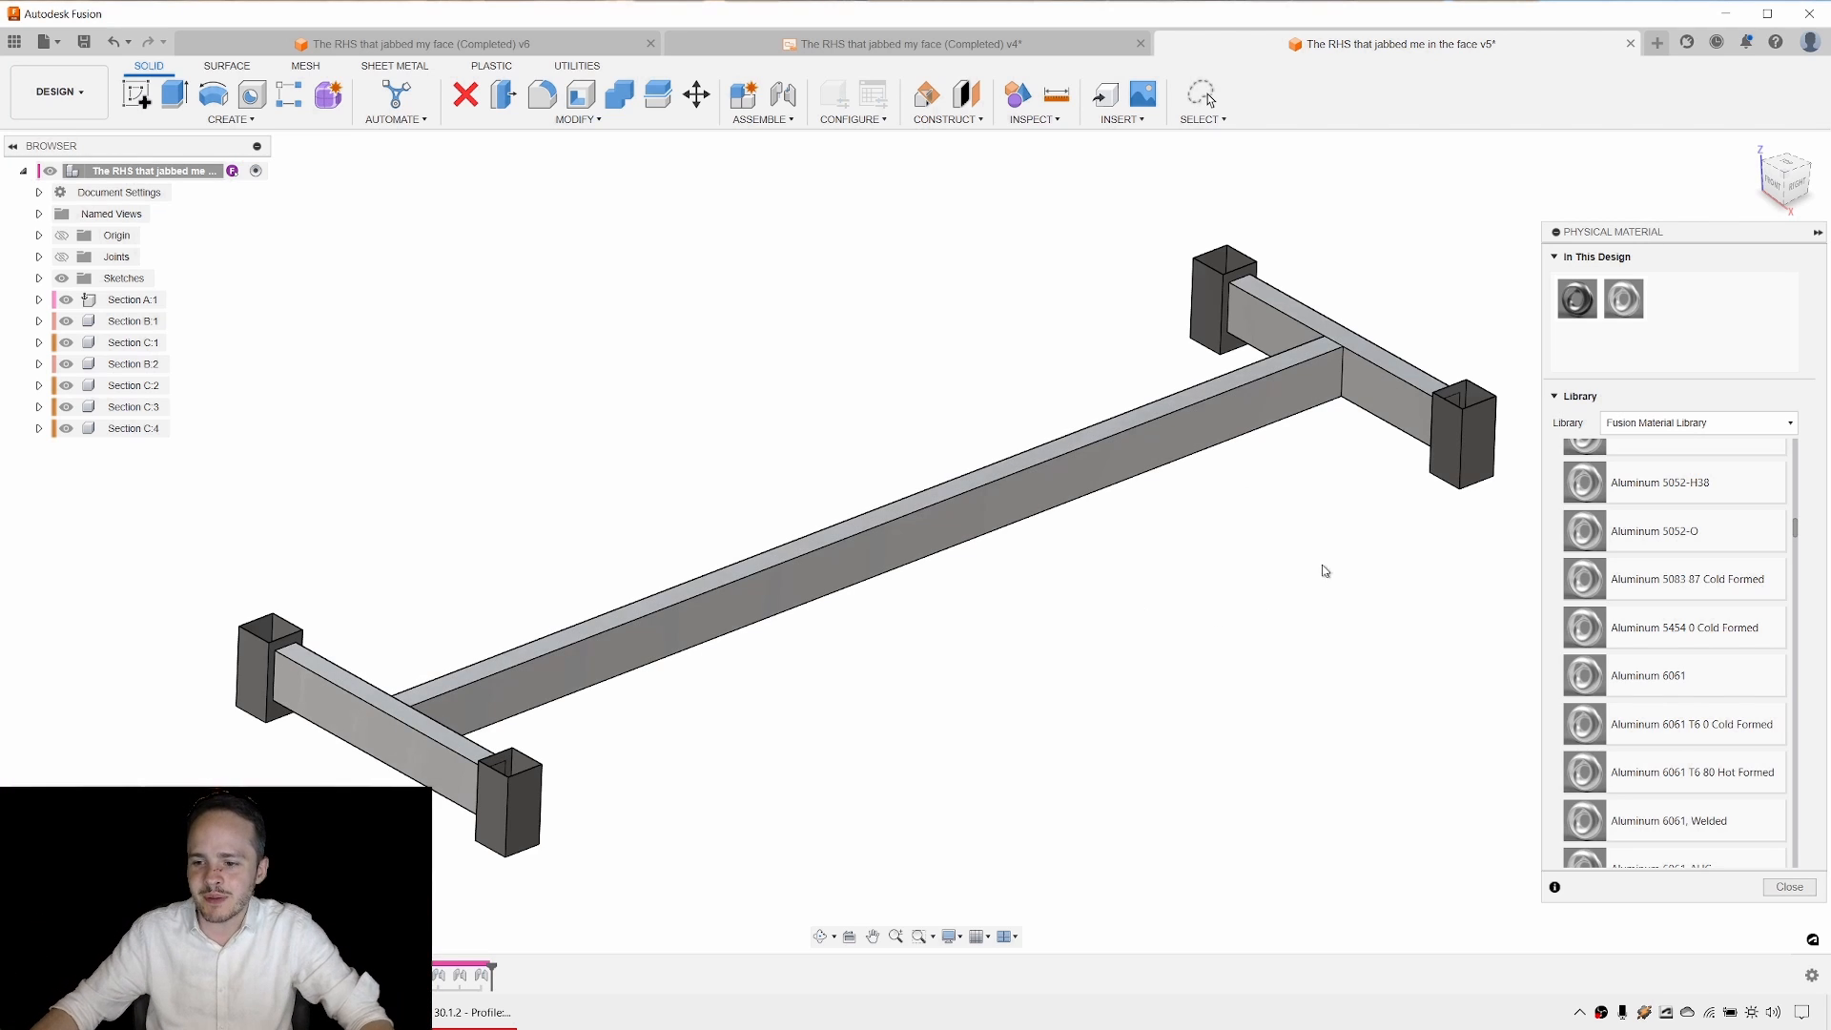
{"action": "left_click_drag", "start_coordinate": [1659, 677], "coordinate": [1492, 472]}
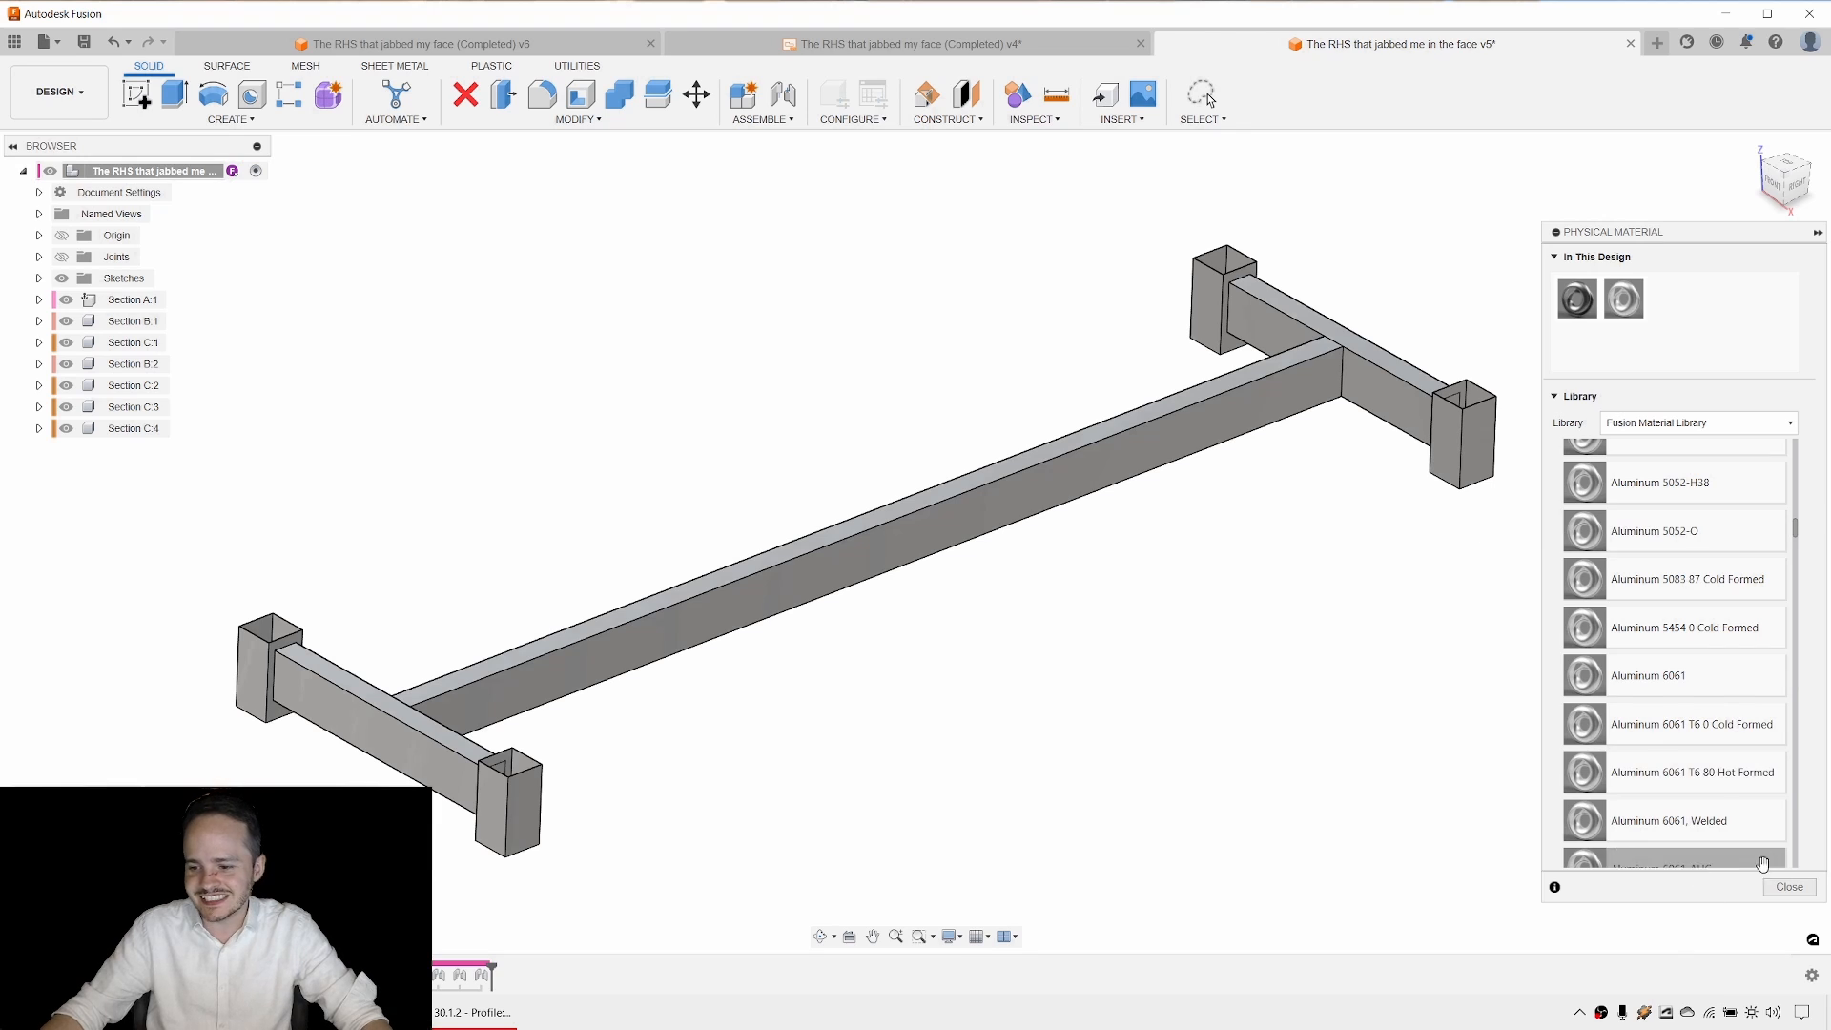
{"action": "left_click", "coordinate": [1785, 887]}
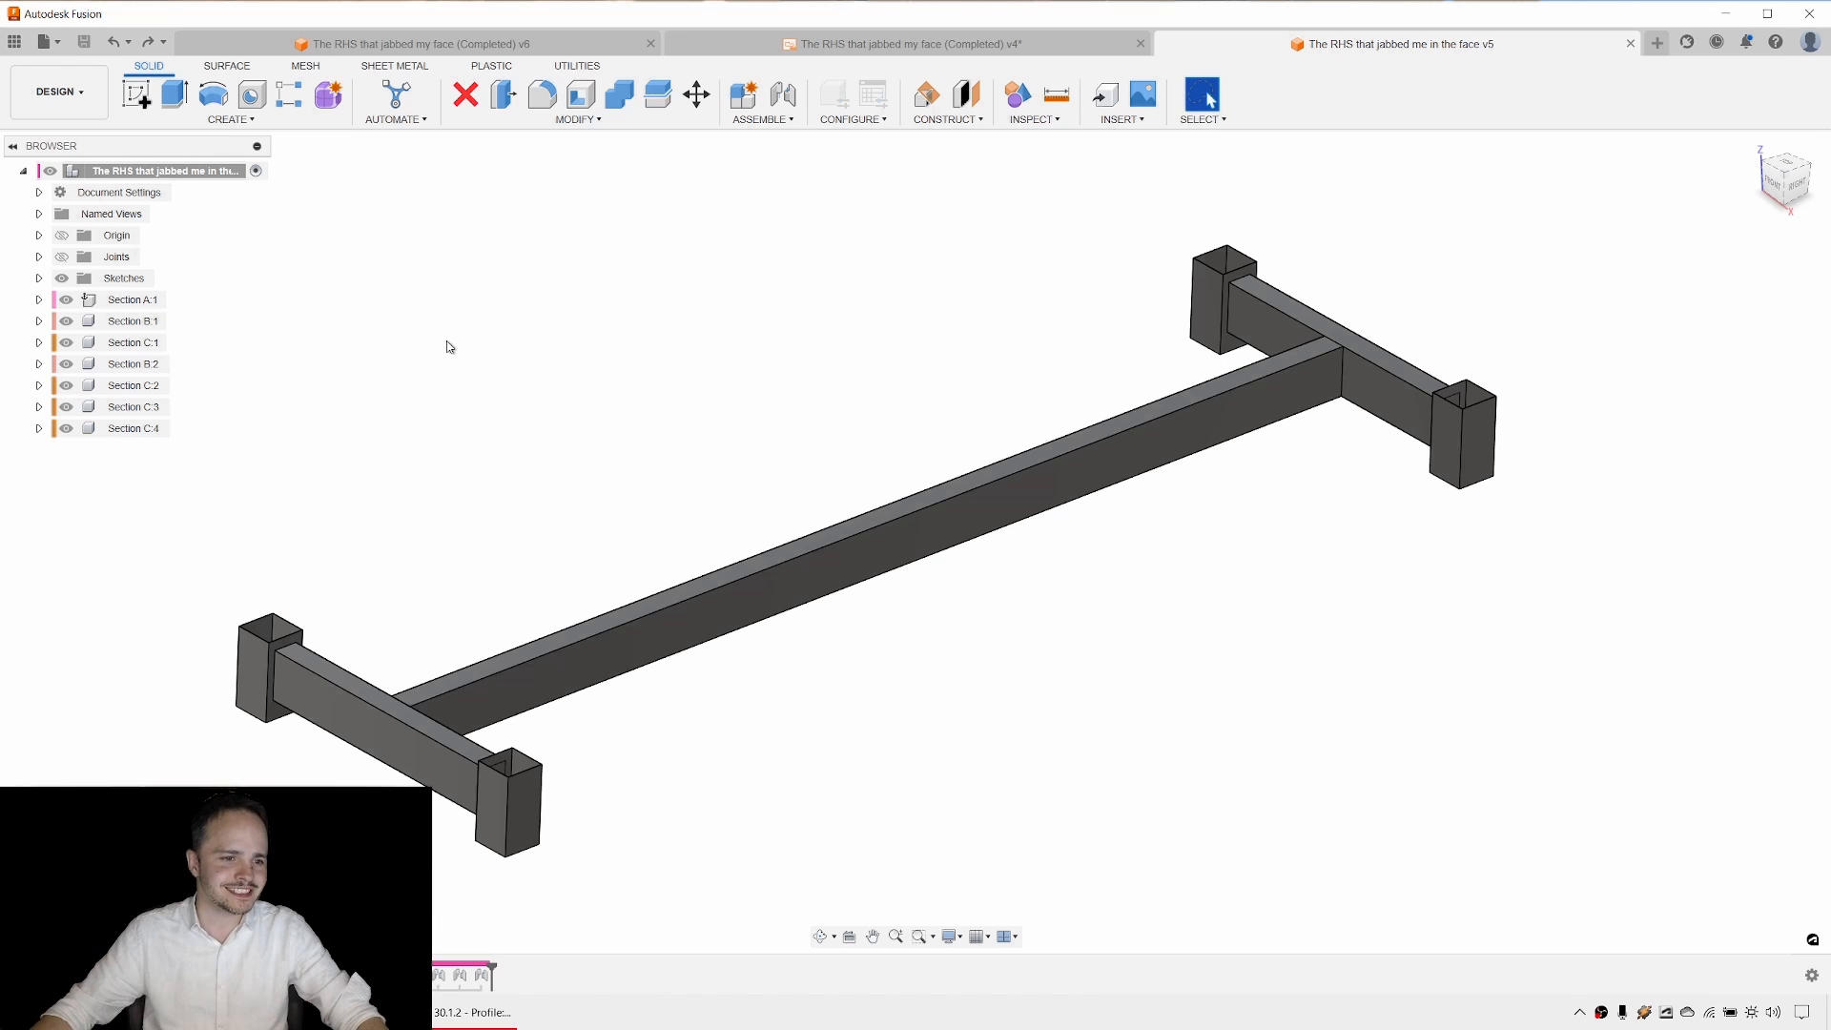
Try to set the description of the Section A component to "RHS 50x25x1100x0.5" in its properties.
{"action": "right_click", "coordinate": [134, 301]}
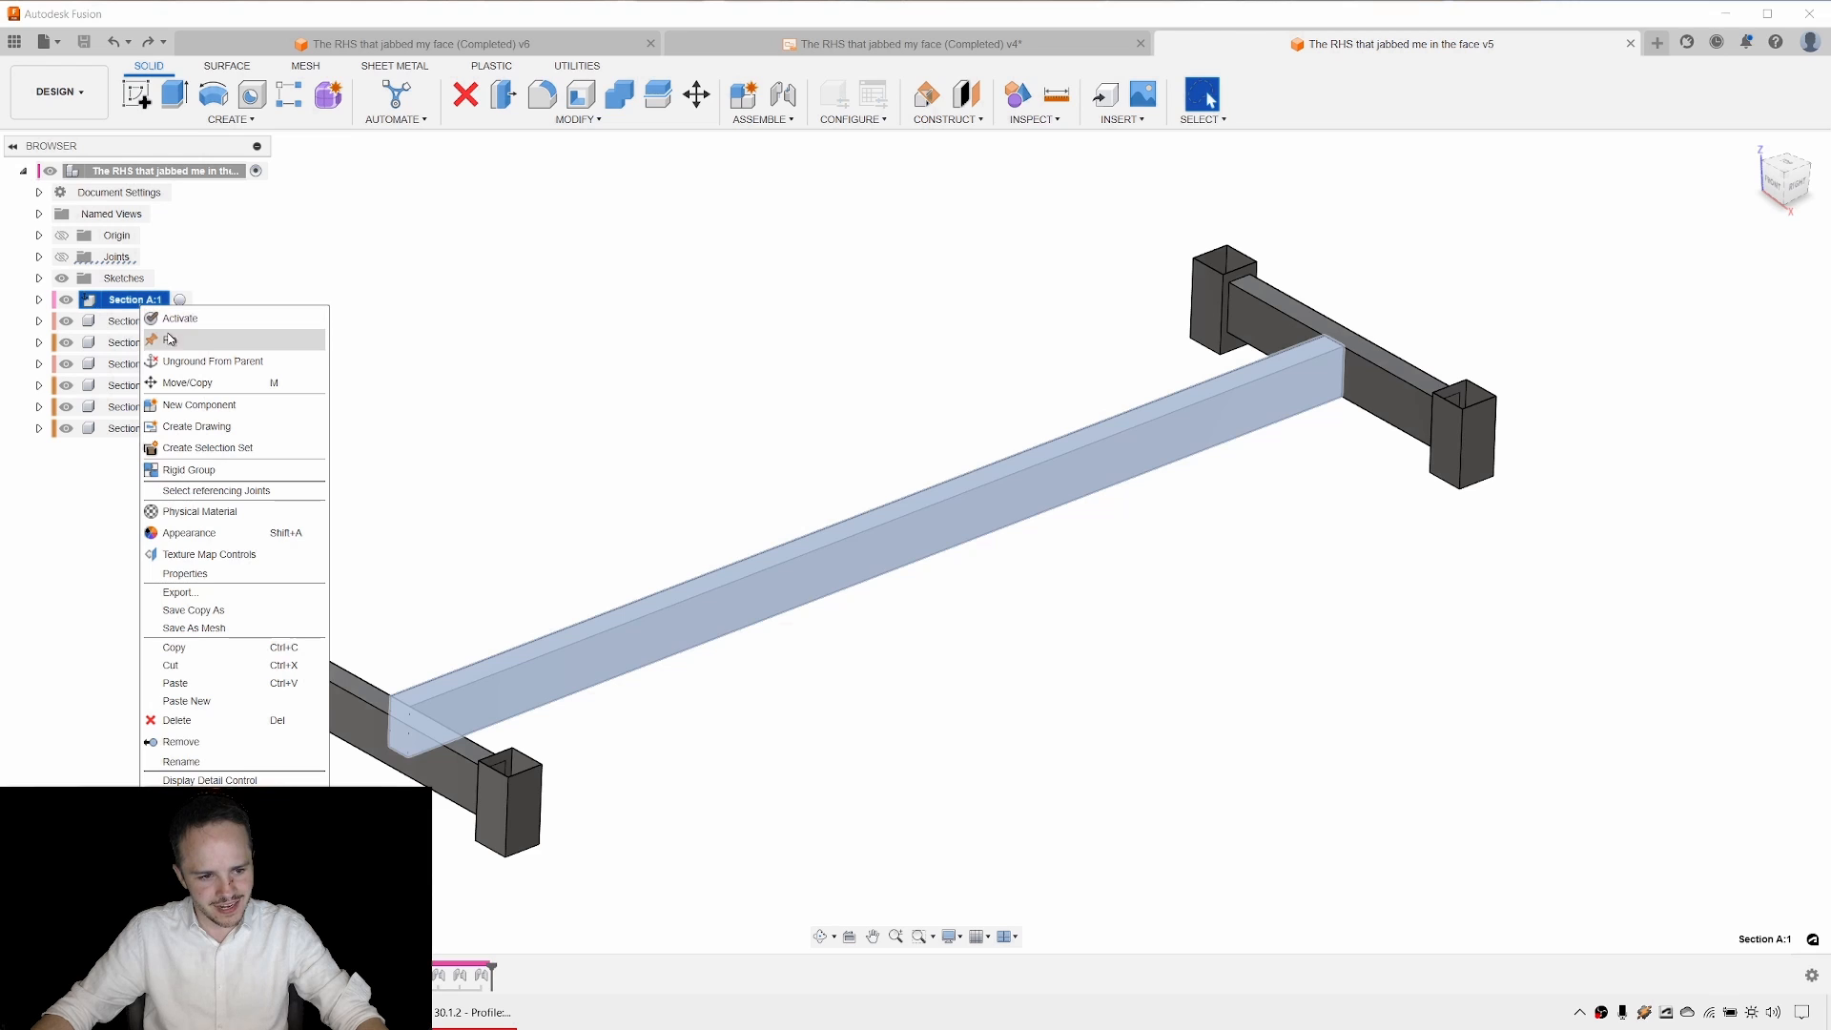
{"action": "left_click", "coordinate": [199, 578]}
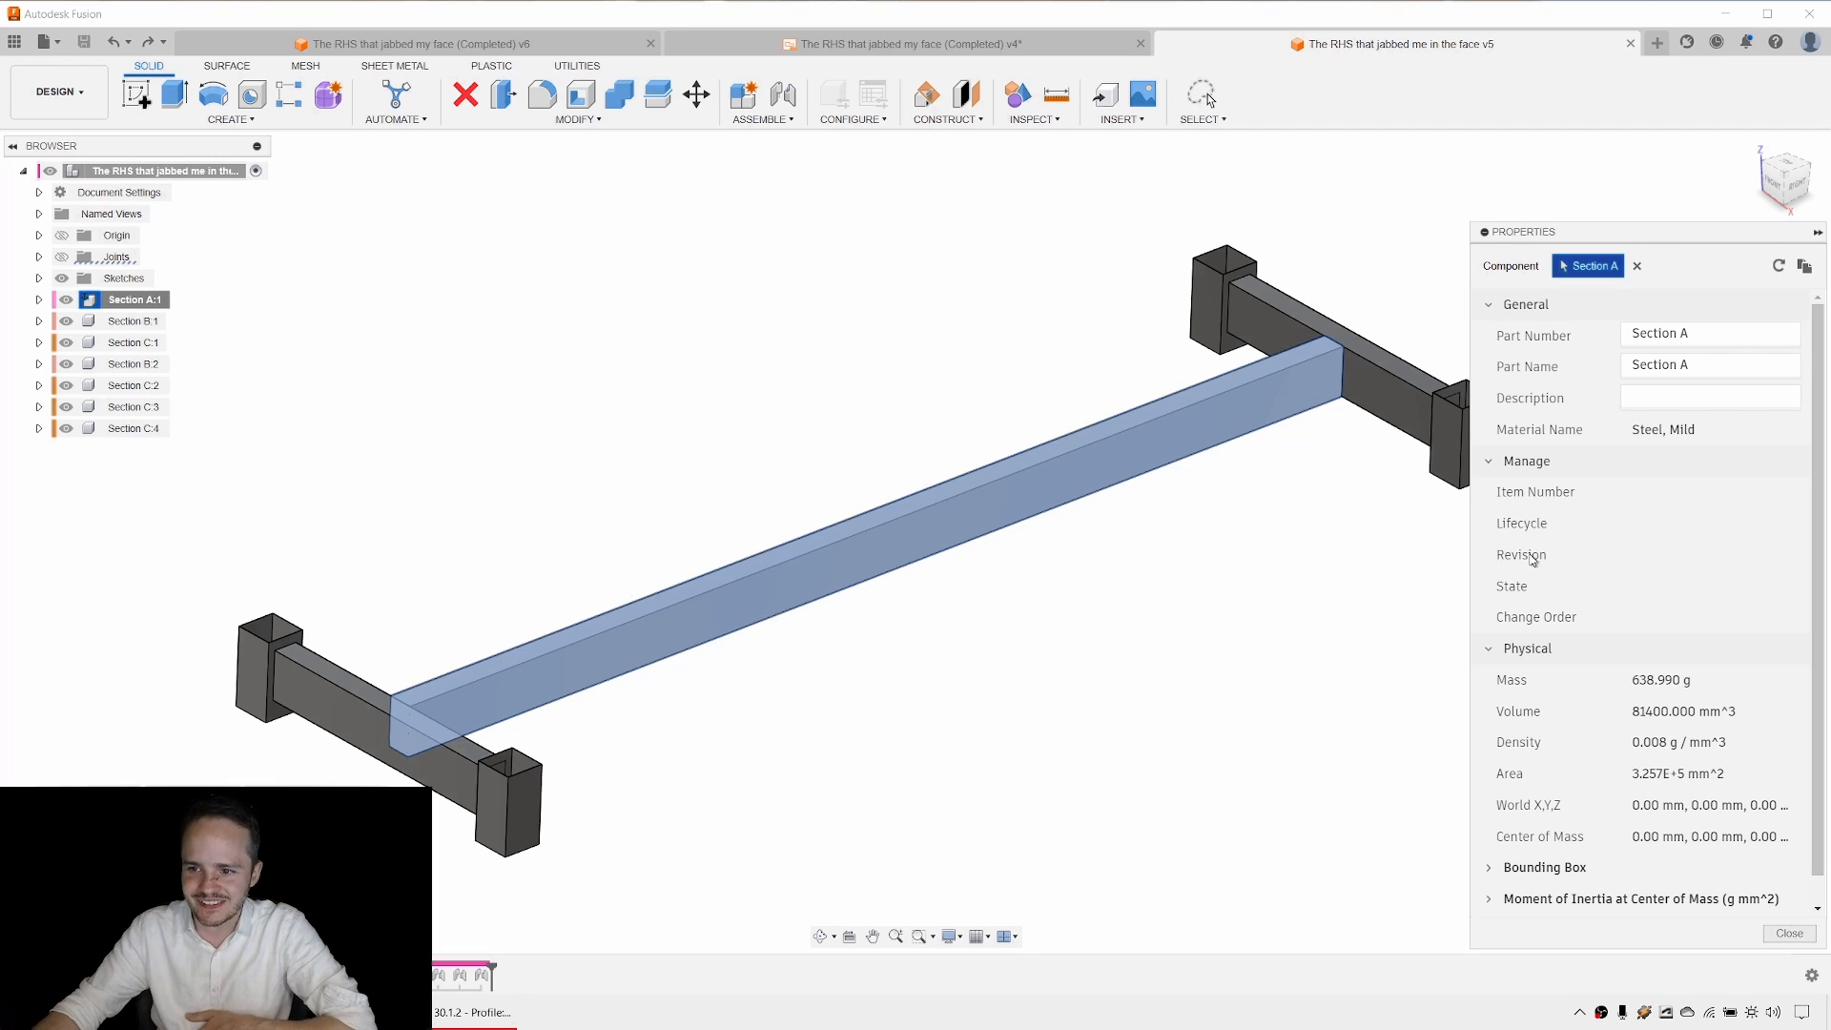
{"action": "left_click", "coordinate": [1669, 402]}
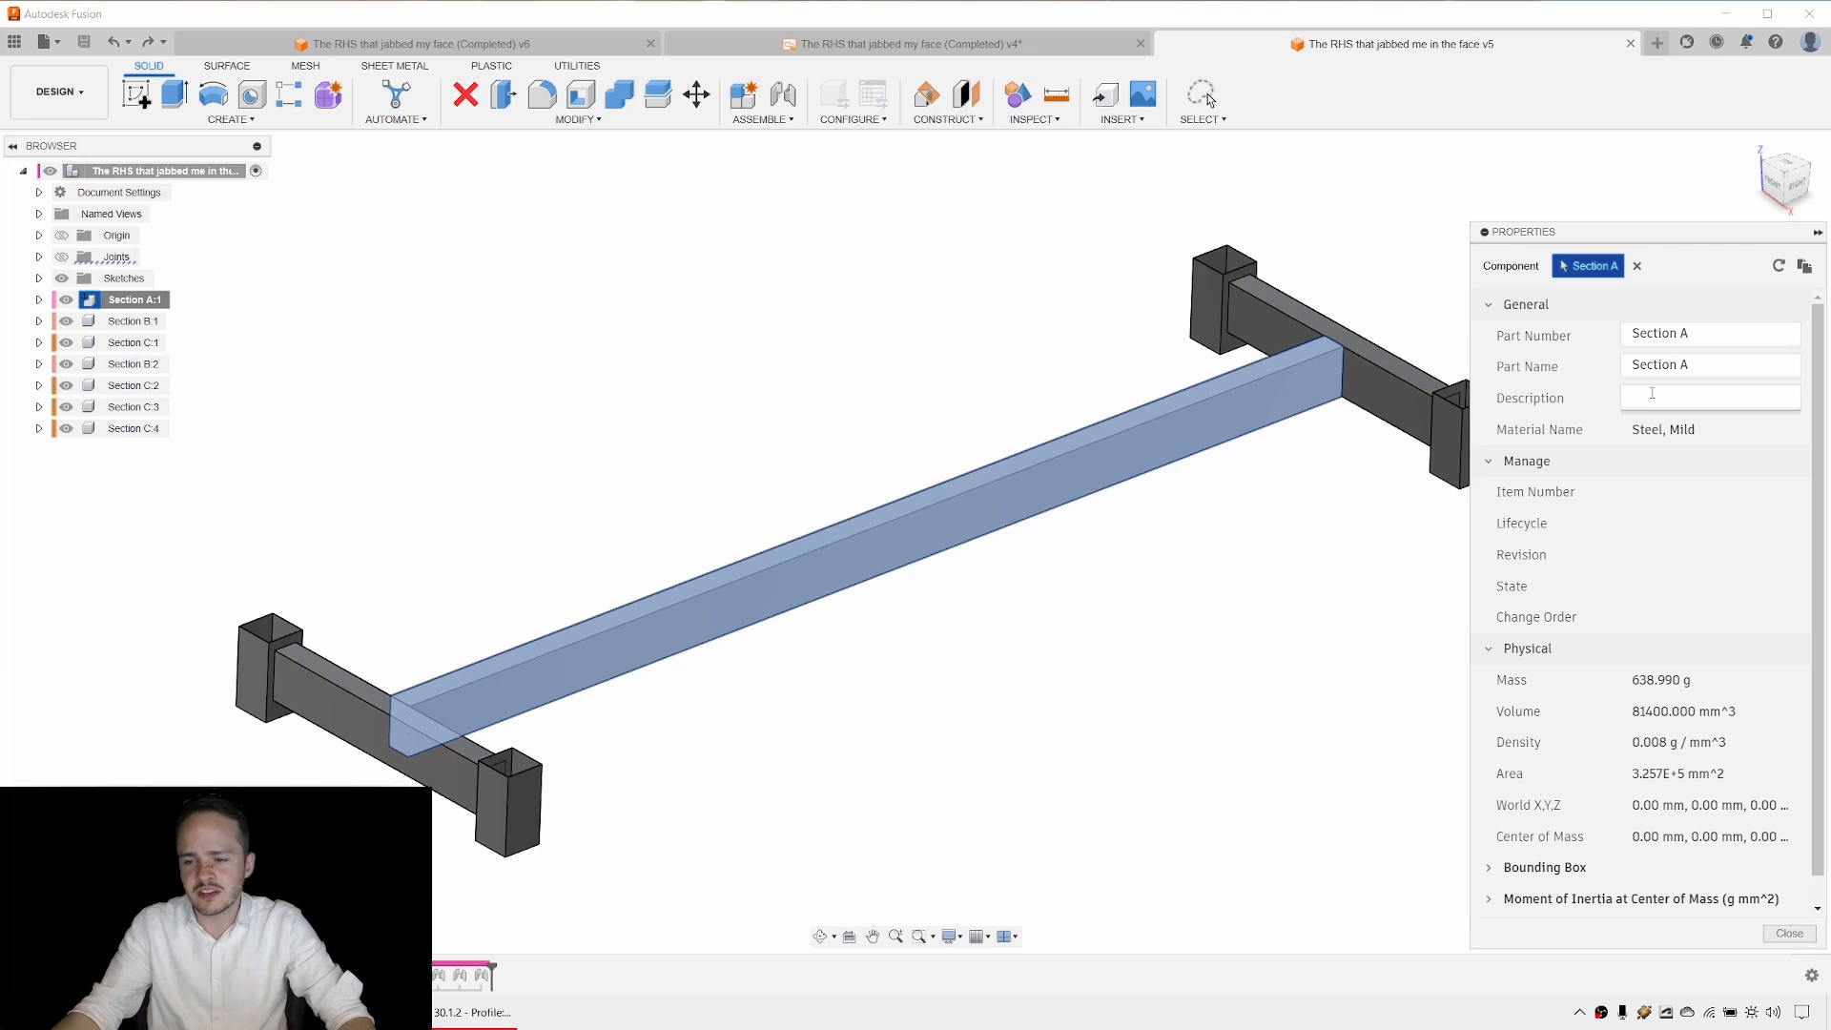
{"action": "left_click", "coordinate": [1659, 394]}
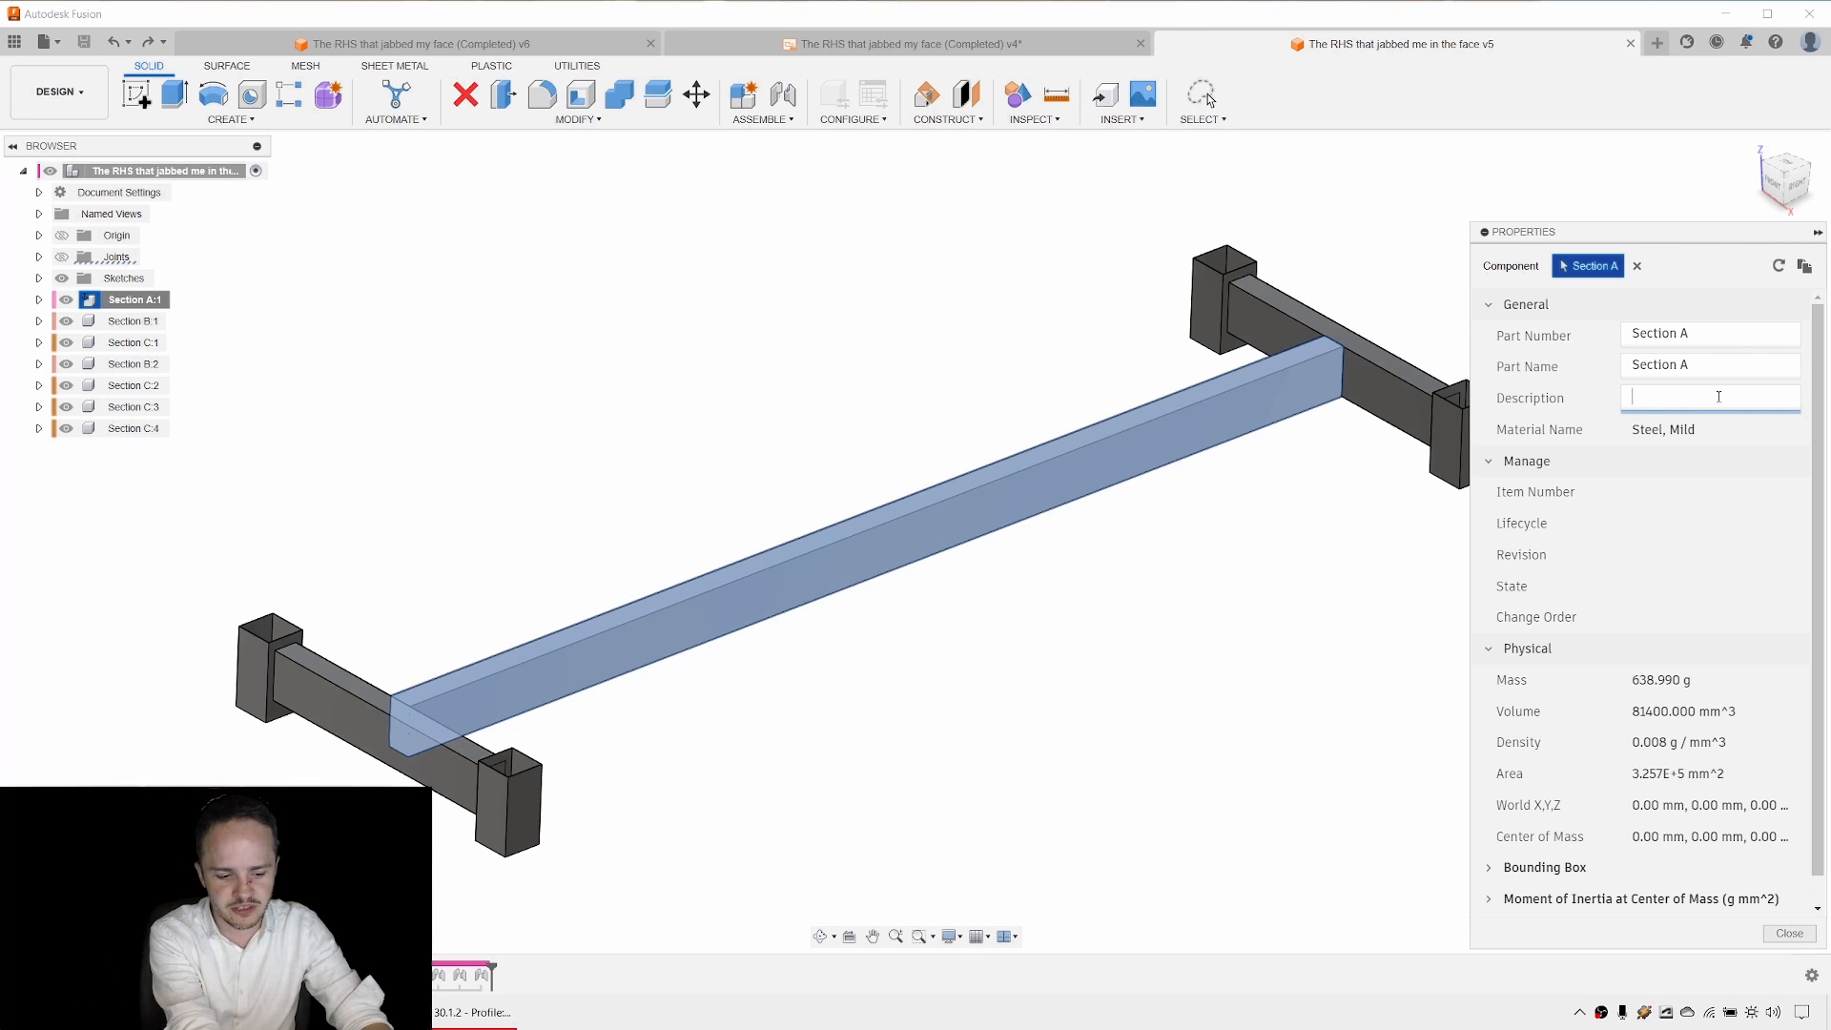
{"action": "type", "text": "RHS"}
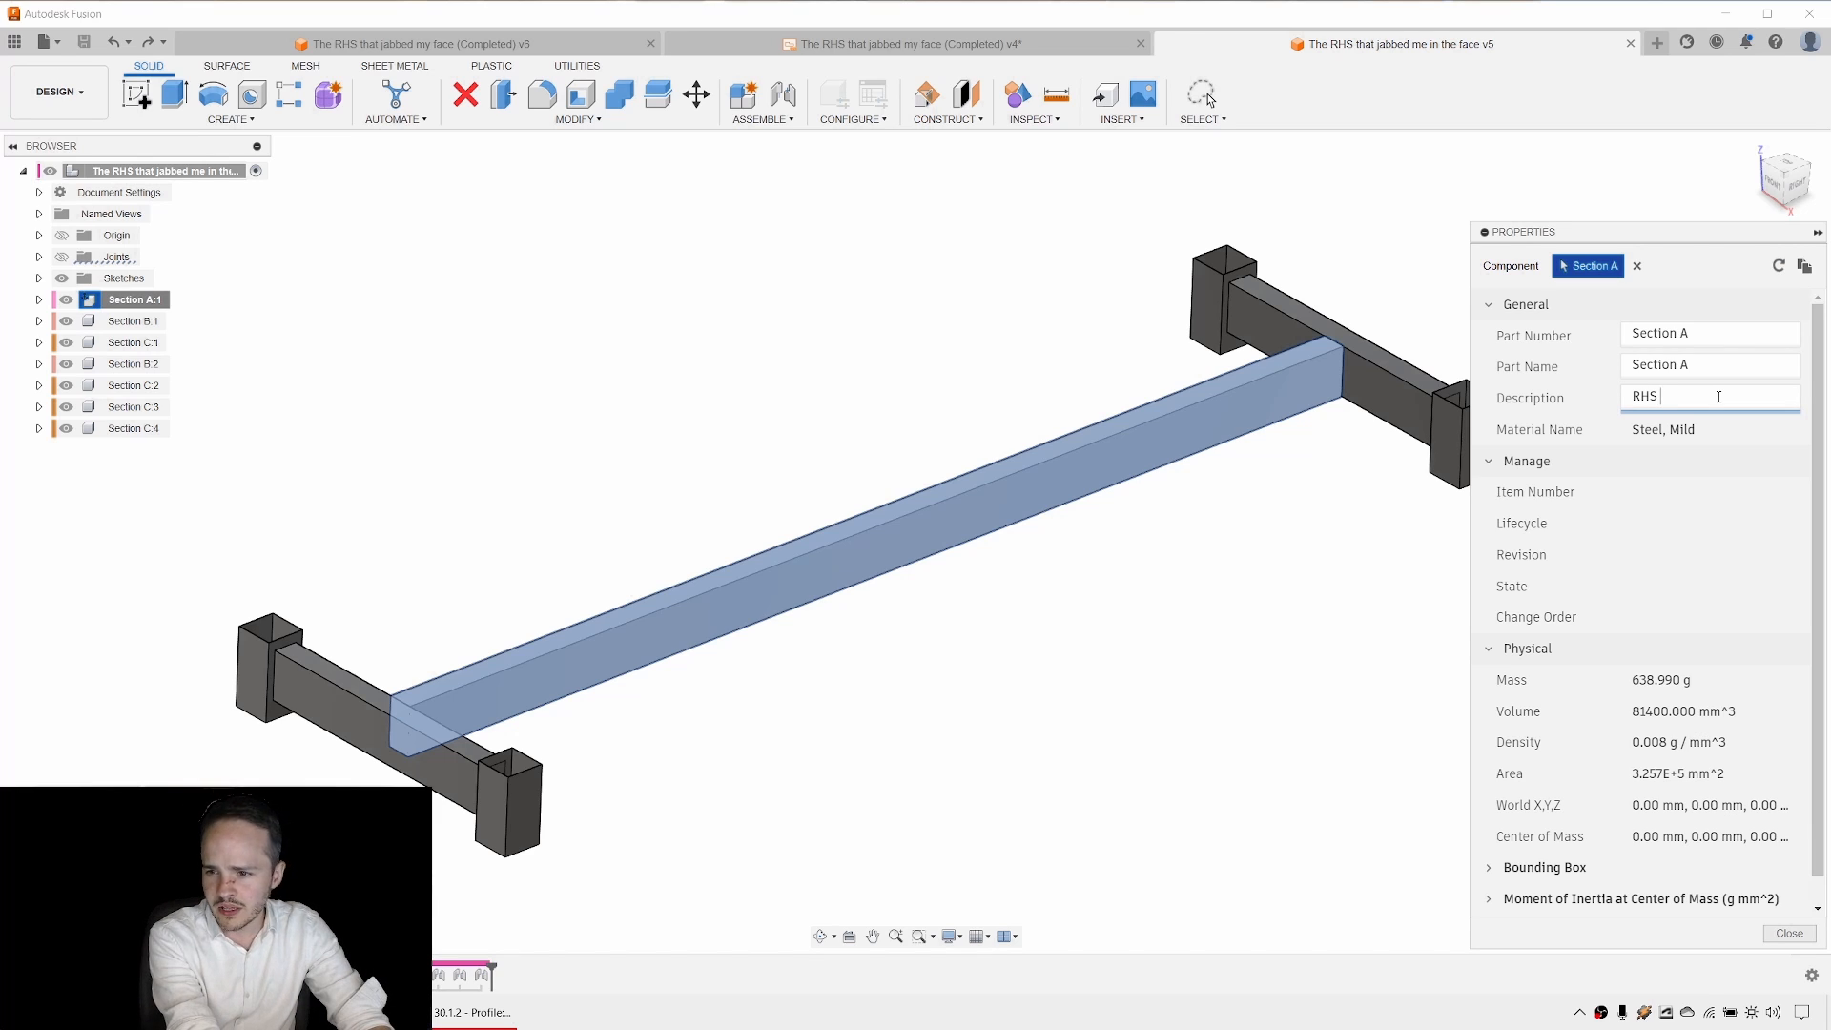
{"action": "type", "text": "50x"}
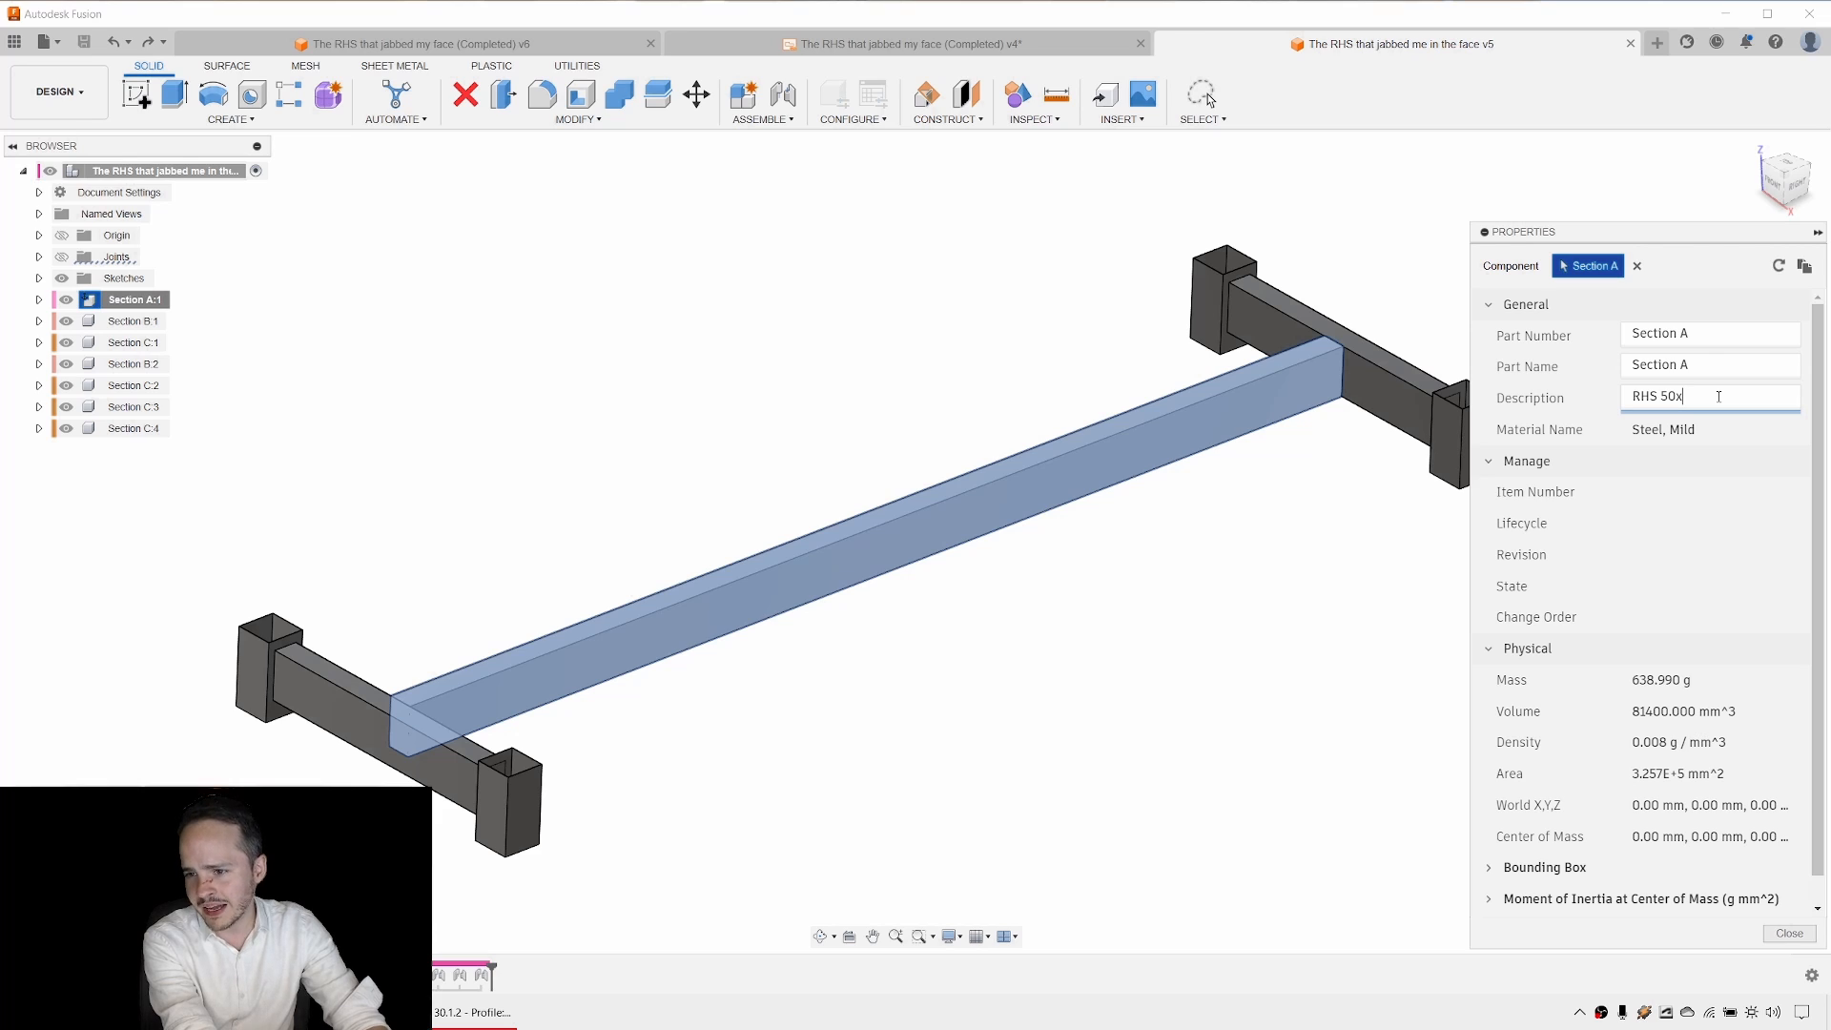
{"action": "type", "text": "25x"}
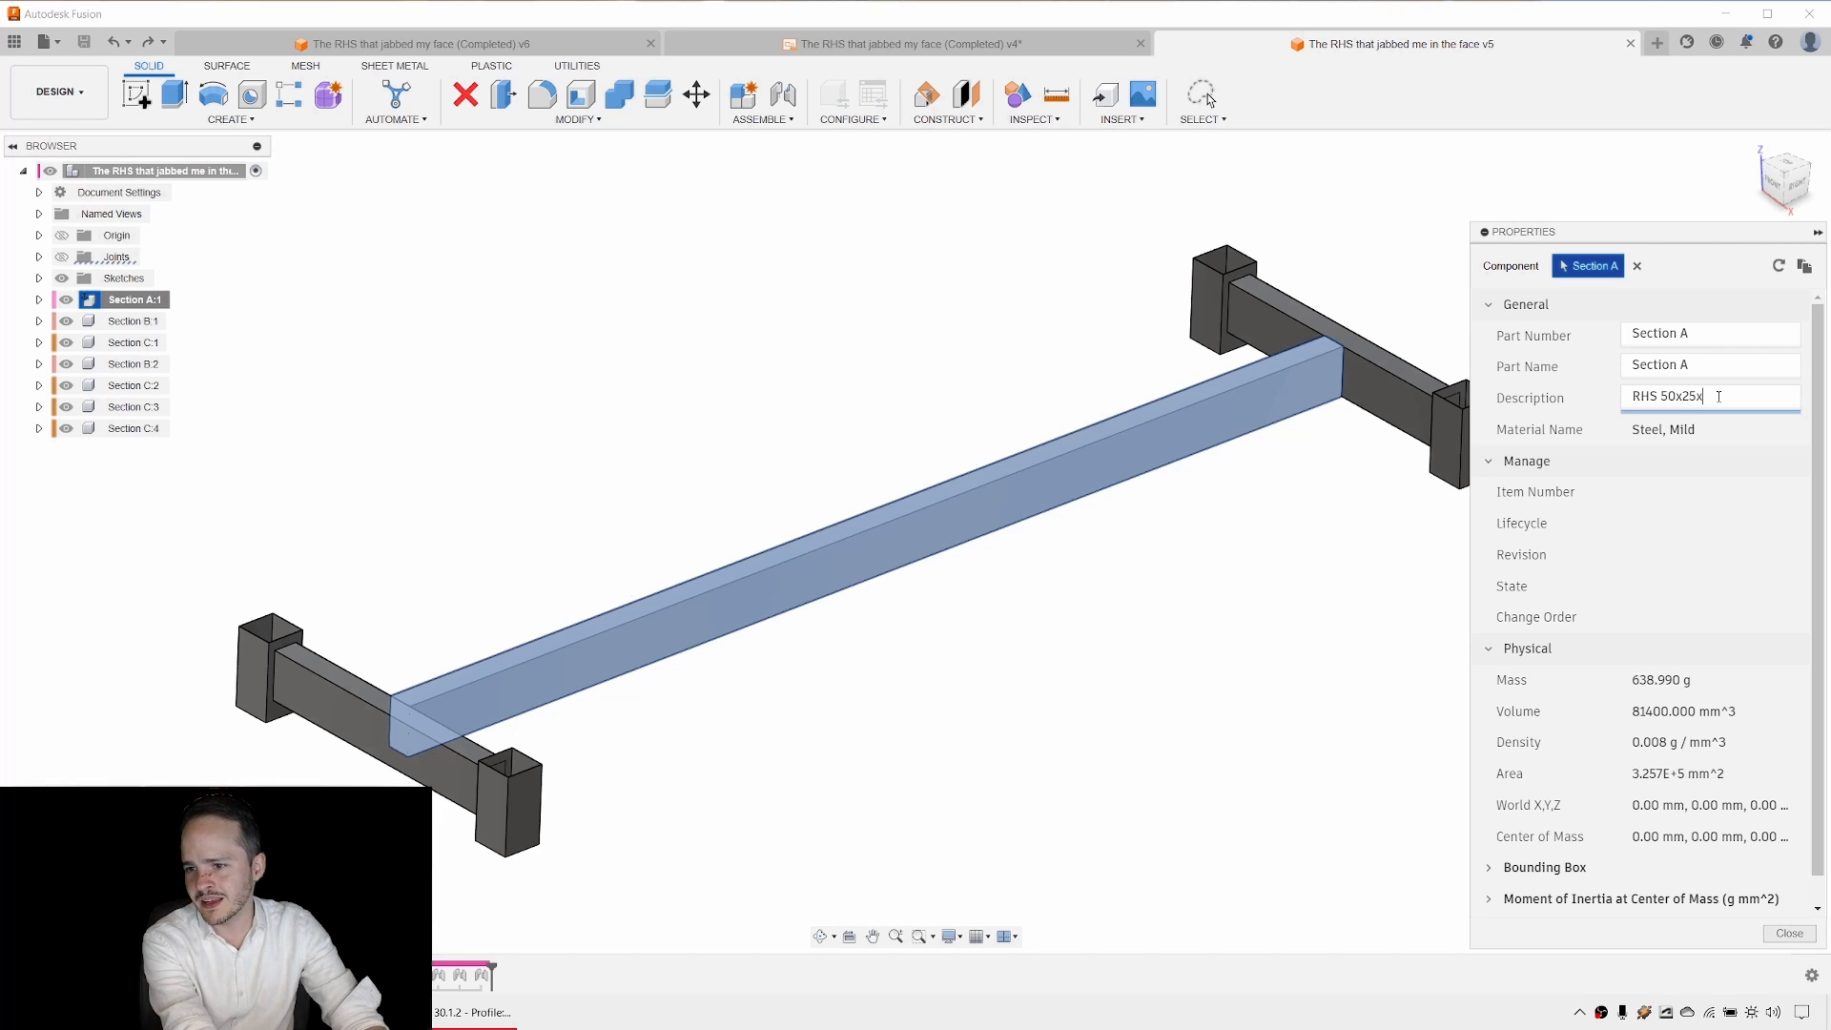
{"action": "type", "text": "1100"}
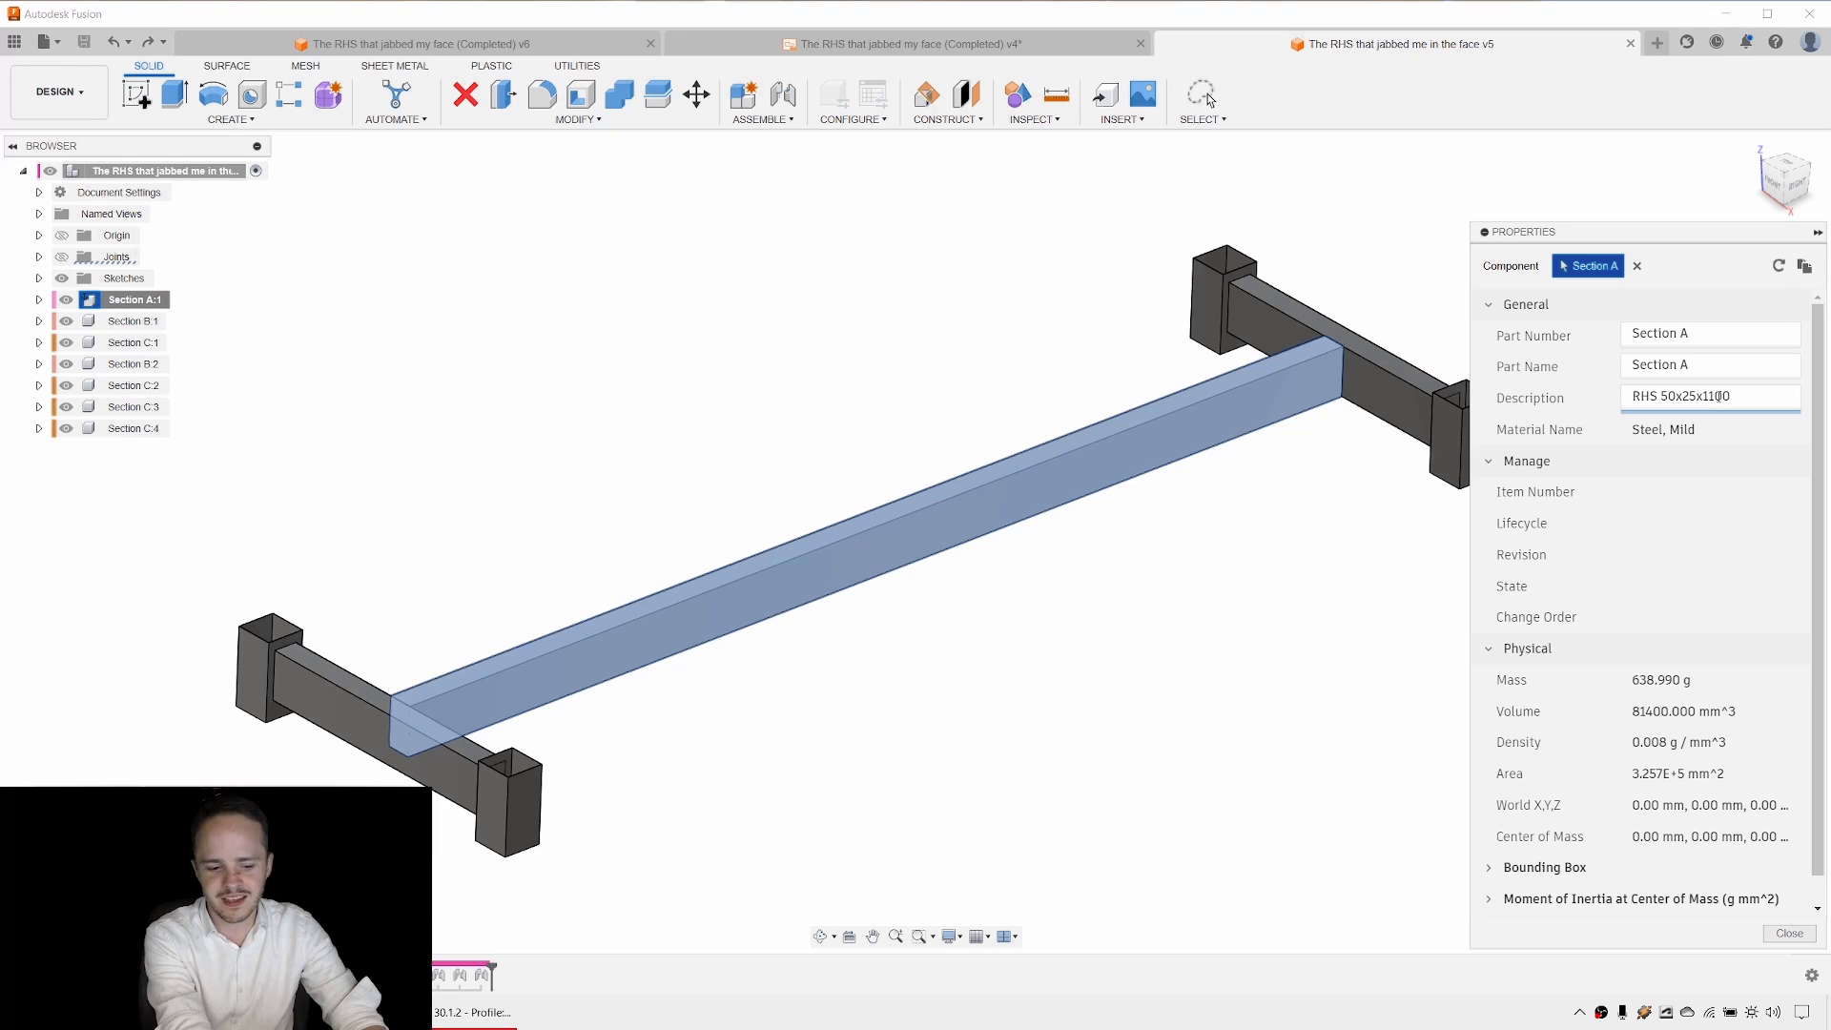
{"action": "type", "text": "x0.5"}
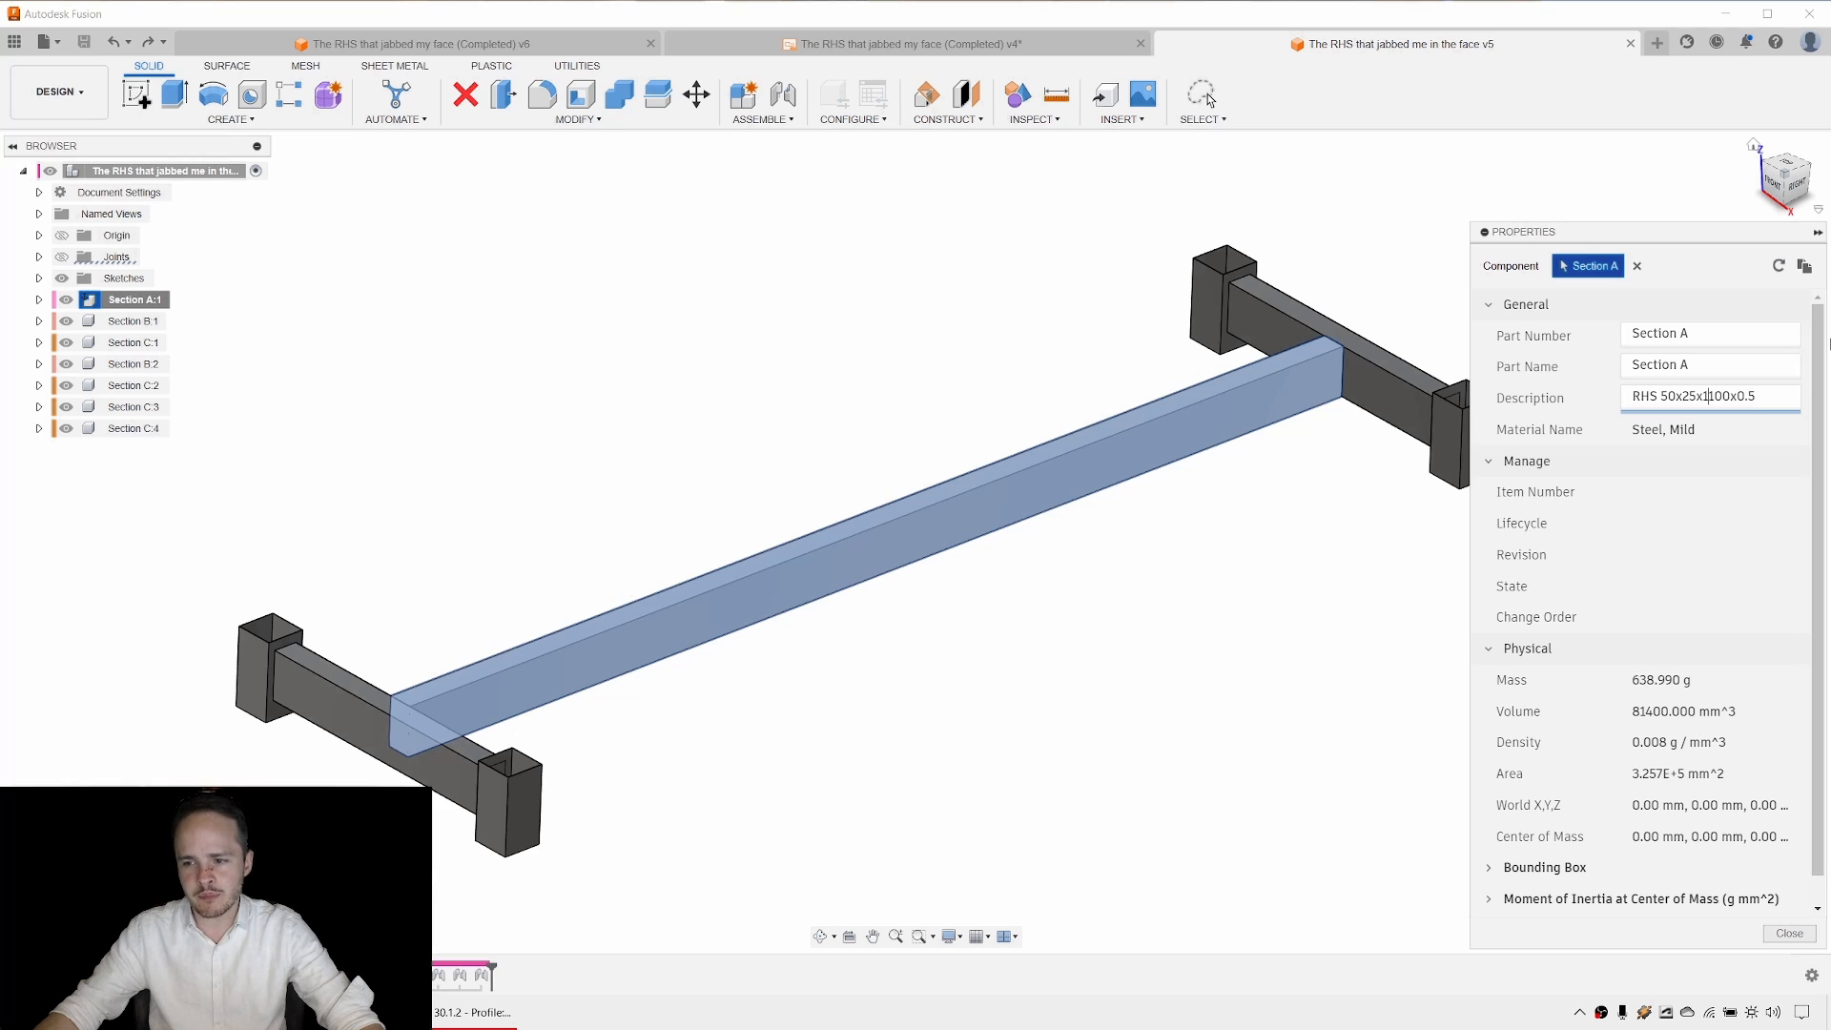
{"action": "triple_click", "coordinate": [1739, 398]}
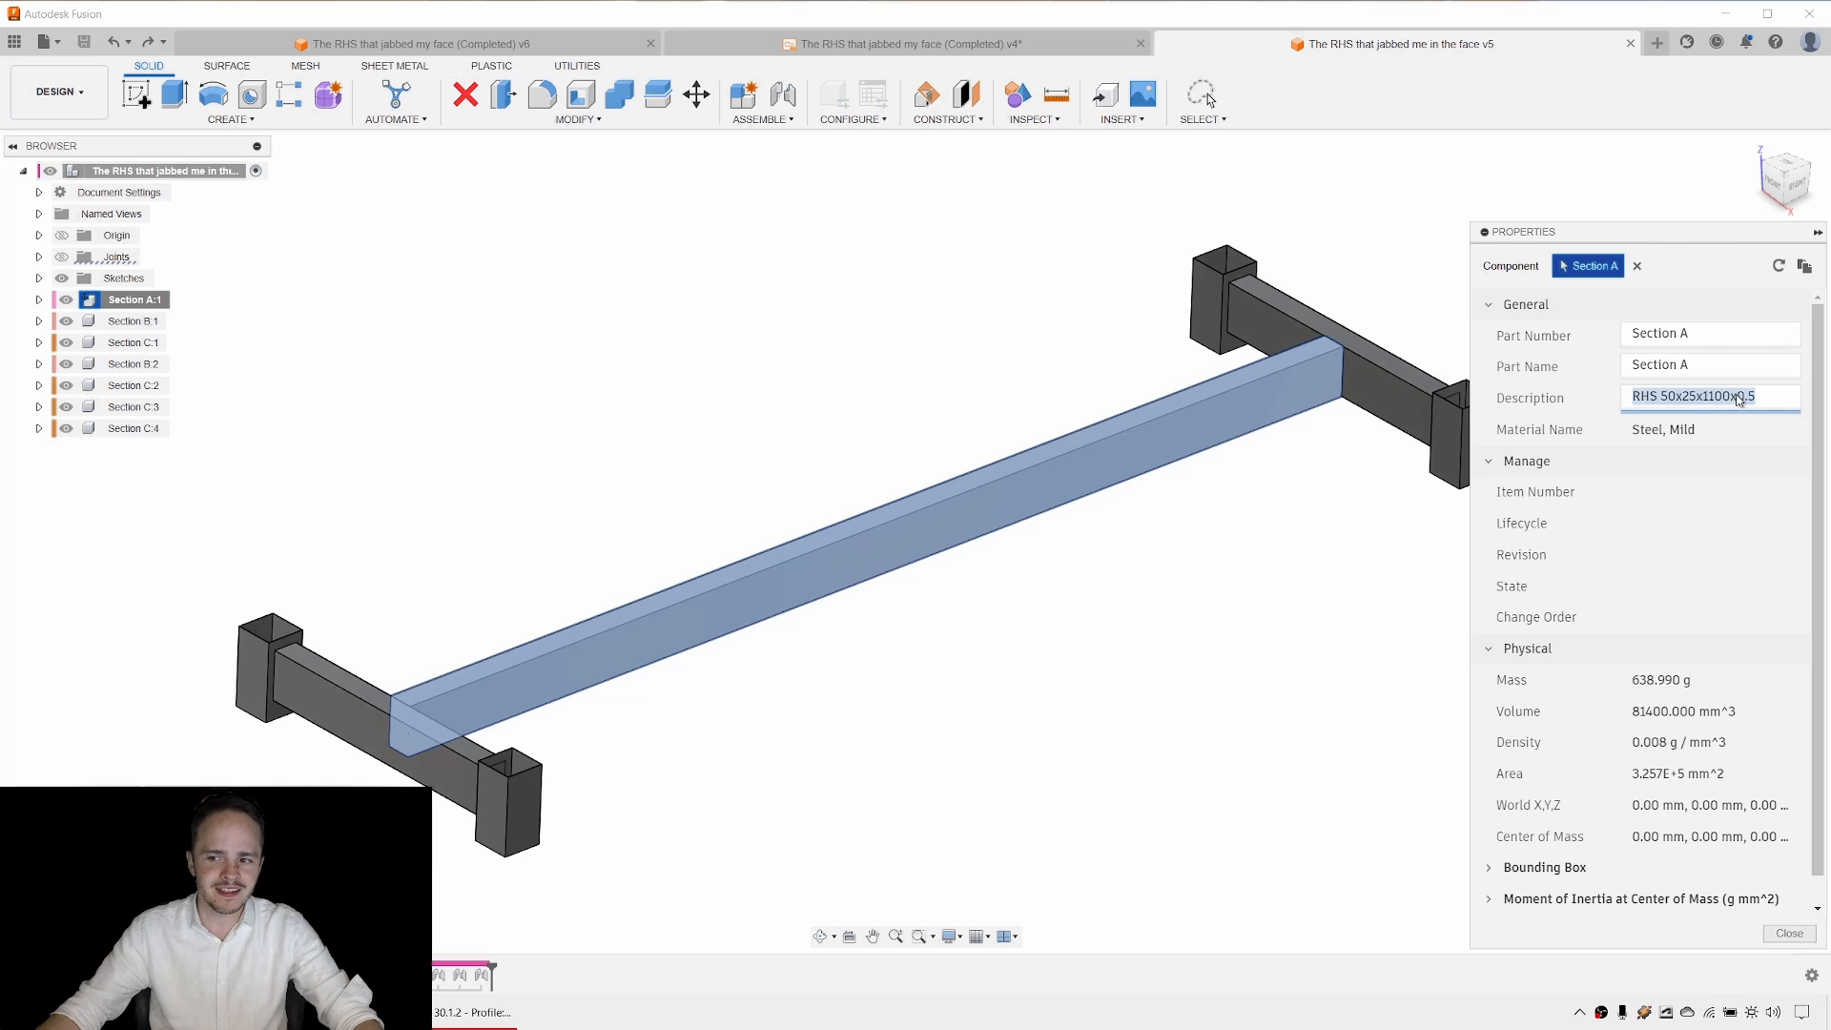
{"action": "left_click", "coordinate": [1788, 933]}
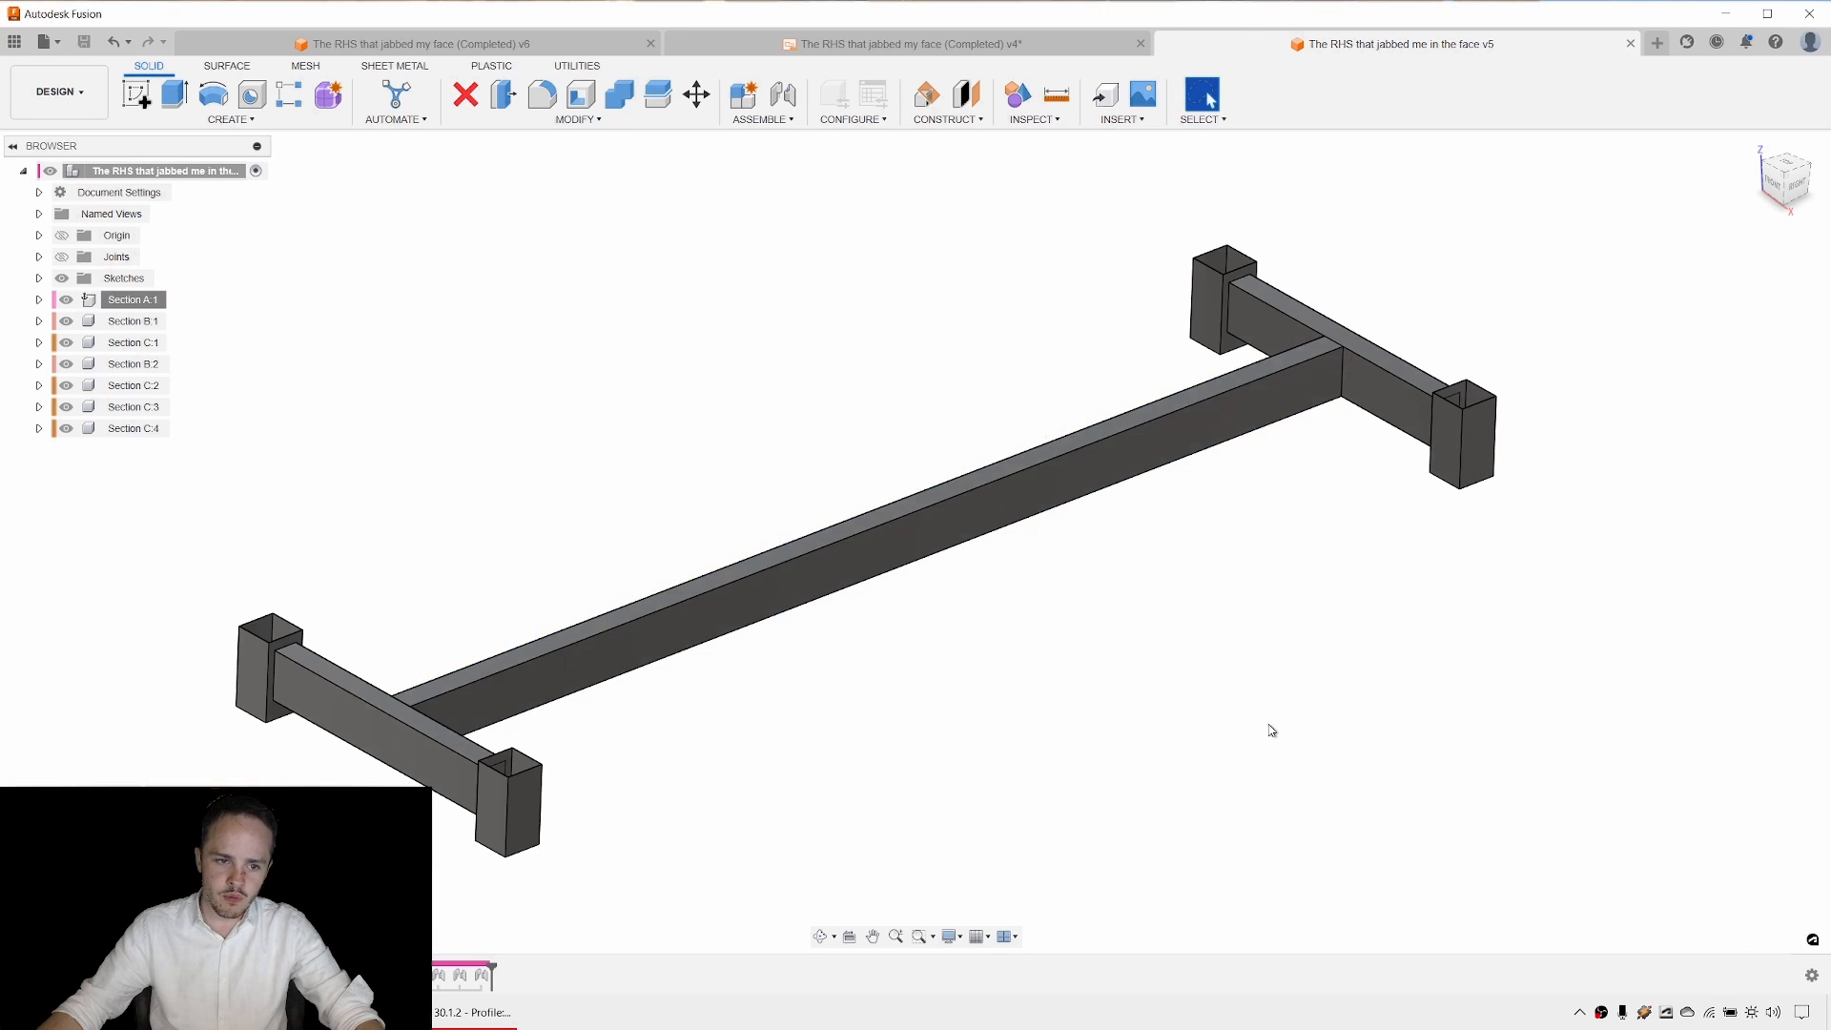
Set Section A's description to "RHS 50x25x1100x0.5", commit the entry, and reopen its properties to check it.
{"action": "right_click", "coordinate": [90, 301]}
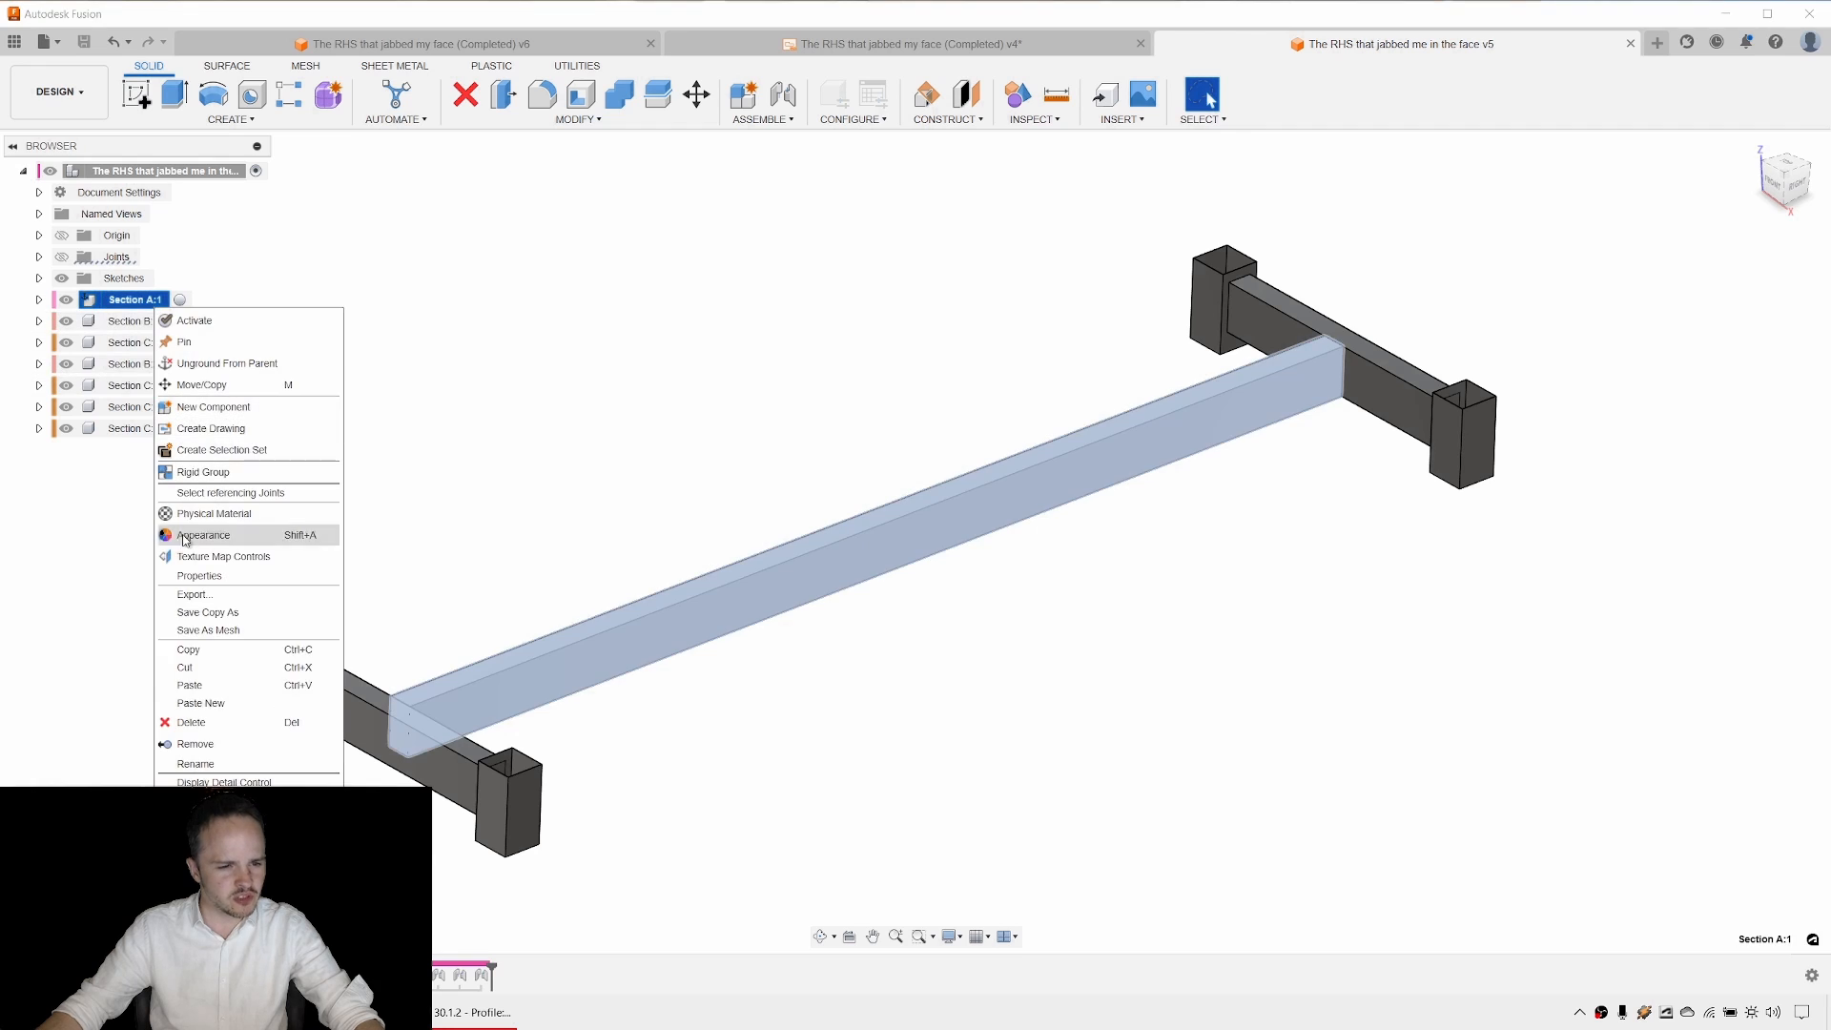
{"action": "left_click", "coordinate": [258, 581]}
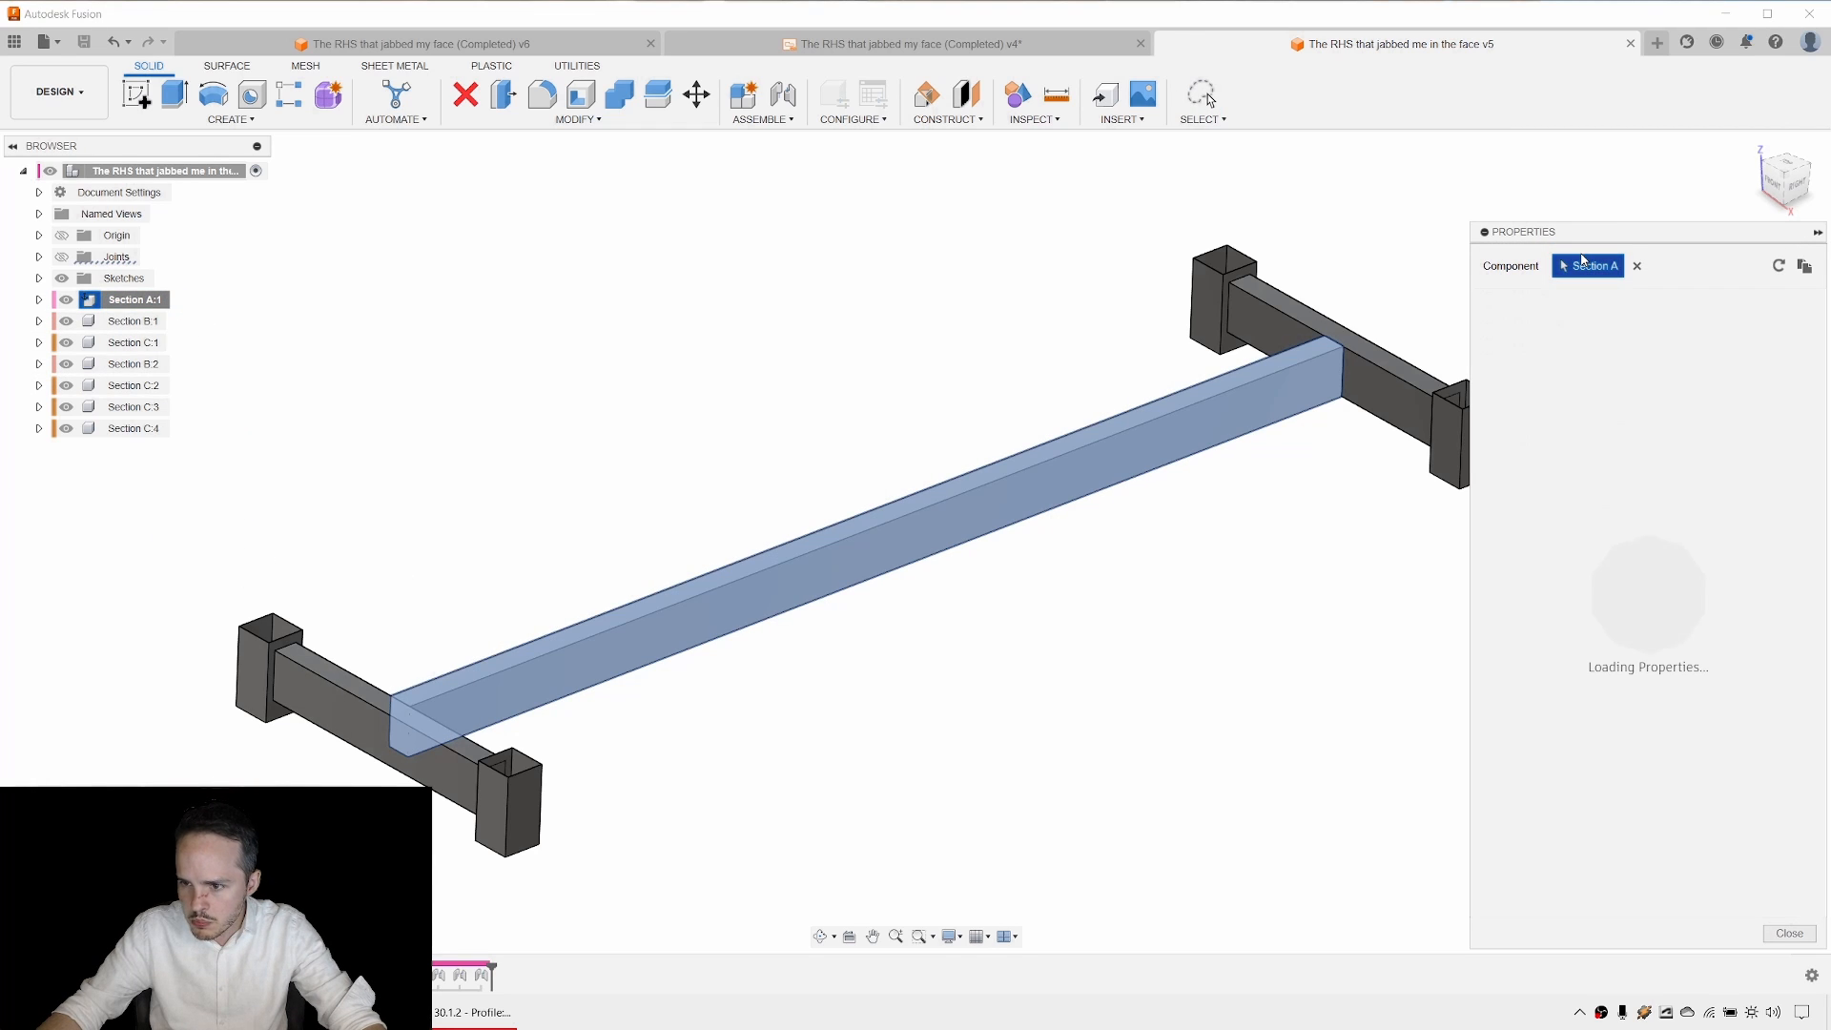
{"action": "left_click", "coordinate": [1690, 393]}
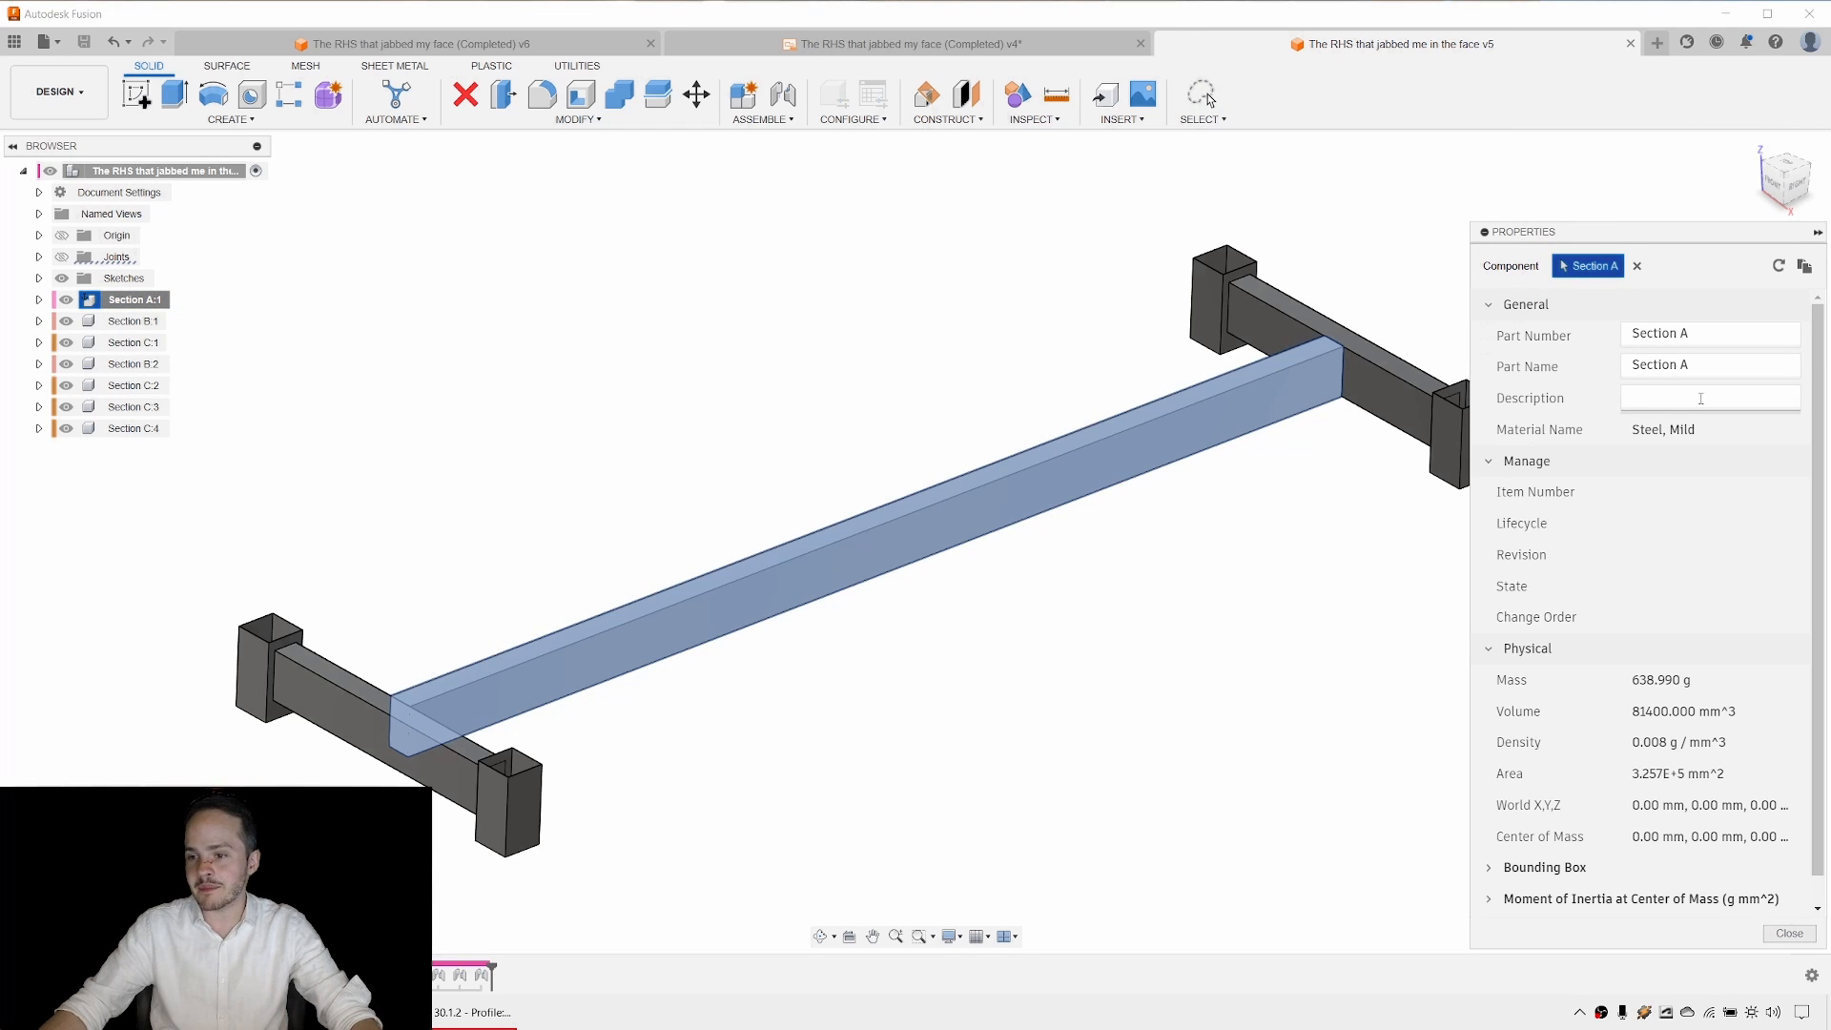
{"action": "type", "text": "RHS 50x25x1100x0.5"}
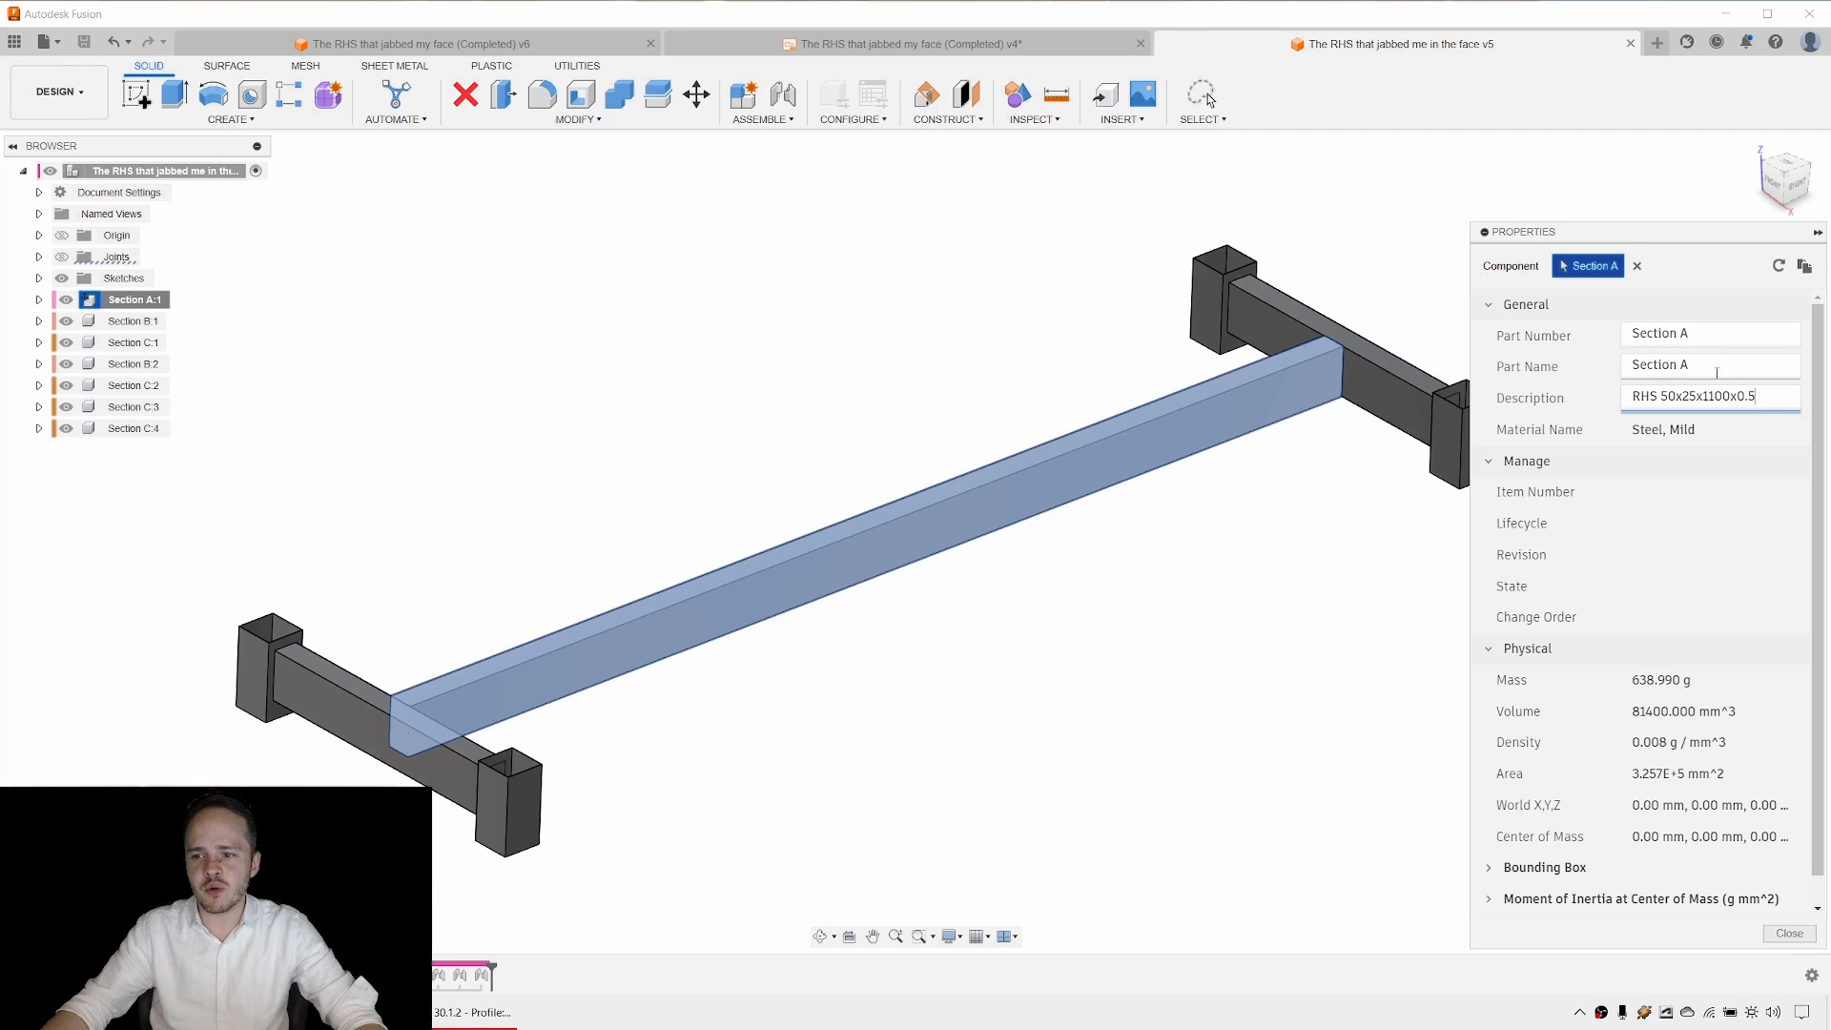
{"action": "left_click", "coordinate": [1716, 367]}
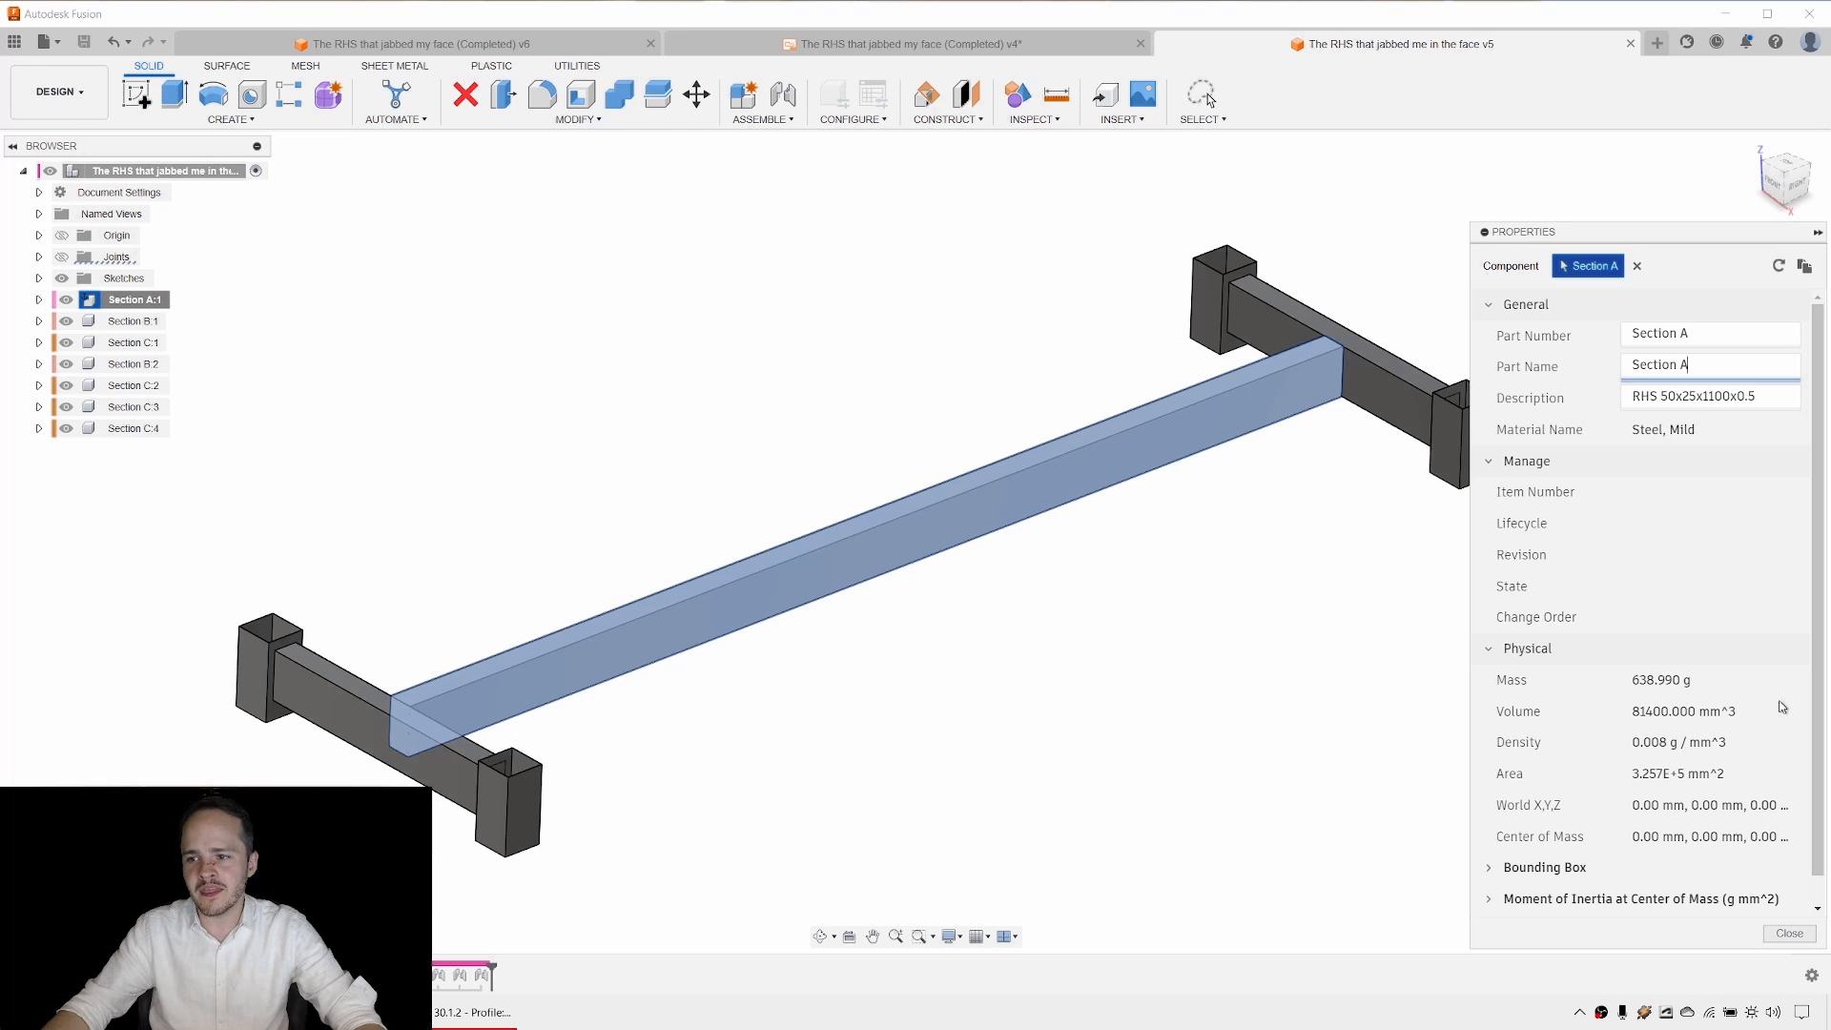
{"action": "left_click", "coordinate": [1788, 934]}
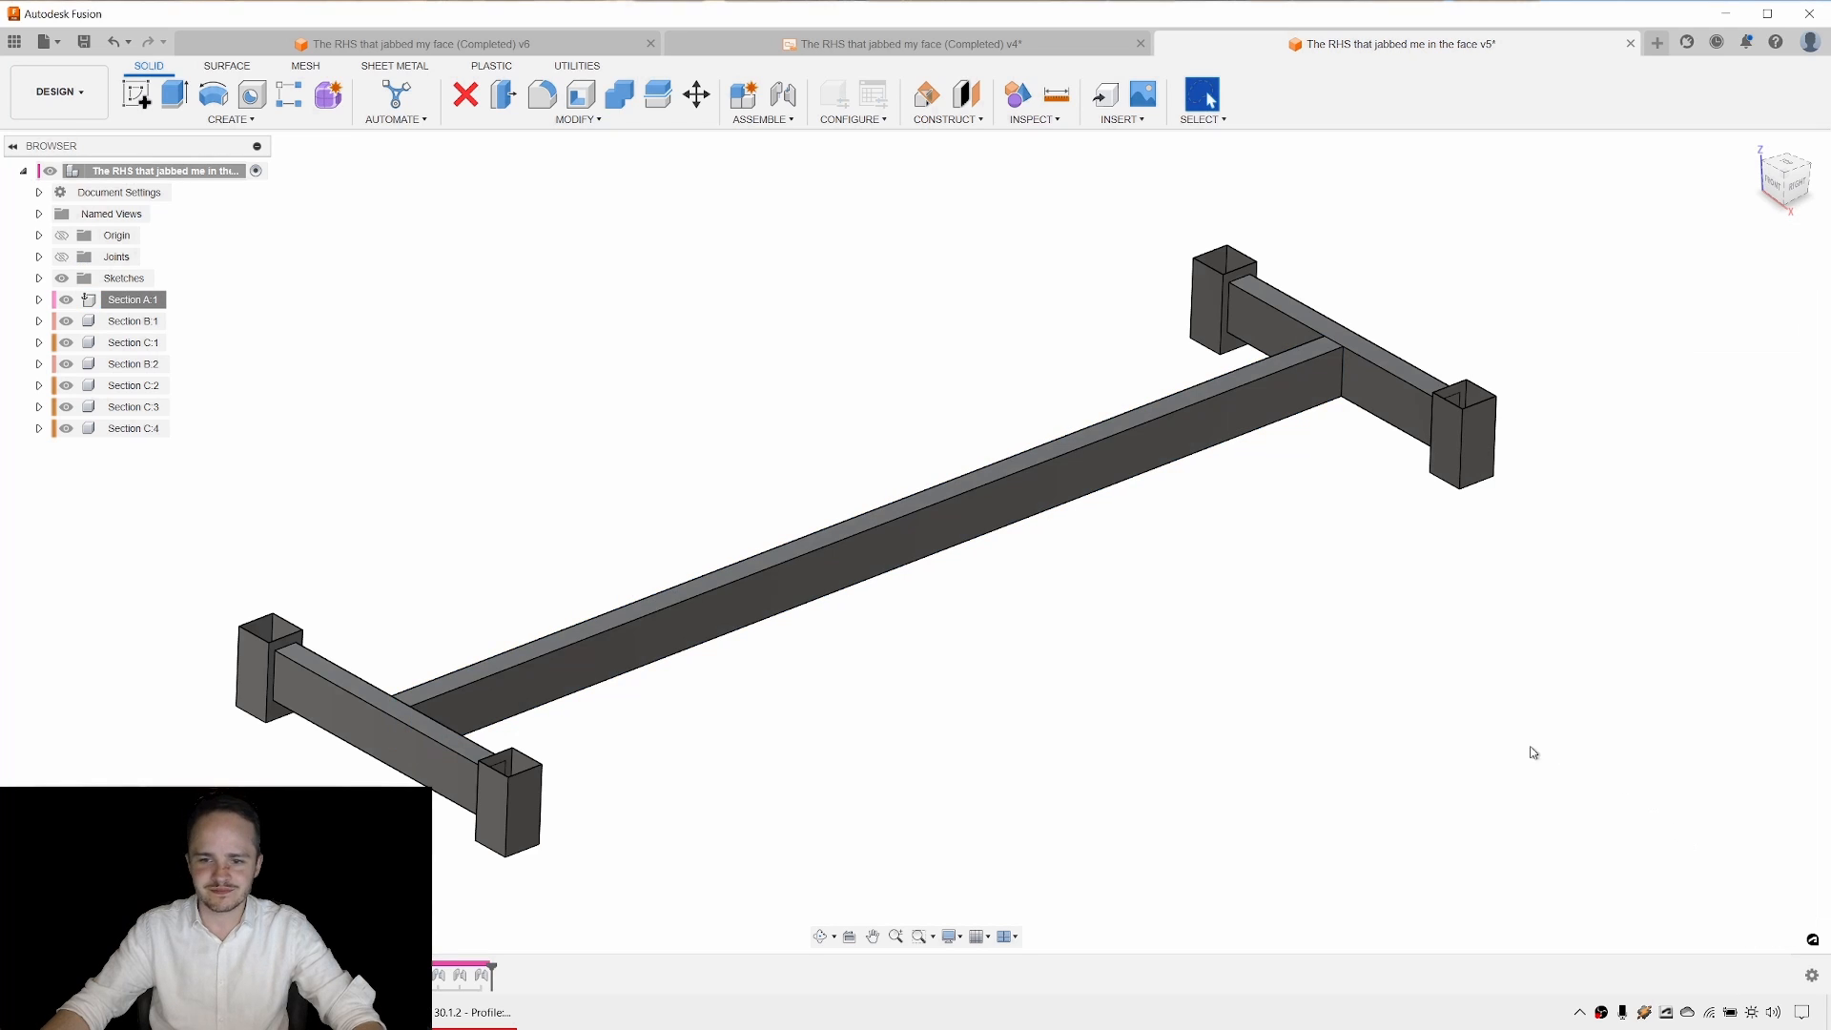
{"action": "right_click", "coordinate": [125, 299]}
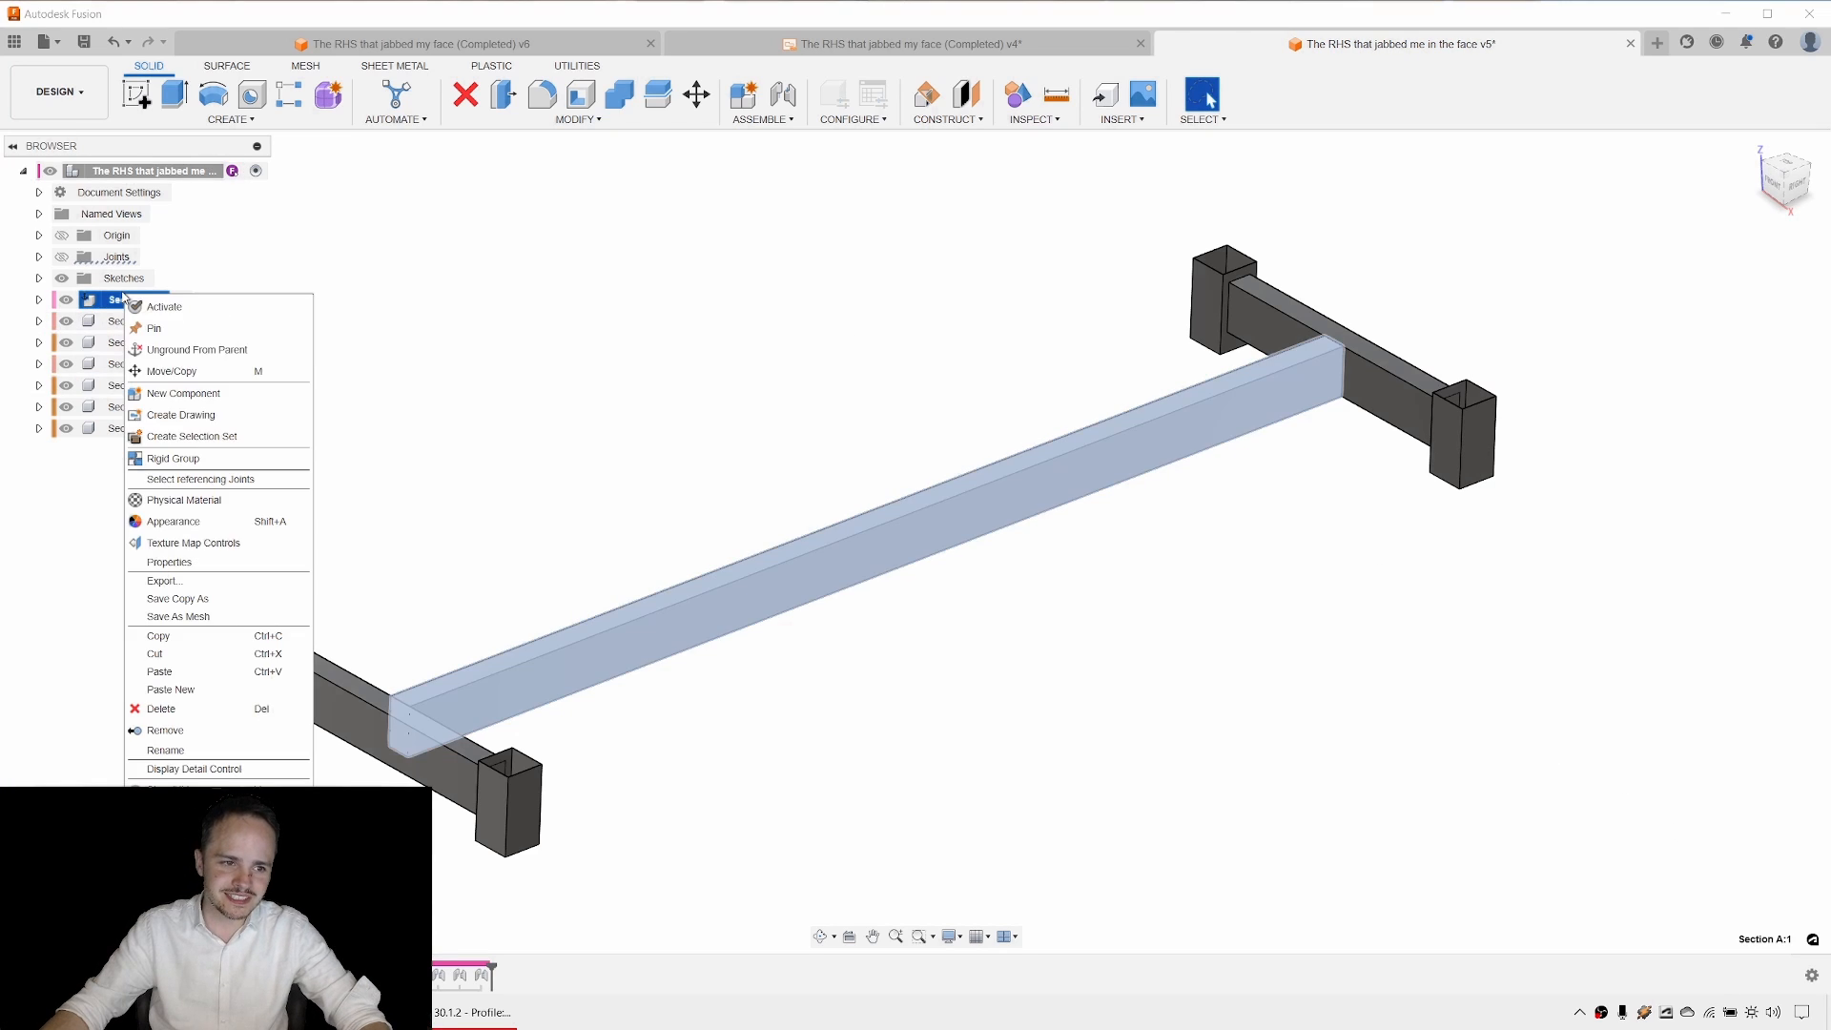
{"action": "left_click", "coordinate": [205, 562]}
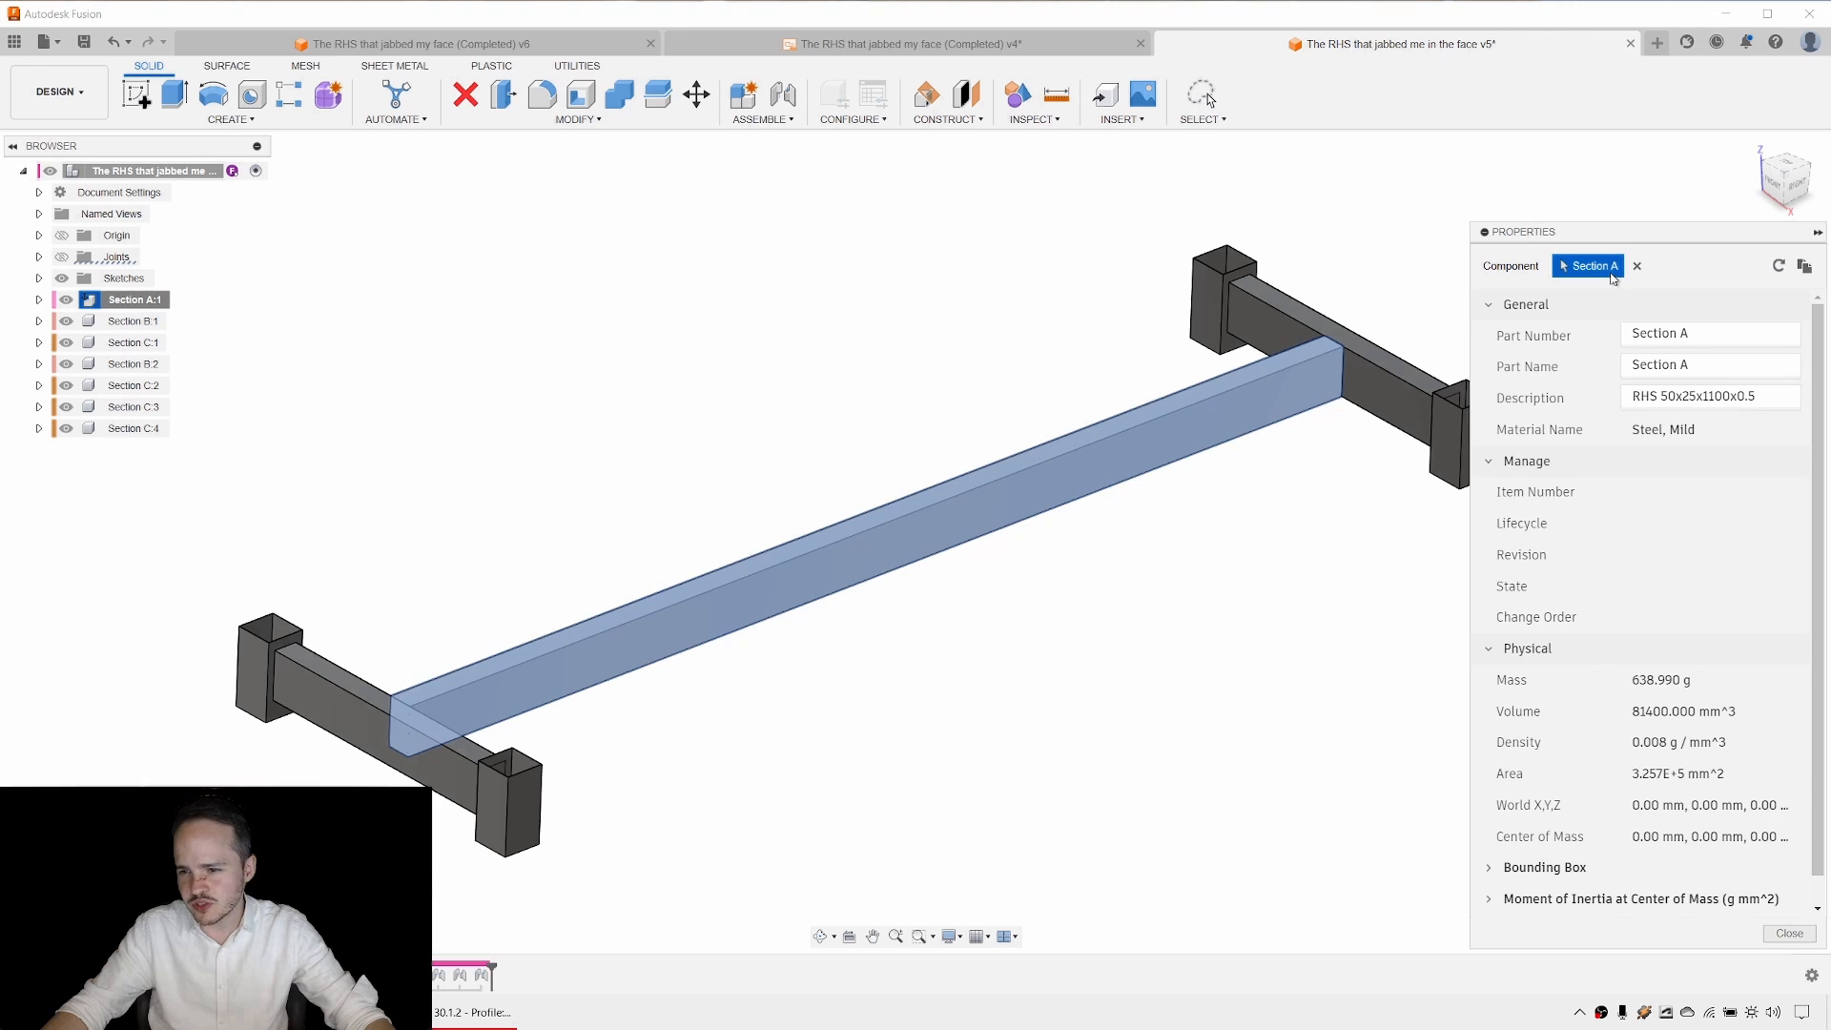
{"action": "key", "text": "Escape"}
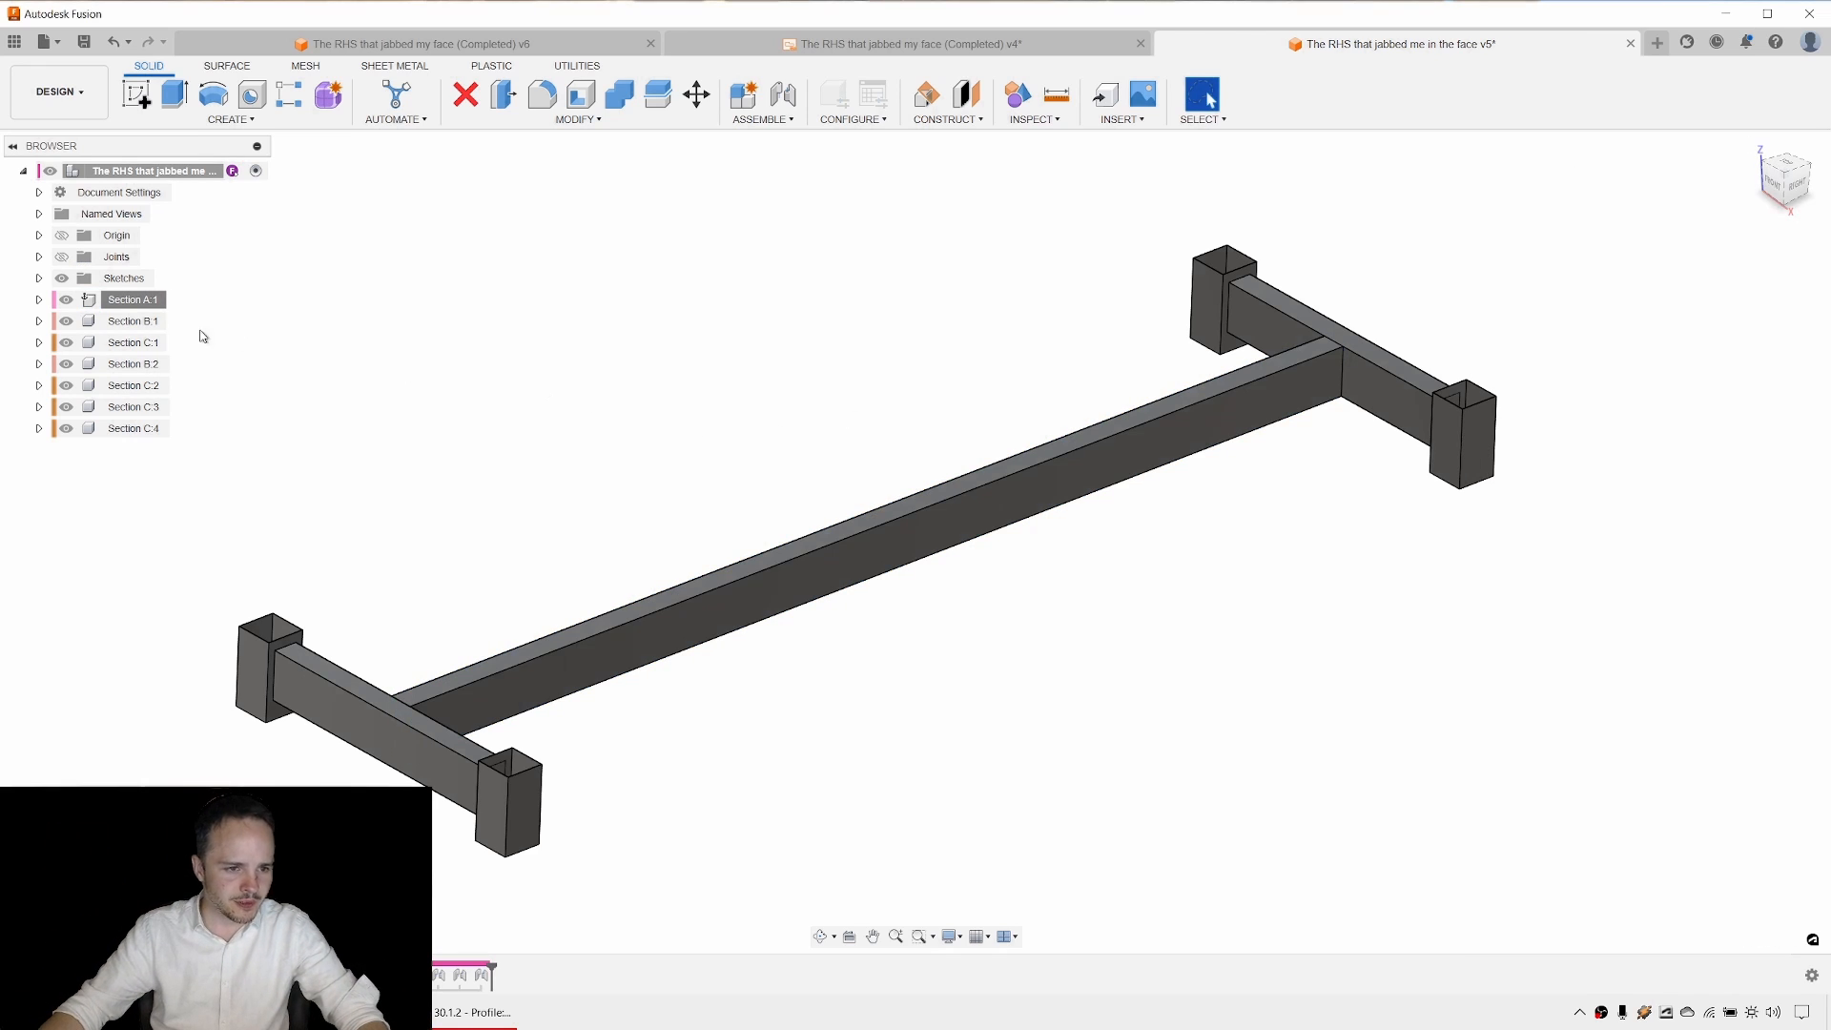
Set the description of the Section B:1 crossbar to "RHS 50x25x280x0.5" and close its properties.
{"action": "right_click", "coordinate": [138, 321]}
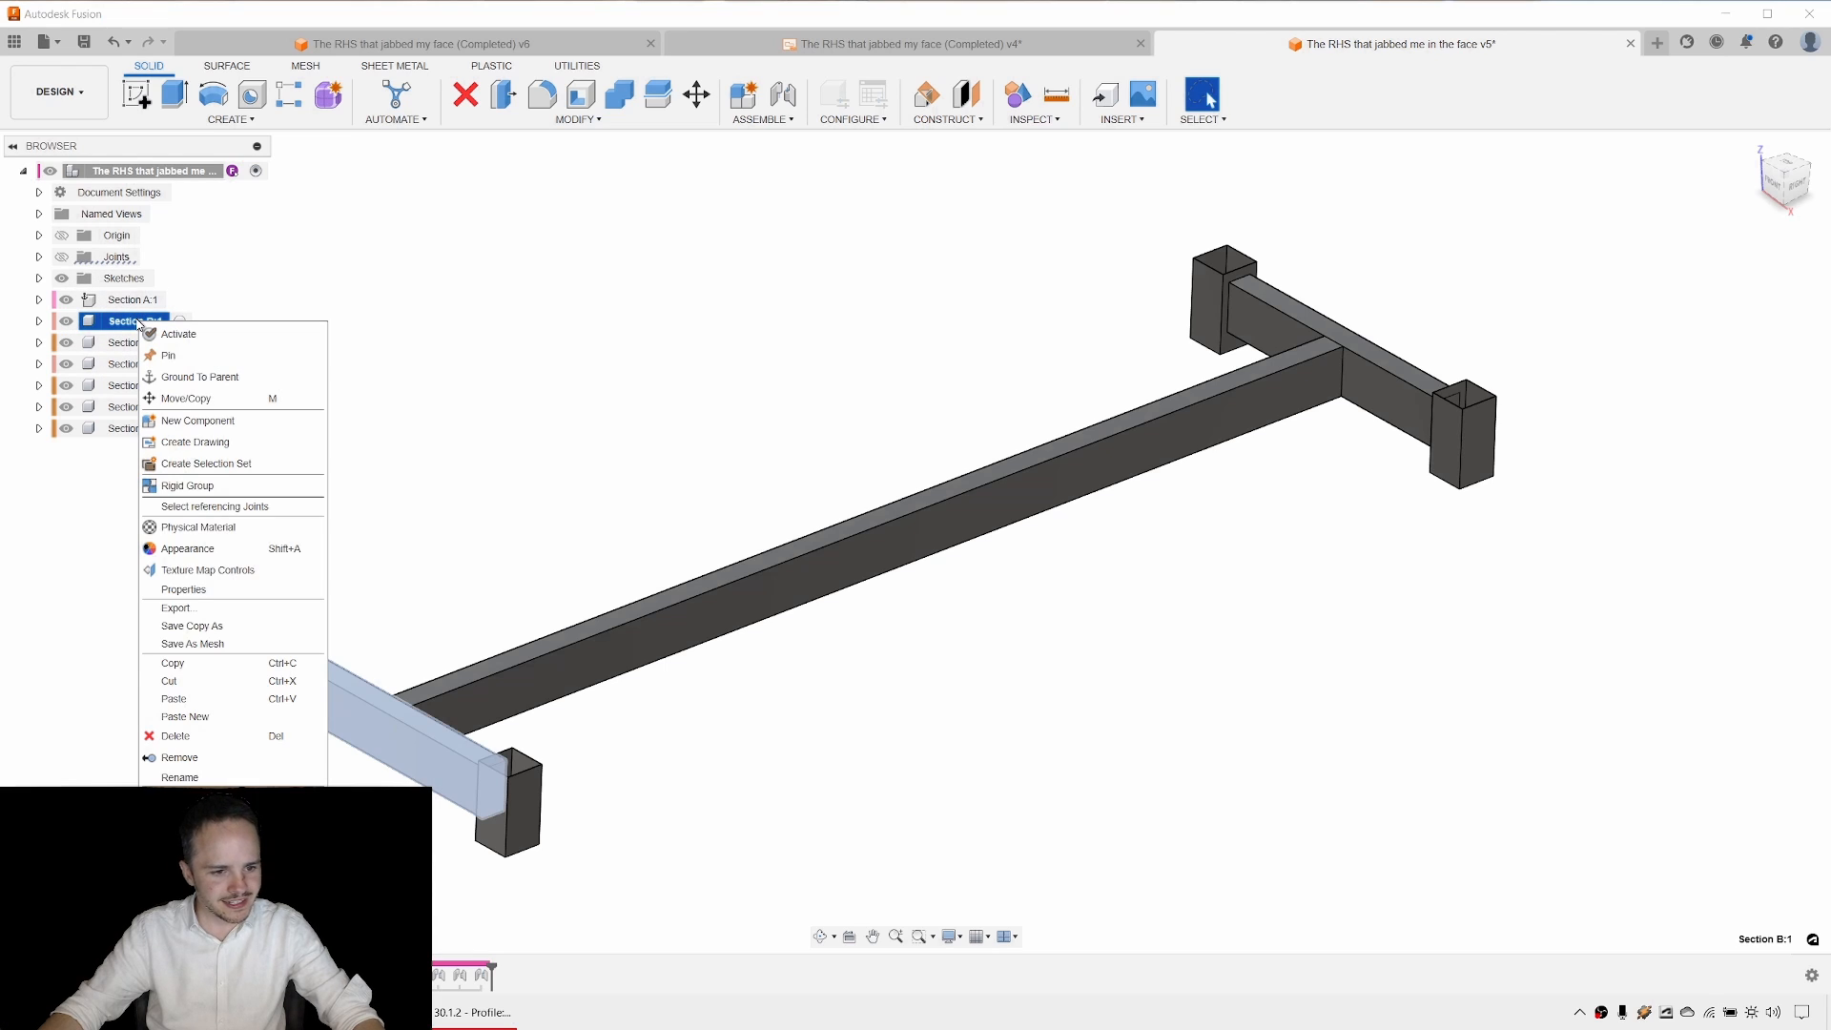
{"action": "left_click", "coordinate": [234, 592]}
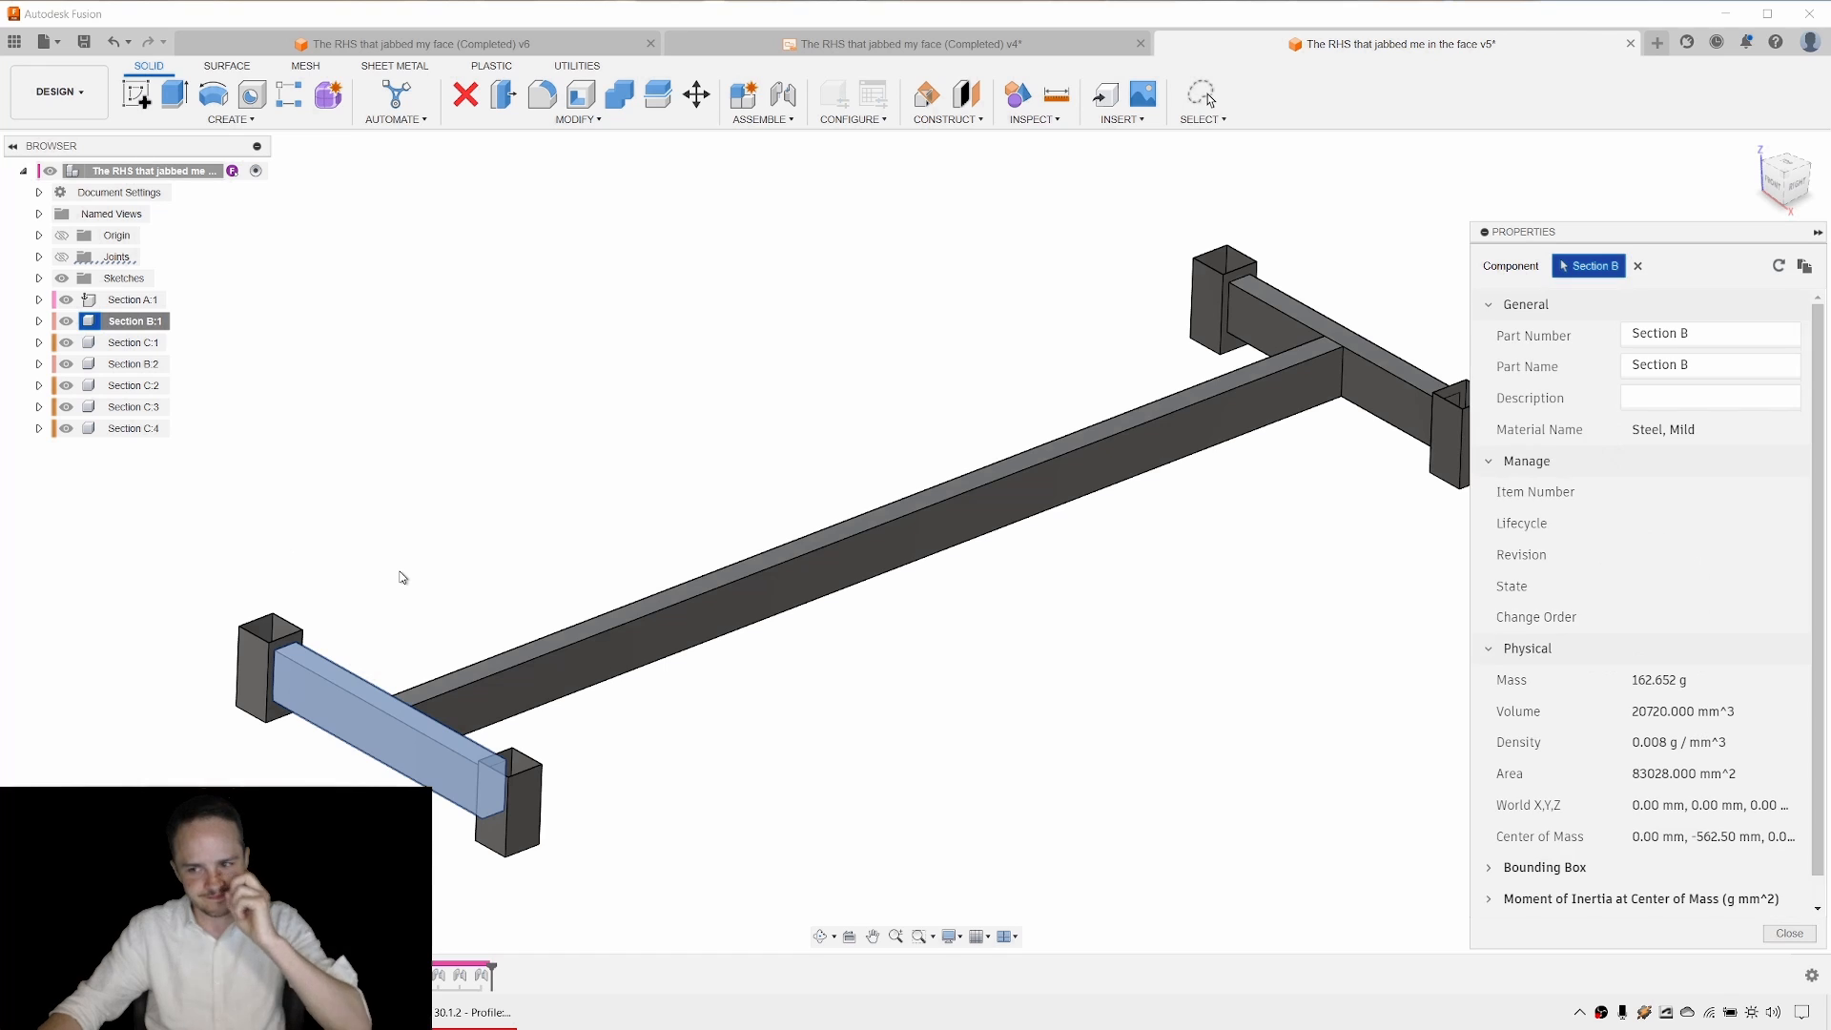
{"action": "left_click", "coordinate": [1670, 399]}
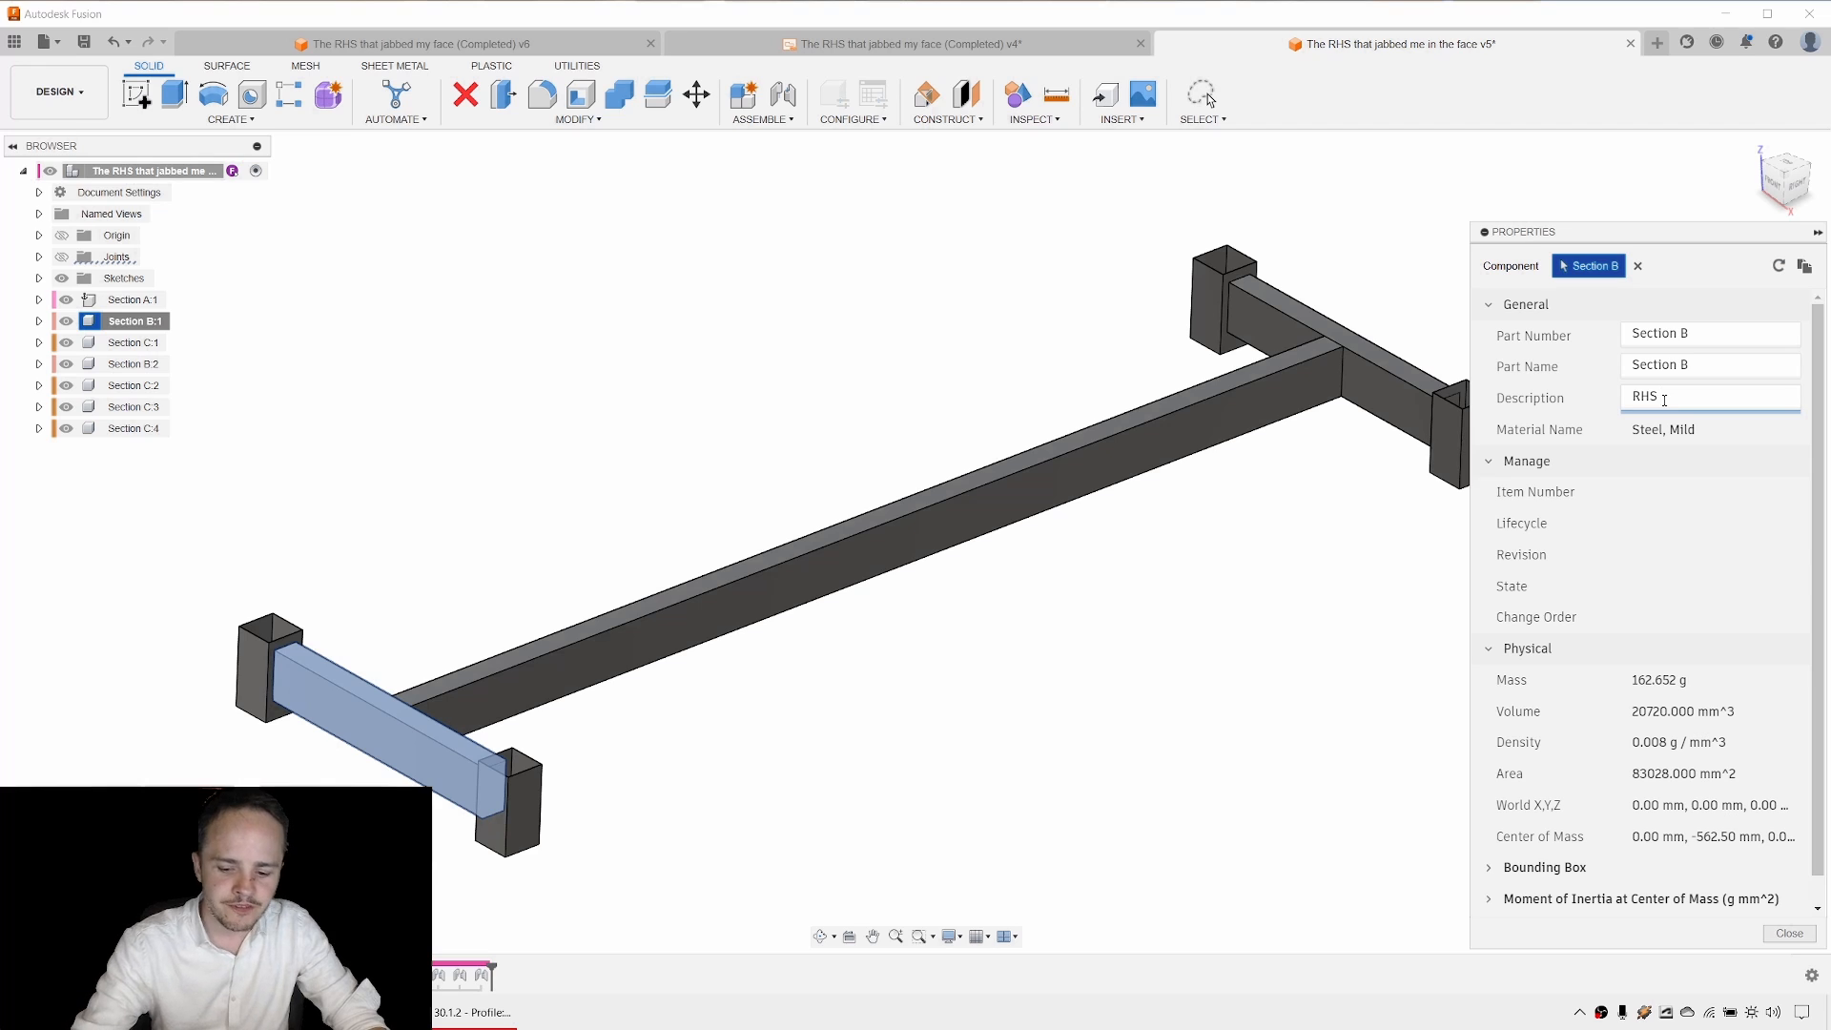
{"action": "type", "text": "25x280x0.5"}
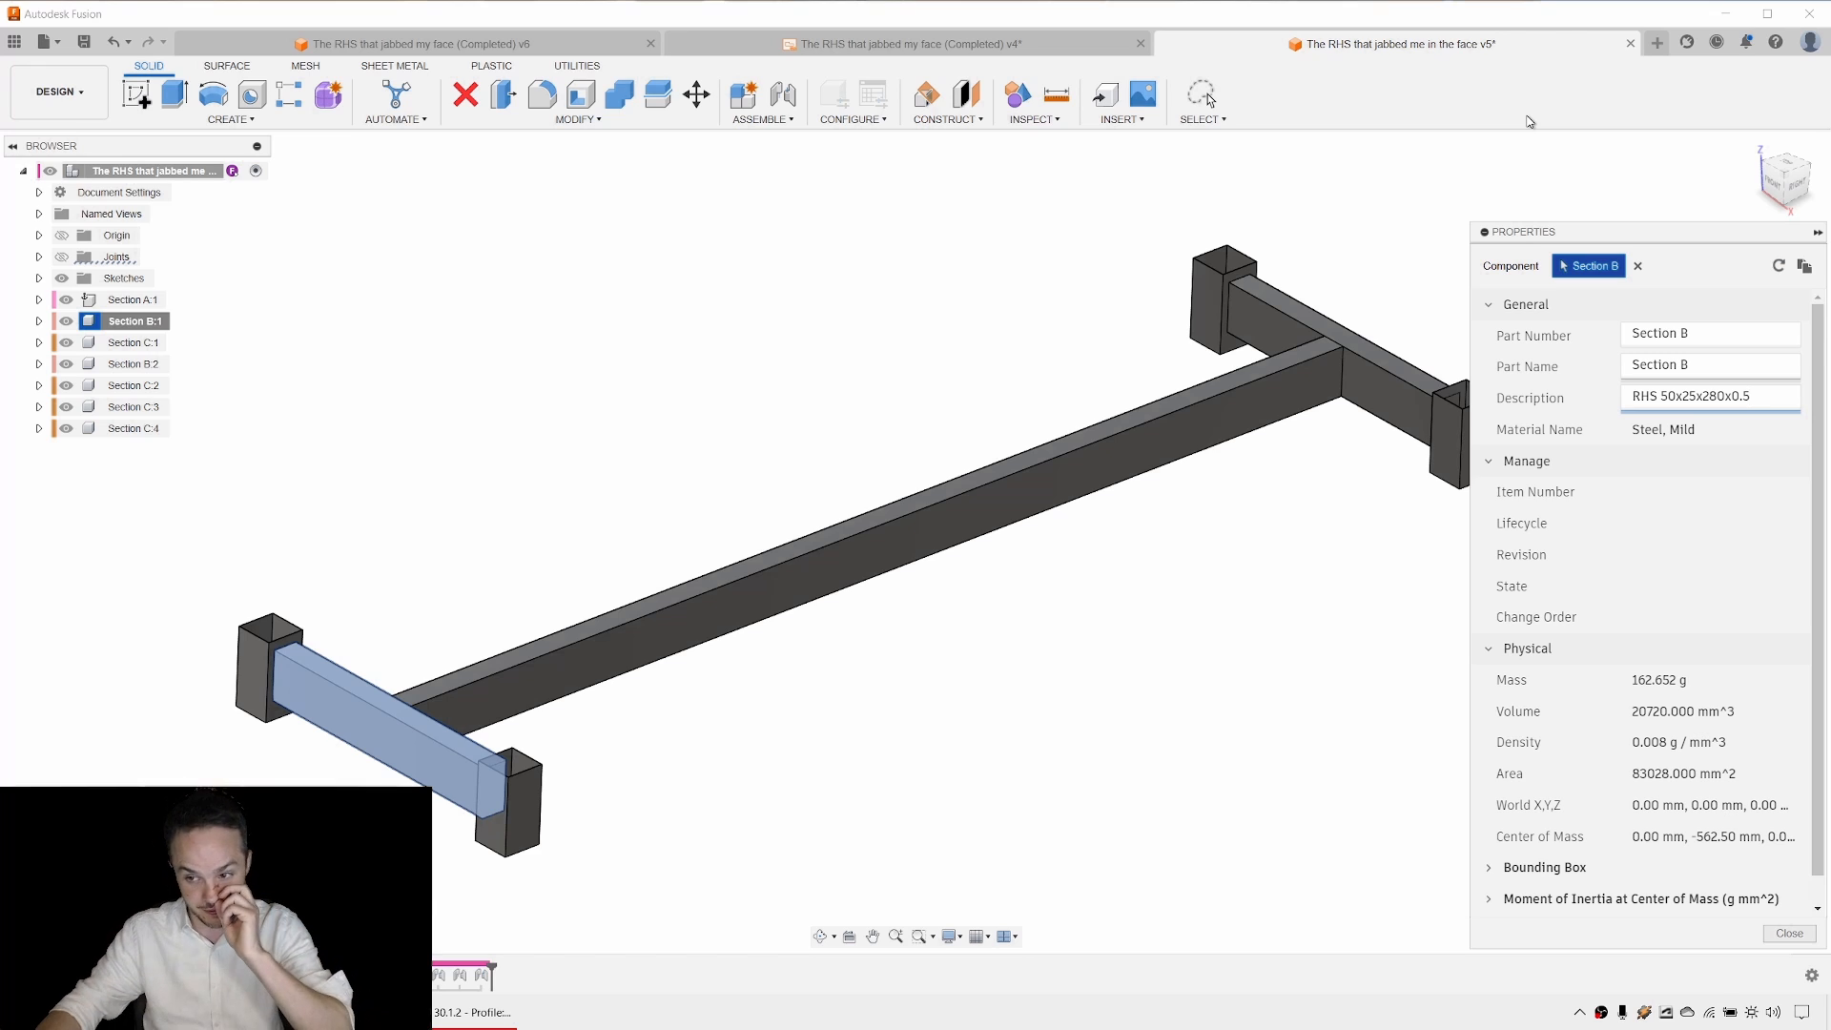
{"action": "left_click", "coordinate": [1721, 358]}
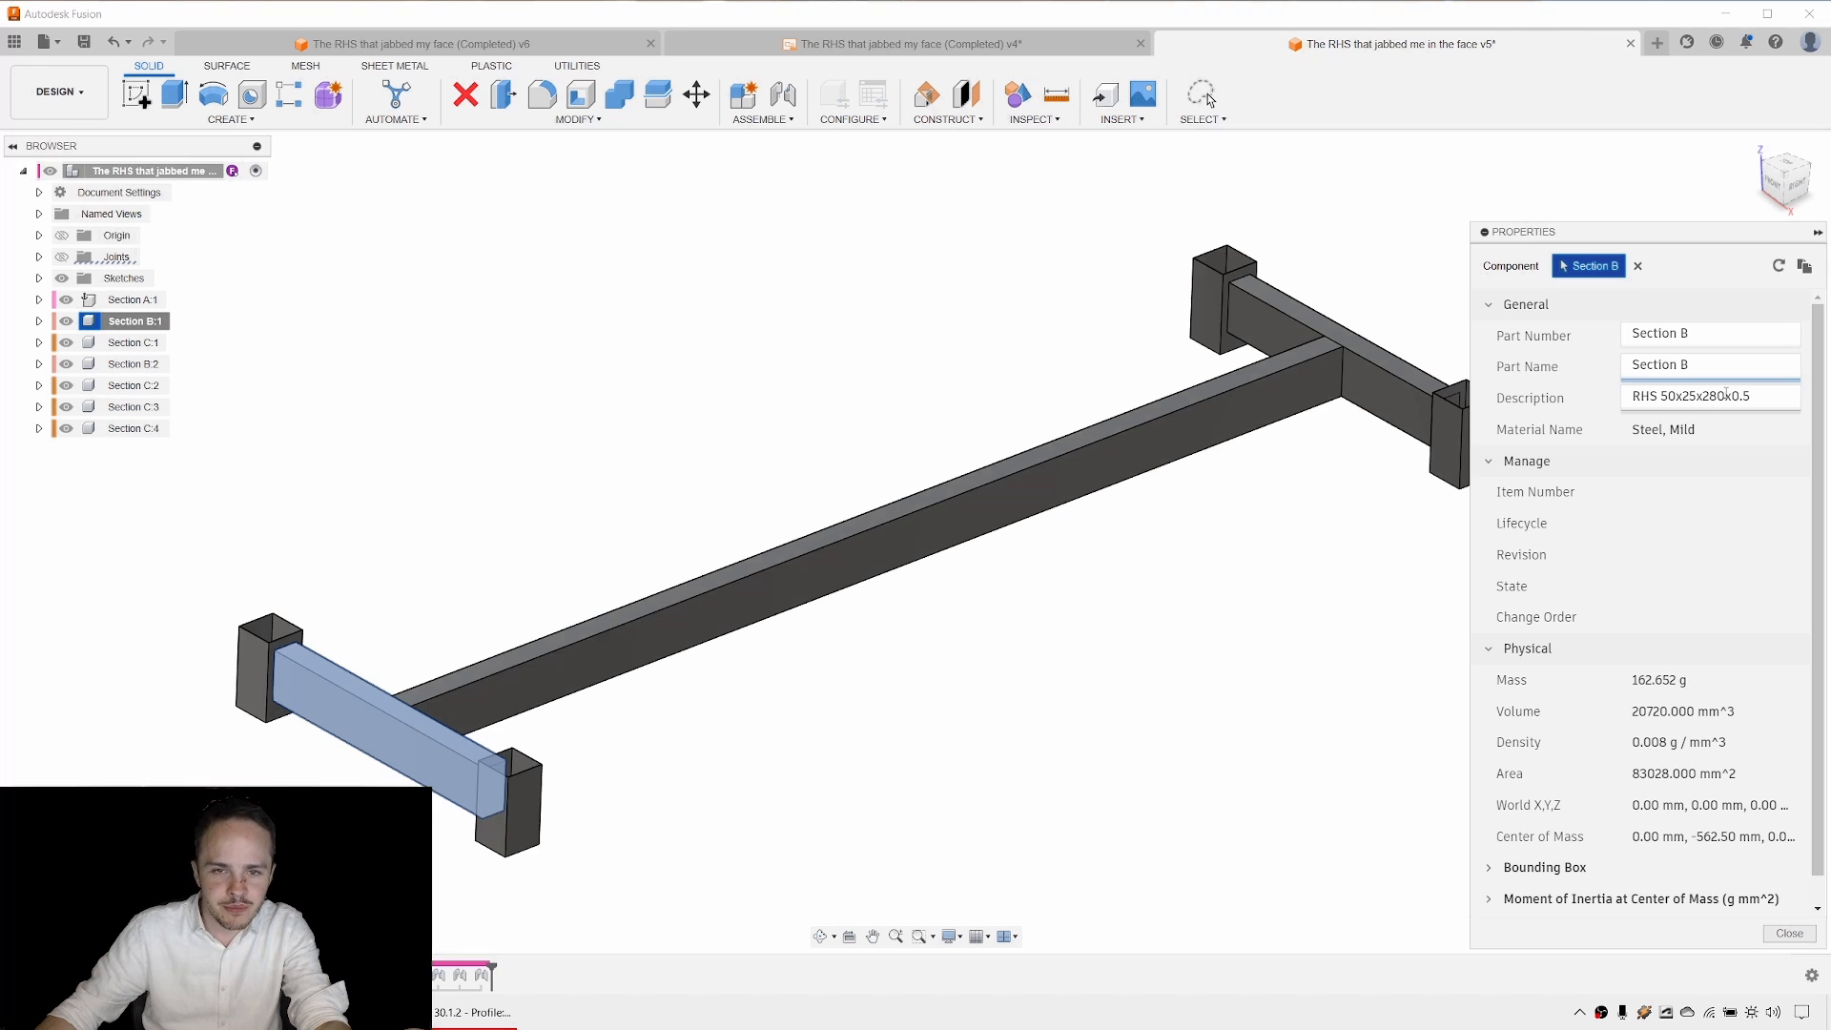
{"action": "left_click_drag", "start_coordinate": [1727, 394], "coordinate": [1703, 396]}
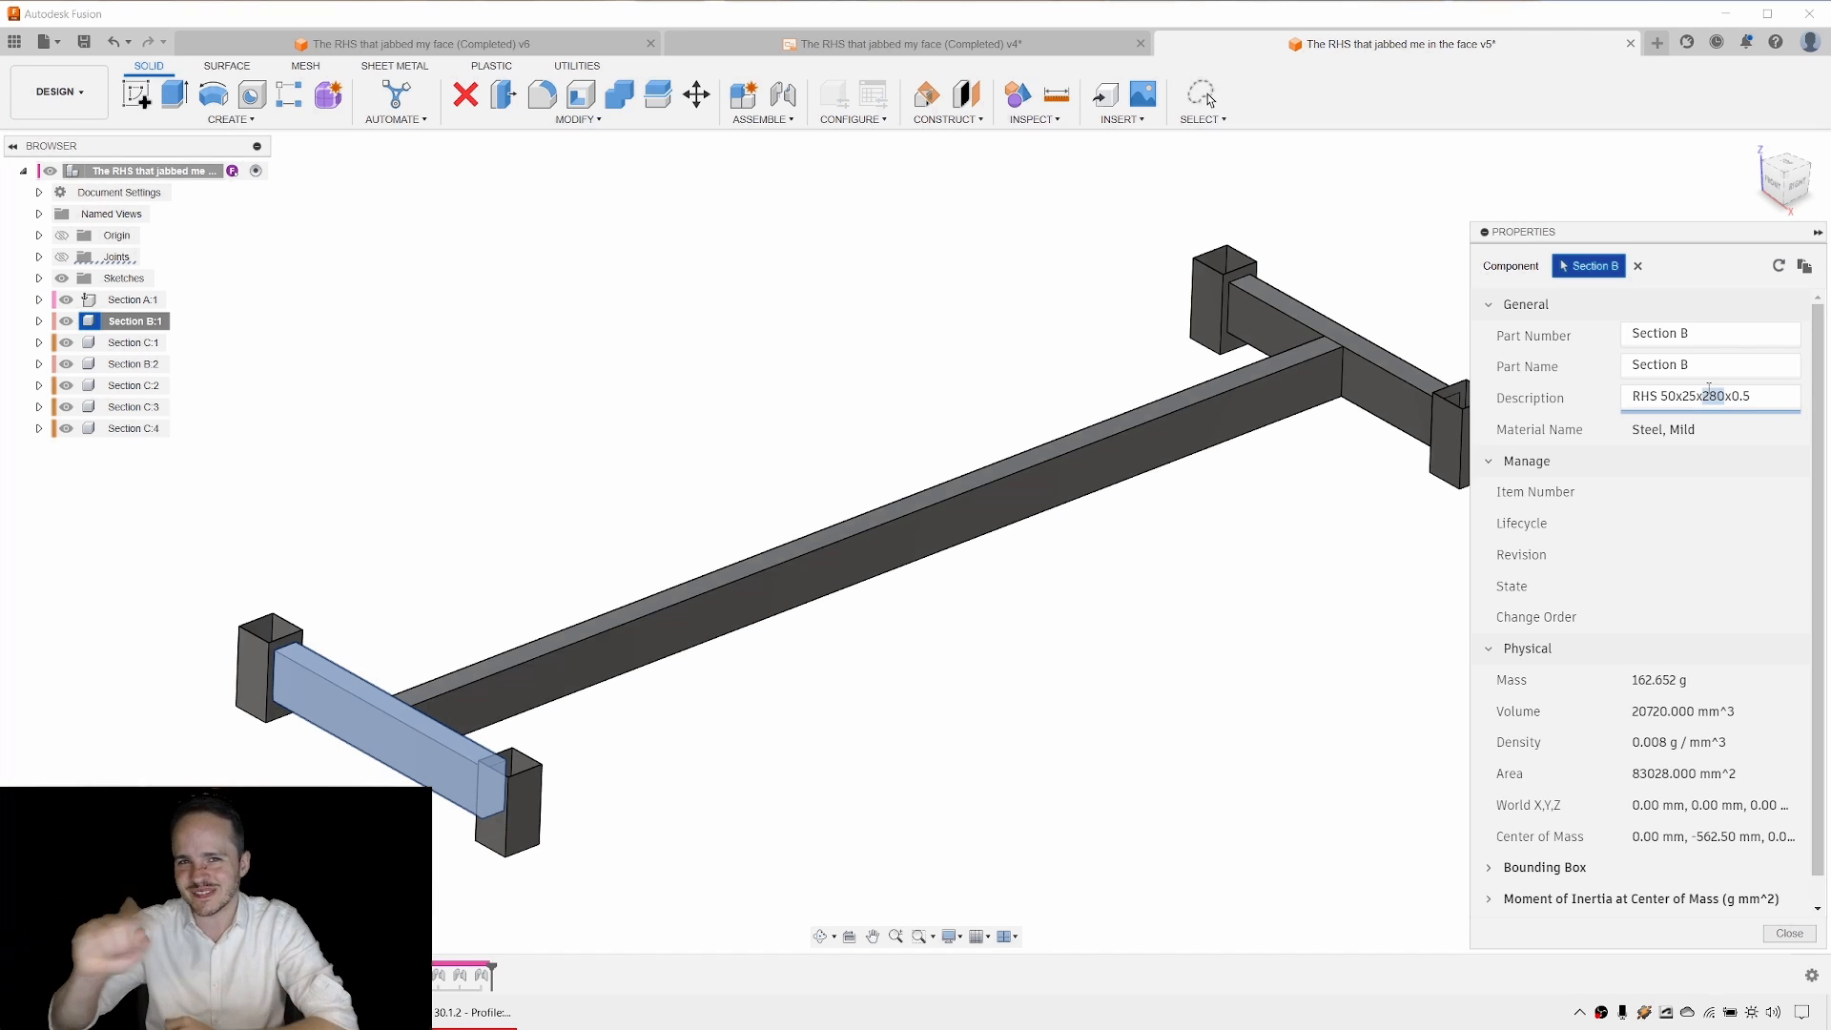
{"action": "left_click", "coordinate": [1774, 398]}
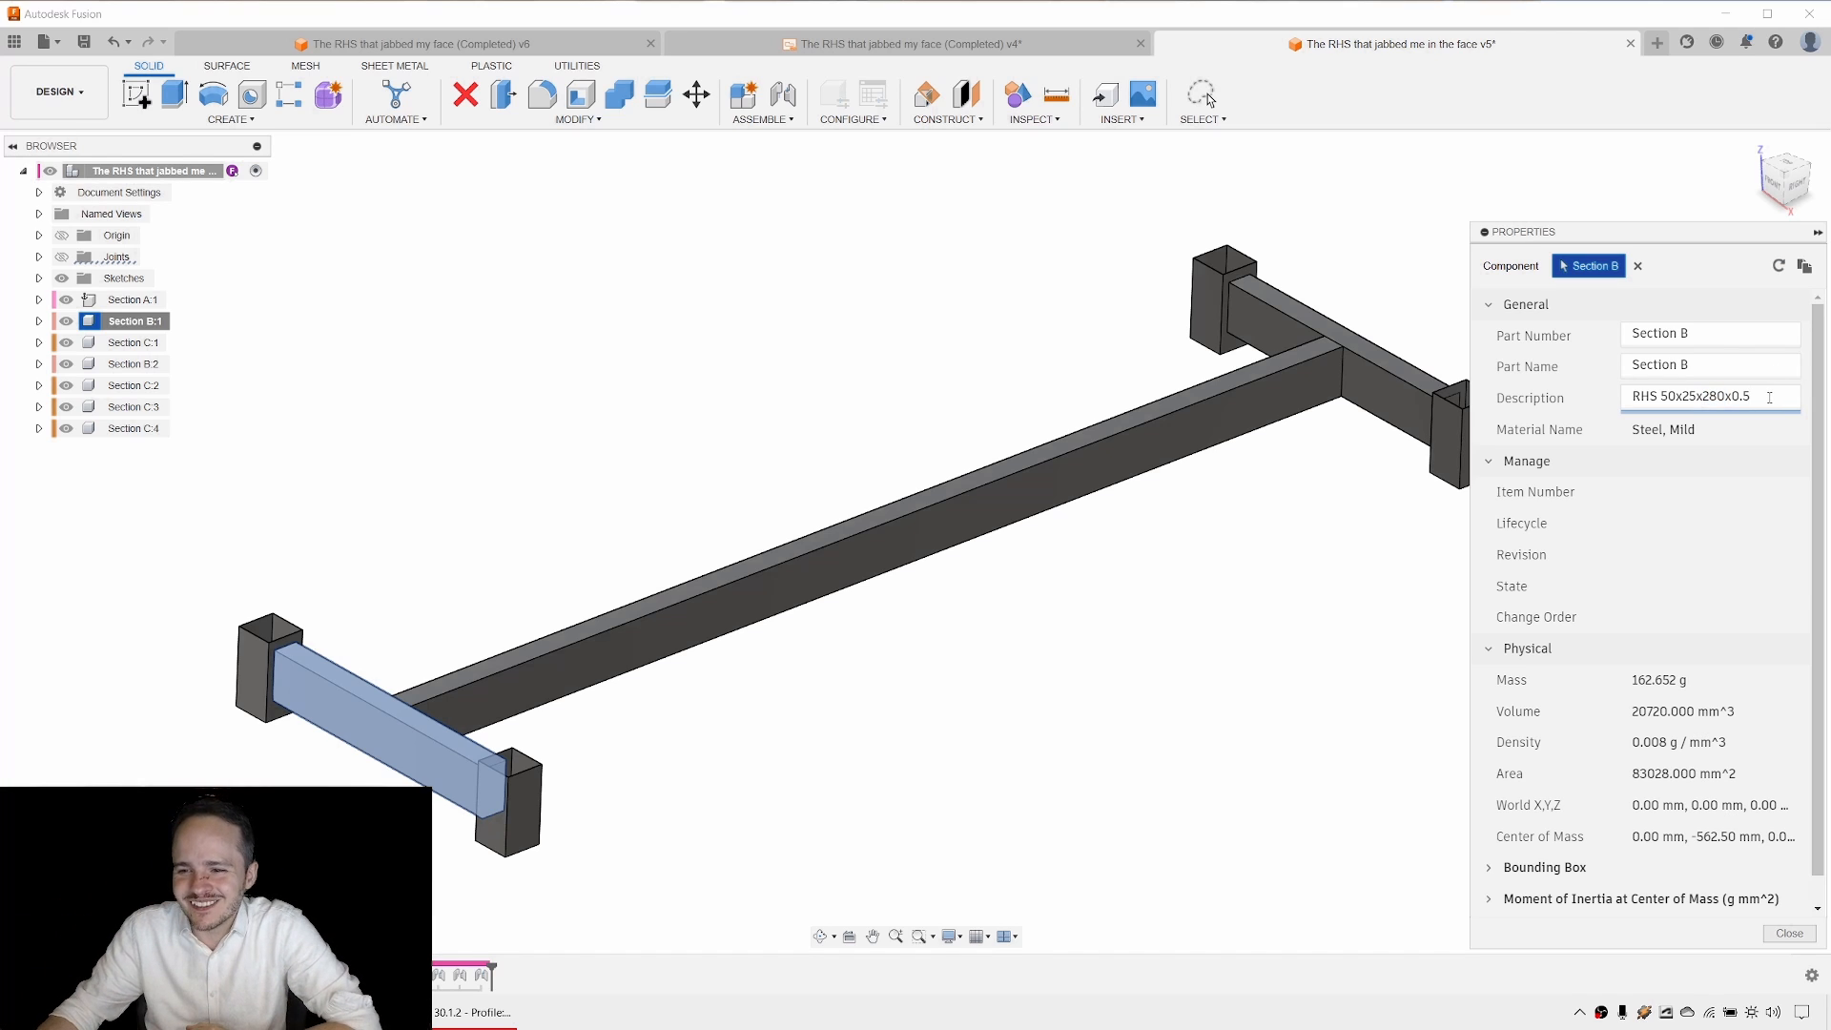
{"action": "left_click", "coordinate": [1782, 936]}
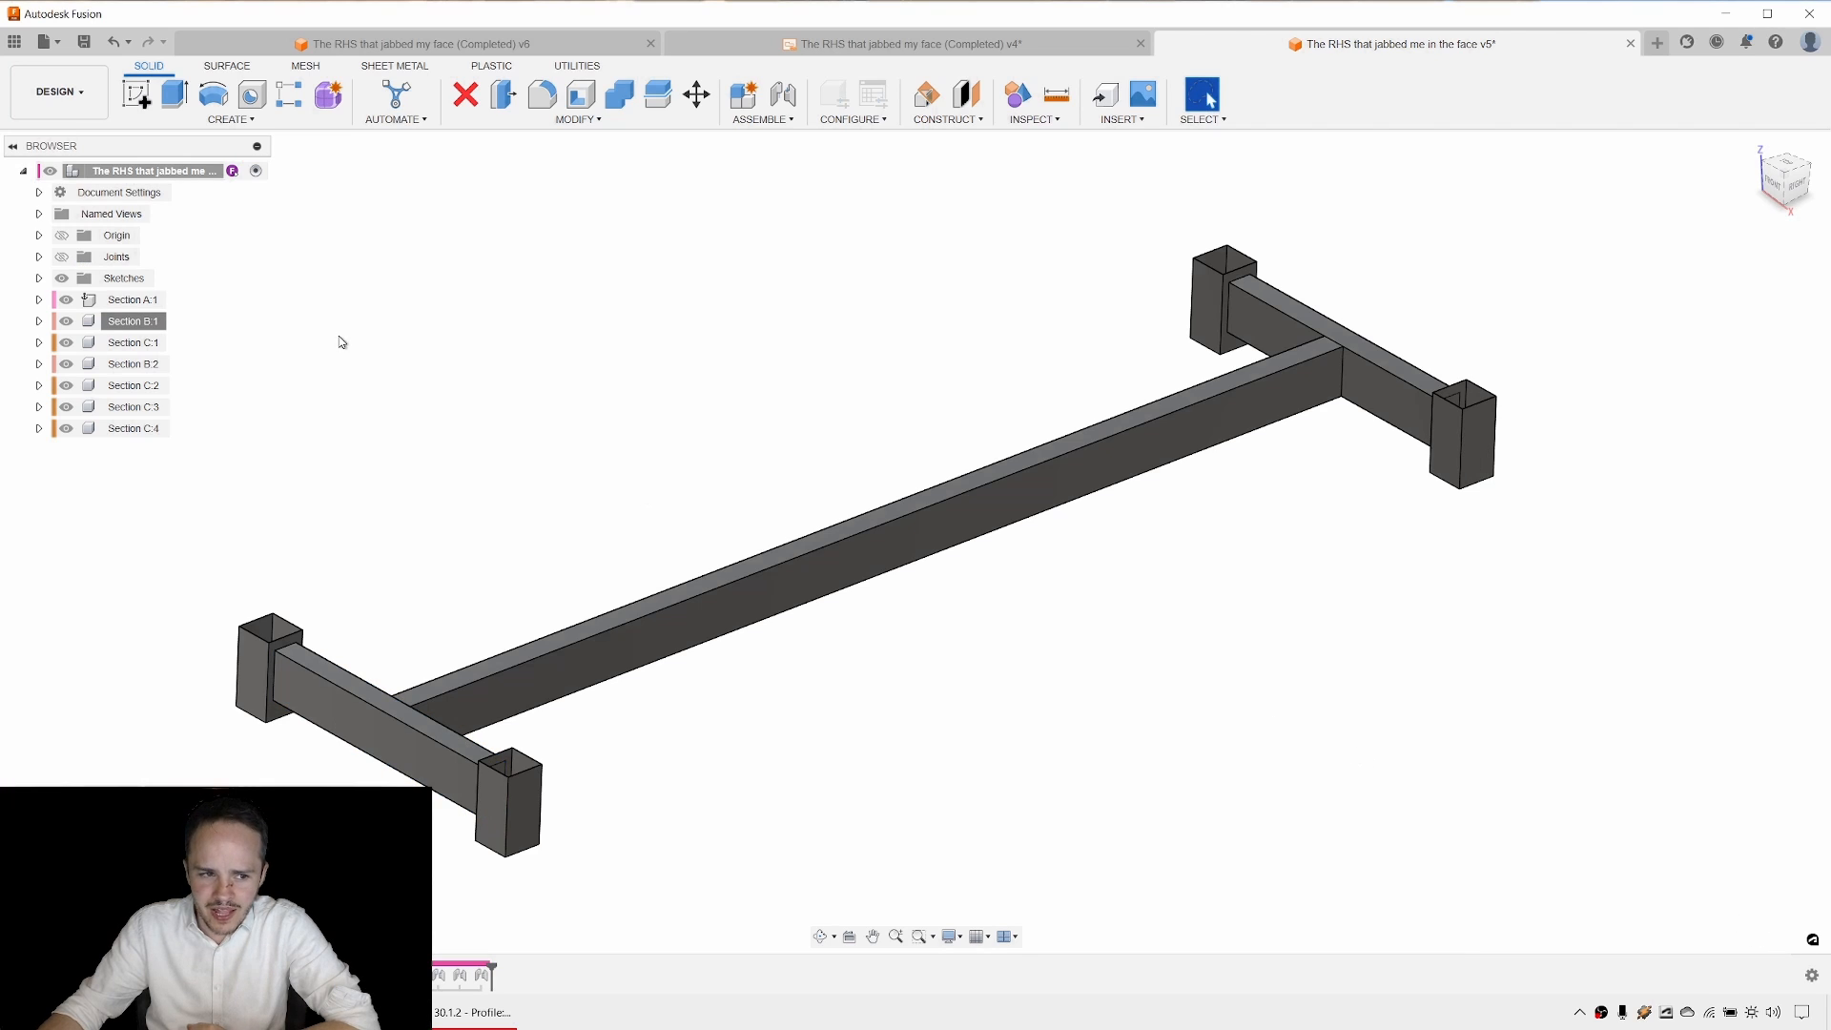
Begin the description of the Section C:1 post with "RHS 40x40x" and try to measure the post.
{"action": "right_click", "coordinate": [146, 345]}
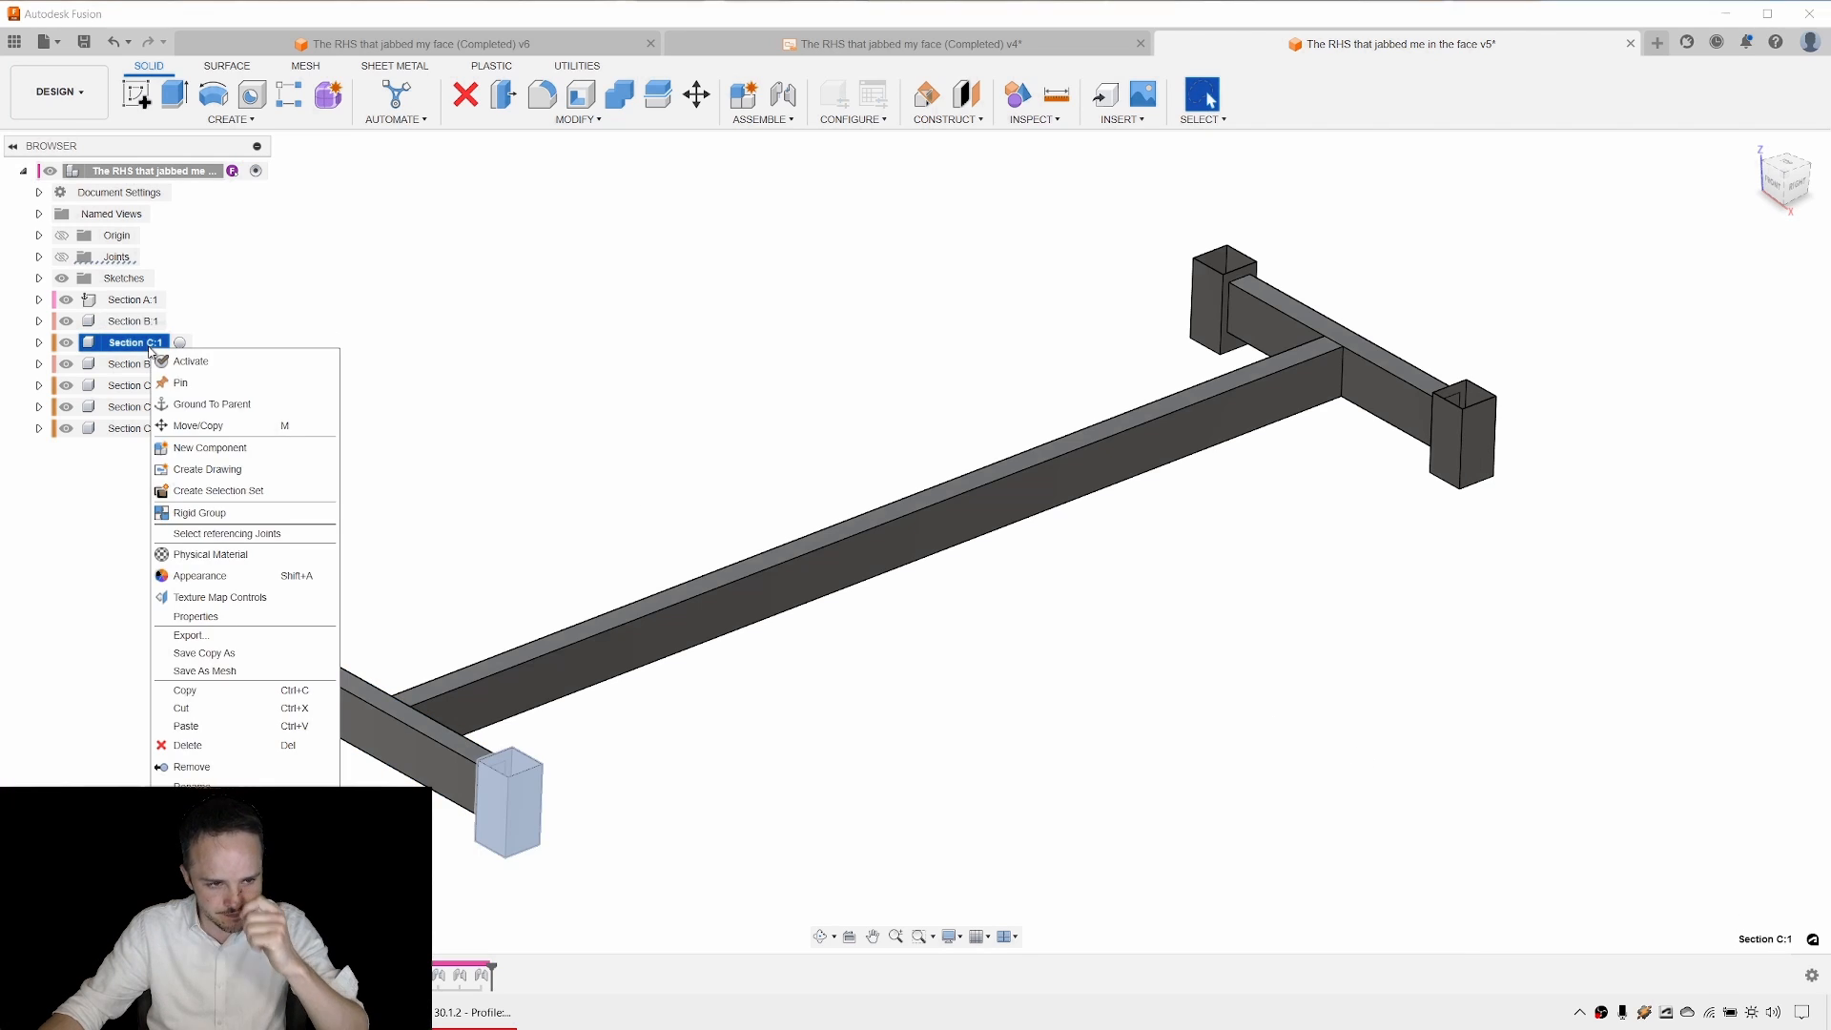
{"action": "left_click", "coordinate": [235, 617]}
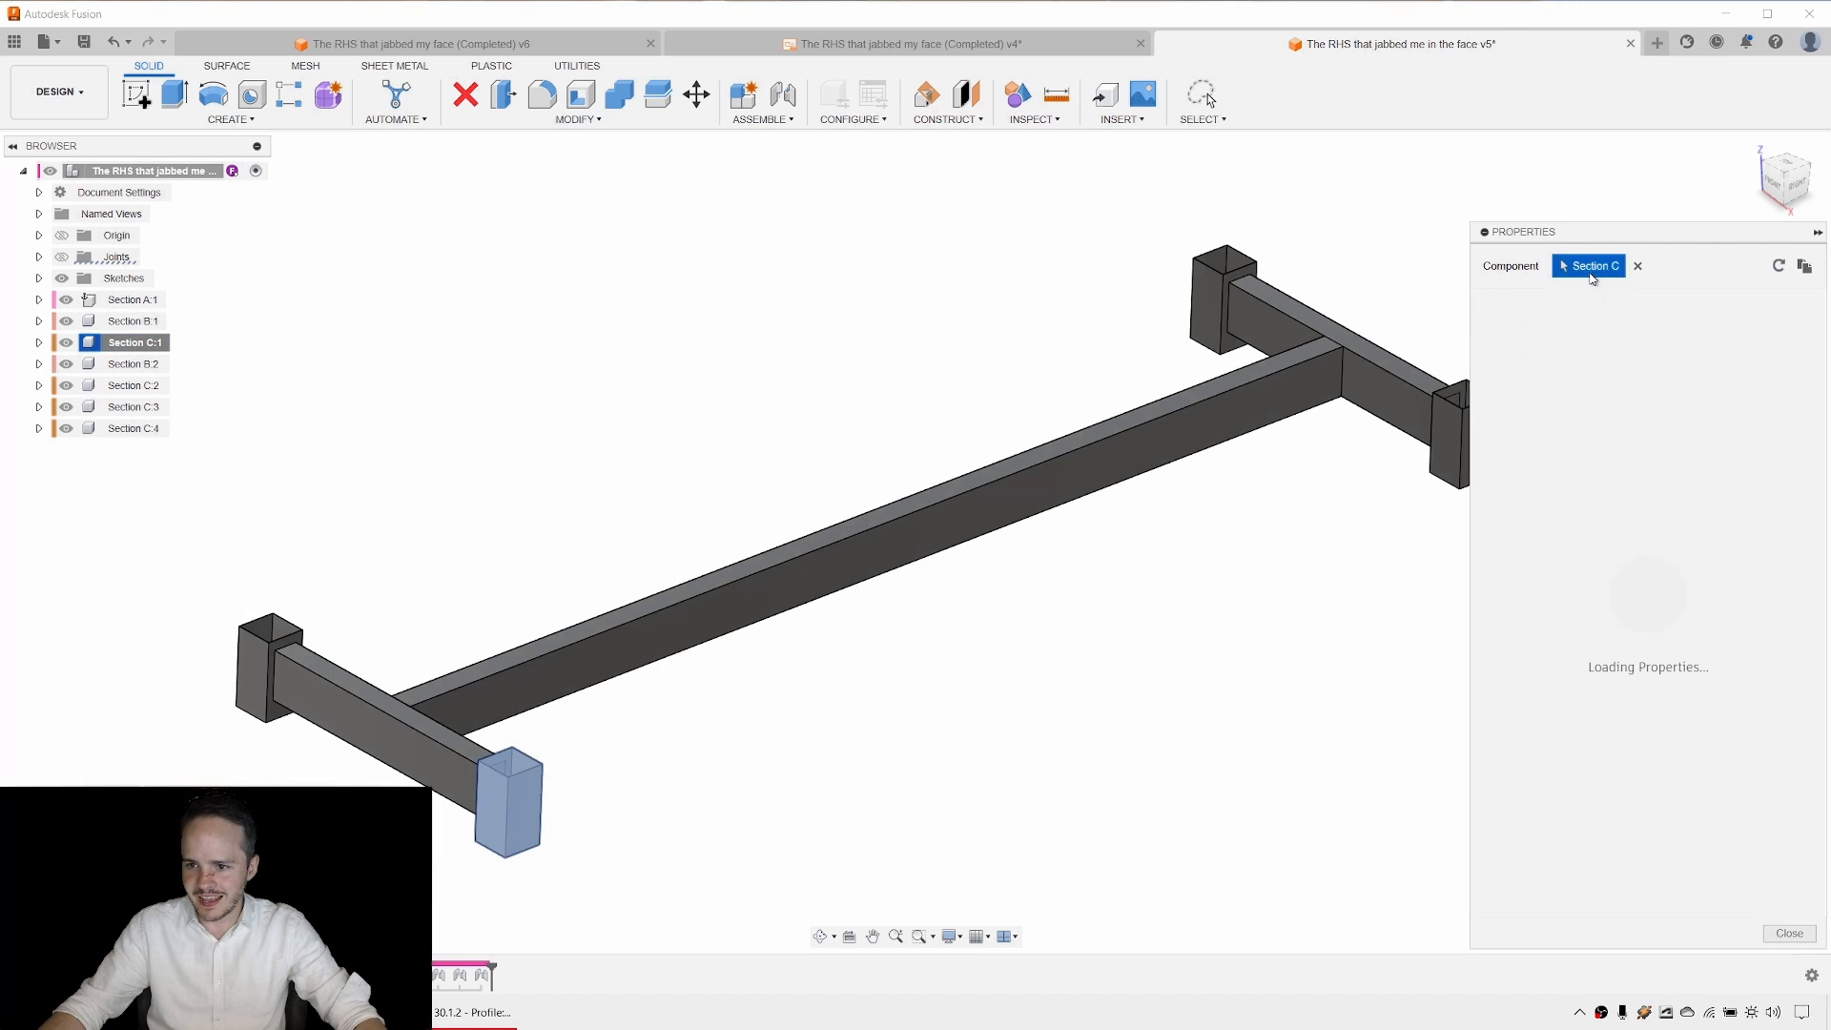
{"action": "left_click", "coordinate": [1689, 393]}
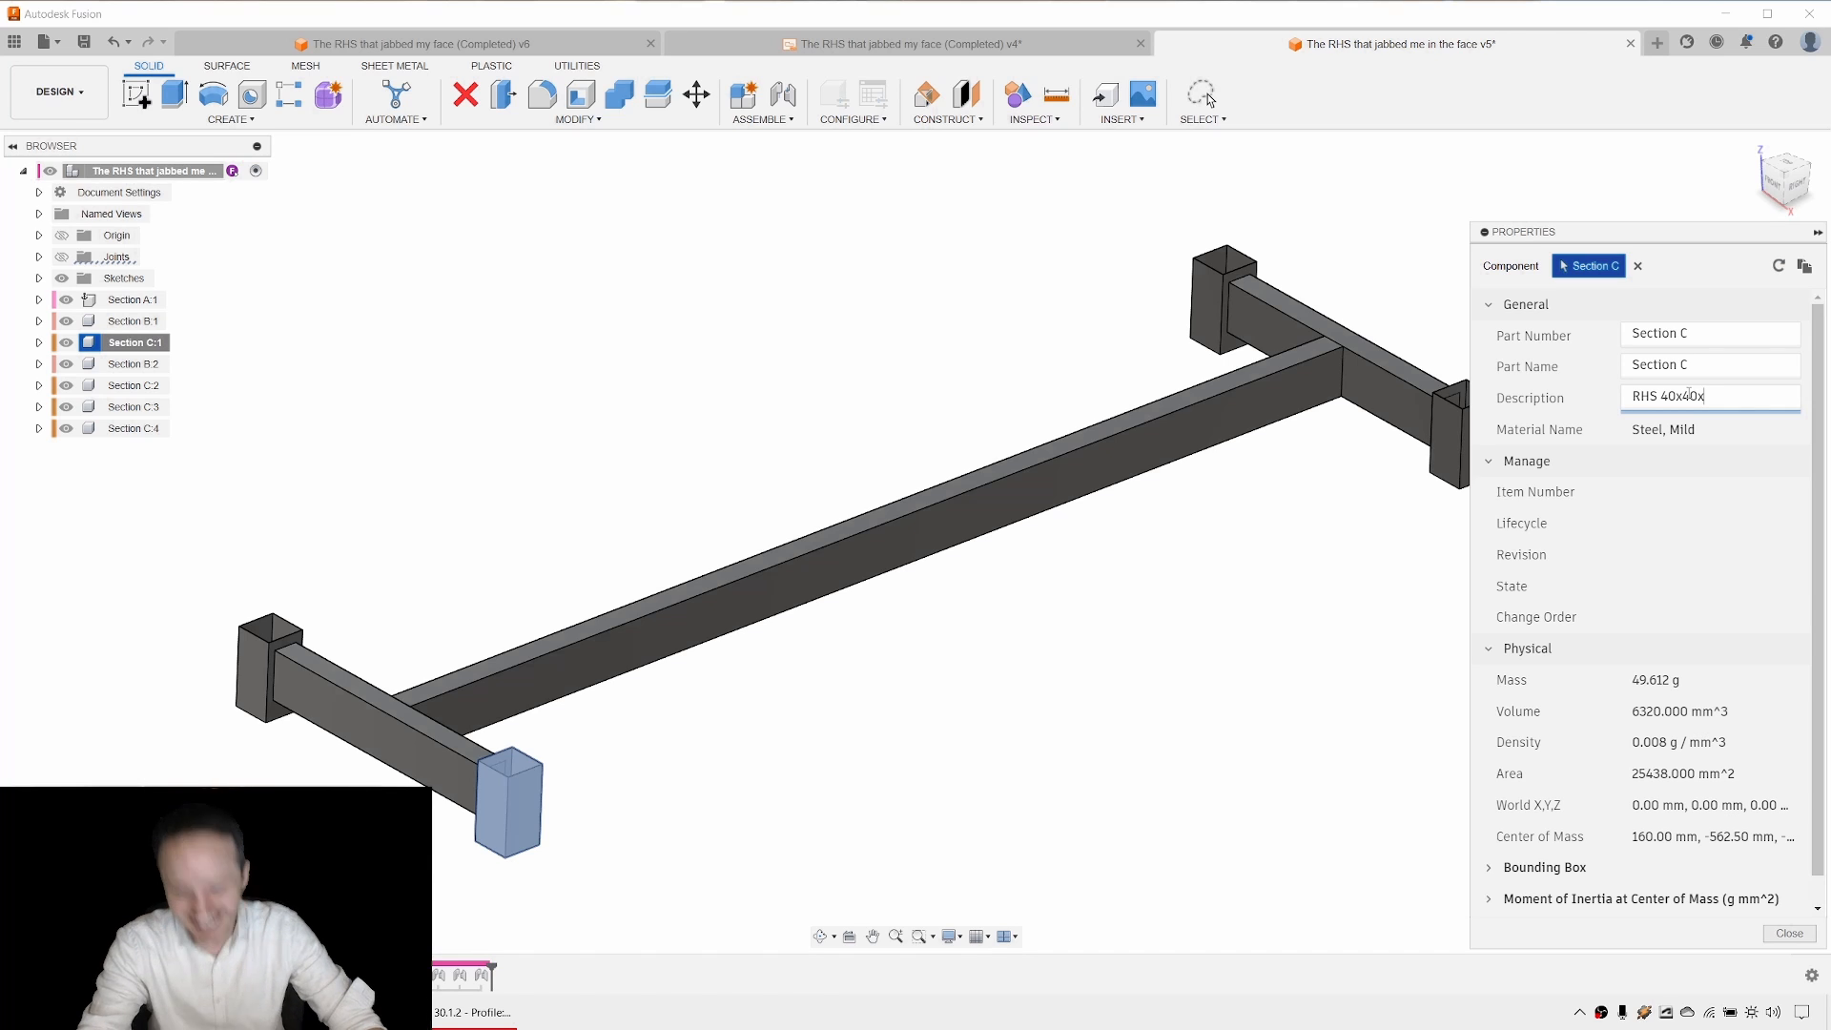
{"action": "key", "text": "i"}
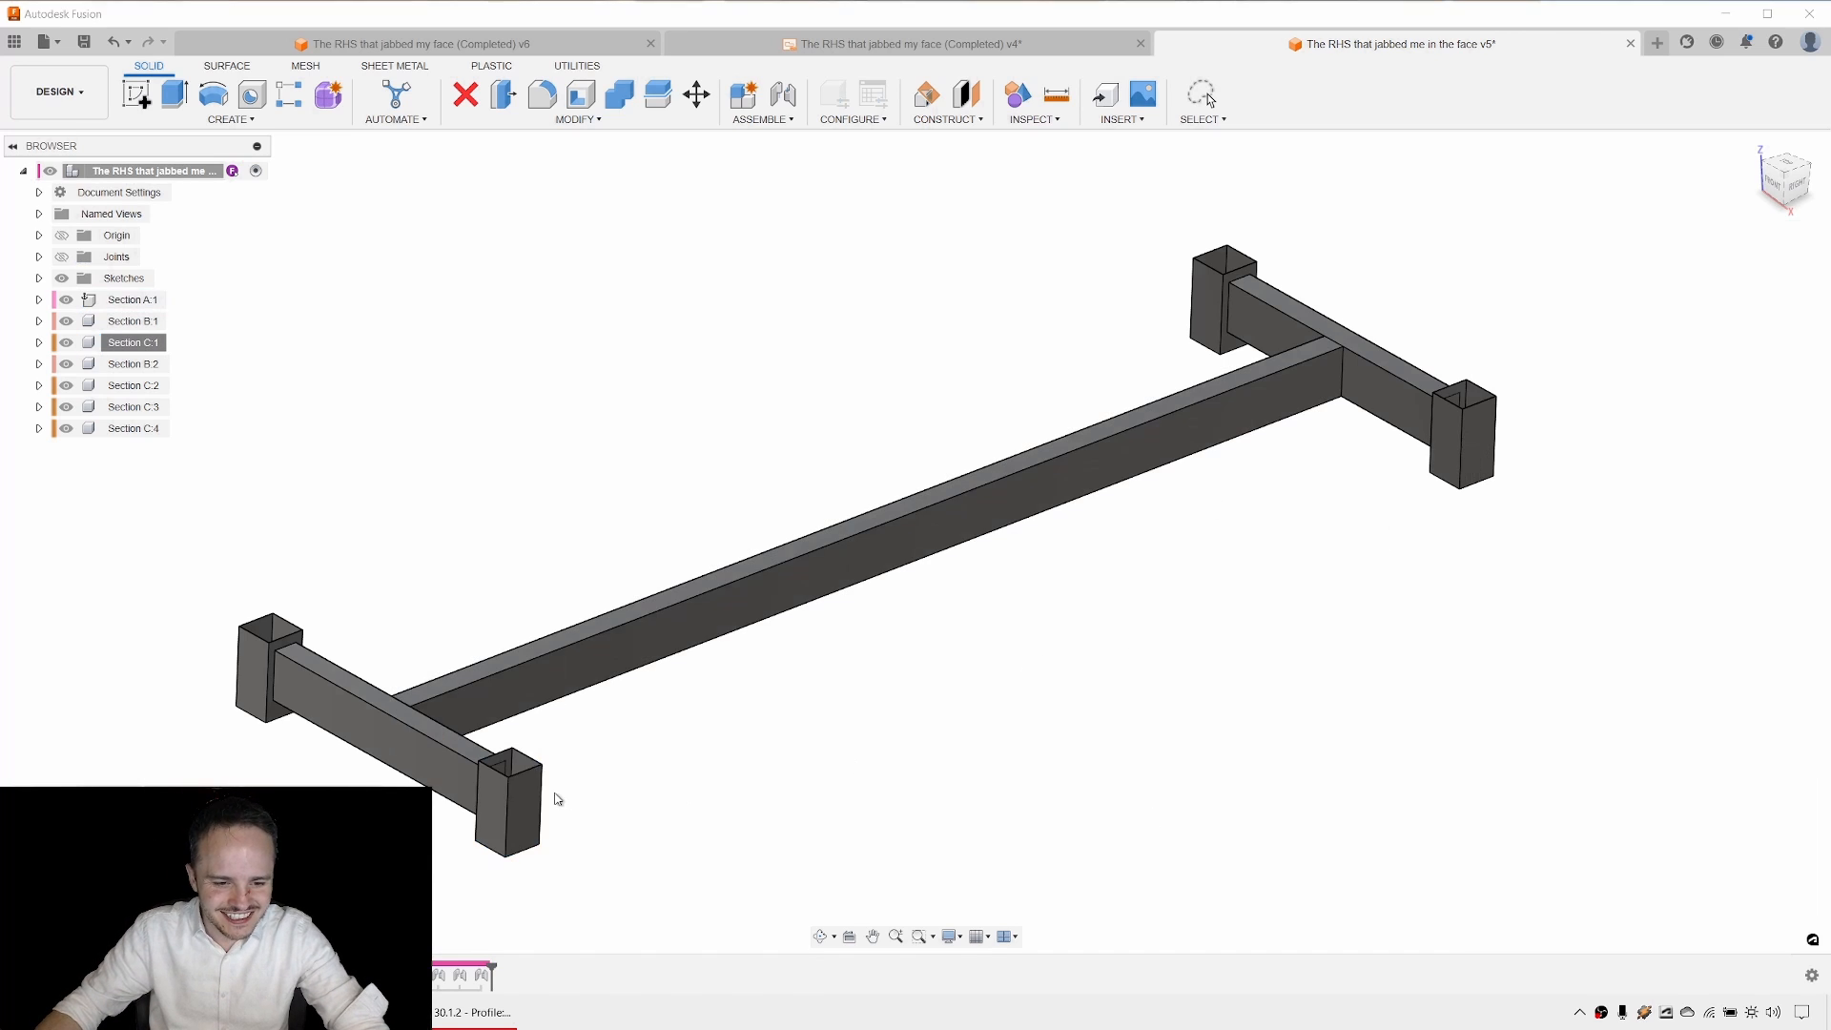
{"action": "left_click", "coordinate": [532, 803]}
{"action": "key", "text": "Escape"}
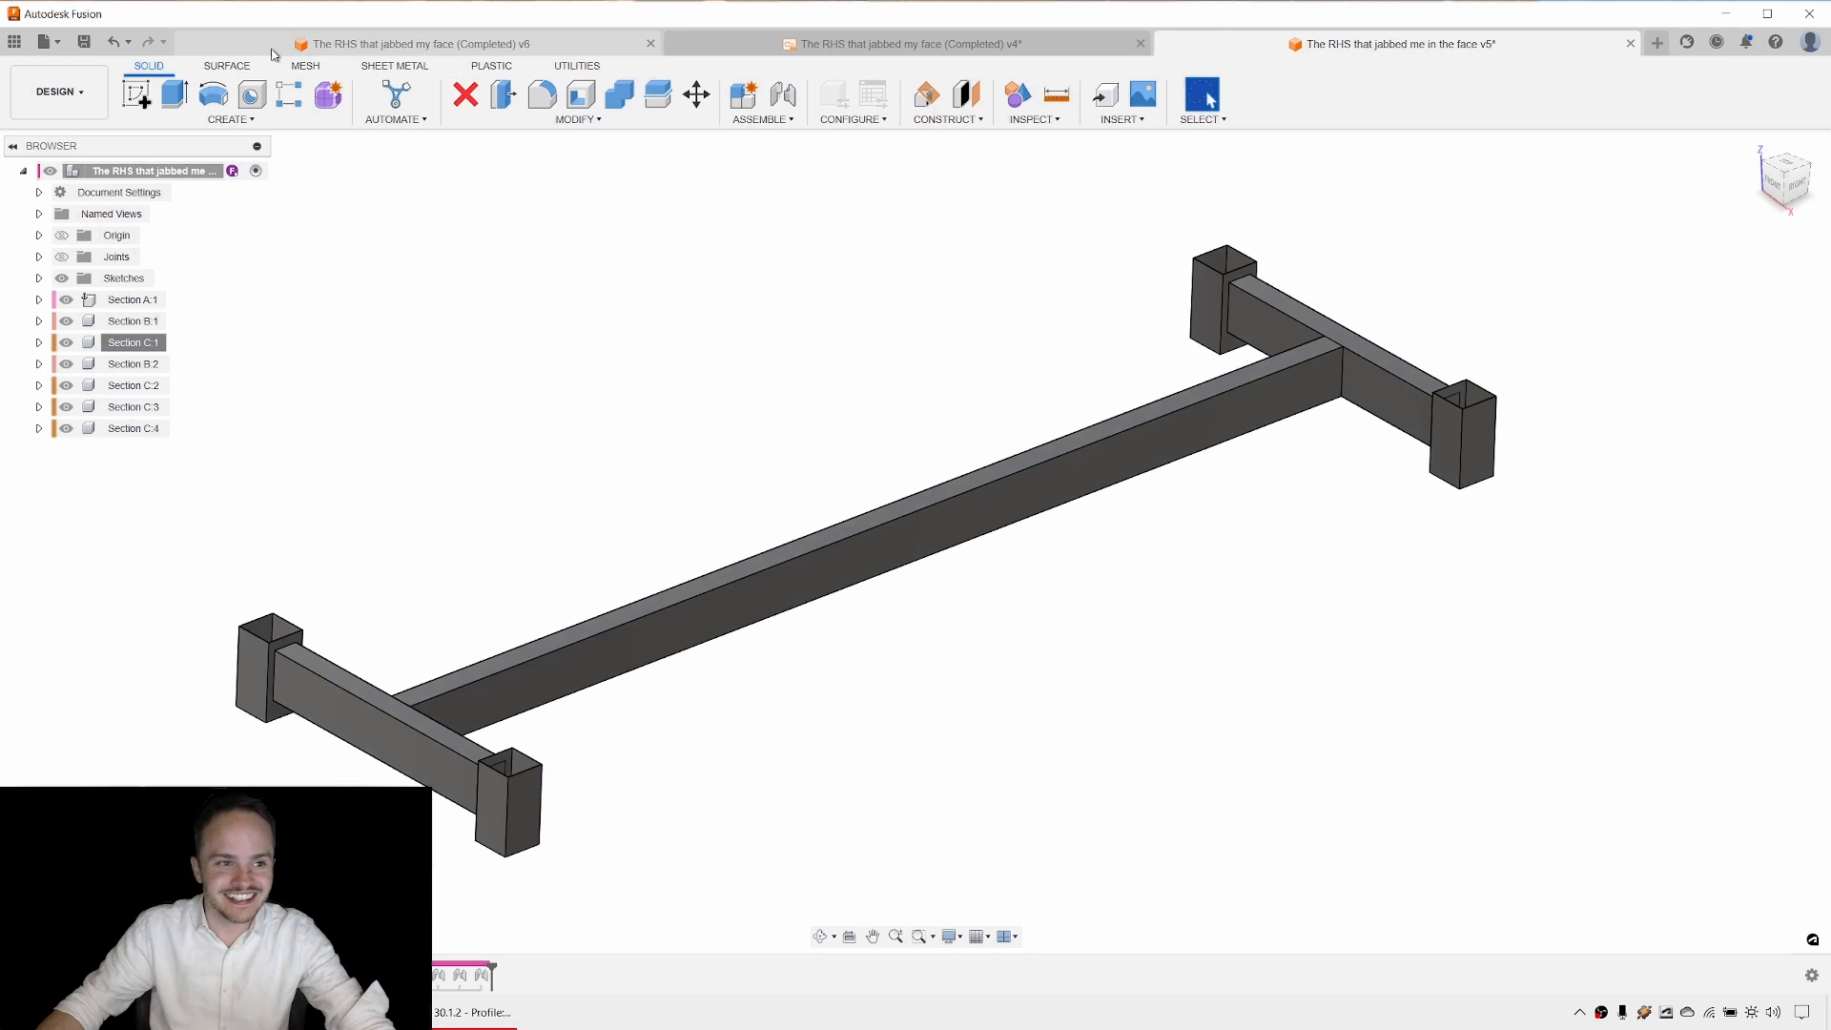
Check the component properties of the second crossbar, Section B:2, and close them.
{"action": "right_click", "coordinate": [133, 364]}
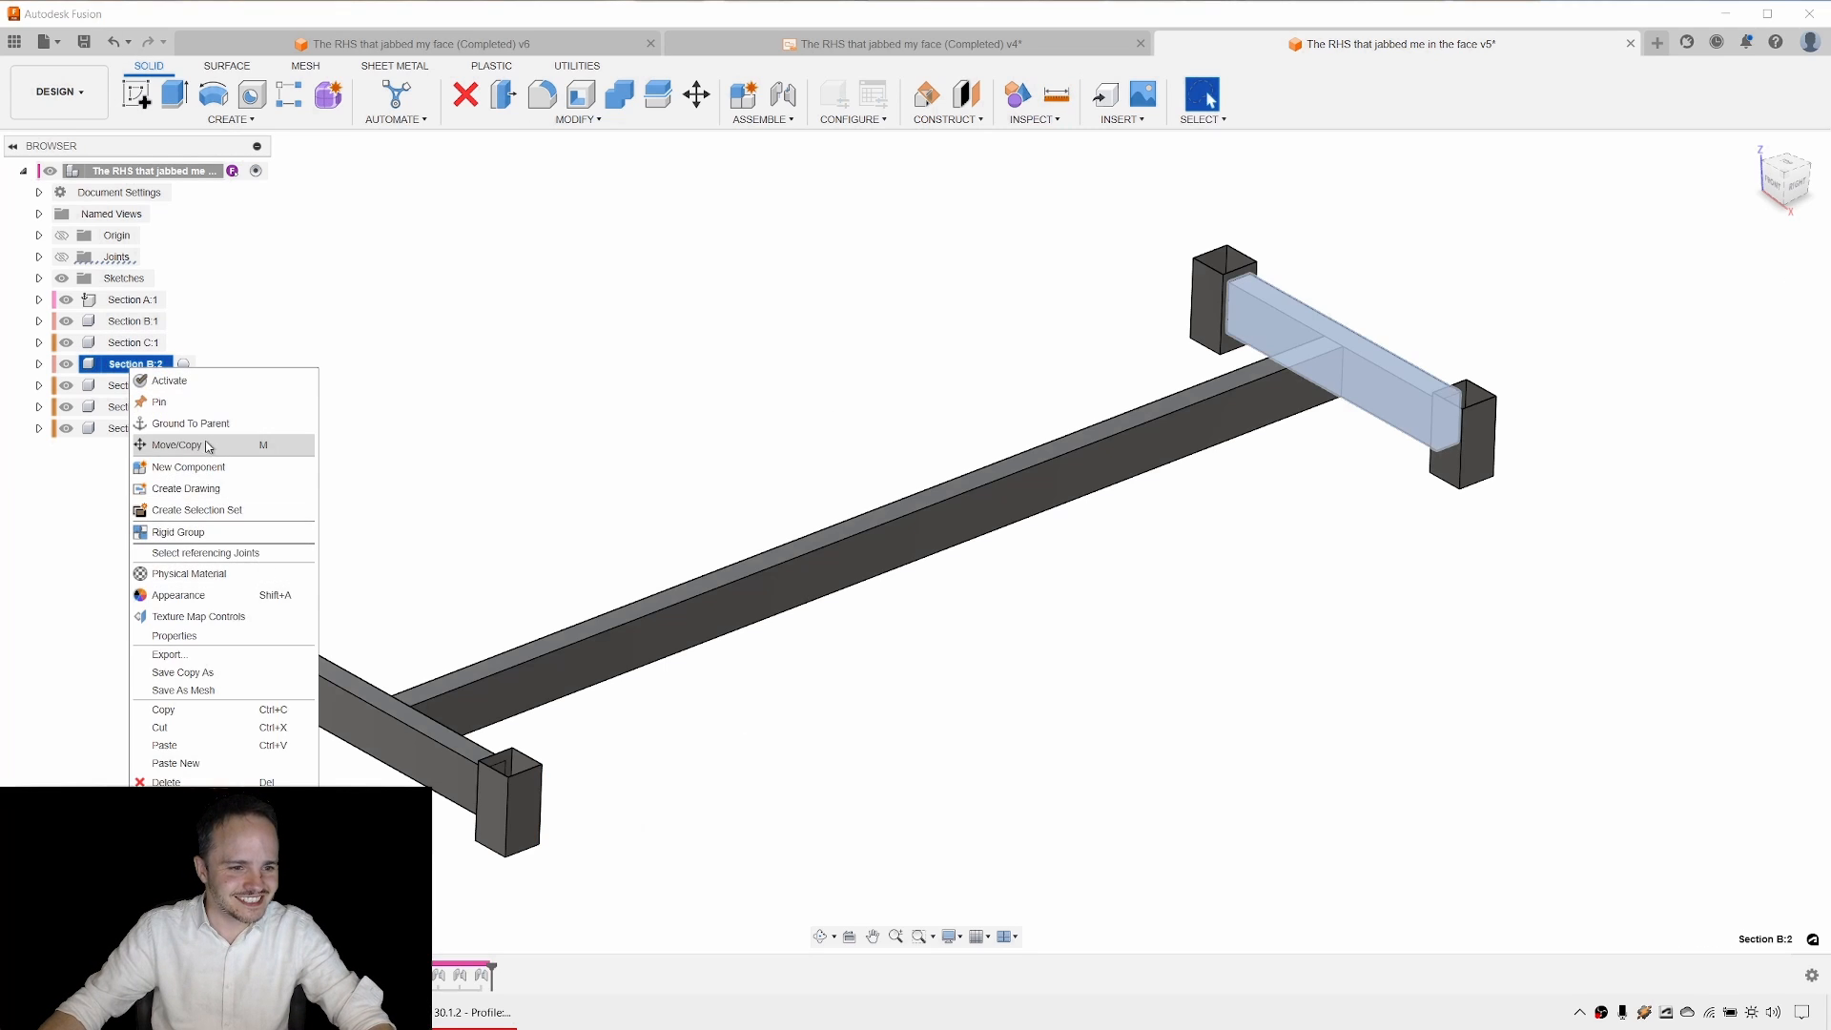
{"action": "left_click", "coordinate": [175, 635]}
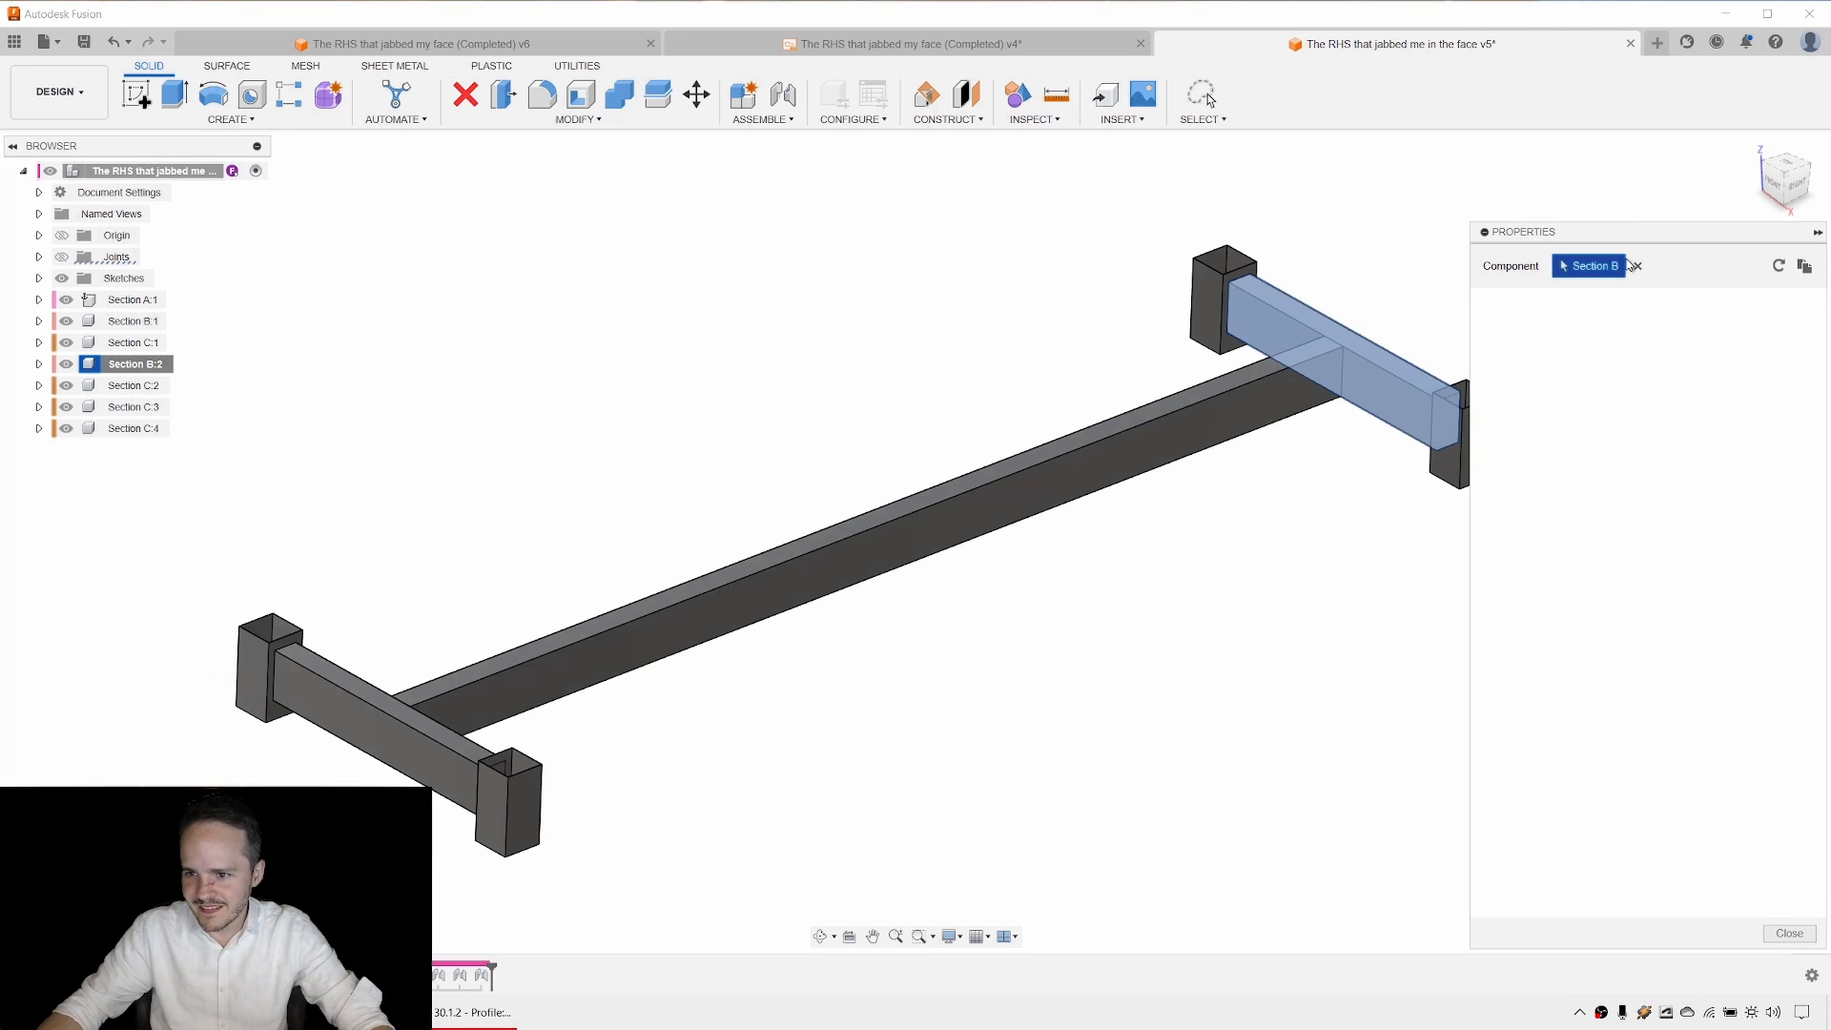
{"action": "left_click", "coordinate": [793, 791]}
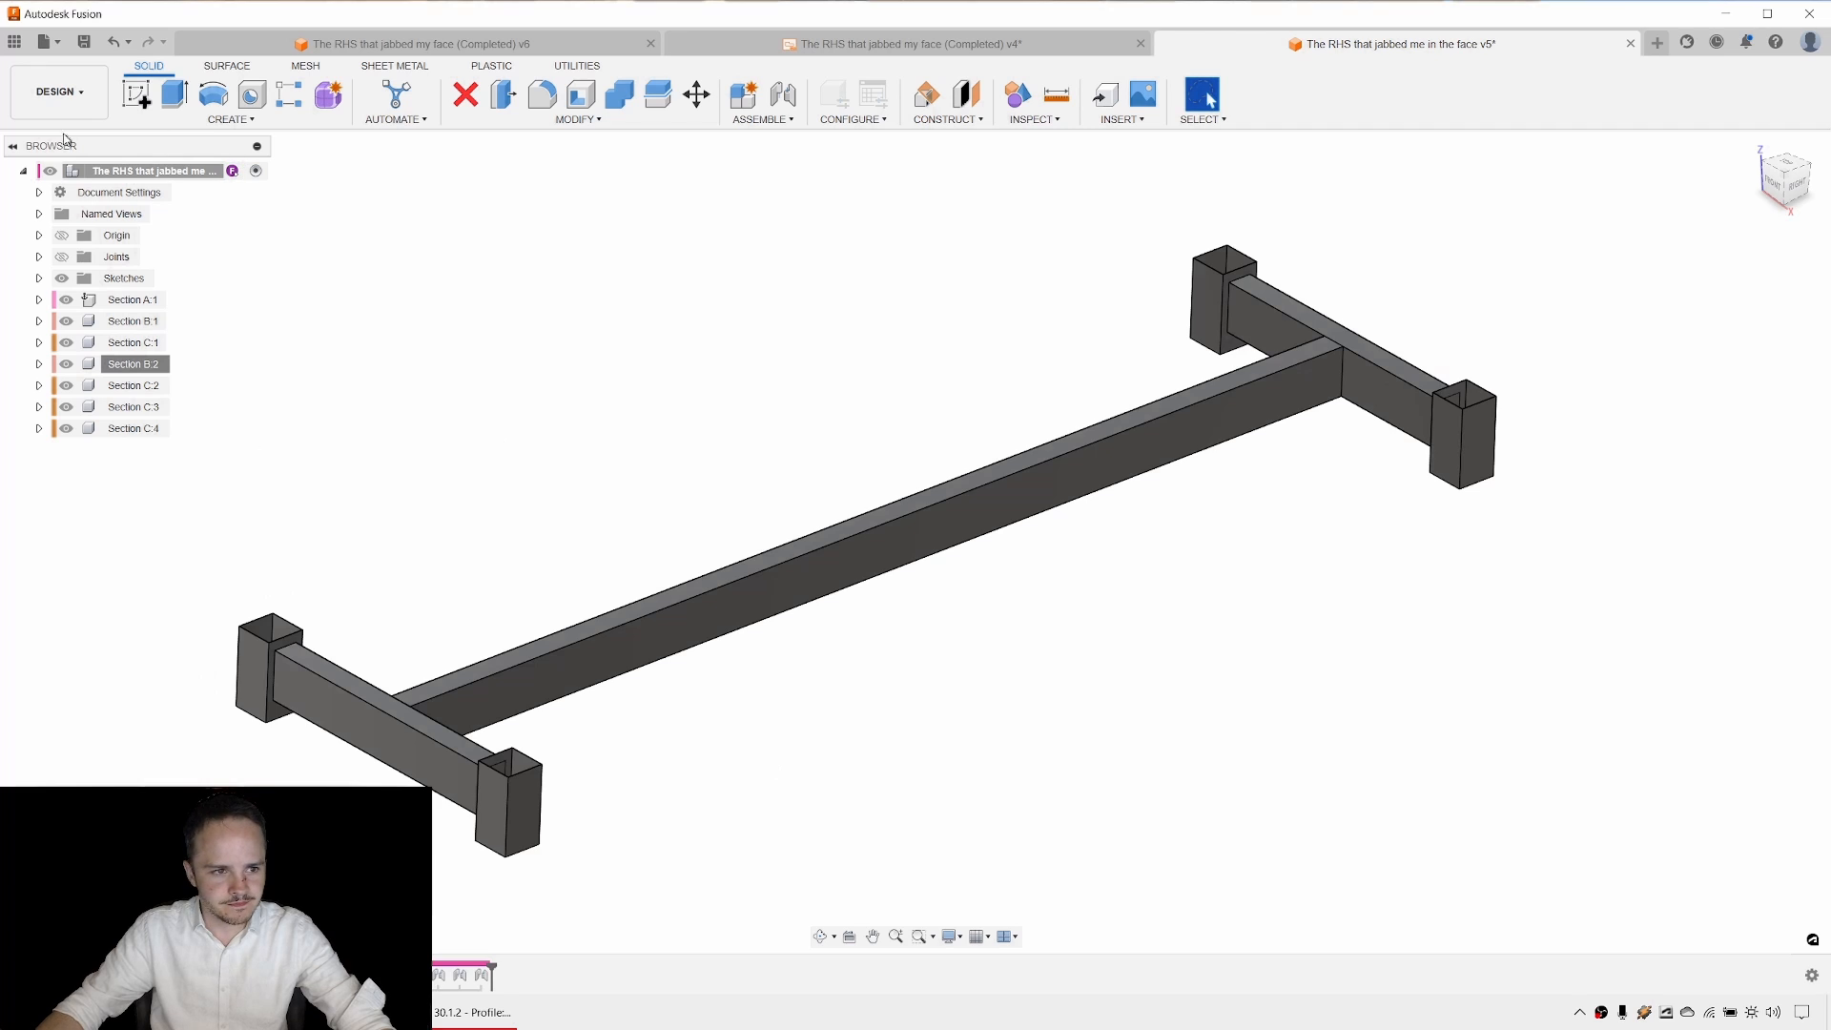
Set the description of the Section C:2 post to "RHS 40x40x80x0.5" and close its properties.
{"action": "right_click", "coordinate": [148, 367]}
{"action": "left_click", "coordinate": [143, 387]}
{"action": "right_click", "coordinate": [143, 389]}
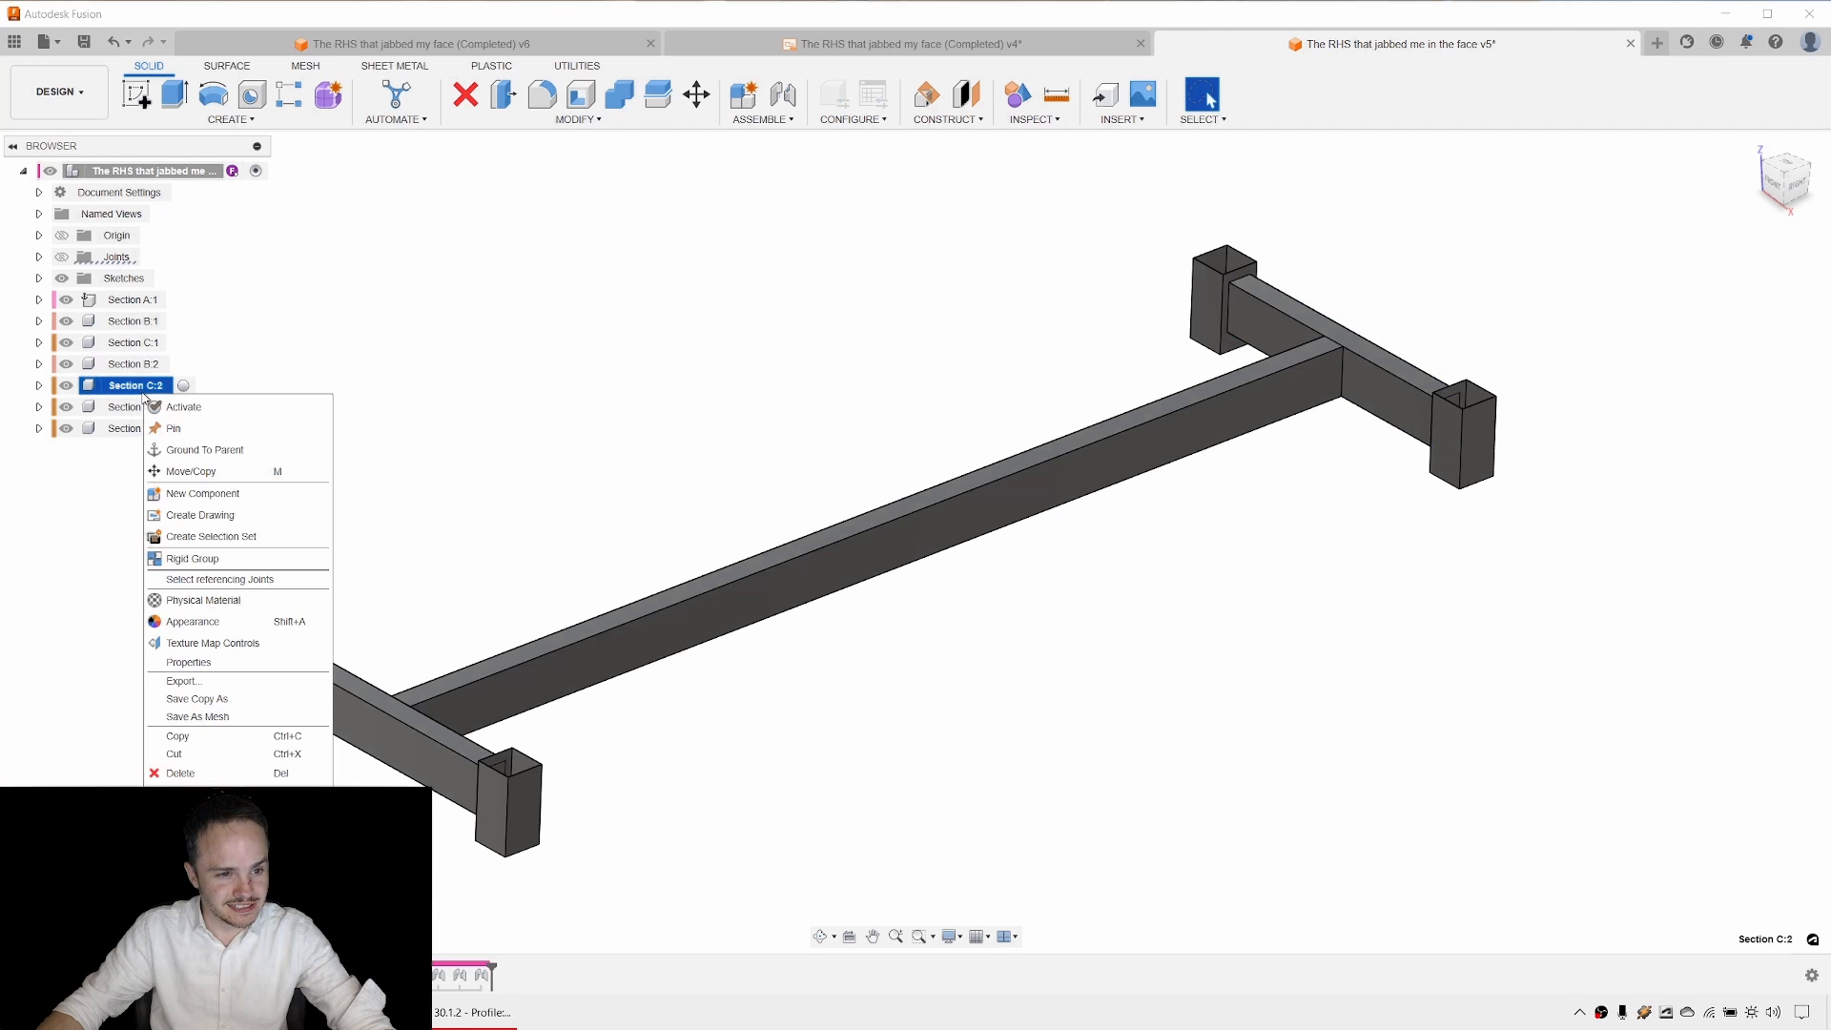
{"action": "left_click", "coordinate": [219, 664]}
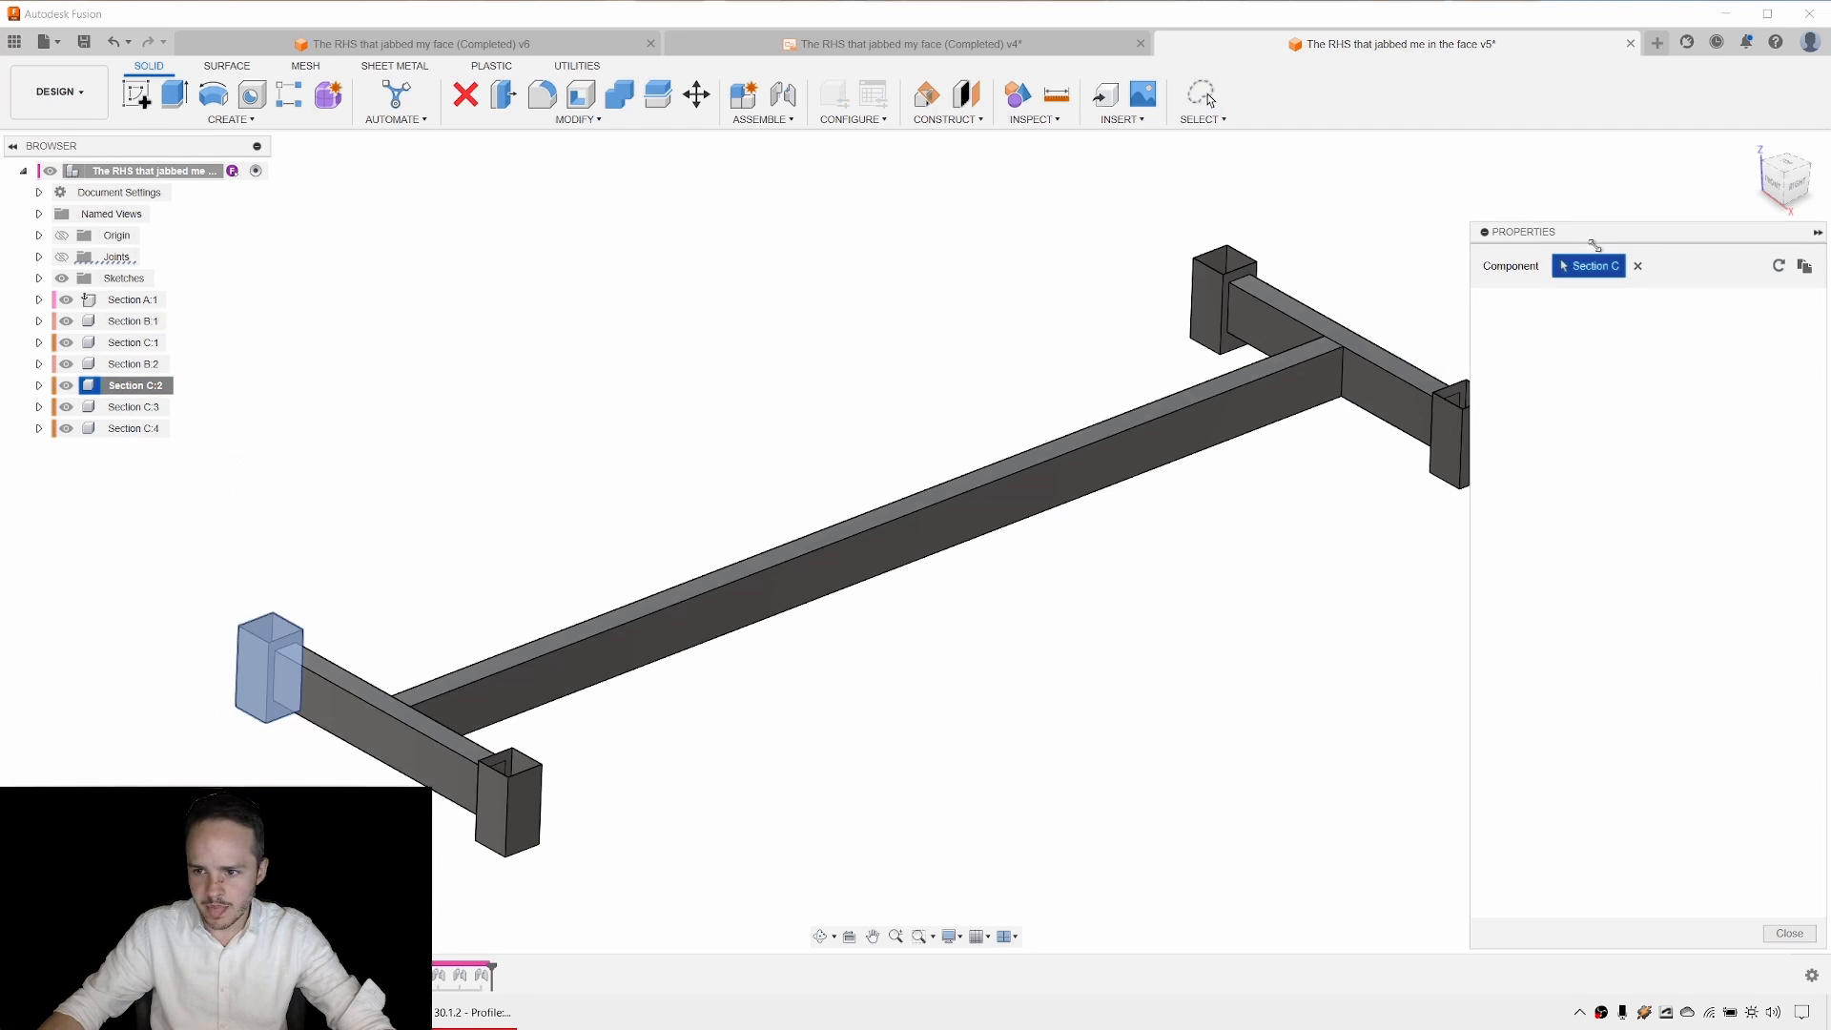
{"action": "left_click", "coordinate": [1733, 400]}
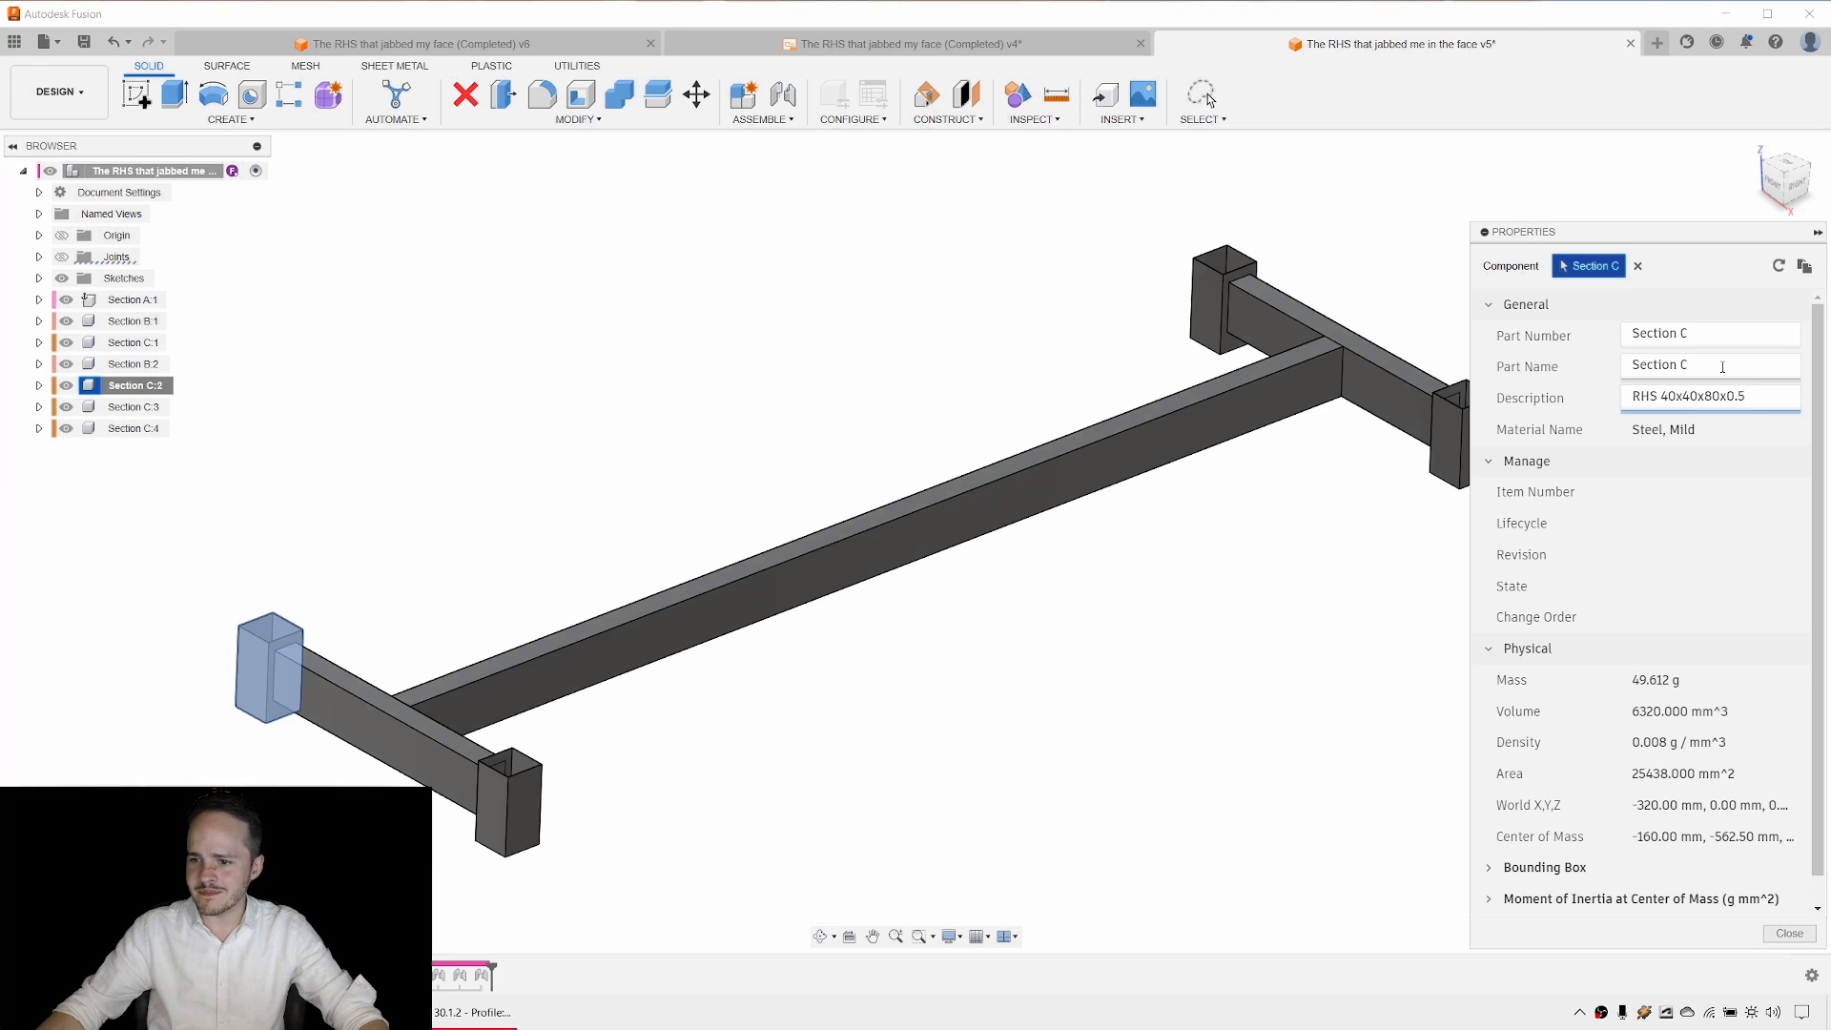
{"action": "left_click", "coordinate": [1722, 367]}
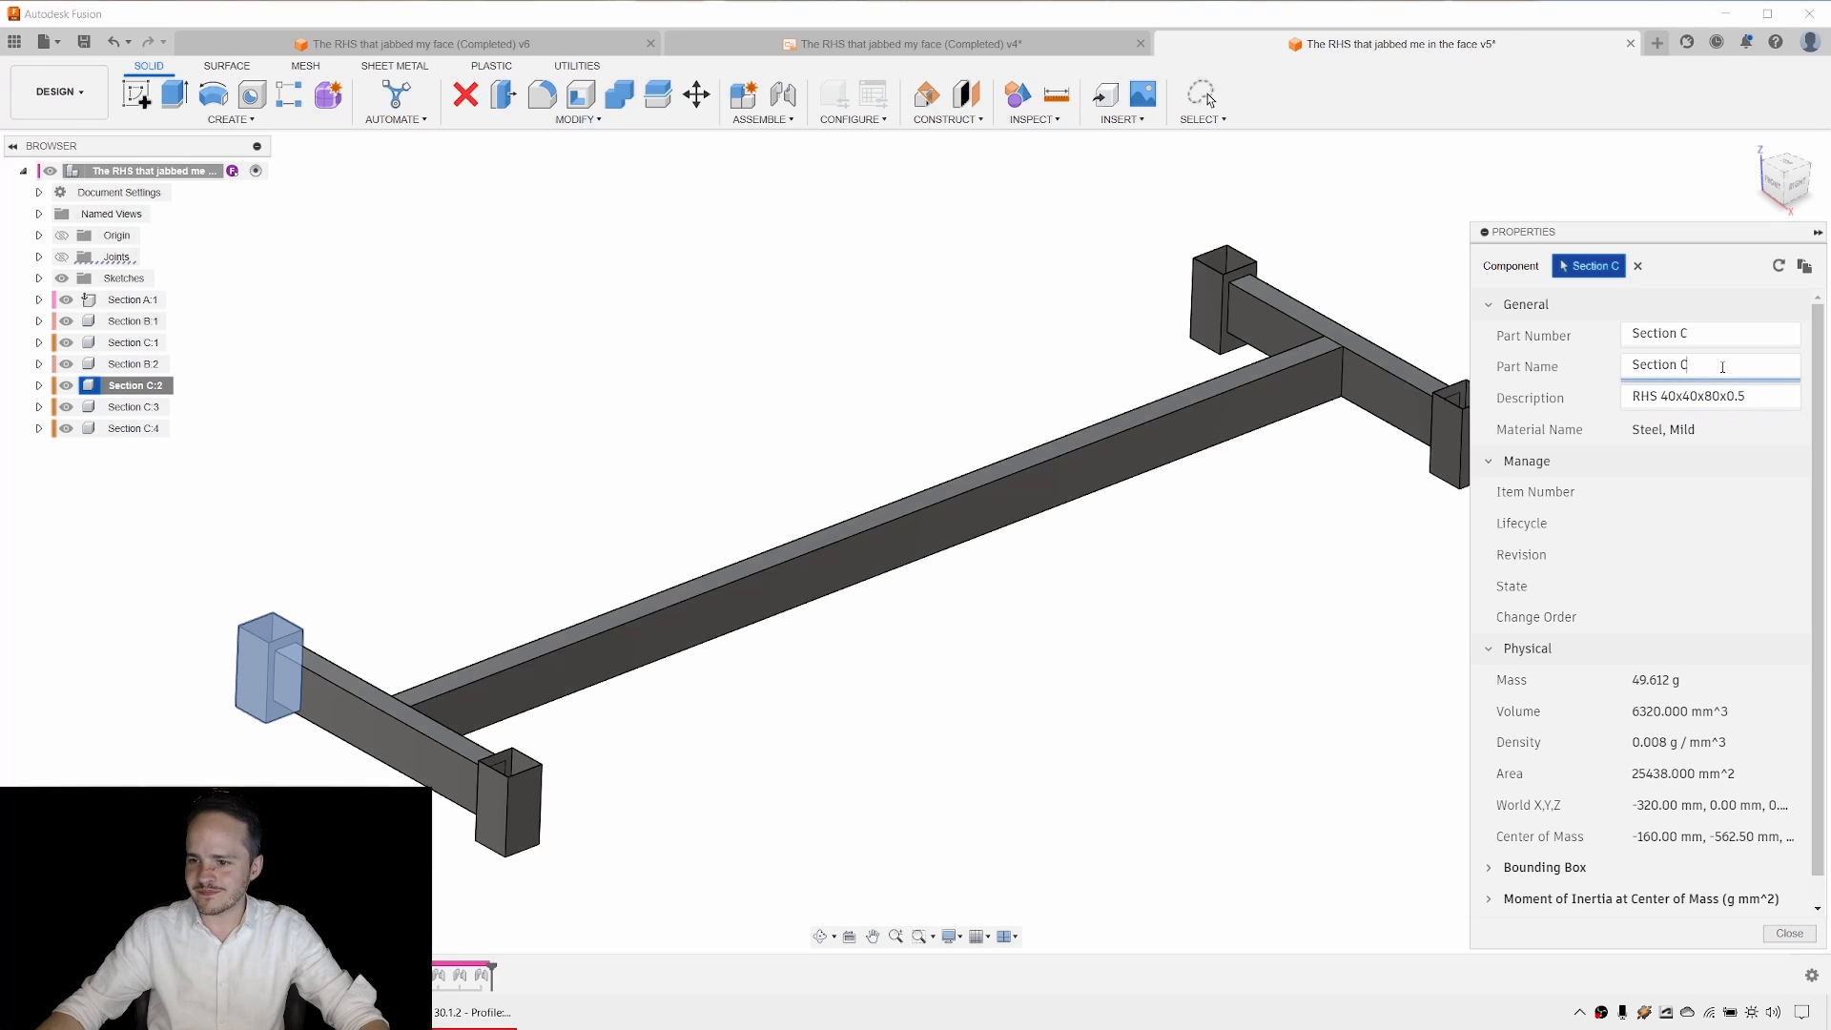
{"action": "left_click", "coordinate": [1785, 934]}
Save the frame design as a new version.
{"action": "middle_click_drag", "start_coordinate": [1296, 666], "coordinate": [1398, 621]}
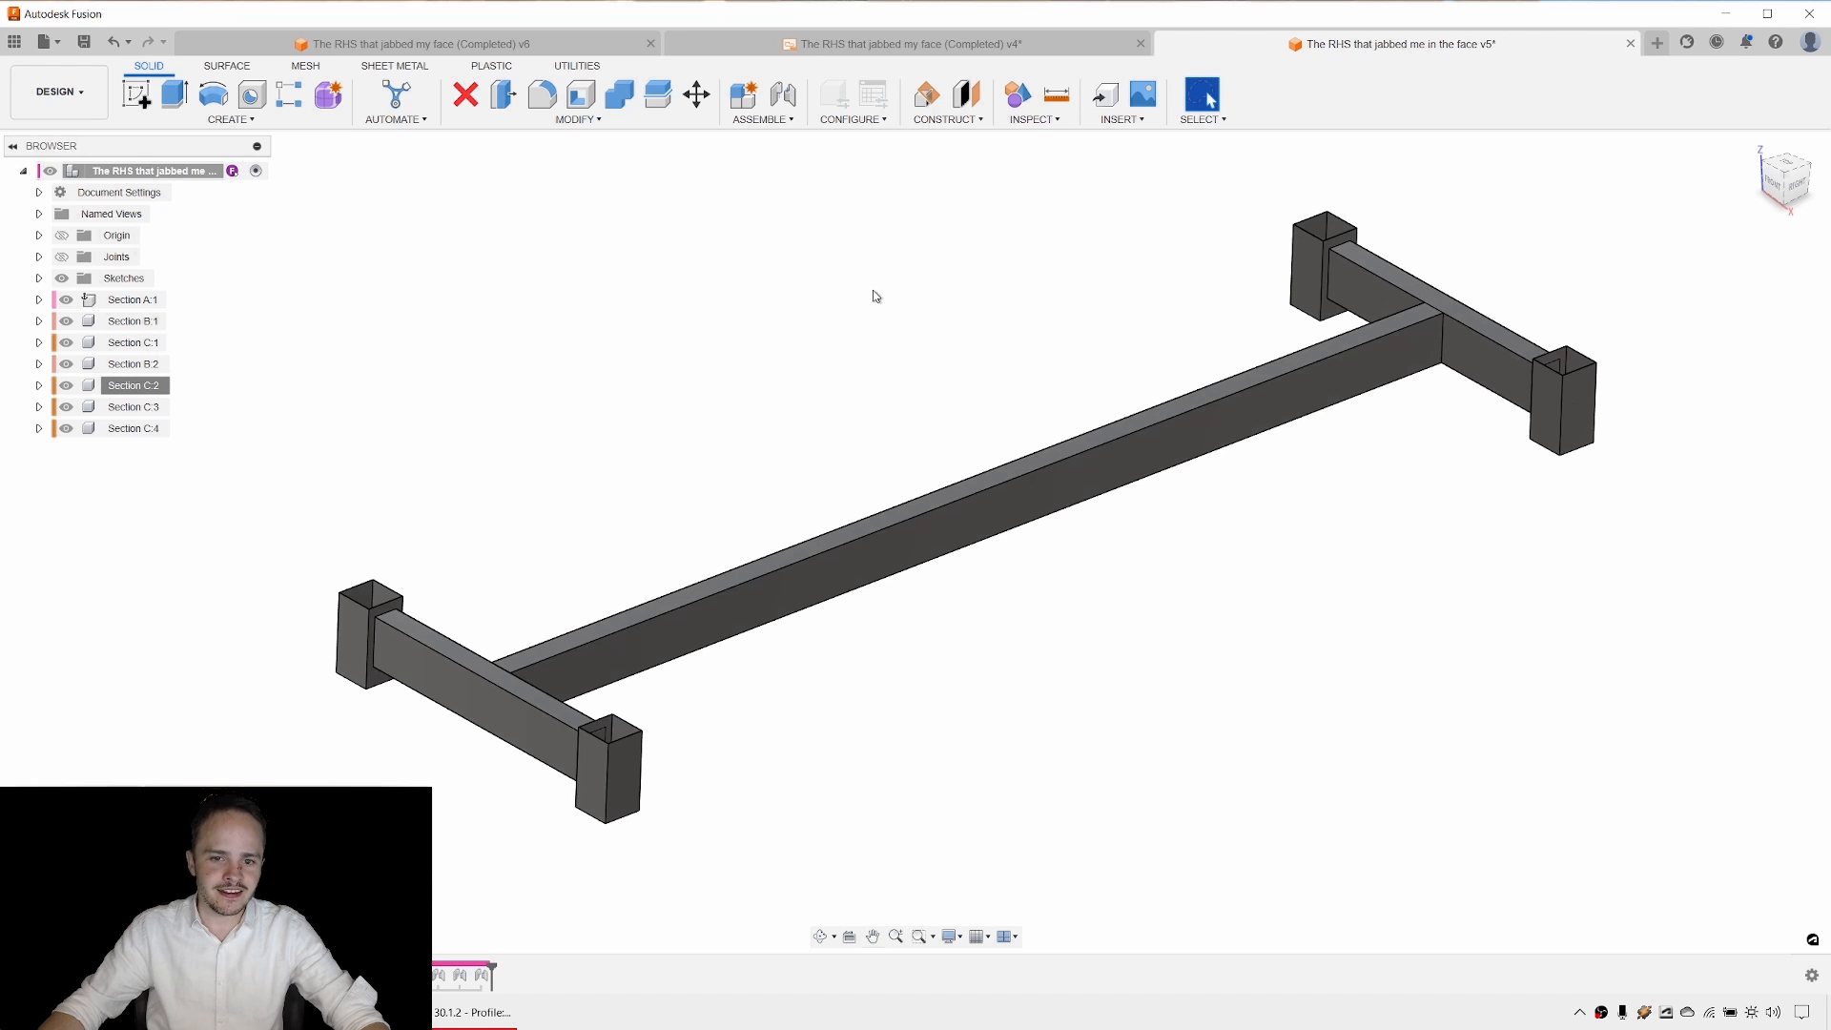
{"action": "key", "text": "ctrl+s"}
{"action": "left_click", "coordinate": [931, 524]}
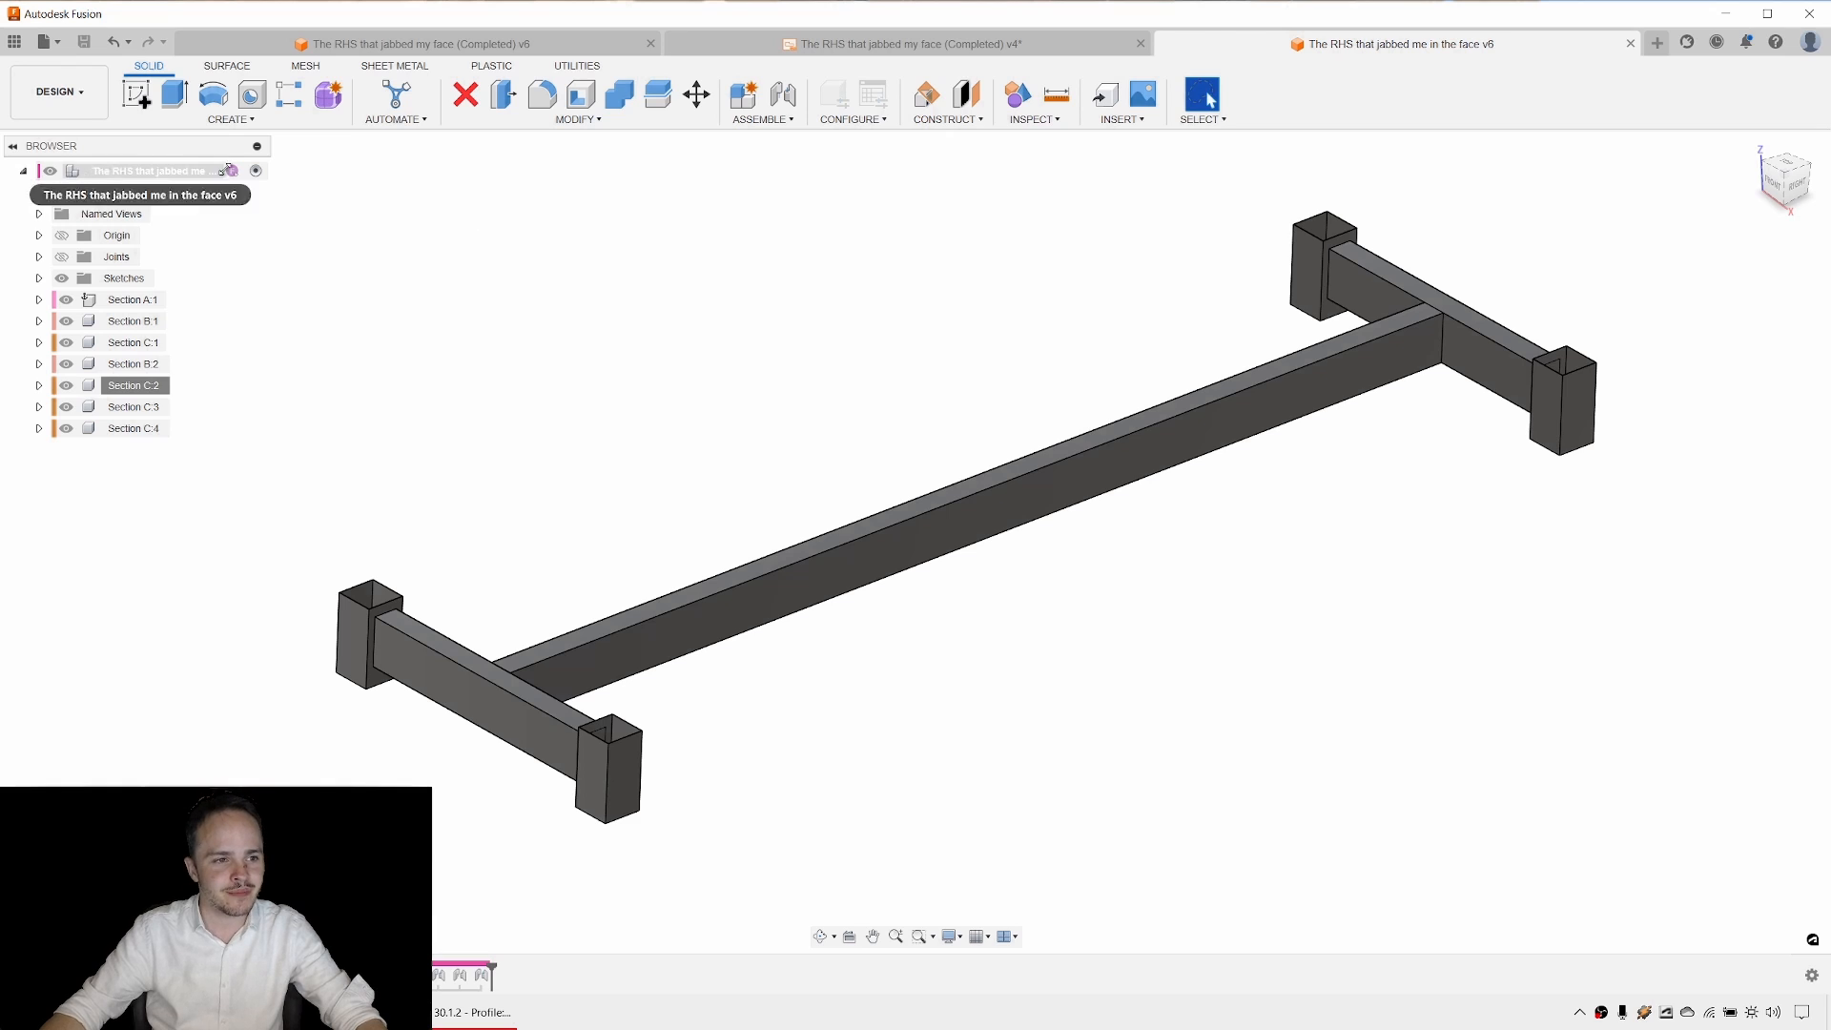
Create a new manual drawing of the full assembly from the design, using the Nemo Template 2020 template.
{"action": "left_click", "coordinate": [87, 105]}
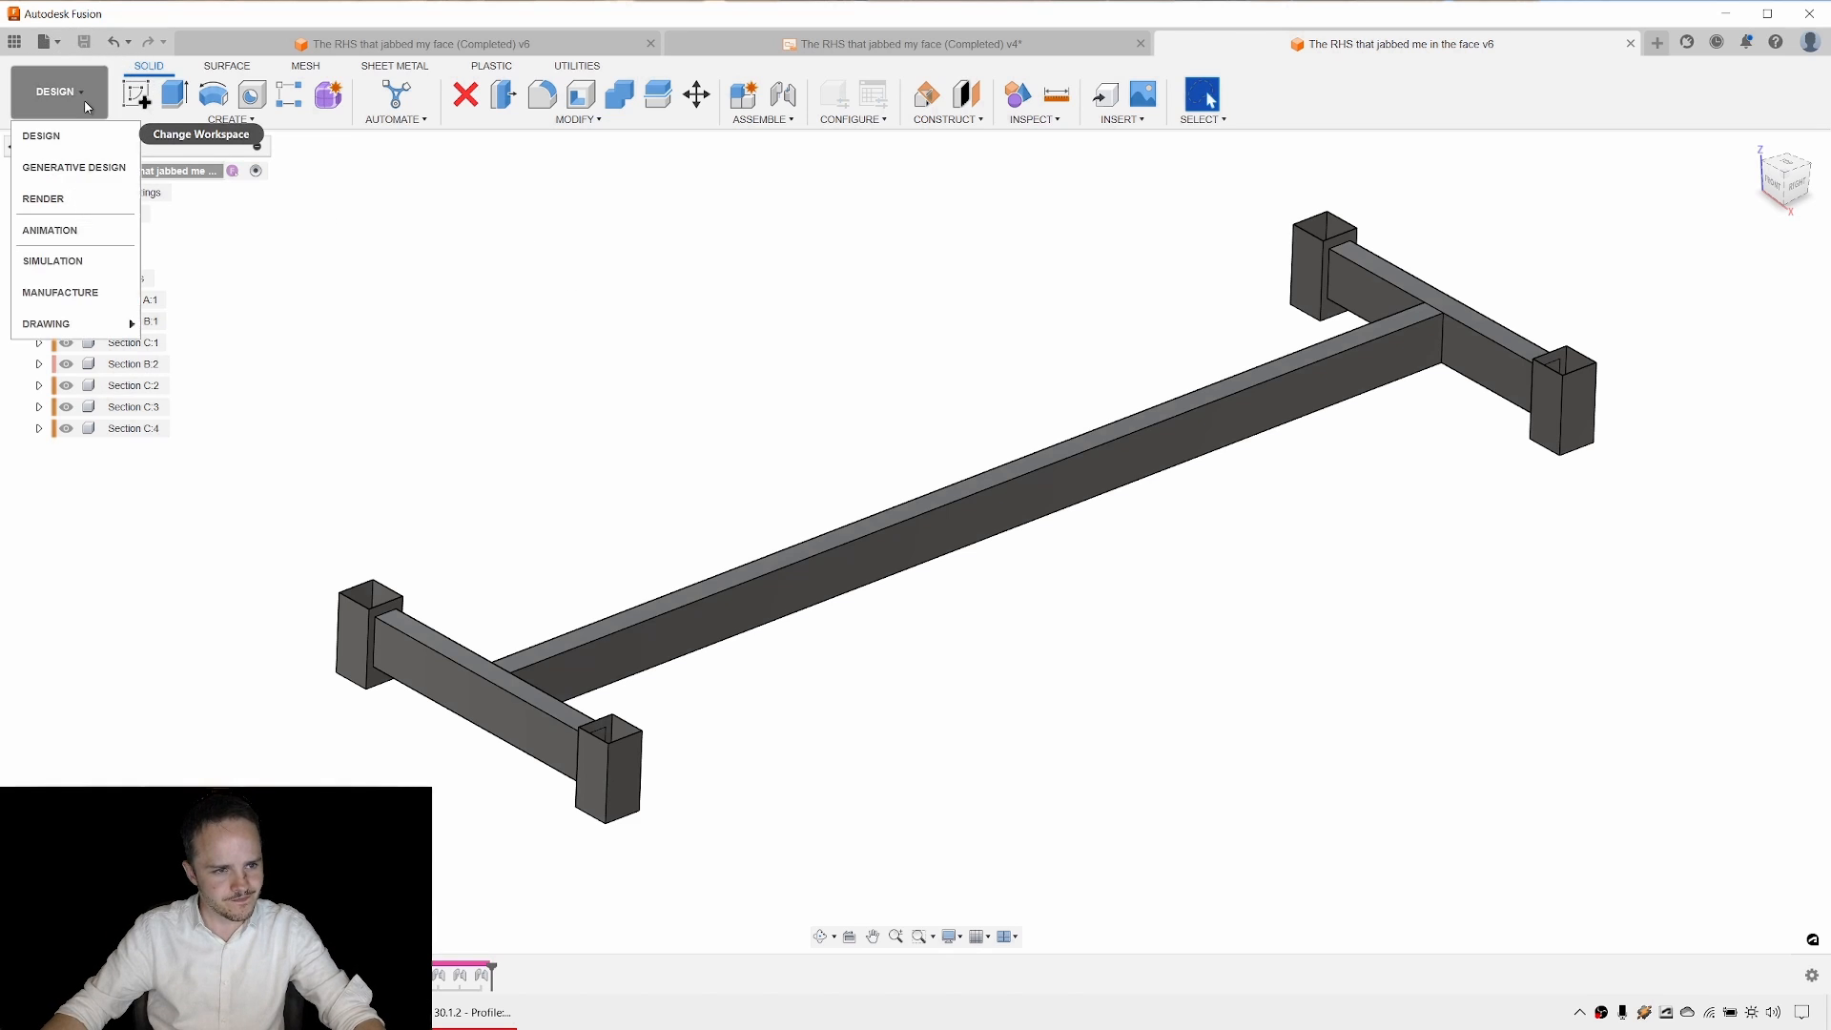
{"action": "mouse_move", "coordinate": [91, 330]}
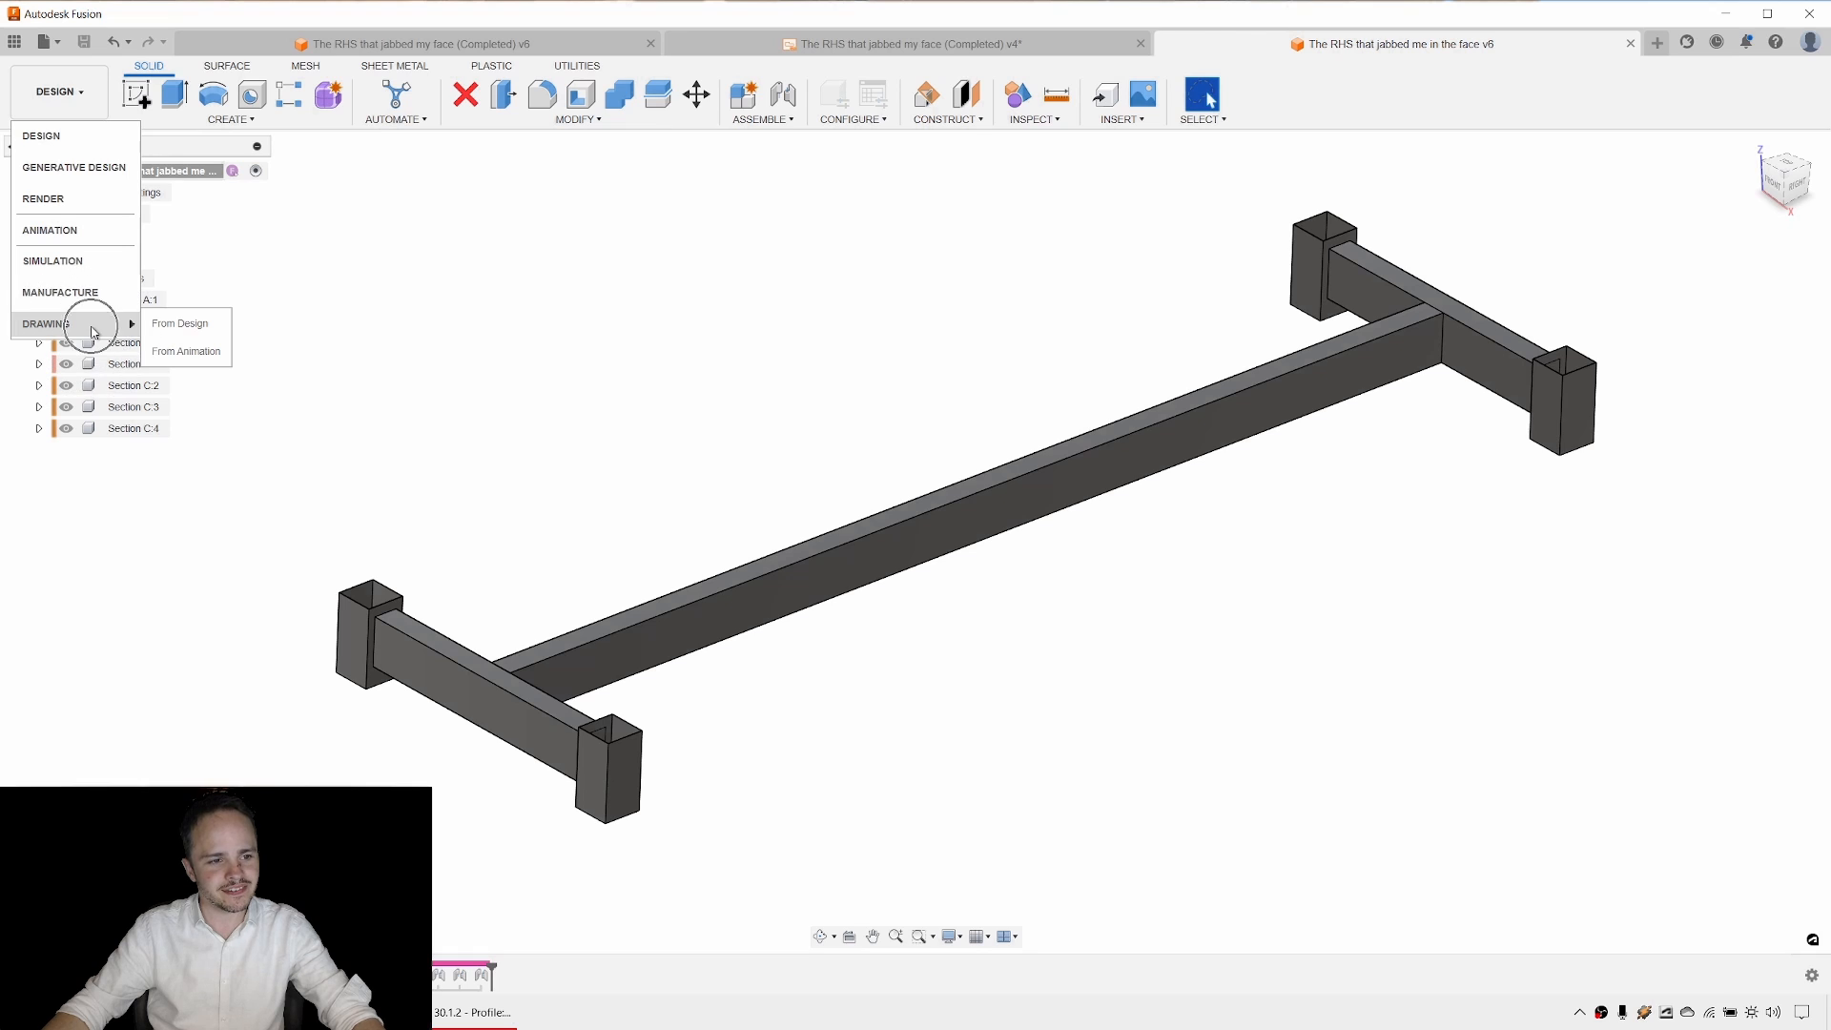
{"action": "left_click", "coordinate": [186, 329]}
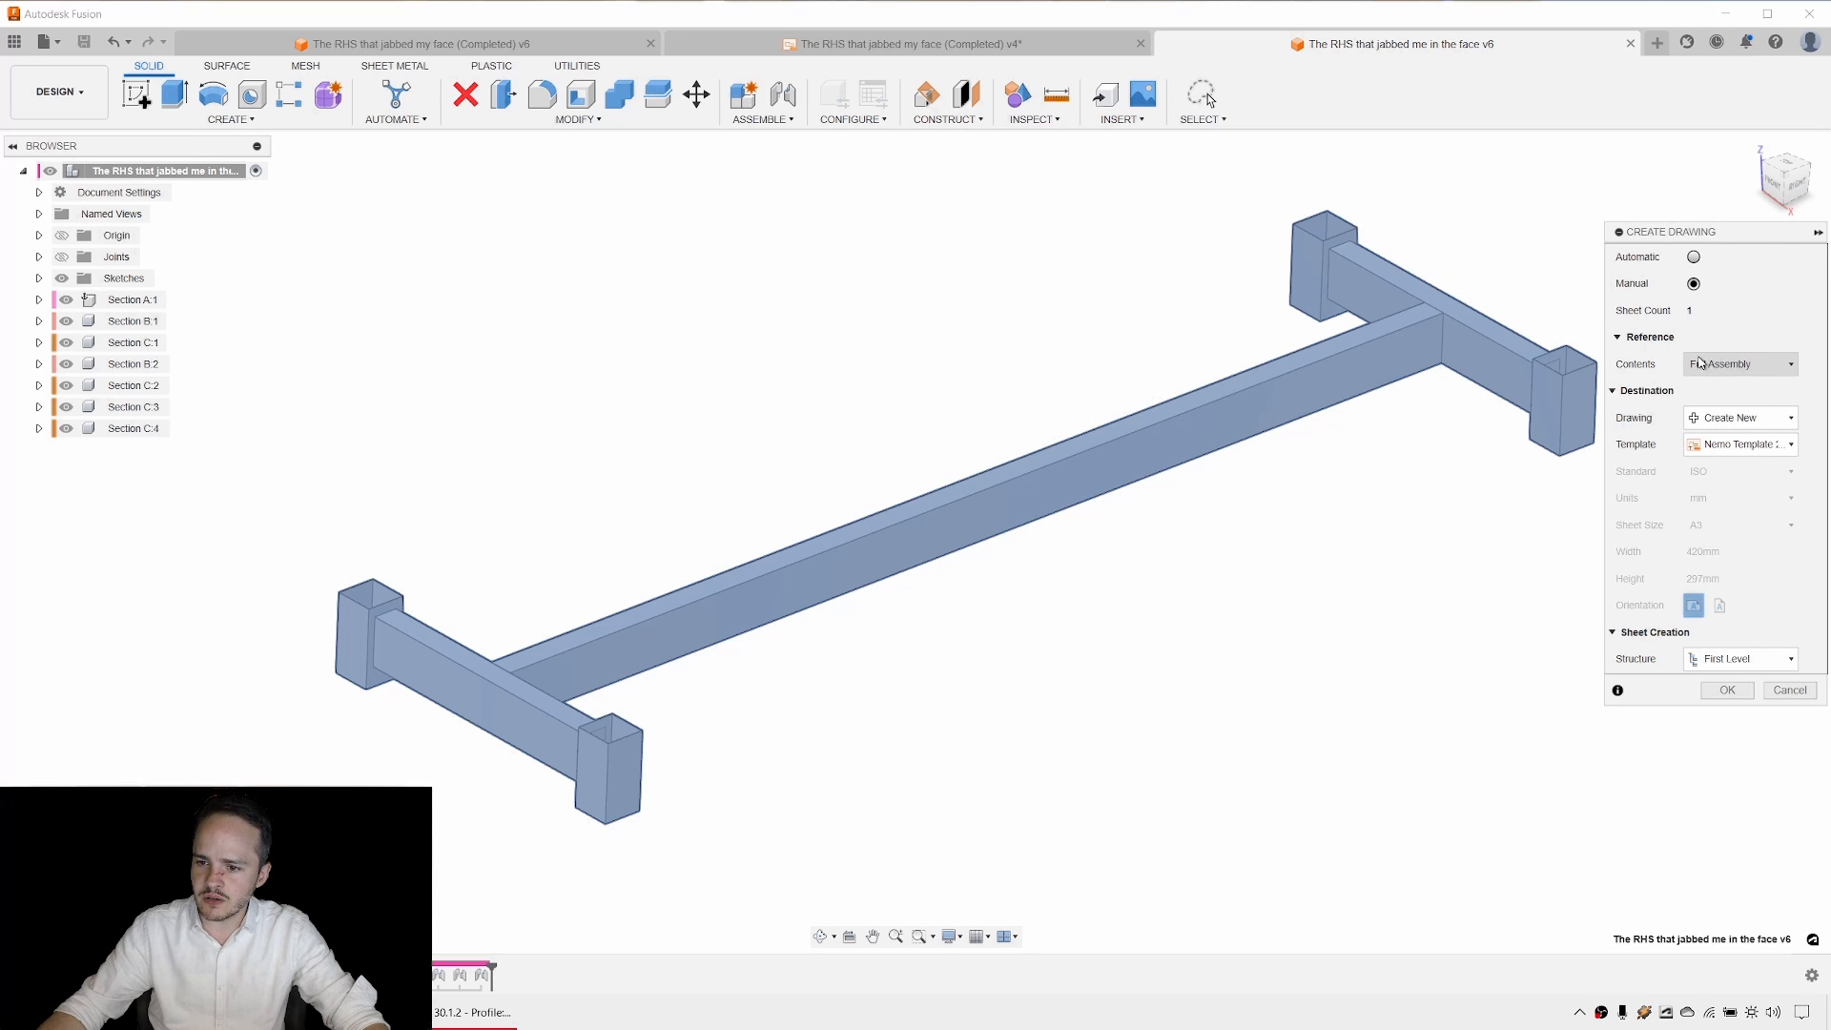
{"action": "left_click", "coordinate": [1767, 420]}
{"action": "left_click", "coordinate": [1773, 420]}
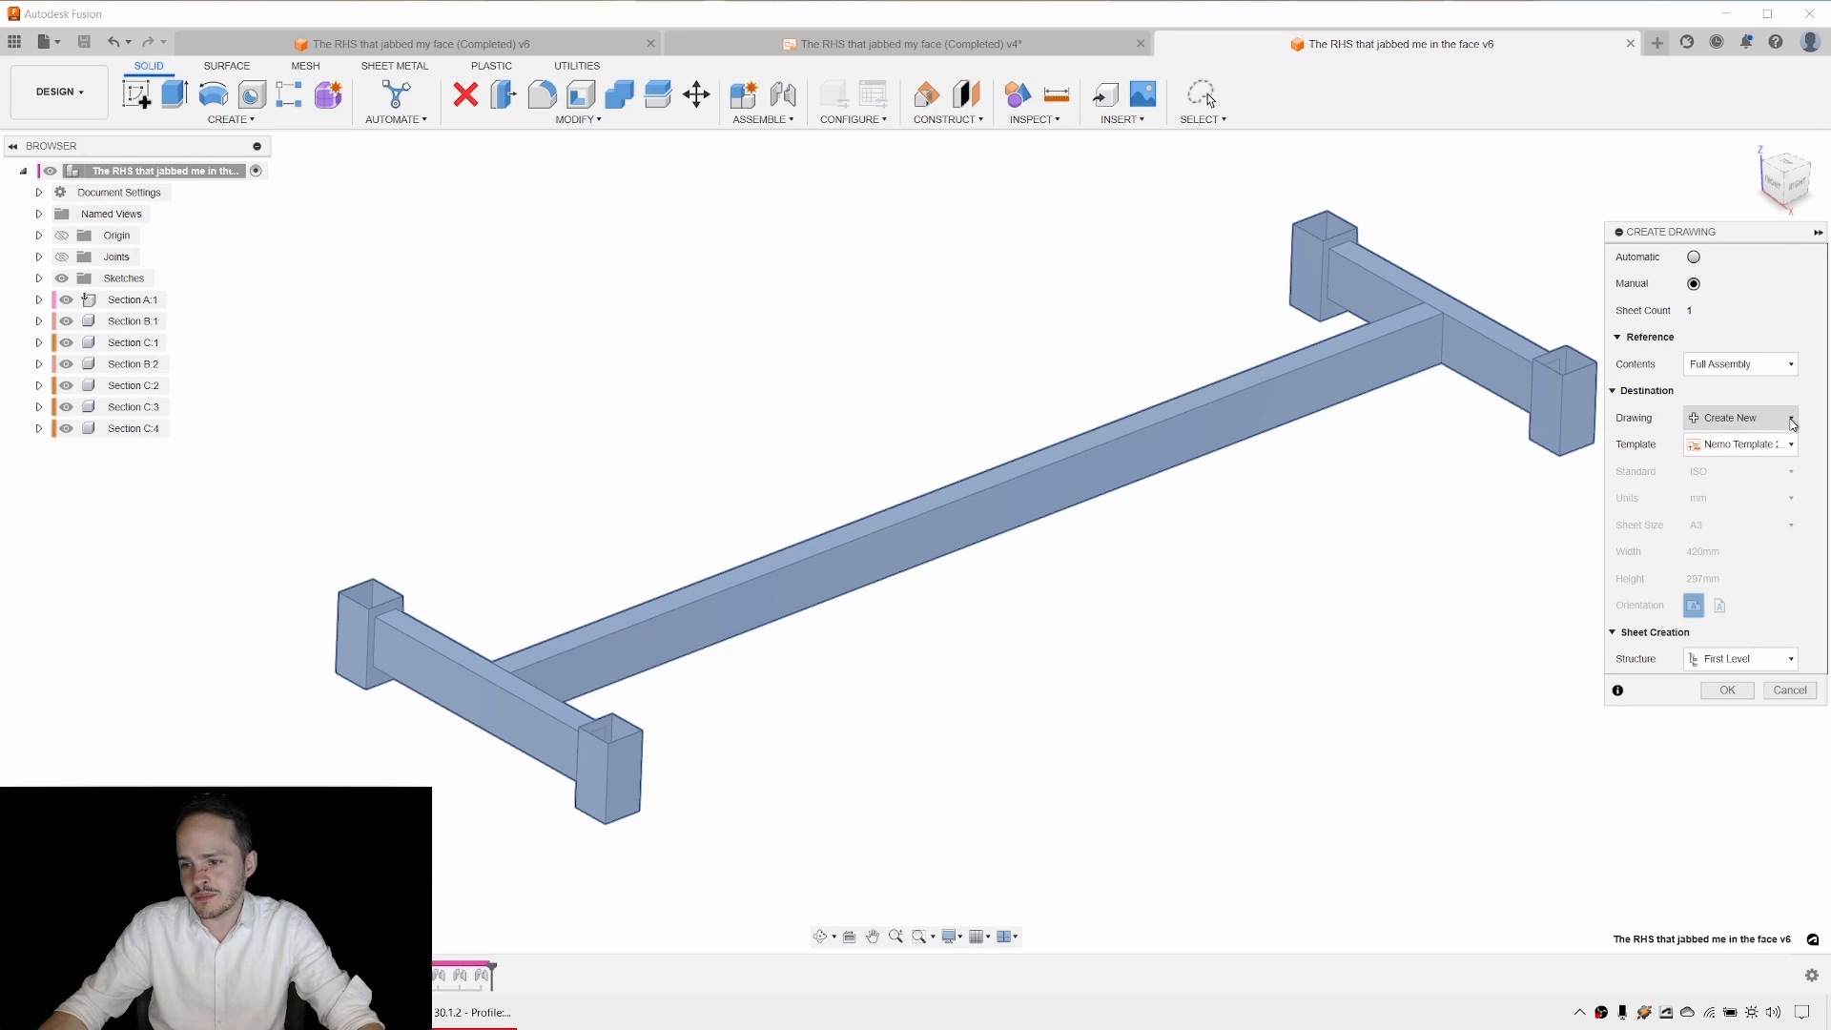
{"action": "left_click", "coordinate": [1769, 445]}
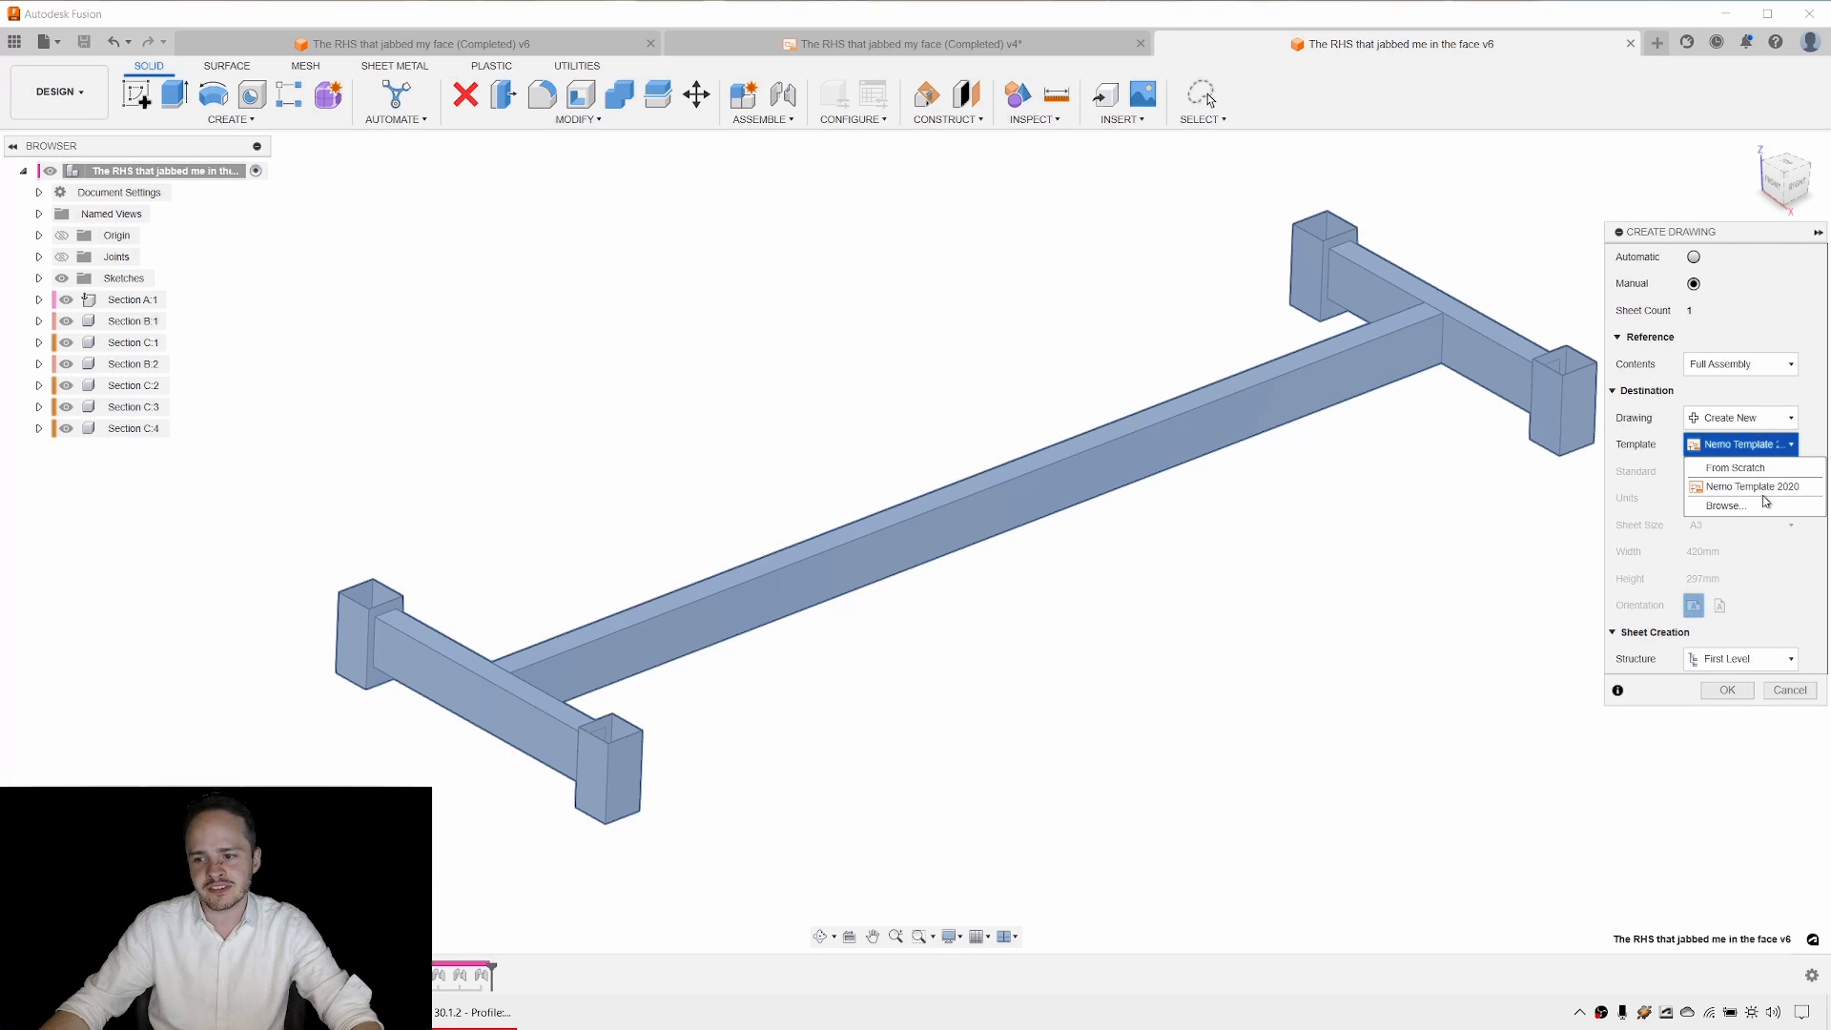
{"action": "left_click", "coordinate": [1754, 487]}
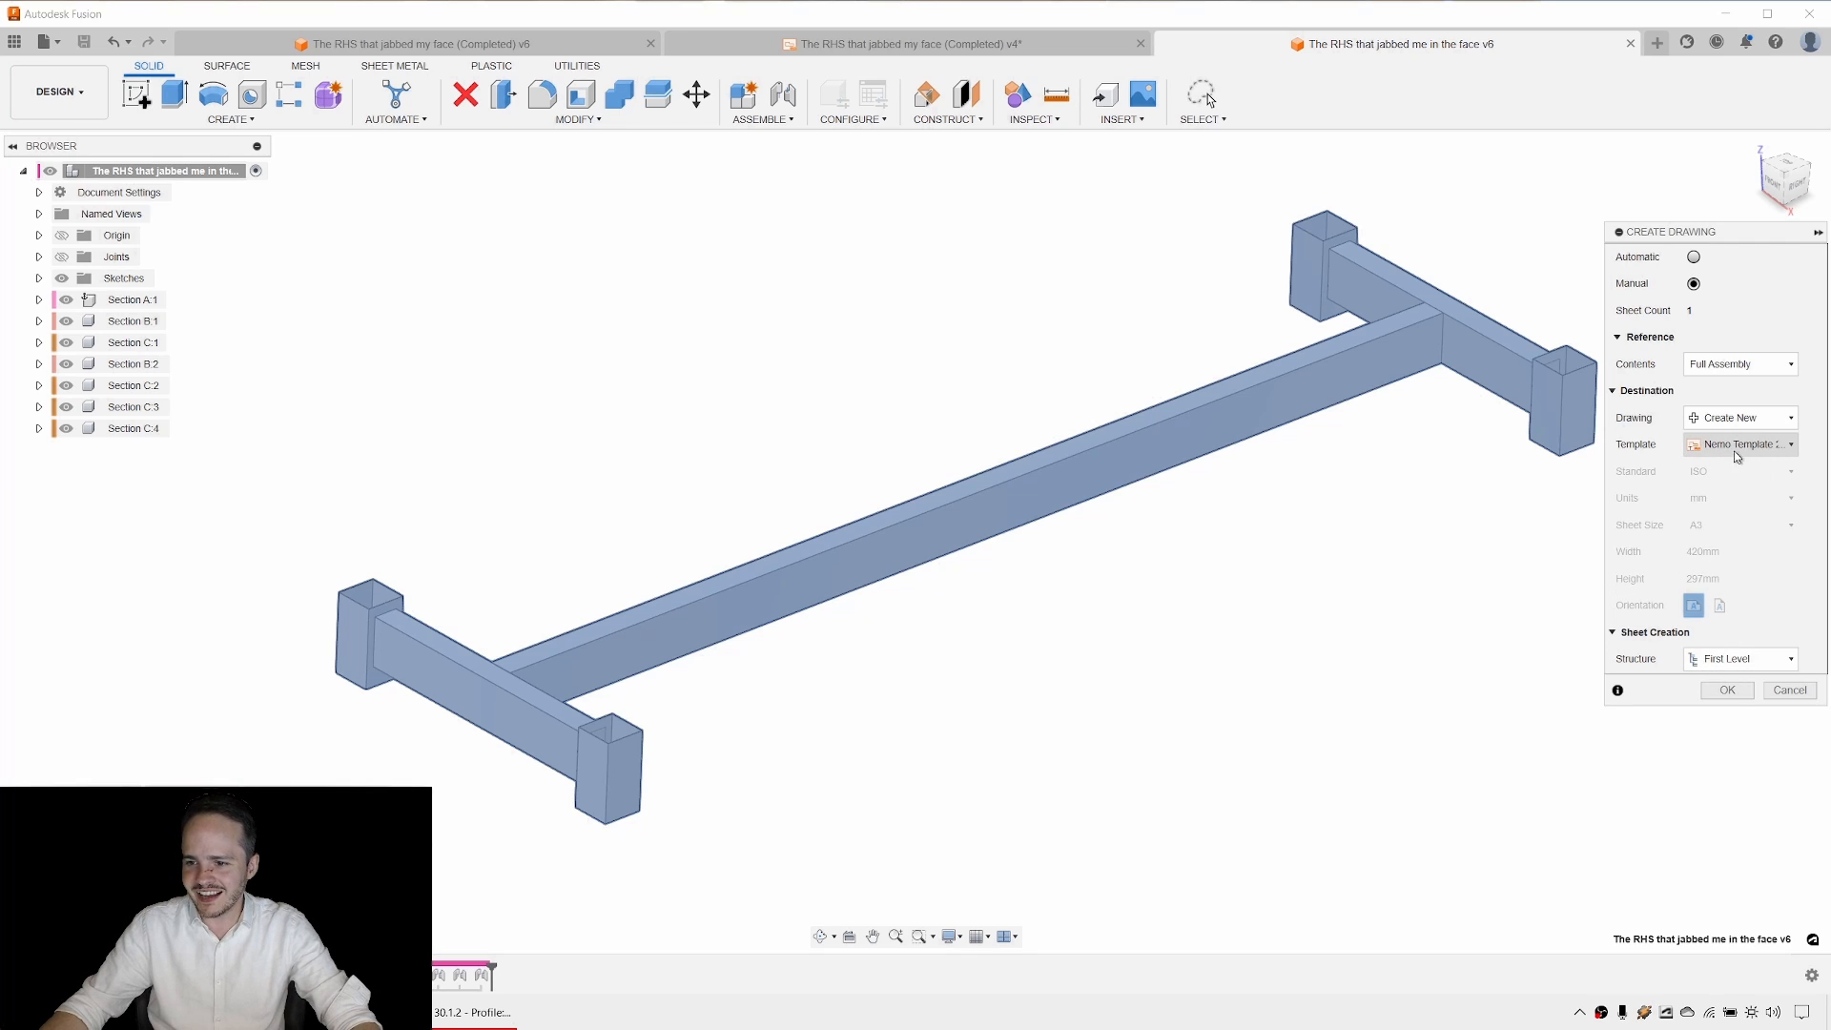
{"action": "left_click", "coordinate": [1732, 693]}
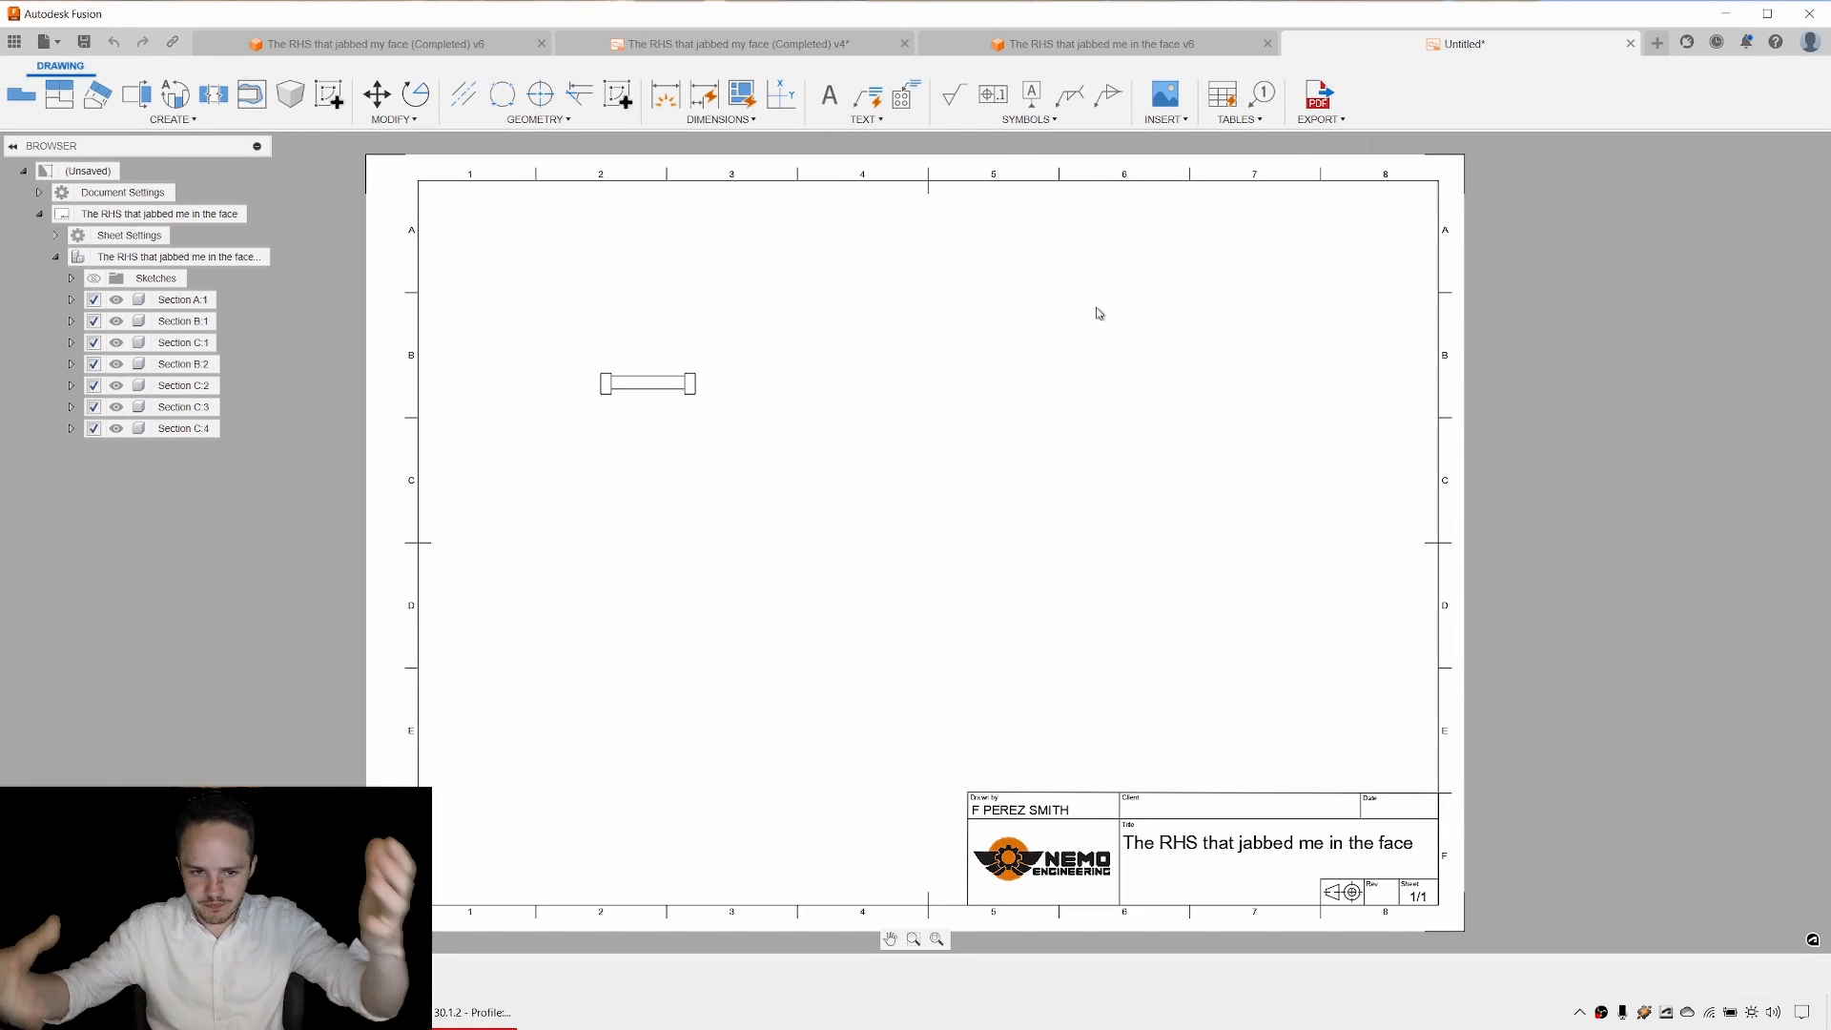
Reposition the base front view in the upper-left area of the drawing sheet.
{"action": "left_click_drag", "start_coordinate": [679, 399], "coordinate": [634, 347]}
{"action": "left_click", "coordinate": [976, 416]}
{"action": "left_click", "coordinate": [916, 387]}
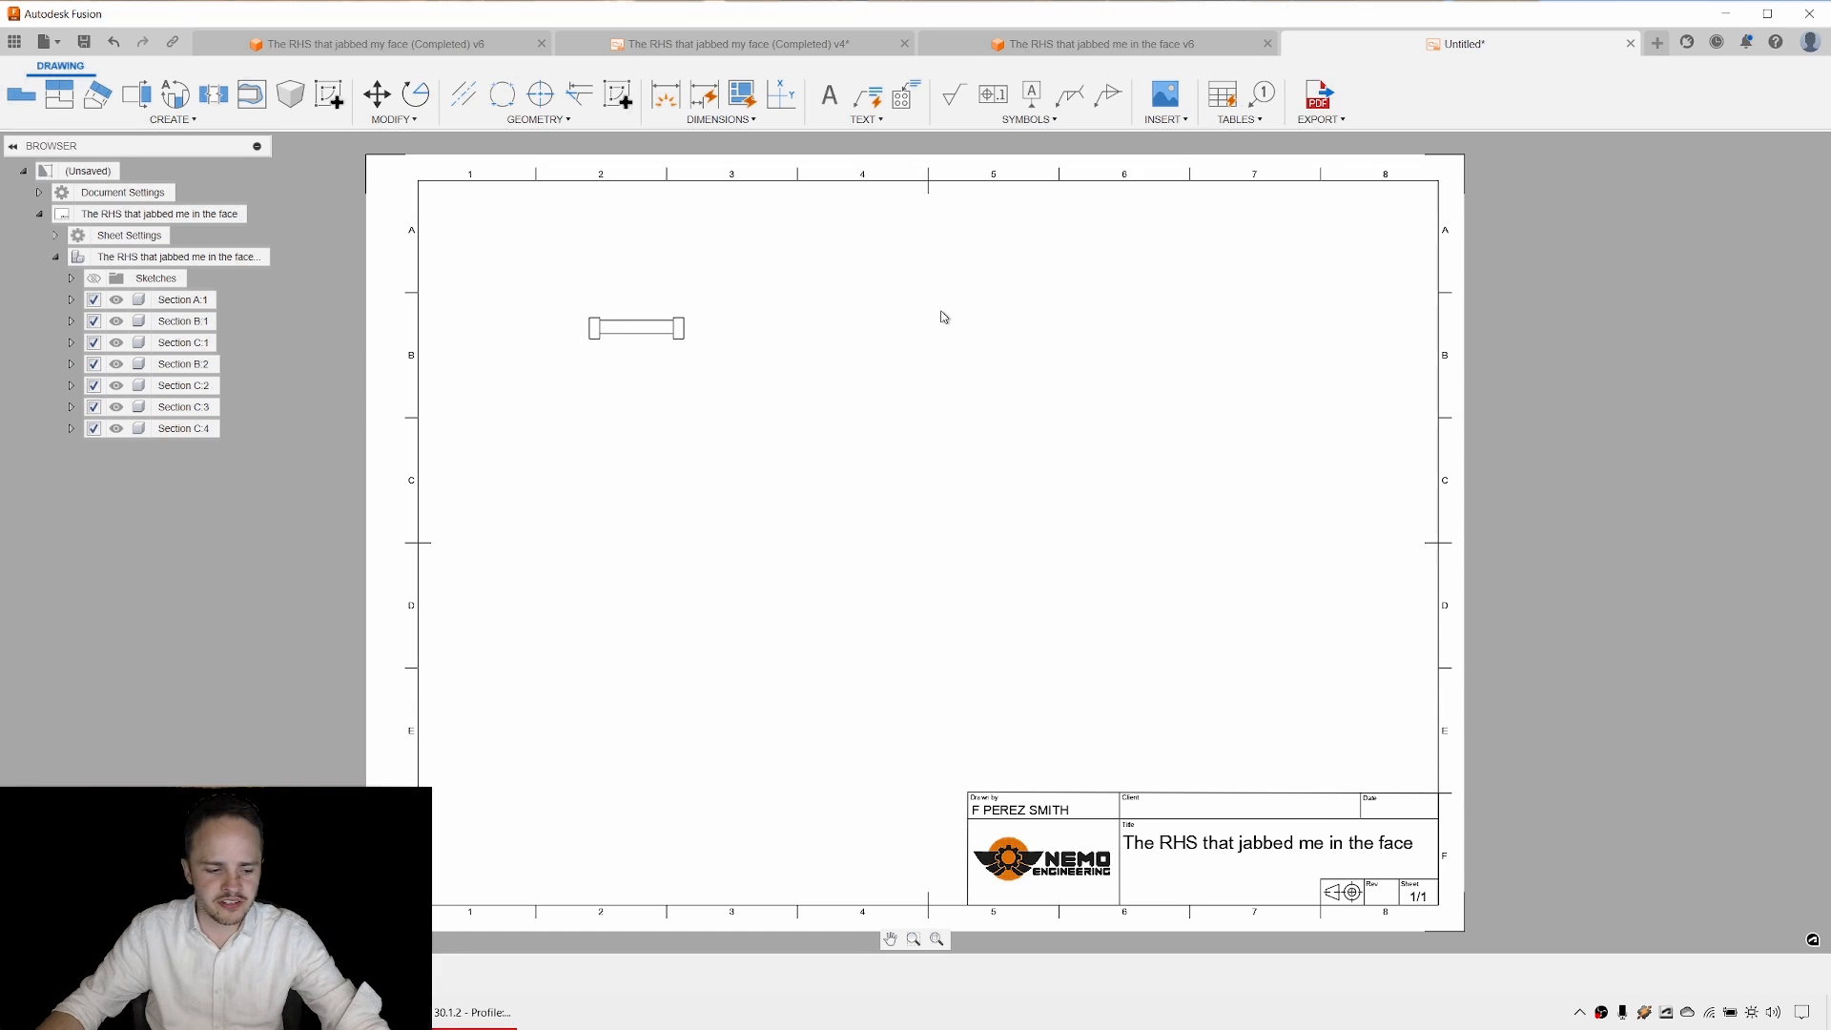
{"action": "mouse_move", "coordinate": [621, 351]}
{"action": "left_mouse_down"}
{"action": "mouse_move", "coordinate": [702, 408]}
{"action": "mouse_move", "coordinate": [619, 326]}
{"action": "left_mouse_up"}
{"action": "left_click_drag", "start_coordinate": [675, 397], "coordinate": [735, 448]}
{"action": "mouse_move", "coordinate": [623, 328]}
{"action": "left_mouse_down"}
{"action": "mouse_move", "coordinate": [667, 383]}
{"action": "mouse_move", "coordinate": [582, 330]}
{"action": "mouse_move", "coordinate": [633, 365]}
{"action": "left_mouse_up"}
{"action": "left_click", "coordinate": [829, 387]}
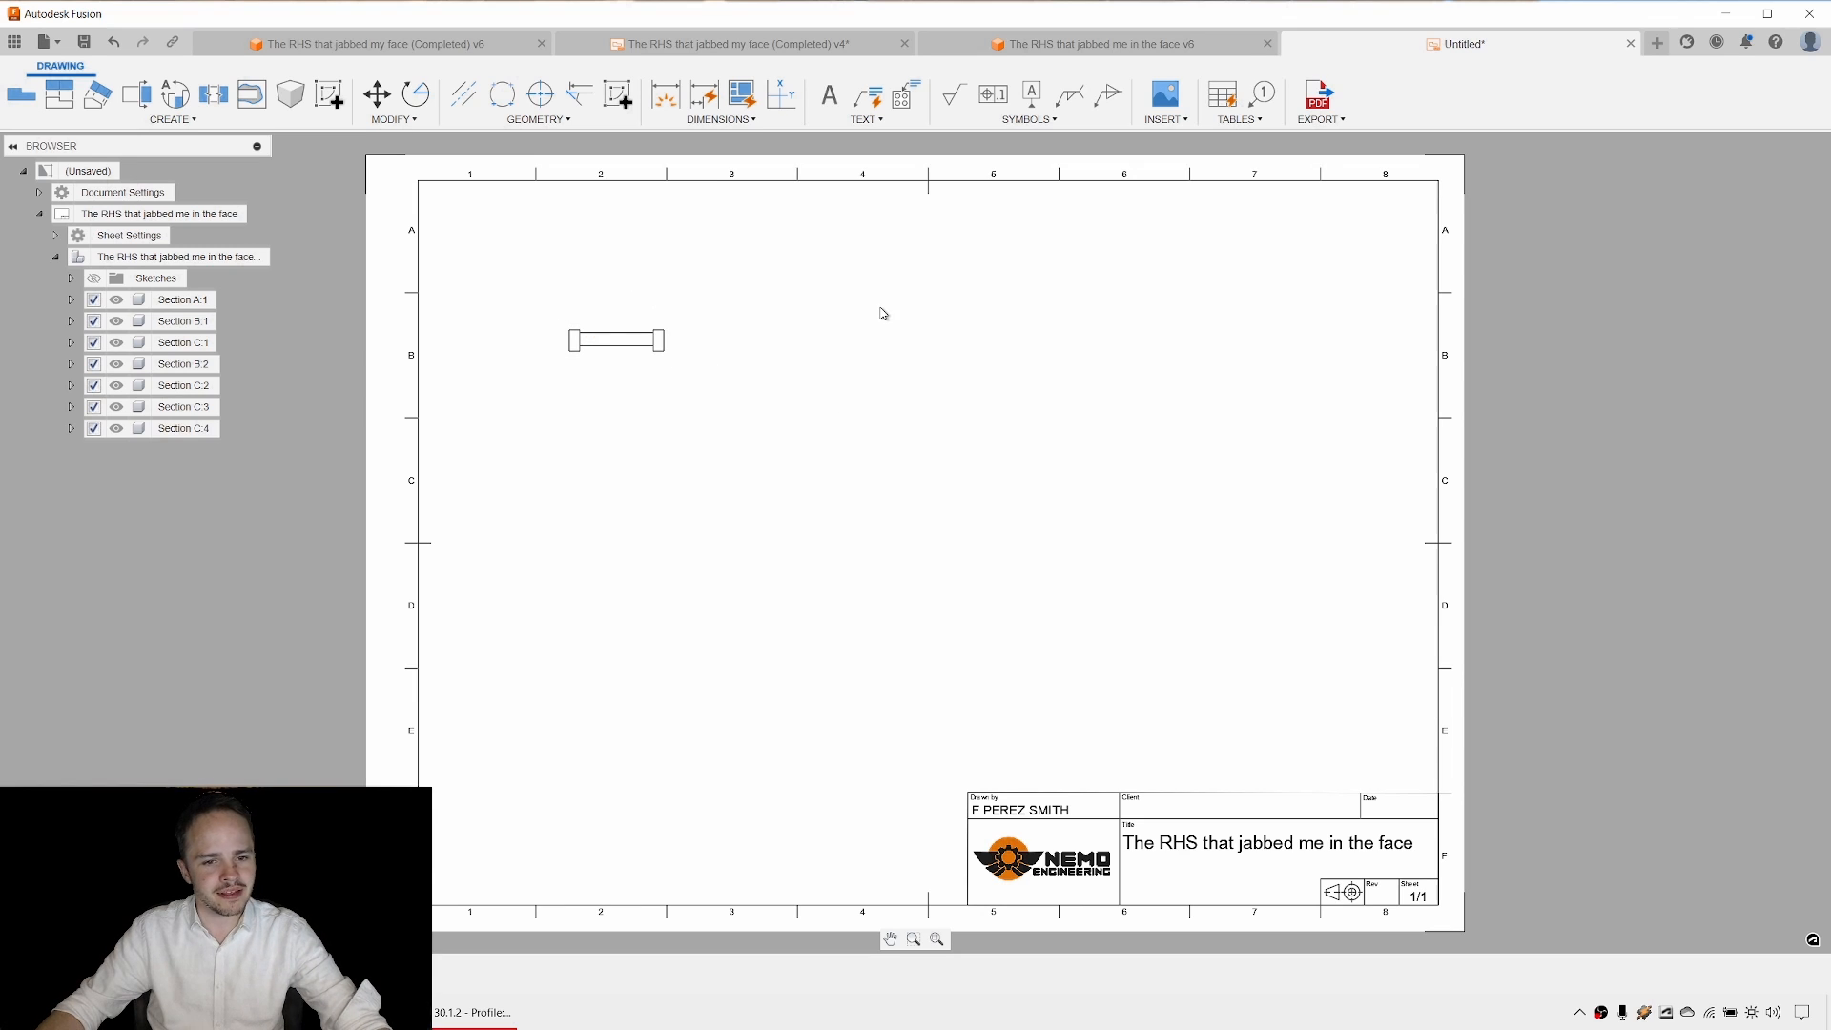
Project a plan view below the front view, a side view to its right and an isometric view above the title block.
{"action": "left_click", "coordinate": [61, 100]}
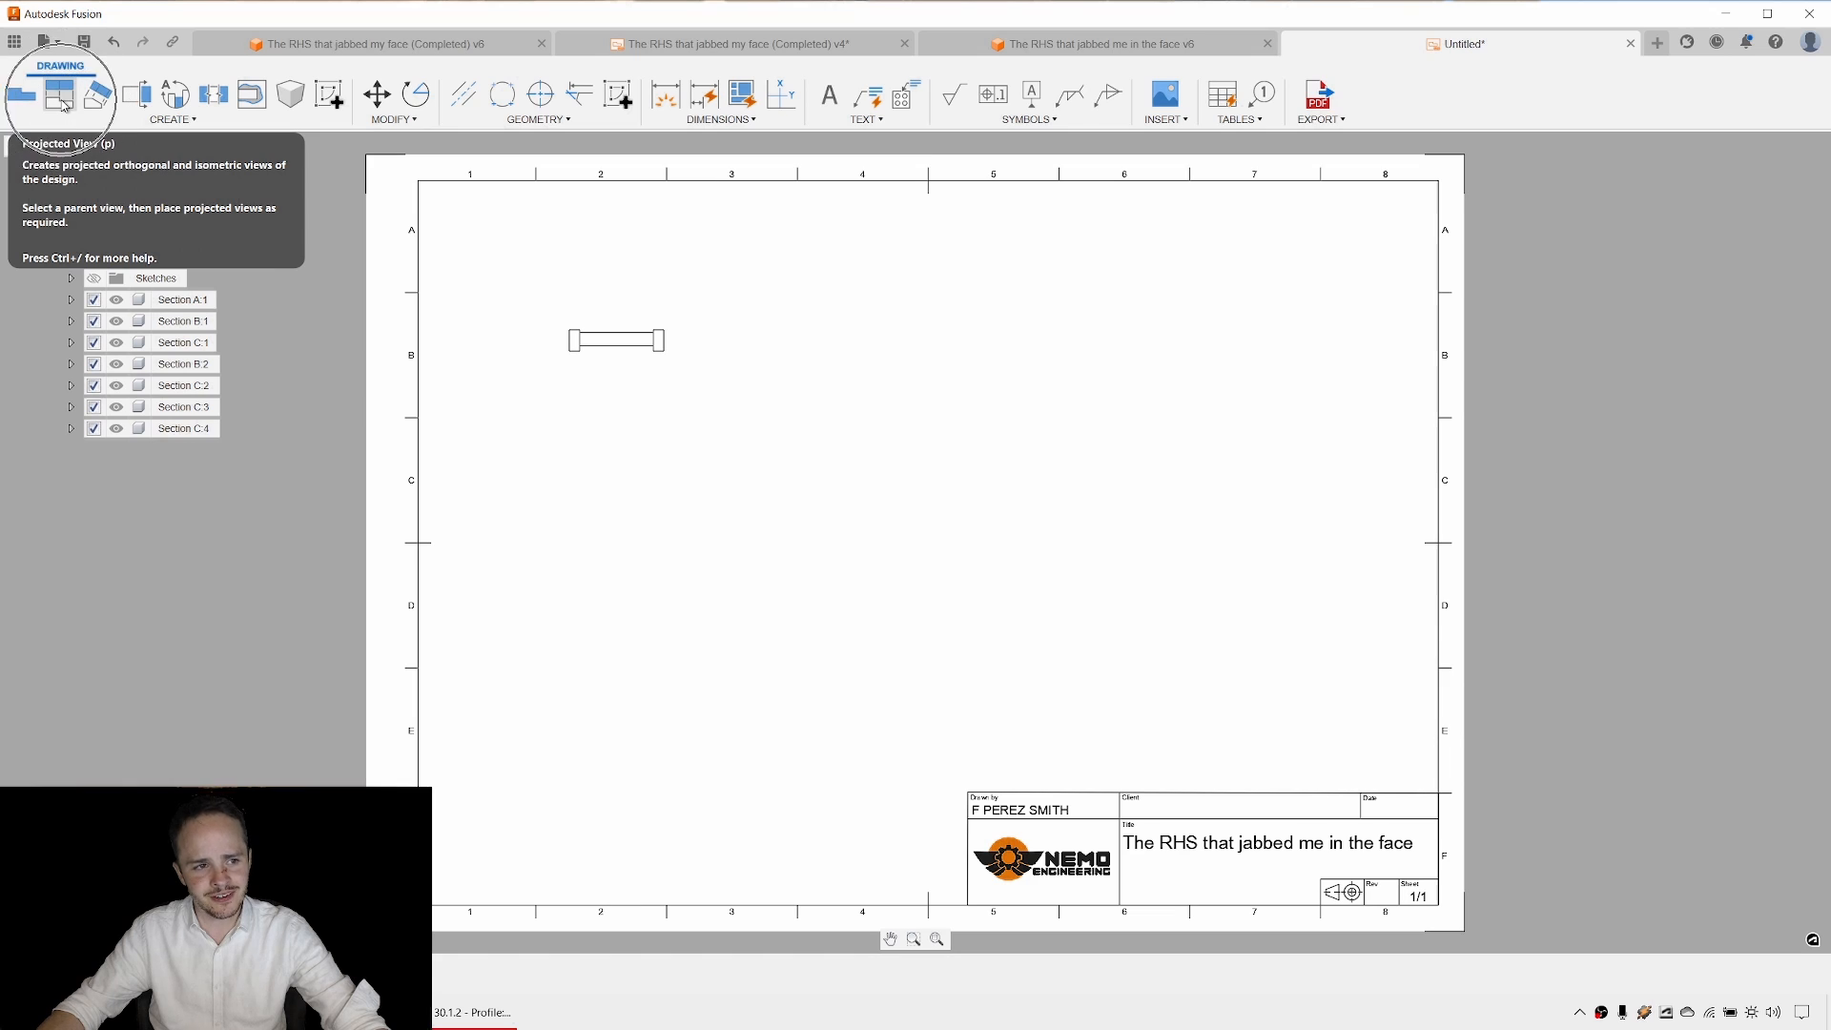
{"action": "left_click", "coordinate": [63, 101]}
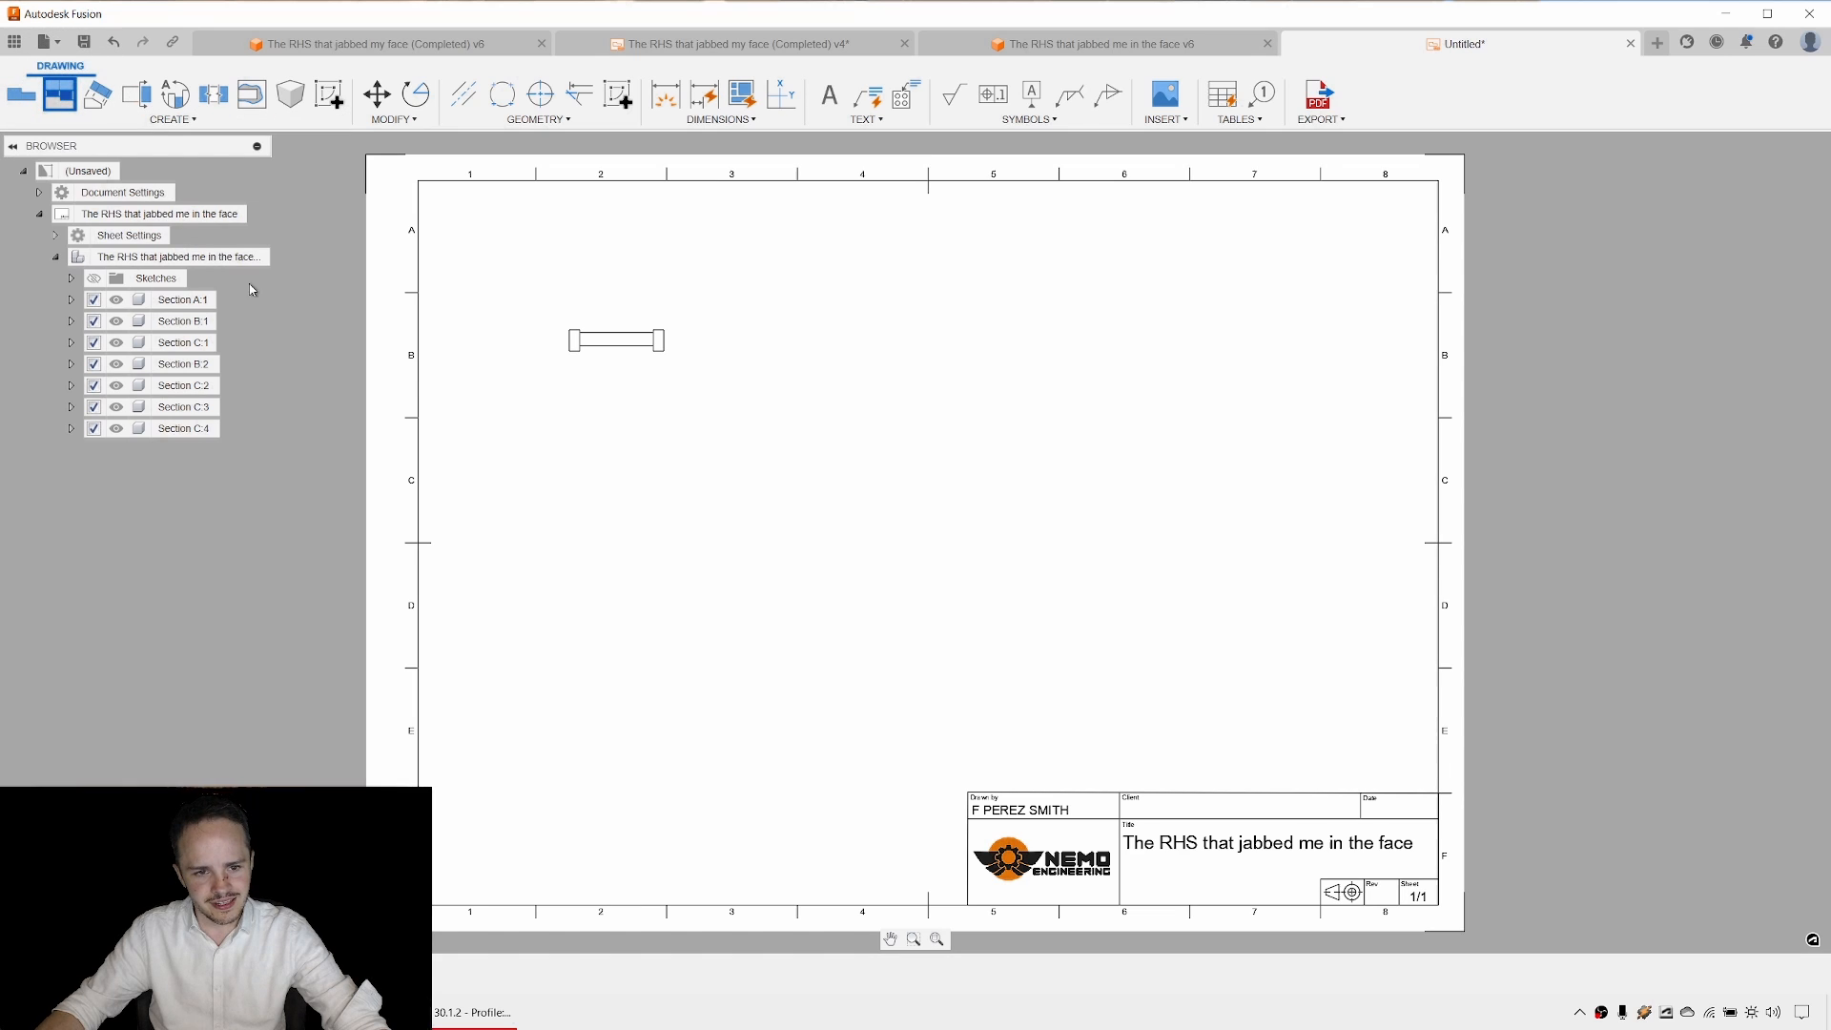
{"action": "left_click", "coordinate": [639, 360]}
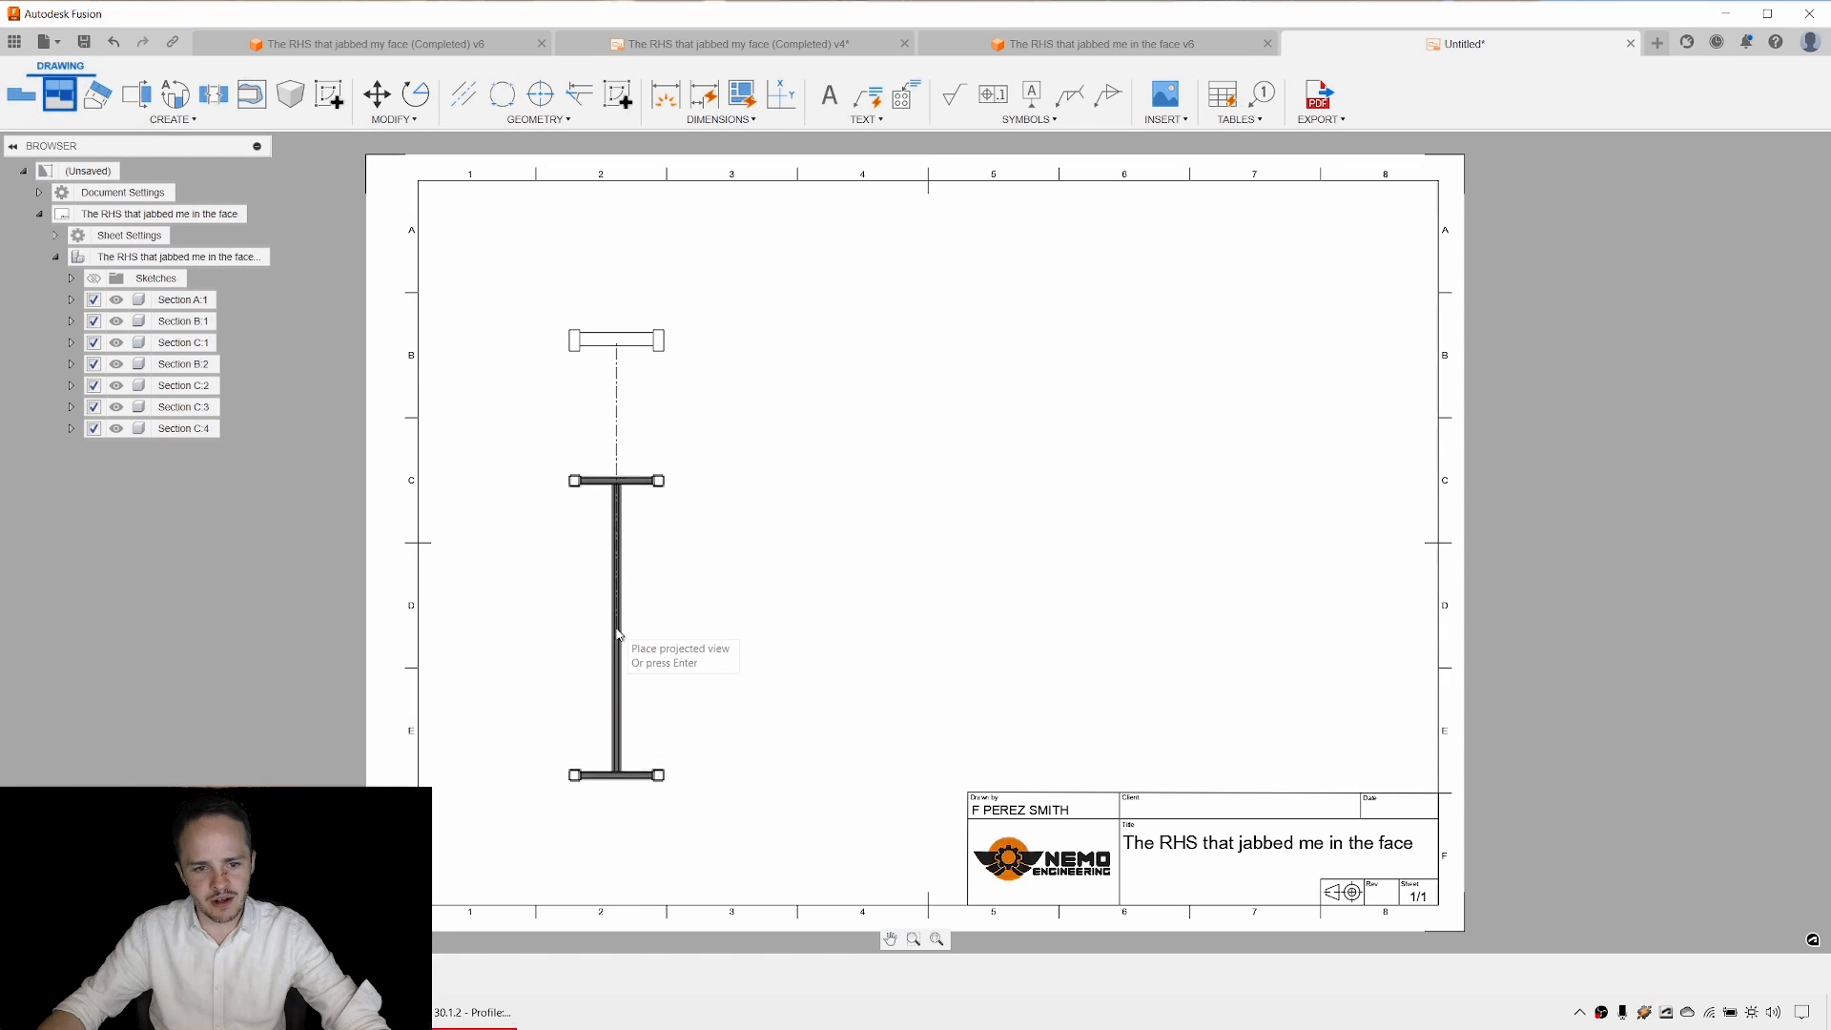
{"action": "left_click", "coordinate": [620, 667]}
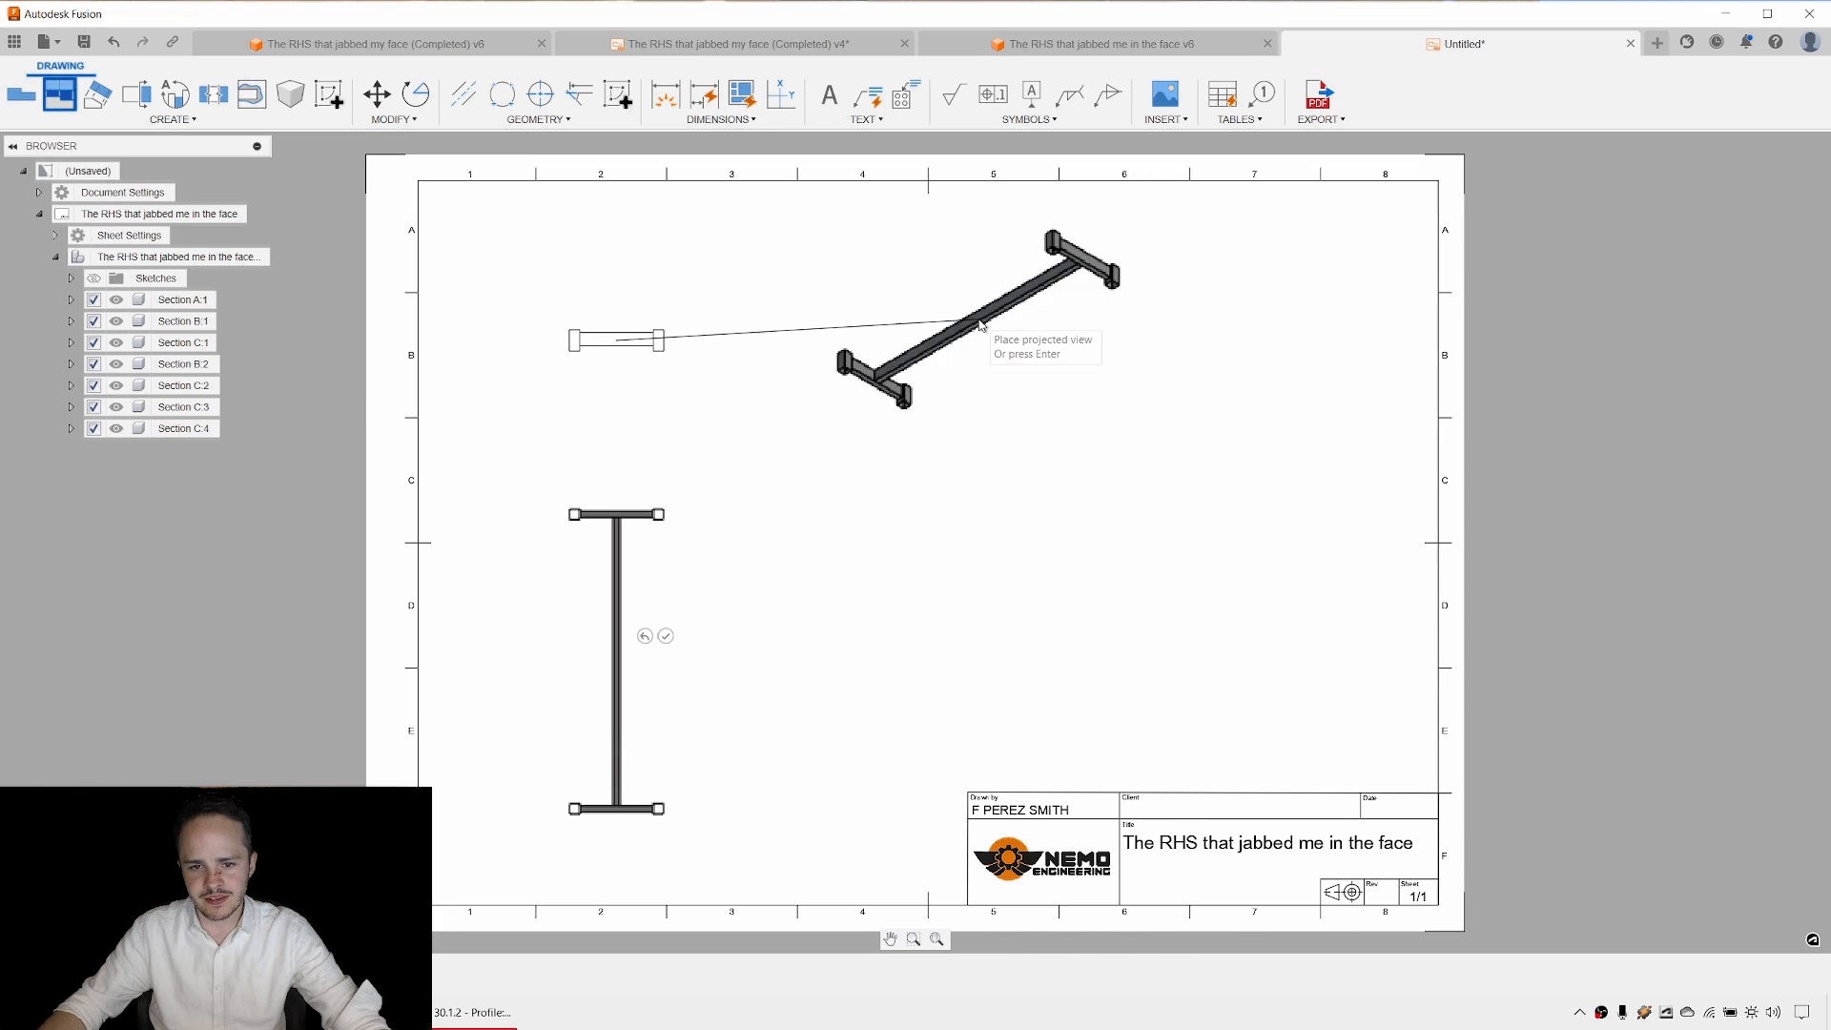
{"action": "left_click", "coordinate": [963, 346]}
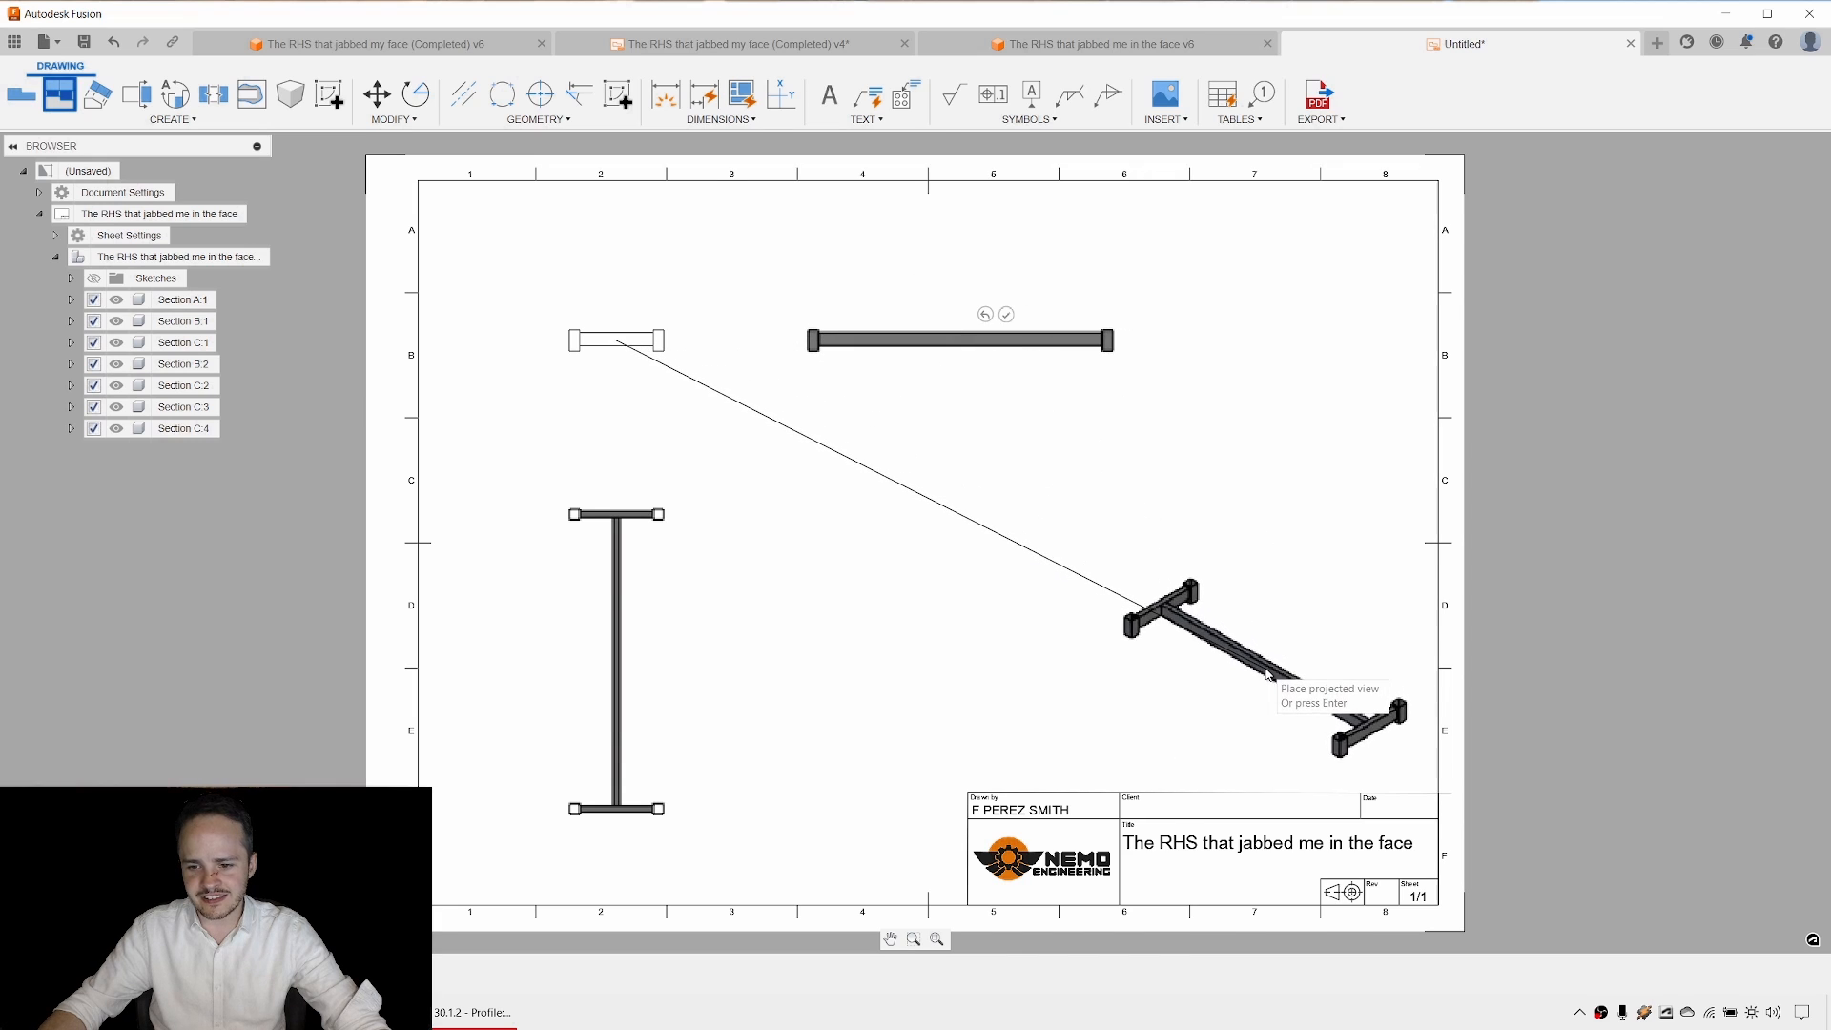
{"action": "left_click", "coordinate": [1254, 666]}
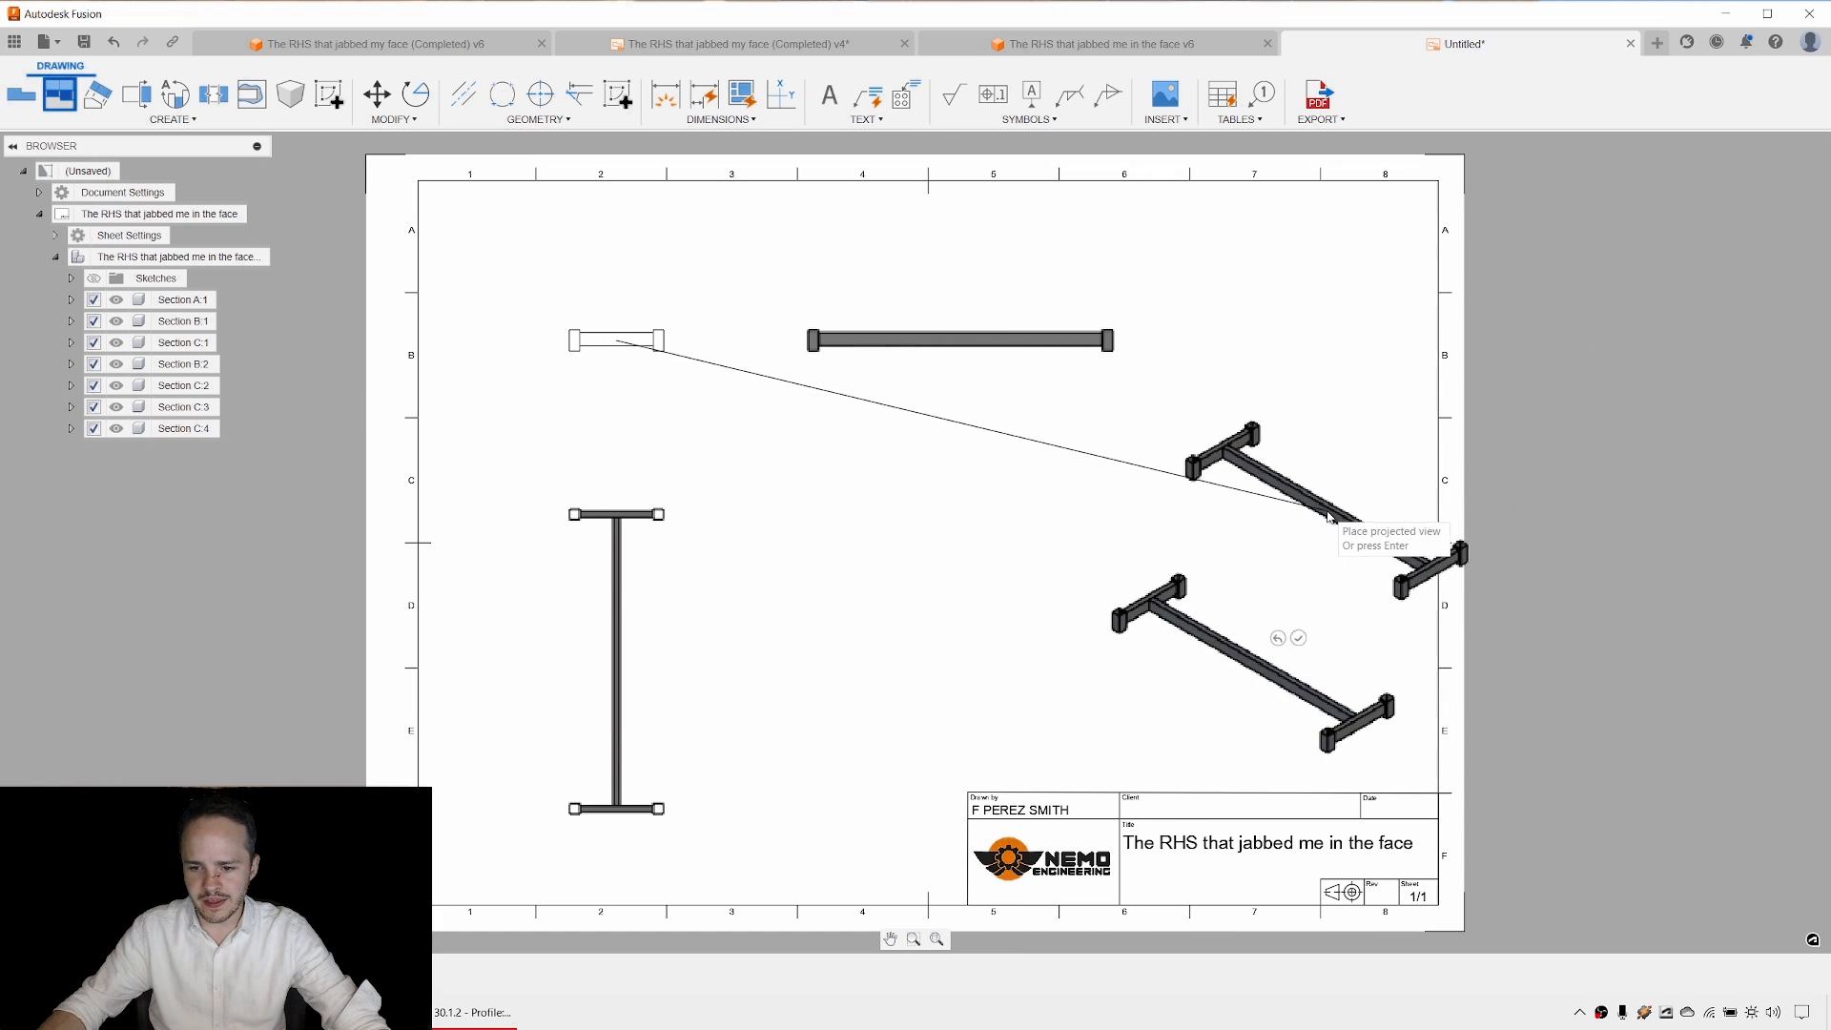
{"action": "key", "text": "Return"}
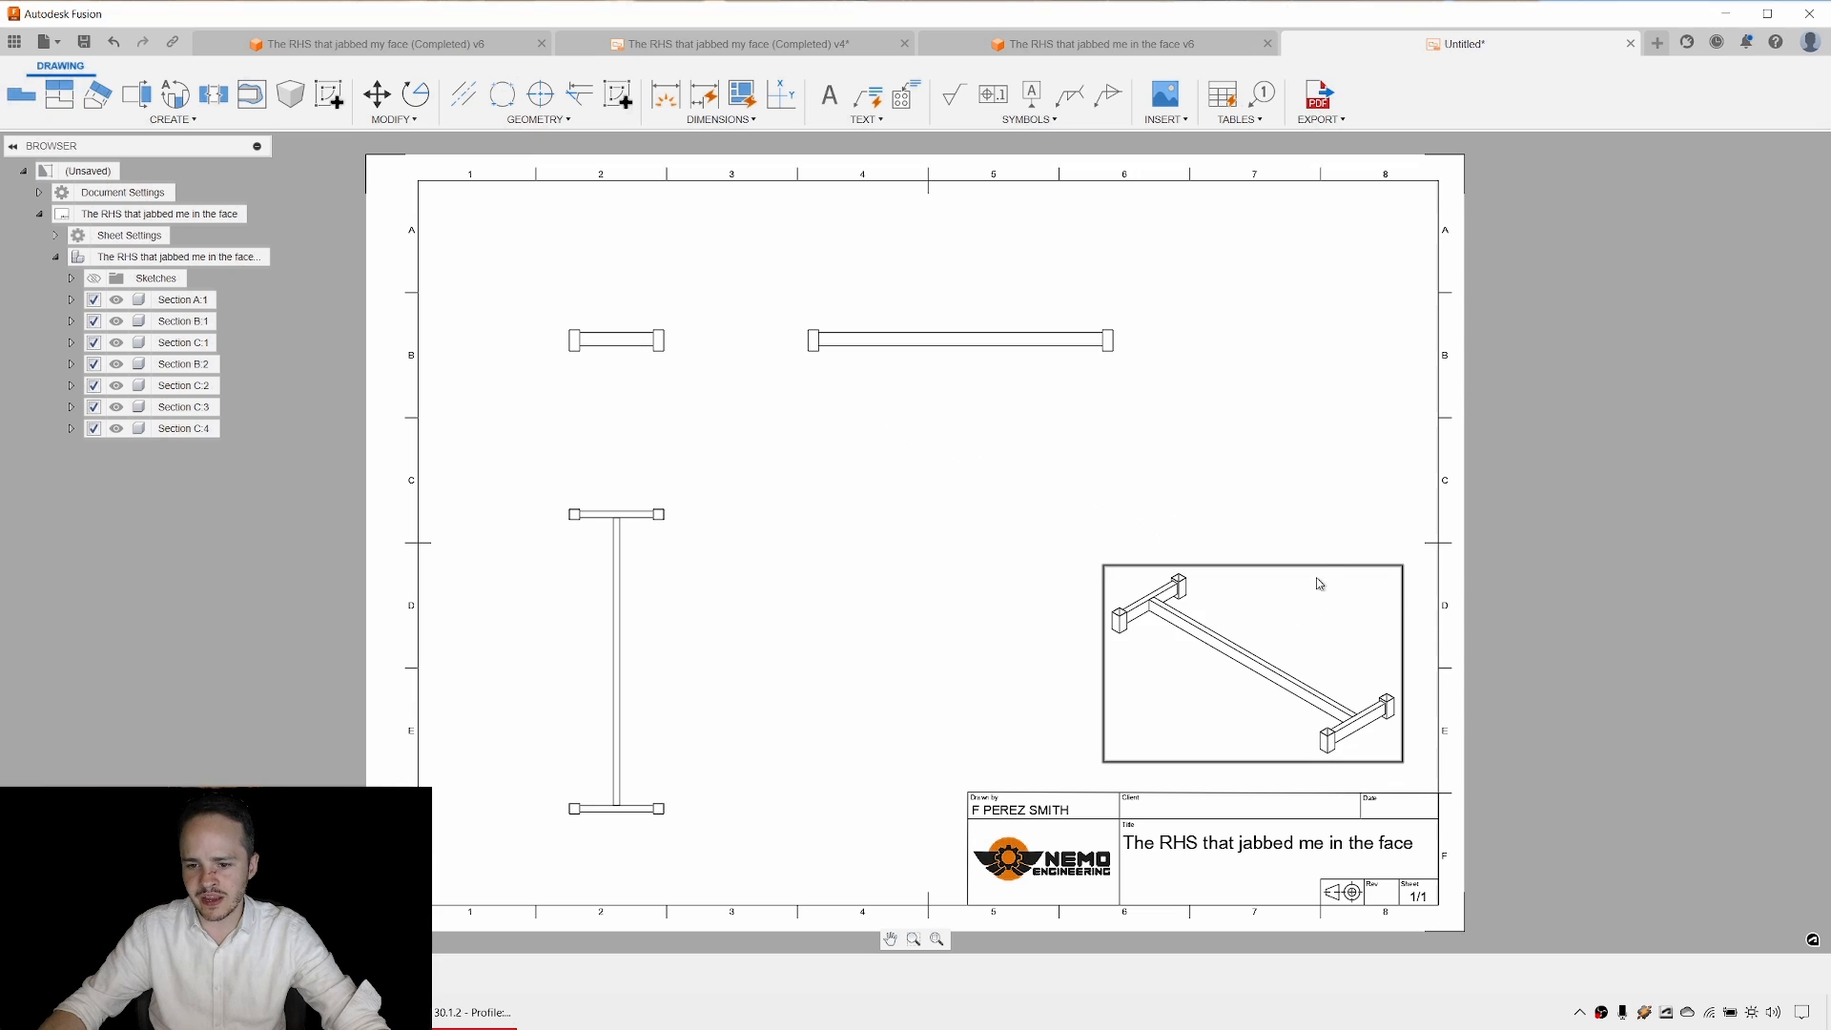
Shift the front view slightly up and left on the sheet, keeping its projected views aligned.
{"action": "left_click_drag", "start_coordinate": [652, 364], "coordinate": [613, 346]}
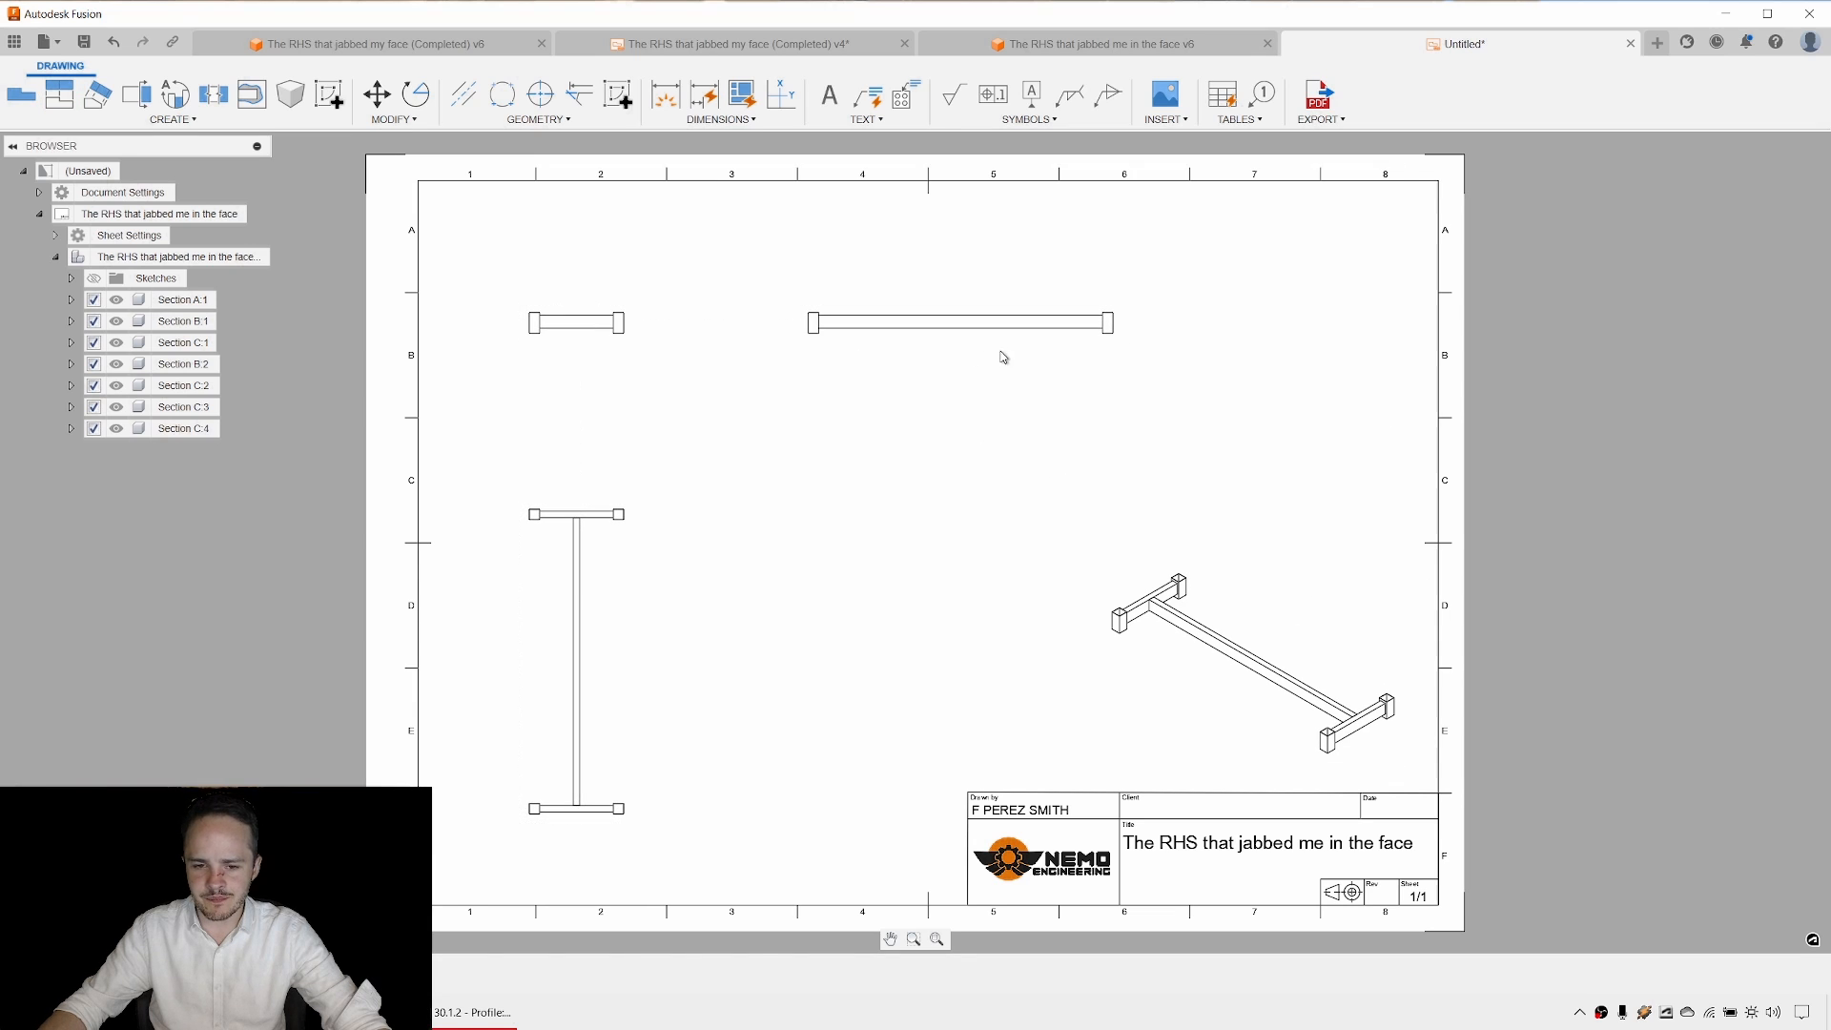
{"action": "left_click", "coordinate": [941, 345]}
{"action": "left_click", "coordinate": [763, 359]}
Try the visible and hidden edges style on the front view, and restore the visible edges style.
{"action": "scroll", "coordinate": [585, 560], "scroll_direction": "up", "scroll_amount": 6}
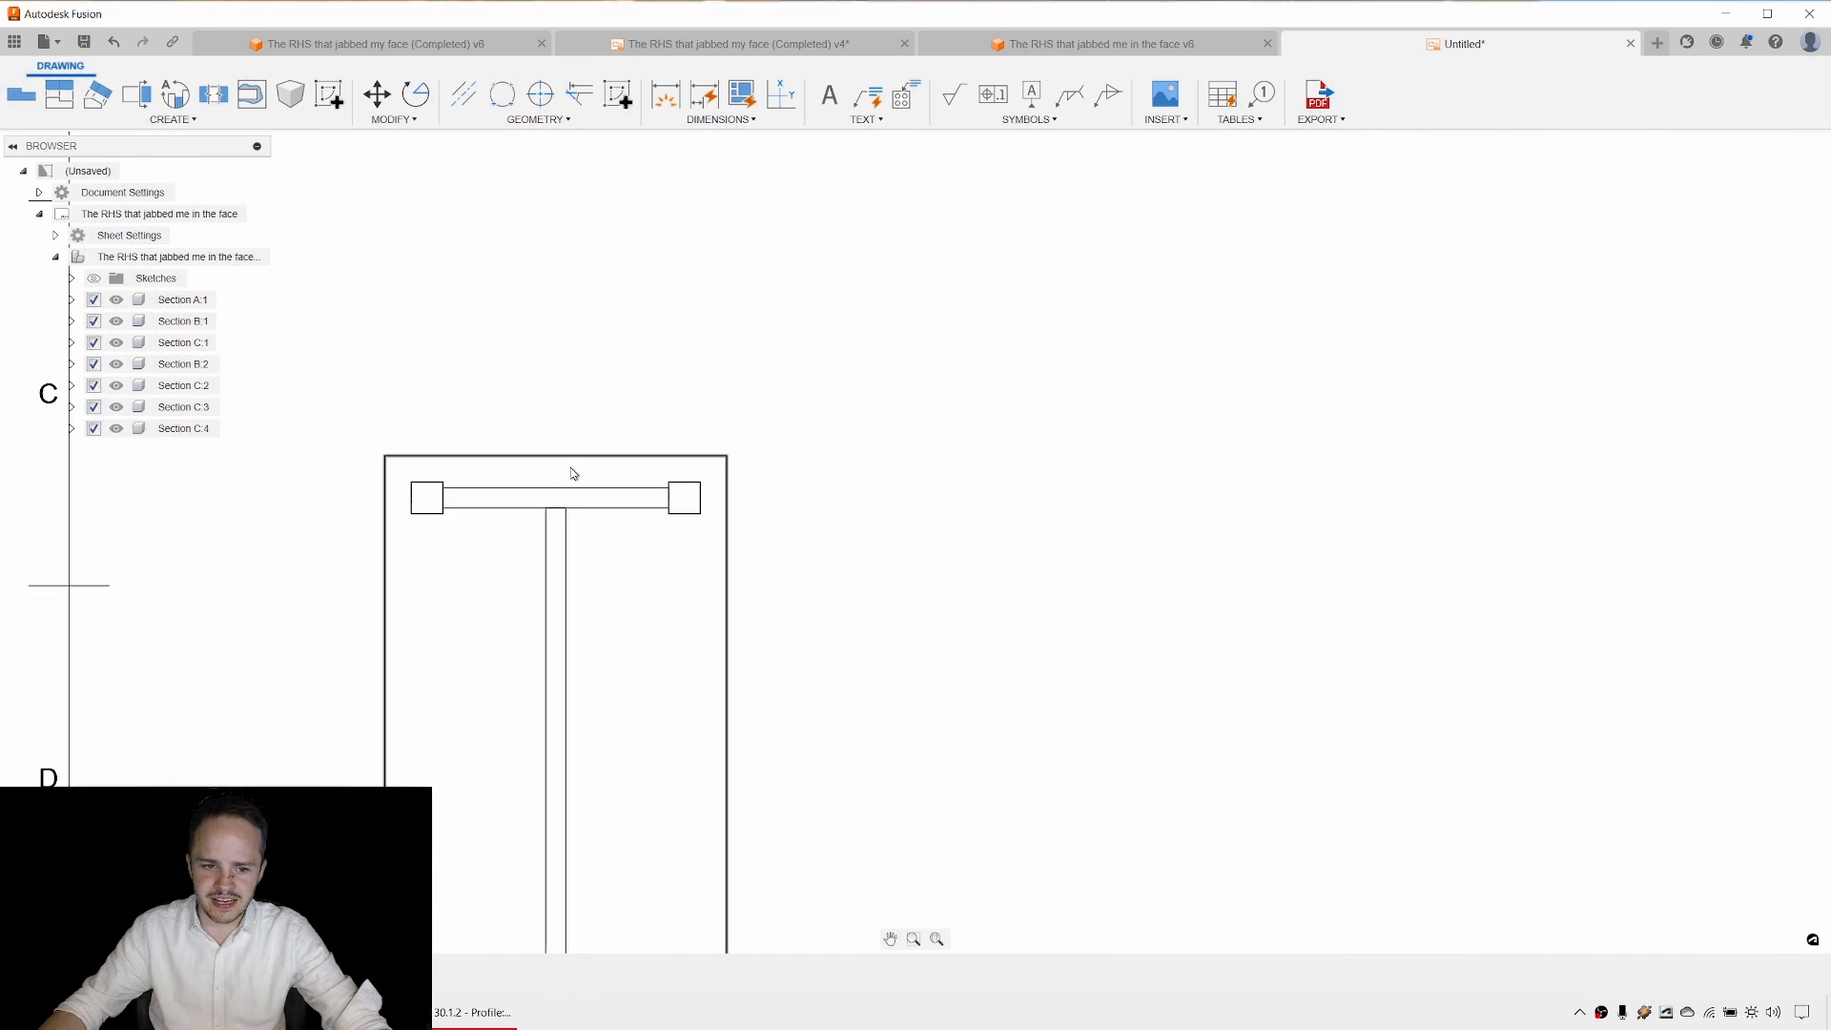
{"action": "scroll", "coordinate": [723, 385], "scroll_direction": "down", "scroll_amount": 6}
{"action": "scroll", "coordinate": [930, 220], "scroll_direction": "up", "scroll_amount": 6}
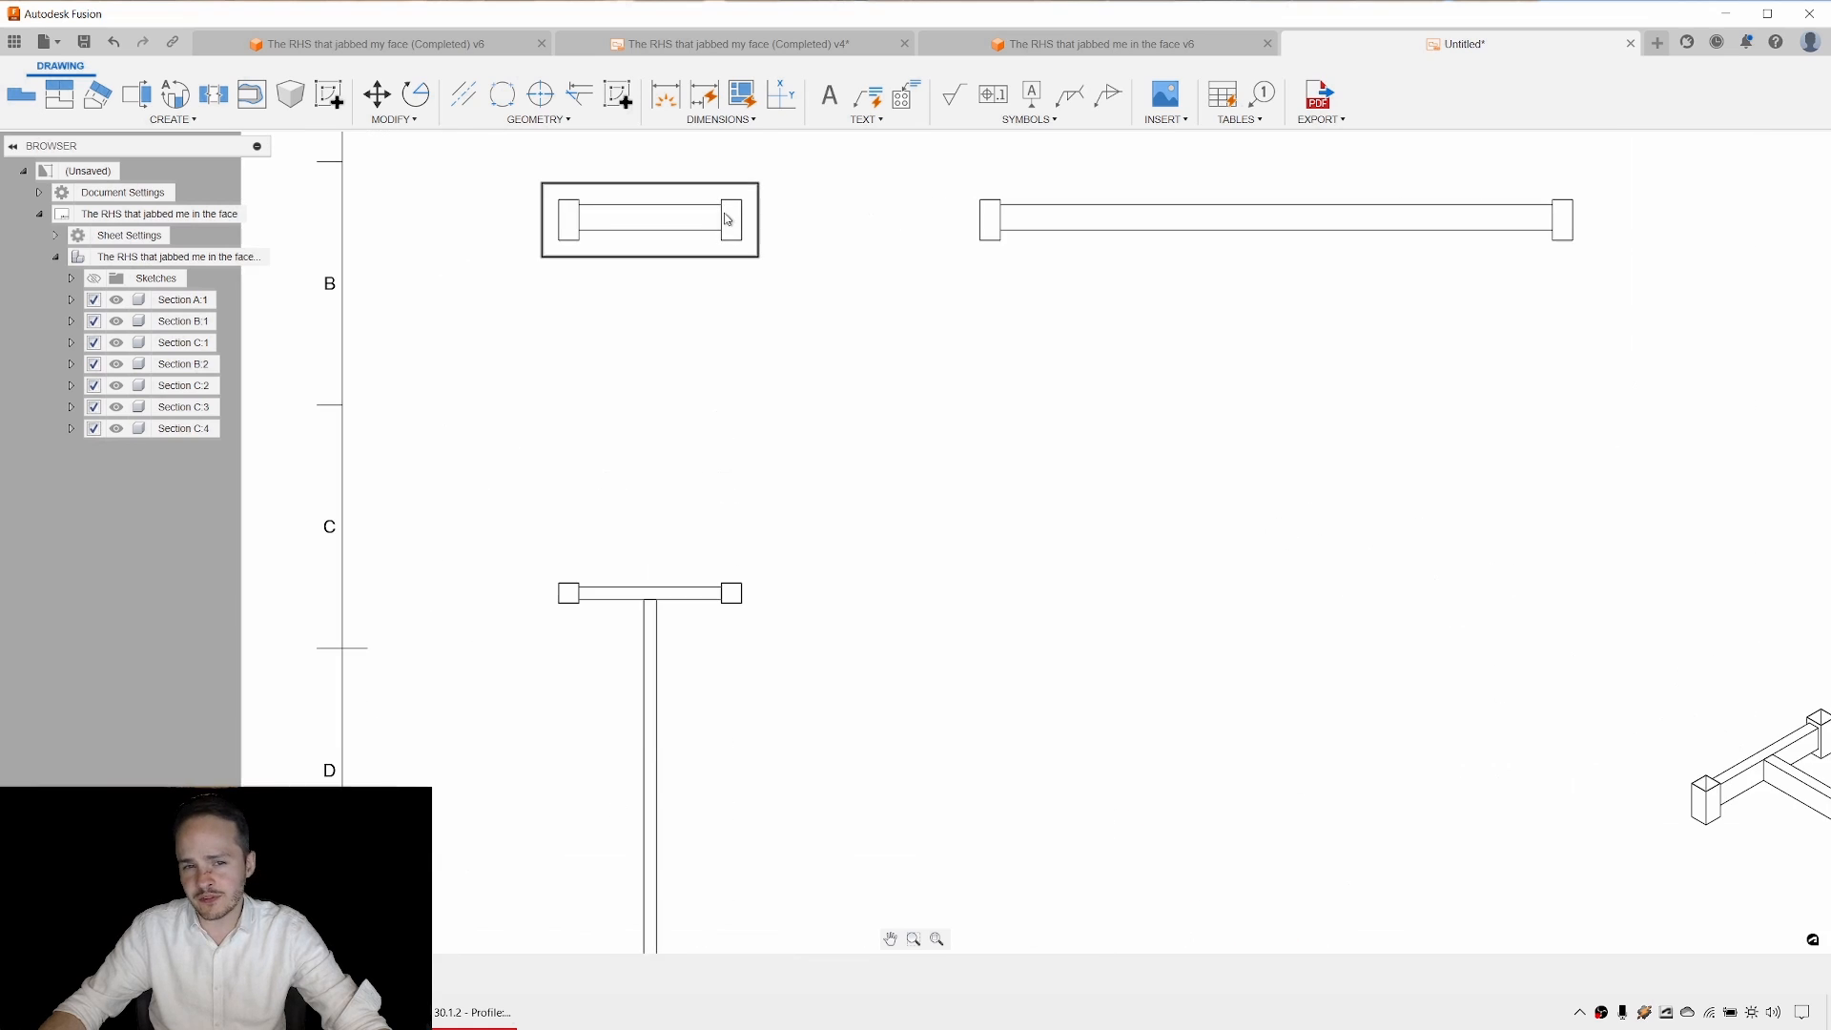
{"action": "scroll", "coordinate": [1042, 461], "scroll_direction": "down", "scroll_amount": 2}
{"action": "double_click", "coordinate": [759, 376]}
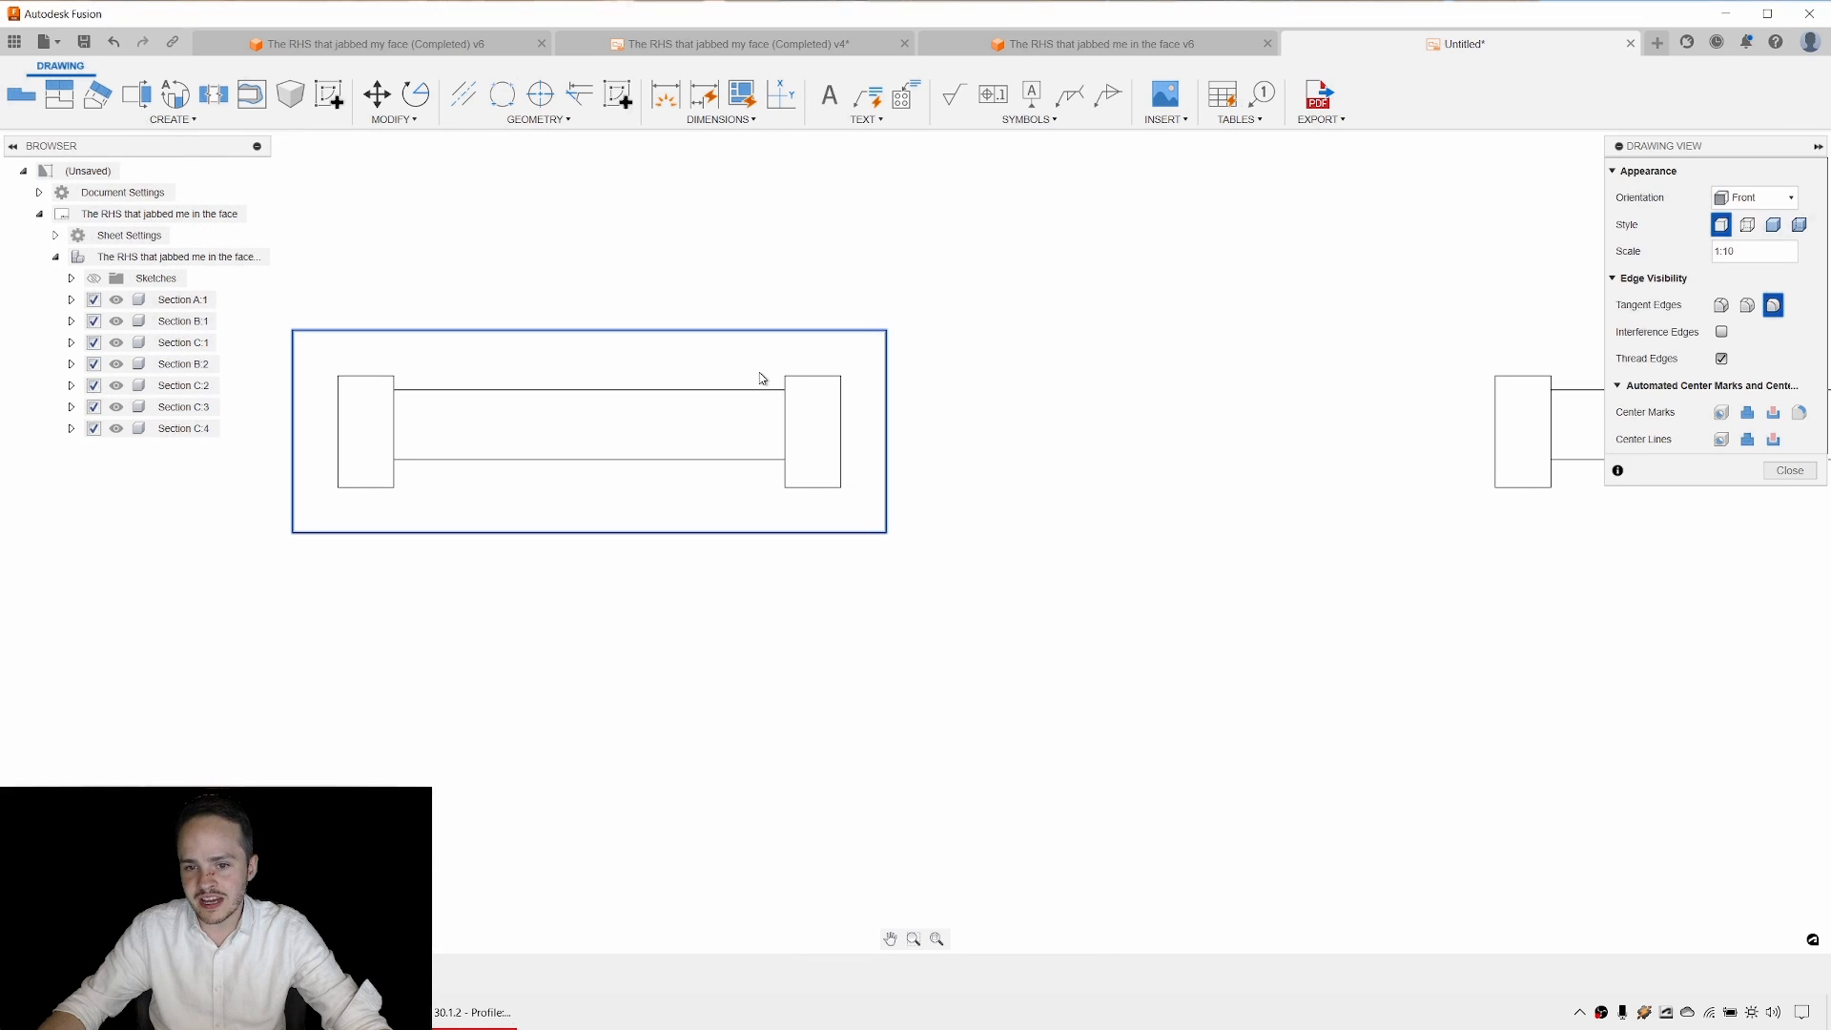
{"action": "left_click", "coordinate": [1746, 224]}
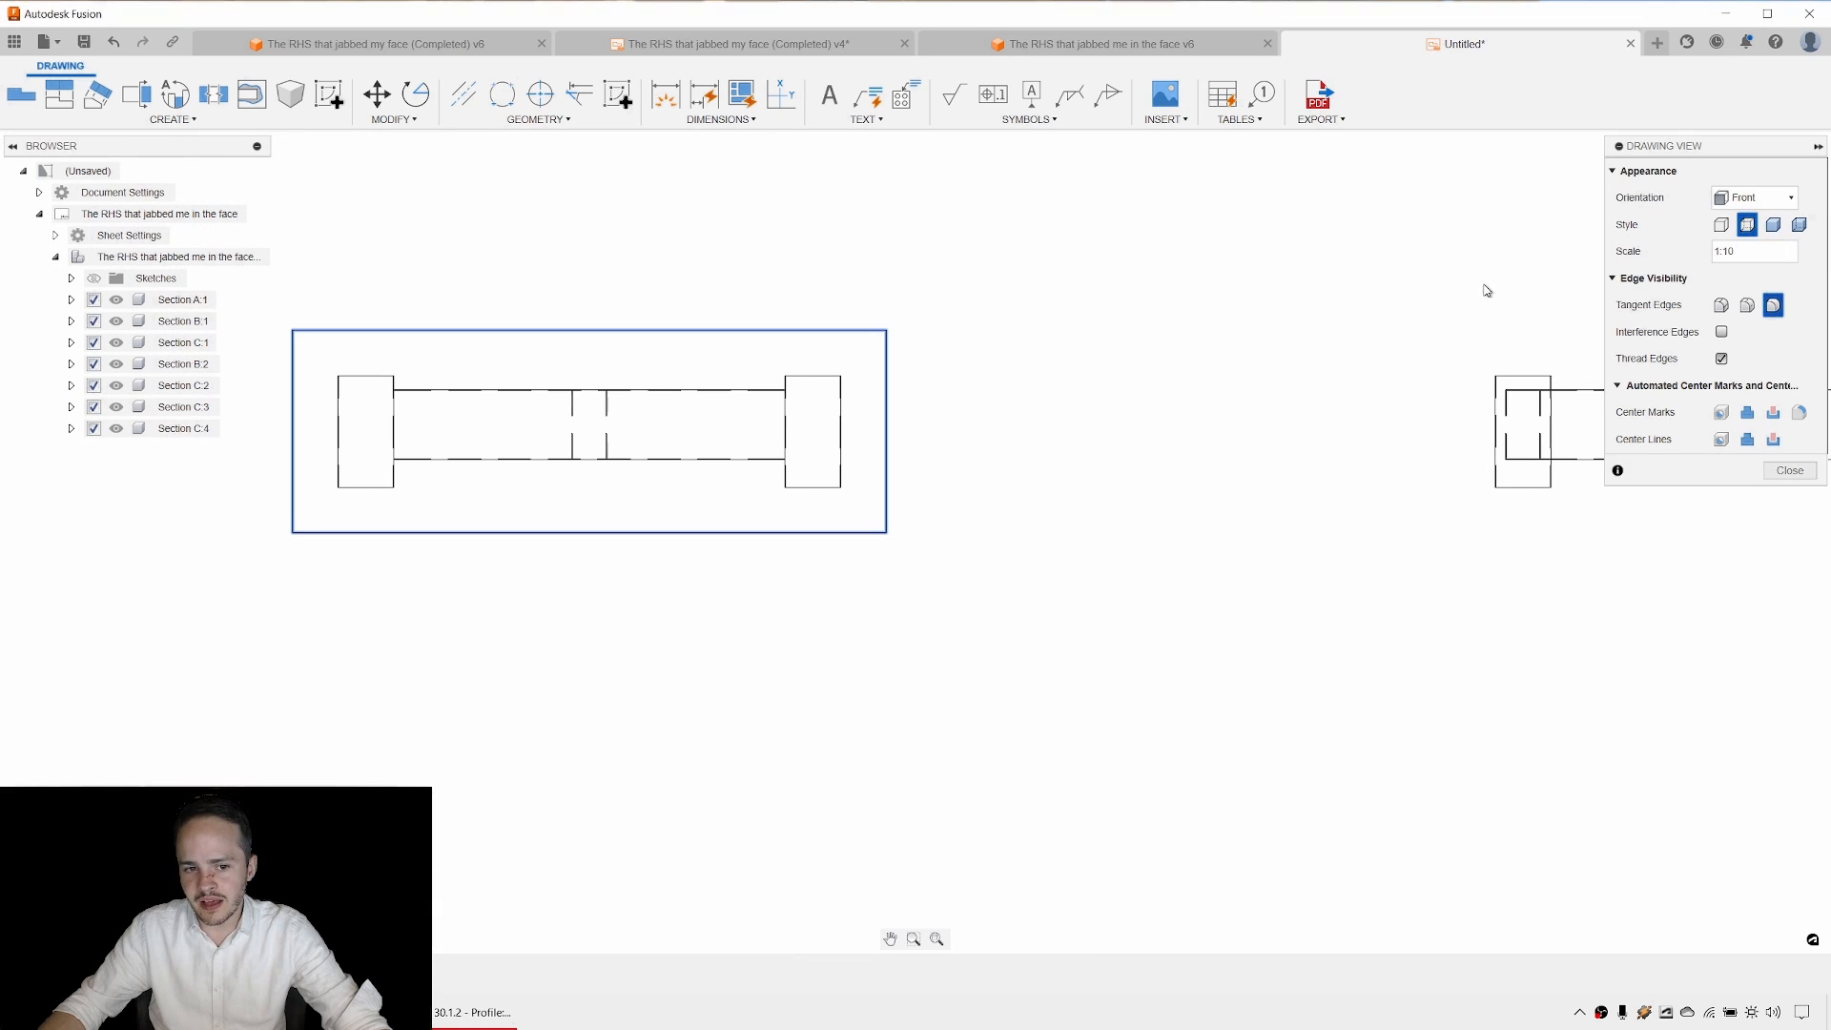
{"action": "left_click", "coordinate": [1720, 225]}
{"action": "key", "text": "Escape"}
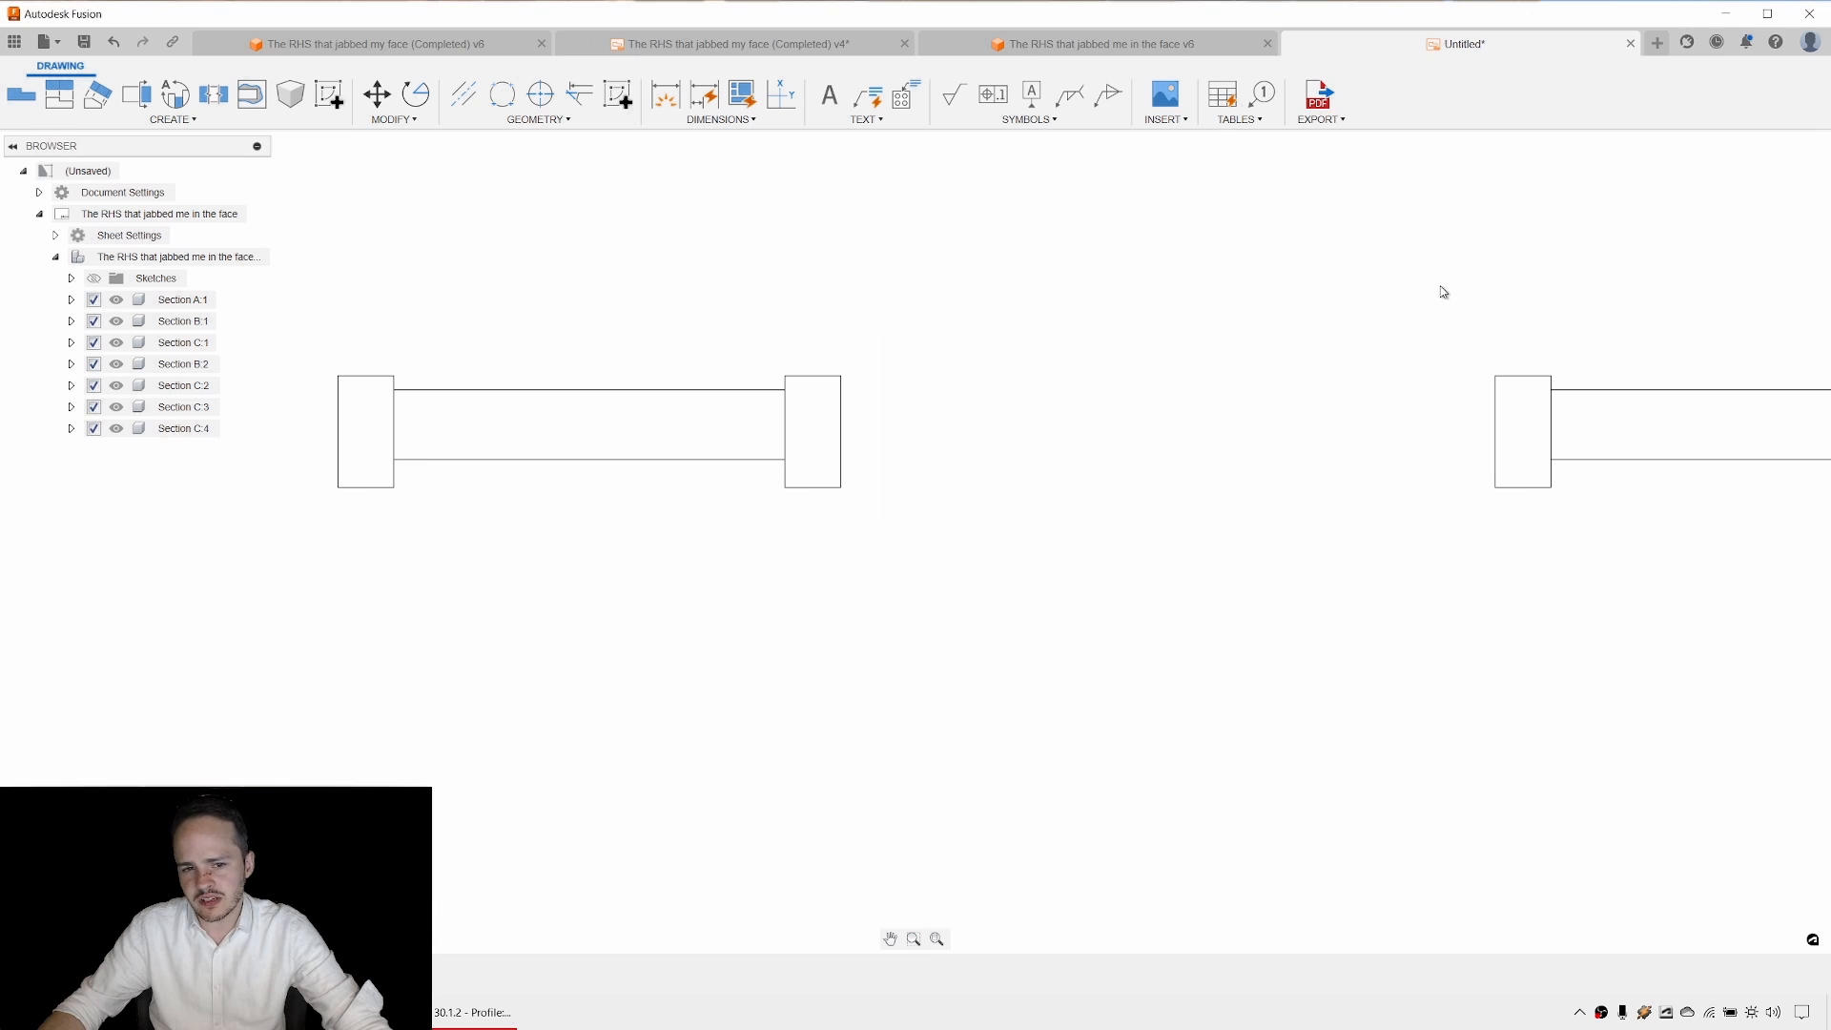
Set the isometric view's style to Shaded, keeping its scale from the parent view.
{"action": "scroll", "coordinate": [1418, 309], "scroll_direction": "down", "scroll_amount": 3}
{"action": "scroll", "coordinate": [1390, 358], "scroll_direction": "down", "scroll_amount": 5}
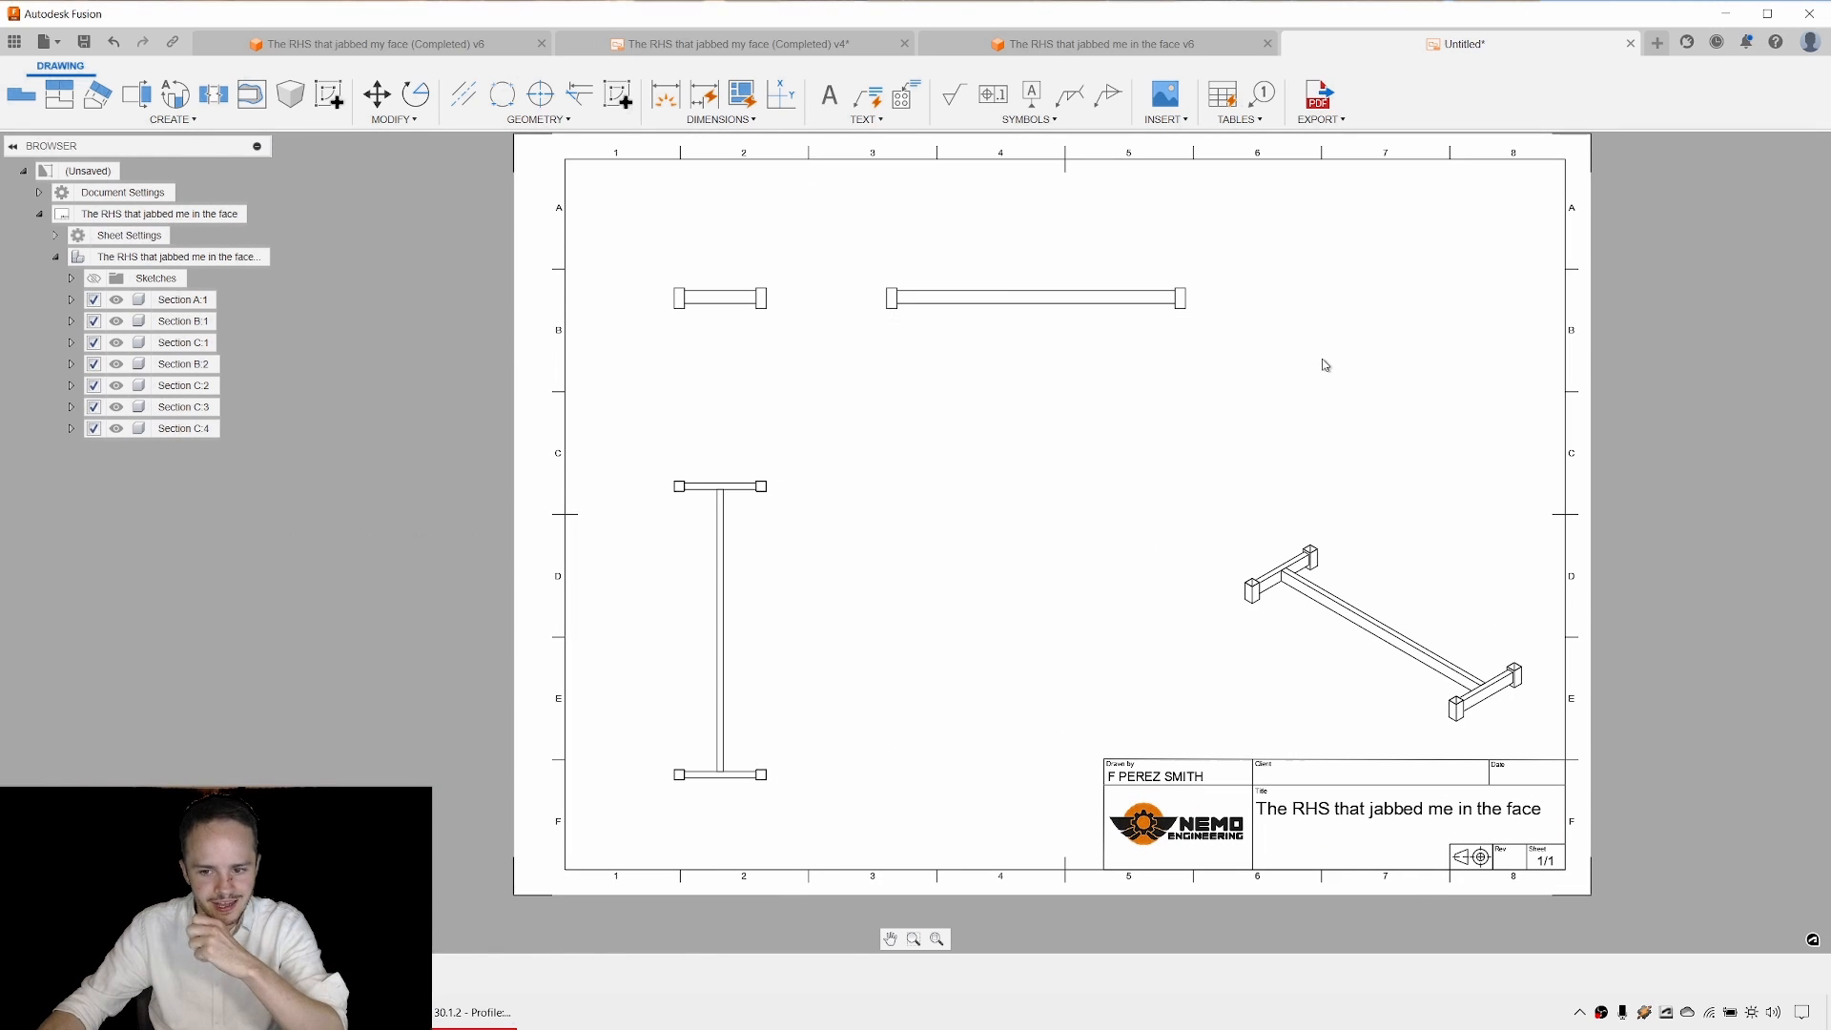
{"action": "middle_click_drag", "start_coordinate": [1319, 363], "coordinate": [1102, 336]}
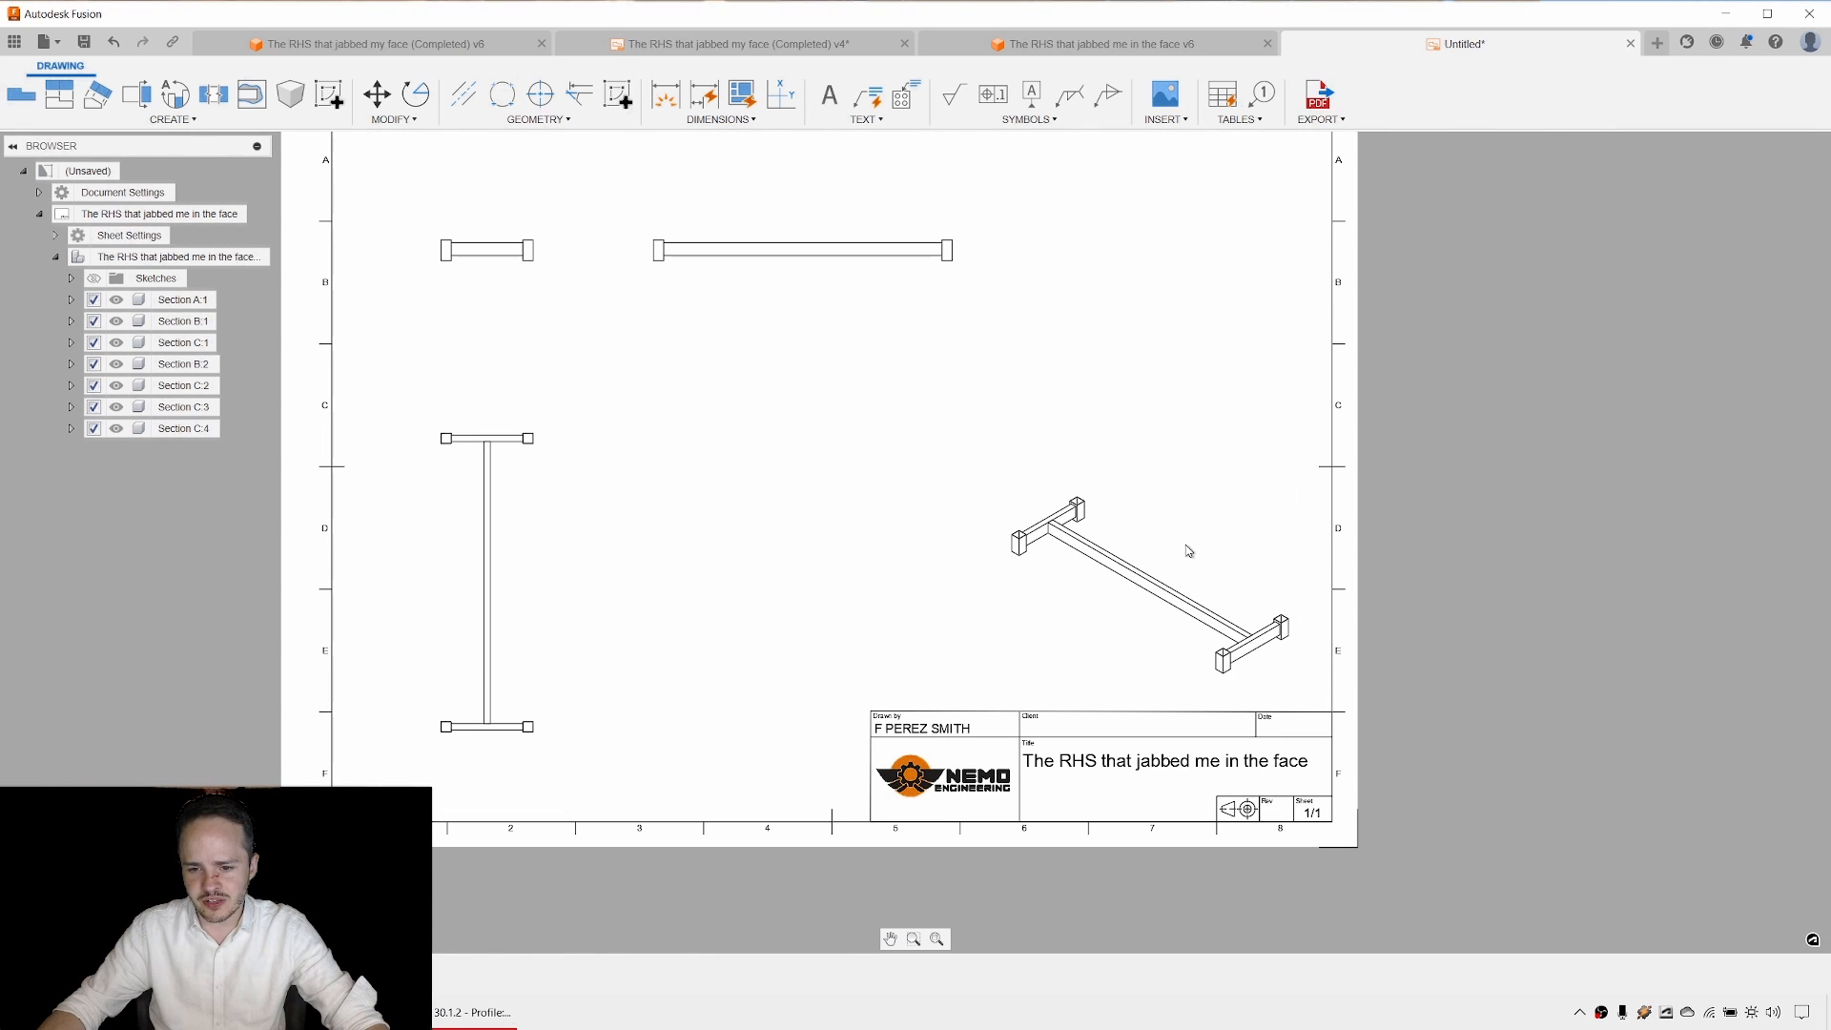
{"action": "scroll", "coordinate": [1180, 531], "scroll_direction": "up", "scroll_amount": 6}
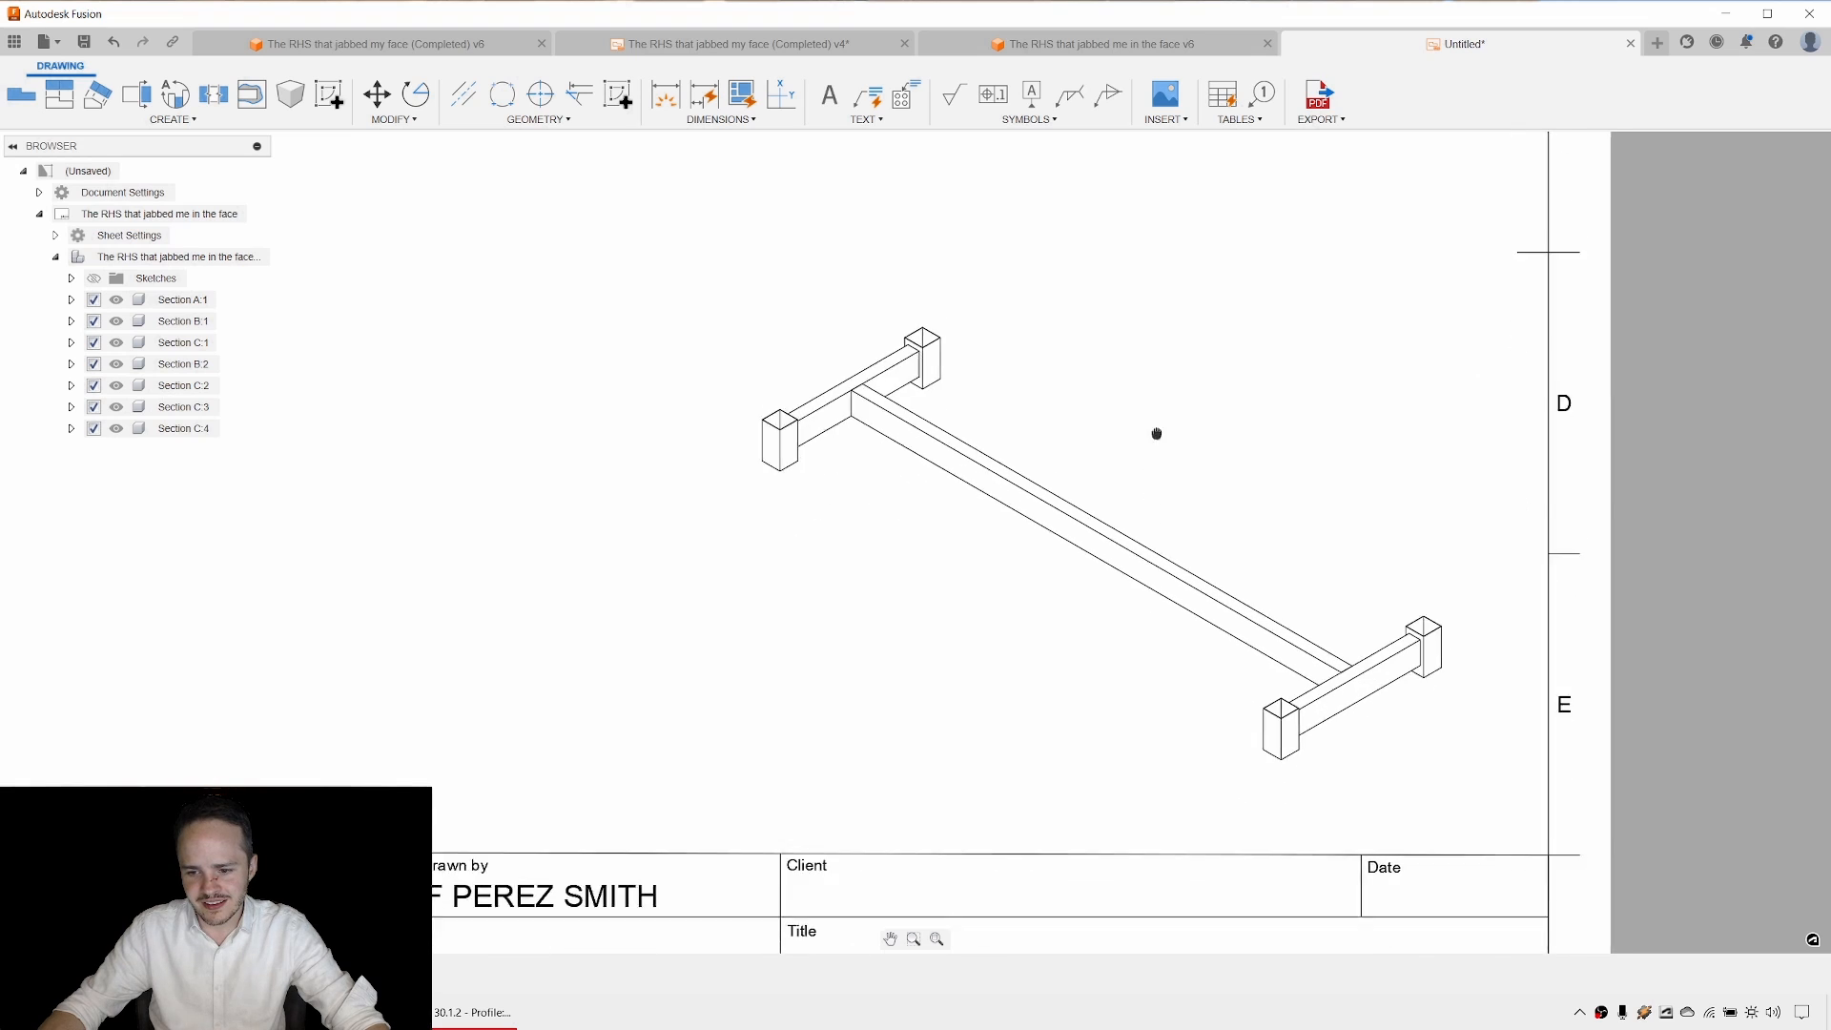
{"action": "double_click", "coordinate": [1161, 351]}
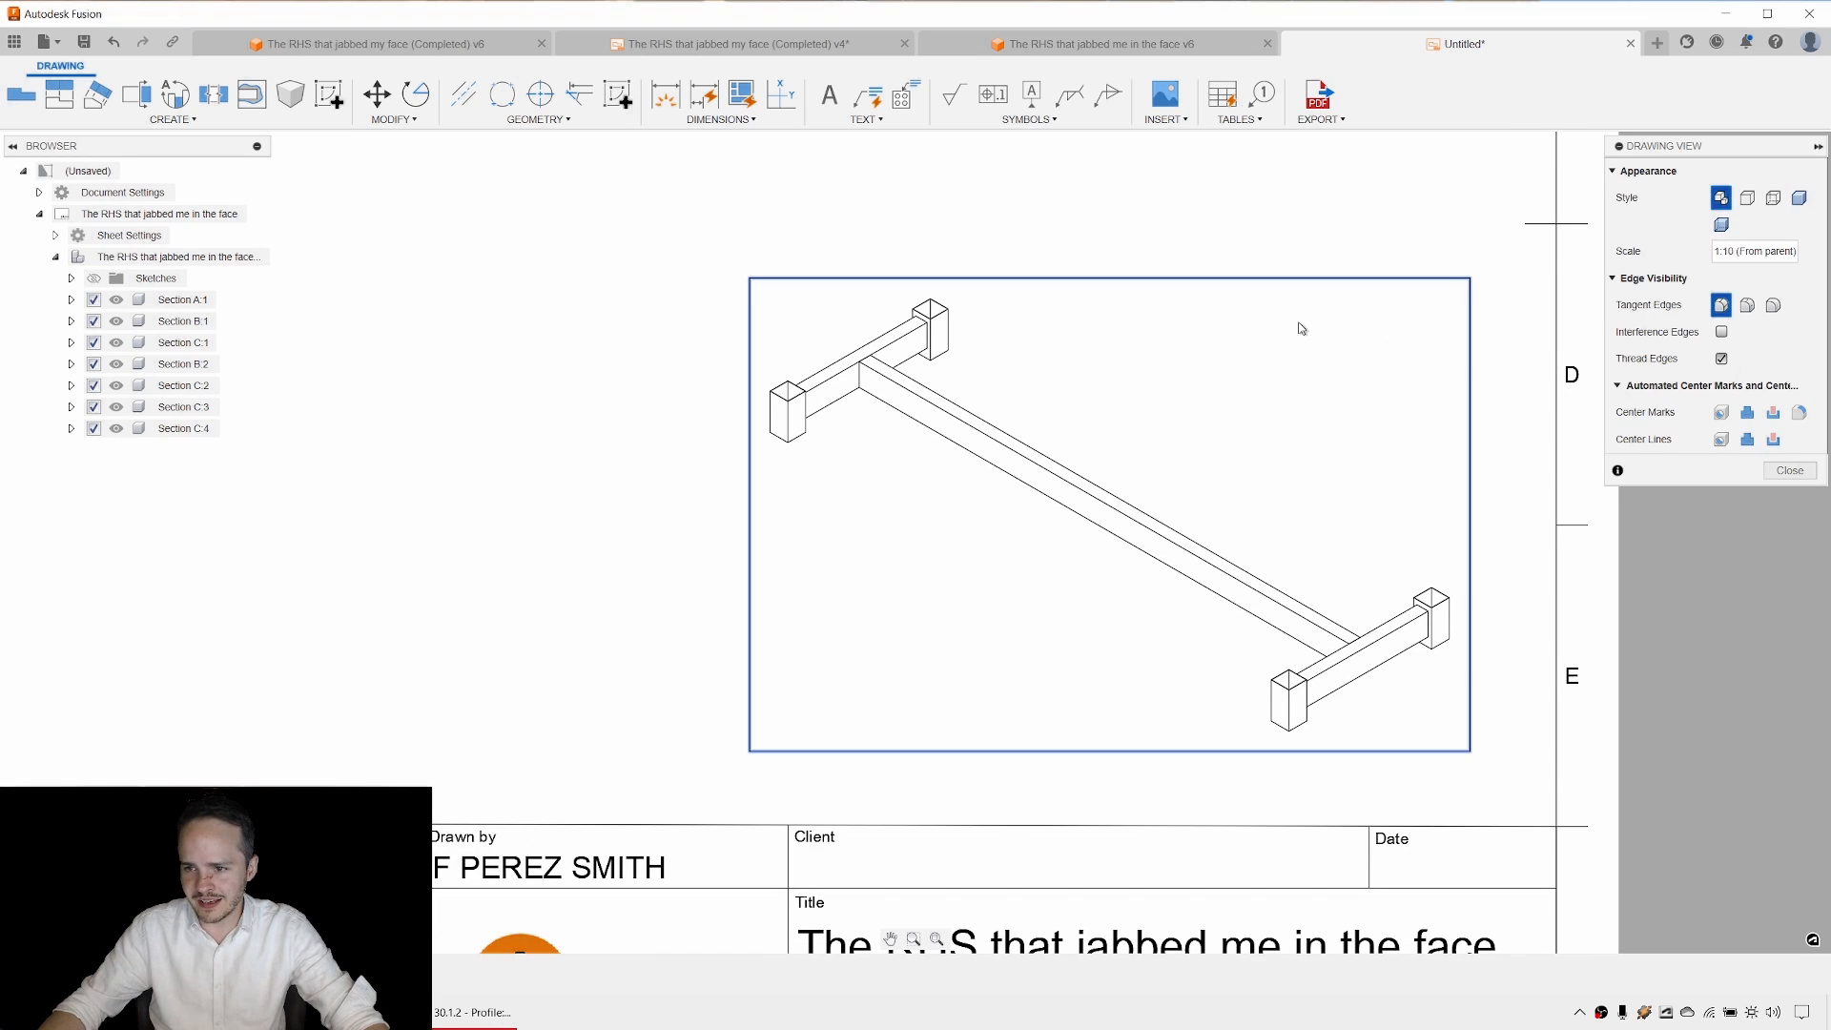
{"action": "key", "text": "Escape"}
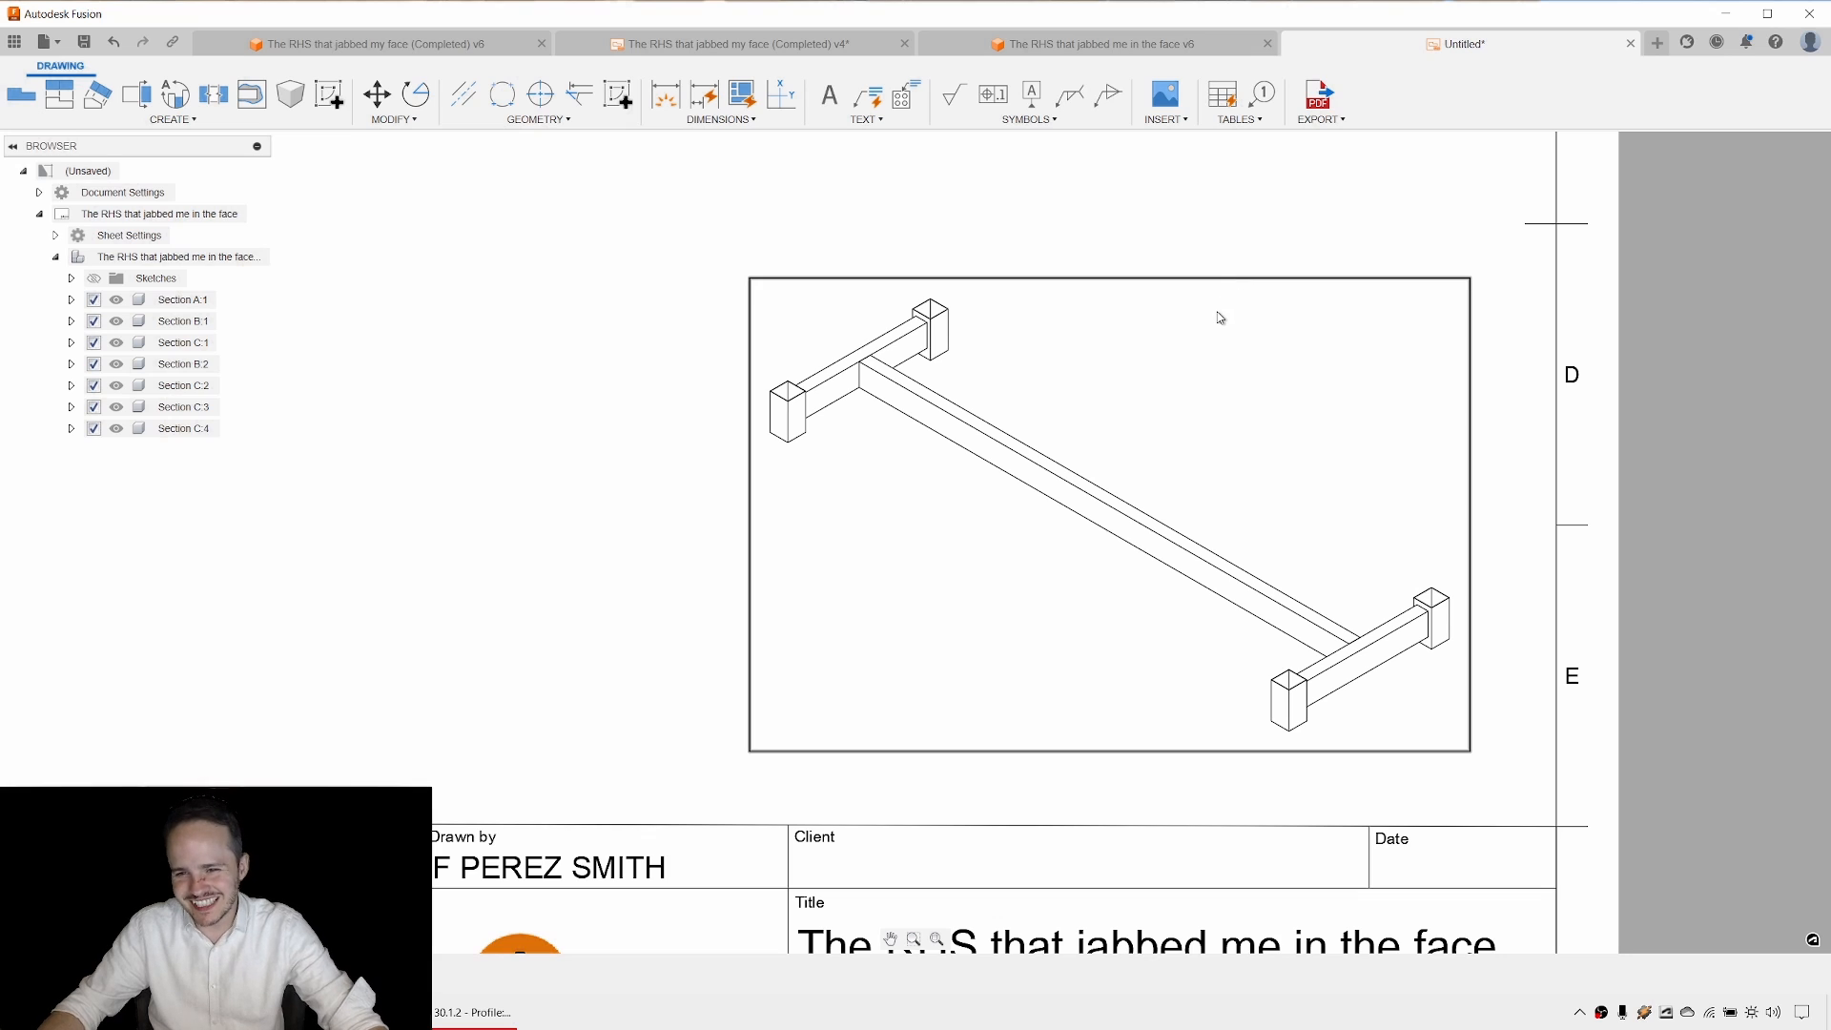
{"action": "double_click", "coordinate": [1219, 328]}
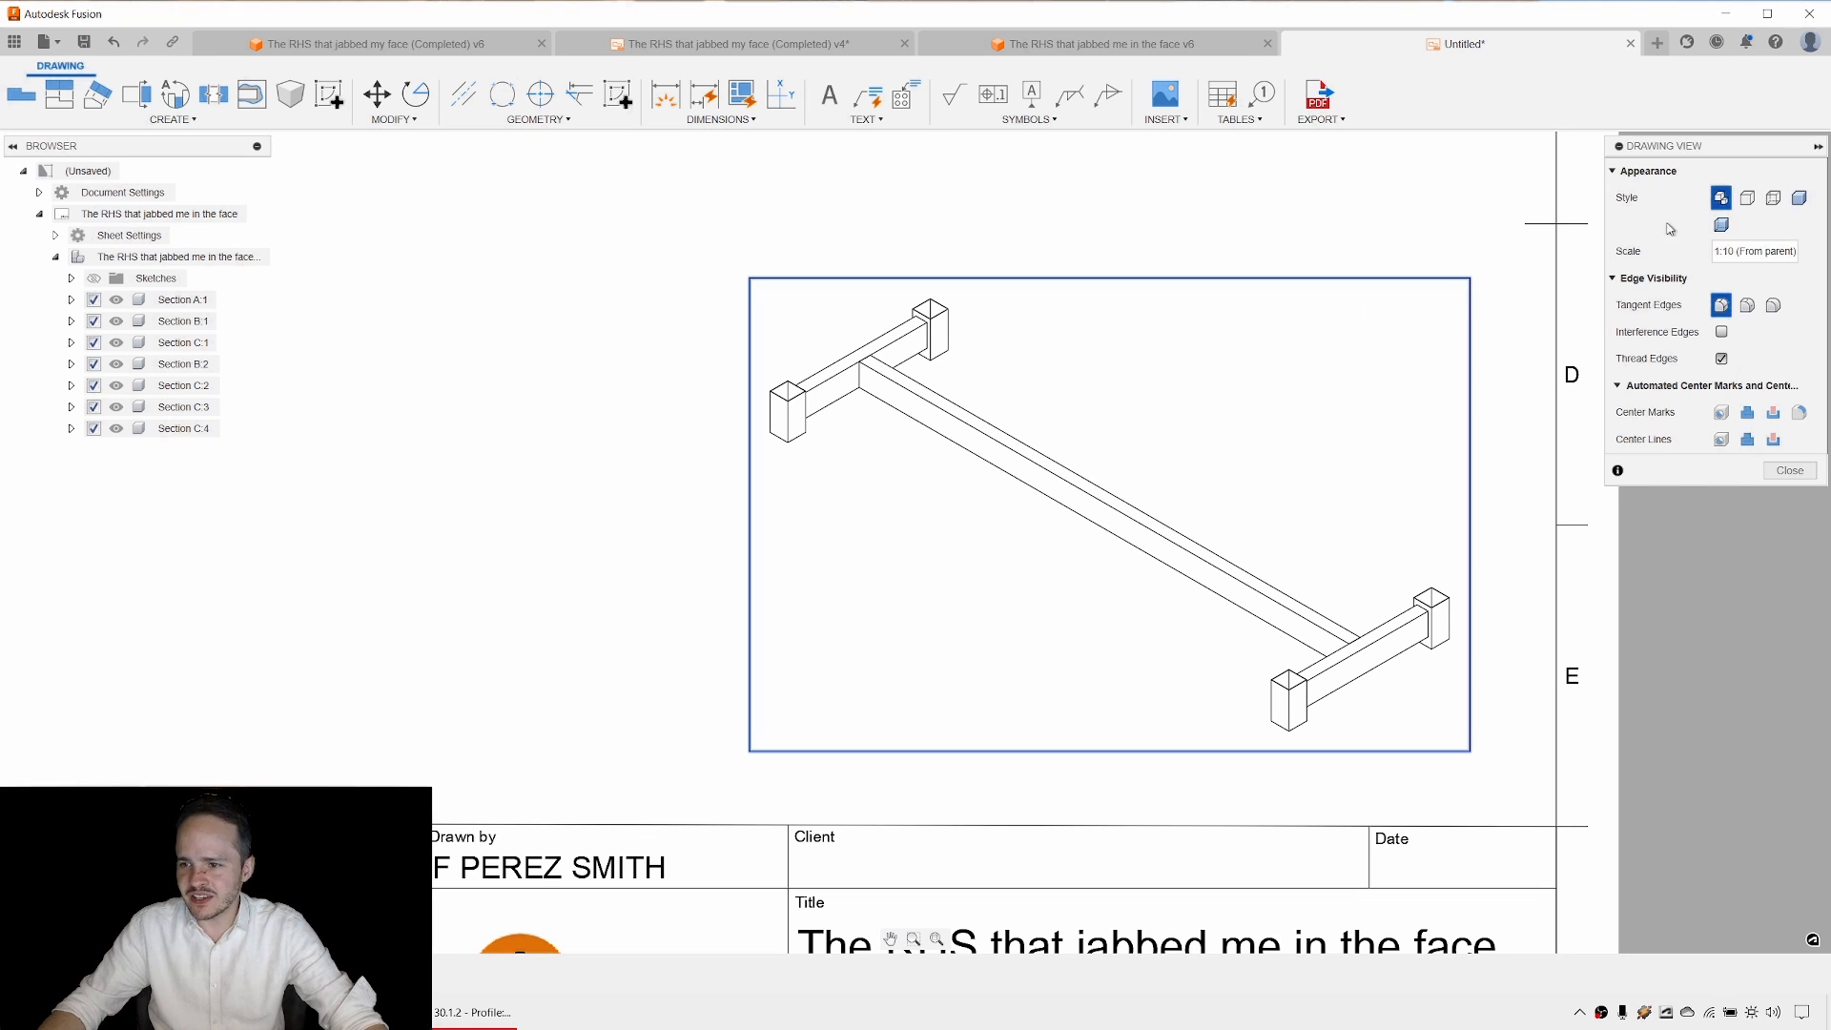
{"action": "left_click", "coordinate": [1801, 202]}
{"action": "left_click", "coordinate": [1800, 200]}
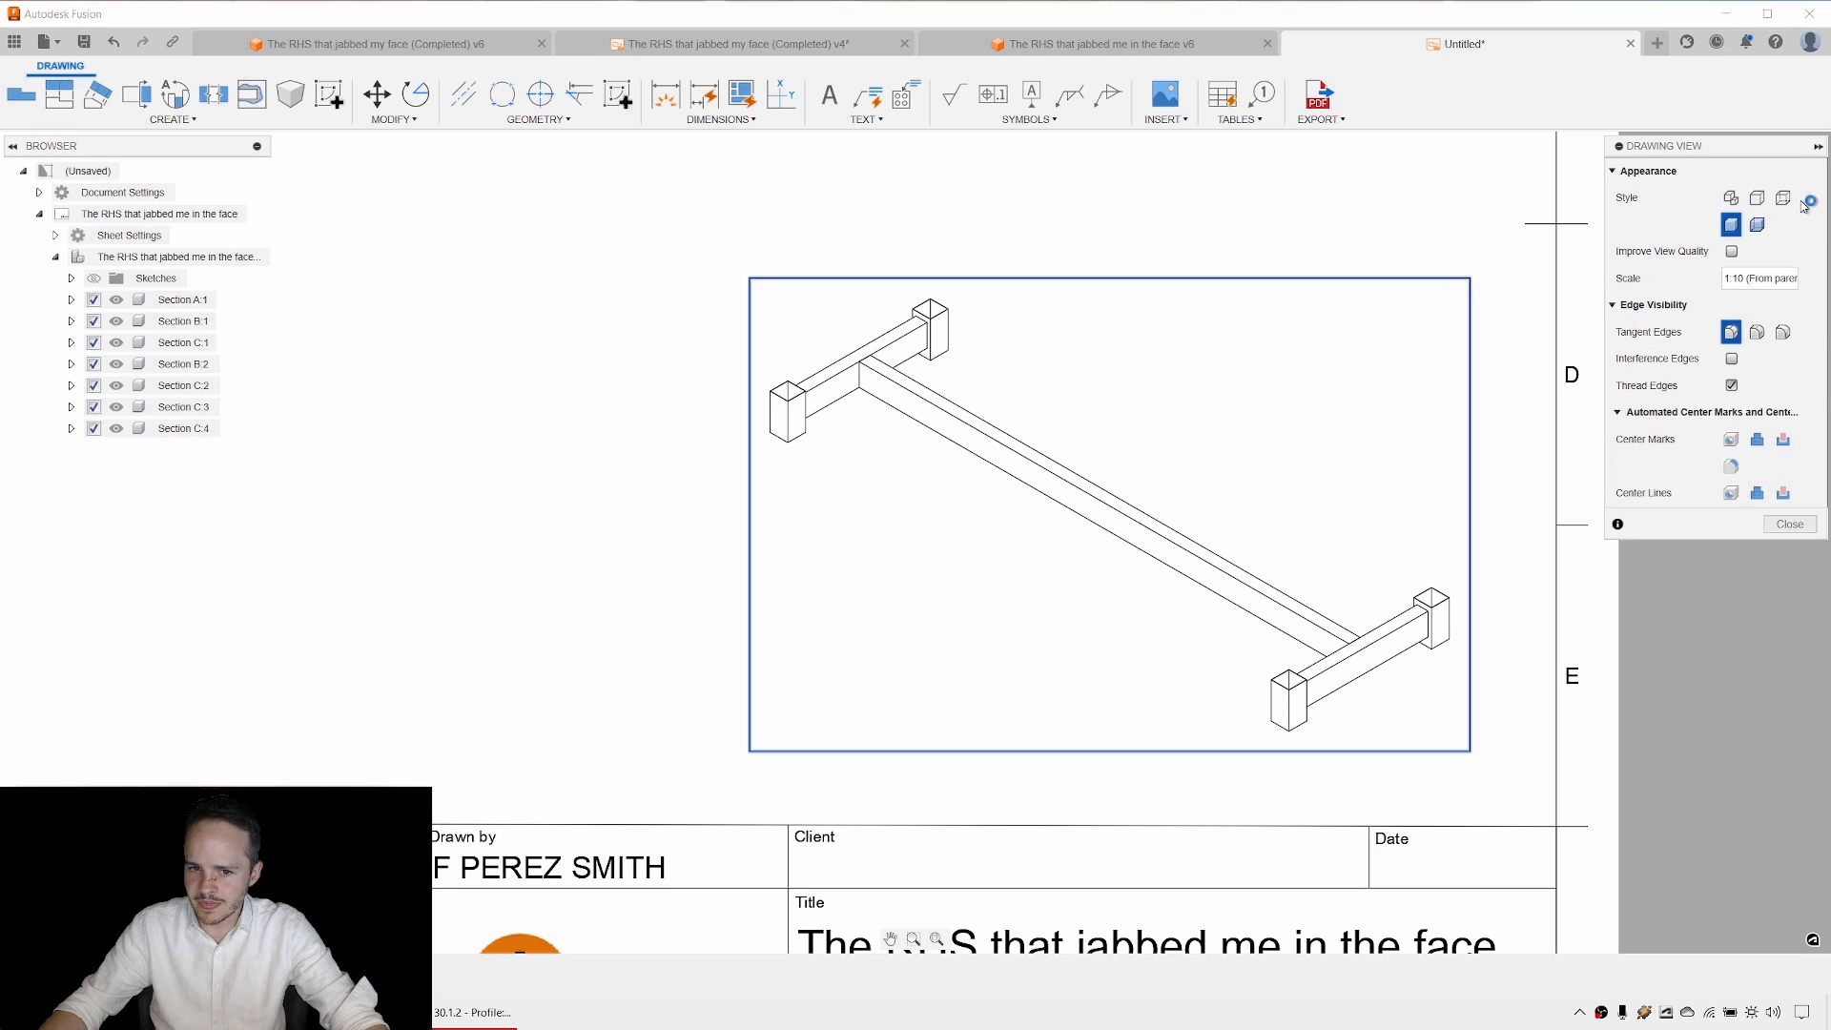
{"action": "left_click", "coordinate": [1789, 524]}
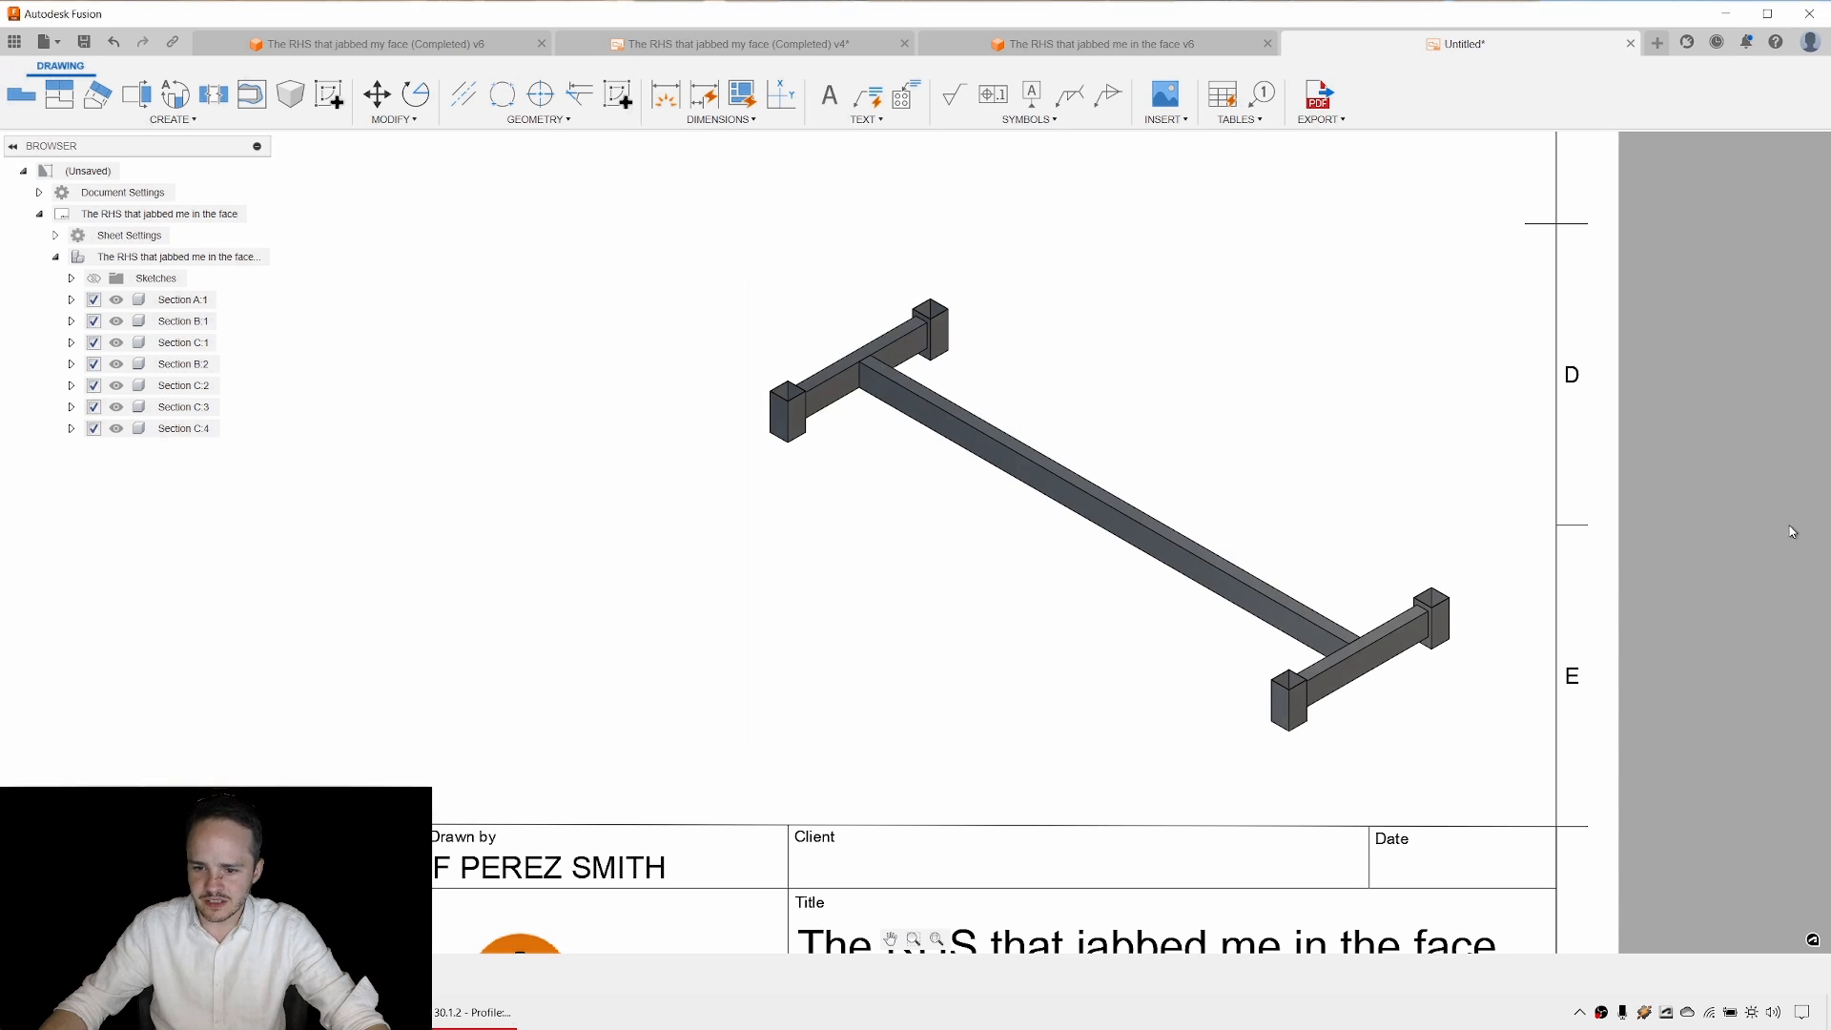
Shift the front view slightly up and left, and move the projected side view closer to it.
{"action": "scroll", "coordinate": [1422, 392], "scroll_direction": "down", "scroll_amount": 3}
{"action": "scroll", "coordinate": [1207, 271], "scroll_direction": "down", "scroll_amount": 2}
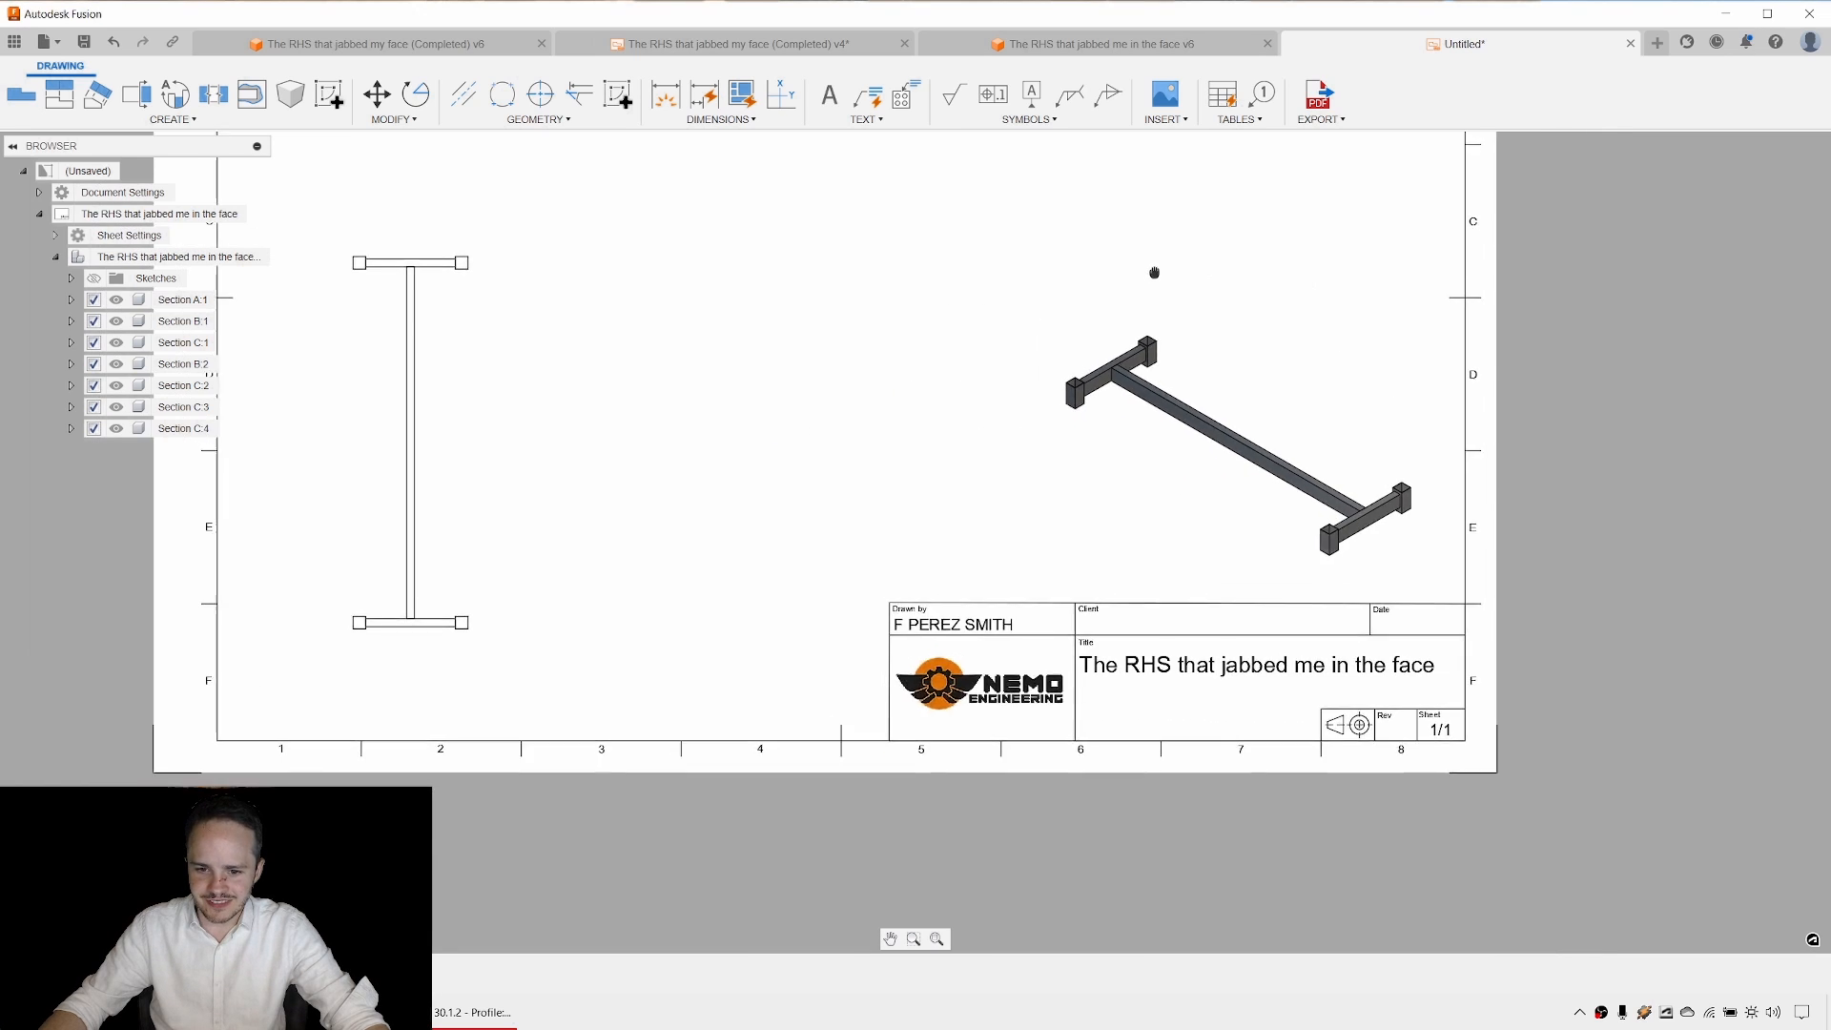
{"action": "middle_click_drag", "start_coordinate": [1153, 274], "coordinate": [1217, 461]}
{"action": "middle_click_drag", "start_coordinate": [1323, 186], "coordinate": [1298, 292]}
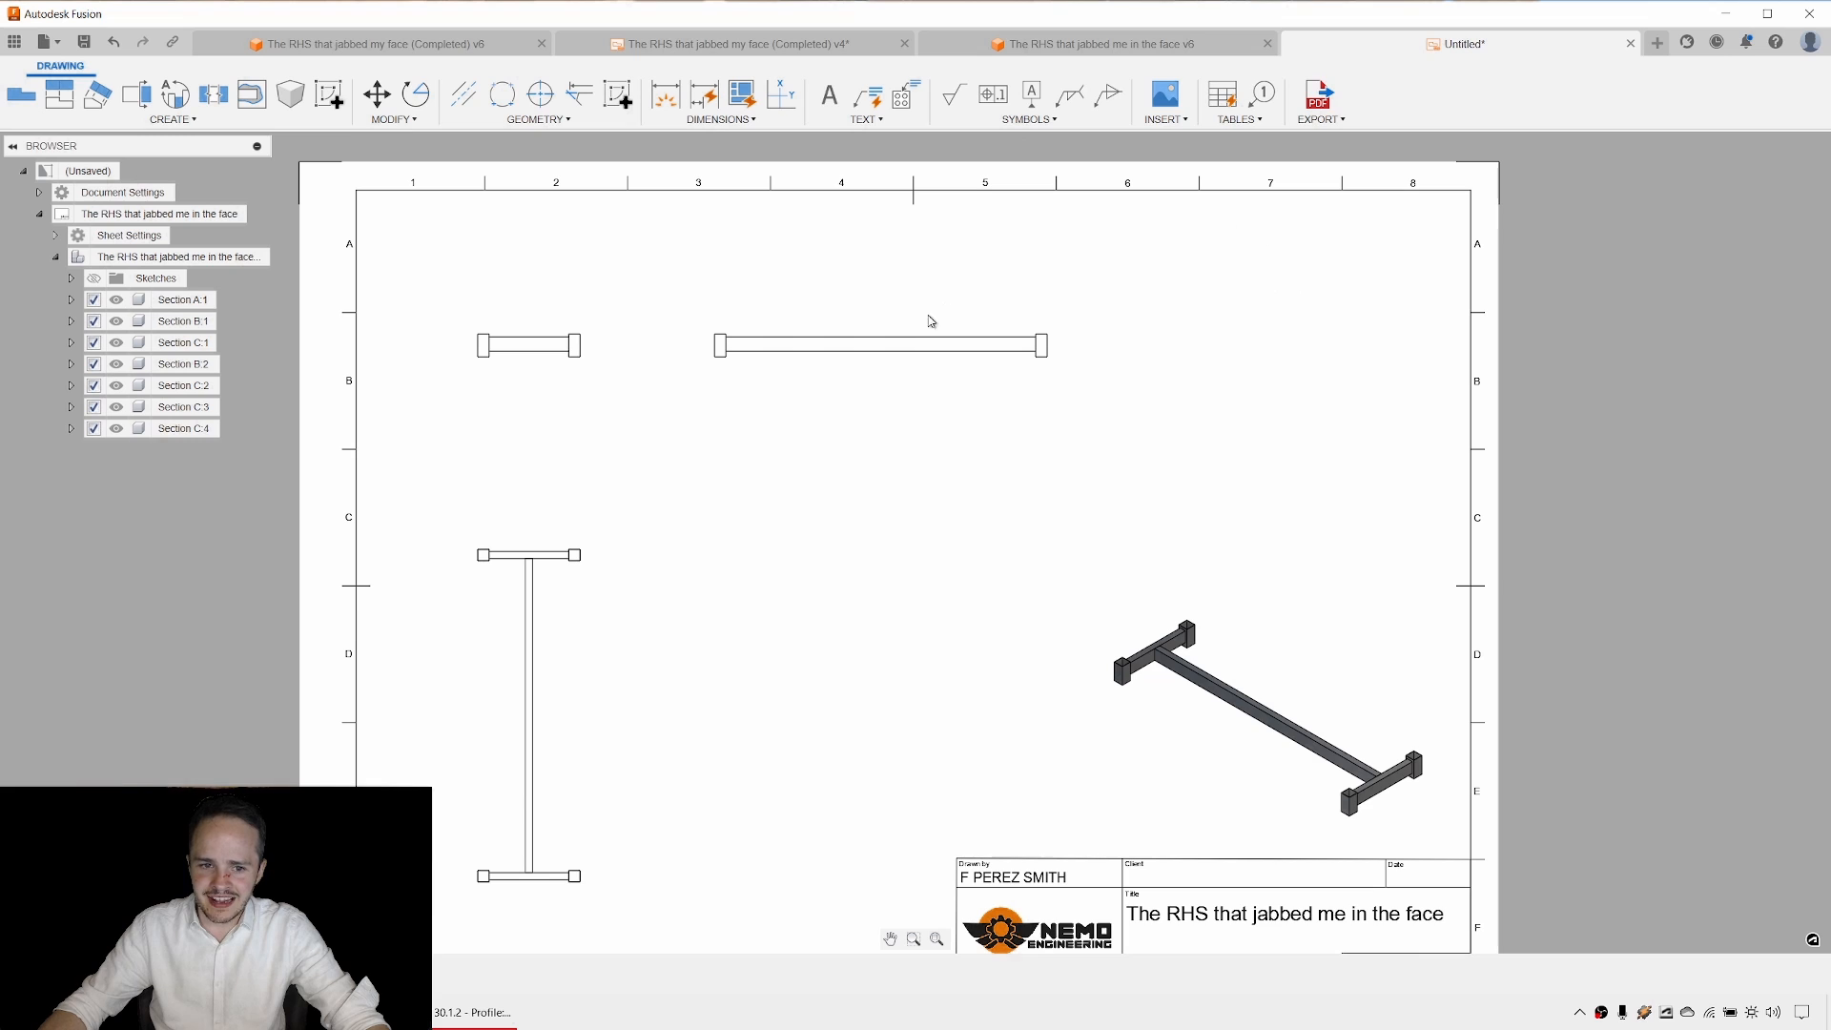
{"action": "left_click_drag", "start_coordinate": [532, 341], "coordinate": [526, 334]}
{"action": "left_click_drag", "start_coordinate": [824, 332], "coordinate": [929, 333]}
{"action": "middle_click_drag", "start_coordinate": [1335, 359], "coordinate": [1321, 307]}
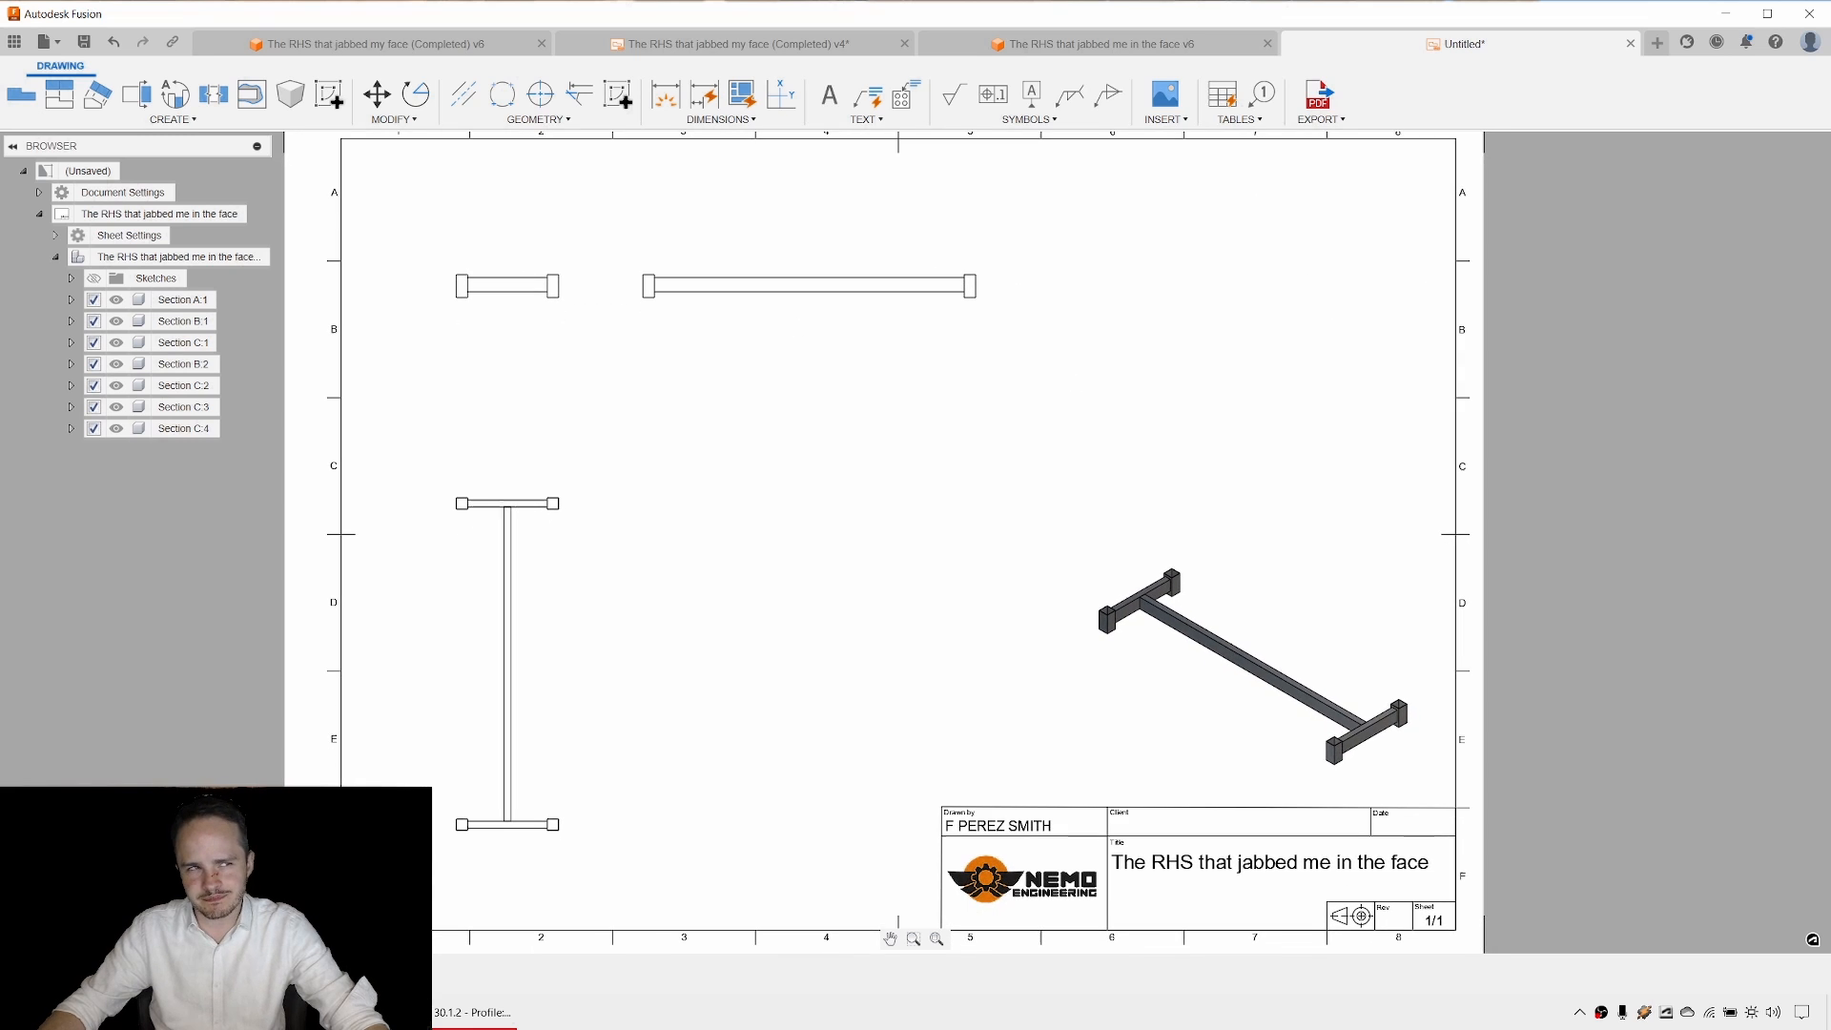
Insert a first-level parts list in the space between the side view and the isometric view.
{"action": "left_click", "coordinate": [1226, 99]}
{"action": "middle_click_drag", "start_coordinate": [1302, 300], "coordinate": [1039, 355]}
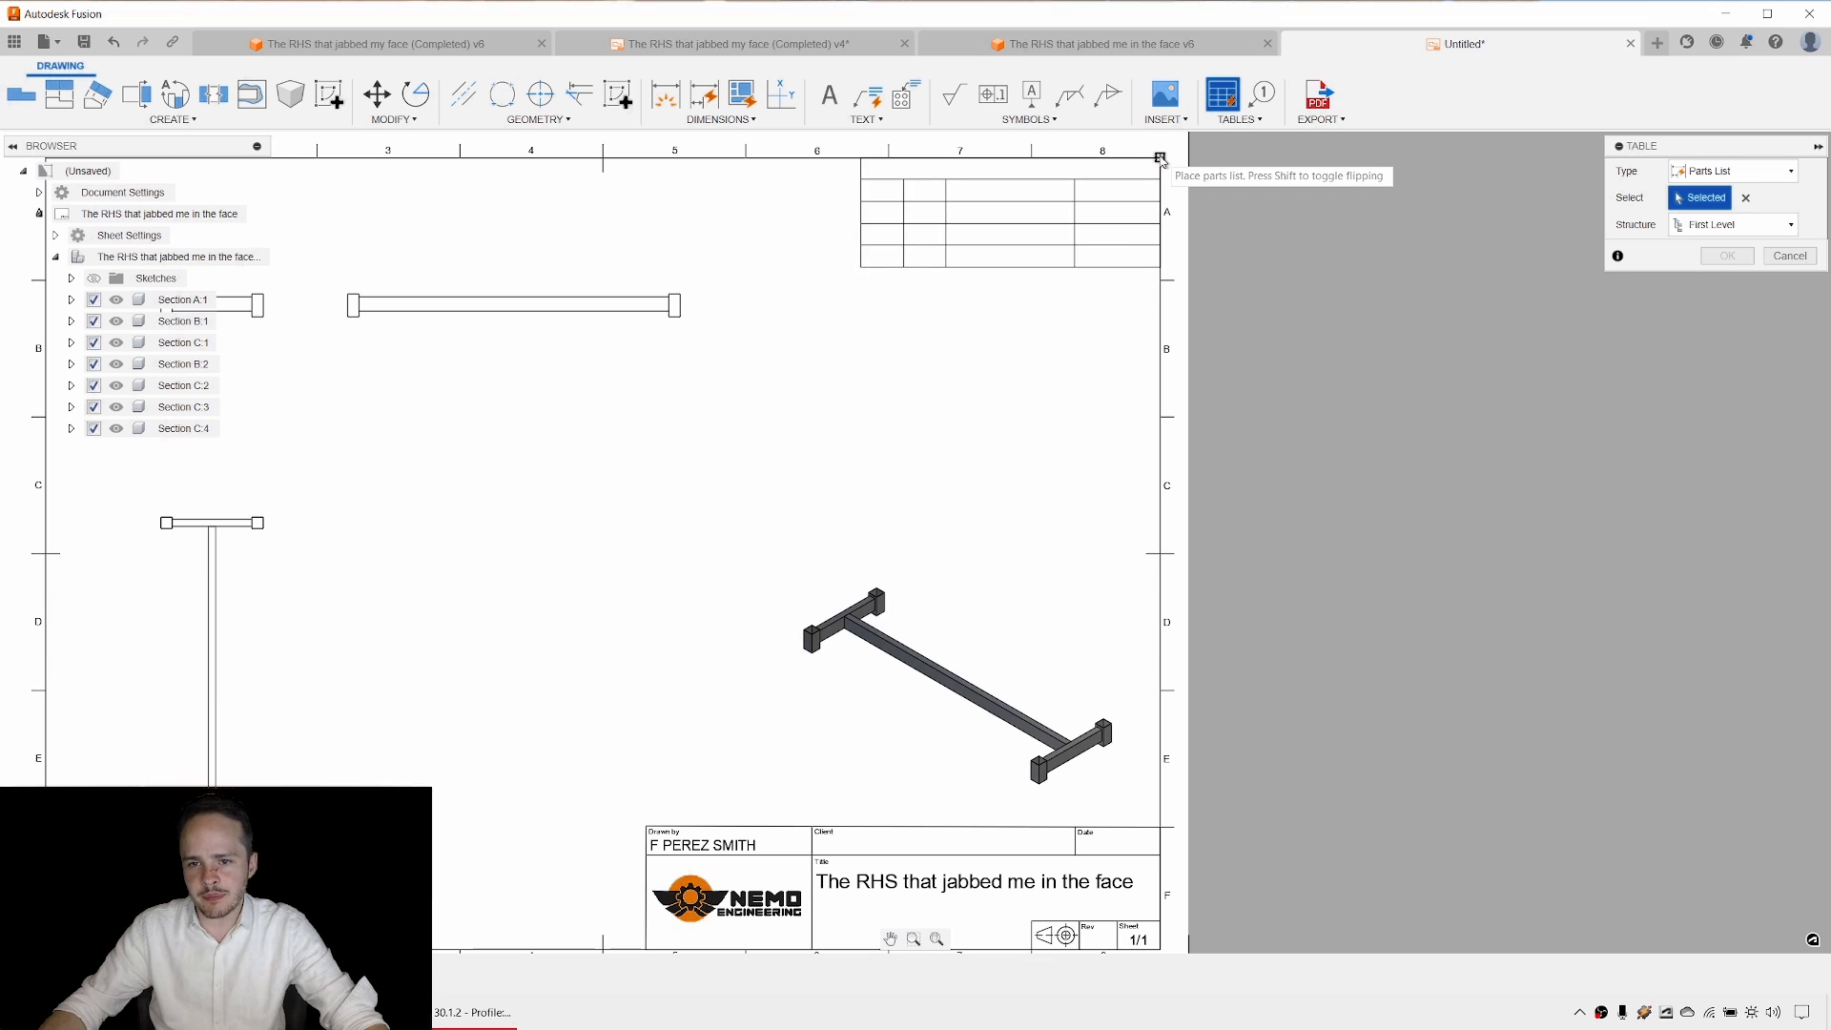
{"action": "left_click", "coordinate": [940, 386]}
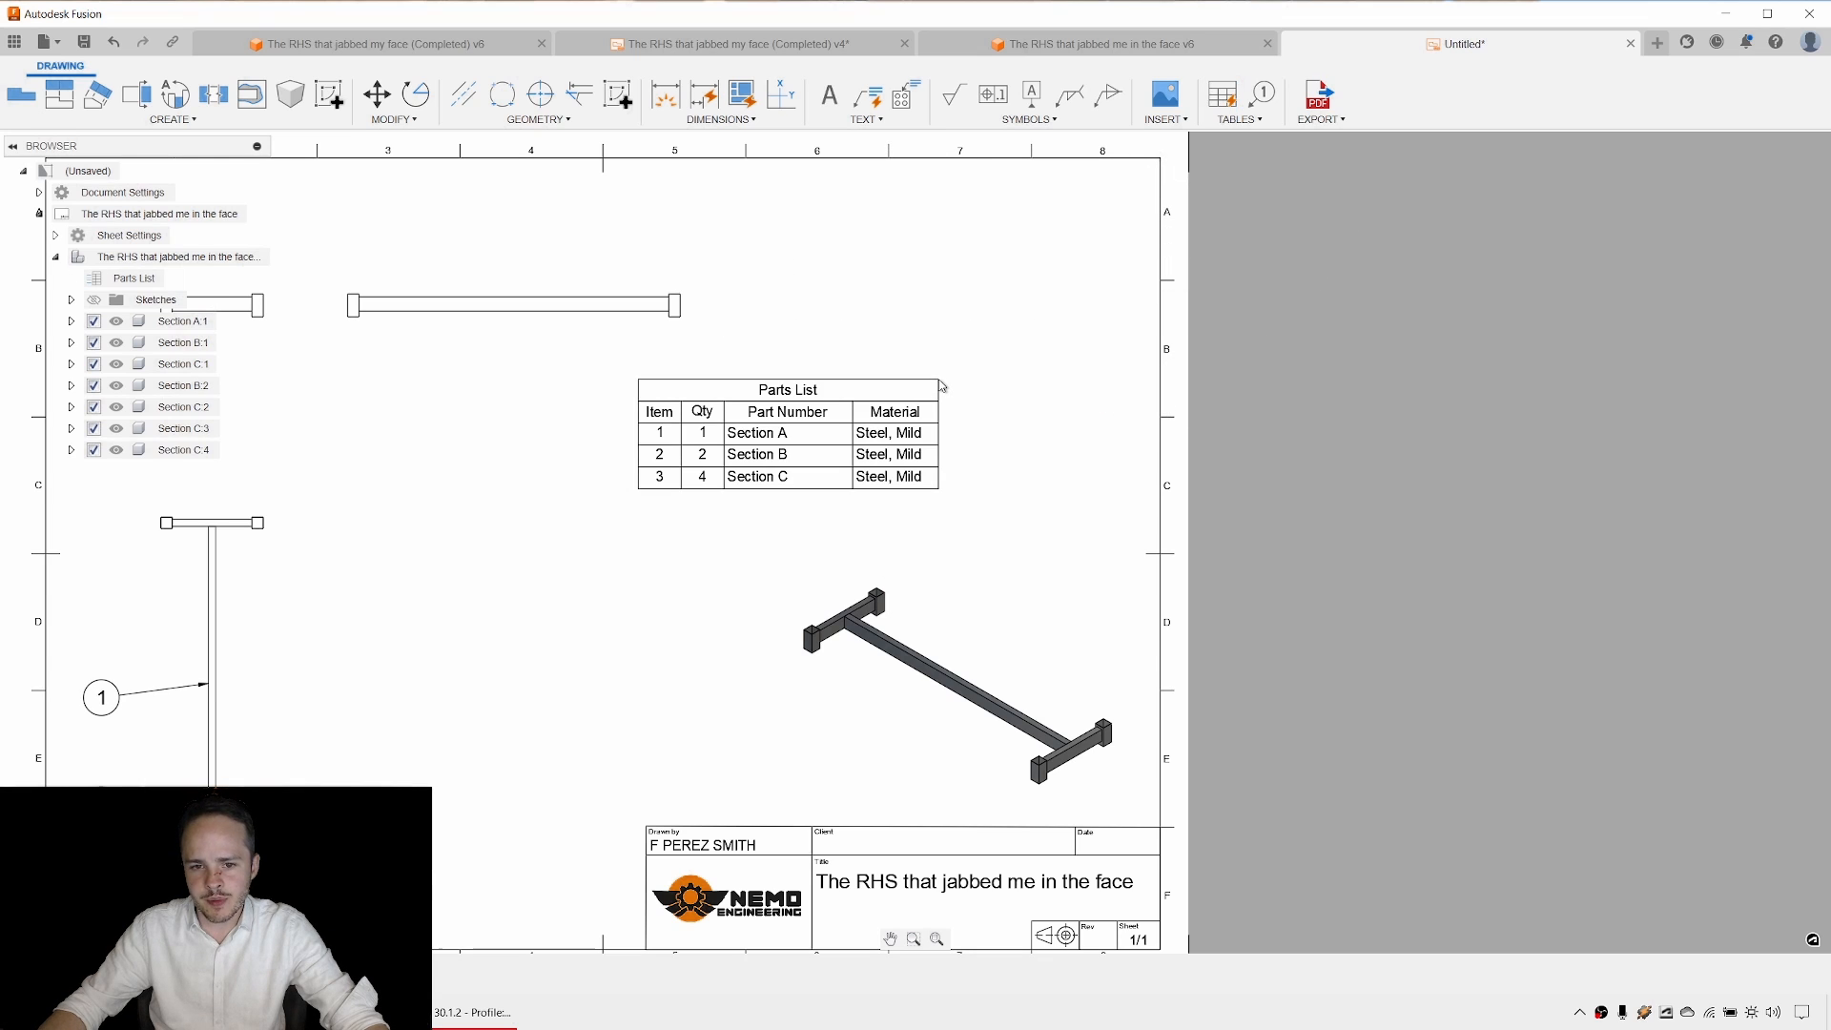
Delete the automatically placed balloons from the plan view.
{"action": "middle_click_drag", "start_coordinate": [825, 434], "coordinate": [1066, 370]}
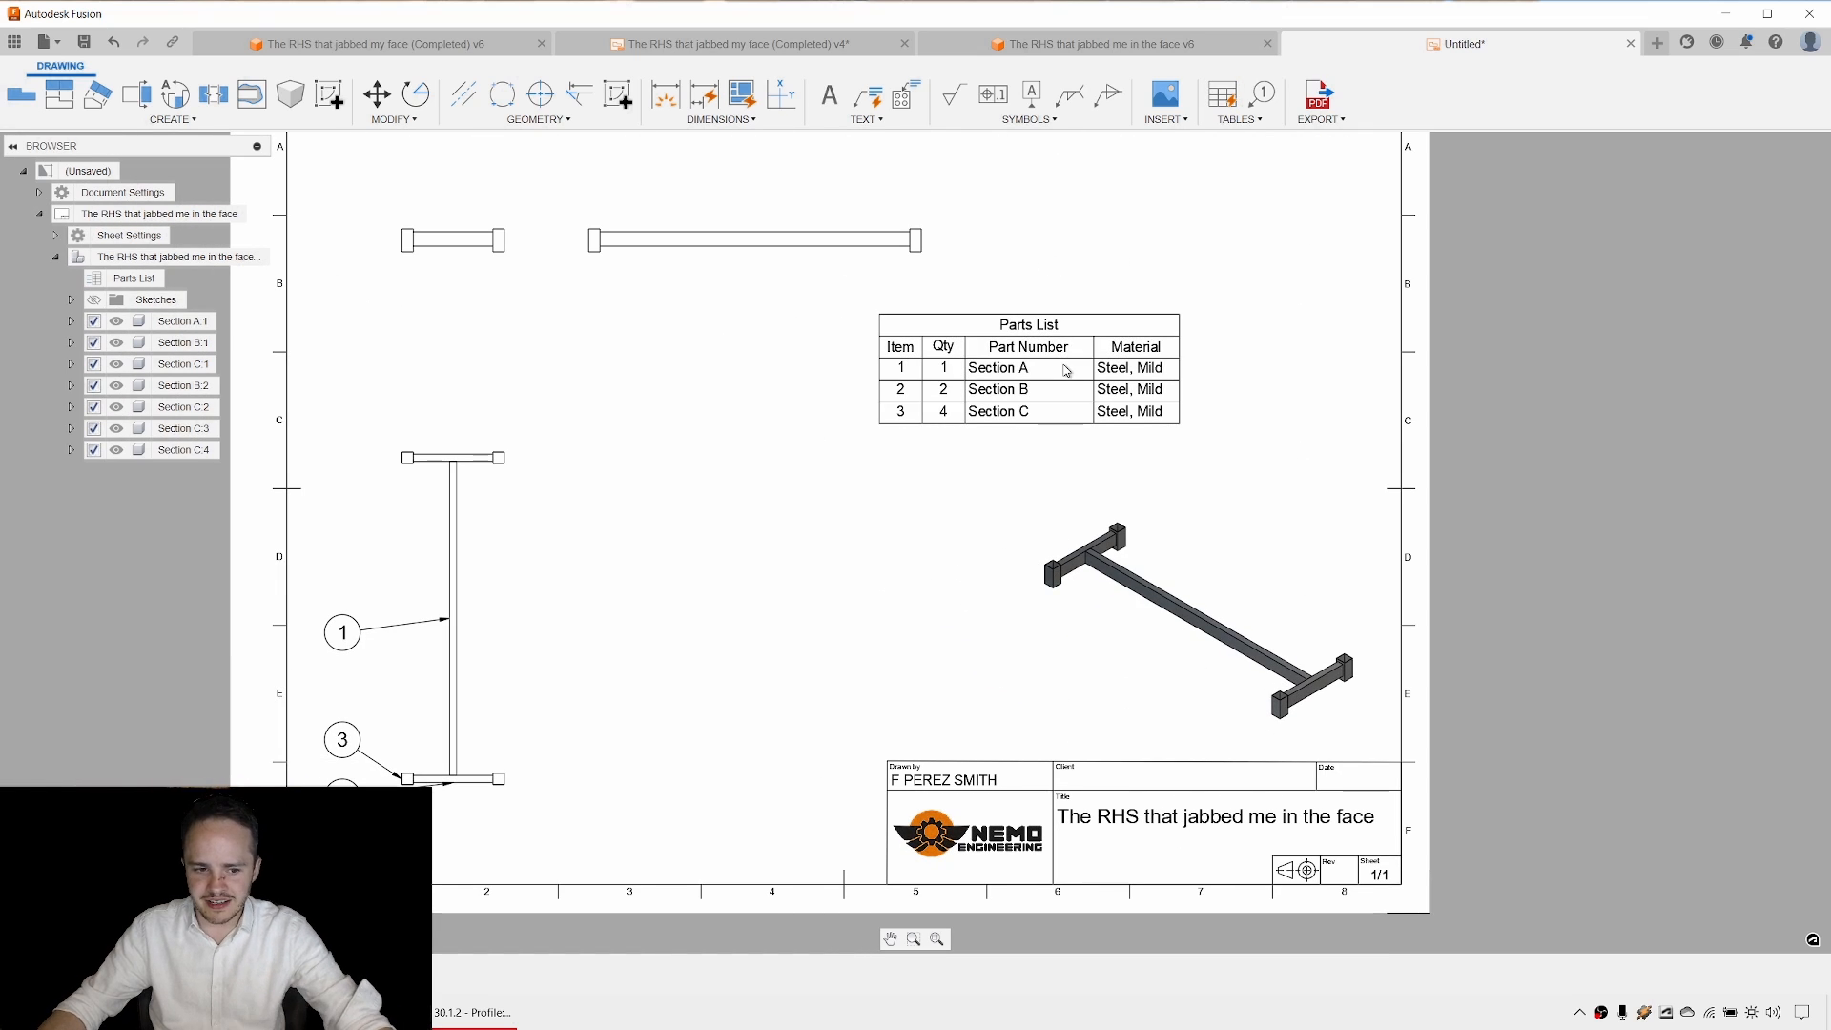
{"action": "left_click", "coordinate": [344, 639]}
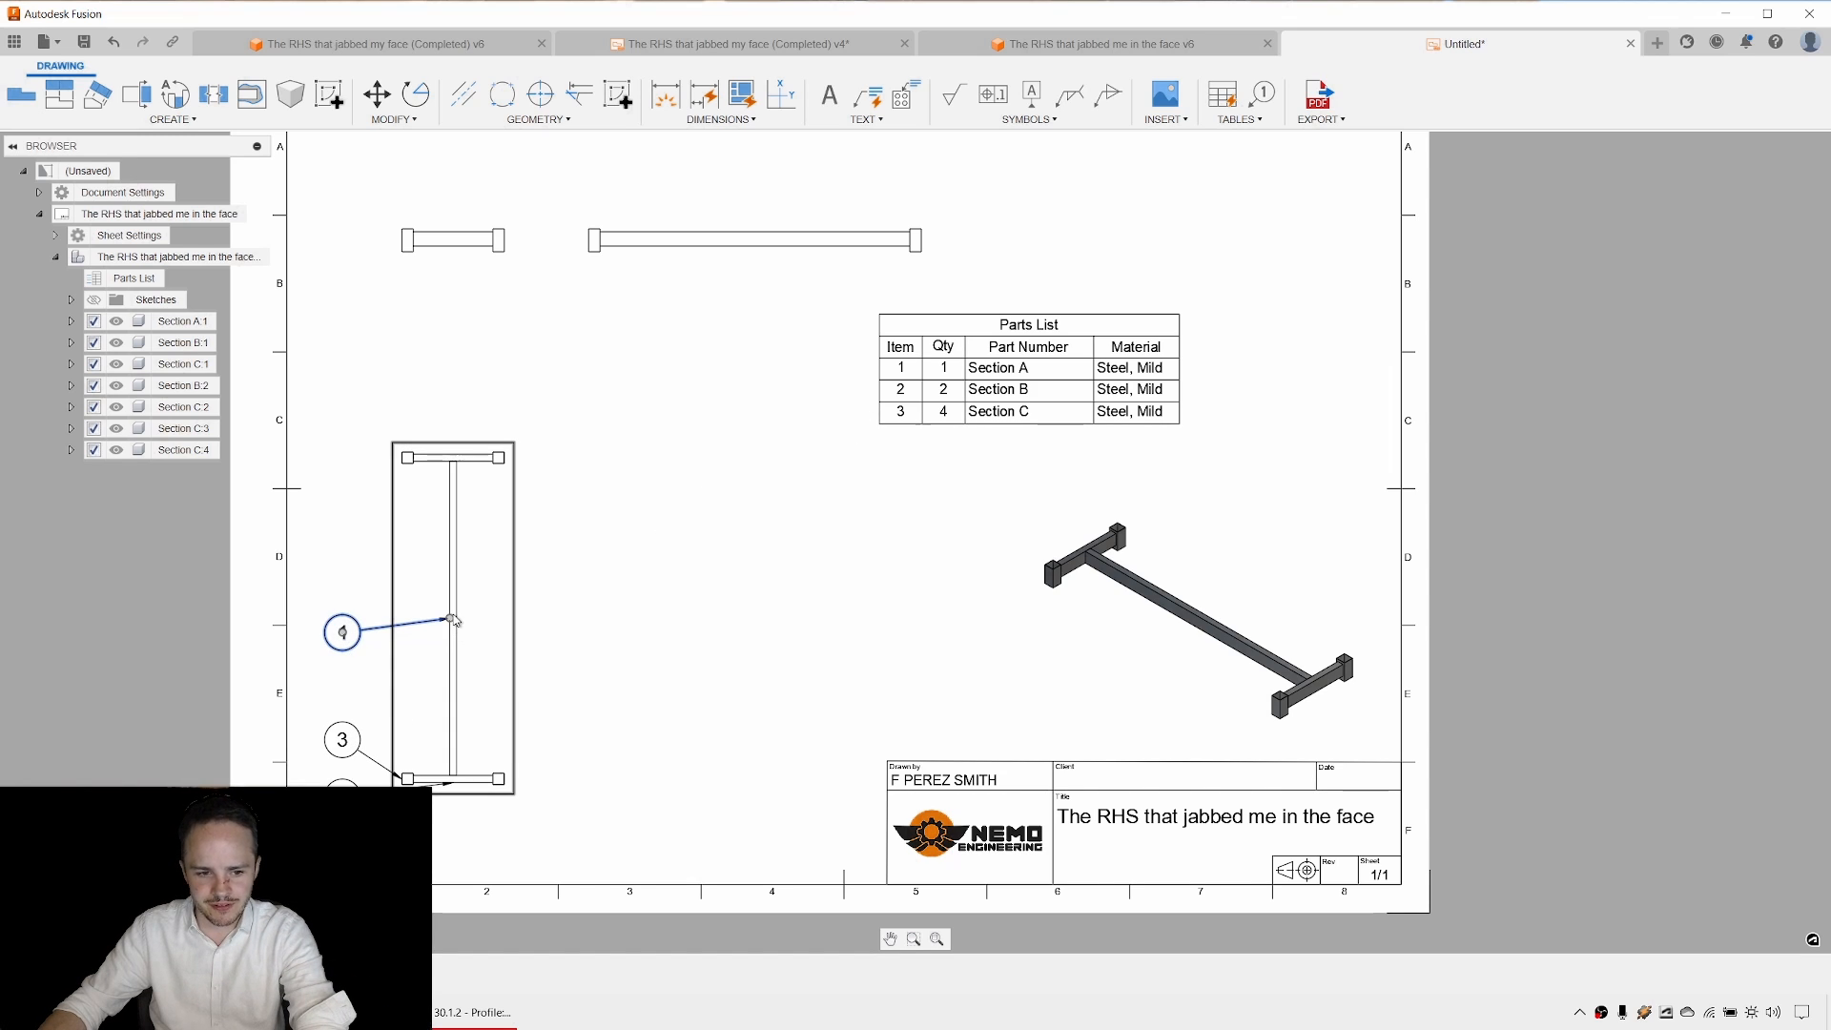
{"action": "left_click_drag", "start_coordinate": [452, 619], "coordinate": [445, 540]}
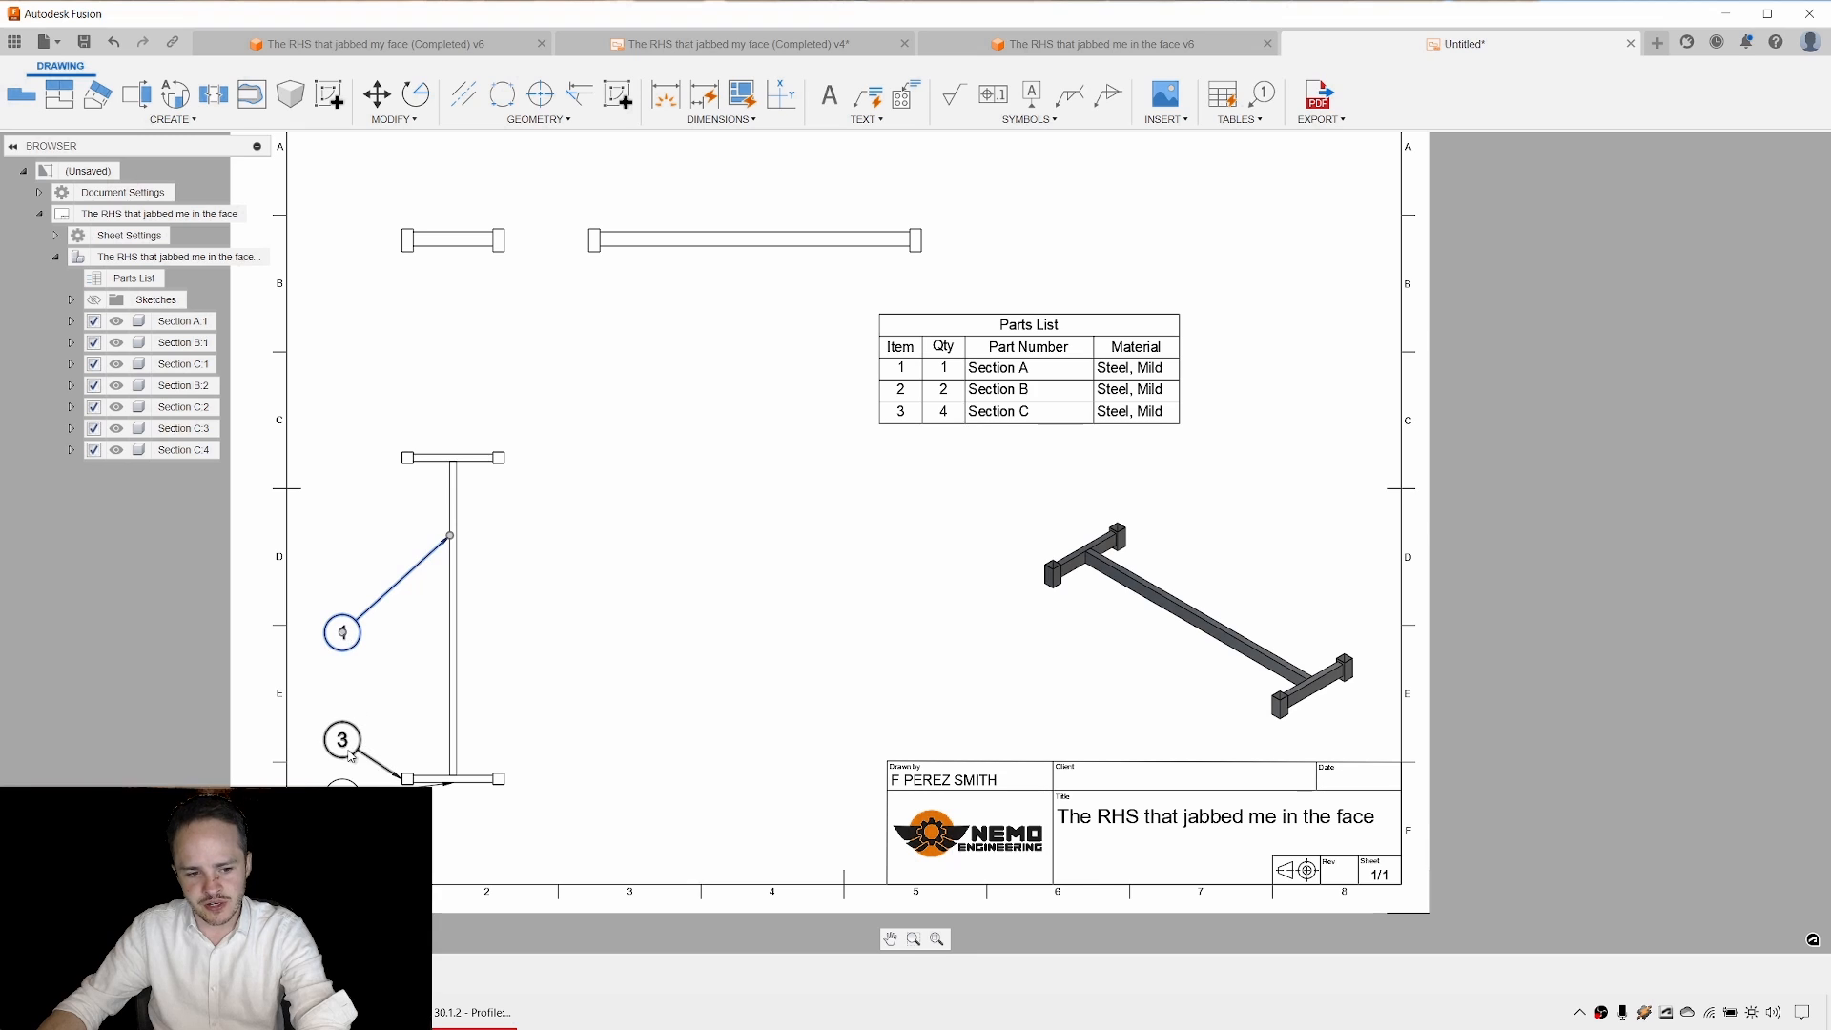
{"action": "key", "text": "Delete"}
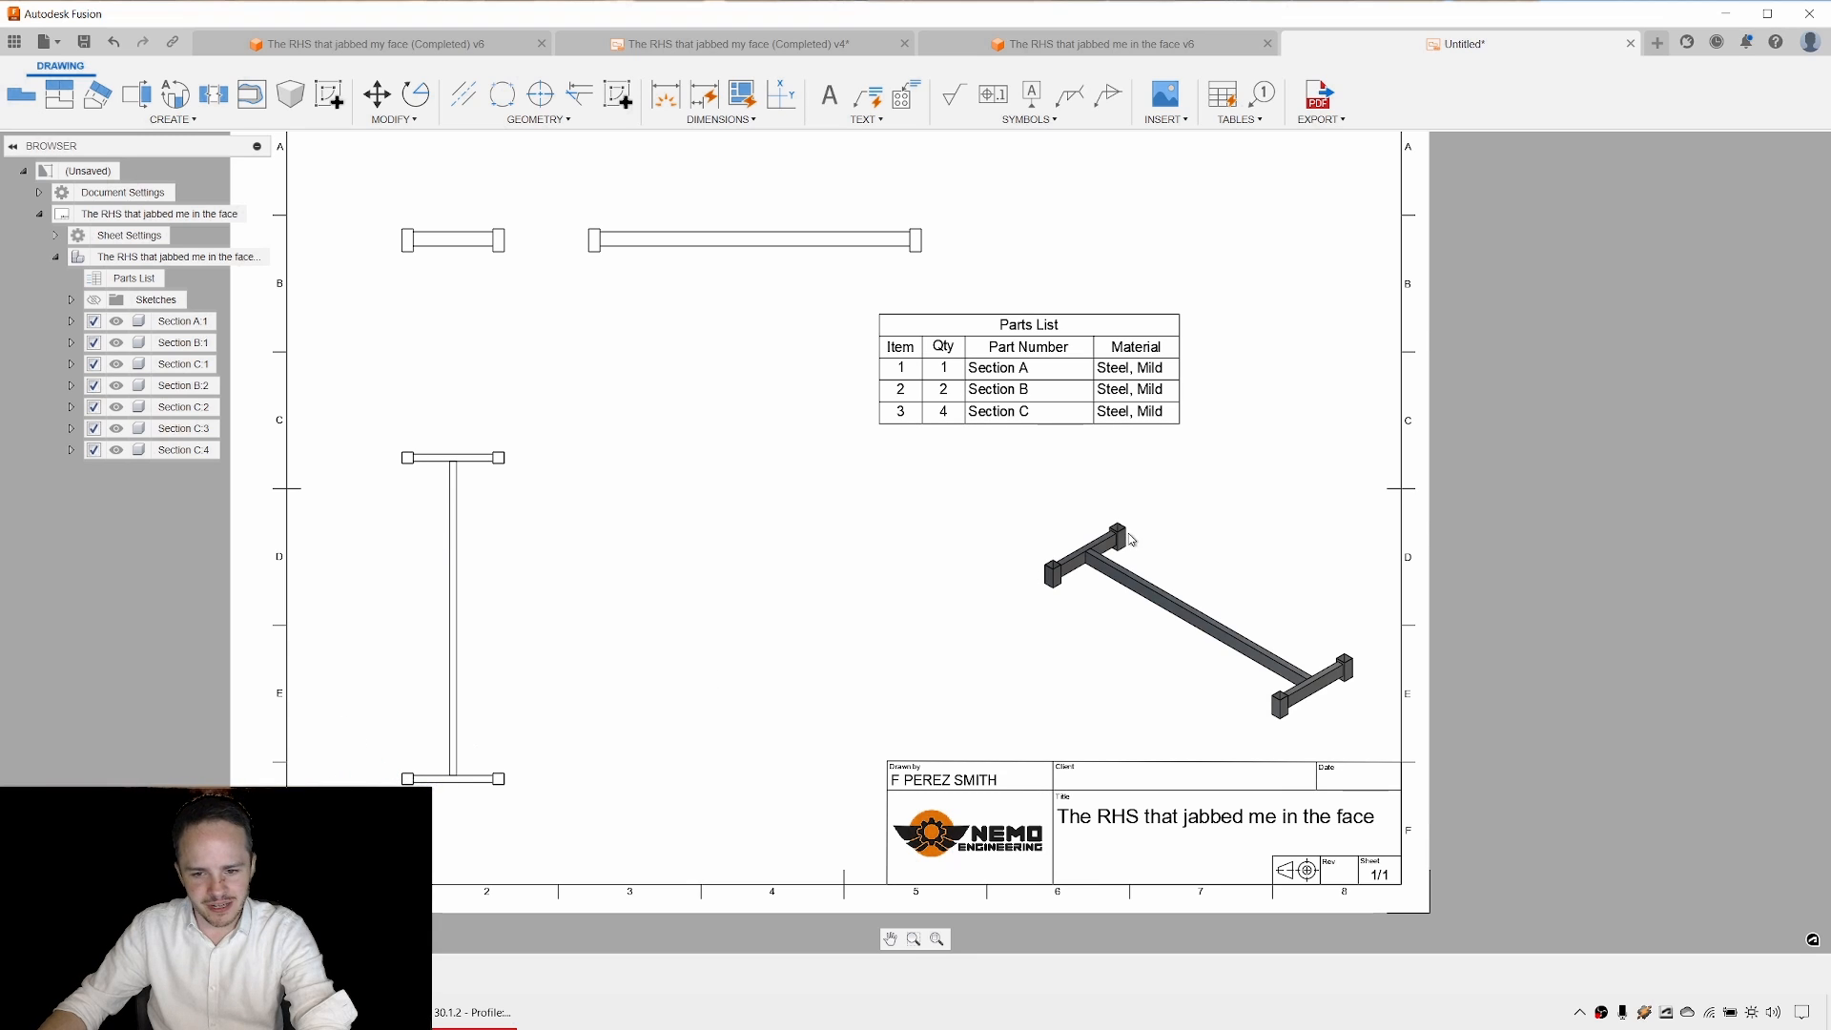
Add standard balloons in the isometric view to an end post, the adjoining crossbar and the long central member.
{"action": "mouse_move", "coordinate": [1237, 462]}
{"action": "middle_mouse_down"}
{"action": "mouse_move", "coordinate": [1140, 518]}
{"action": "mouse_move", "coordinate": [895, 593]}
{"action": "middle_mouse_up"}
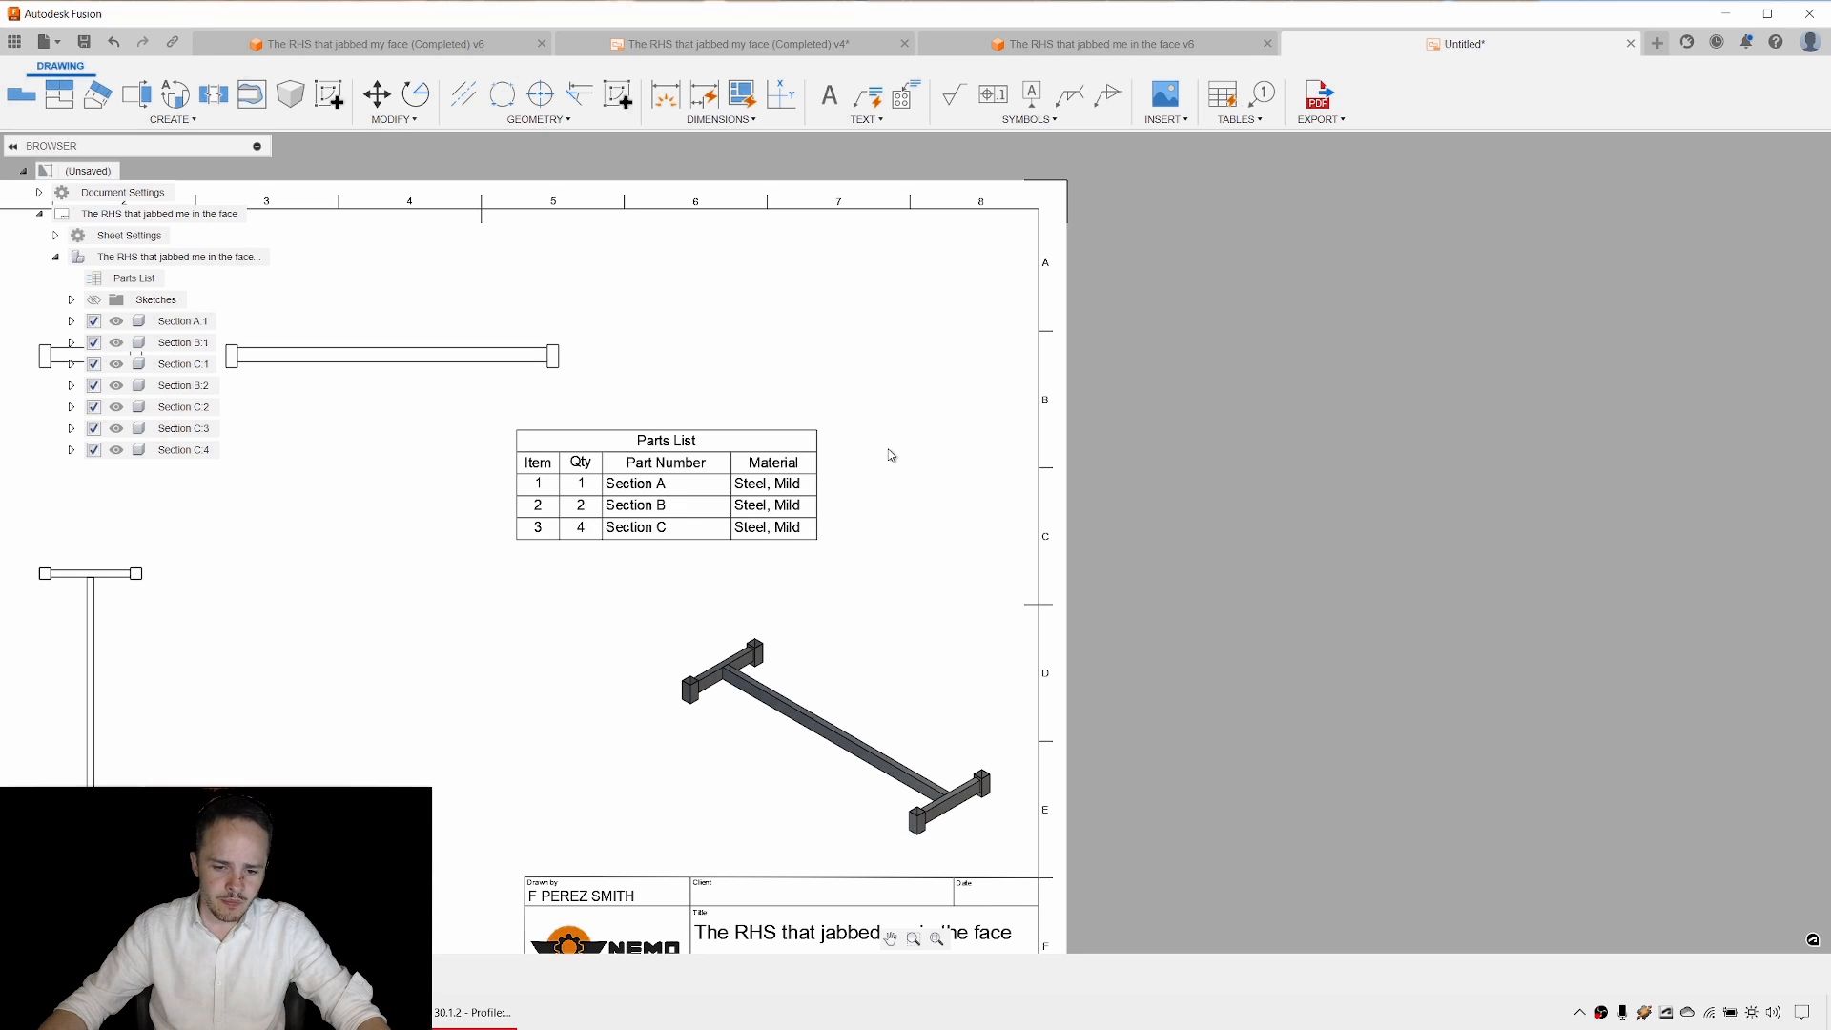
{"action": "left_click", "coordinate": [931, 485]}
{"action": "middle_click_drag", "start_coordinate": [886, 386], "coordinate": [863, 340]}
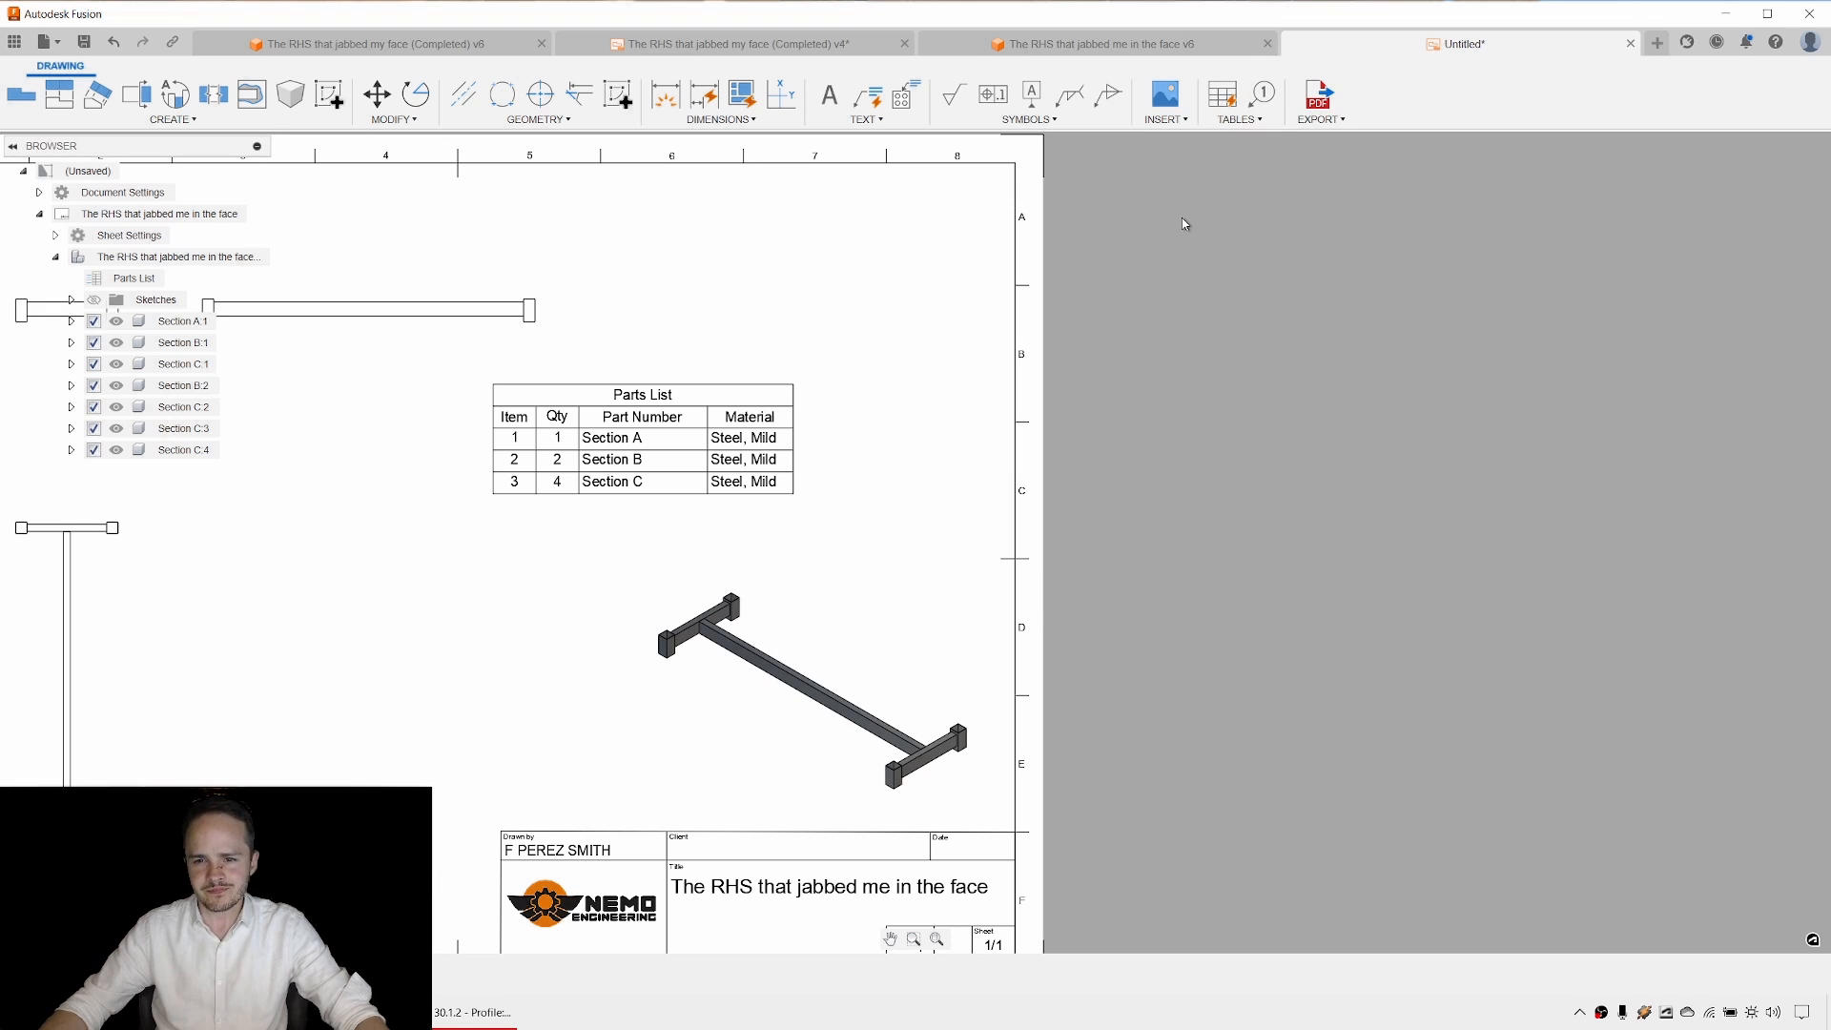
{"action": "left_click", "coordinate": [1260, 98]}
{"action": "scroll", "coordinate": [612, 687], "scroll_direction": "up", "scroll_amount": 2}
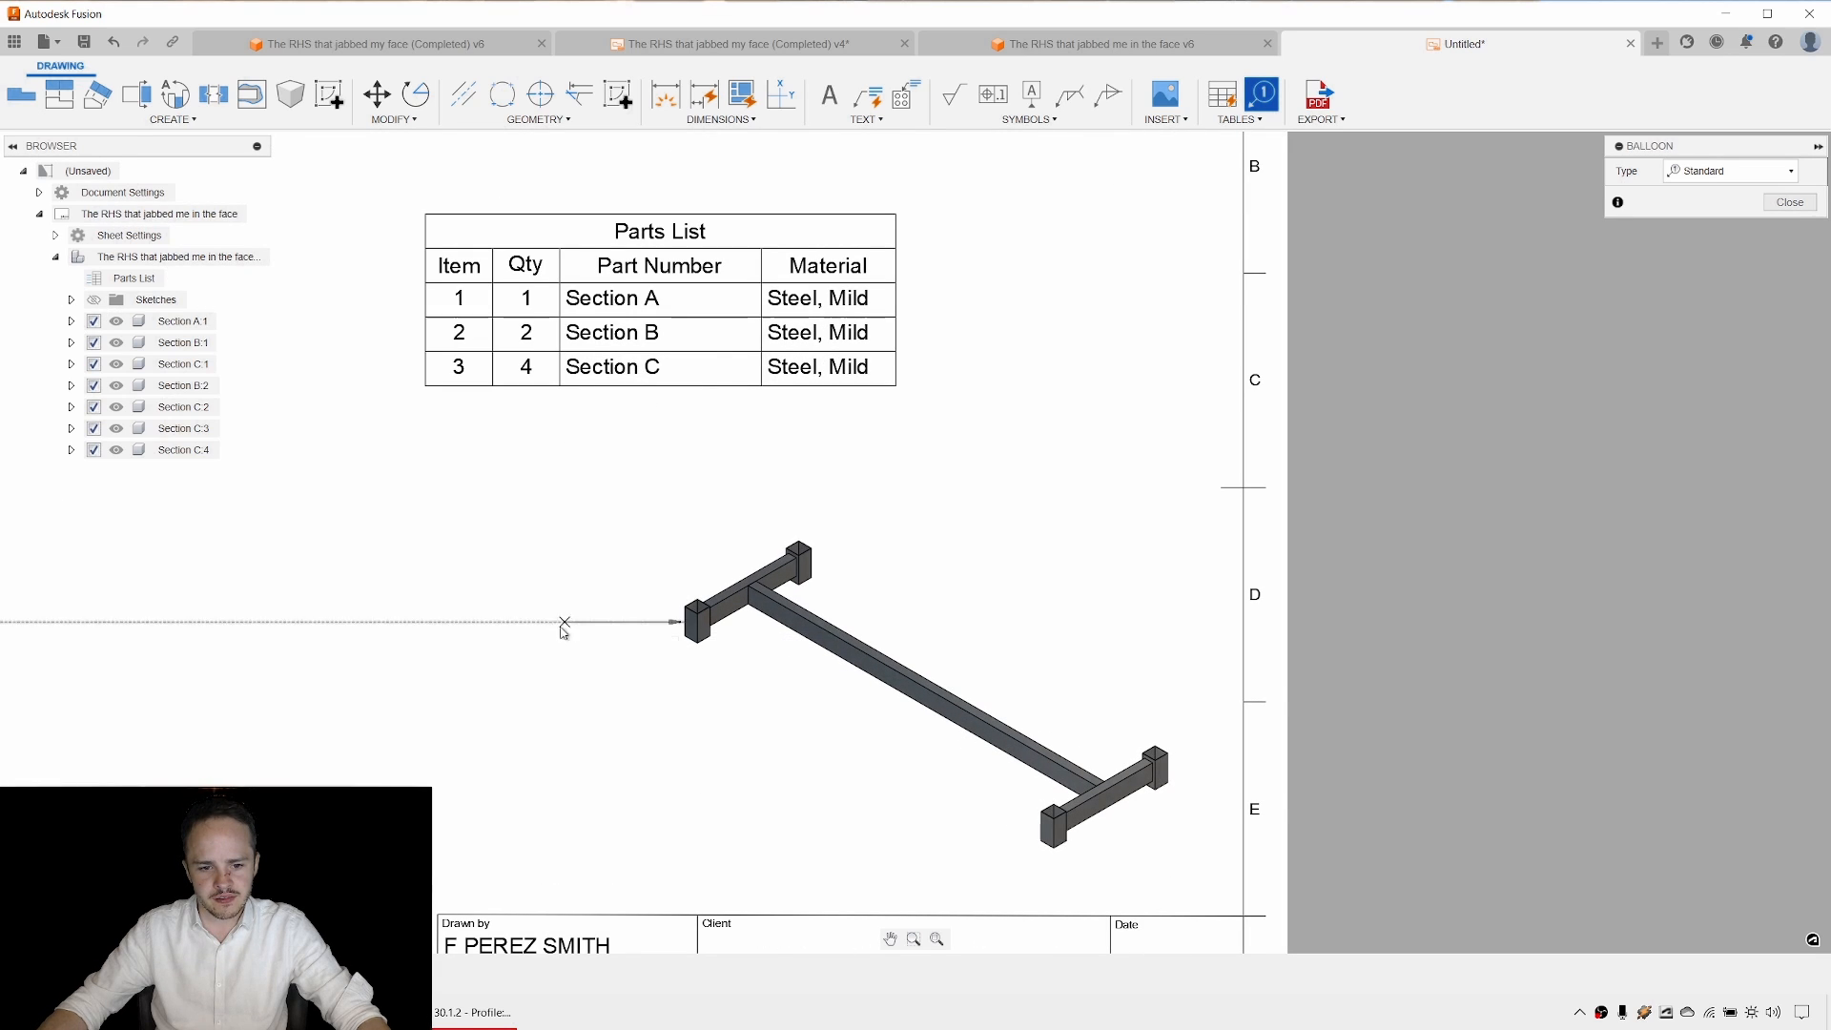
{"action": "left_click", "coordinate": [547, 622]}
{"action": "middle_click_drag", "start_coordinate": [778, 737], "coordinate": [757, 616]}
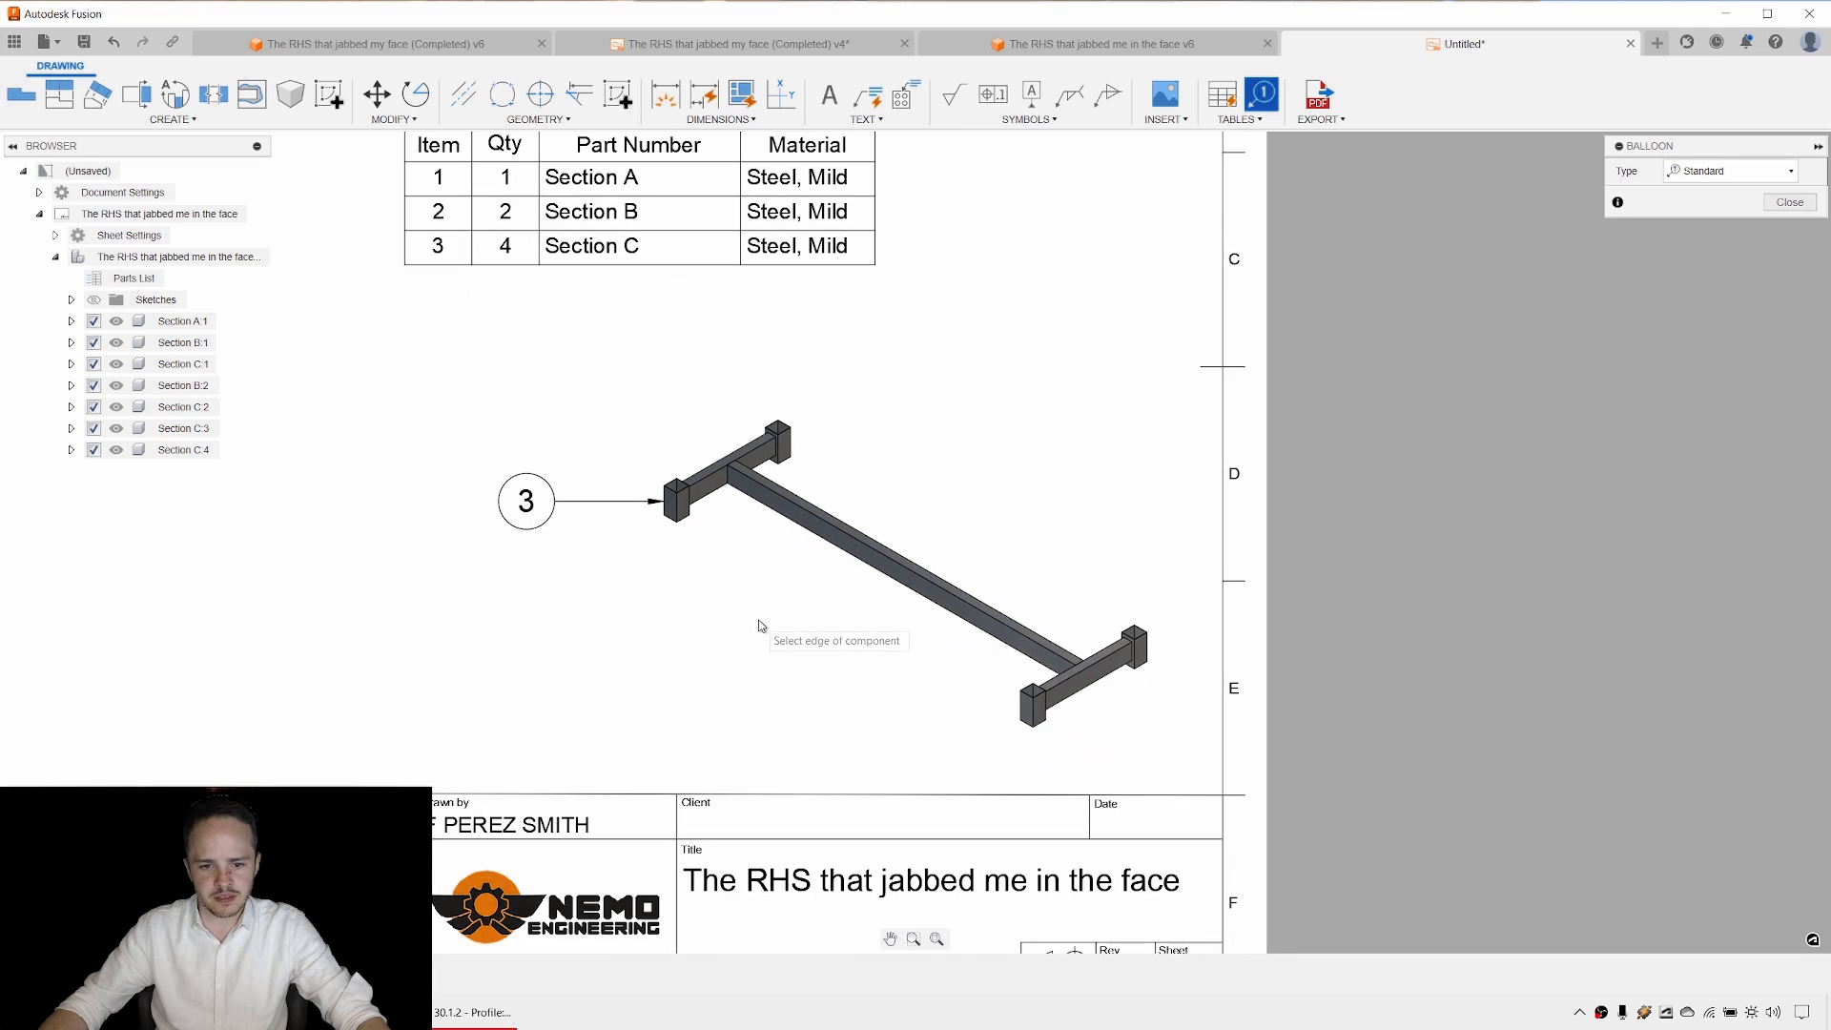
{"action": "left_click", "coordinate": [706, 469]}
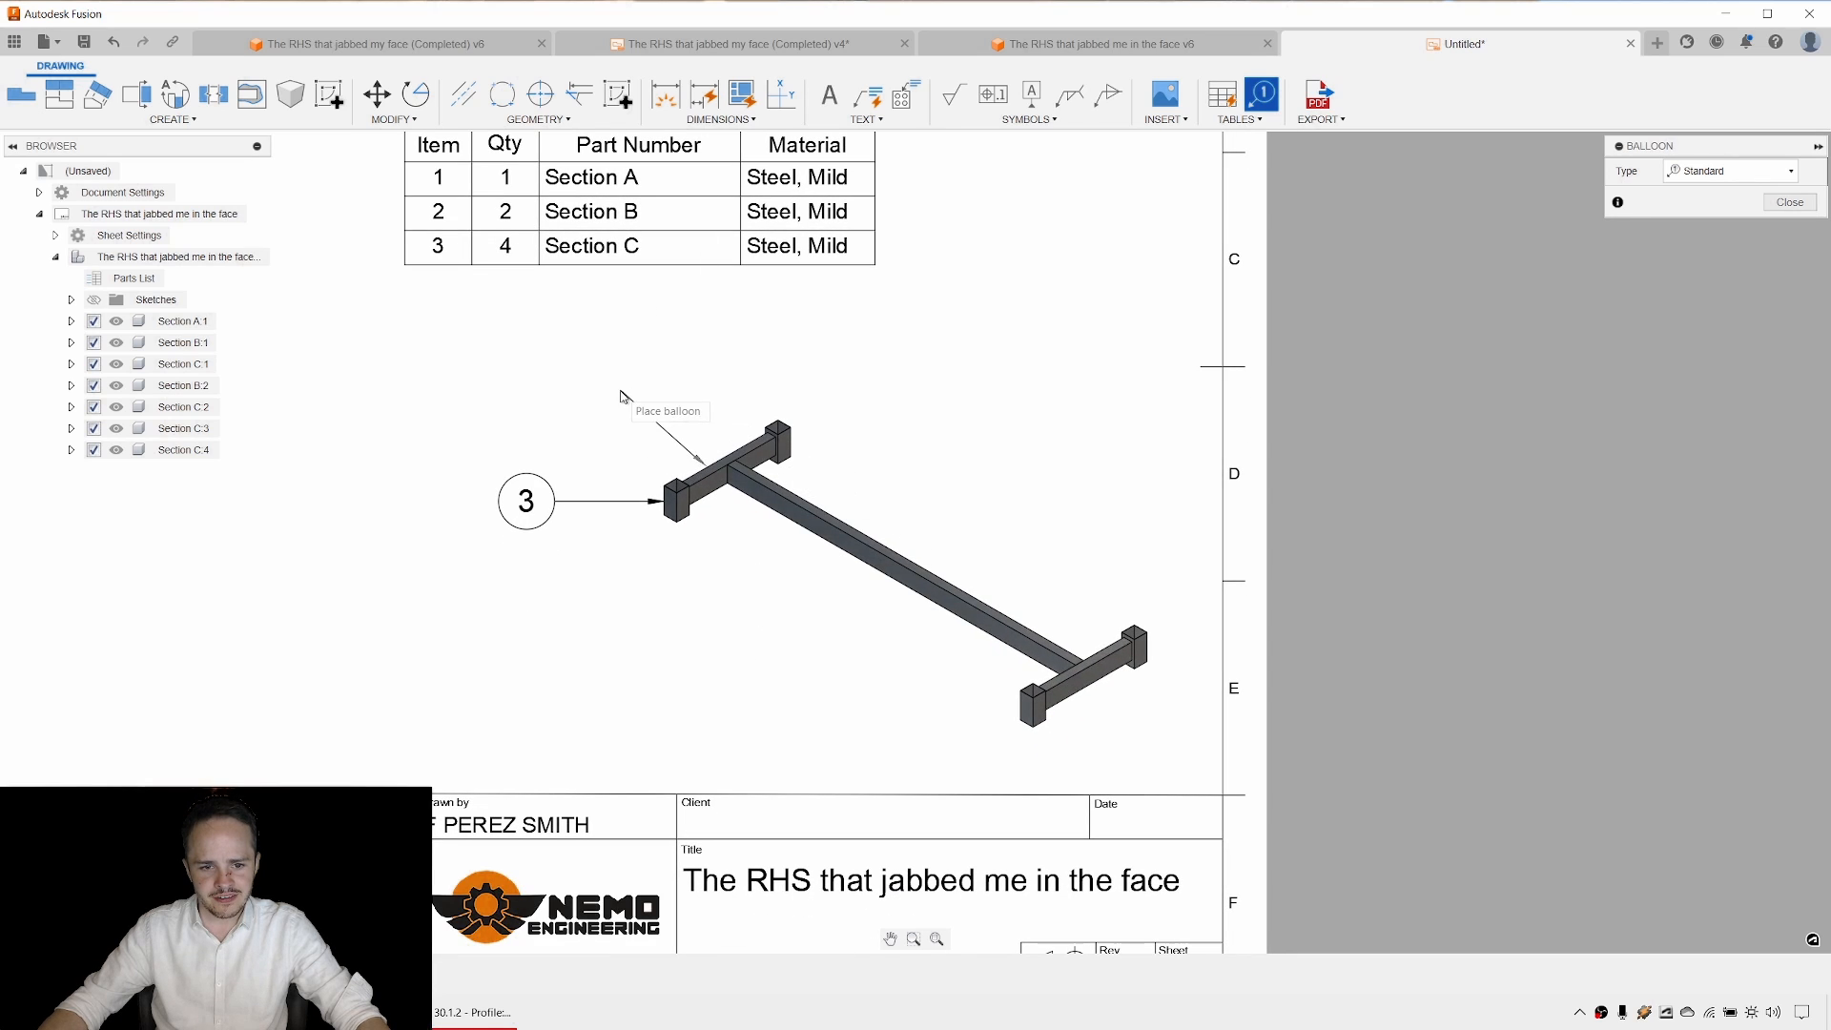
{"action": "left_click", "coordinate": [619, 389]}
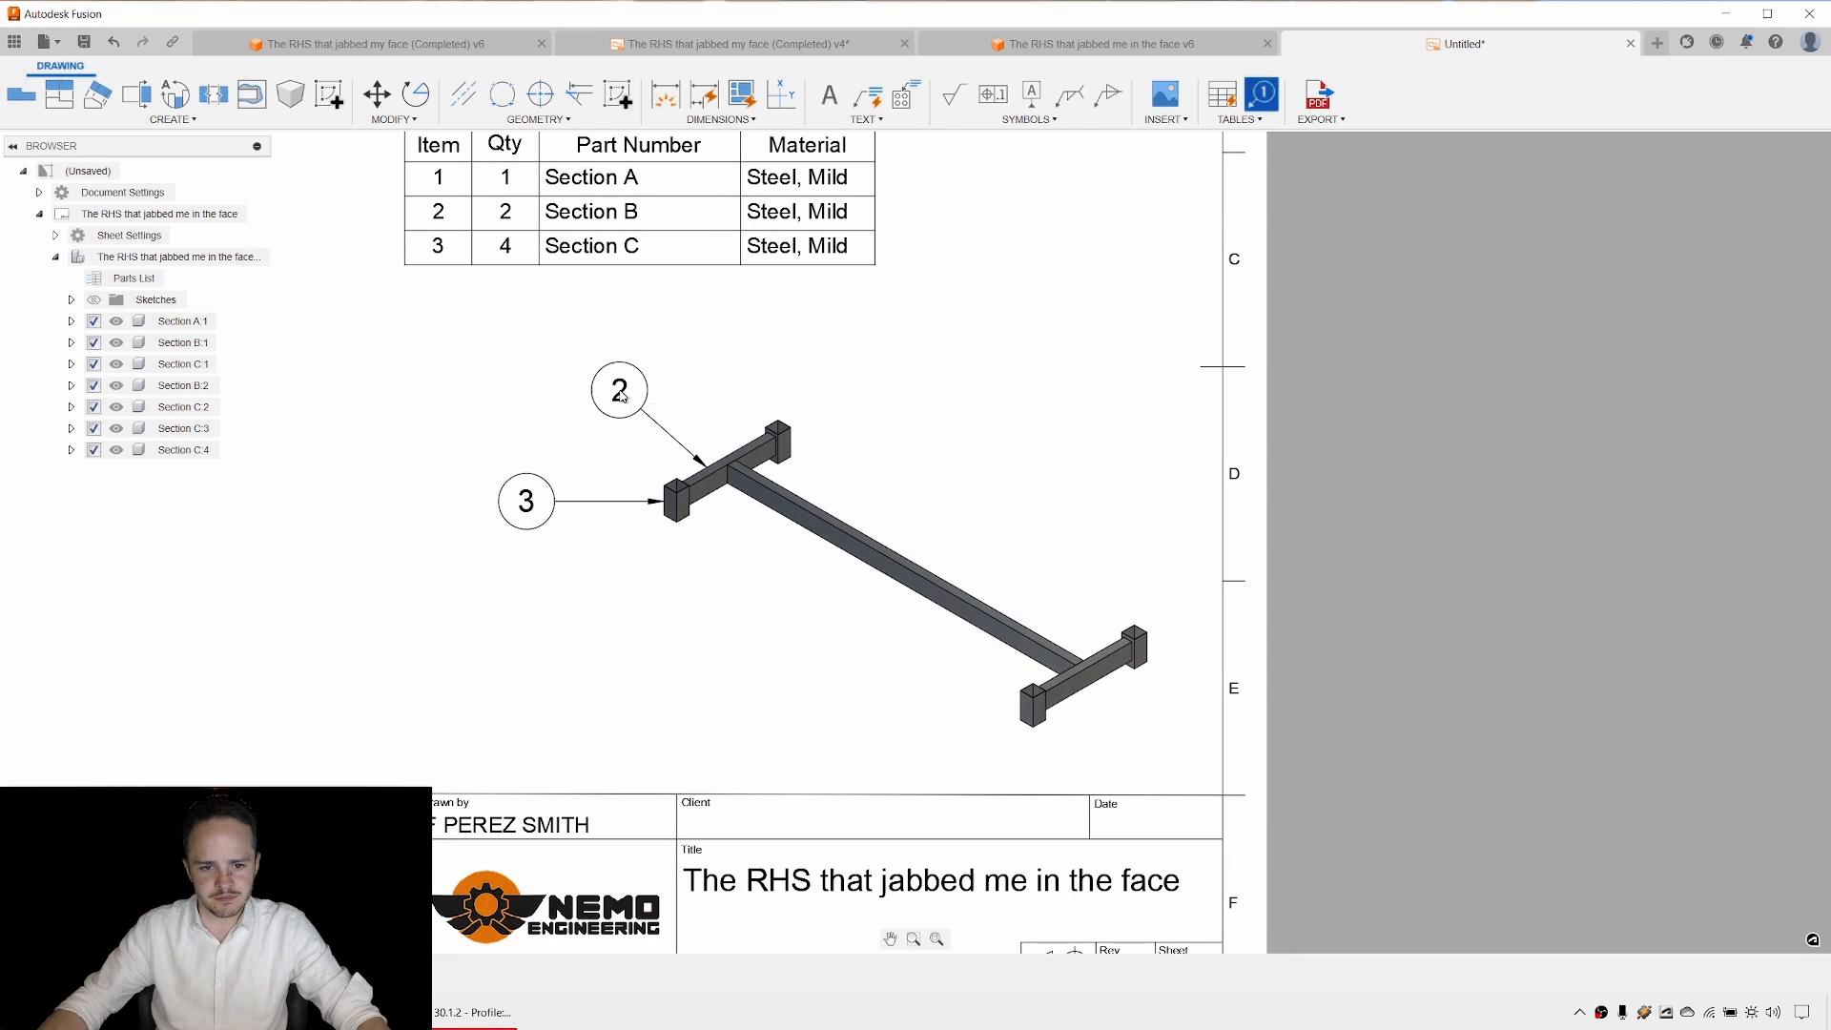
{"action": "left_click", "coordinate": [815, 540]}
{"action": "left_click", "coordinate": [671, 625]}
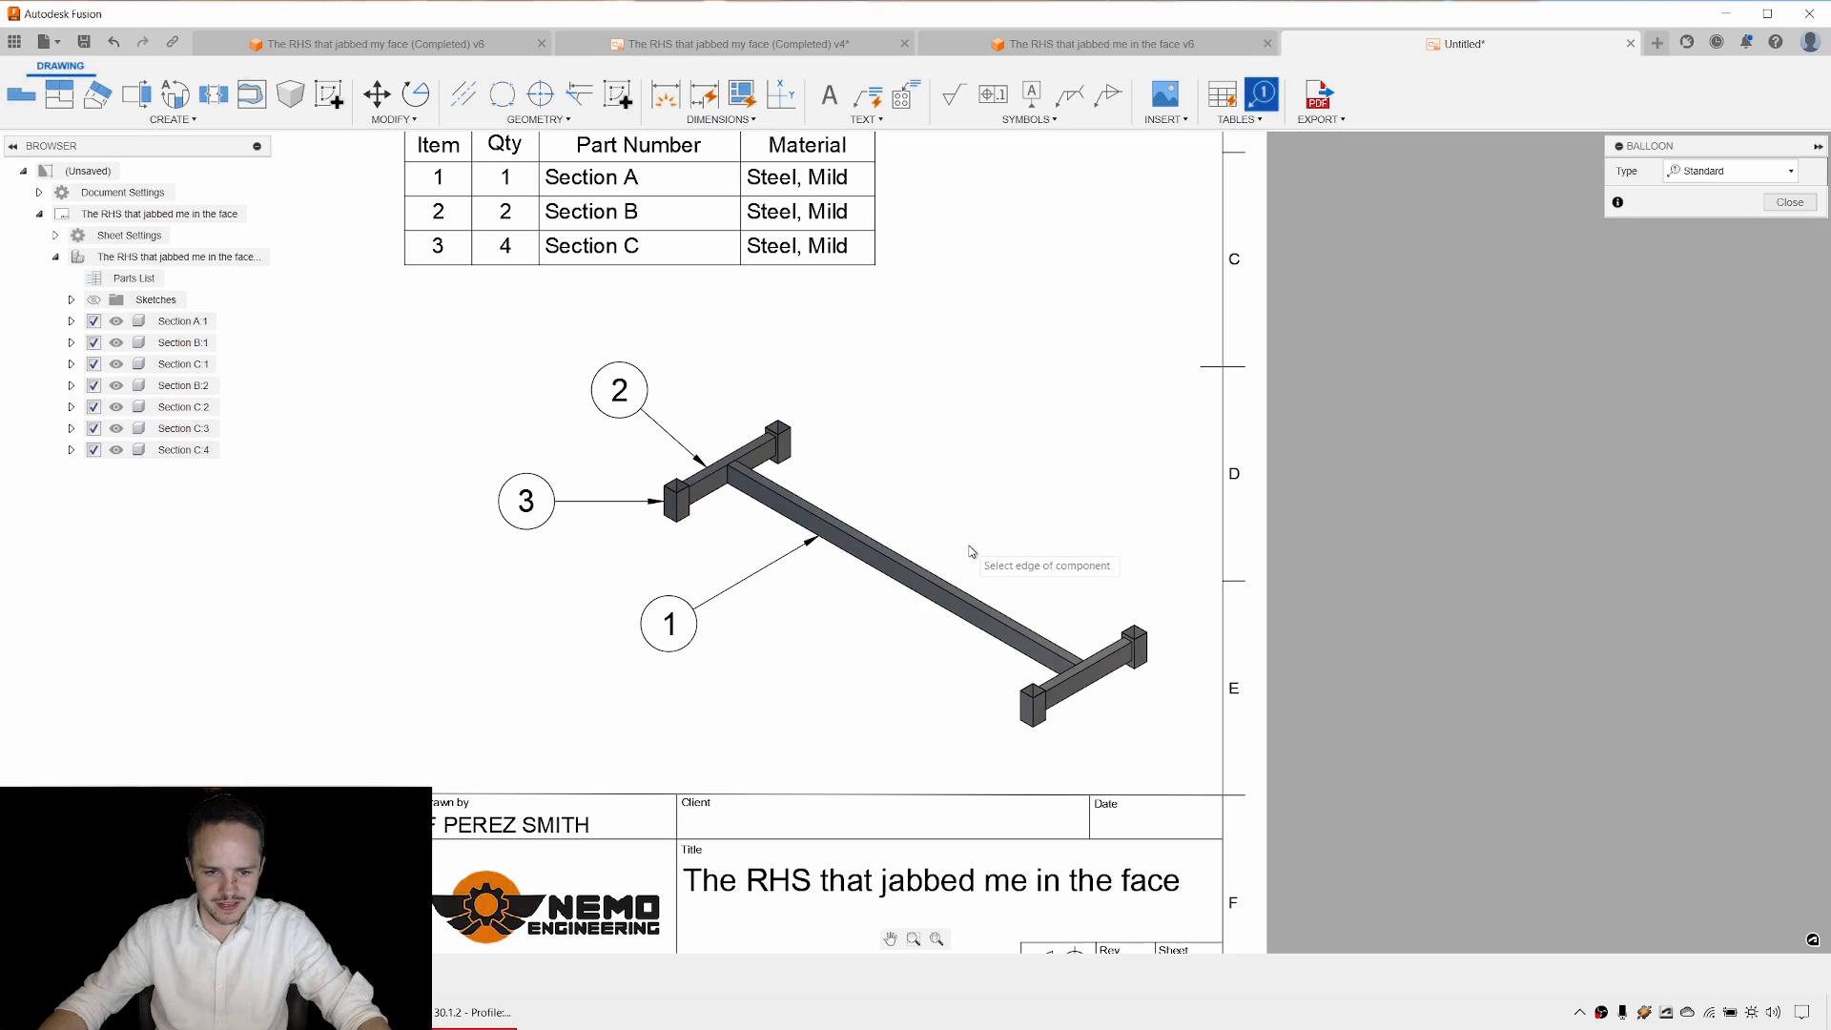
{"action": "middle_click_drag", "start_coordinate": [1064, 286], "coordinate": [1070, 401]}
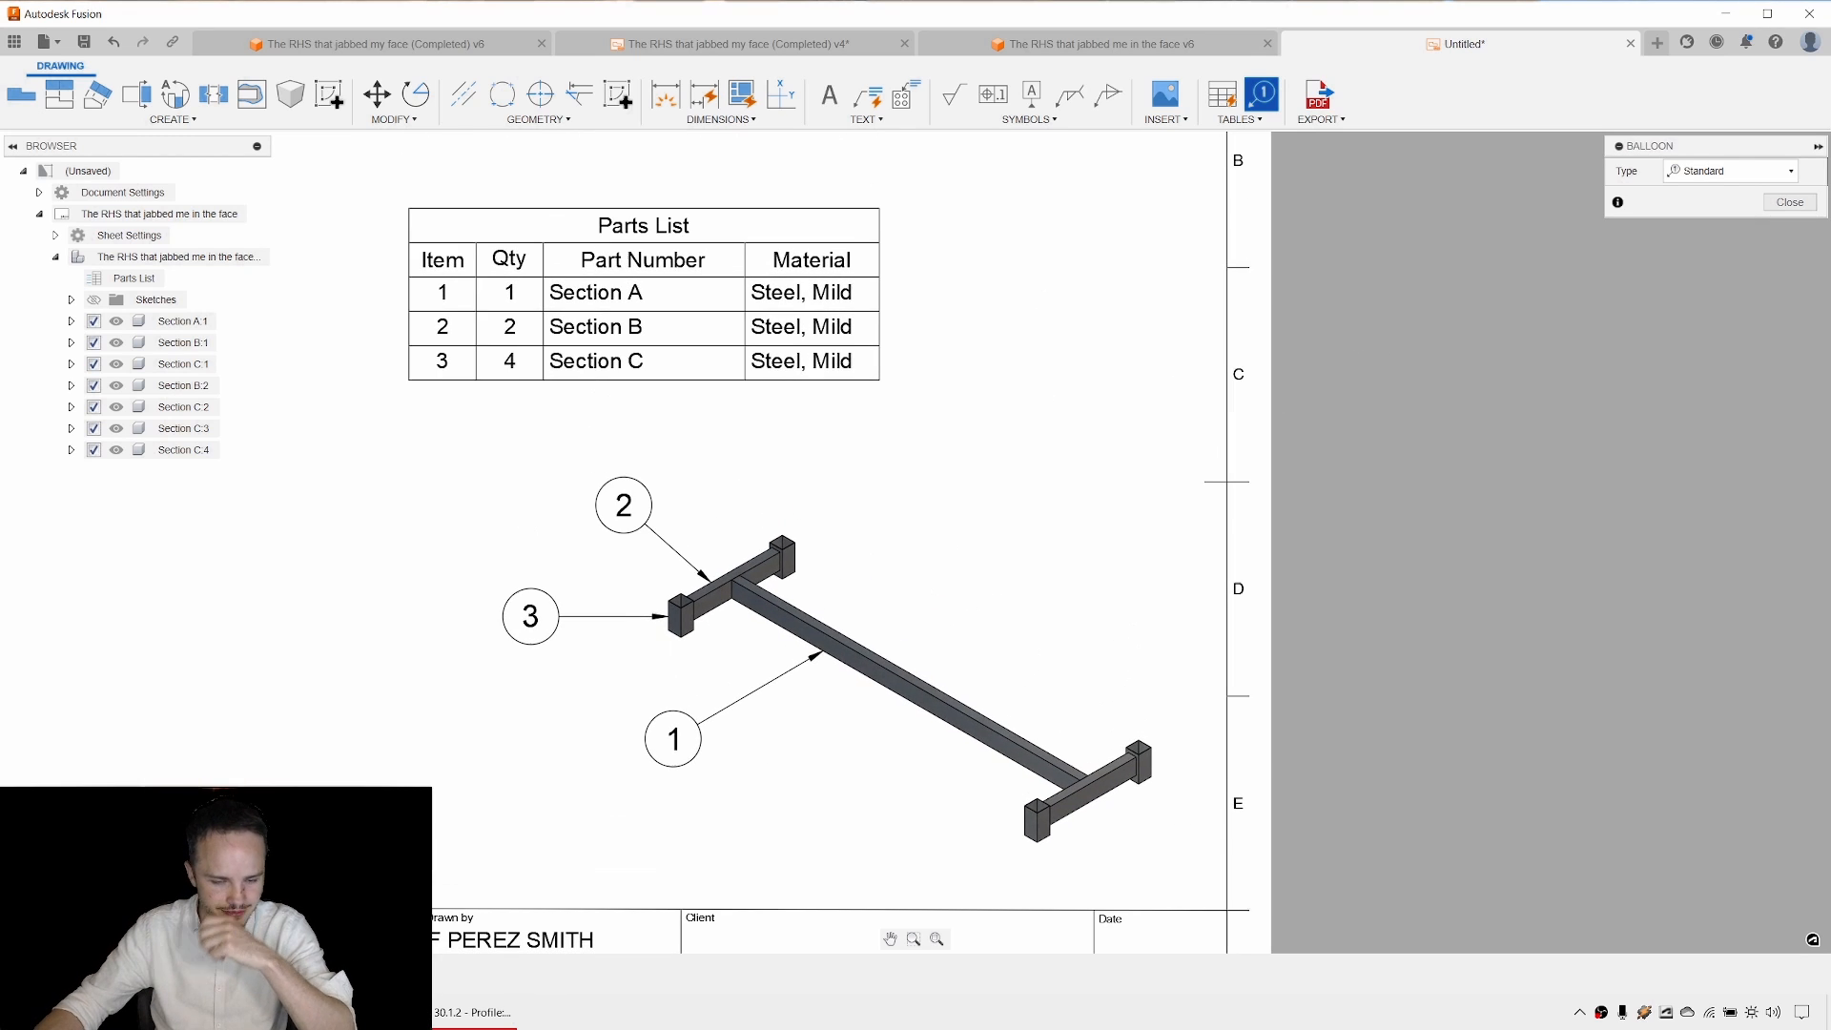
{"action": "middle_click_drag", "start_coordinate": [1148, 283], "coordinate": [1095, 366]}
{"action": "scroll", "coordinate": [1096, 366], "scroll_direction": "down", "scroll_amount": 1}
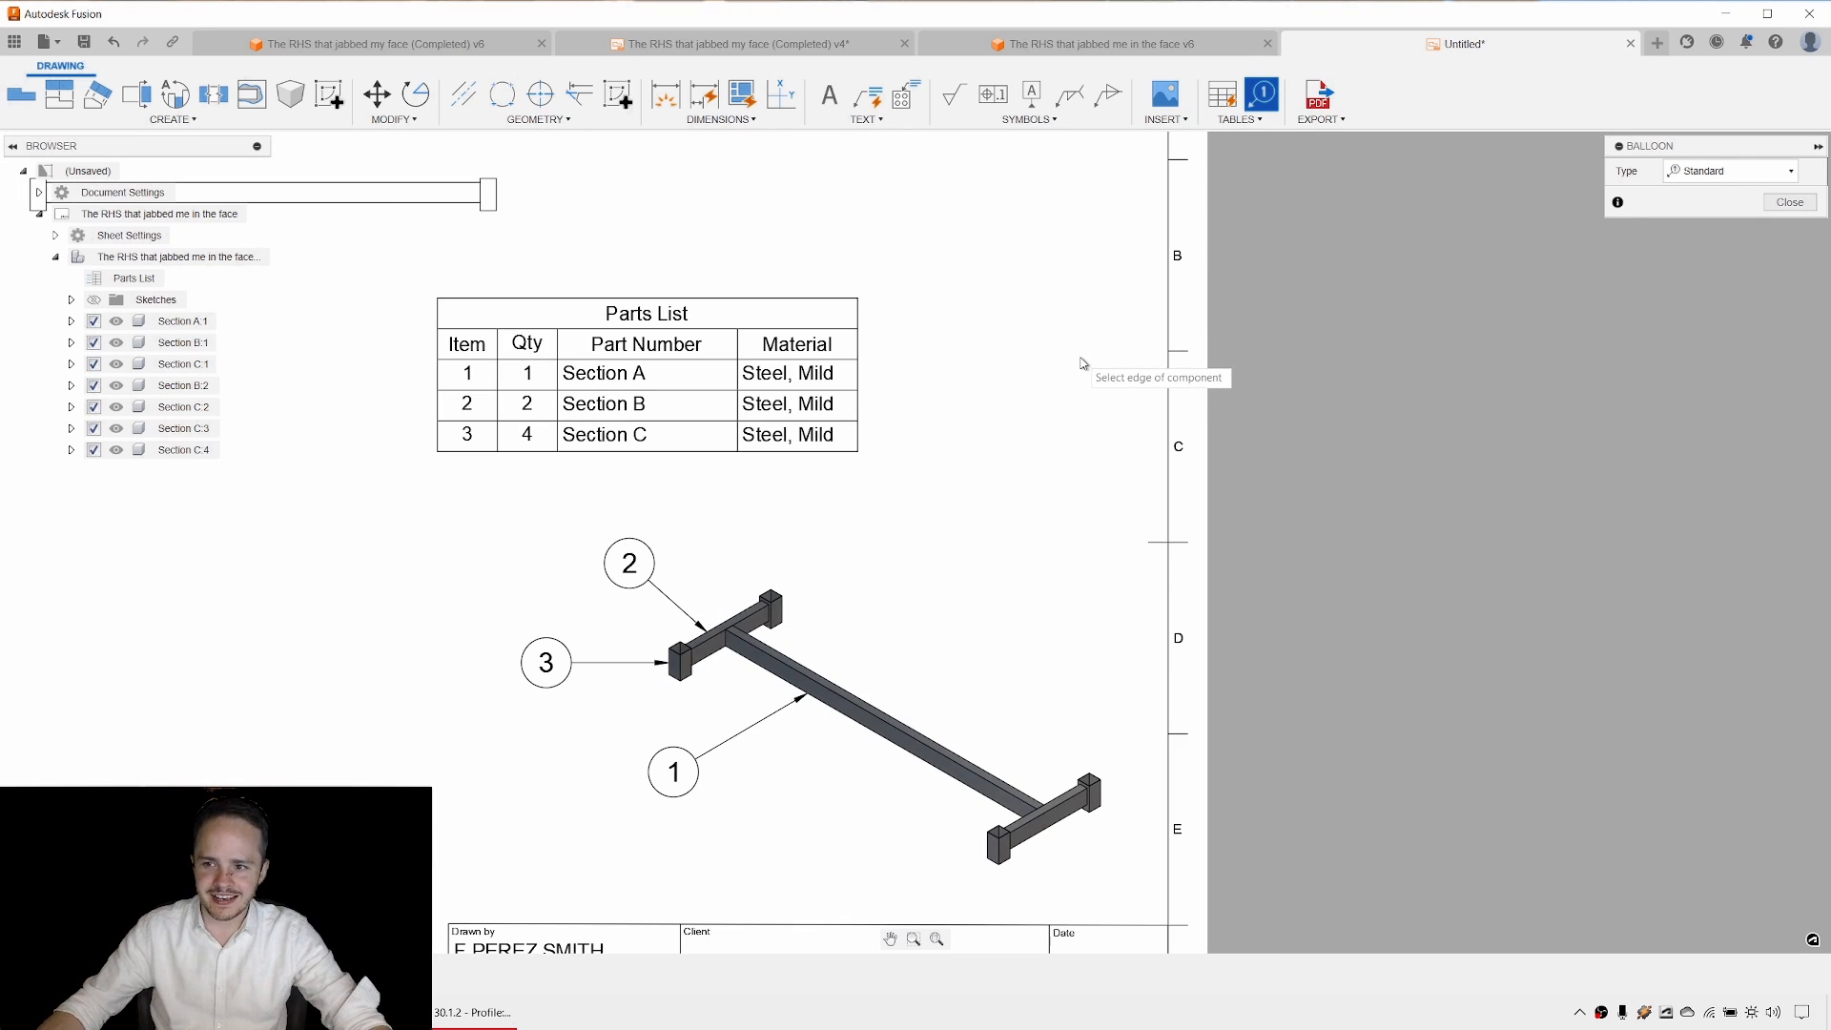
{"action": "key", "text": "Escape"}
Move the parts list slightly up on the sheet, towards the side view.
{"action": "middle_click_drag", "start_coordinate": [974, 245], "coordinate": [887, 362]}
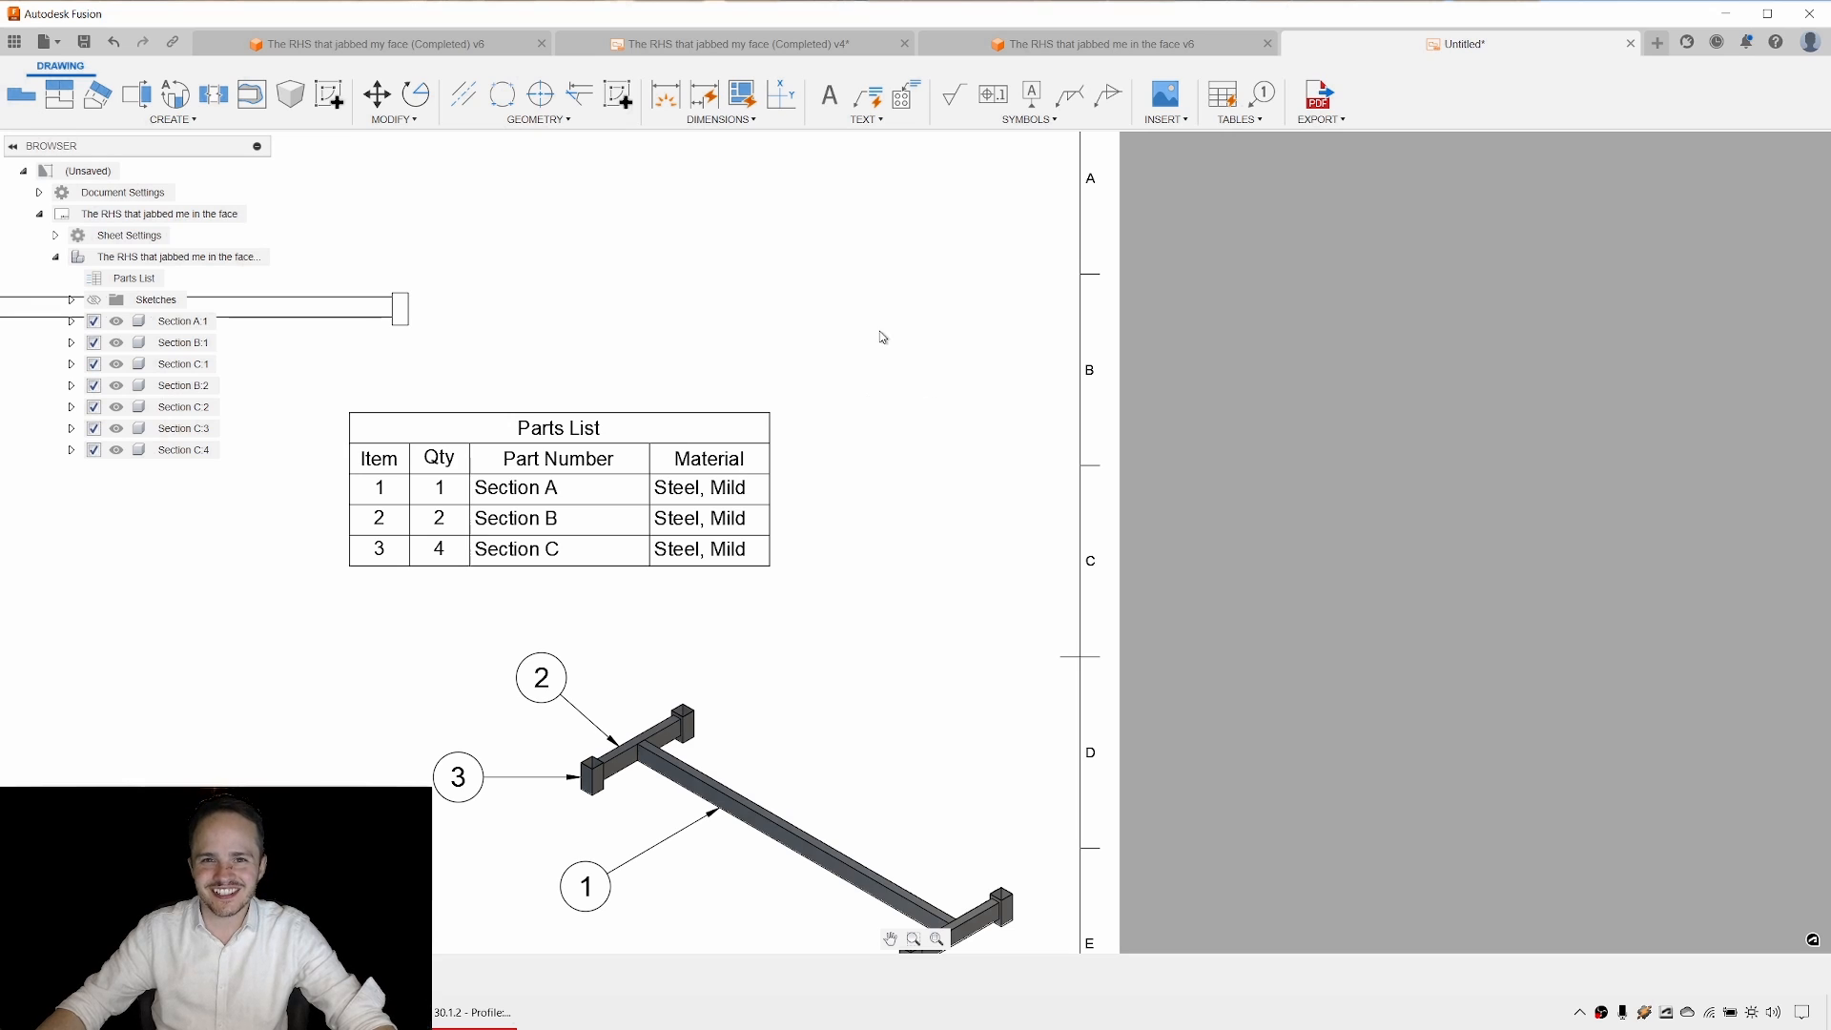
{"action": "middle_click_drag", "start_coordinate": [633, 403], "coordinate": [587, 526]}
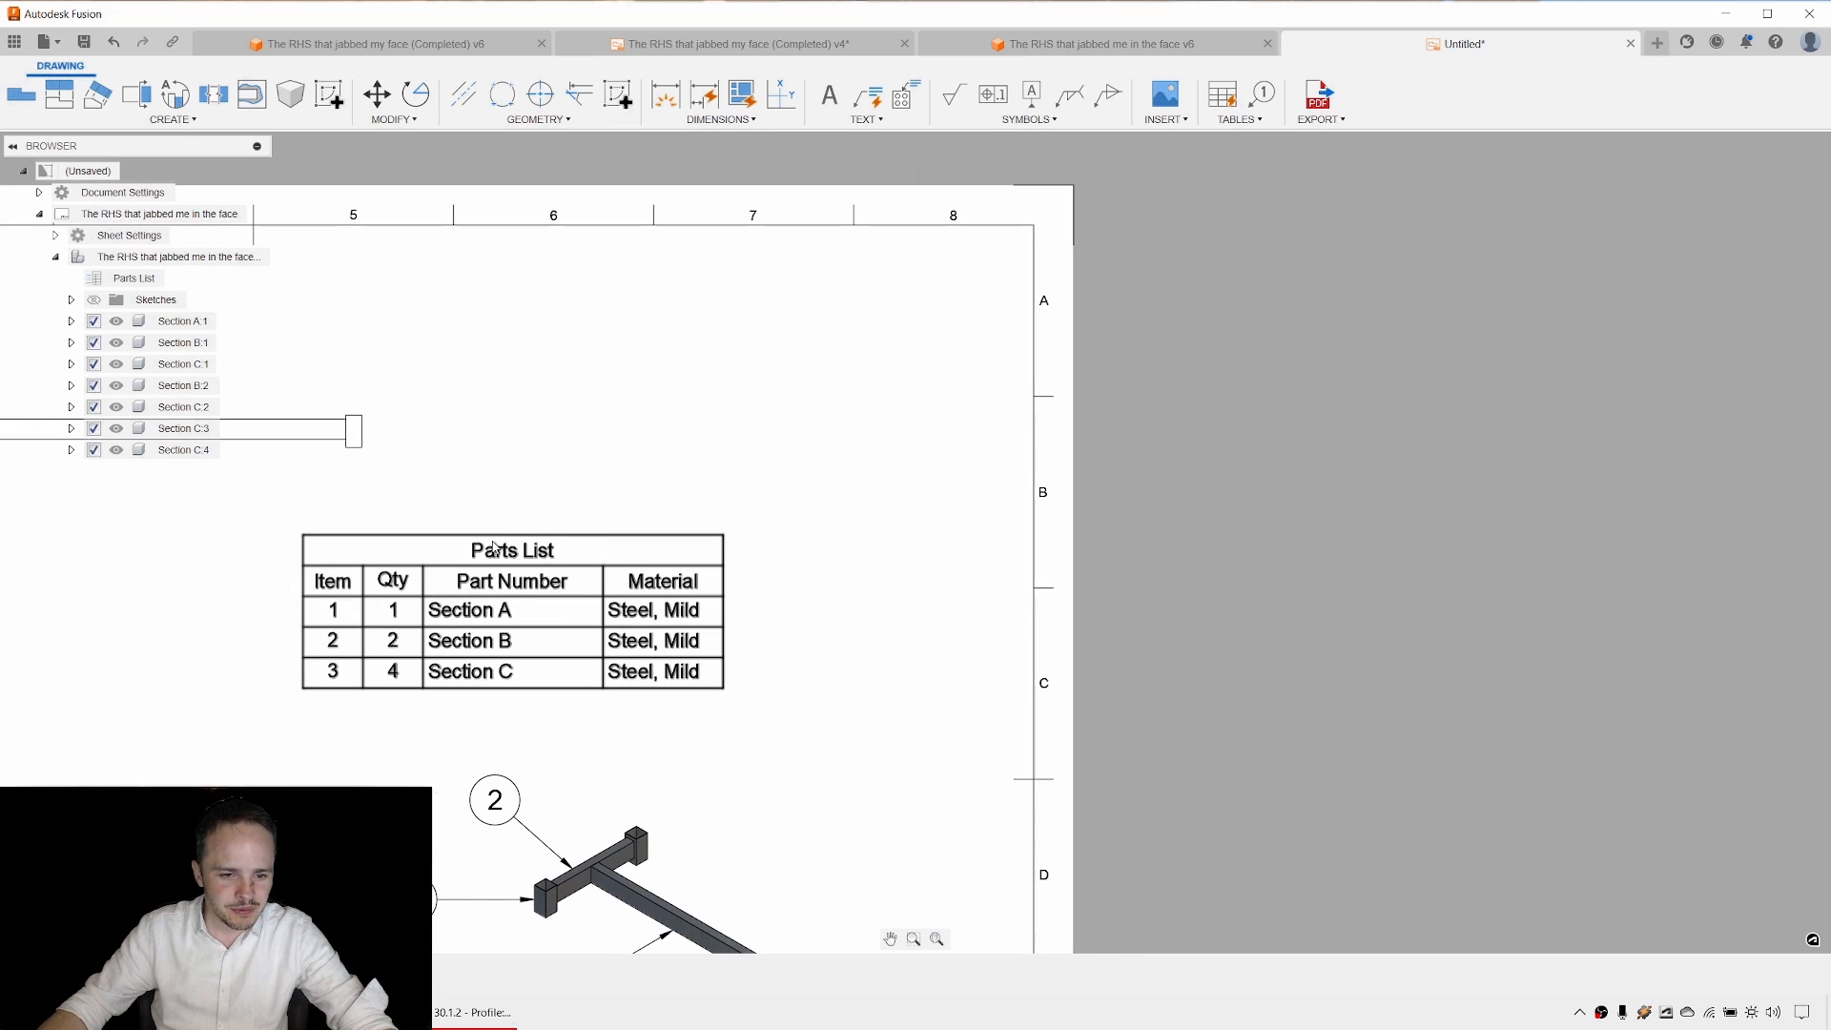
{"action": "left_click", "coordinate": [547, 532]}
{"action": "left_click", "coordinate": [574, 537]}
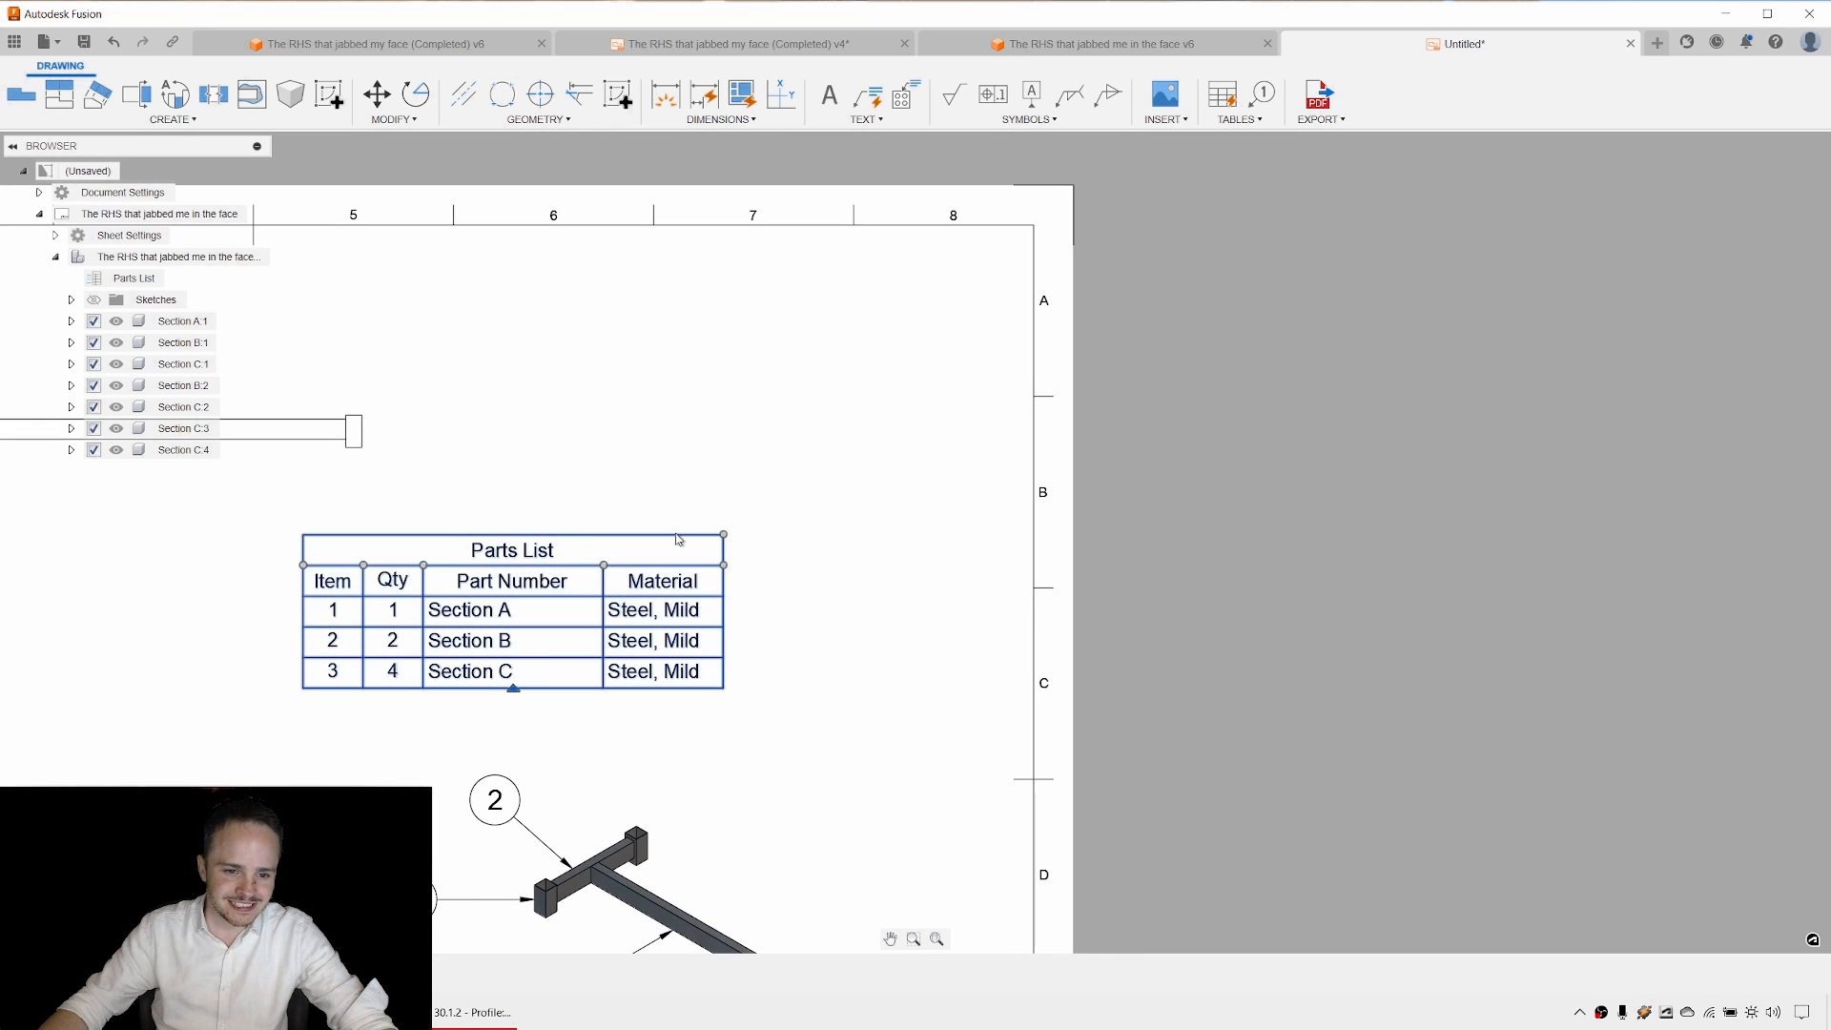
{"action": "key", "text": "Escape"}
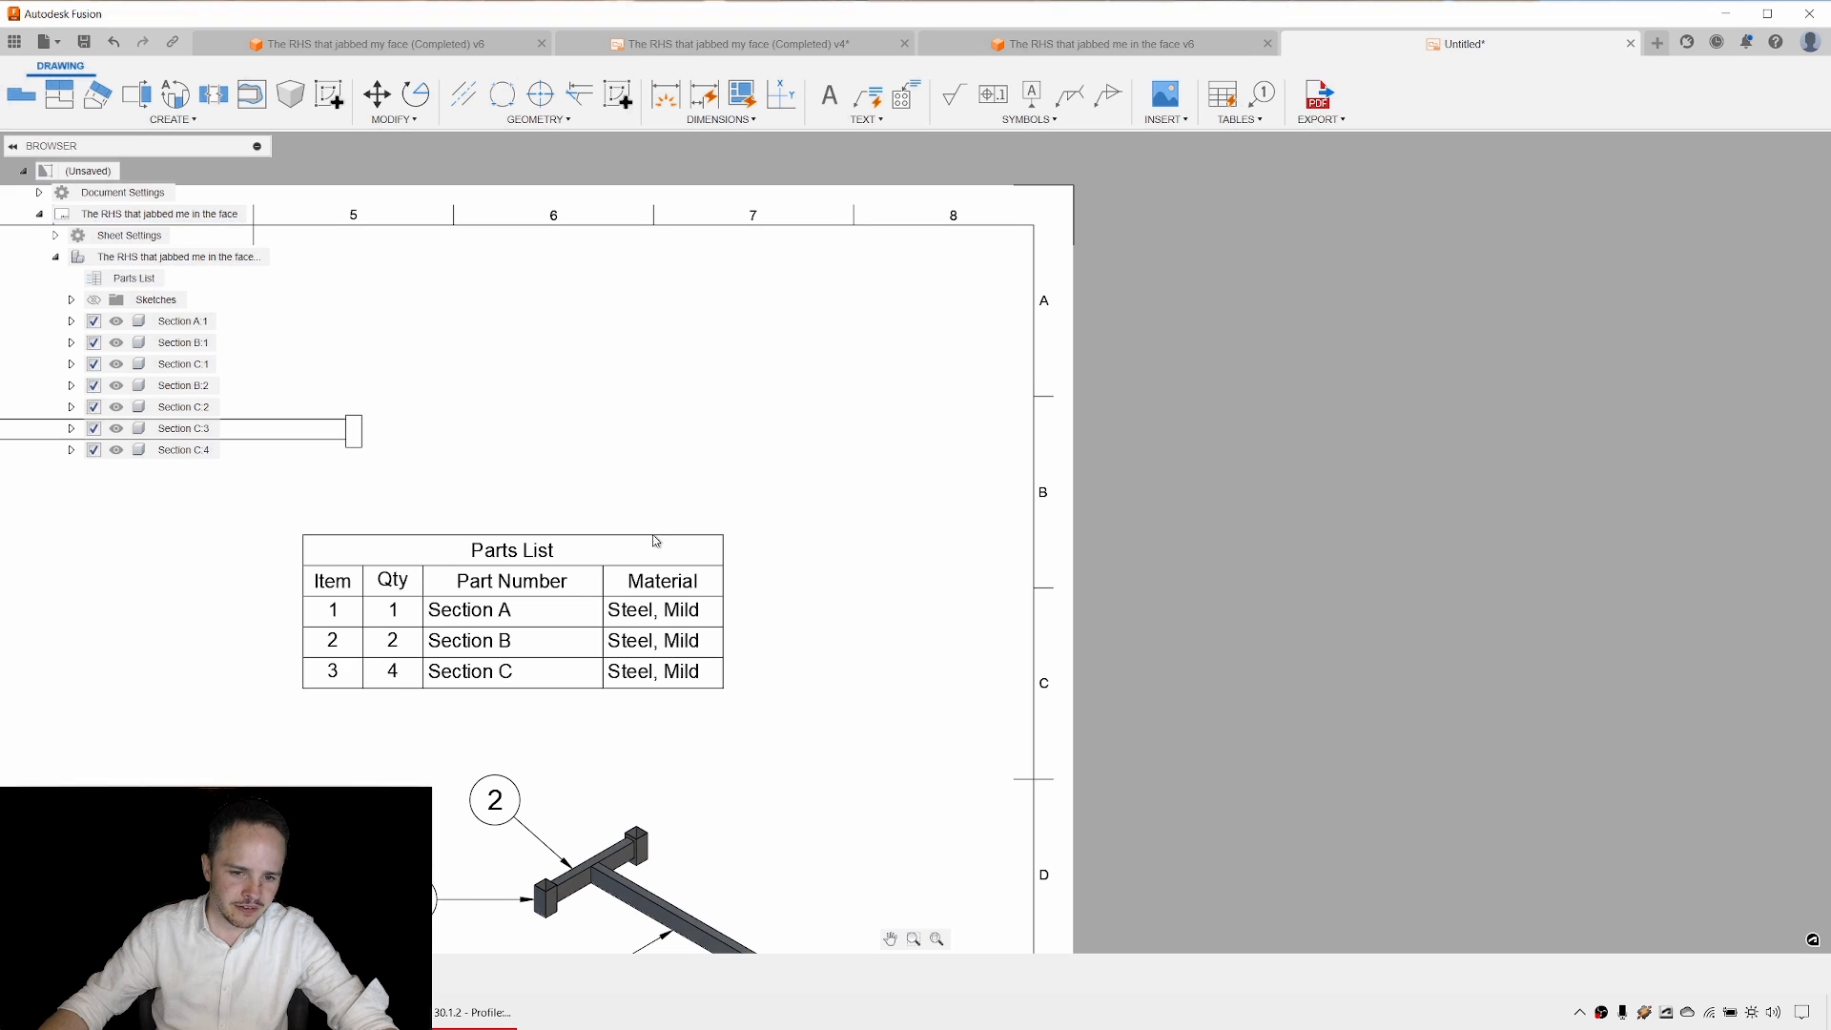
{"action": "left_click", "coordinate": [664, 535]}
{"action": "left_click_drag", "start_coordinate": [682, 543], "coordinate": [510, 515]}
{"action": "left_click", "coordinate": [640, 492]}
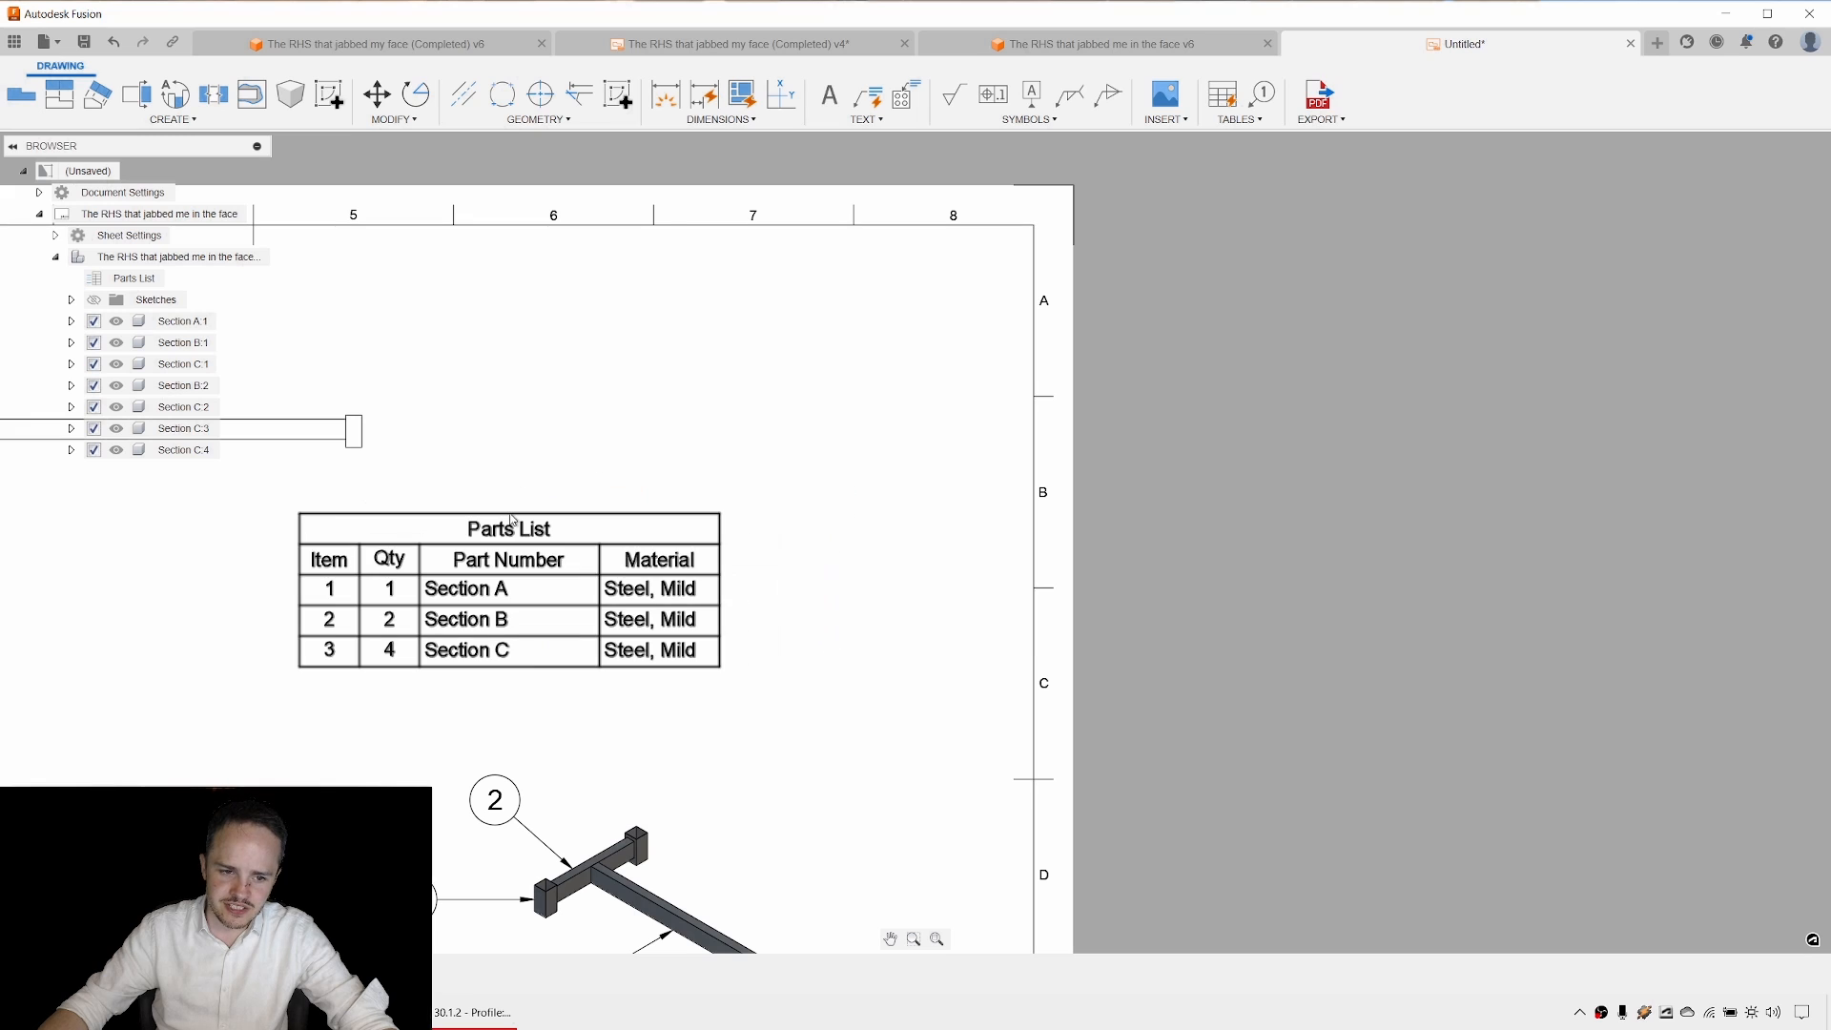
Try the Mass column in the parts list, remove it again, and add the Description column instead.
{"action": "double_click", "coordinate": [510, 515]}
{"action": "left_click_drag", "start_coordinate": [1703, 159], "coordinate": [1285, 363]}
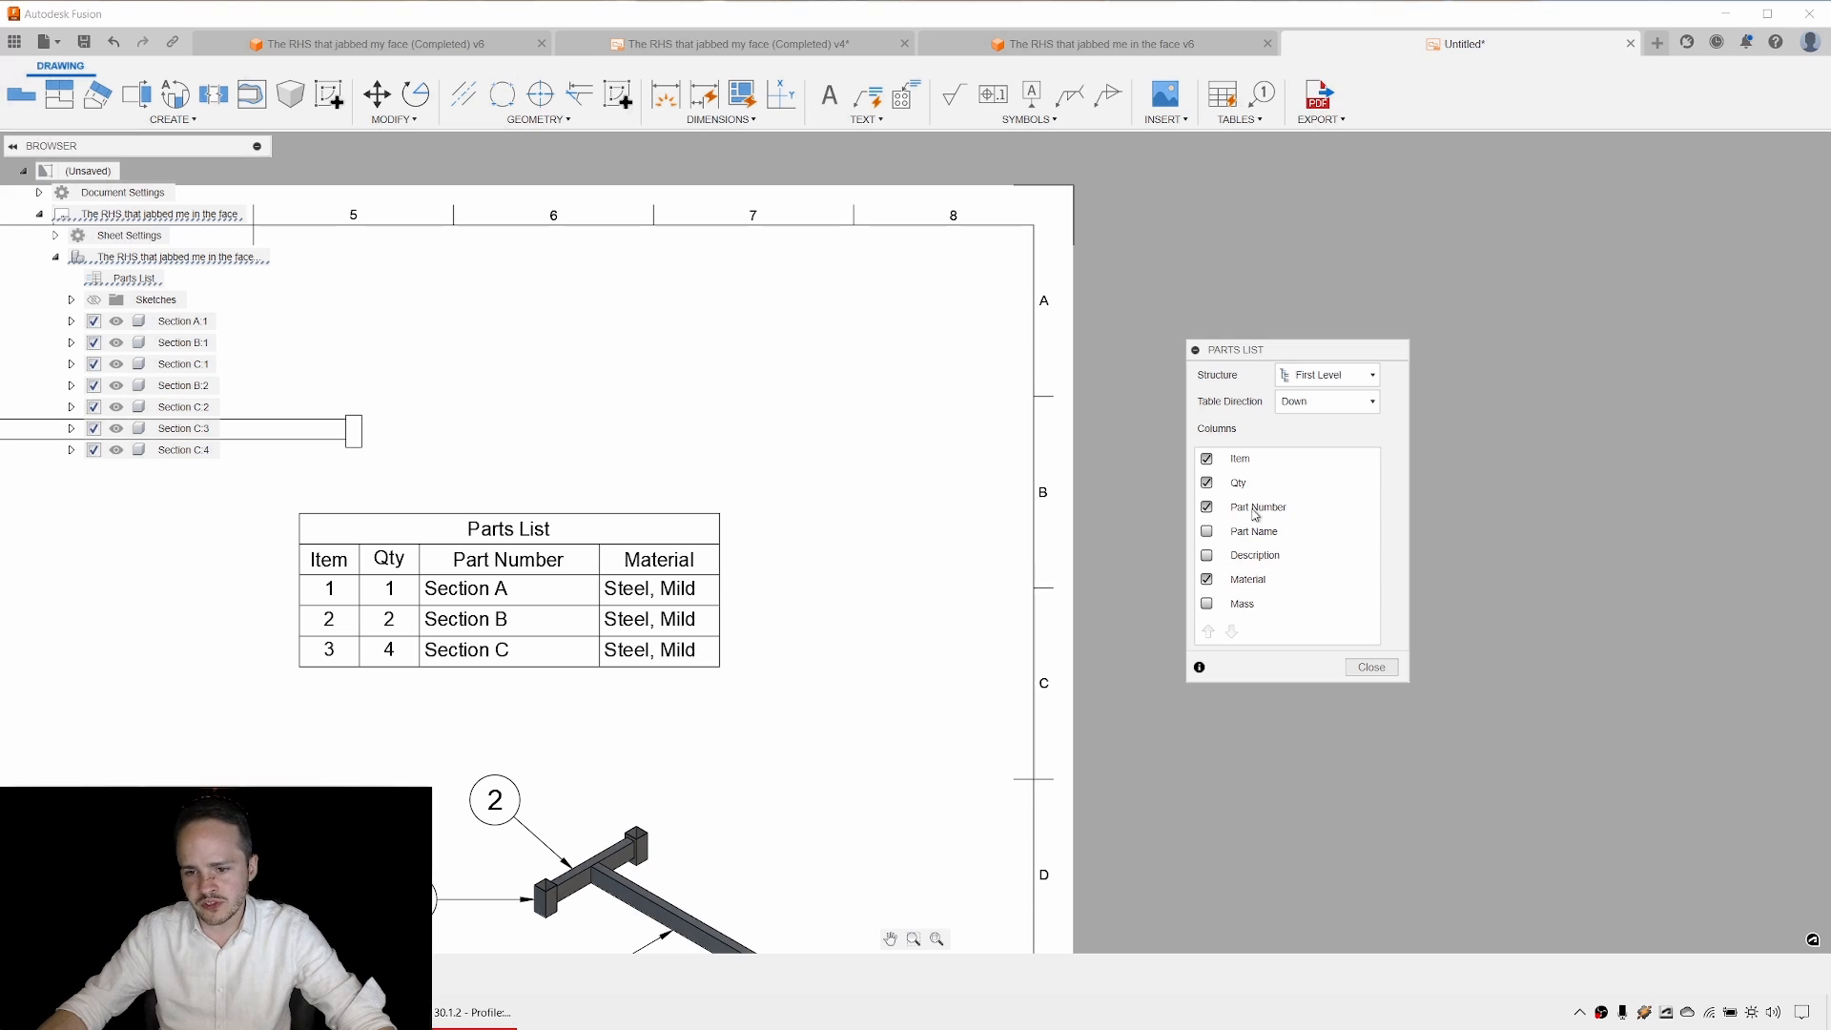
{"action": "left_click", "coordinate": [1207, 605]}
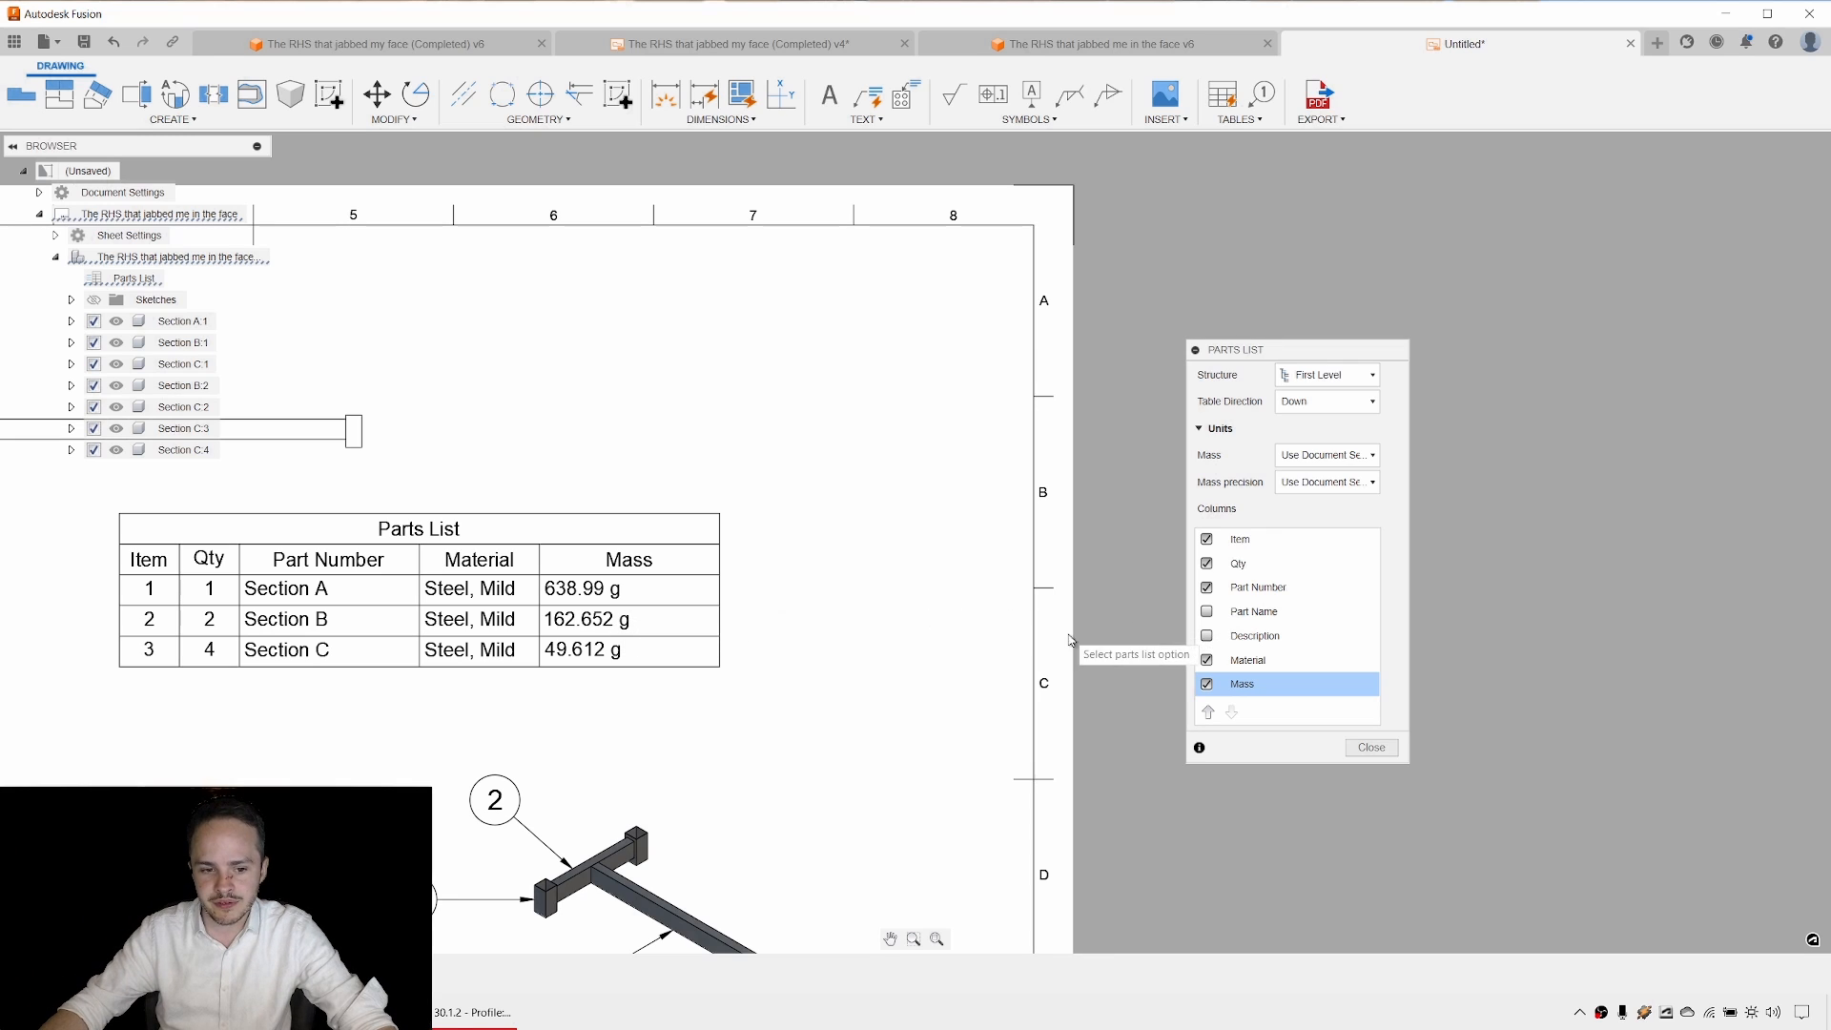
{"action": "left_click", "coordinate": [1207, 685]}
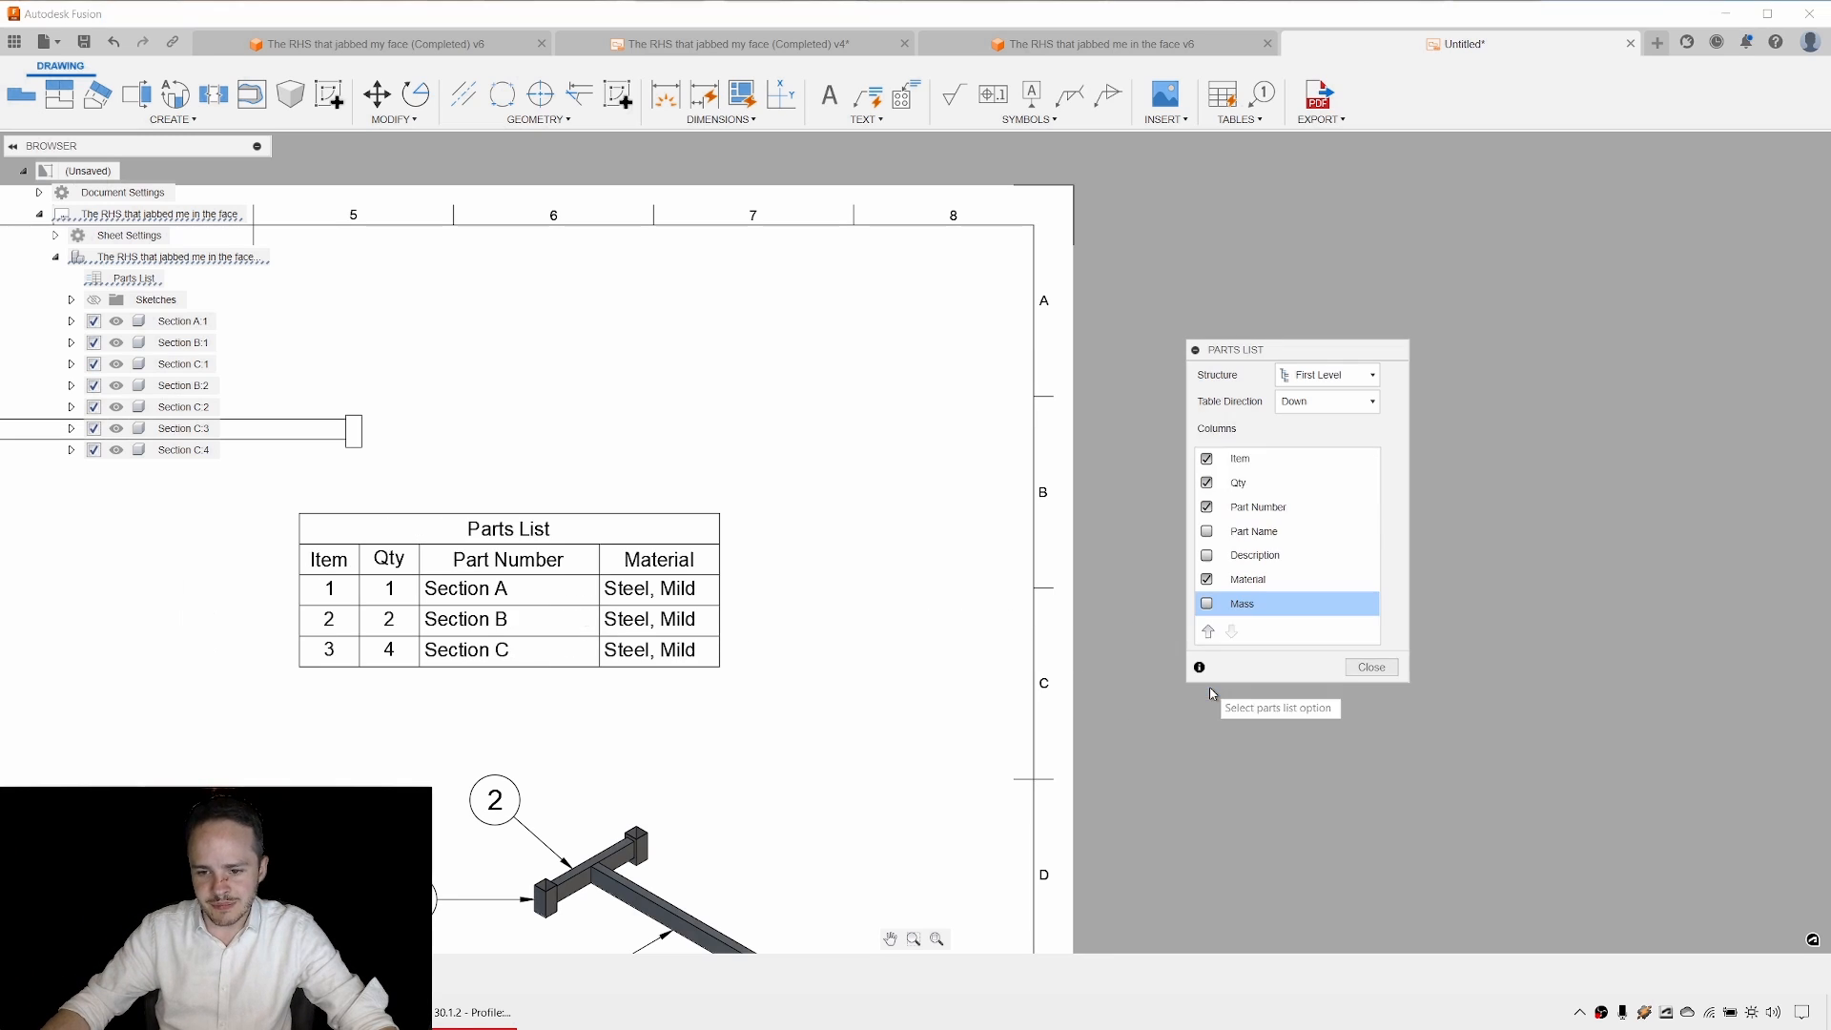
{"action": "left_click", "coordinate": [1207, 556]}
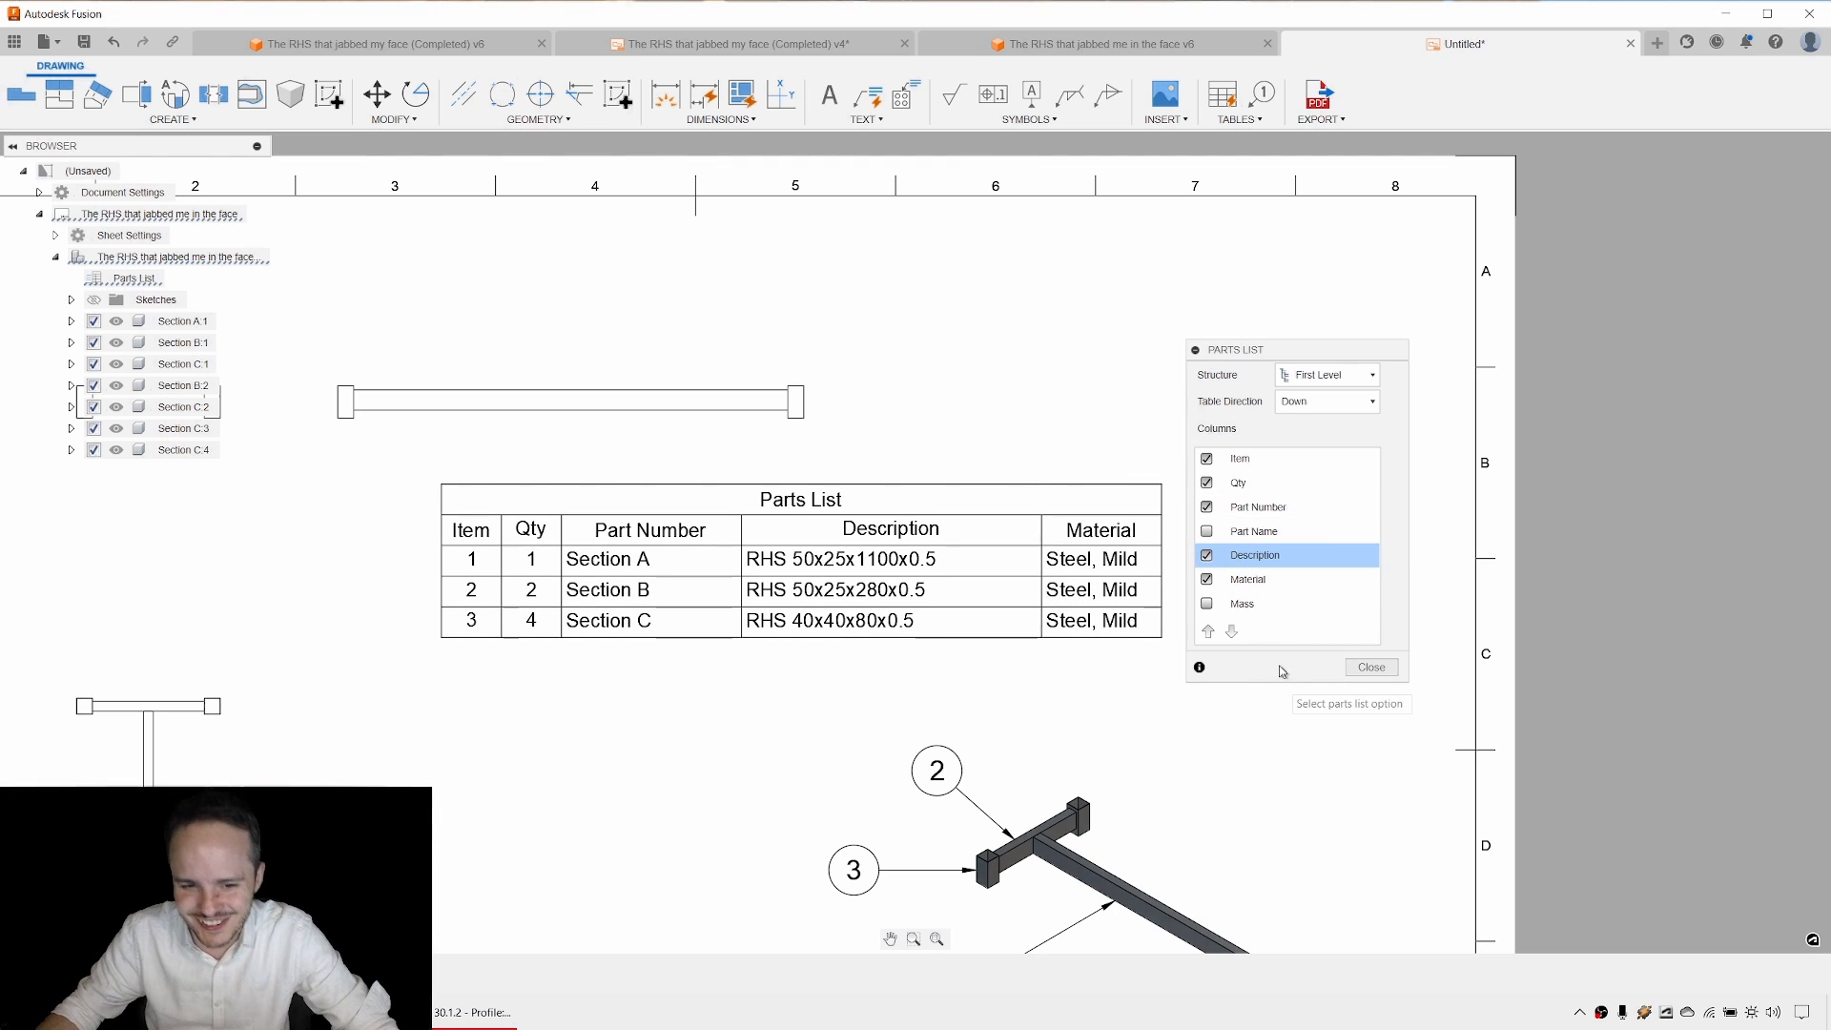
Finish the parts list column settings and narrow the Description column so it fits its text more closely.
{"action": "left_click", "coordinate": [1363, 668]}
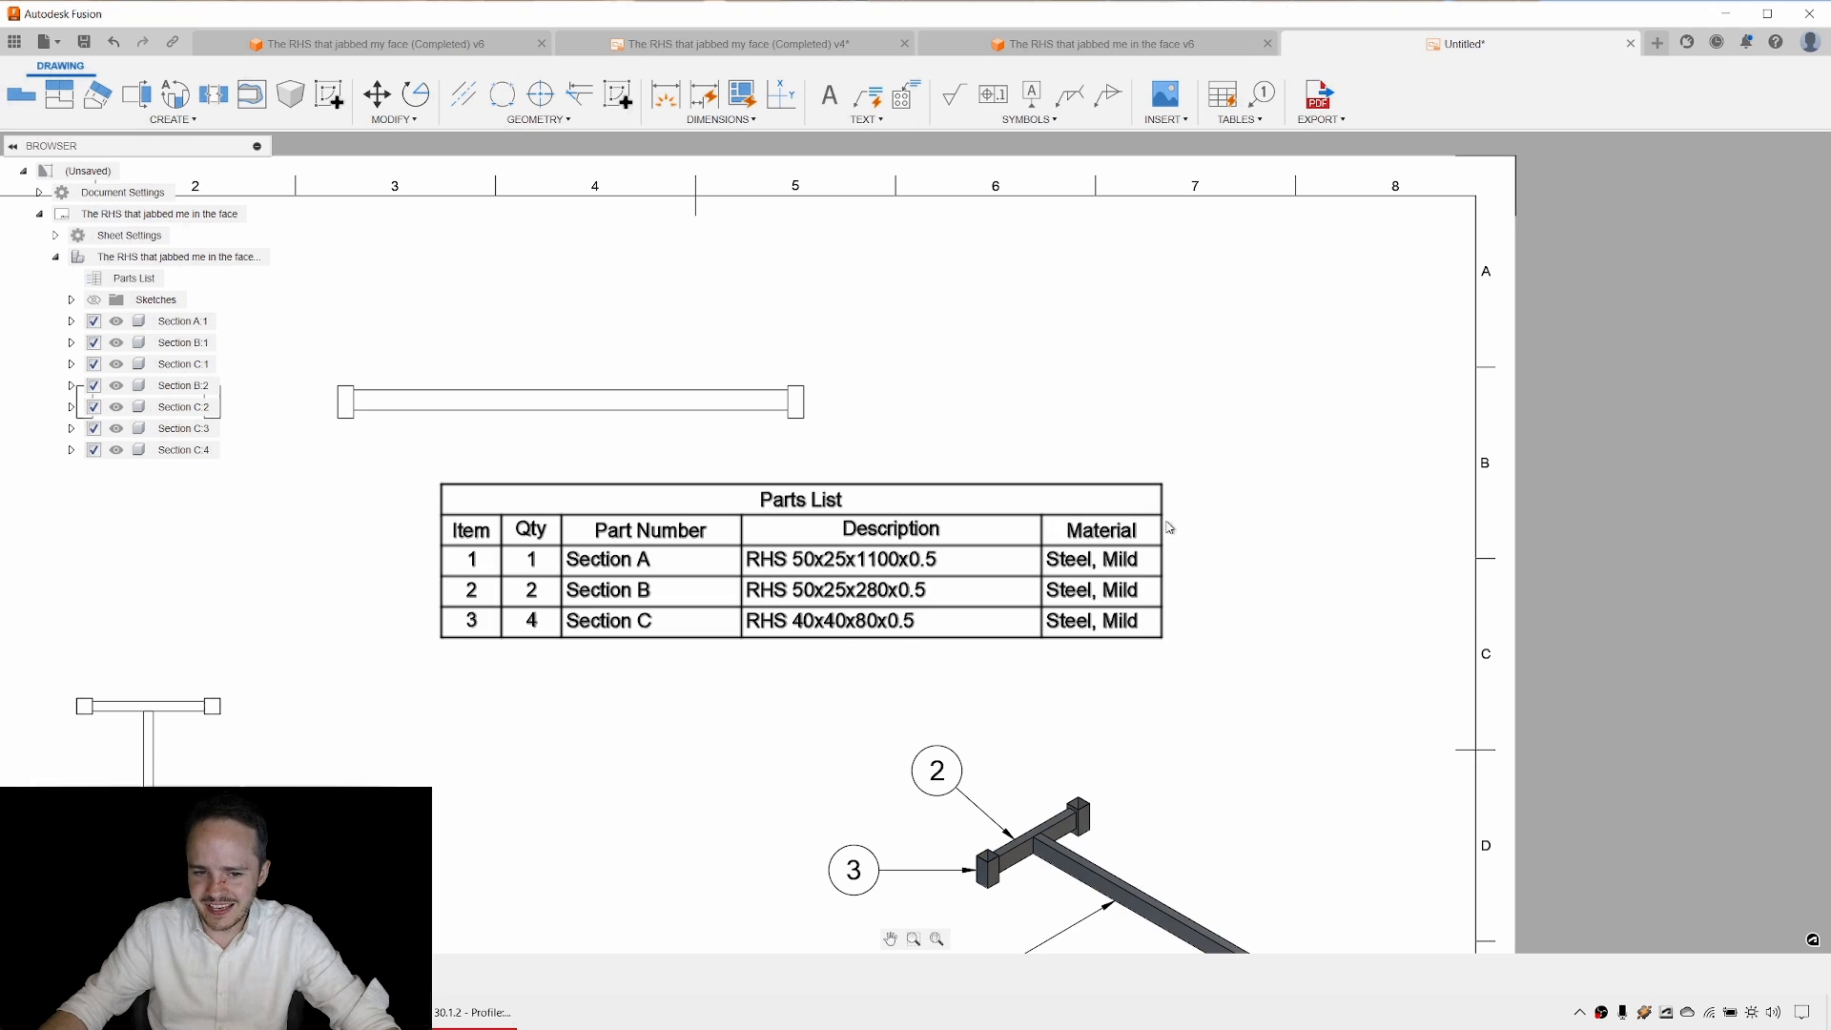
{"action": "left_click_drag", "start_coordinate": [739, 528], "coordinate": [746, 532]}
{"action": "left_click", "coordinate": [773, 534]}
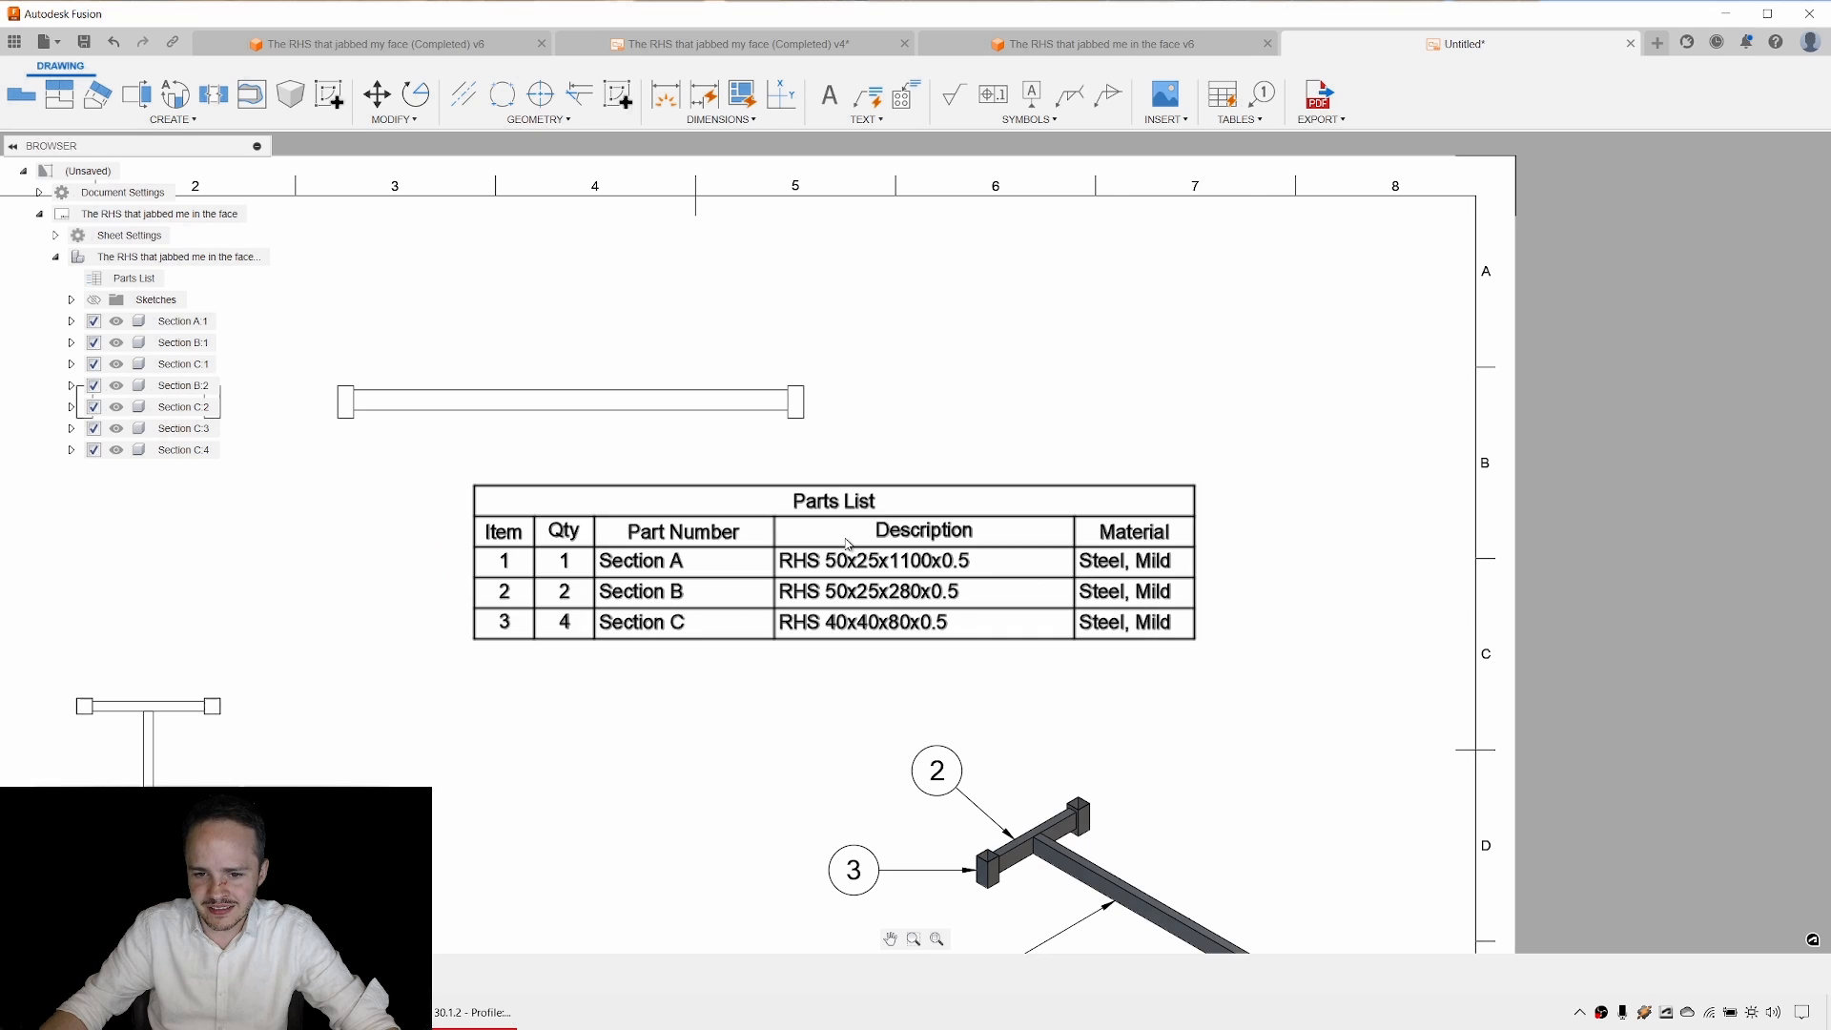
{"action": "left_click", "coordinate": [1074, 516]}
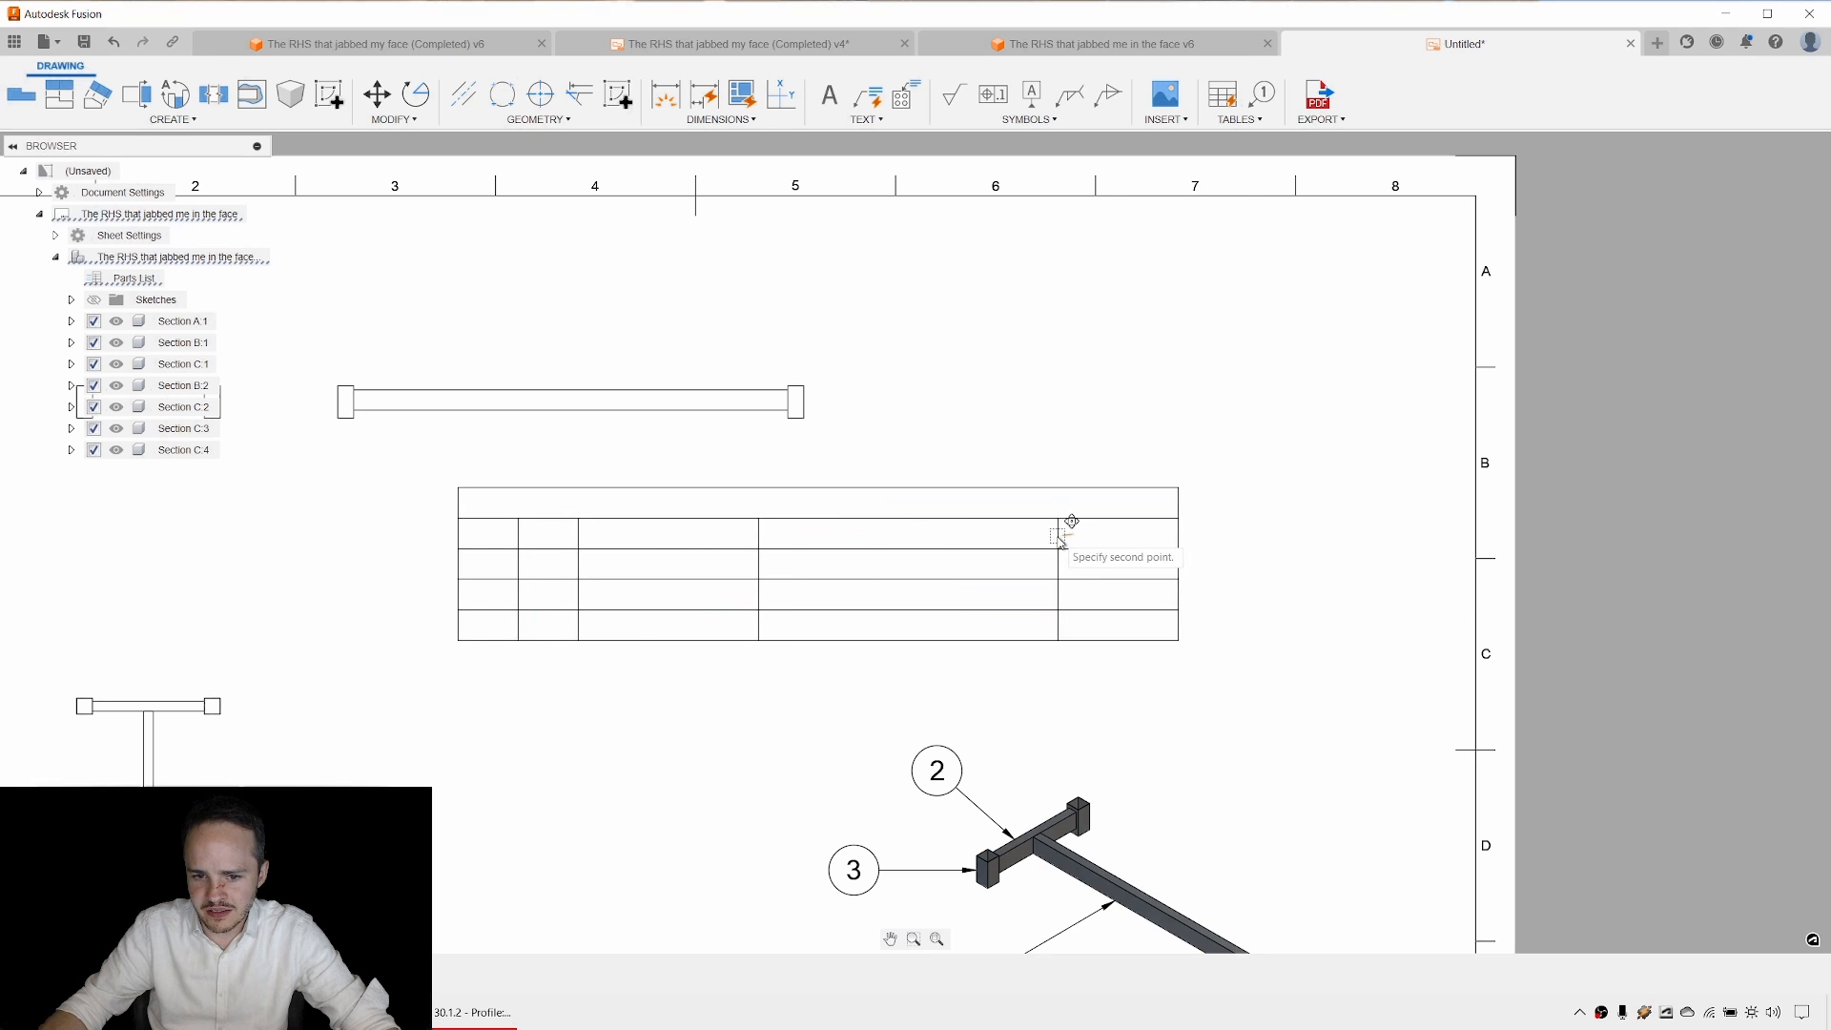
{"action": "left_click", "coordinate": [992, 519]}
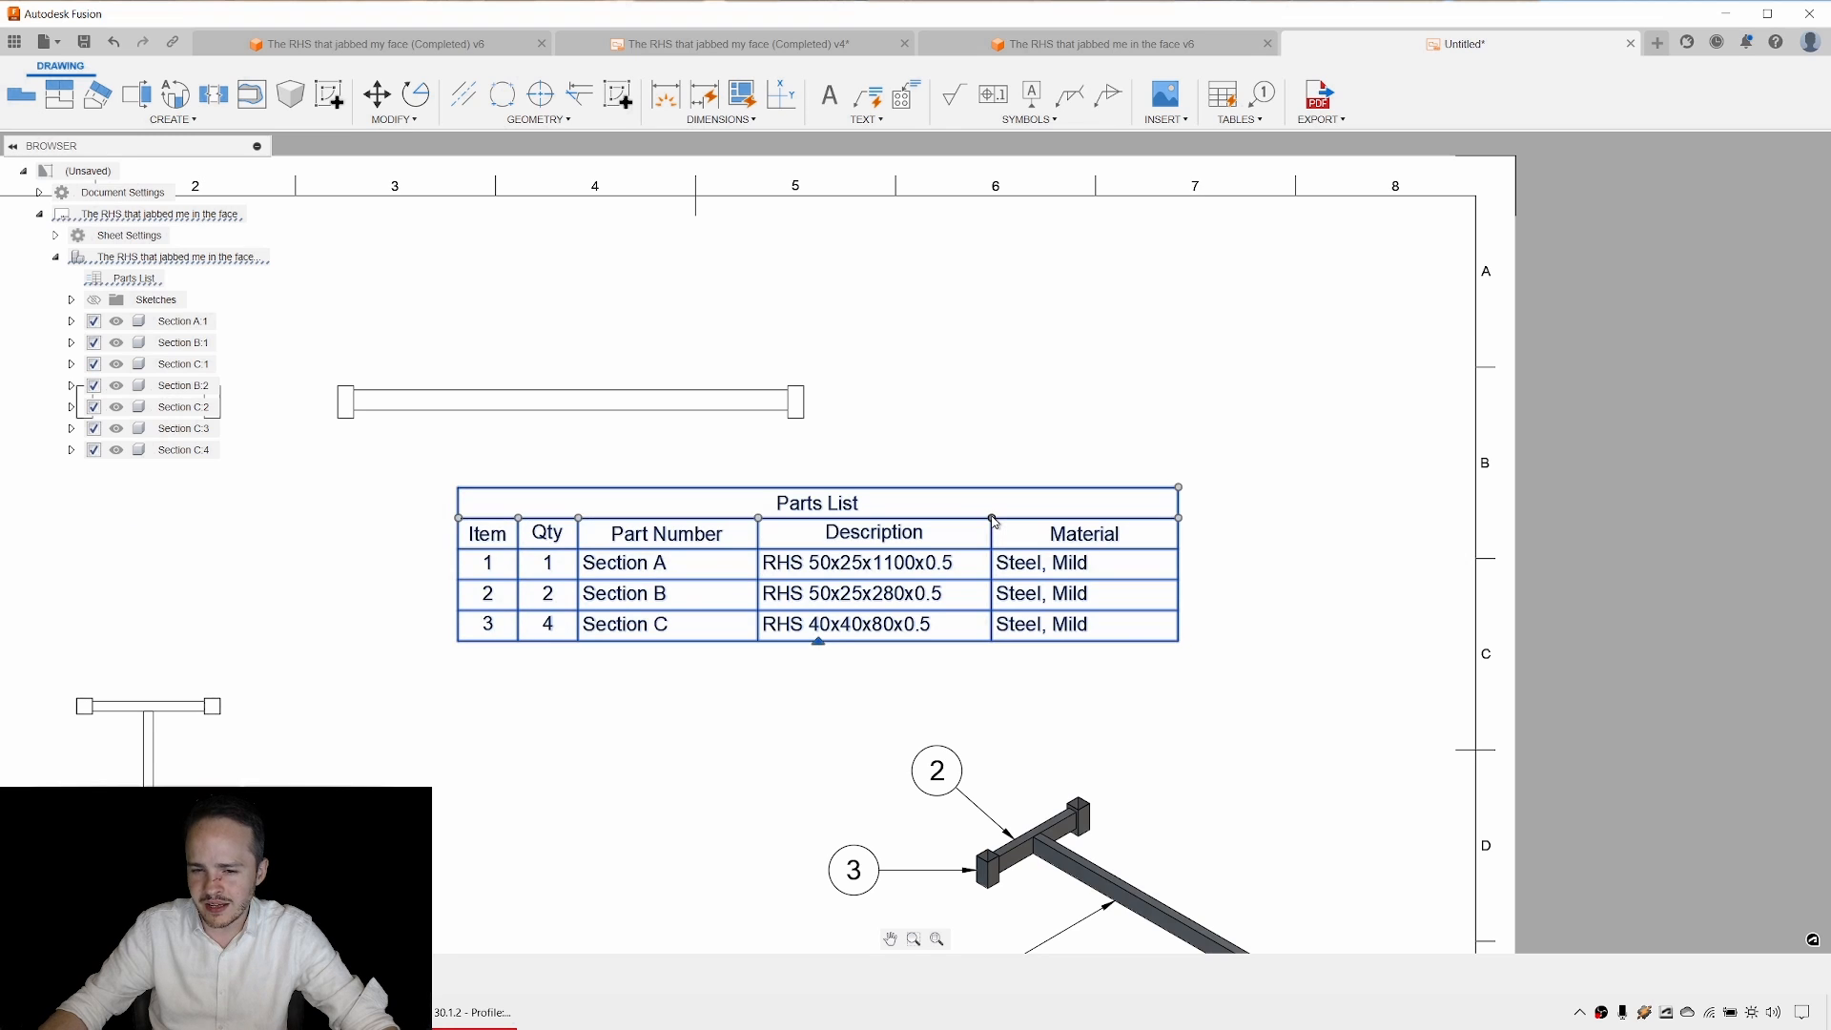
{"action": "left_click_drag", "start_coordinate": [992, 519], "coordinate": [977, 519]}
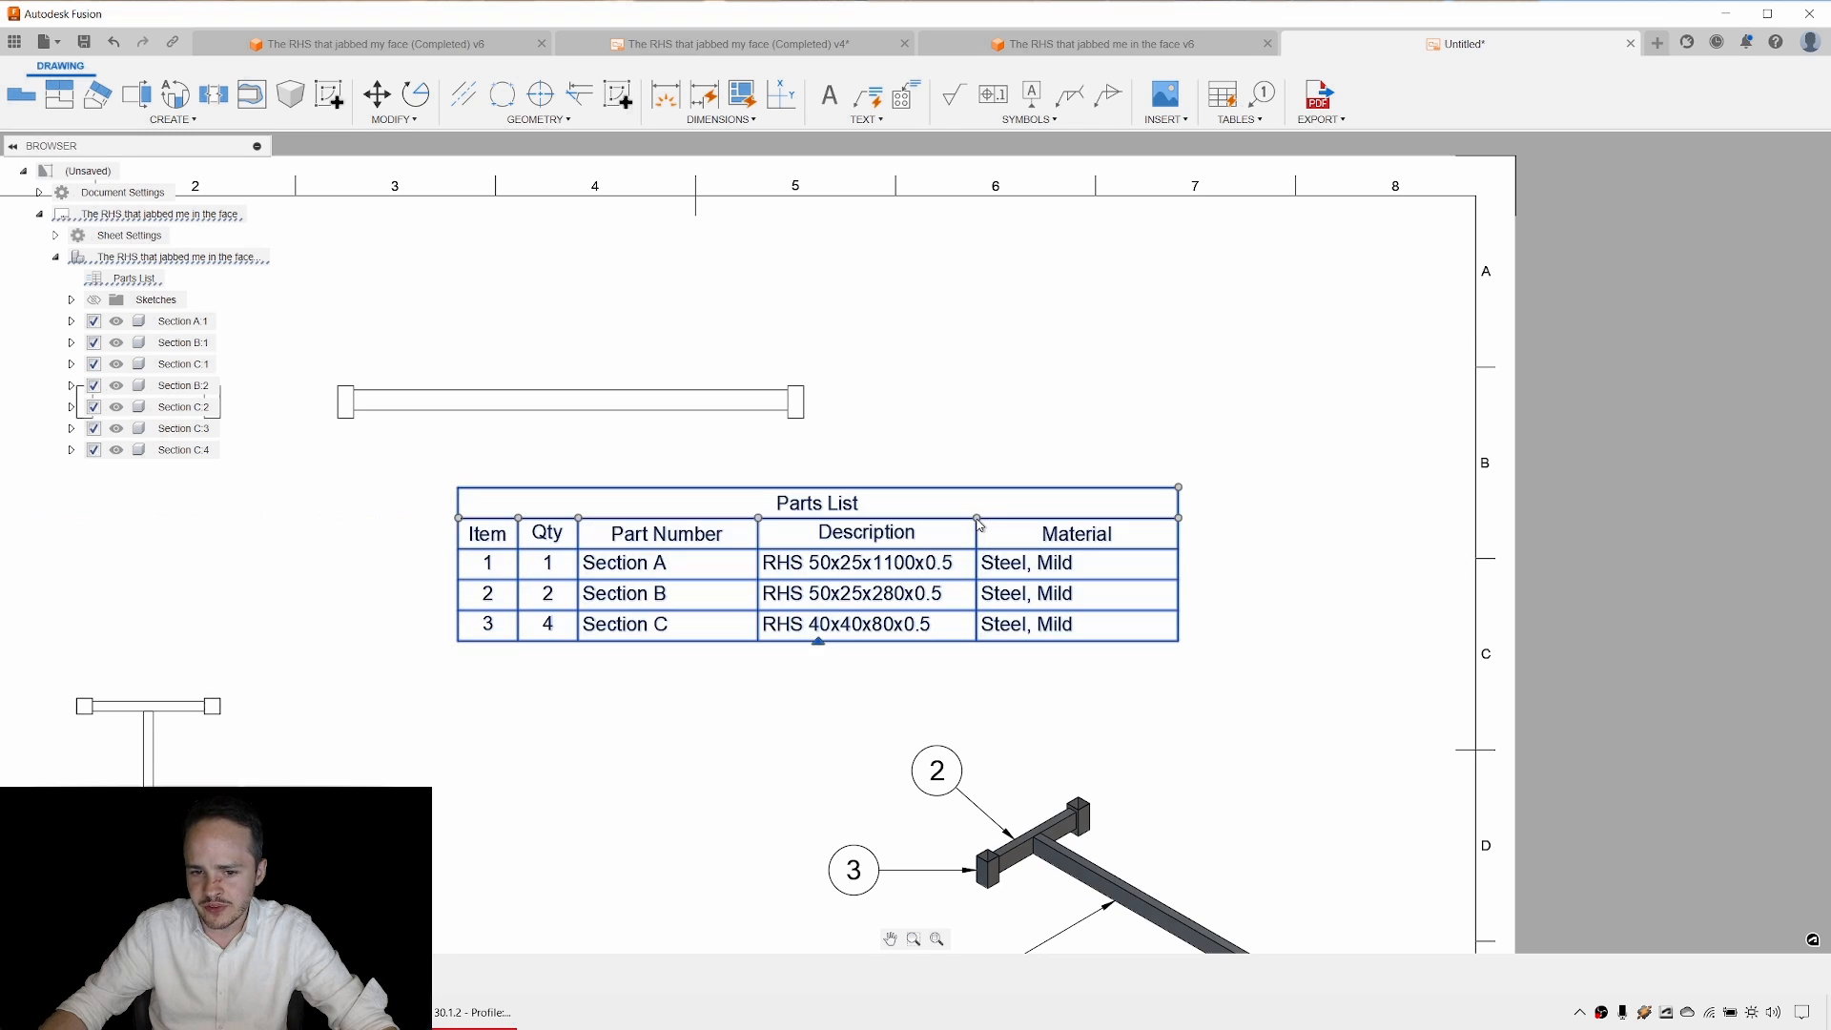
Narrow the Part Number and Material columns of the parts list, keeping all entries on one line.
{"action": "left_click", "coordinate": [758, 520]}
{"action": "left_click", "coordinate": [743, 520]}
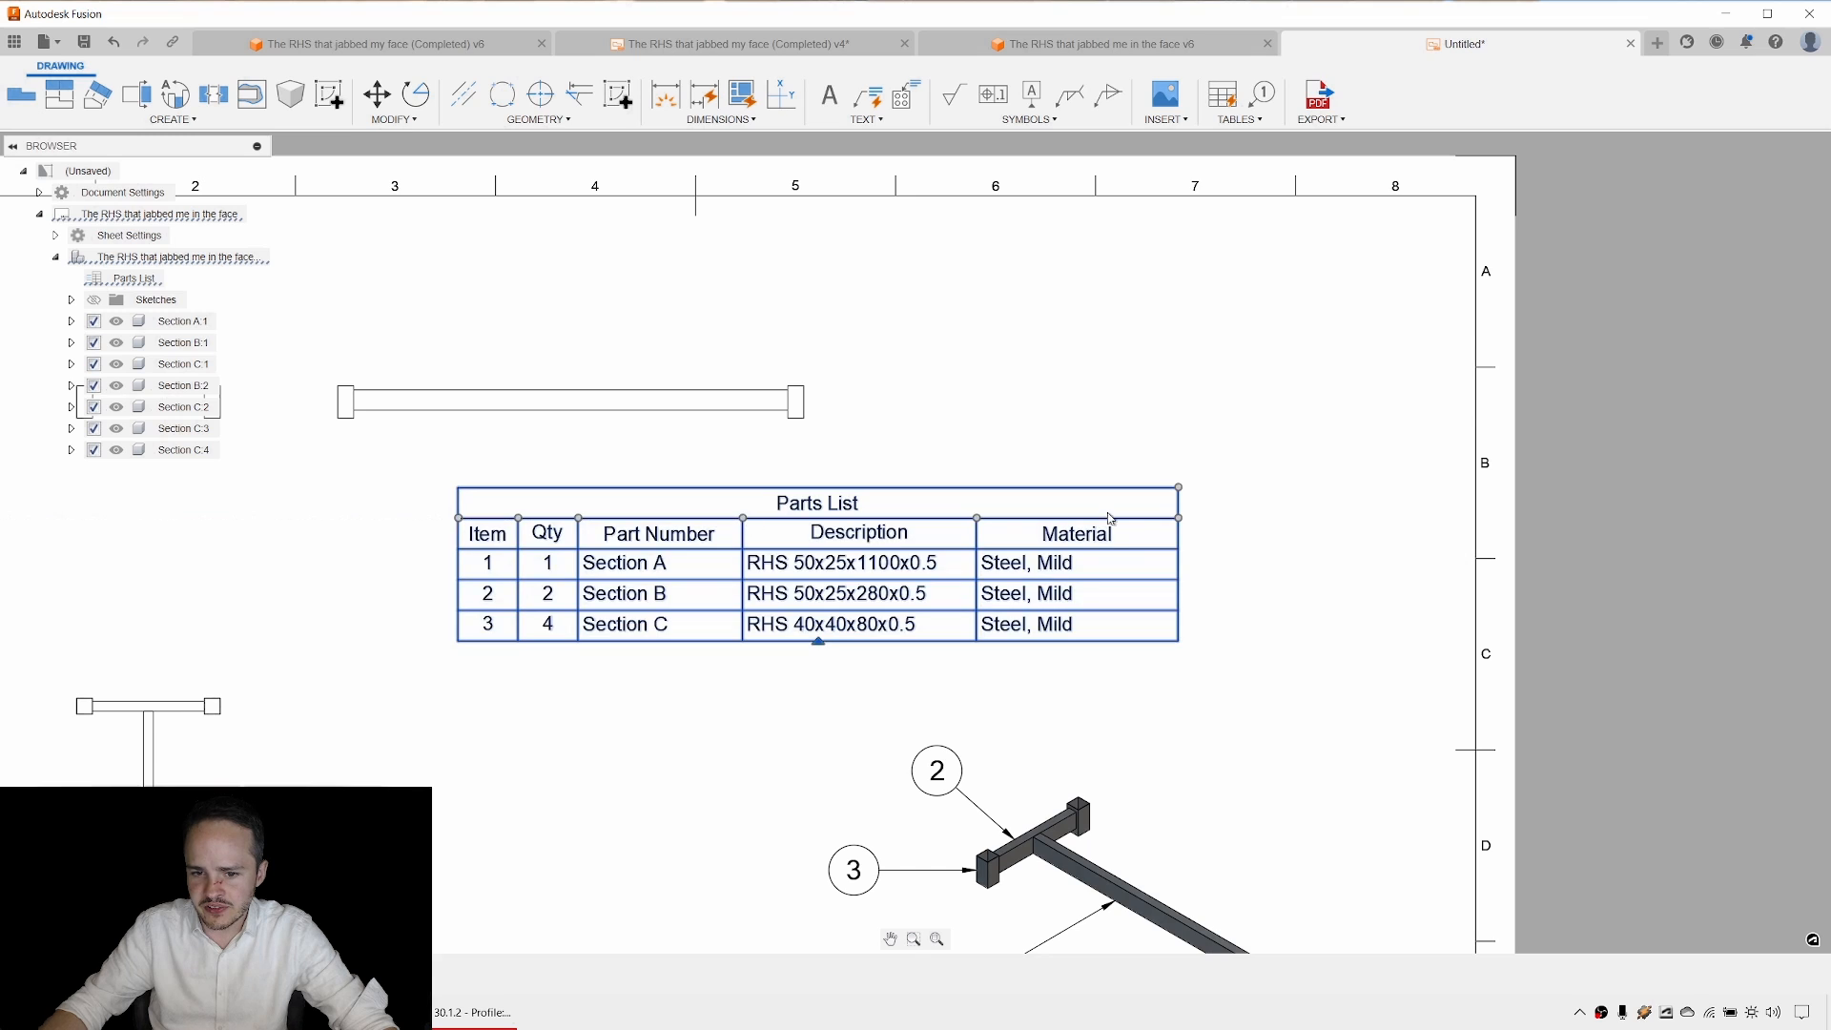
{"action": "left_click", "coordinate": [1178, 520]}
{"action": "left_click", "coordinate": [1130, 520]}
{"action": "left_click", "coordinate": [1130, 520]}
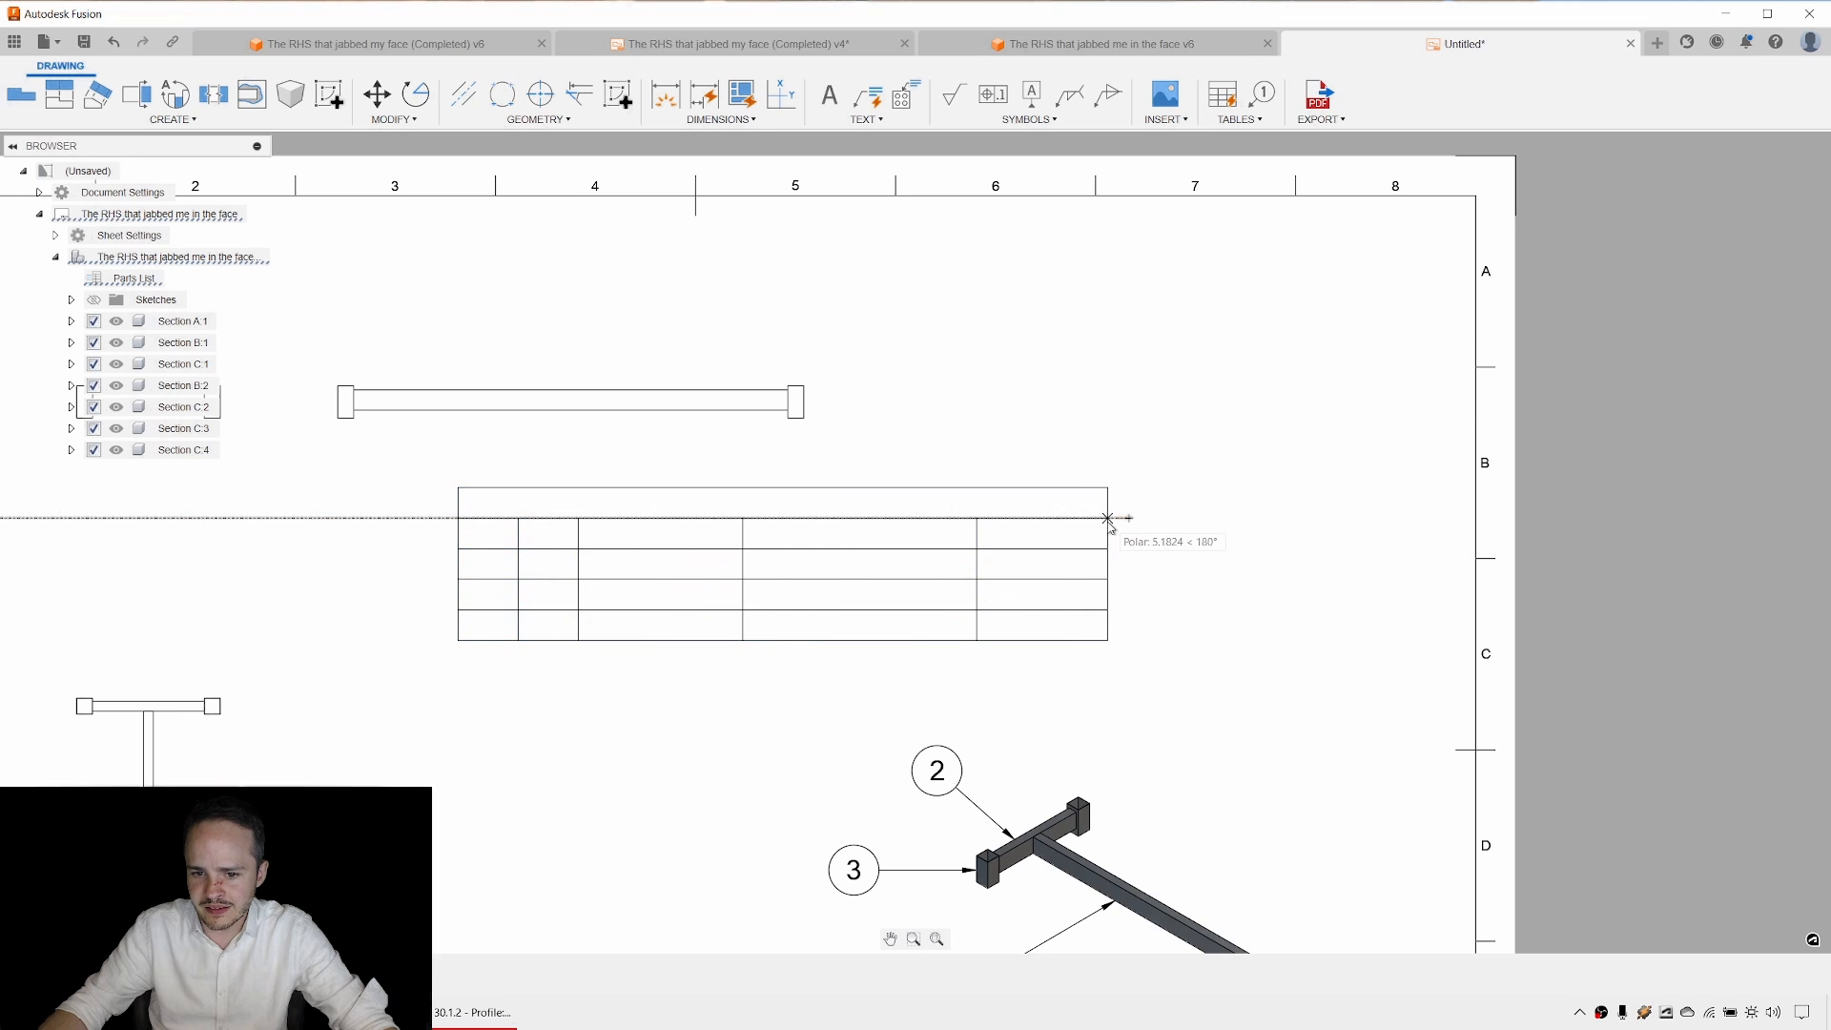
{"action": "left_click", "coordinate": [1106, 520]}
{"action": "left_click", "coordinate": [1107, 520]}
{"action": "left_click", "coordinate": [1094, 519]}
{"action": "left_click", "coordinate": [1168, 535]}
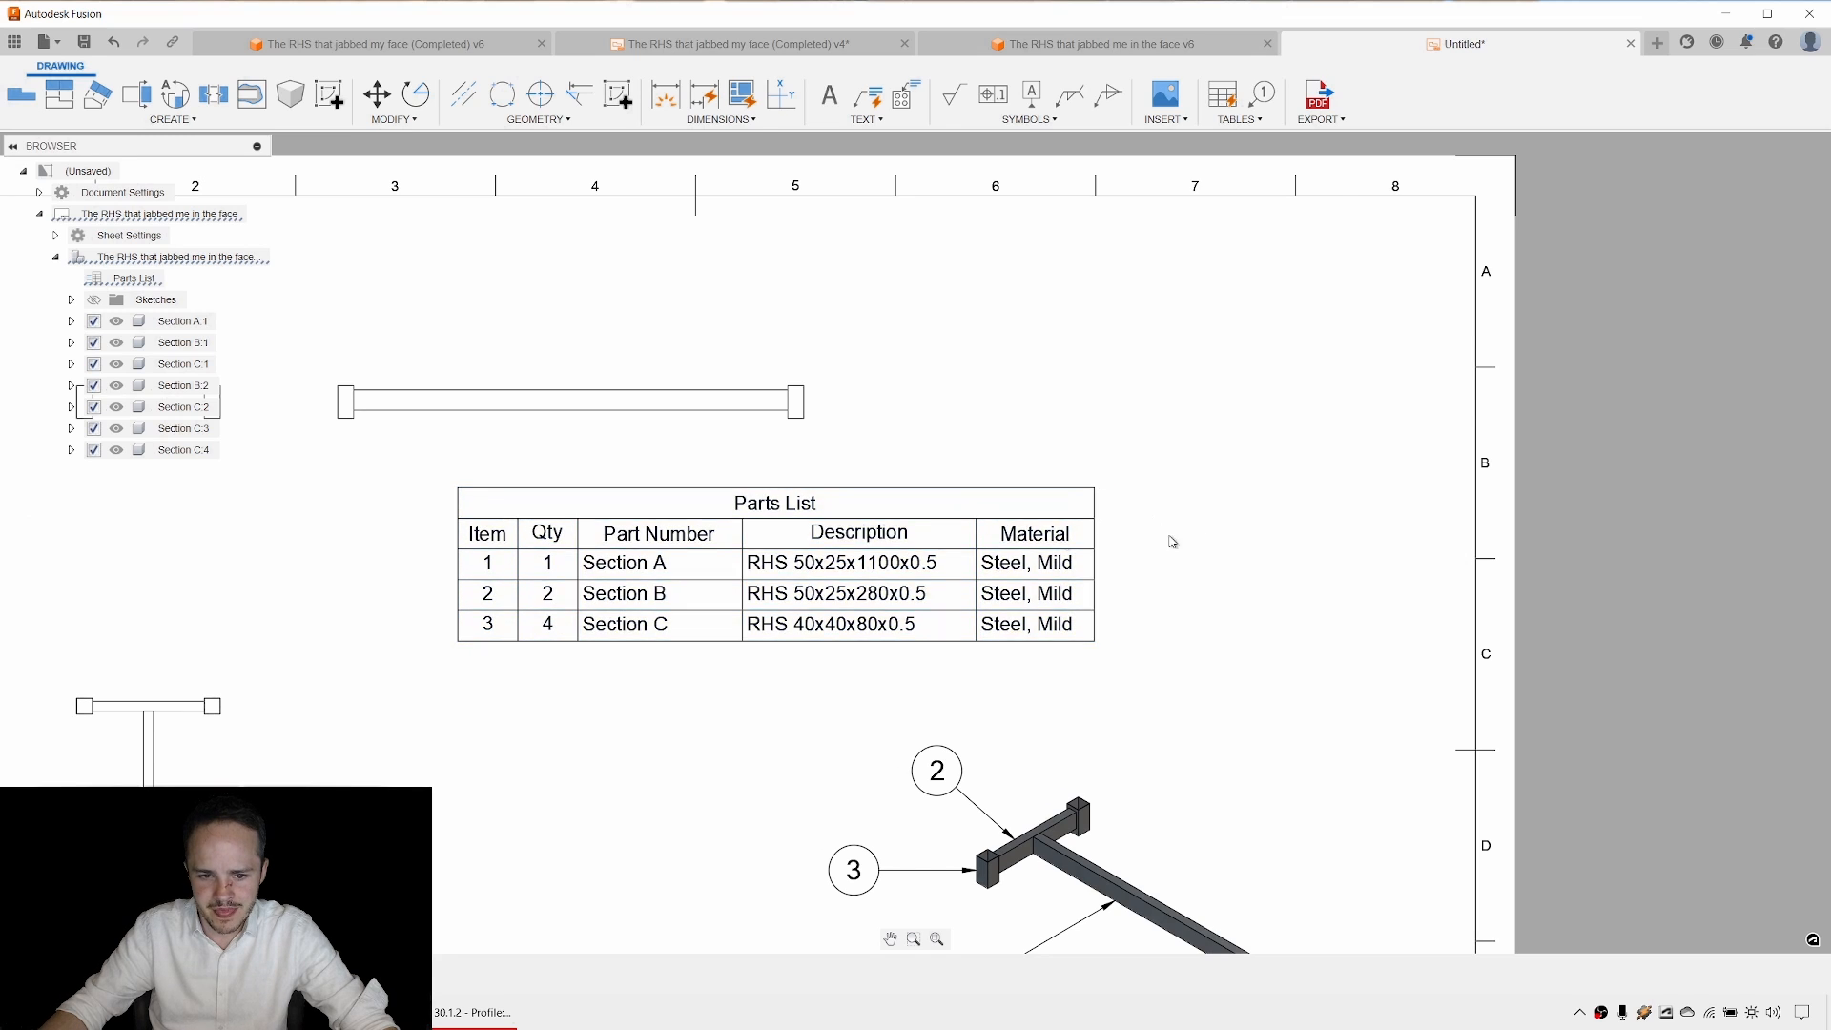
Move the parts list by its upper-right corner onto the upper-right corner of the sheet's inner border.
{"action": "middle_click_drag", "start_coordinate": [1144, 514], "coordinate": [1119, 488]}
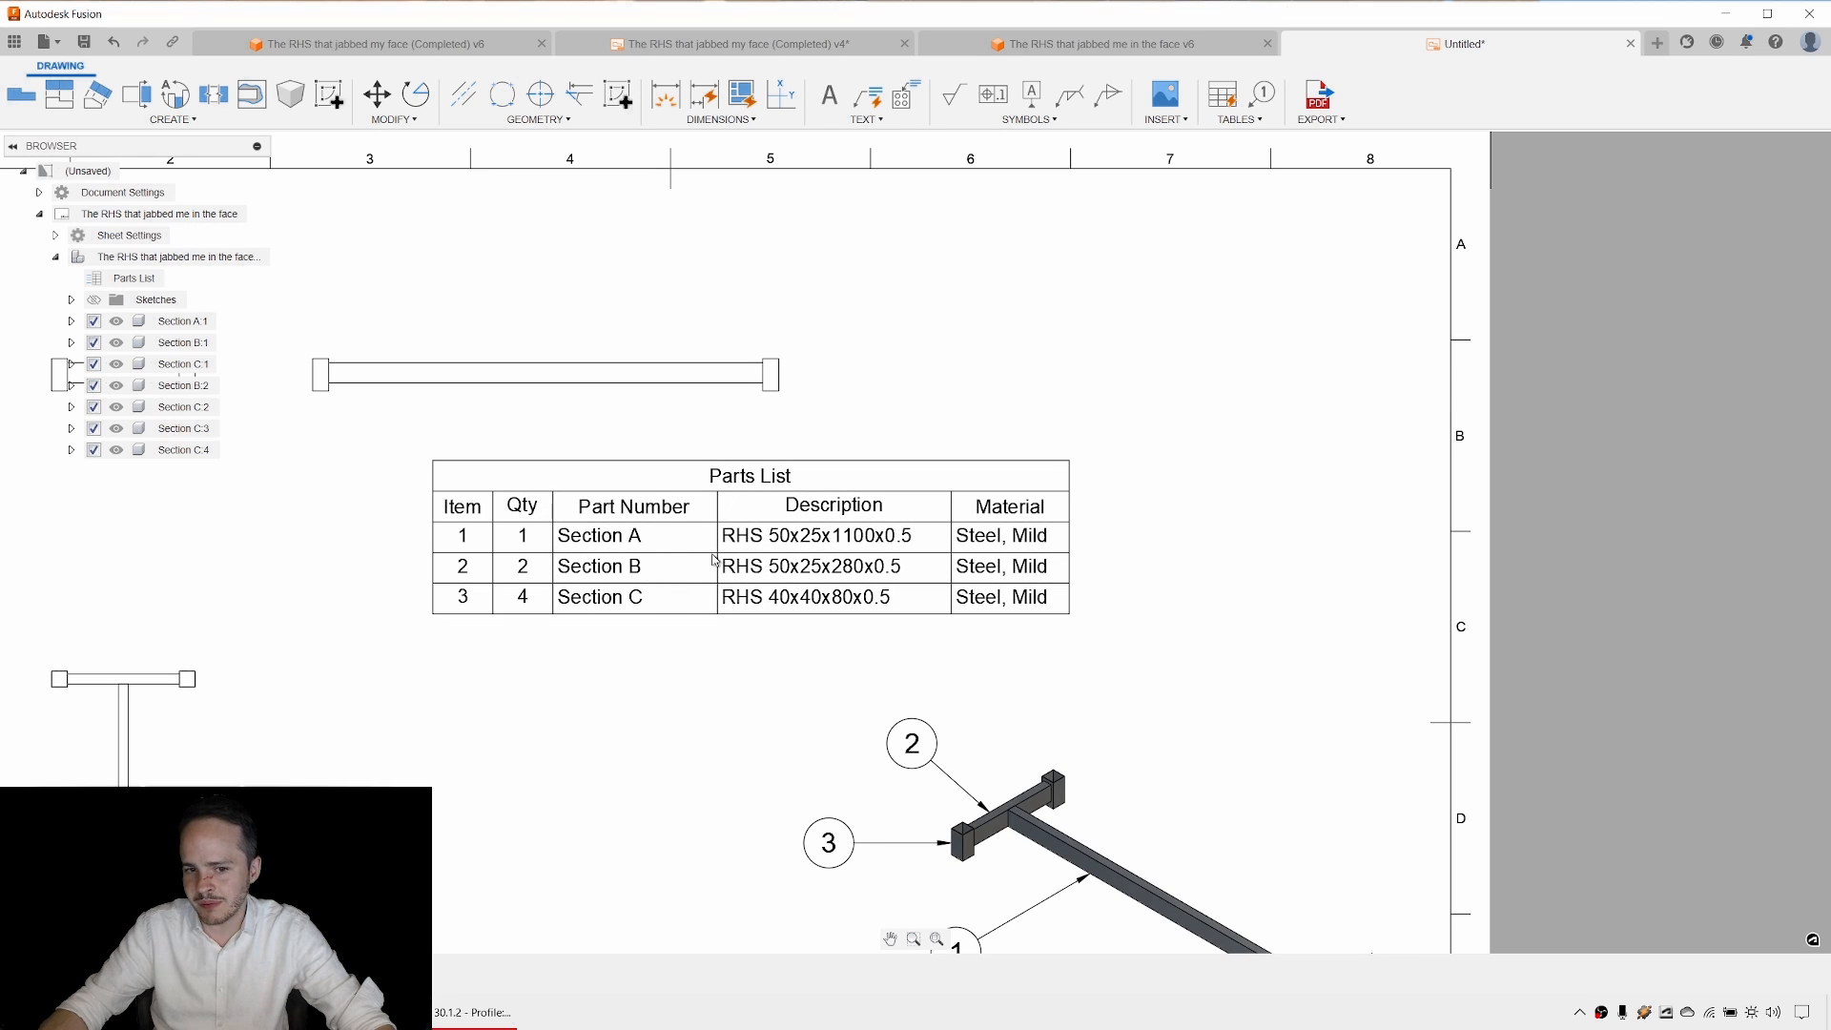
{"action": "left_click", "coordinate": [1246, 533]}
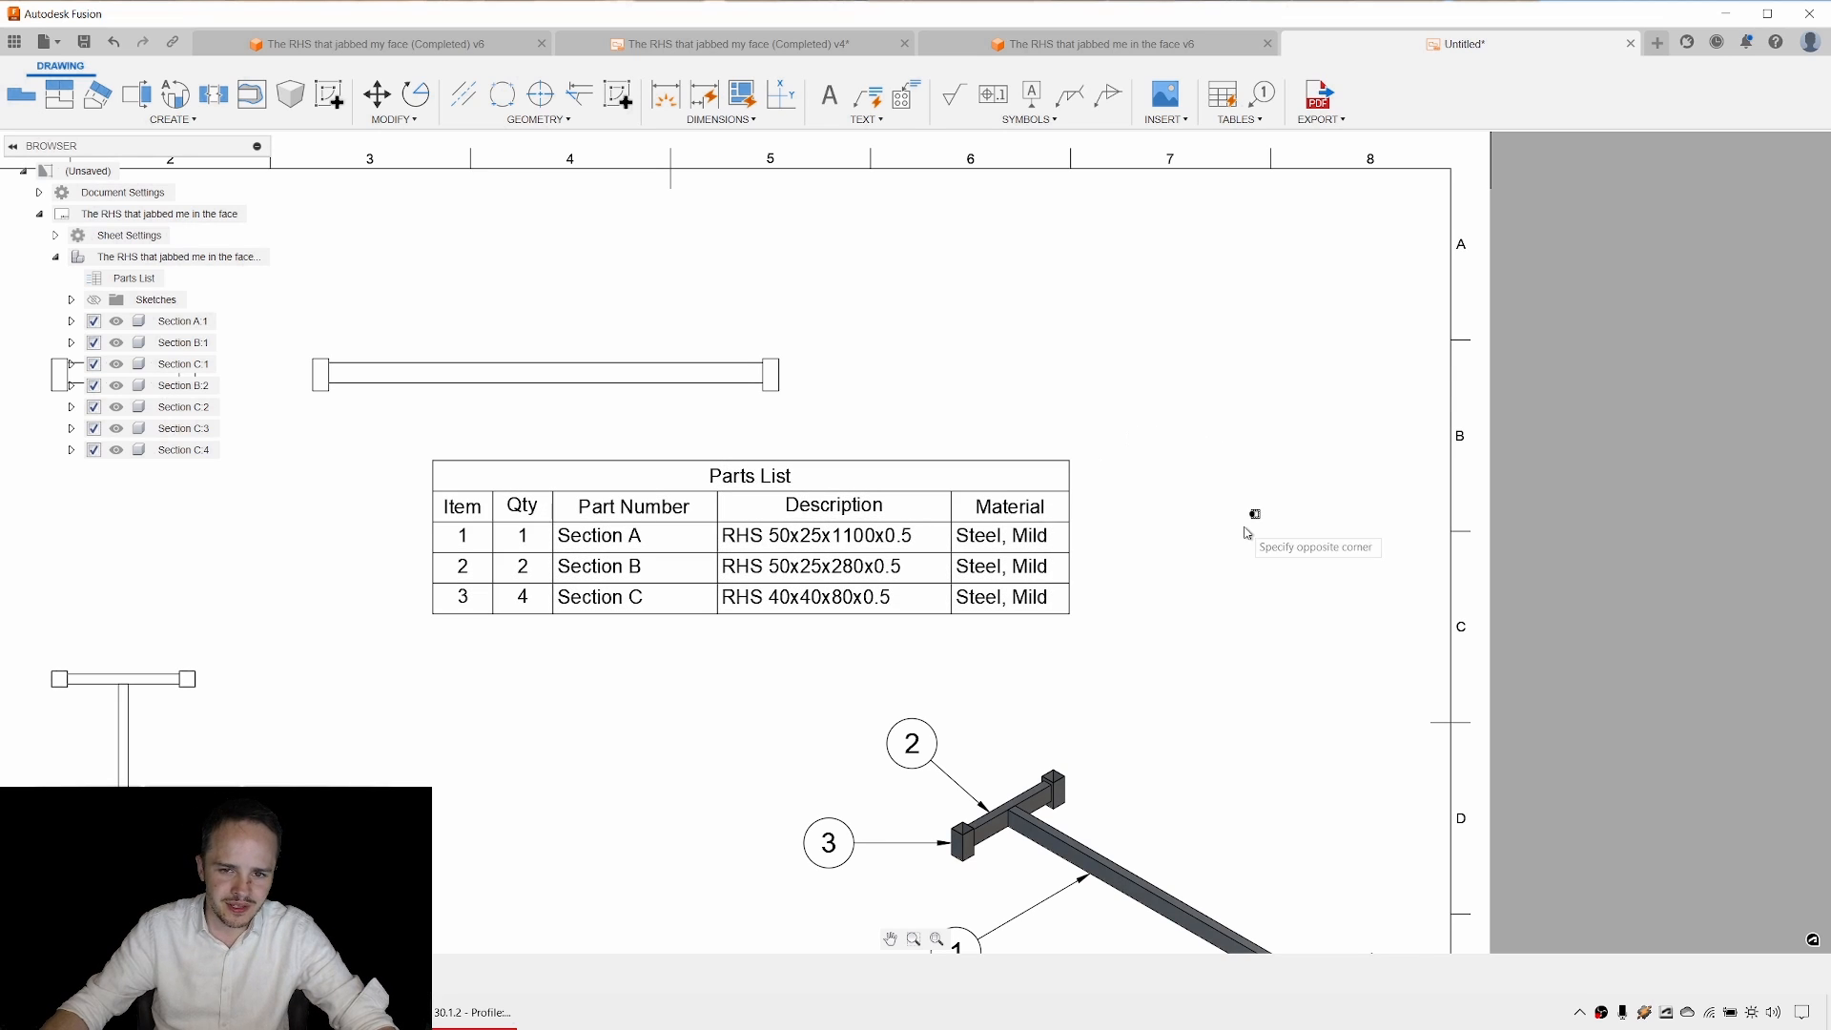
{"action": "left_click", "coordinate": [1245, 532]}
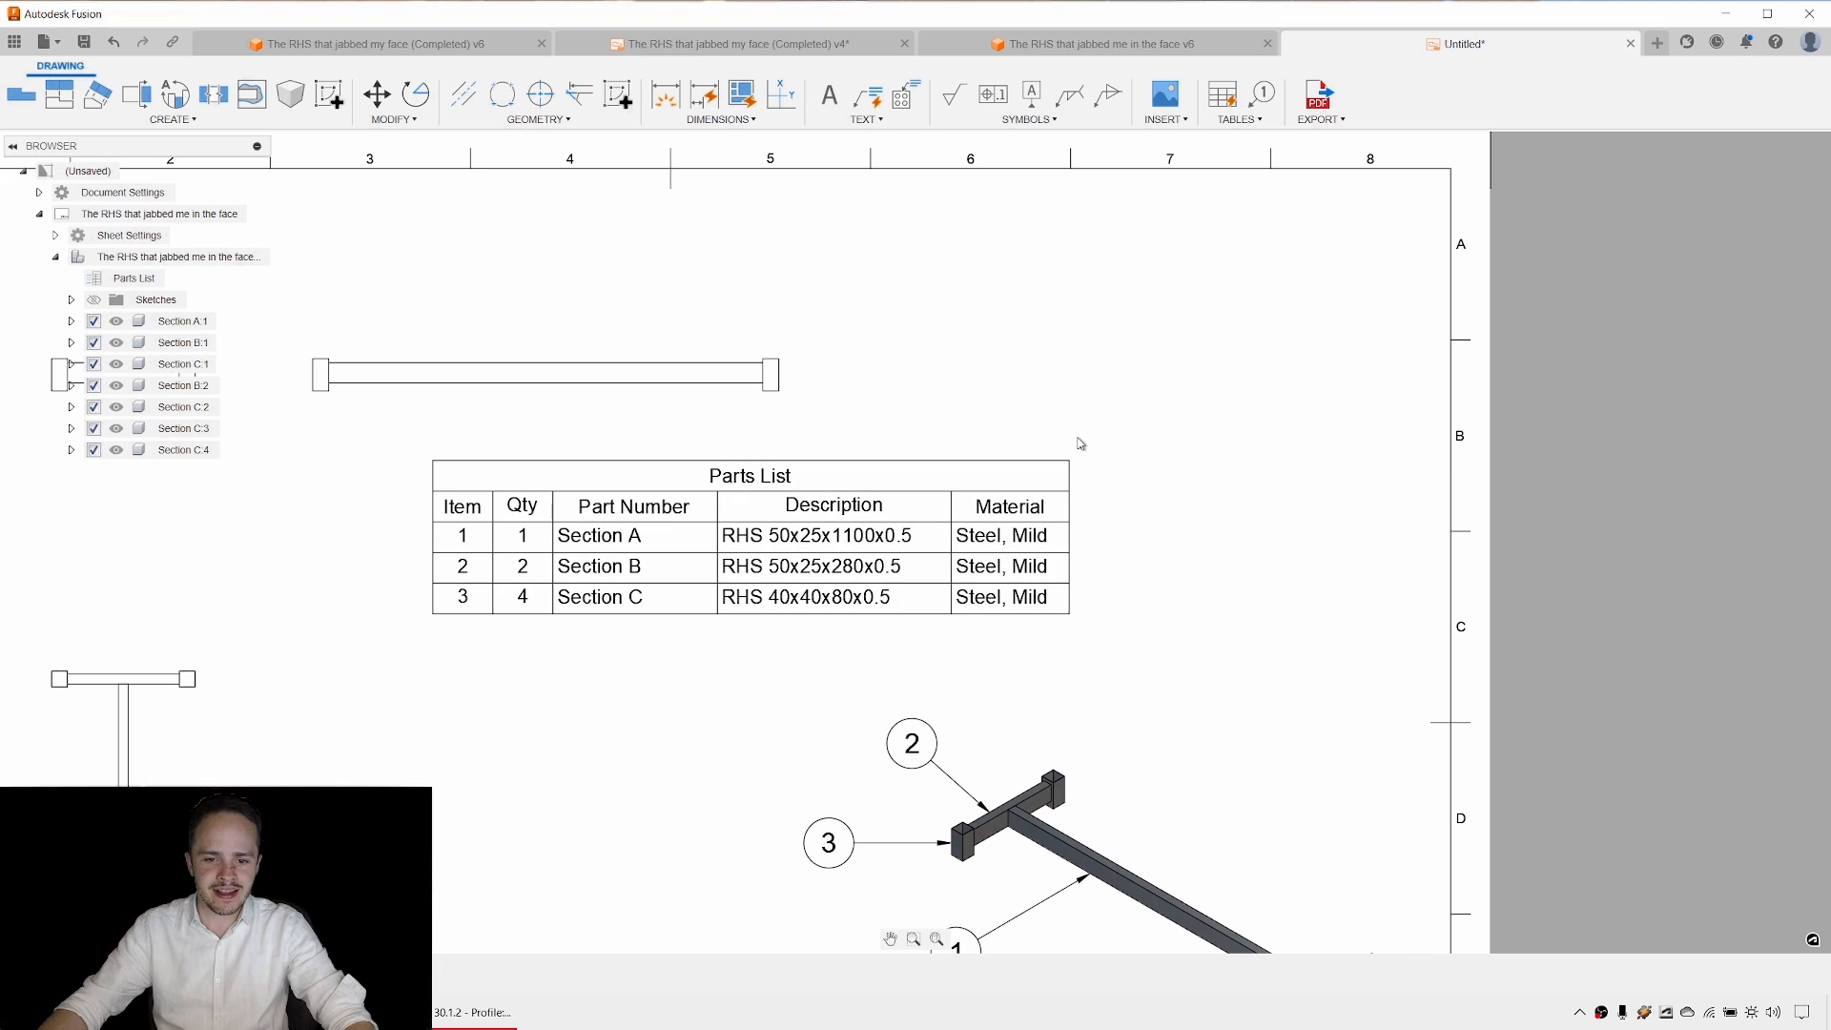
{"action": "left_click", "coordinate": [947, 465]}
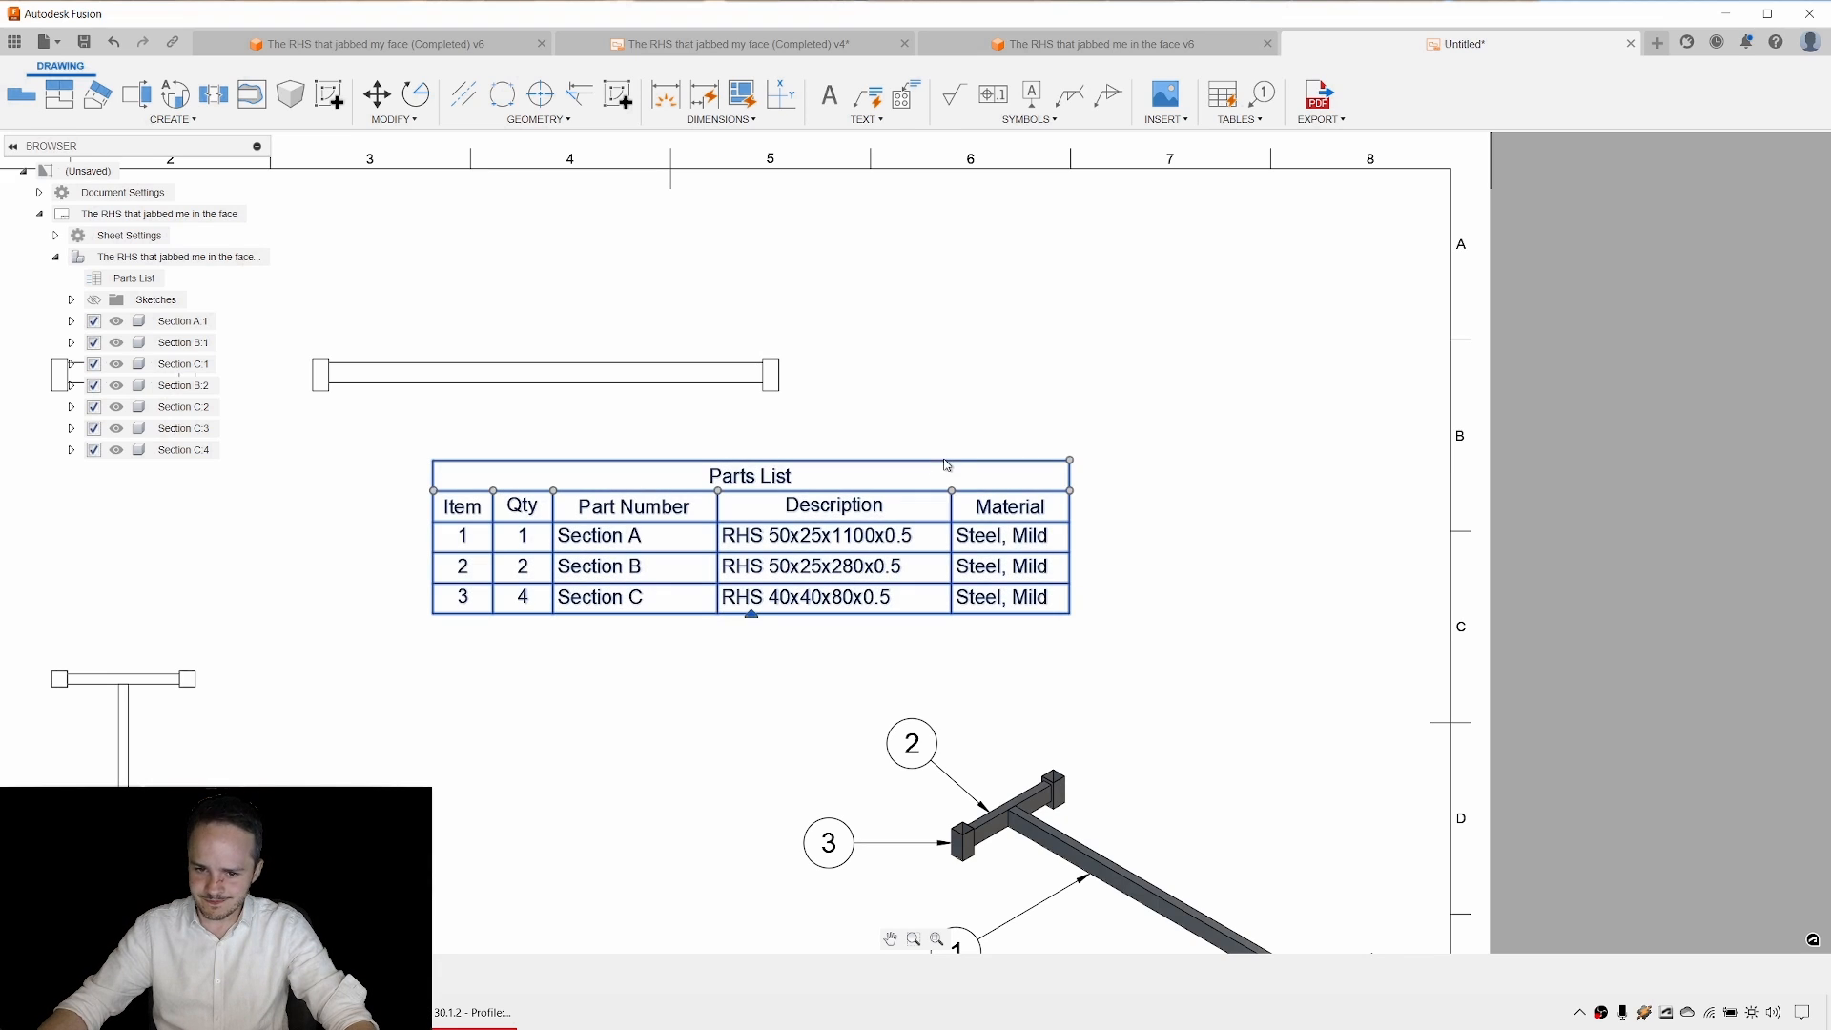
{"action": "left_click", "coordinate": [1070, 461]}
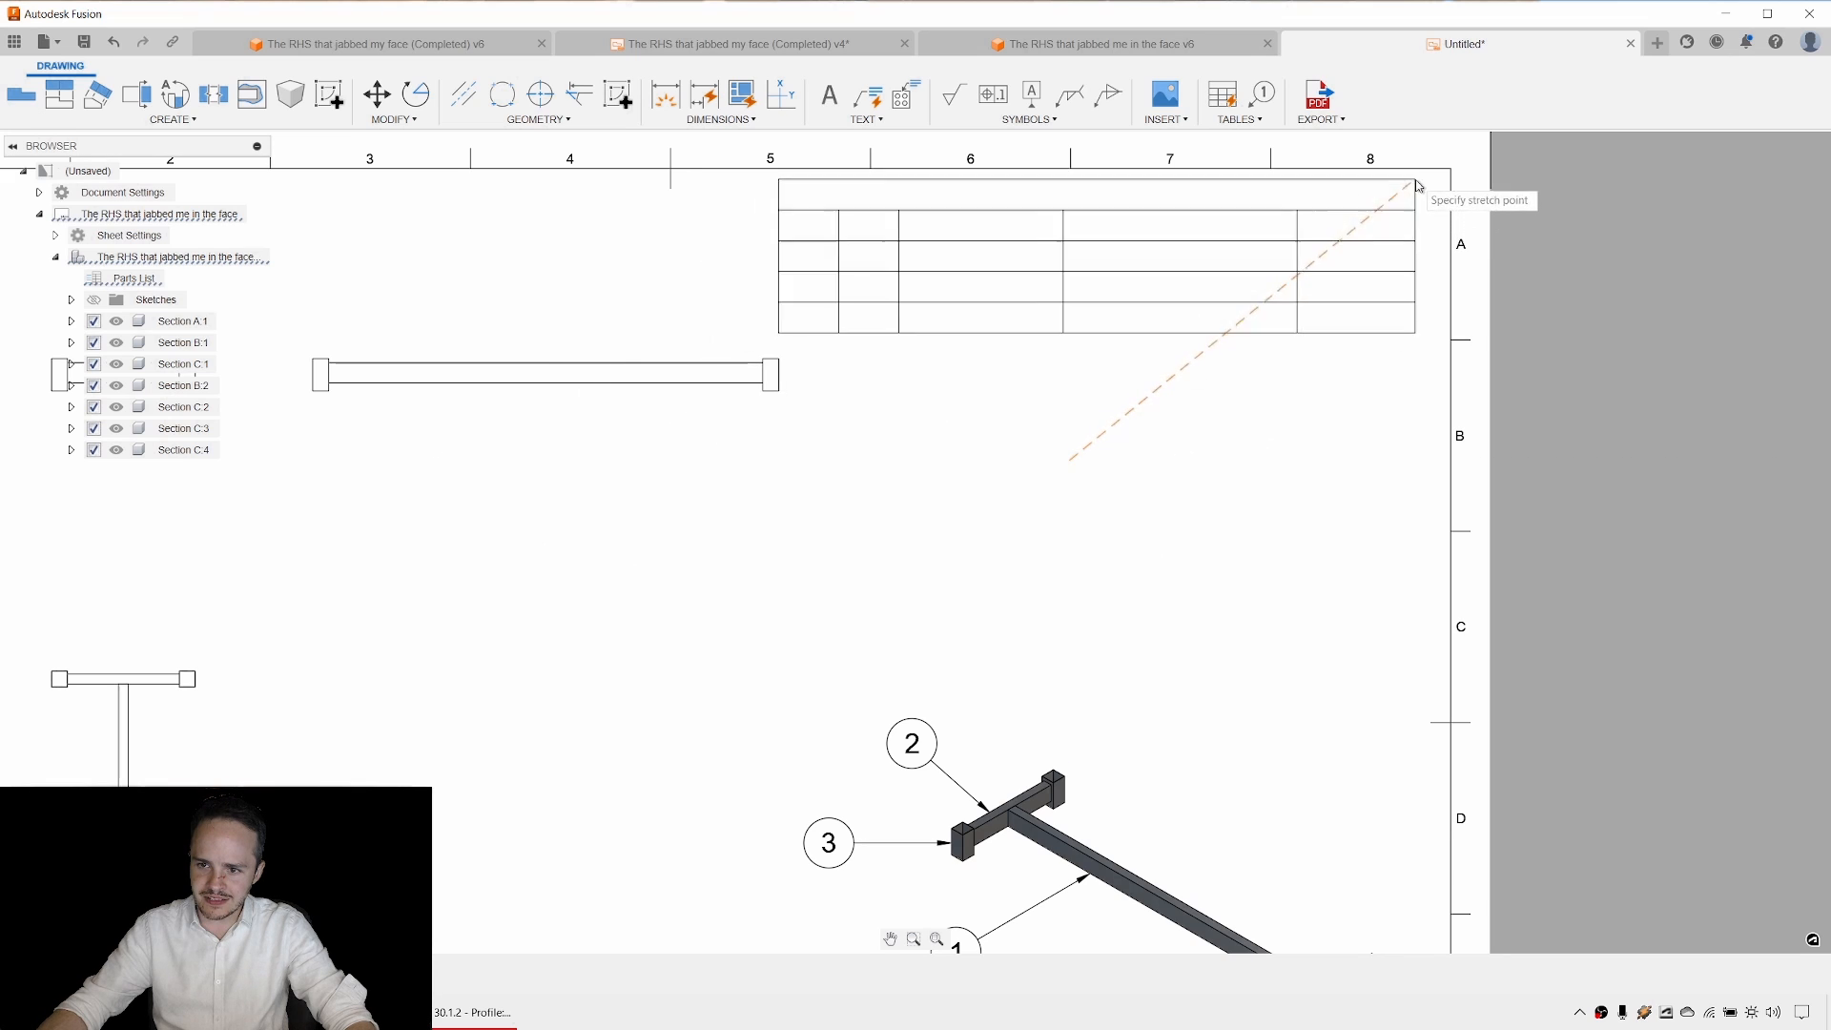
{"action": "left_click", "coordinate": [1450, 167]}
{"action": "scroll", "coordinate": [1292, 452], "scroll_direction": "down", "scroll_amount": 4}
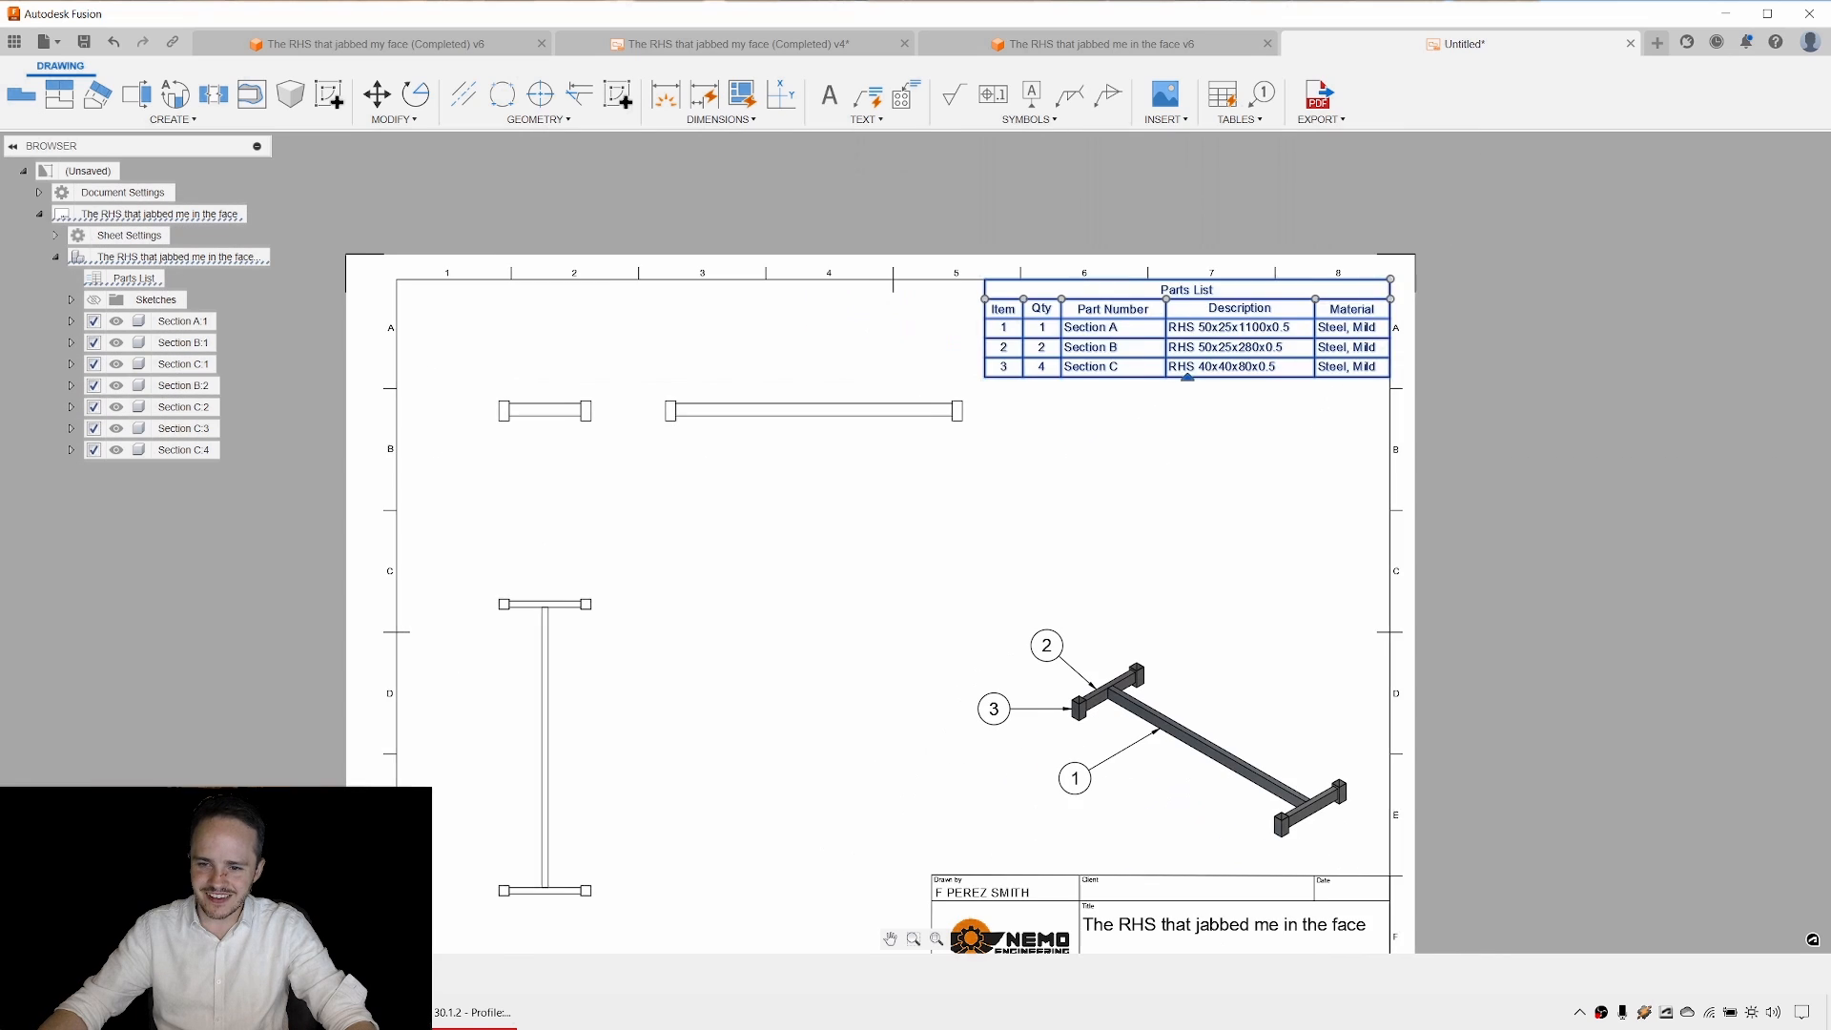
{"action": "key", "text": "Escape"}
Move the end view slightly down and left on the sheet, together with its aligned views.
{"action": "middle_click_drag", "start_coordinate": [1315, 459], "coordinate": [1420, 379]}
{"action": "scroll", "coordinate": [1420, 379], "scroll_direction": "down", "scroll_amount": 1}
{"action": "scroll", "coordinate": [1418, 393], "scroll_direction": "up", "scroll_amount": 1}
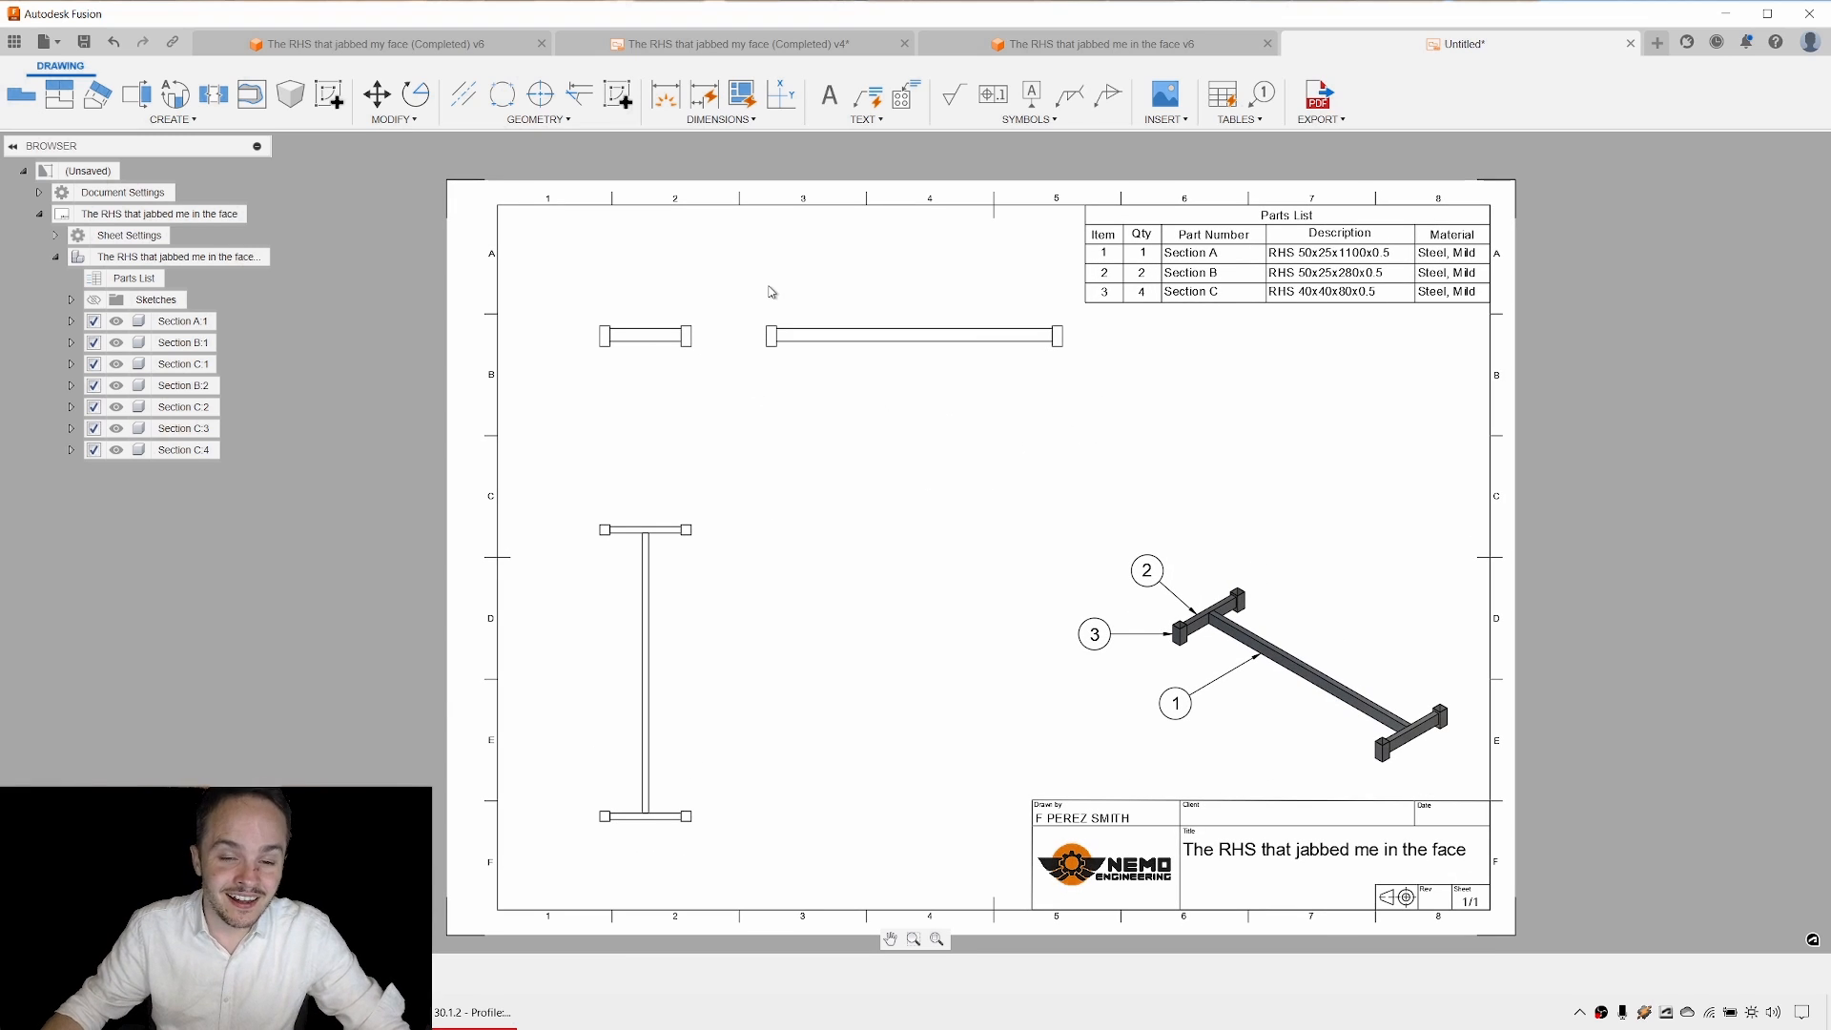
{"action": "left_click_drag", "start_coordinate": [643, 336], "coordinate": [634, 382]}
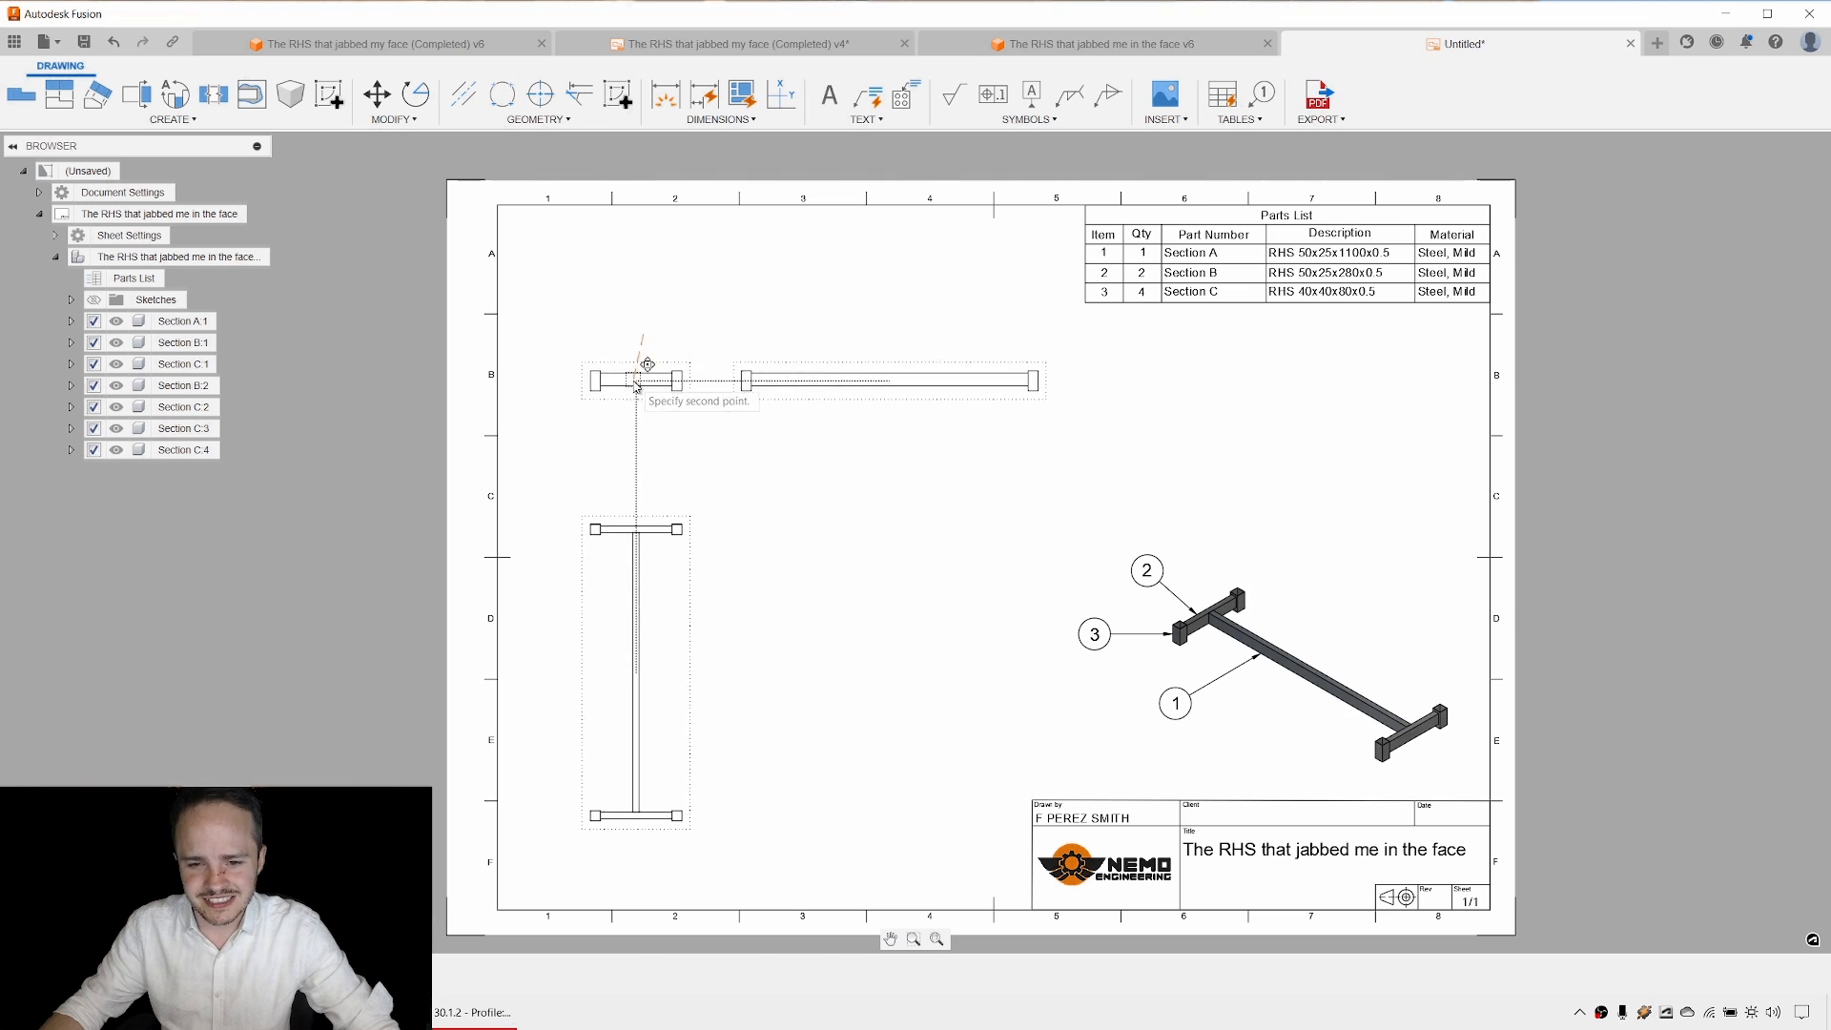
{"action": "left_click", "coordinate": [637, 387]}
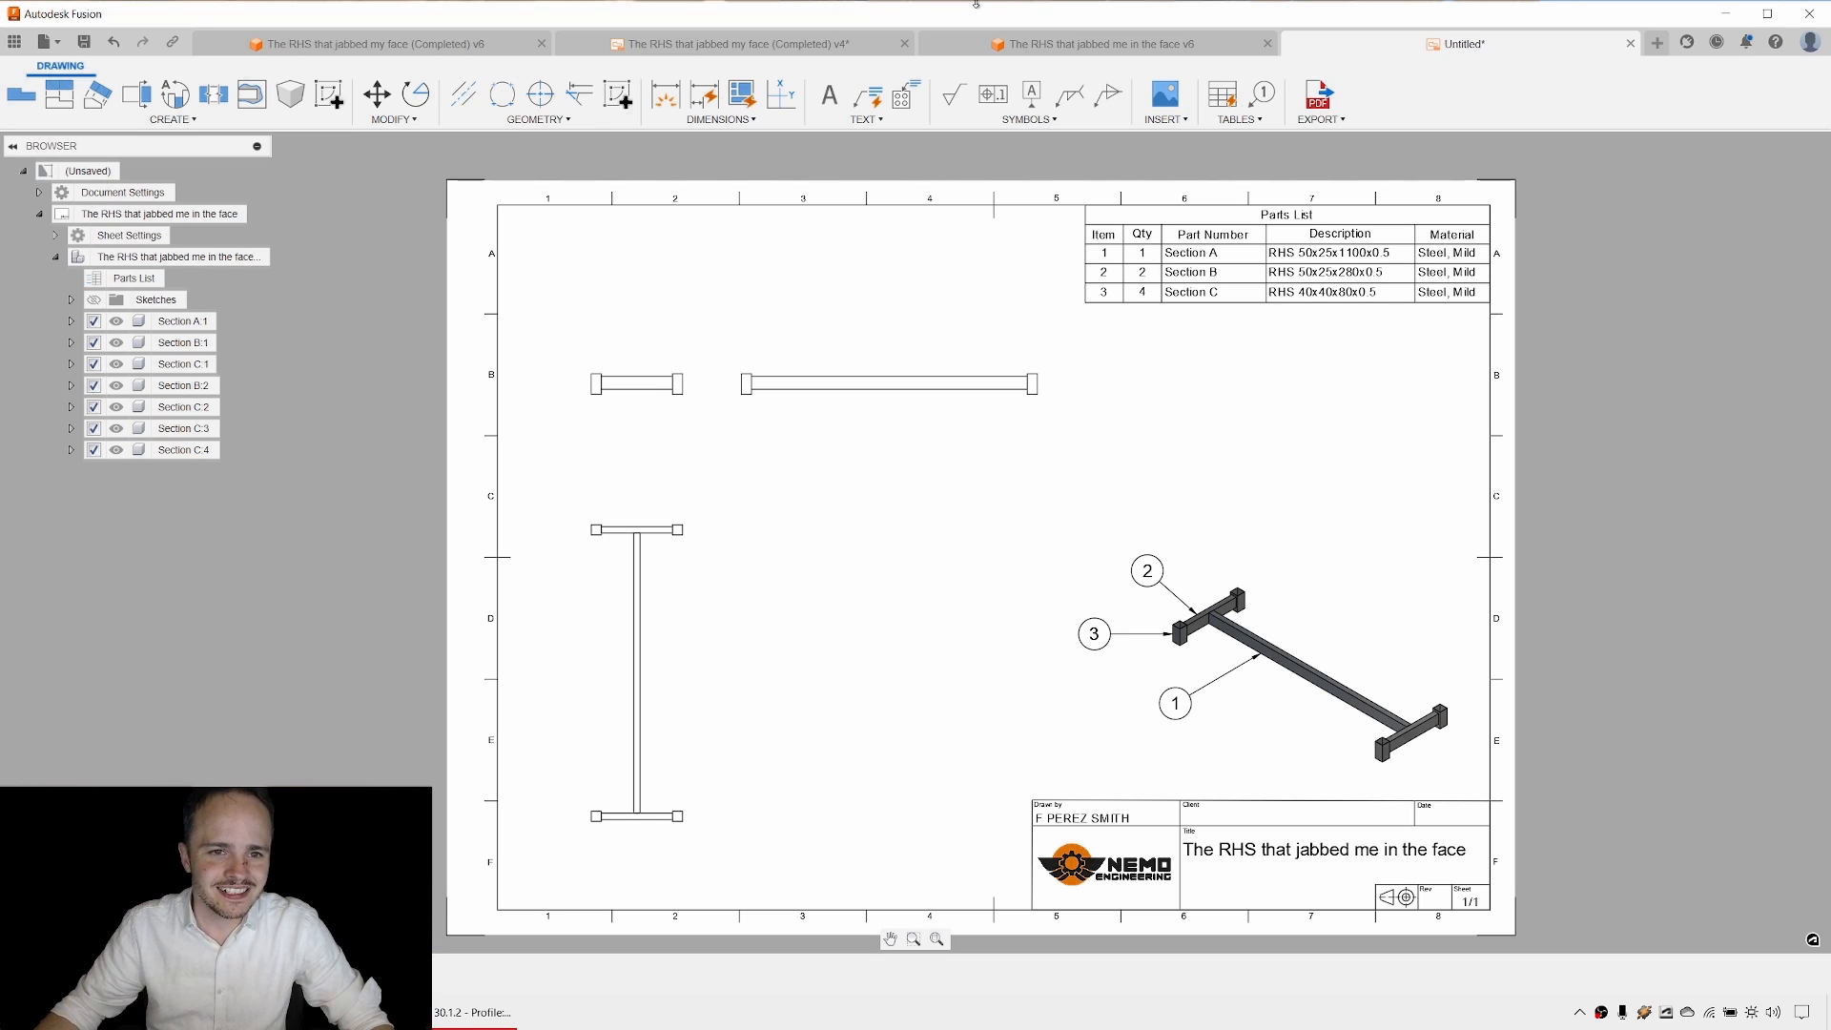
Dimension the frame's overall length in the plan view, placing the dimension to the right of it.
{"action": "left_click", "coordinate": [671, 99]}
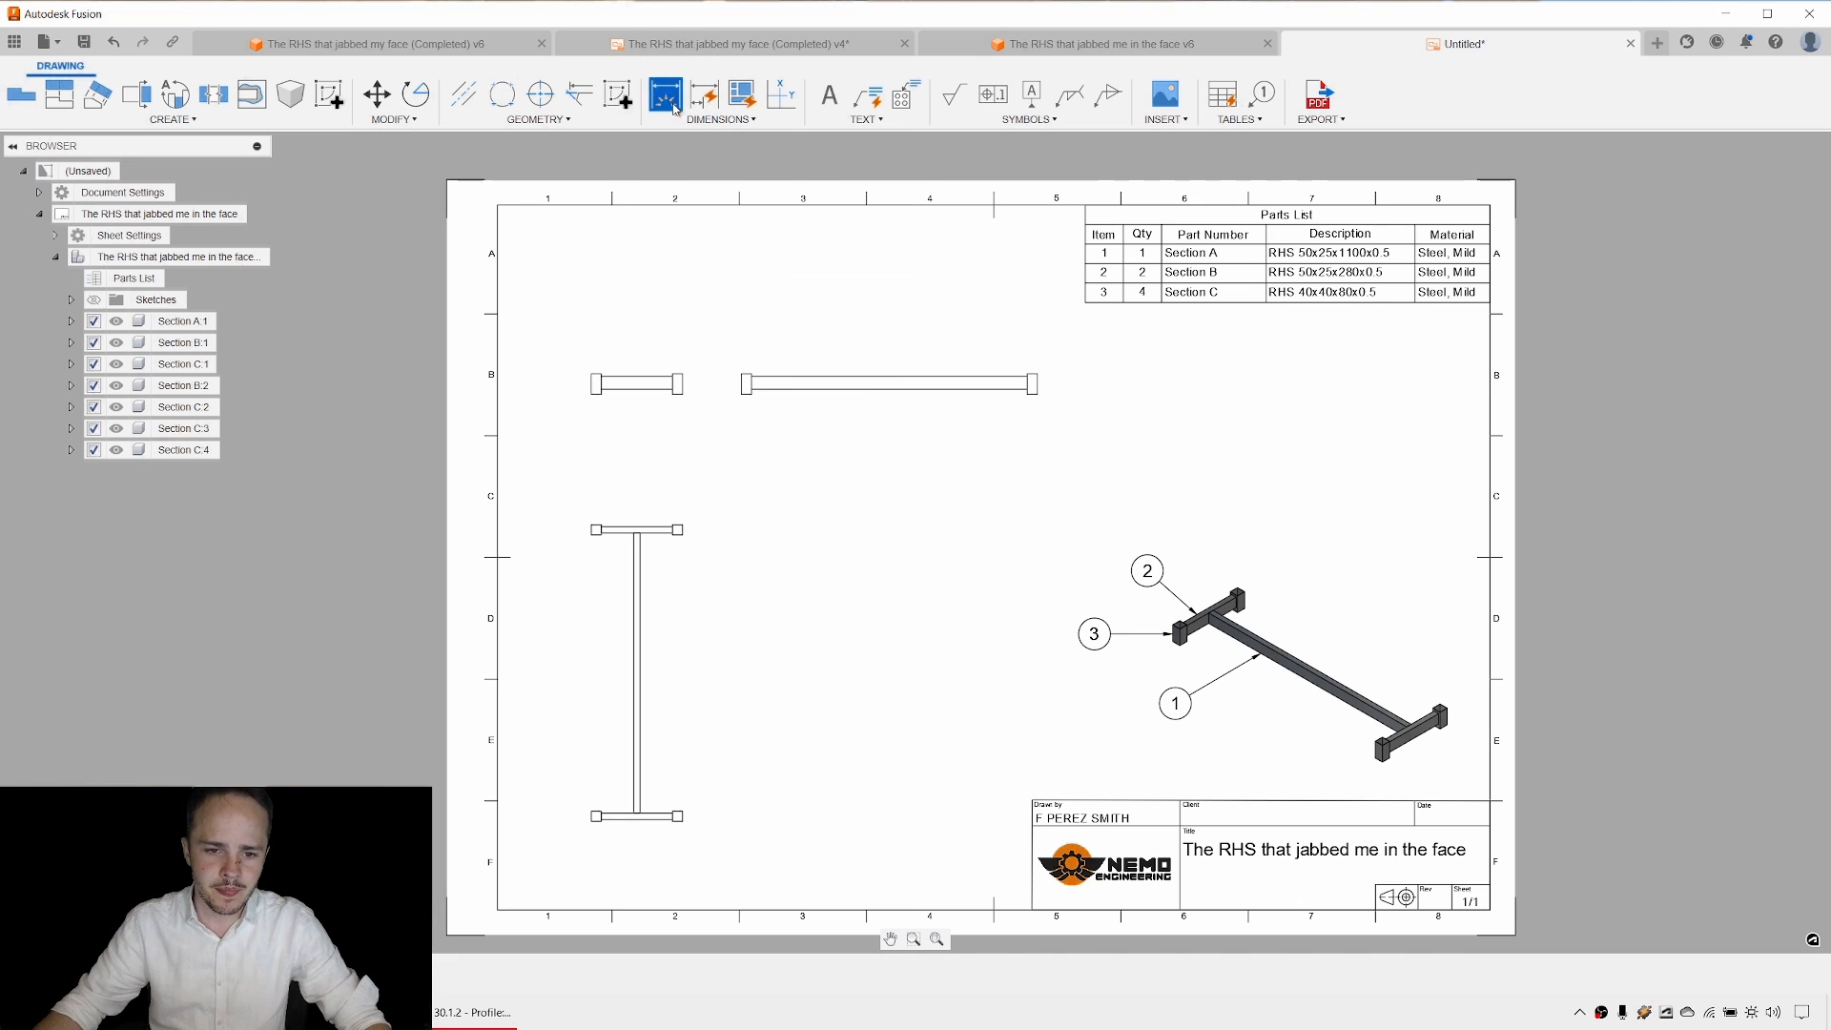
{"action": "scroll", "coordinate": [695, 559], "scroll_direction": "up", "scroll_amount": 2}
{"action": "scroll", "coordinate": [695, 560], "scroll_direction": "up", "scroll_amount": 2}
{"action": "middle_click_drag", "start_coordinate": [695, 543], "coordinate": [686, 348]}
{"action": "scroll", "coordinate": [617, 282], "scroll_direction": "up", "scroll_amount": 2}
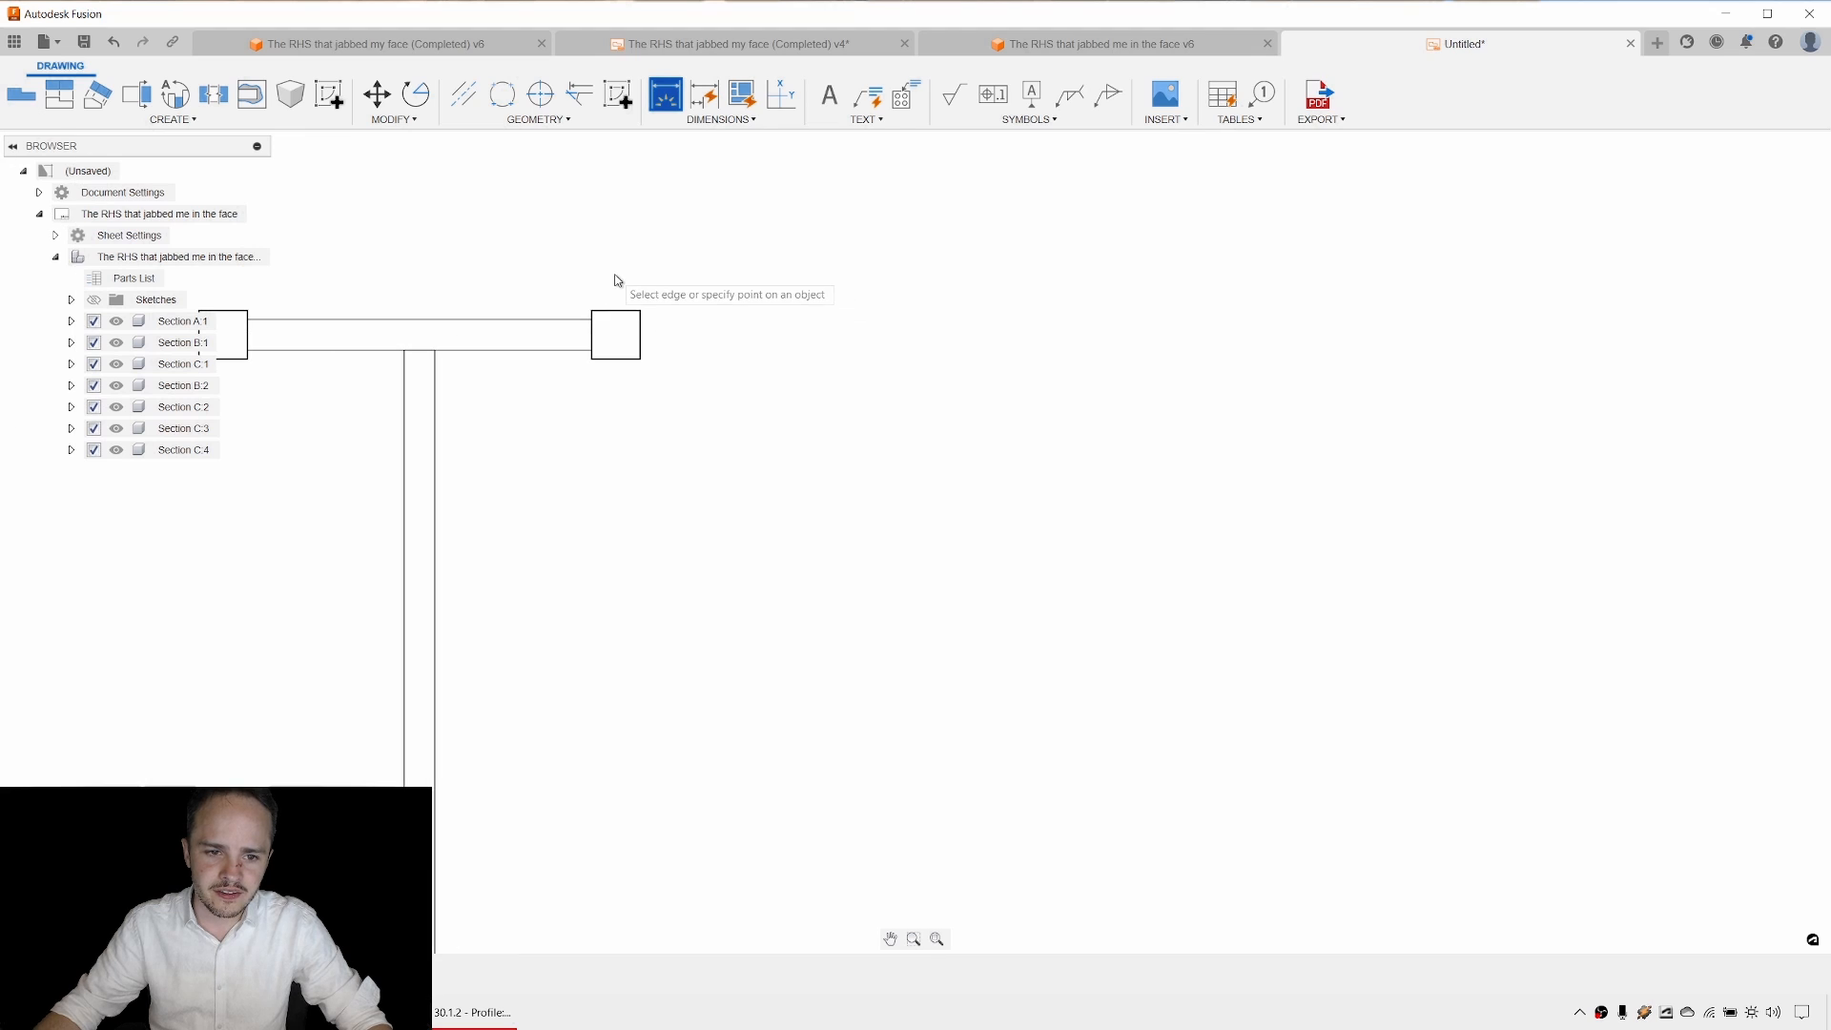
{"action": "scroll", "coordinate": [627, 316], "scroll_direction": "down", "scroll_amount": 4}
{"action": "scroll", "coordinate": [629, 570], "scroll_direction": "up", "scroll_amount": 3}
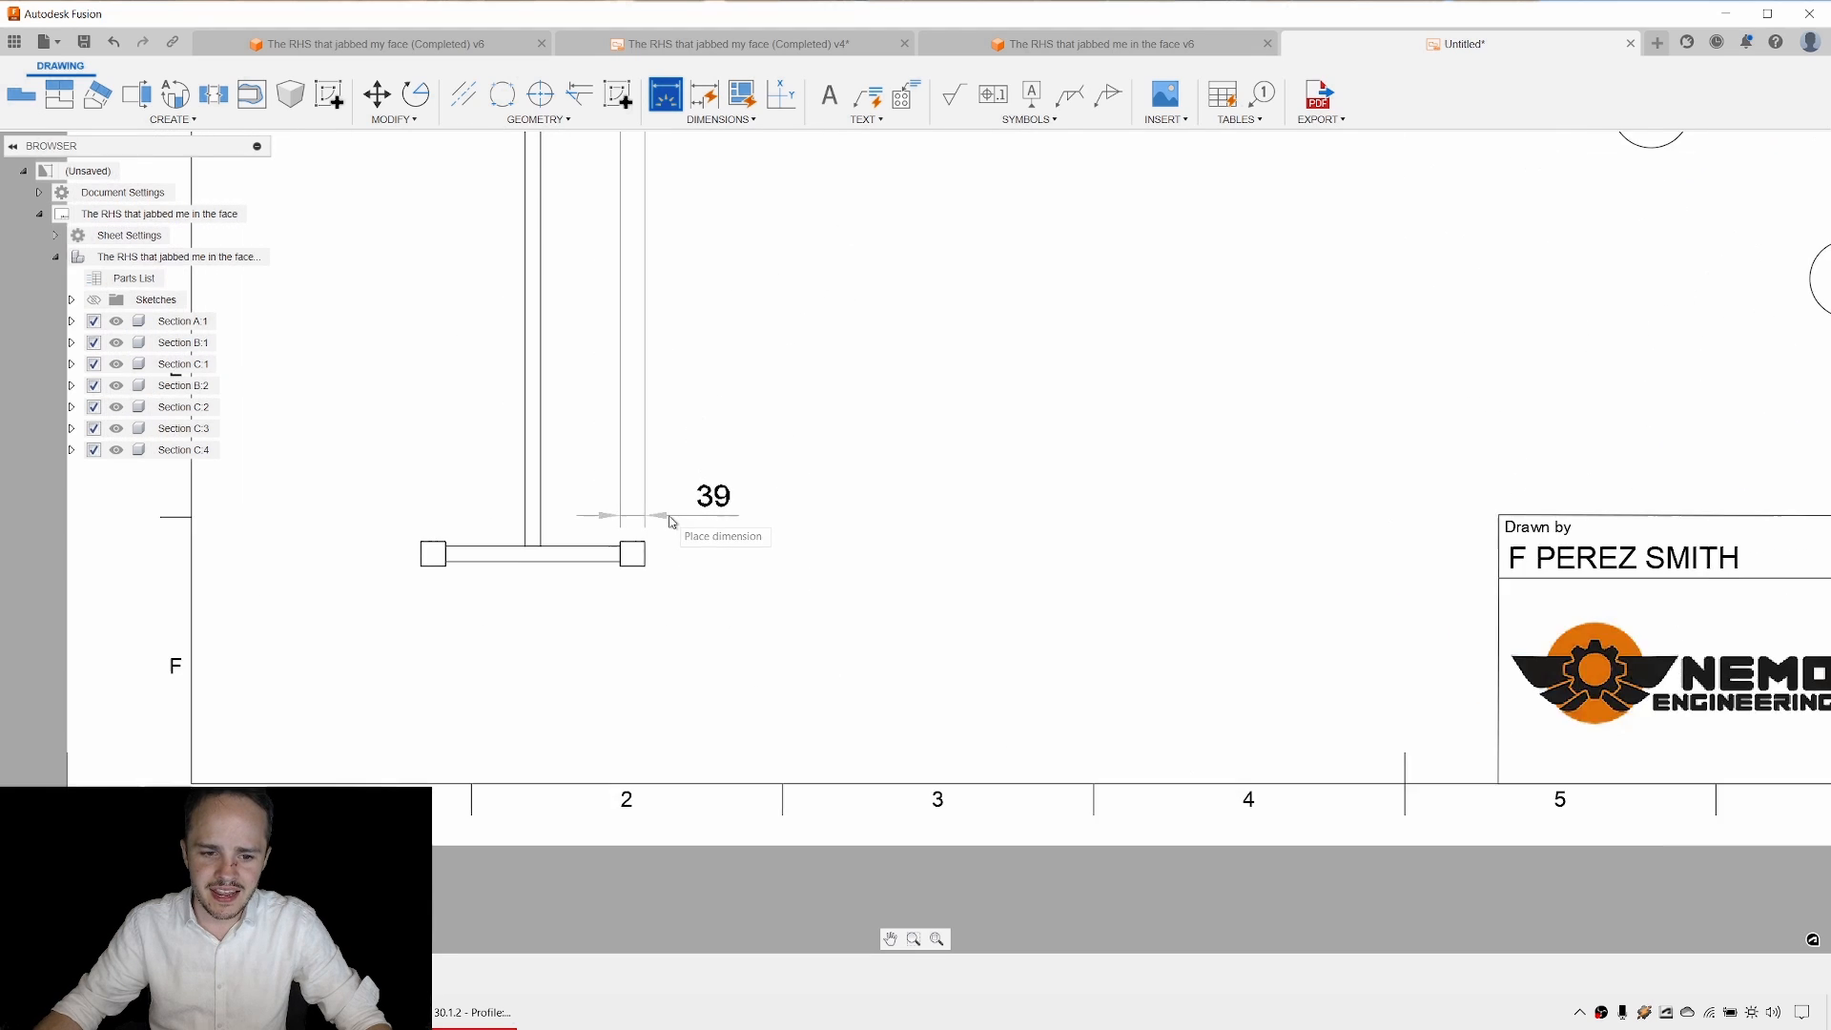
{"action": "scroll", "coordinate": [634, 579], "scroll_direction": "down", "scroll_amount": 4}
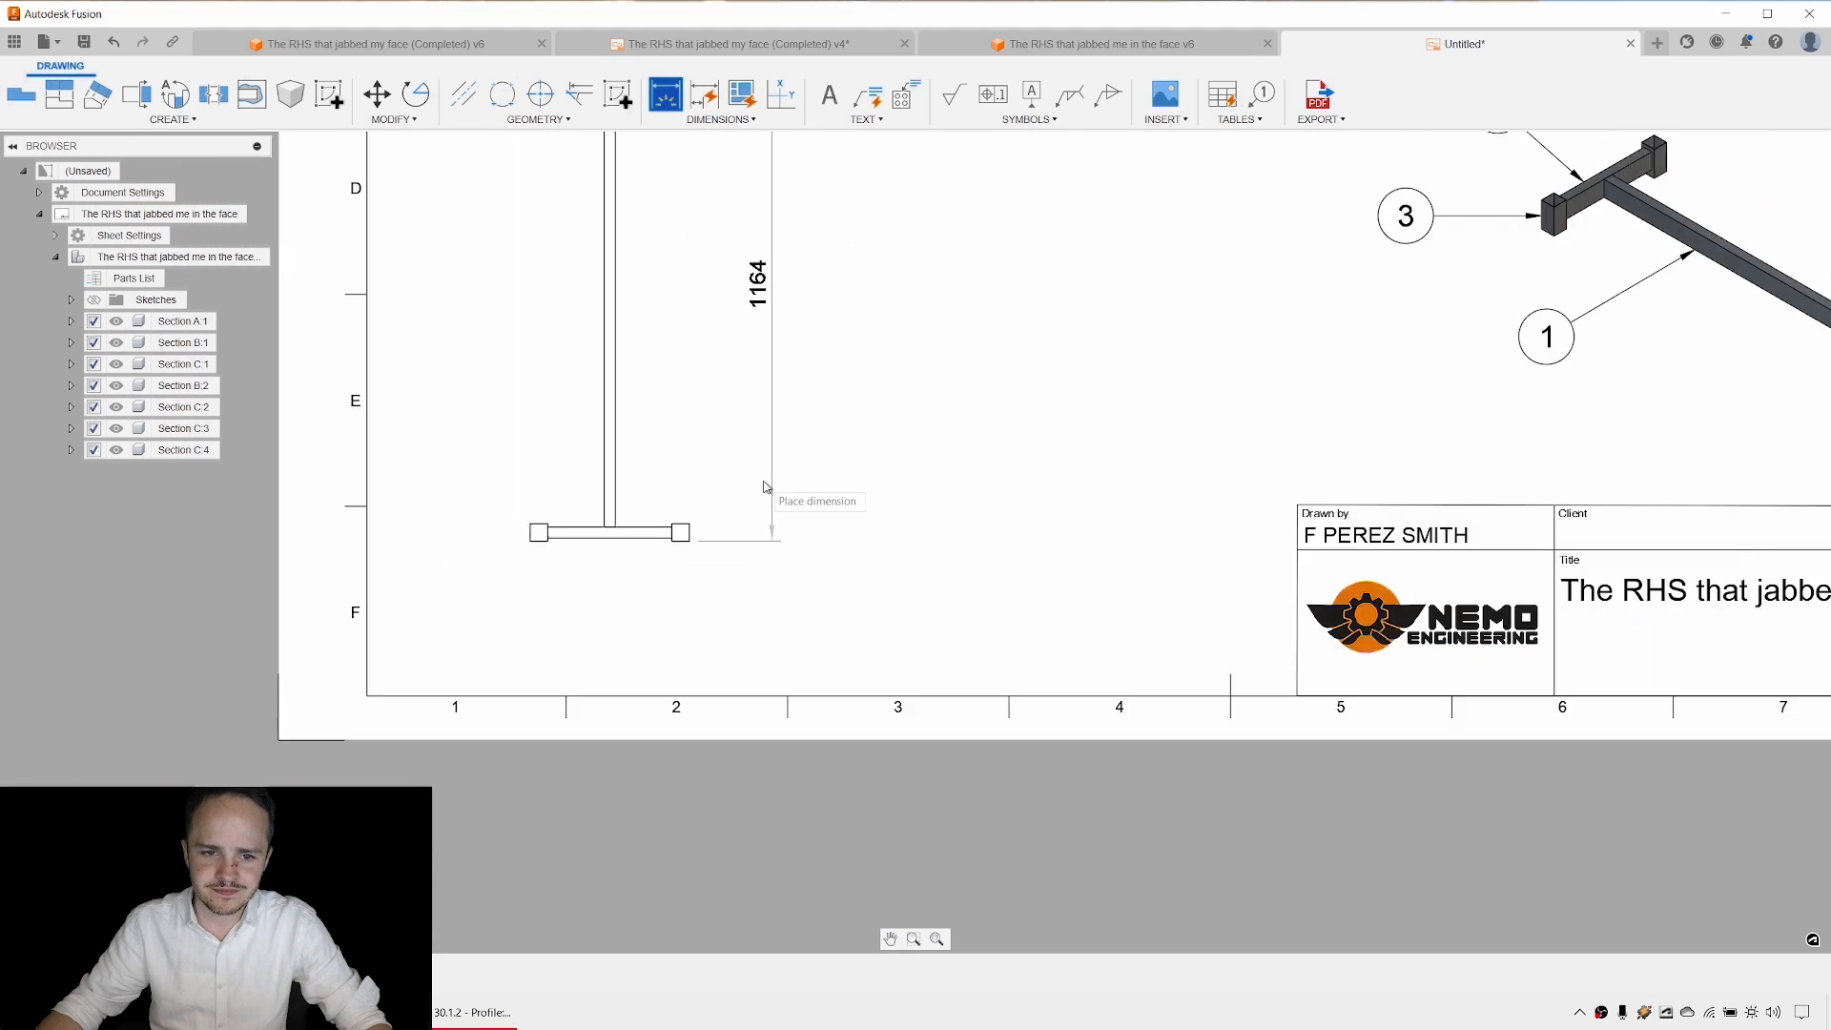
{"action": "left_click", "coordinate": [799, 451]}
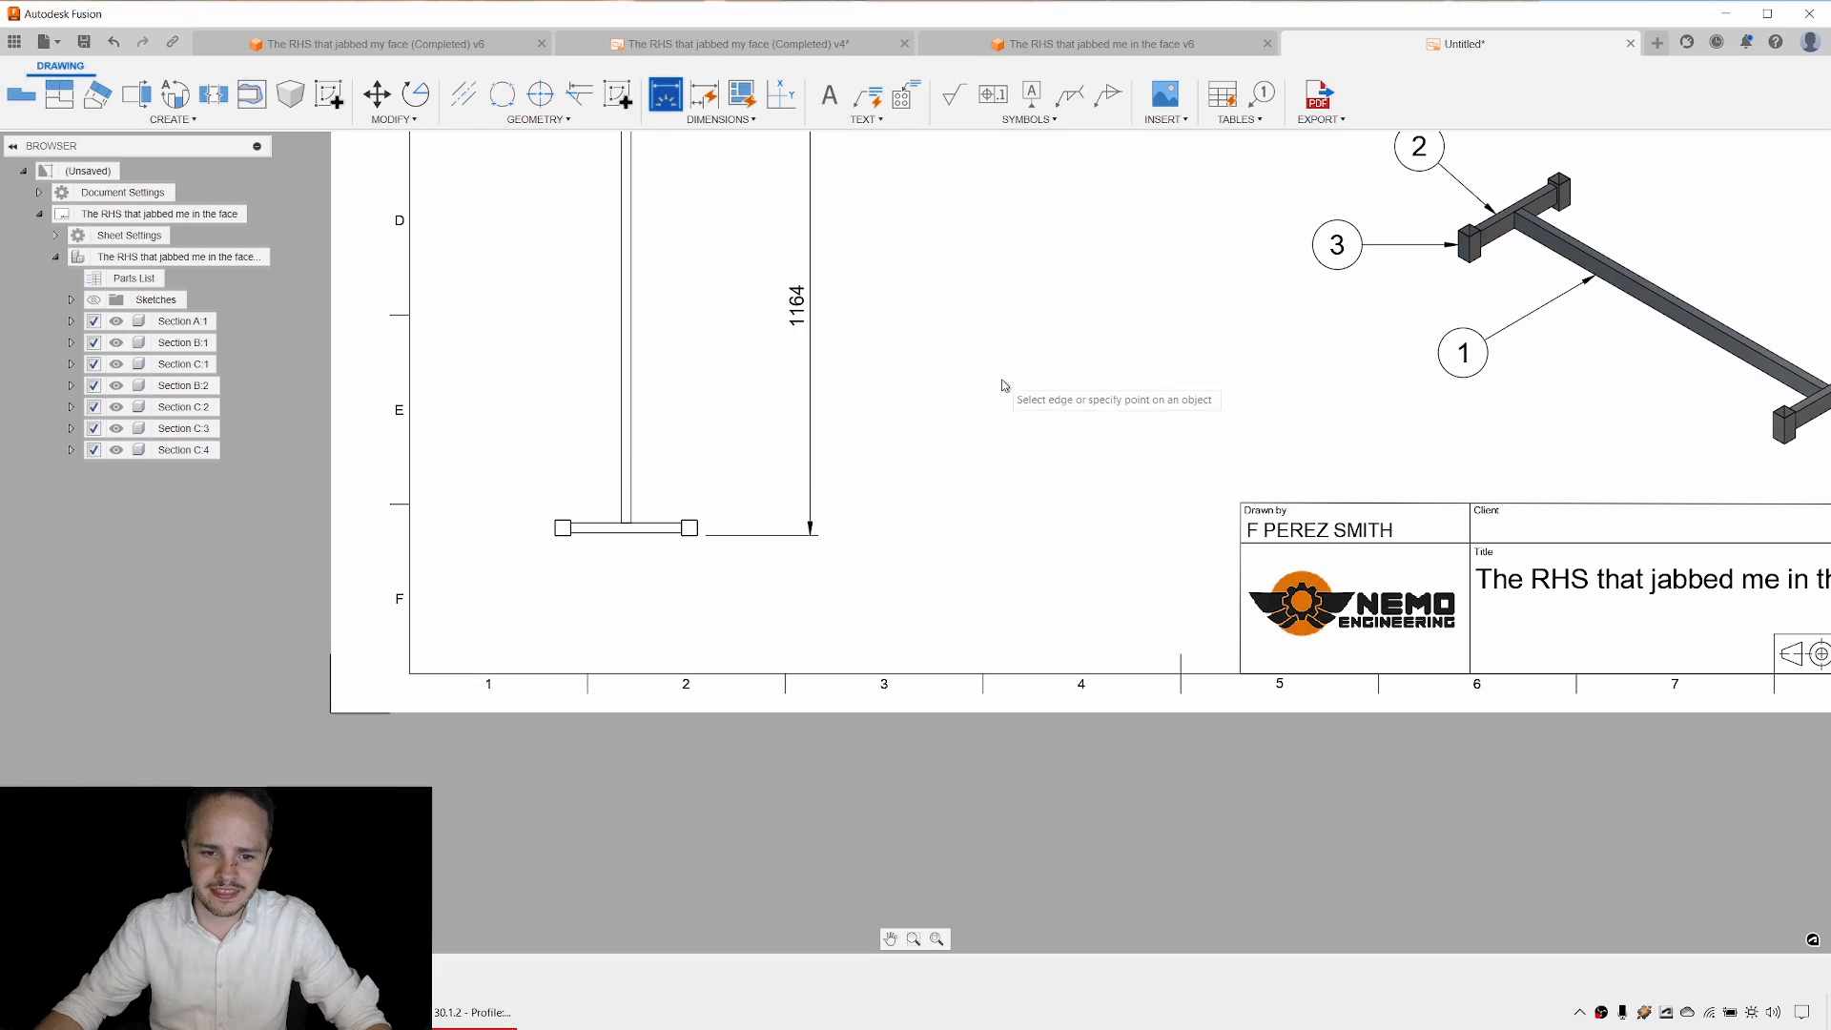
Dimension the frame's overall width across the outer faces of the end posts, placed below the plan view.
{"action": "scroll", "coordinate": [1009, 396], "scroll_direction": "down", "scroll_amount": 2}
{"action": "scroll", "coordinate": [625, 608], "scroll_direction": "up", "scroll_amount": 2}
{"action": "left_click", "coordinate": [535, 580]}
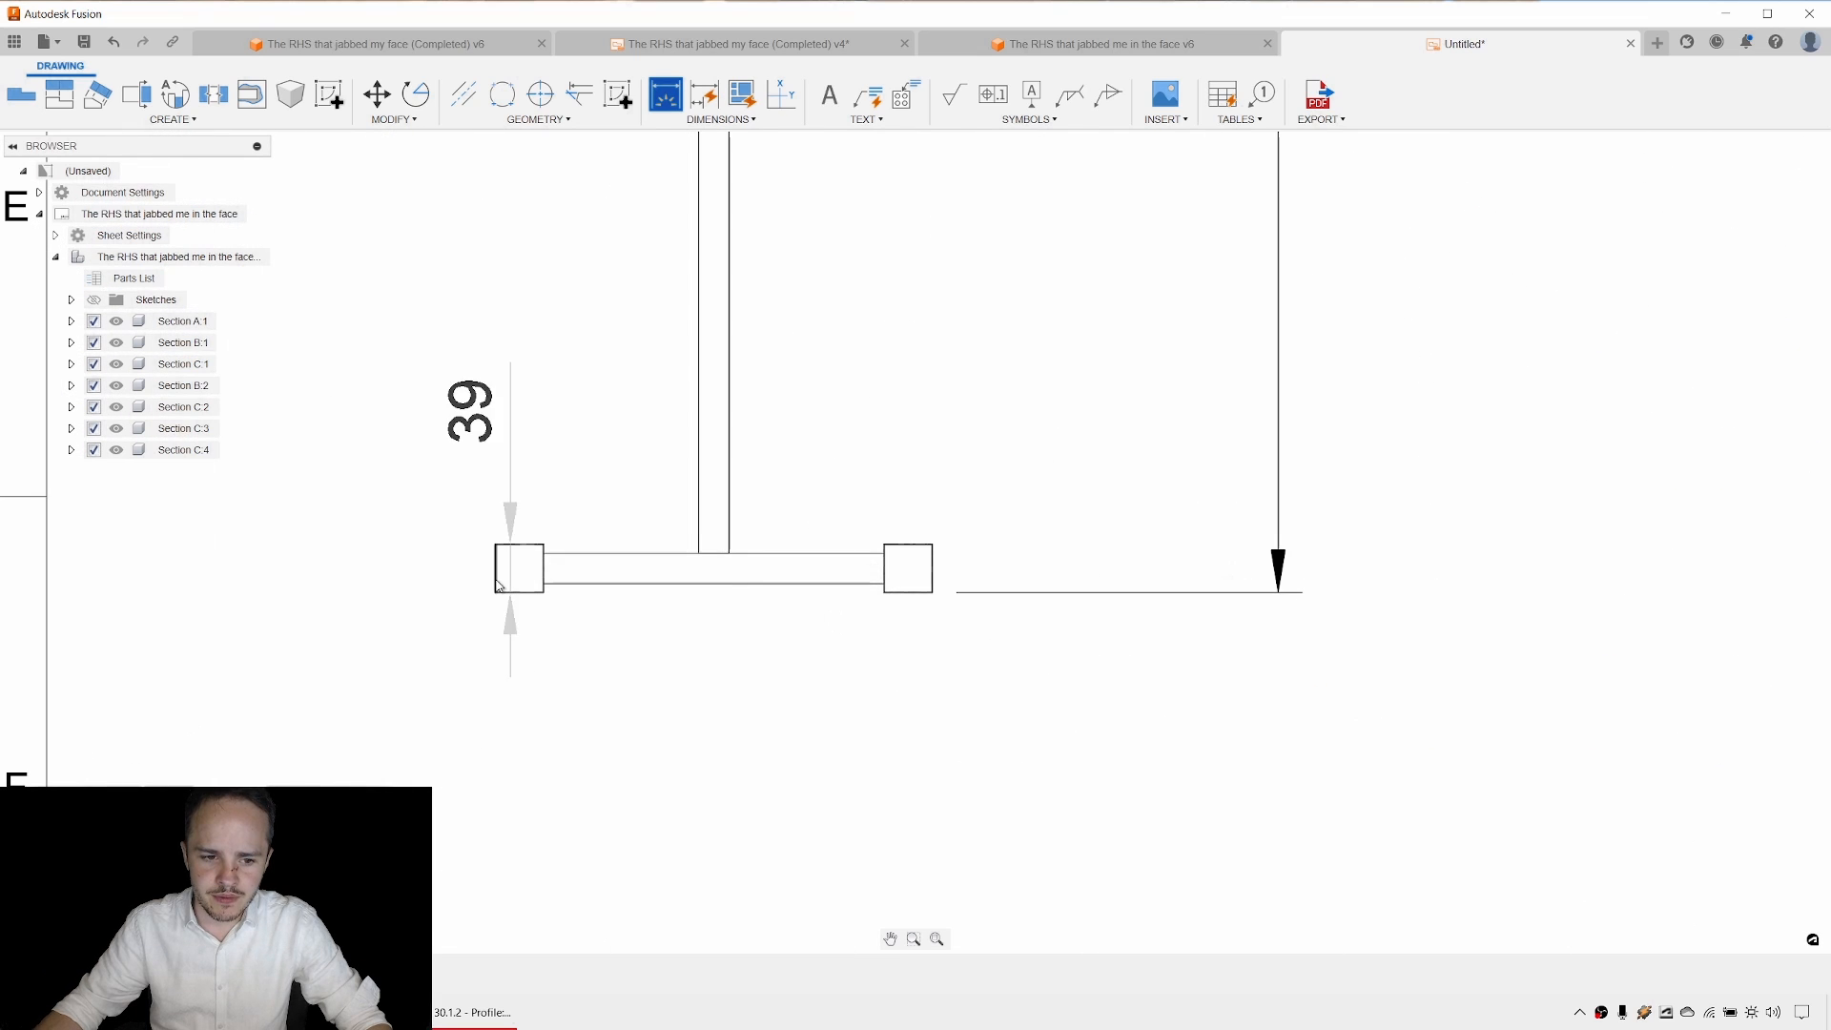
{"action": "left_click", "coordinate": [932, 584]}
{"action": "left_click", "coordinate": [862, 805]}
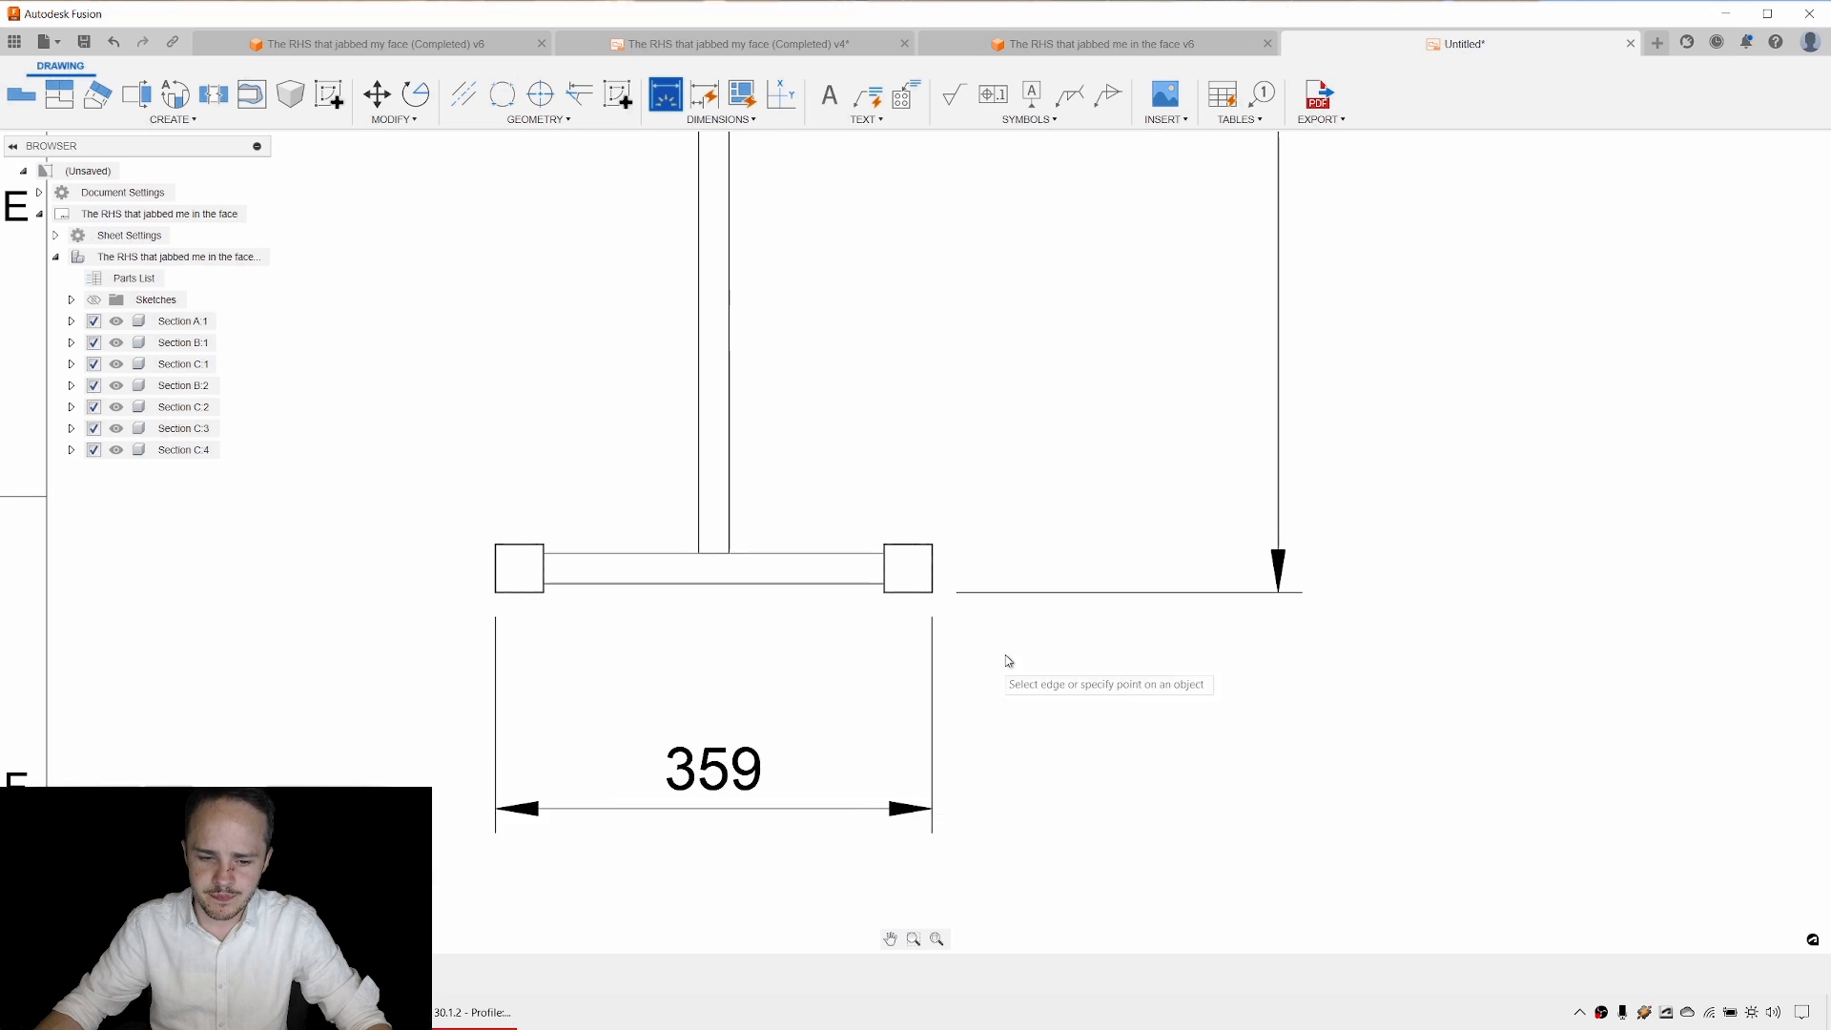
Dimension the height of the left end post in the end view, placing the dimension to its left.
{"action": "scroll", "coordinate": [1255, 524], "scroll_direction": "down", "scroll_amount": 3}
{"action": "scroll", "coordinate": [1106, 255], "scroll_direction": "up", "scroll_amount": 2}
{"action": "scroll", "coordinate": [900, 201], "scroll_direction": "up", "scroll_amount": 4}
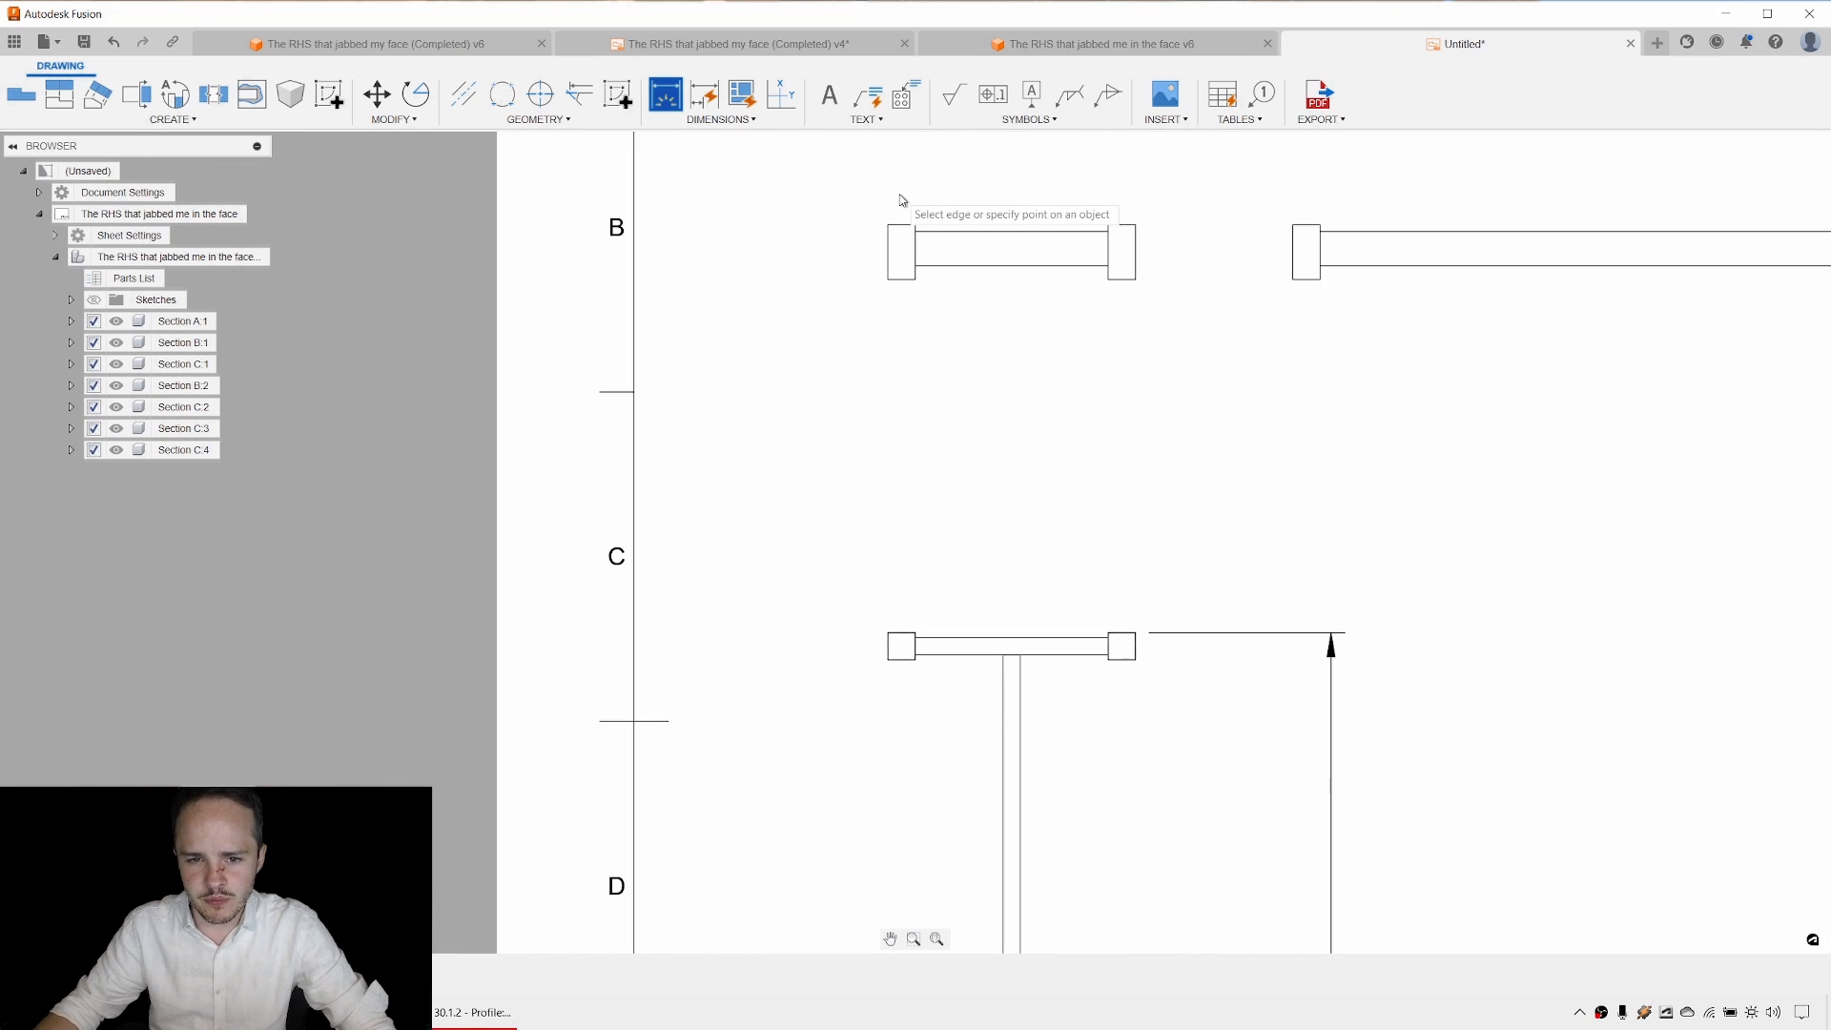
{"action": "left_click", "coordinate": [889, 246]}
{"action": "left_click", "coordinate": [895, 342]}
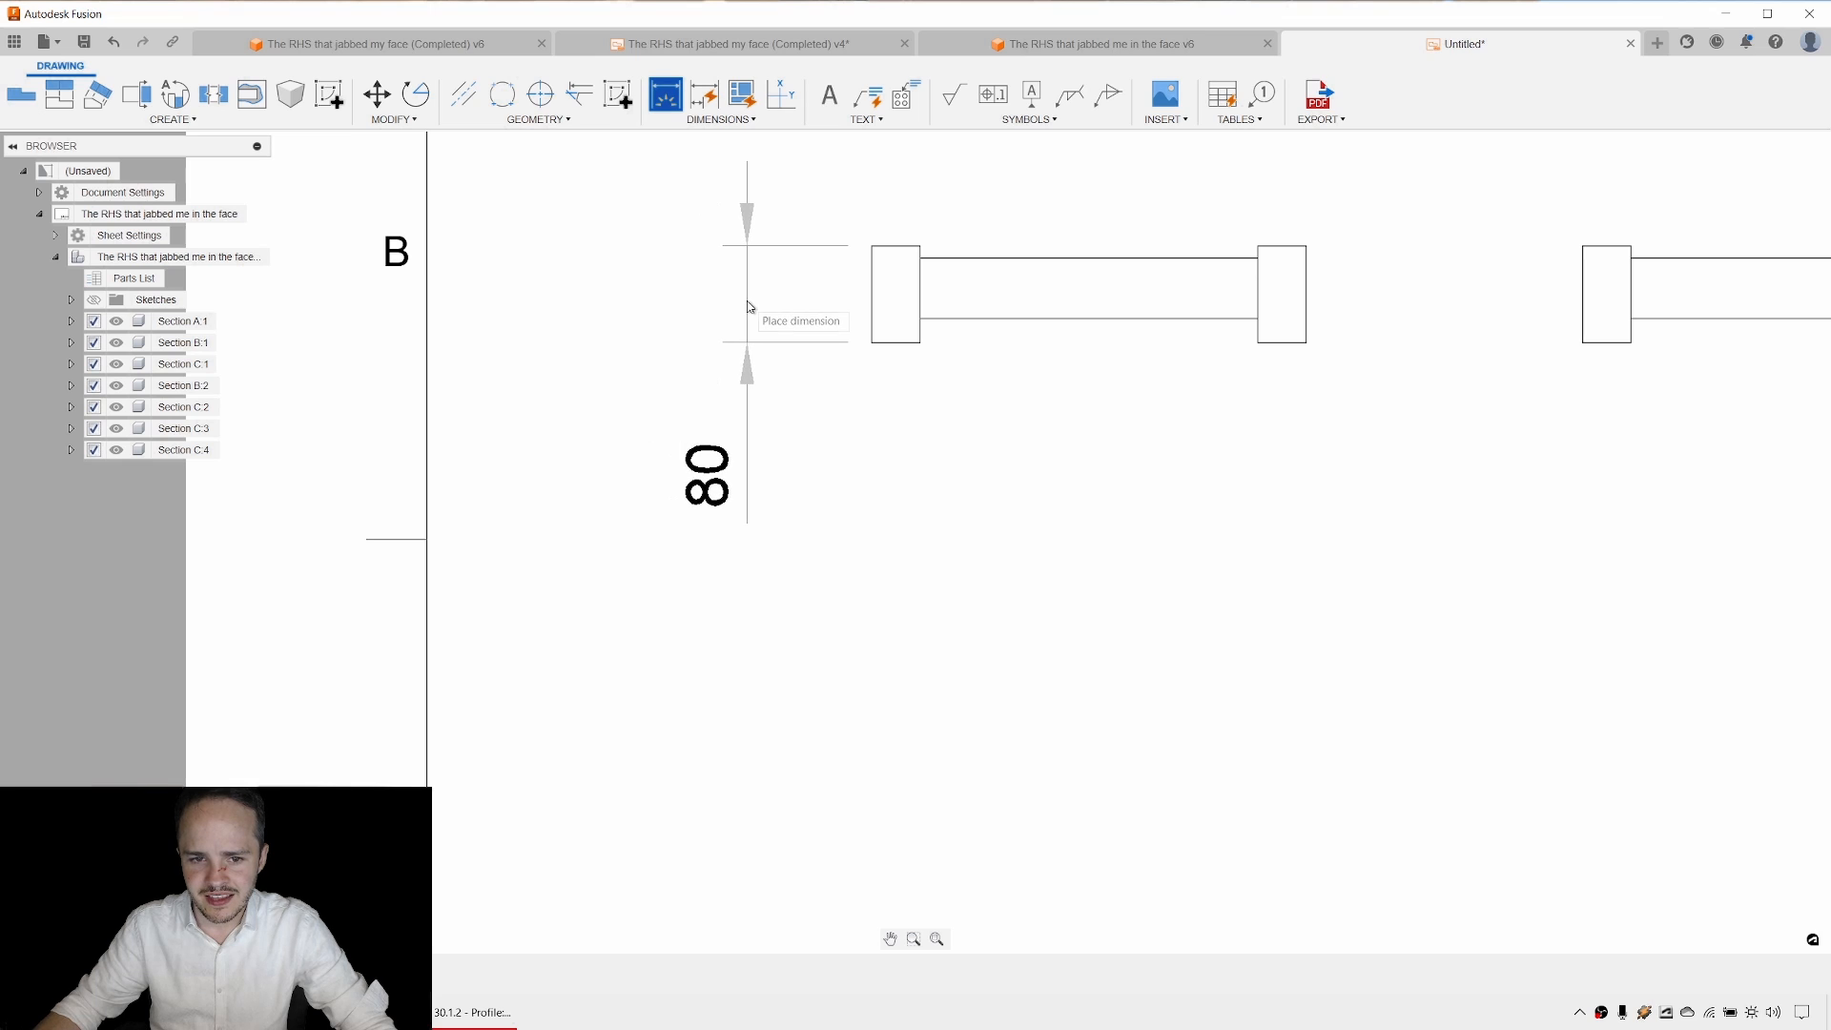
{"action": "left_click", "coordinate": [749, 305]}
{"action": "scroll", "coordinate": [905, 312], "scroll_direction": "down", "scroll_amount": 5}
{"action": "key", "text": "Escape"}
Move the end view slightly up and right on the sheet, keeping the side and plan views aligned with it.
{"action": "left_click", "coordinate": [935, 308]}
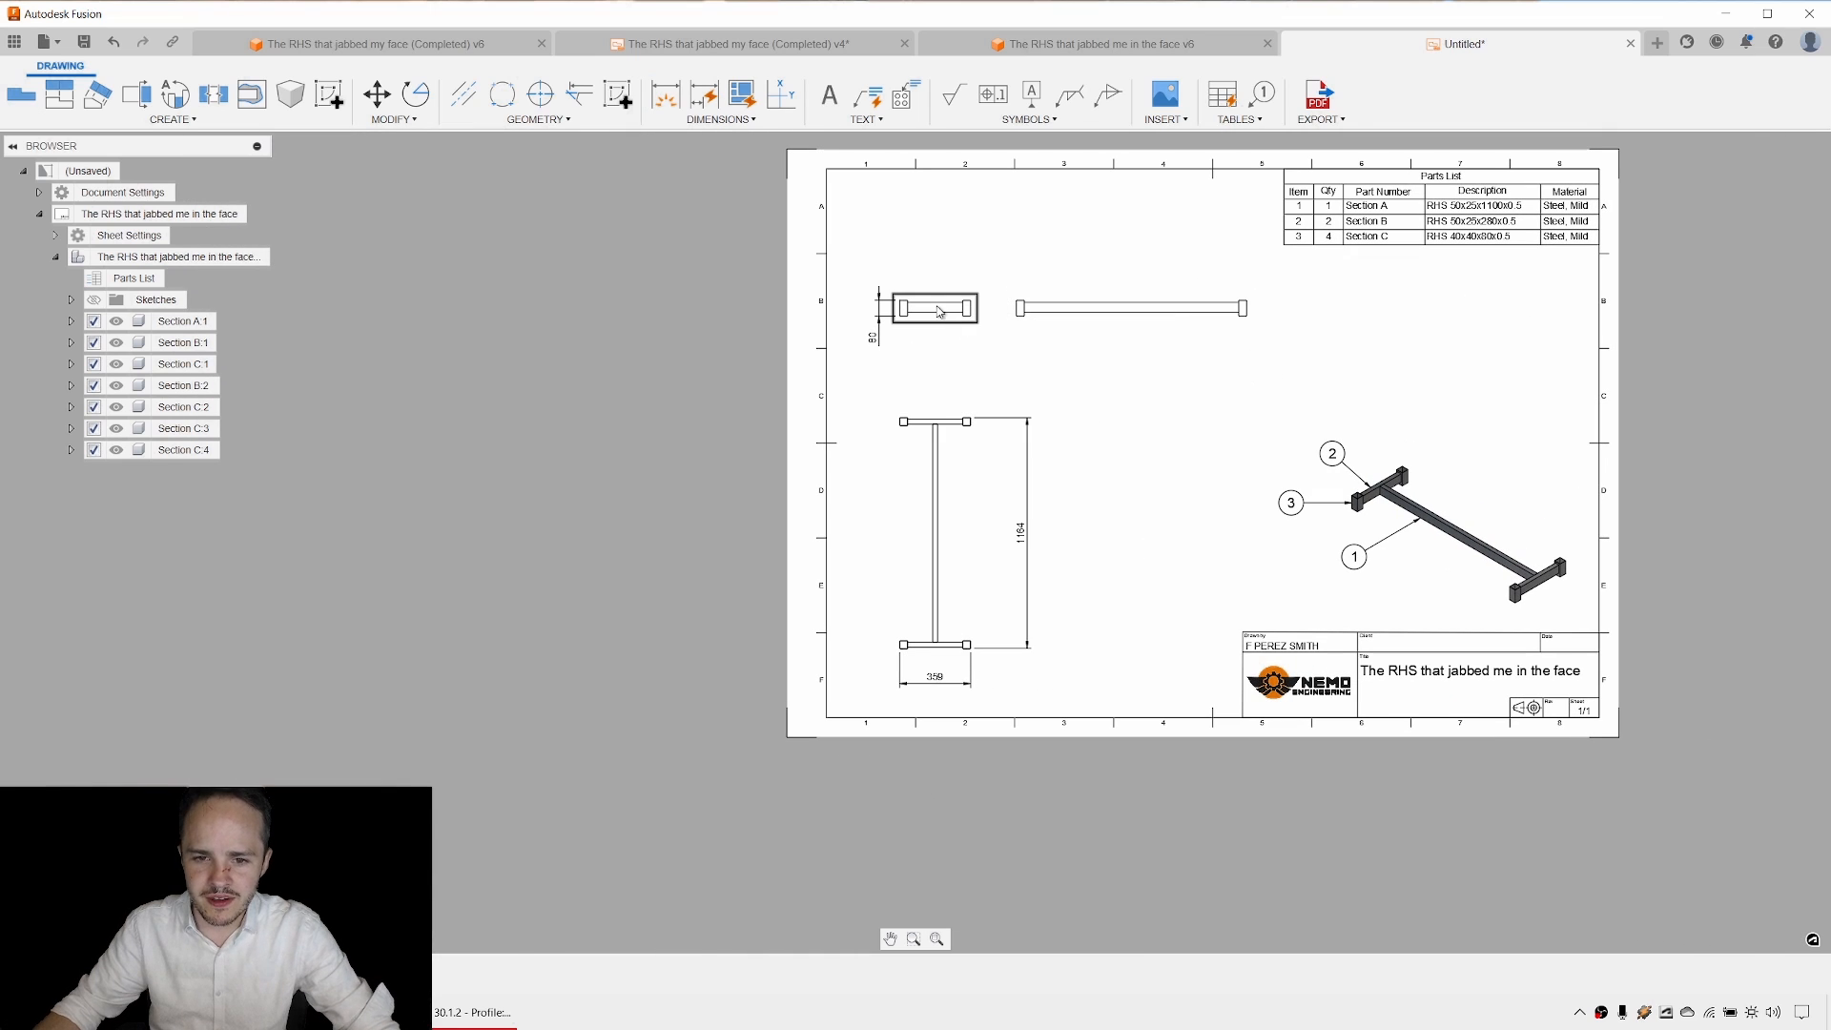
{"action": "left_click", "coordinate": [936, 308]}
{"action": "left_click", "coordinate": [939, 295]}
{"action": "left_click", "coordinate": [1131, 295]}
{"action": "left_click", "coordinate": [1132, 295]}
{"action": "left_click", "coordinate": [1144, 284]}
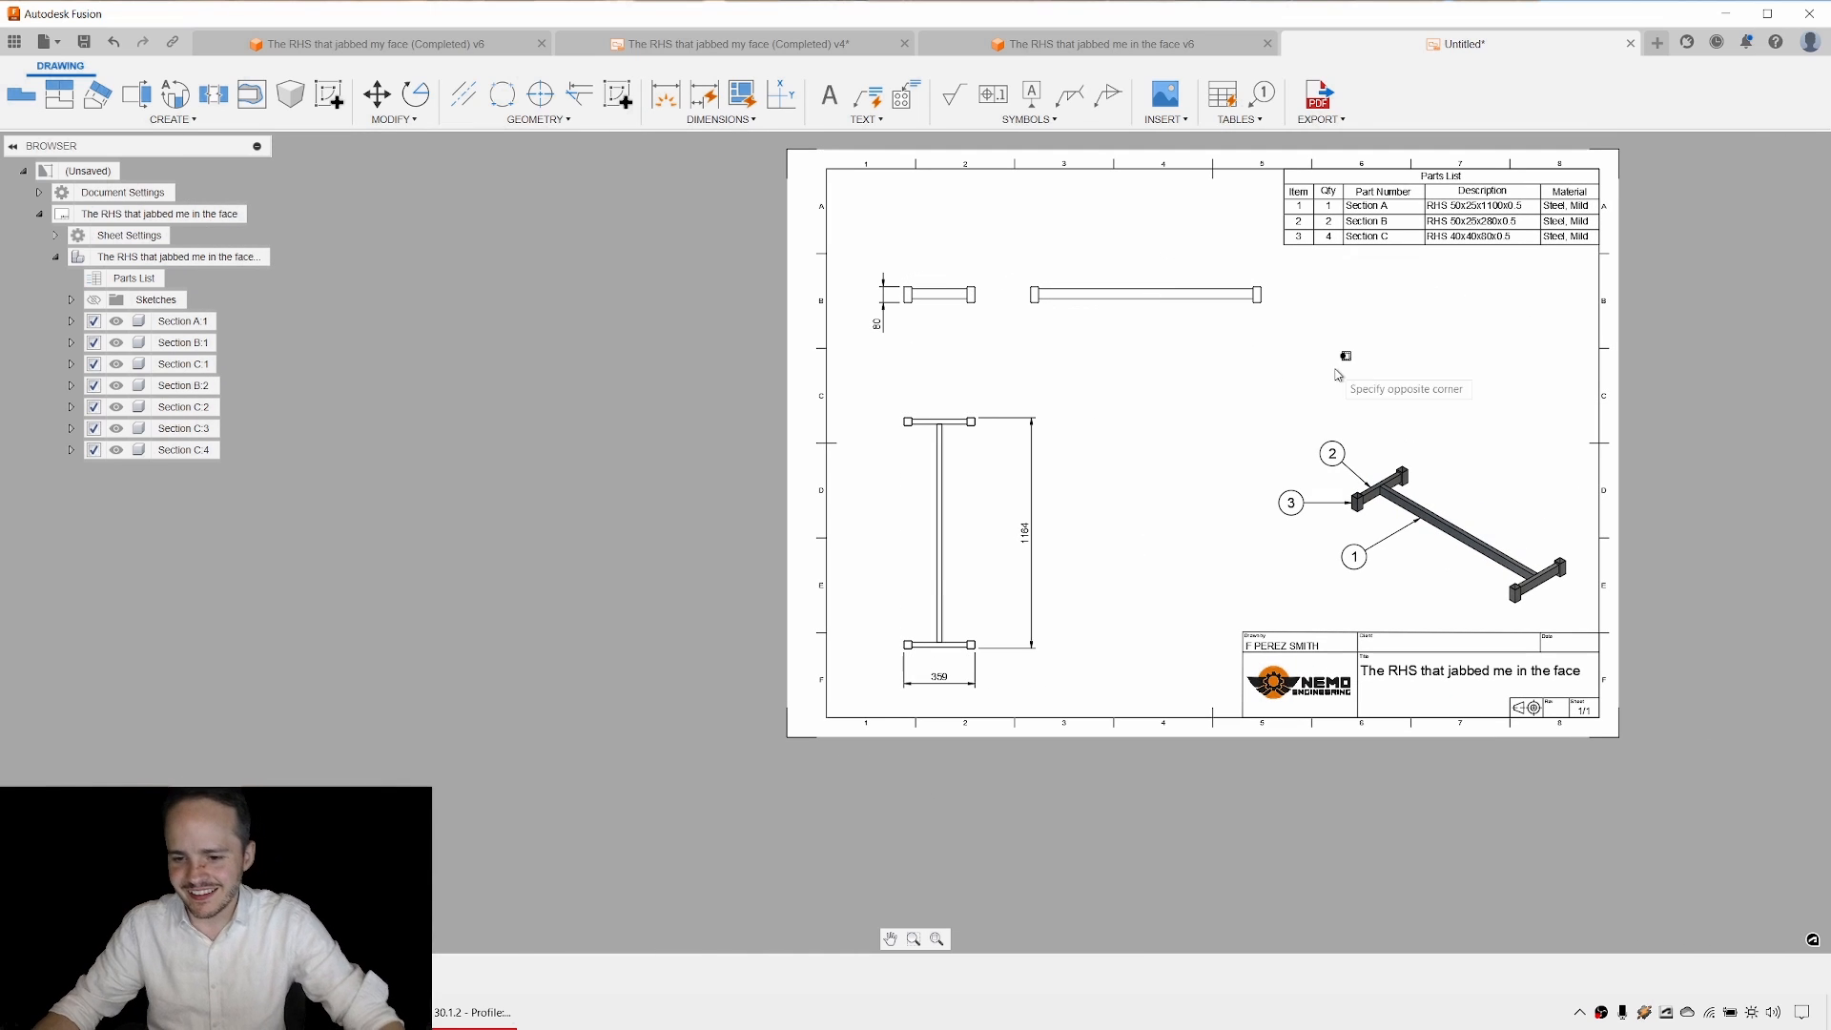
Fill in the title block's client field with "Youtube Friends!".
{"action": "scroll", "coordinate": [1542, 692], "scroll_direction": "up", "scroll_amount": 1}
{"action": "scroll", "coordinate": [1541, 695], "scroll_direction": "up", "scroll_amount": 4}
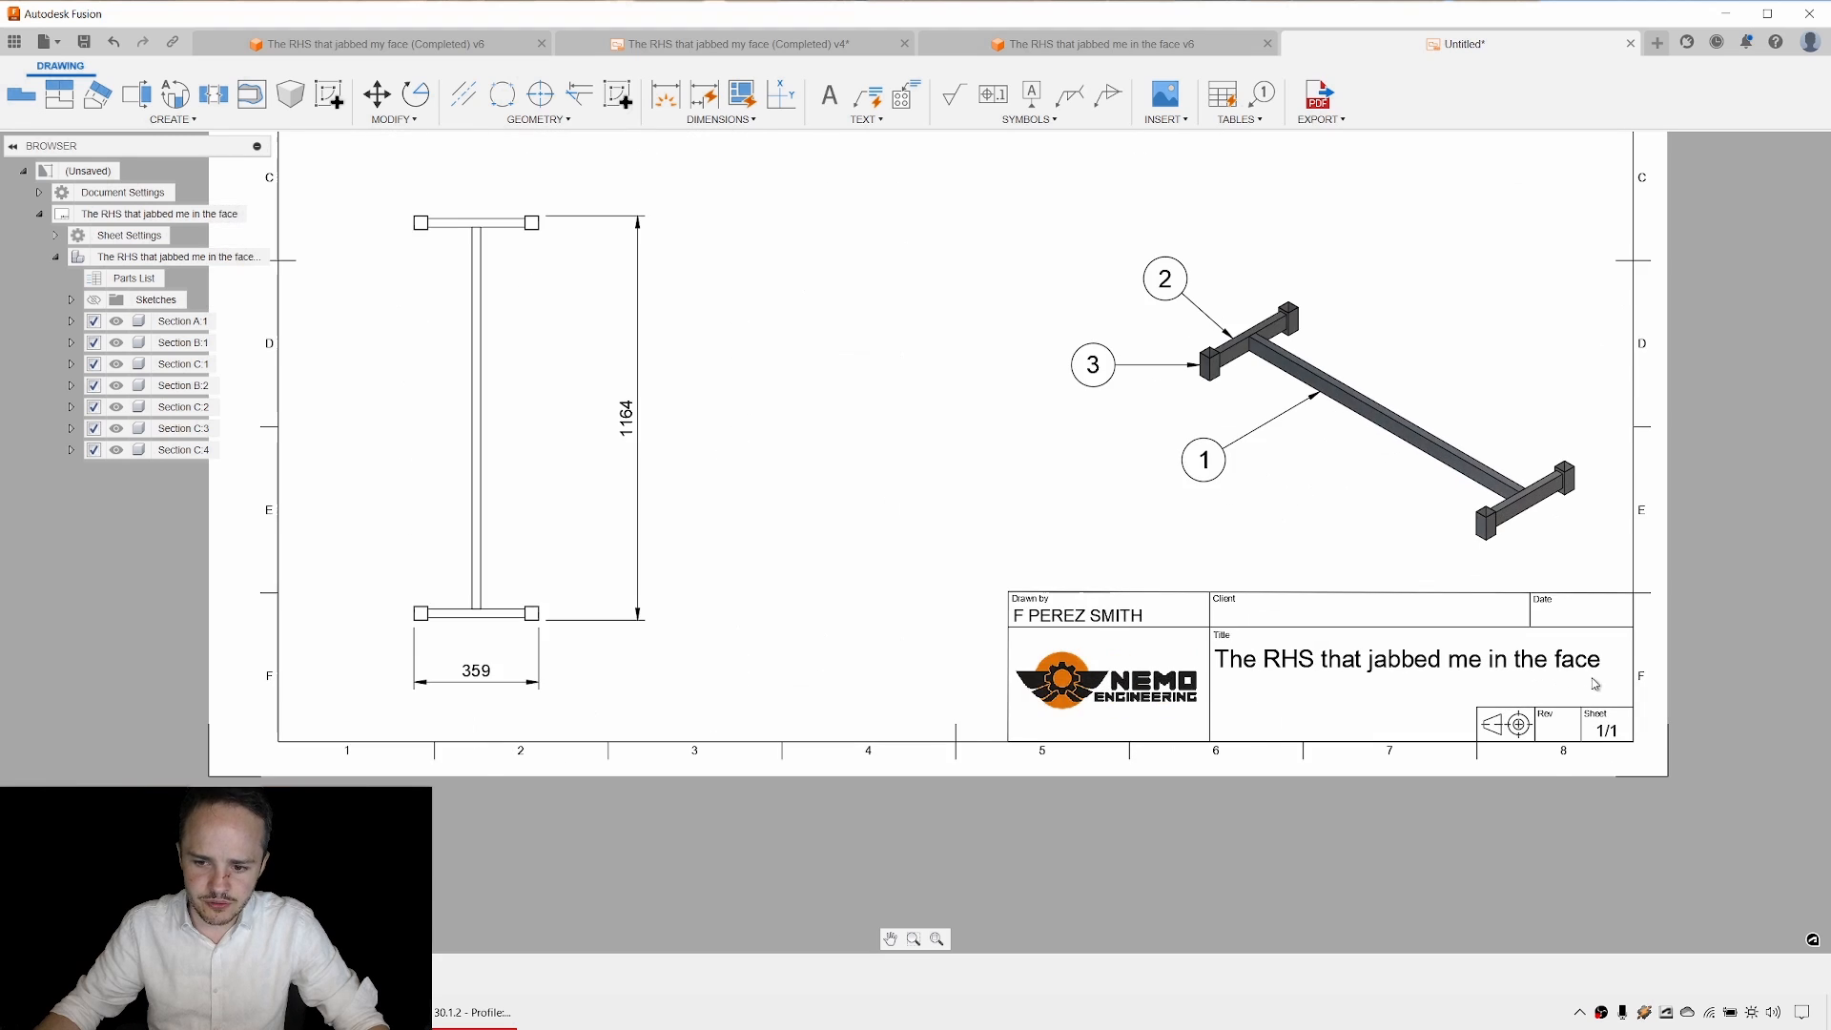
{"action": "mouse_move", "coordinate": [1020, 517]}
{"action": "middle_mouse_down"}
{"action": "mouse_move", "coordinate": [1115, 558]}
{"action": "mouse_move", "coordinate": [1058, 518]}
{"action": "middle_mouse_up"}
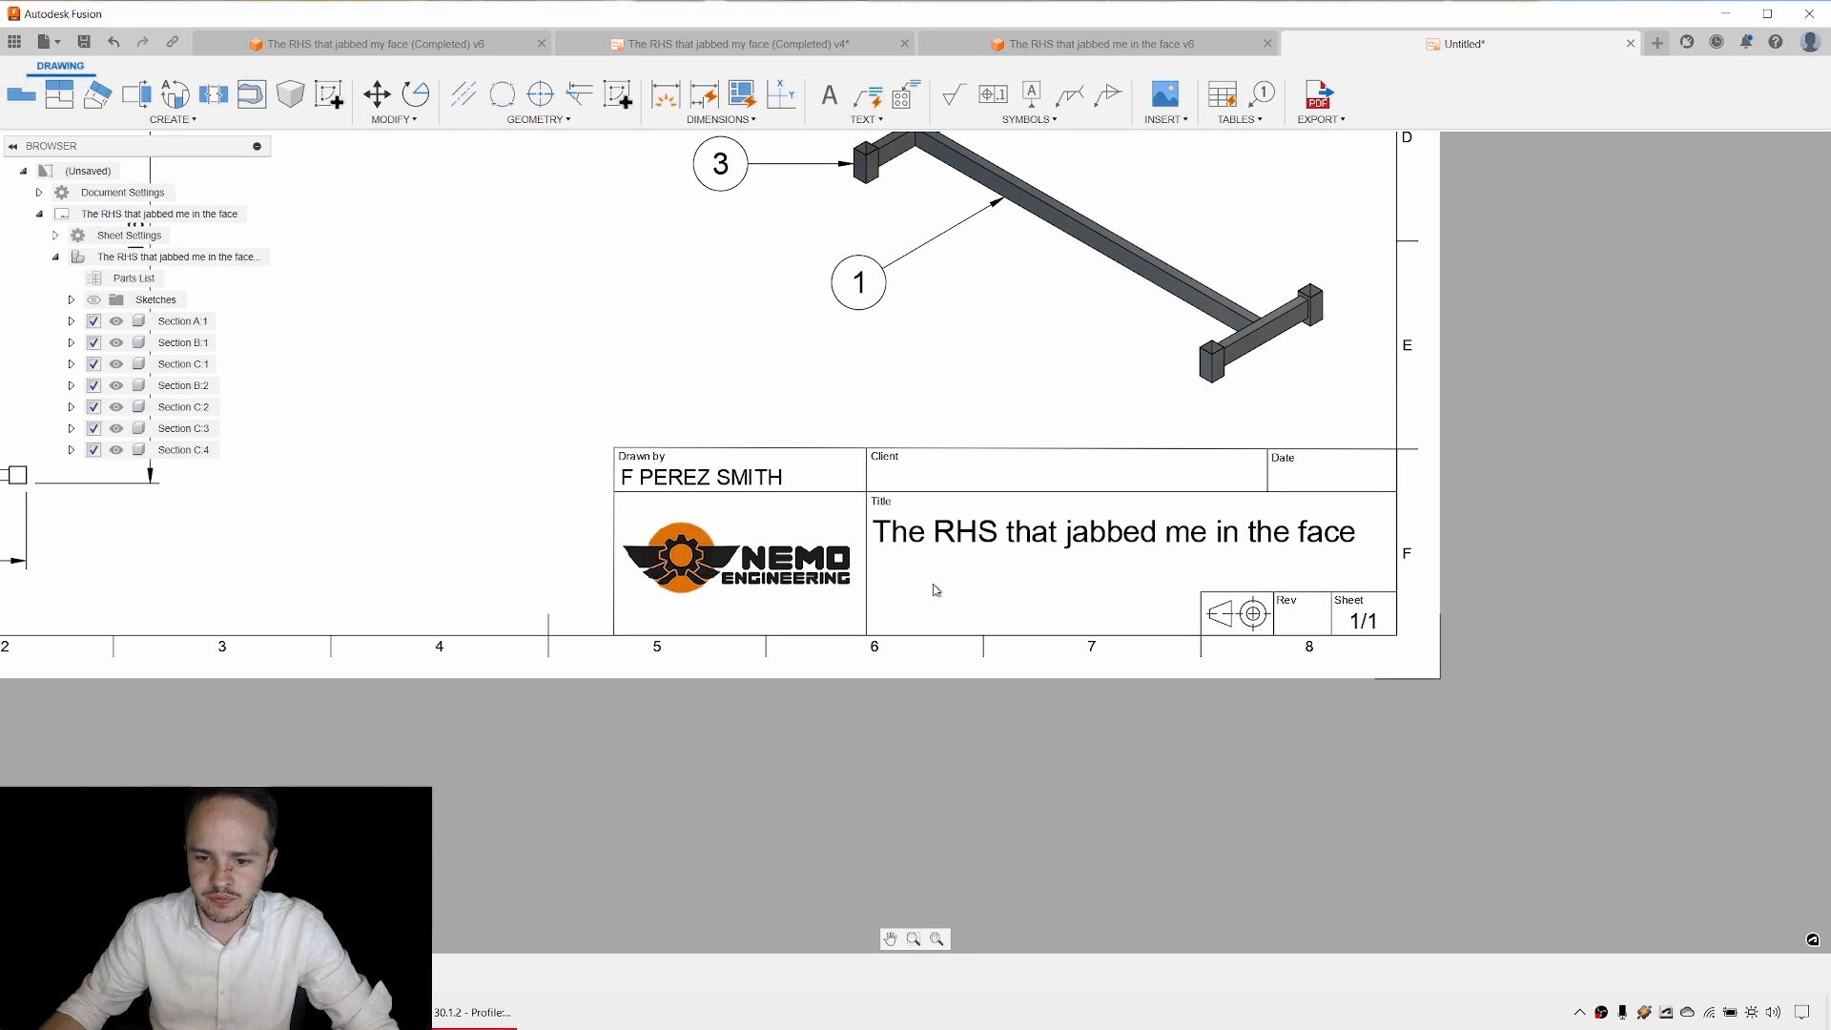
{"action": "double_click", "coordinate": [899, 459]}
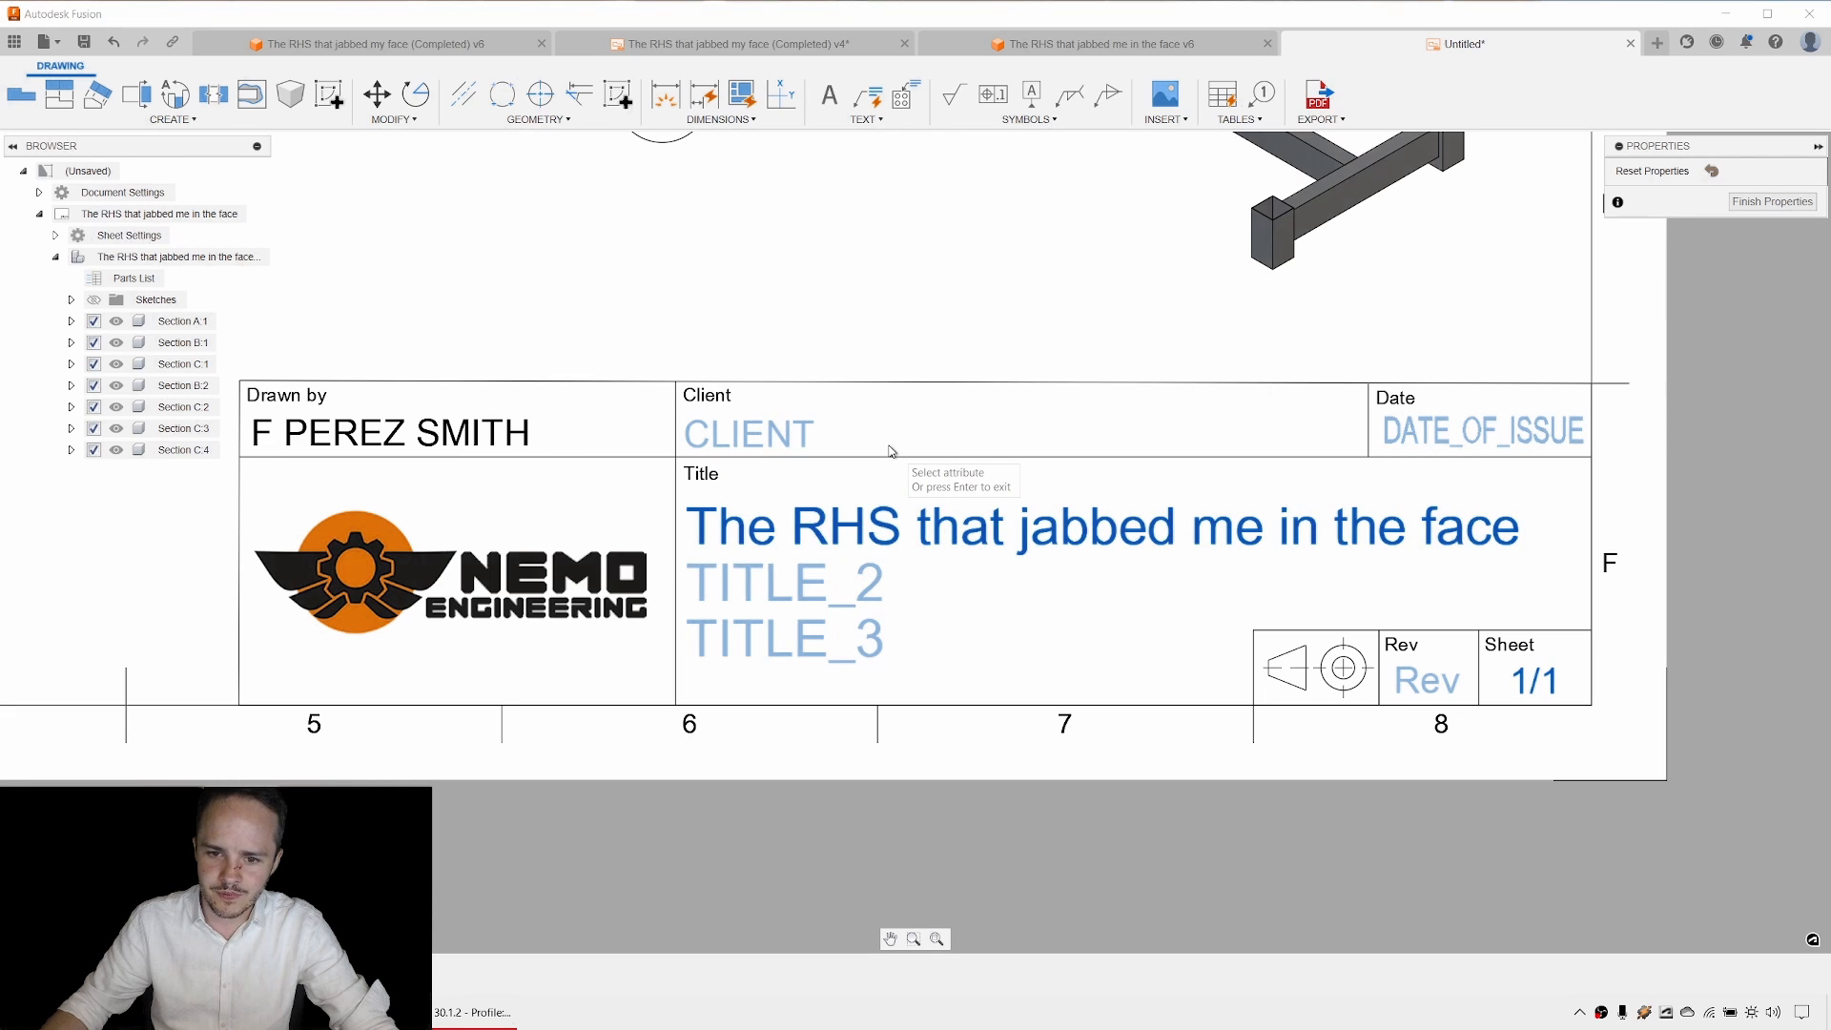
{"action": "scroll", "coordinate": [890, 451], "scroll_direction": "down", "scroll_amount": 3}
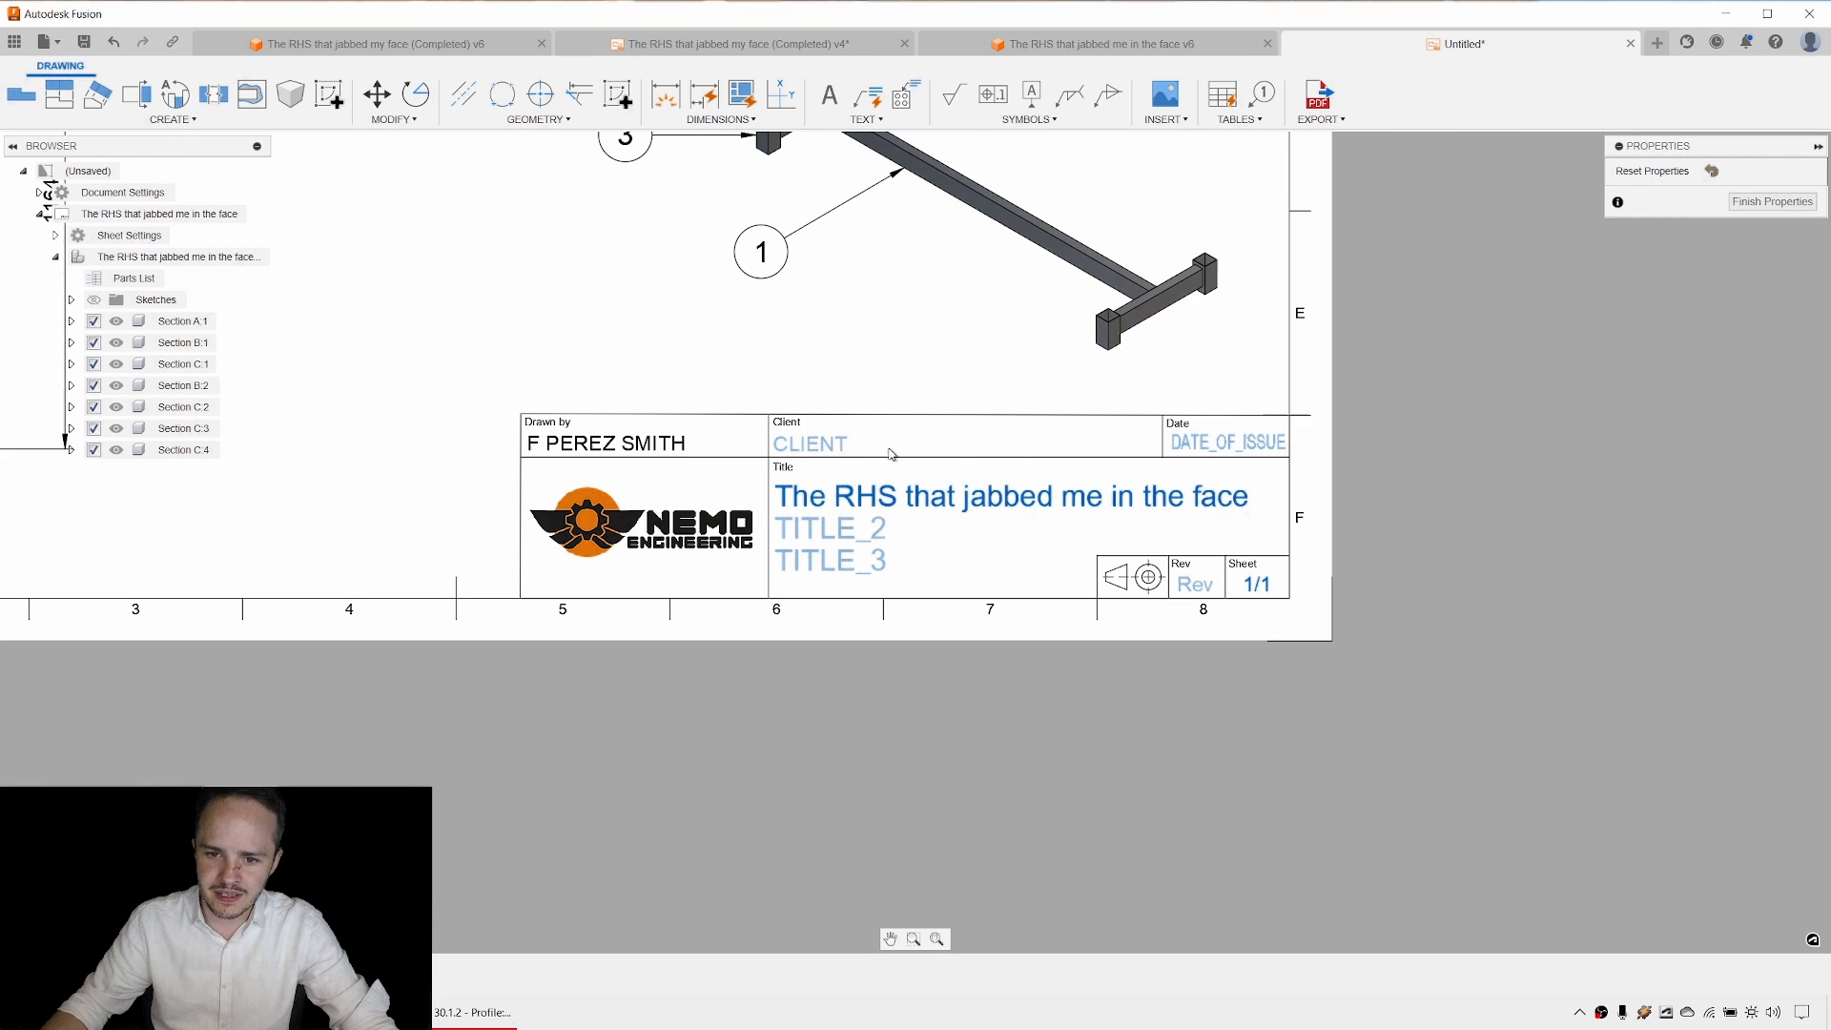
{"action": "left_click", "coordinate": [828, 446]}
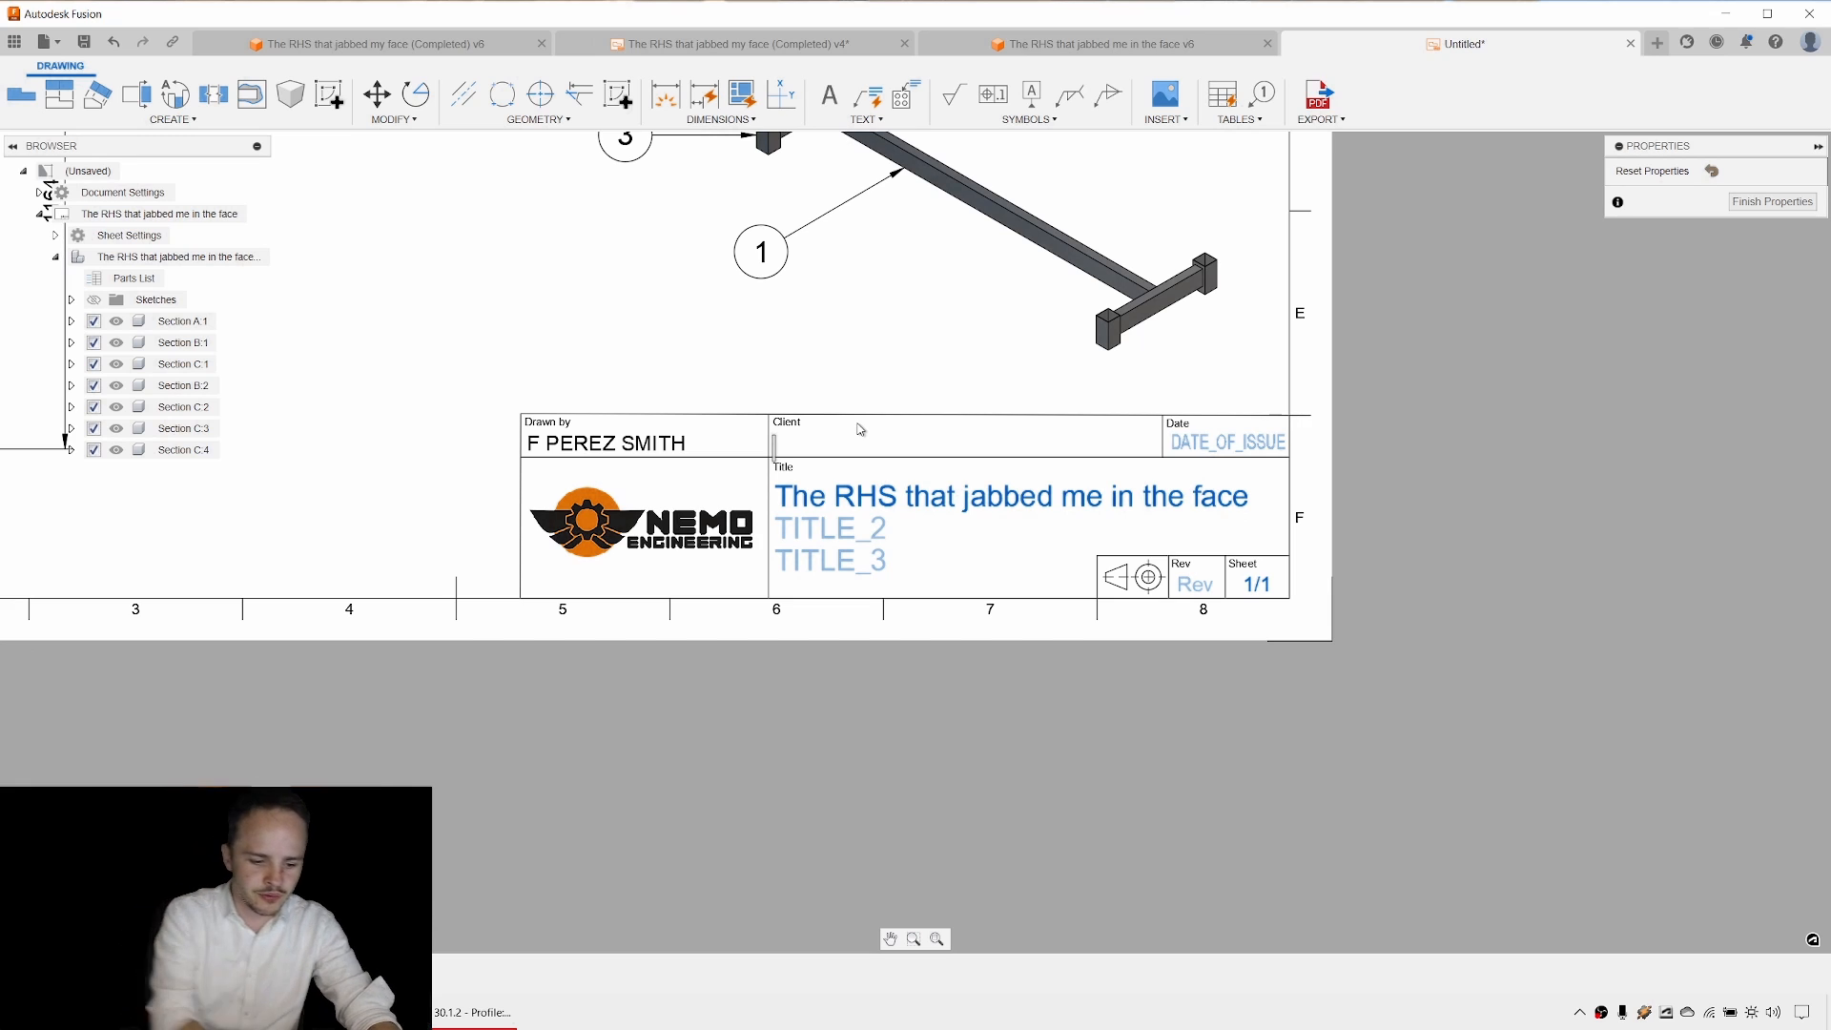
{"action": "type", "text": "Youtube Friends!"}
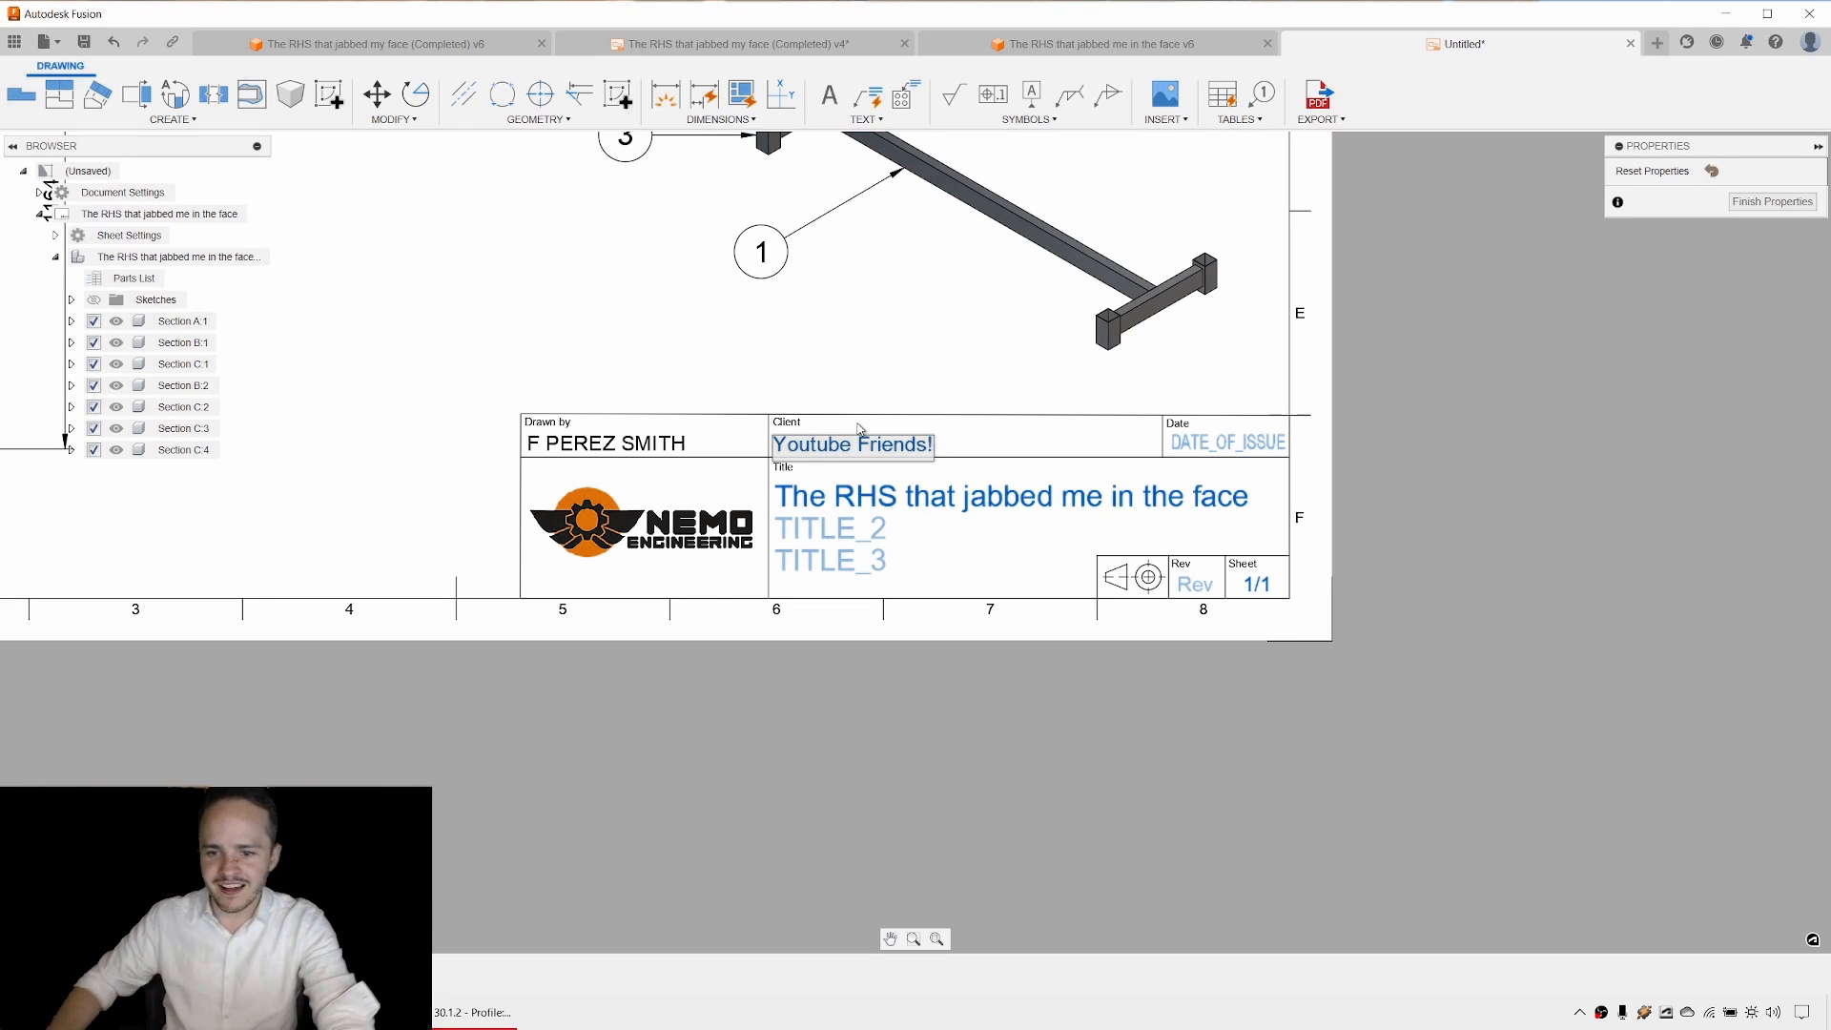
Enter 24/06/2024 as the date of issue in the title block.
{"action": "left_click", "coordinate": [1216, 454]}
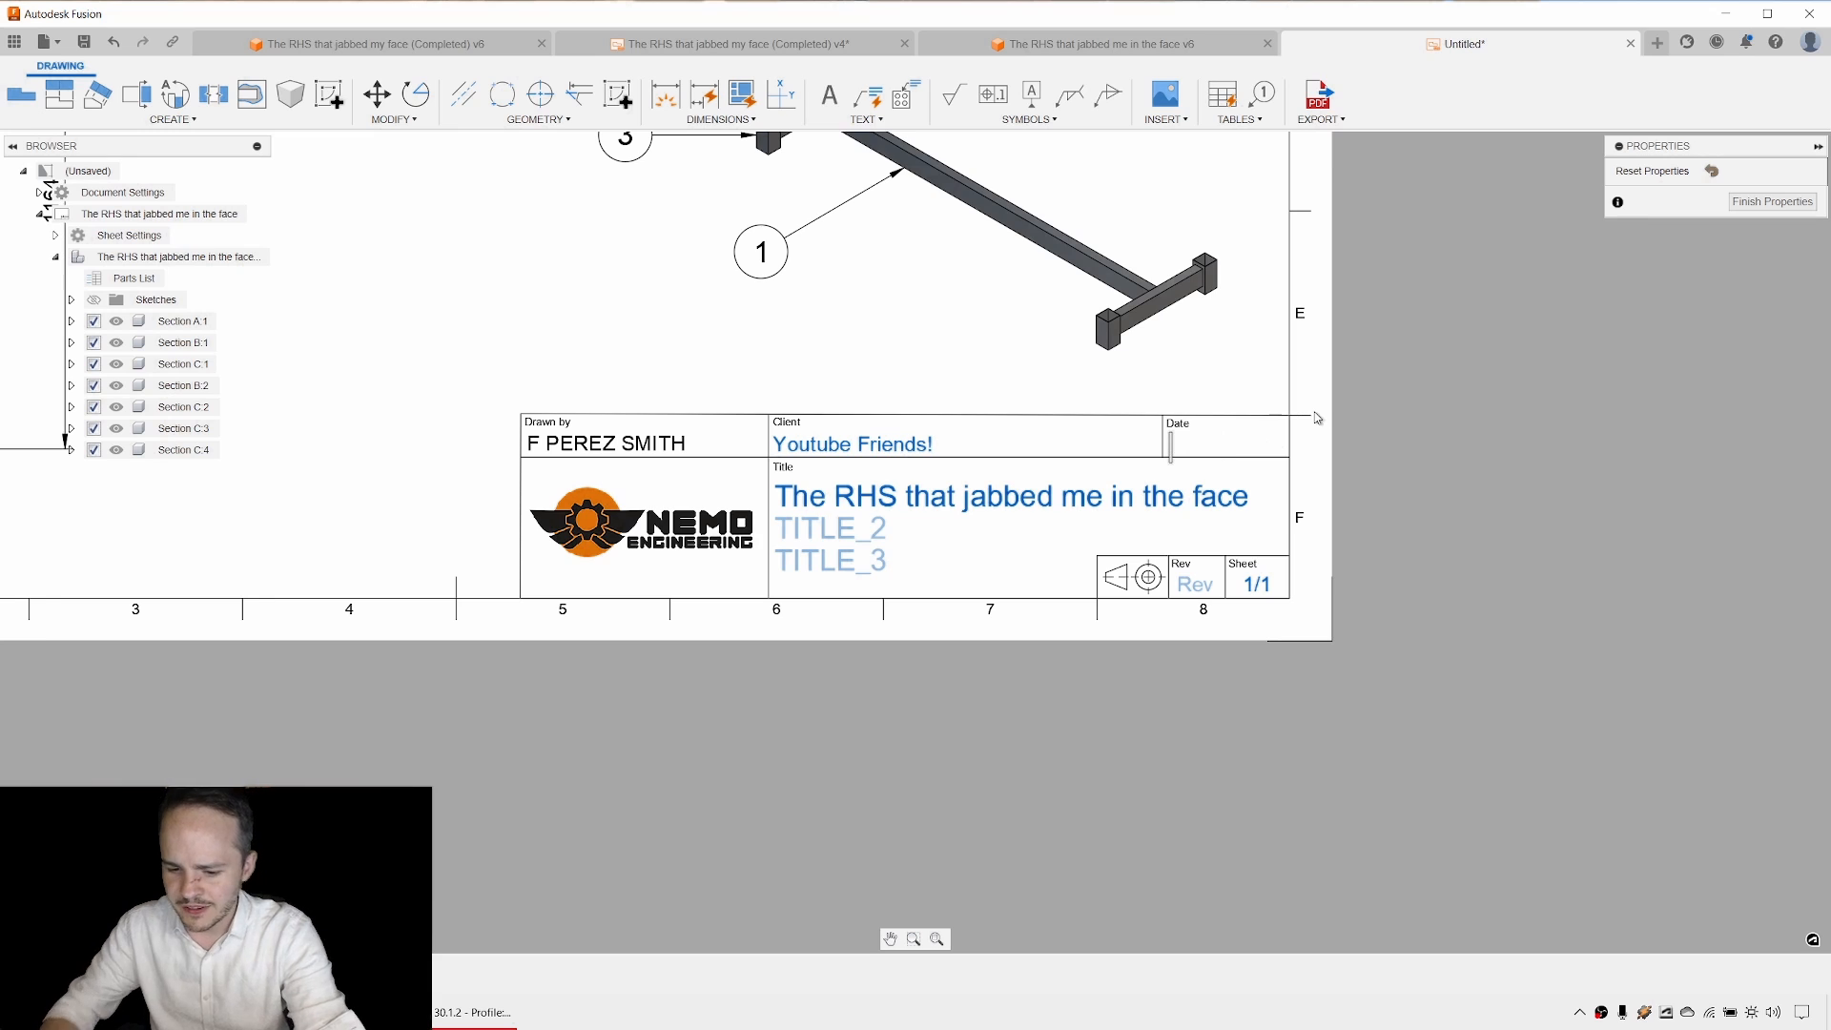
{"action": "type", "text": "24/06/20"}
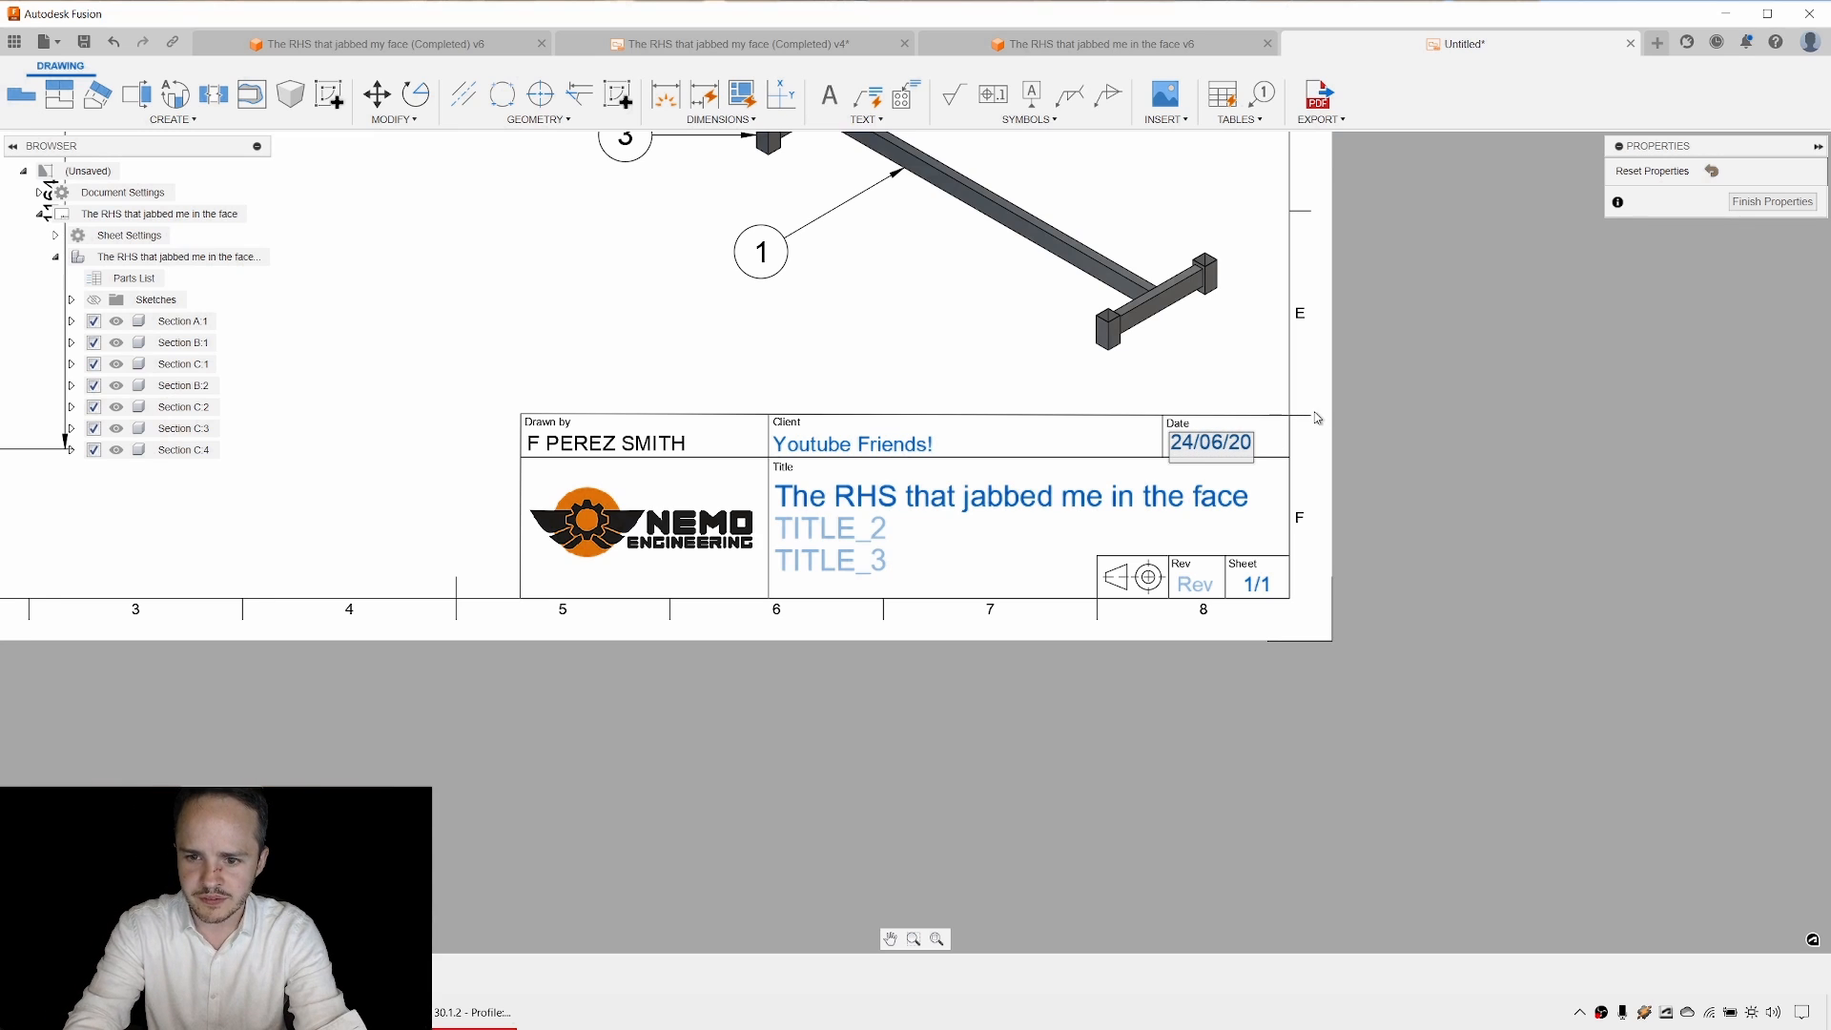
{"action": "type", "text": "24"}
{"action": "key", "text": "Return"}
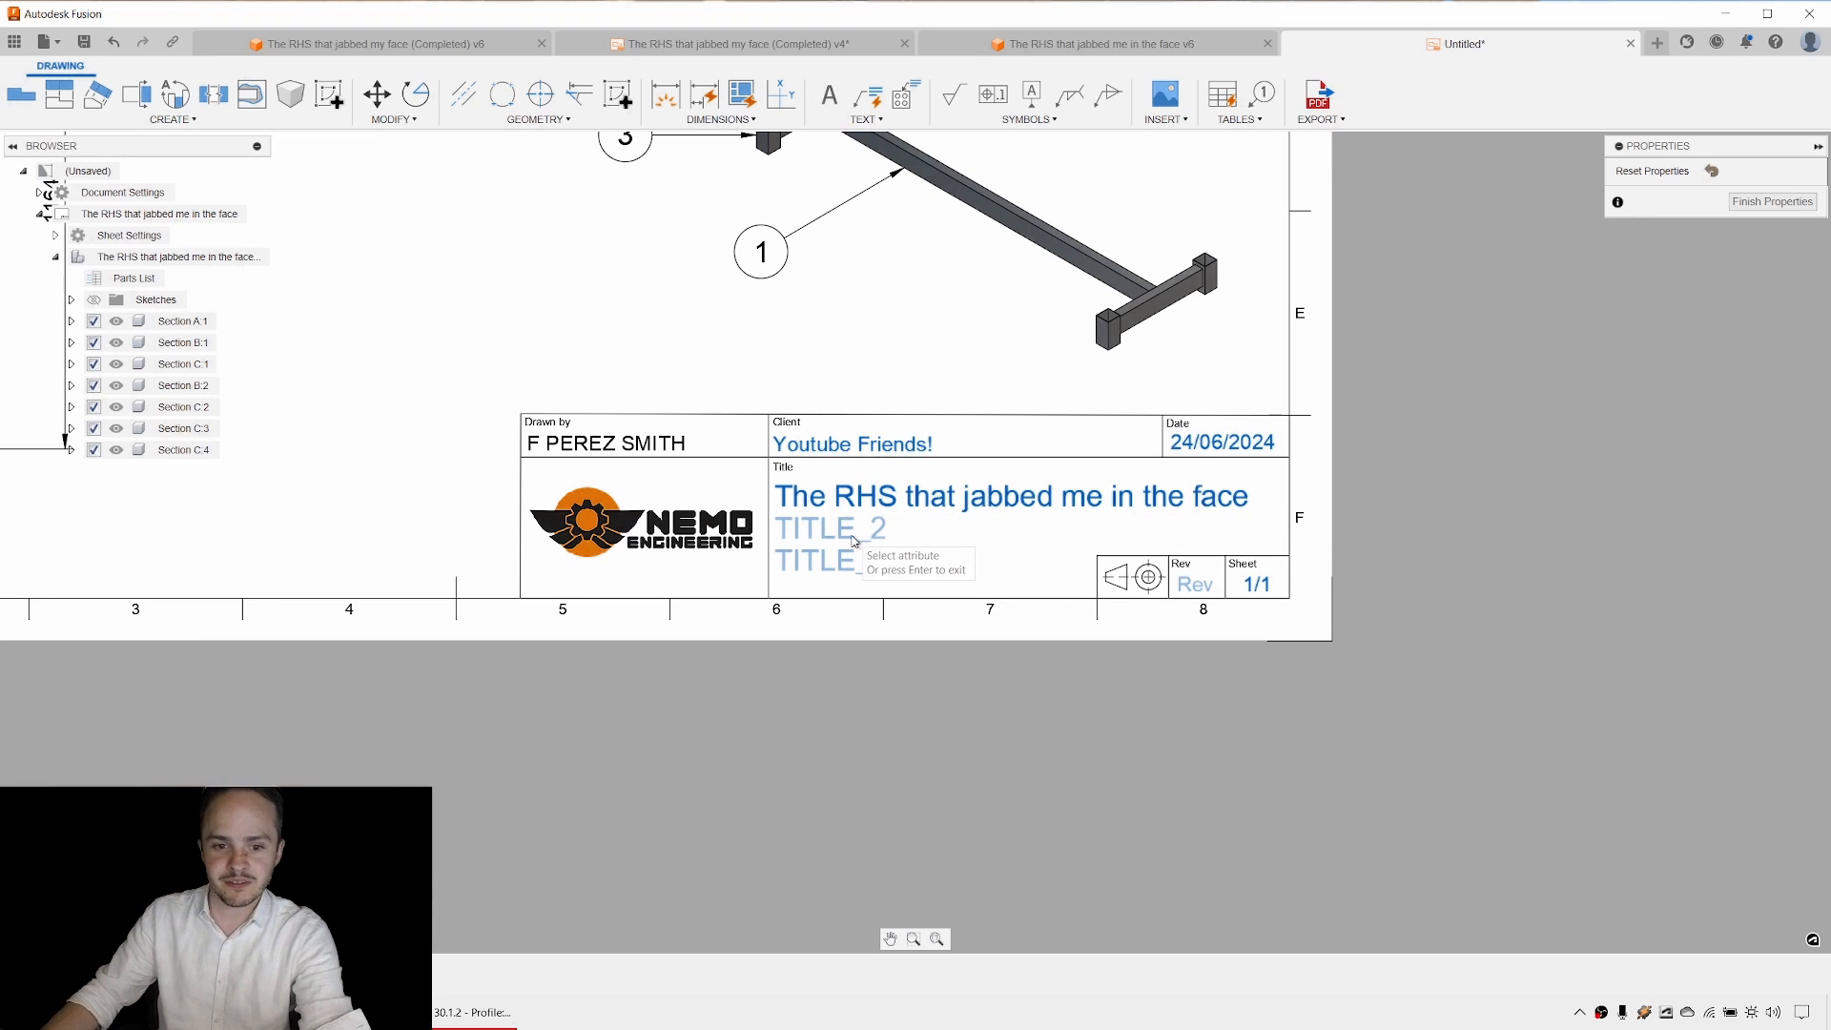
Set the second title line of the title block to "Assembly & Parts List".
{"action": "left_click", "coordinate": [853, 540]}
{"action": "type", "text": "Asse"}
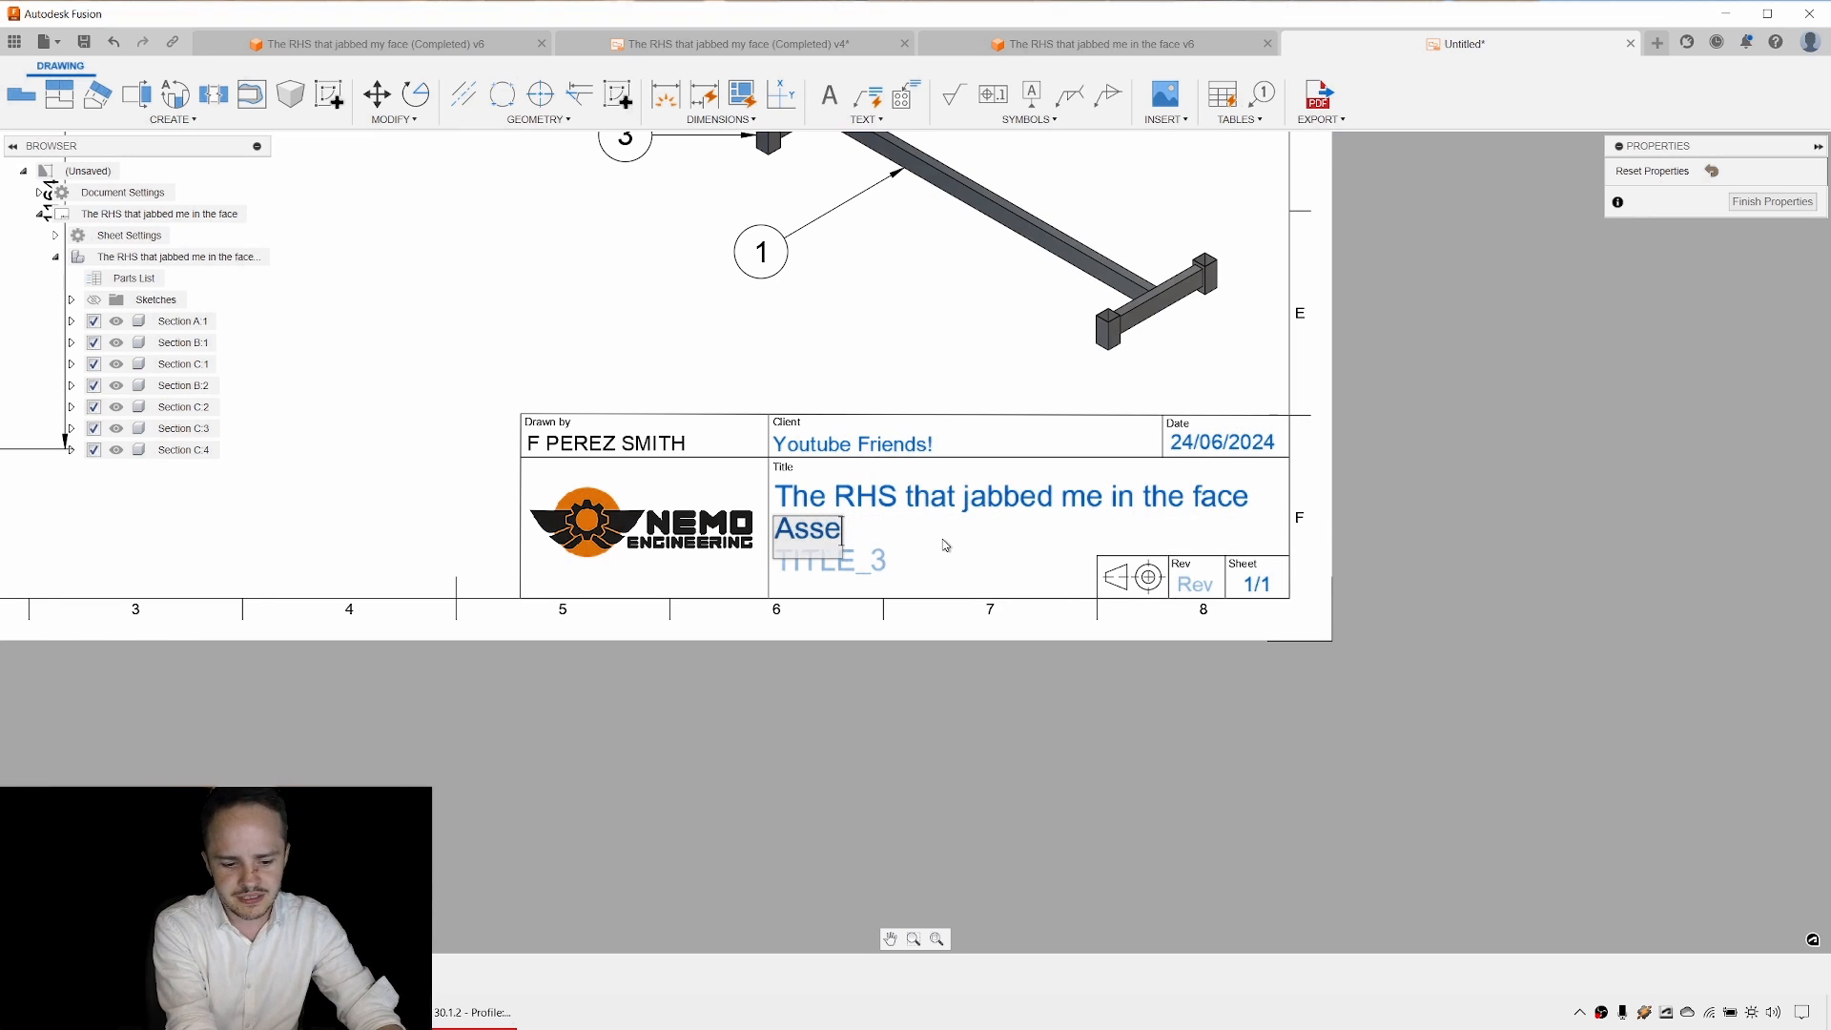
{"action": "type", "text": "mbly & Parts List"}
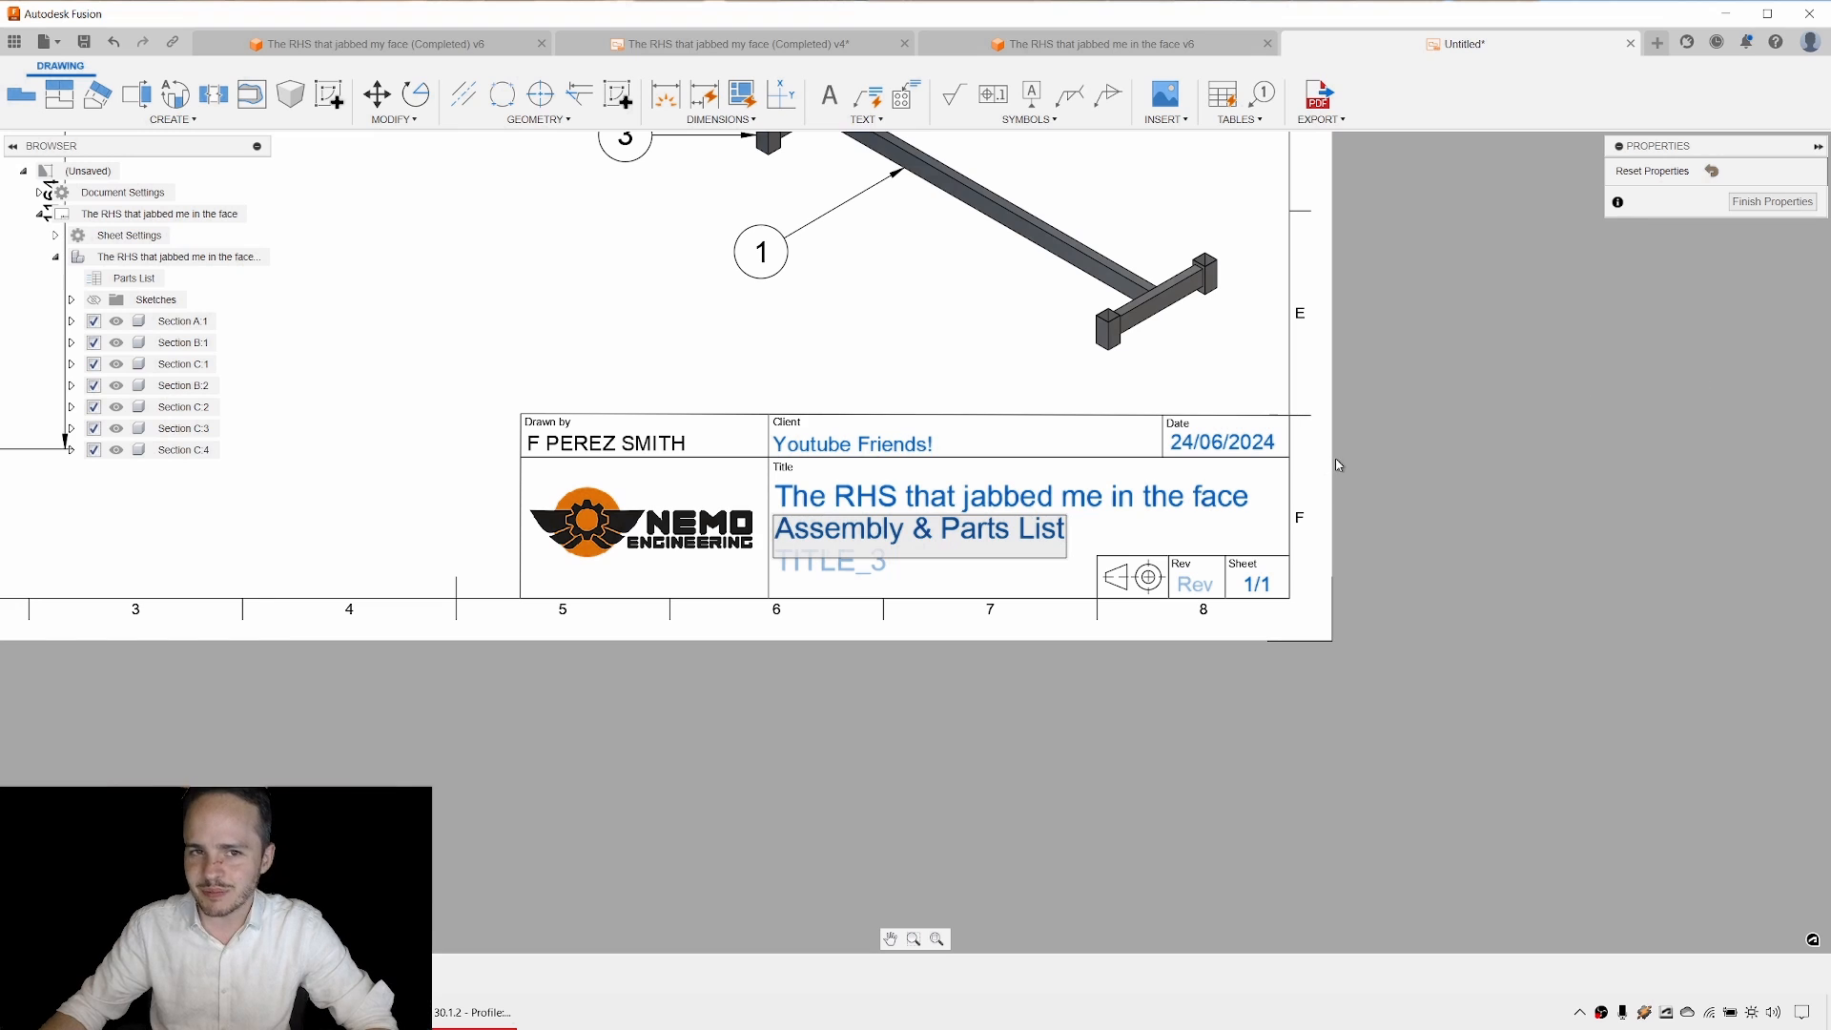
{"action": "left_click", "coordinate": [1442, 513]}
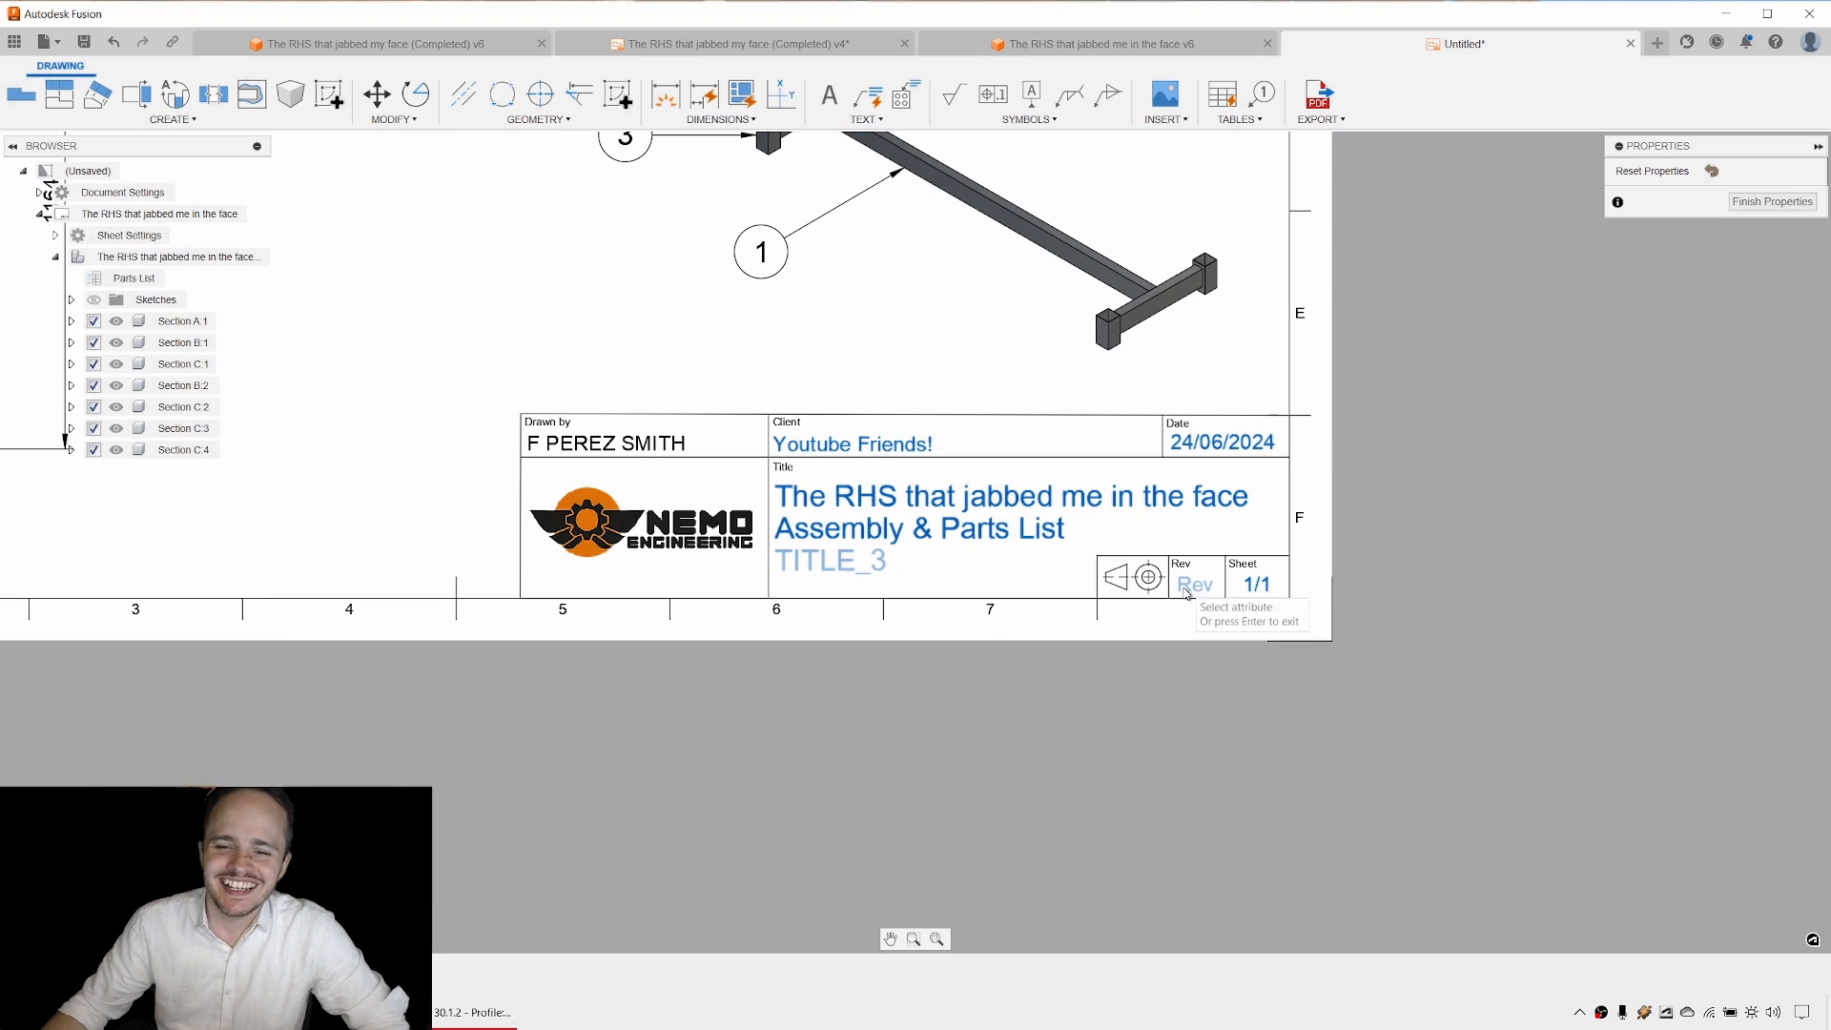
Set the title block's revision to 0 and finish editing its properties.
{"action": "double_click", "coordinate": [1198, 584]}
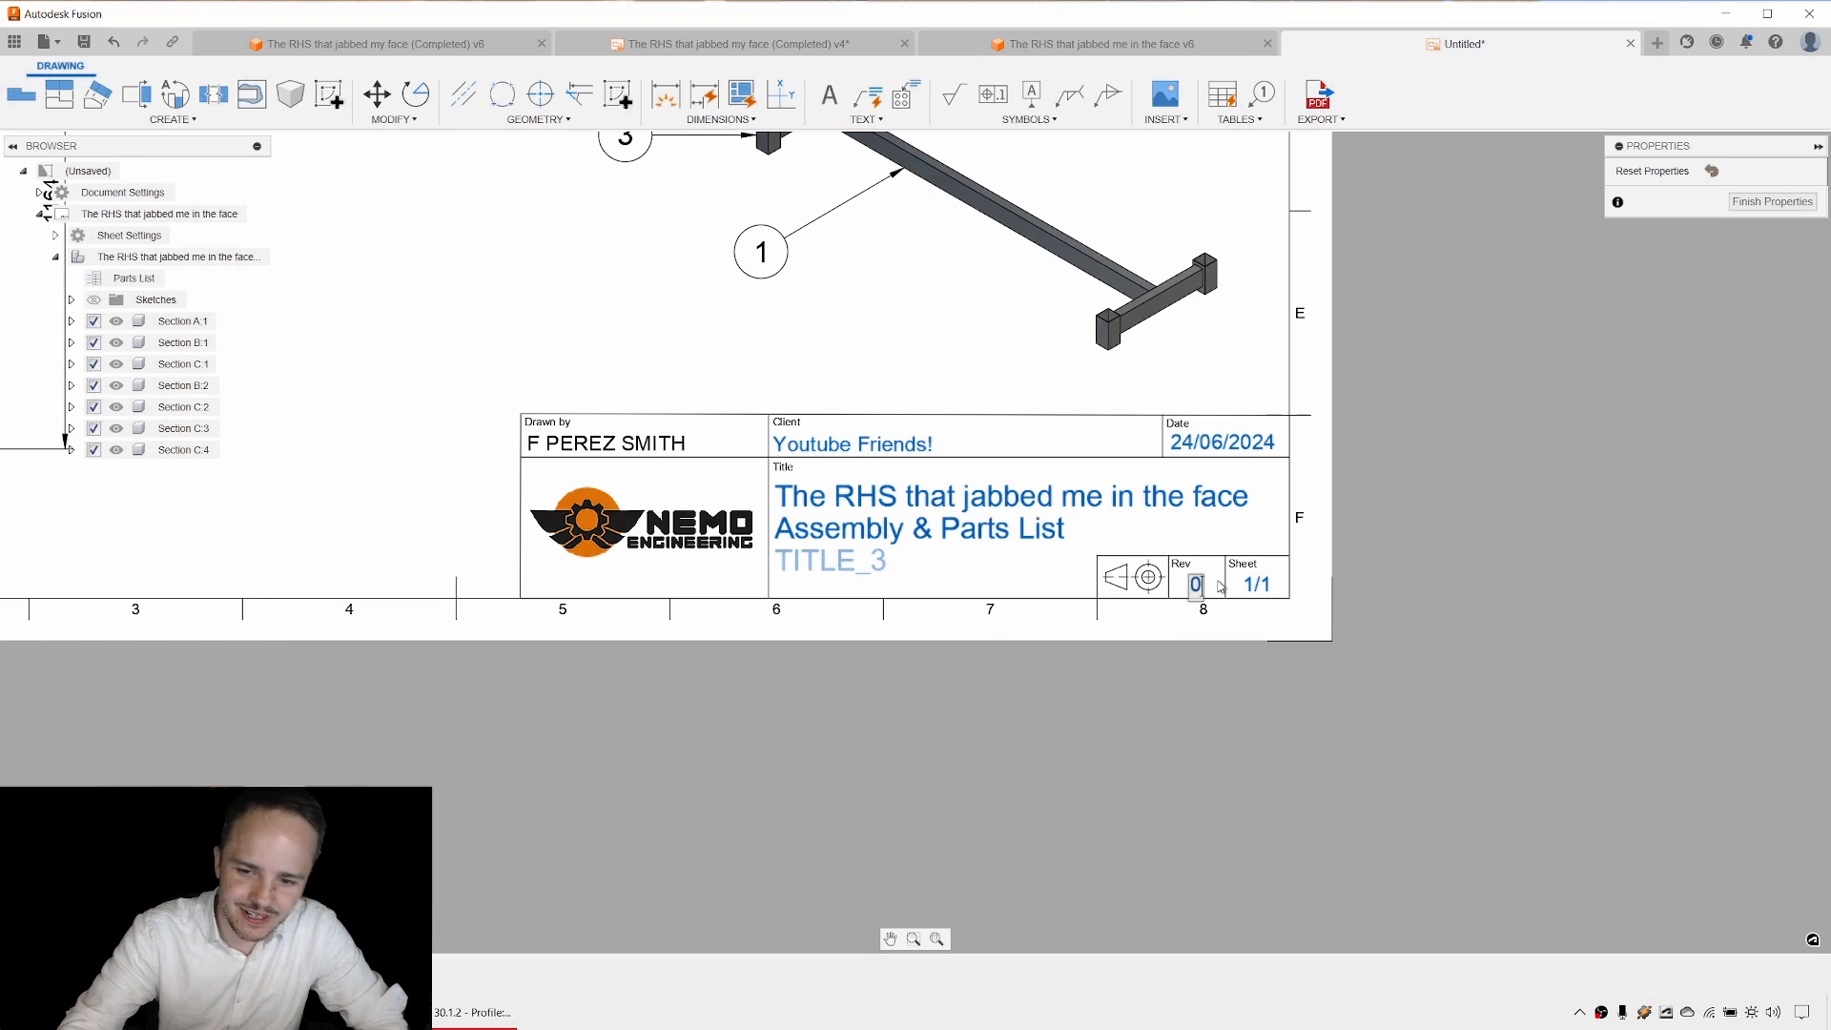
{"action": "left_click", "coordinate": [1771, 201]}
{"action": "middle_click", "coordinate": [1566, 375]}
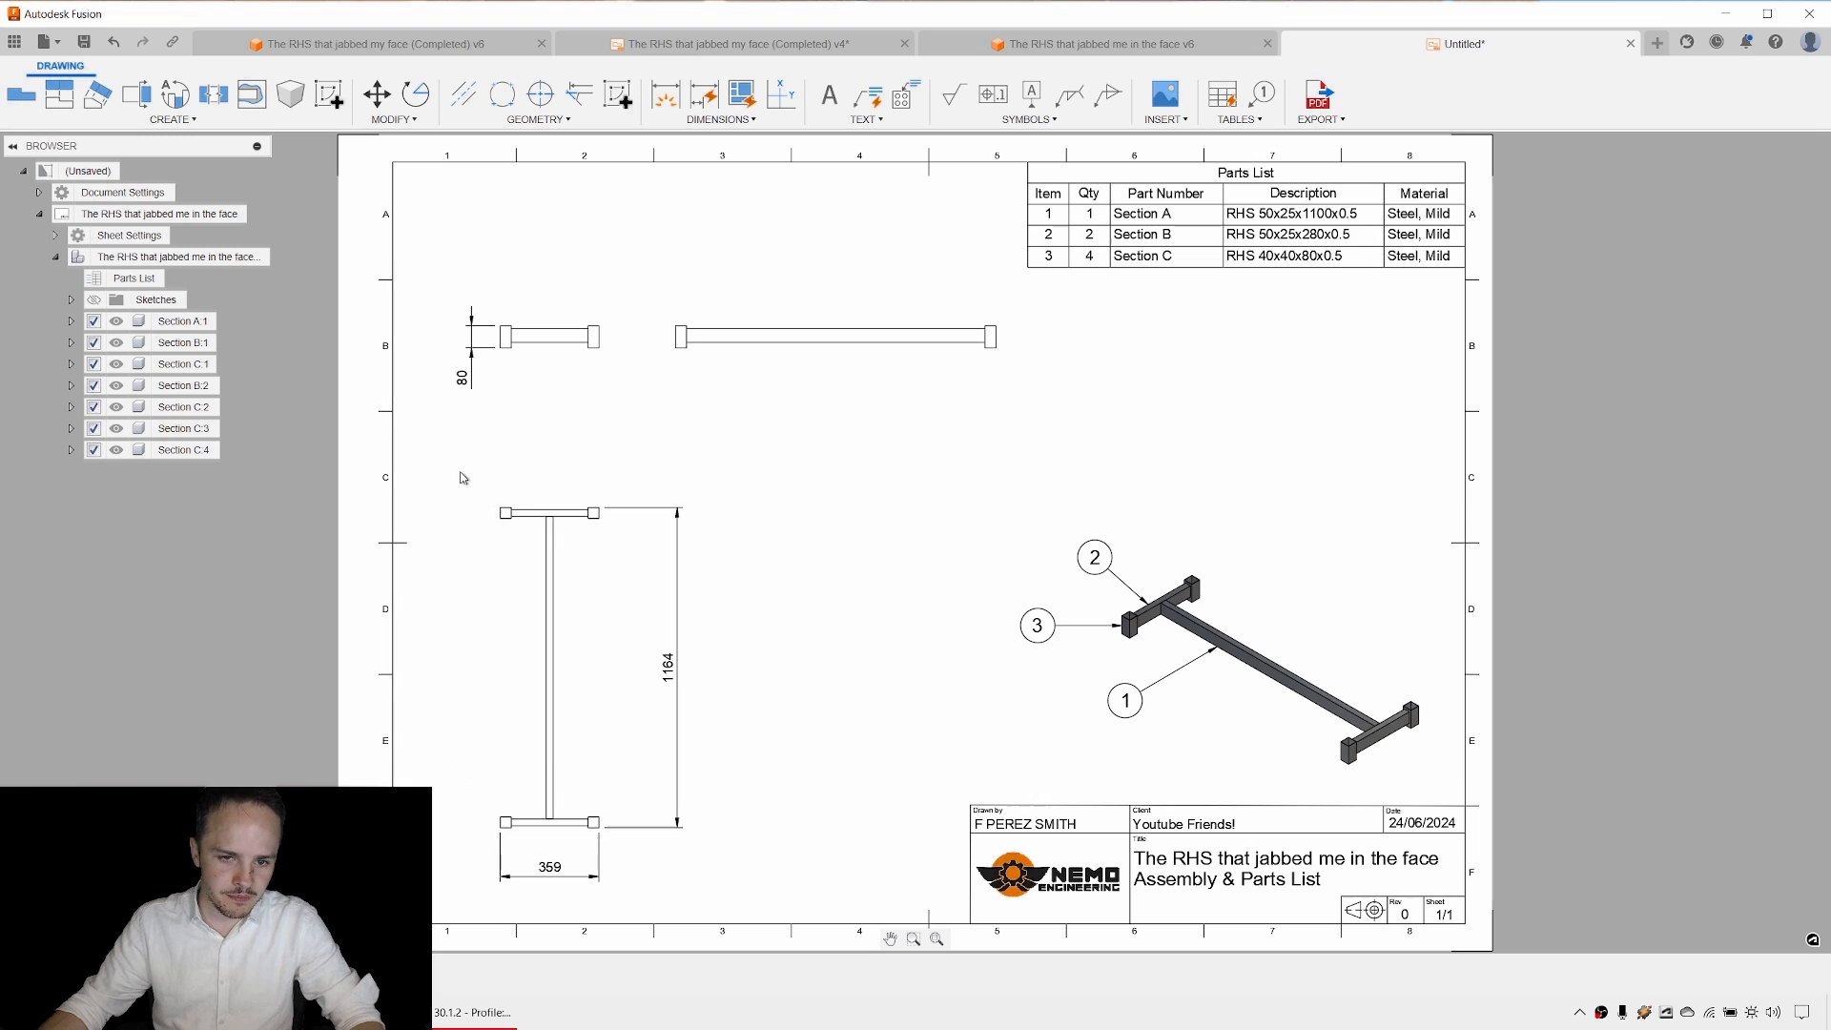
Save the drawing as "The RHS that jabbed me in the face", removing the word "Drawing" from the suggested name.
{"action": "key", "text": "ctrl+s"}
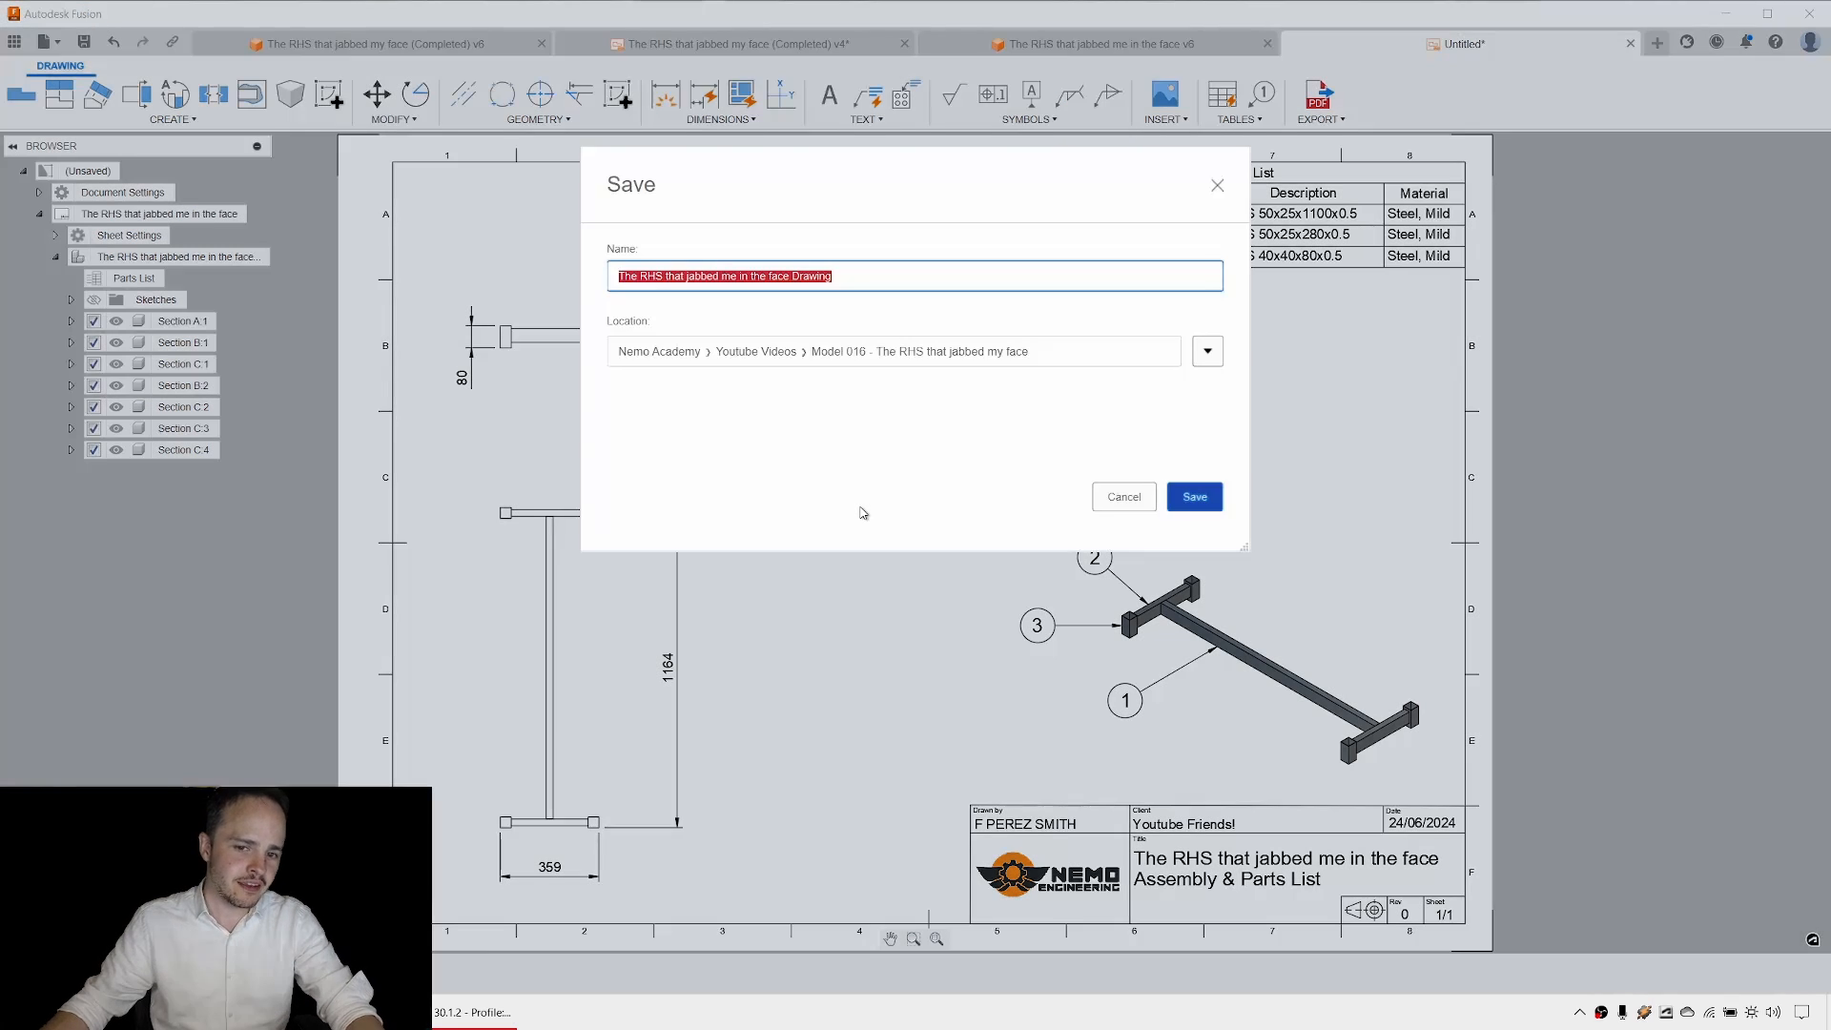
{"action": "key", "text": "End"}
{"action": "key", "text": "ctrl+shift+Left"}
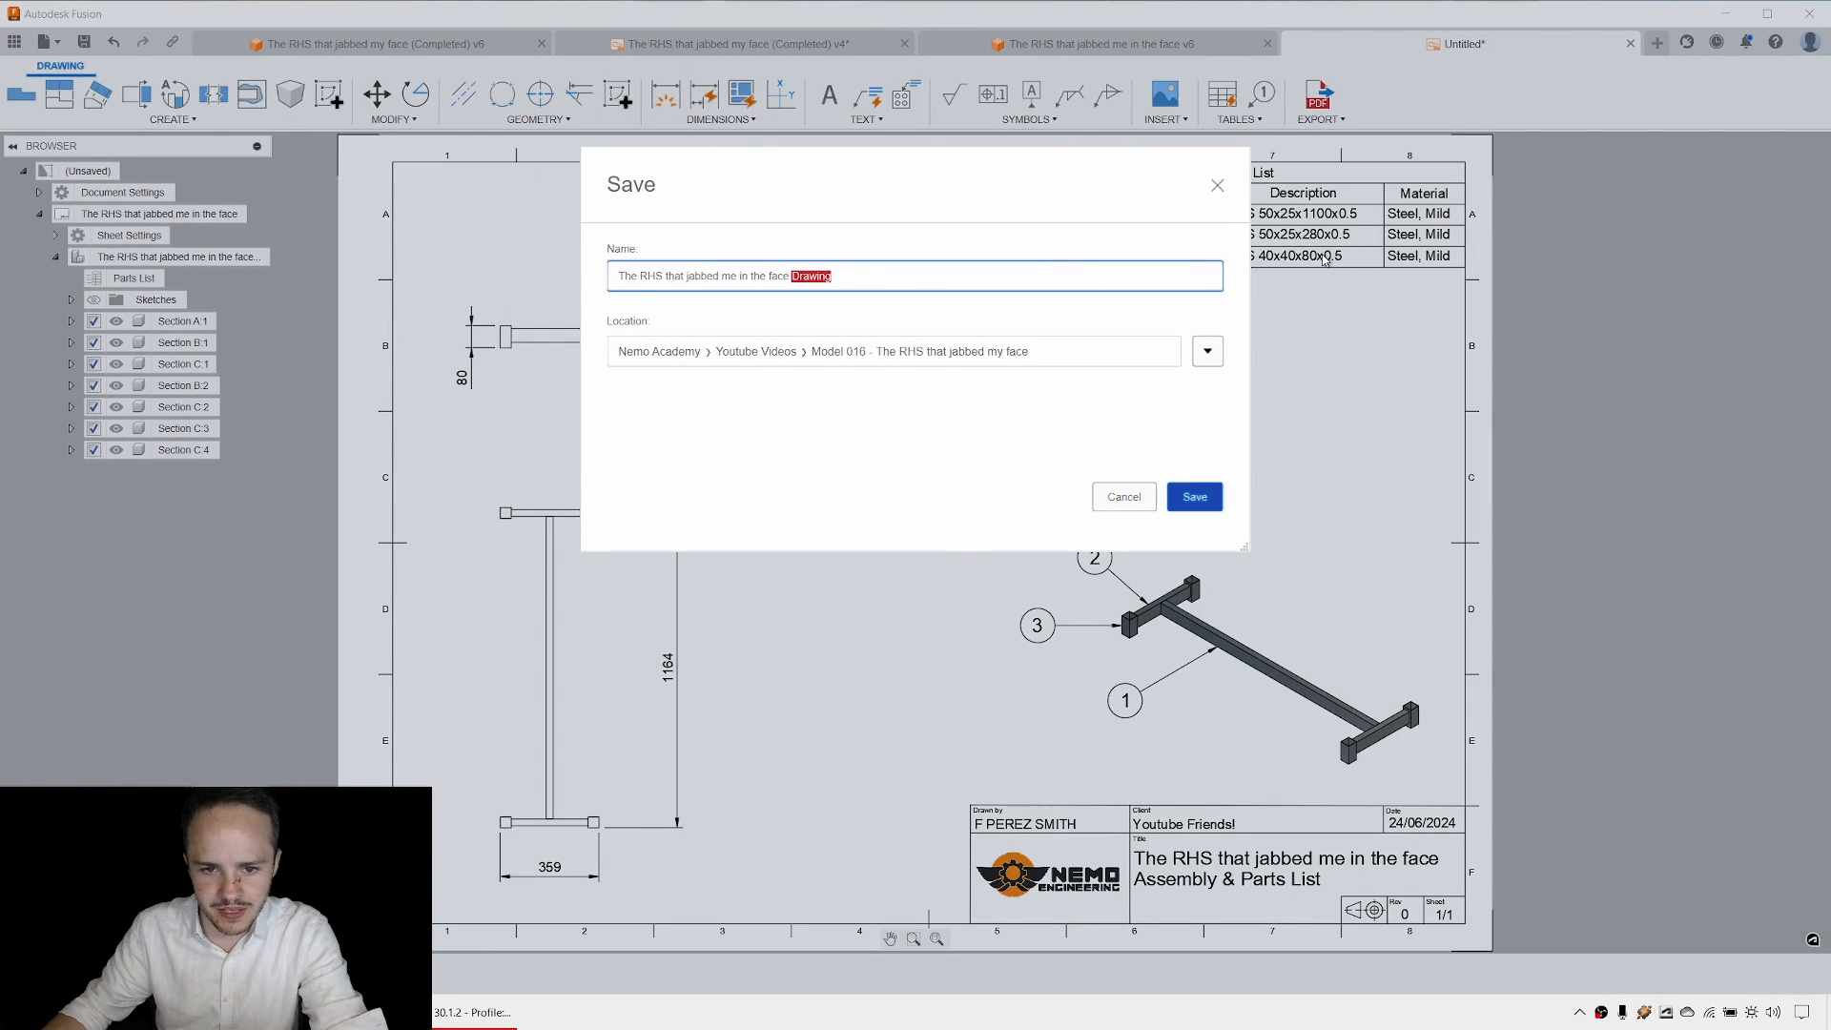
{"action": "key", "text": "BackSpace"}
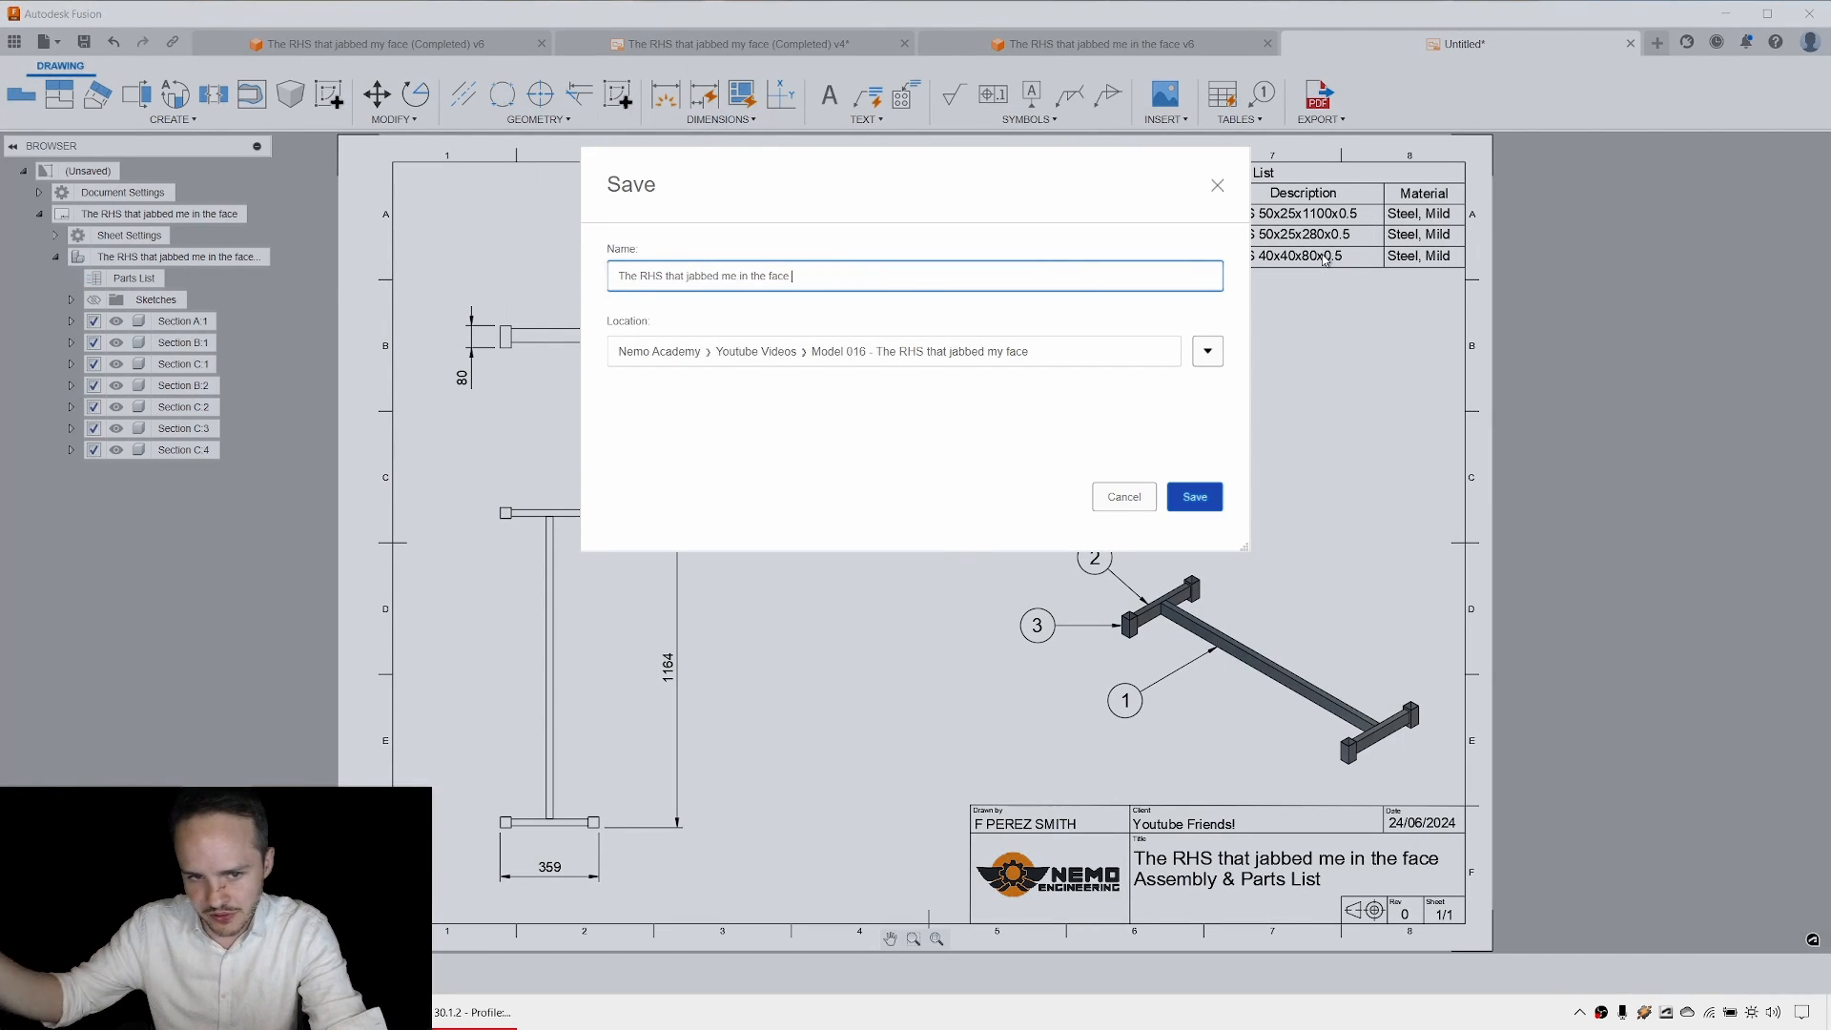
{"action": "left_click", "coordinate": [1198, 502]}
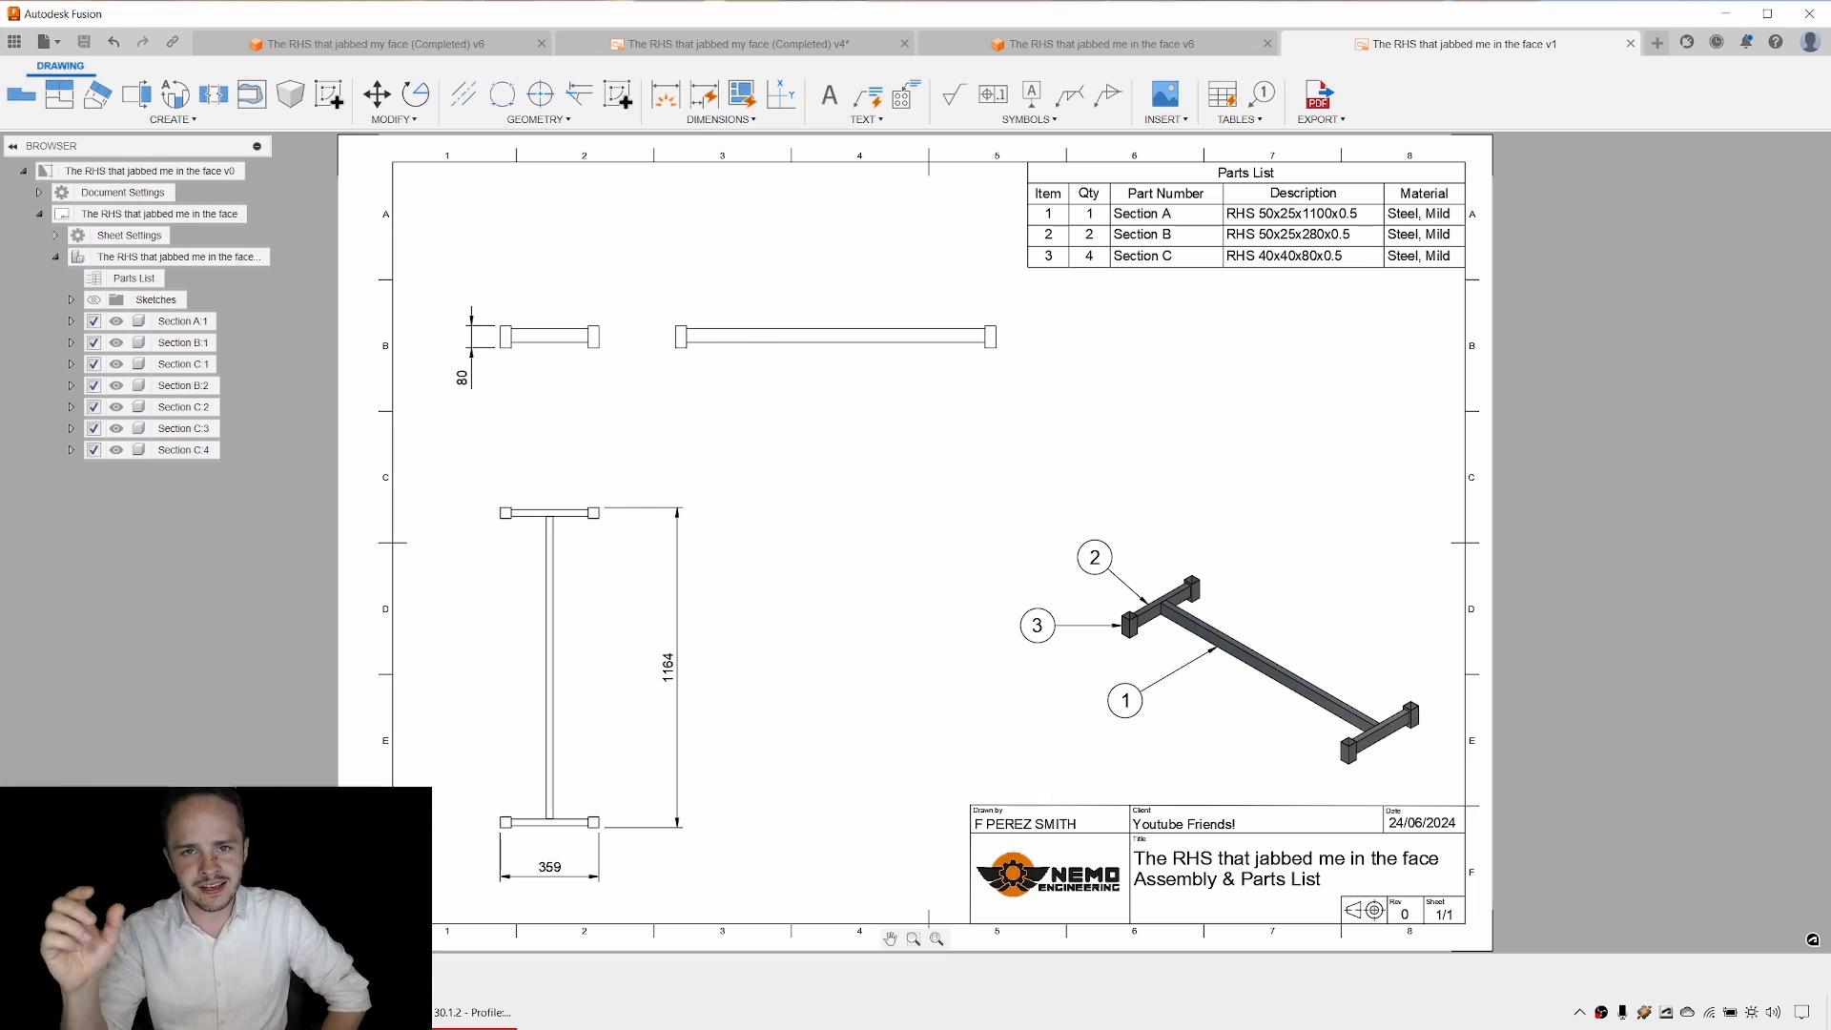
From the frame model, create a drawing of Section B:1 on a new sheet in the existing "The RHS that jabbed me in the face" drawing.
{"action": "left_click", "coordinate": [1151, 45]}
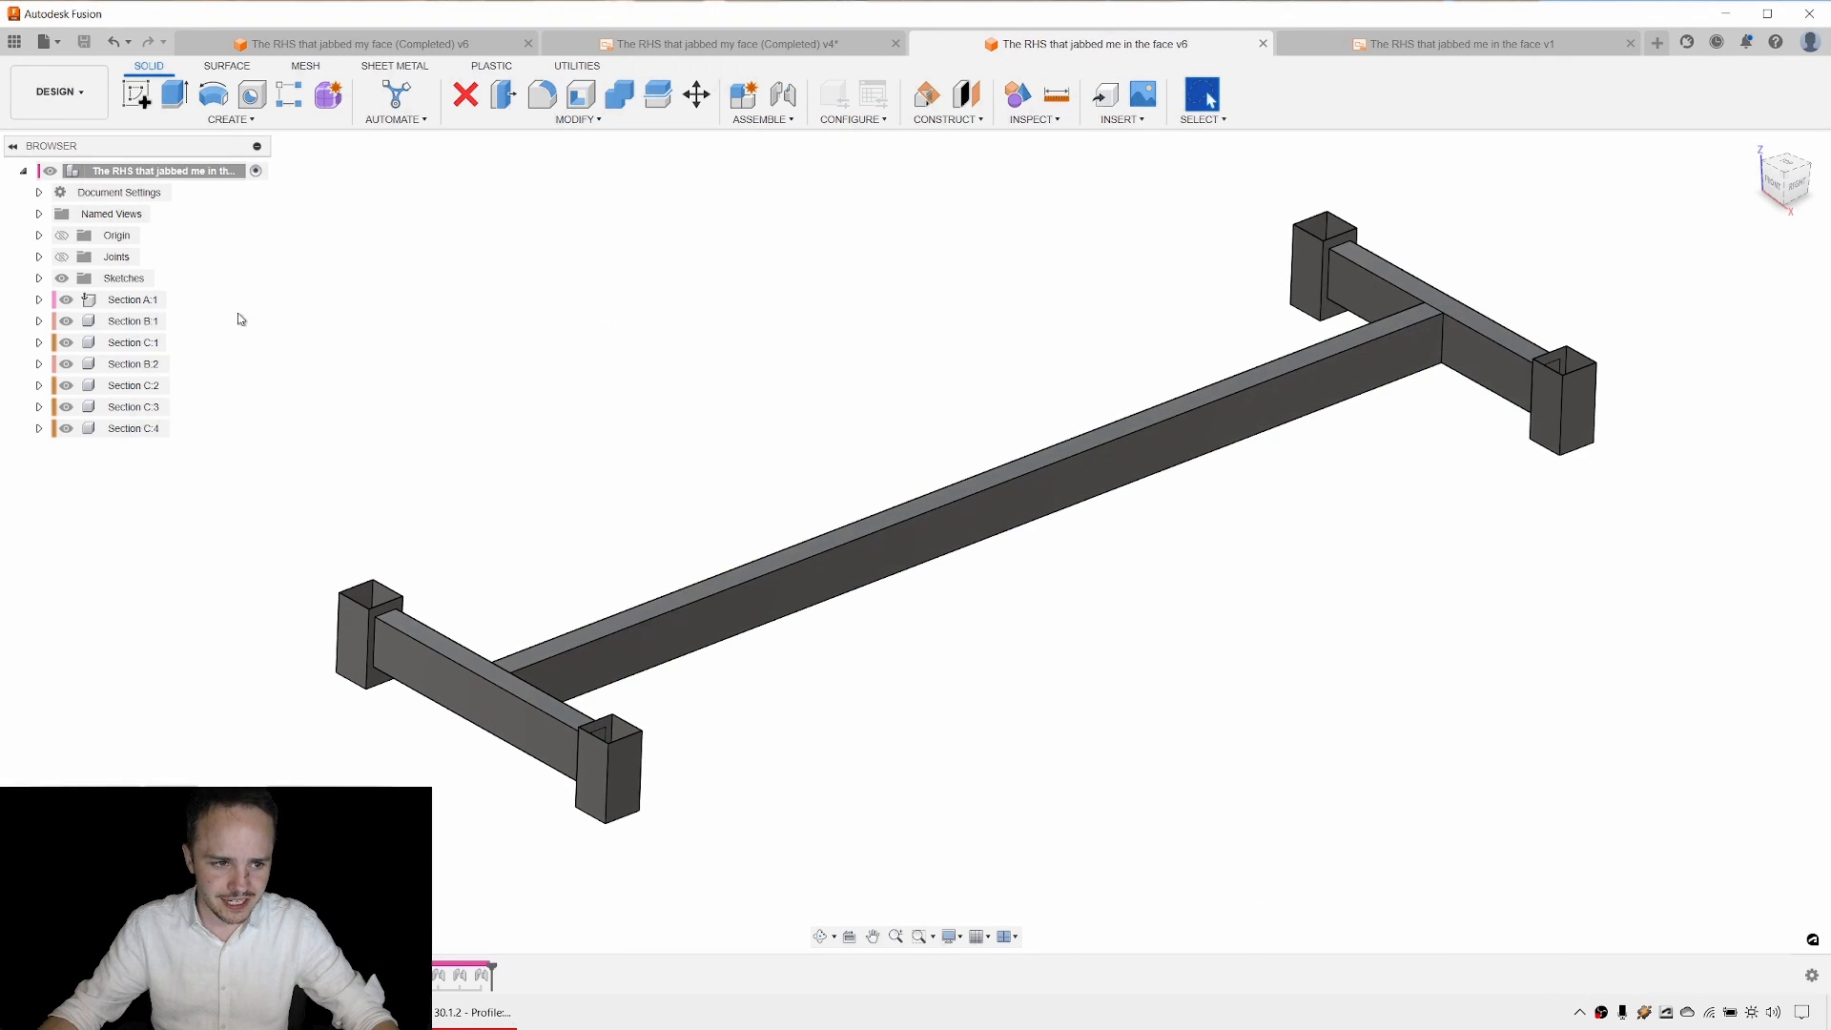
{"action": "left_click", "coordinate": [128, 321]}
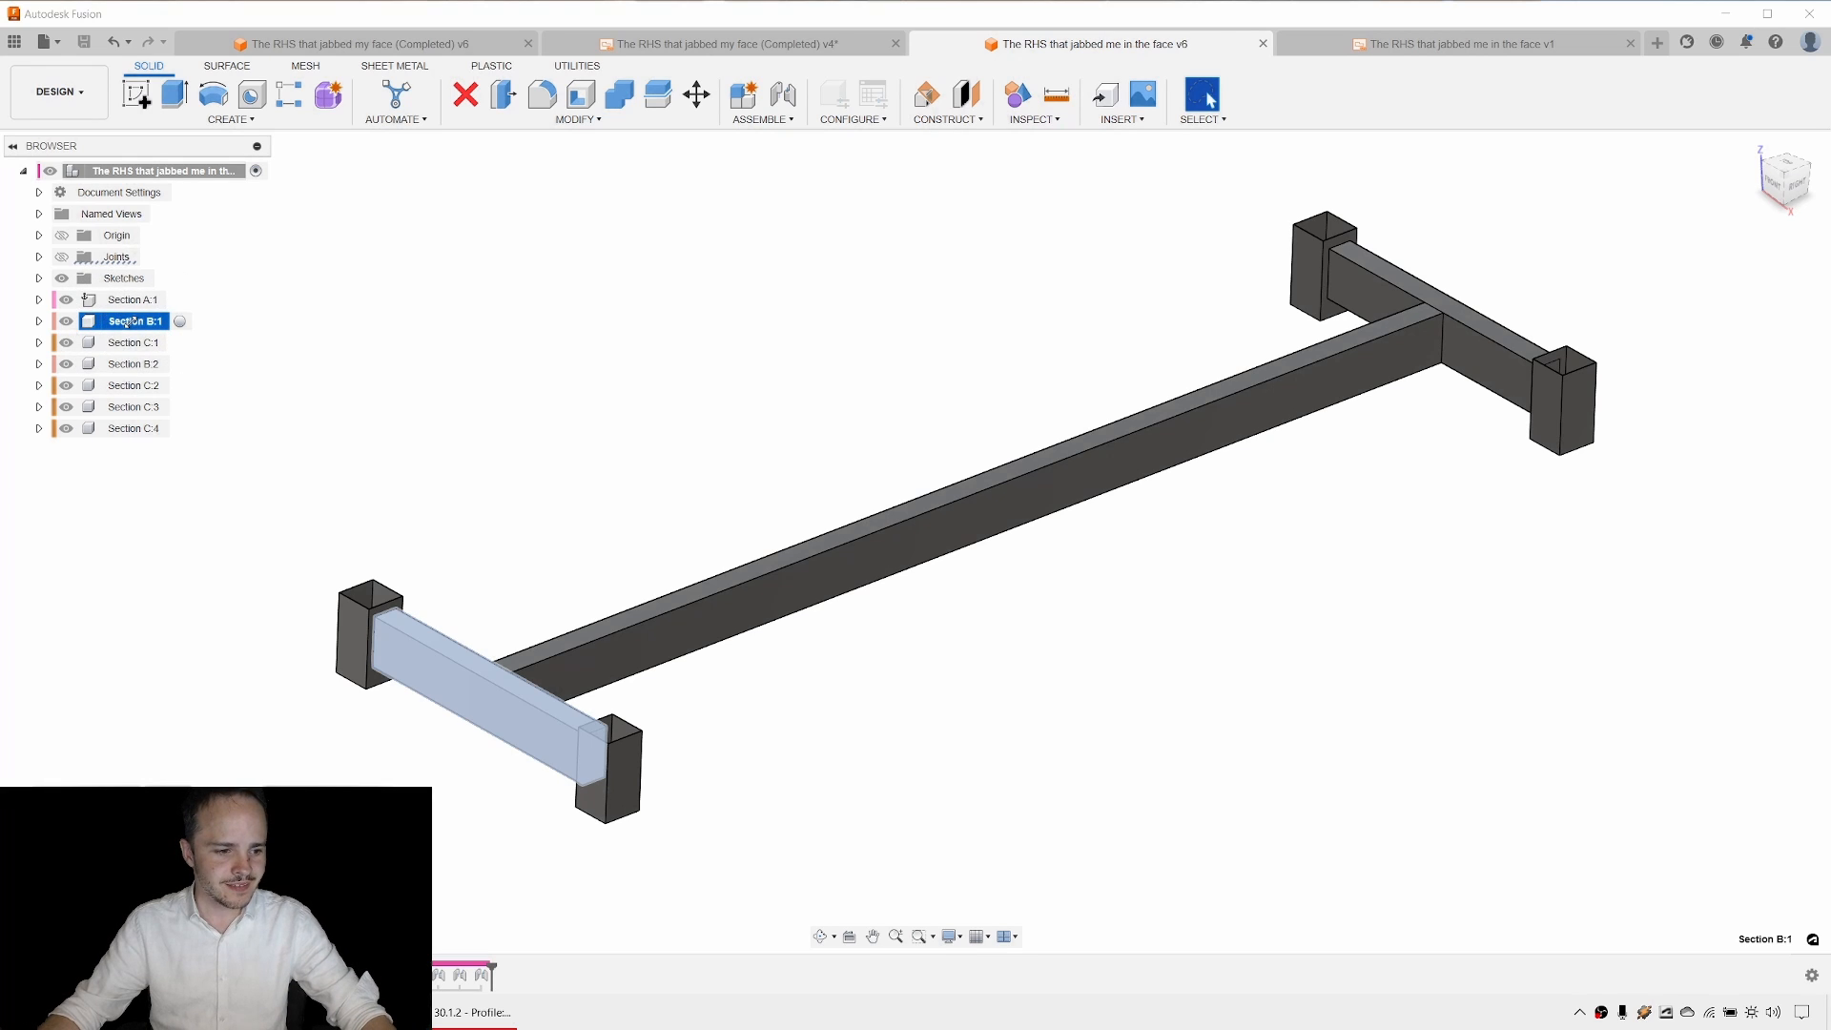
{"action": "right_click", "coordinate": [130, 323]}
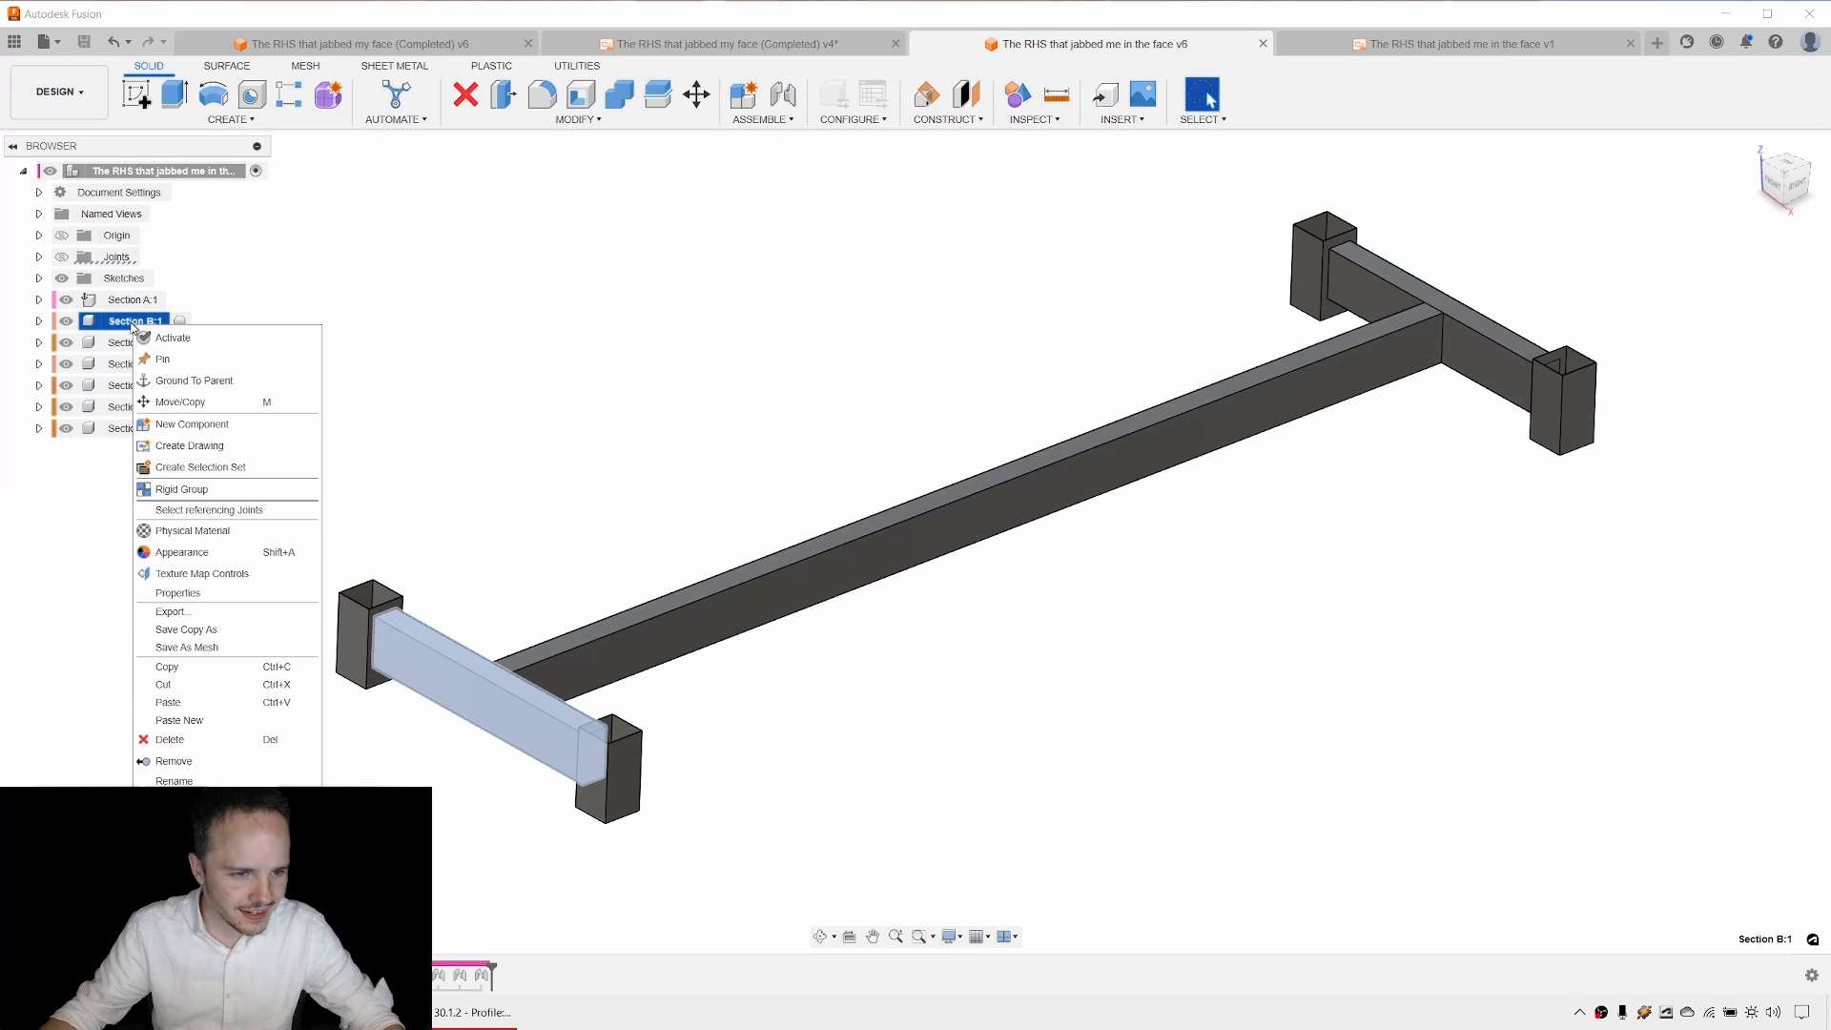
{"action": "left_click", "coordinate": [246, 447]}
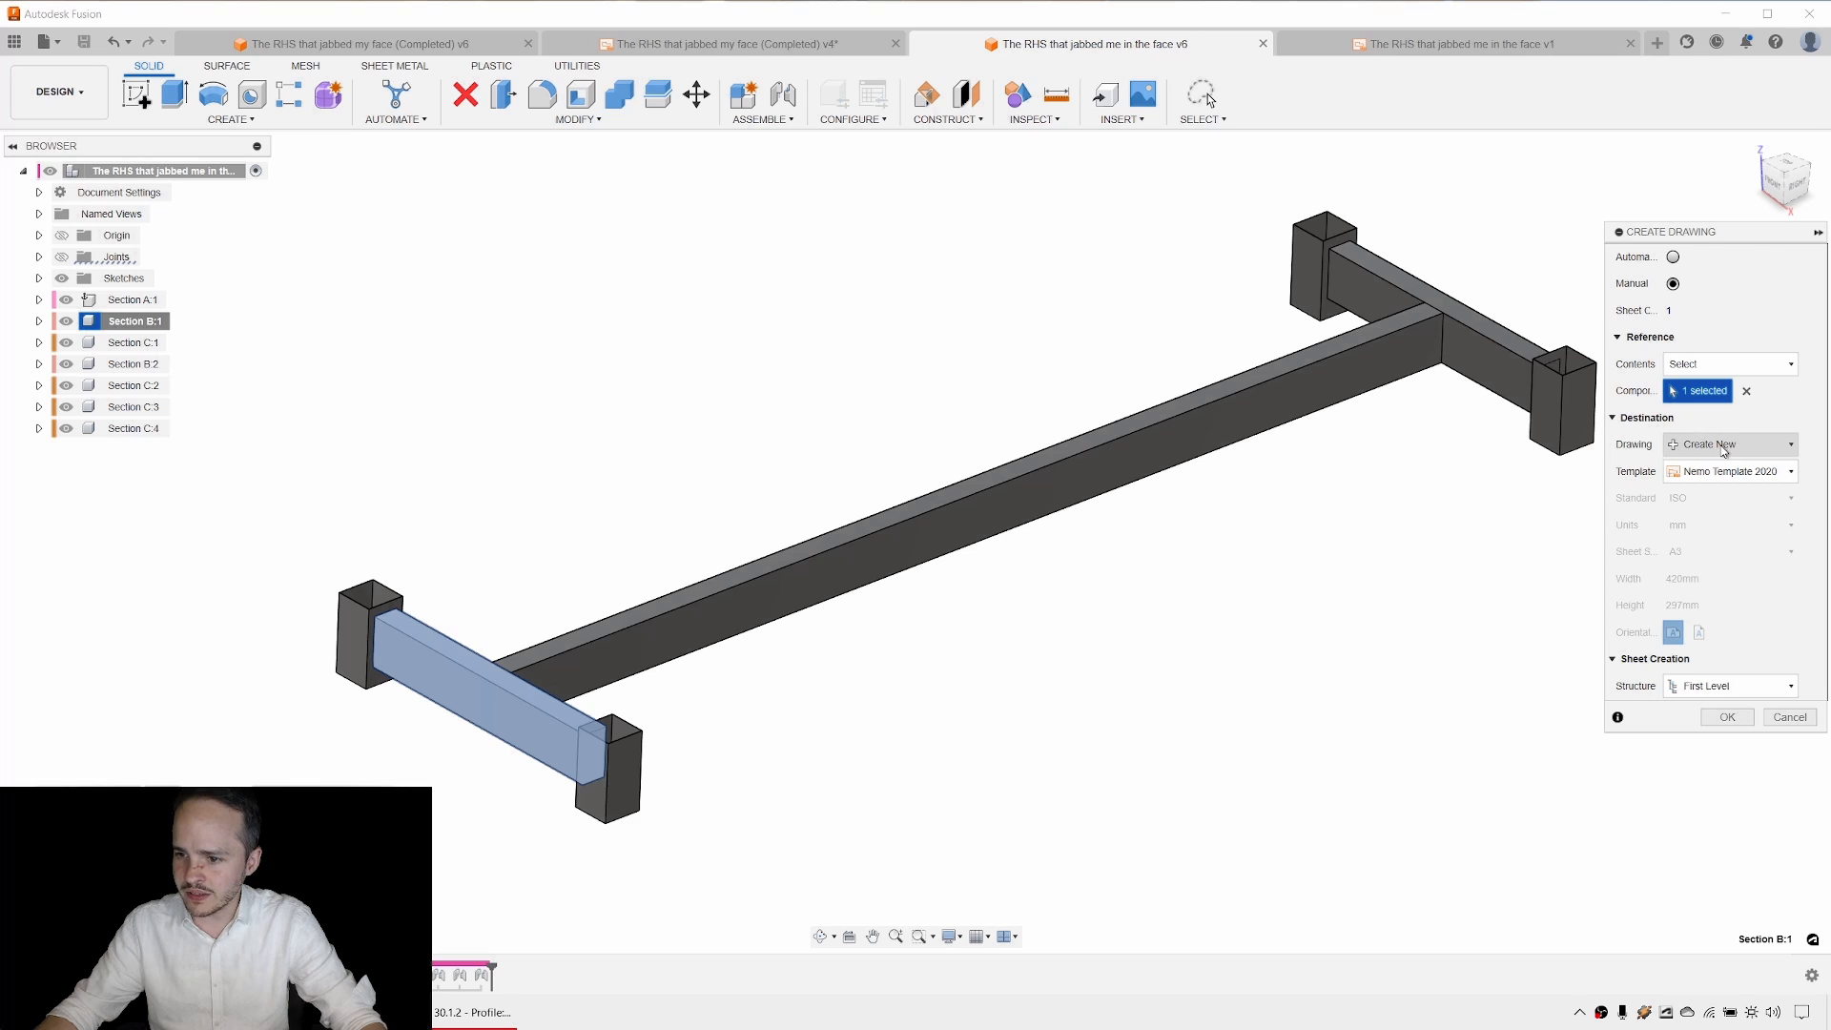
{"action": "key", "text": "ctrl"}
{"action": "key", "text": "ctrl"}
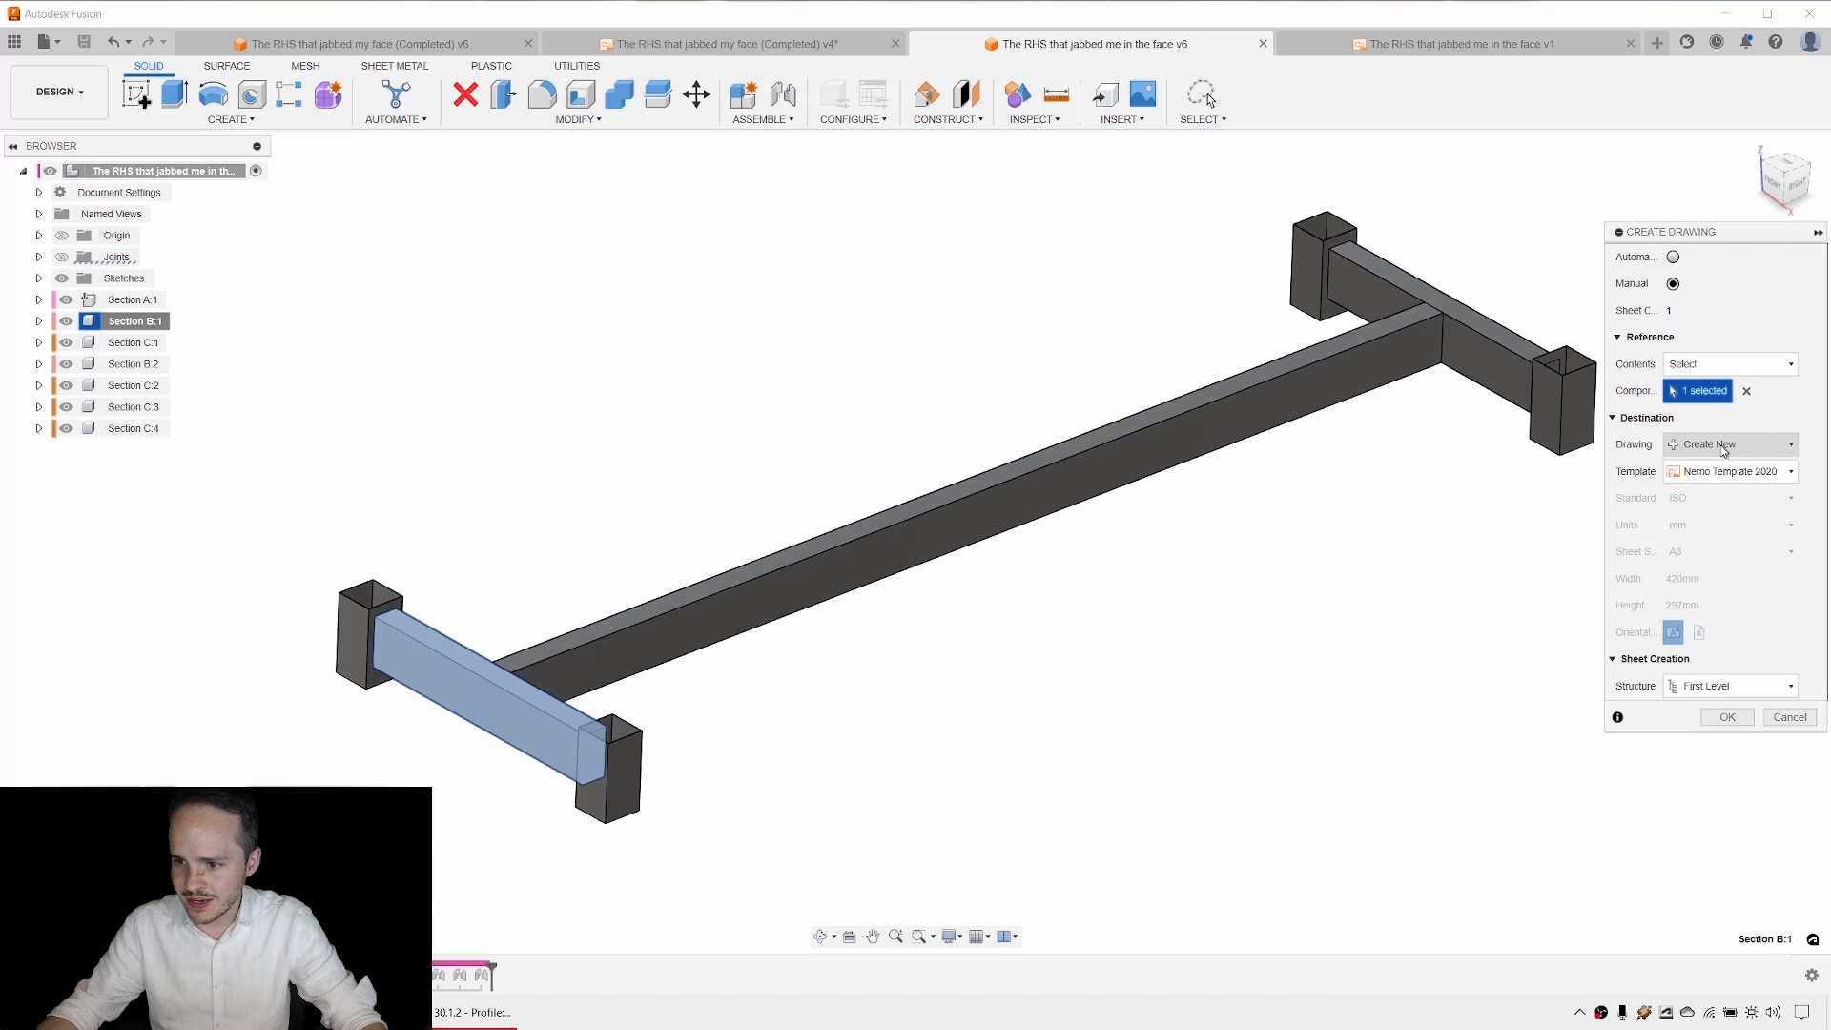
{"action": "left_click", "coordinate": [1724, 446]}
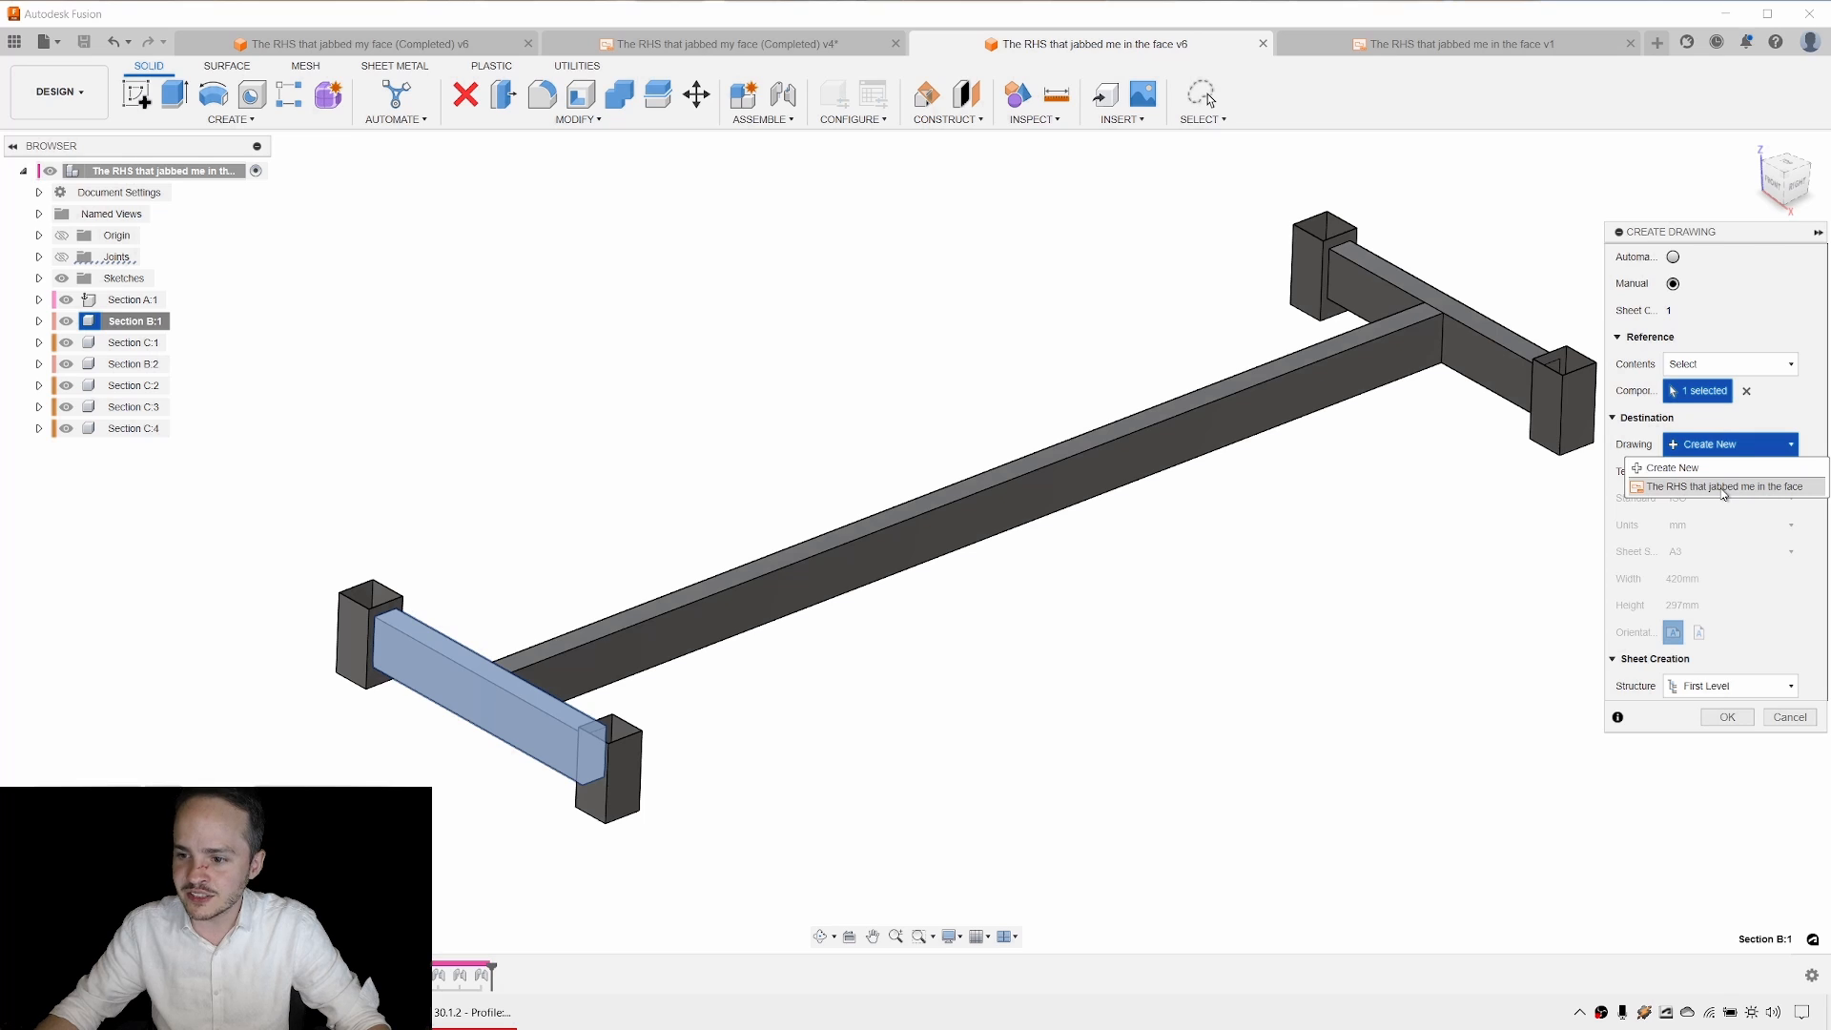
{"action": "left_click", "coordinate": [1724, 487]}
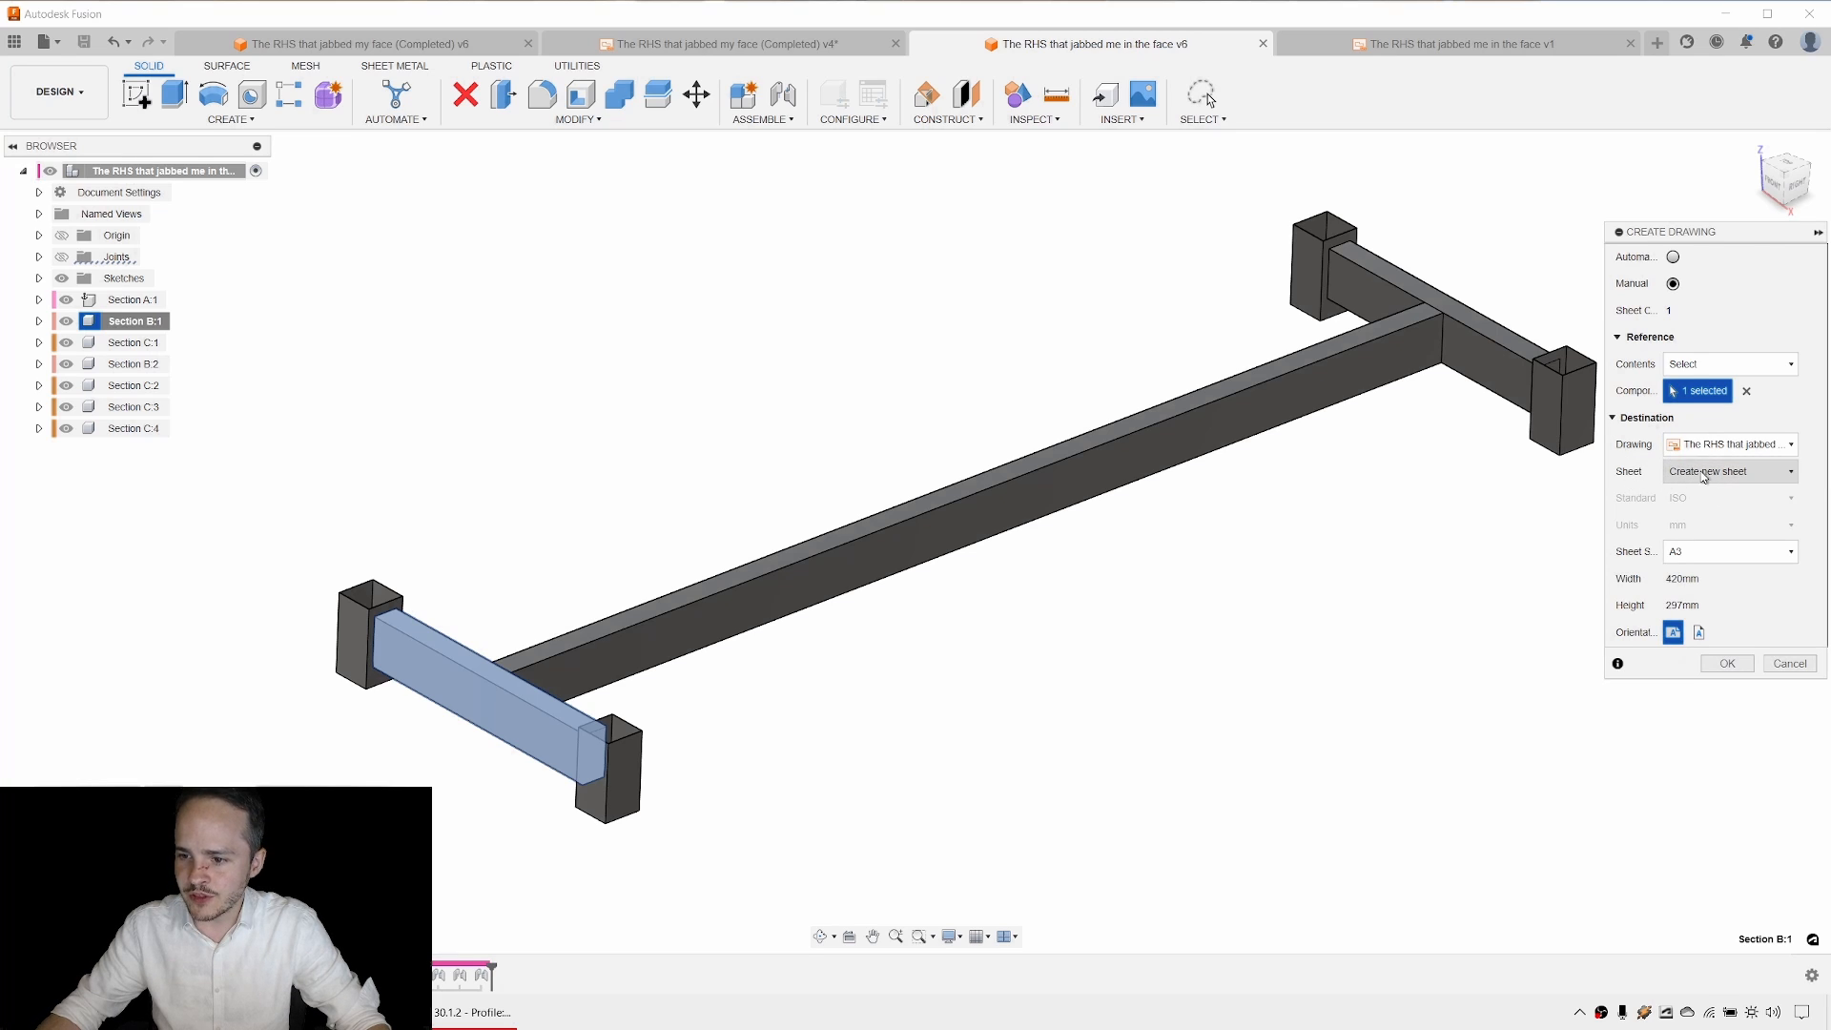
{"action": "left_click", "coordinate": [1706, 474]}
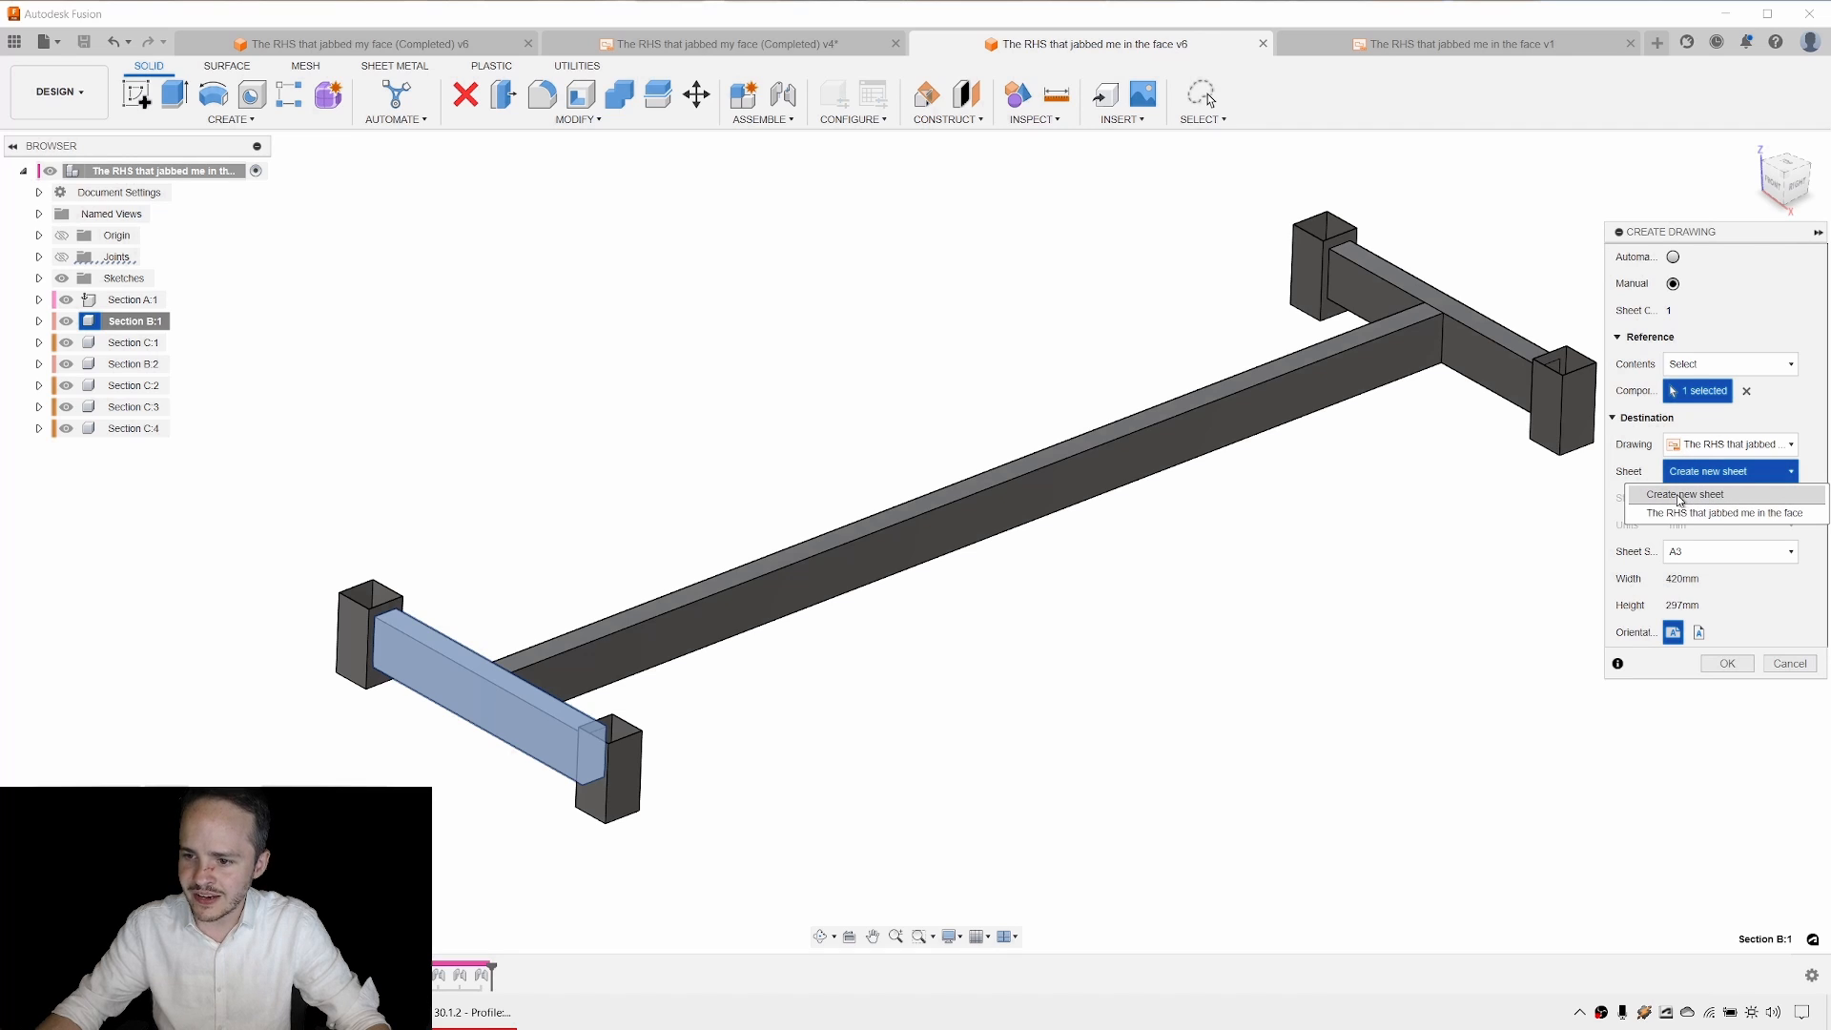
{"action": "left_click", "coordinate": [1679, 495]}
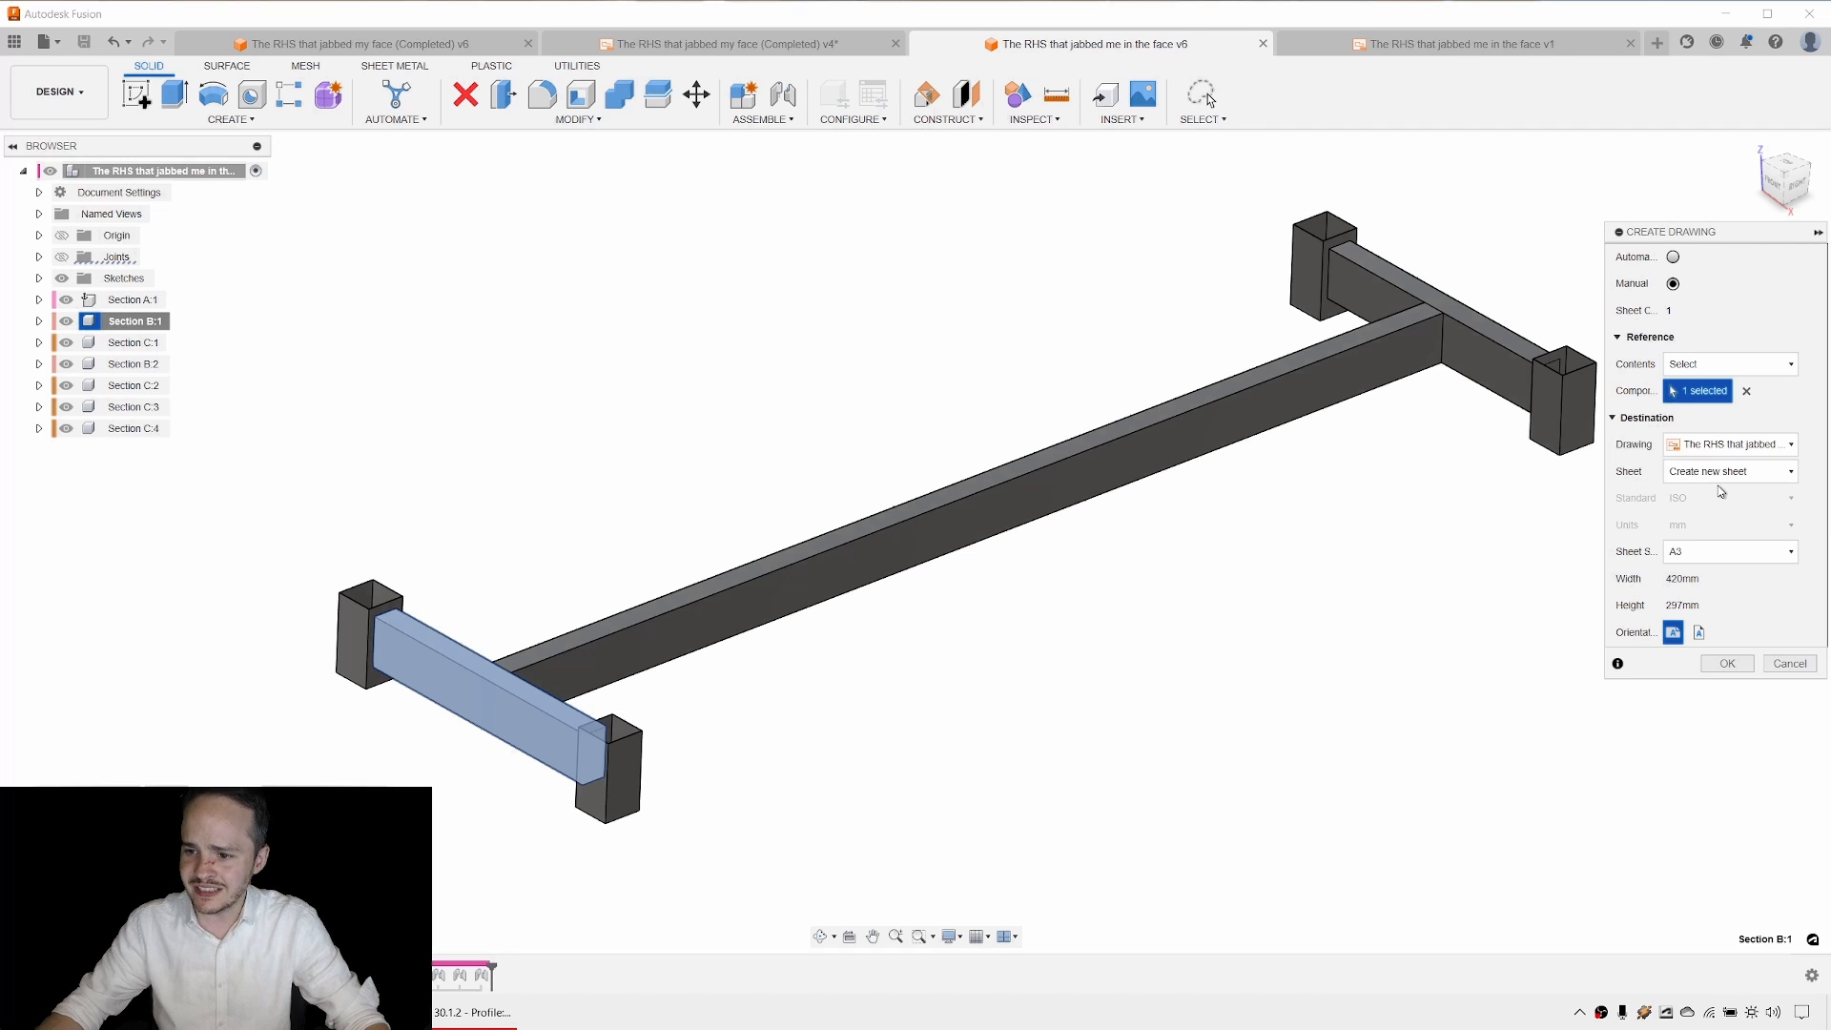
{"action": "left_click", "coordinate": [1727, 664]}
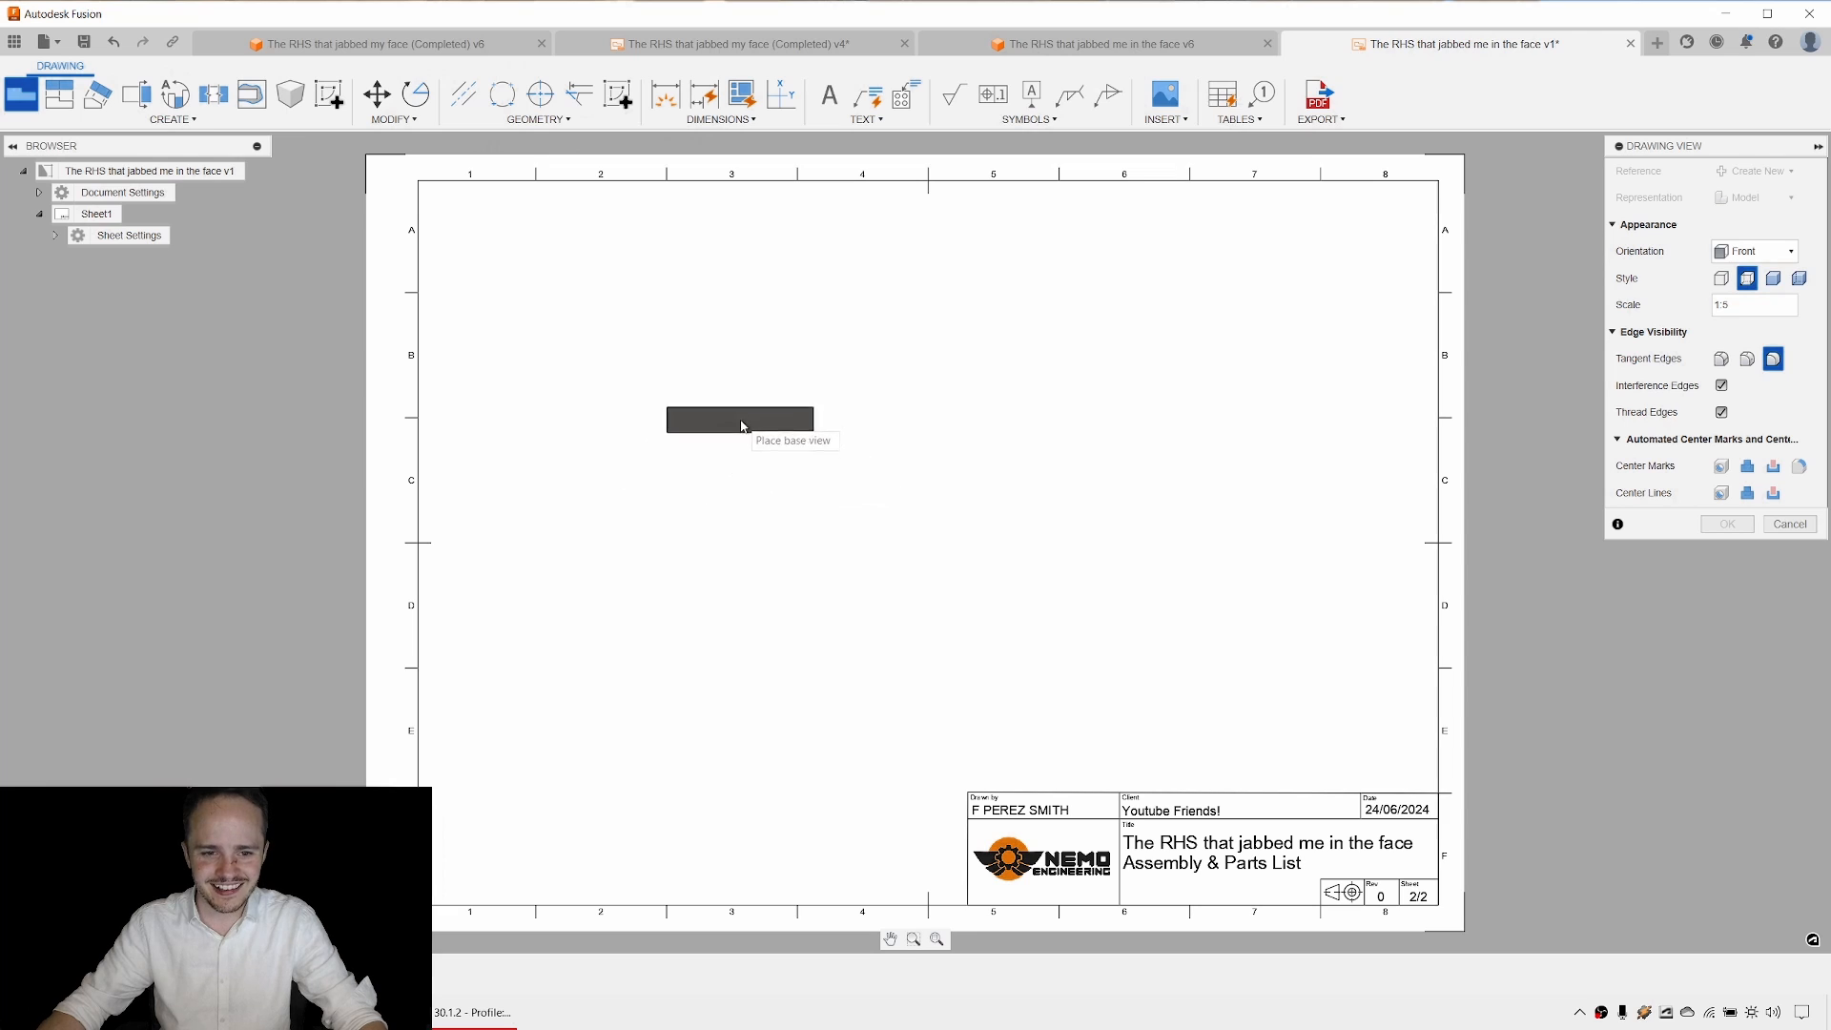
Place the front base view of Section B:1 at 1:5 scale in the upper-left area of the new sheet.
{"action": "left_click", "coordinate": [632, 366]}
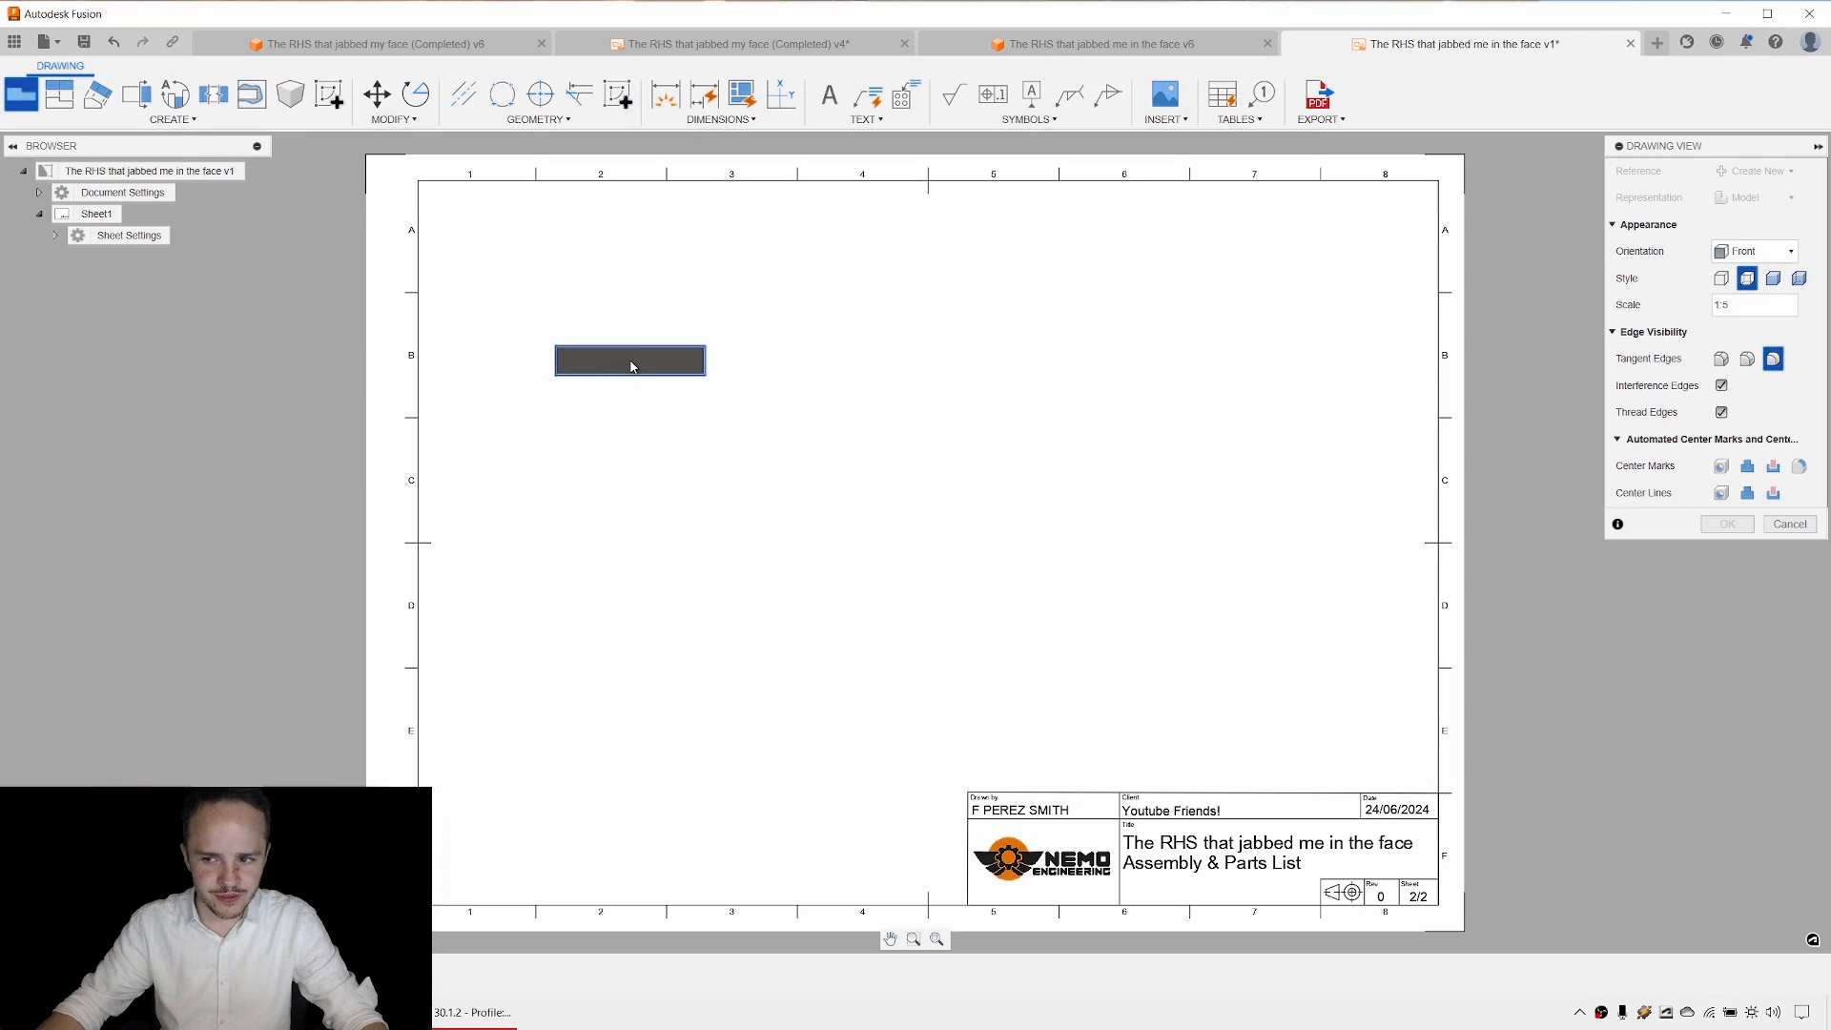
{"action": "left_click", "coordinate": [1727, 523]}
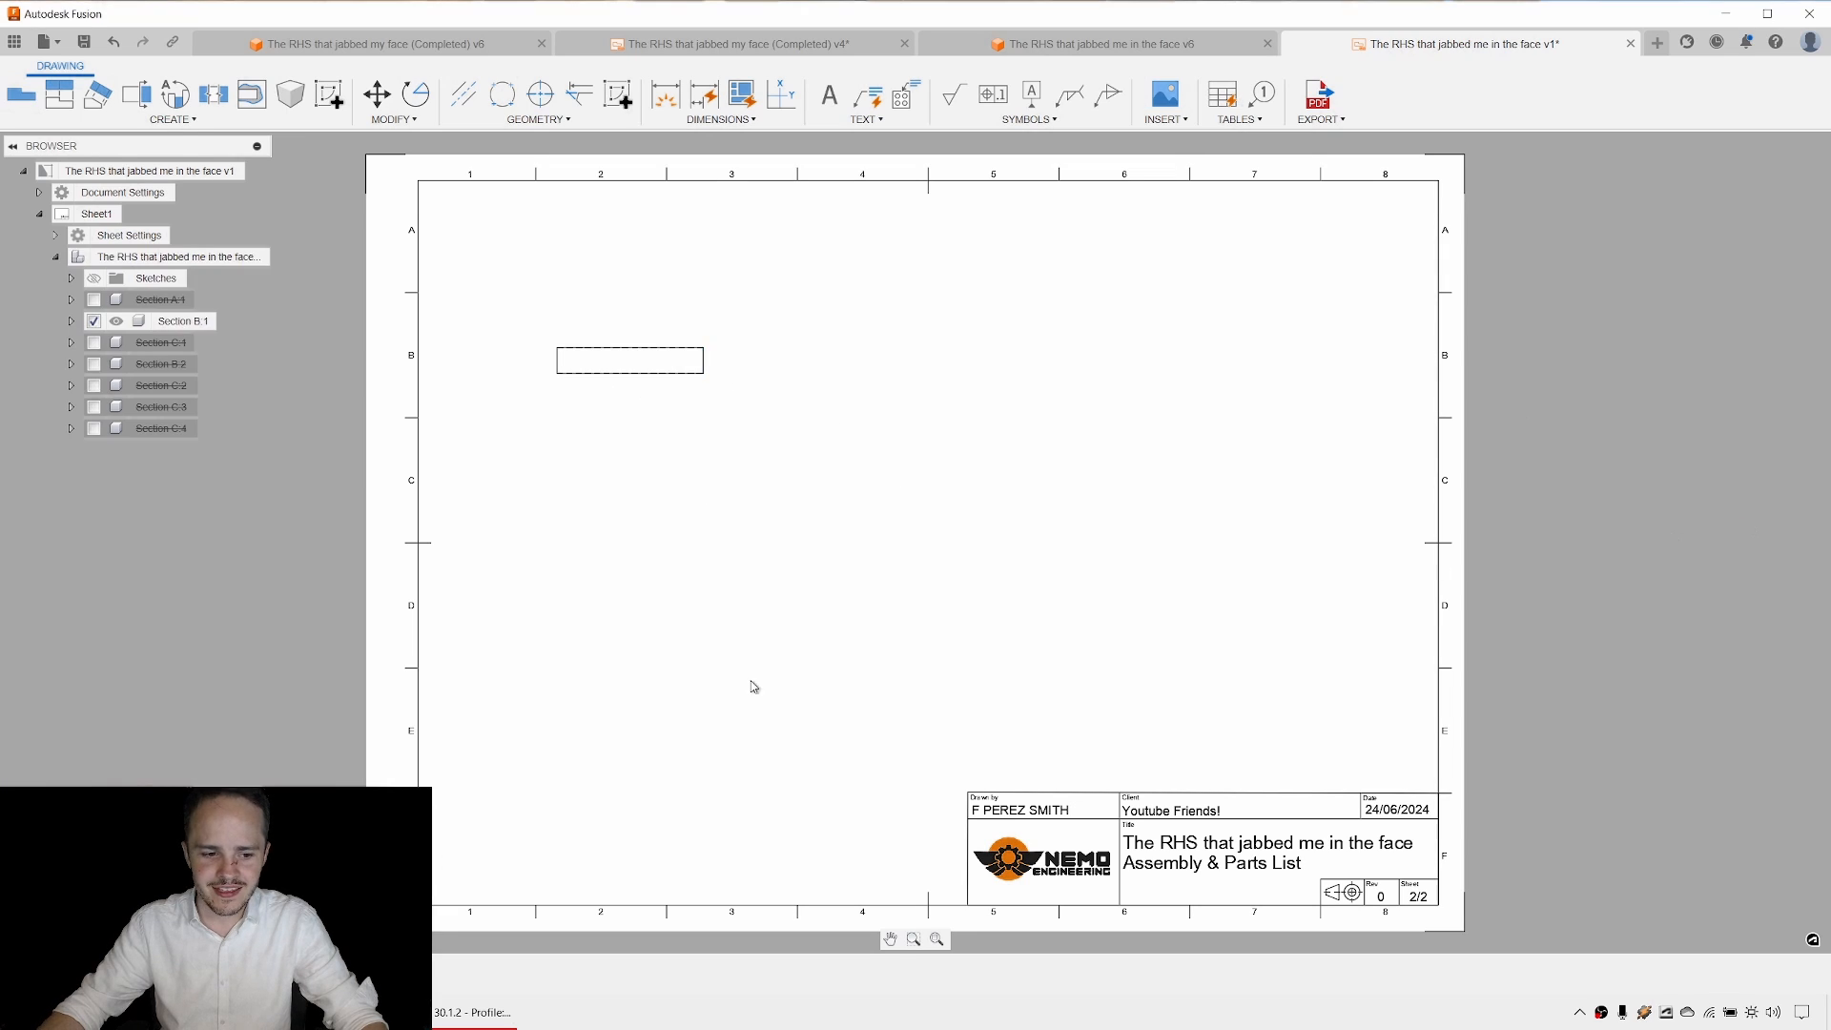
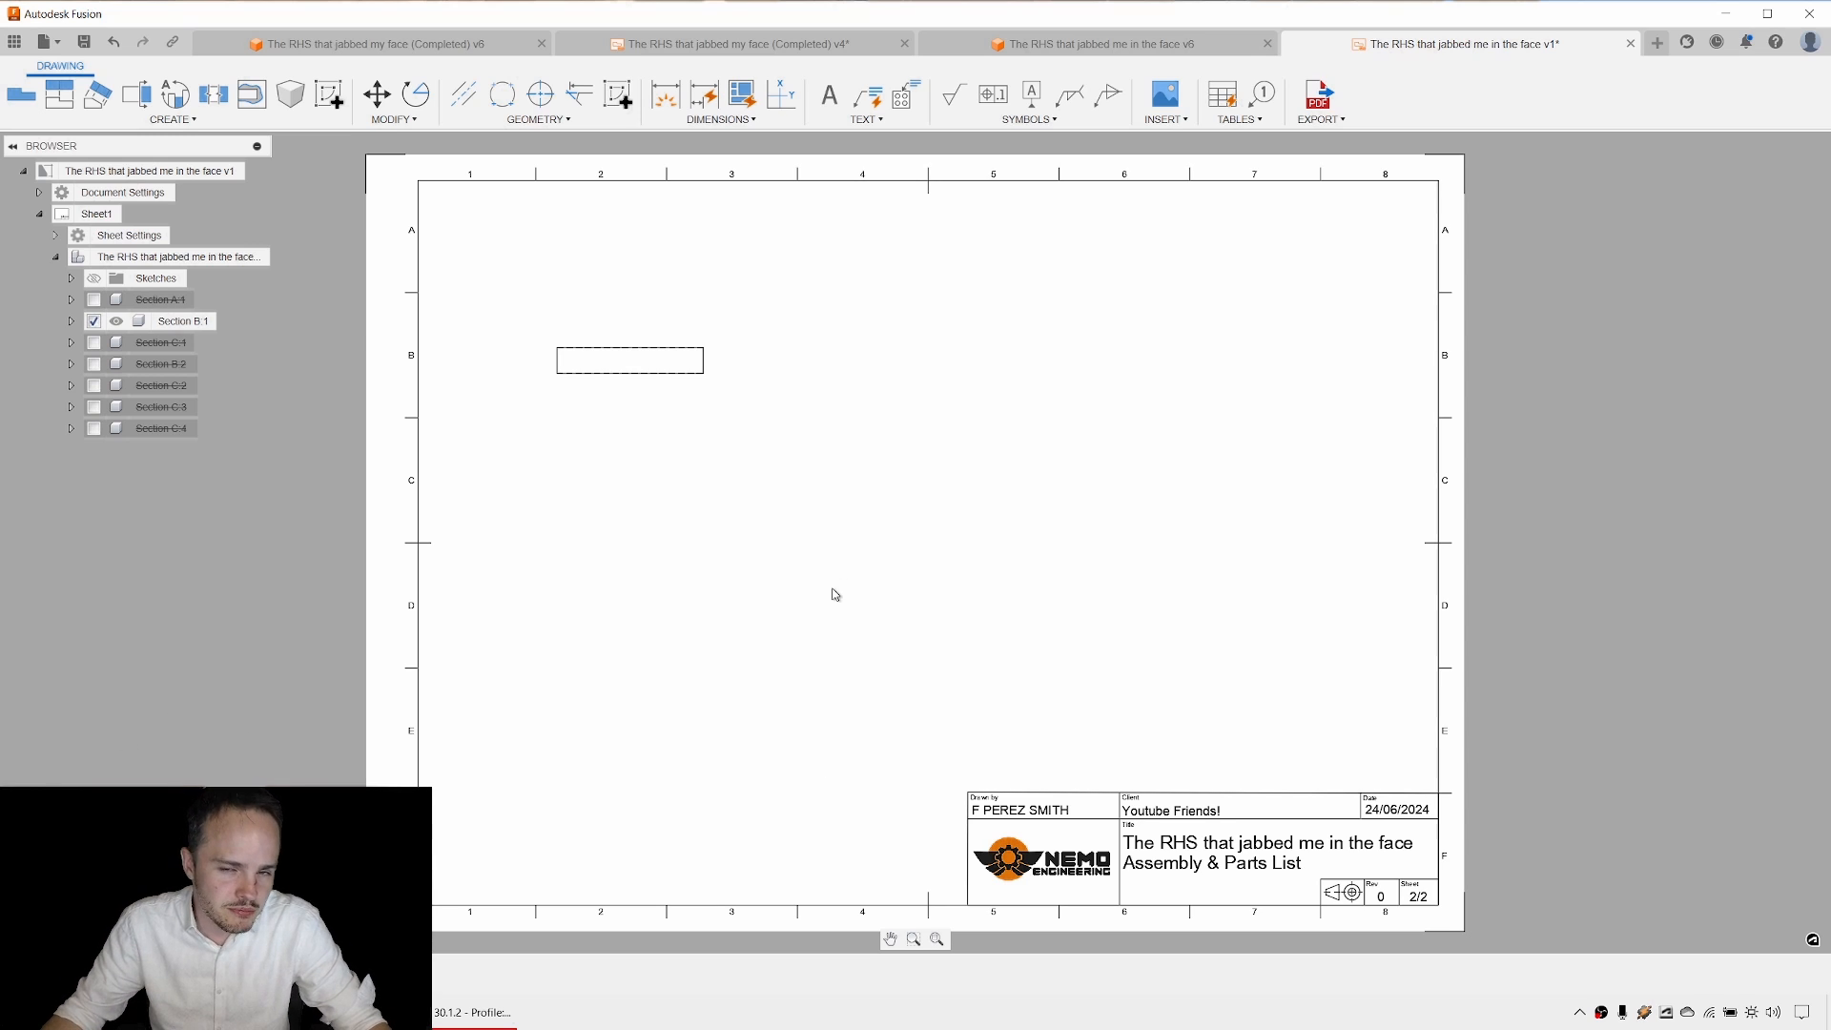
Project three views from Section B:1's base view: one below it, one to its right, and an isometric view above the title block.
{"action": "middle_click_drag", "start_coordinate": [910, 416], "coordinate": [907, 431]}
{"action": "middle_click", "coordinate": [907, 431]}
{"action": "middle_click", "coordinate": [906, 431]}
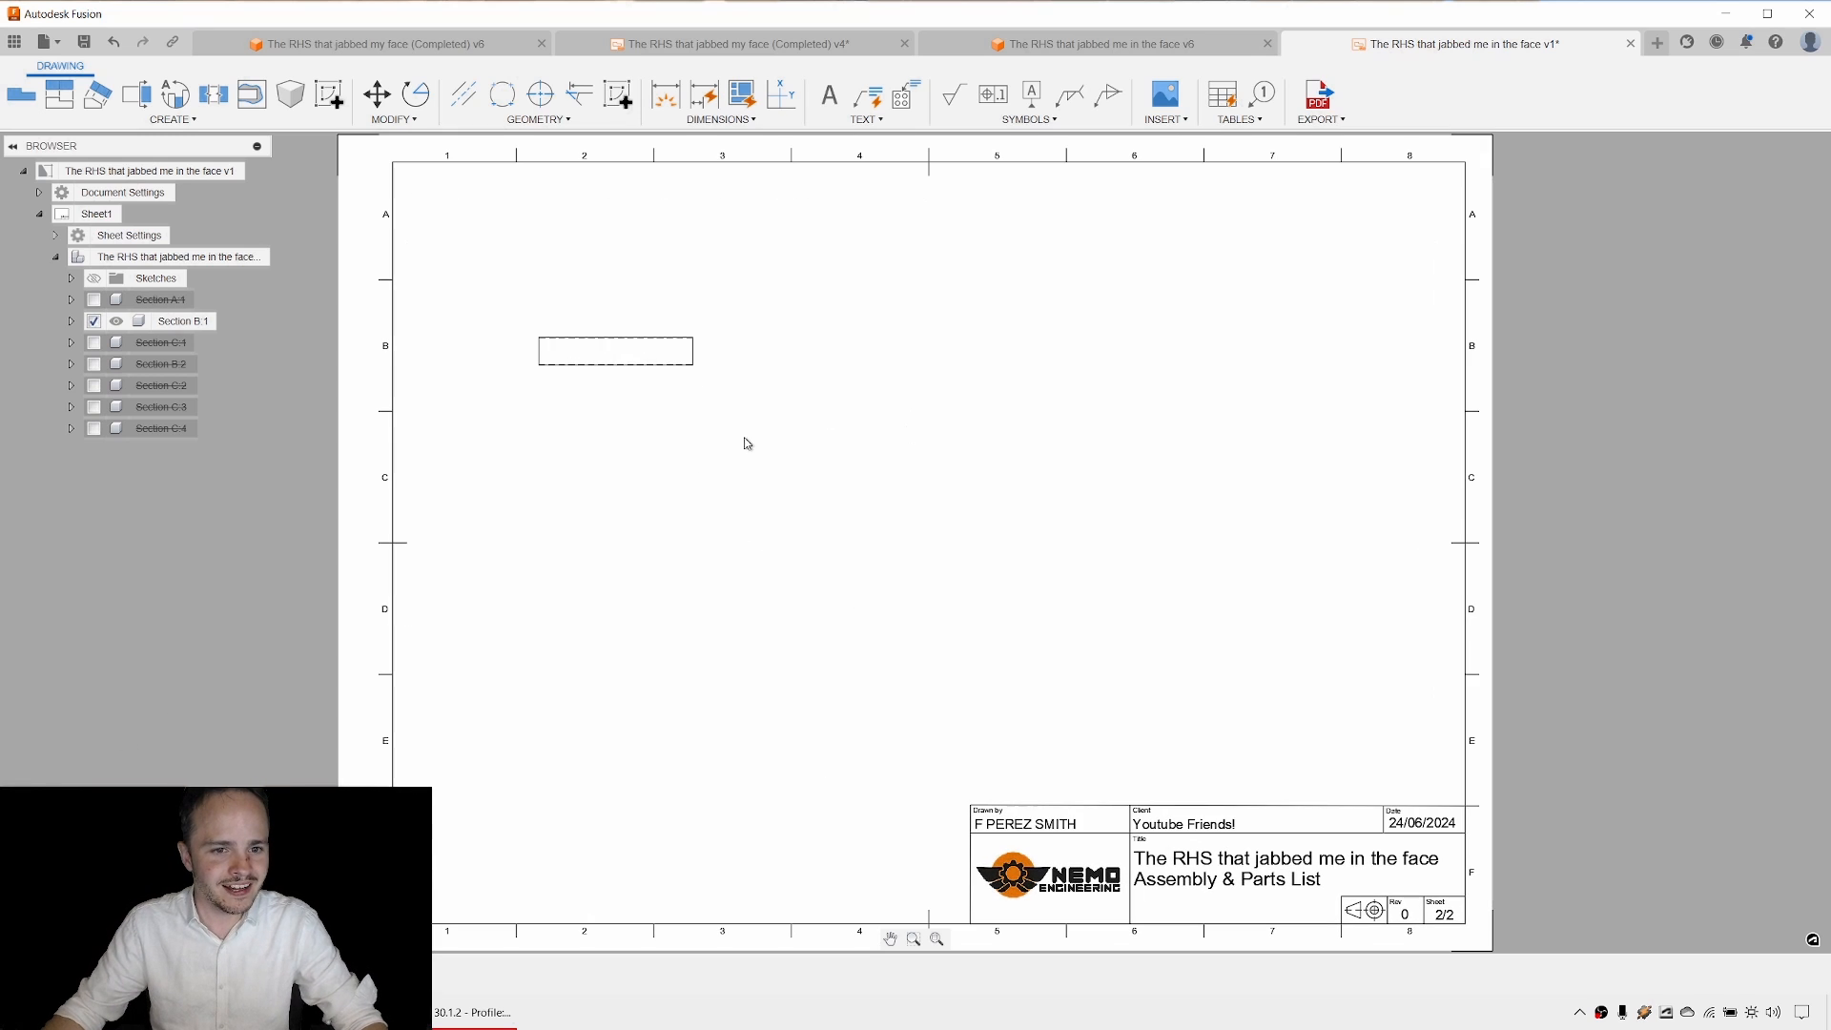
{"action": "left_click", "coordinate": [73, 106]}
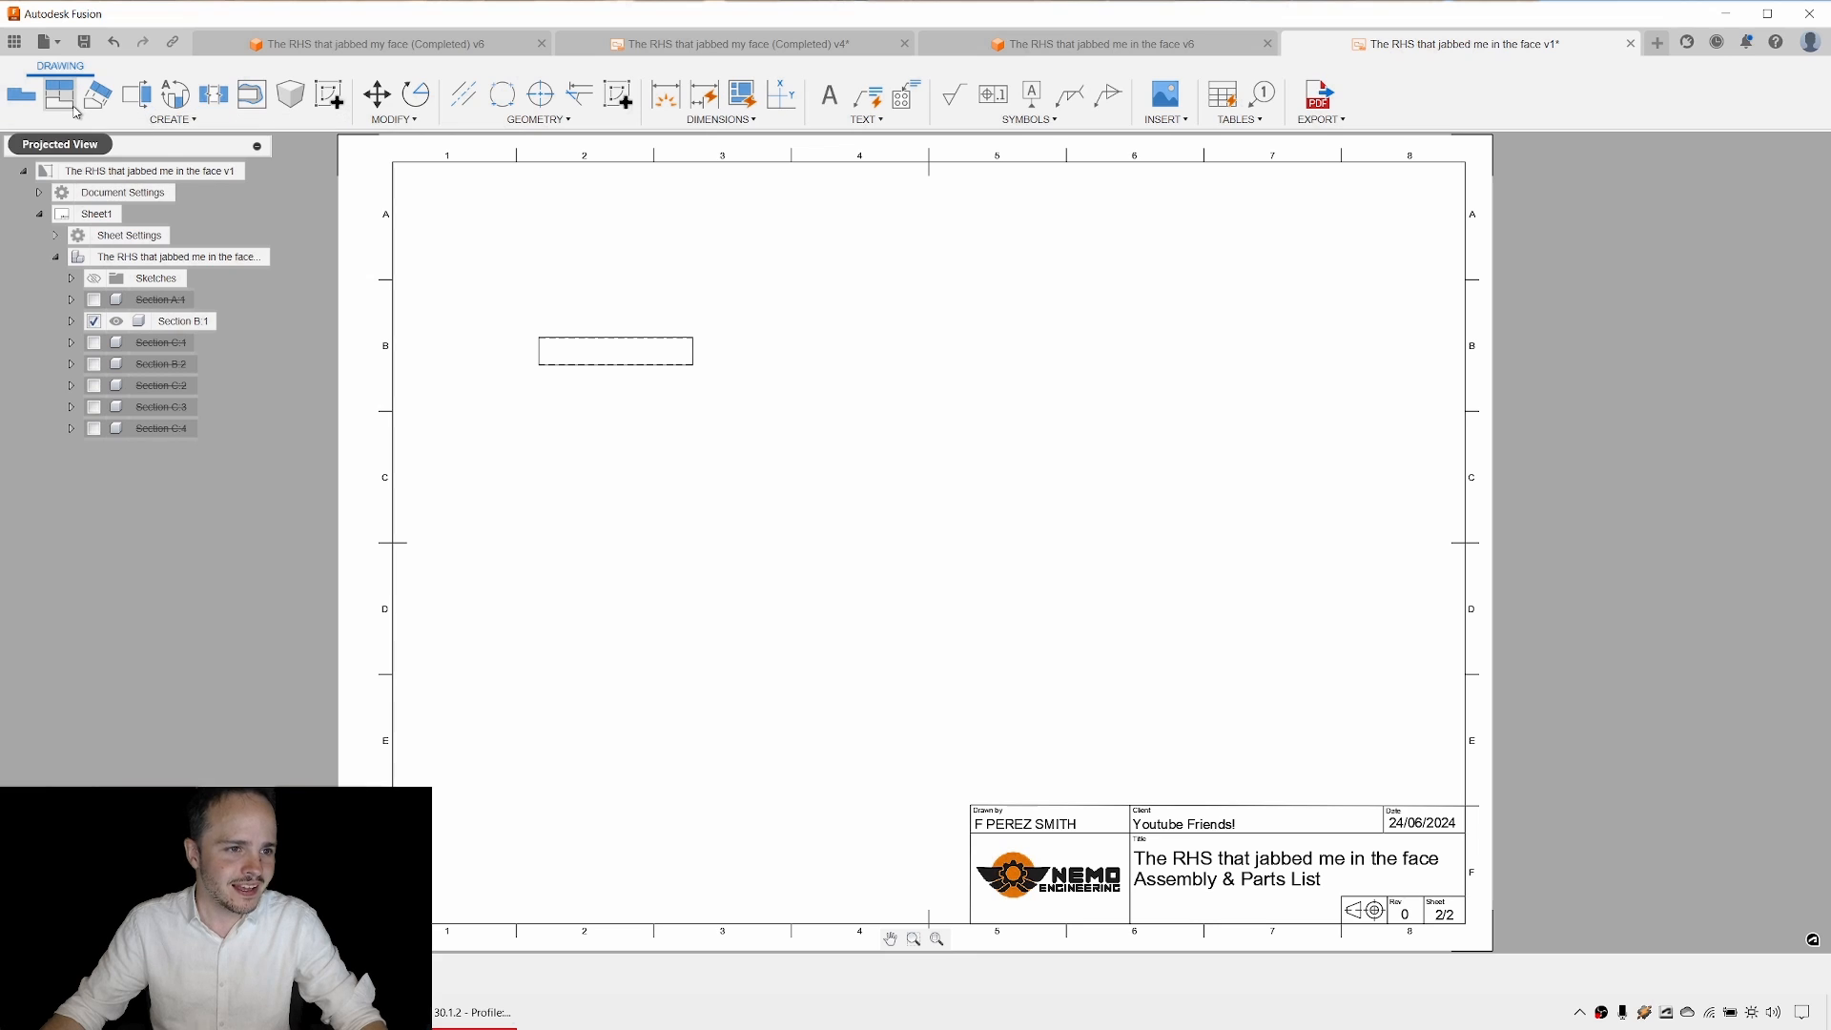
{"action": "left_click", "coordinate": [620, 360]}
{"action": "left_click", "coordinate": [622, 572]}
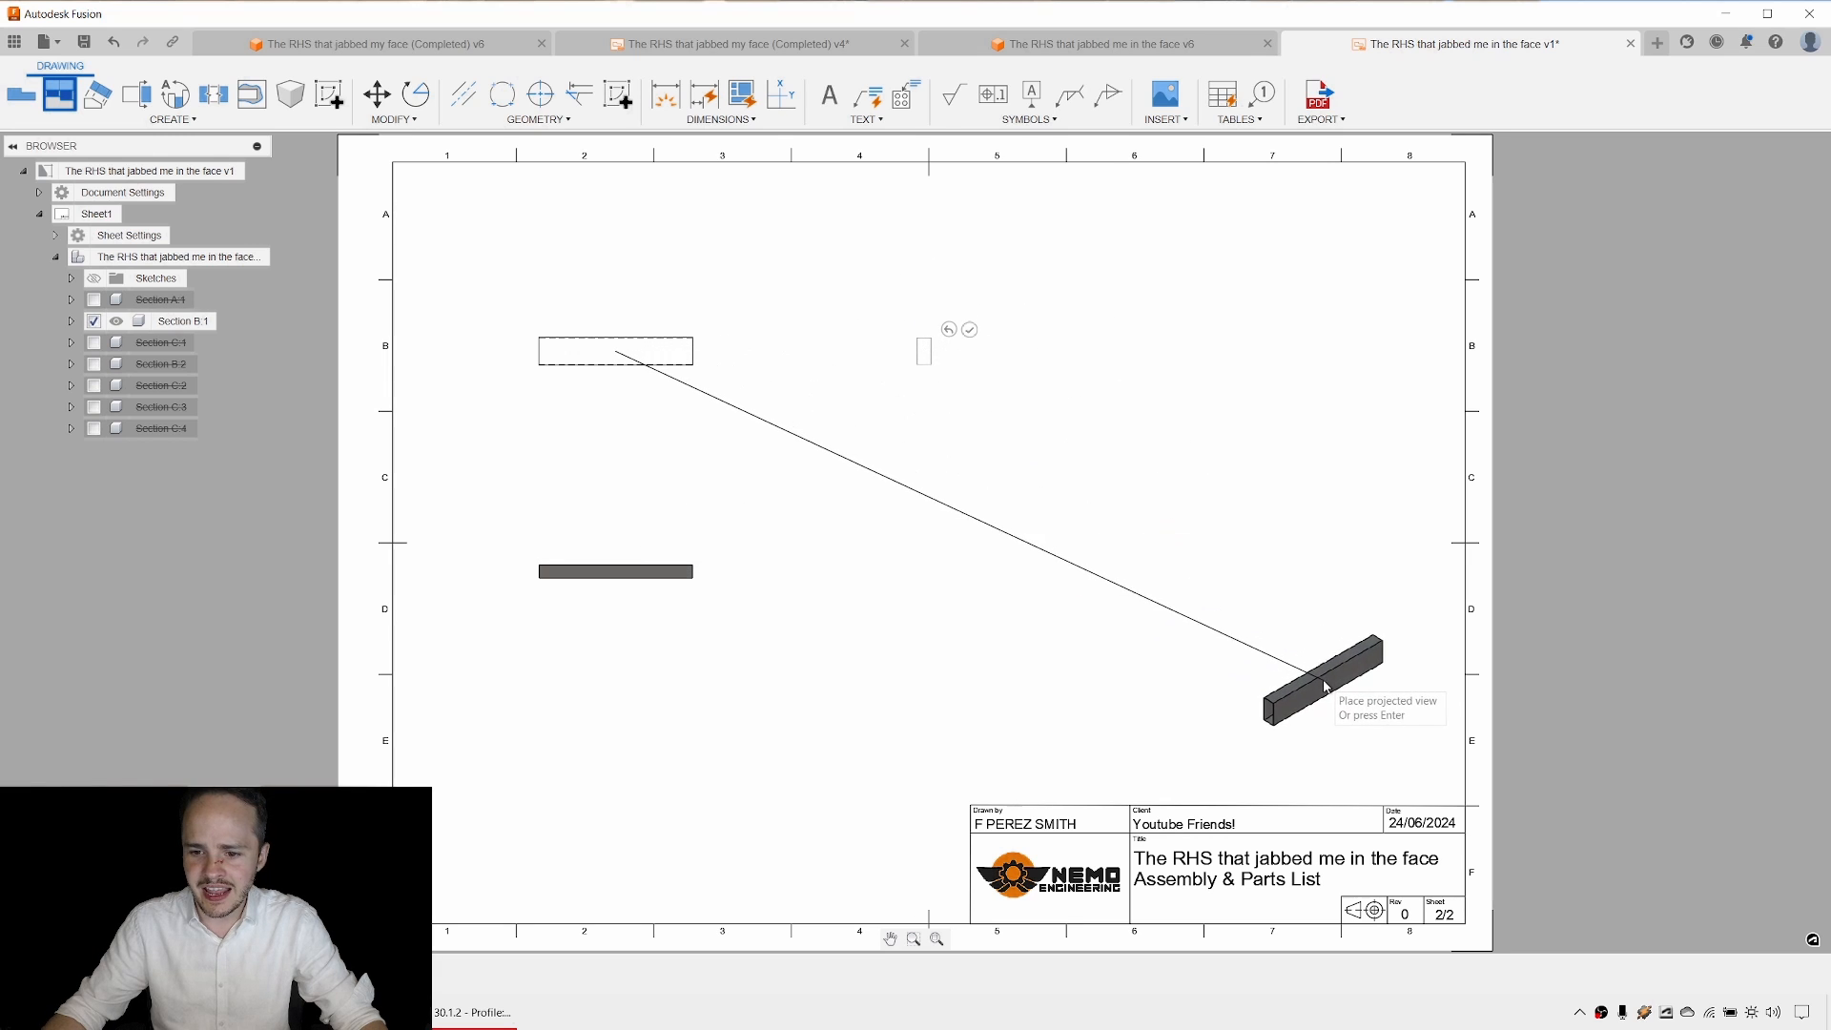
{"action": "left_click", "coordinate": [1323, 679]}
{"action": "key", "text": "Return"}
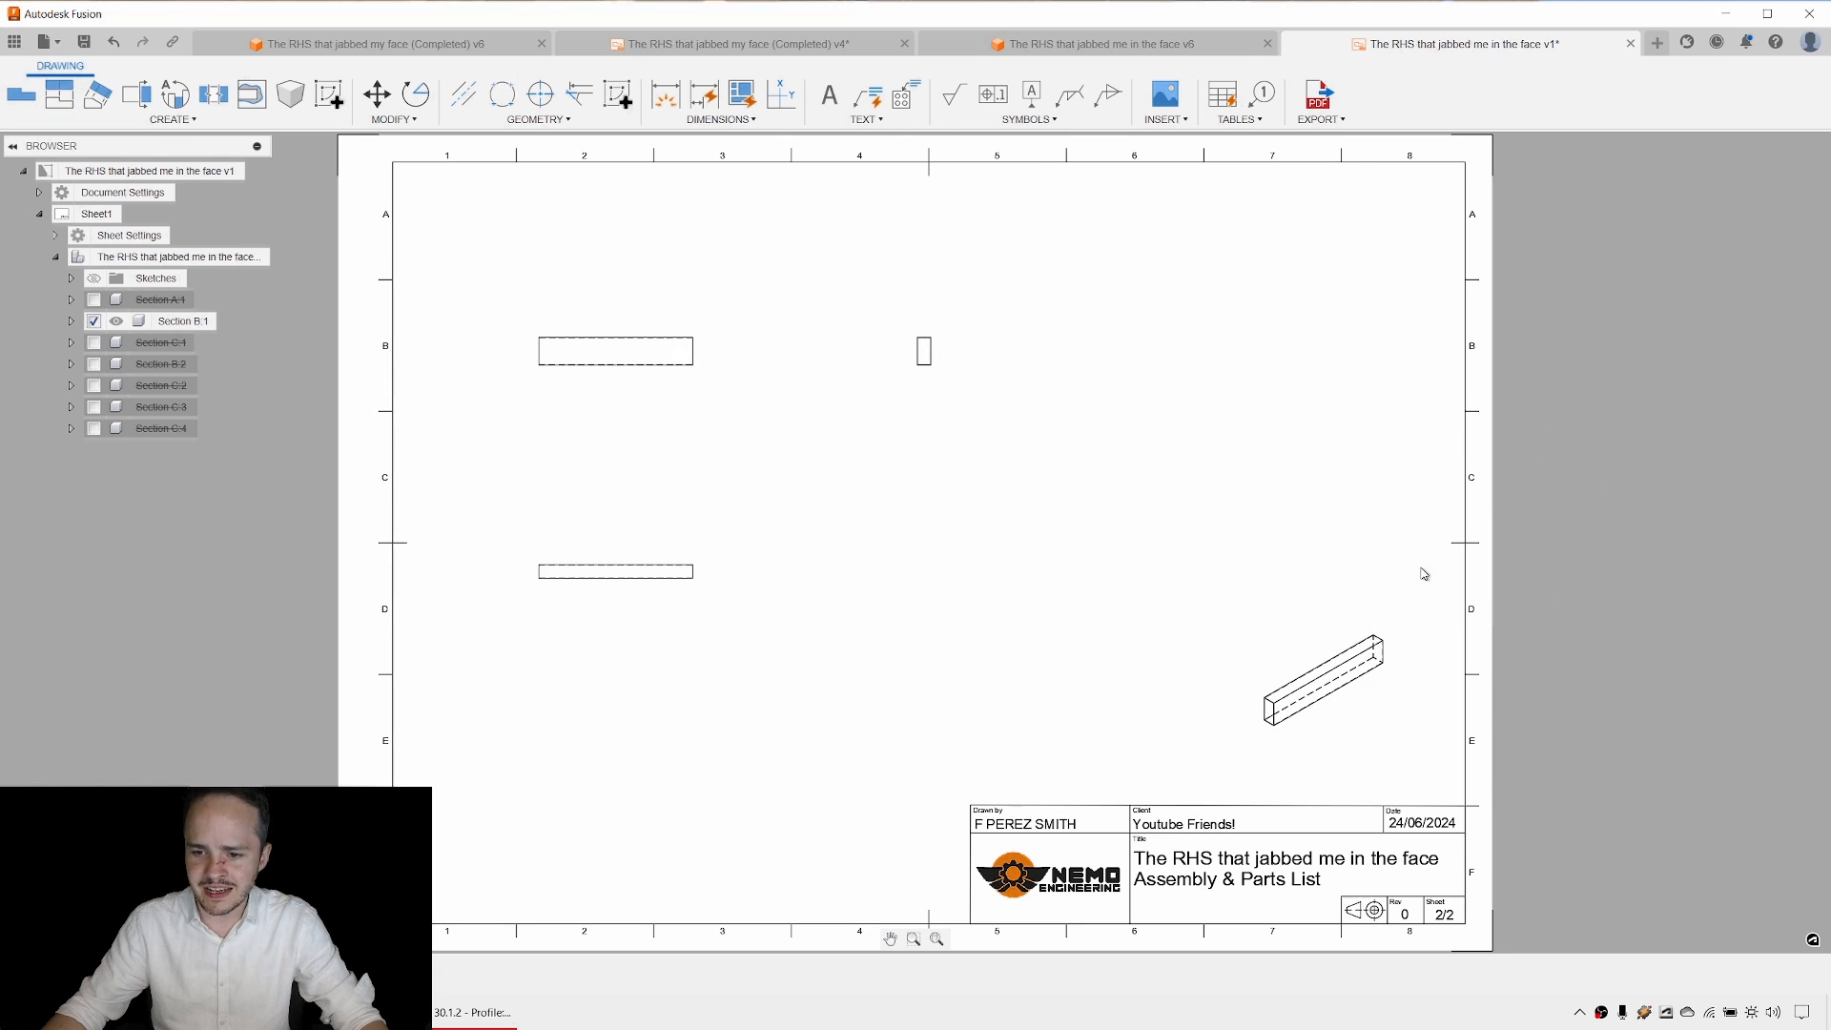
Move the projected side view farther right and the projected lower view farther down from the base view.
{"action": "middle_click_drag", "start_coordinate": [1164, 482], "coordinate": [1138, 461]}
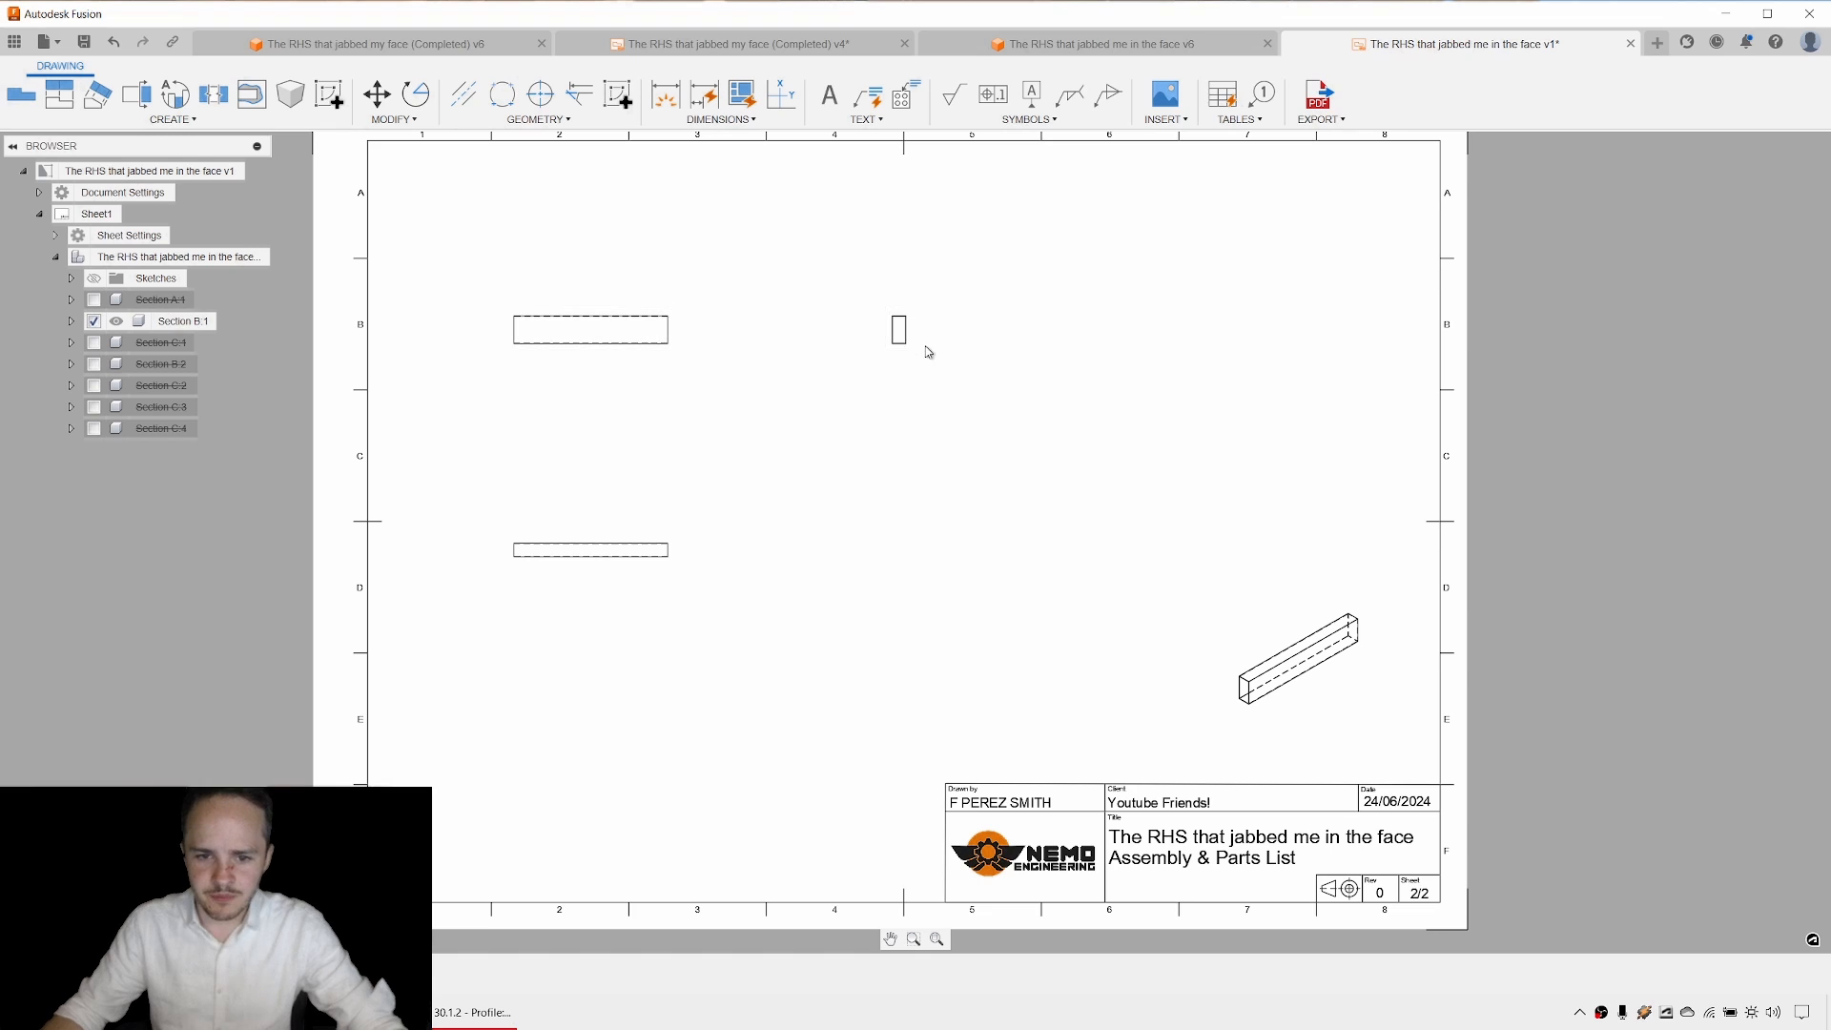
{"action": "left_click_drag", "start_coordinate": [912, 341], "coordinate": [996, 358]}
{"action": "left_click_drag", "start_coordinate": [594, 557], "coordinate": [595, 607]}
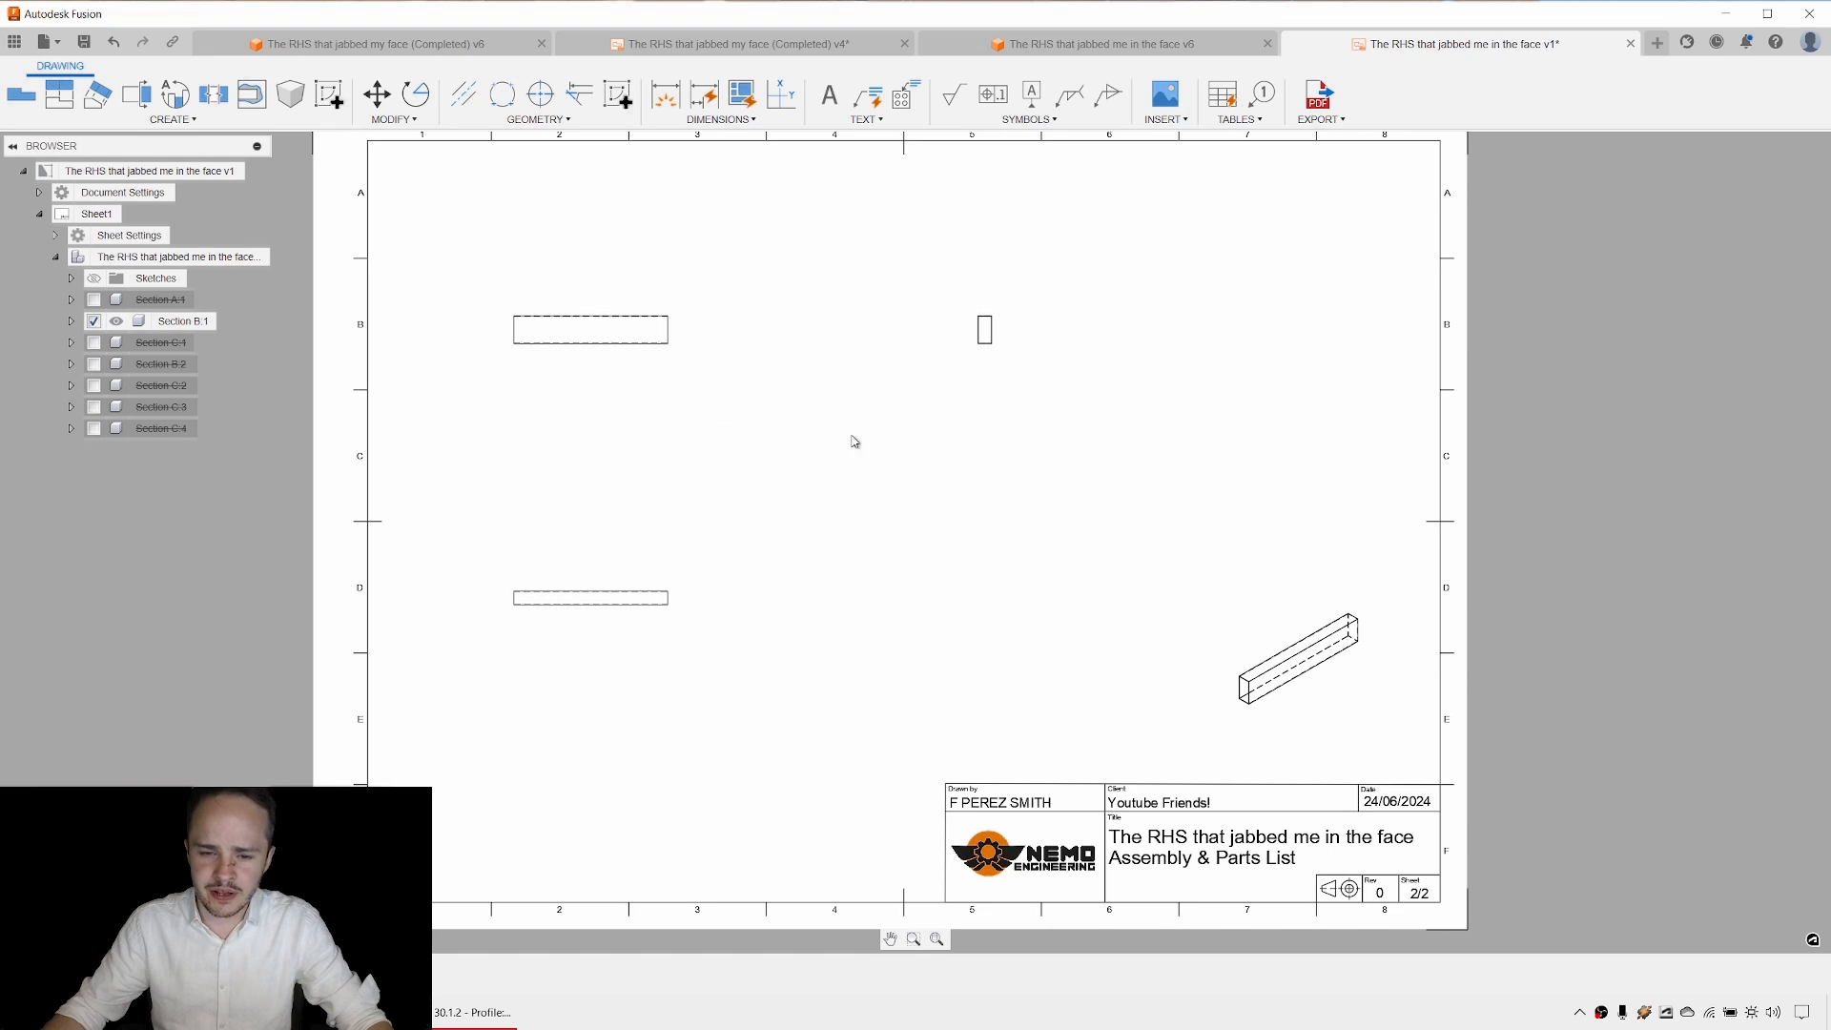
Set the scale of Section B's base view to 1:2.
{"action": "double_click", "coordinate": [665, 313]}
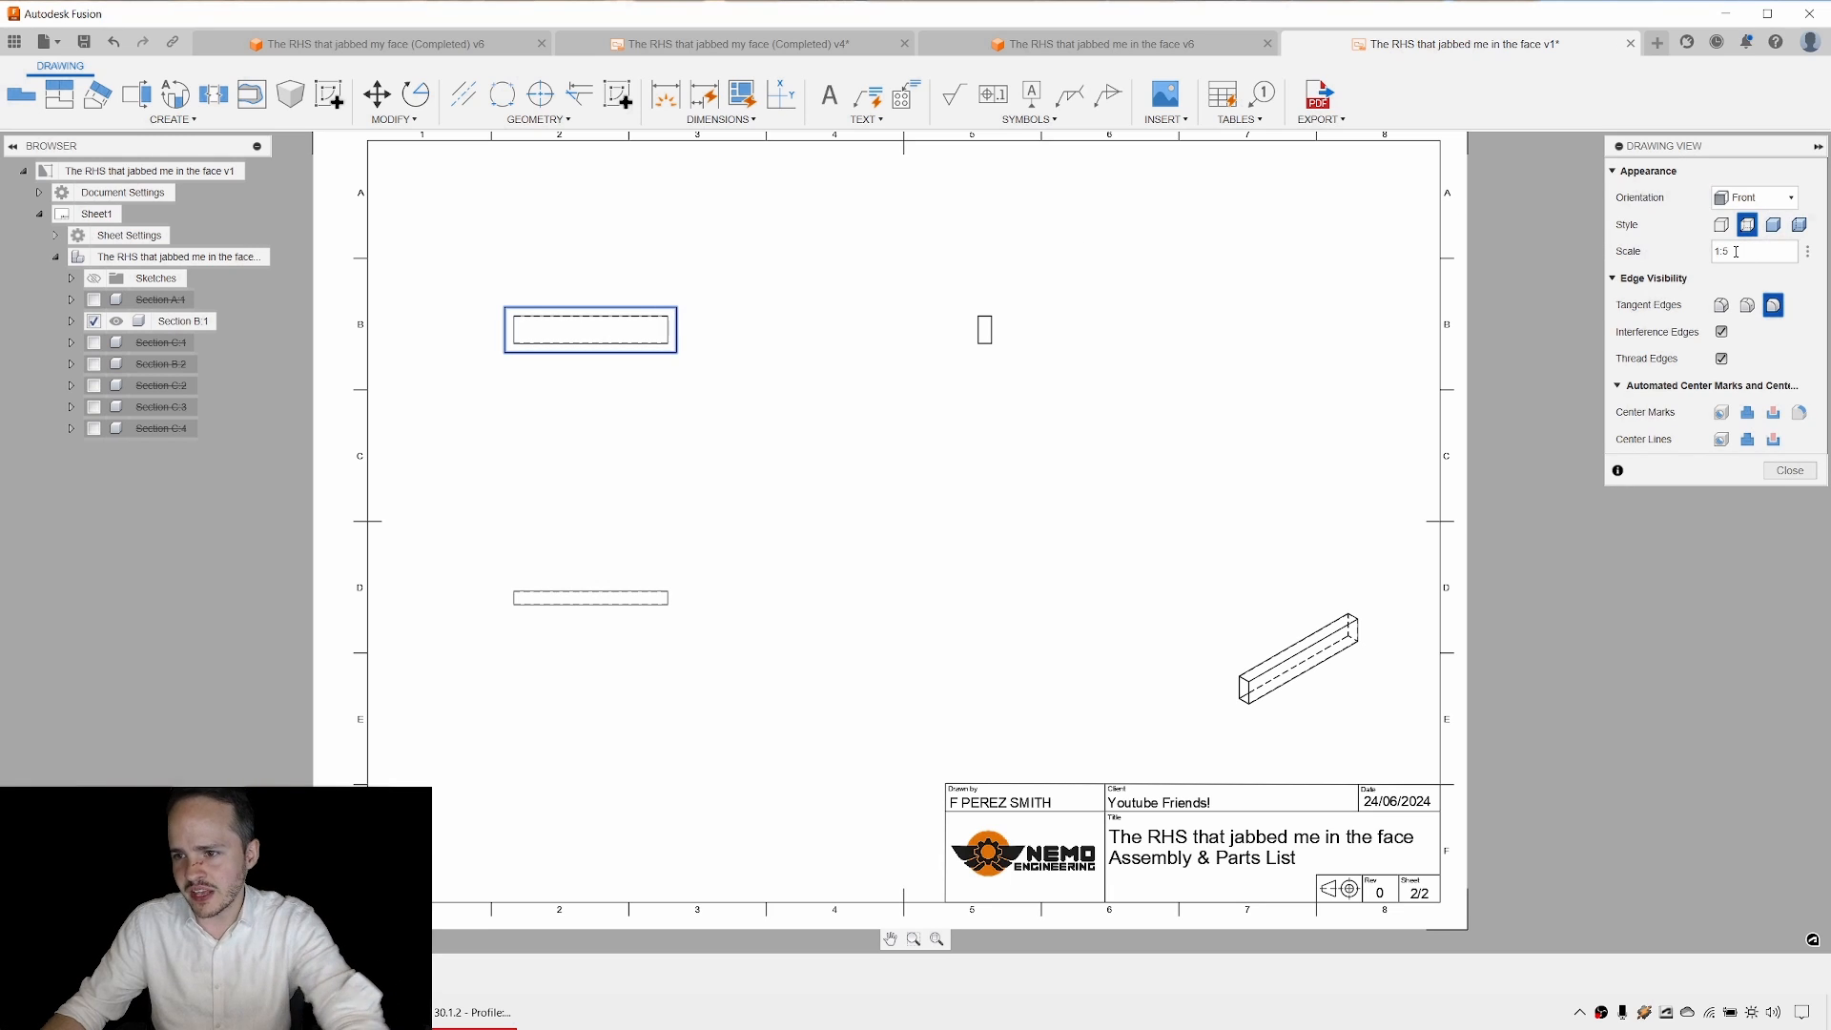
{"action": "double_click", "coordinate": [1726, 254]}
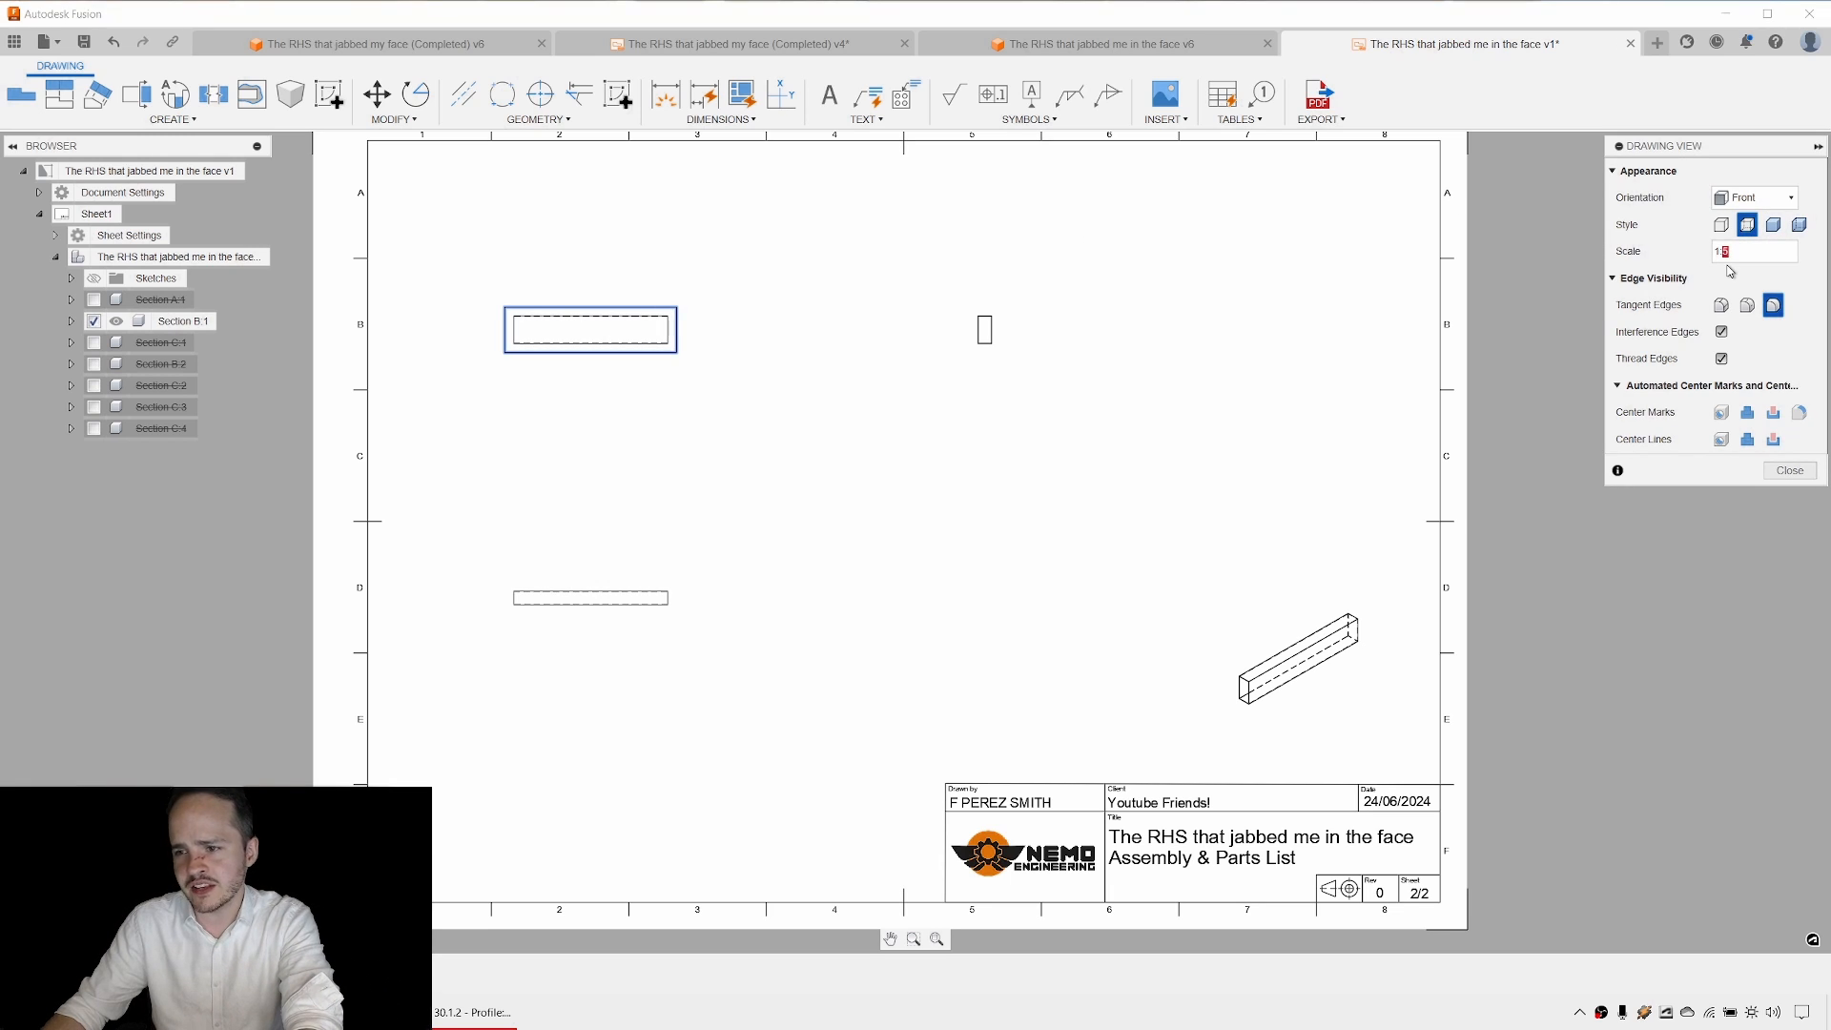
{"action": "key", "text": "Return"}
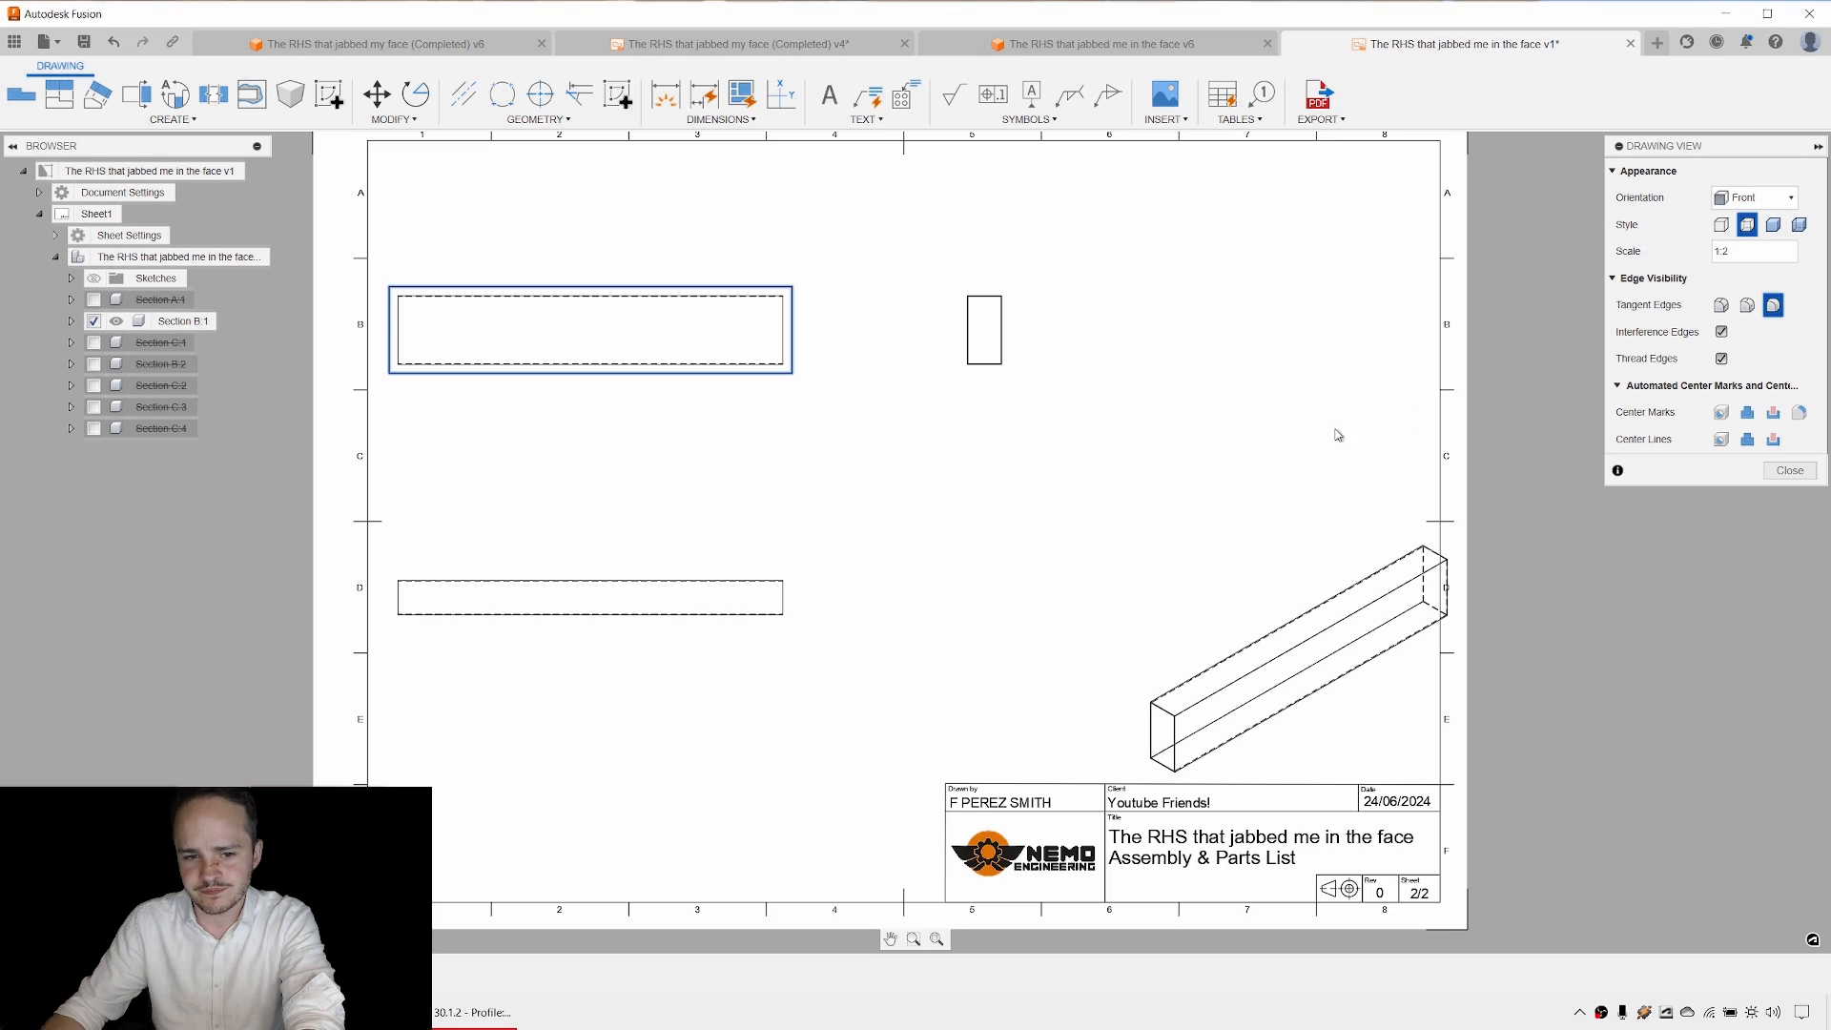
Shift the side and base views to the right, and move the isometric view left inside the sheet border.
{"action": "left_click_drag", "start_coordinate": [983, 315], "coordinate": [1086, 310]}
{"action": "left_click_drag", "start_coordinate": [721, 331], "coordinate": [825, 324]}
{"action": "left_click_drag", "start_coordinate": [1321, 646], "coordinate": [1270, 628]}
{"action": "left_click", "coordinate": [1270, 627]}
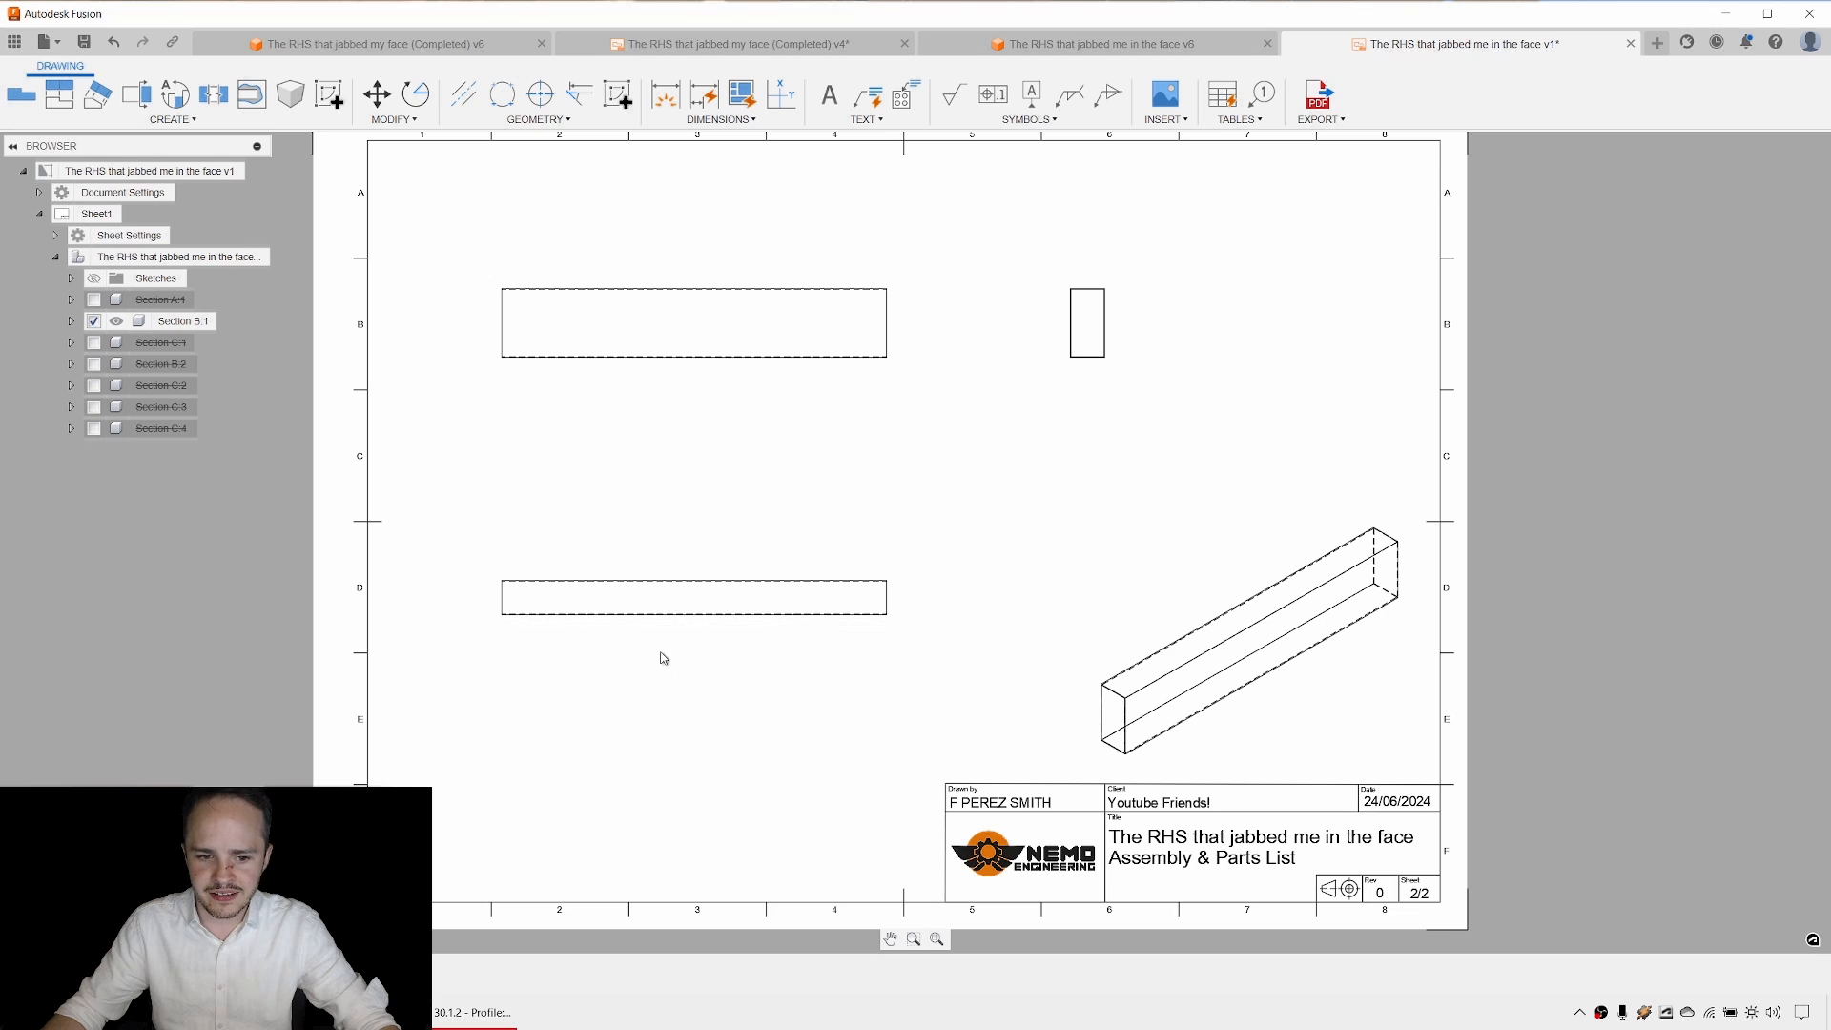
Dimension the overall length of the lower projected view, placing the dimension beneath it.
{"action": "scroll", "coordinate": [568, 629], "scroll_direction": "up", "scroll_amount": 6}
{"action": "key", "text": "d"}
{"action": "left_click", "coordinate": [613, 592]}
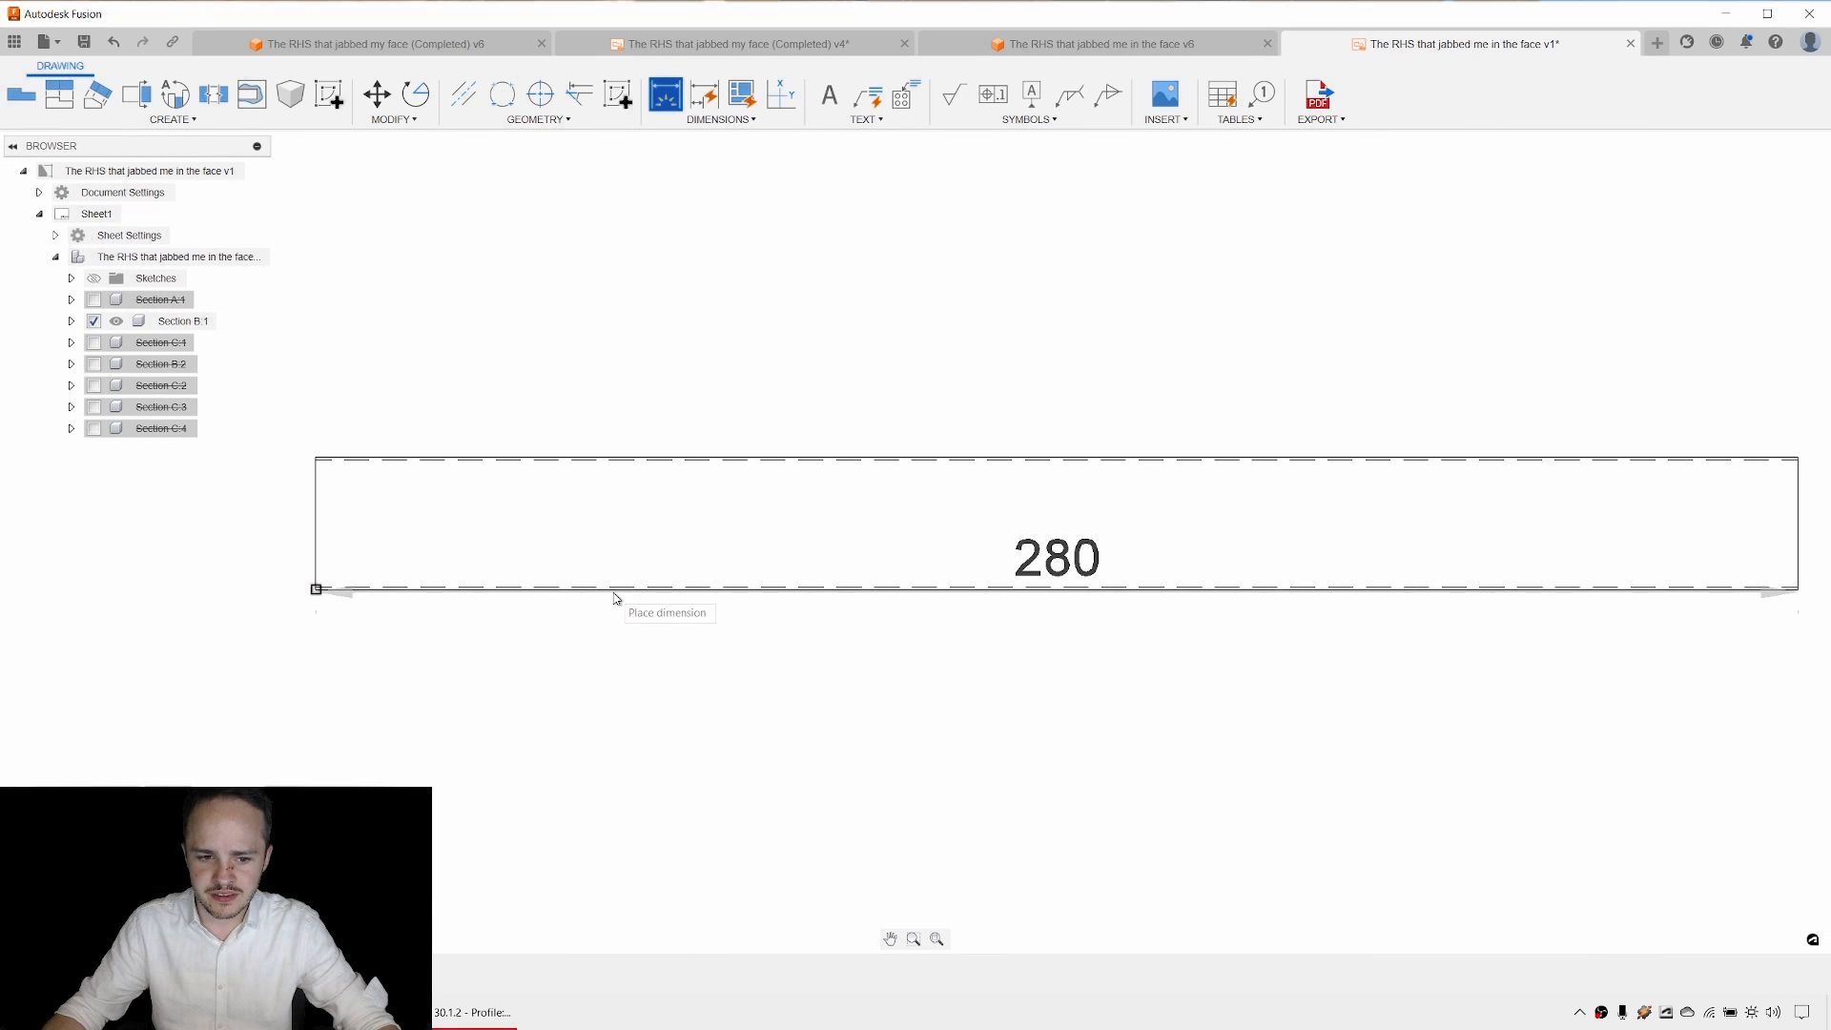
{"action": "scroll", "coordinate": [655, 786], "scroll_direction": "down", "scroll_amount": 5}
{"action": "left_click", "coordinate": [673, 817]}
Dimension the short side of the lower projected view, placing the dimension to its left.
{"action": "scroll", "coordinate": [456, 623], "scroll_direction": "up", "scroll_amount": 5}
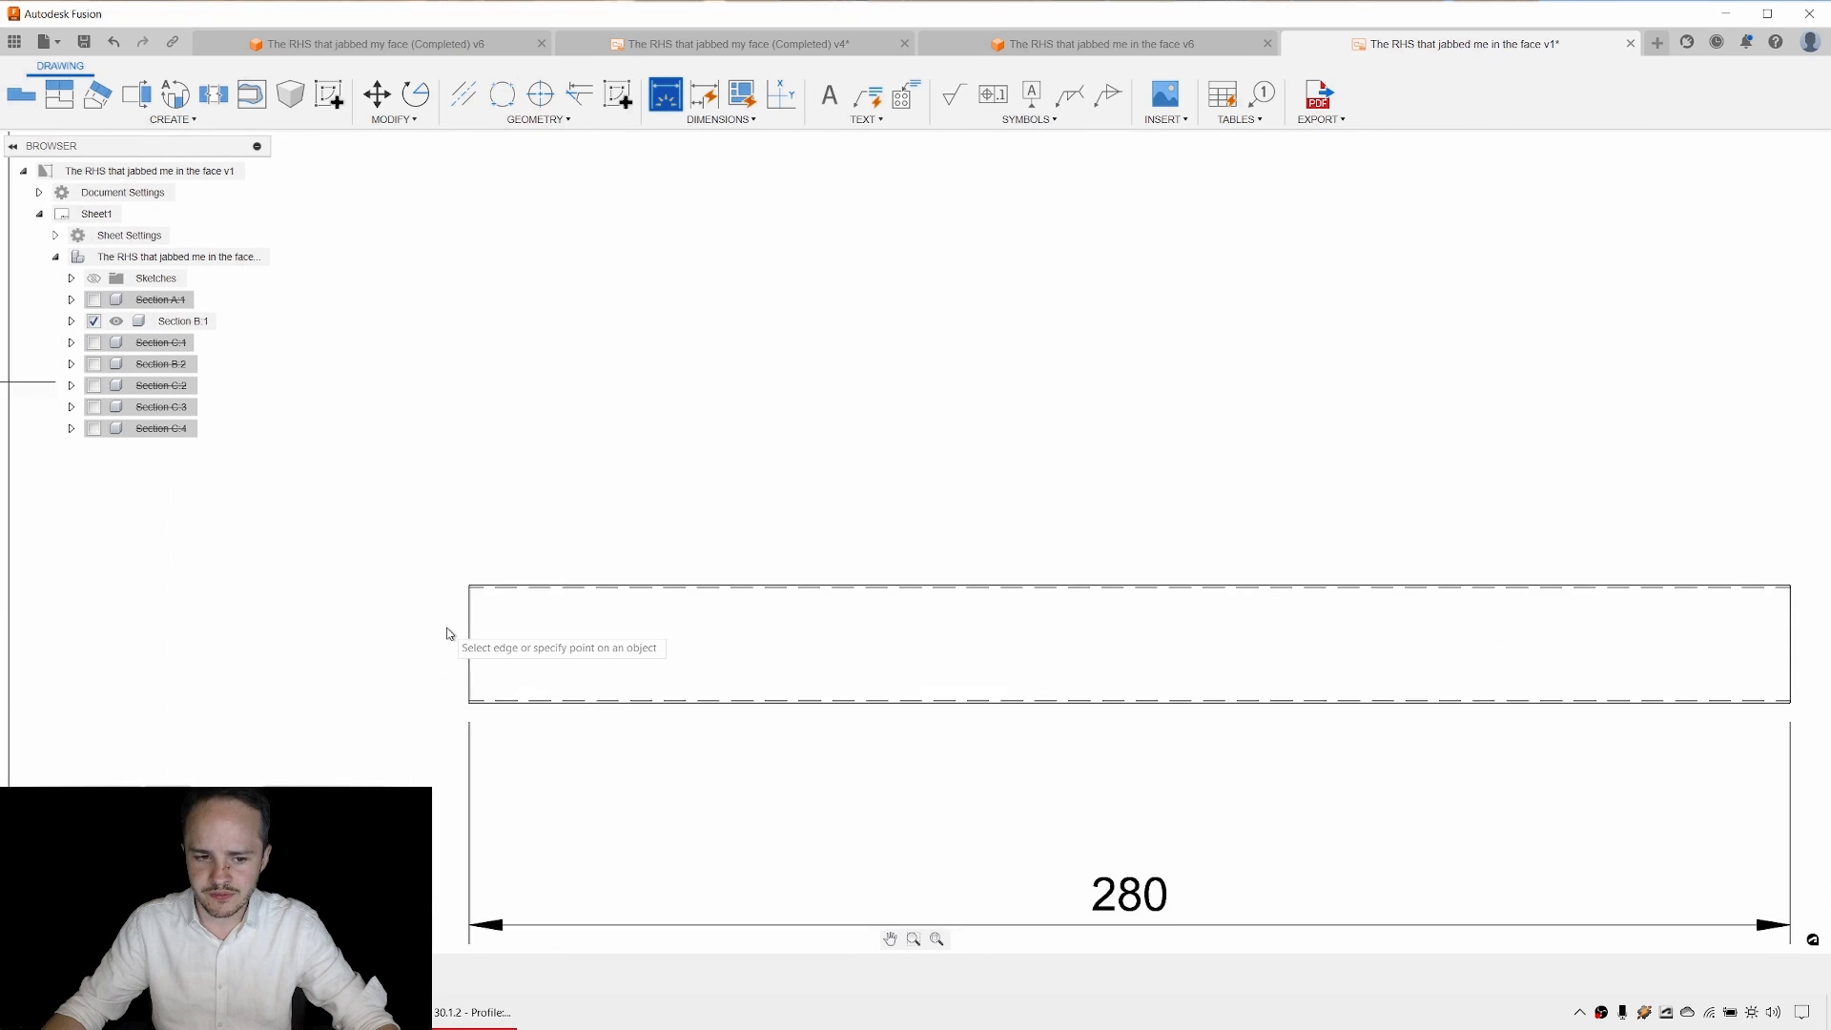
{"action": "scroll", "coordinate": [481, 584], "scroll_direction": "up", "scroll_amount": 5}
{"action": "left_click", "coordinate": [475, 591]}
{"action": "left_click", "coordinate": [473, 819]}
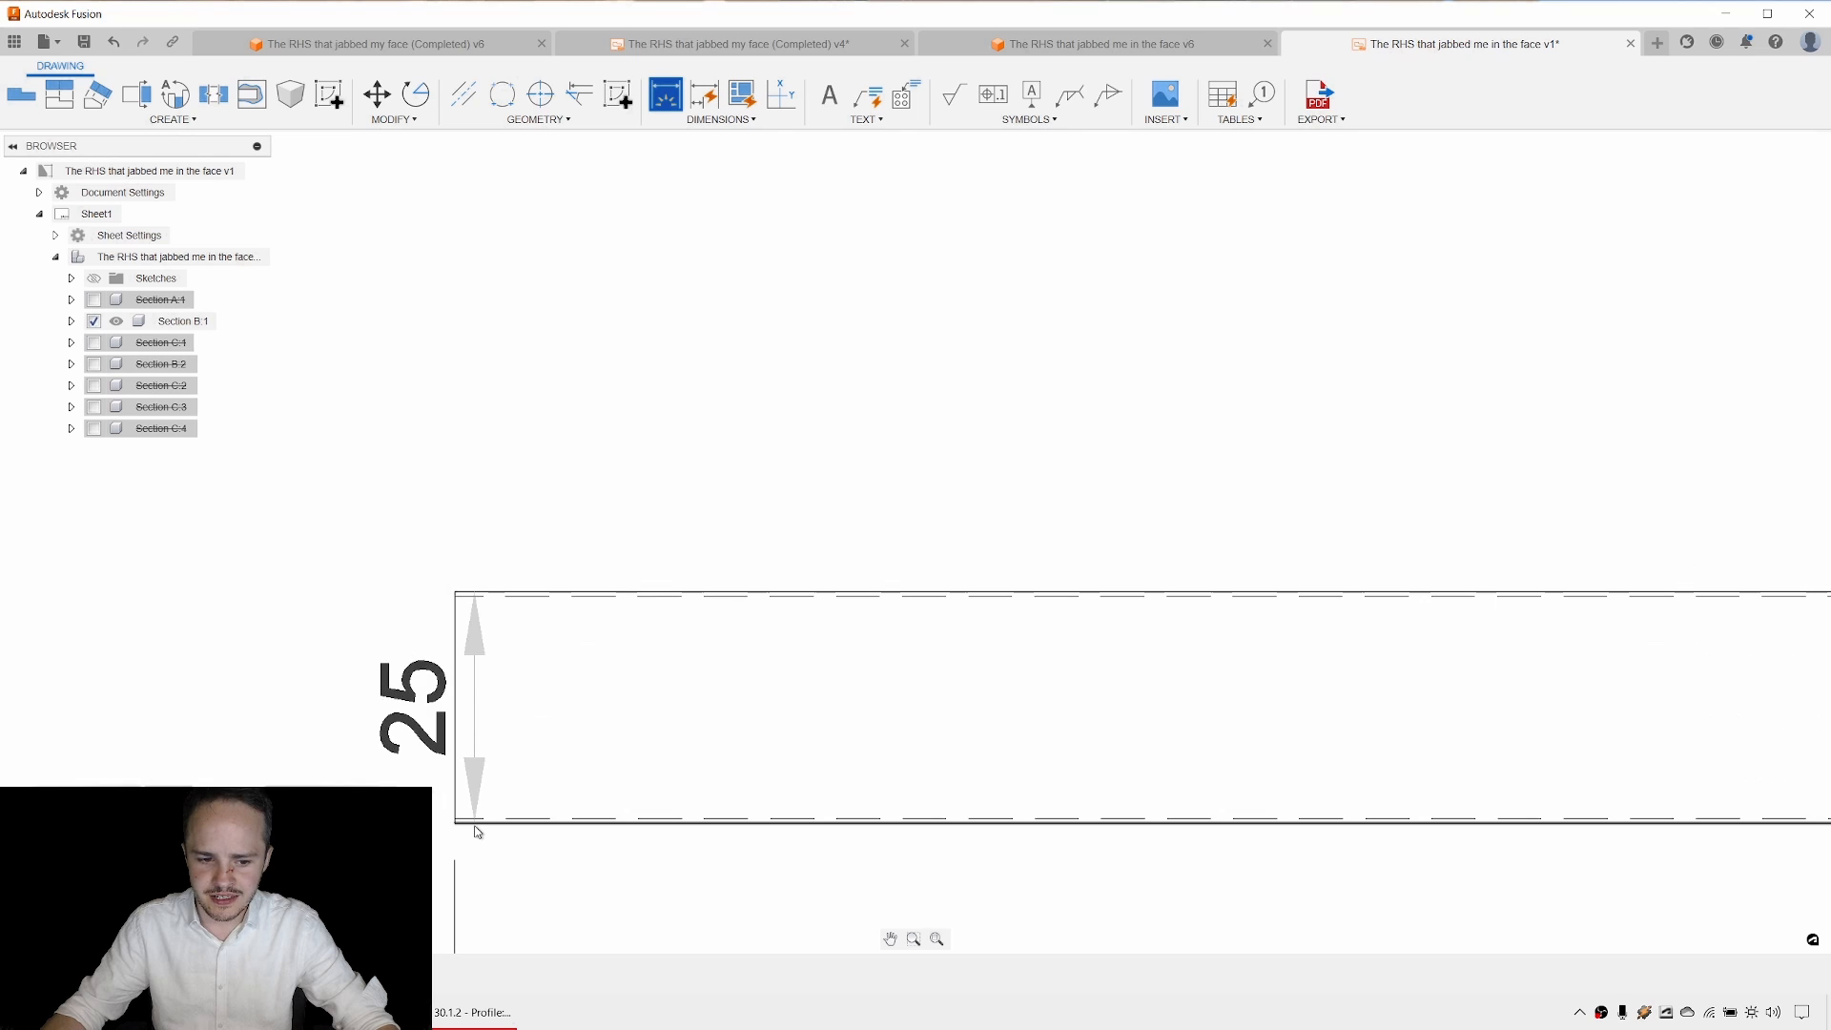
{"action": "left_click", "coordinate": [317, 742]}
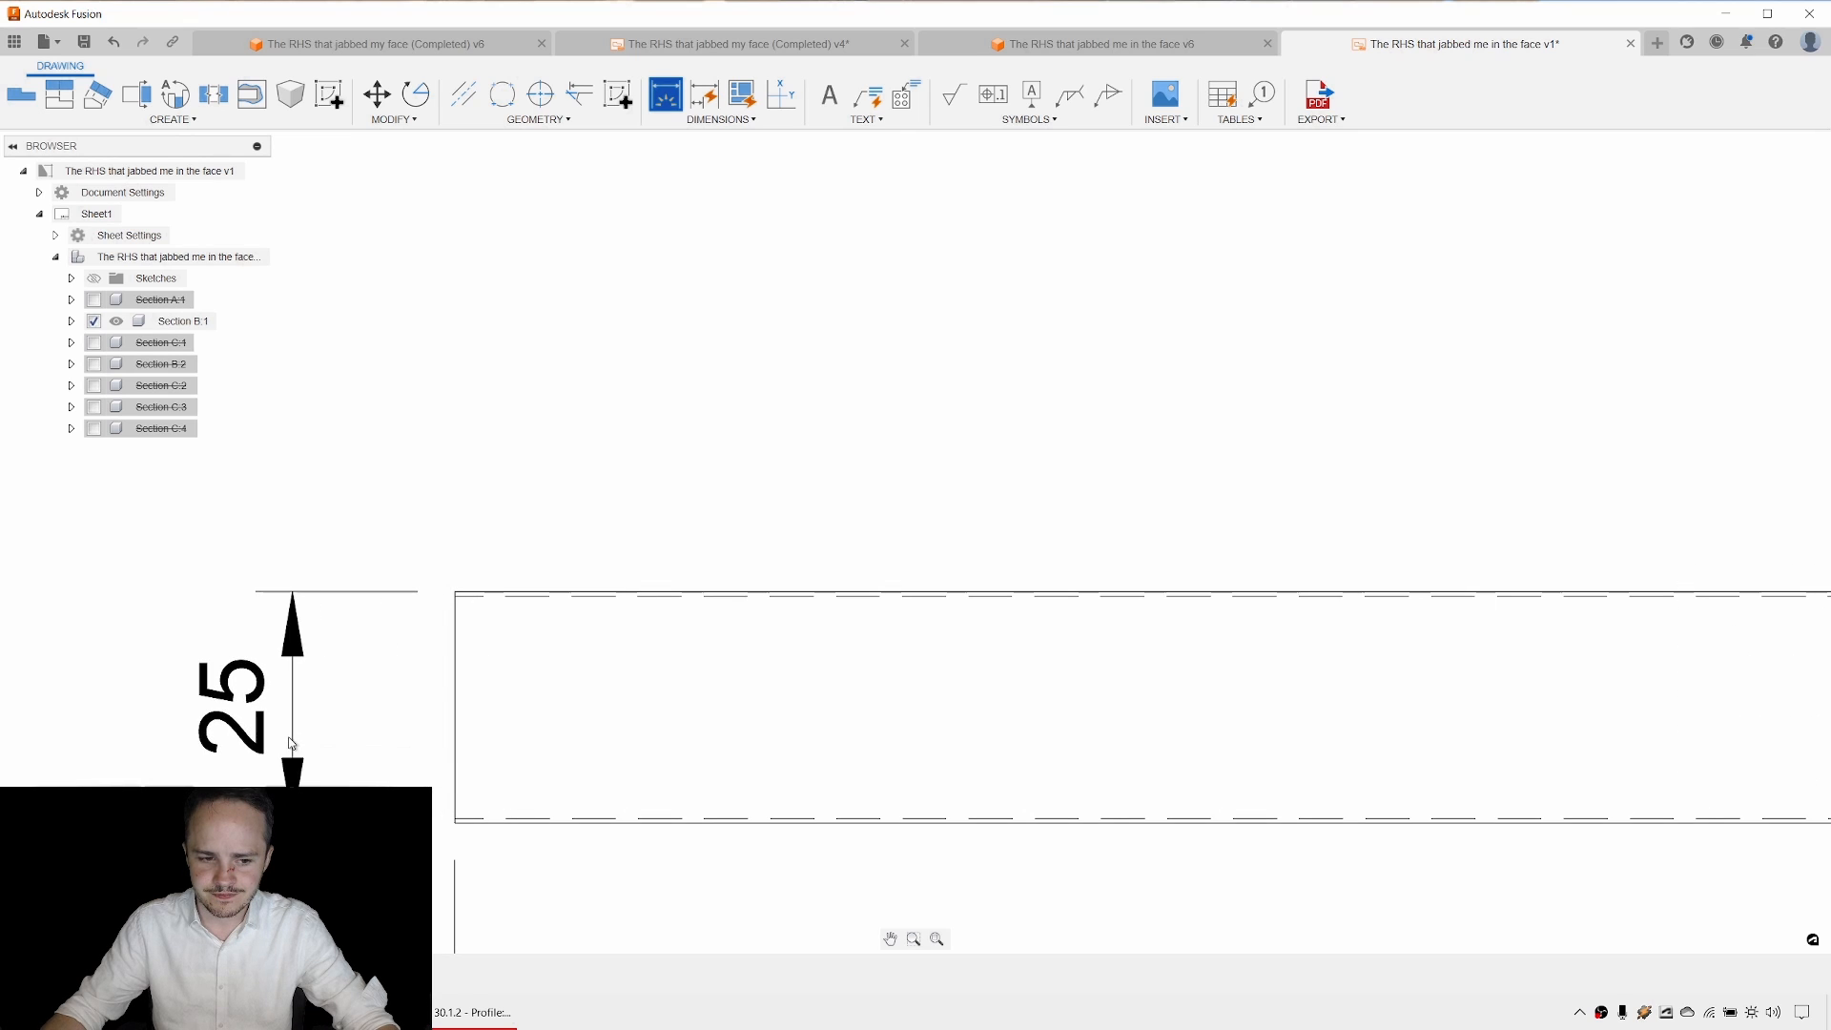
Dimension the width of the projected side view along its bottom edge, placing the dimension below it.
{"action": "scroll", "coordinate": [482, 656], "scroll_direction": "down", "scroll_amount": 6}
{"action": "scroll", "coordinate": [1085, 362], "scroll_direction": "up", "scroll_amount": 1}
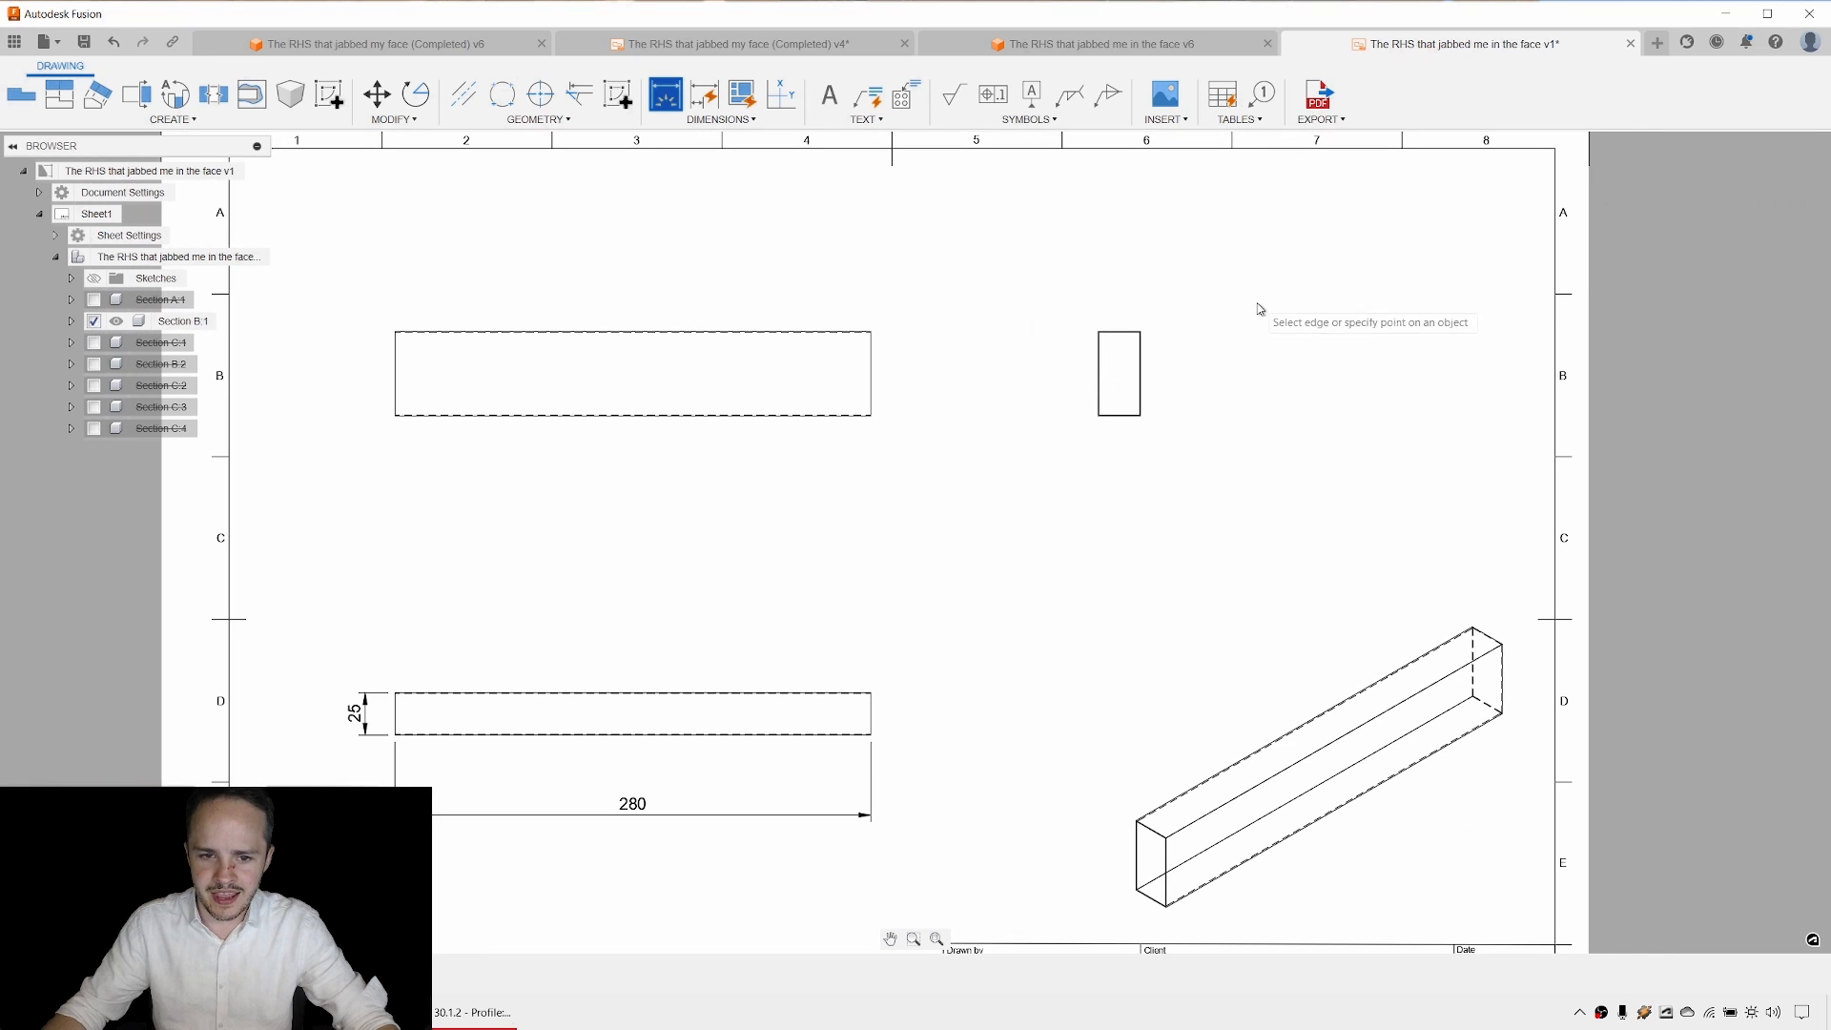
{"action": "left_click", "coordinate": [1120, 416]}
{"action": "scroll", "coordinate": [1125, 424], "scroll_direction": "up", "scroll_amount": 5}
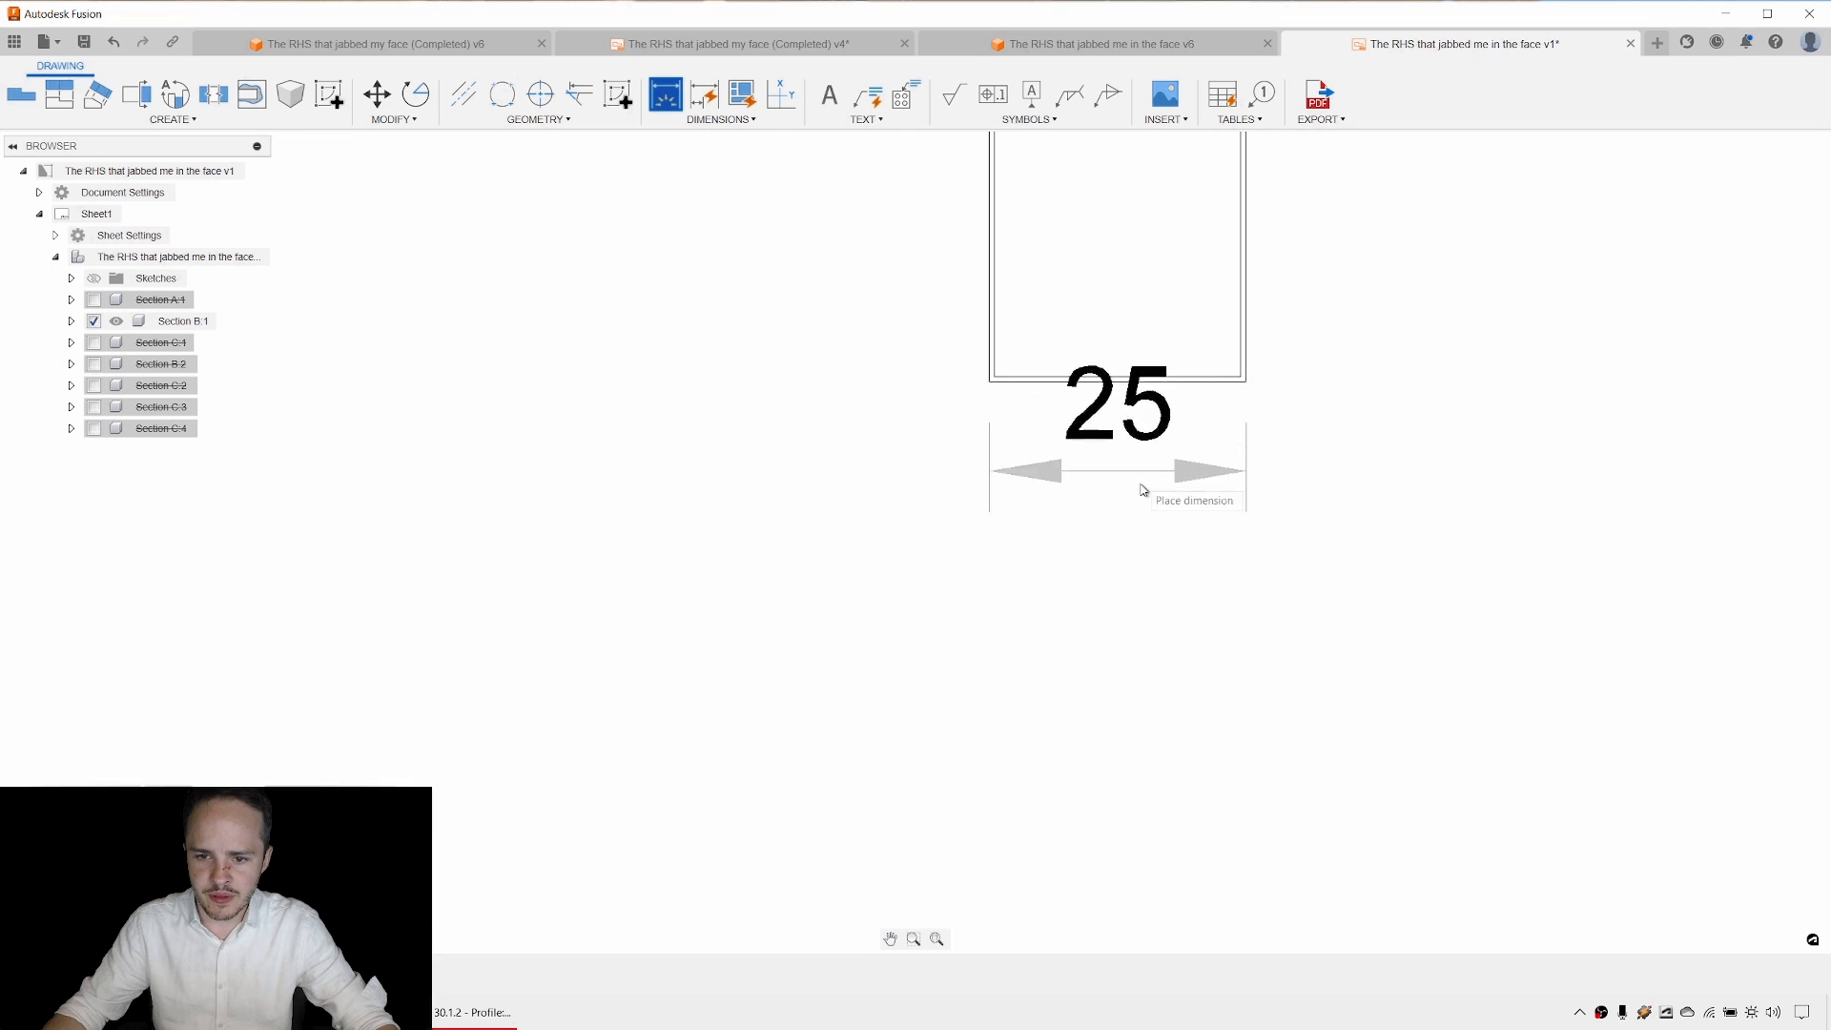
{"action": "scroll", "coordinate": [1156, 658], "scroll_direction": "down", "scroll_amount": 5}
{"action": "left_click", "coordinate": [1161, 700]}
Dimension the wall thickness of the side view between the outer and inner lines of its right wall, placed outside the profile.
{"action": "scroll", "coordinate": [1392, 394], "scroll_direction": "down", "scroll_amount": 2}
{"action": "scroll", "coordinate": [41, 760], "scroll_direction": "down", "scroll_amount": 1}
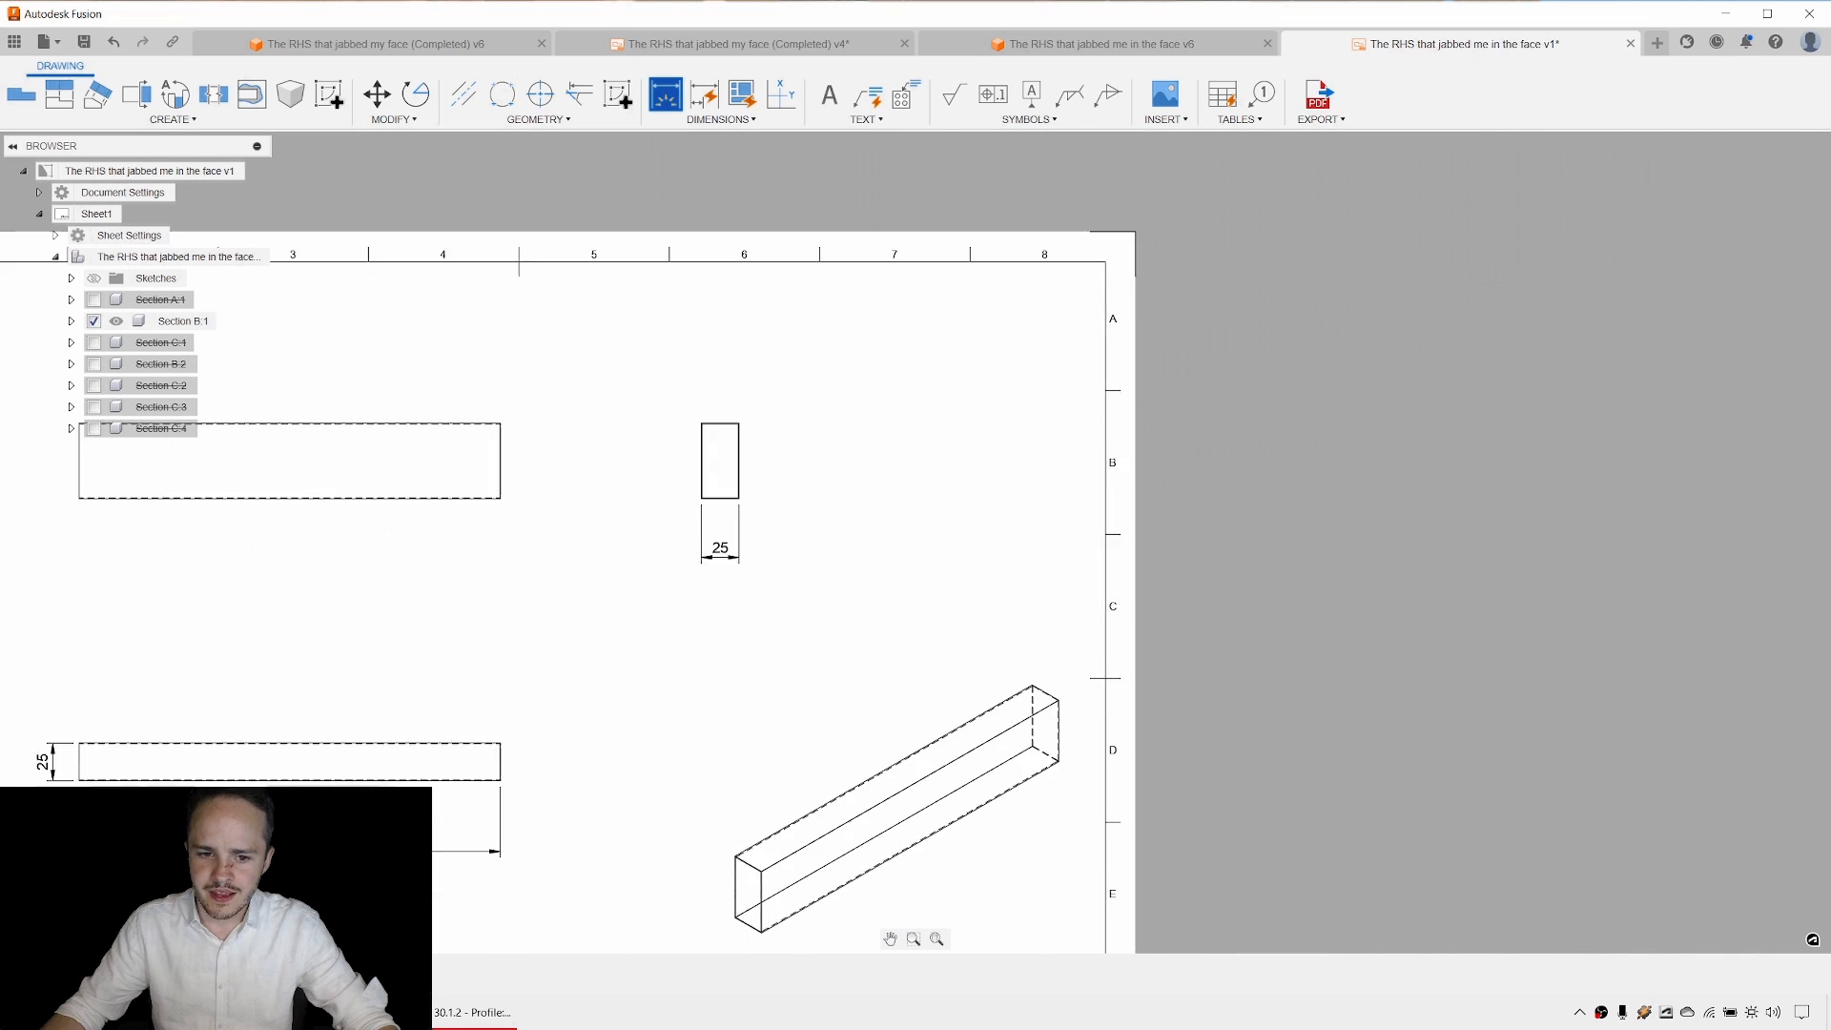
{"action": "scroll", "coordinate": [747, 510], "scroll_direction": "up", "scroll_amount": 7}
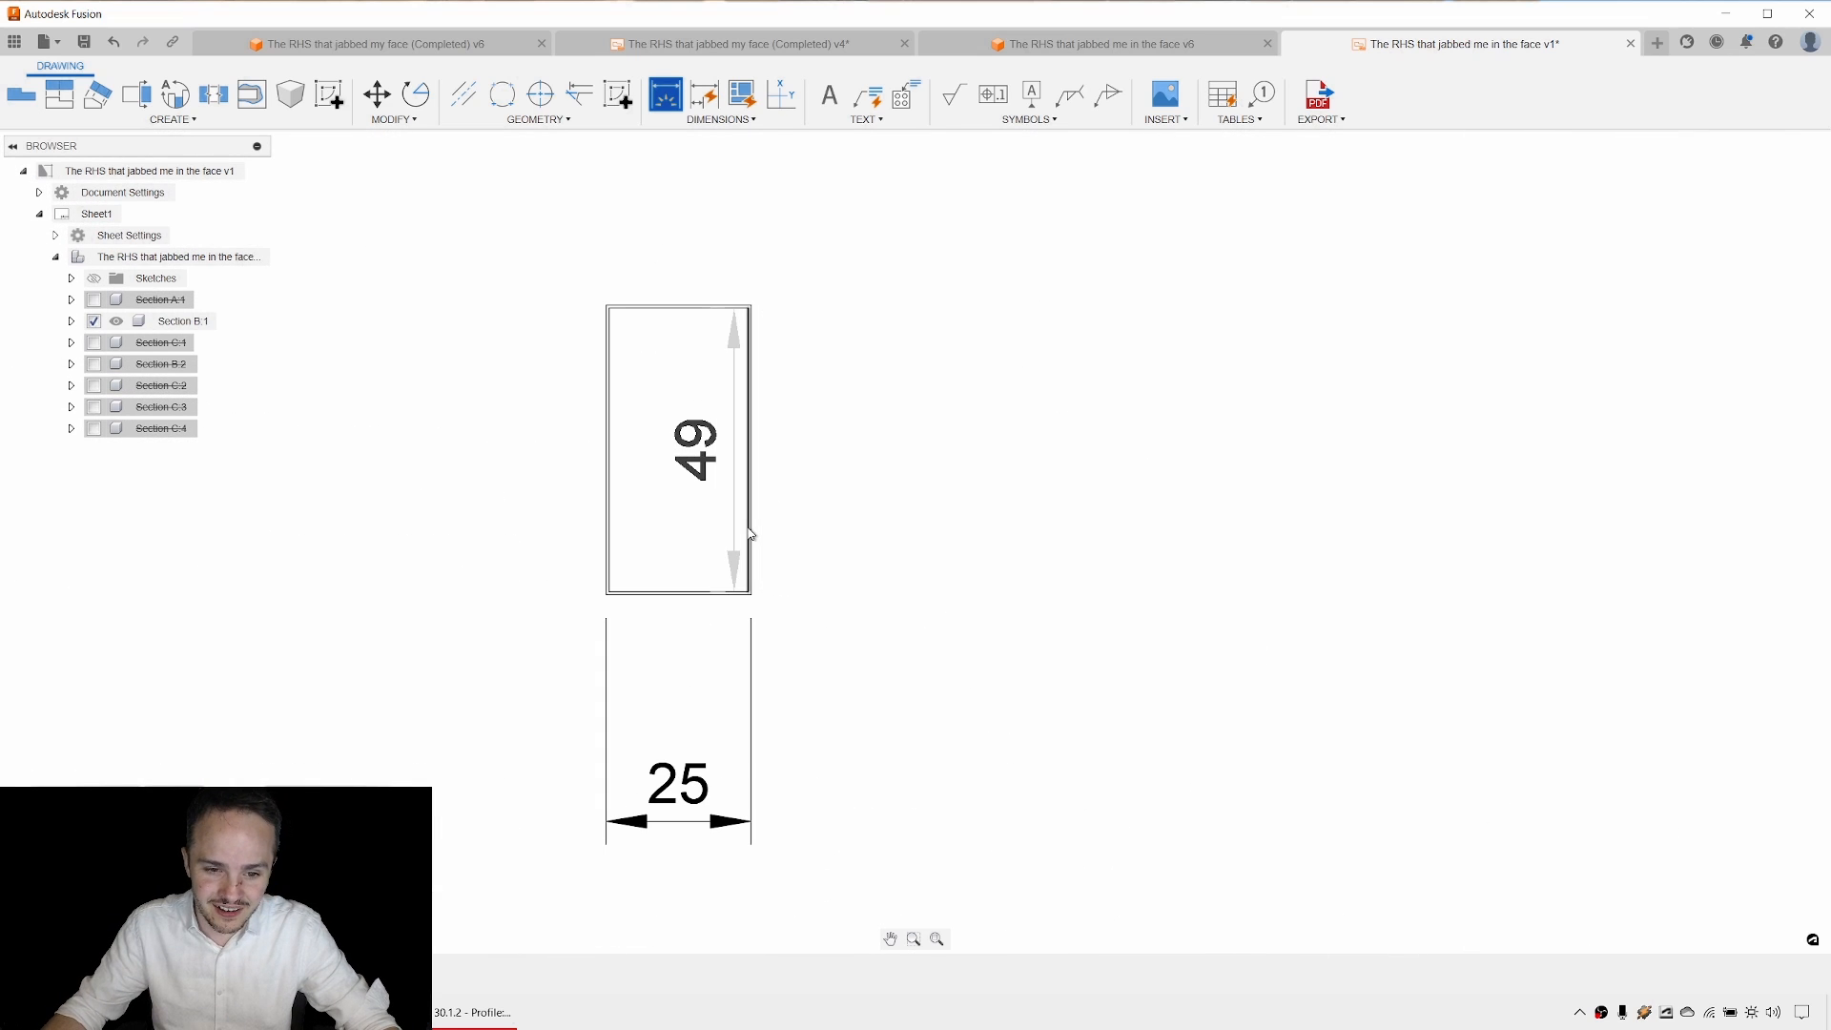
{"action": "left_click", "coordinate": [749, 528]}
{"action": "left_click", "coordinate": [751, 527]}
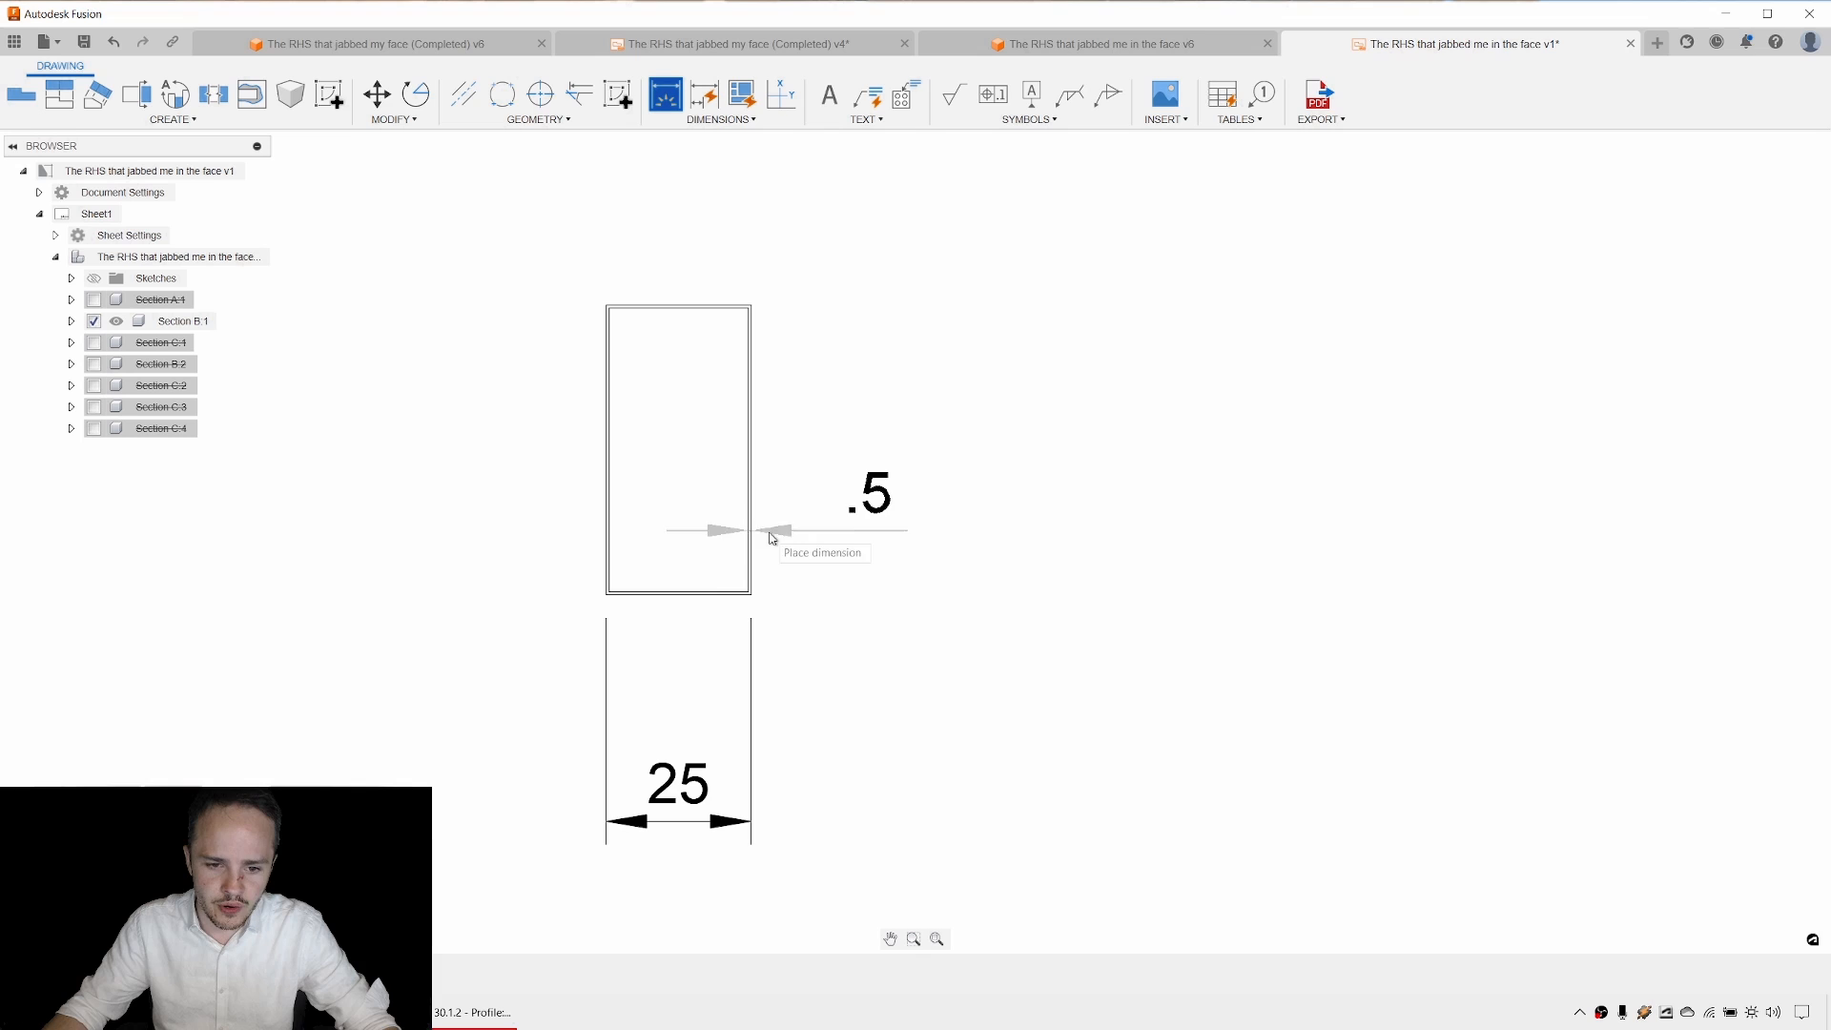
{"action": "left_click", "coordinate": [1045, 531]}
Create detail view A around the side view's upper-right corner at 3:1 scale and place it to the right of that view.
{"action": "scroll", "coordinate": [1046, 531], "scroll_direction": "down", "scroll_amount": 5}
{"action": "scroll", "coordinate": [972, 374], "scroll_direction": "up", "scroll_amount": 2}
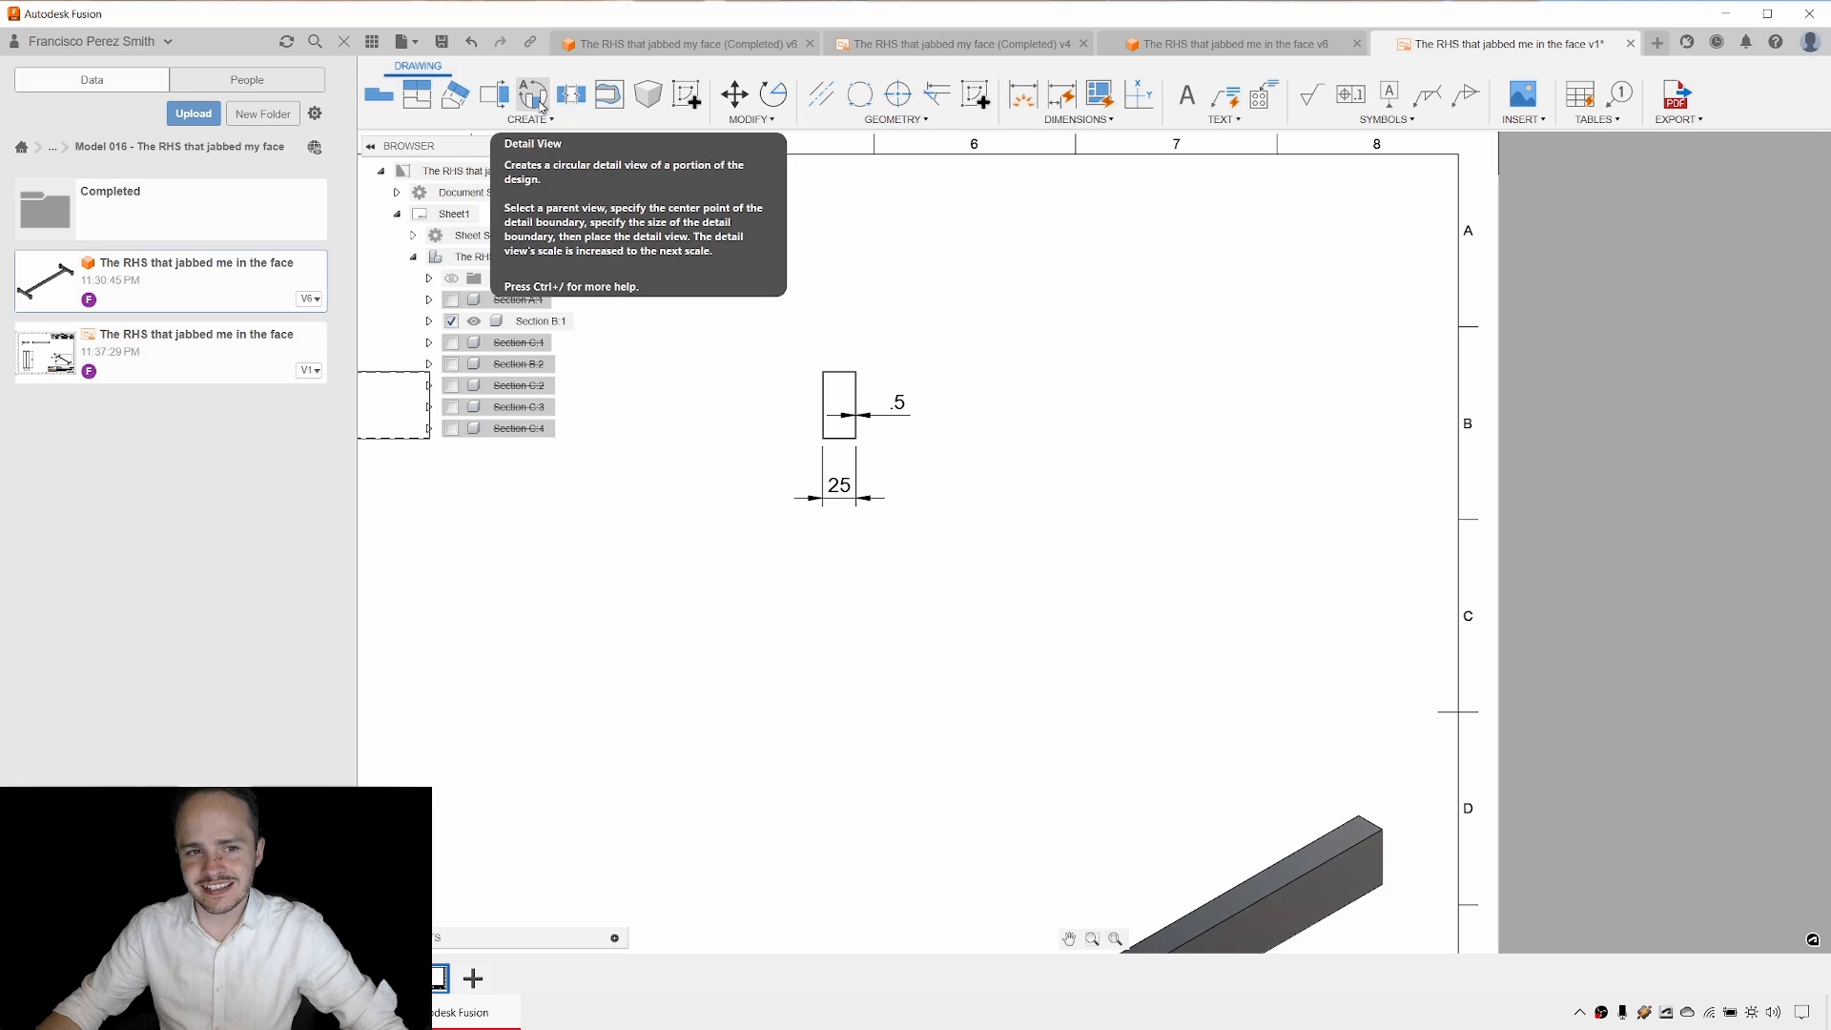
{"action": "left_click", "coordinate": [544, 106]}
{"action": "left_click", "coordinate": [857, 373]}
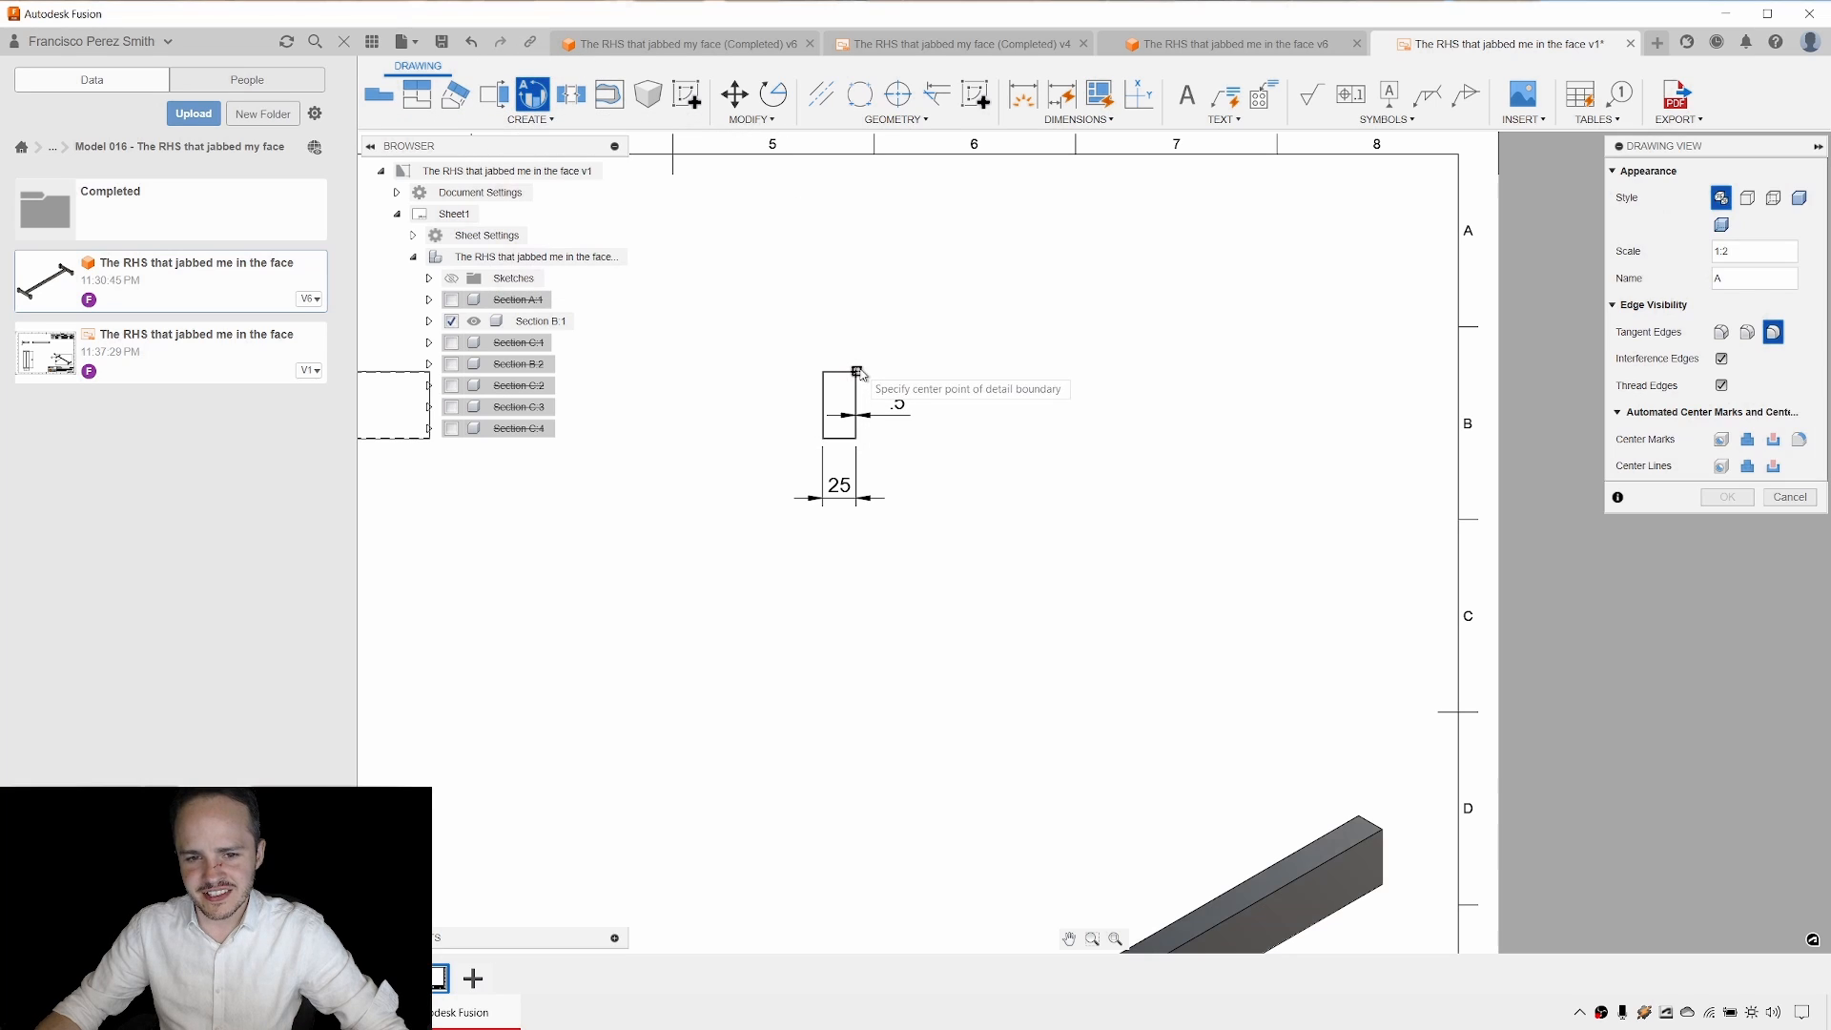
{"action": "left_click", "coordinate": [856, 372]}
{"action": "left_click", "coordinate": [868, 378]}
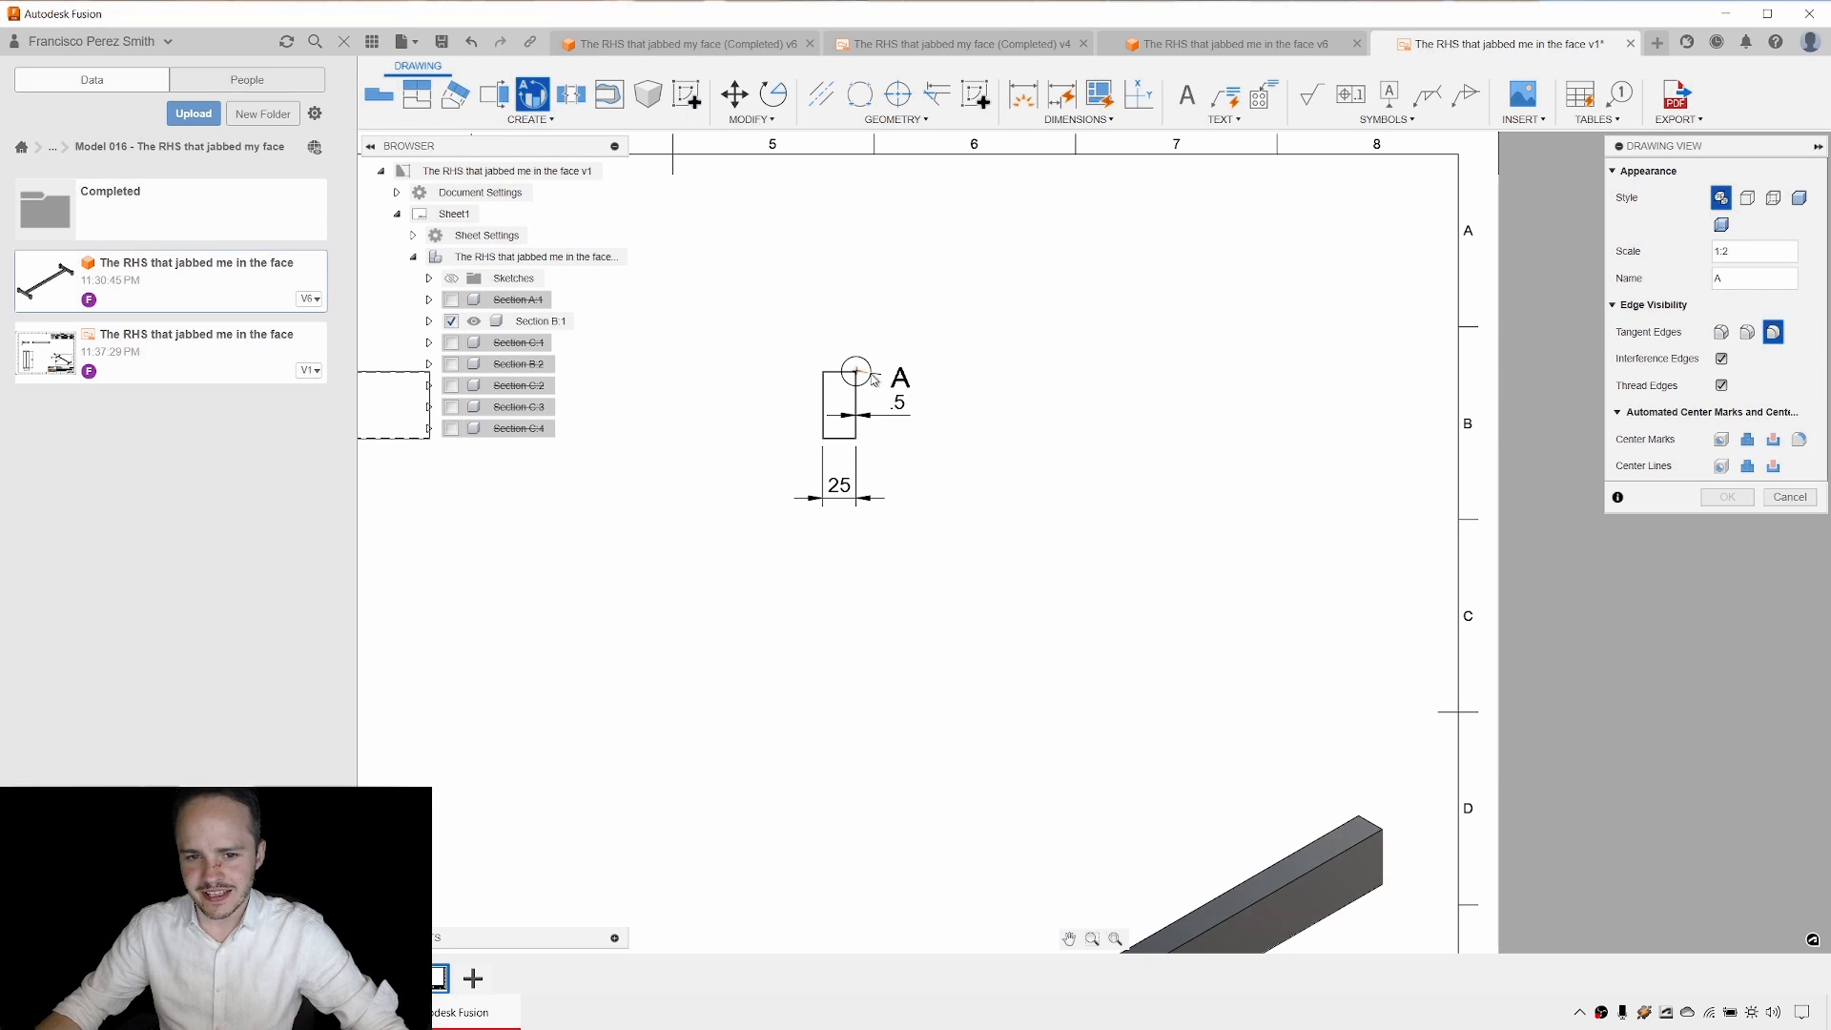
{"action": "left_click", "coordinate": [1224, 352]}
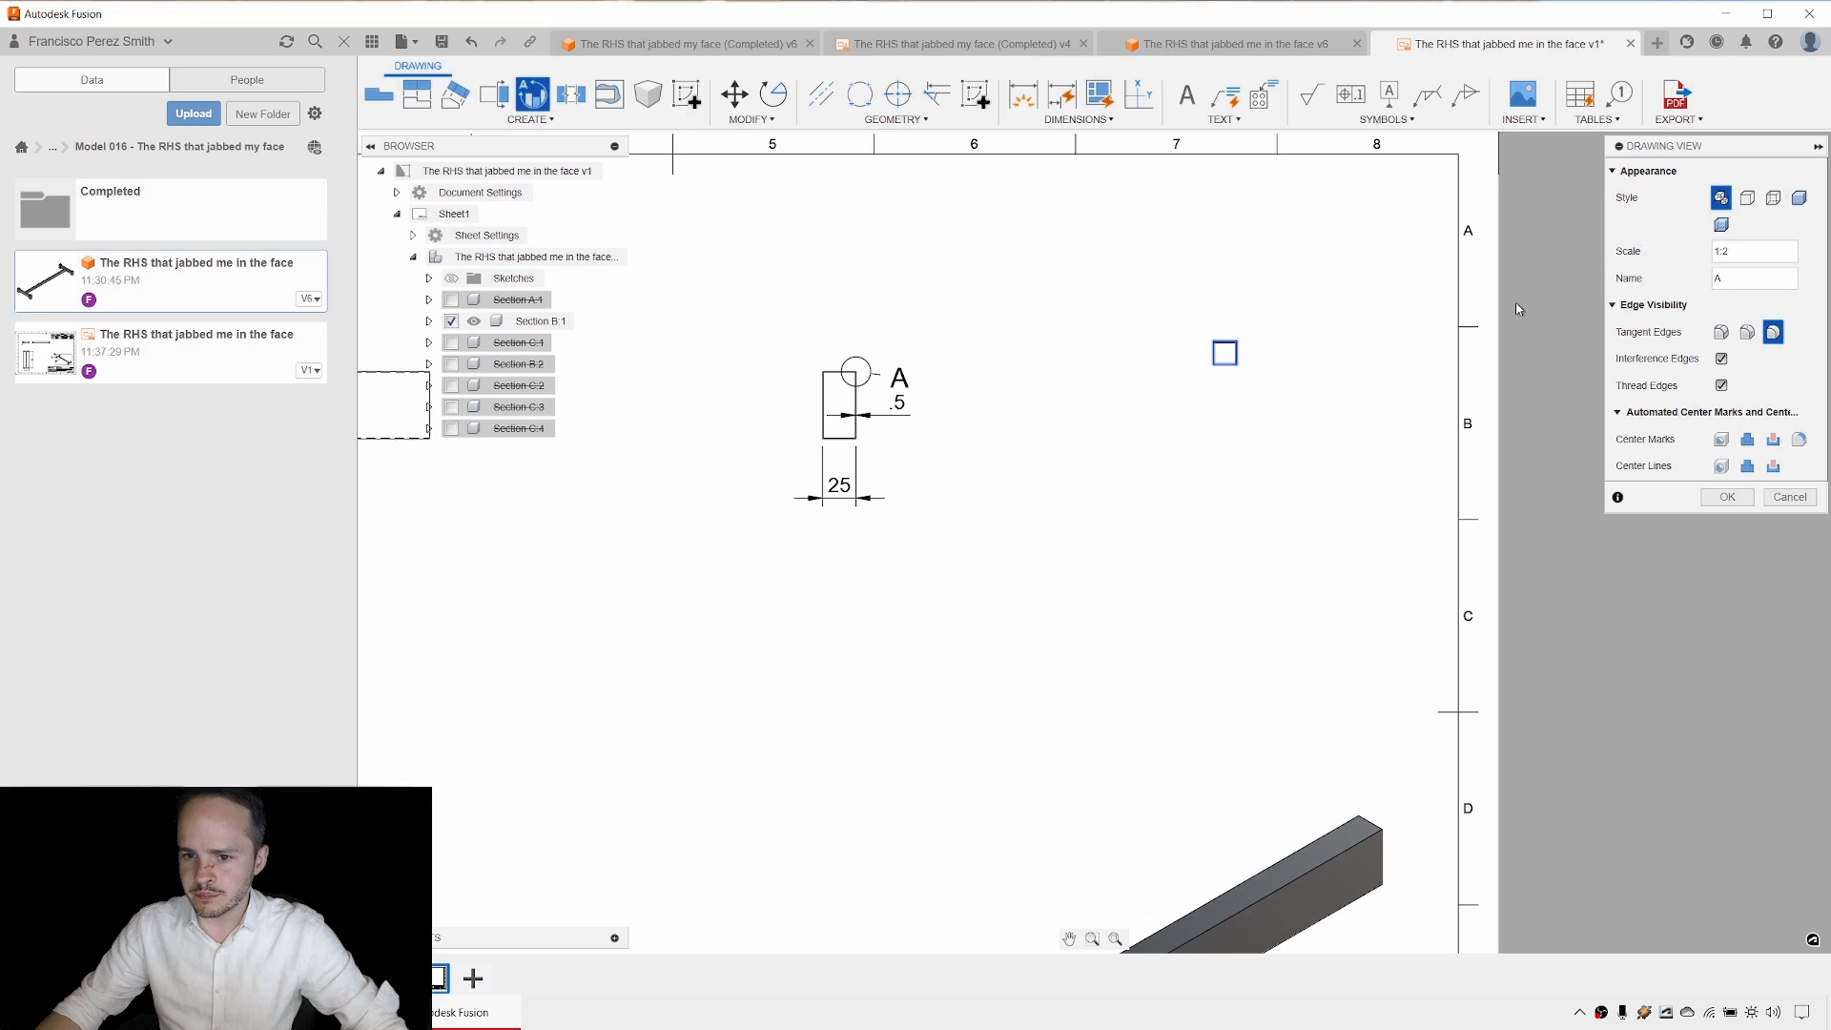
{"action": "left_click", "coordinate": [1733, 249]}
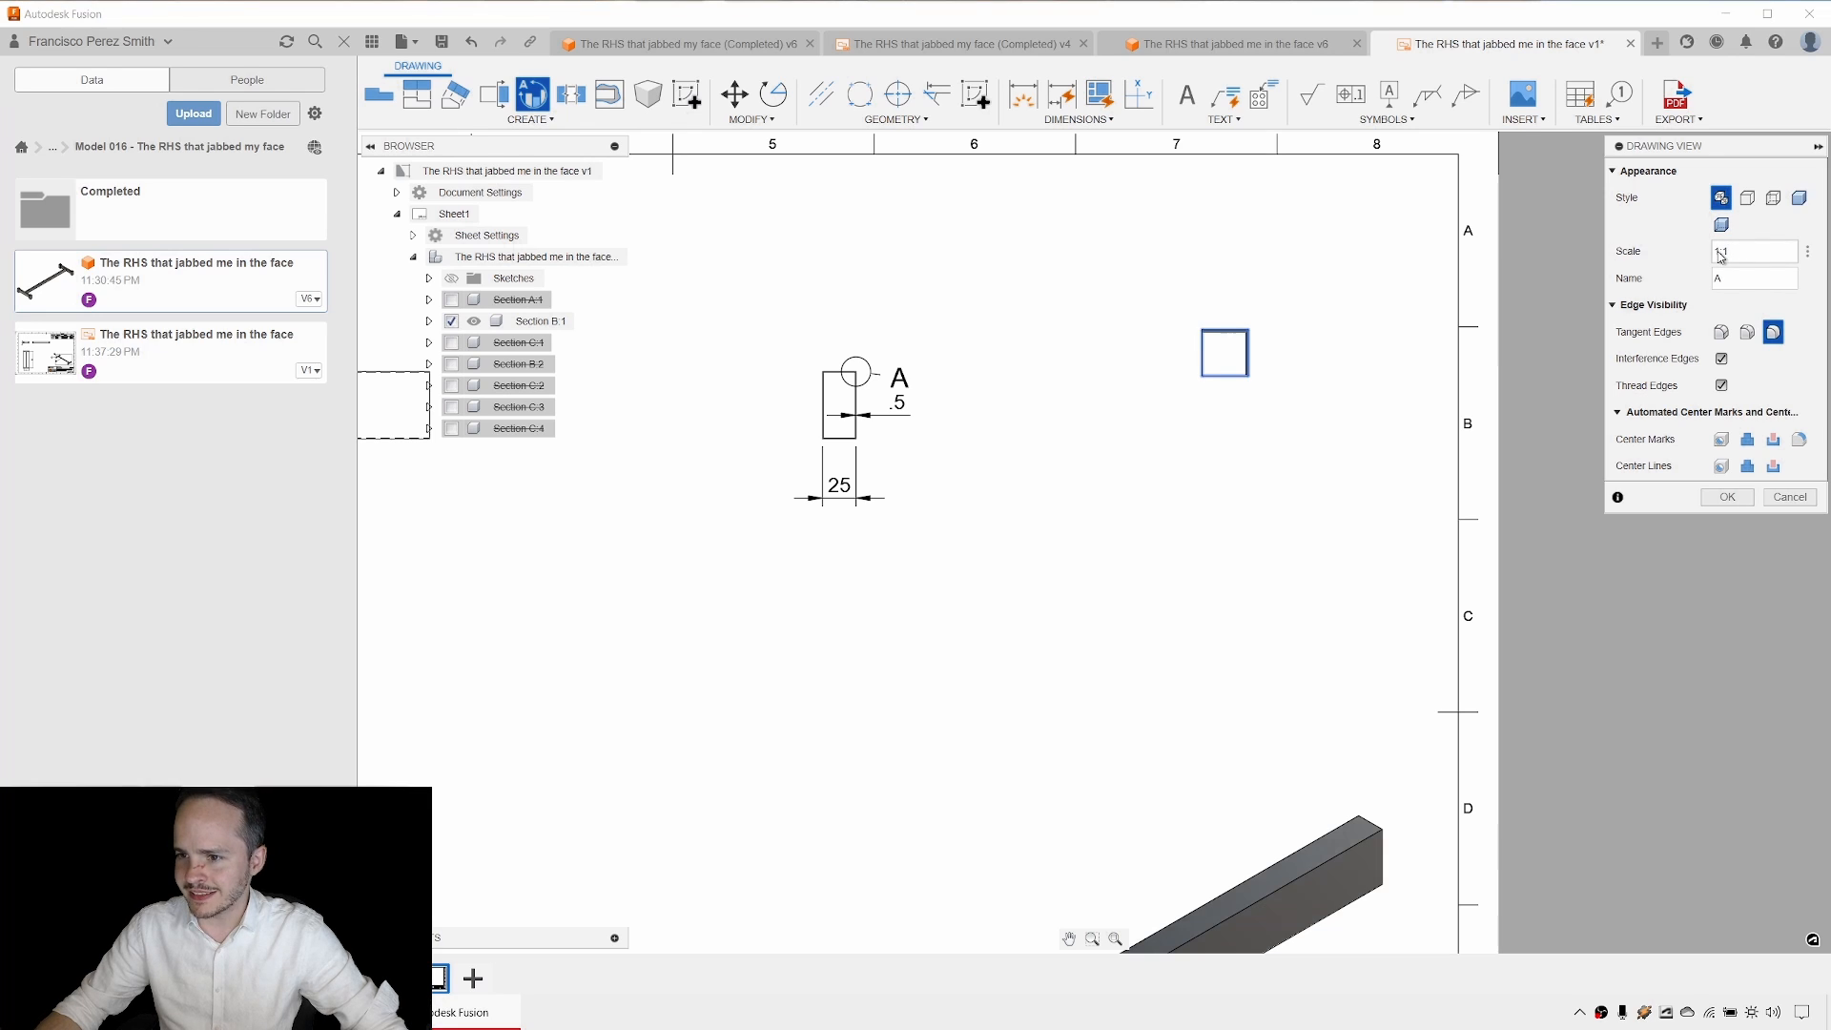
{"action": "left_click", "coordinate": [1726, 496]}
Dimension the thickness of both the vertical and the horizontal wall in detail view A.
{"action": "scroll", "coordinate": [1326, 303], "scroll_direction": "up", "scroll_amount": 2}
{"action": "key", "text": "d"}
{"action": "left_click", "coordinate": [1272, 377]}
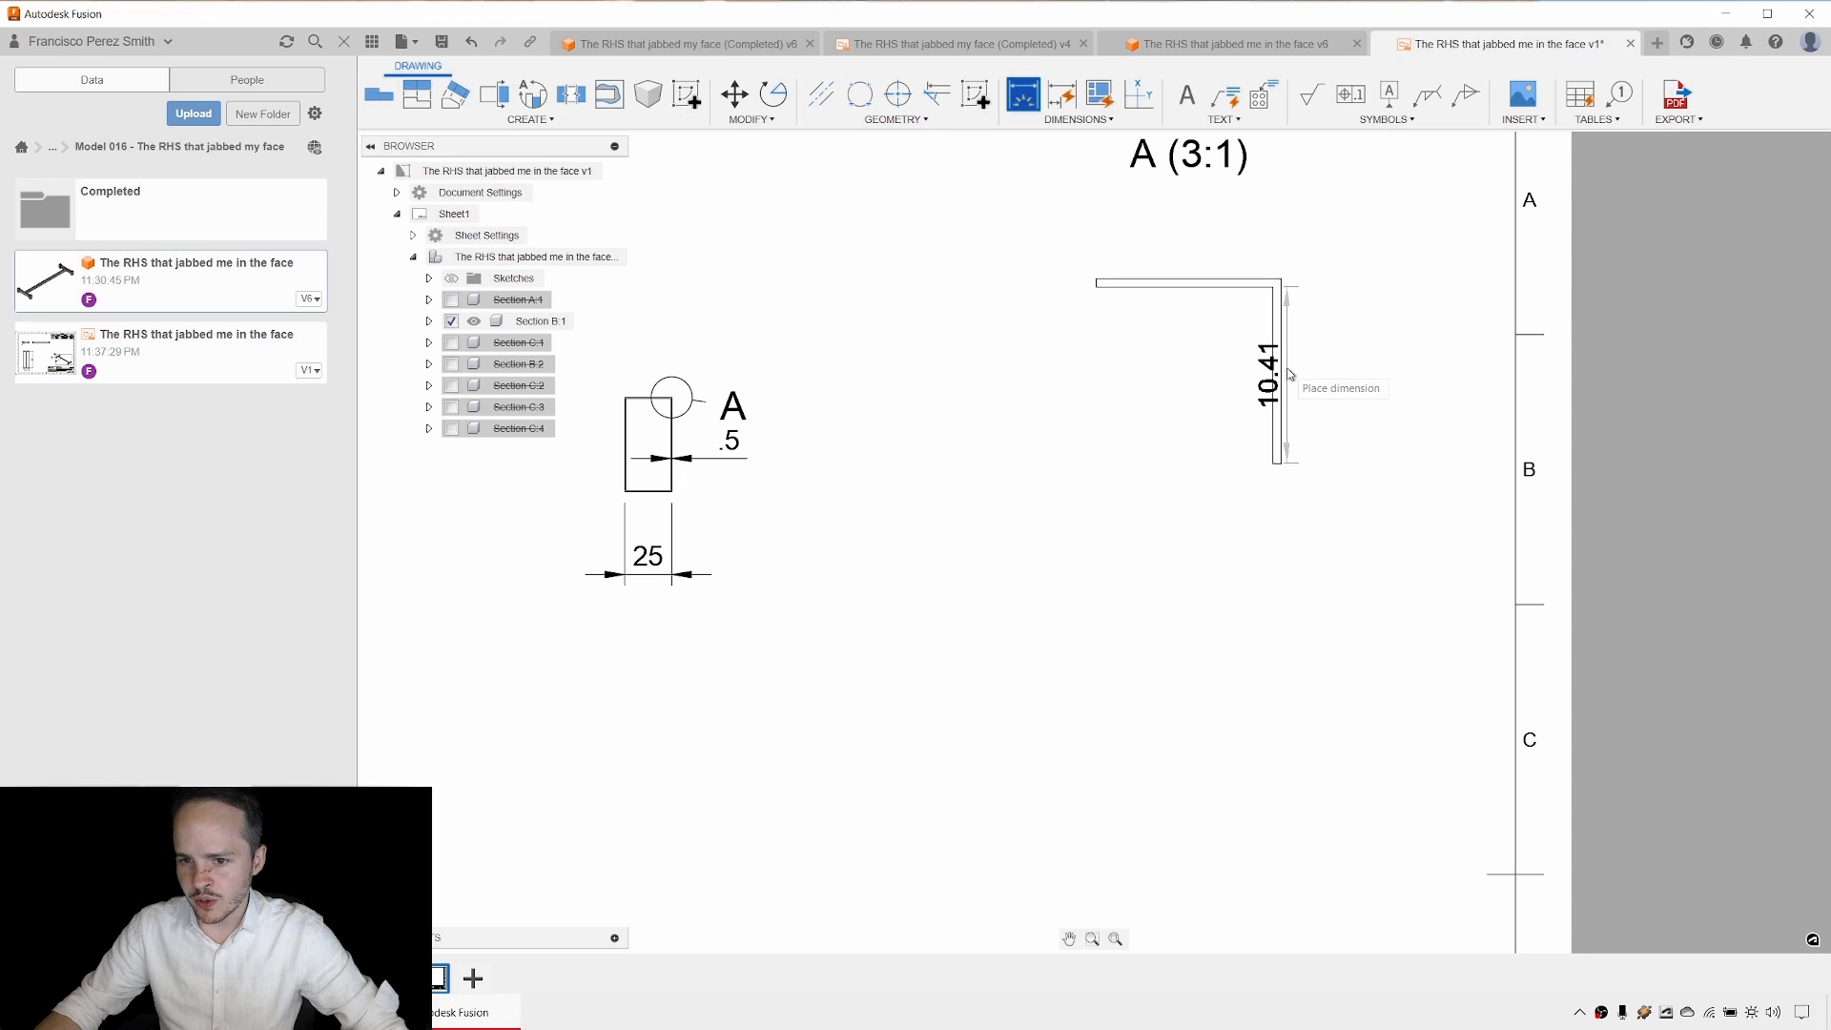
{"action": "left_click", "coordinate": [1280, 382]}
{"action": "left_click", "coordinate": [1396, 393]}
{"action": "left_click", "coordinate": [1183, 280]}
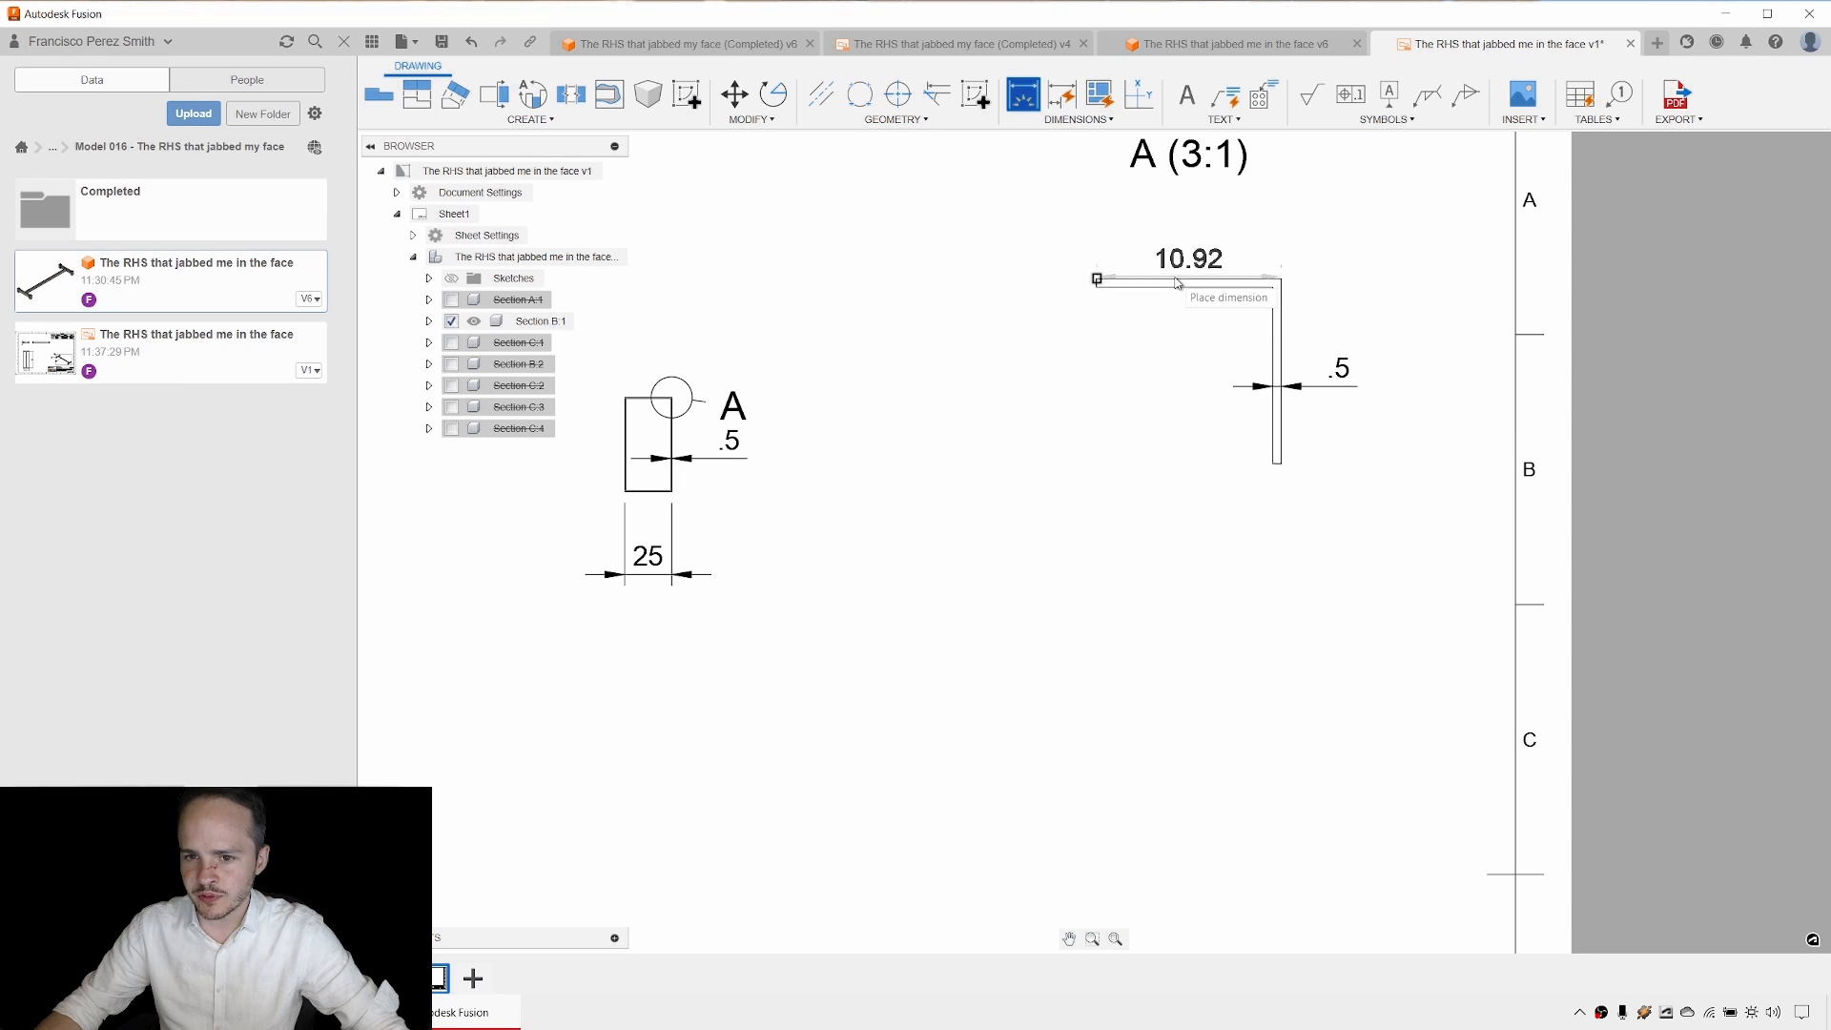
{"action": "left_click", "coordinate": [1103, 286]}
{"action": "left_click", "coordinate": [1006, 321]}
{"action": "scroll", "coordinate": [1345, 286], "scroll_direction": "down", "scroll_amount": 2}
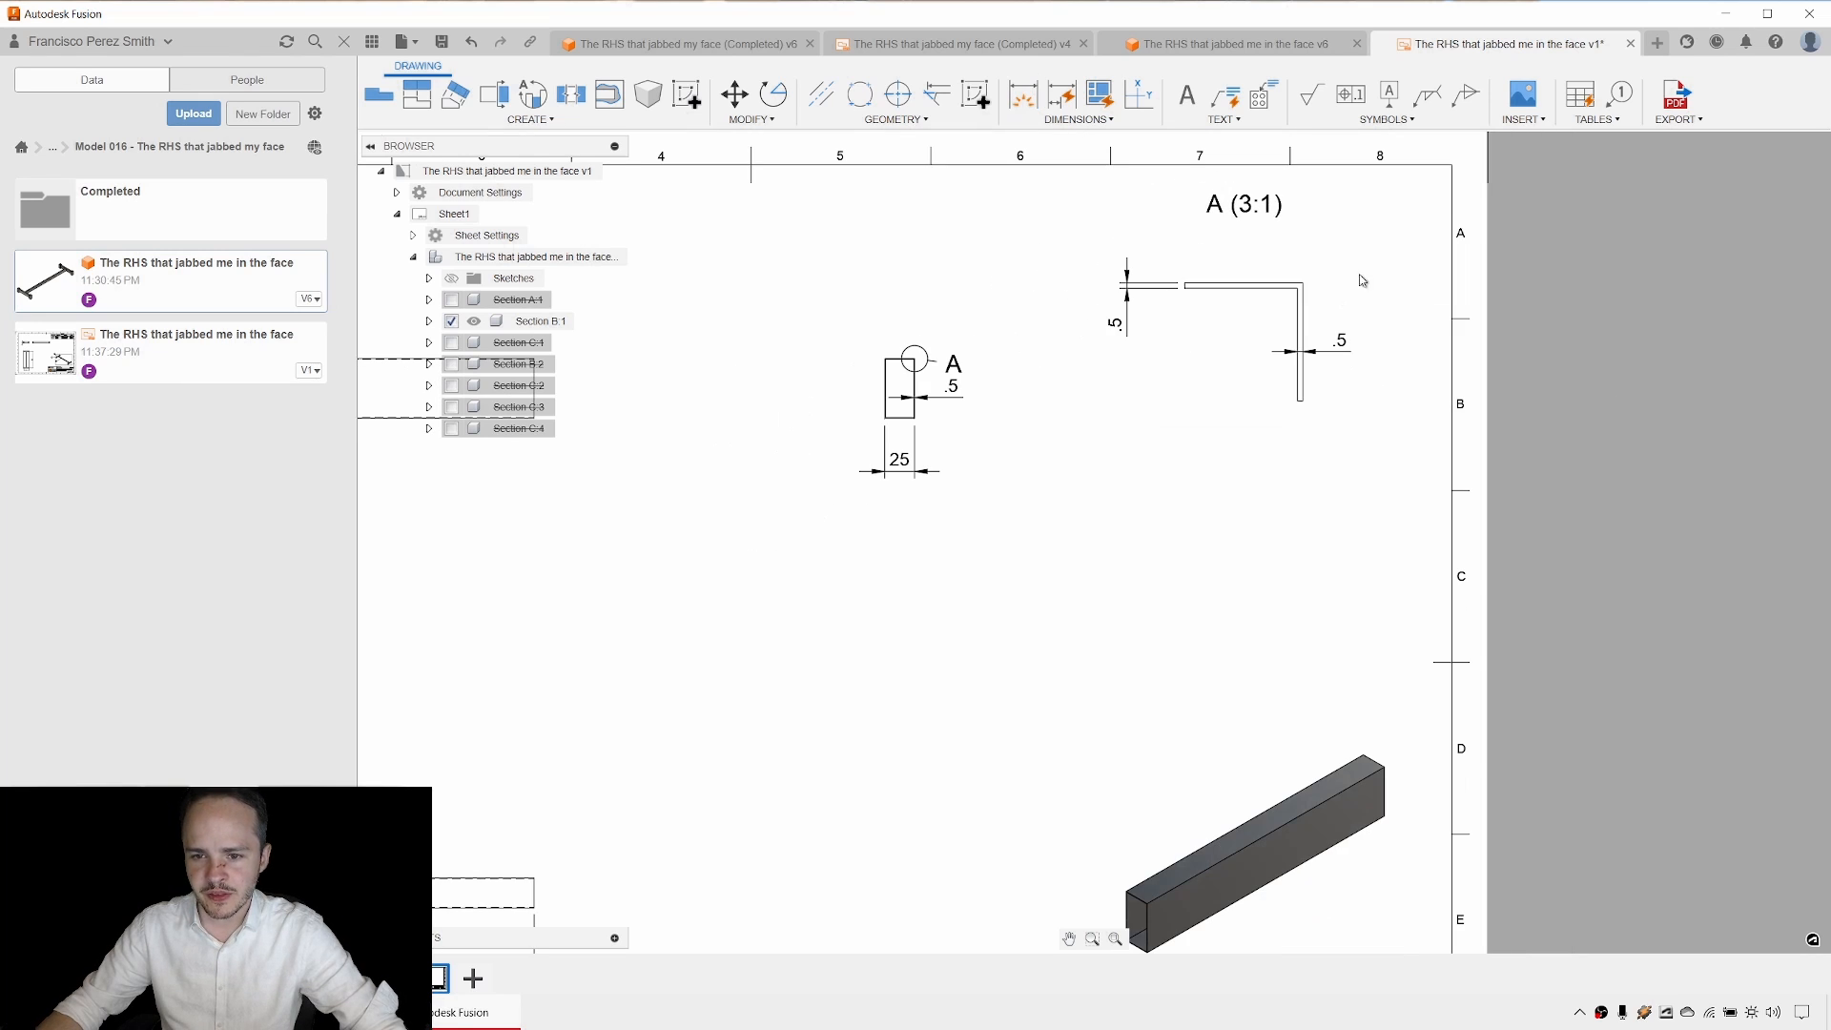
Change the title block's second title line to "Section B" and save the drawing.
{"action": "scroll", "coordinate": [1143, 480], "scroll_direction": "down", "scroll_amount": 2}
{"action": "middle_click_drag", "start_coordinate": [1144, 481], "coordinate": [1255, 392]}
{"action": "middle_click", "coordinate": [1254, 392]}
{"action": "middle_click", "coordinate": [1254, 392]}
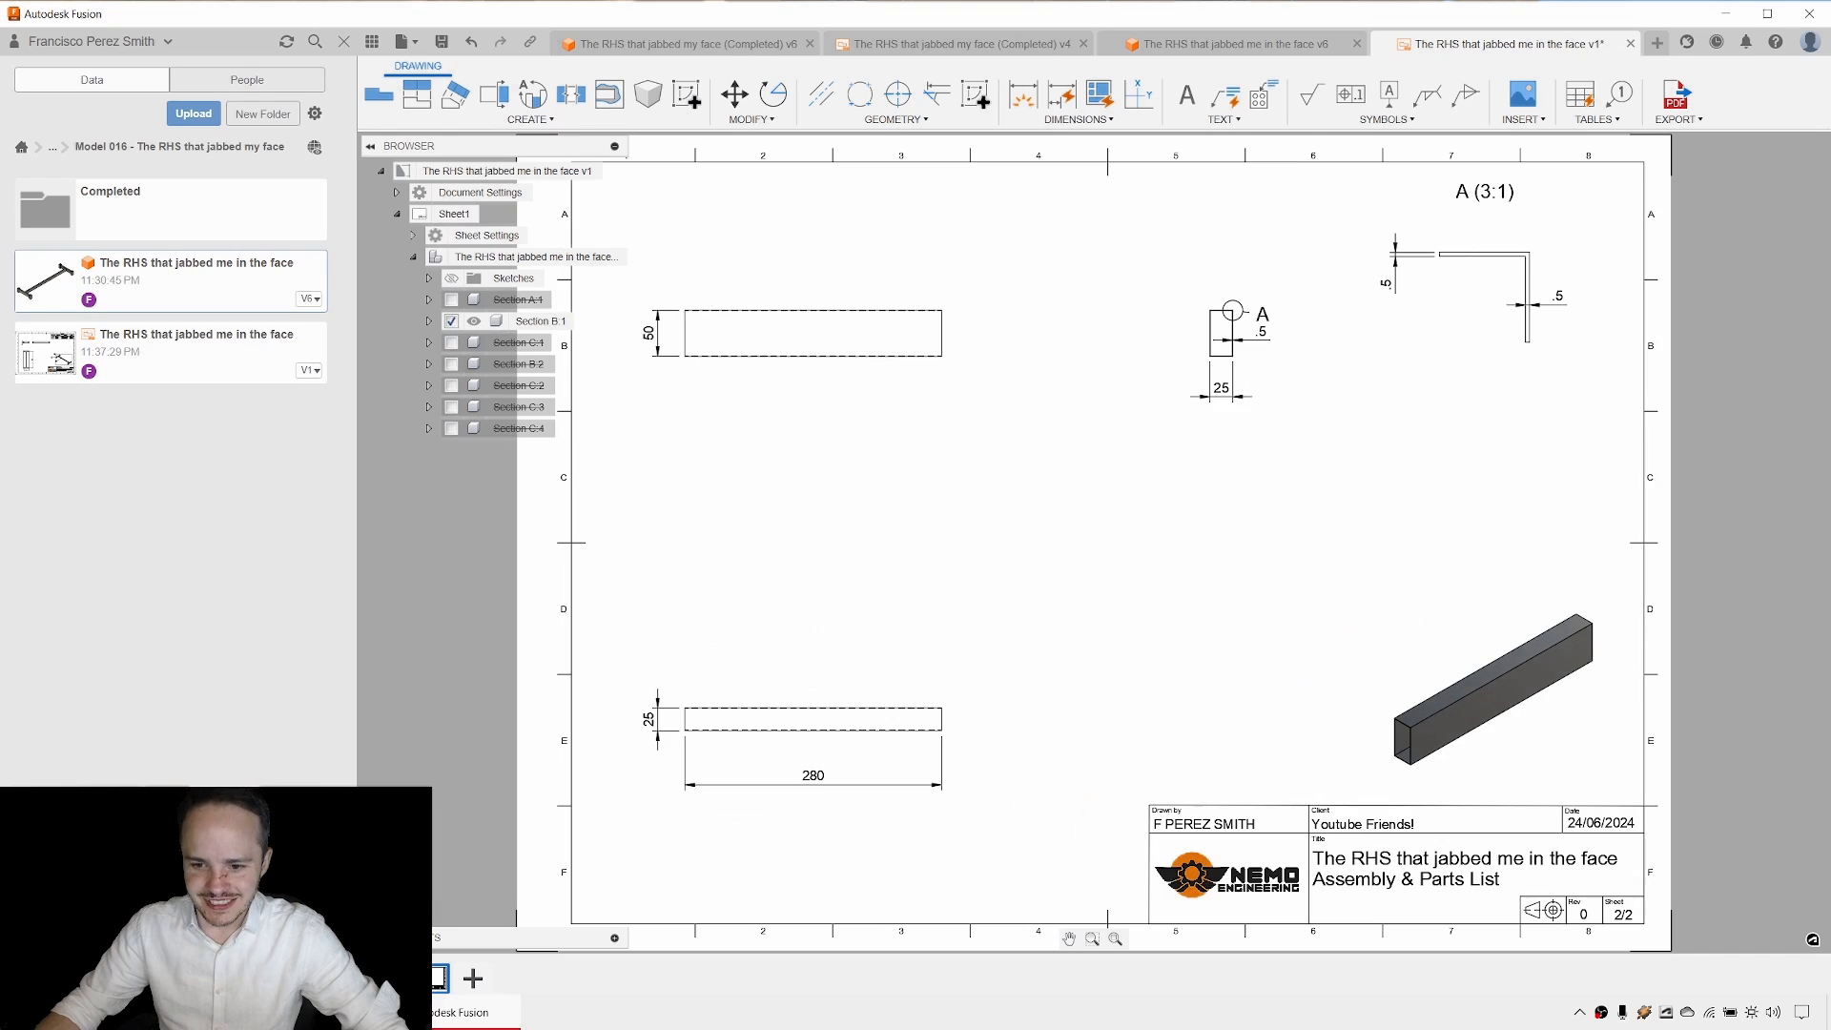
{"action": "double_click", "coordinate": [1387, 892]}
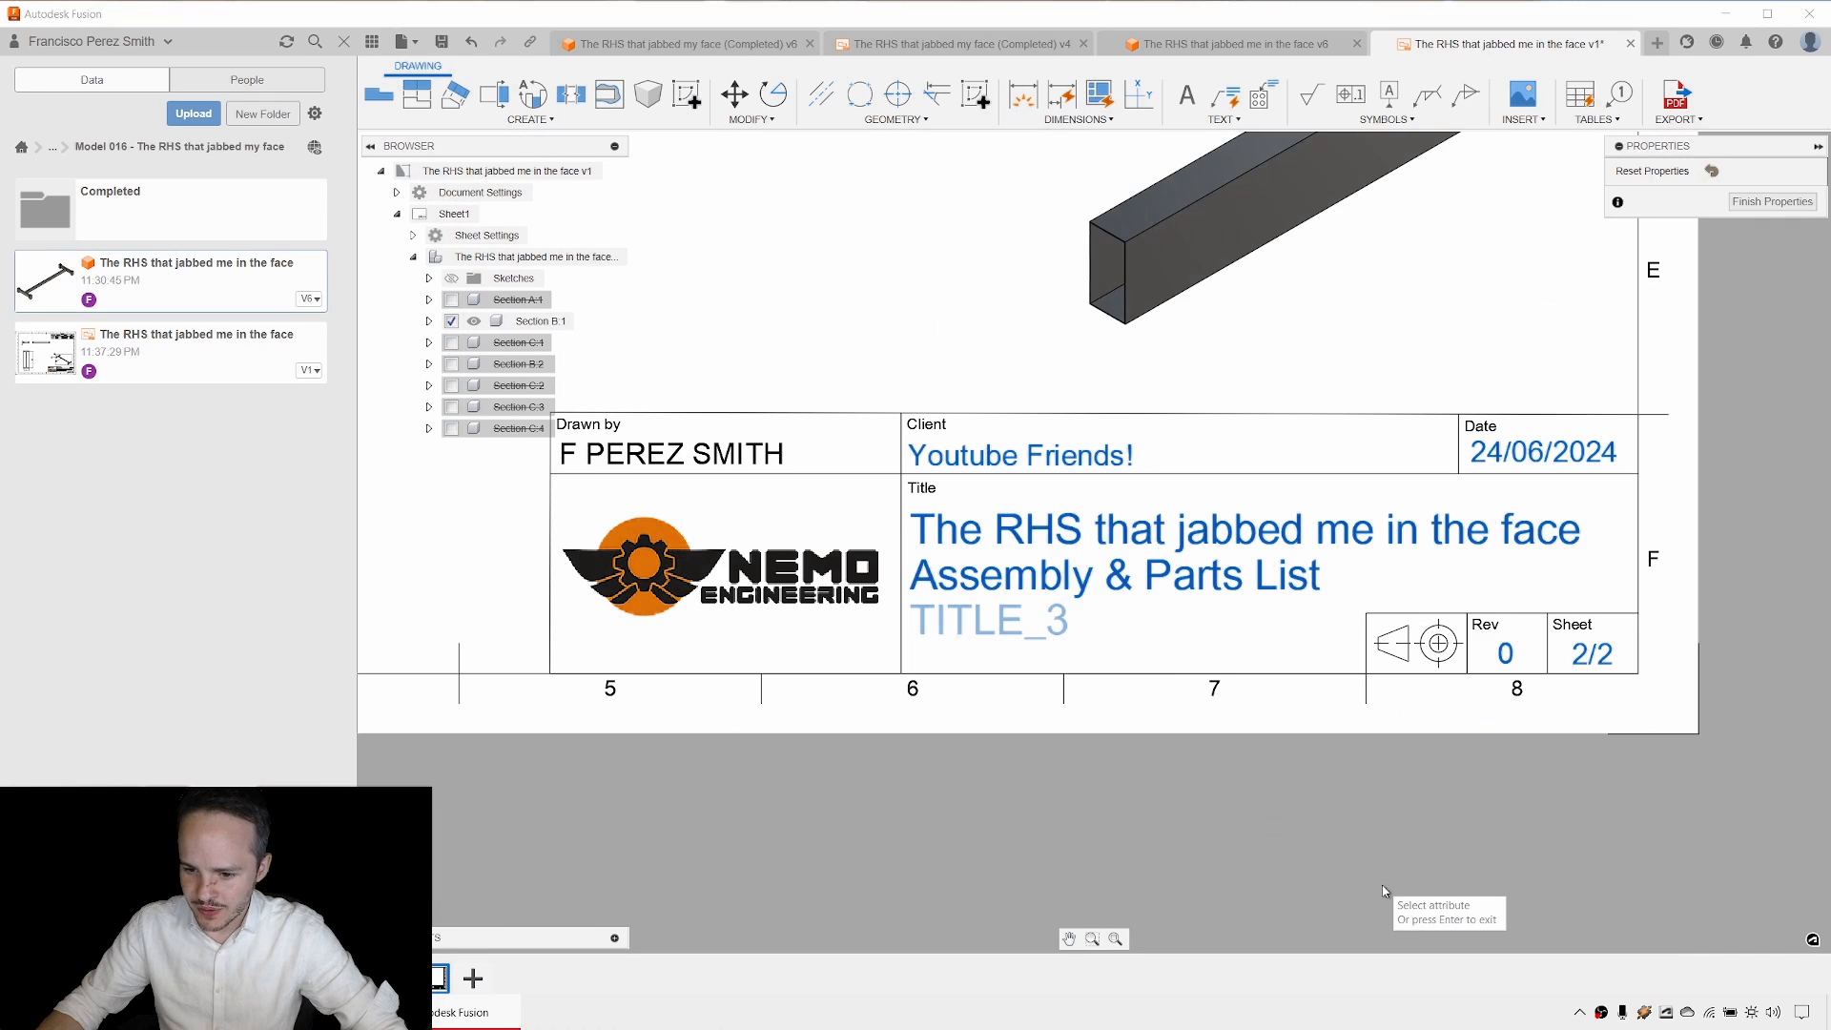
{"action": "left_click", "coordinate": [1090, 577]}
{"action": "type", "text": "Section B"}
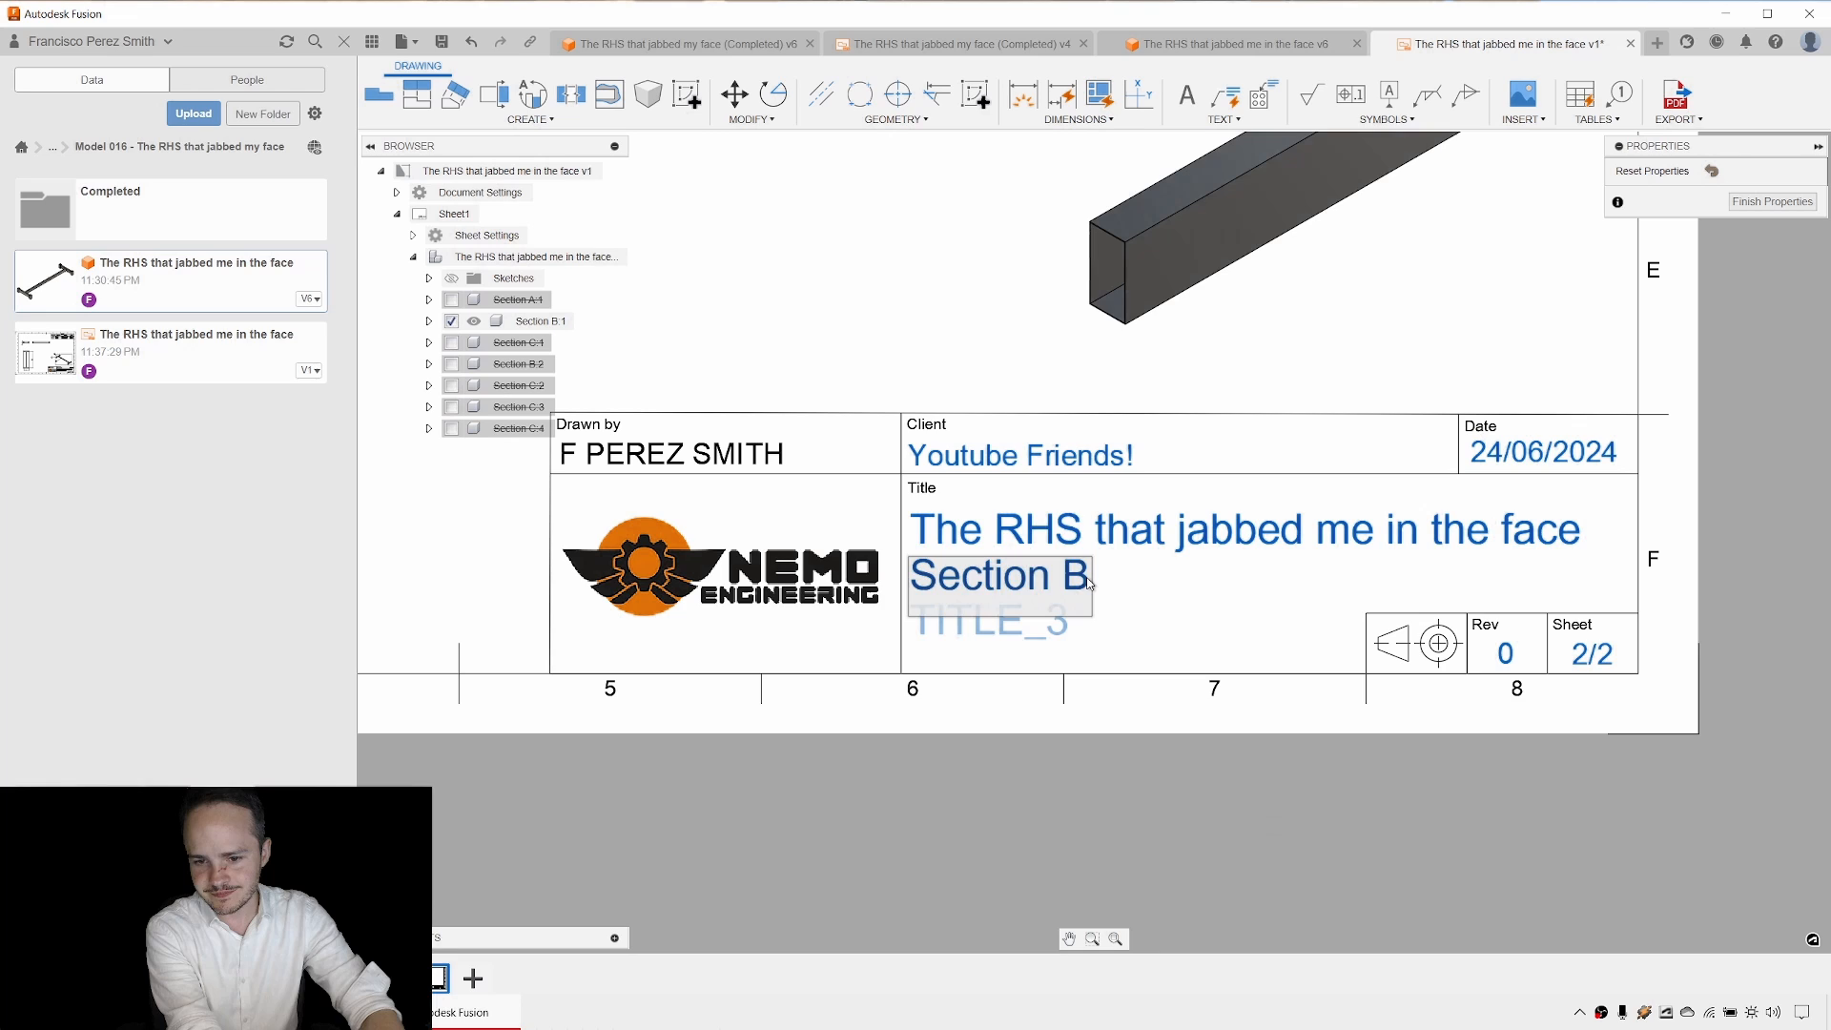
{"action": "key", "text": "Return"}
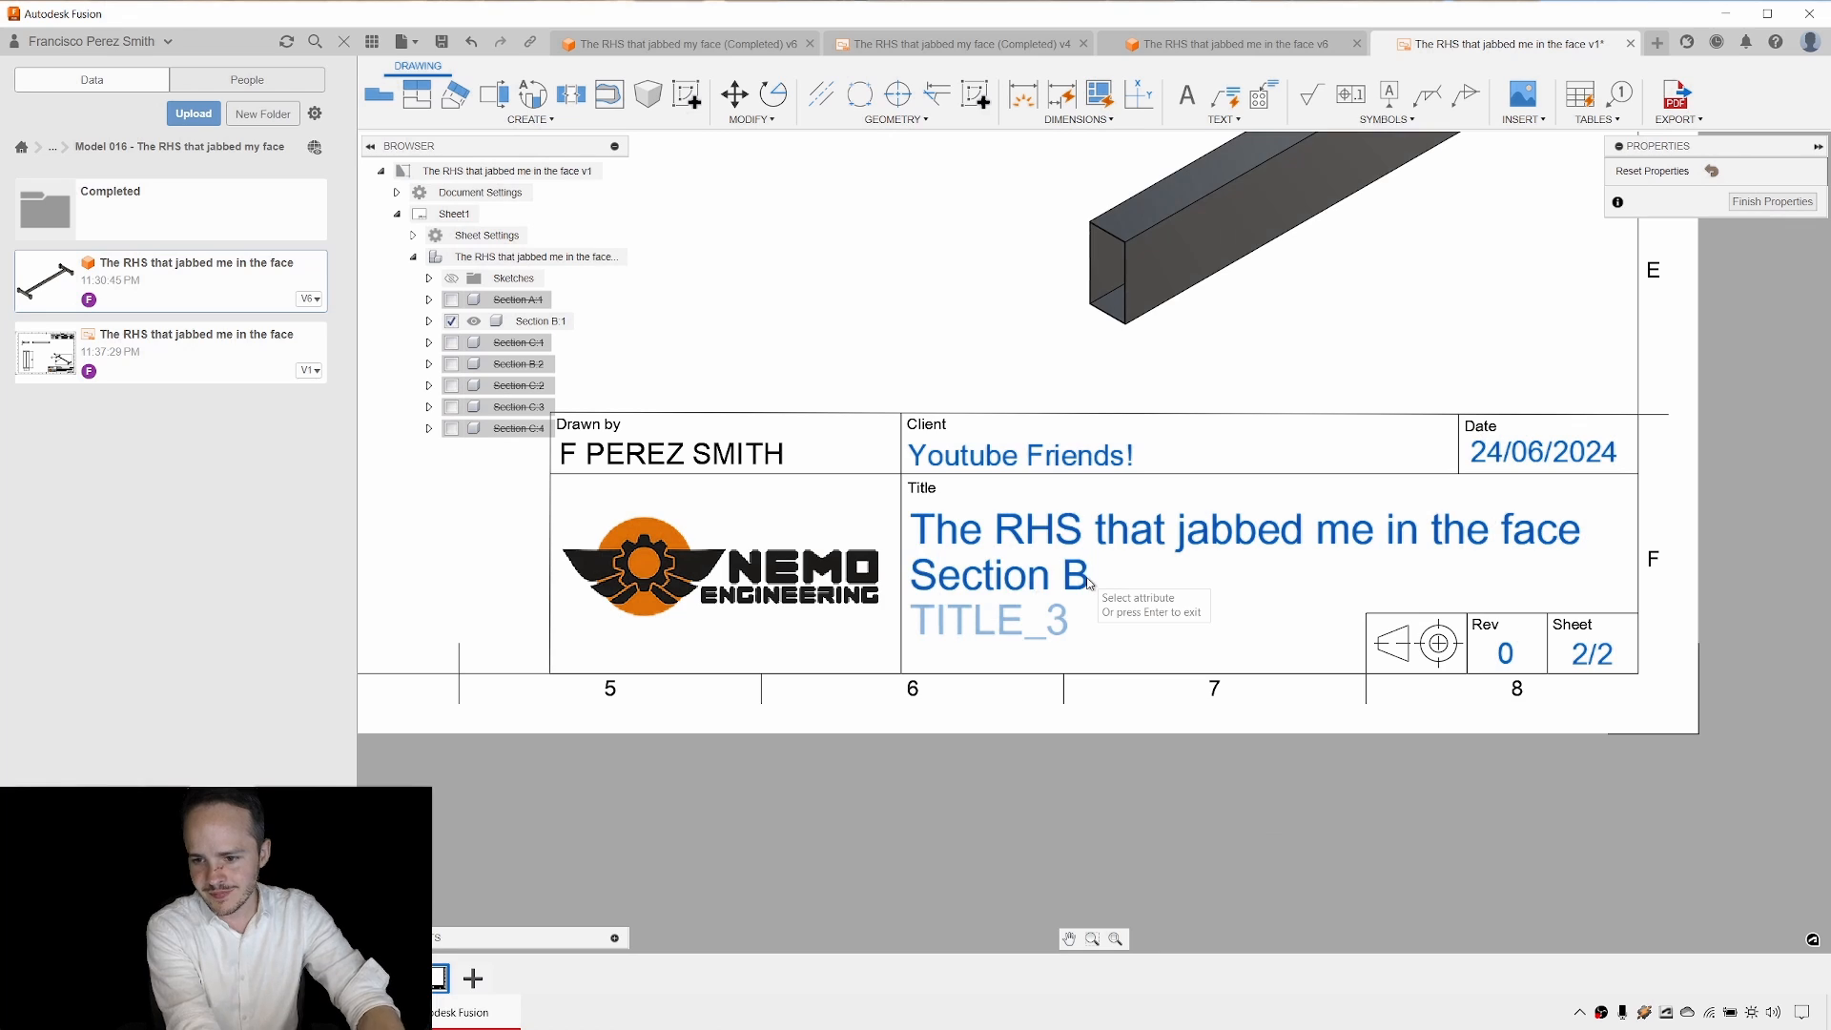
{"action": "left_click", "coordinate": [1764, 202]}
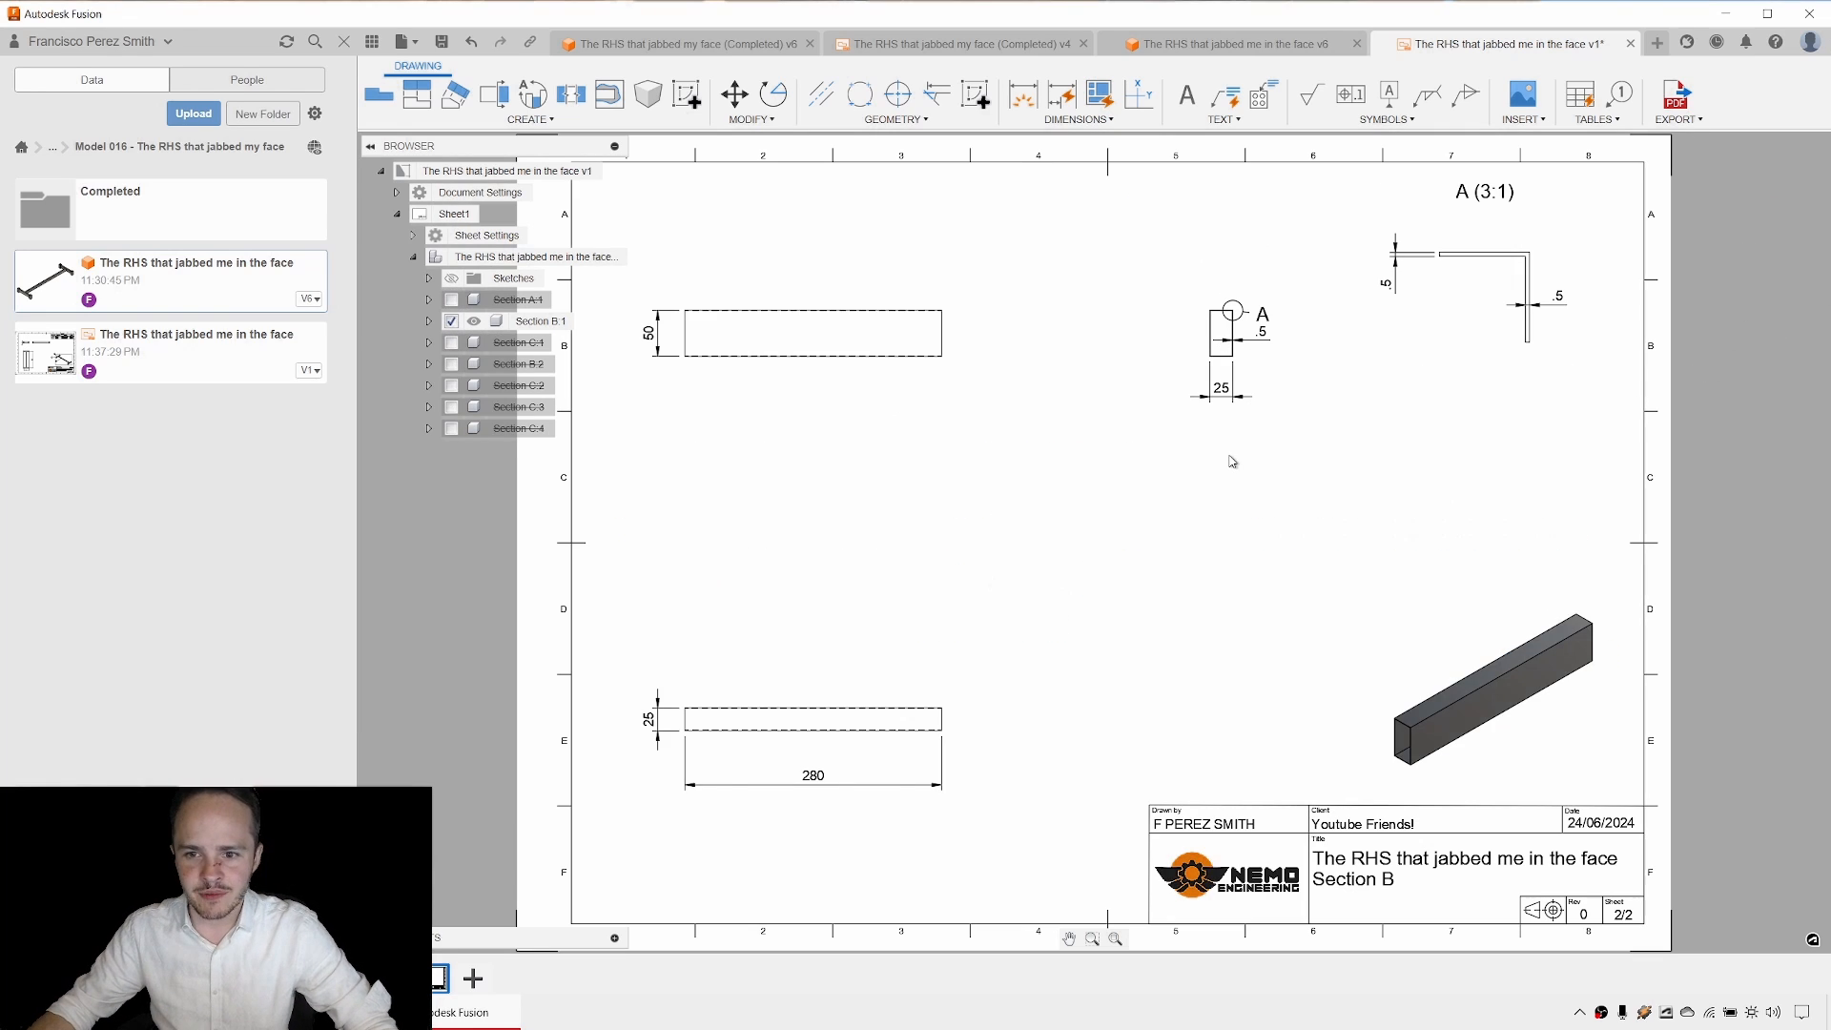
{"action": "key", "text": "ctrl+s"}
{"action": "key", "text": "Return"}
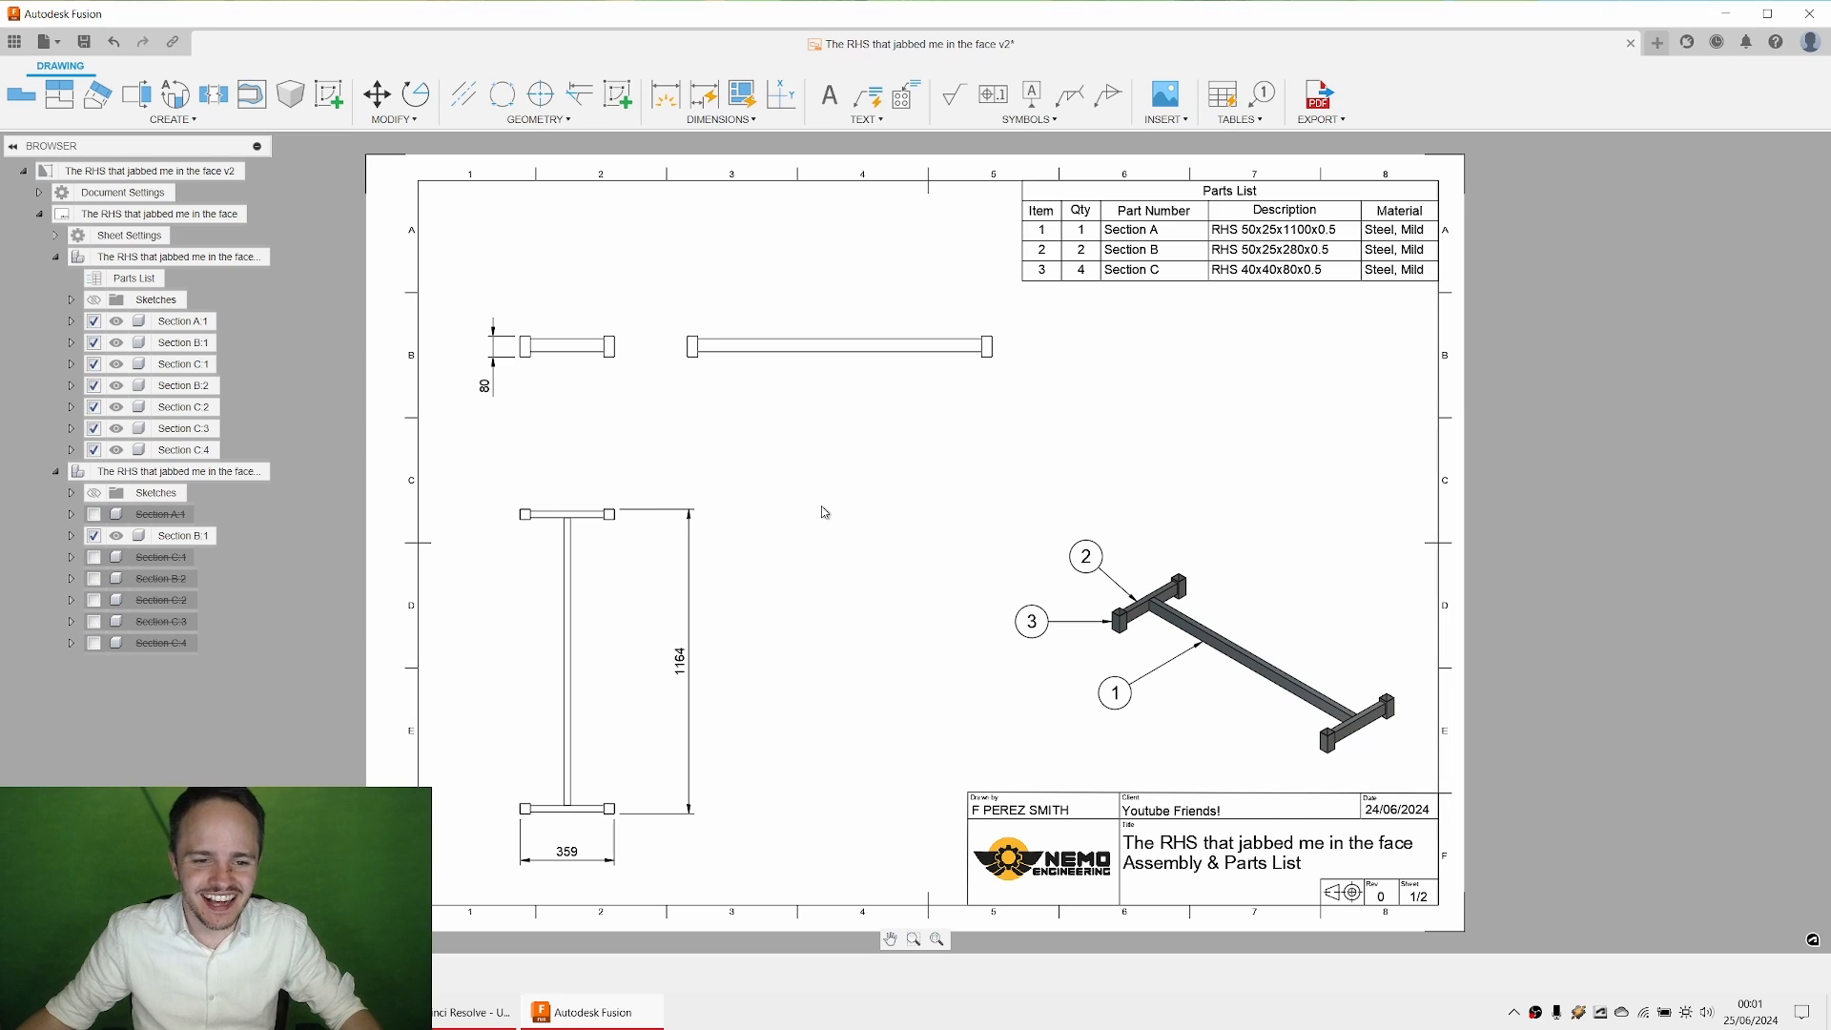
Attach a welding symbol to the joint at the left end of the upper crossbar in the 1164 mm view, with its leader rising to the right.
{"action": "middle_click_drag", "start_coordinate": [976, 449], "coordinate": [890, 438]}
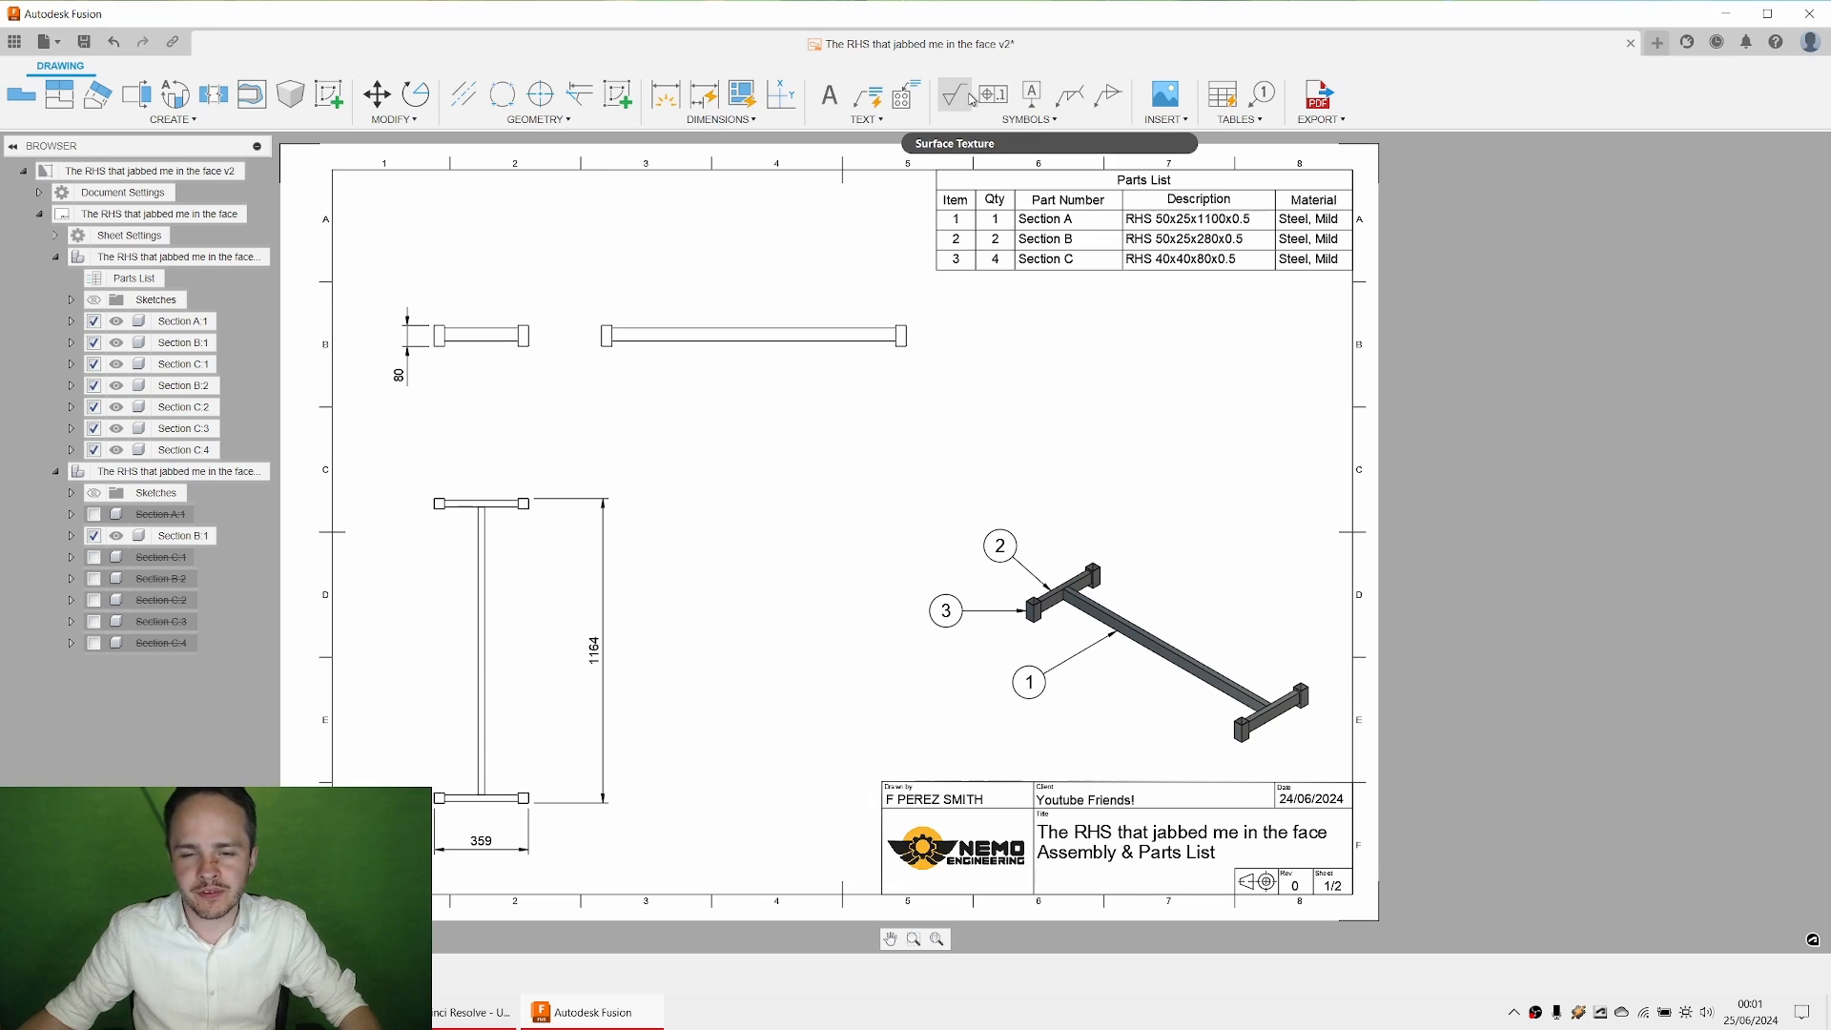
{"action": "left_click", "coordinate": [1080, 108]}
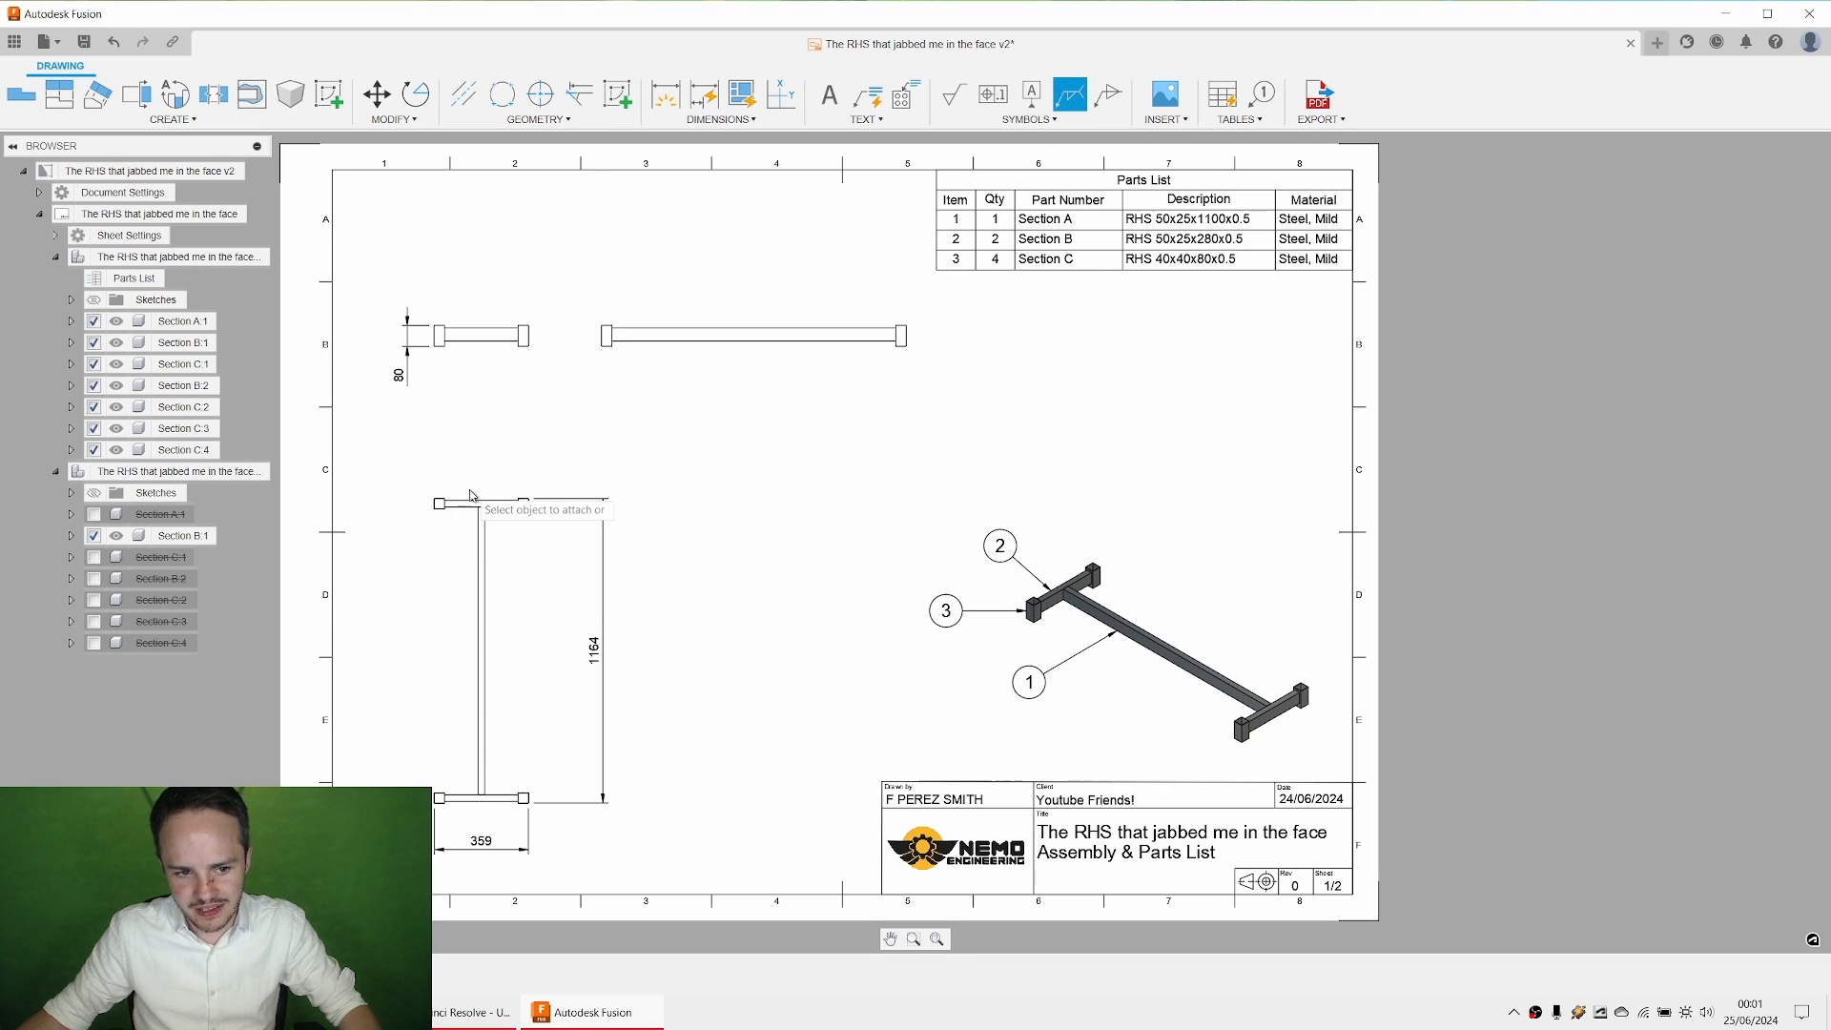
{"action": "left_click", "coordinate": [470, 503]}
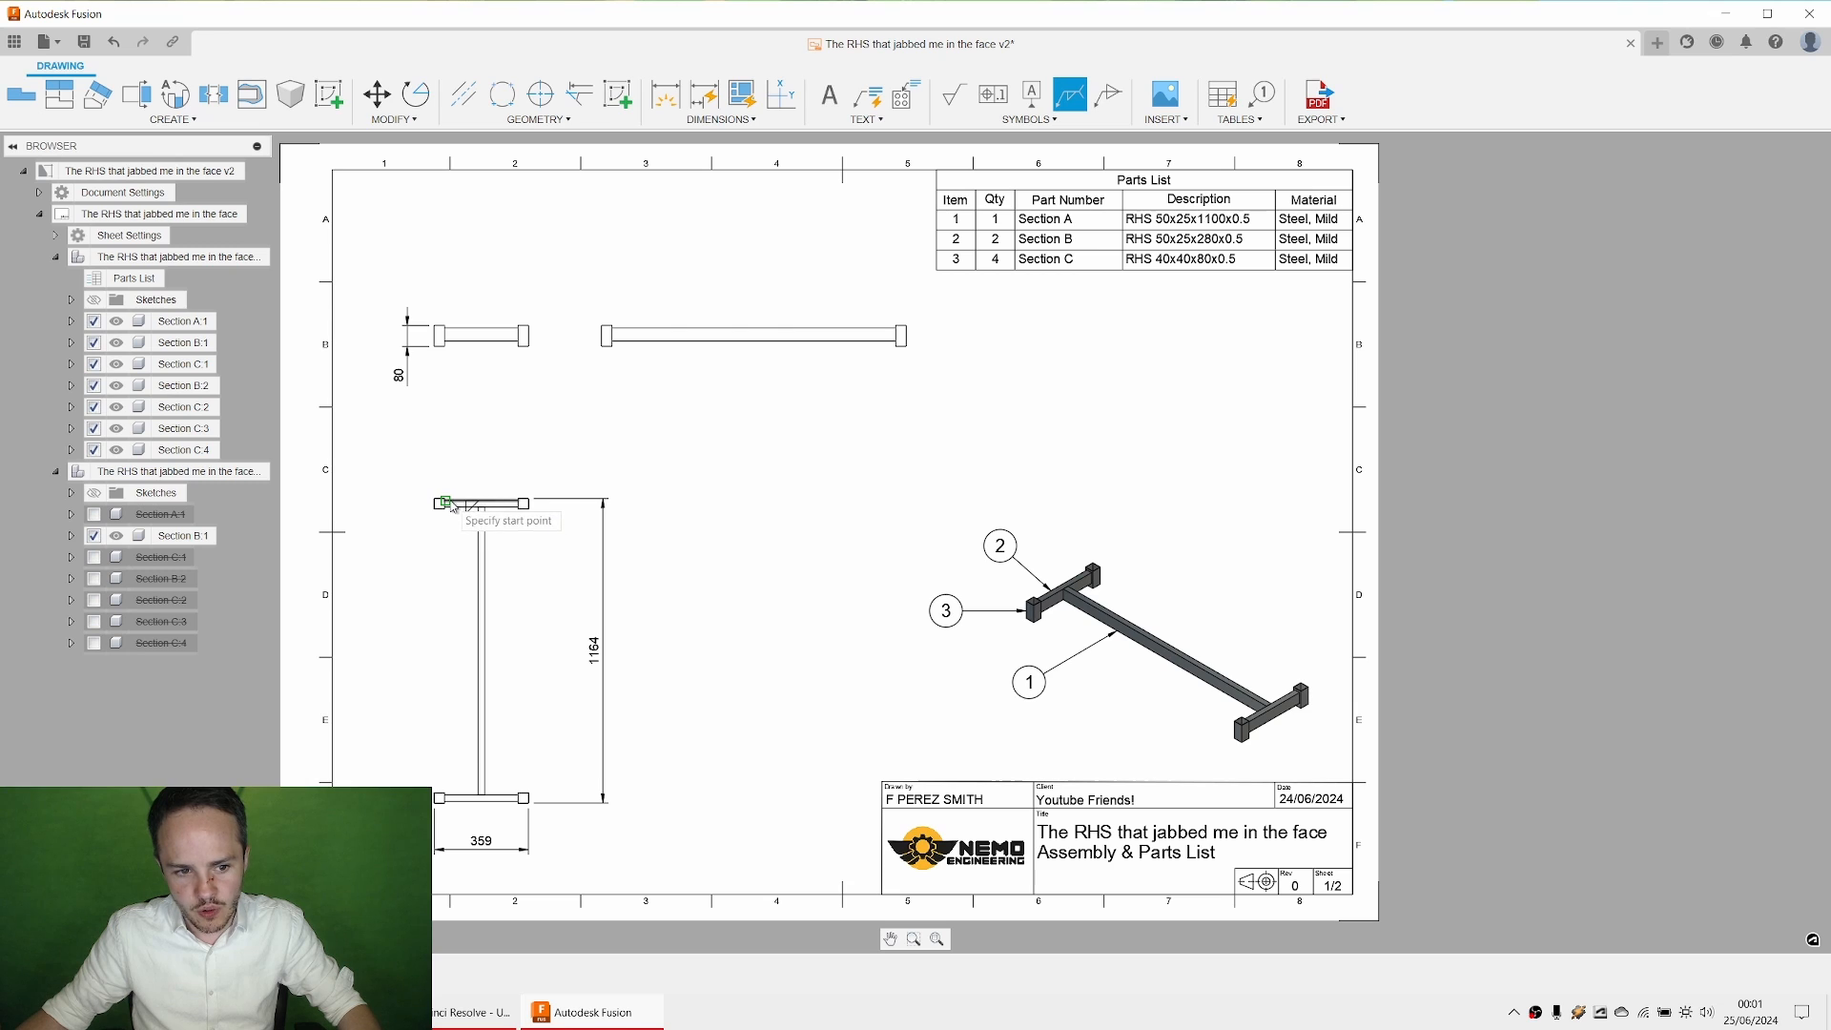
{"action": "left_click", "coordinate": [444, 503]}
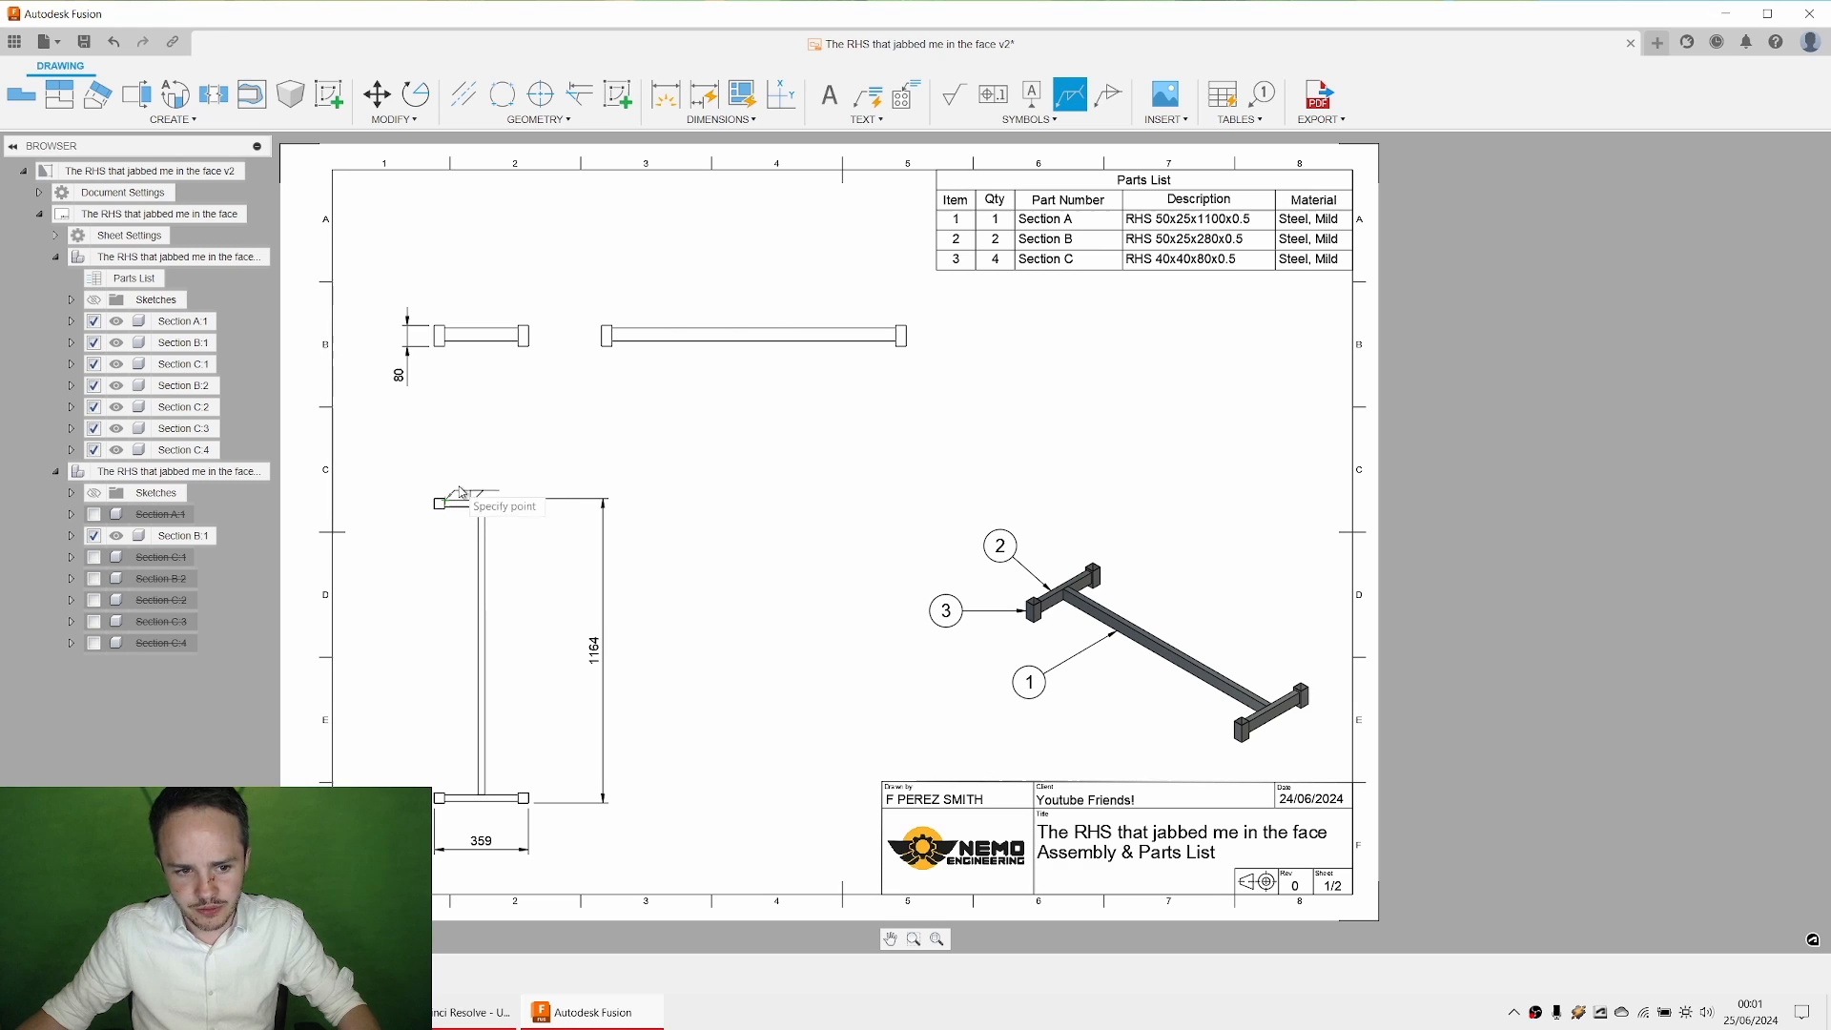
{"action": "left_click", "coordinate": [507, 436]}
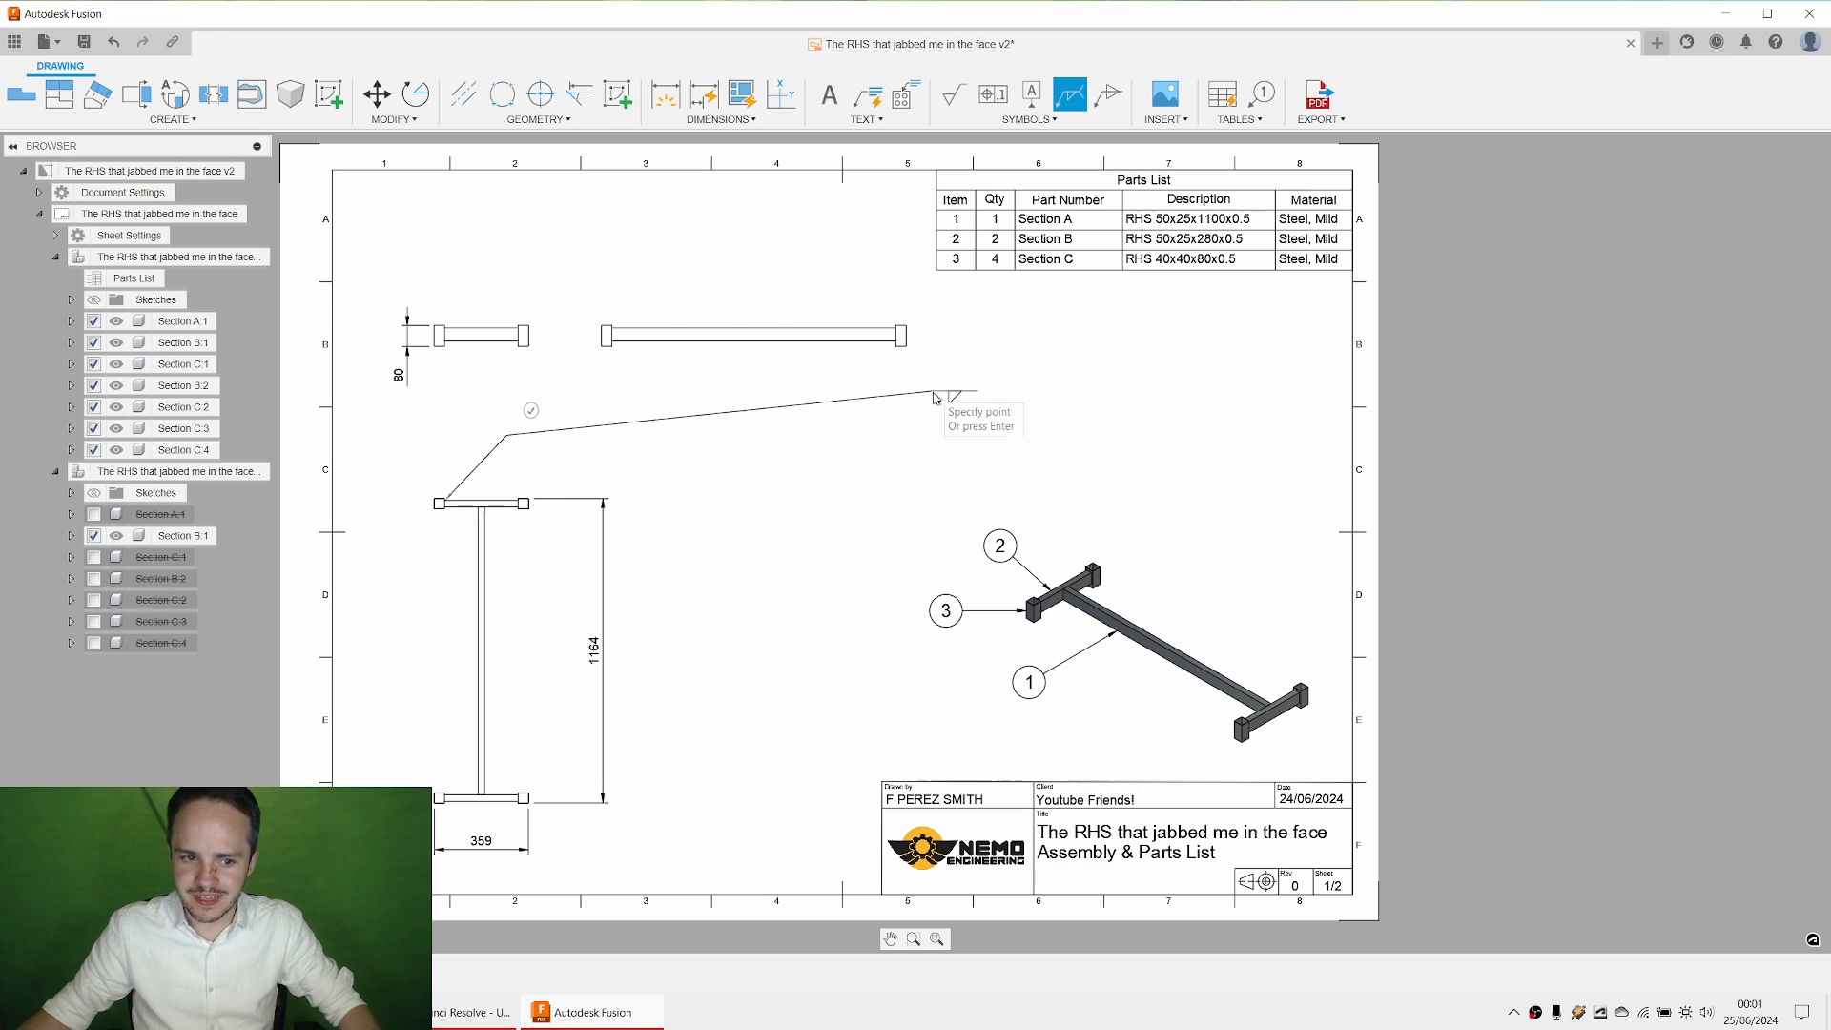
{"action": "right_click", "coordinate": [572, 426]}
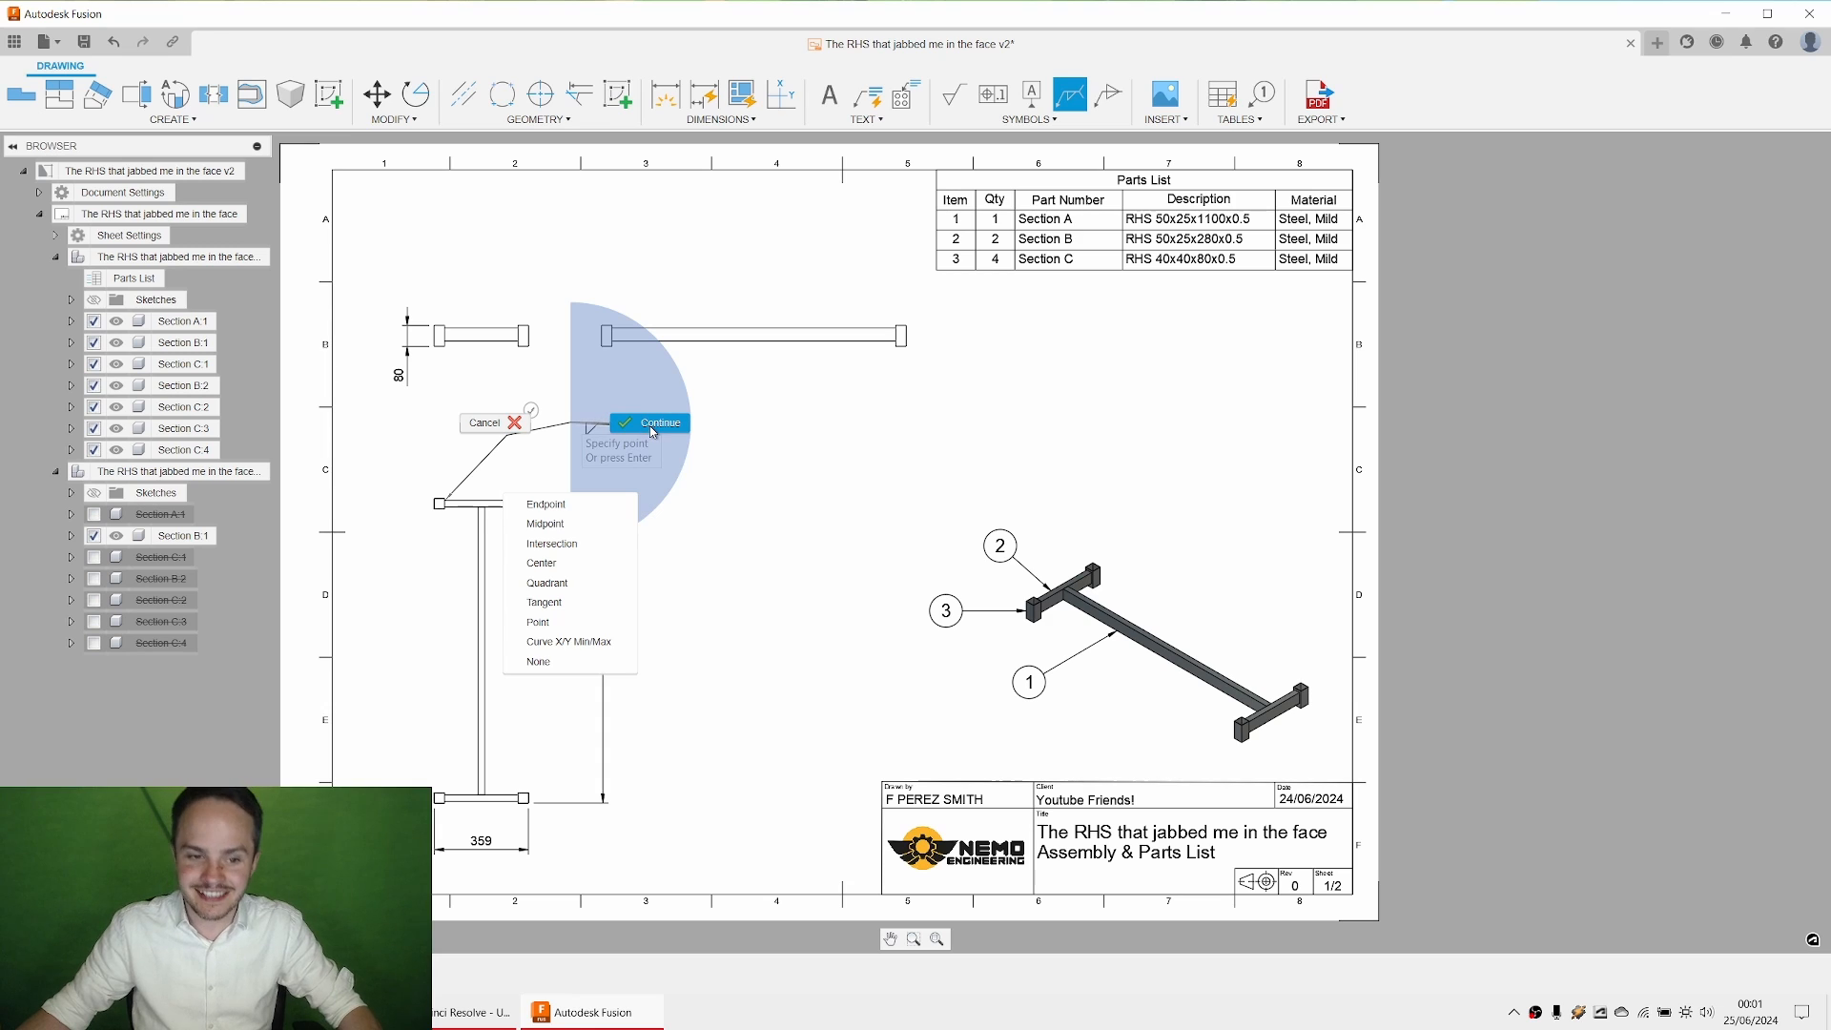
{"action": "left_click", "coordinate": [649, 425]}
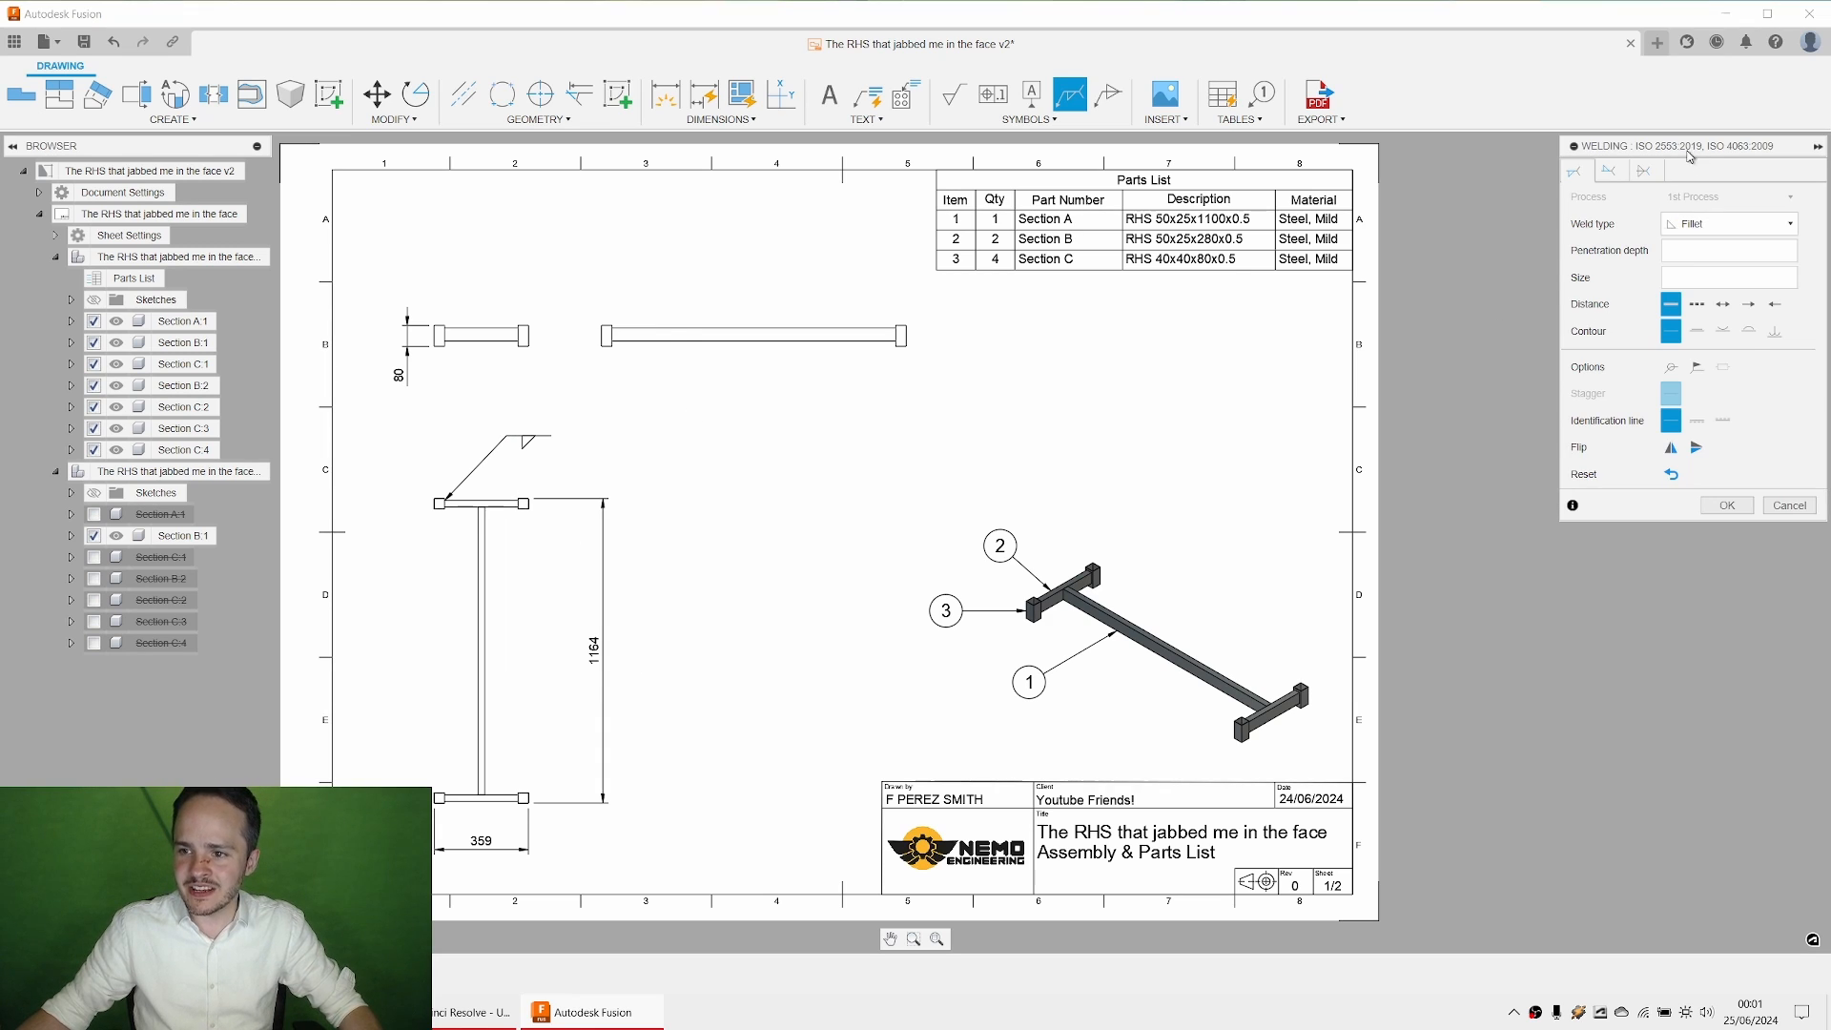
Define the welding symbol as a fillet weld with a penetration depth of 0.1 and a contour finish.
{"action": "left_click_drag", "start_coordinate": [1688, 154], "coordinate": [890, 338]}
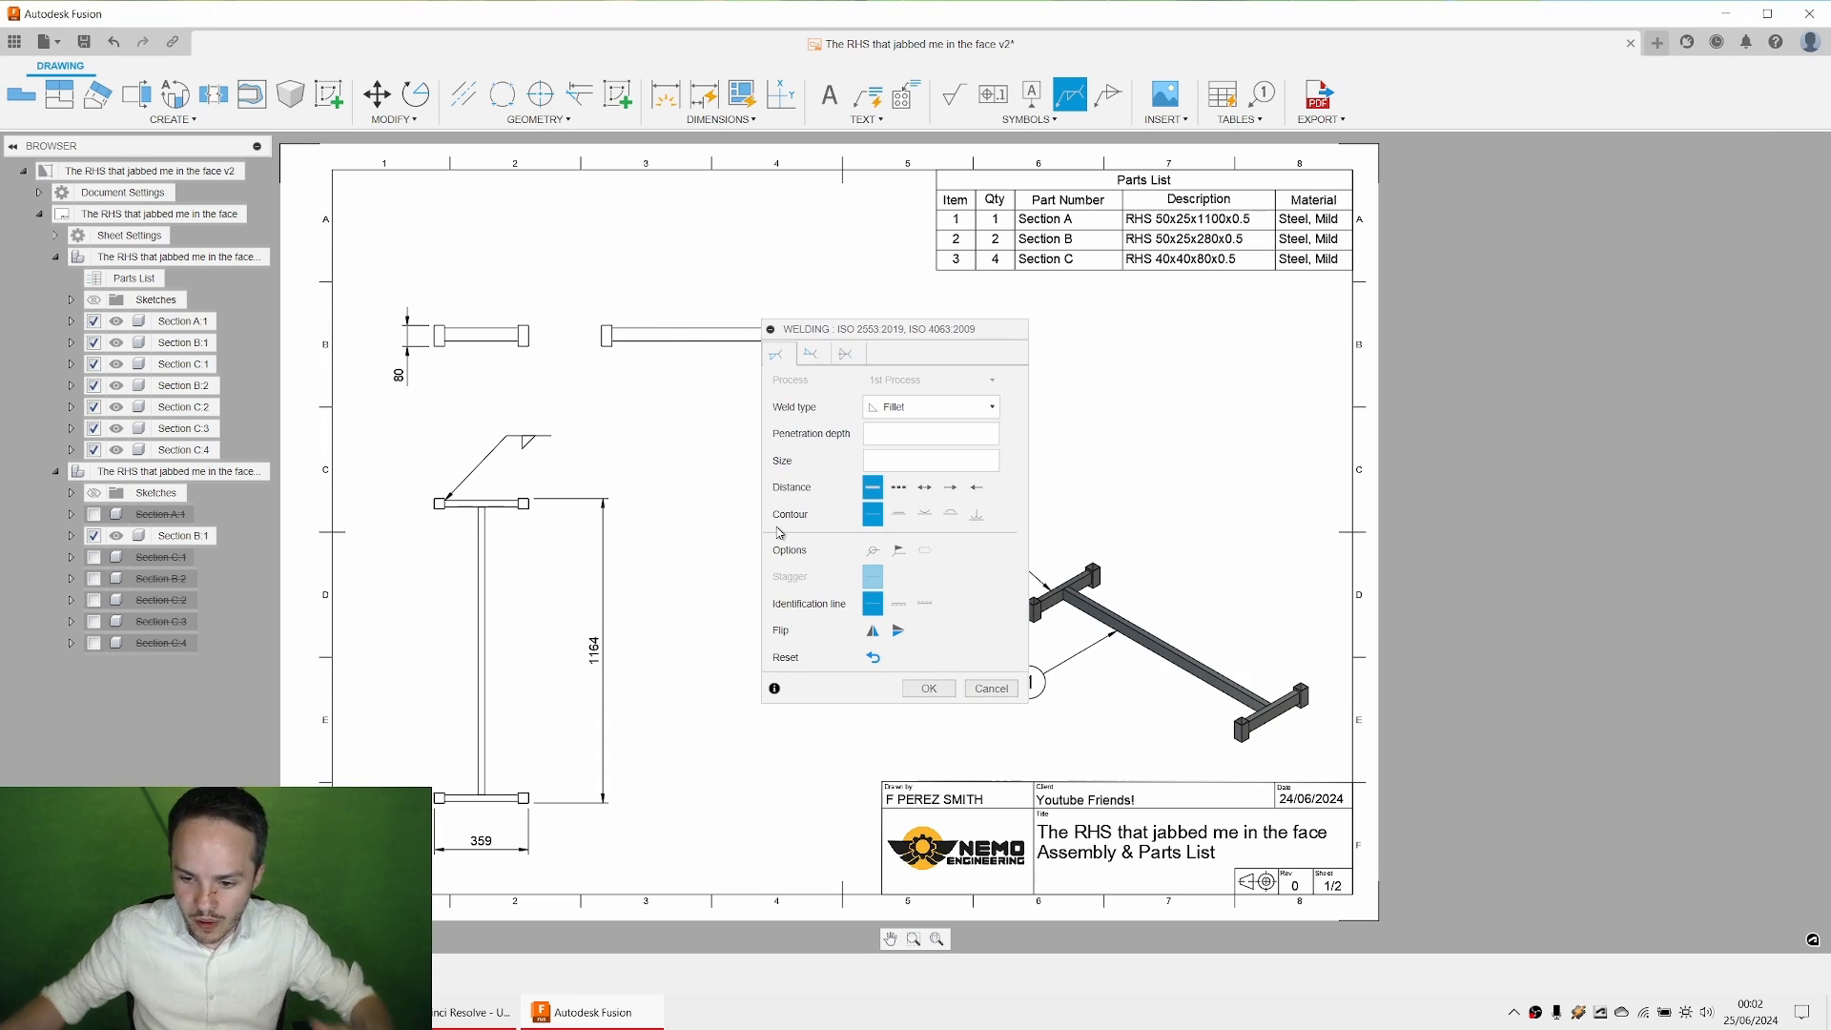
{"action": "left_click", "coordinate": [948, 408]}
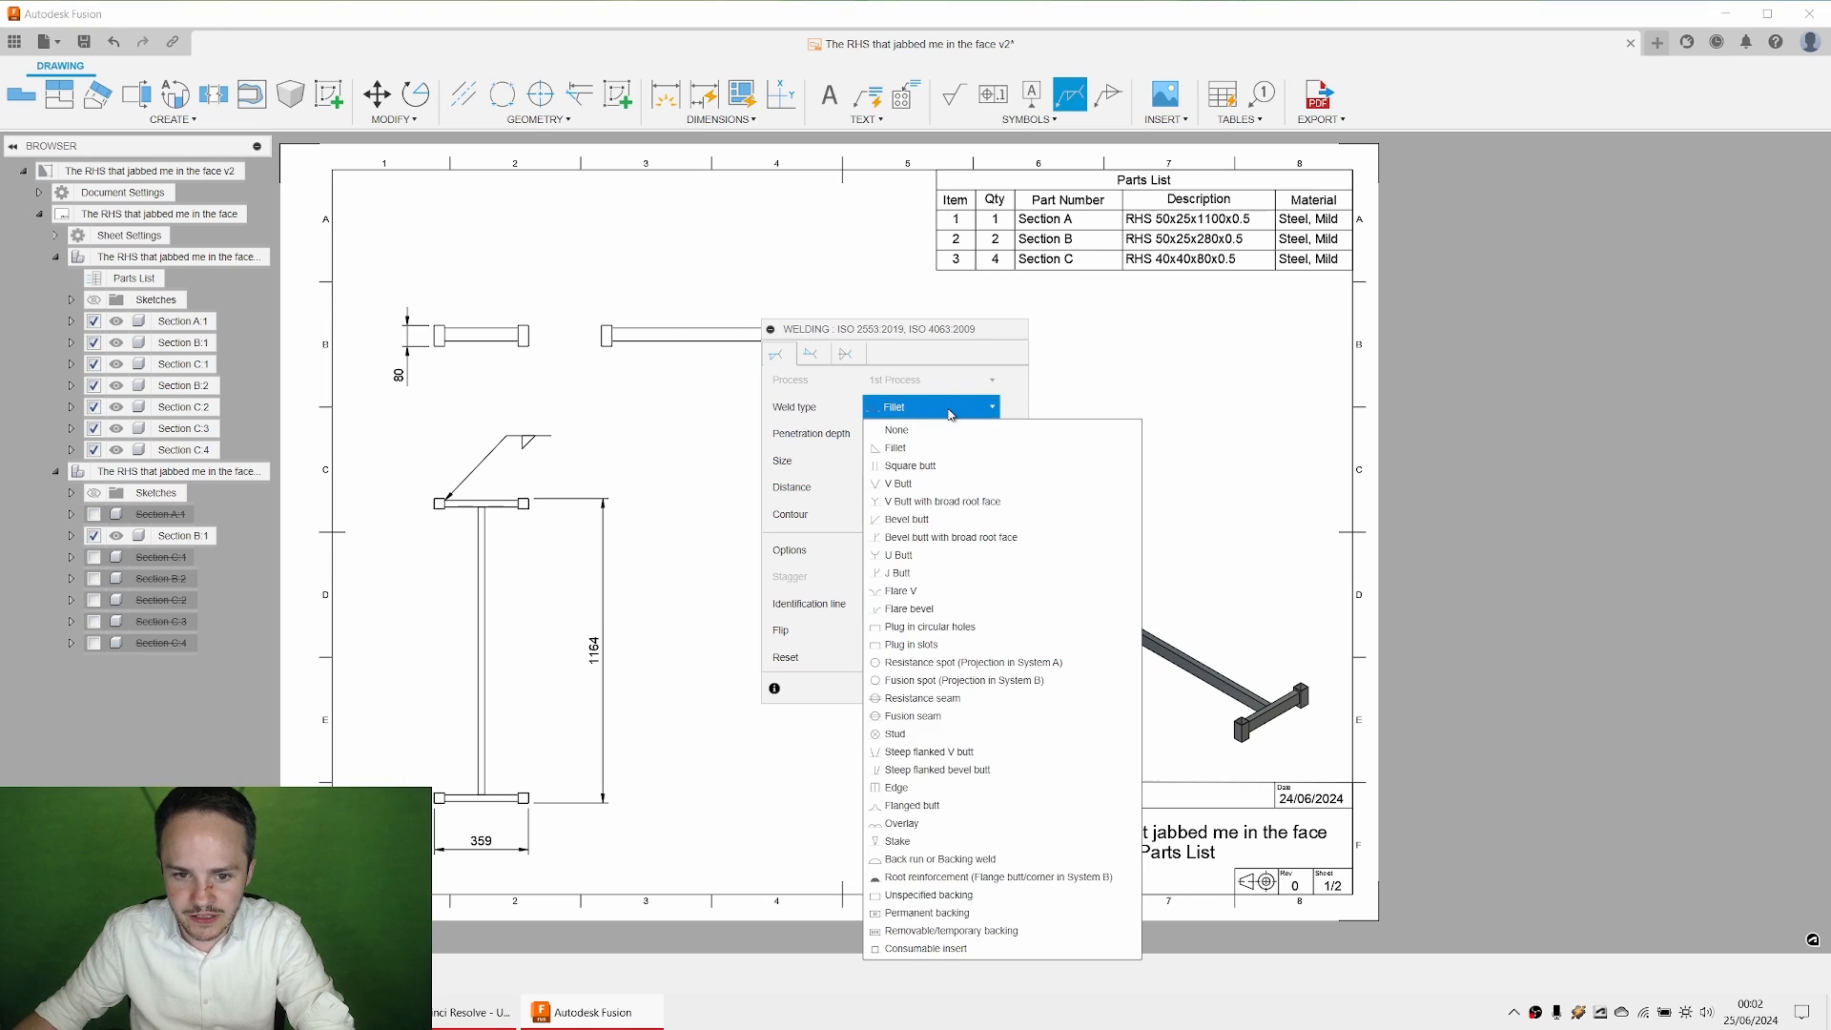
{"action": "left_click", "coordinate": [950, 414]}
{"action": "type", "text": "0"}
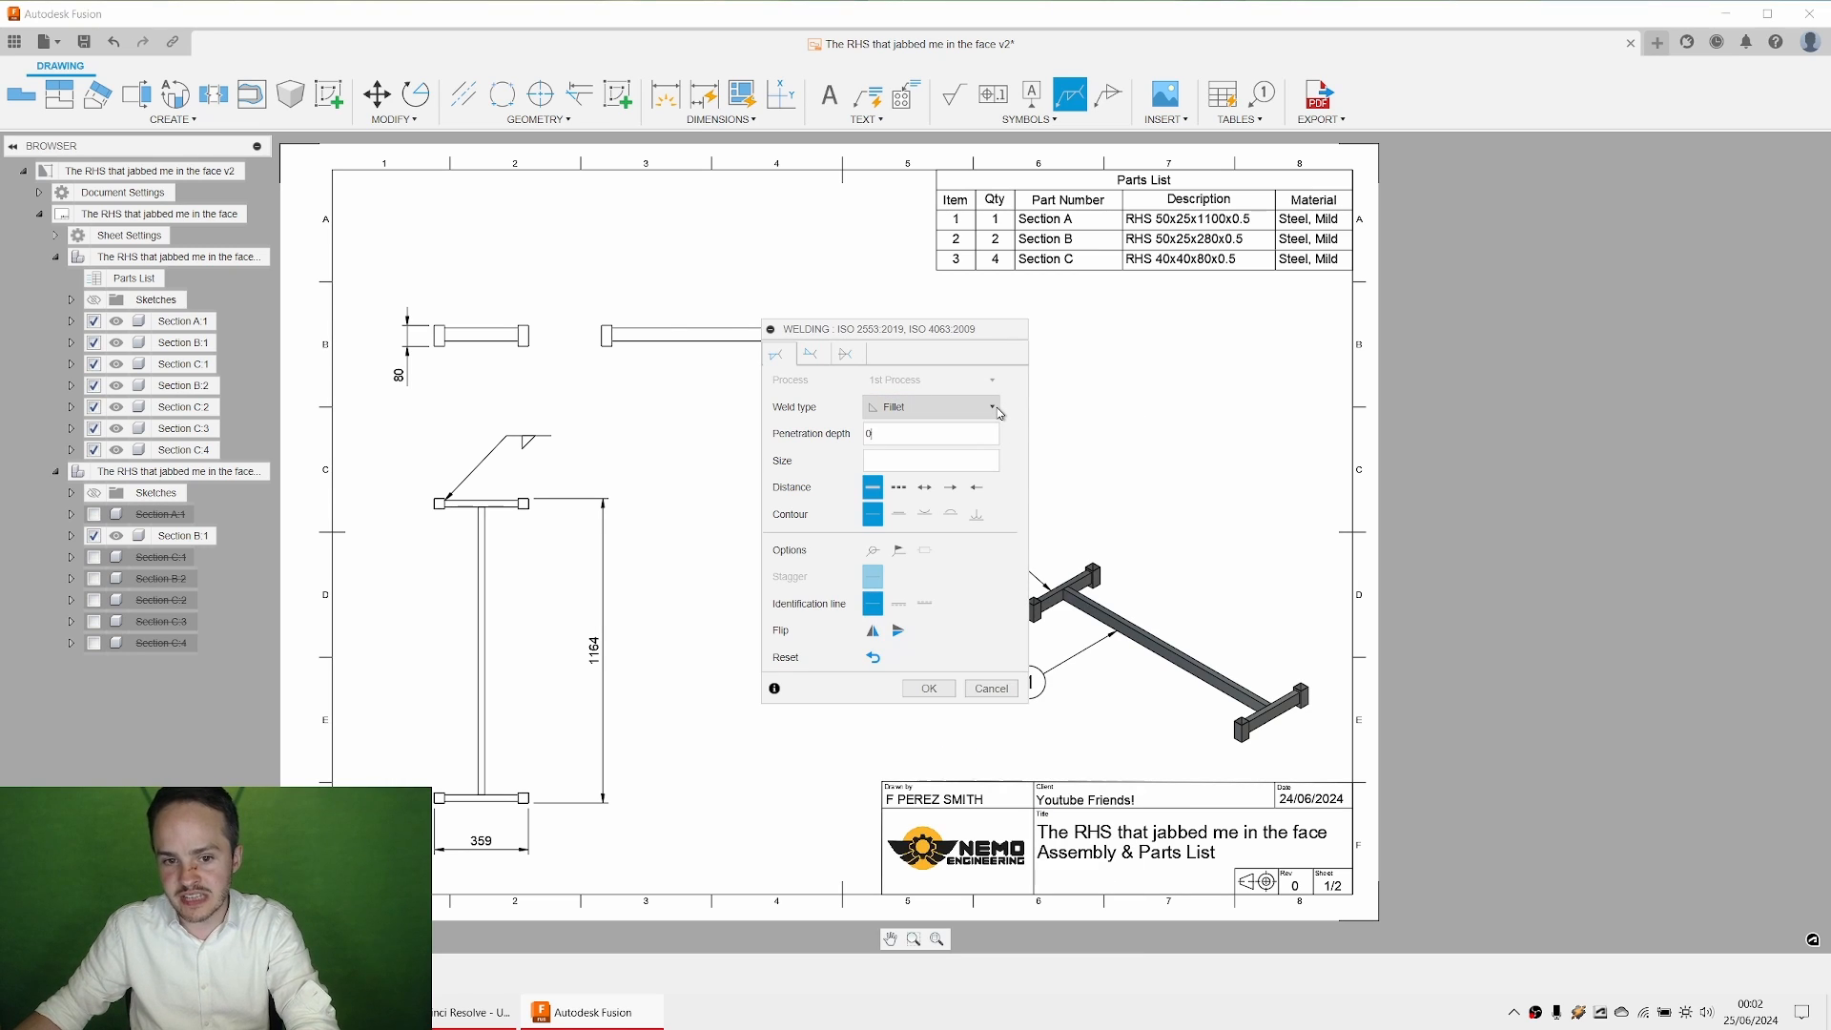
{"action": "type", "text": ".1"}
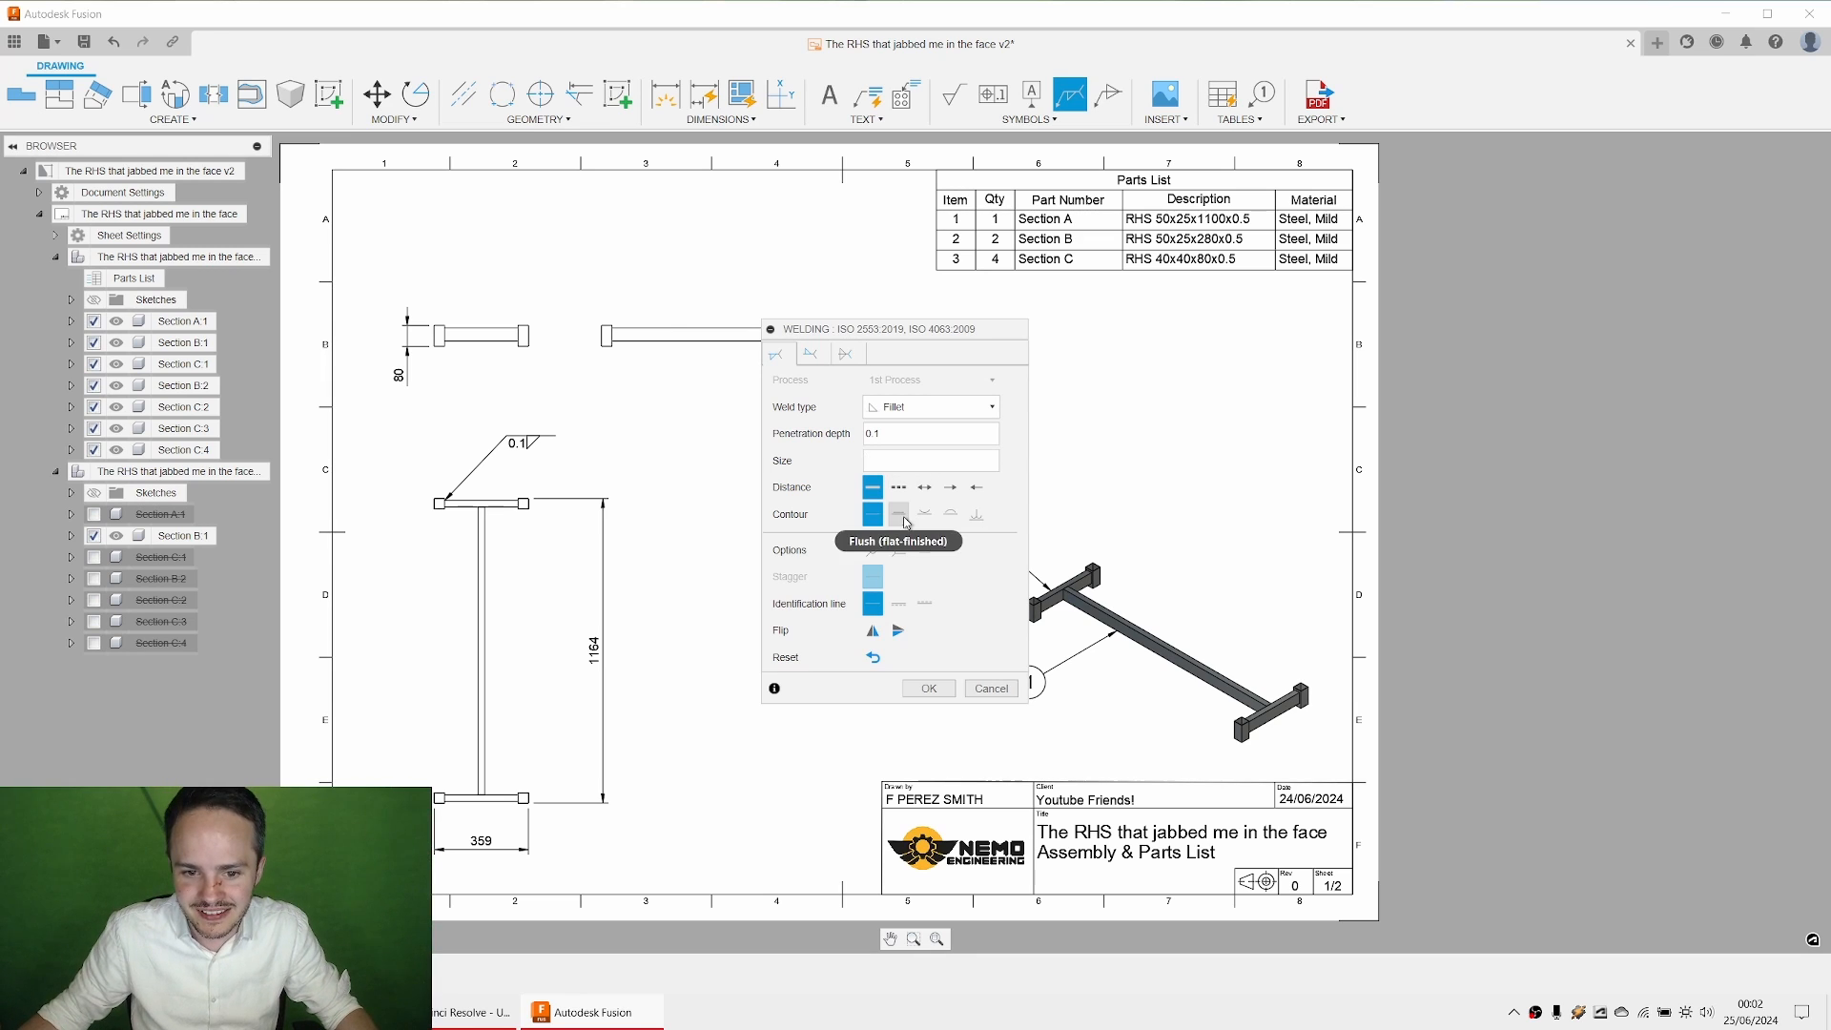
{"action": "left_click", "coordinate": [908, 516]}
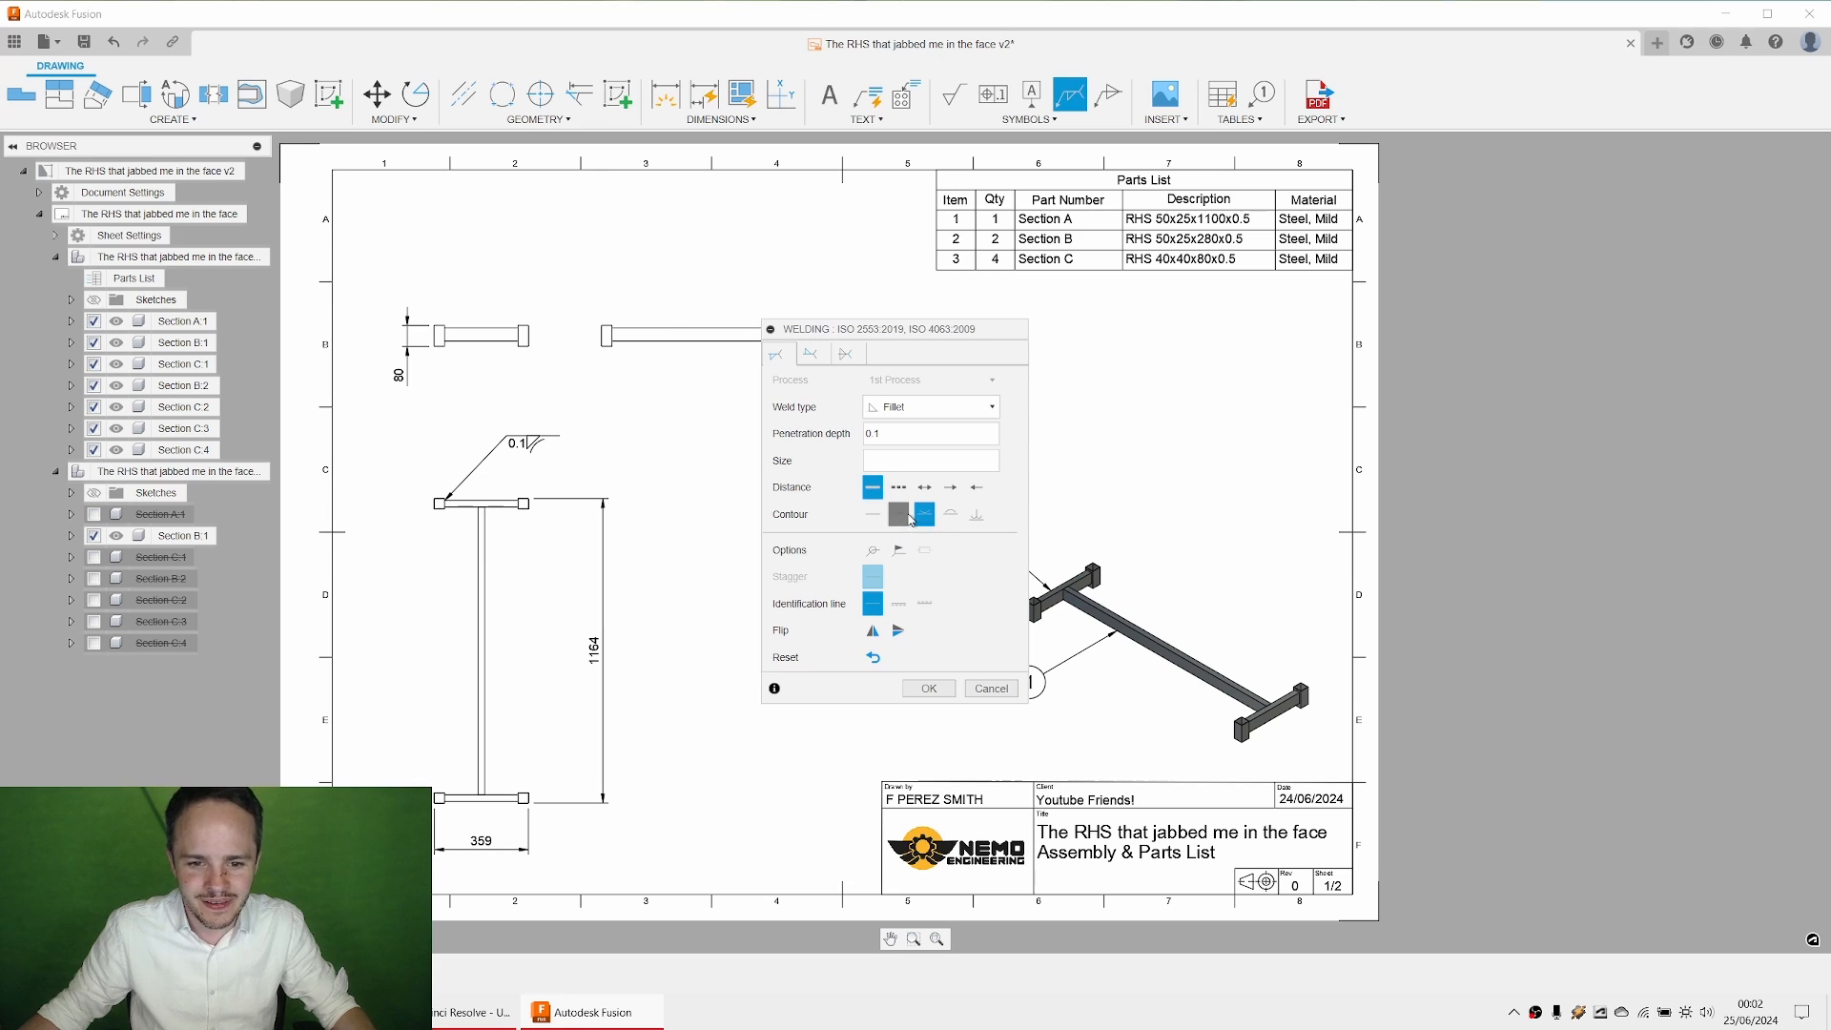
{"action": "left_click", "coordinate": [927, 687]}
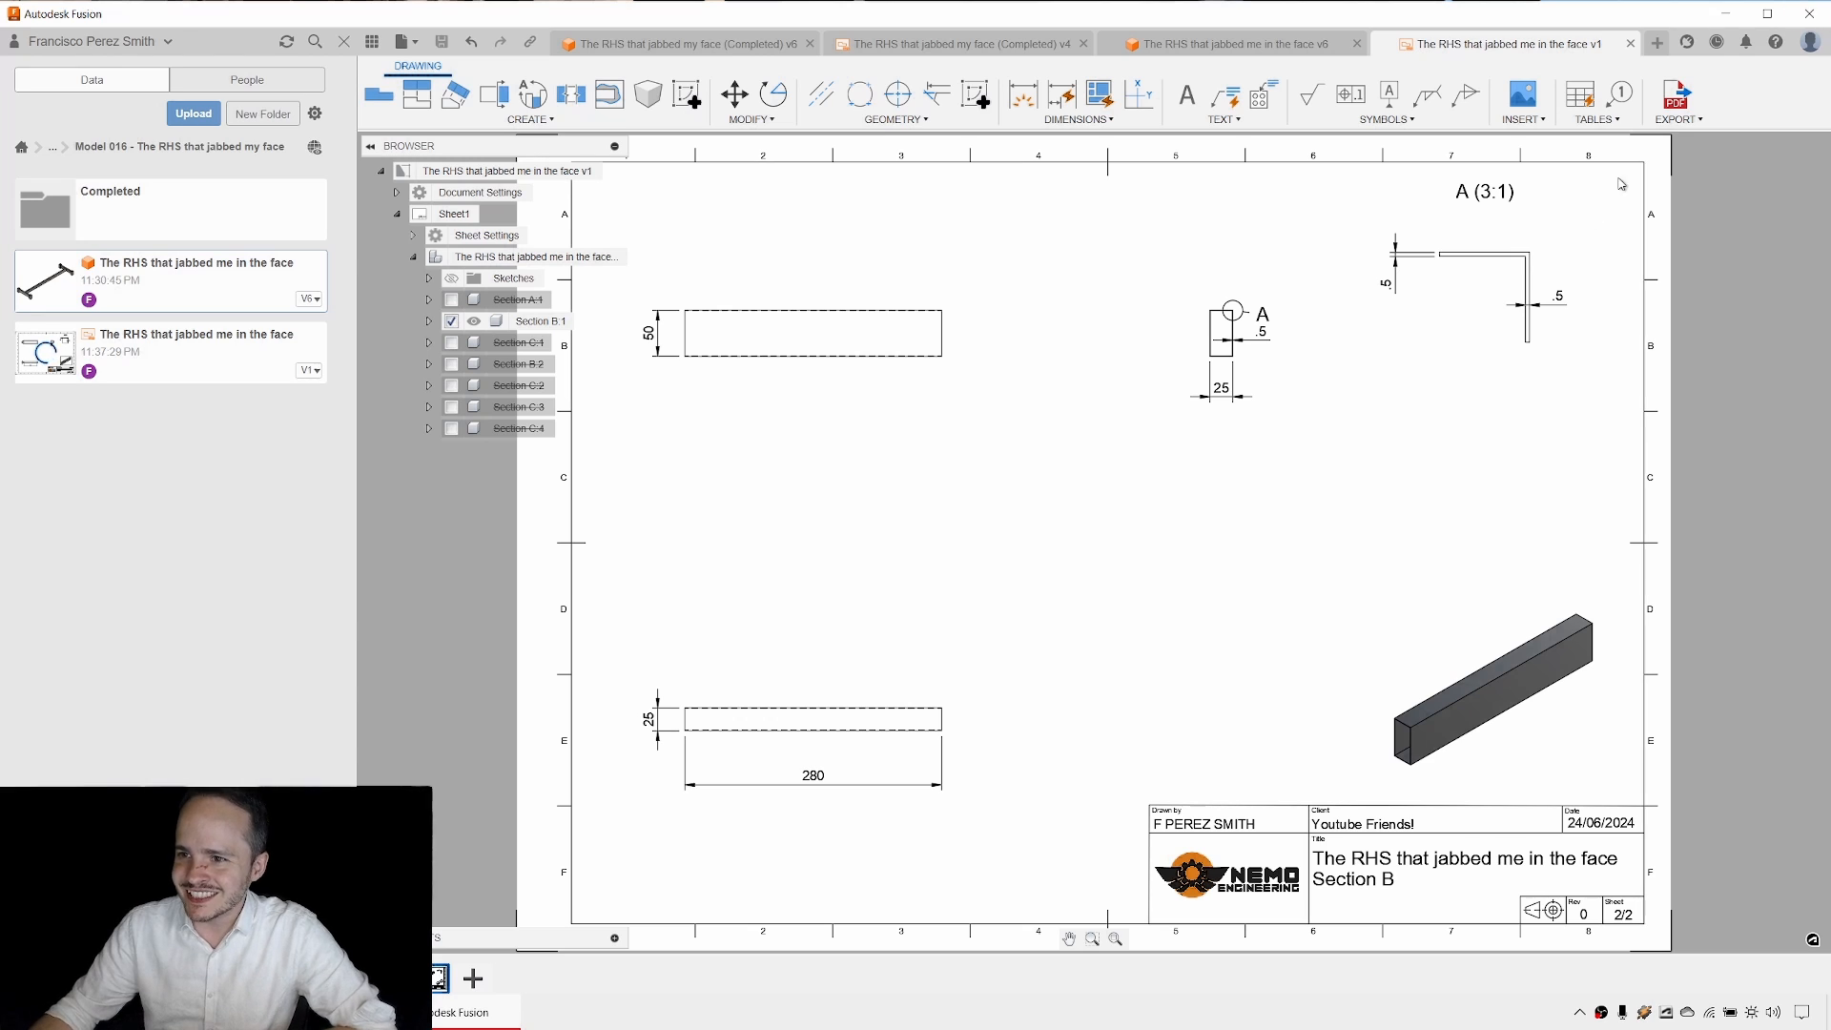
Export all drawing sheets to the computer as a PDF named "The RHS that jabbed me in the face", with lineweights included.
{"action": "left_click", "coordinate": [1681, 102]}
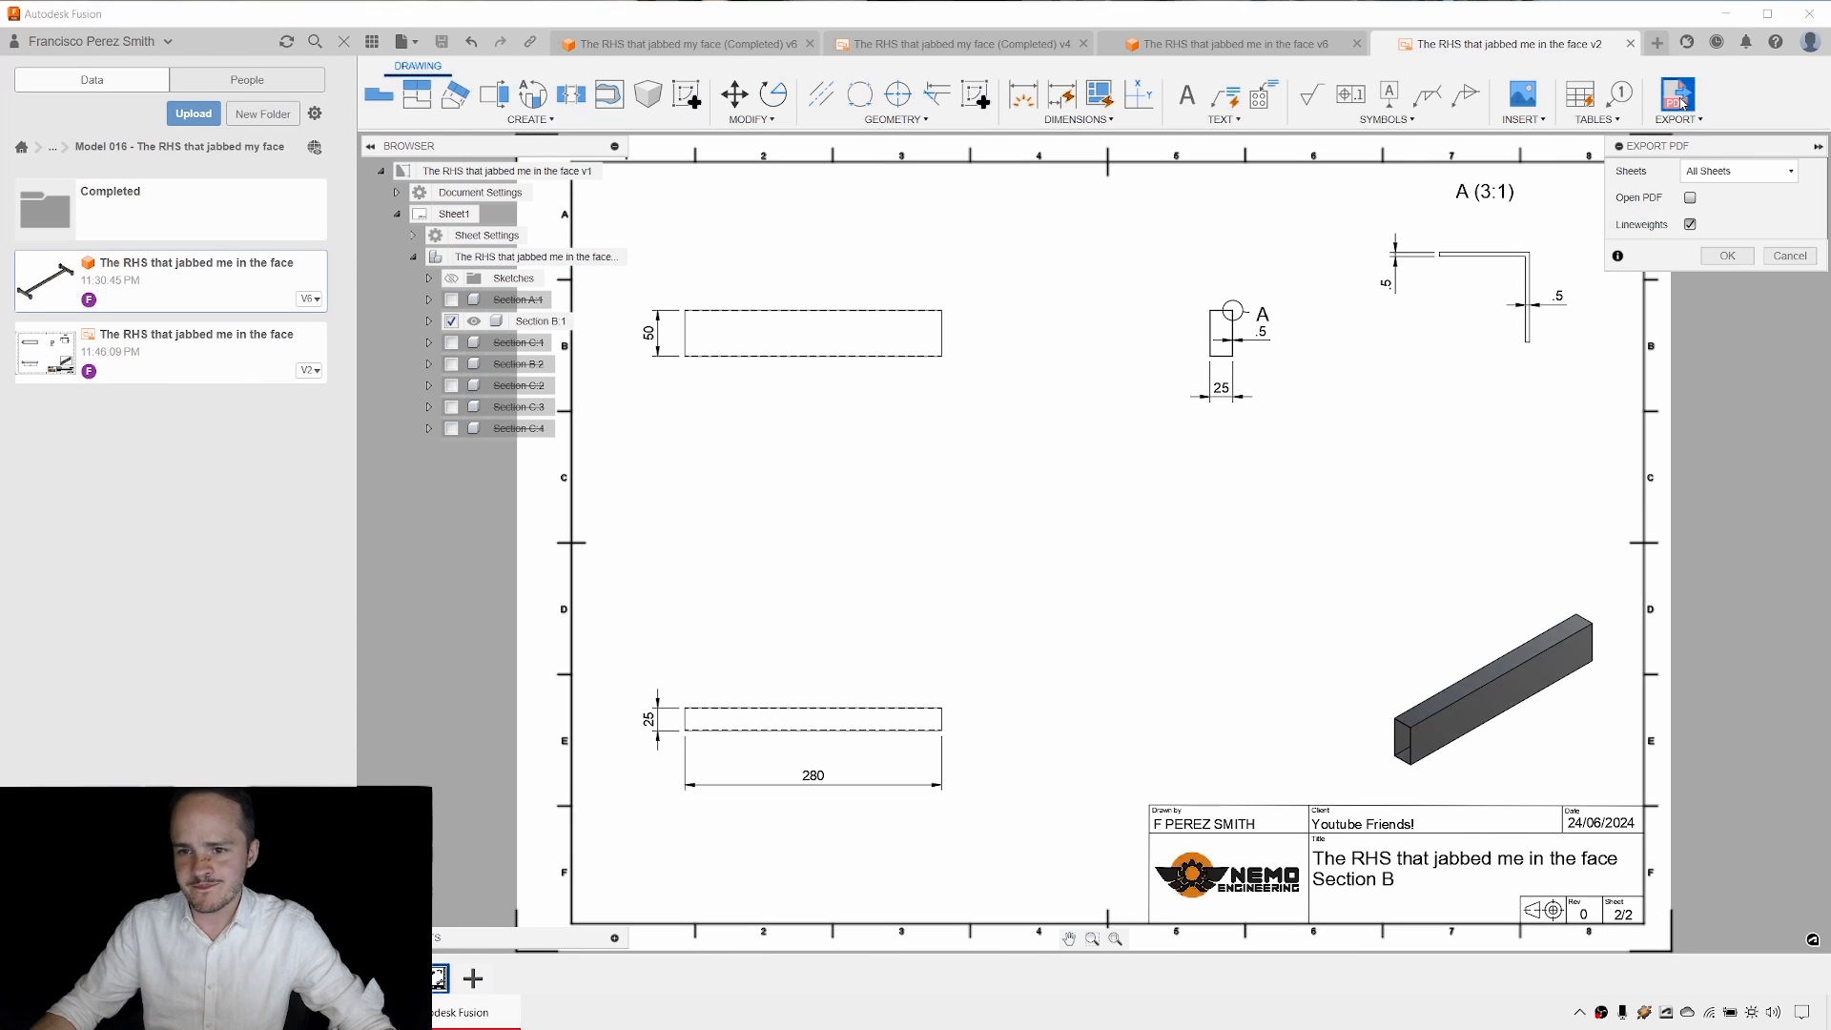
{"action": "left_click", "coordinate": [1728, 258]}
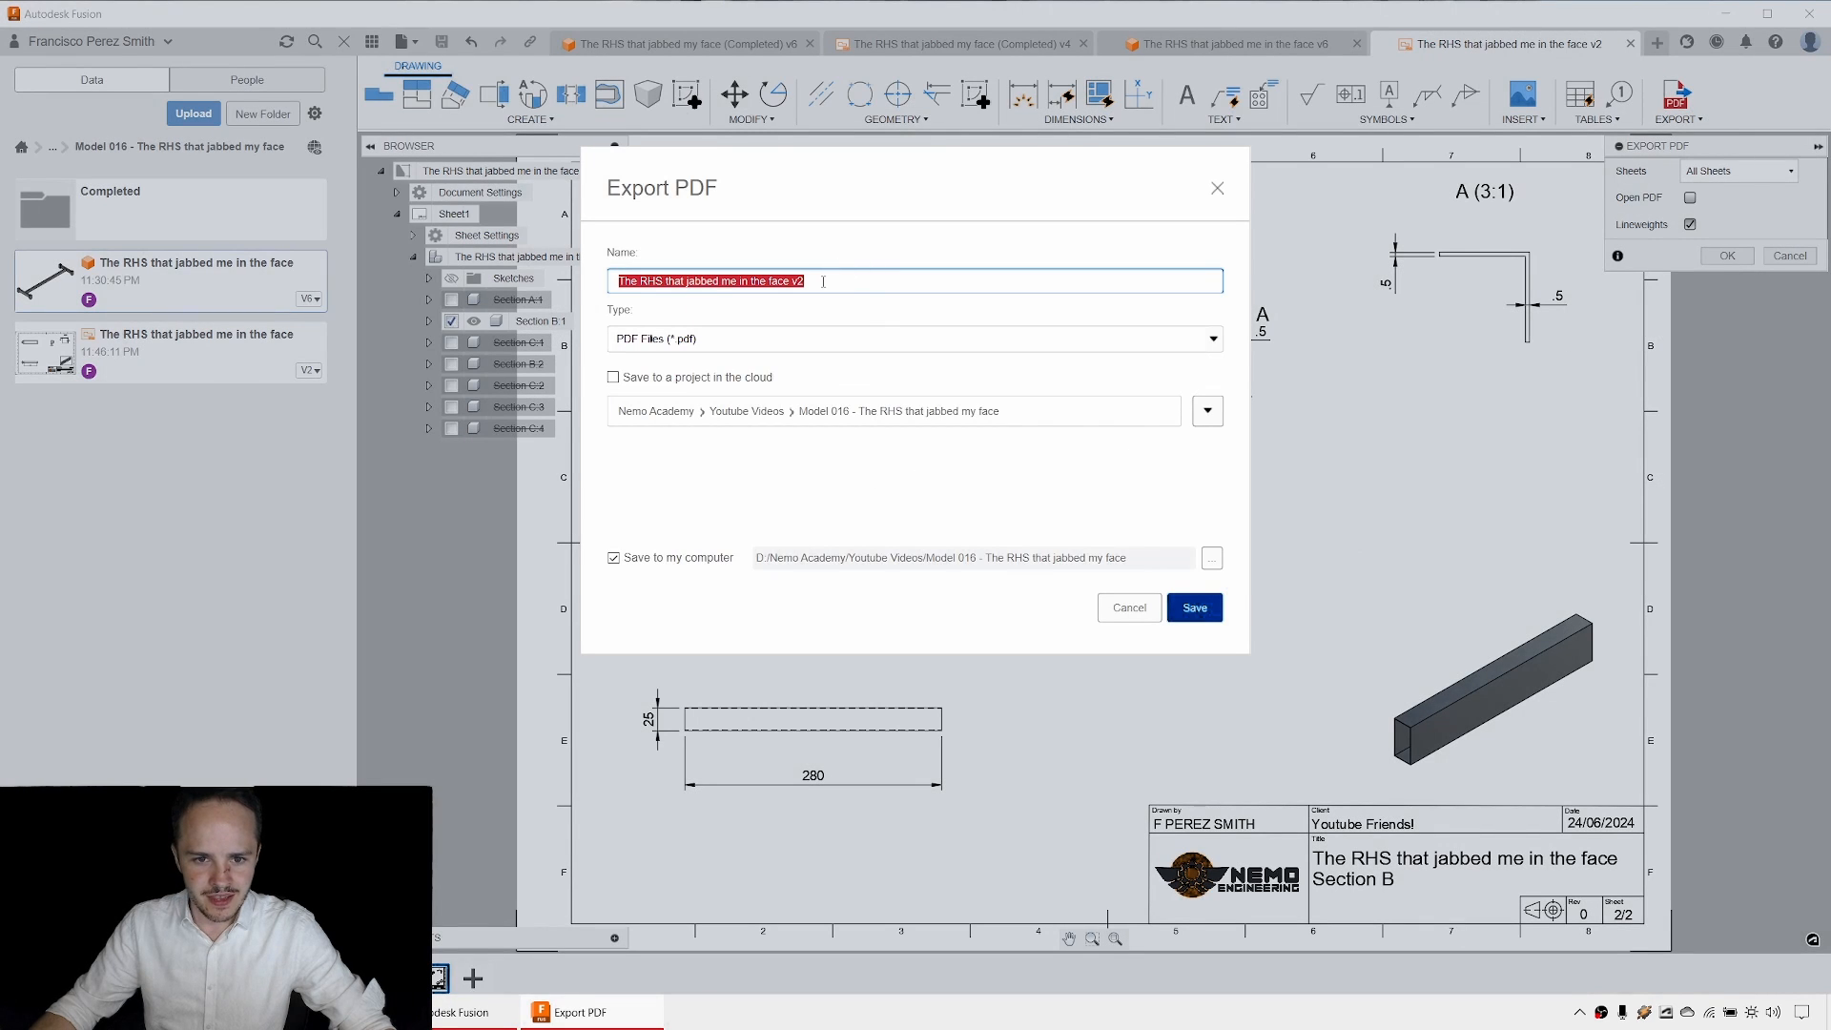
{"action": "double_click", "coordinate": [823, 282]}
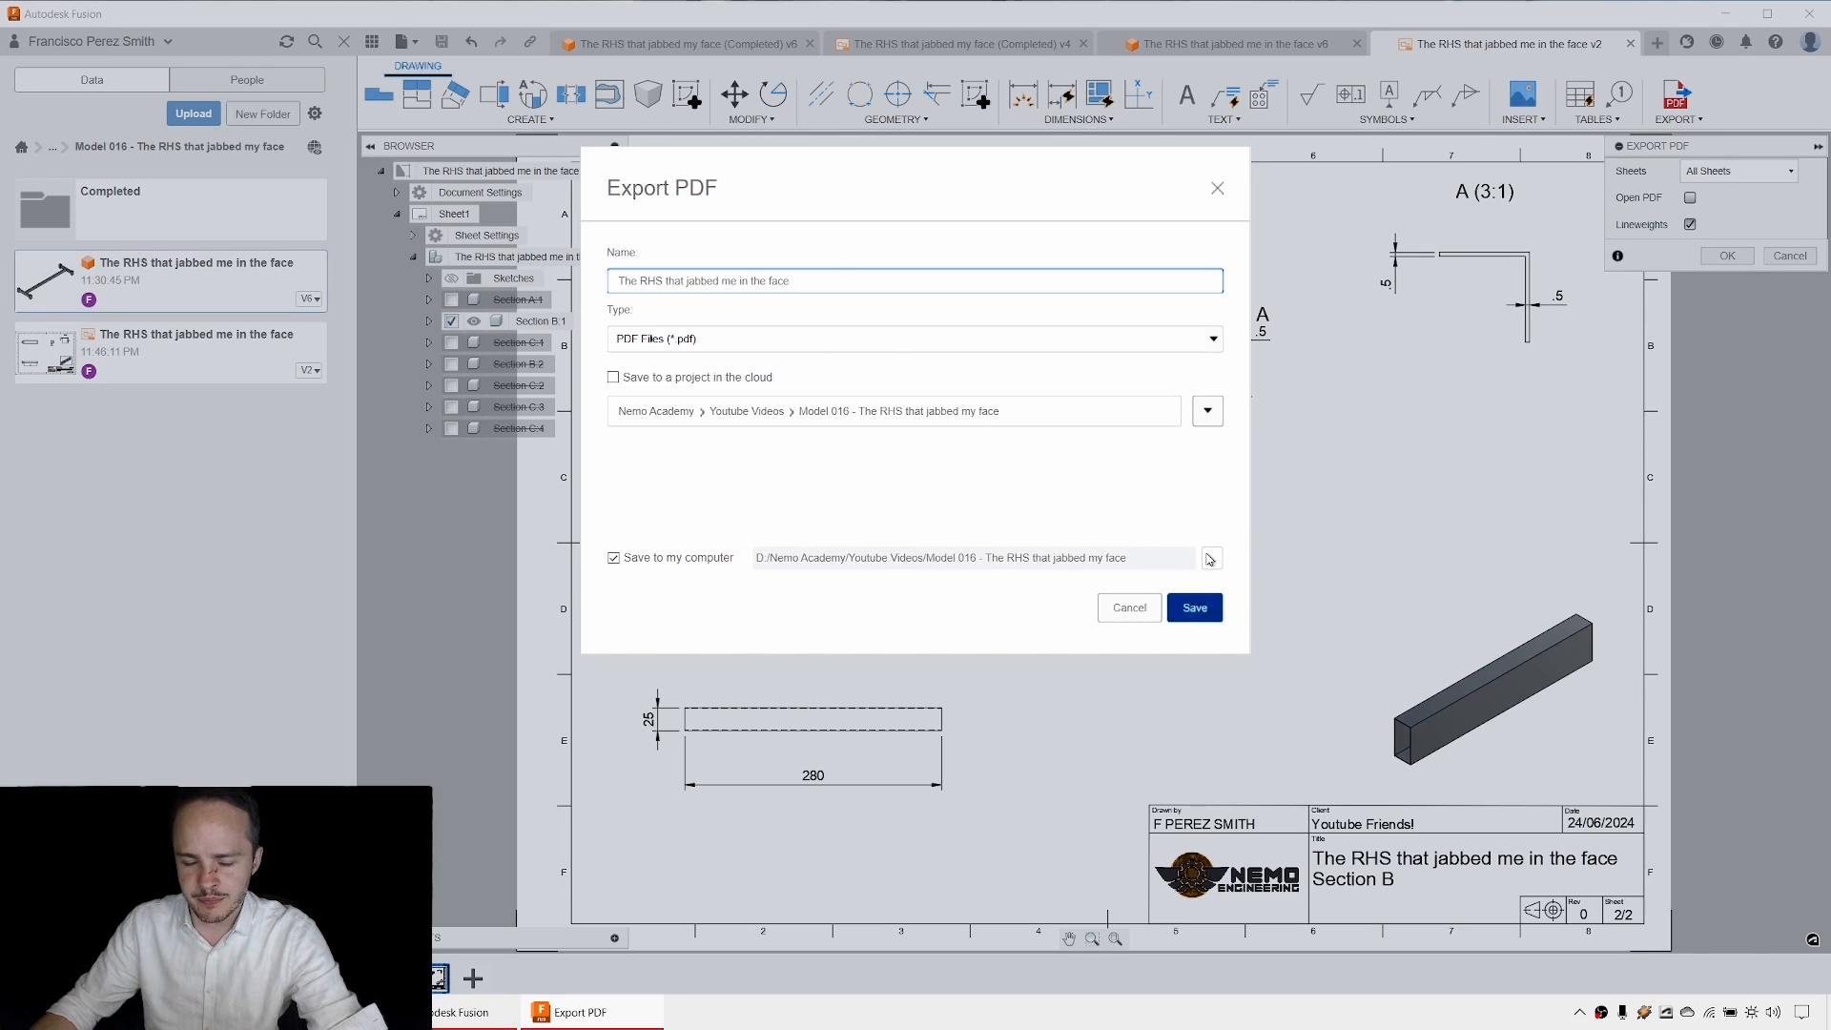
{"action": "left_click", "coordinate": [1195, 608]}
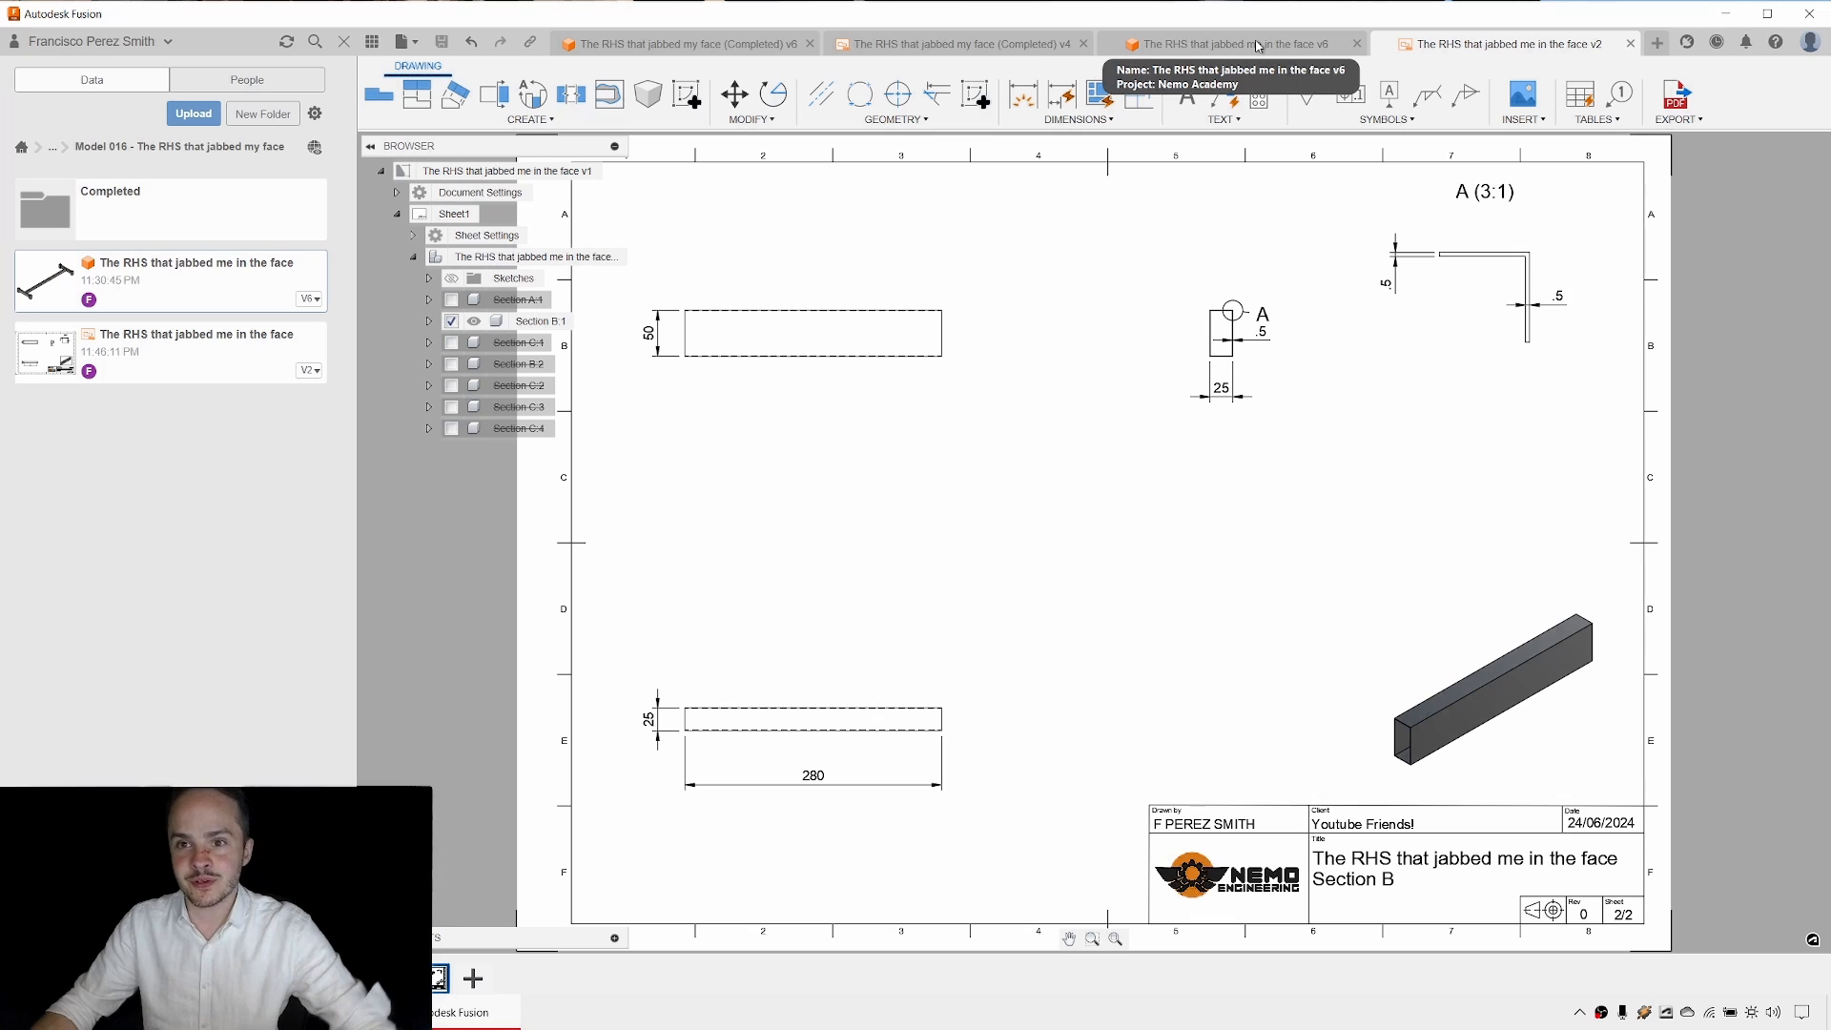
Switch to the 3D design and export the whole assembly as a STEP file named "The RHS that jabbed me in the face (Rev 0)".
{"action": "left_click", "coordinate": [1256, 45]}
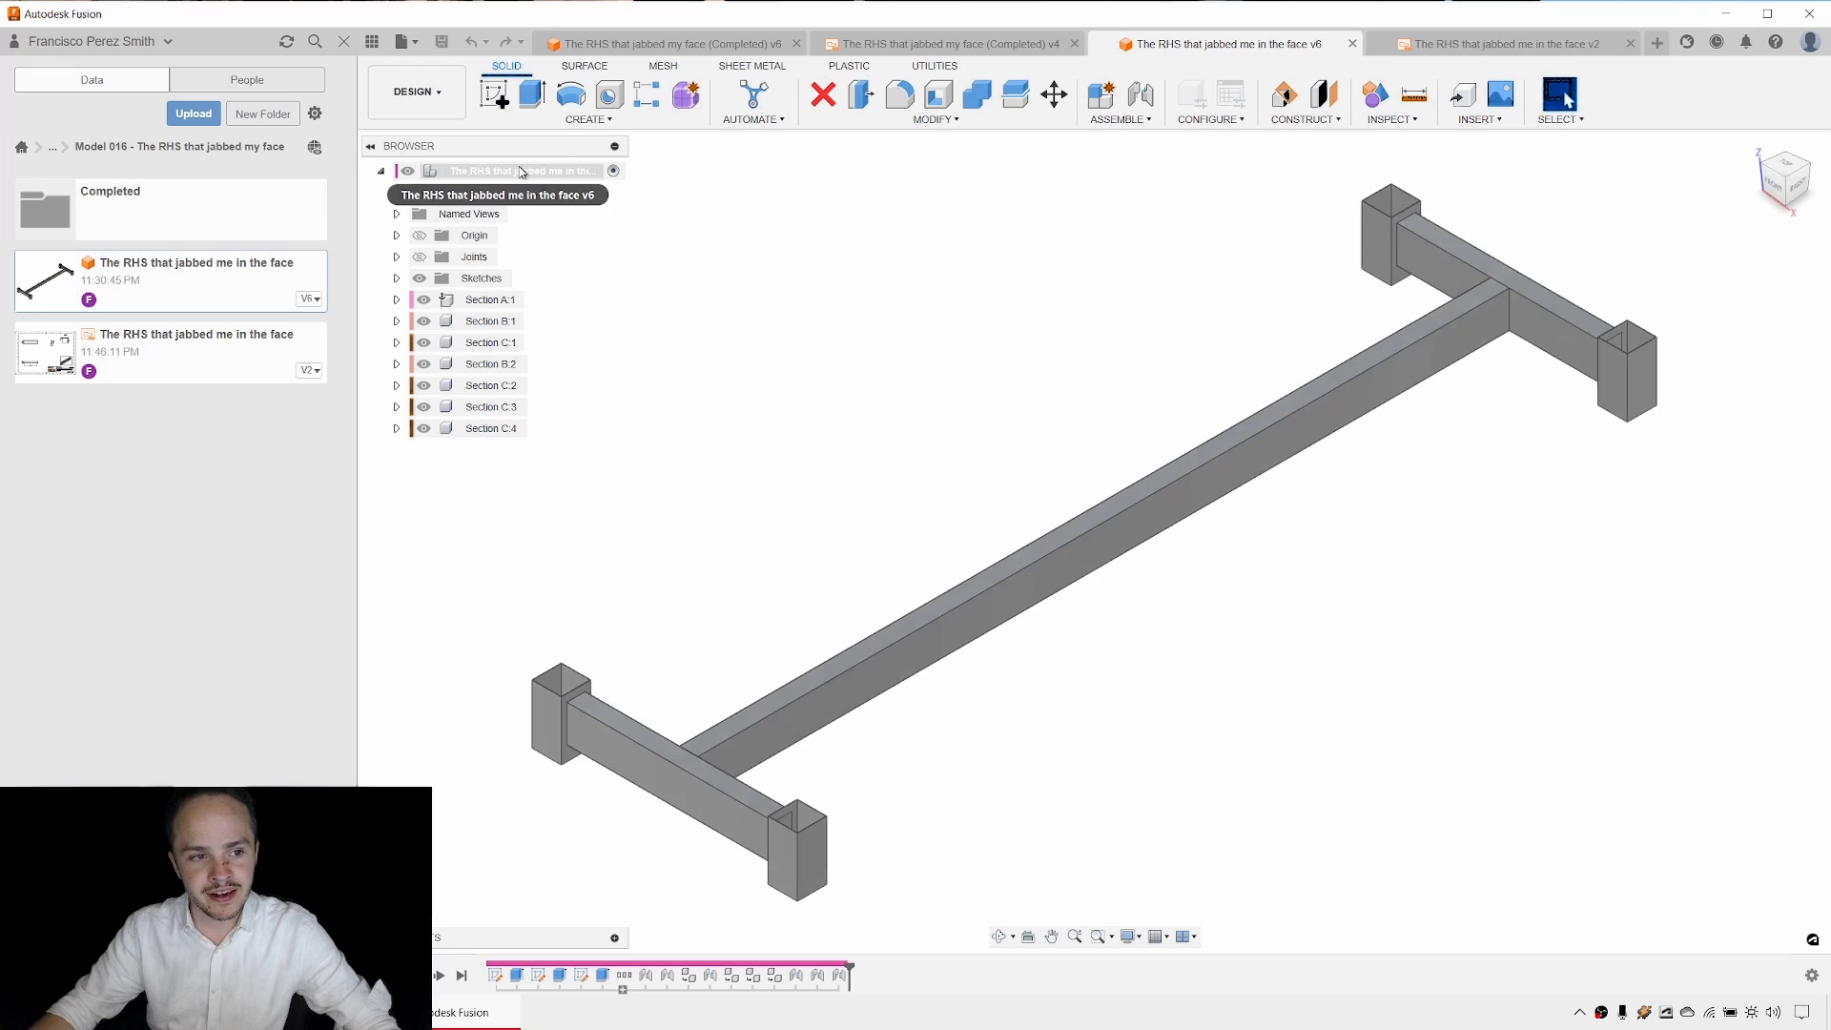
{"action": "left_click", "coordinate": [344, 43]}
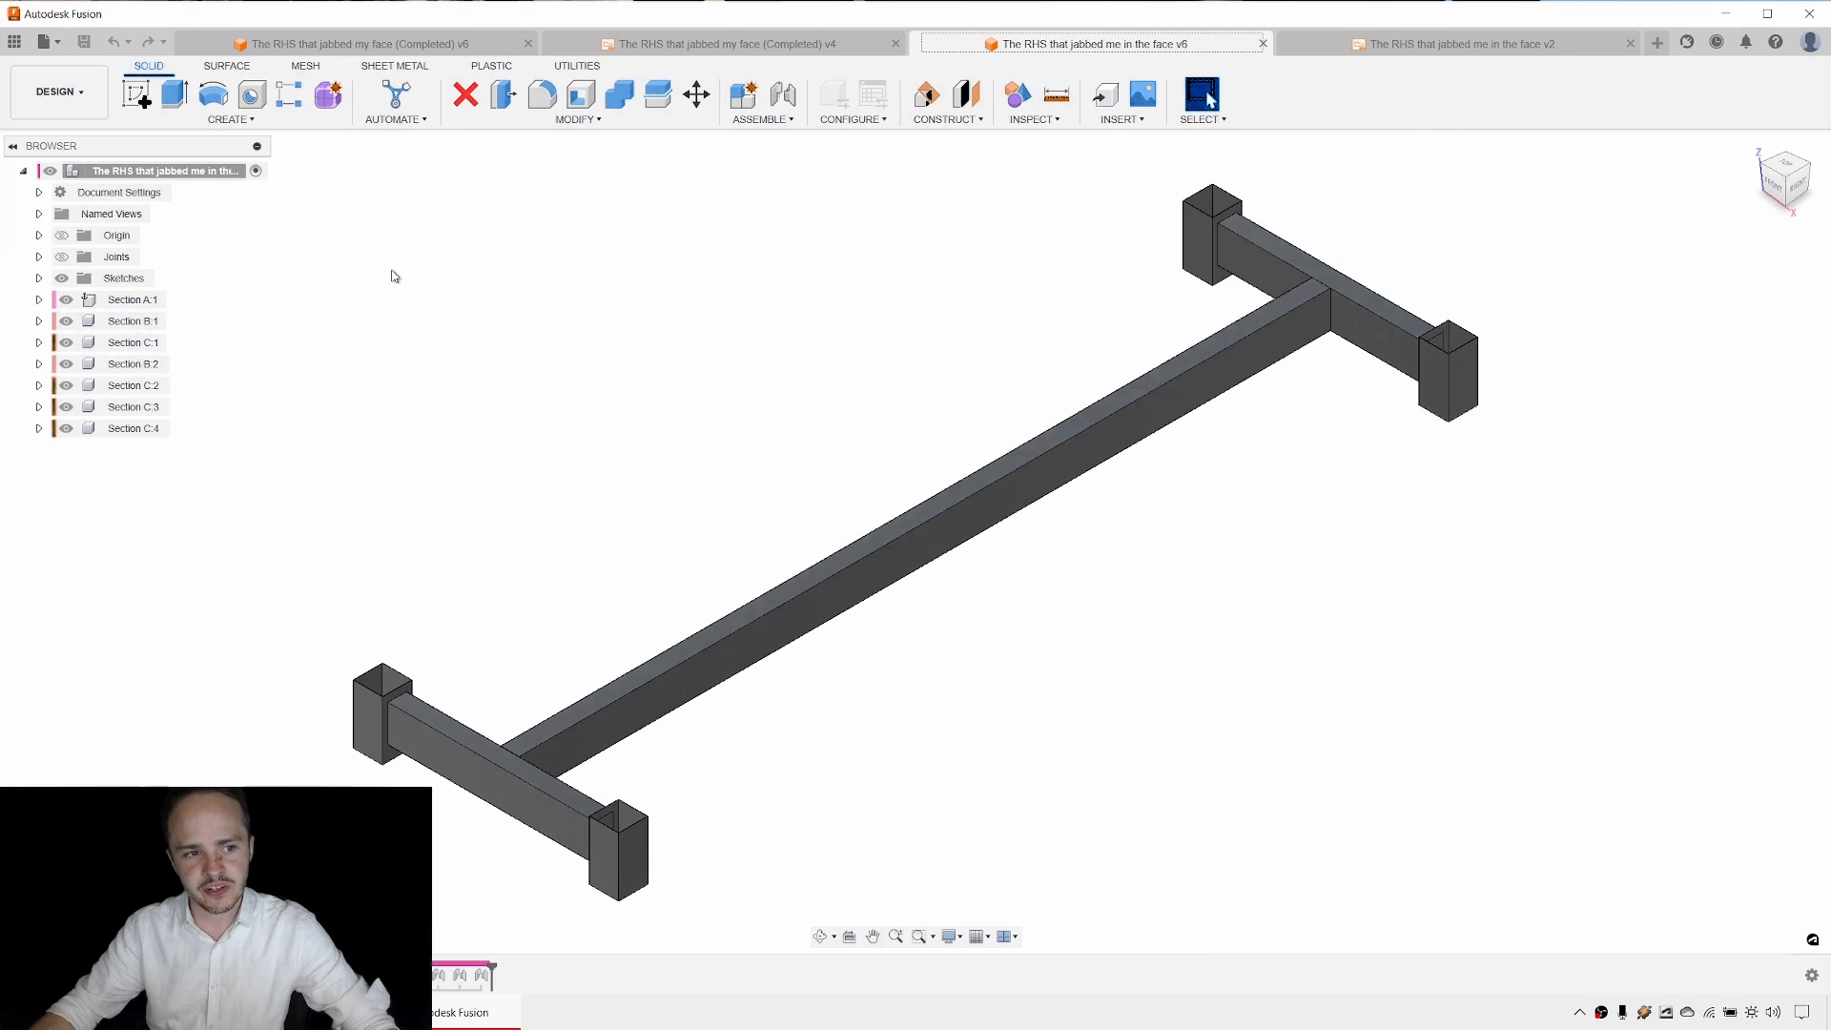
{"action": "right_click", "coordinate": [197, 177]}
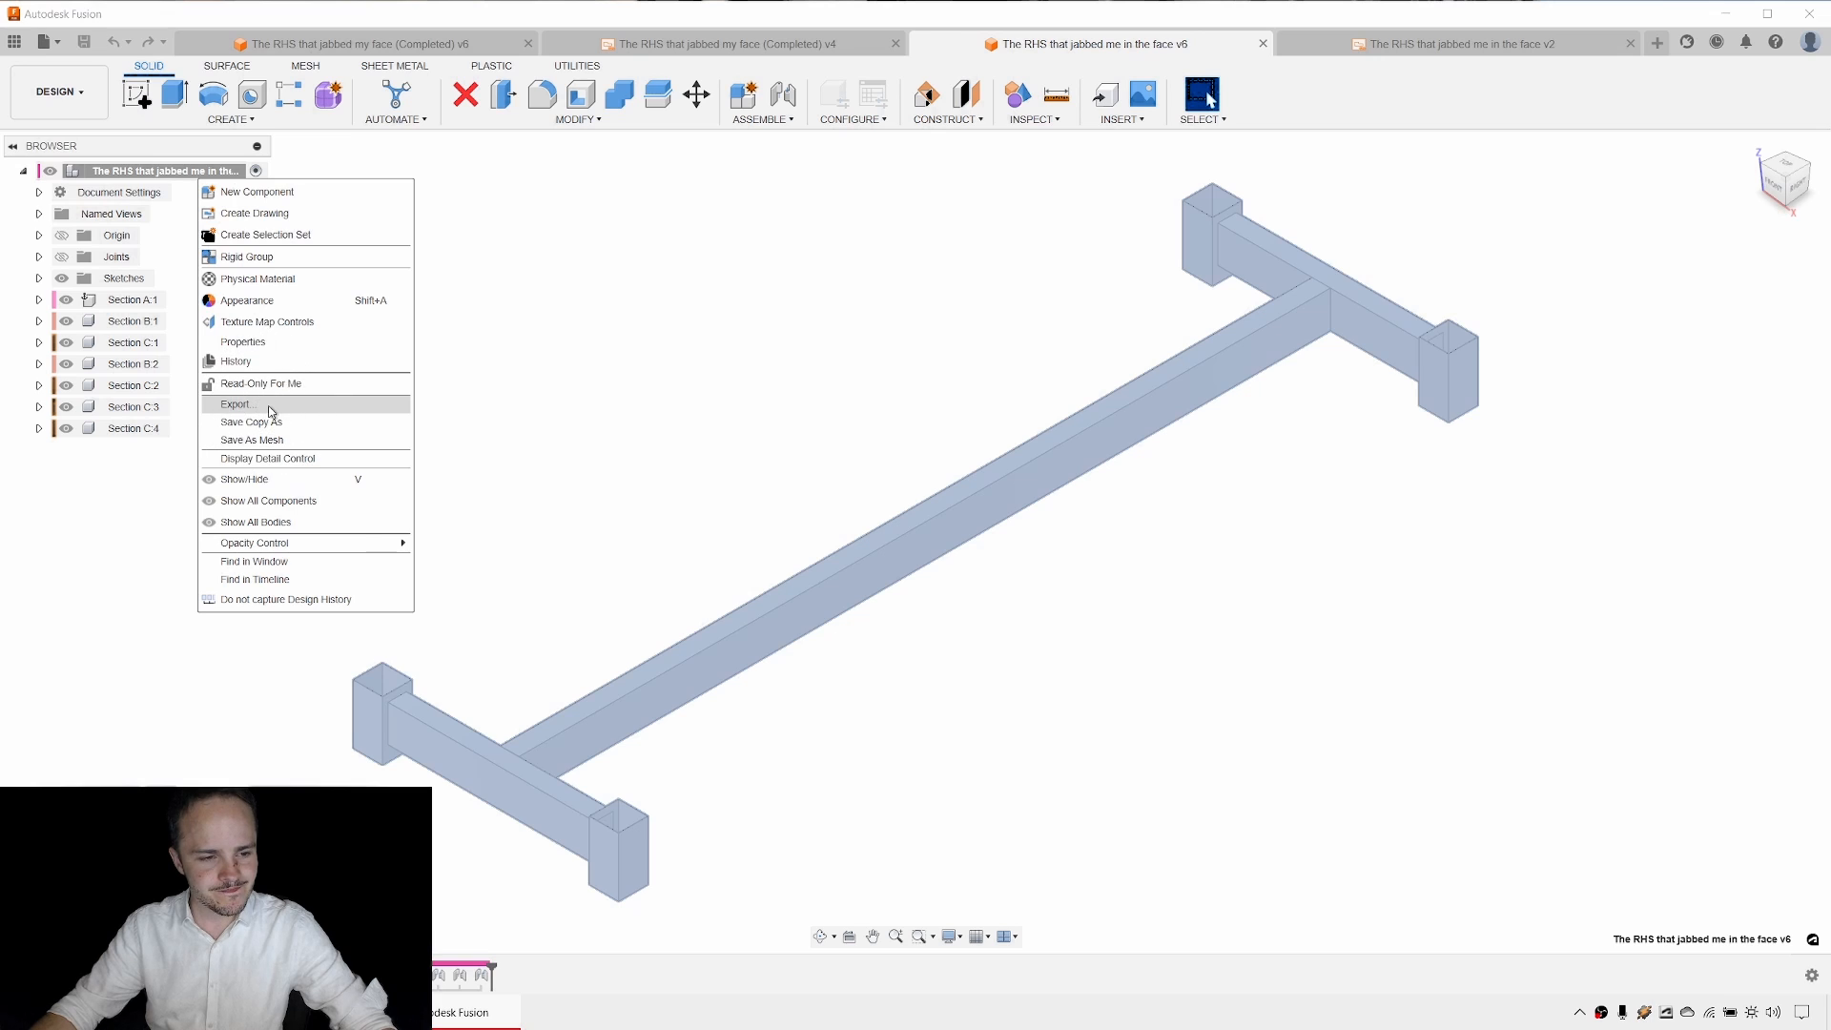
{"action": "left_click", "coordinate": [237, 404]}
{"action": "left_click", "coordinate": [851, 281]}
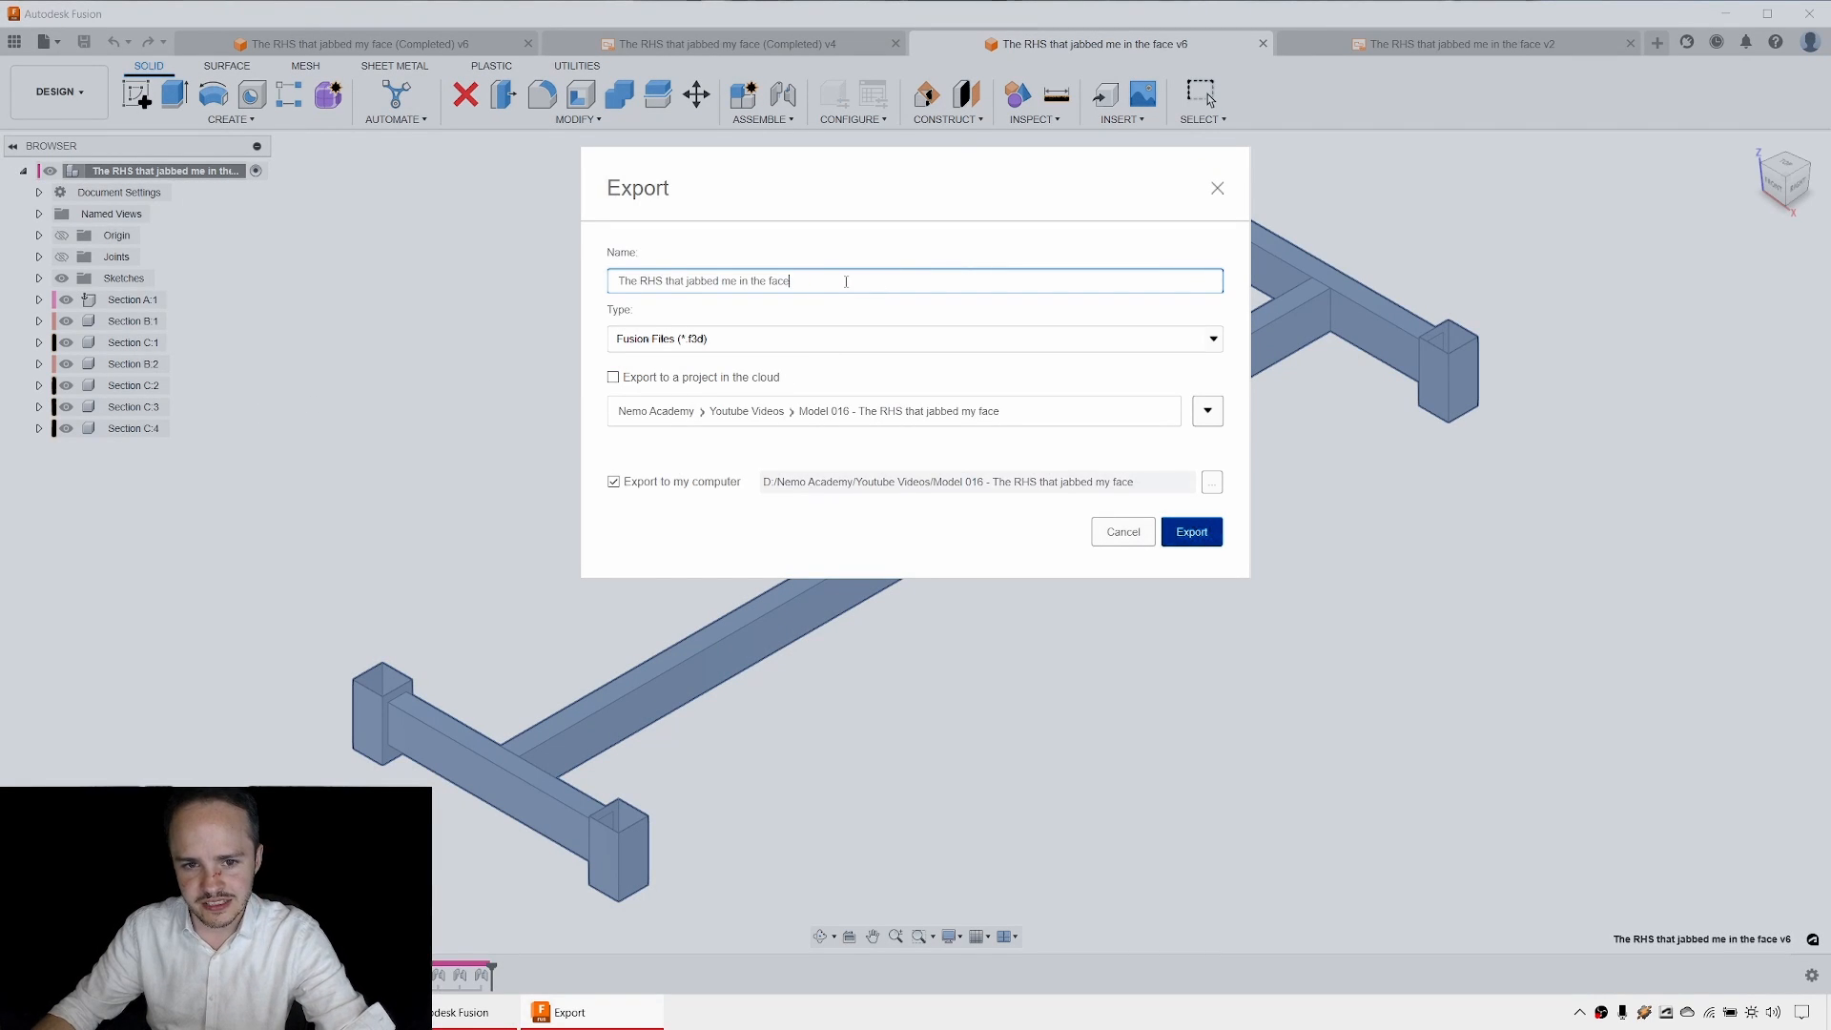
{"action": "left_click", "coordinate": [755, 340]}
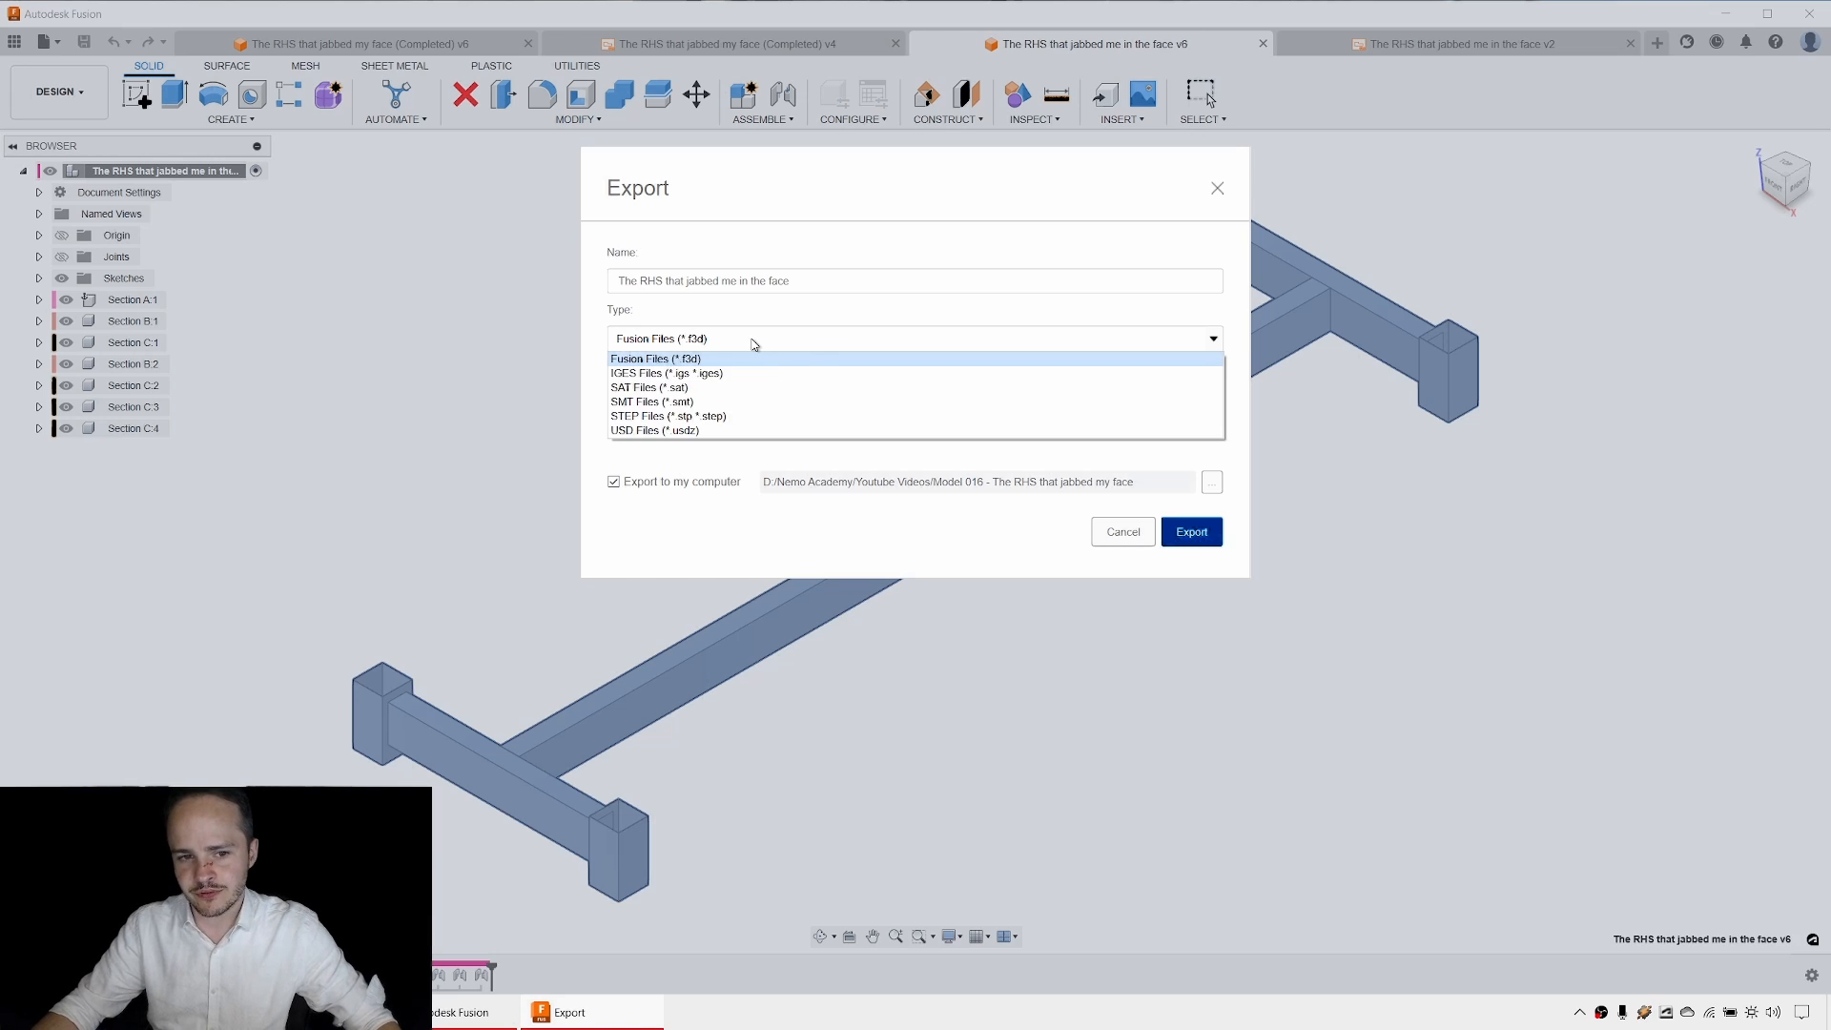
{"action": "left_click", "coordinate": [736, 419]}
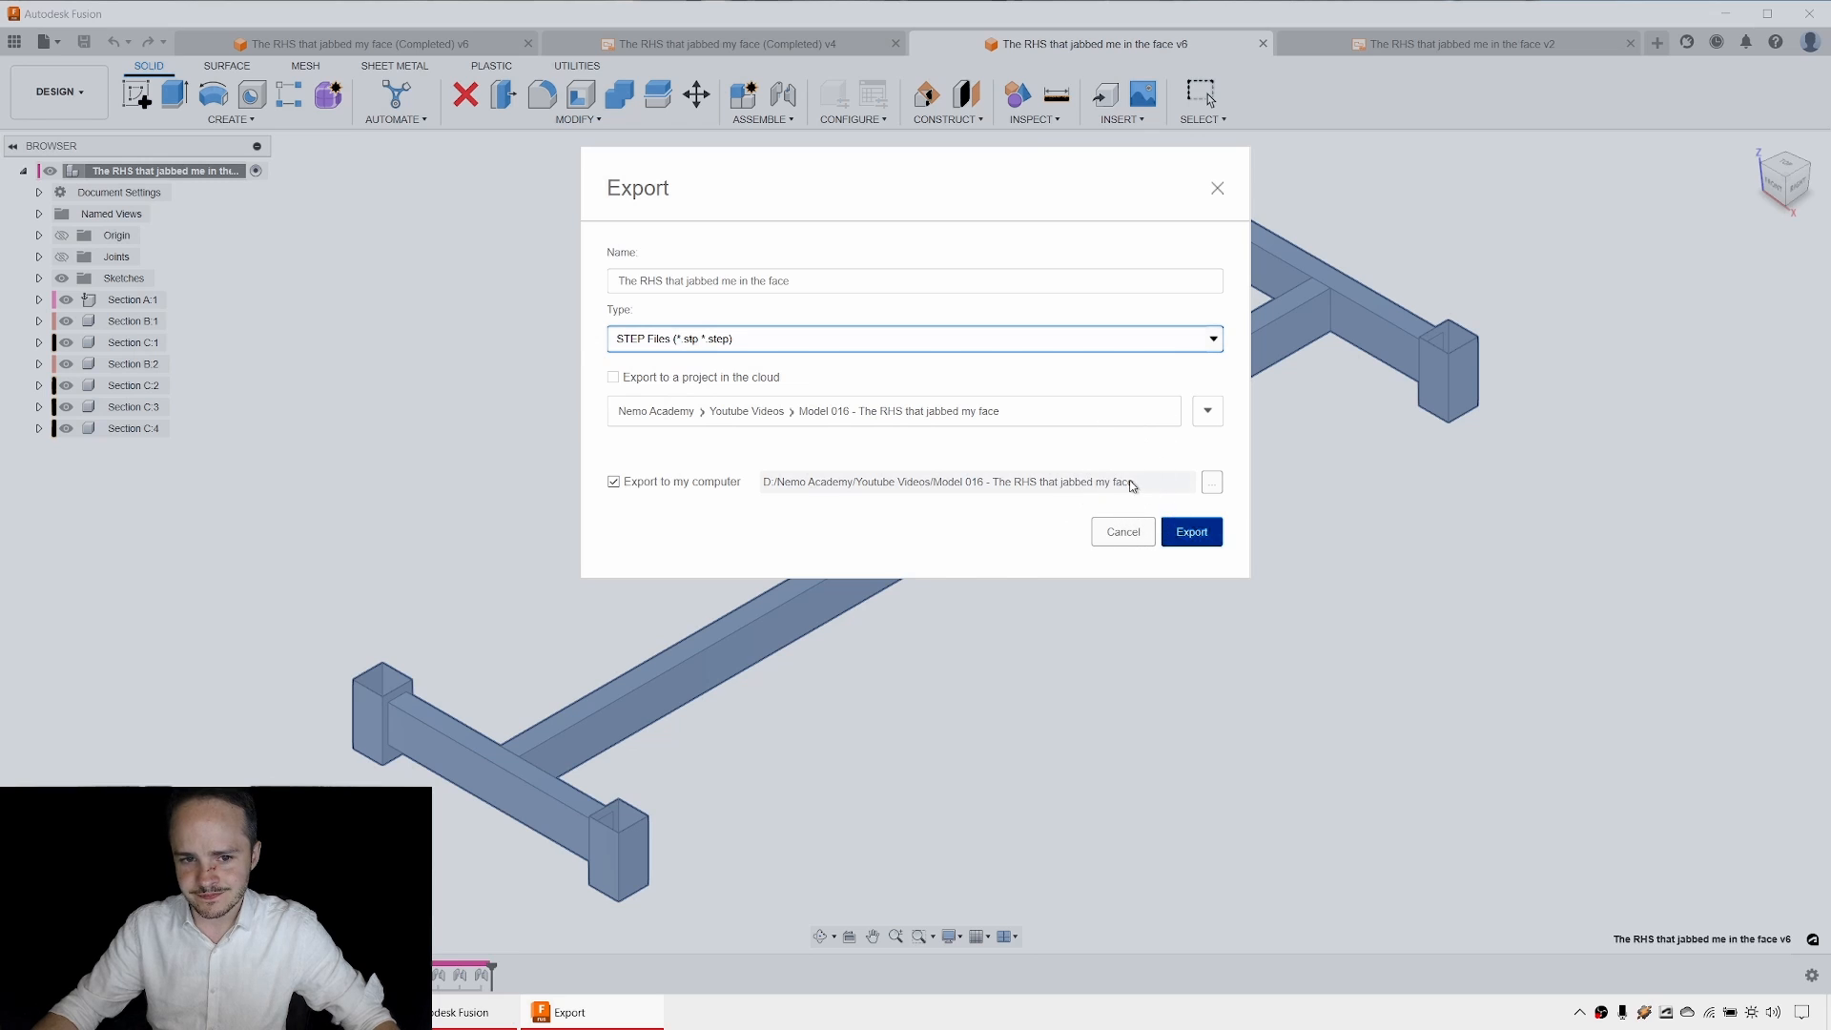
{"action": "left_click", "coordinate": [878, 272]}
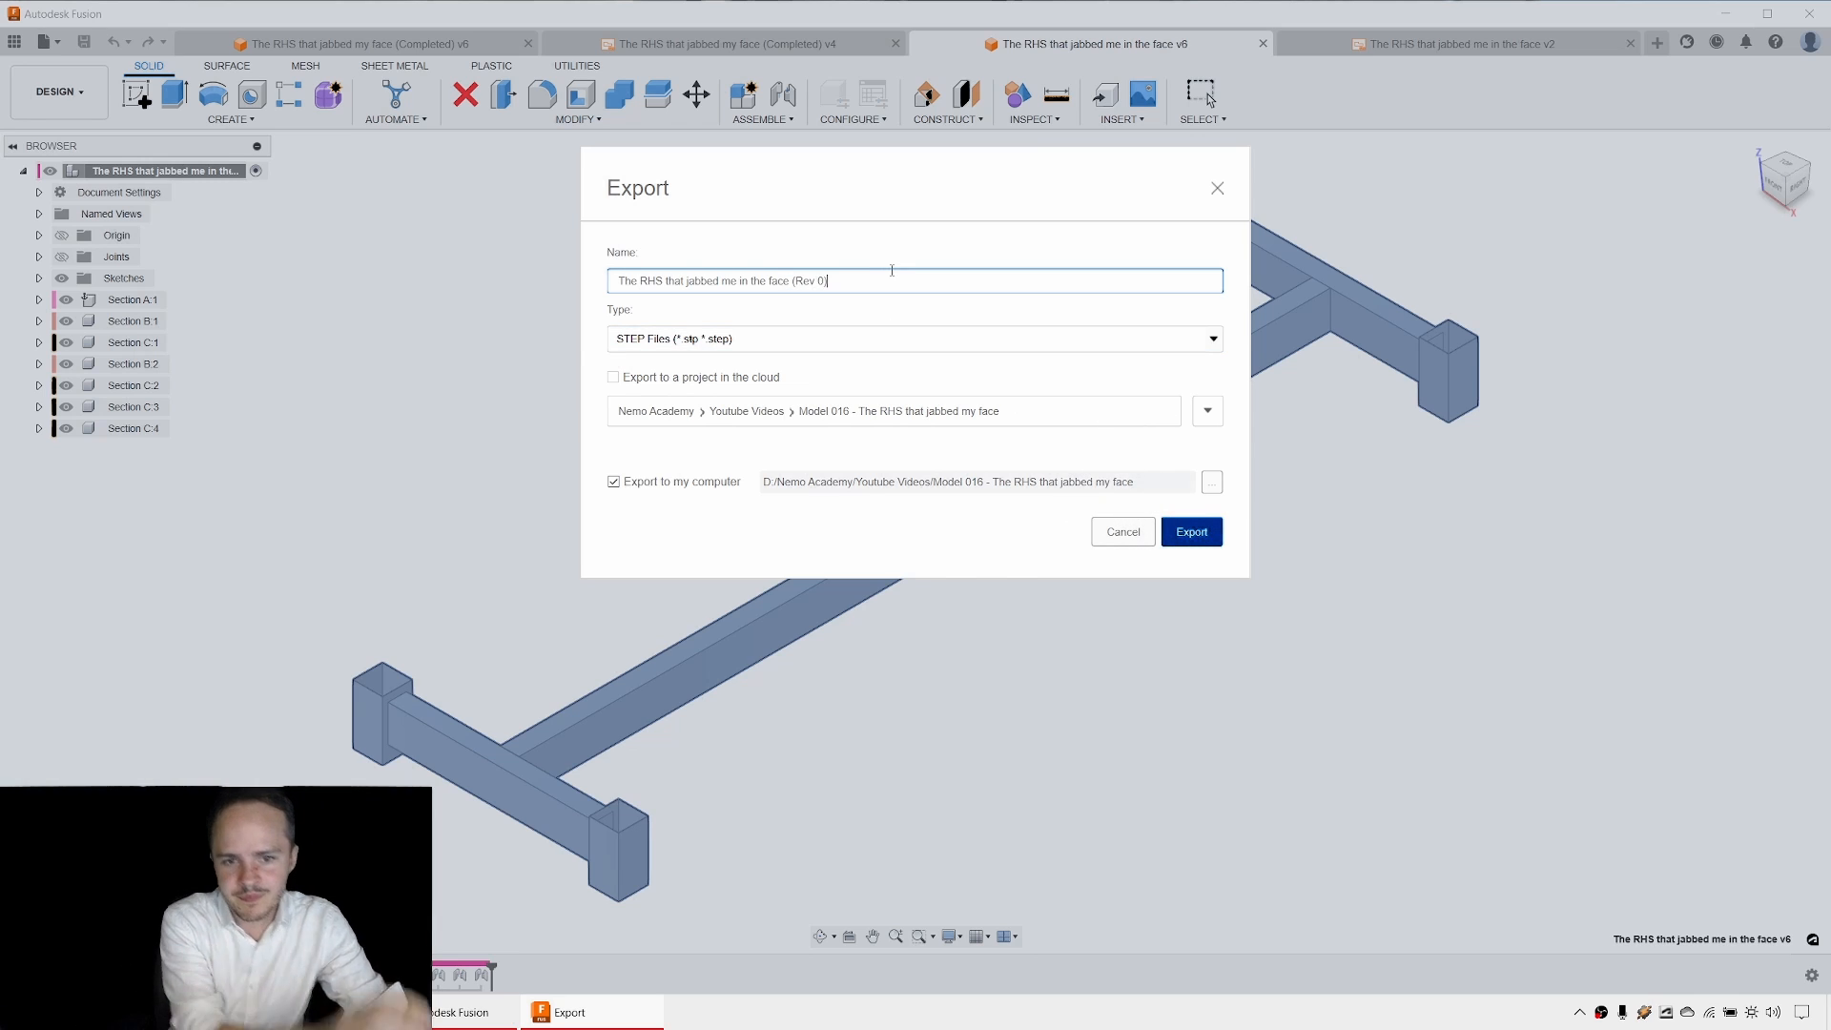
{"action": "left_click", "coordinate": [1211, 543]}
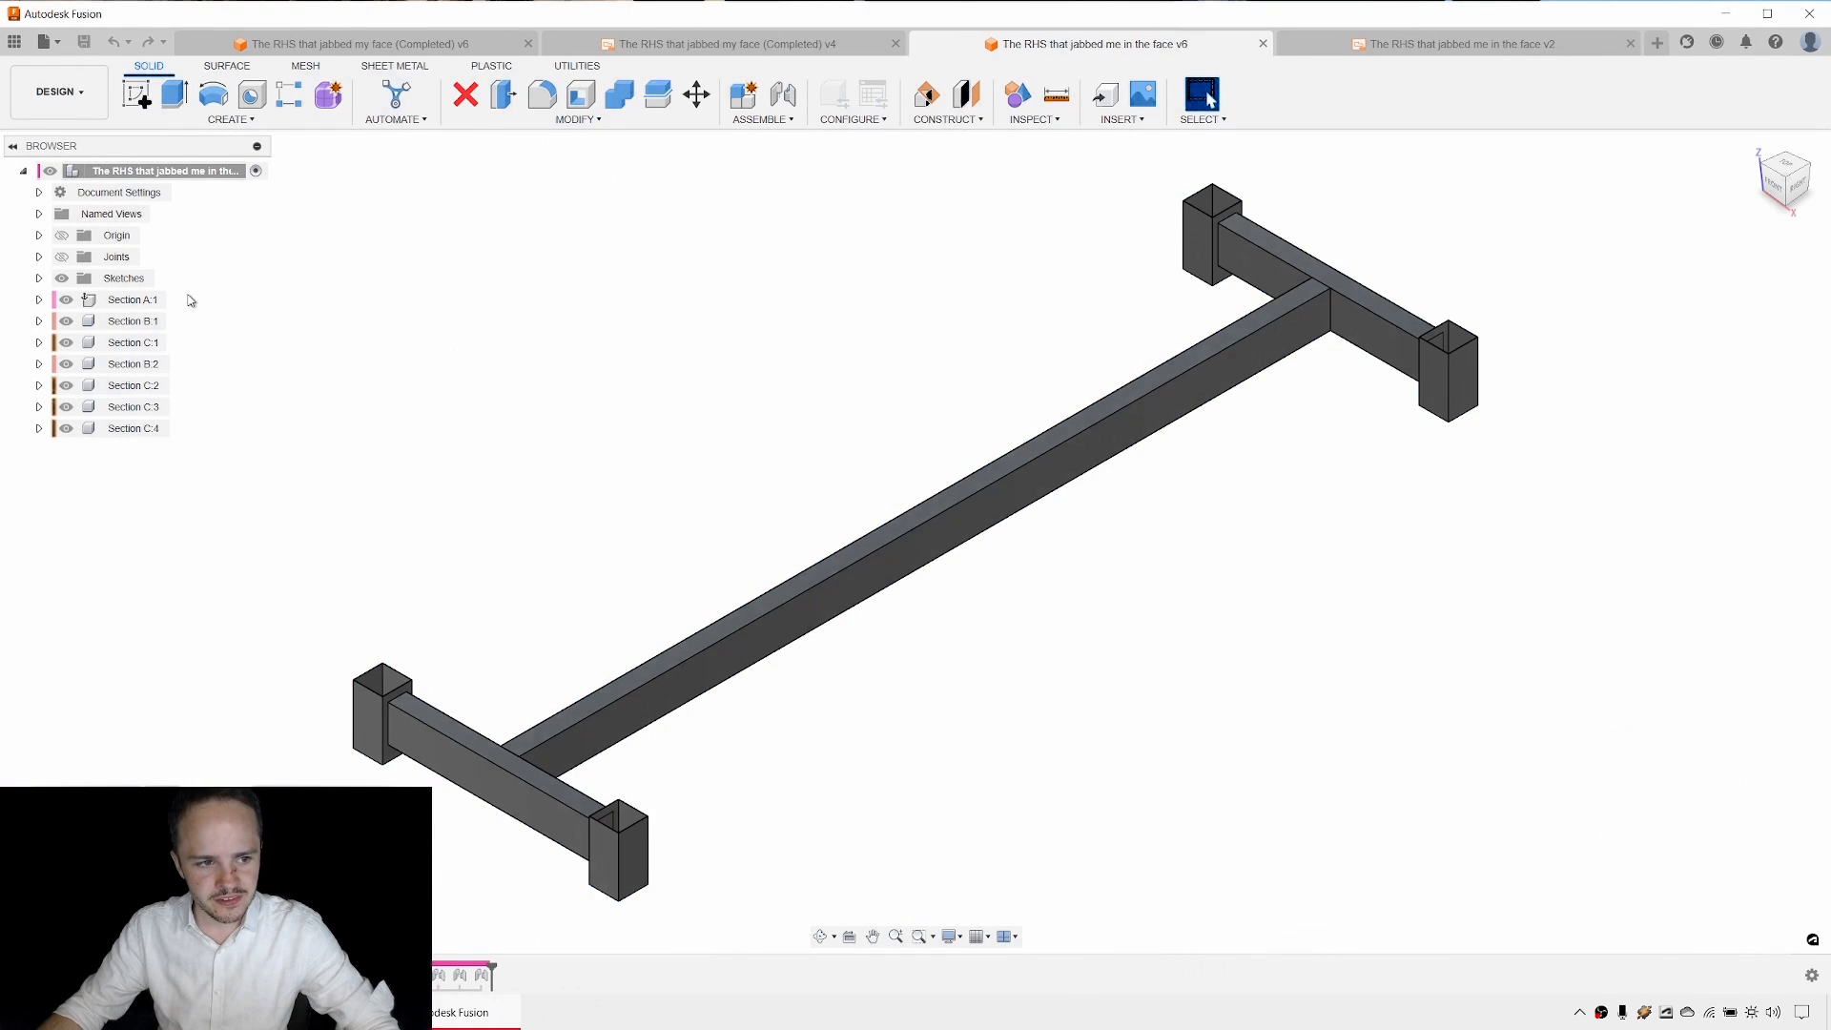
Export the Section A component as a STEP file named "Section A (Rev 0)".
{"action": "left_click", "coordinate": [142, 301]}
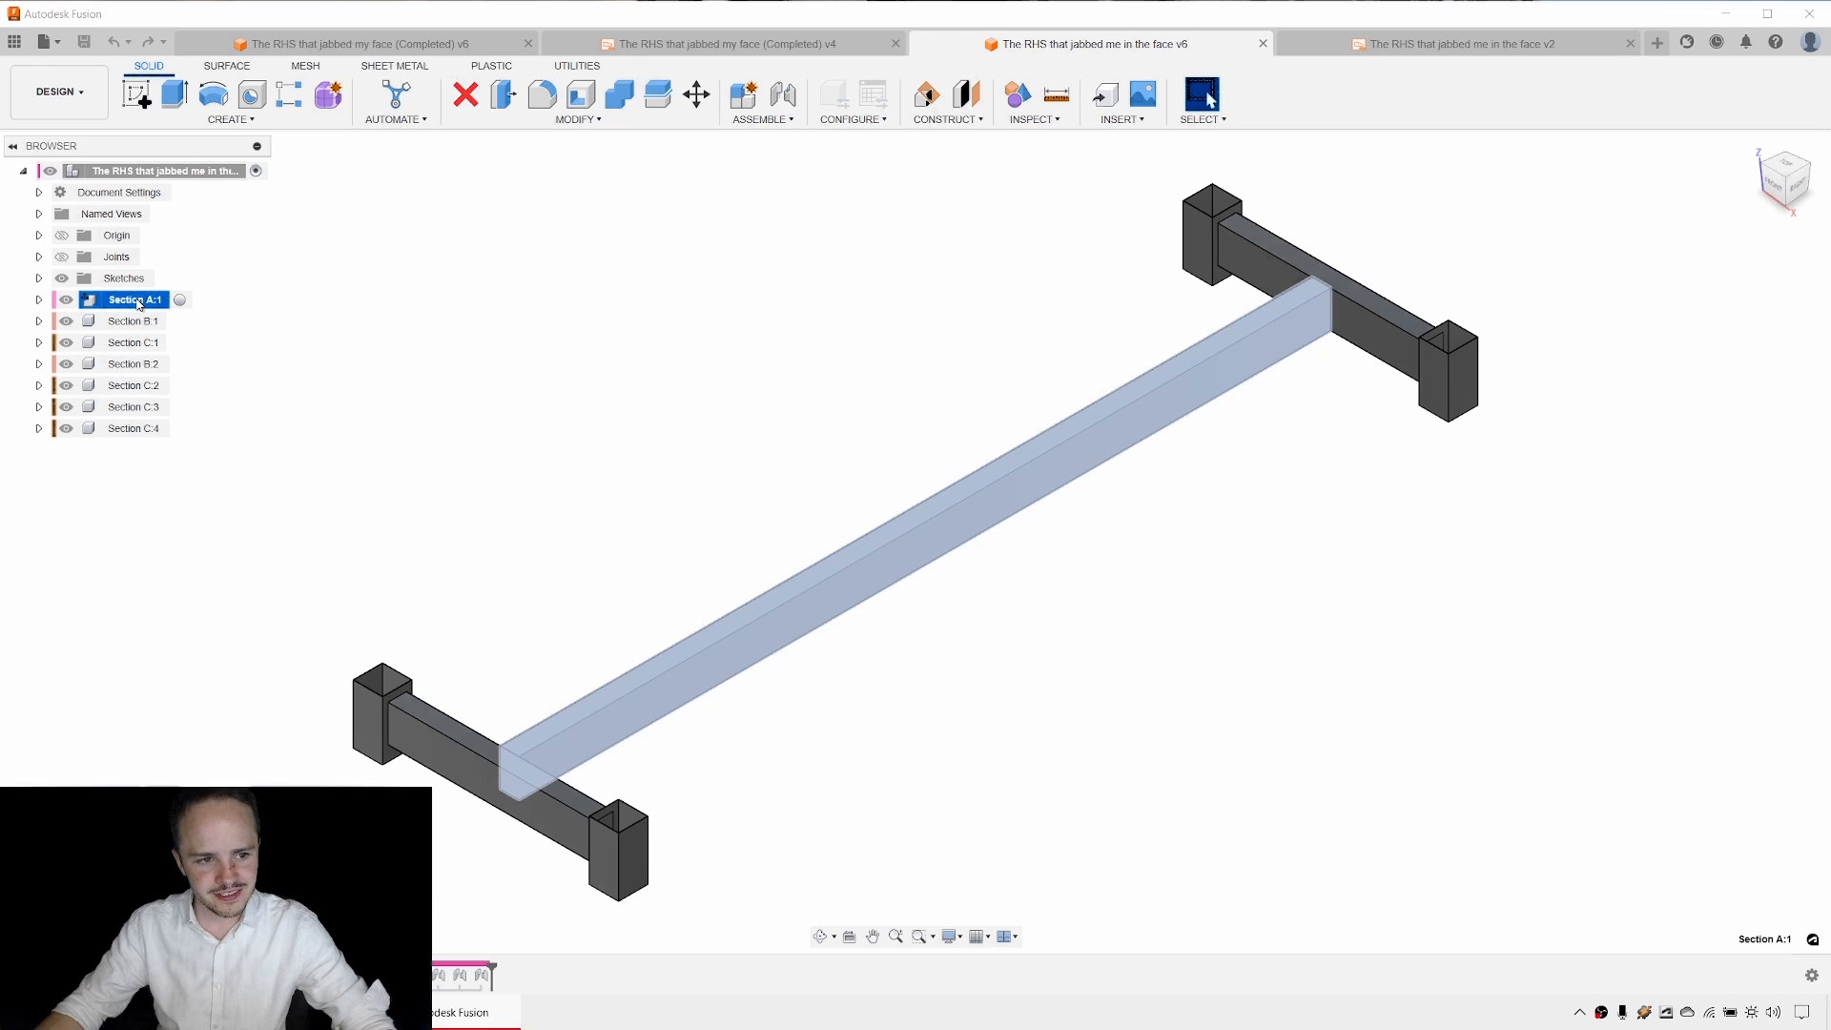
{"action": "right_click", "coordinate": [140, 303]}
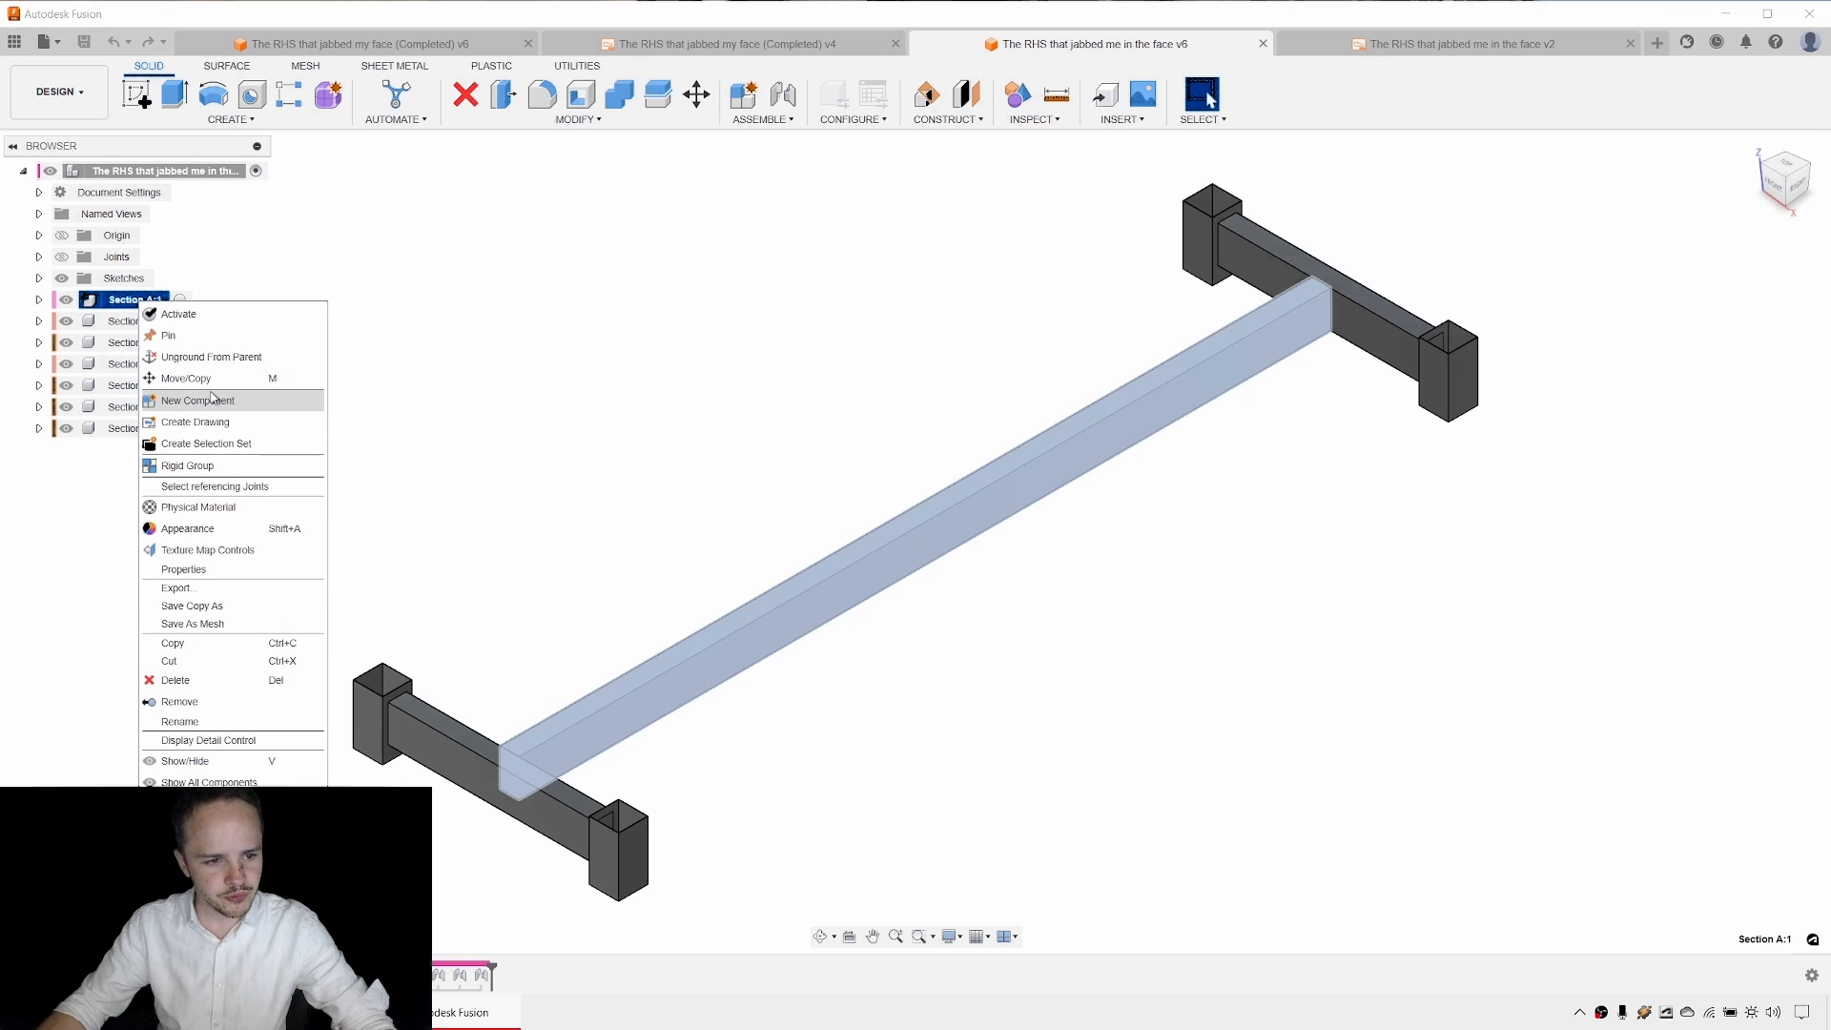
{"action": "left_click", "coordinate": [214, 589]}
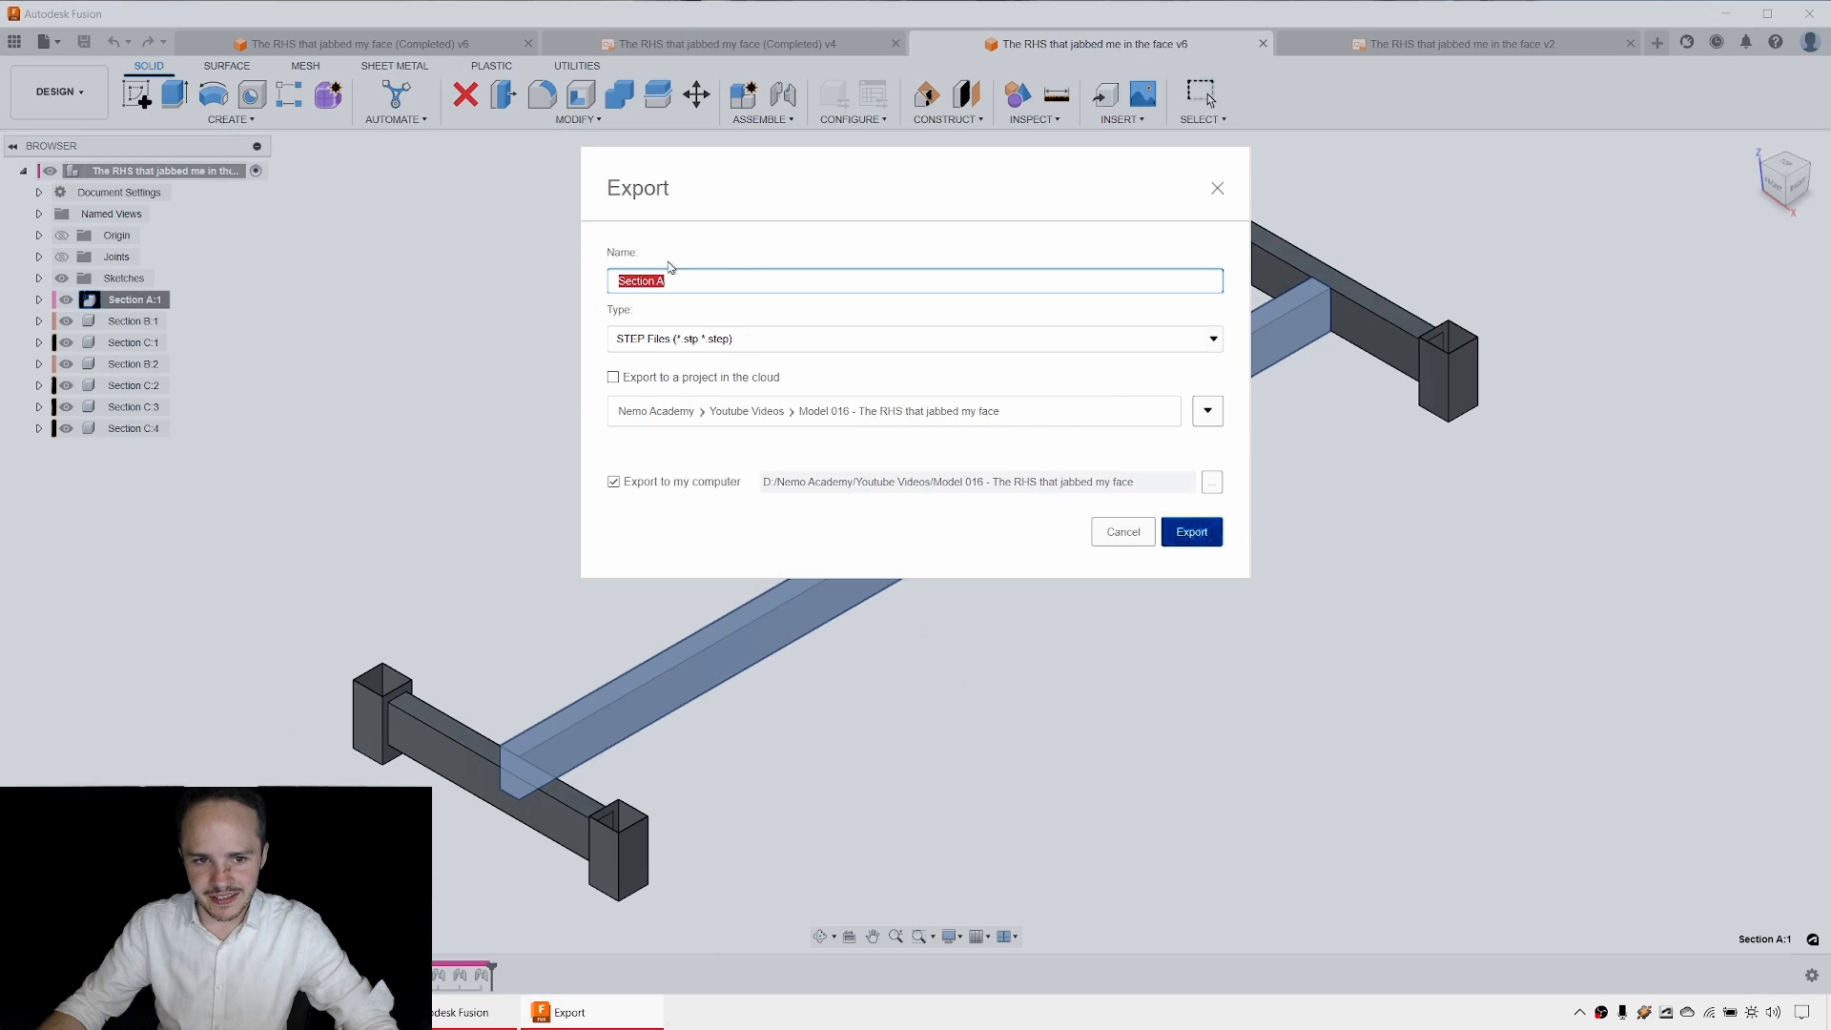
{"action": "left_click", "coordinate": [726, 277]}
{"action": "type", "text": "(R"}
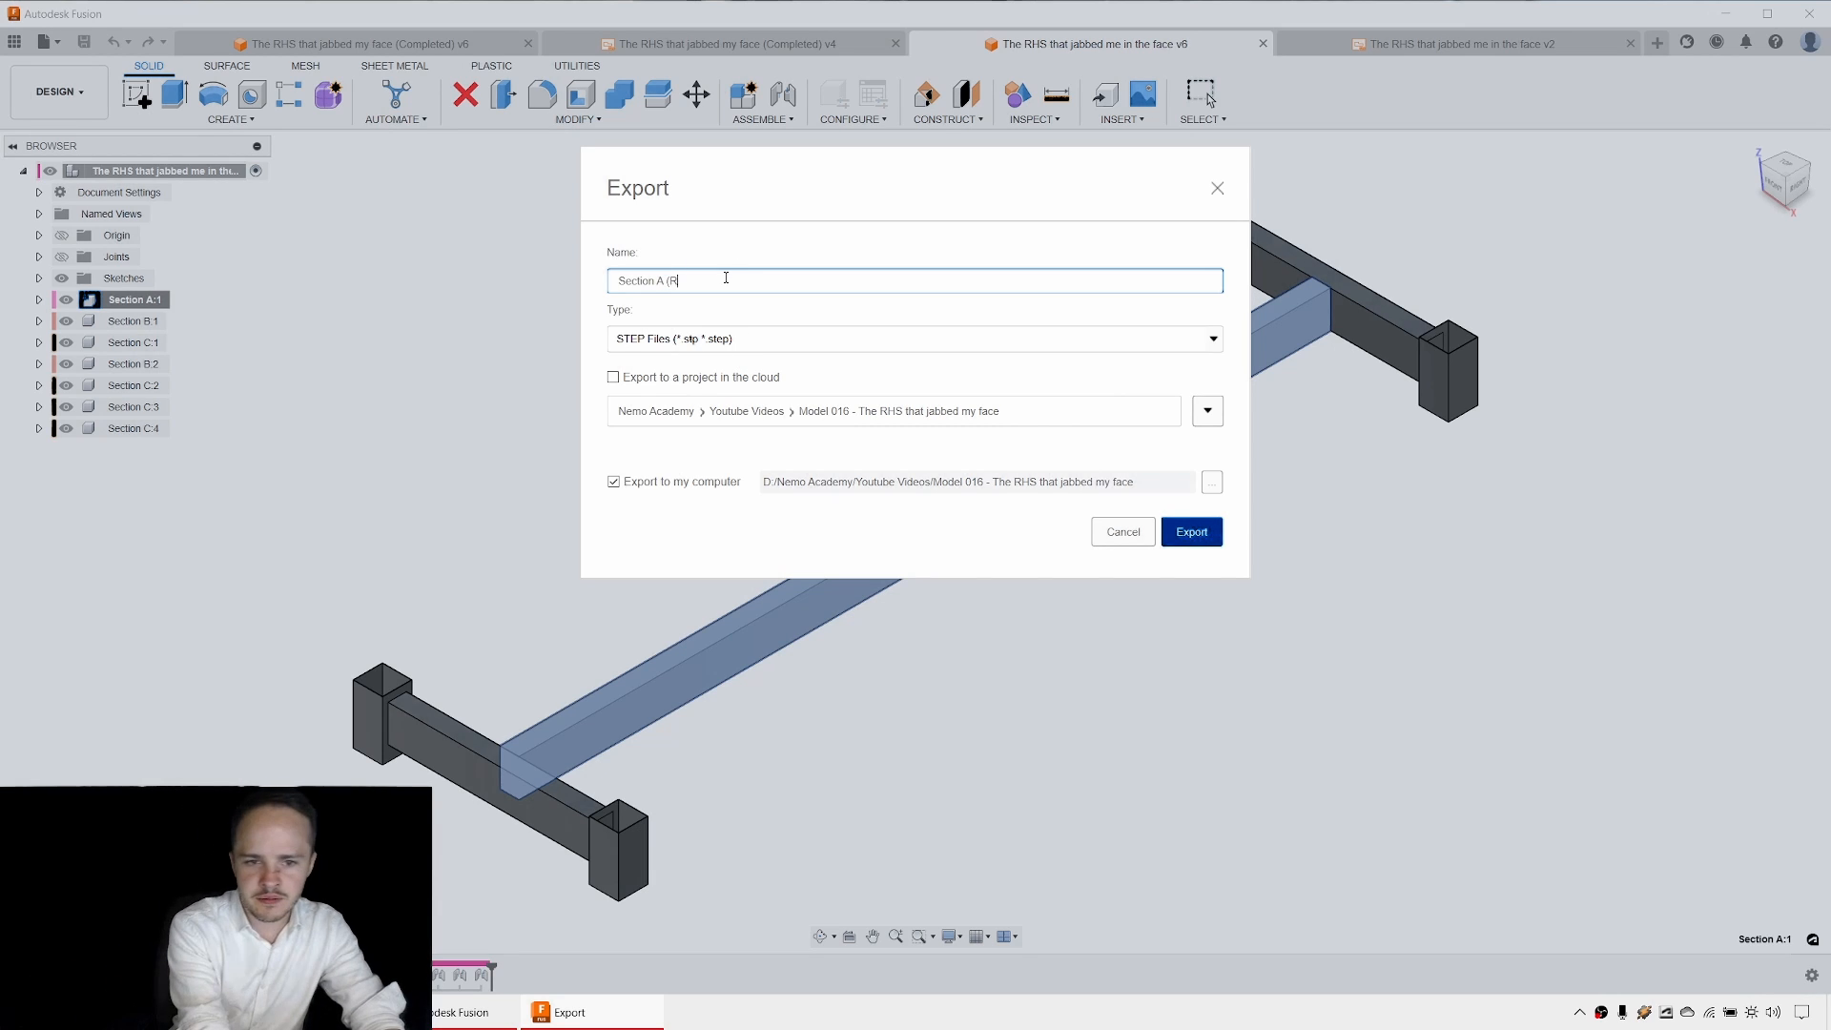
{"action": "type", "text": "ev 0)"}
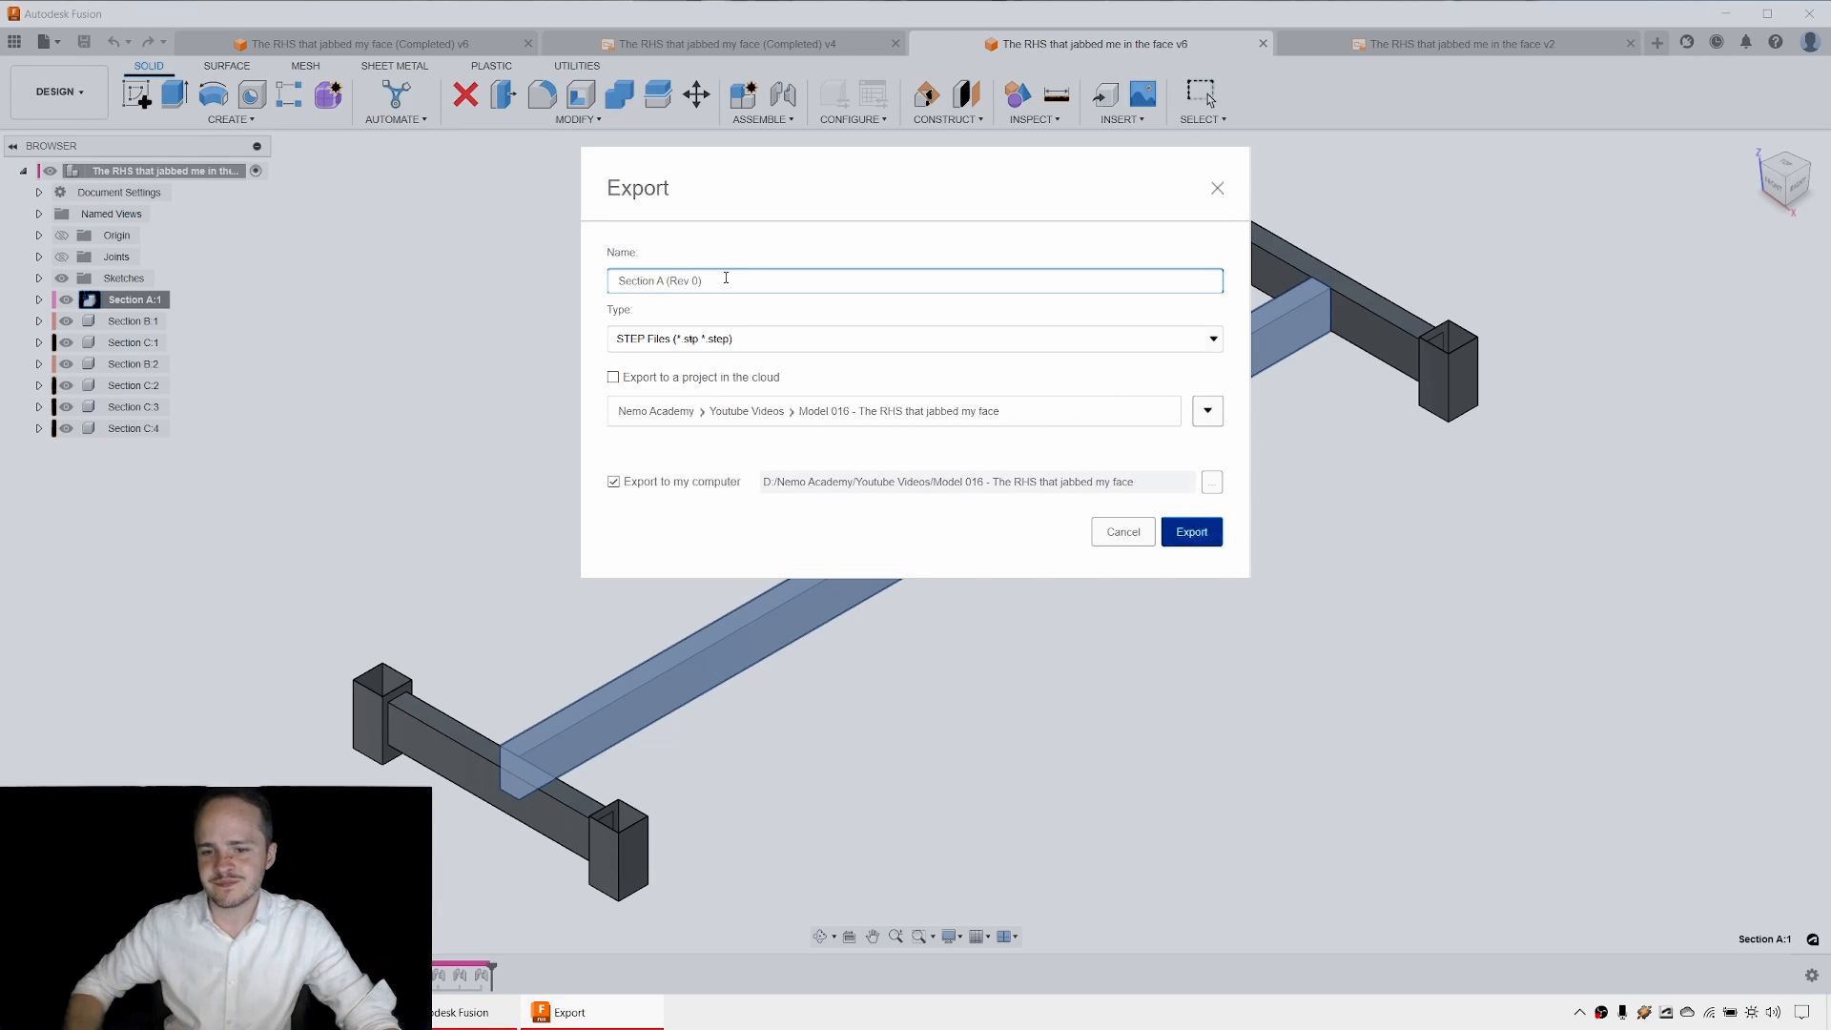
{"action": "left_click", "coordinate": [1191, 532]}
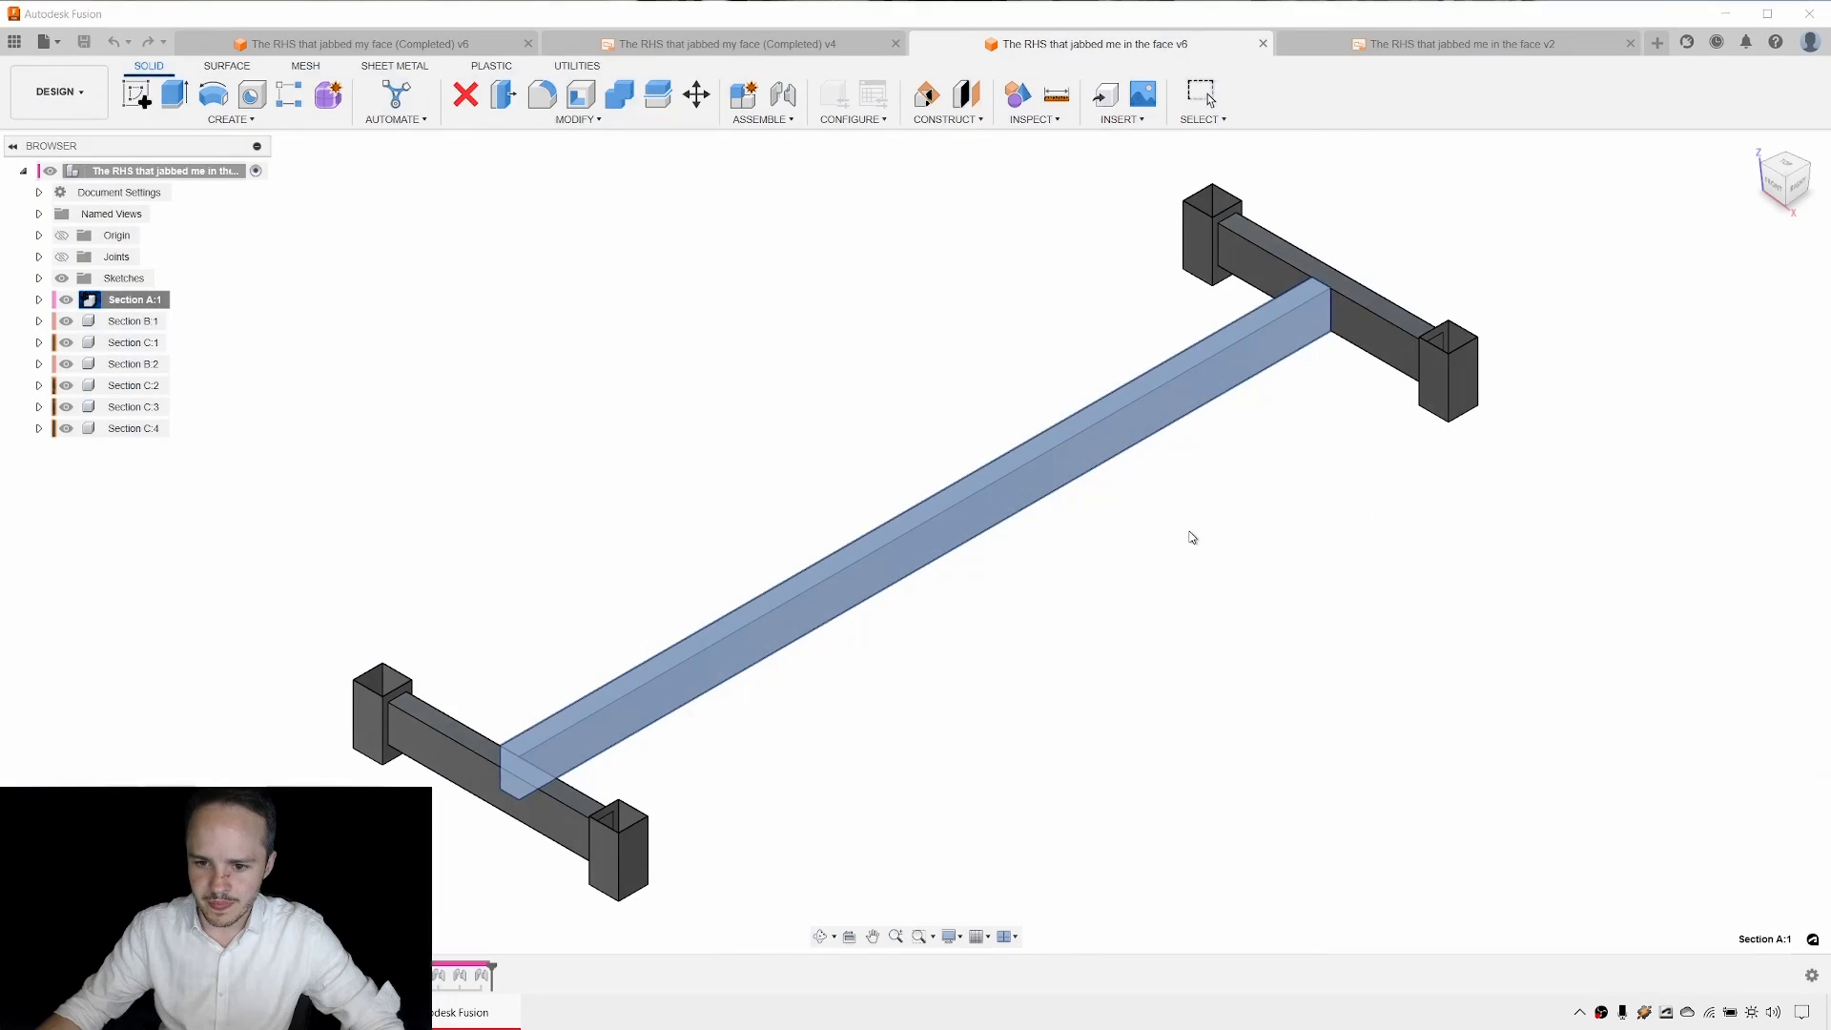
Check the exported PDF and STEP files in the "Model 016 - The RHS that jabbed my face" folder in File Explorer.
{"action": "left_click", "coordinate": [1207, 778]}
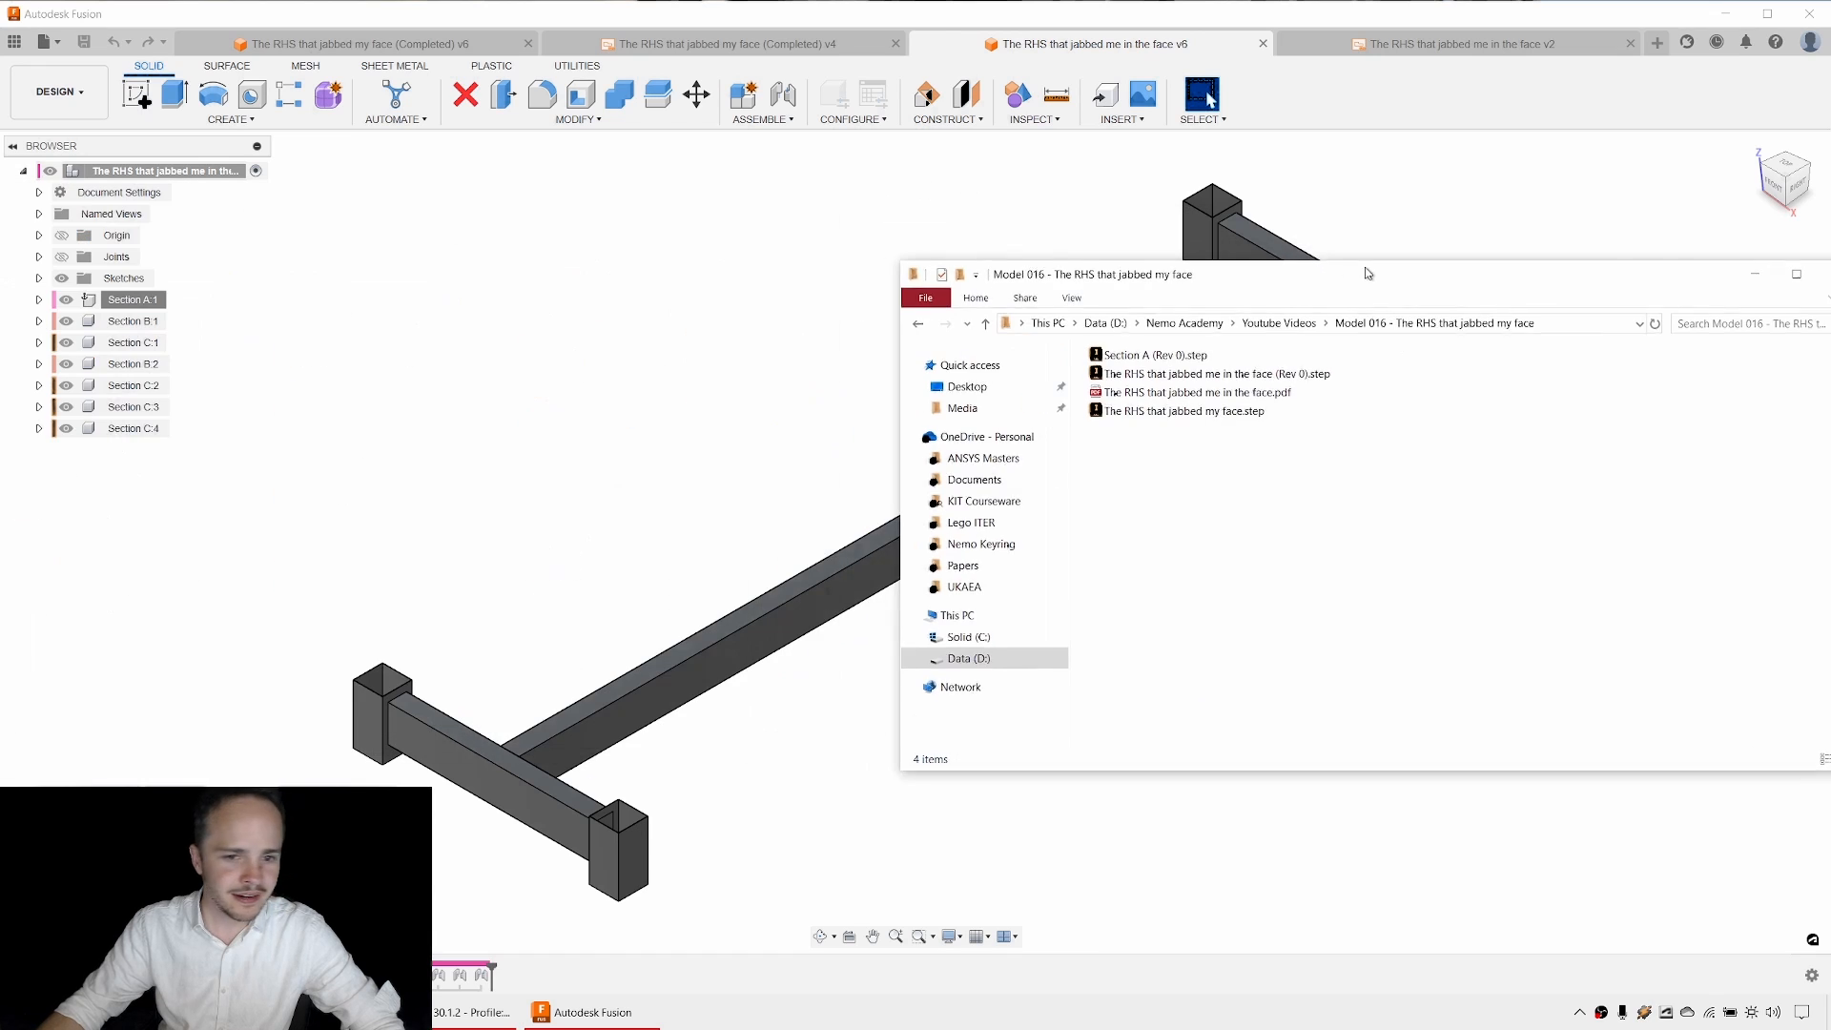
{"action": "left_click_drag", "start_coordinate": [1307, 283], "coordinate": [1113, 335]}
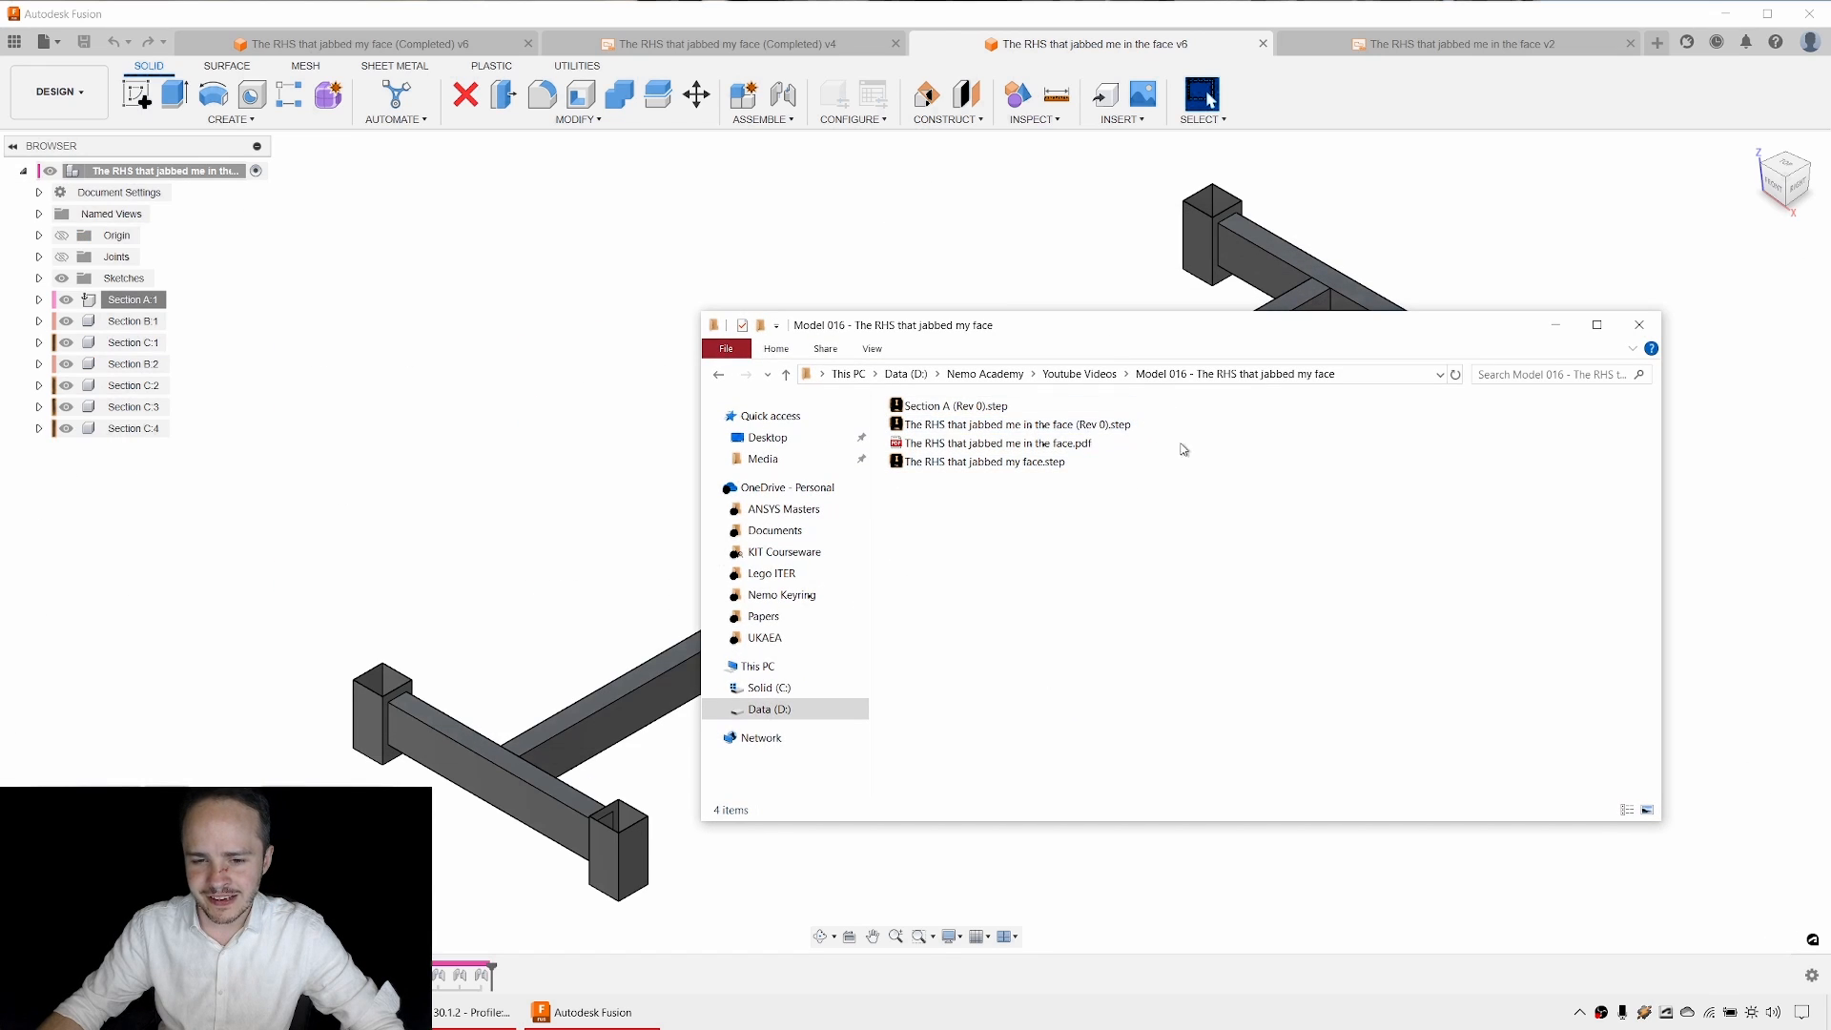
{"action": "left_click", "coordinate": [1018, 242]}
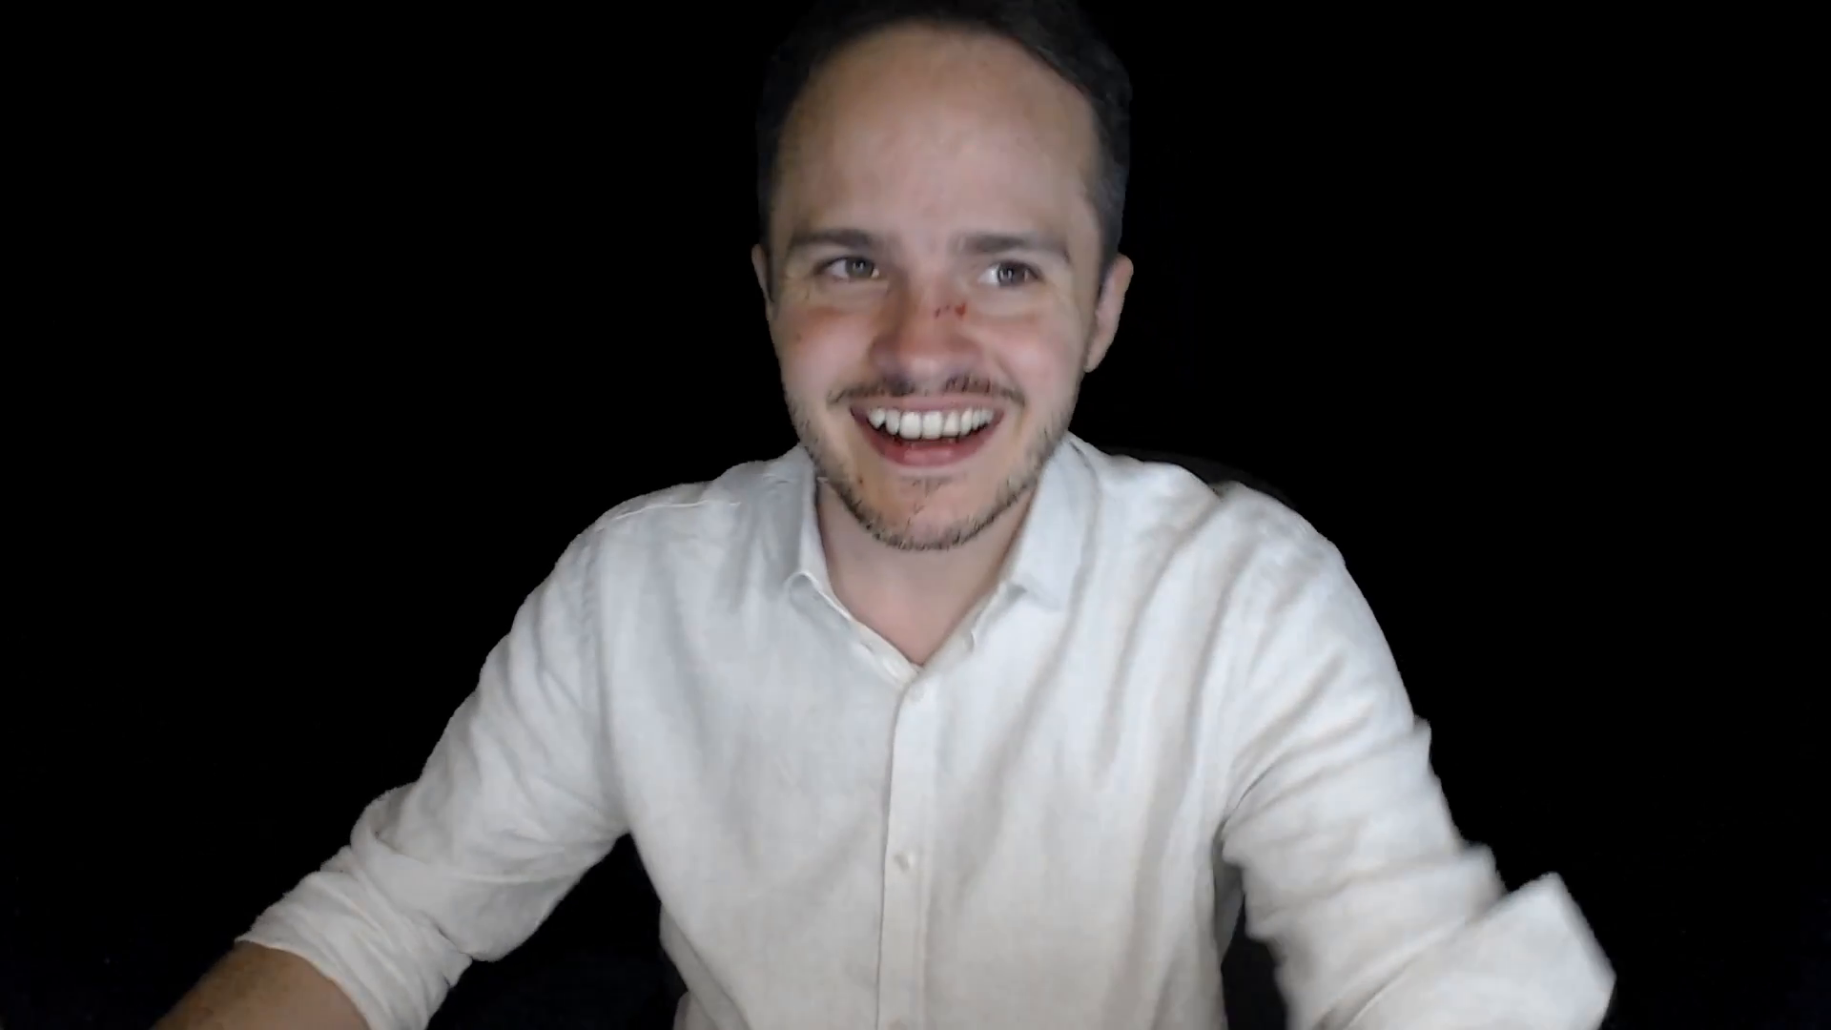